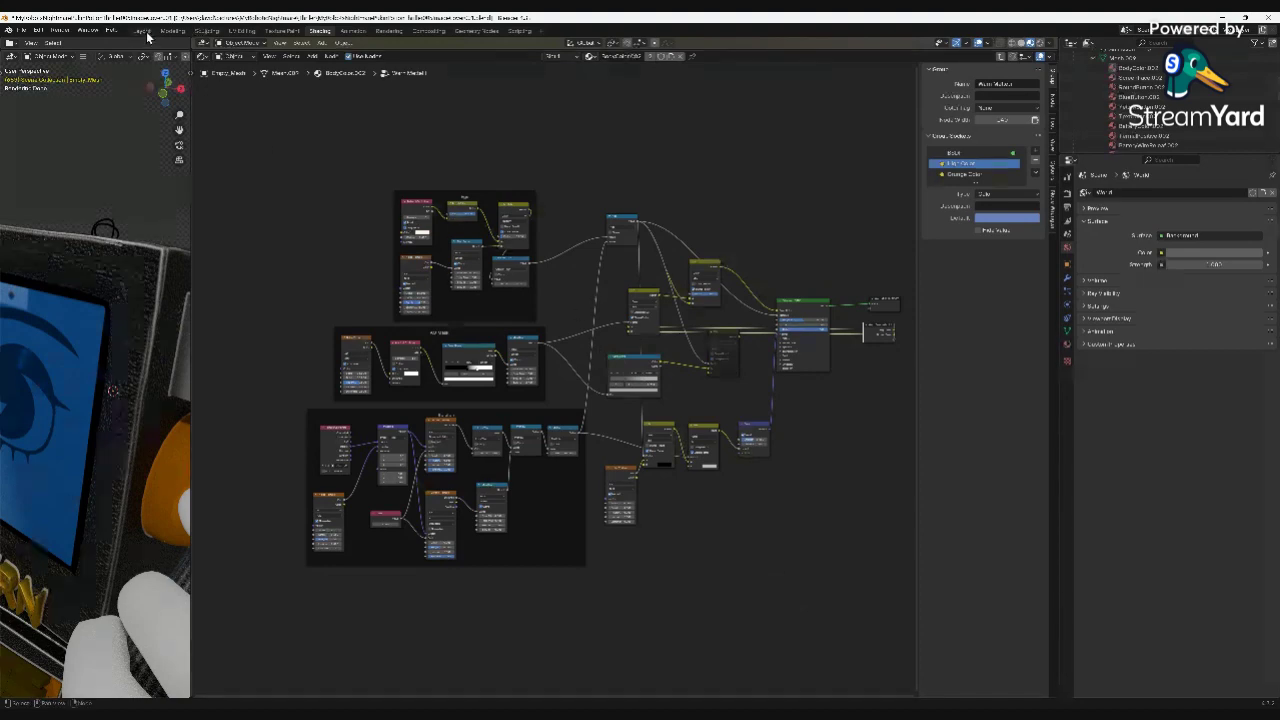
Switch to the Layout workspace and inspect the computer character's side and back in the rendered scene.
{"action": "left_click", "coordinate": [144, 31]}
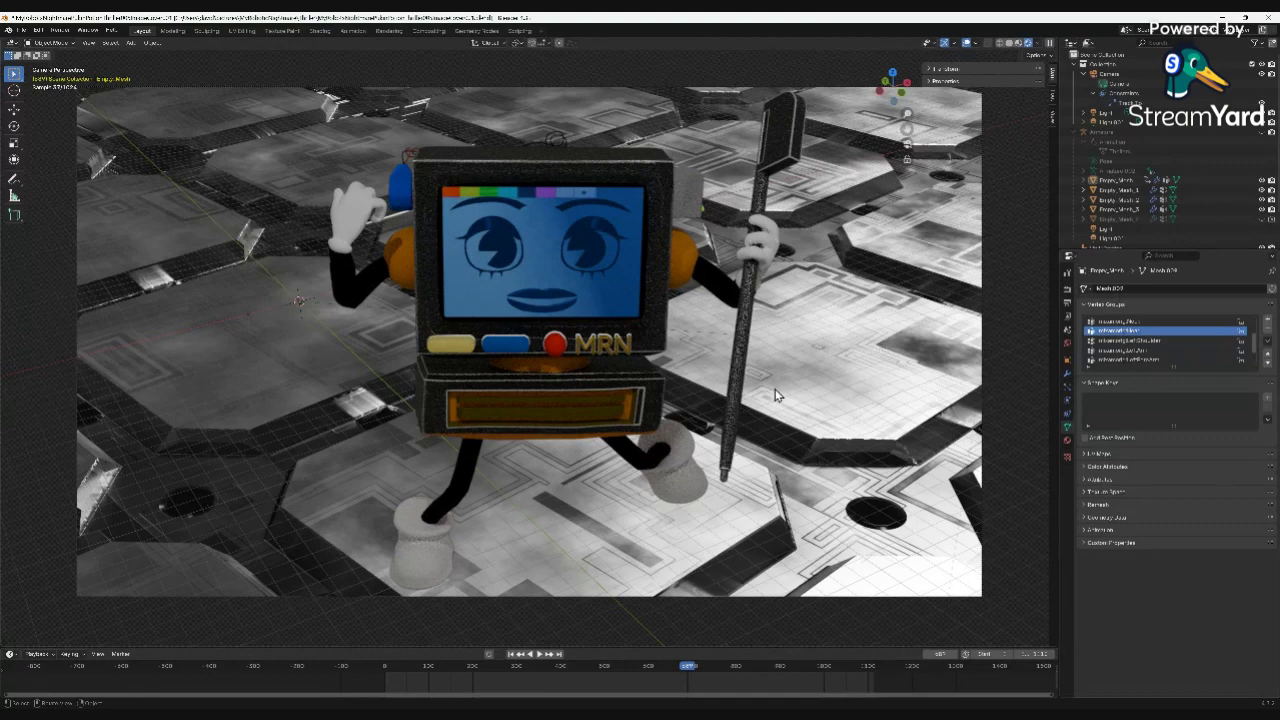
{"action": "scroll", "coordinate": [775, 395], "scroll_direction": "up", "scroll_amount": 2}
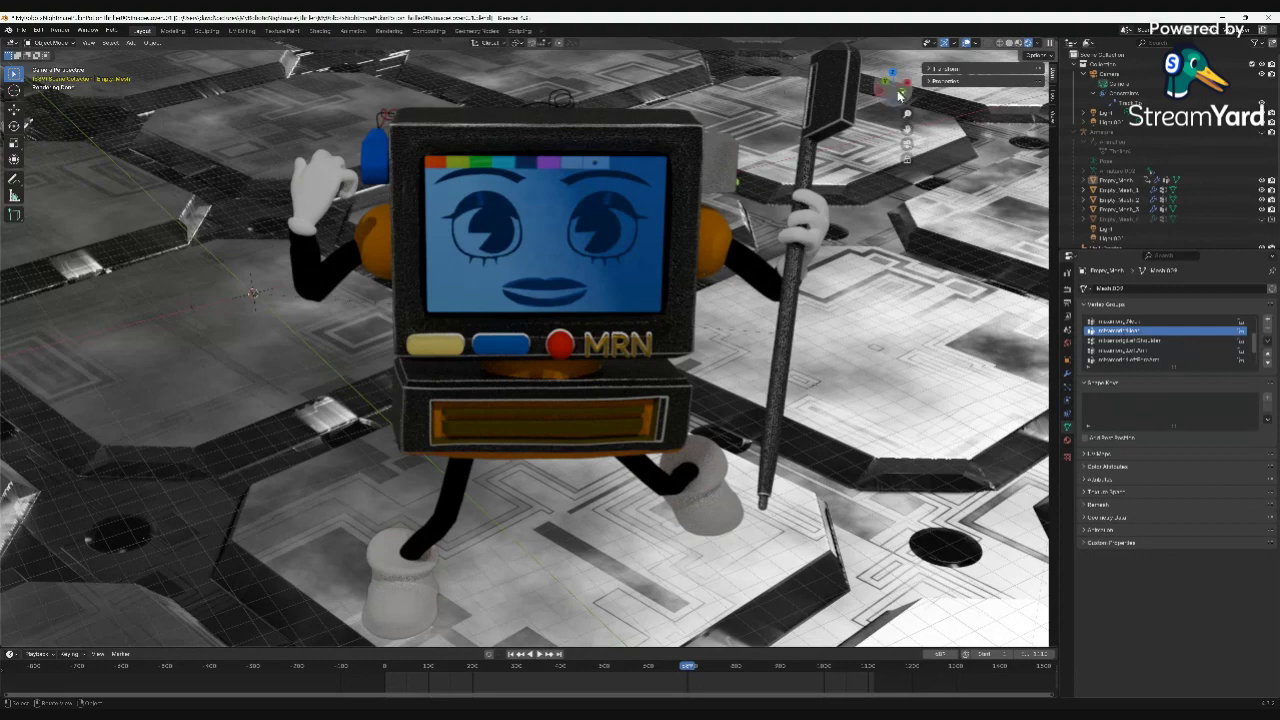
{"action": "left_click_drag", "start_coordinate": [901, 94], "coordinate": [1045, 92]}
{"action": "scroll", "coordinate": [800, 283], "scroll_direction": "down", "scroll_amount": 2}
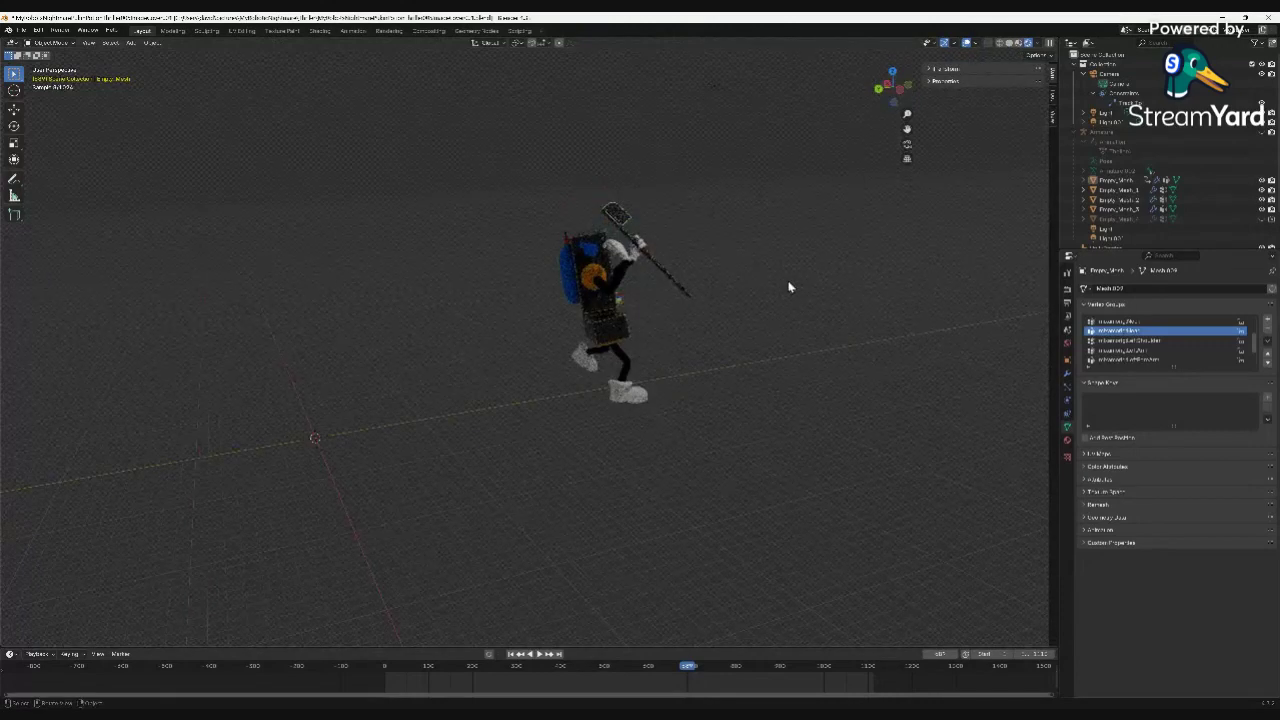
{"action": "scroll", "coordinate": [788, 287], "scroll_direction": "up", "scroll_amount": 2}
{"action": "scroll", "coordinate": [788, 284], "scroll_direction": "up", "scroll_amount": 5}
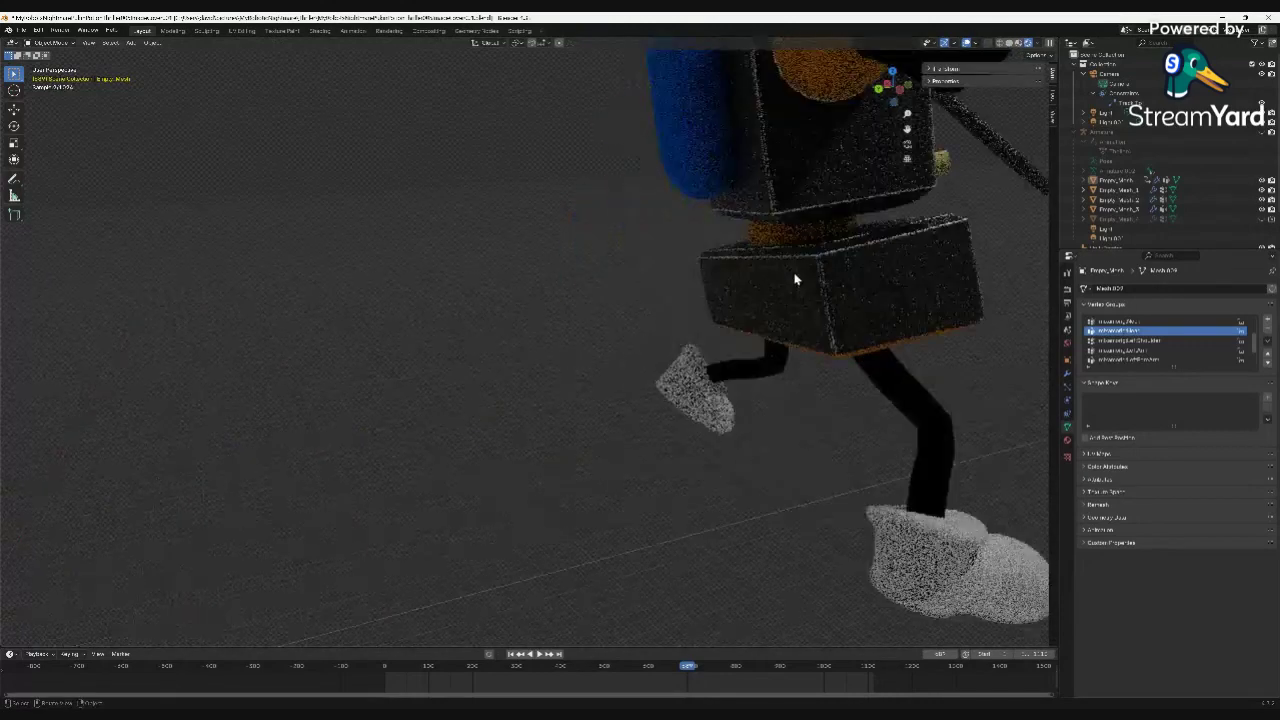
{"action": "scroll", "coordinate": [805, 272], "scroll_direction": "down", "scroll_amount": 2}
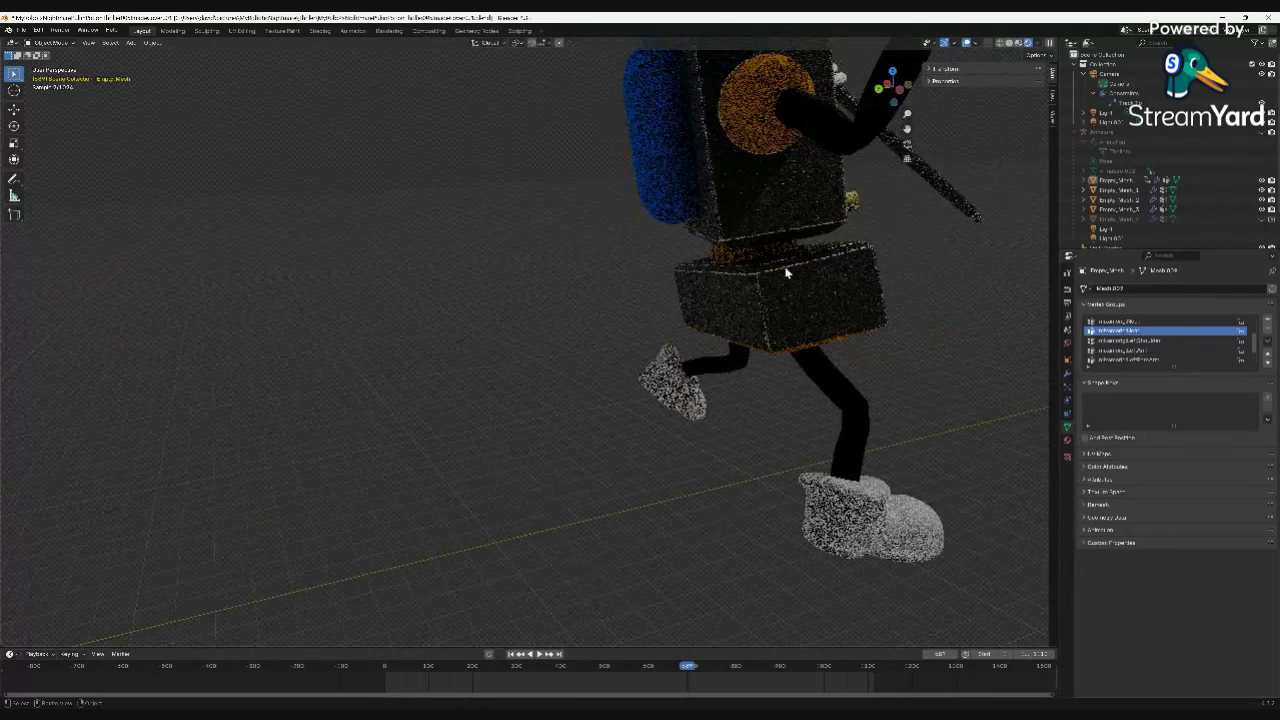
{"action": "middle_click_drag", "start_coordinate": [925, 236], "coordinate": [936, 339]}
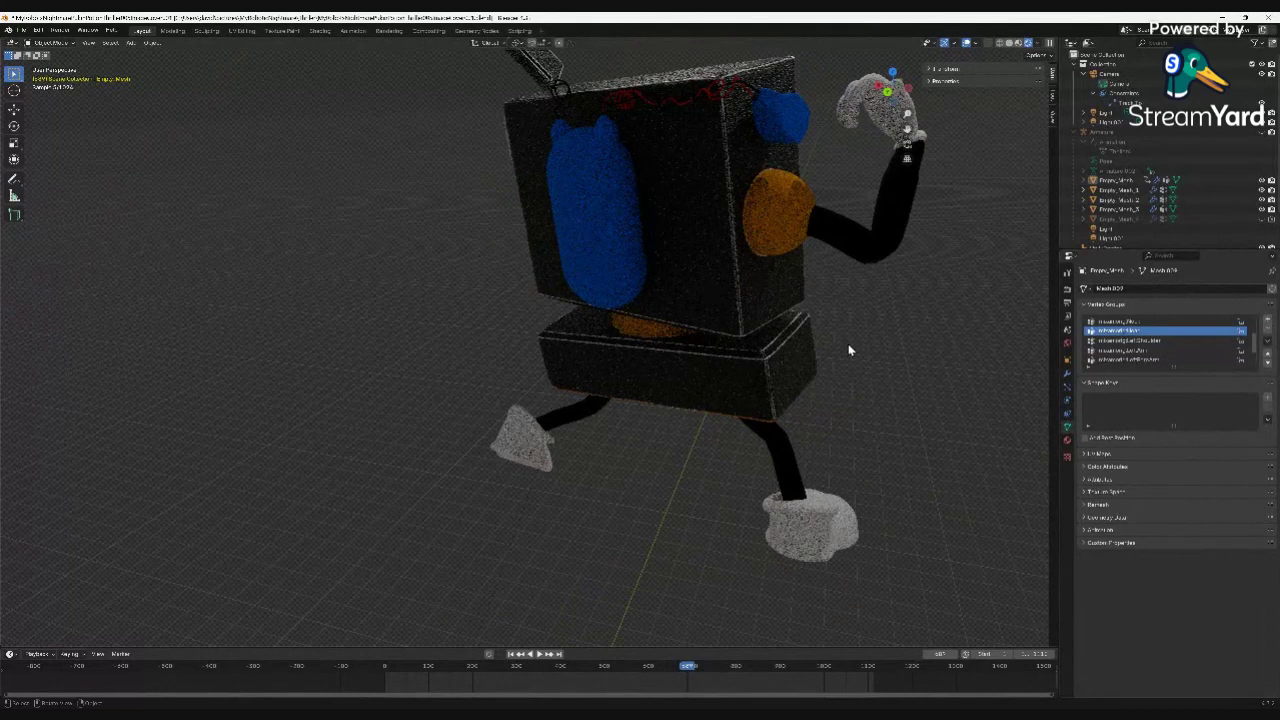
{"action": "middle_click_drag", "start_coordinate": [843, 346], "coordinate": [872, 305]}
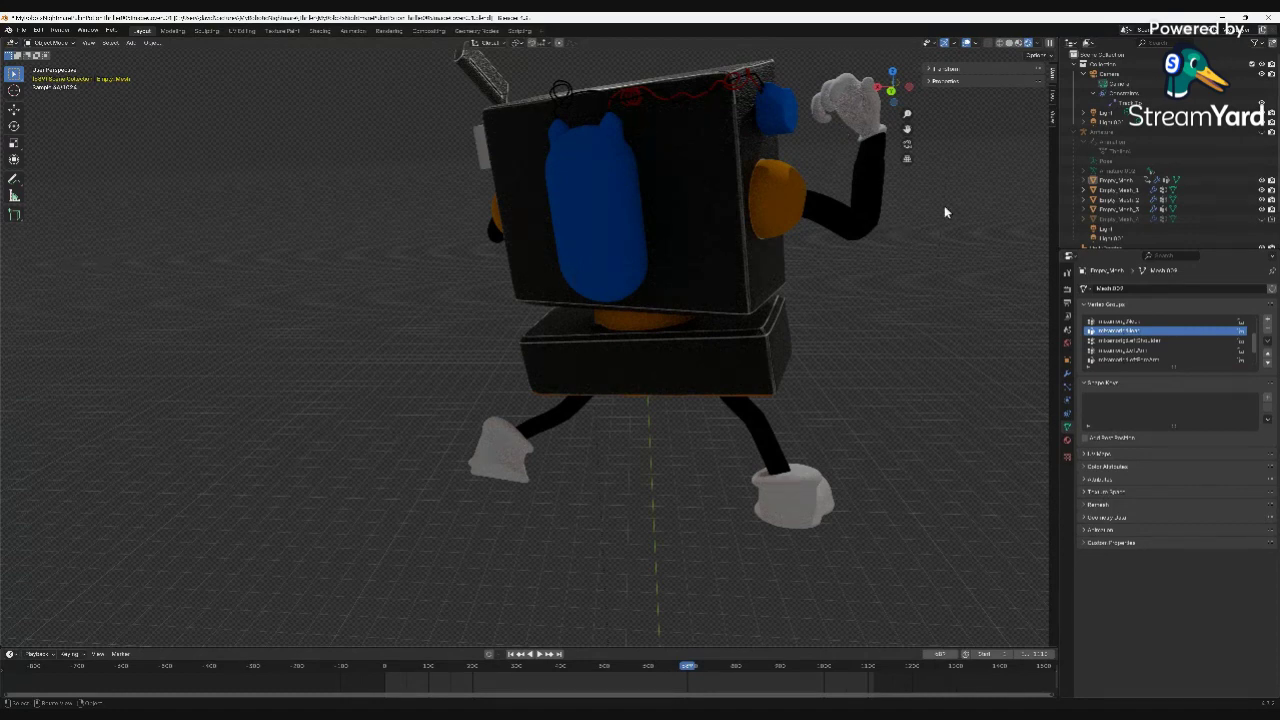
Inspect the character's hammer-side arm and its front, and return to the camera view.
{"action": "middle_click_drag", "start_coordinate": [944, 208], "coordinate": [612, 230]}
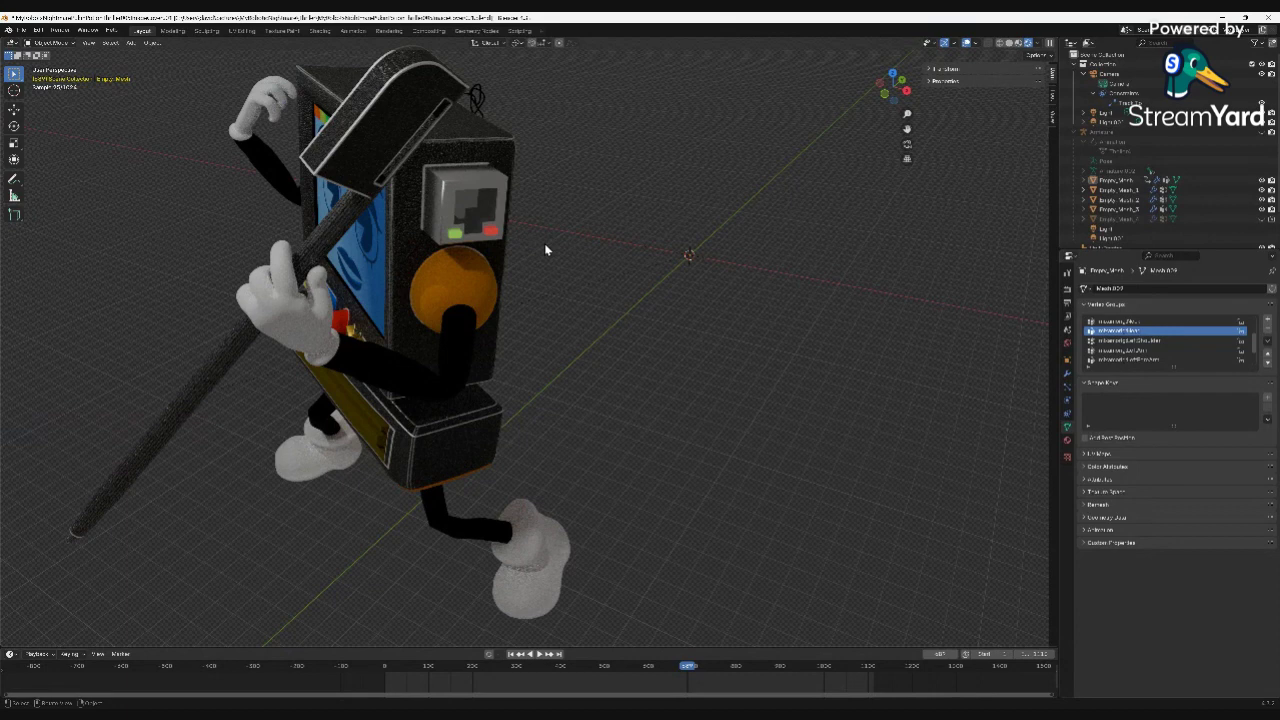
{"action": "middle_click_drag", "start_coordinate": [531, 277], "coordinate": [620, 261]}
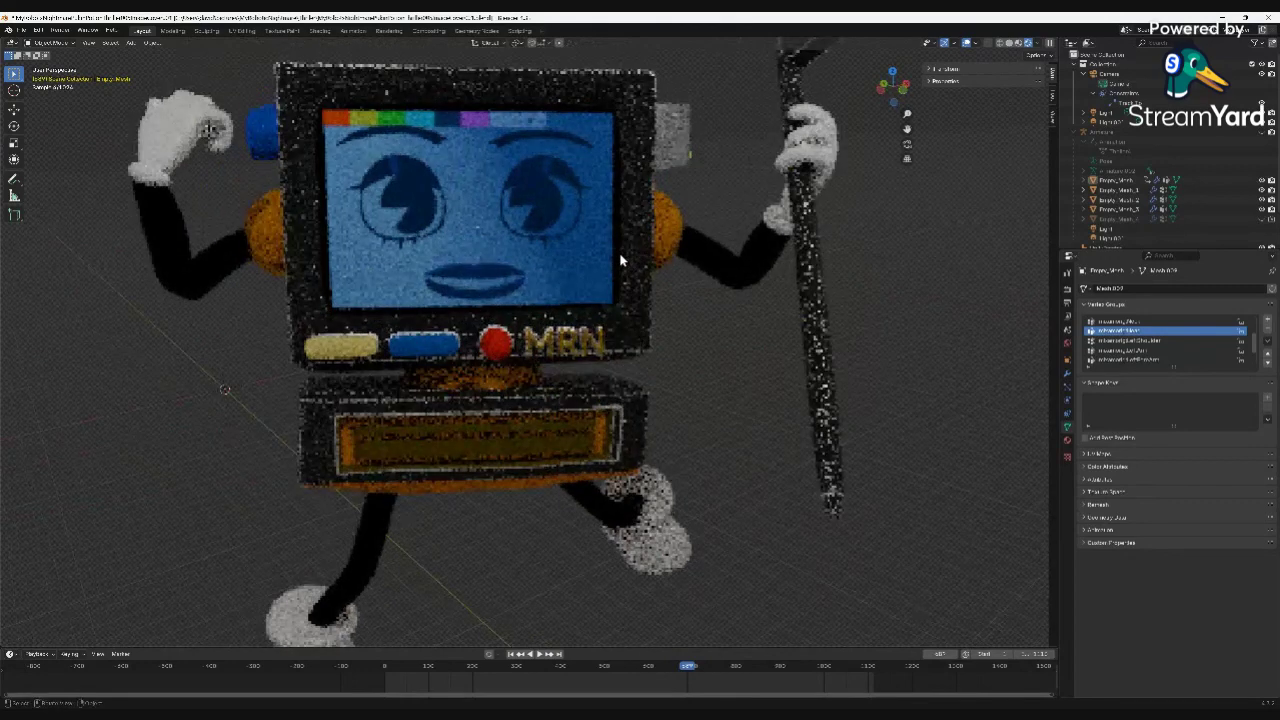
{"action": "scroll", "coordinate": [616, 262], "scroll_direction": "up", "scroll_amount": 4}
{"action": "scroll", "coordinate": [616, 262], "scroll_direction": "down", "scroll_amount": 5}
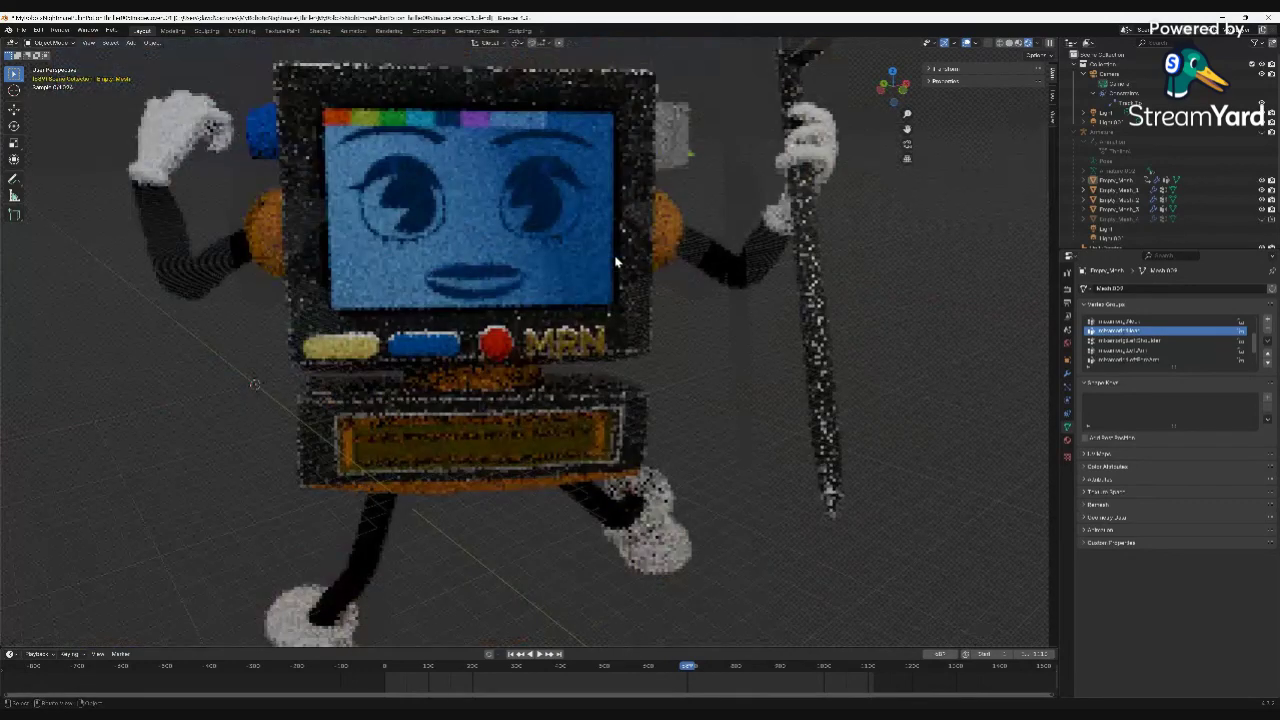
{"action": "scroll", "coordinate": [616, 262], "scroll_direction": "down", "scroll_amount": 1}
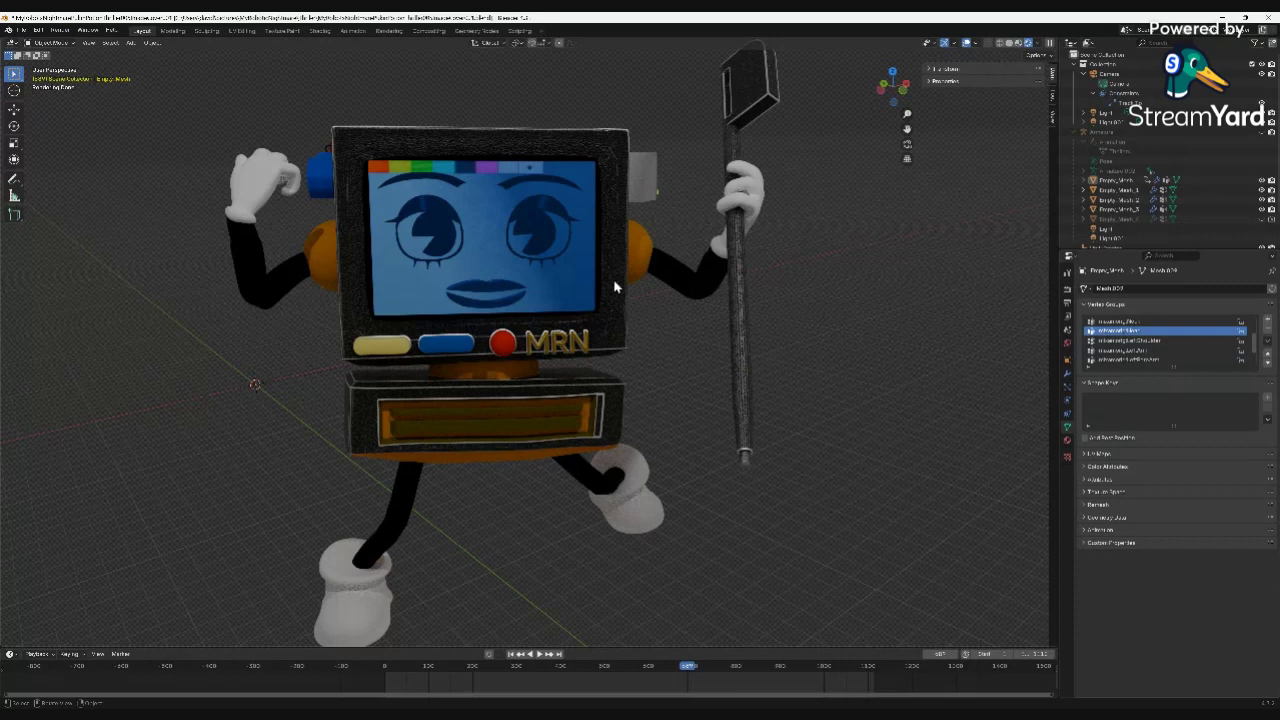
{"action": "left_click", "coordinate": [908, 147]}
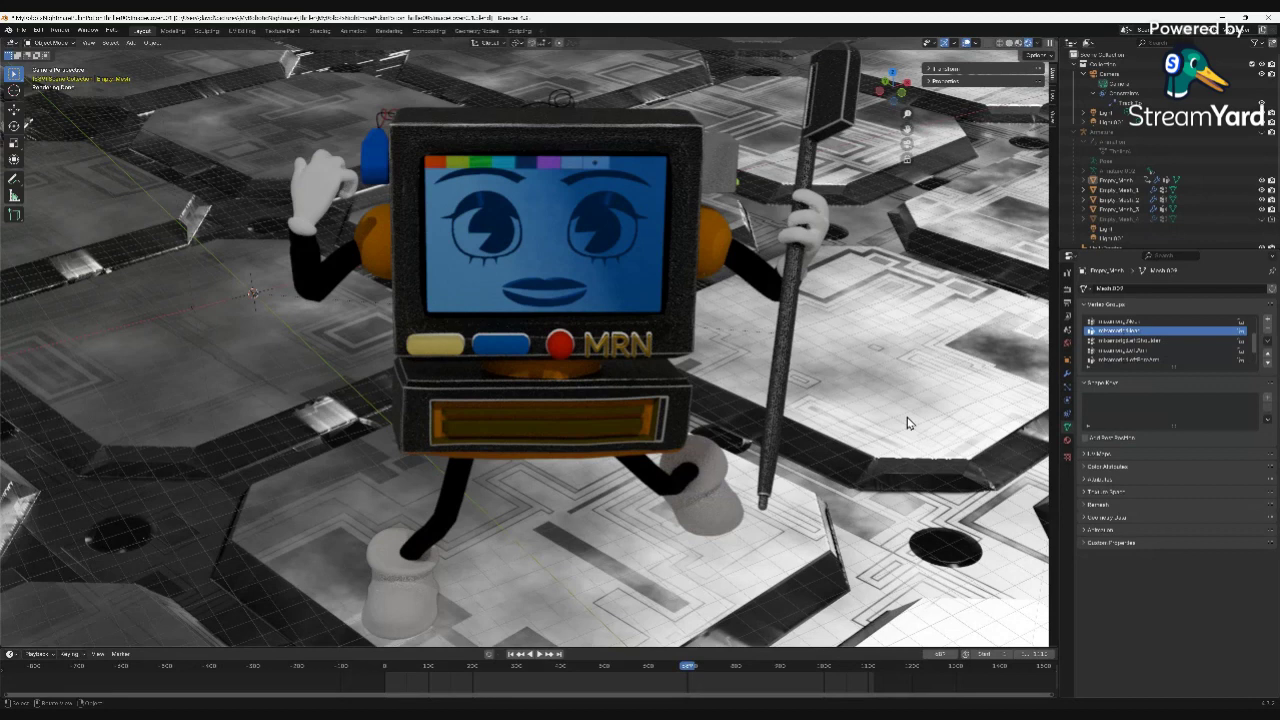
Switch to the Shading workspace and examine the worn metal node group of the body material.
{"action": "left_click", "coordinate": [319, 31]}
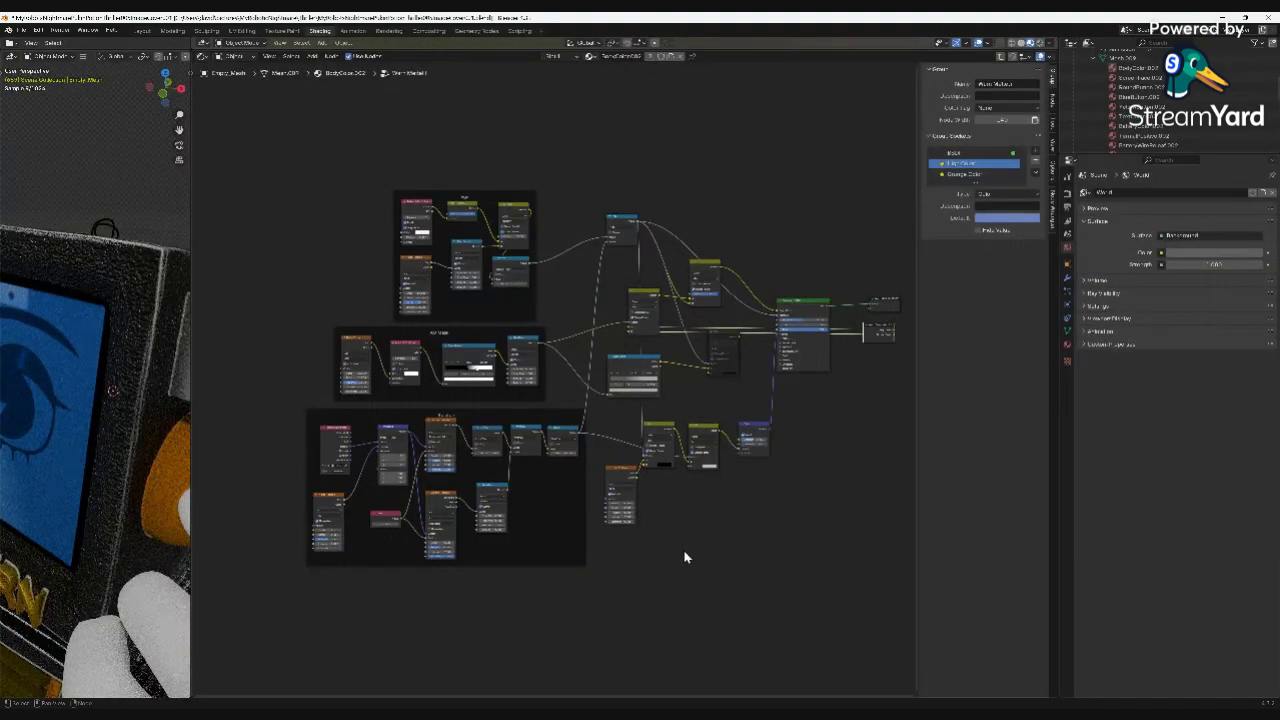
{"action": "scroll", "coordinate": [685, 557], "scroll_direction": "up", "scroll_amount": 2}
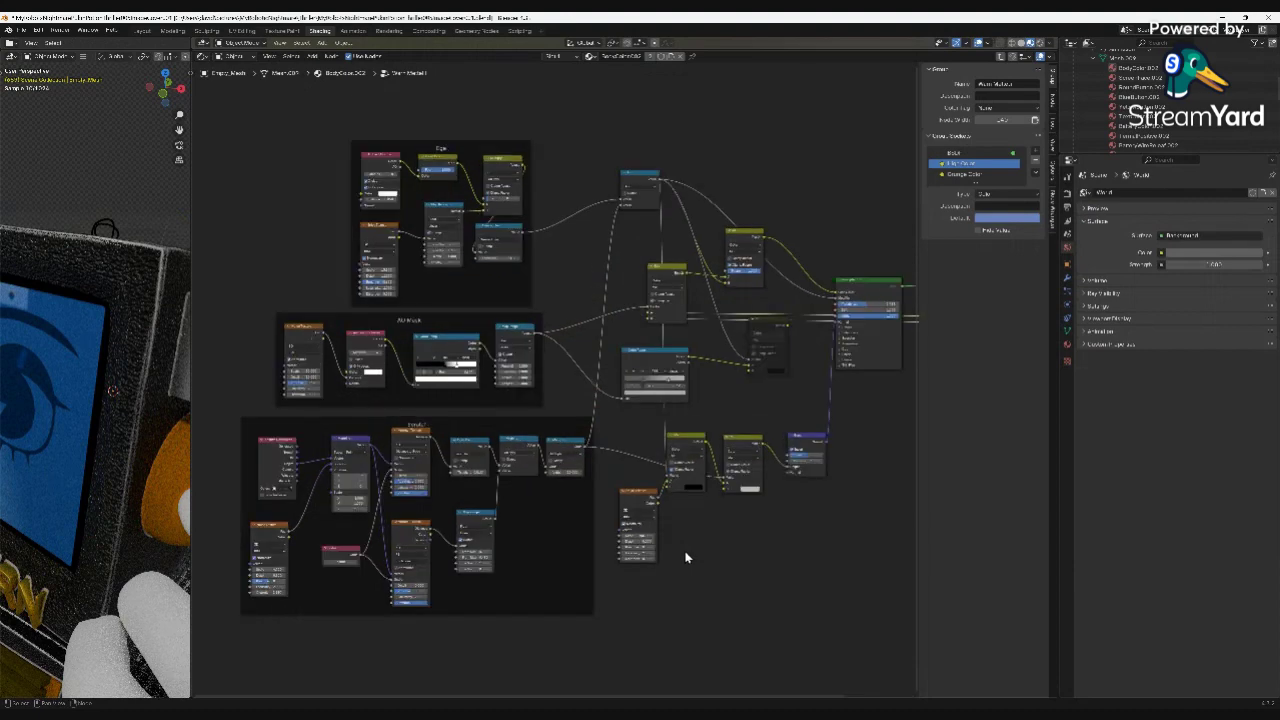
{"action": "scroll", "coordinate": [685, 557], "scroll_direction": "up", "scroll_amount": 3}
{"action": "scroll", "coordinate": [687, 552], "scroll_direction": "down", "scroll_amount": 2}
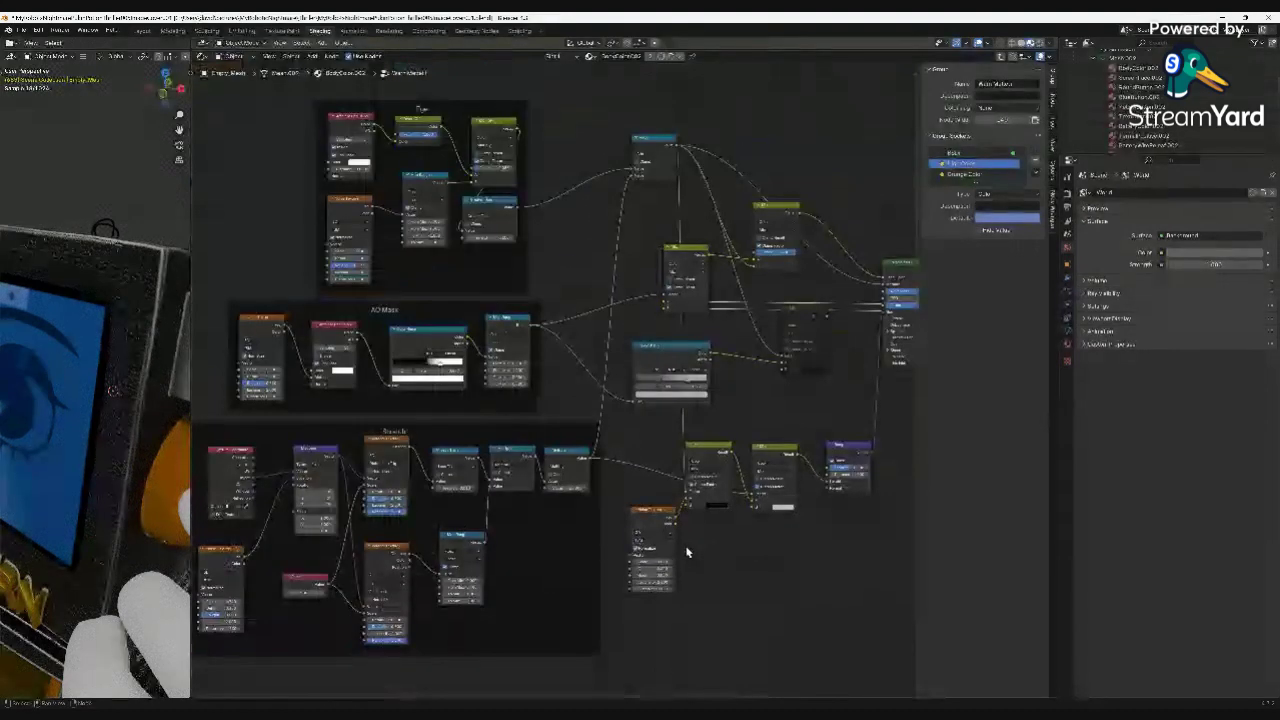
{"action": "scroll", "coordinate": [687, 552], "scroll_direction": "down", "scroll_amount": 1}
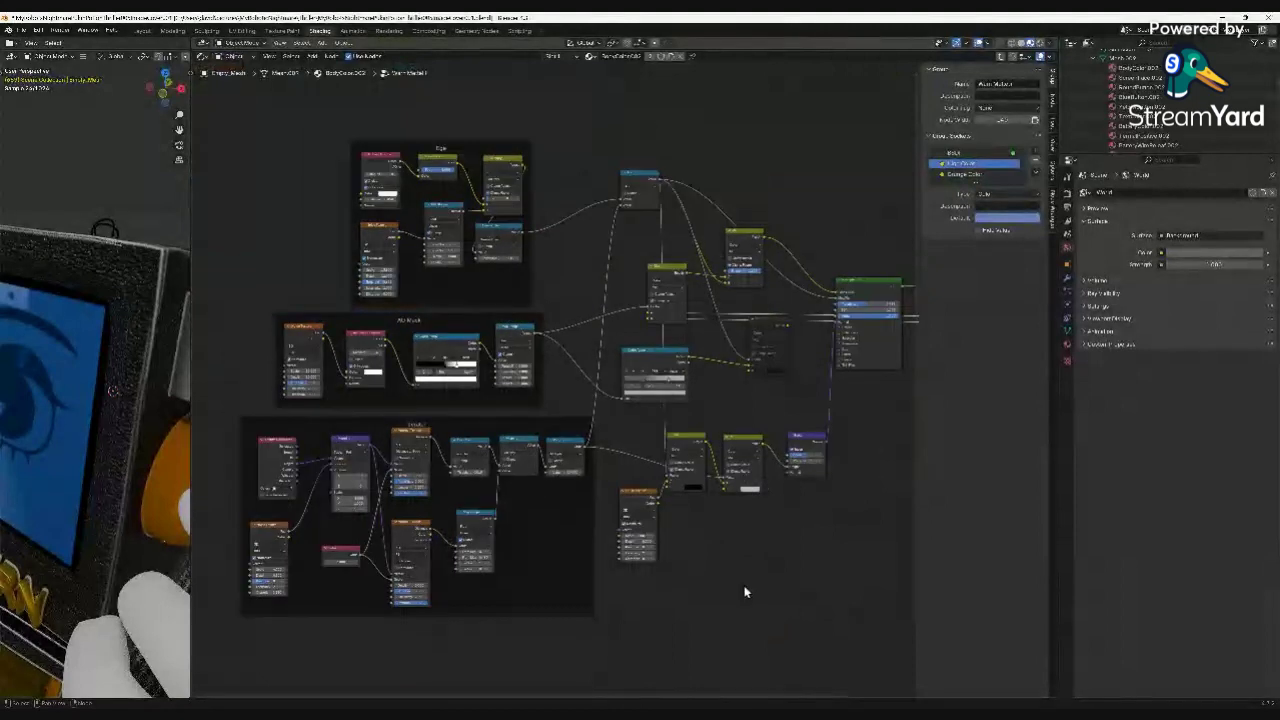
{"action": "scroll", "coordinate": [744, 592], "scroll_direction": "down", "scroll_amount": 1}
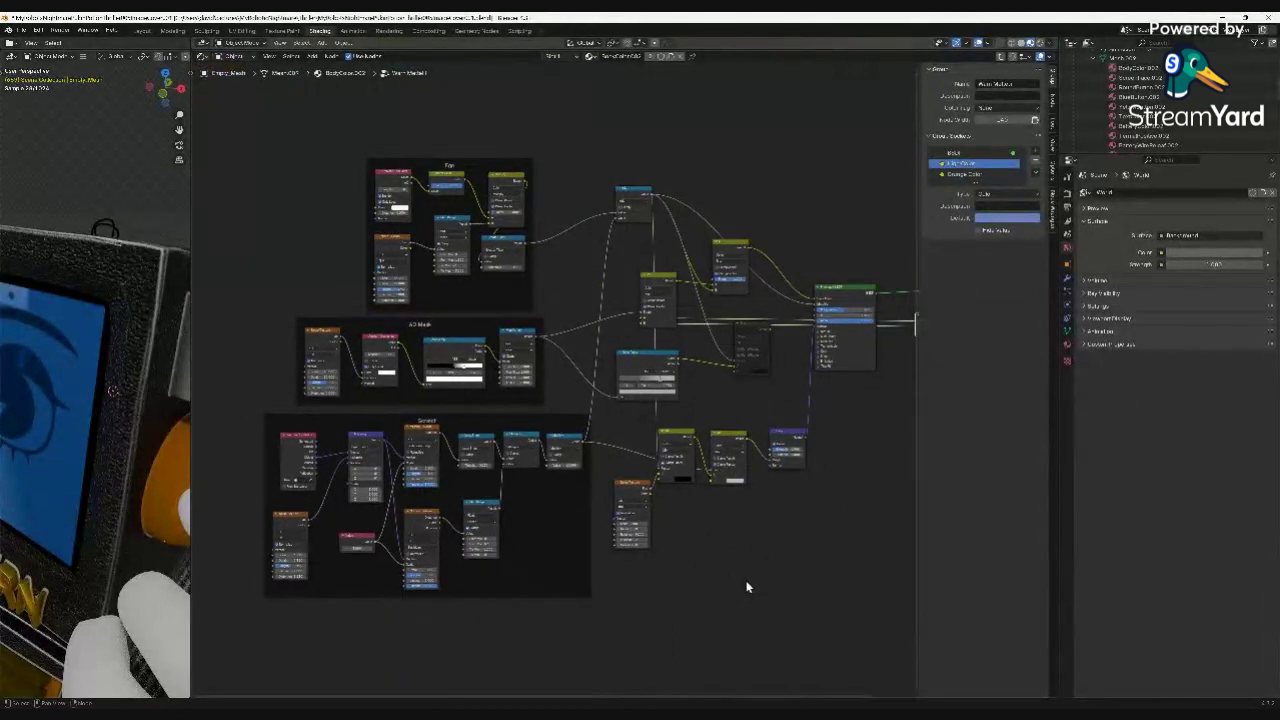
{"action": "scroll", "coordinate": [746, 587], "scroll_direction": "down", "scroll_amount": 1}
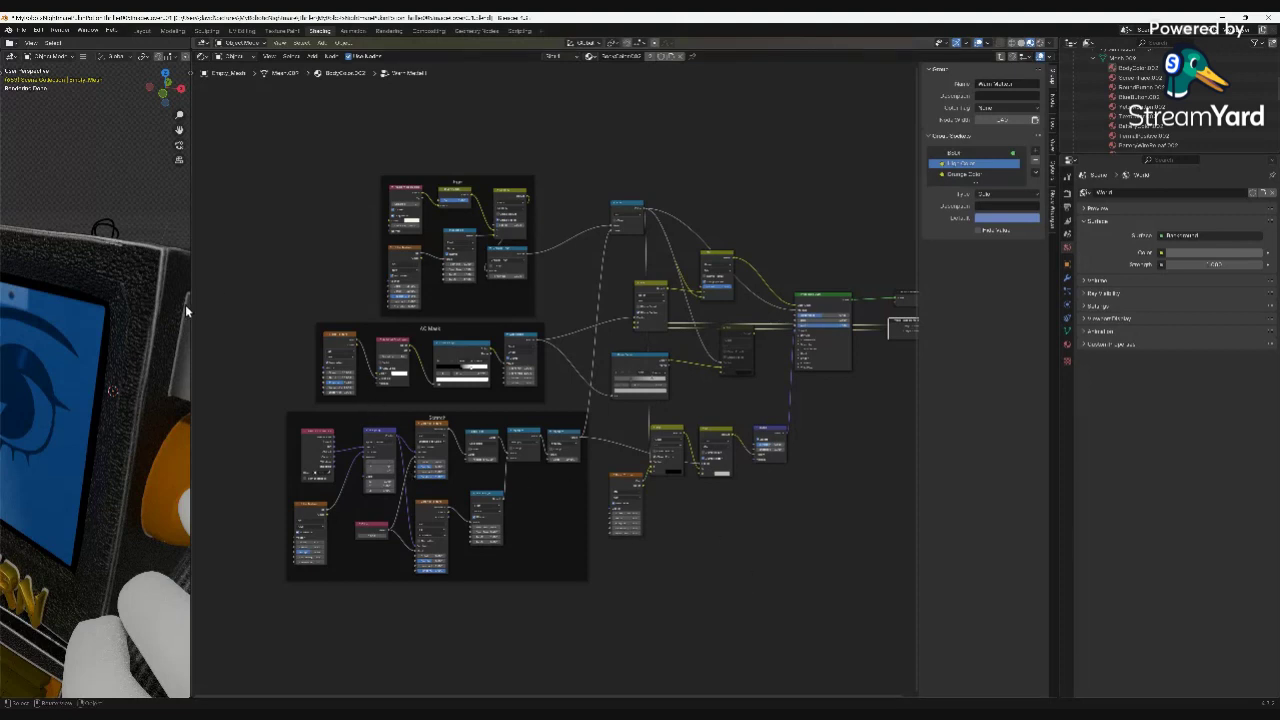
Widen the 3D viewport beside the shader editor and bring the whole node group into view.
{"action": "left_click_drag", "start_coordinate": [188, 305], "coordinate": [340, 310]}
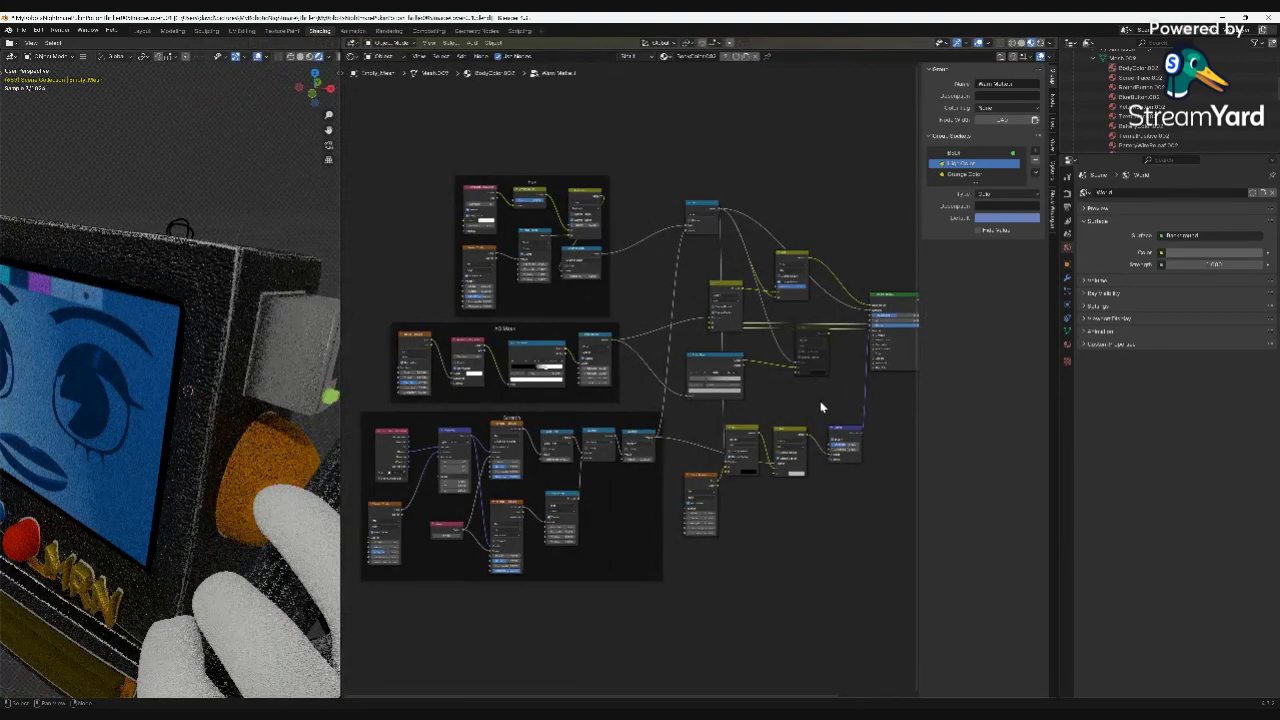
{"action": "scroll", "coordinate": [825, 400], "scroll_direction": "down", "scroll_amount": 1}
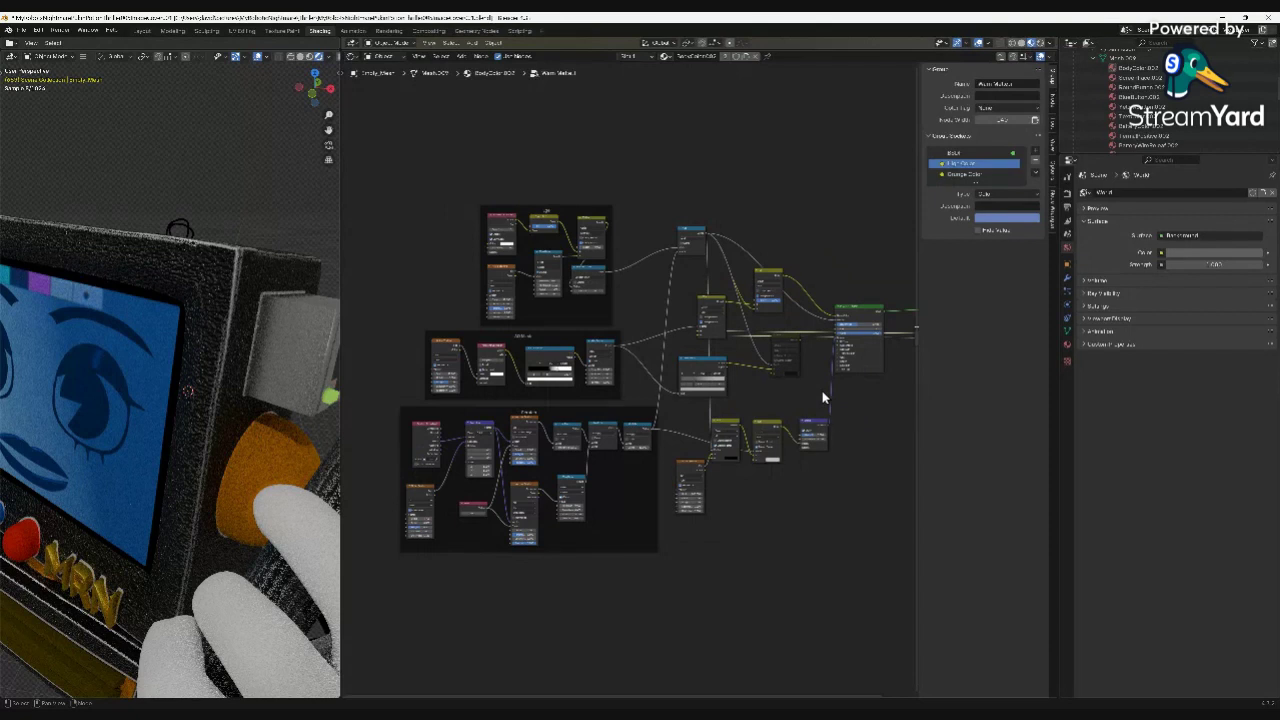
{"action": "scroll", "coordinate": [824, 398], "scroll_direction": "down", "scroll_amount": 1}
{"action": "scroll", "coordinate": [824, 398], "scroll_direction": "down", "scroll_amount": 1}
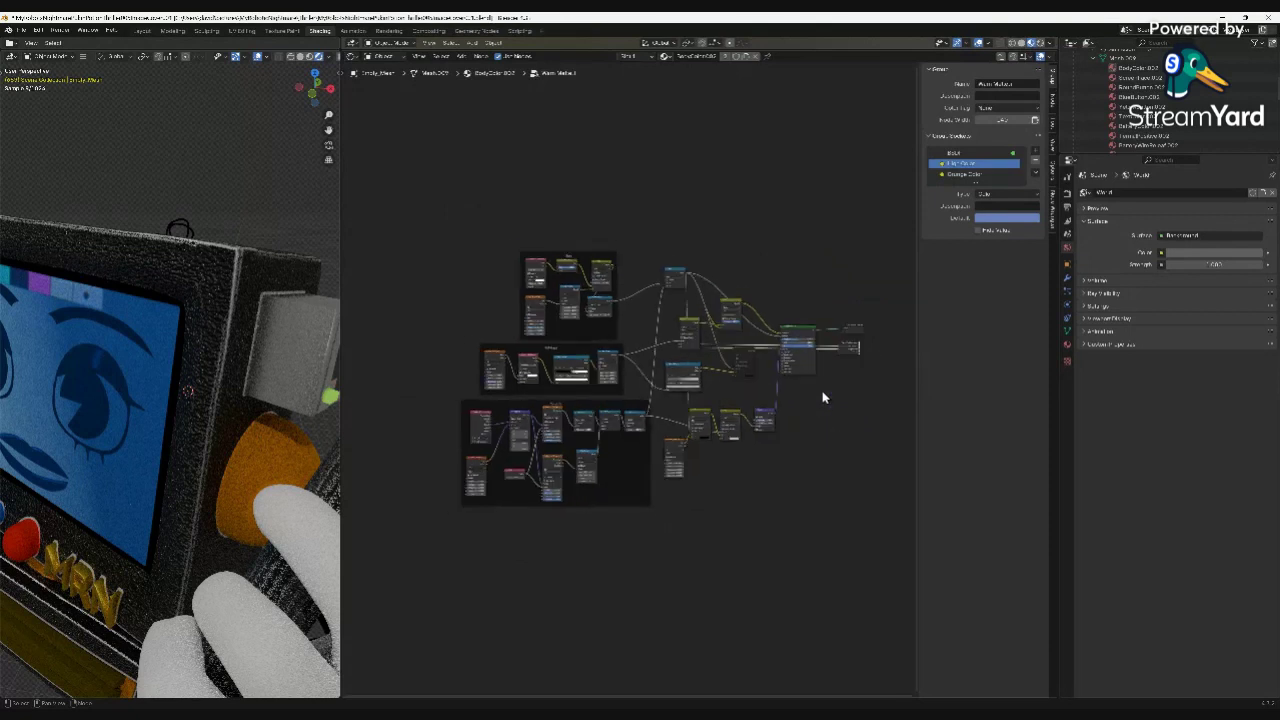
{"action": "scroll", "coordinate": [824, 398], "scroll_direction": "down", "scroll_amount": 1}
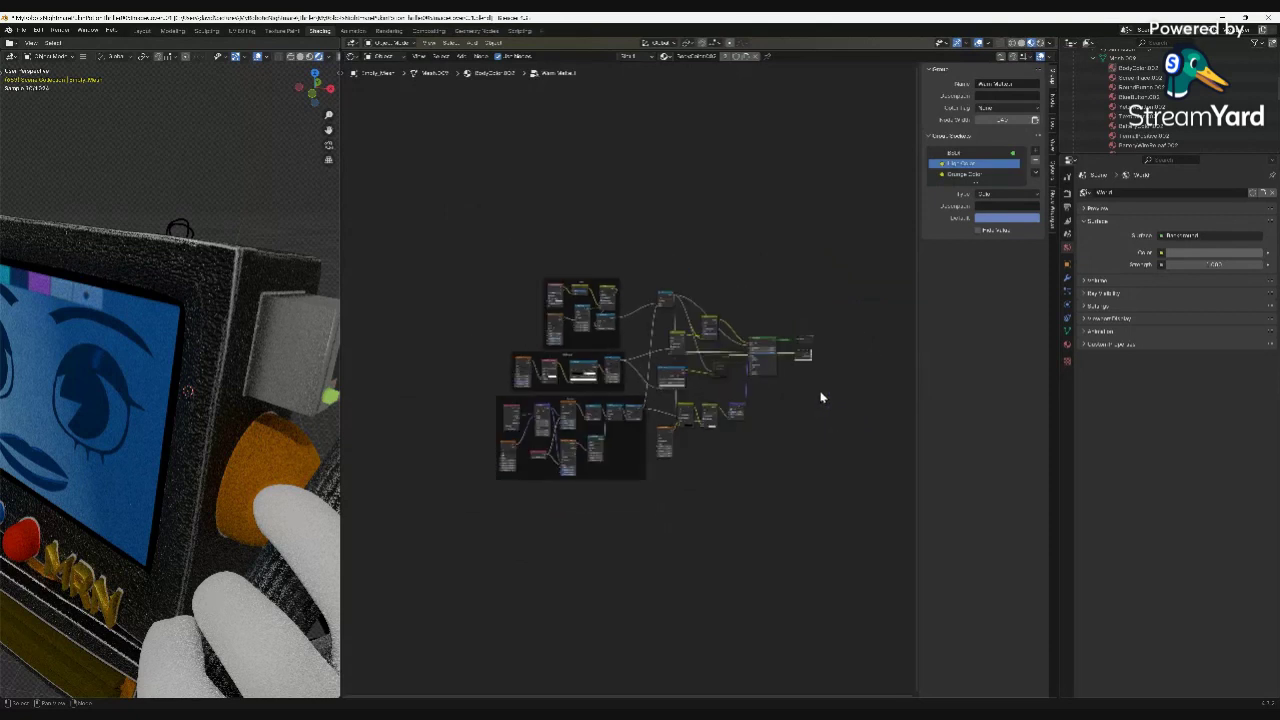
Select the hammer mesh and open the worn metal node group inside its Default material.
{"action": "left_click", "coordinate": [332, 484]}
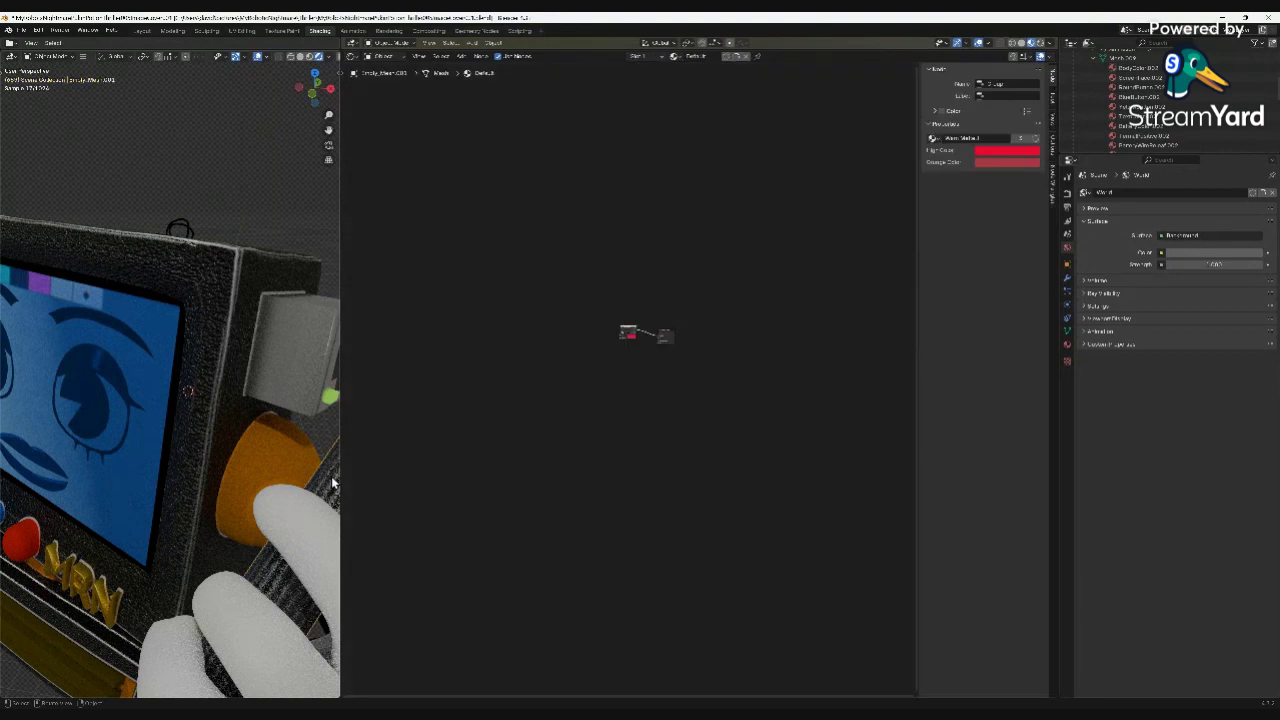
{"action": "scroll", "coordinate": [637, 317], "scroll_direction": "up", "scroll_amount": 5}
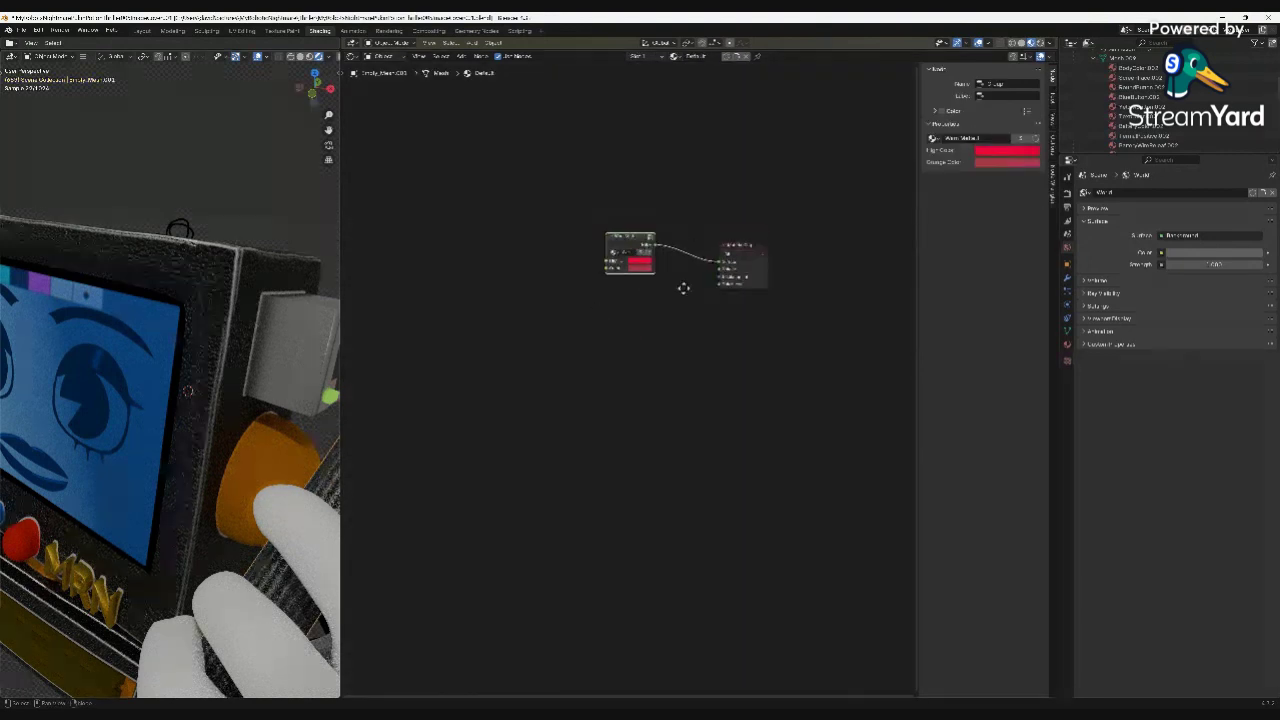
{"action": "middle_click_drag", "start_coordinate": [683, 288], "coordinate": [668, 405]}
{"action": "scroll", "coordinate": [666, 408], "scroll_direction": "up", "scroll_amount": 3}
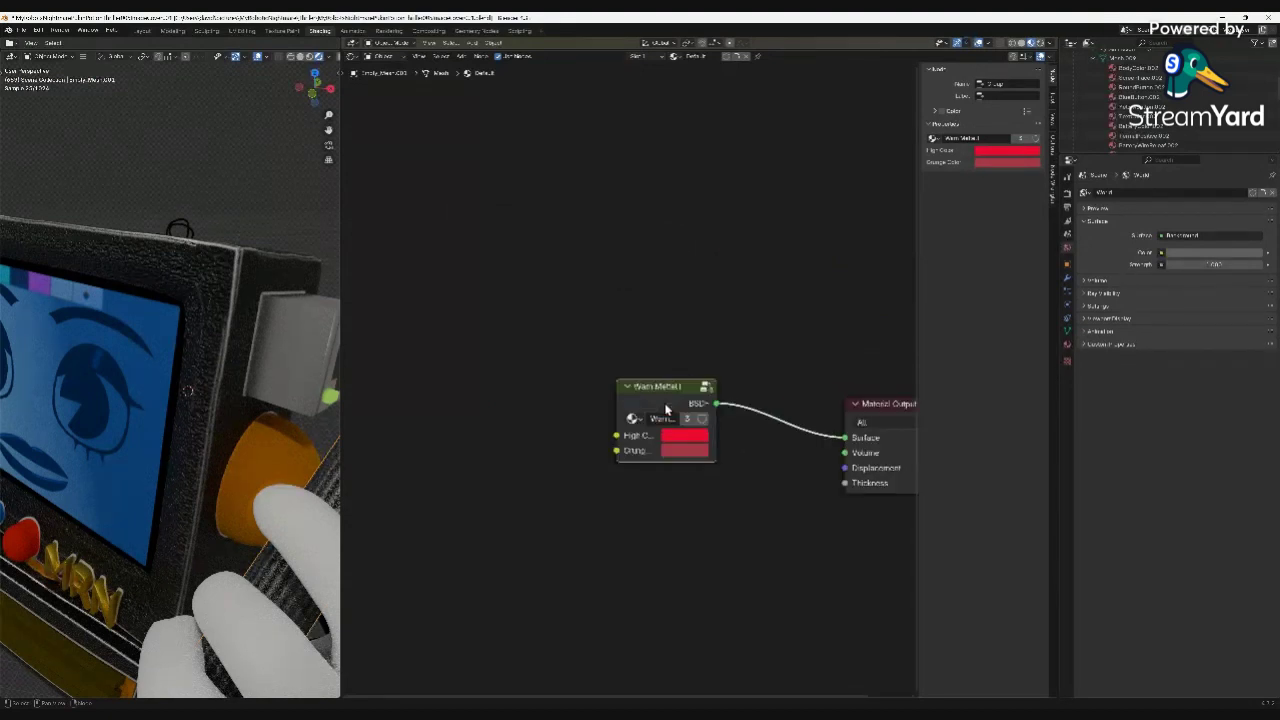
{"action": "scroll", "coordinate": [665, 408], "scroll_direction": "up", "scroll_amount": 1}
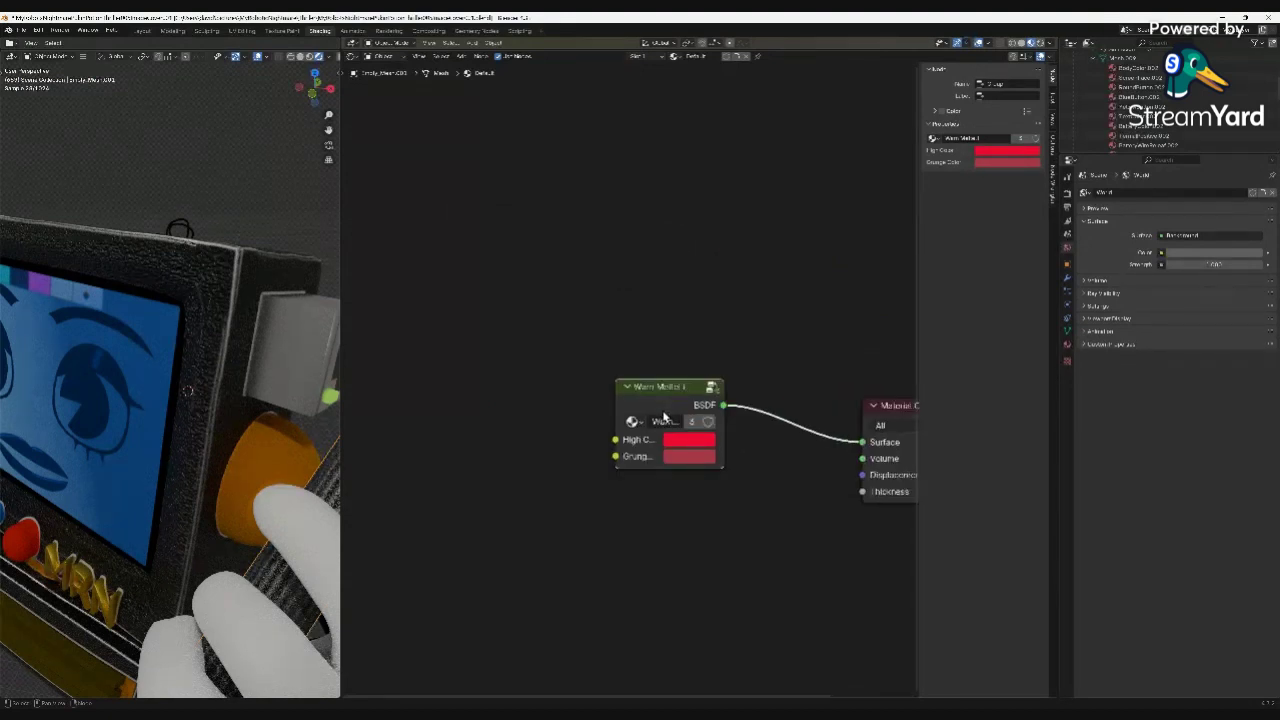
{"action": "scroll", "coordinate": [664, 416], "scroll_direction": "down", "scroll_amount": 2}
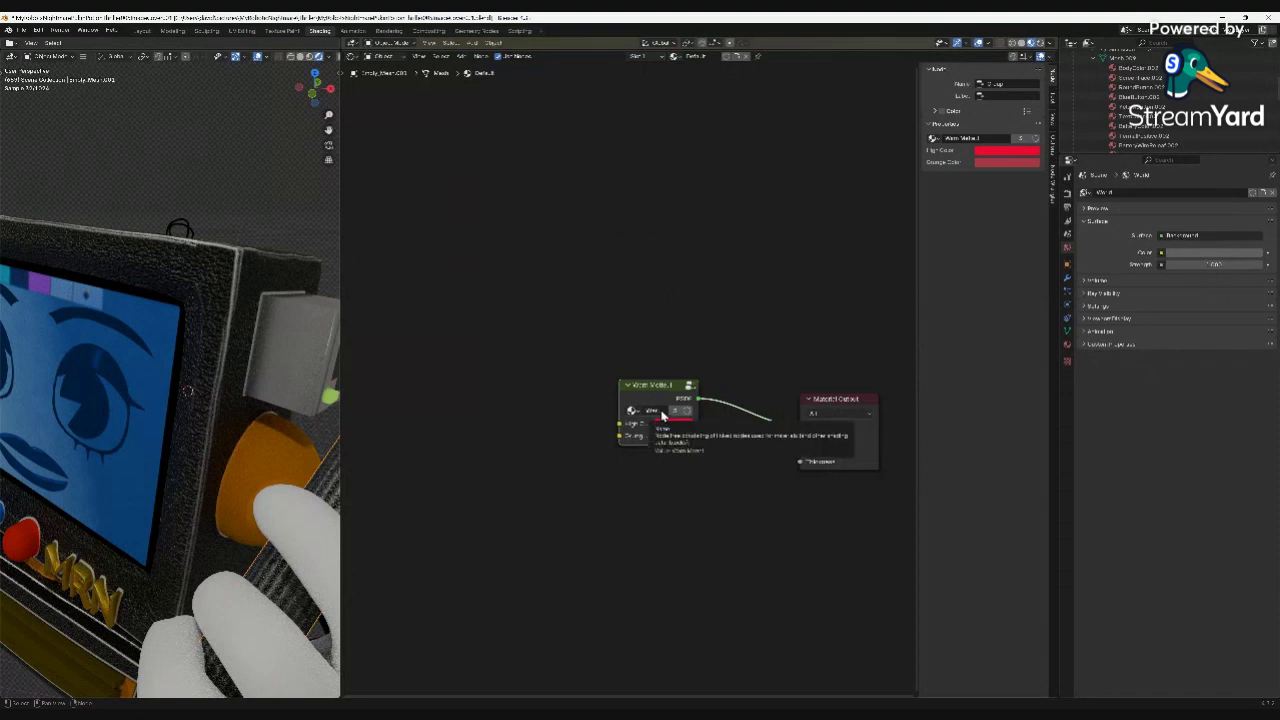
{"action": "left_click", "coordinate": [688, 385]}
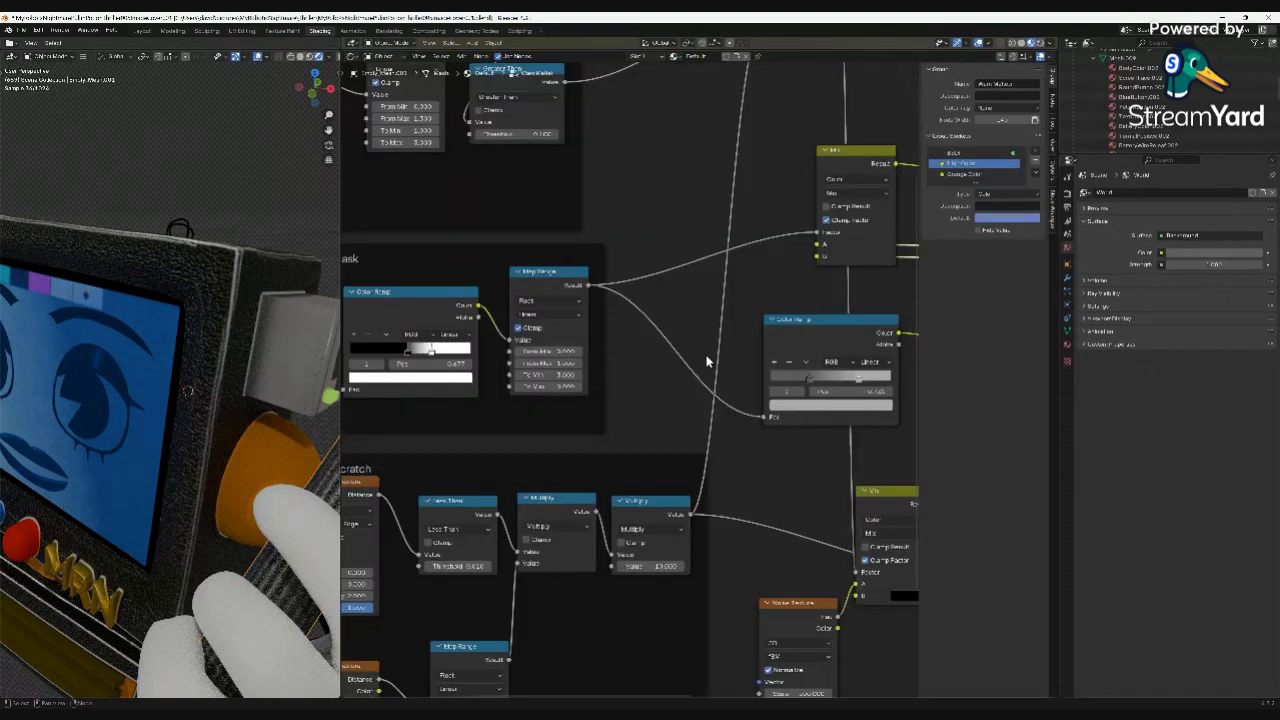
Examine how the masks, Mix nodes, Color Ramp and Bump feed the shader in the worn metal group.
{"action": "scroll", "coordinate": [706, 362], "scroll_direction": "down", "scroll_amount": 1}
{"action": "scroll", "coordinate": [706, 362], "scroll_direction": "down", "scroll_amount": 1}
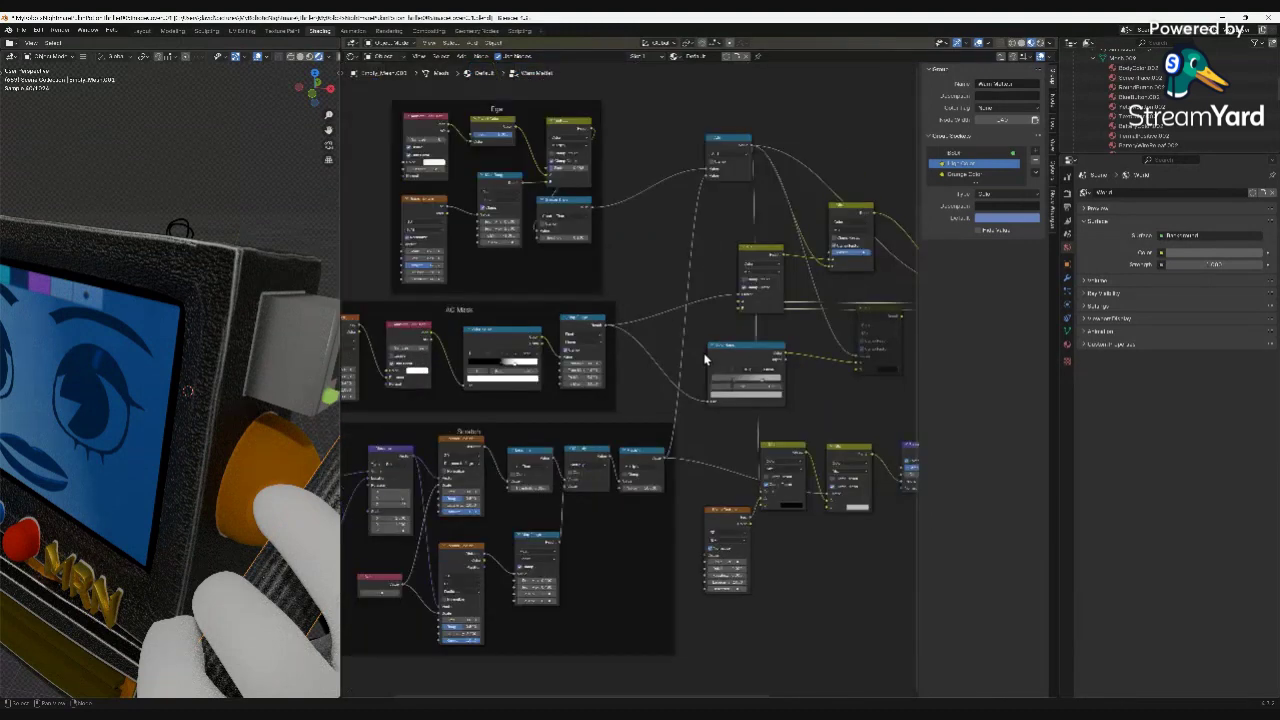
{"action": "scroll", "coordinate": [706, 362], "scroll_direction": "down", "scroll_amount": 1}
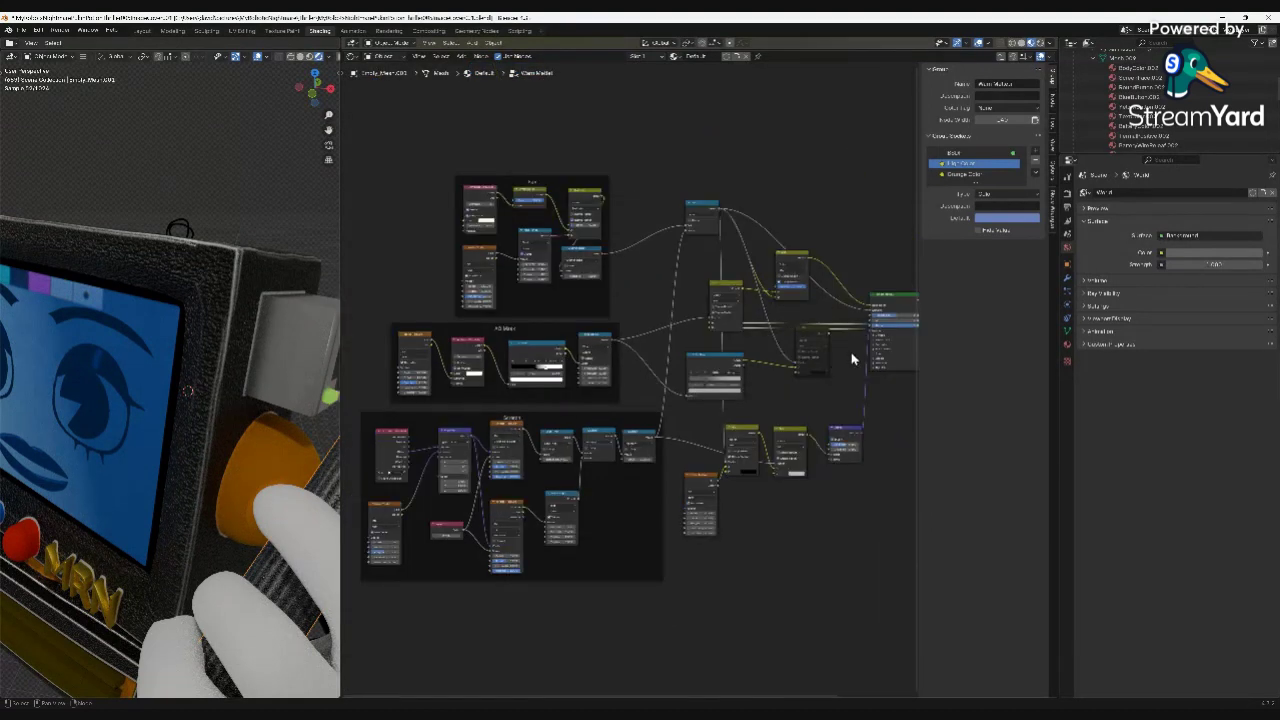
{"action": "scroll", "coordinate": [840, 386], "scroll_direction": "down", "scroll_amount": 1}
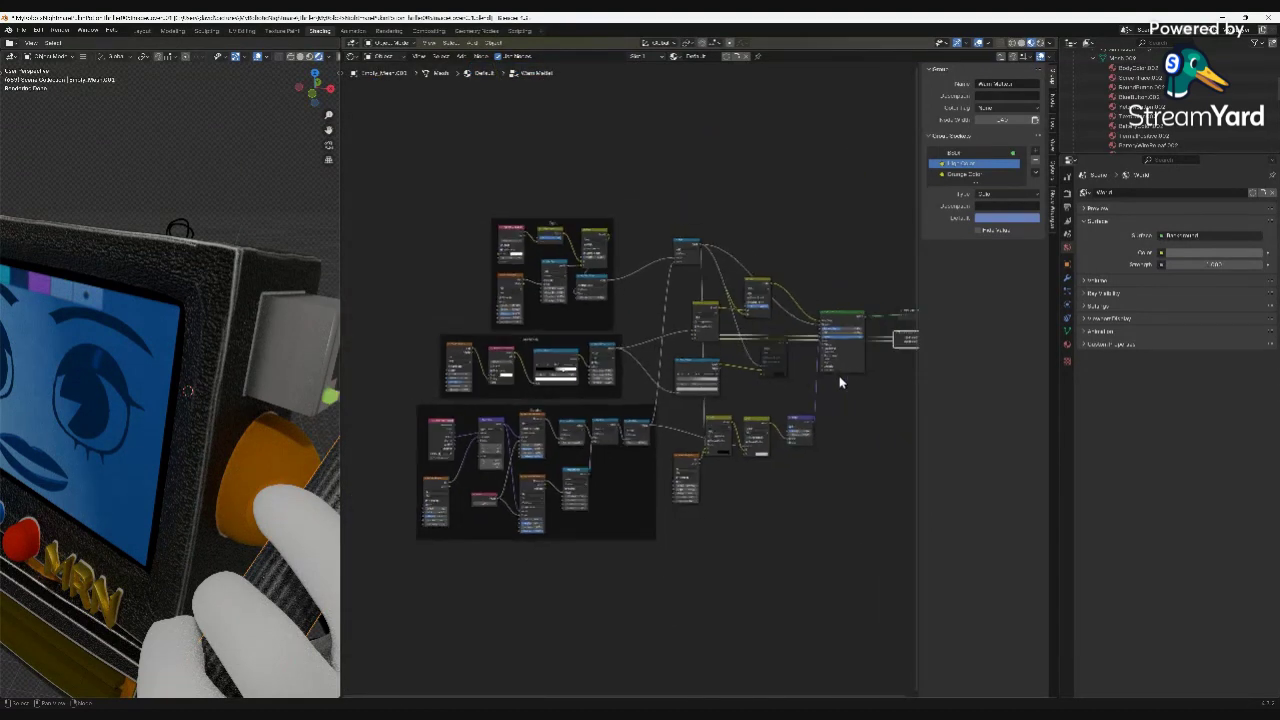
{"action": "scroll", "coordinate": [840, 382], "scroll_direction": "up", "scroll_amount": 1}
{"action": "middle_click_drag", "start_coordinate": [850, 368], "coordinate": [738, 403]}
{"action": "scroll", "coordinate": [743, 405], "scroll_direction": "up", "scroll_amount": 4}
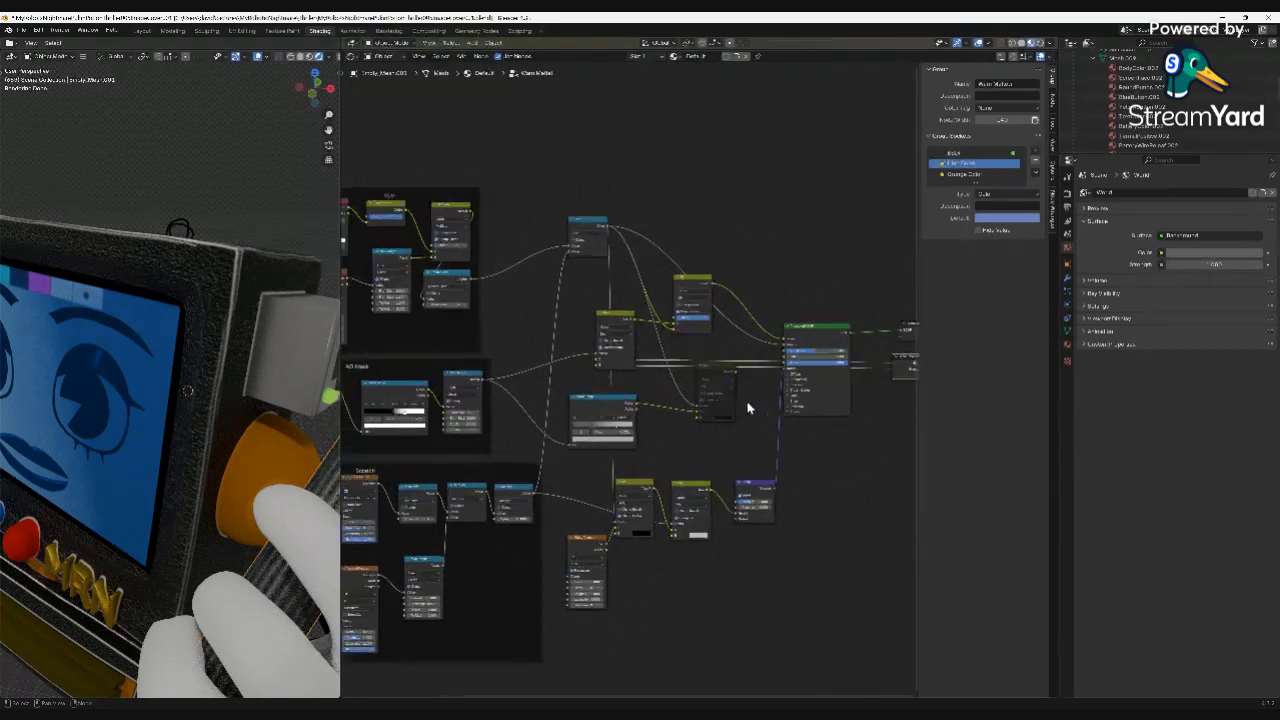
{"action": "scroll", "coordinate": [756, 405], "scroll_direction": "down", "scroll_amount": 5}
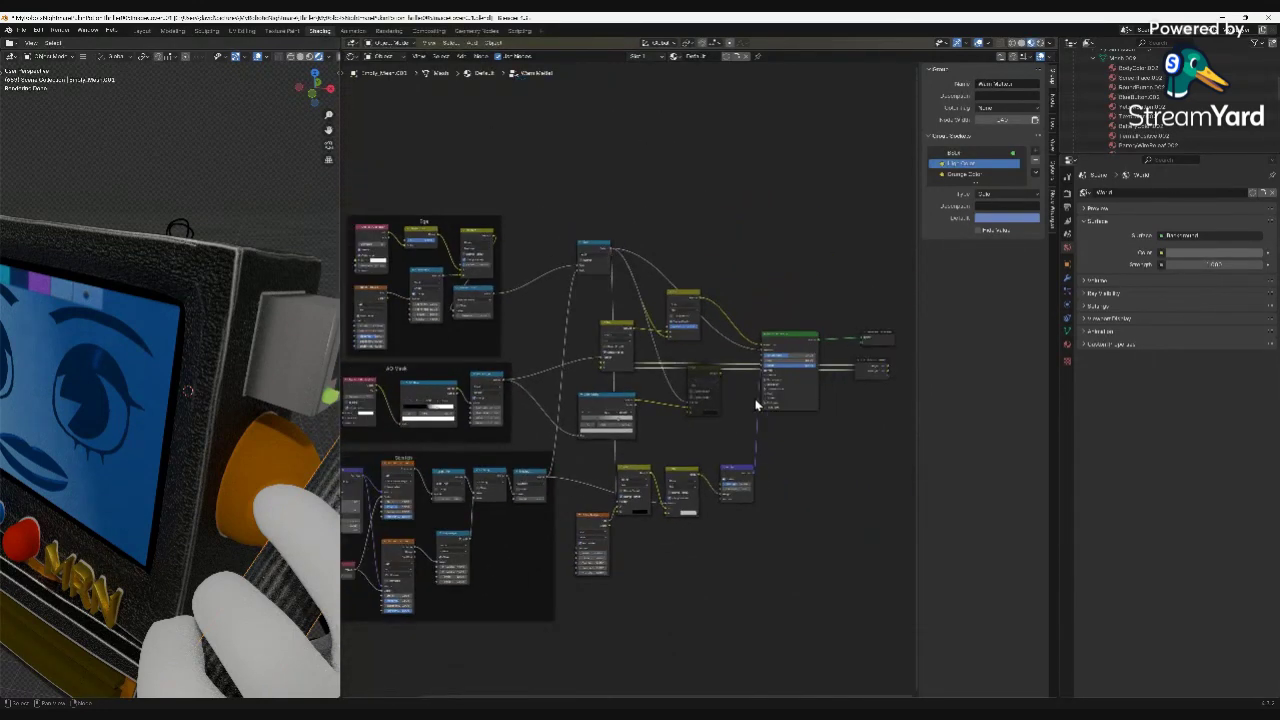
{"action": "scroll", "coordinate": [756, 405], "scroll_direction": "up", "scroll_amount": 4}
{"action": "scroll", "coordinate": [764, 408], "scroll_direction": "up", "scroll_amount": 2}
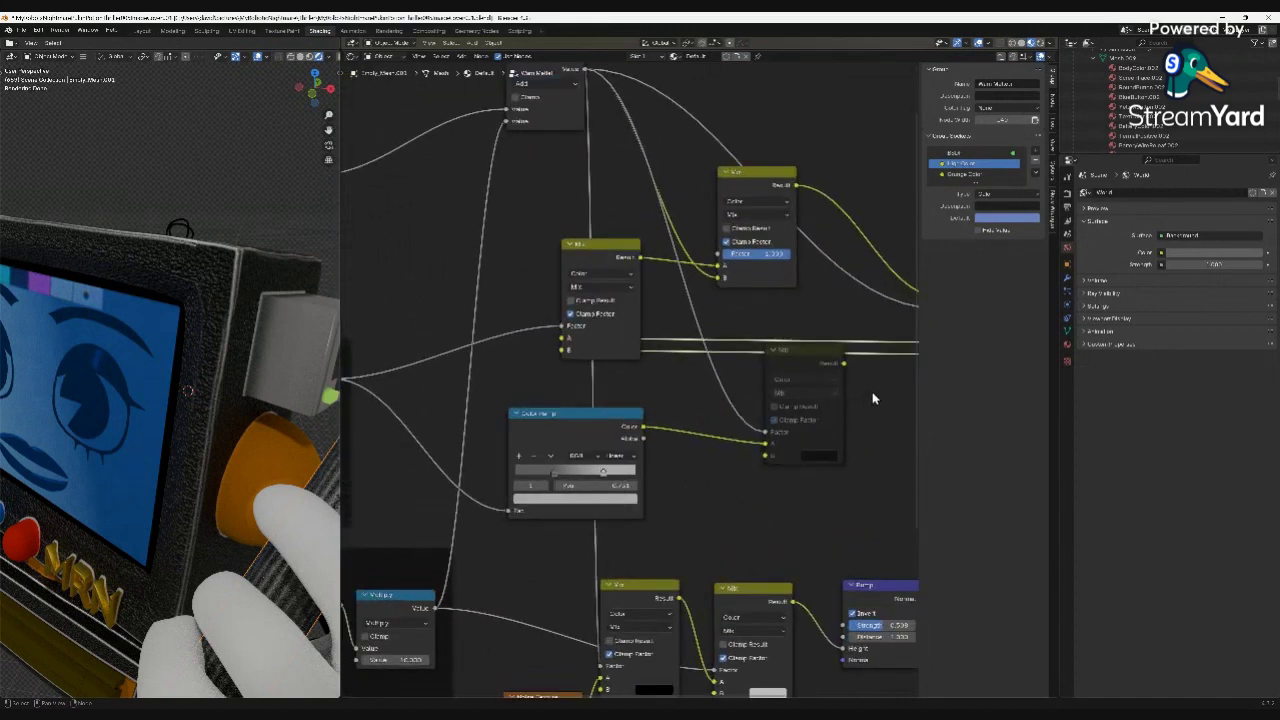
{"action": "scroll", "coordinate": [872, 398], "scroll_direction": "down", "scroll_amount": 3}
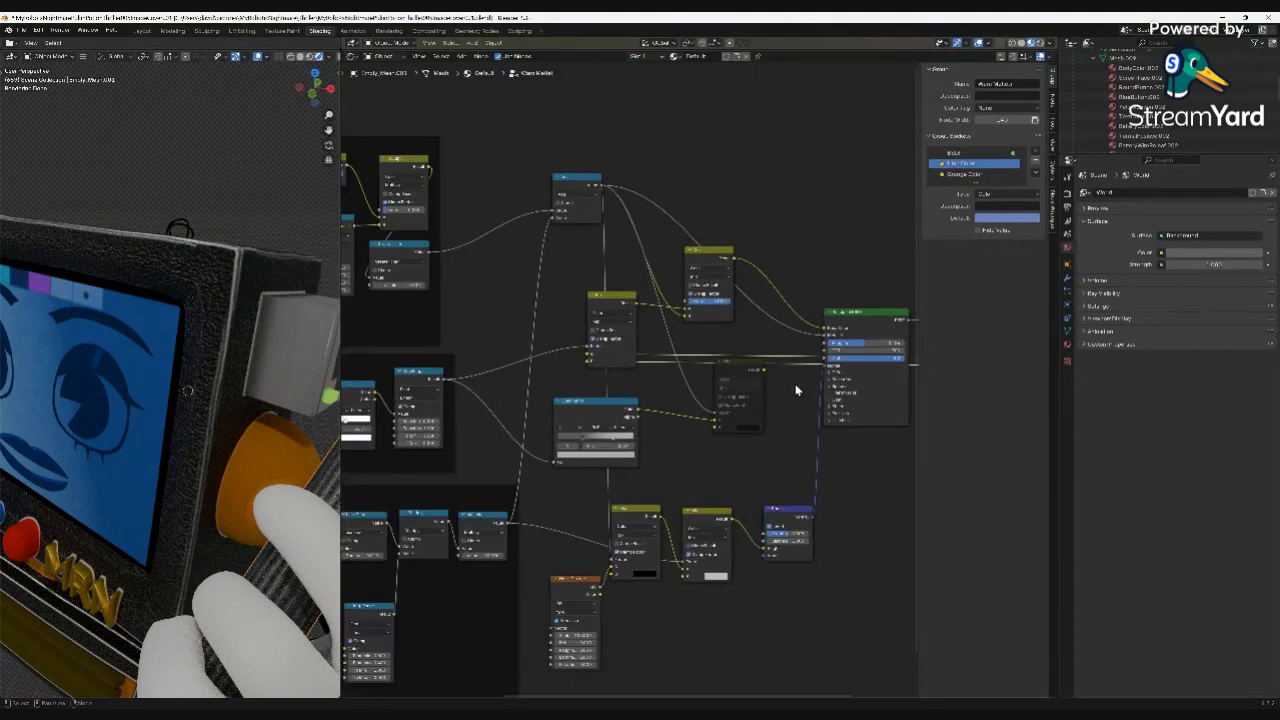
Unmute the Mix node beside the Color Ramp and connect its Result to the Principled BSDF's Roughness input.
{"action": "scroll", "coordinate": [796, 390], "scroll_direction": "up", "scroll_amount": 2}
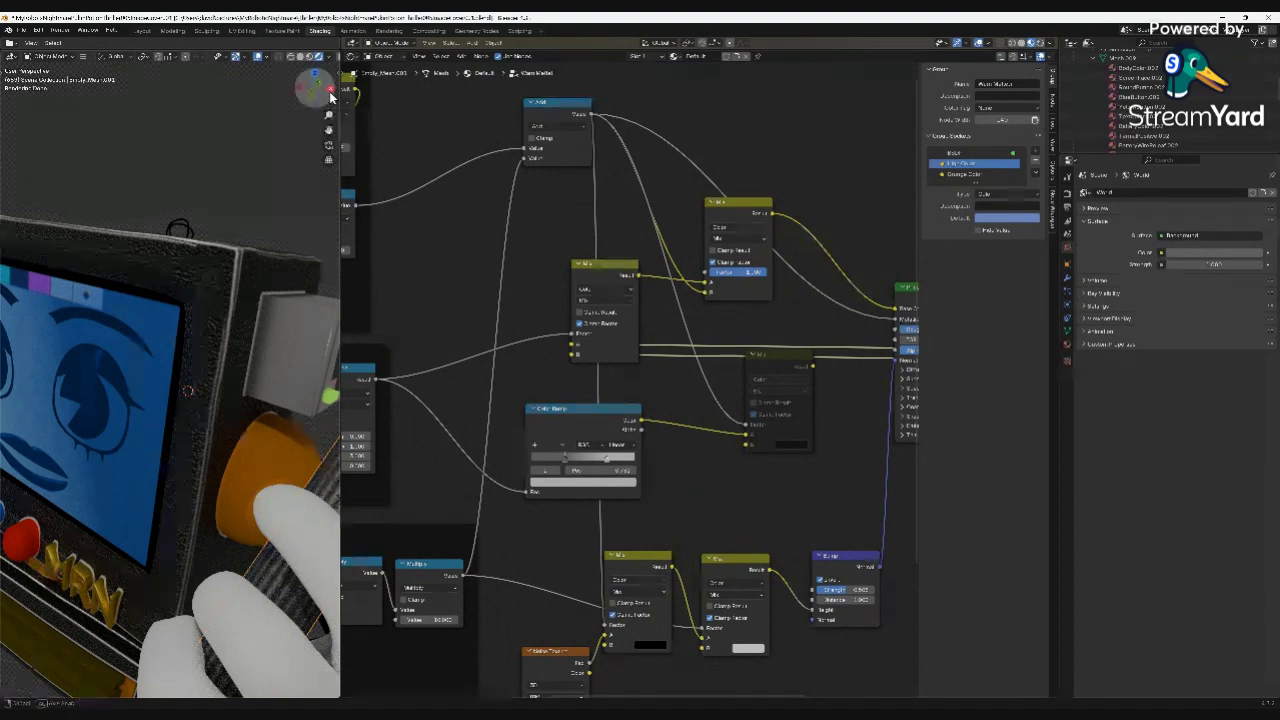
{"action": "mouse_move", "coordinate": [330, 97]}
{"action": "left_mouse_down"}
{"action": "mouse_move", "coordinate": [269, 87]}
{"action": "mouse_move", "coordinate": [324, 100]}
{"action": "left_mouse_up"}
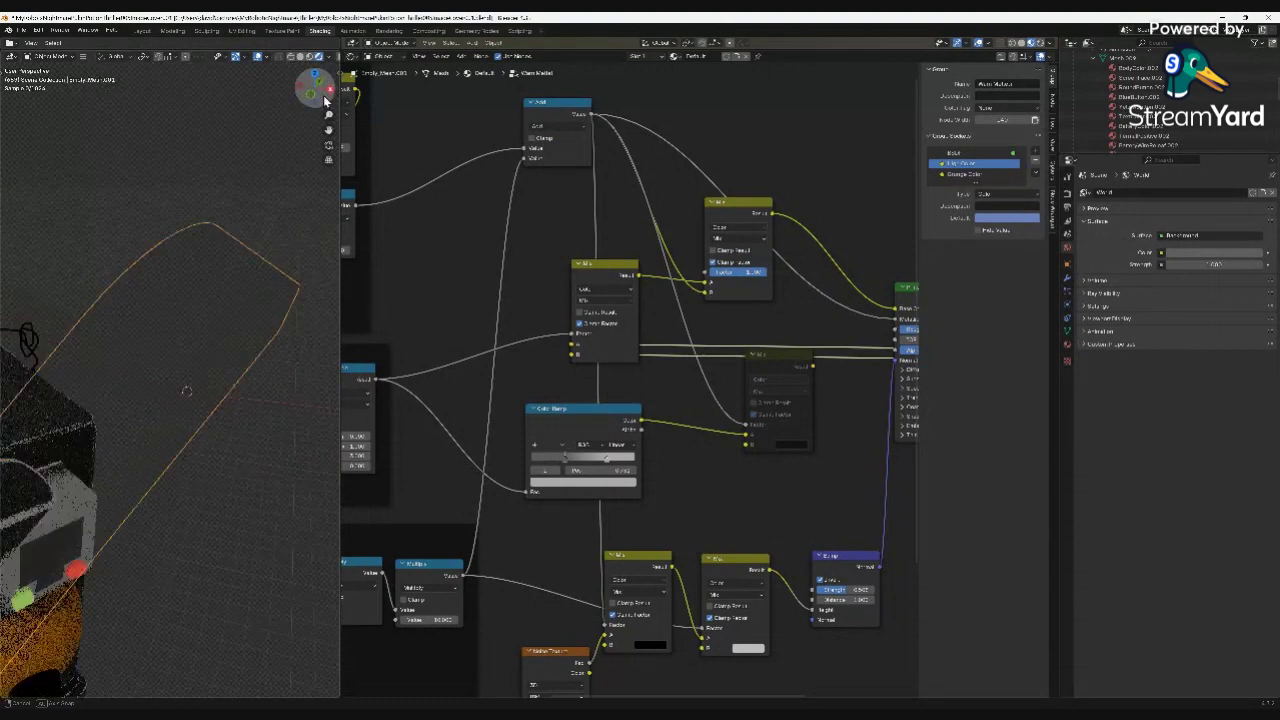
{"action": "left_click_drag", "start_coordinate": [324, 100], "coordinate": [318, 96]}
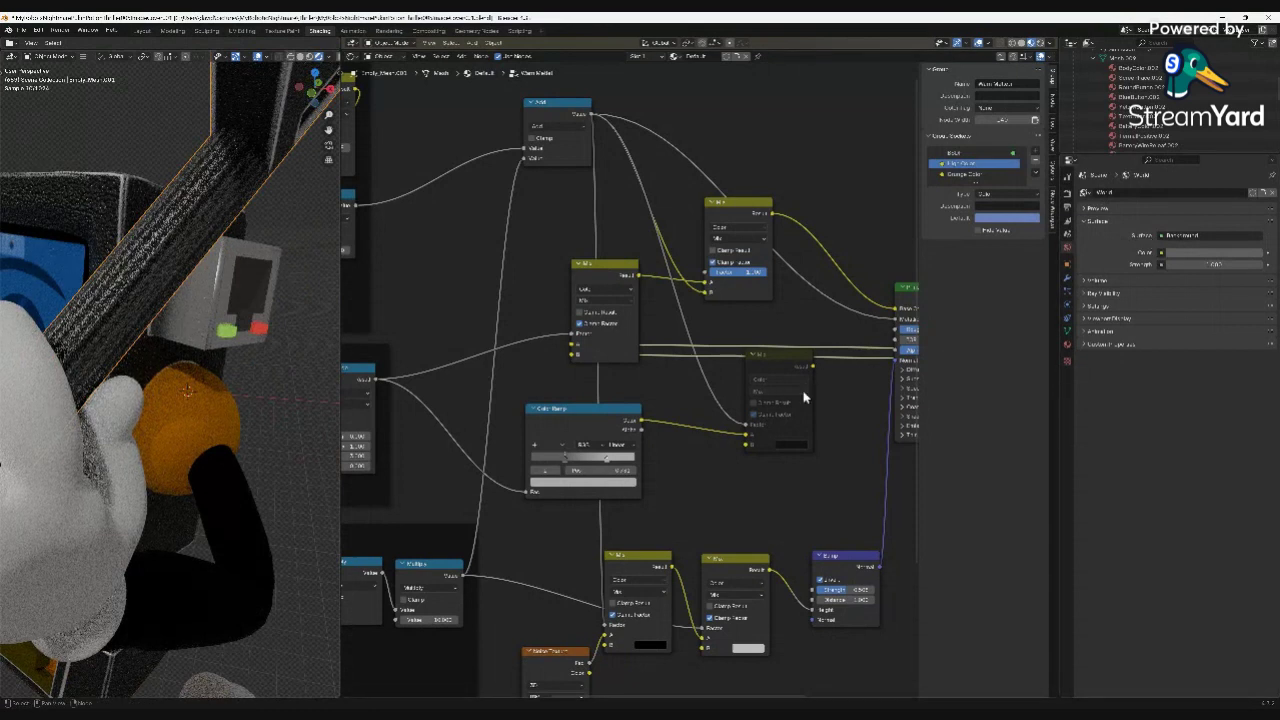
{"action": "left_click", "coordinate": [782, 359]}
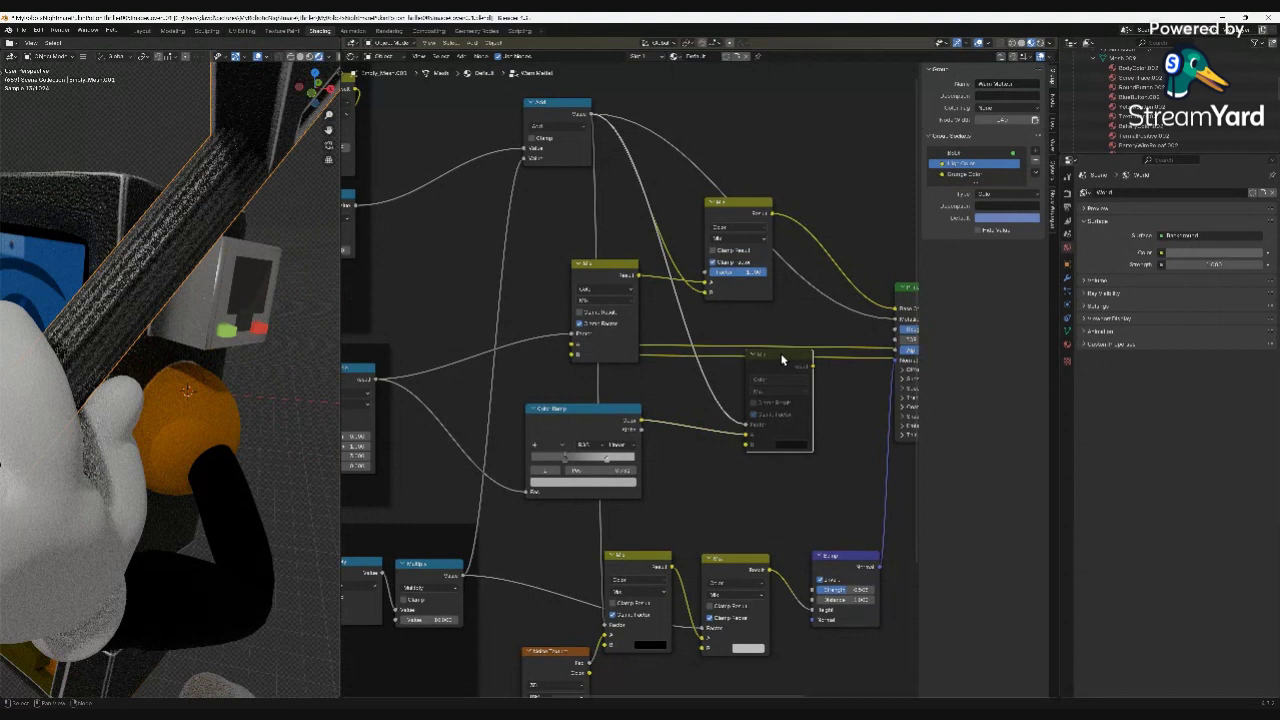
{"action": "left_click_drag", "start_coordinate": [782, 359], "coordinate": [774, 379]}
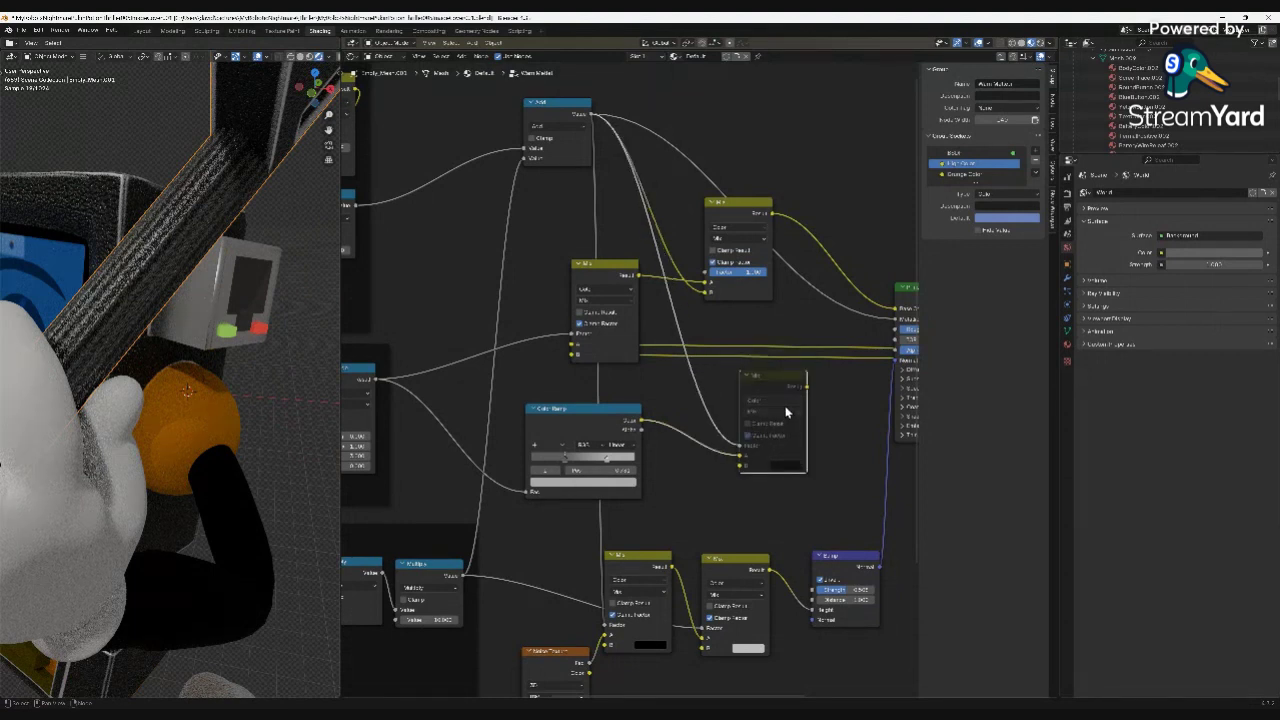
{"action": "key", "text": "m"}
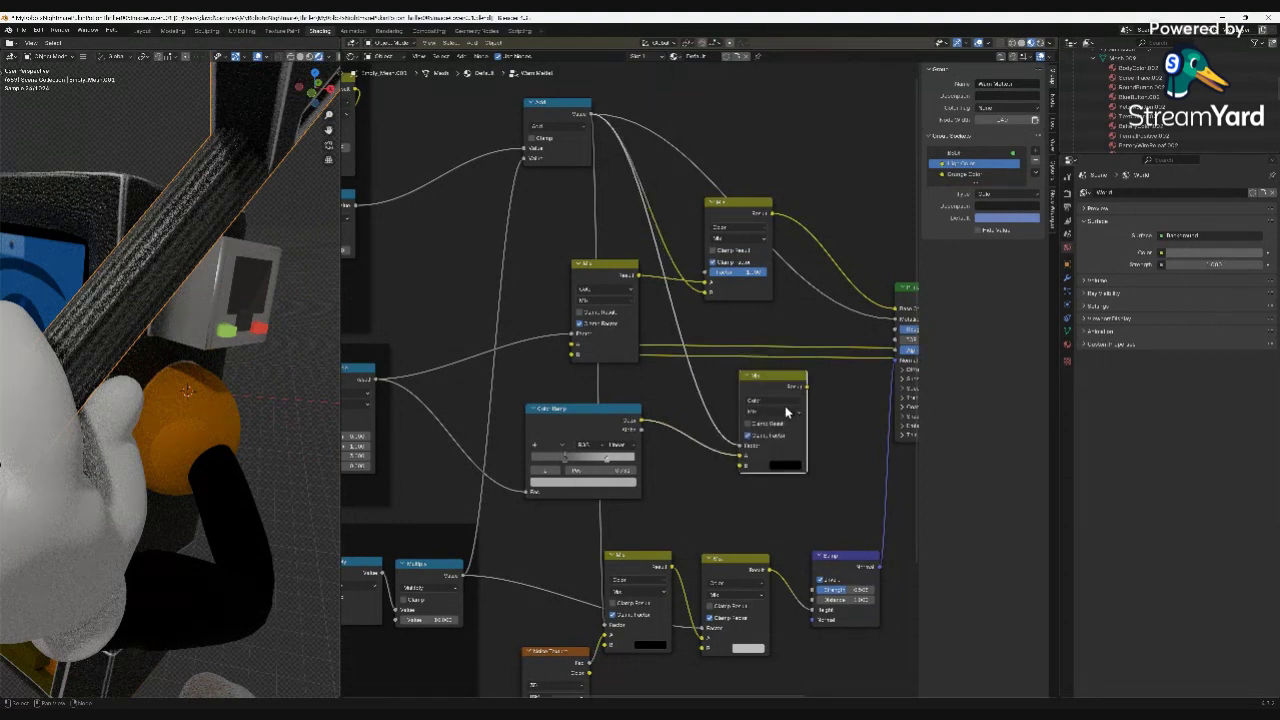
{"action": "left_click_drag", "start_coordinate": [806, 387], "coordinate": [898, 340]}
Examine how the mask frames, Mix nodes and group inputs connect to the Principled BSDF inside the worn metal group.
{"action": "scroll", "coordinate": [822, 478], "scroll_direction": "down", "scroll_amount": 1}
{"action": "scroll", "coordinate": [822, 478], "scroll_direction": "down", "scroll_amount": 1}
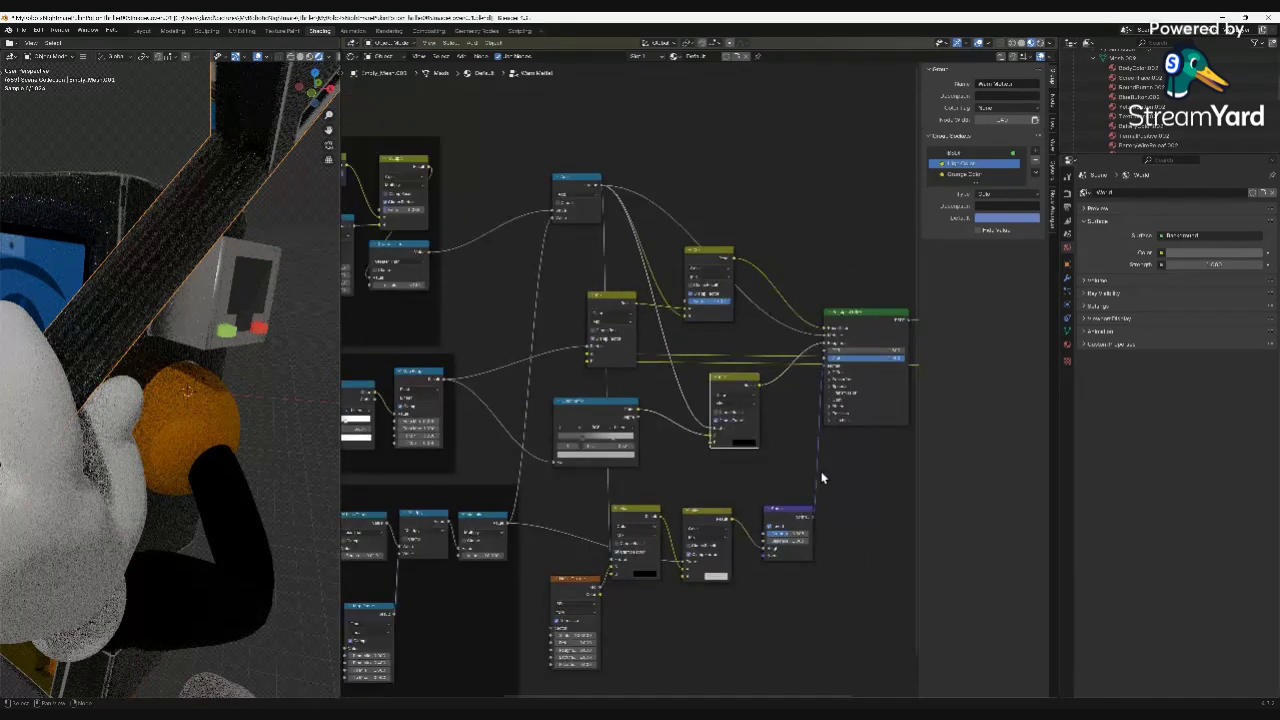
{"action": "scroll", "coordinate": [822, 478], "scroll_direction": "down", "scroll_amount": 1}
{"action": "scroll", "coordinate": [822, 478], "scroll_direction": "down", "scroll_amount": 1}
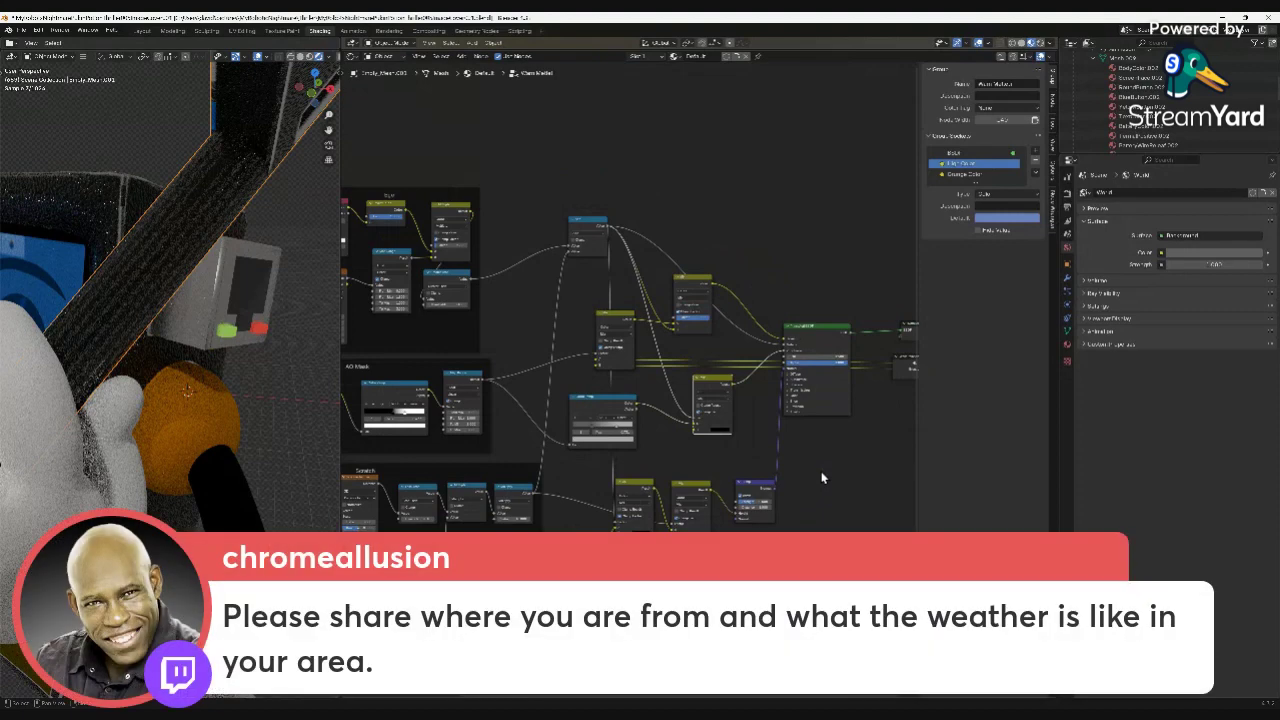
{"action": "scroll", "coordinate": [822, 478], "scroll_direction": "down", "scroll_amount": 1}
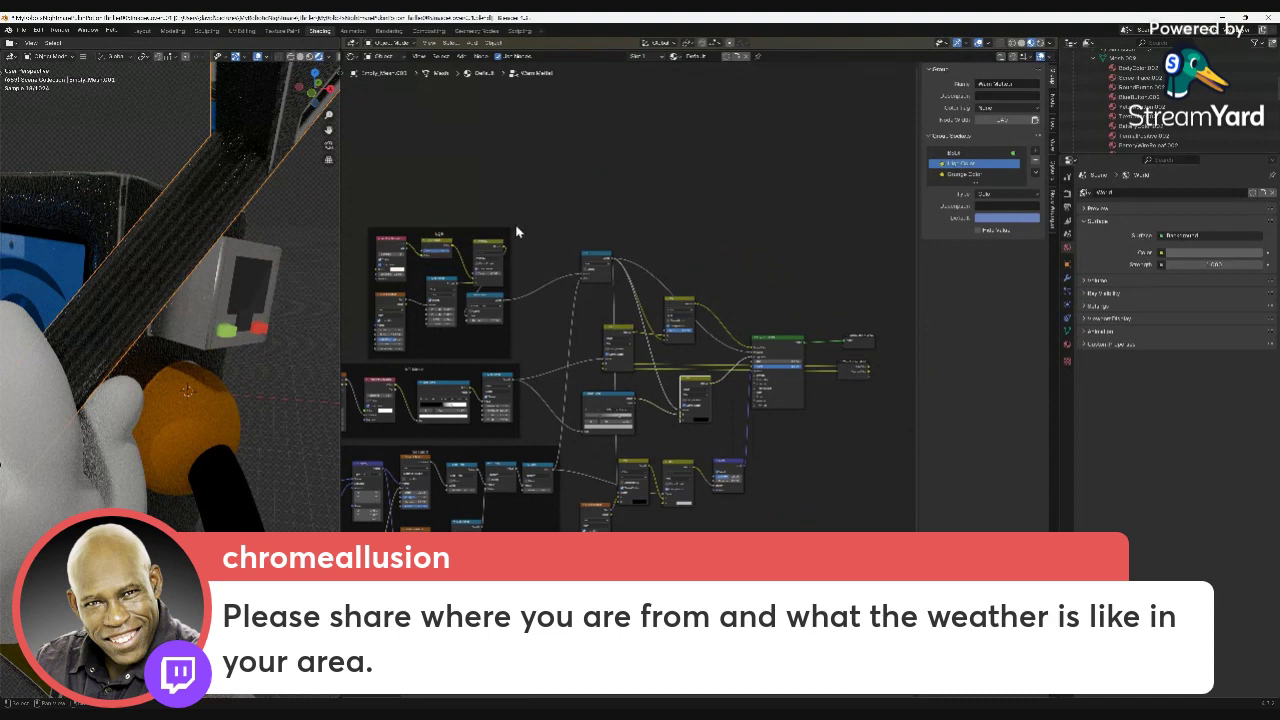
{"action": "scroll", "coordinate": [453, 254], "scroll_direction": "up", "scroll_amount": 3}
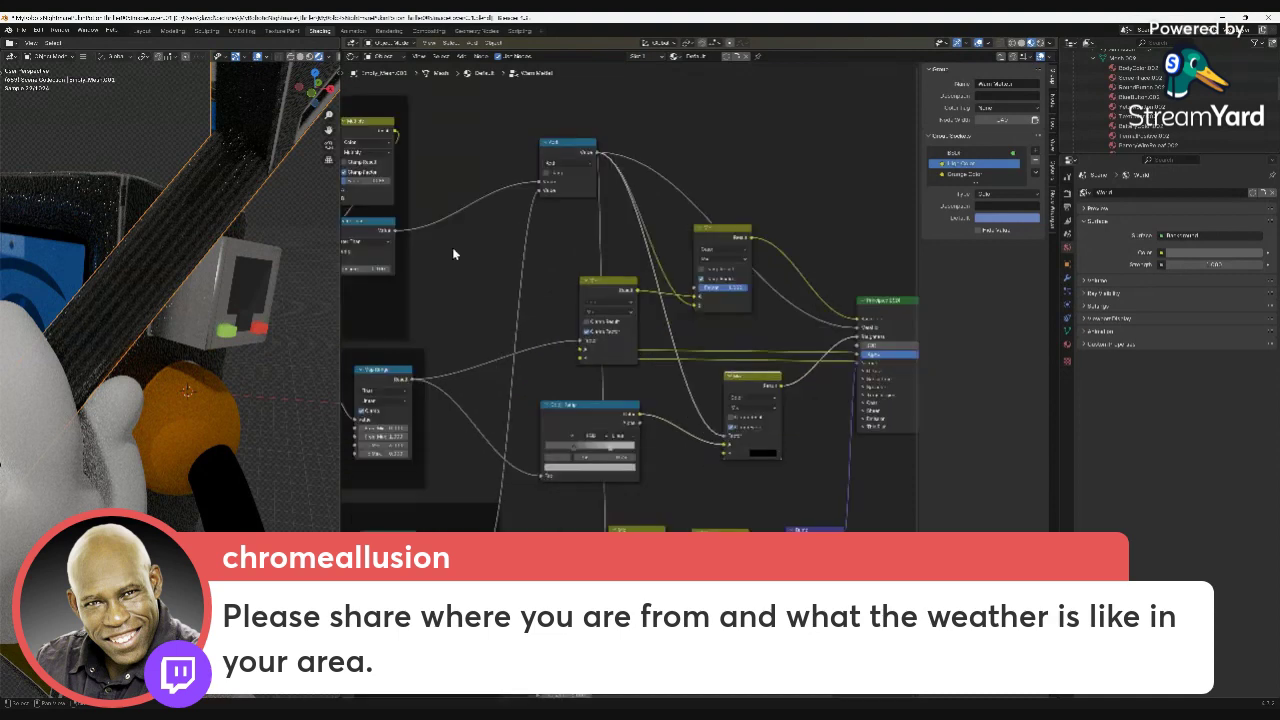
{"action": "scroll", "coordinate": [453, 254], "scroll_direction": "up", "scroll_amount": 1}
{"action": "middle_click_drag", "start_coordinate": [453, 254], "coordinate": [784, 316]}
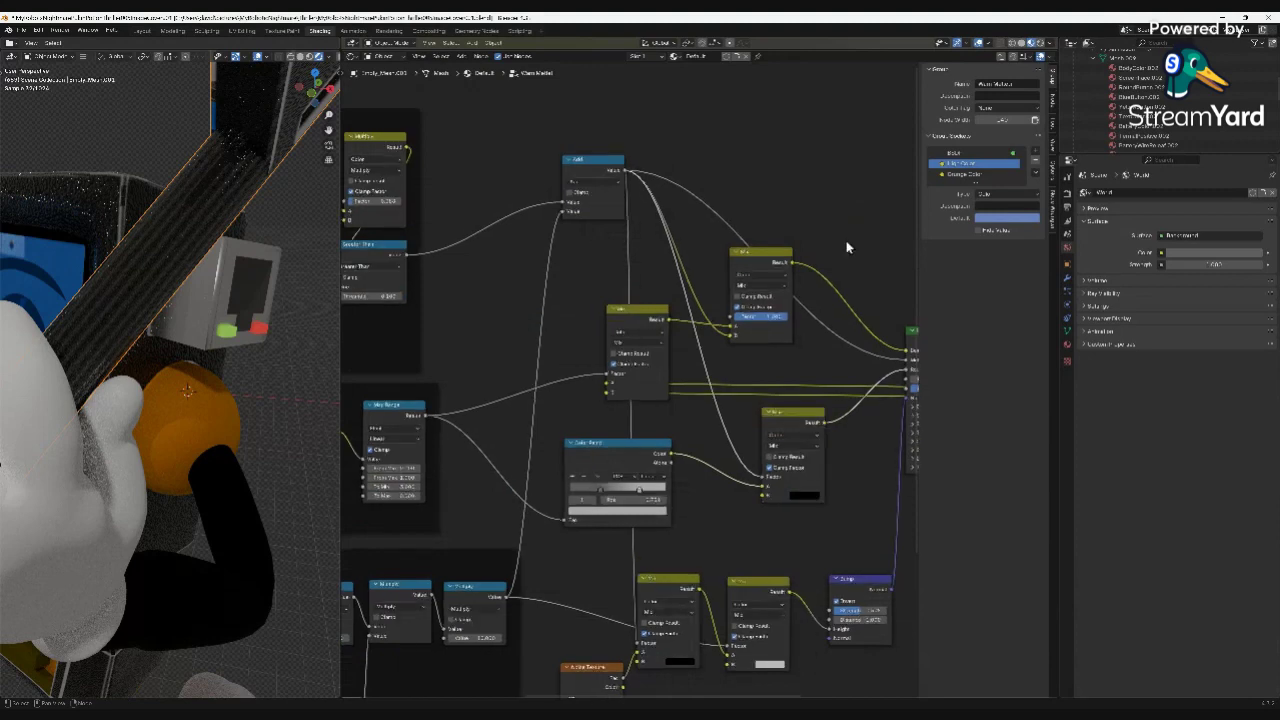
{"action": "middle_click_drag", "start_coordinate": [848, 247], "coordinate": [760, 245]}
{"action": "scroll", "coordinate": [685, 371], "scroll_direction": "up", "scroll_amount": 1}
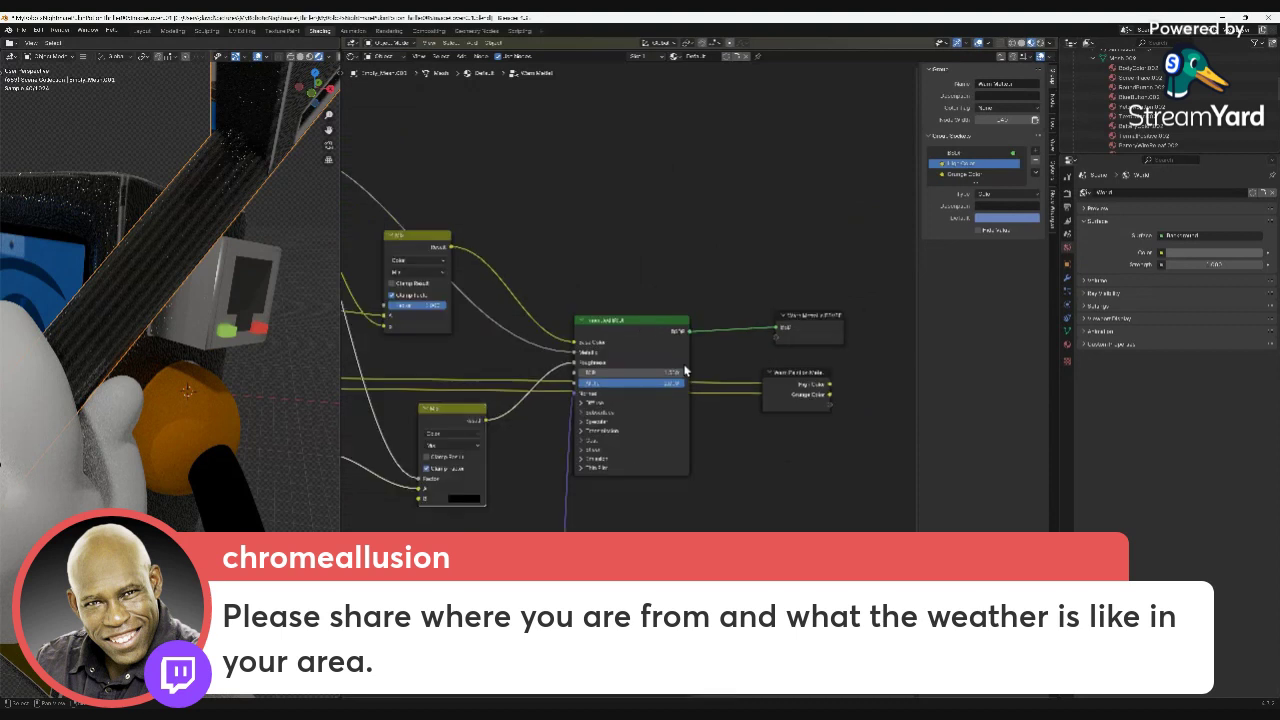
{"action": "scroll", "coordinate": [685, 371], "scroll_direction": "up", "scroll_amount": 1}
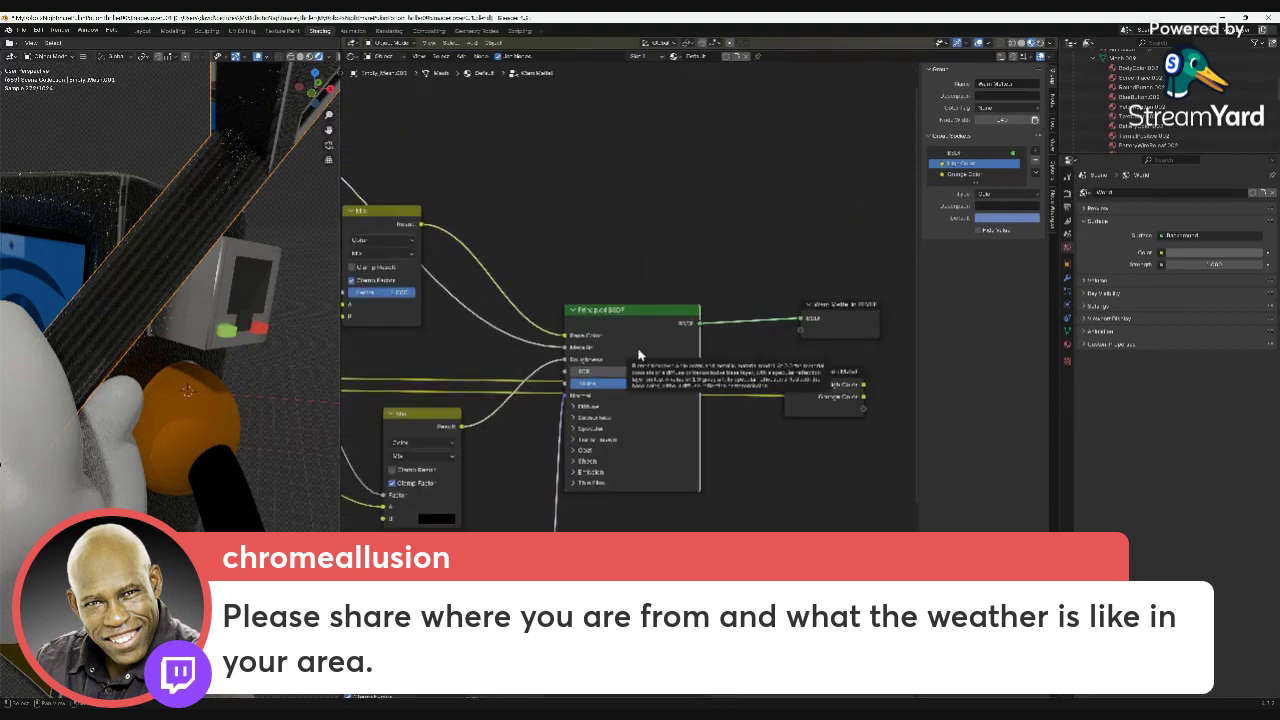
Exit the node group and enable Fake User for it on the hammer's Default material.
{"action": "key", "text": "Tab"}
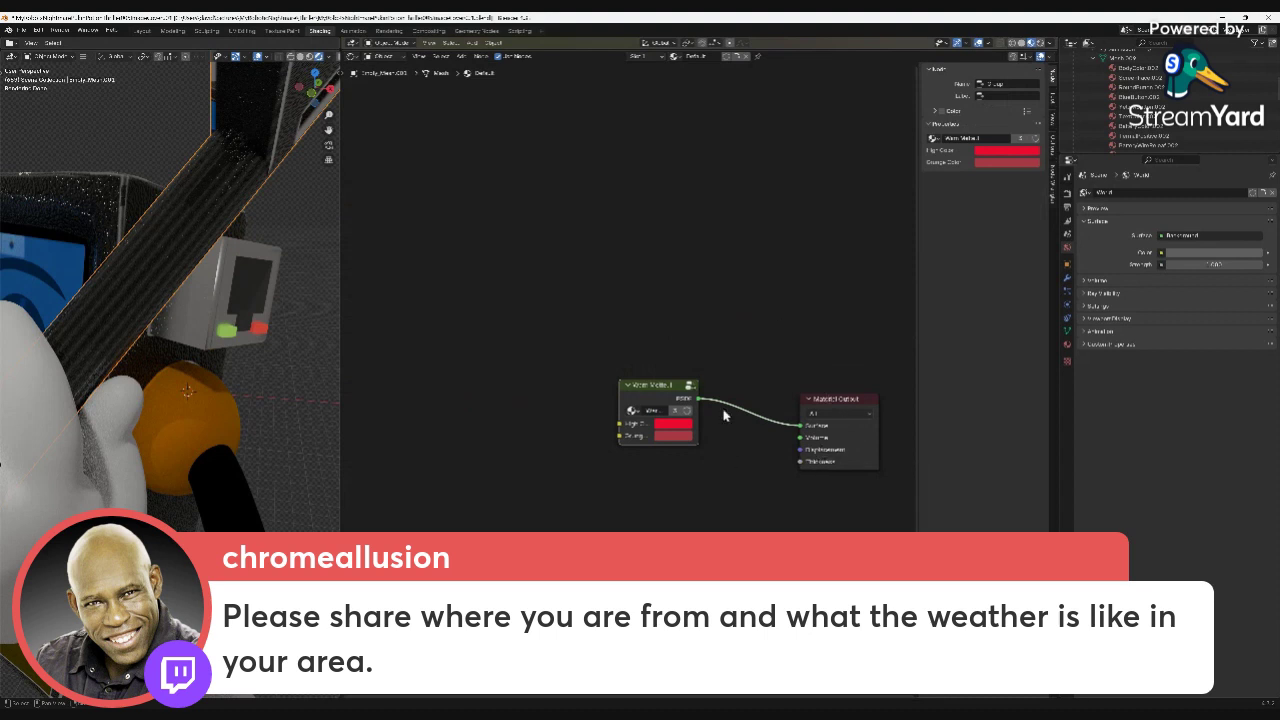
{"action": "left_click", "coordinate": [686, 410]}
{"action": "left_click", "coordinate": [687, 412]}
{"action": "left_click", "coordinate": [687, 412]}
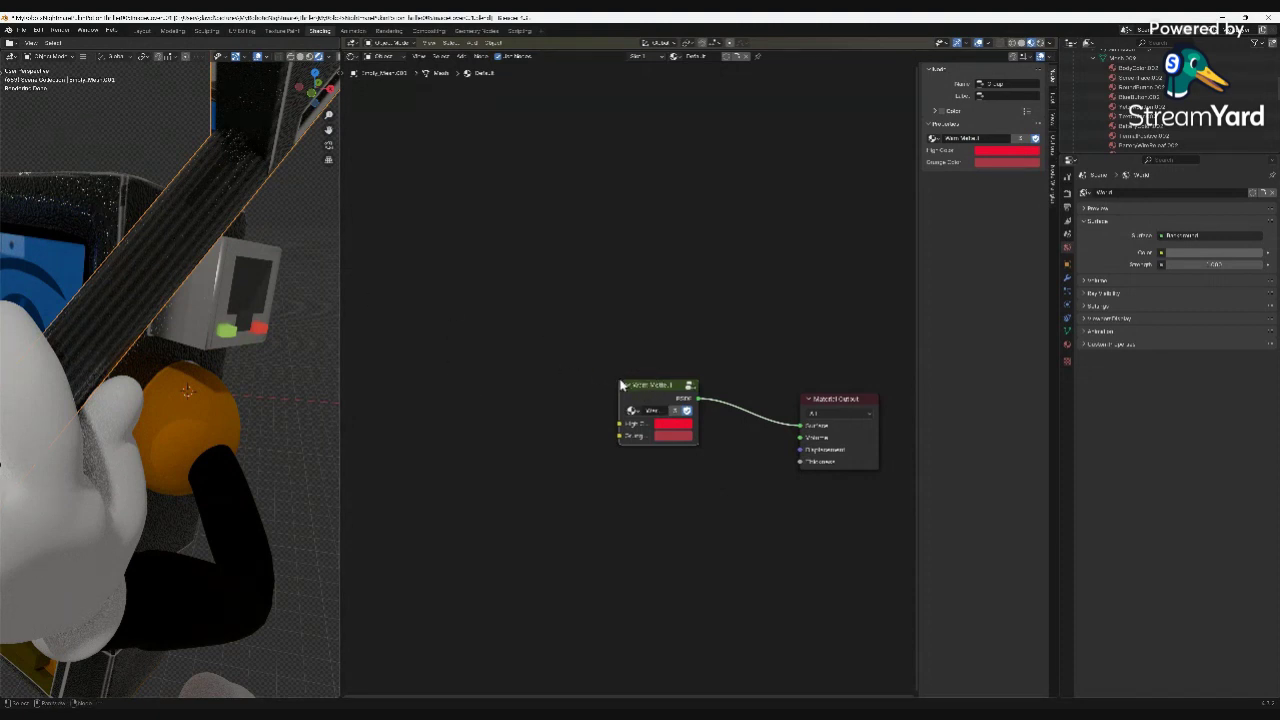
Select the body mesh and view the full character in the Layout workspace, returning to the Shading workspace.
{"action": "left_click", "coordinate": [75, 192]}
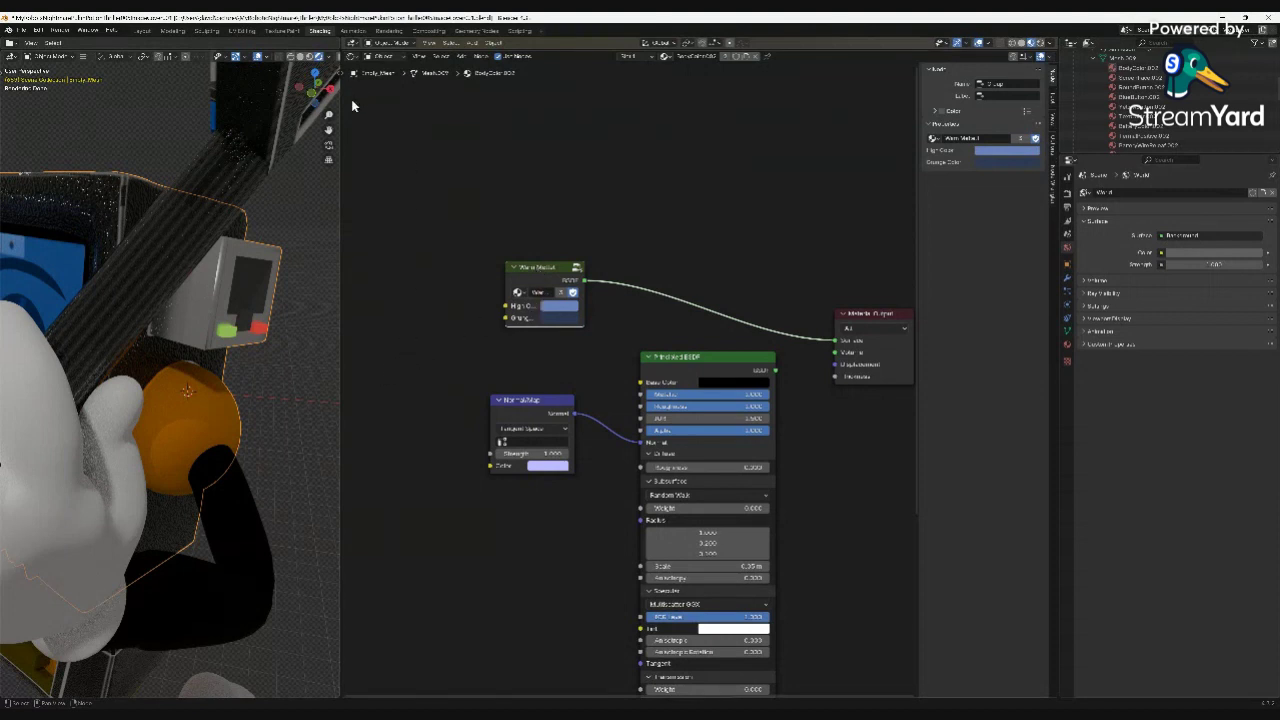
{"action": "left_click", "coordinate": [143, 31]}
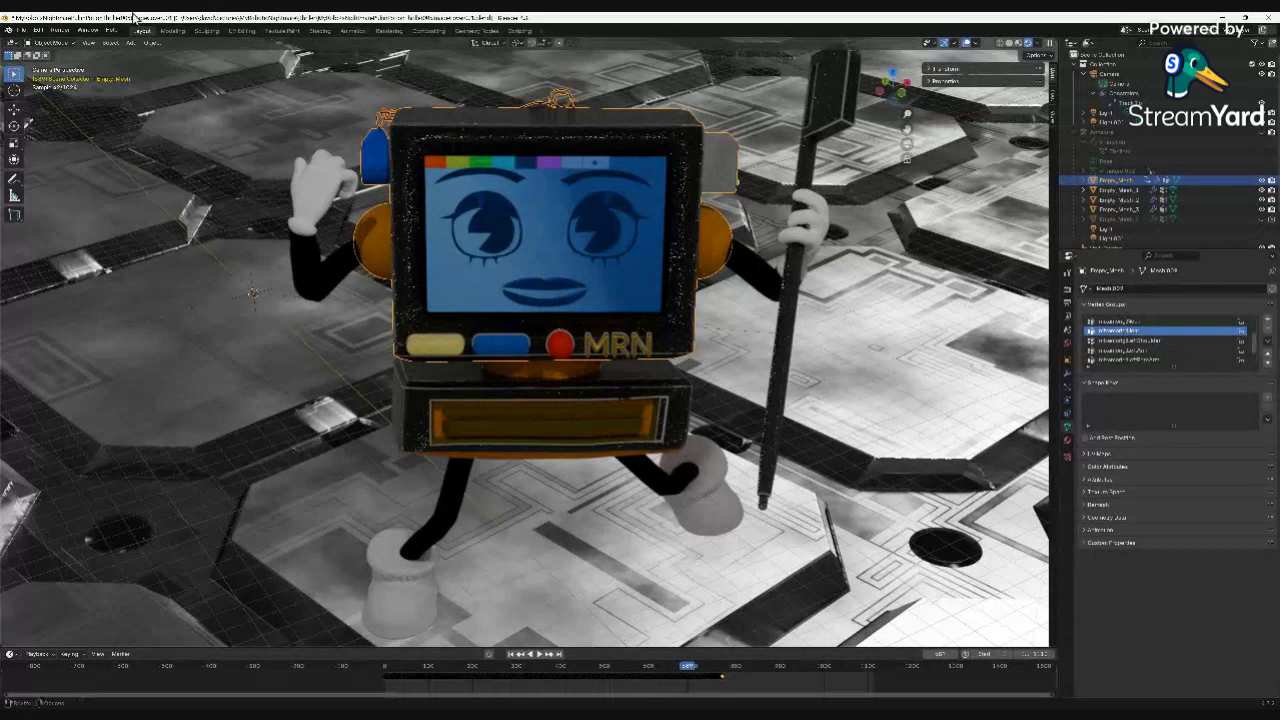
{"action": "left_click", "coordinate": [319, 31]}
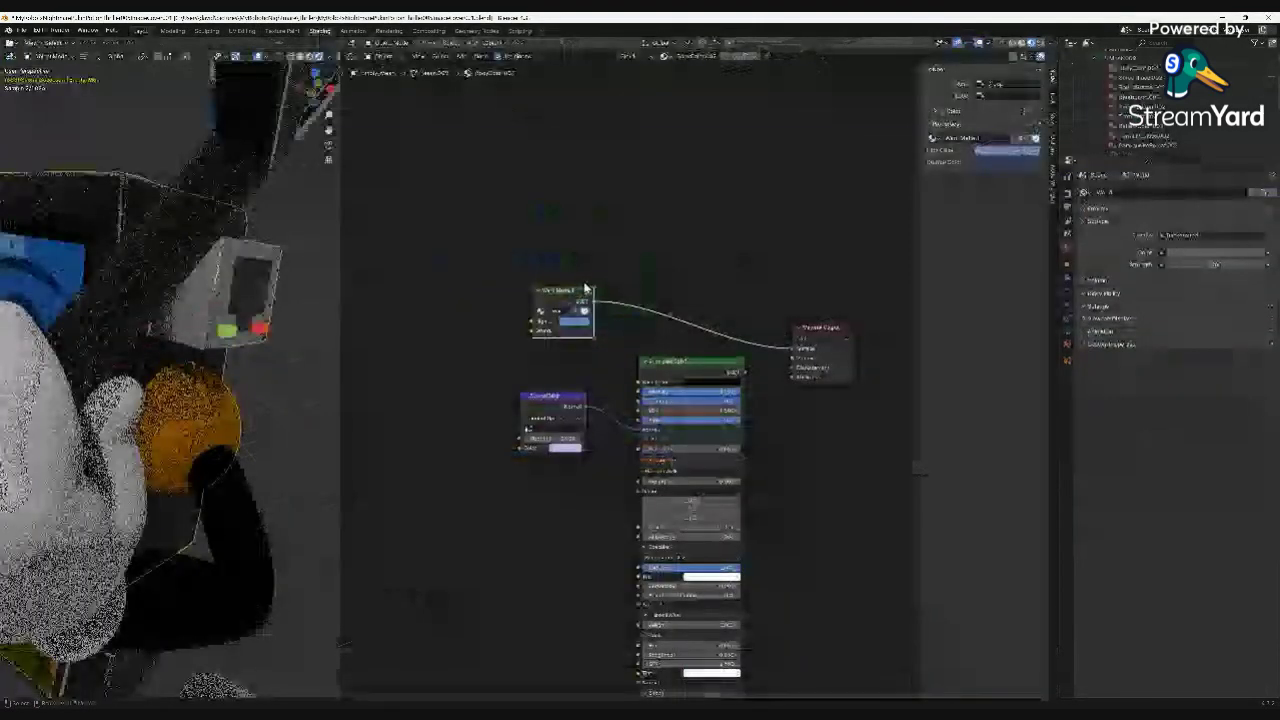
Widen the worn metal group node in the body material so its High Color and Grunge Color labels are readable.
{"action": "scroll", "coordinate": [585, 288], "scroll_direction": "up", "scroll_amount": 3}
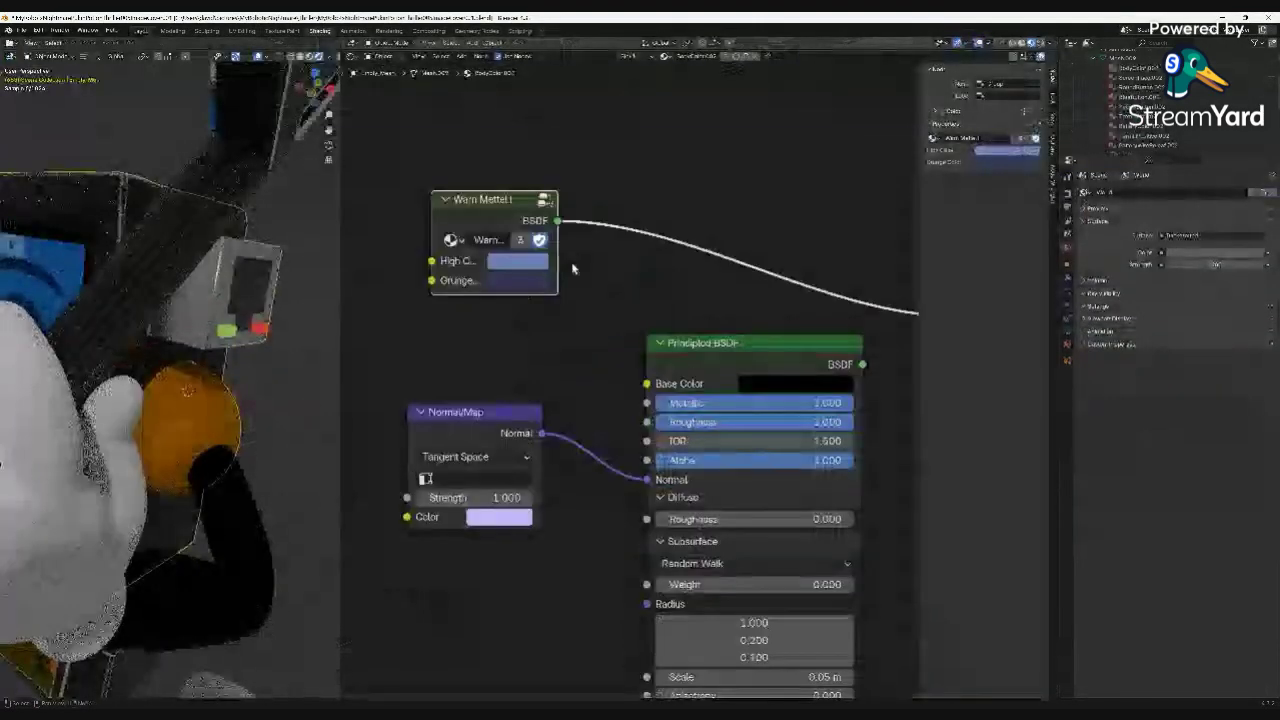
{"action": "scroll", "coordinate": [573, 268], "scroll_direction": "down", "scroll_amount": 2}
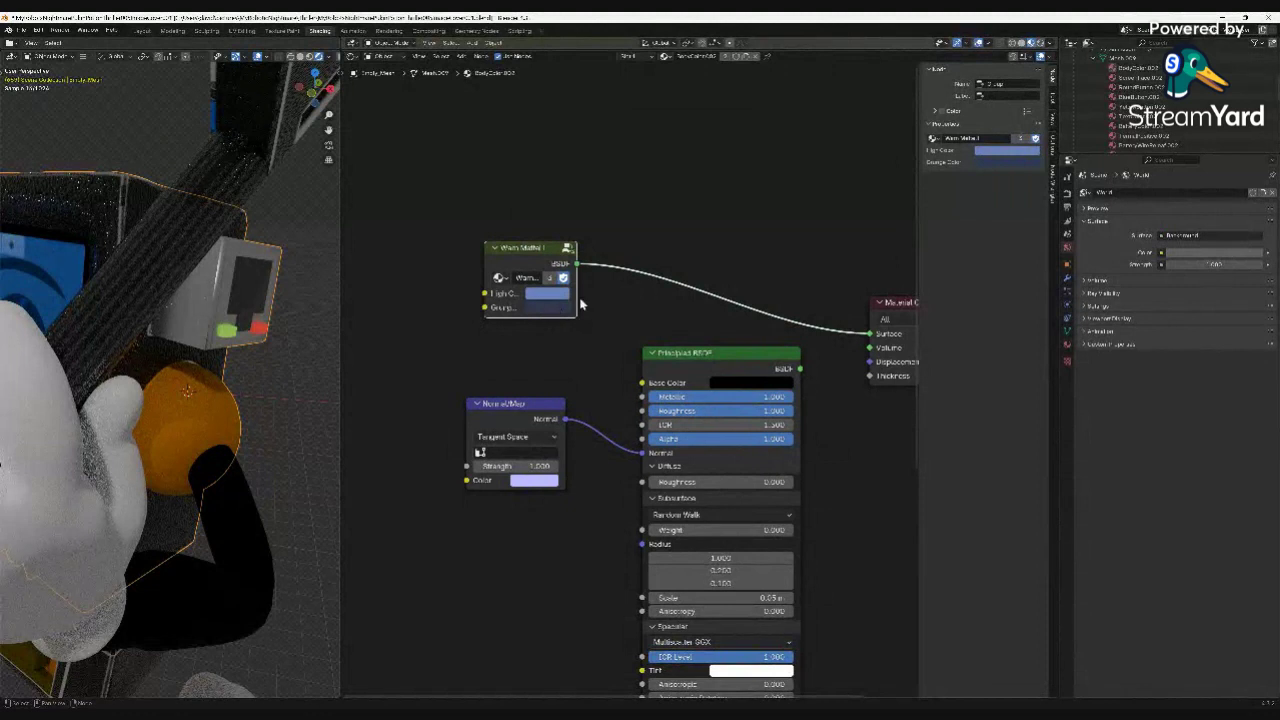
{"action": "left_click_drag", "start_coordinate": [577, 295], "coordinate": [648, 292]}
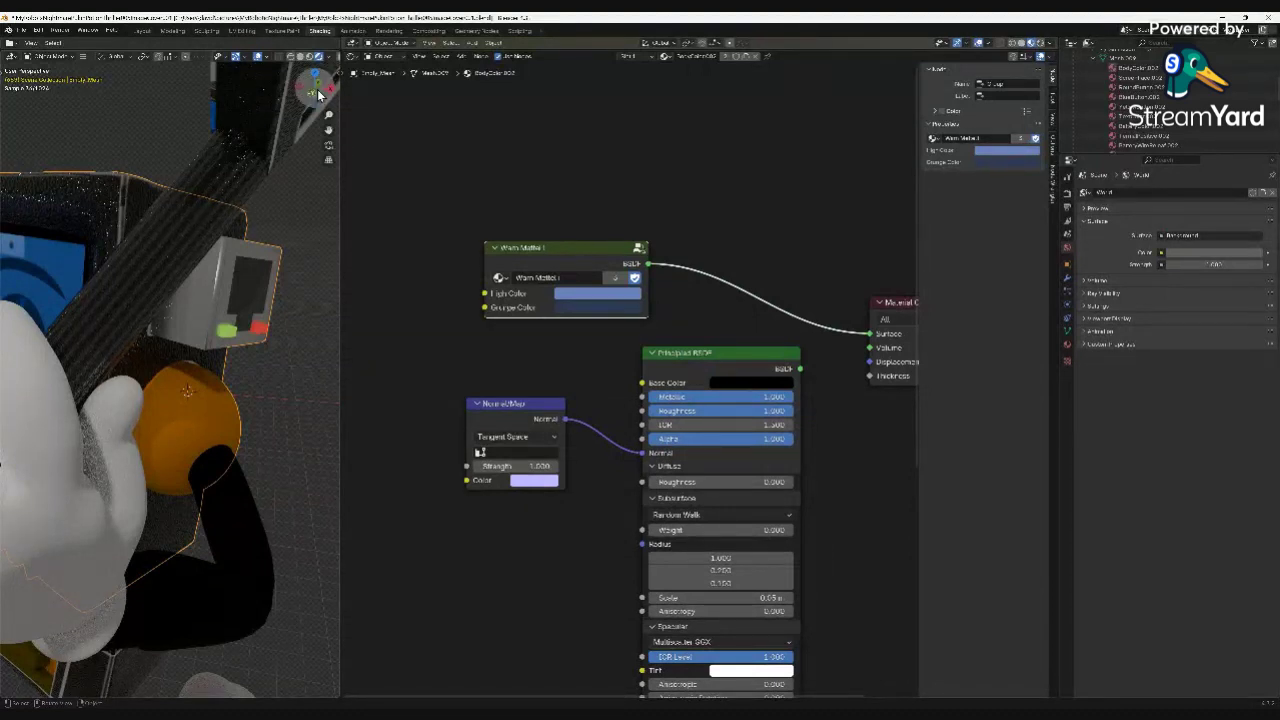
Frame the character's face screen and body in the 3D viewport and review the group node's High Color and Grunge Color inputs.
{"action": "left_click", "coordinate": [329, 145]}
{"action": "left_click_drag", "start_coordinate": [328, 130], "coordinate": [120, 130]}
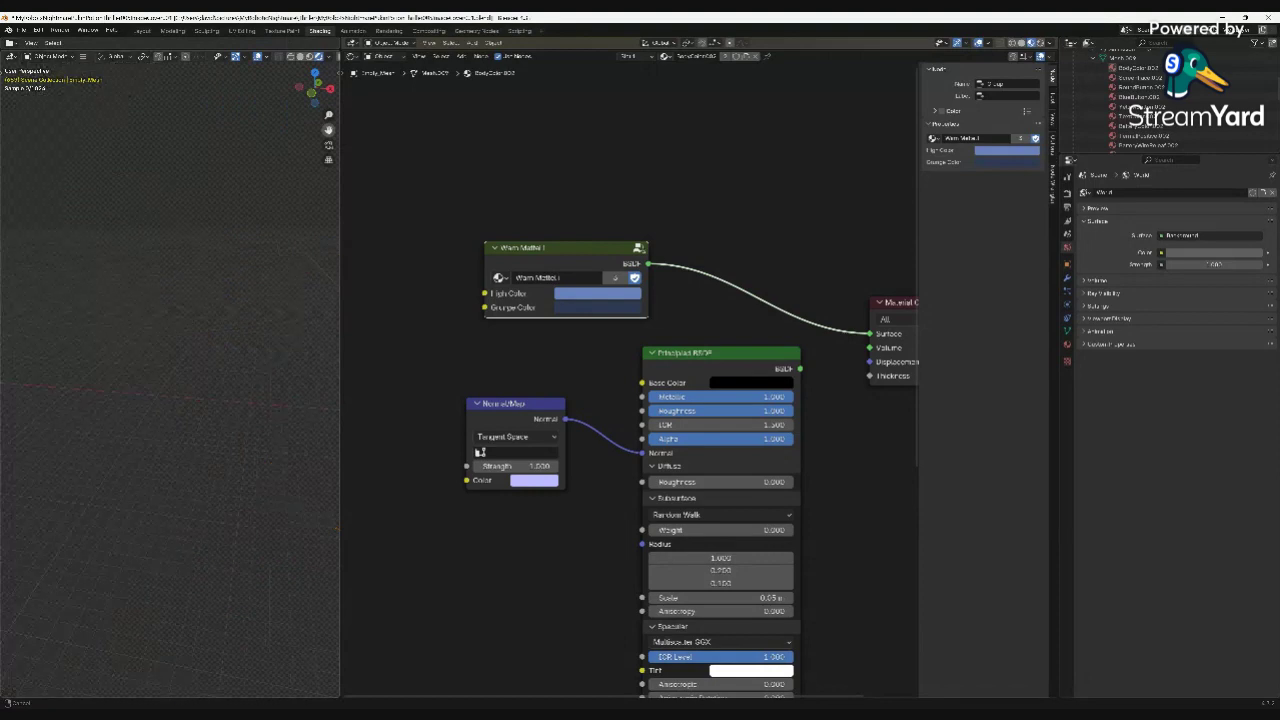
{"action": "left_click_drag", "start_coordinate": [328, 130], "coordinate": [16, 107]}
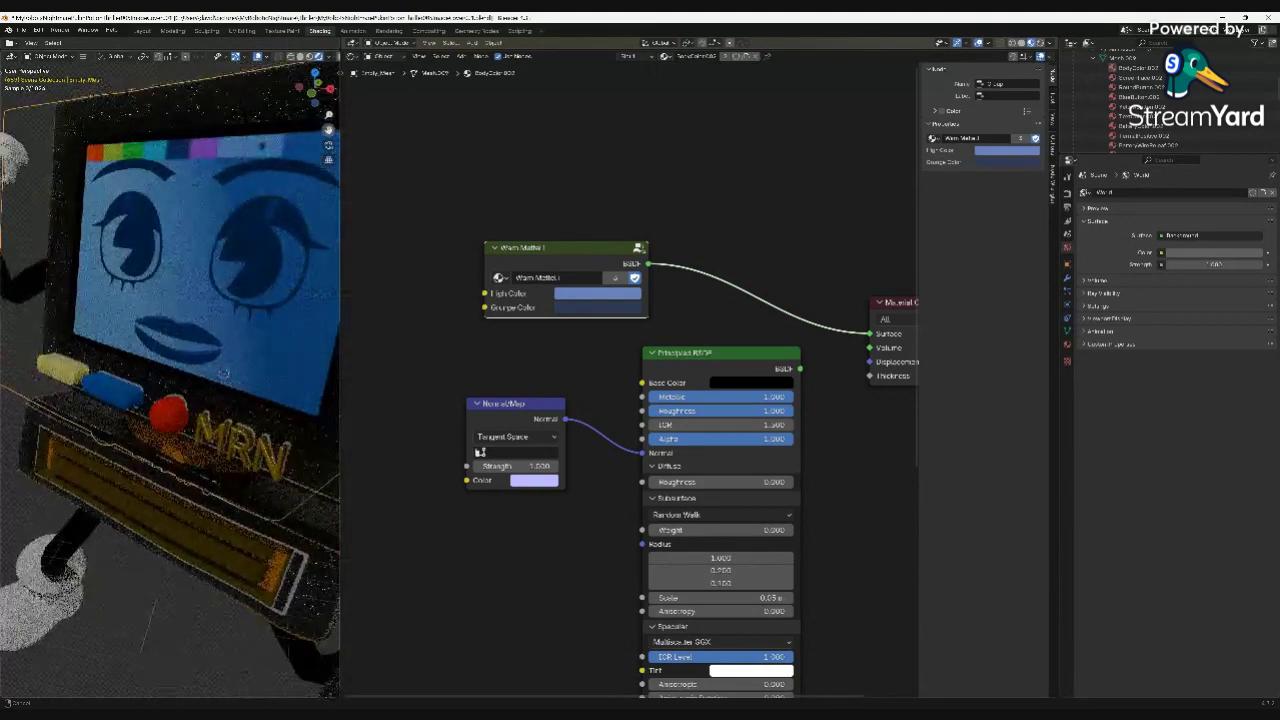
{"action": "middle_click_drag", "start_coordinate": [250, 370], "coordinate": [215, 375]}
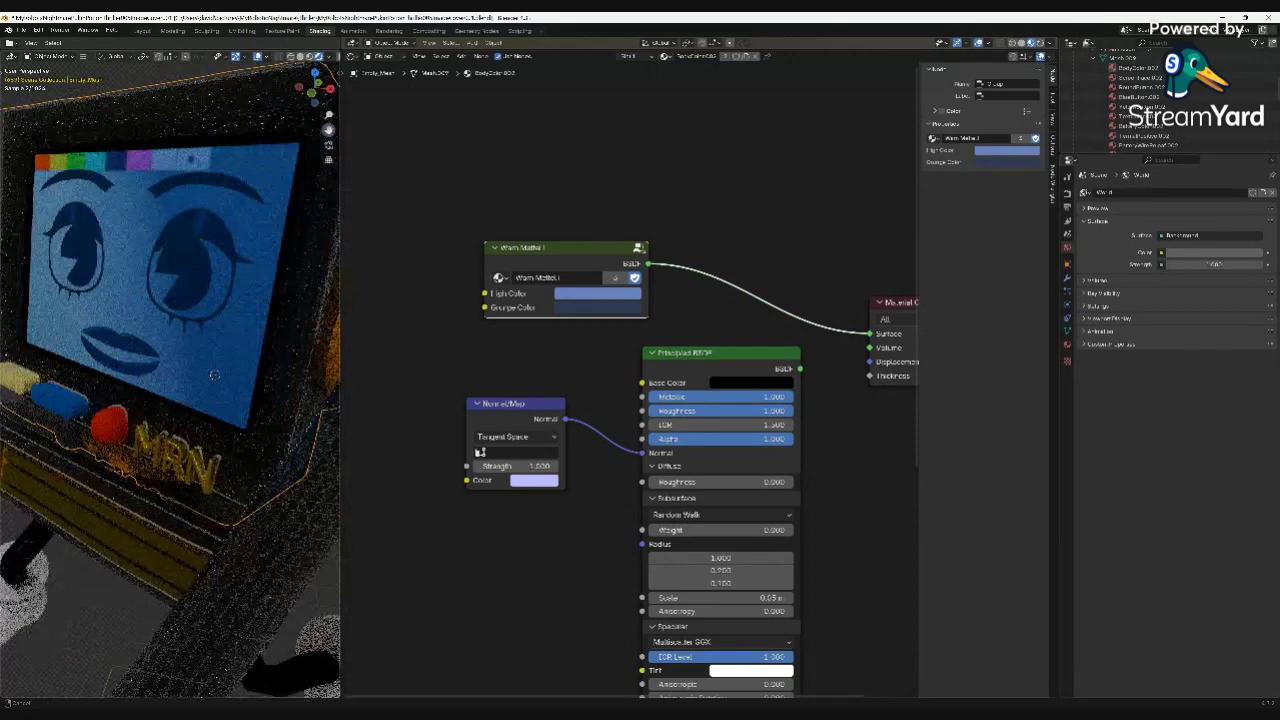
{"action": "left_click_drag", "start_coordinate": [328, 130], "coordinate": [298, 134]}
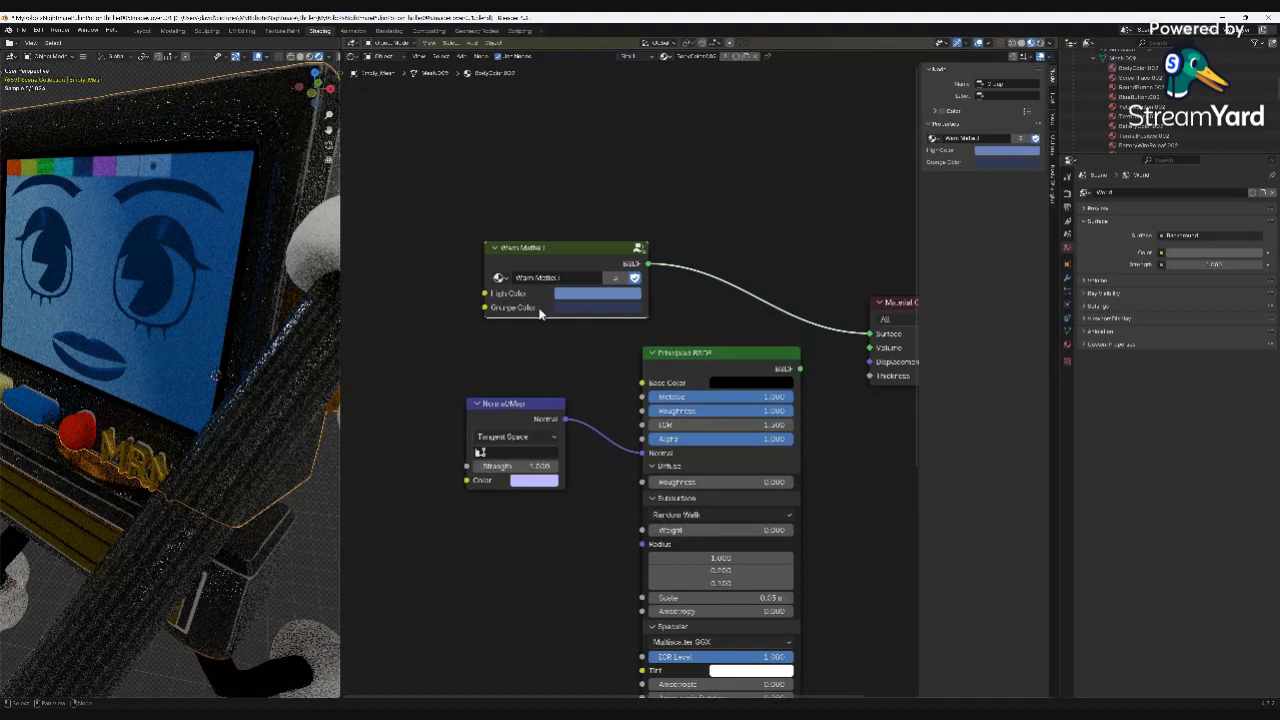
{"action": "mouse_move", "coordinate": [541, 315]}
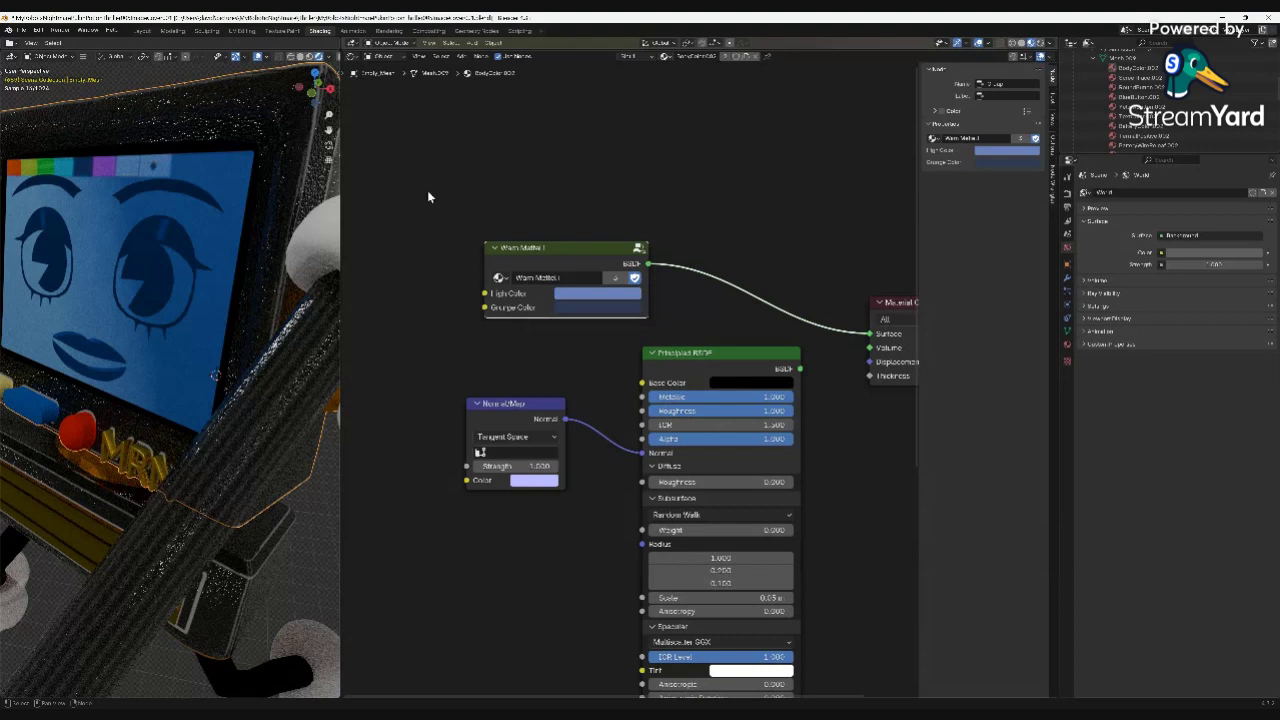
{"action": "scroll", "coordinate": [487, 223], "scroll_direction": "down", "scroll_amount": 1}
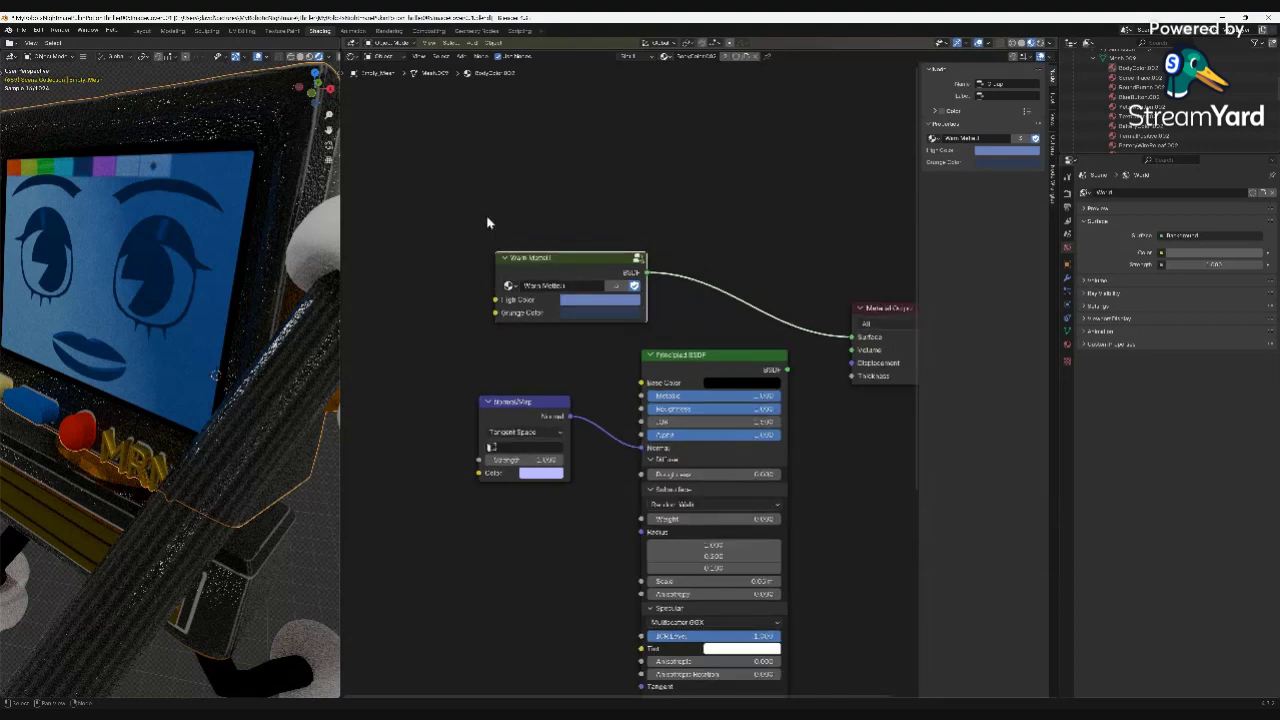
{"action": "scroll", "coordinate": [630, 378], "scroll_direction": "down", "scroll_amount": 1}
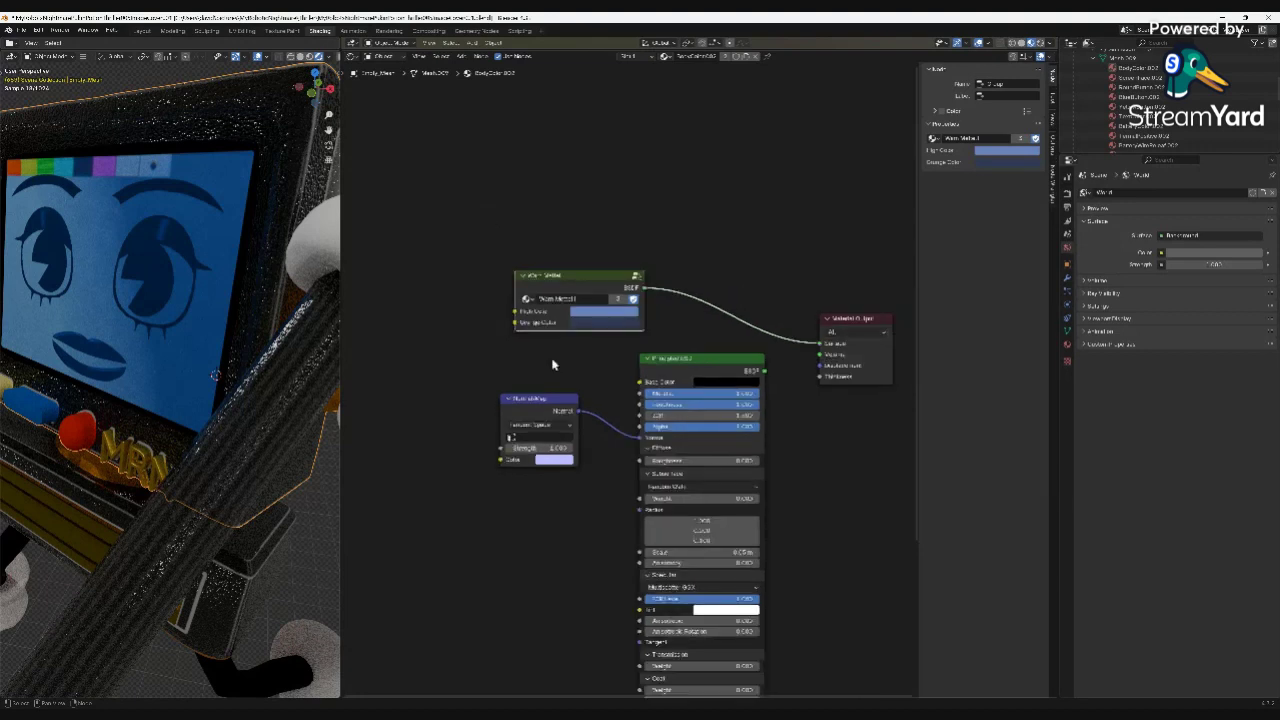
Try a brighter Grunge Color on the body's worn metal group and darken it back to deep blue.
{"action": "left_click", "coordinate": [600, 311]}
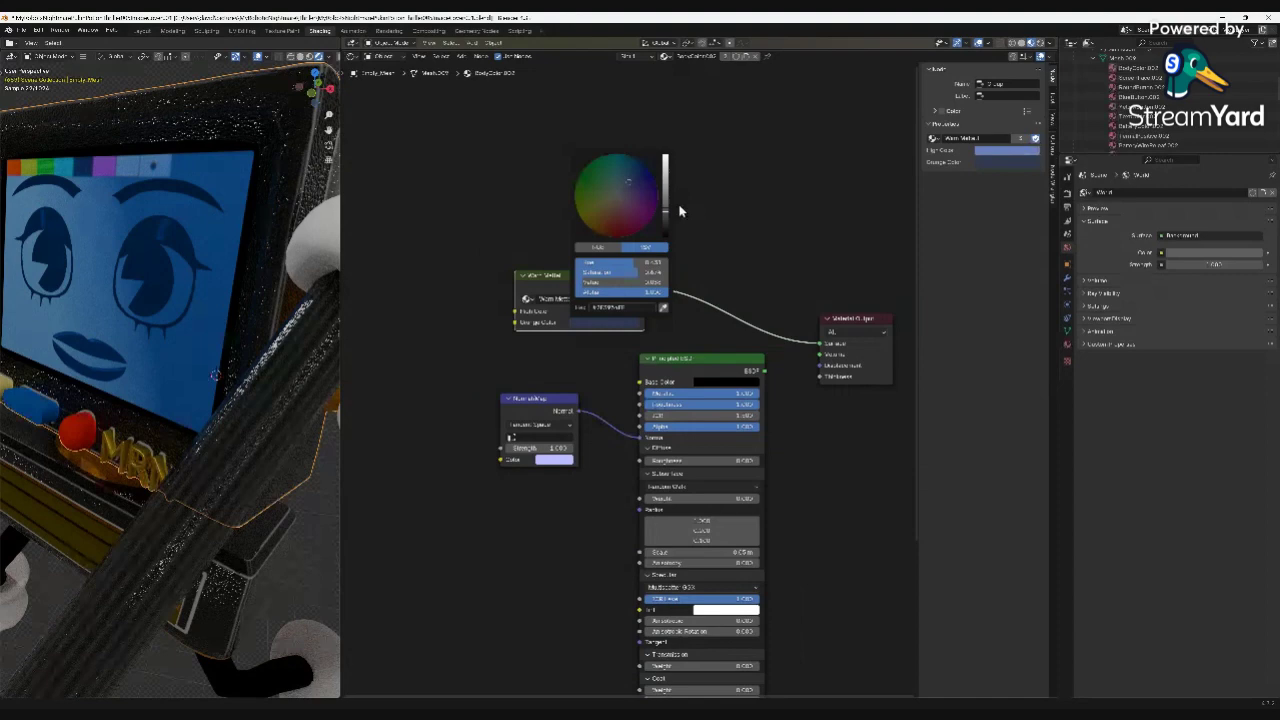
{"action": "left_click_drag", "start_coordinate": [666, 210], "coordinate": [666, 172]}
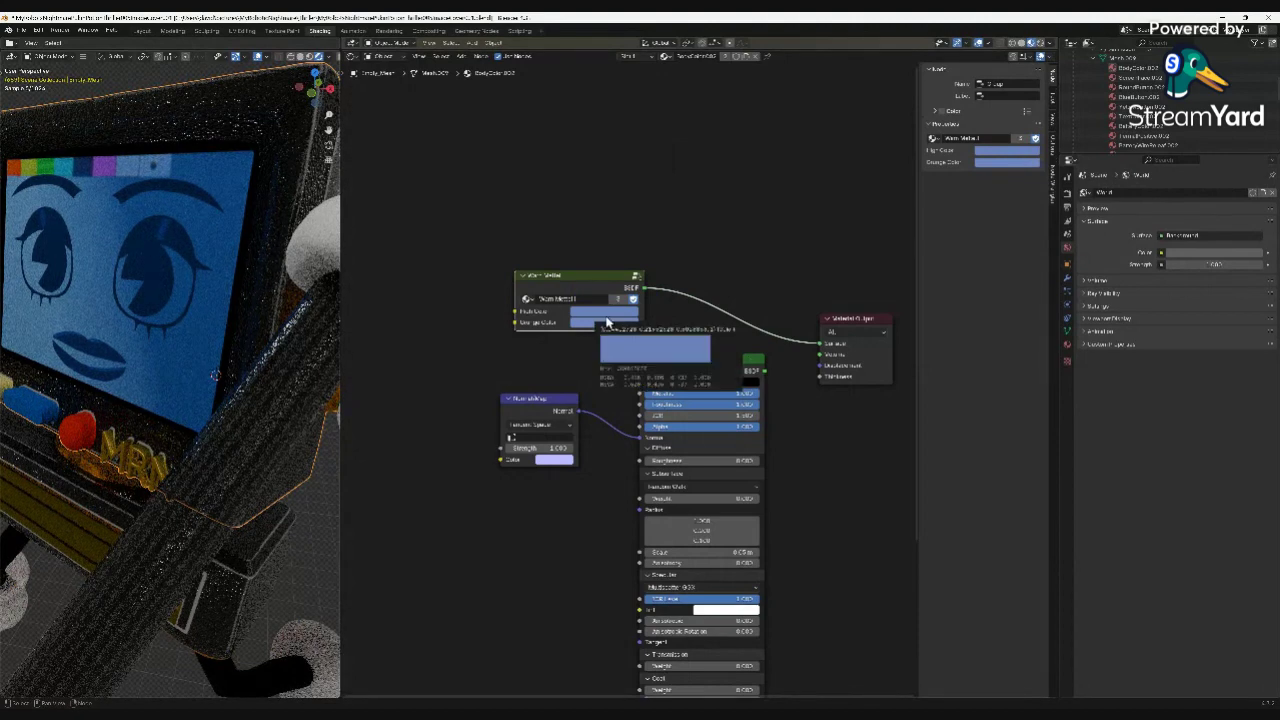
{"action": "left_click", "coordinate": [606, 322]}
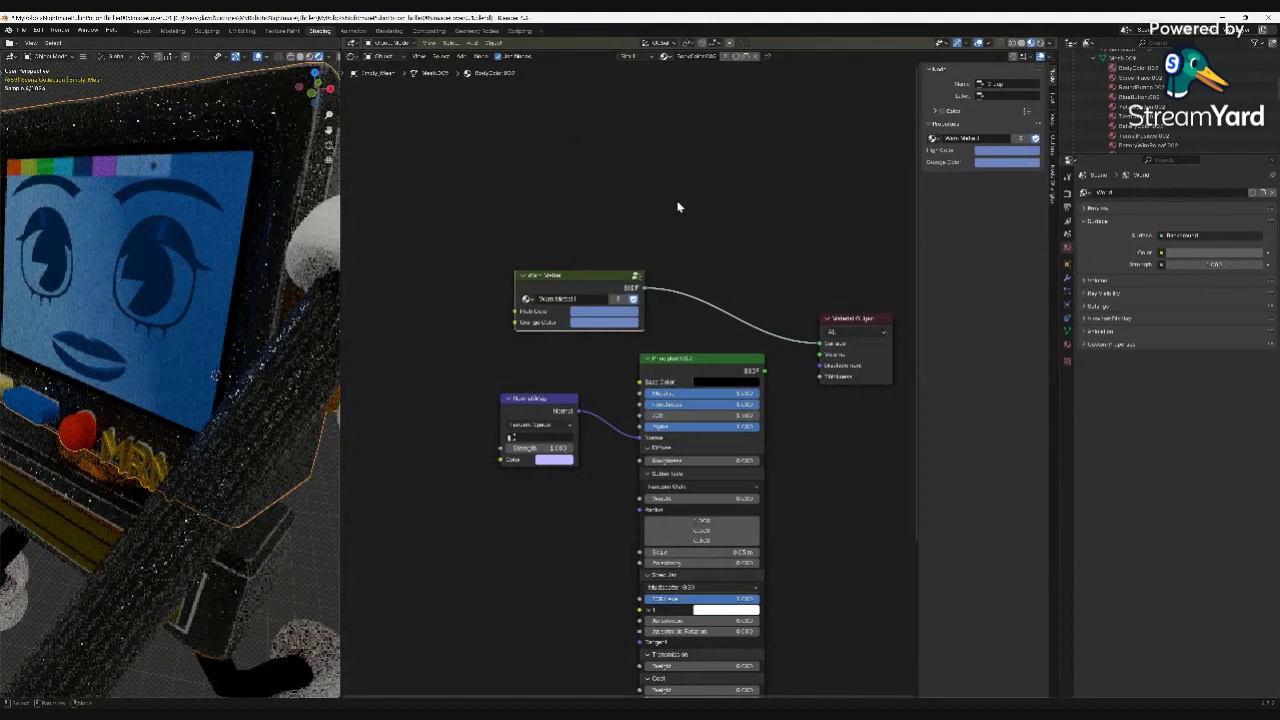
{"action": "left_click", "coordinate": [603, 322]}
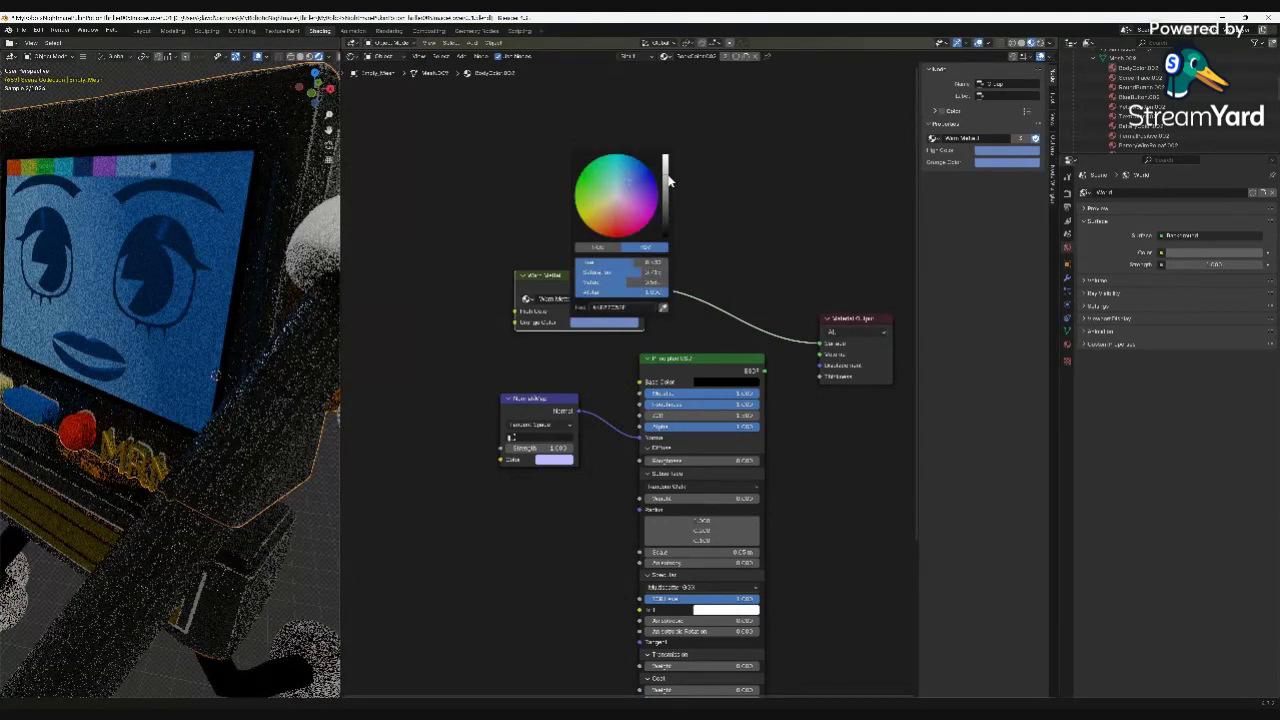
{"action": "left_click_drag", "start_coordinate": [668, 180], "coordinate": [665, 213]}
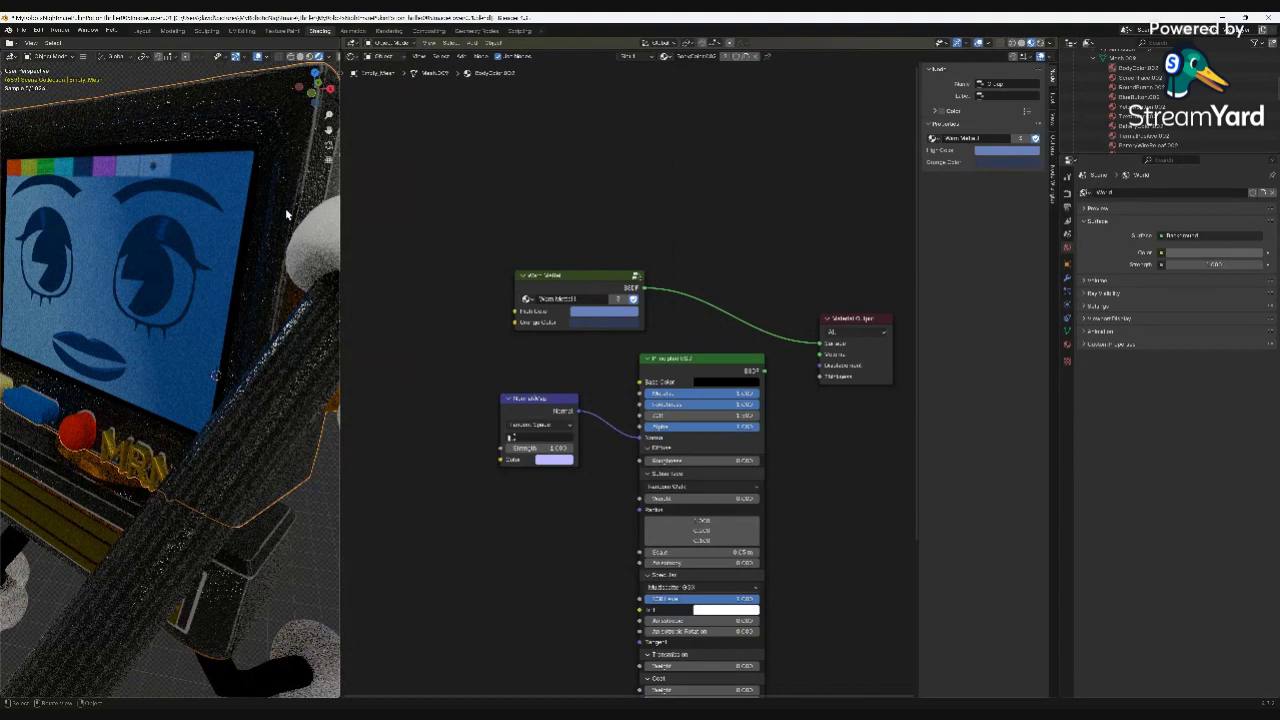
Compare the worn metal group colors of the hammer and body materials by selecting each mesh.
{"action": "left_click", "coordinate": [288, 358]}
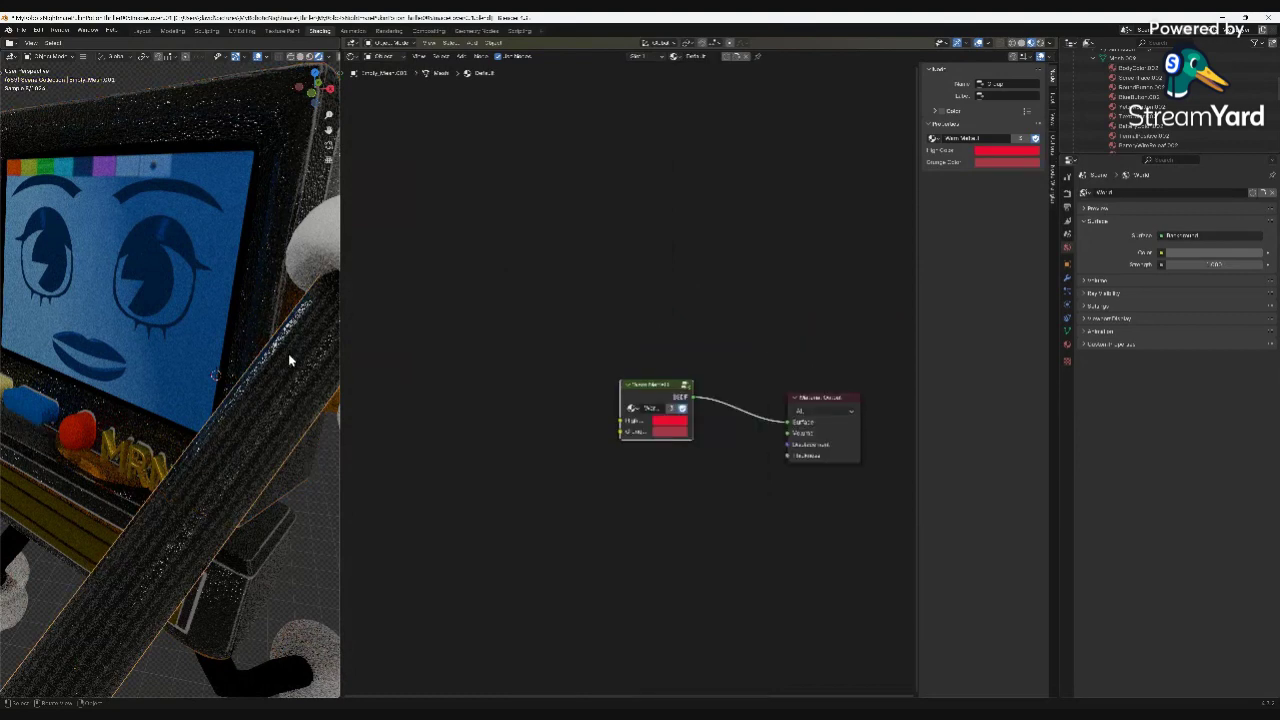
{"action": "left_click", "coordinate": [282, 236]}
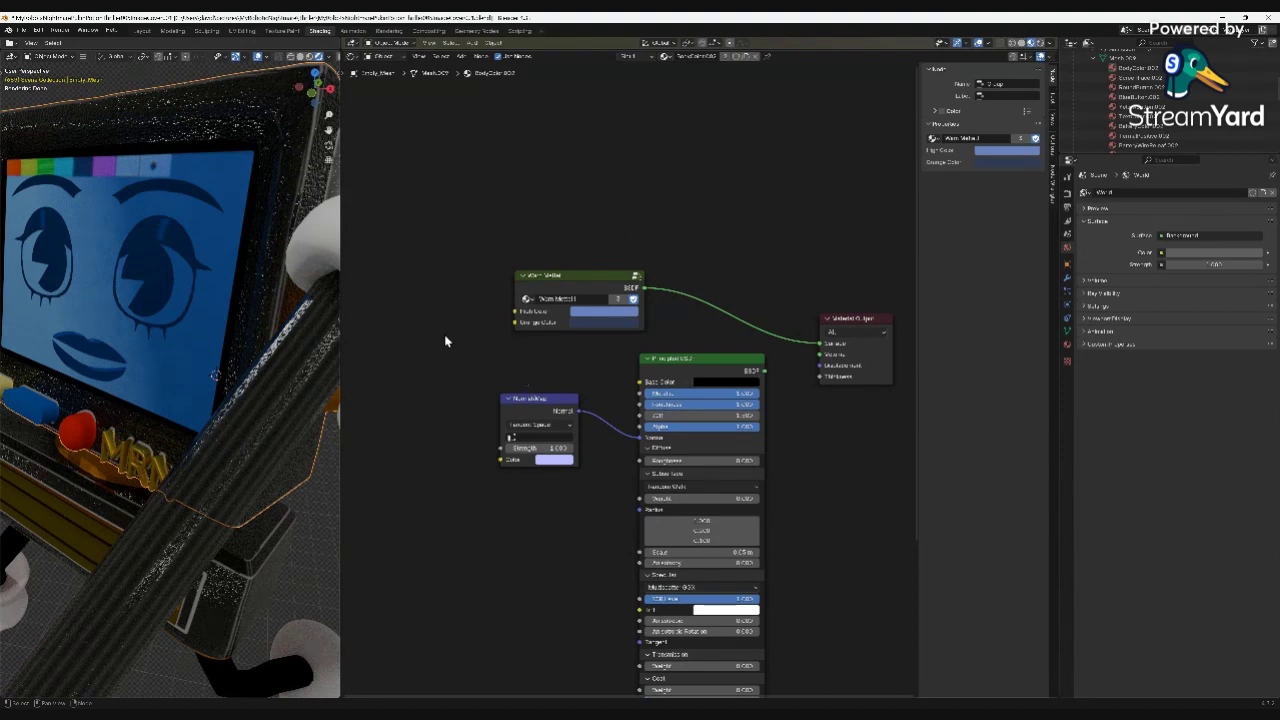
Move the worn metal group node clear of the Principled BSDF and review the worn body in the Layout workspace's camera view.
{"action": "left_click_drag", "start_coordinate": [590, 279], "coordinate": [656, 233]}
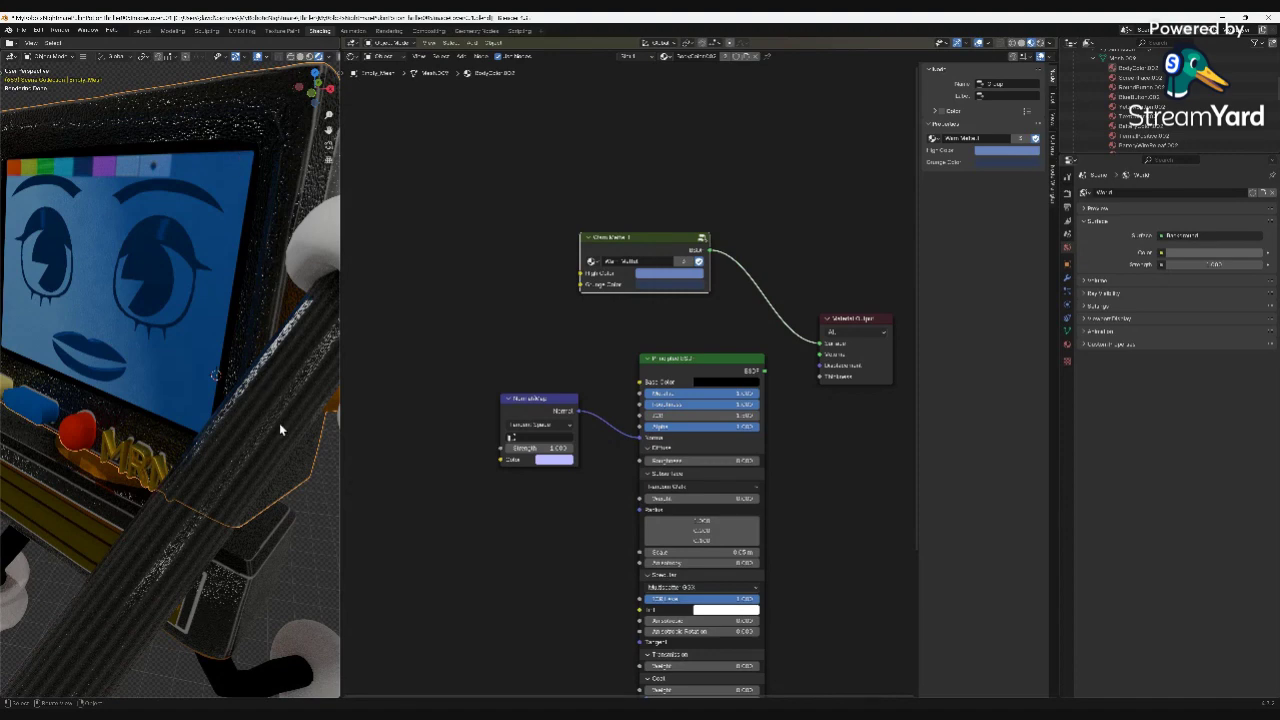
{"action": "scroll", "coordinate": [280, 428], "scroll_direction": "down", "scroll_amount": 7}
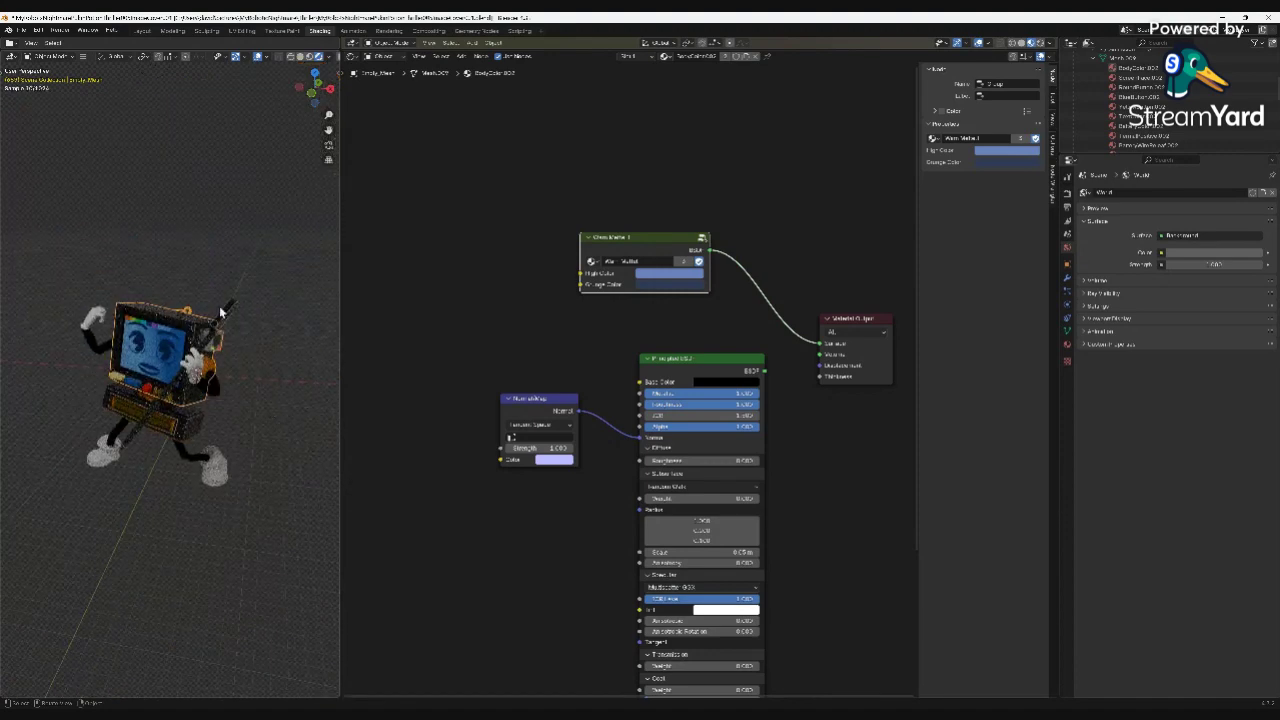
{"action": "scroll", "coordinate": [170, 343], "scroll_direction": "up", "scroll_amount": 5}
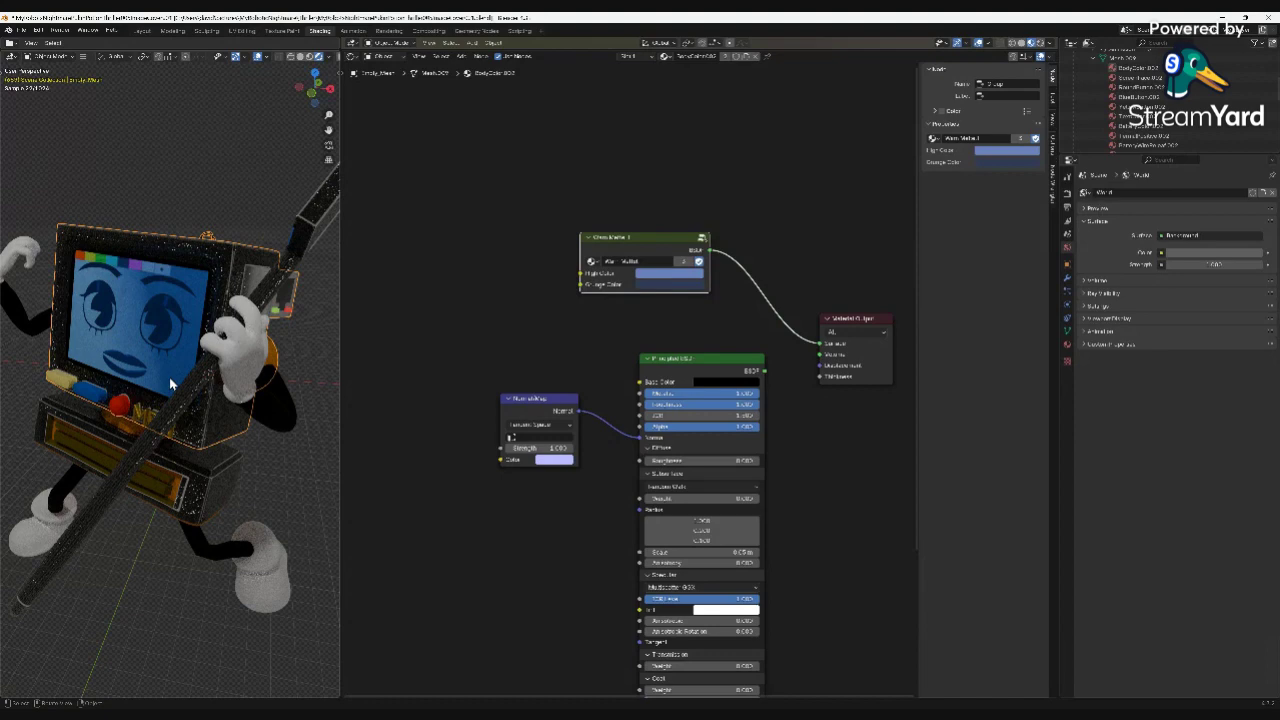
{"action": "left_click", "coordinate": [145, 31]}
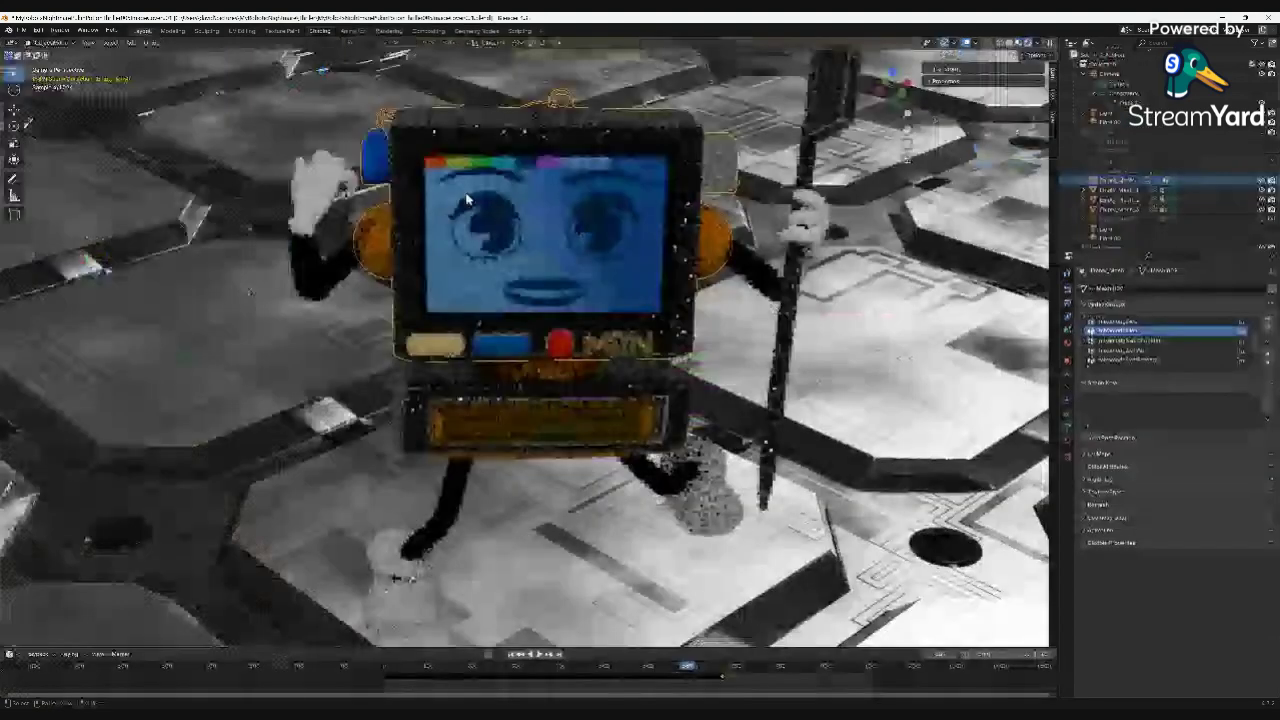
{"action": "scroll", "coordinate": [583, 266], "scroll_direction": "down", "scroll_amount": 2}
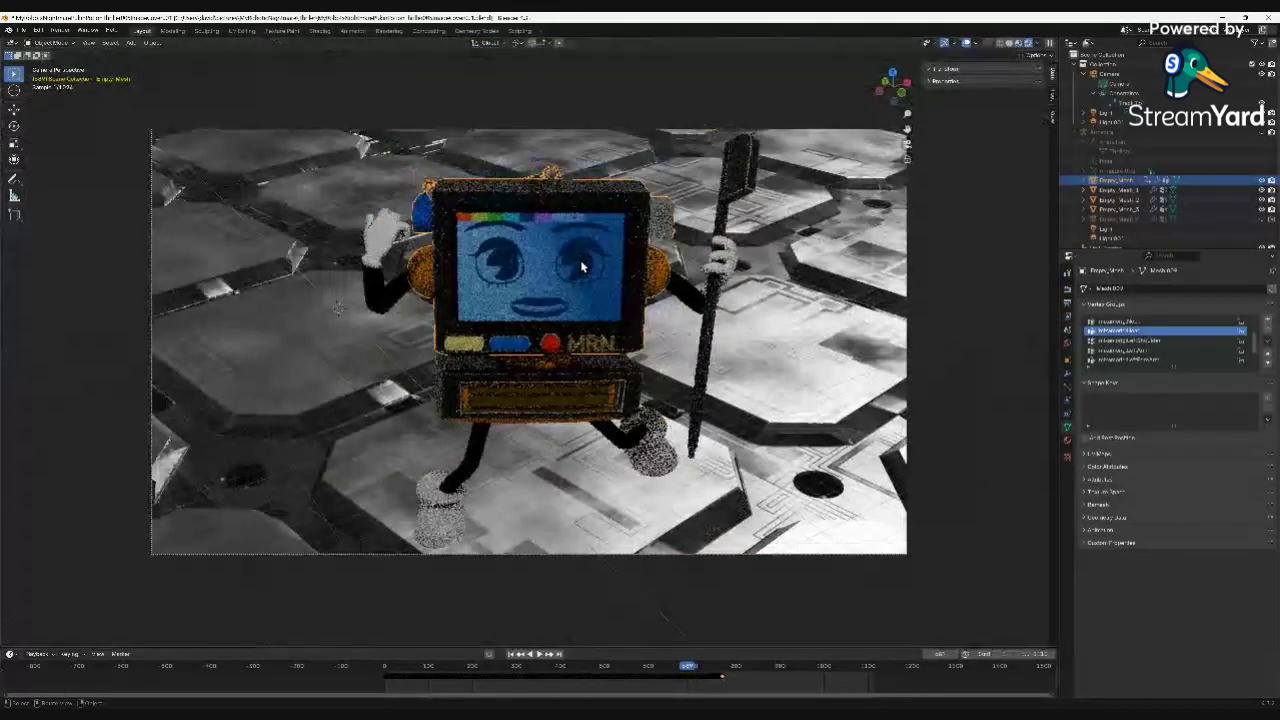
{"action": "scroll", "coordinate": [581, 266], "scroll_direction": "up", "scroll_amount": 2}
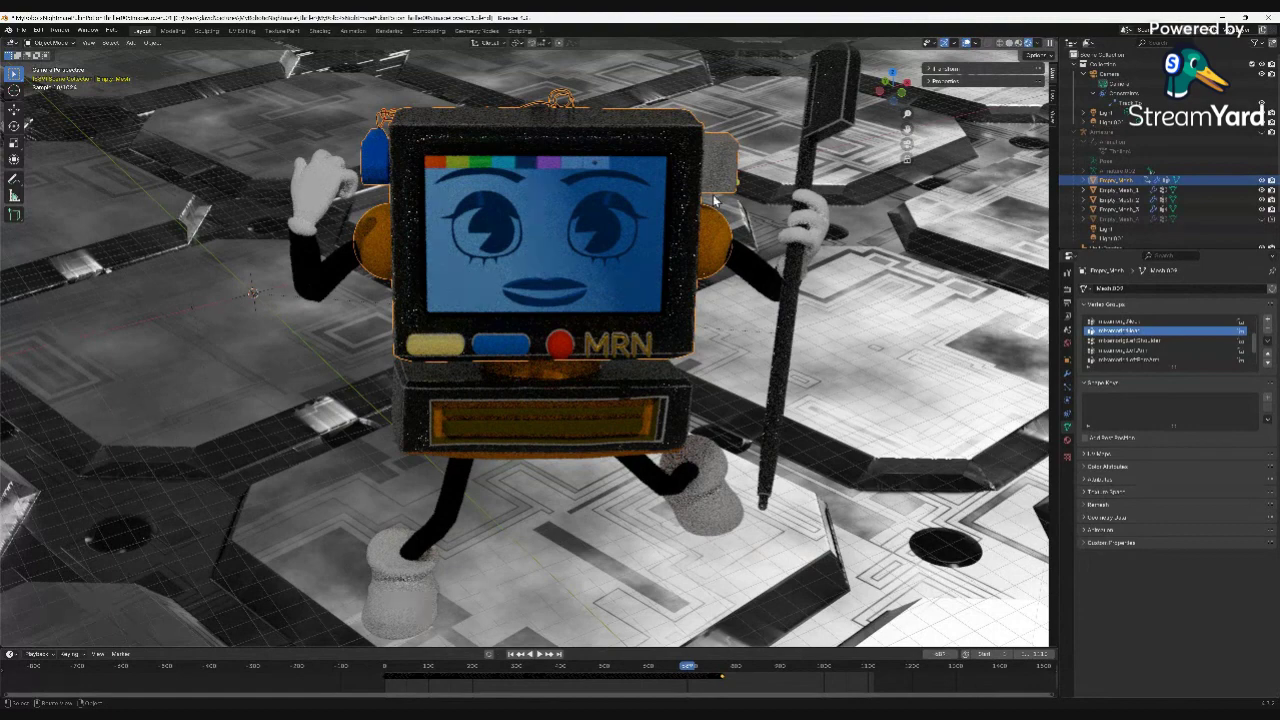
Connect the body material's original Principled BSDF to the Material Output's Surface and view the plain body in the Layout workspace.
{"action": "left_click", "coordinate": [319, 31]}
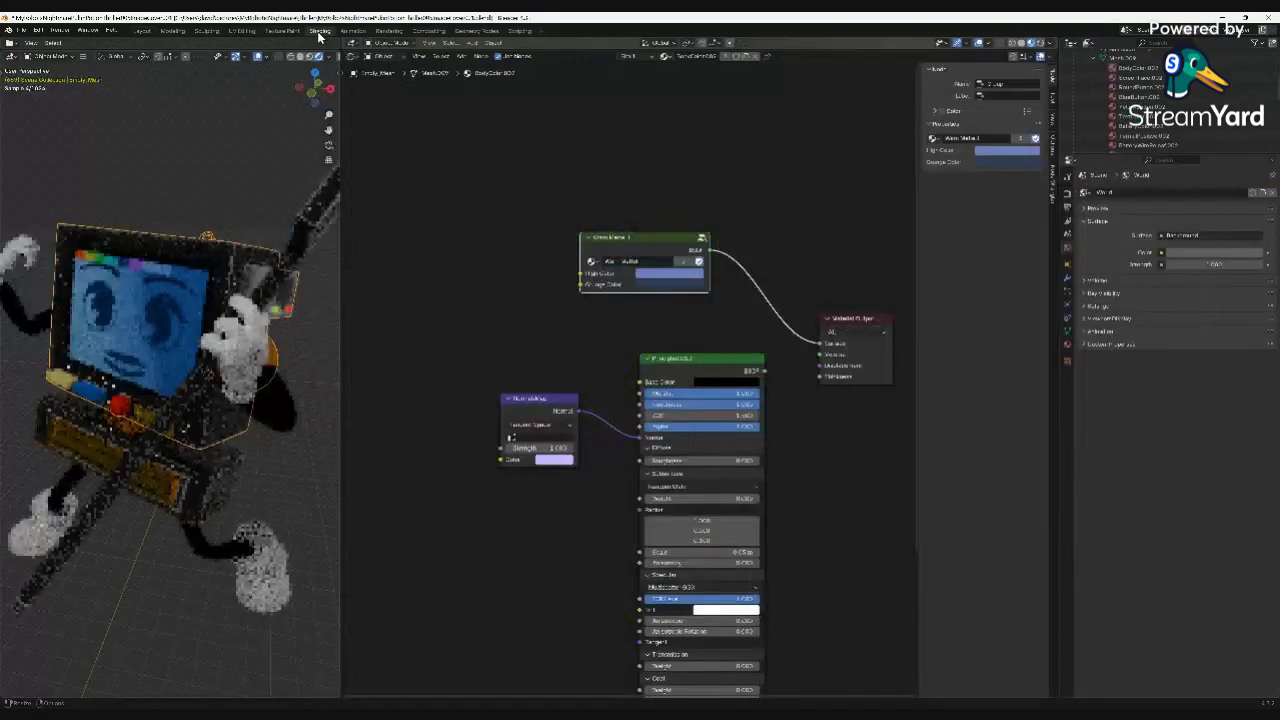
{"action": "left_click", "coordinate": [760, 372]}
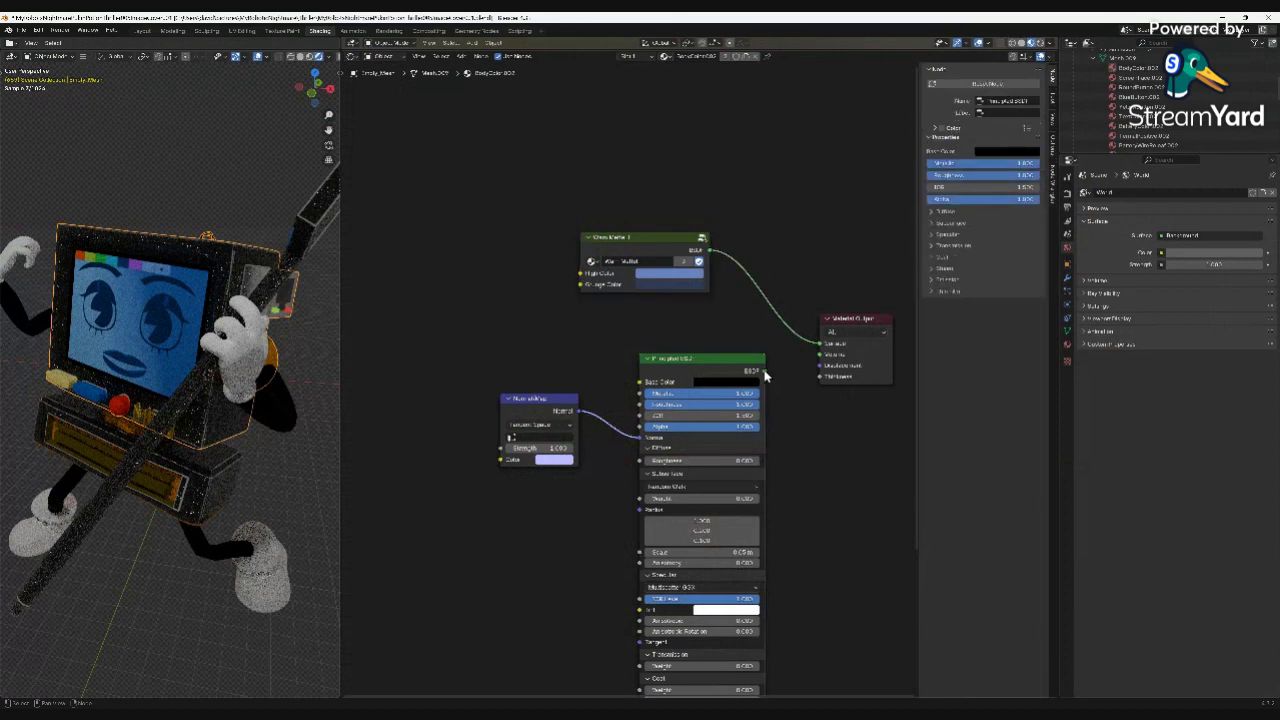
{"action": "left_click_drag", "start_coordinate": [763, 371], "coordinate": [816, 352]}
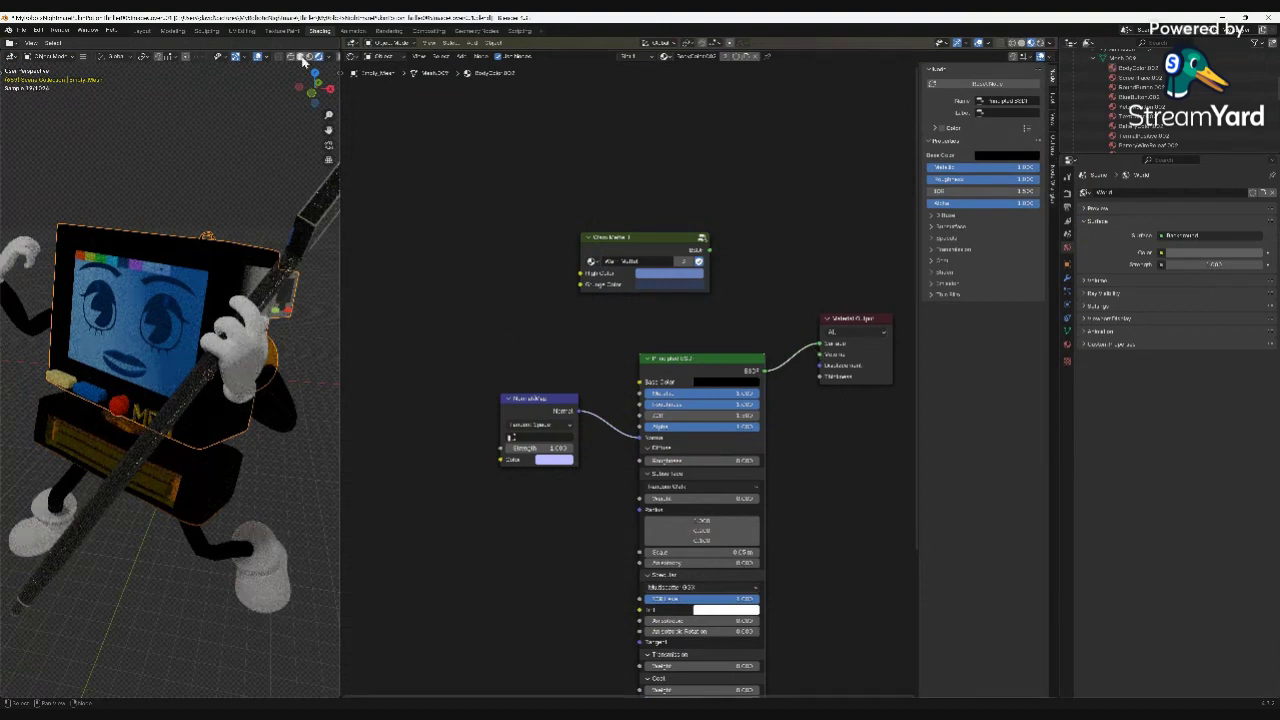
{"action": "left_click", "coordinate": [145, 32]}
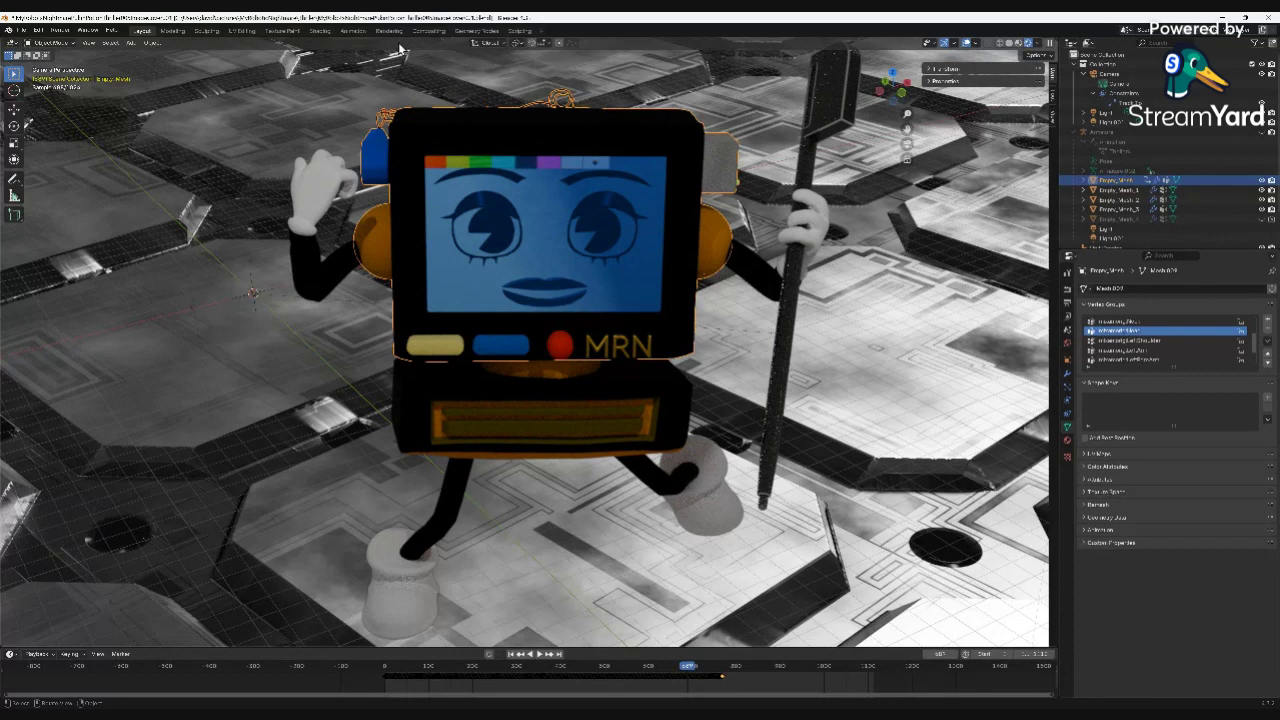
Reconnect the worn metal group's shader output to the Material Output's Surface and view the worn body in the Layout workspace.
{"action": "left_click", "coordinate": [320, 31]}
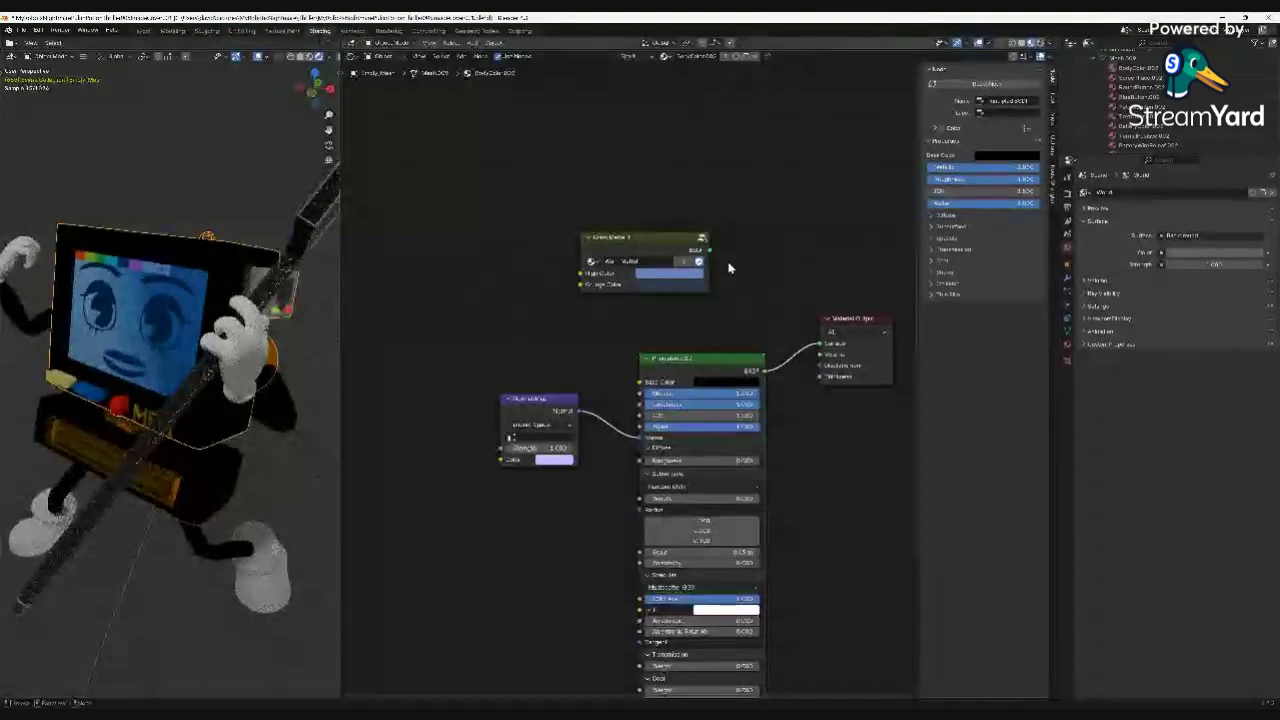
{"action": "left_click_drag", "start_coordinate": [709, 251], "coordinate": [816, 352]}
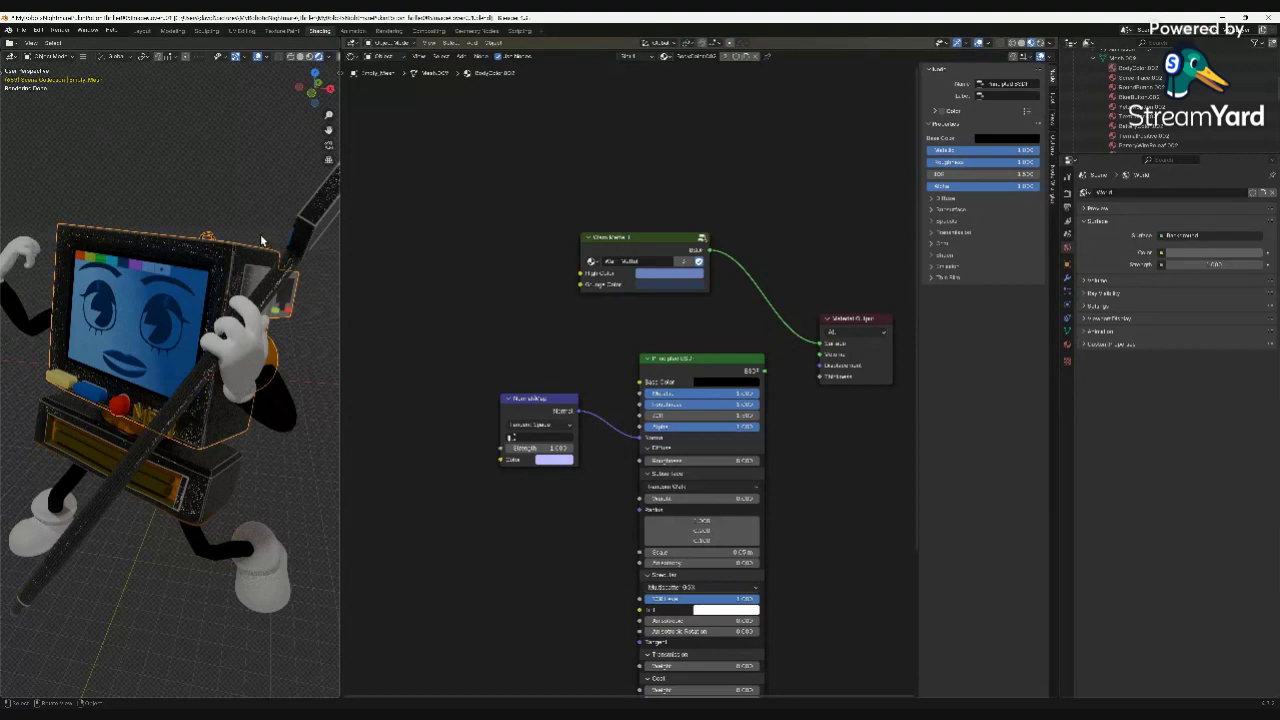
{"action": "left_click", "coordinate": [146, 32]}
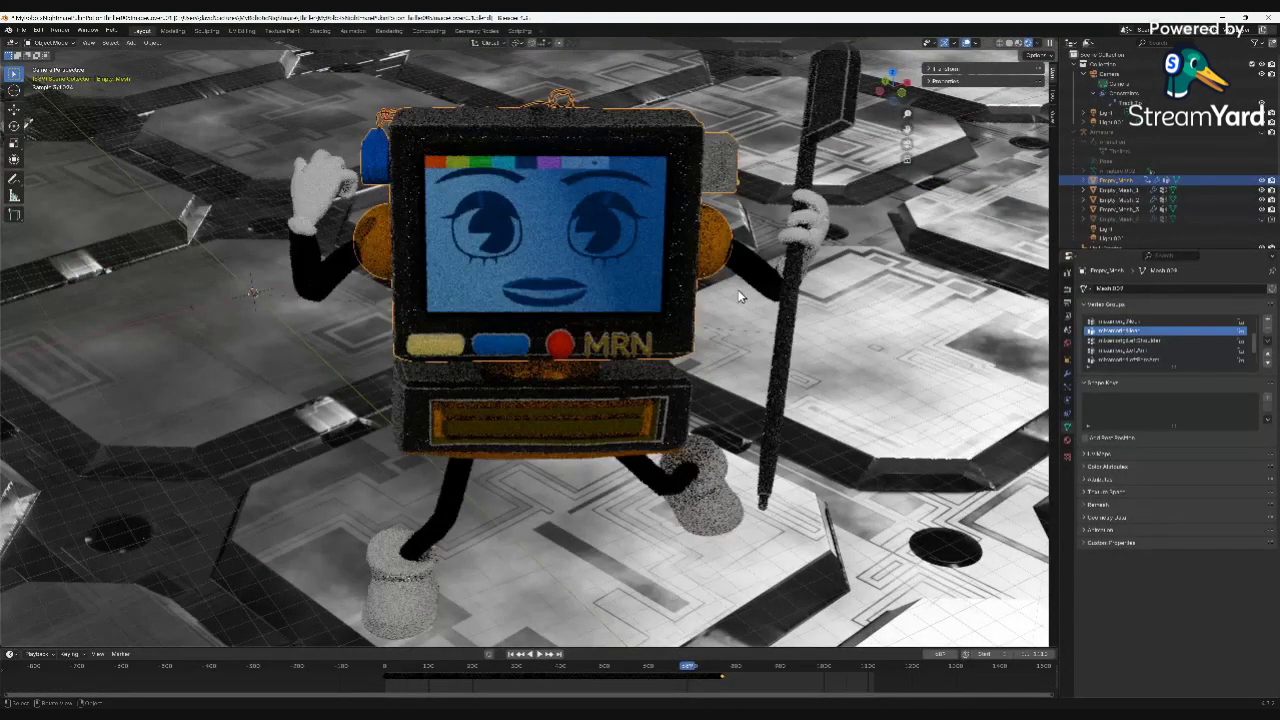
Deselect the body mesh and examine the worn metal on the character's front, sides and top from several angles.
{"action": "key", "text": "alt+a"}
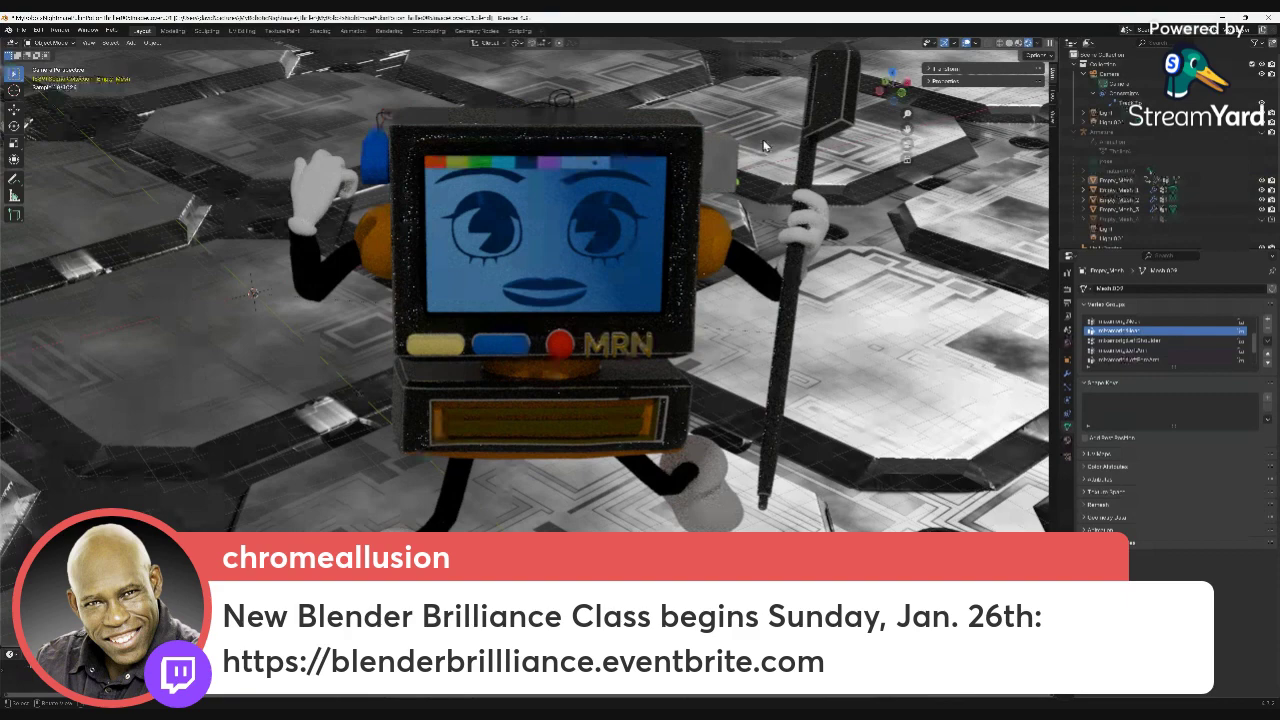
{"action": "middle_click_drag", "start_coordinate": [762, 131], "coordinate": [560, 360]}
{"action": "scroll", "coordinate": [560, 360], "scroll_direction": "up", "scroll_amount": 3}
{"action": "scroll", "coordinate": [560, 362], "scroll_direction": "up", "scroll_amount": 2}
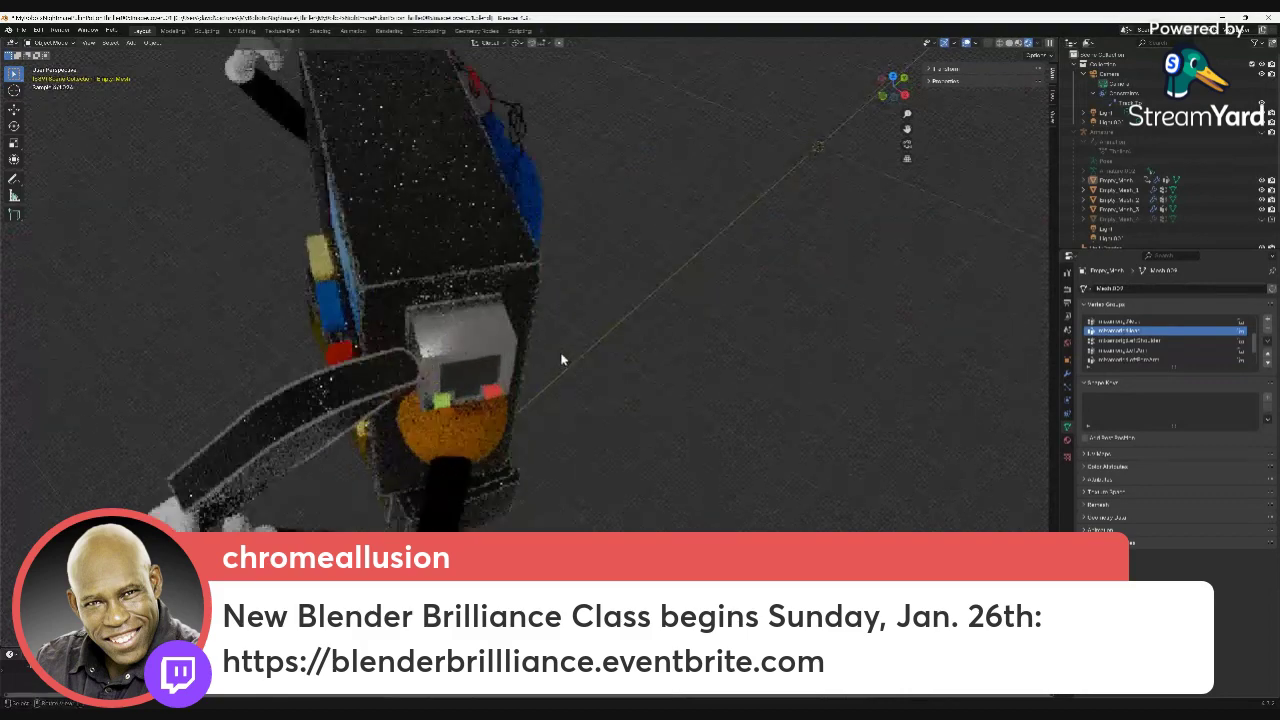
{"action": "middle_click_drag", "start_coordinate": [571, 291], "coordinate": [662, 206]}
{"action": "middle_click_drag", "start_coordinate": [693, 194], "coordinate": [660, 195]}
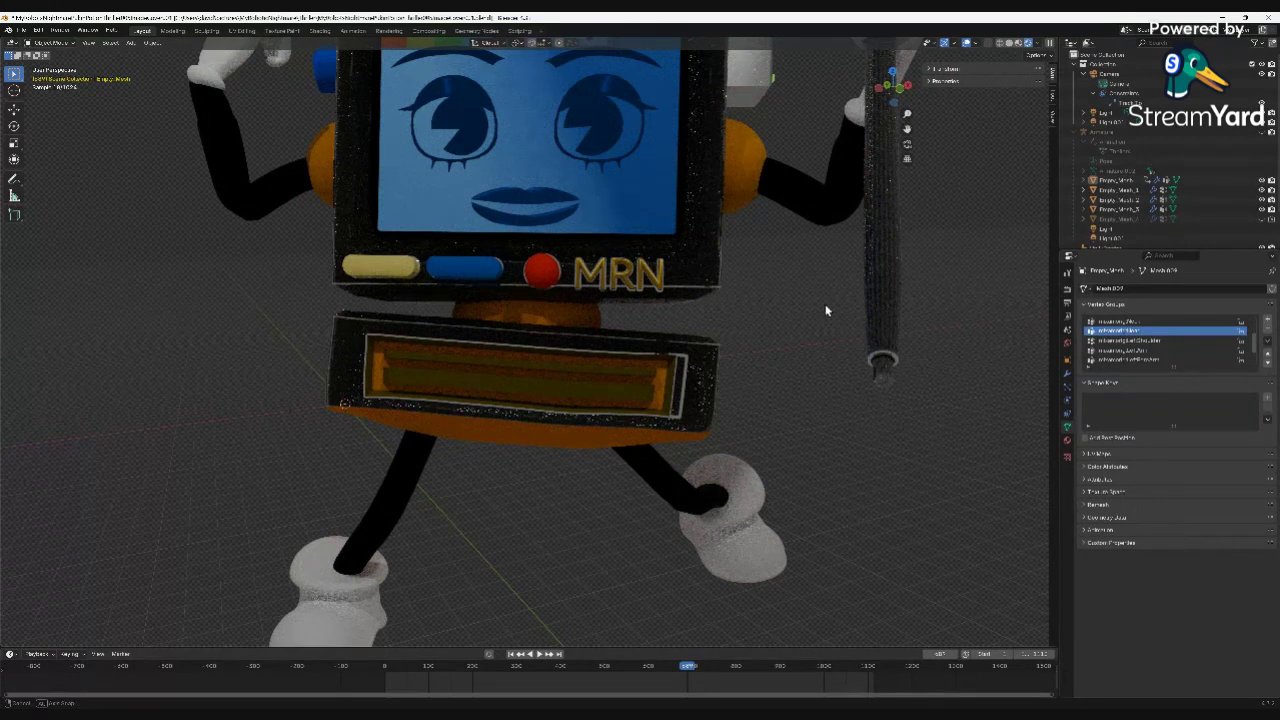
{"action": "middle_click_drag", "start_coordinate": [829, 309], "coordinate": [271, 363]}
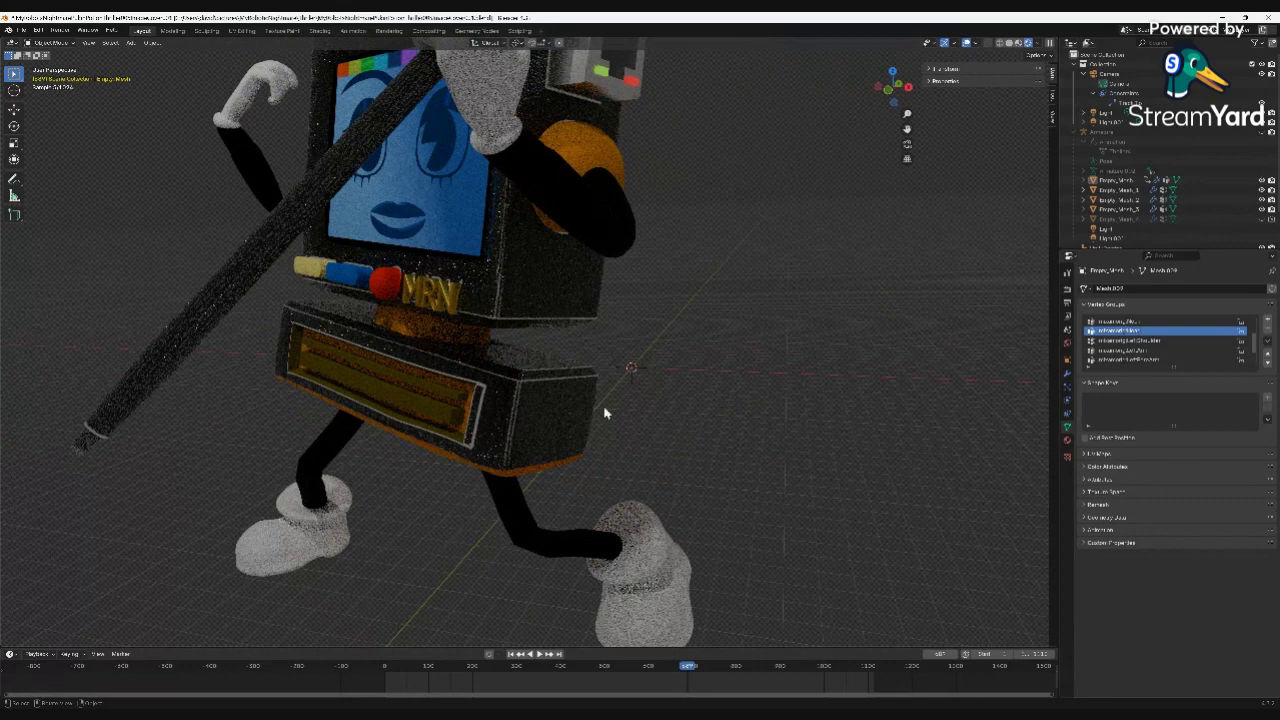
{"action": "middle_click_drag", "start_coordinate": [604, 412], "coordinate": [900, 287]}
{"action": "scroll", "coordinate": [791, 289], "scroll_direction": "up", "scroll_amount": 4}
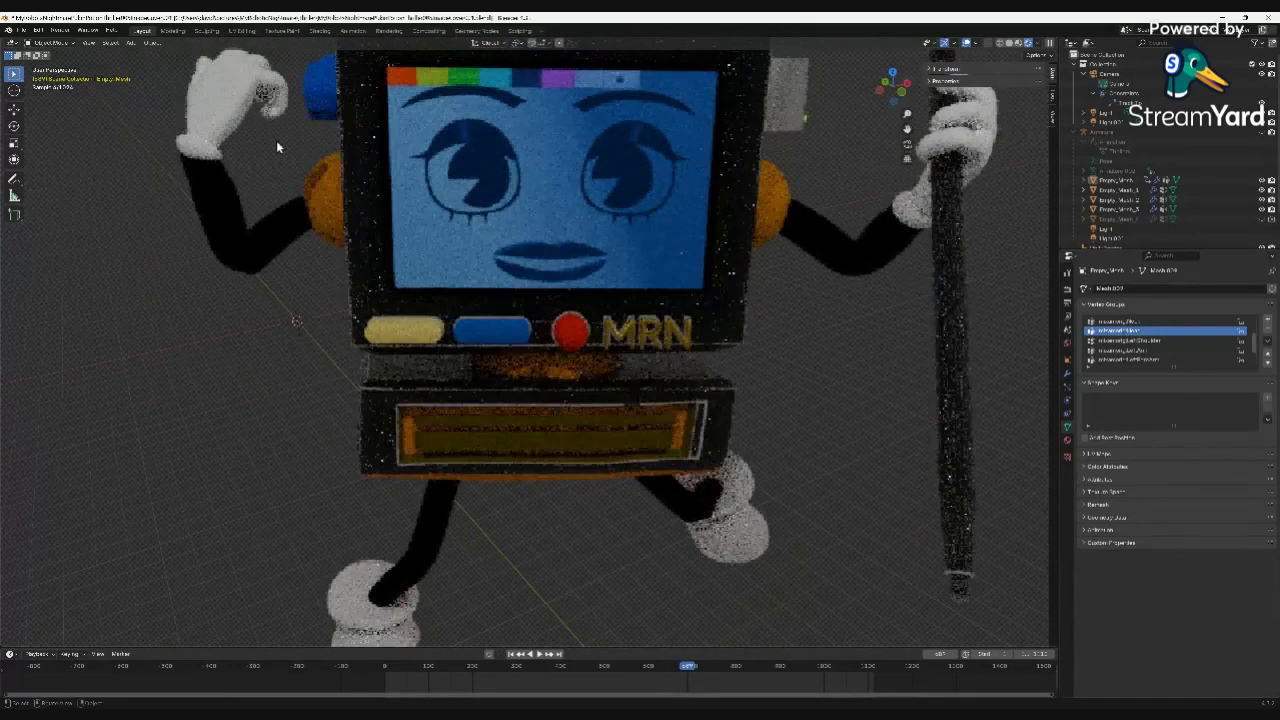
Examine the worn edges and speckling around the face screen, buttons and lower body up close in camera view.
{"action": "left_click", "coordinate": [908, 145]}
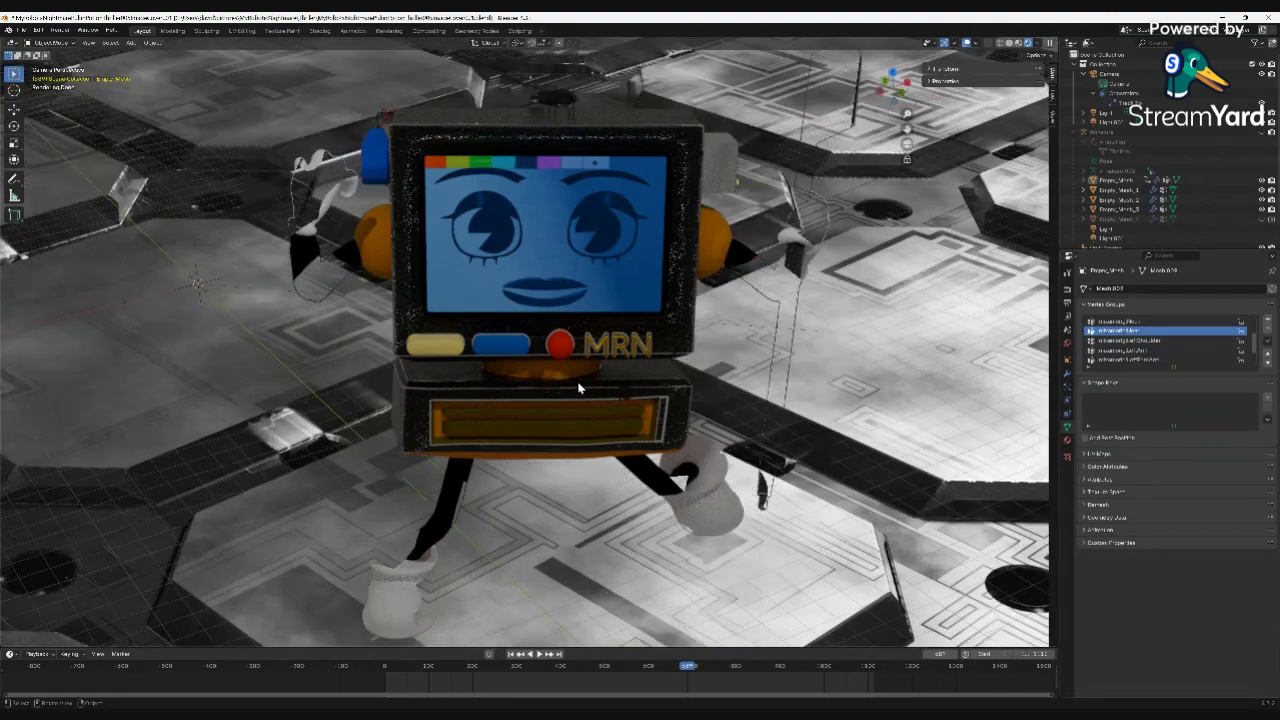
{"action": "scroll", "coordinate": [578, 388], "scroll_direction": "up", "scroll_amount": 1}
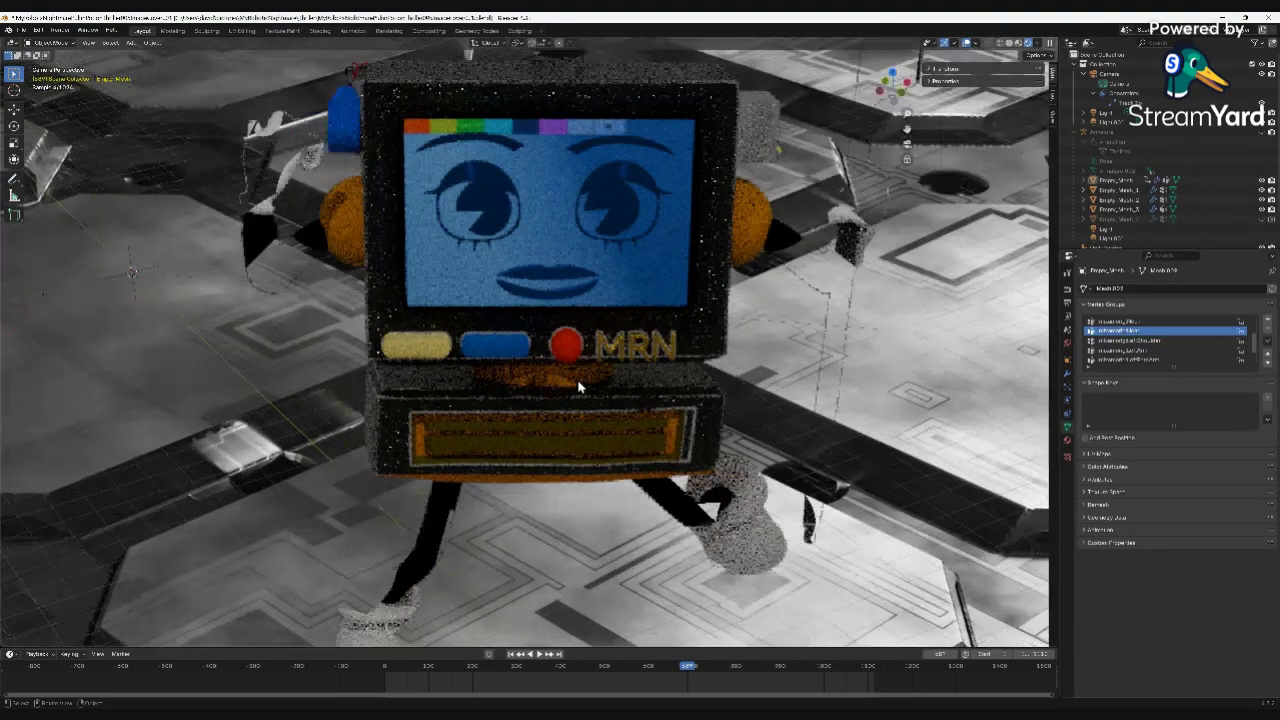
{"action": "scroll", "coordinate": [578, 386], "scroll_direction": "up", "scroll_amount": 1}
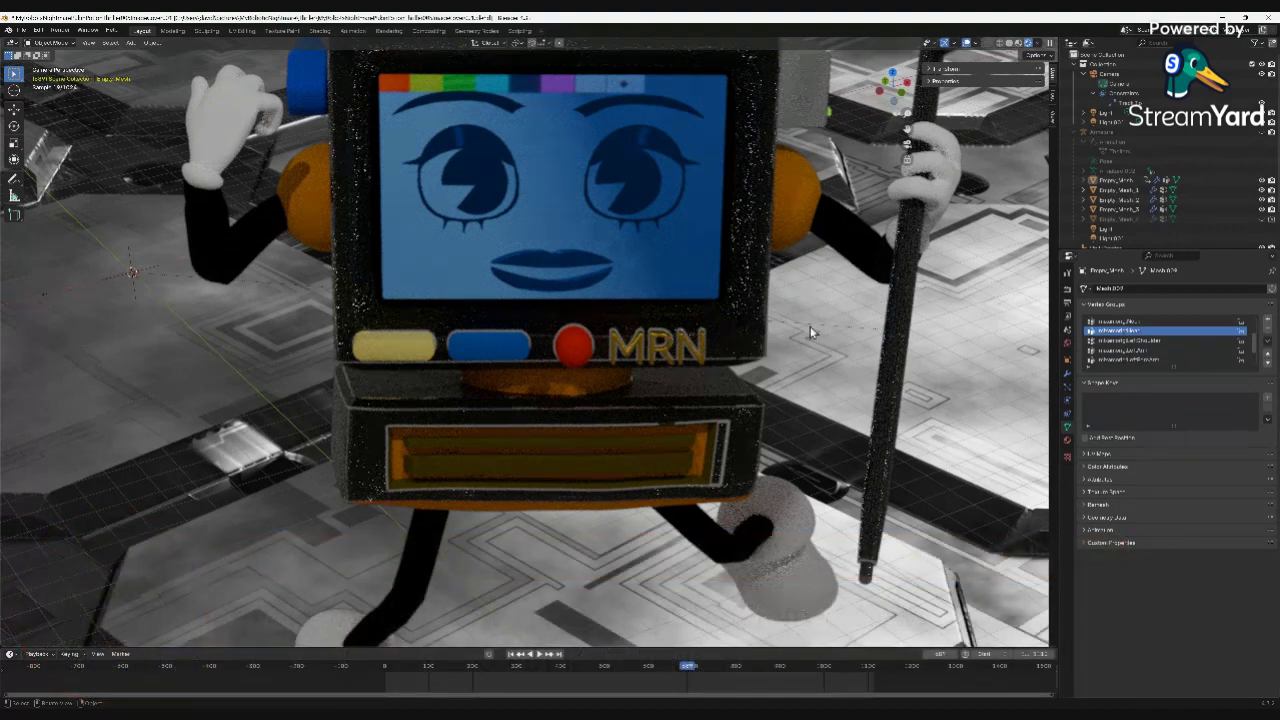
{"action": "scroll", "coordinate": [810, 326], "scroll_direction": "down", "scroll_amount": 1}
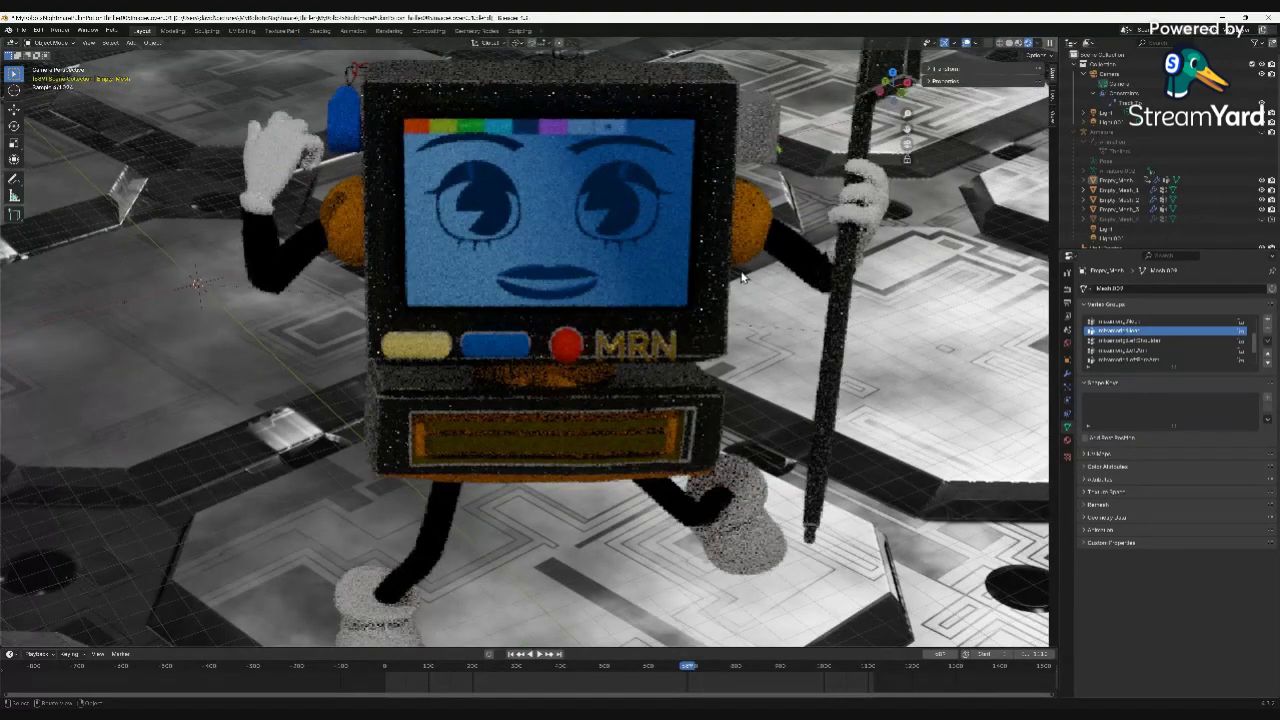
{"action": "scroll", "coordinate": [748, 280], "scroll_direction": "up", "scroll_amount": 5}
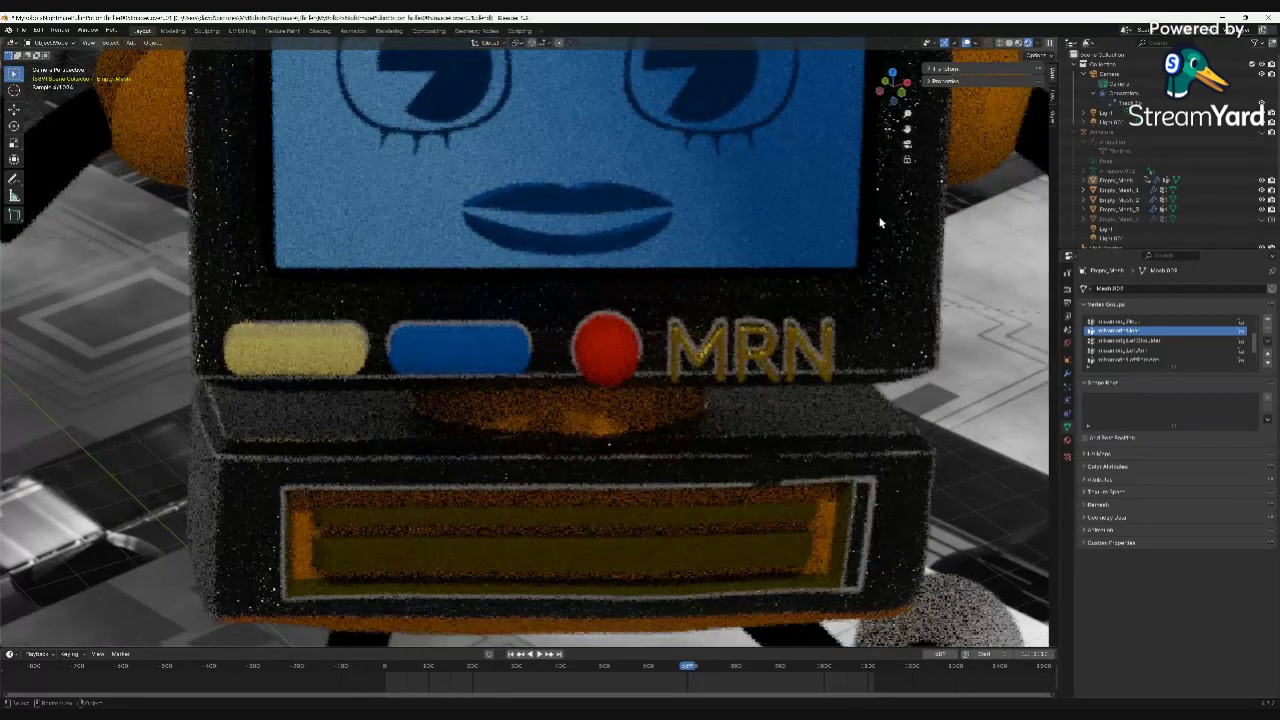
{"action": "middle_click_drag", "start_coordinate": [880, 222], "coordinate": [898, 270]}
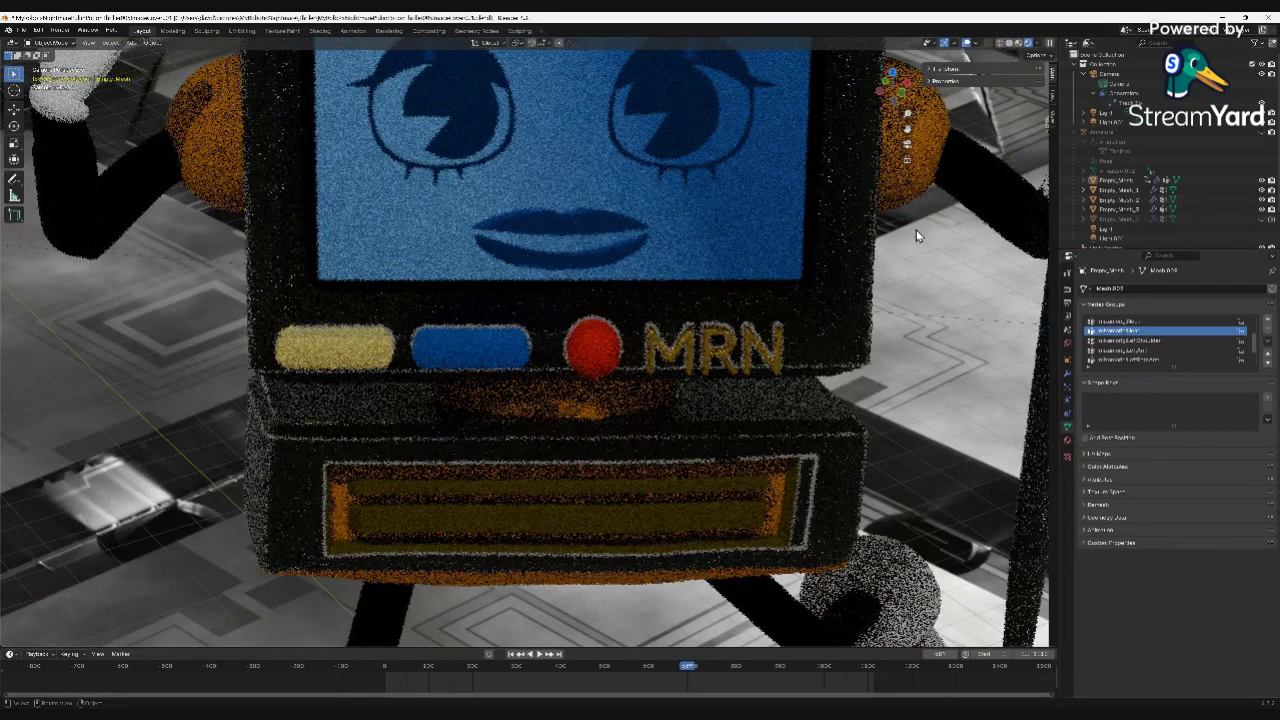
{"action": "scroll", "coordinate": [916, 234], "scroll_direction": "up", "scroll_amount": 3}
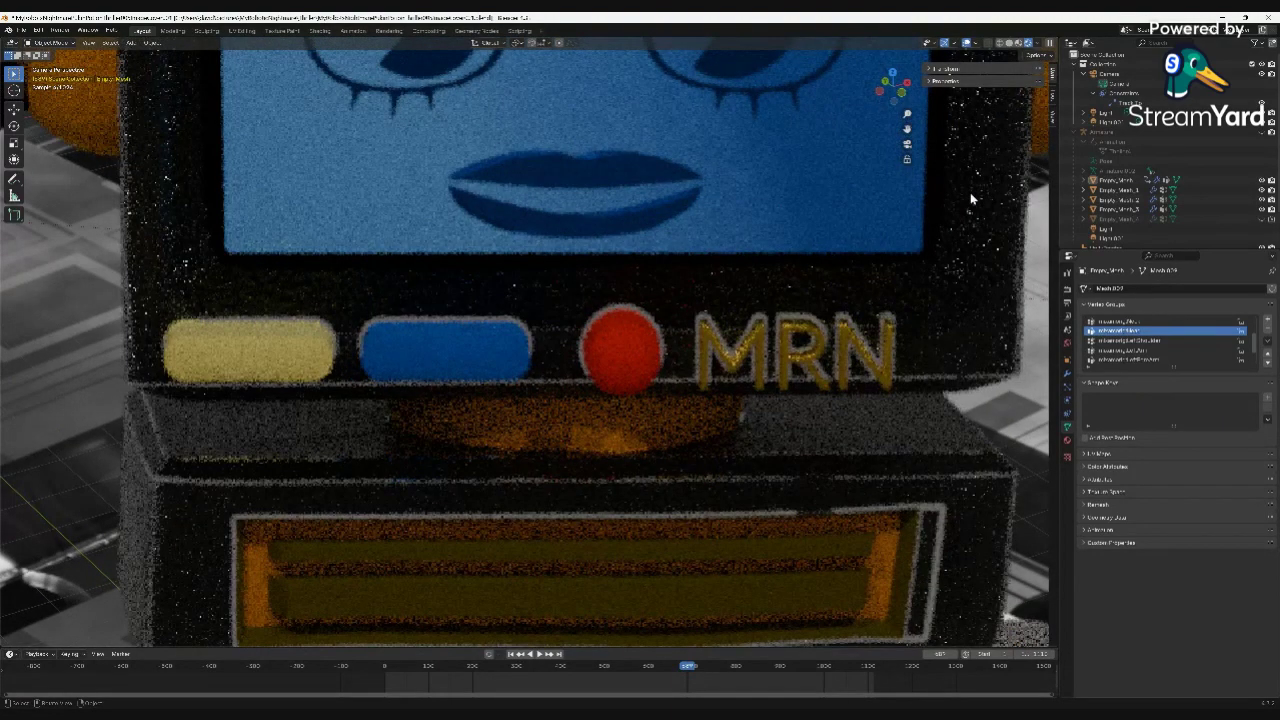
{"action": "scroll", "coordinate": [970, 194], "scroll_direction": "down", "scroll_amount": 2}
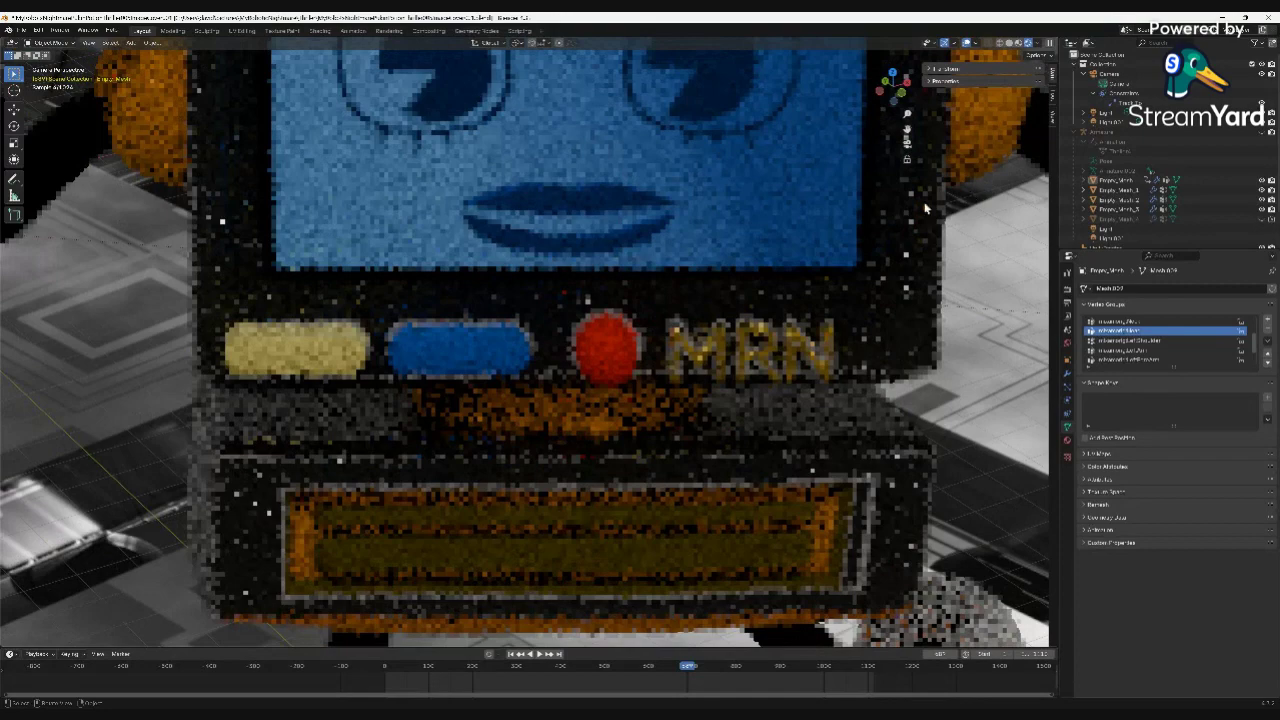
{"action": "scroll", "coordinate": [972, 234], "scroll_direction": "down", "scroll_amount": 3}
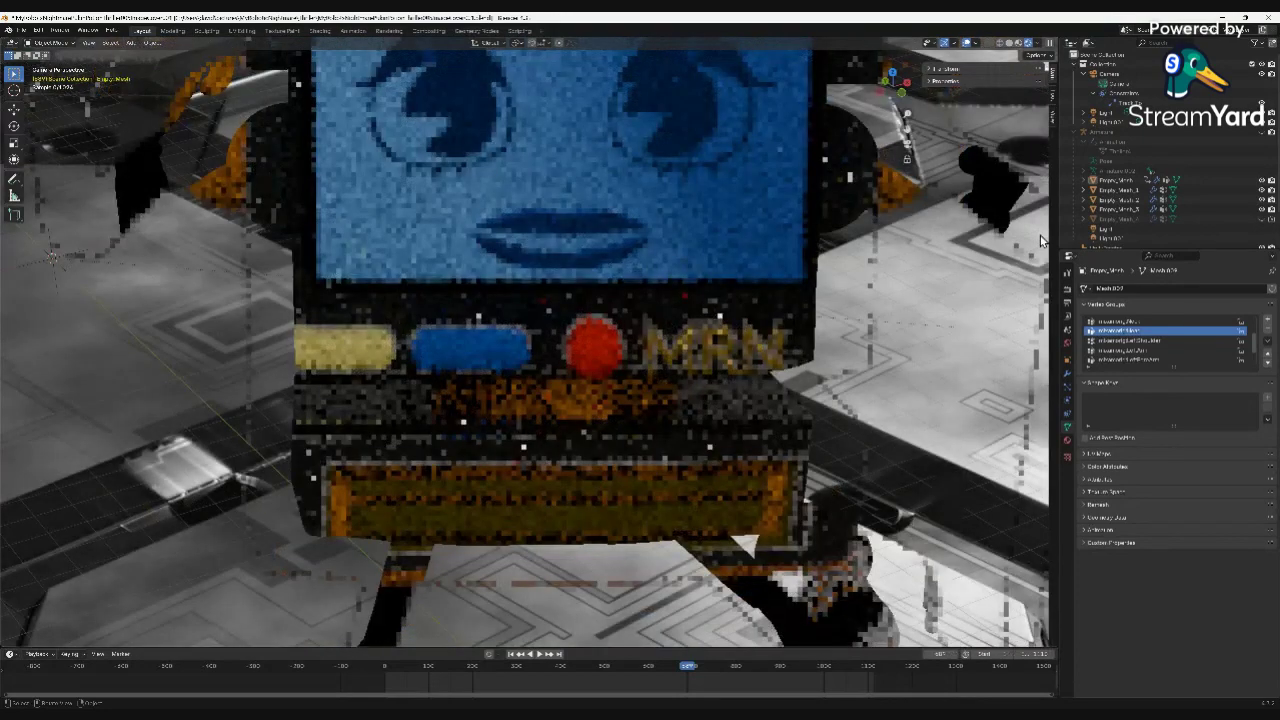
{"action": "scroll", "coordinate": [958, 237], "scroll_direction": "down", "scroll_amount": 2}
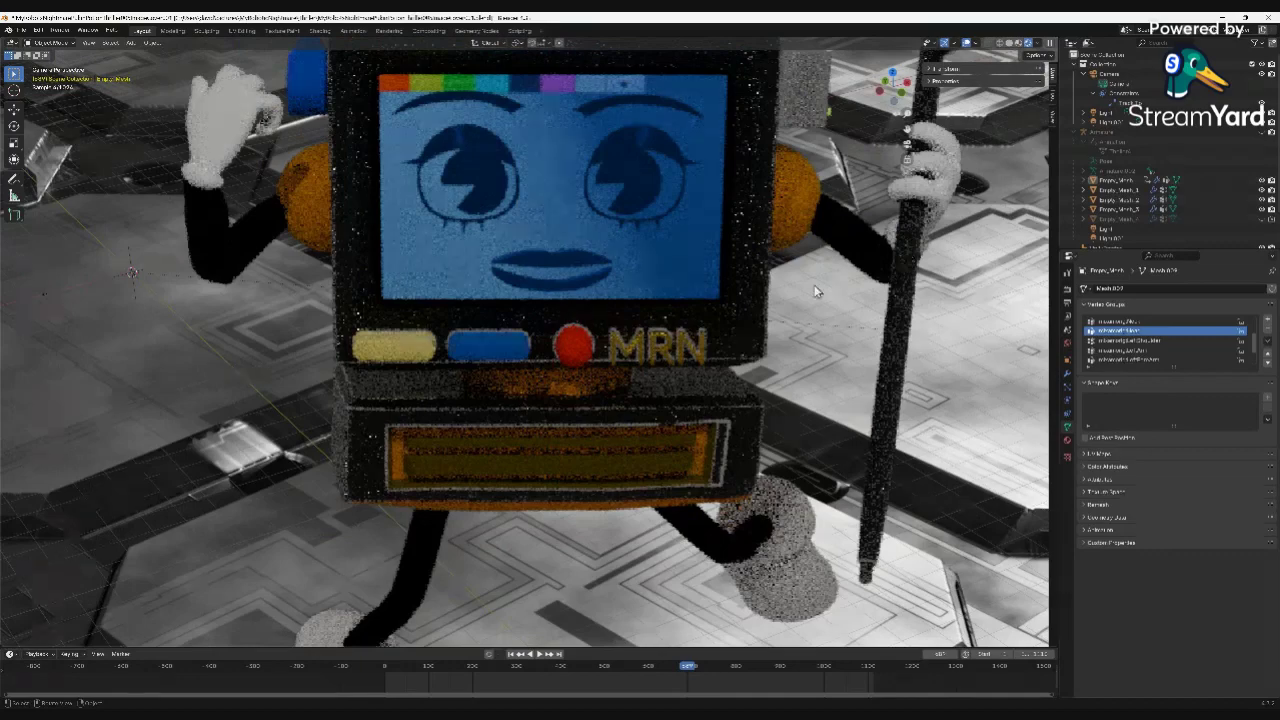
Review the whole character in free perspective and through the scene camera, and return to the body material in the Shading workspace.
{"action": "scroll", "coordinate": [816, 291], "scroll_direction": "down", "scroll_amount": 1}
{"action": "scroll", "coordinate": [972, 140], "scroll_direction": "down", "scroll_amount": 5}
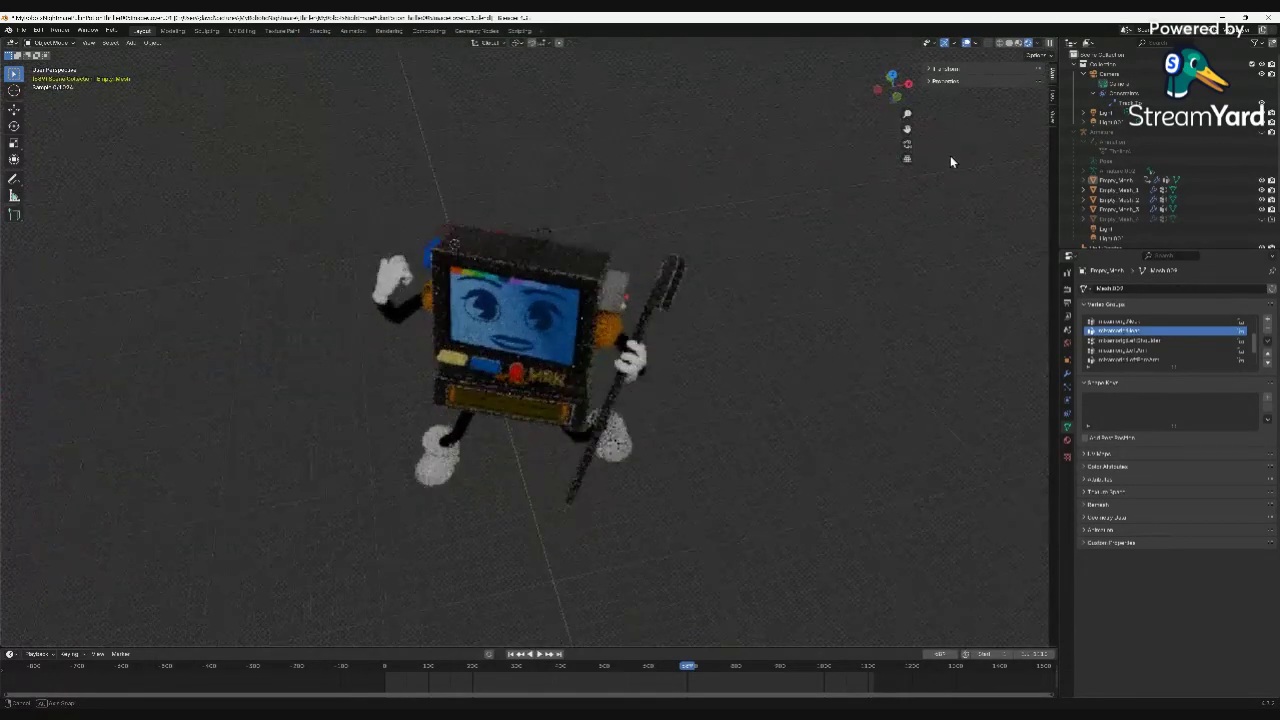
{"action": "scroll", "coordinate": [685, 291], "scroll_direction": "up", "scroll_amount": 3}
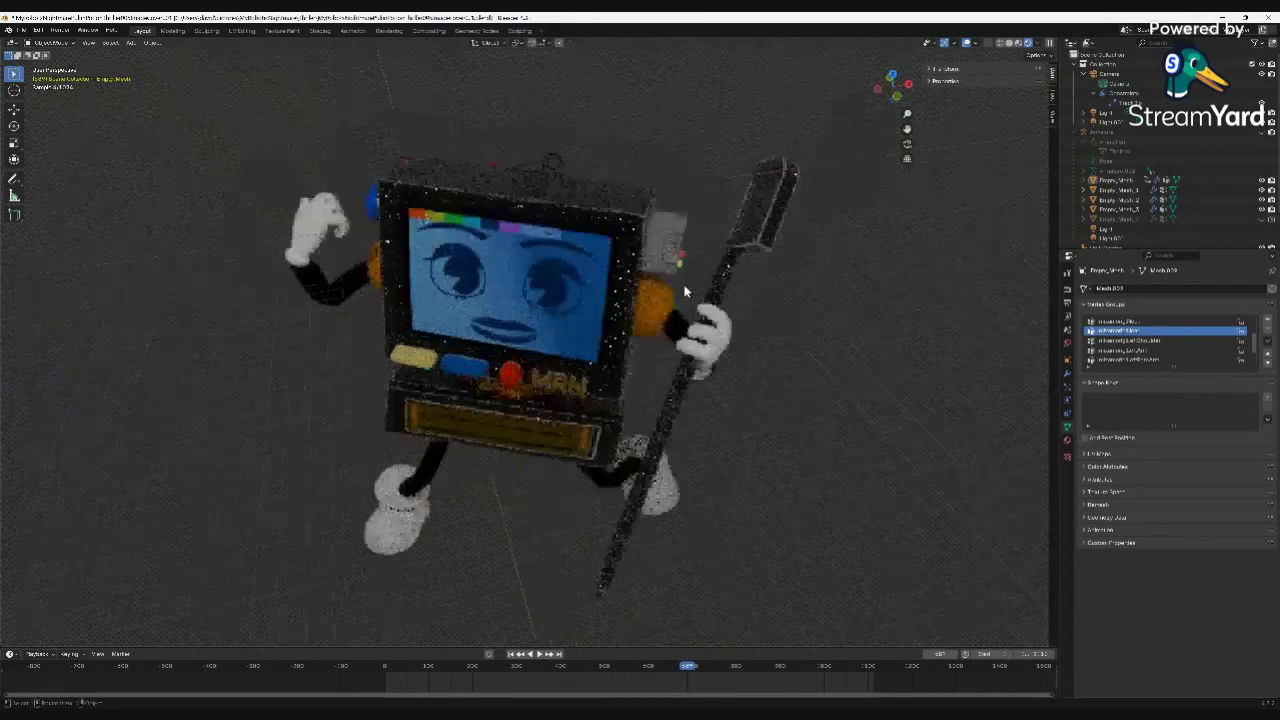
{"action": "scroll", "coordinate": [685, 291], "scroll_direction": "up", "scroll_amount": 4}
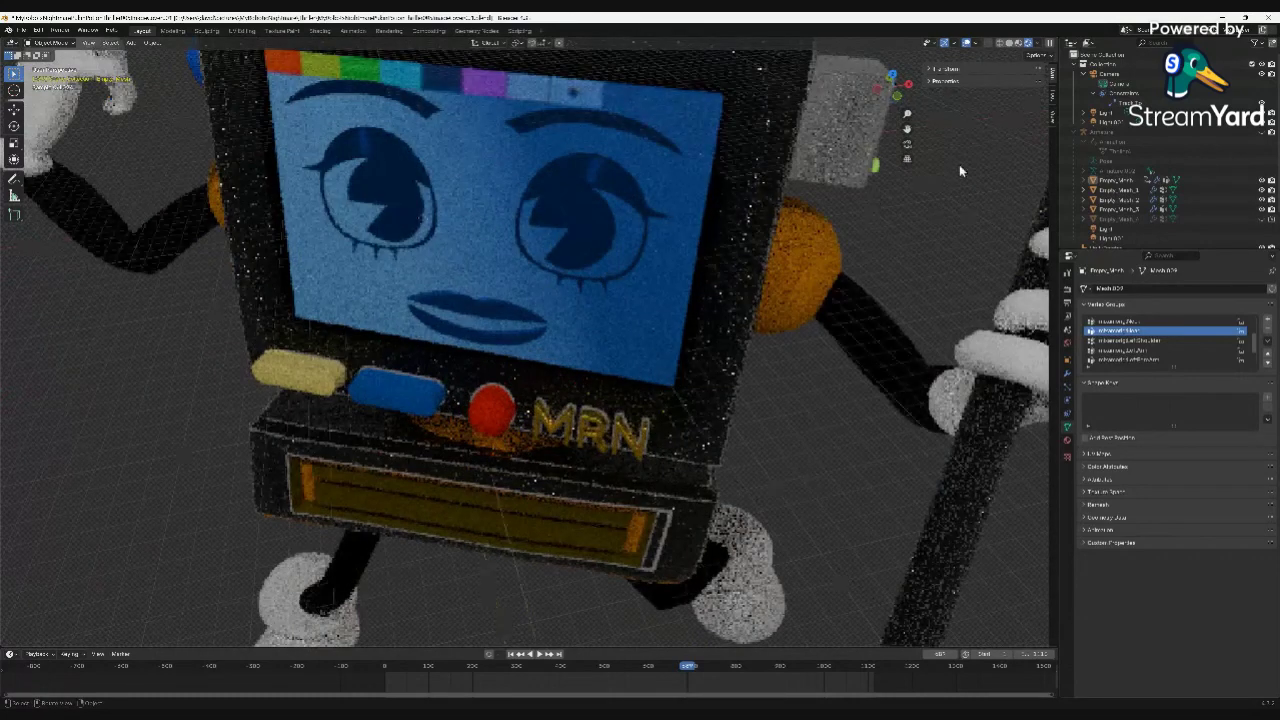
{"action": "scroll", "coordinate": [959, 170], "scroll_direction": "down", "scroll_amount": 6}
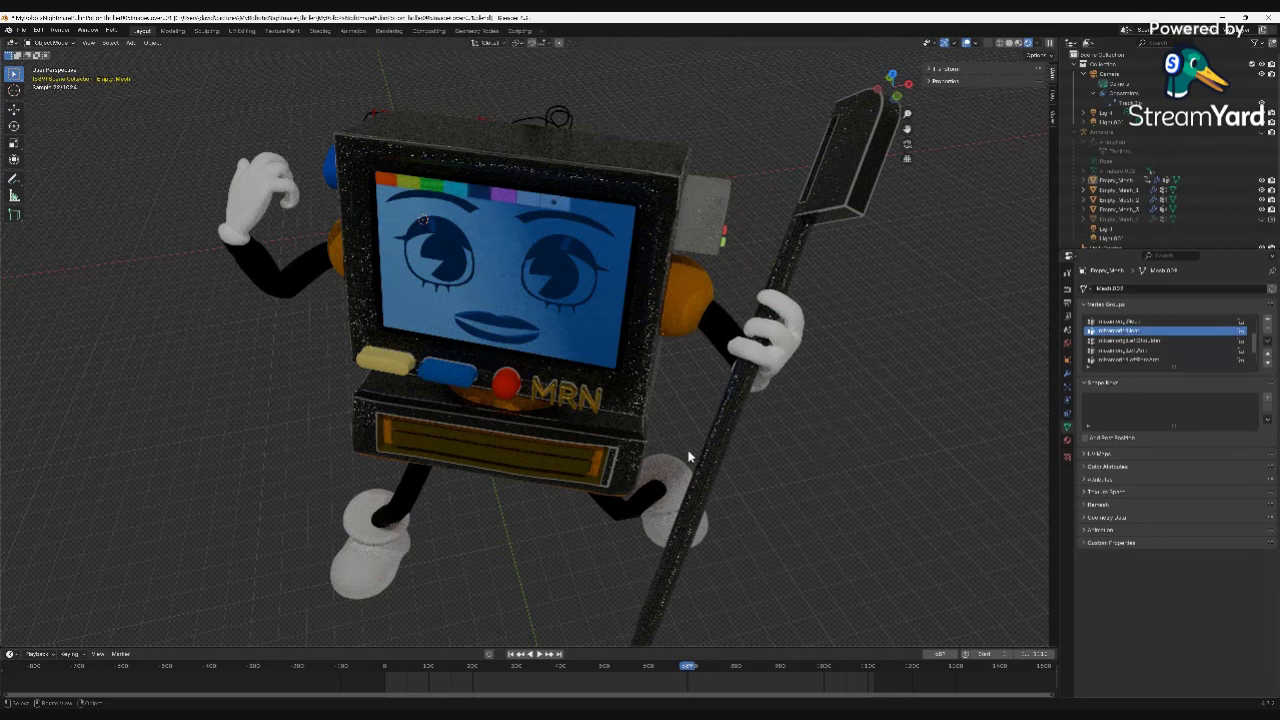
{"action": "left_click", "coordinate": [905, 146]}
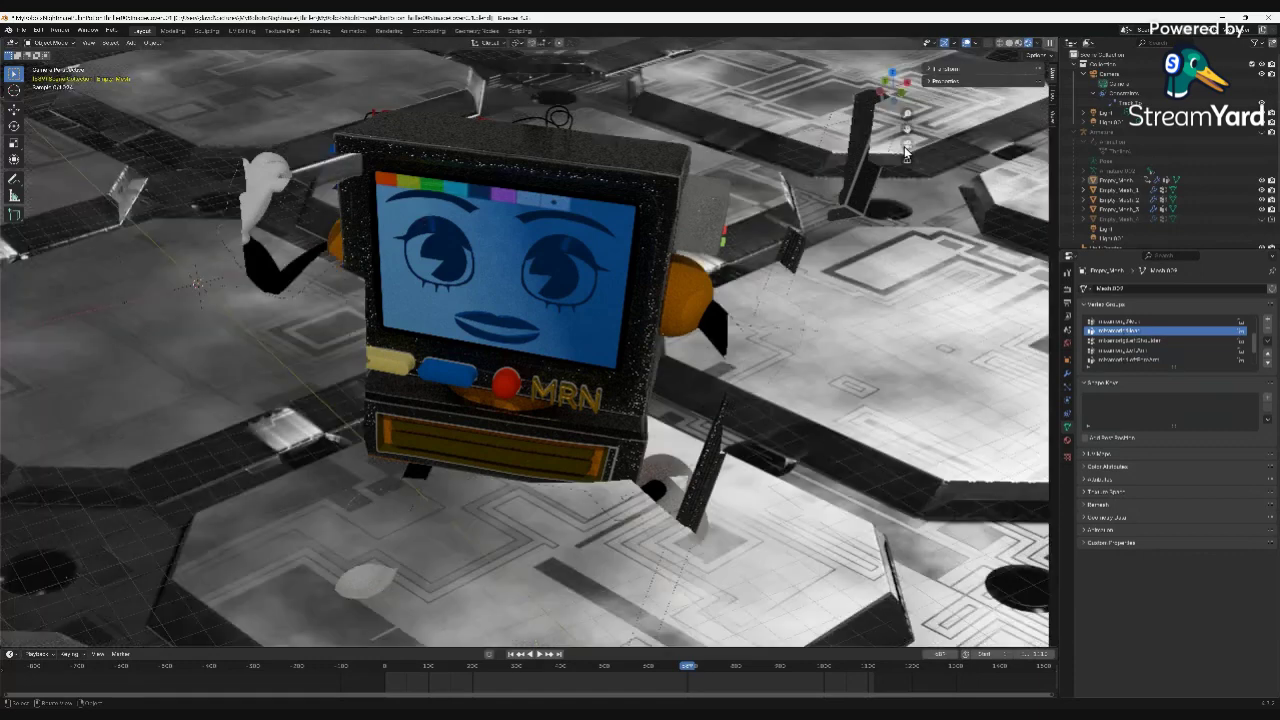
{"action": "scroll", "coordinate": [779, 295], "scroll_direction": "down", "scroll_amount": 2}
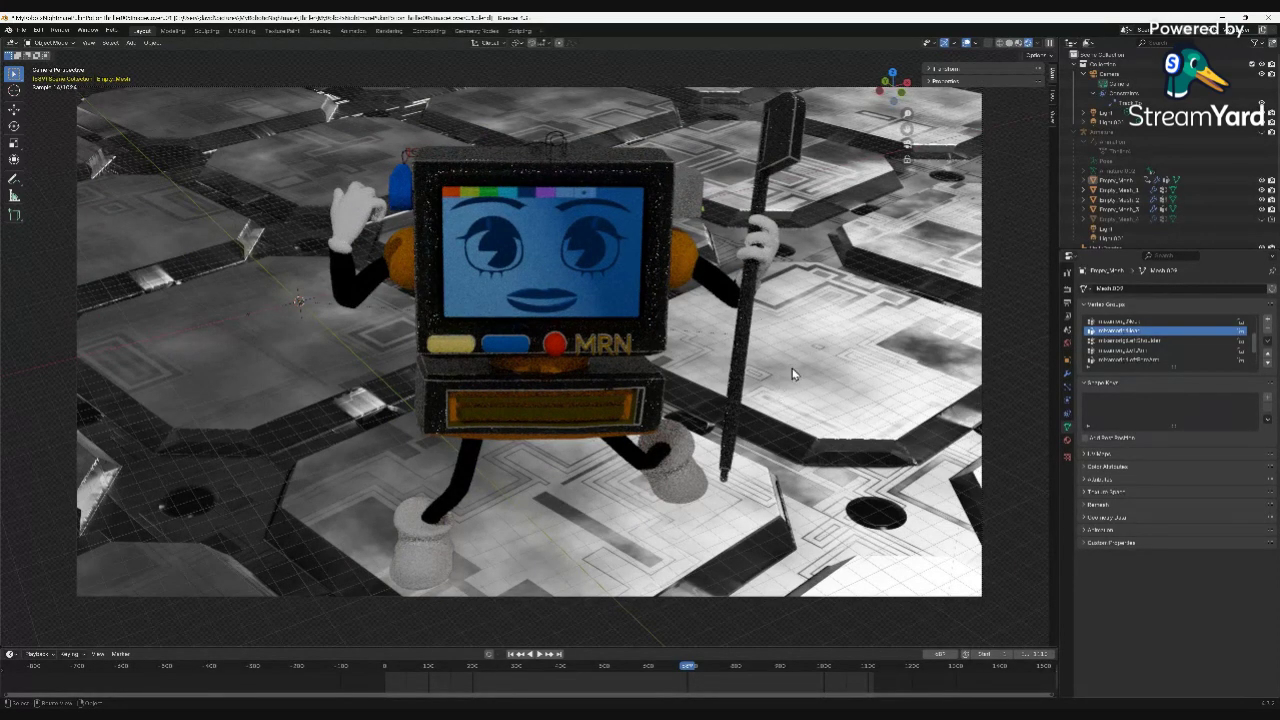
{"action": "left_click", "coordinate": [319, 33]}
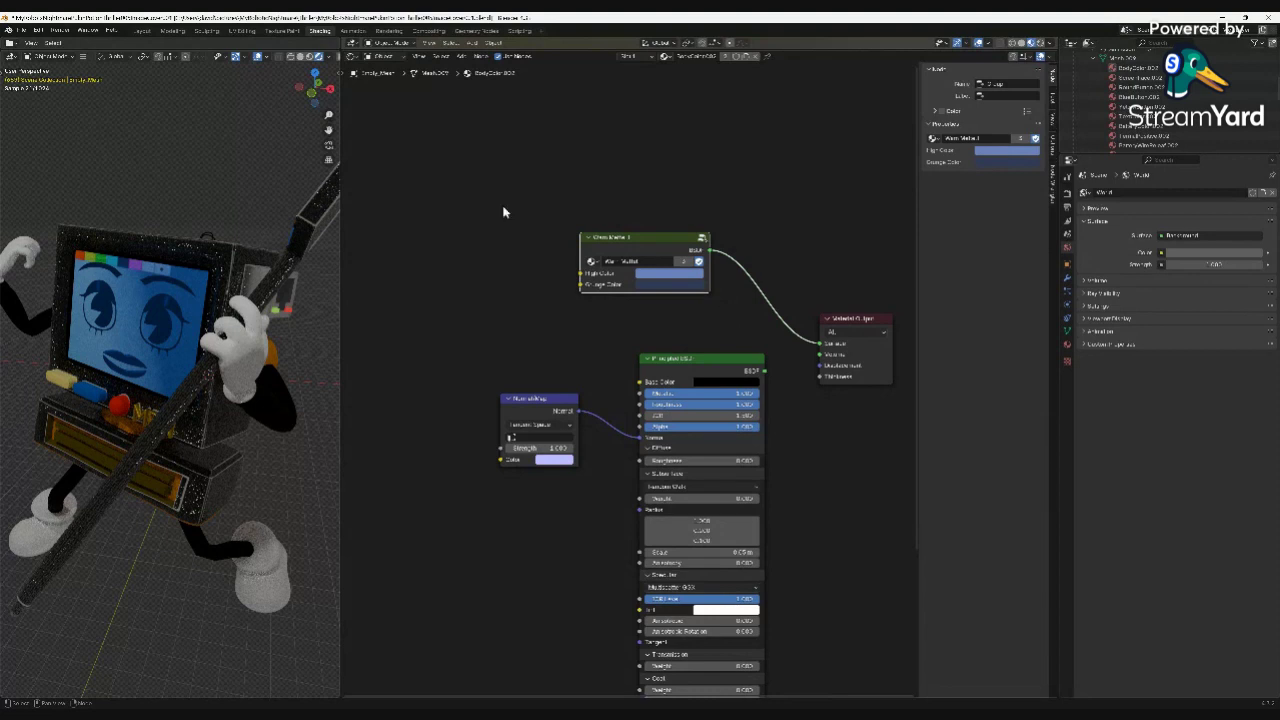
Save the current file, open the recent bumpy metal shader file, widen the node editor and preview the sphere in rendered shading.
{"action": "left_click", "coordinate": [20, 31]}
{"action": "mouse_move", "coordinate": [37, 62]}
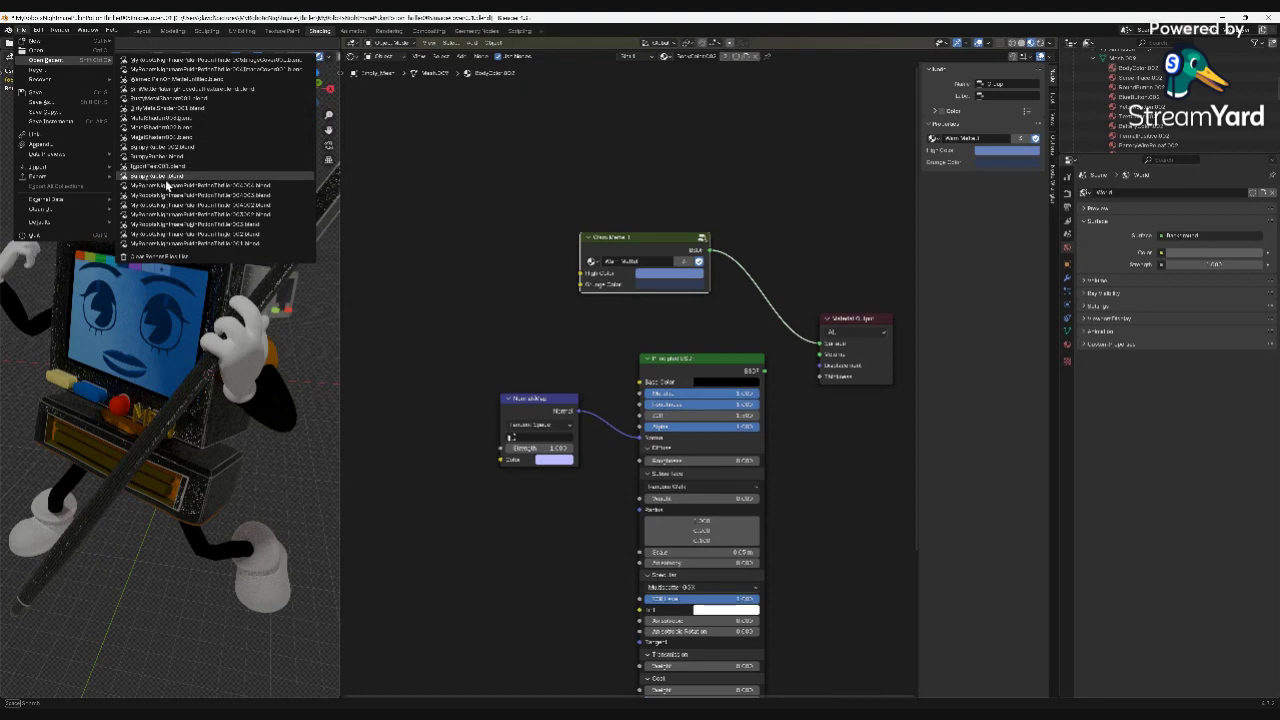
{"action": "left_click", "coordinate": [159, 98]}
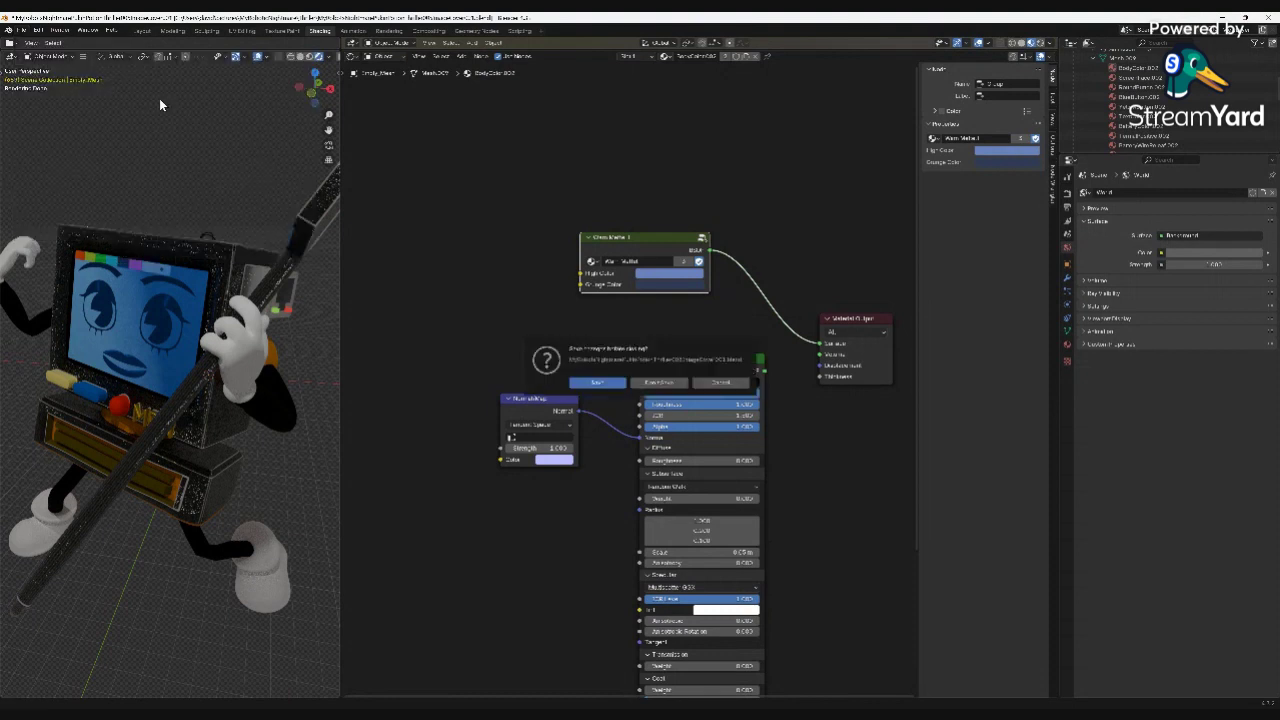
{"action": "left_click", "coordinate": [600, 384]}
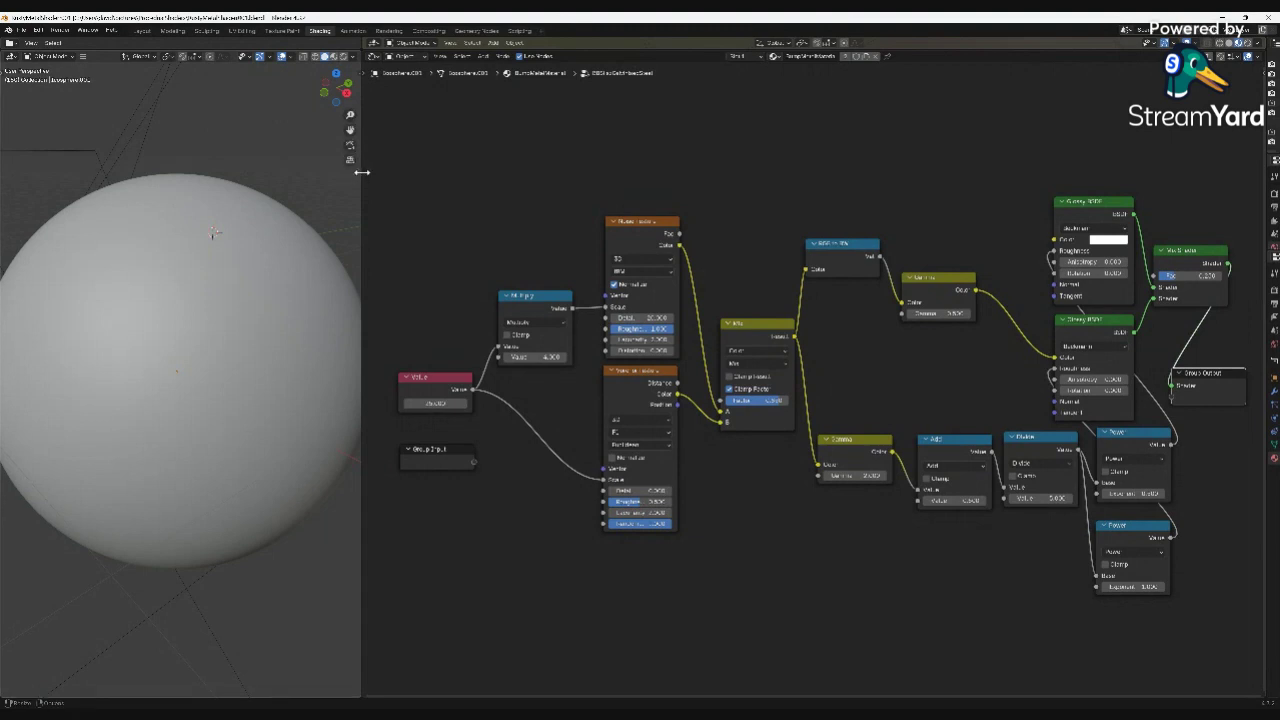
{"action": "left_click_drag", "start_coordinate": [363, 177], "coordinate": [322, 168]}
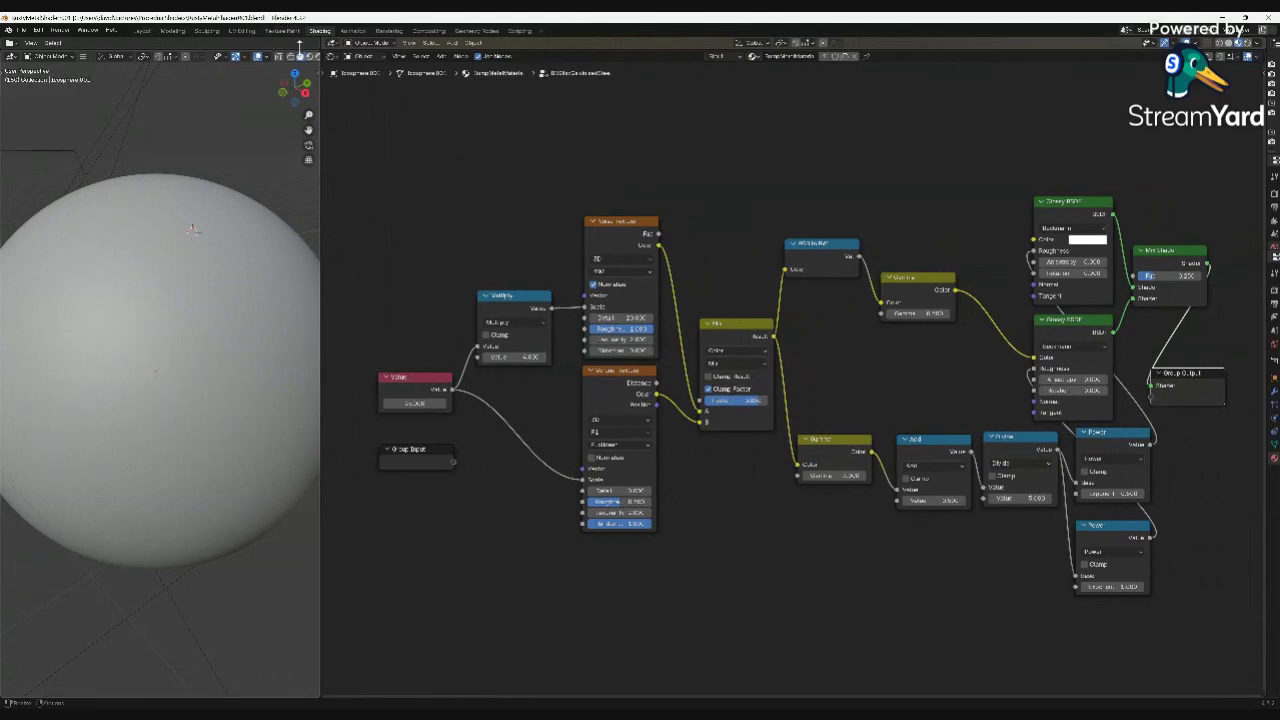
{"action": "left_click", "coordinate": [316, 57]}
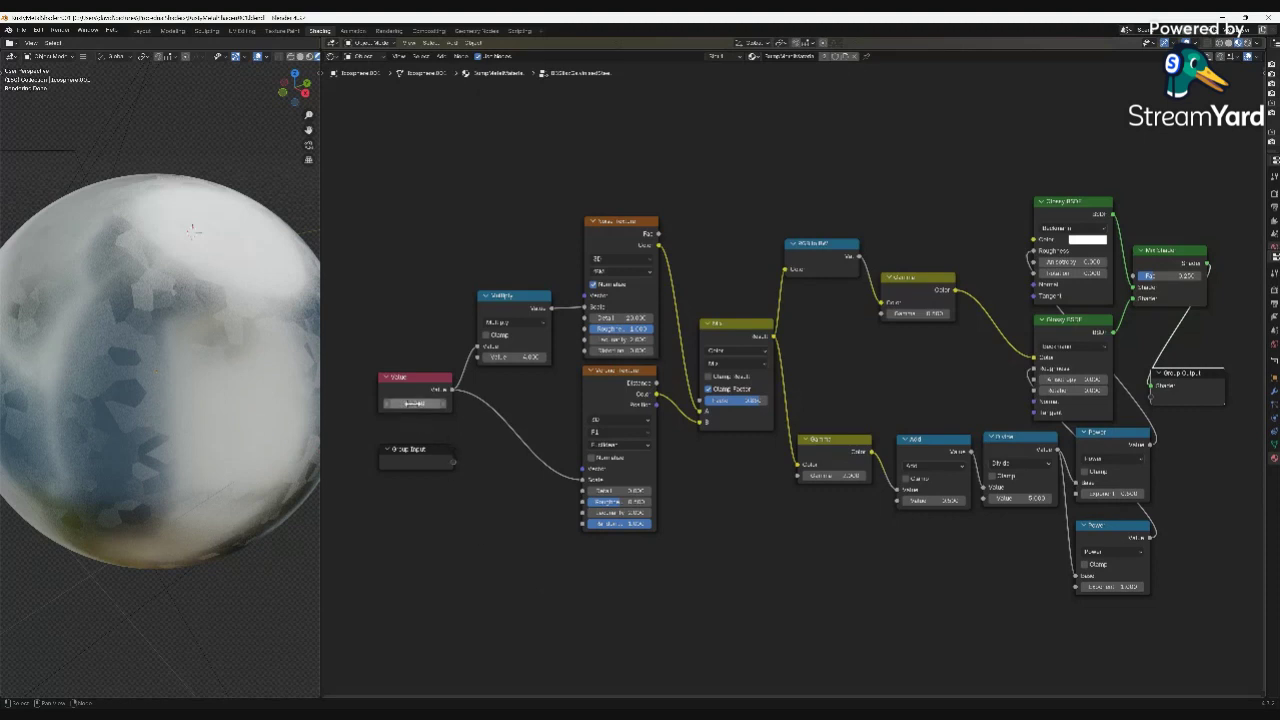
Try several settings of the Value node that drives the Noise and Voronoi texture scales.
{"action": "mouse_move", "coordinate": [407, 404]}
{"action": "left_mouse_down"}
{"action": "mouse_move", "coordinate": [428, 404]}
{"action": "mouse_move", "coordinate": [396, 404]}
{"action": "mouse_move", "coordinate": [426, 404]}
{"action": "left_mouse_up"}
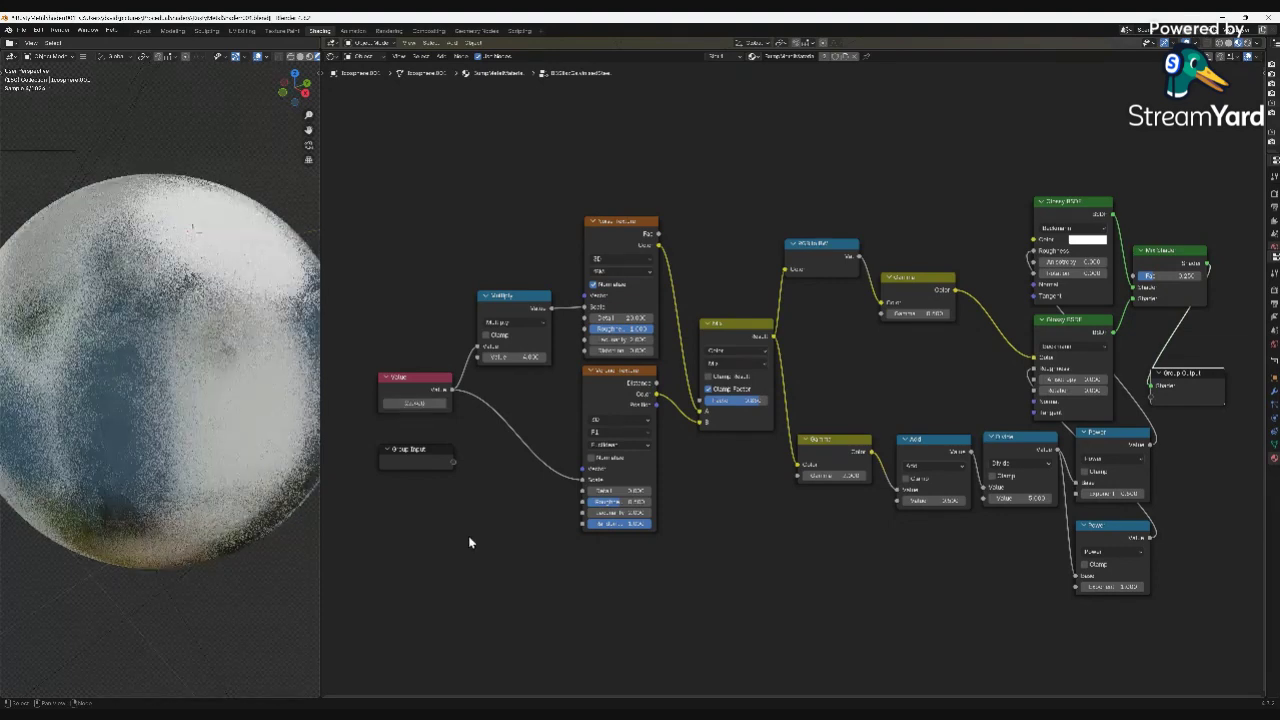
{"action": "left_click_drag", "start_coordinate": [415, 404], "coordinate": [421, 404]}
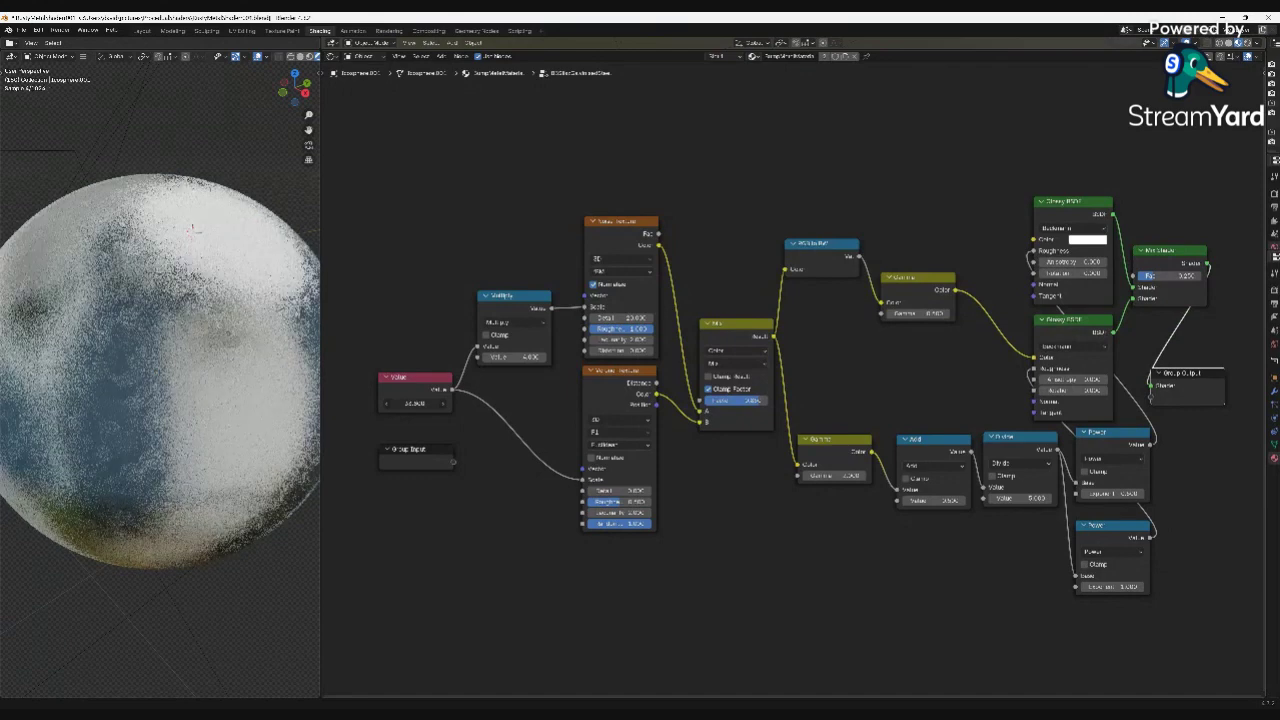
{"action": "left_click", "coordinate": [414, 403]}
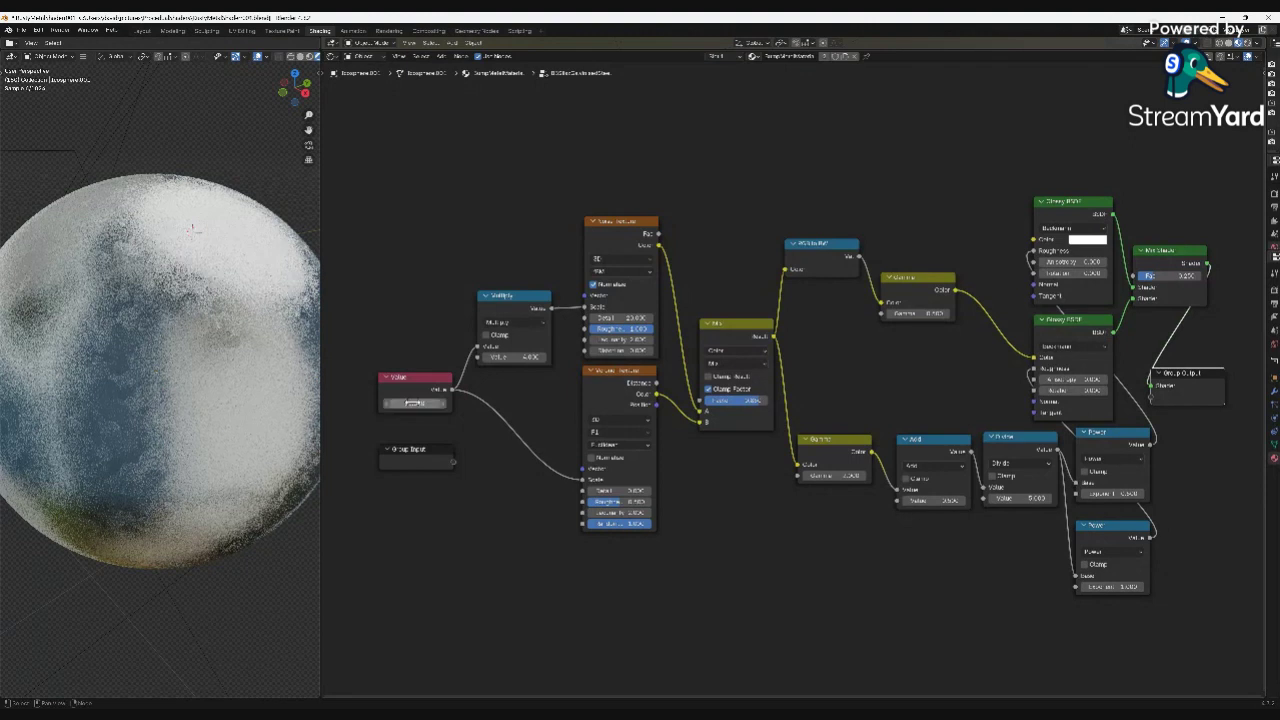
{"action": "key", "text": "Return"}
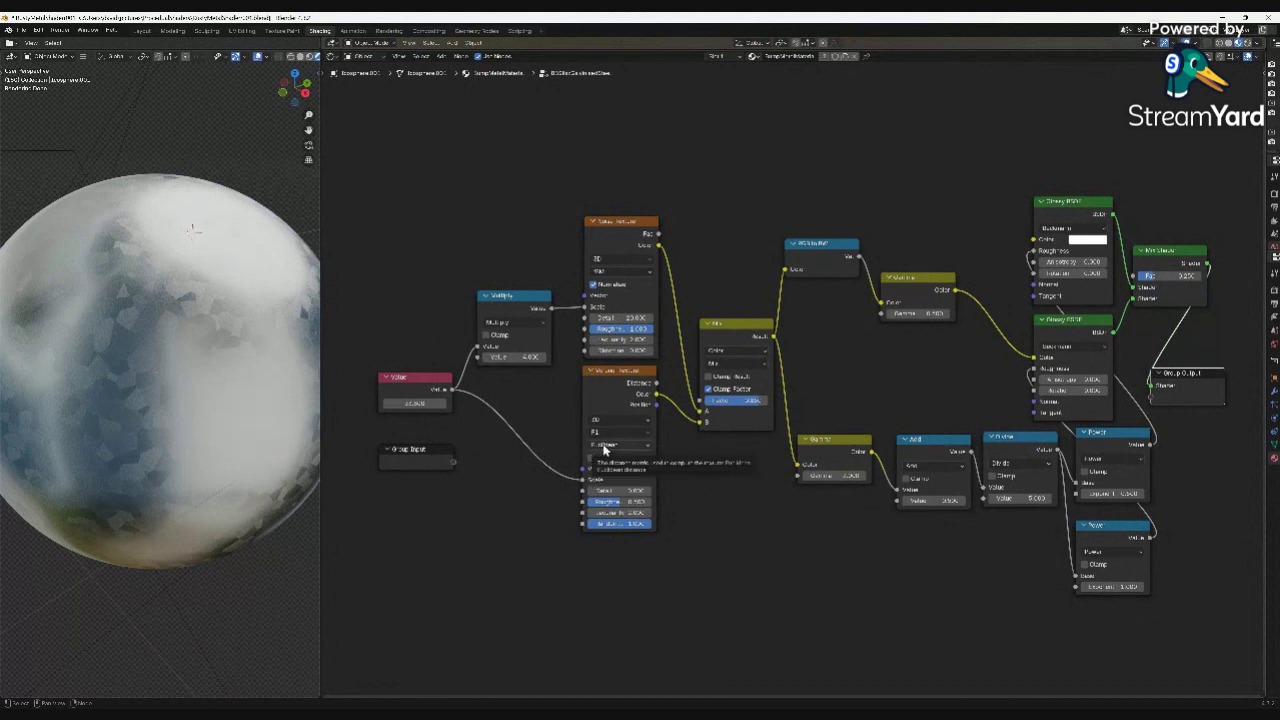
Switch Normalize on and back off in the Voronoi Texture node to compare the pattern.
{"action": "left_click", "coordinate": [604, 446]}
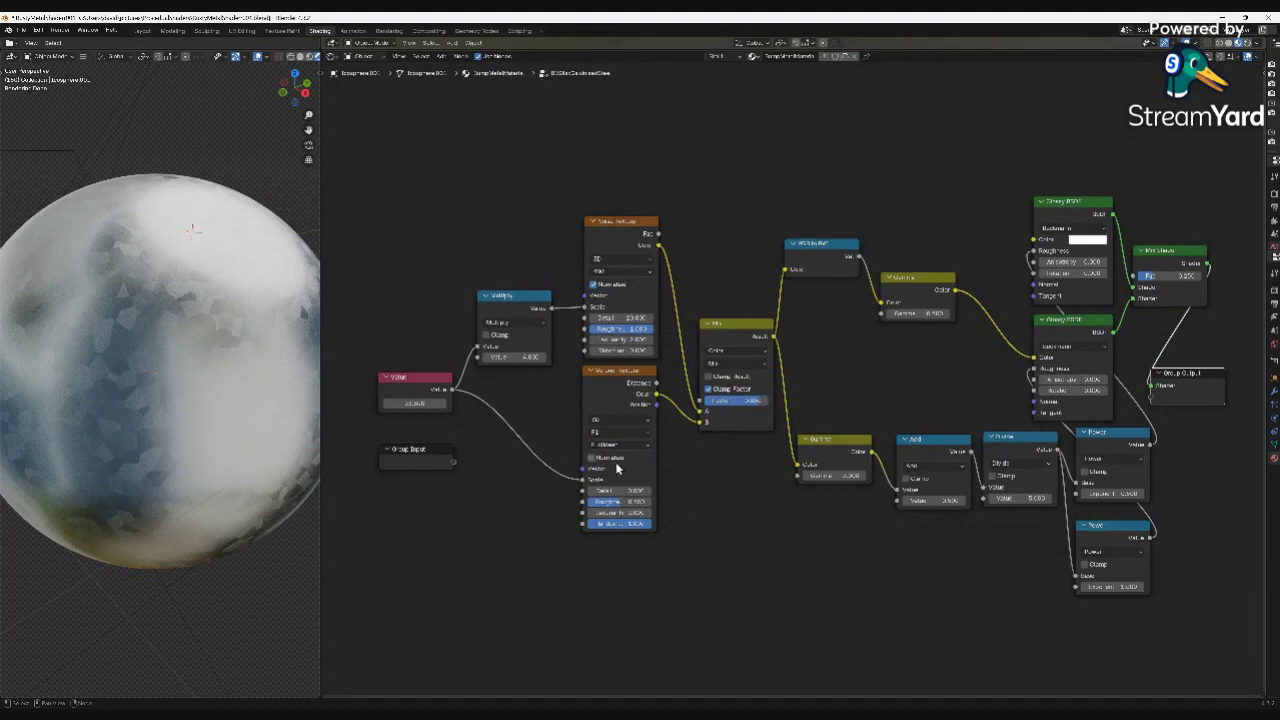
{"action": "left_click", "coordinate": [592, 458]}
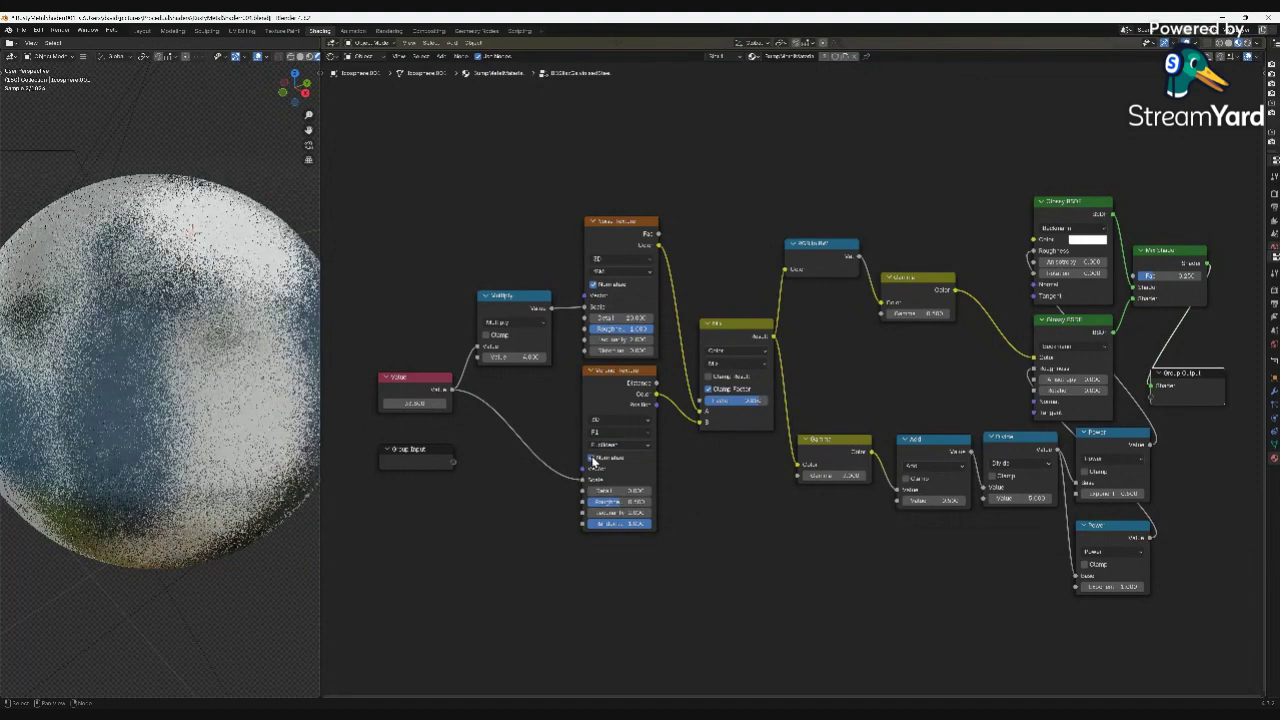
{"action": "left_click", "coordinate": [592, 458]}
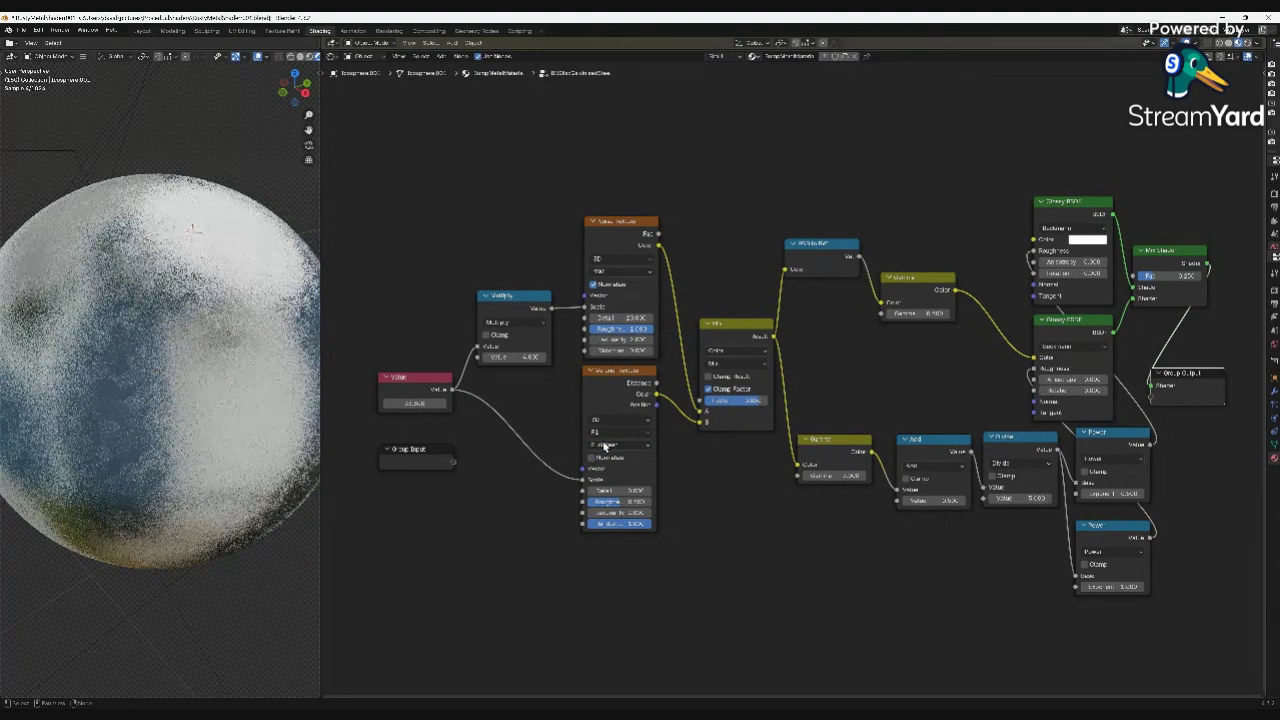
Set the Voronoi Texture's distance metric to Chebychev and lower its Roughness.
{"action": "left_click", "coordinate": [604, 445]}
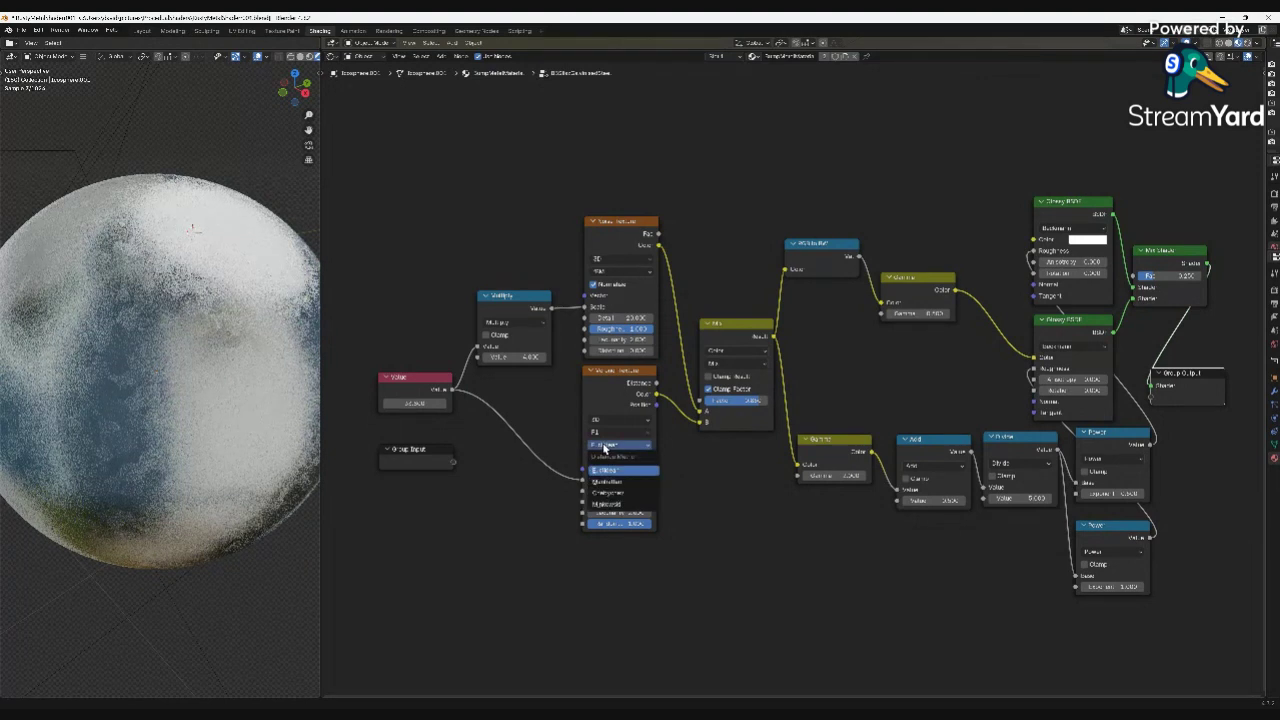
{"action": "left_click", "coordinate": [603, 494]}
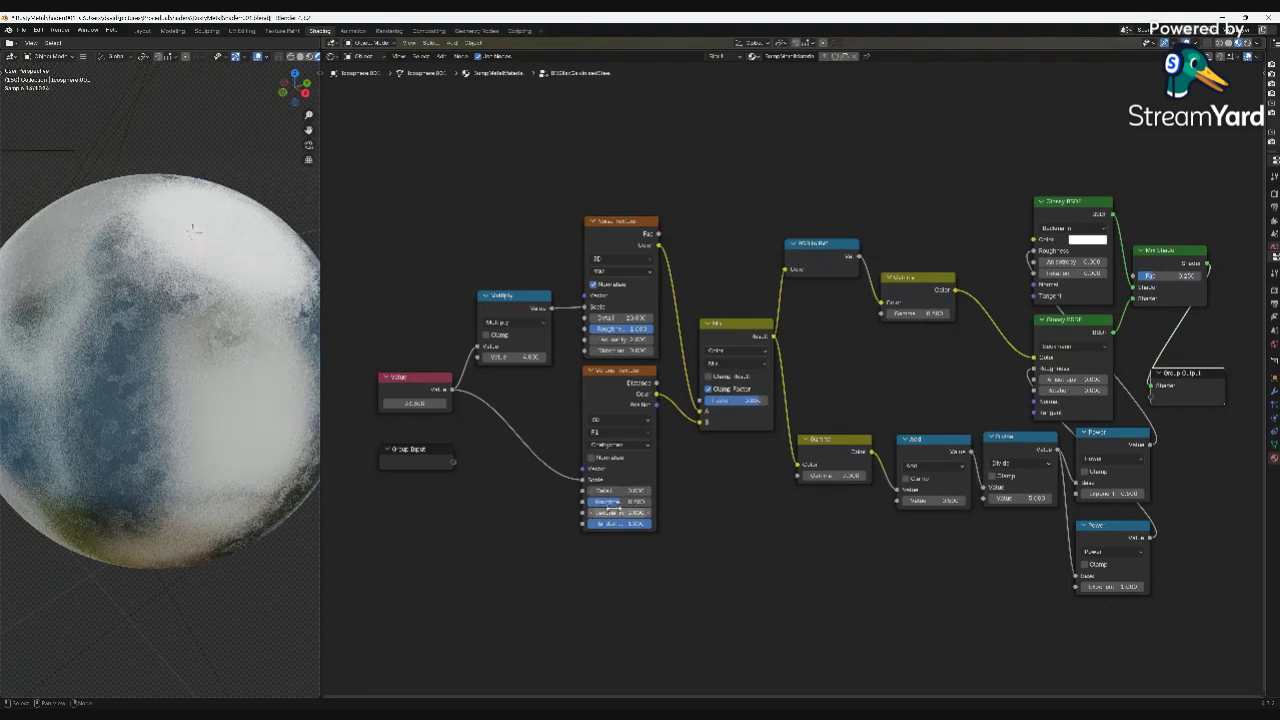
{"action": "left_click_drag", "start_coordinate": [600, 505], "coordinate": [645, 505]}
{"action": "scroll", "coordinate": [719, 496], "scroll_direction": "down", "scroll_amount": 2}
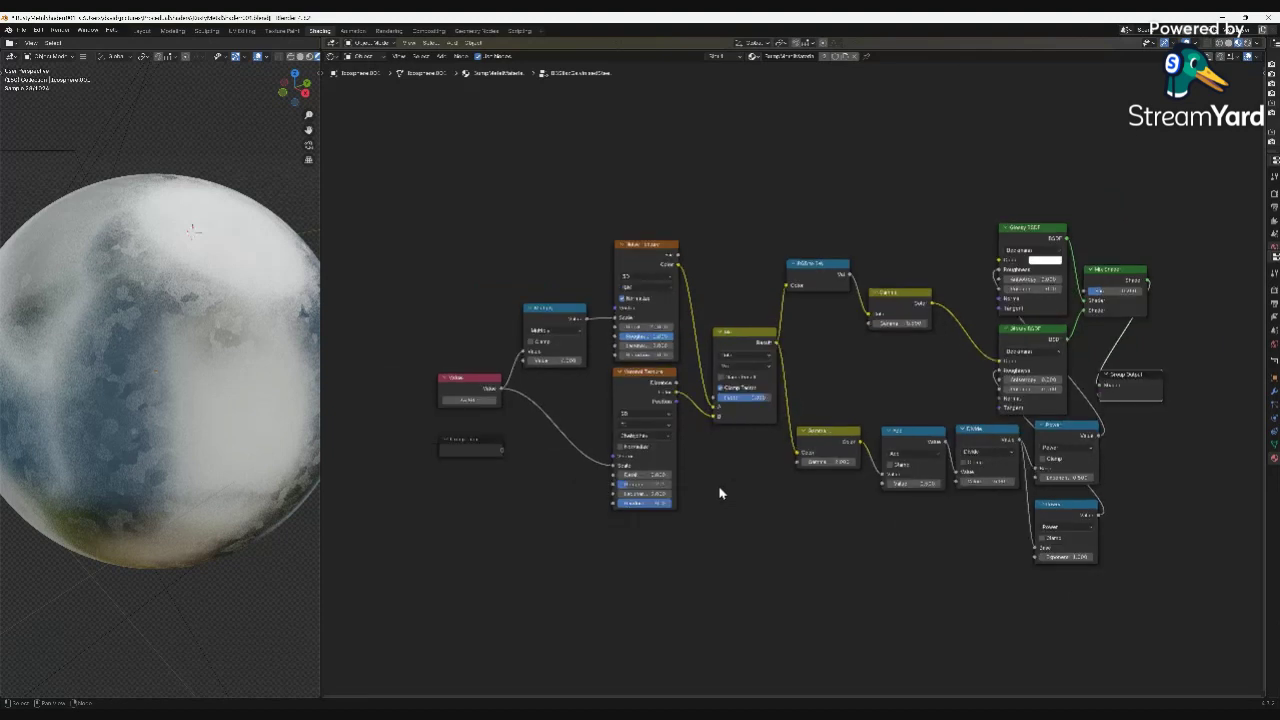
{"action": "scroll", "coordinate": [719, 493], "scroll_direction": "down", "scroll_amount": 2}
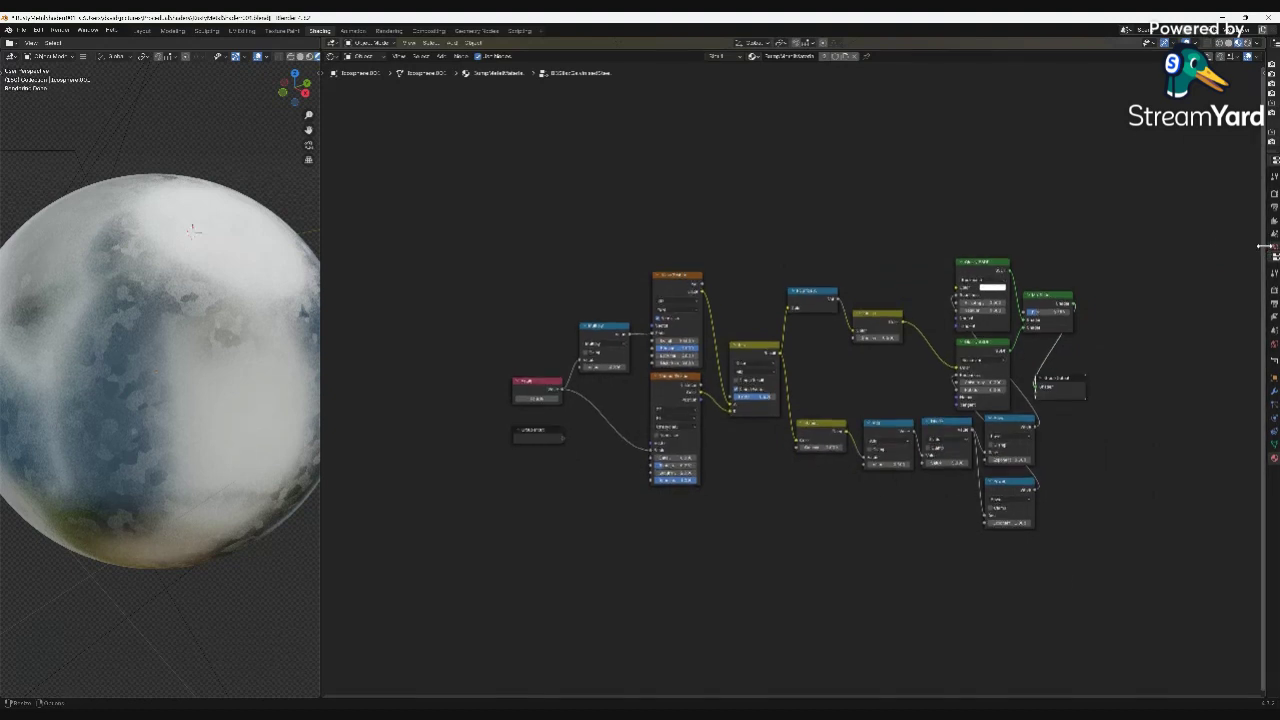
Widen the outliner and properties area, select the Camera, and show the World node tree with its background image in the shader editor.
{"action": "left_click_drag", "start_coordinate": [1263, 232], "coordinate": [1062, 234]}
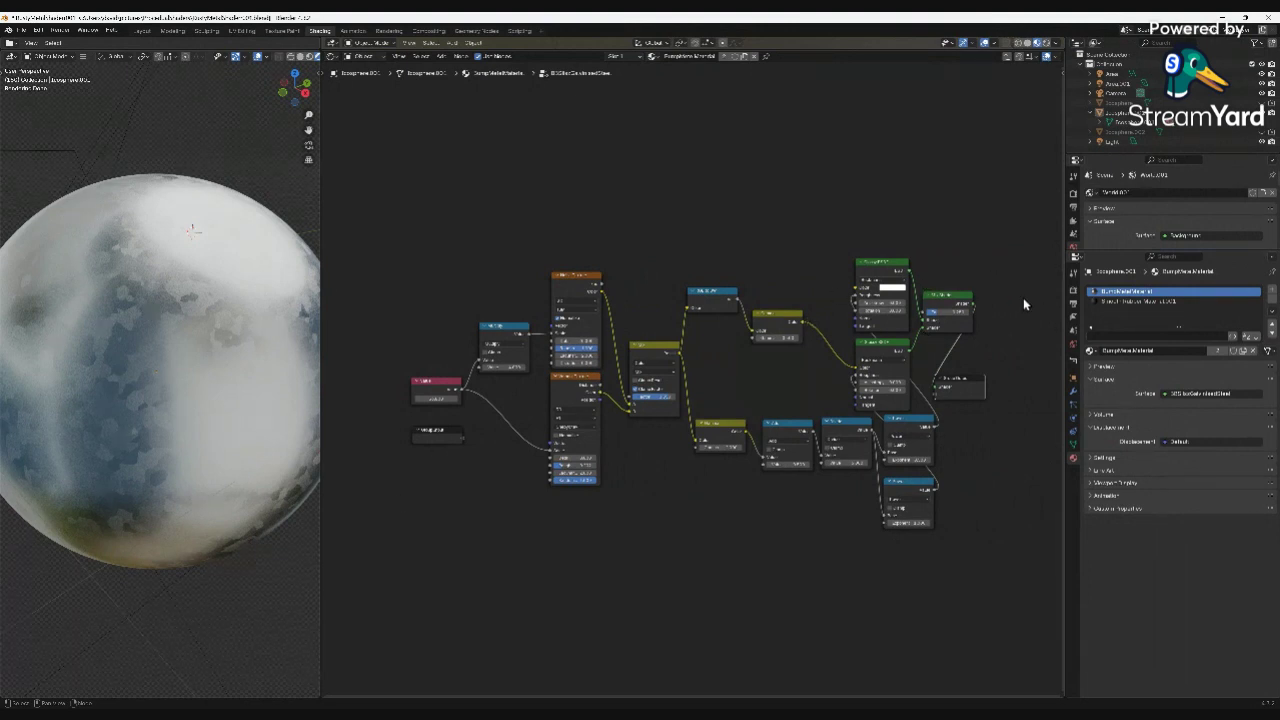
{"action": "left_click", "coordinate": [1110, 93]}
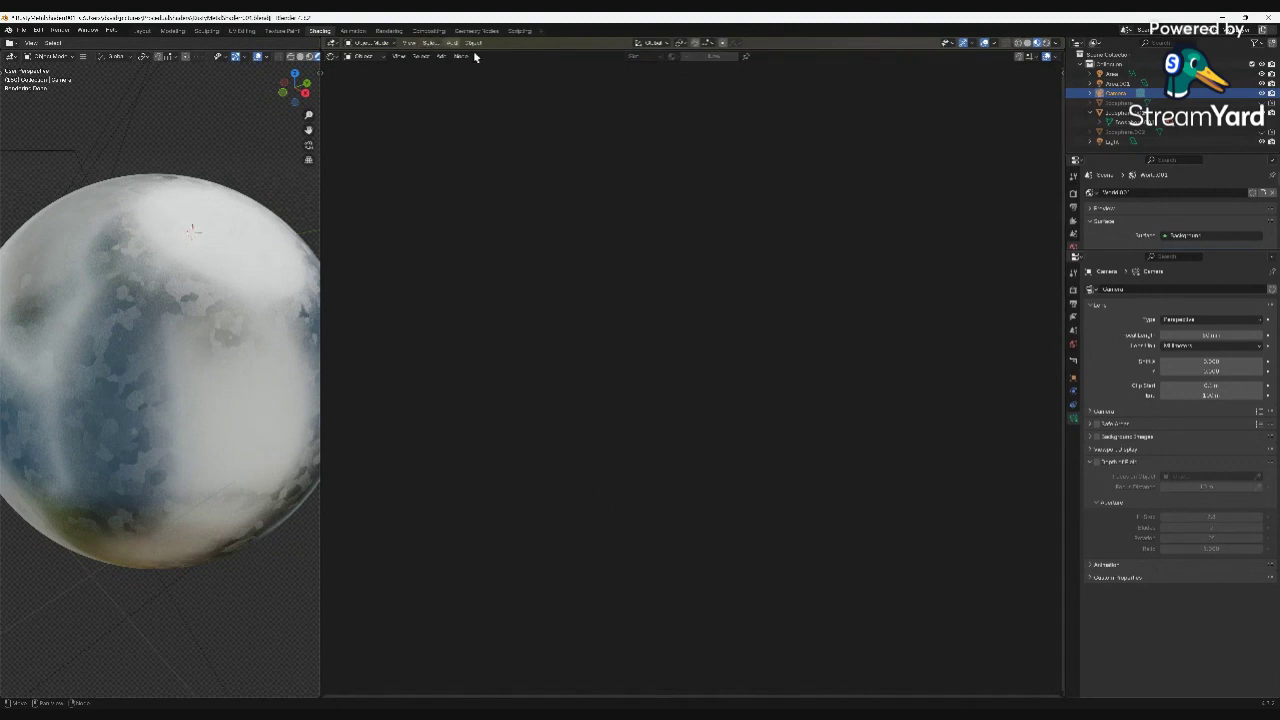
{"action": "left_click", "coordinate": [368, 57]}
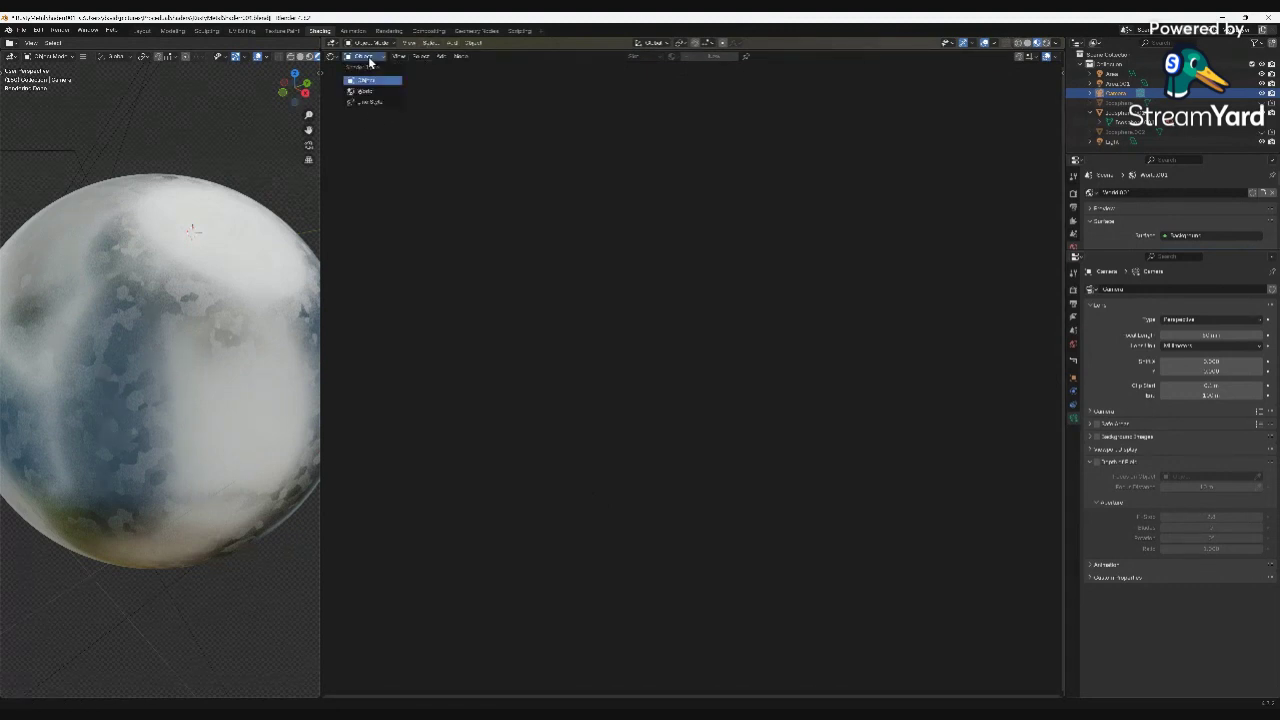
{"action": "left_click", "coordinate": [370, 92]}
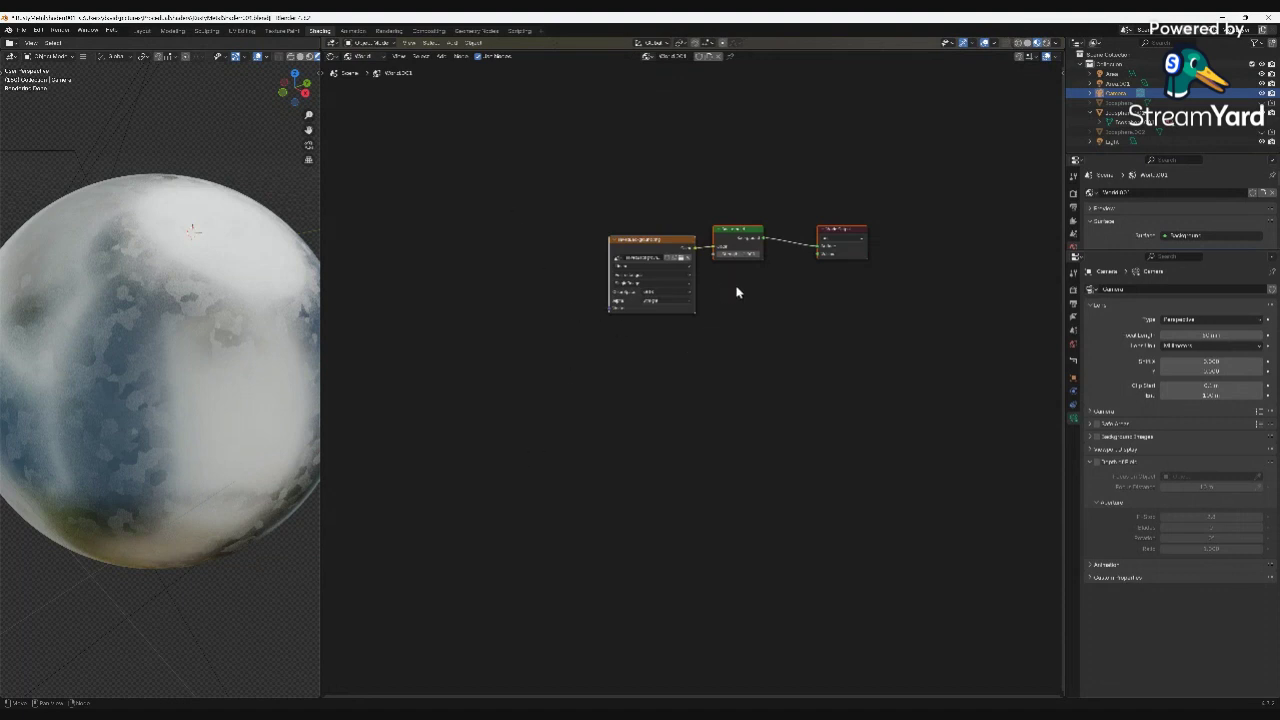
{"action": "scroll", "coordinate": [738, 289], "scroll_direction": "up", "scroll_amount": 1}
{"action": "scroll", "coordinate": [740, 291], "scroll_direction": "up", "scroll_amount": 1}
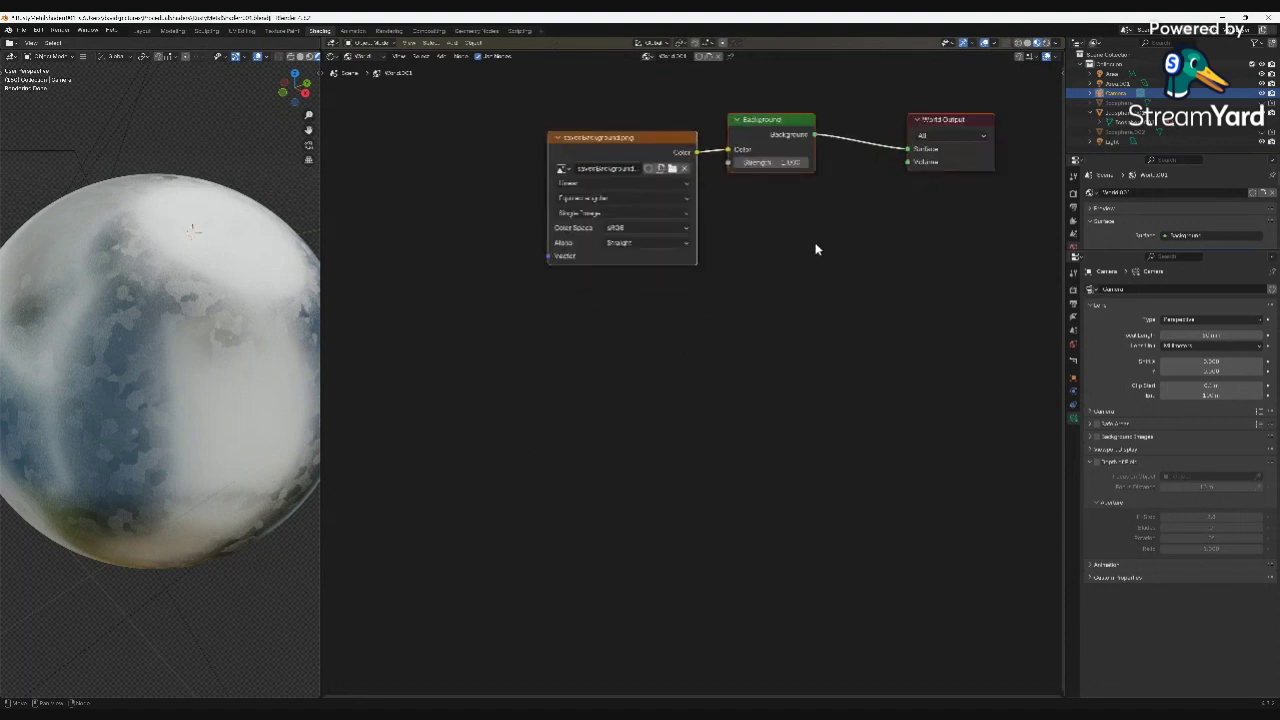
{"action": "middle_click_drag", "start_coordinate": [814, 240], "coordinate": [776, 289]}
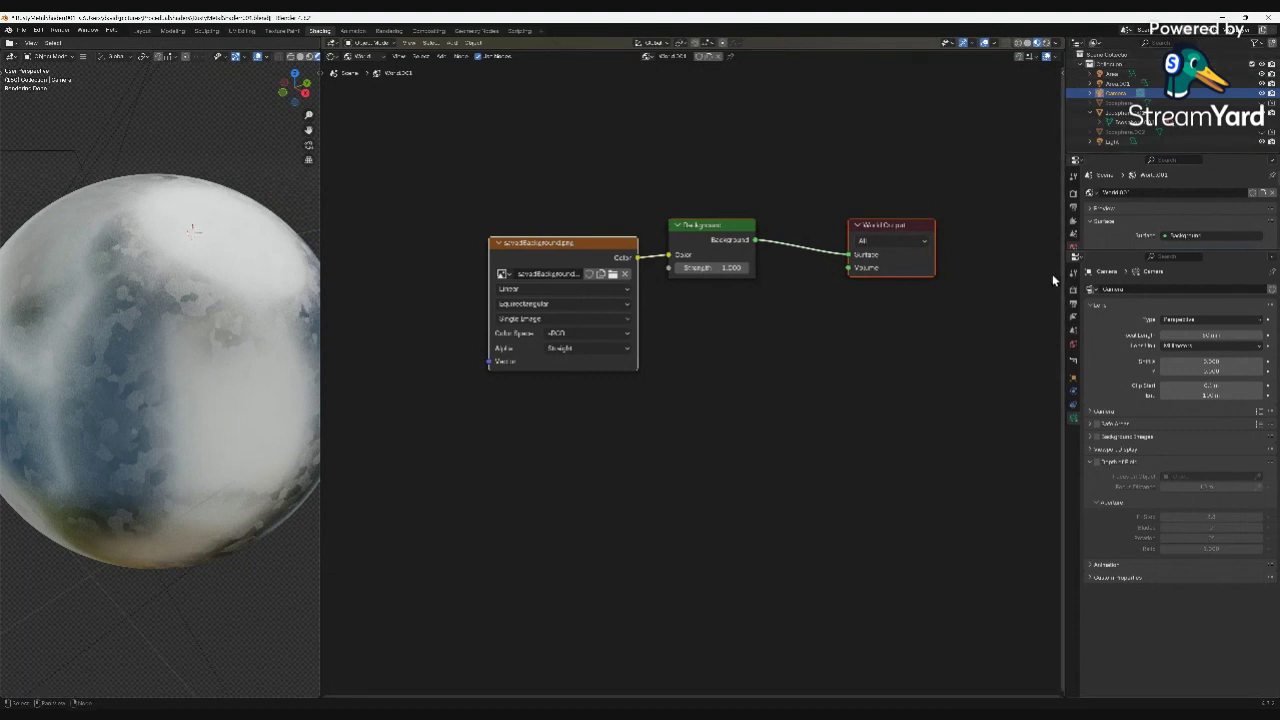
Bring up the World's Surface settings and close the duplicate Properties editor beneath them.
{"action": "left_click", "coordinate": [1074, 210]}
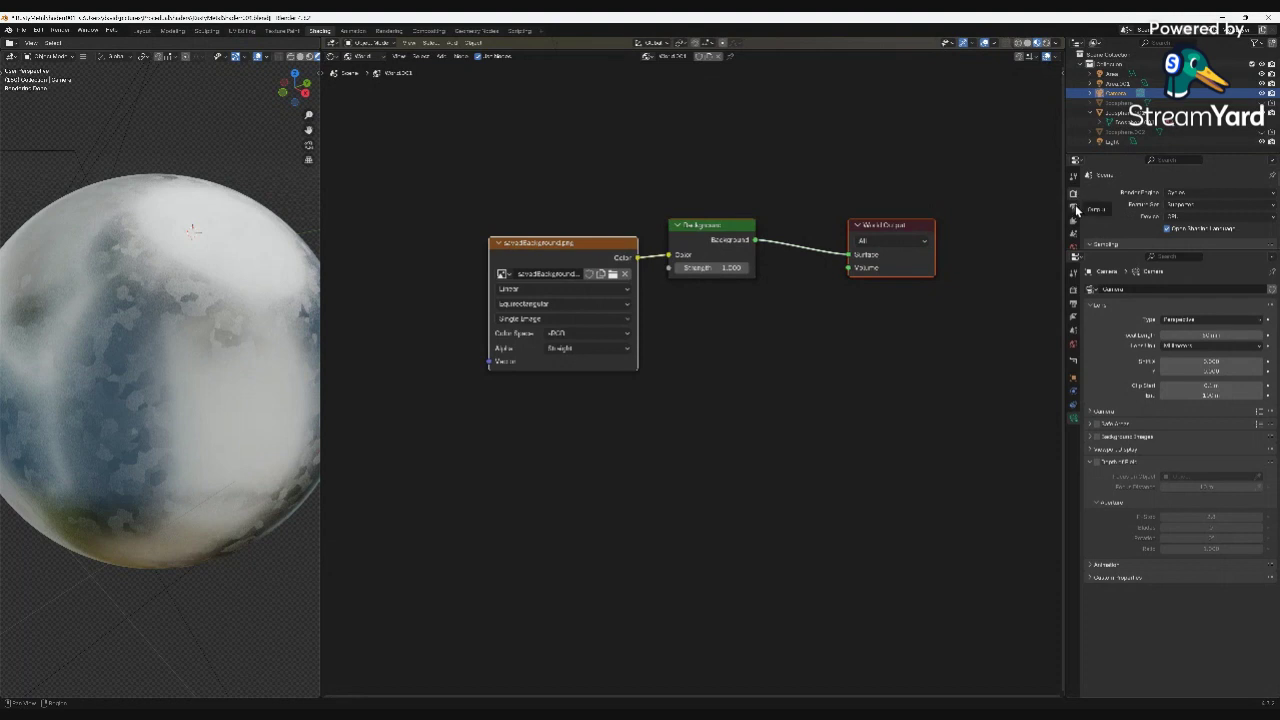
{"action": "left_click", "coordinate": [1074, 207]}
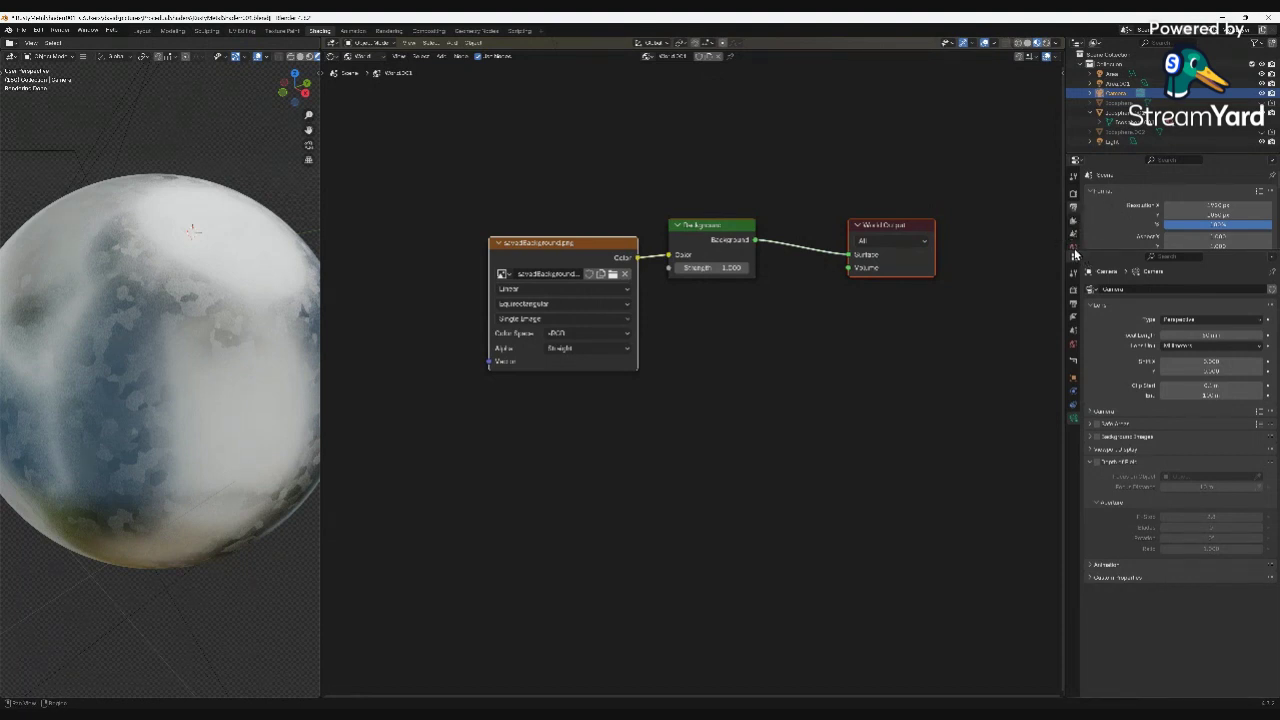
{"action": "left_click", "coordinate": [1074, 250]}
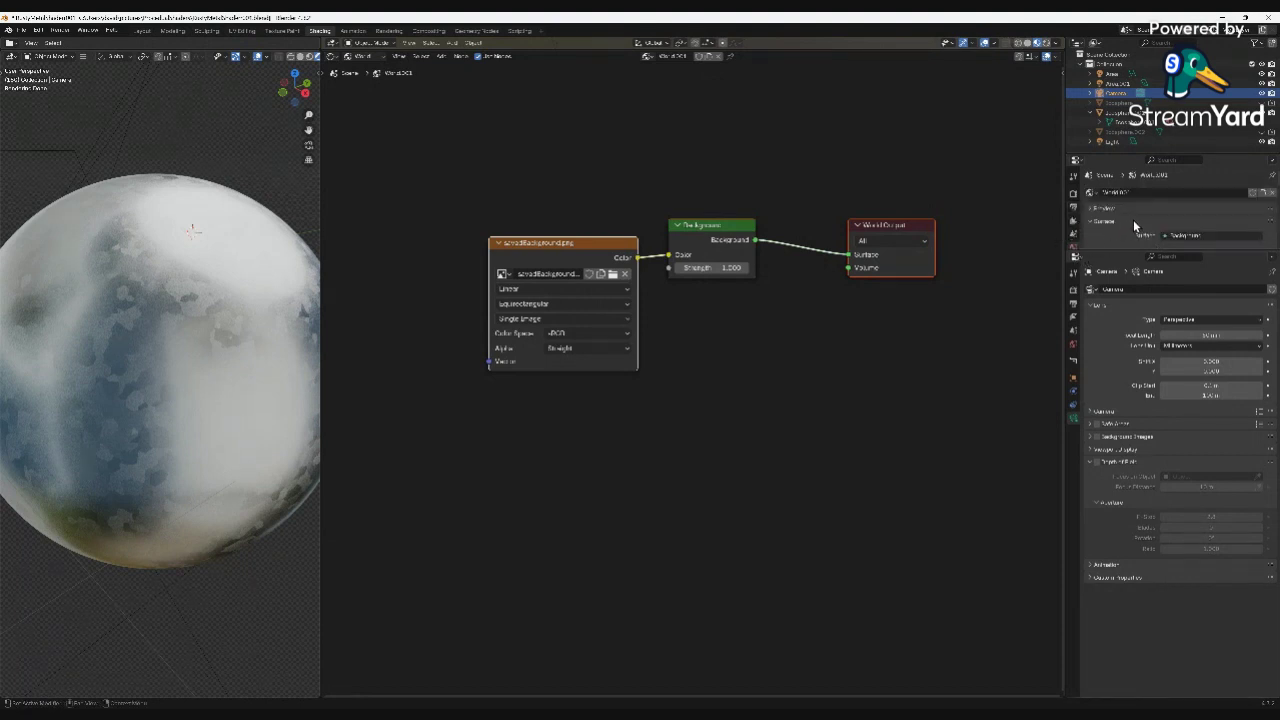
{"action": "scroll", "coordinate": [1133, 219], "scroll_direction": "down", "scroll_amount": 2}
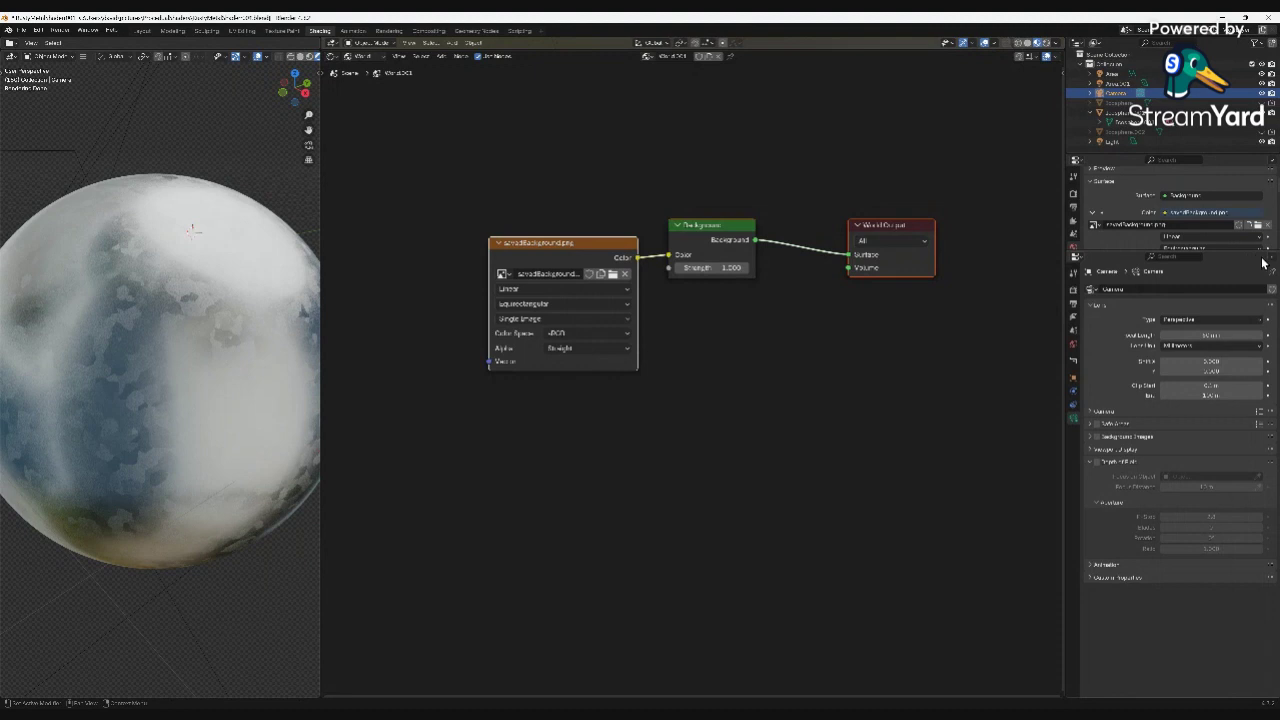
{"action": "right_click", "coordinate": [1207, 252]}
{"action": "left_click", "coordinate": [1045, 248]}
{"action": "right_click", "coordinate": [1221, 258]}
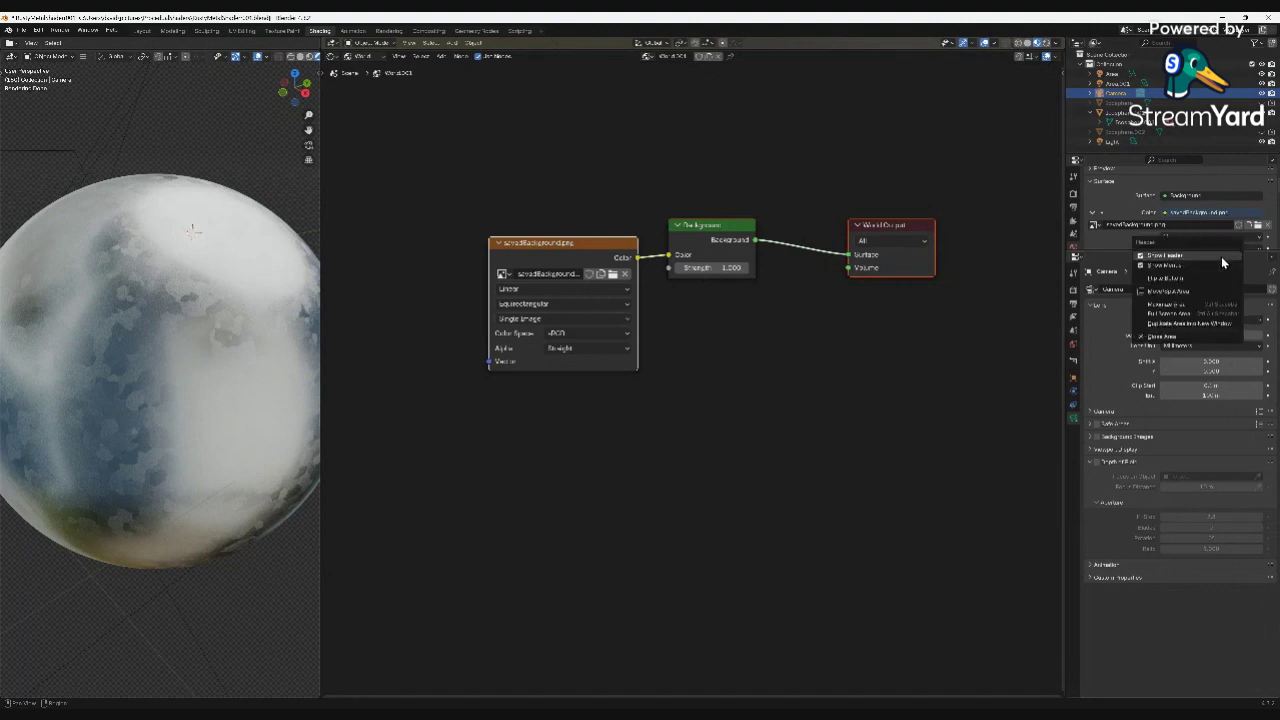
{"action": "left_click", "coordinate": [1155, 336]}
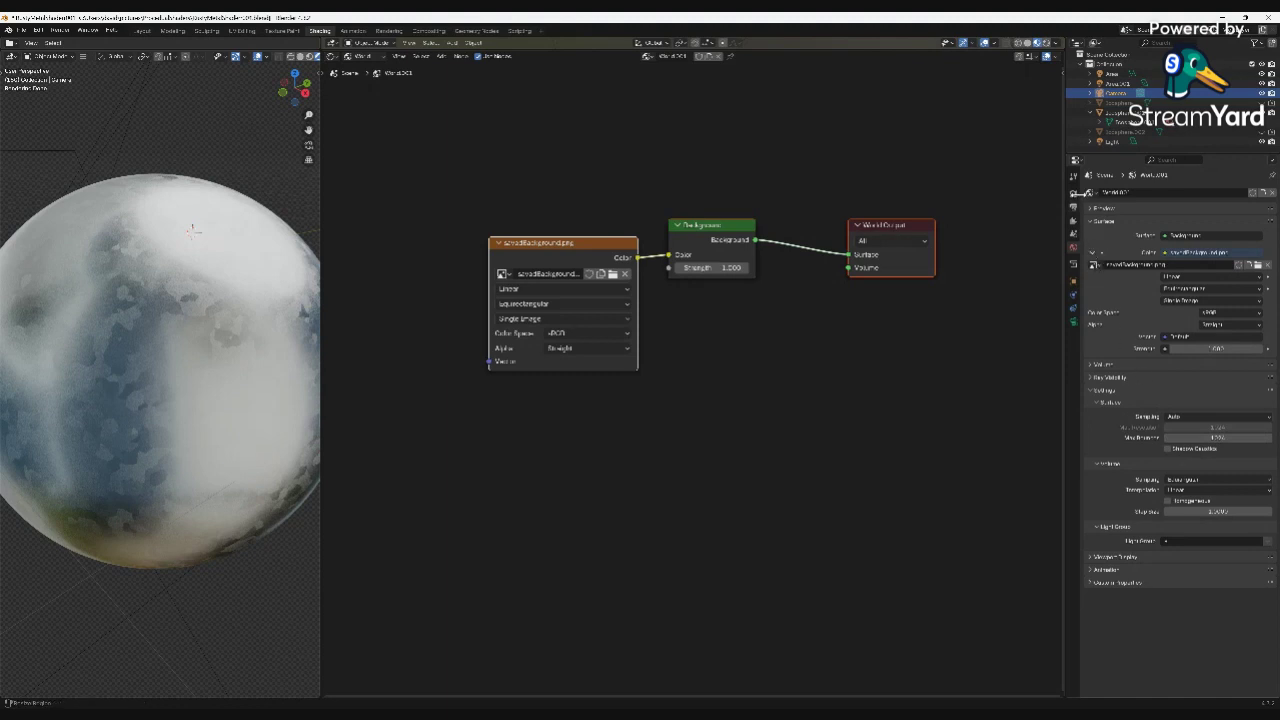
Look through the View Layer, Output, Render, Scene, World and Tool properties, ending on the Output settings.
{"action": "left_click", "coordinate": [1074, 221]}
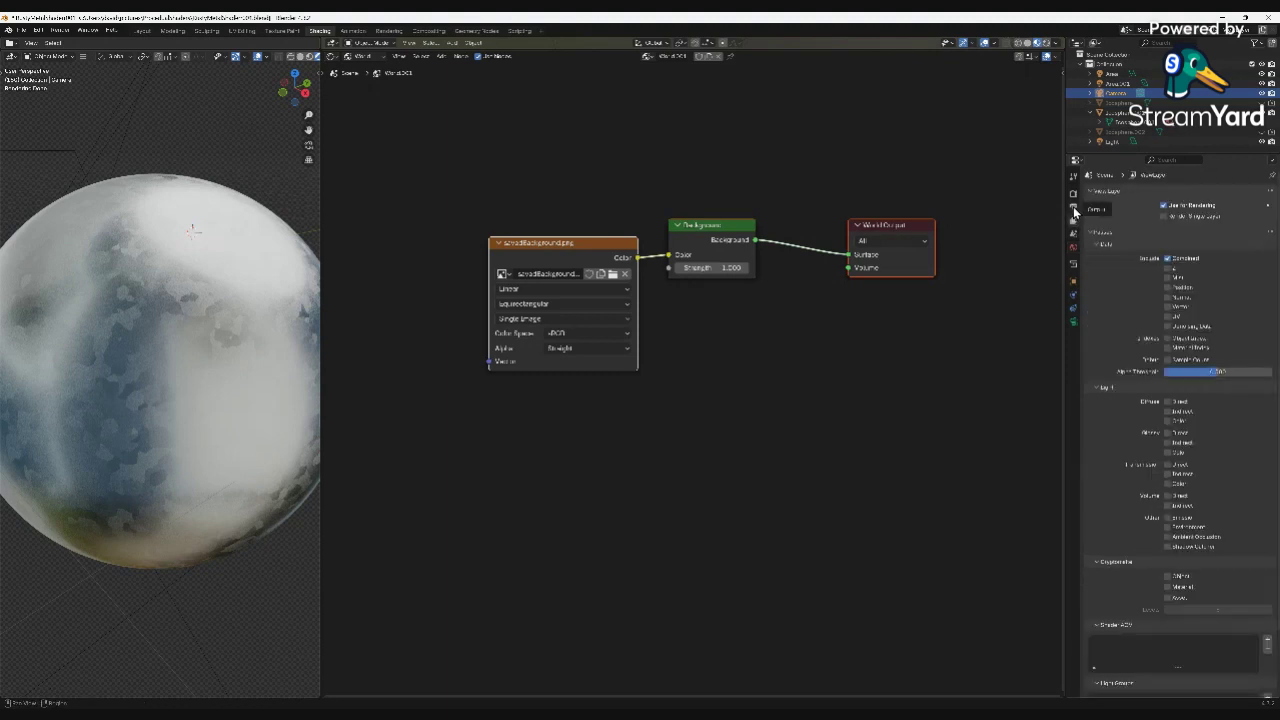
{"action": "left_click", "coordinate": [1073, 207]}
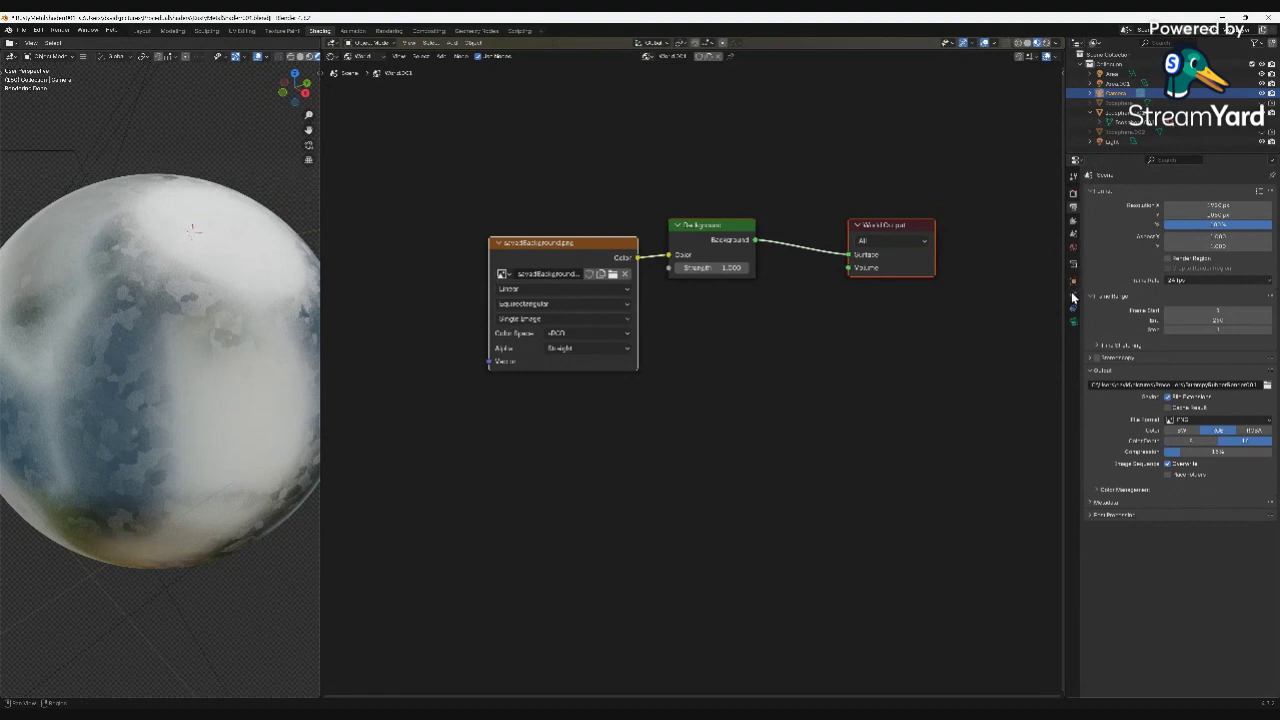
{"action": "left_click", "coordinate": [1073, 196]}
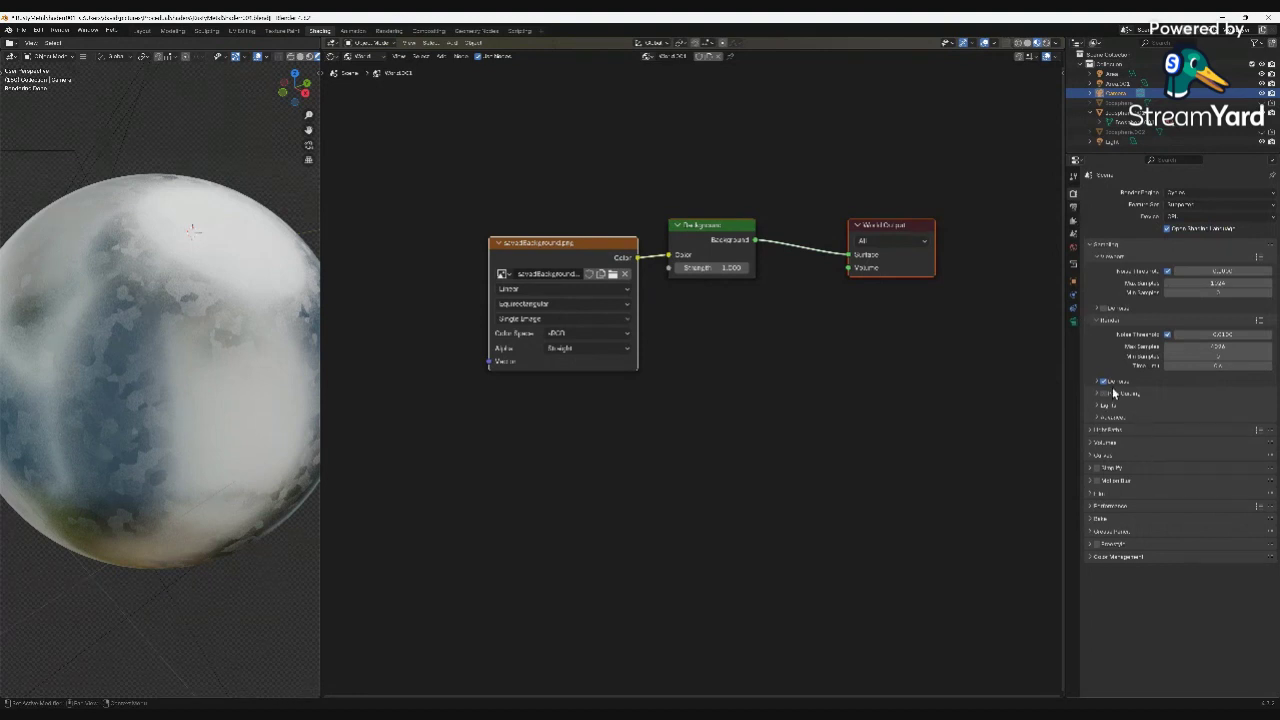
{"action": "left_click", "coordinate": [1073, 220]}
{"action": "left_click", "coordinate": [1073, 234]}
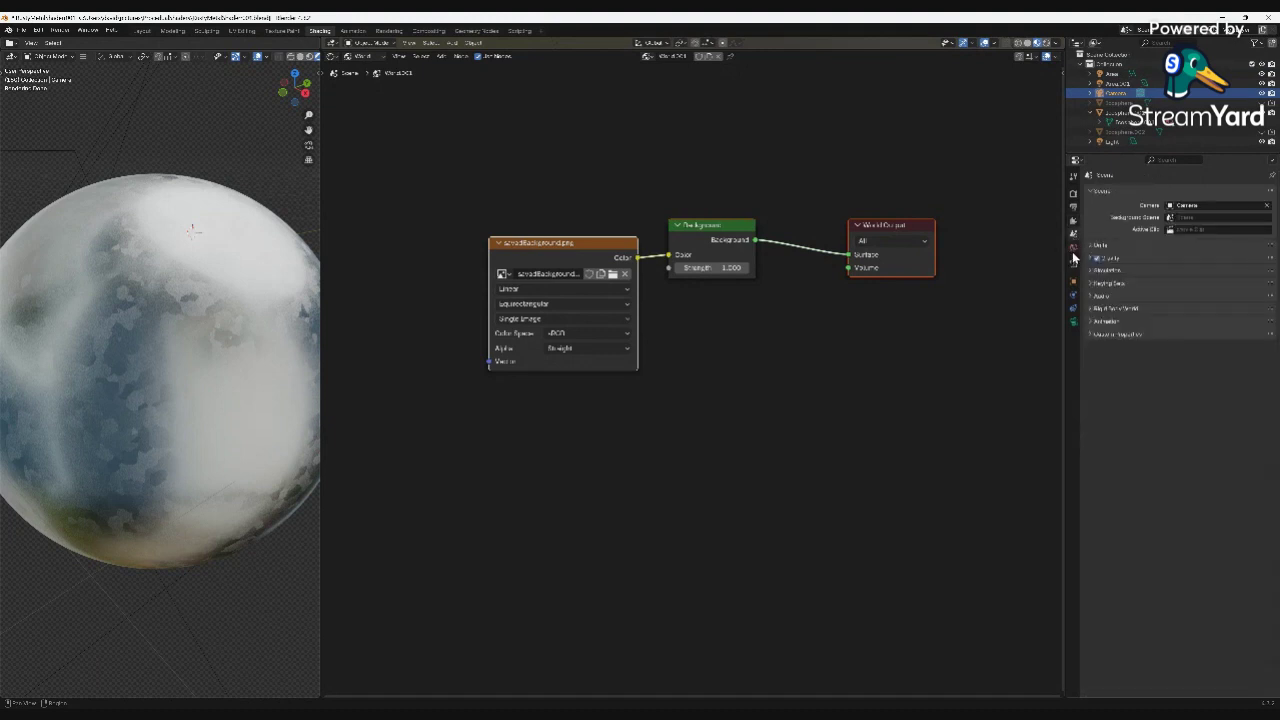
{"action": "left_click", "coordinate": [1074, 249]}
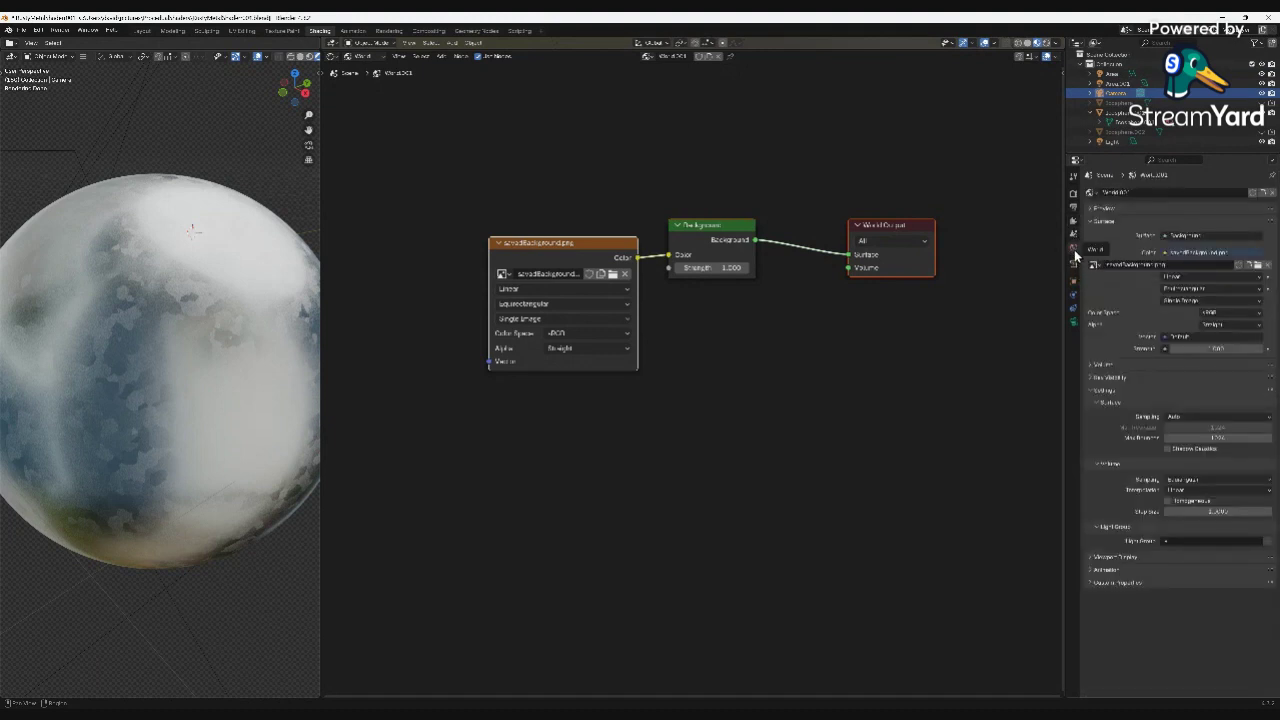
{"action": "left_click", "coordinate": [1075, 178]}
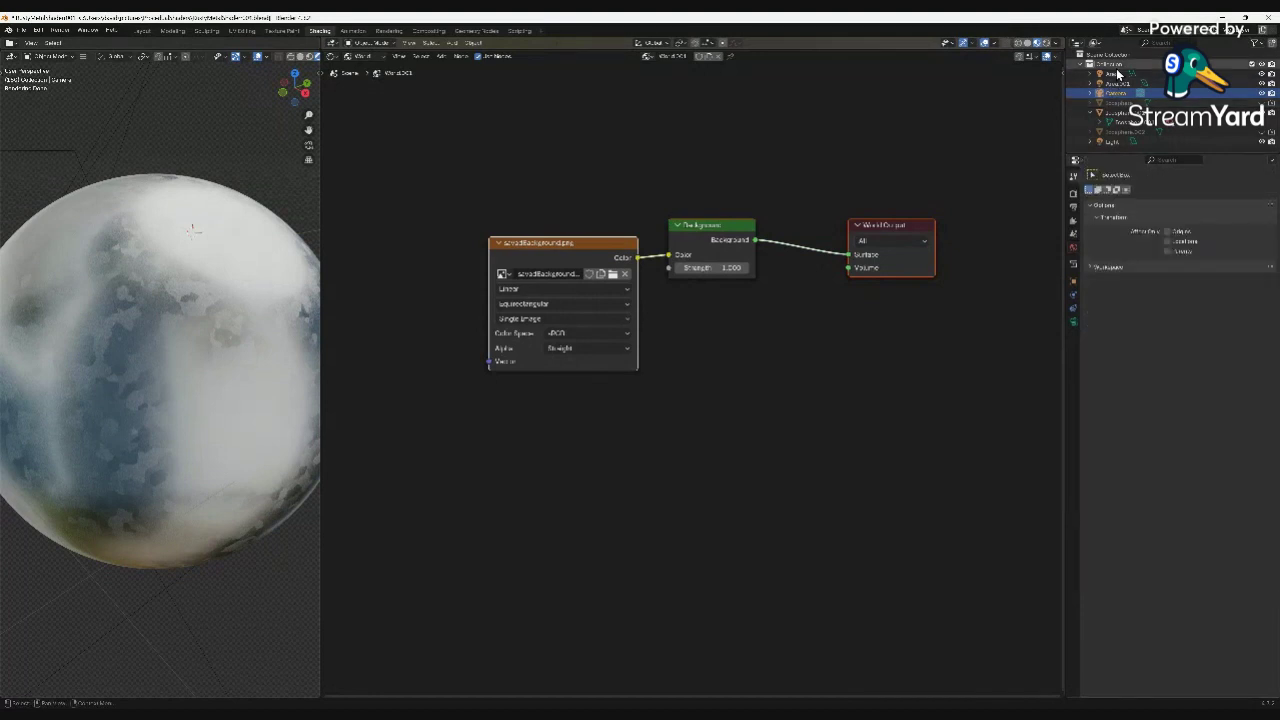
{"action": "left_click", "coordinate": [1074, 194]}
{"action": "left_click", "coordinate": [1075, 208]}
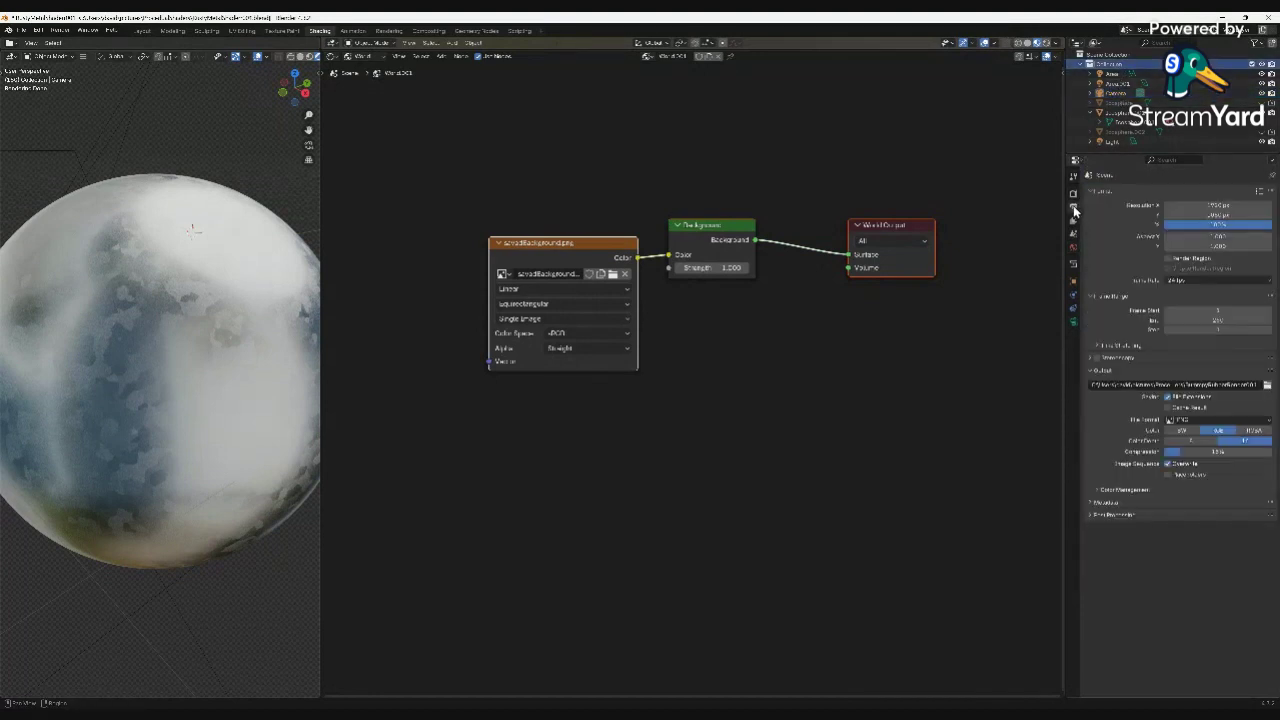
Review the View Layer, Render and Output properties and return to the Render settings.
{"action": "left_click", "coordinate": [1073, 224]}
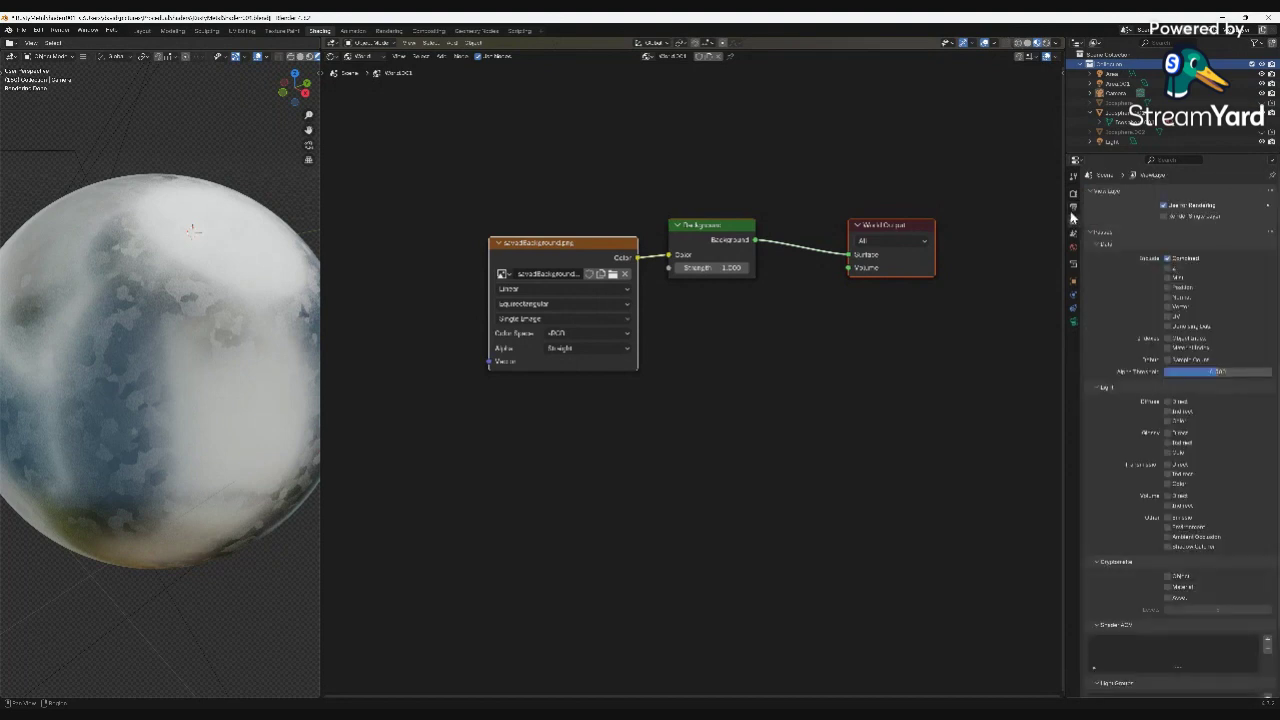
{"action": "left_click", "coordinate": [1073, 196]}
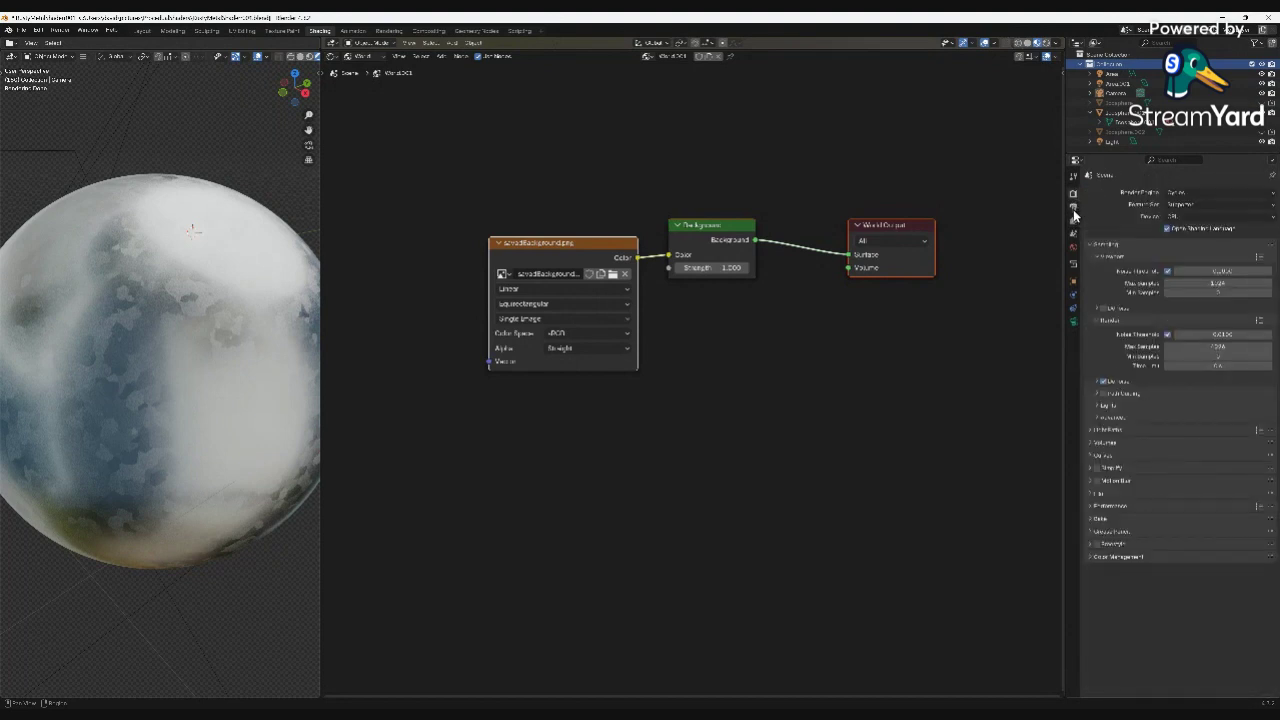
{"action": "left_click", "coordinate": [1074, 208]}
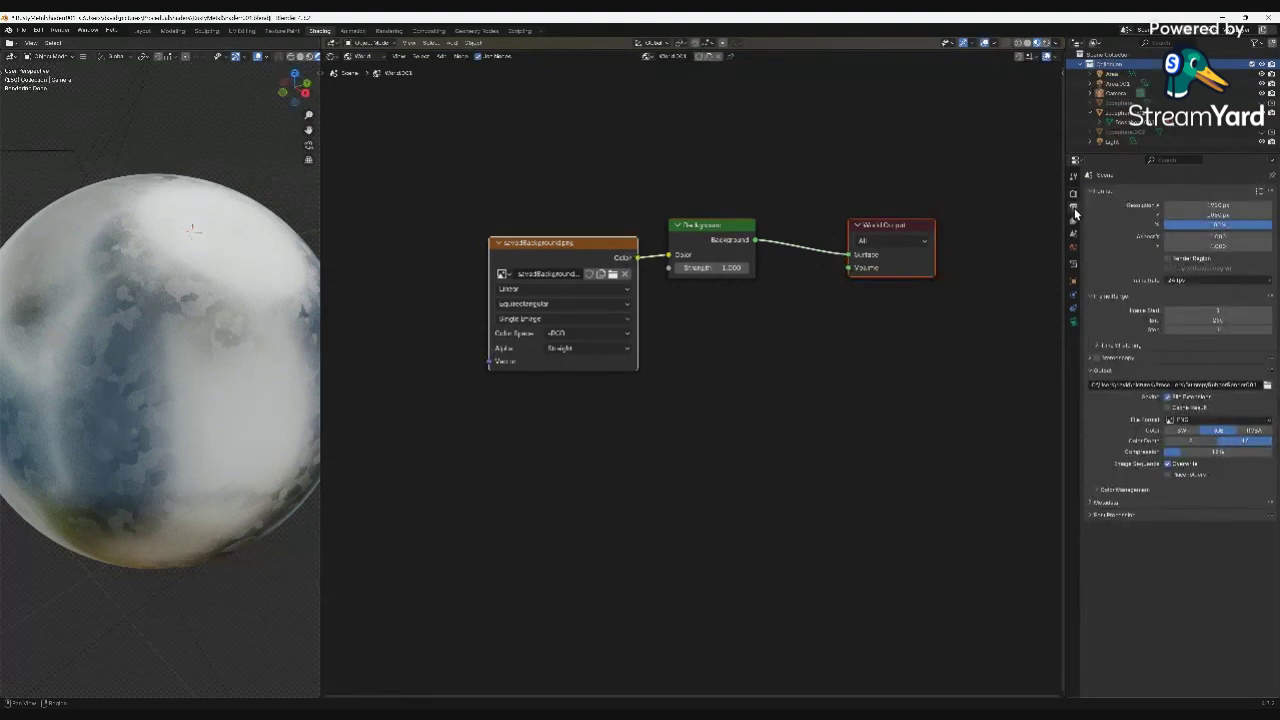
{"action": "left_click", "coordinate": [1074, 196]}
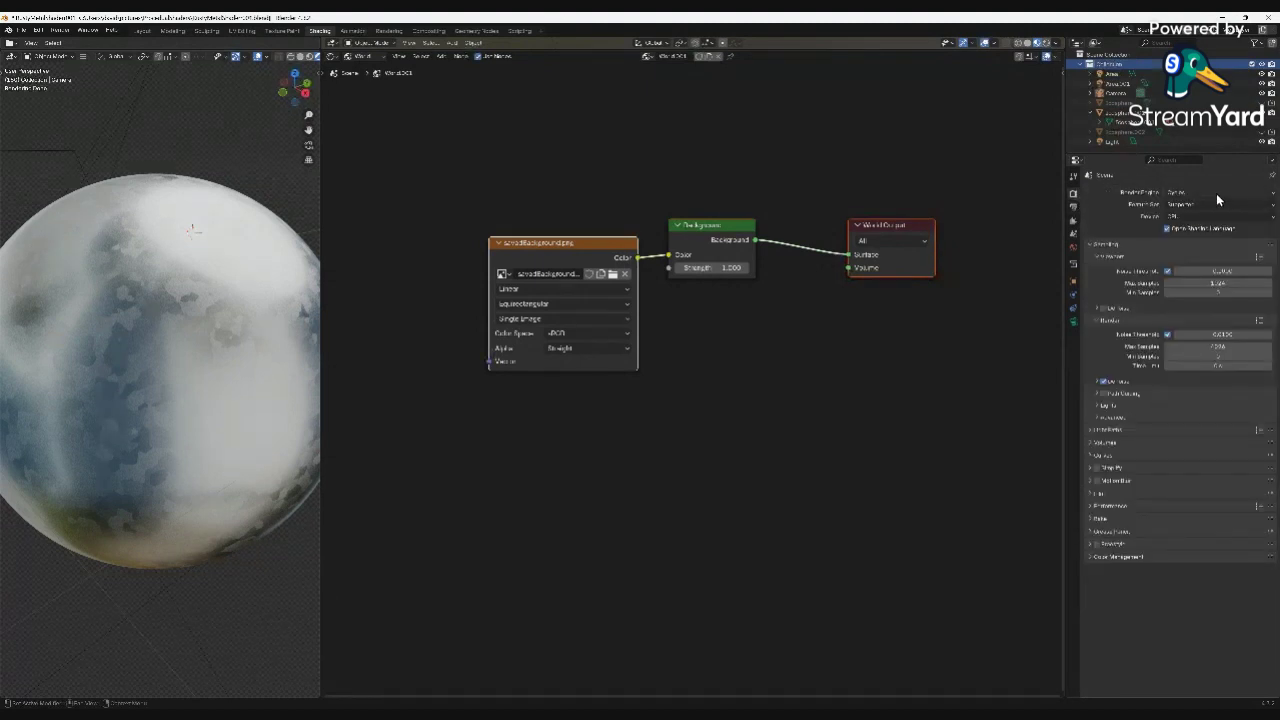
Switch the render engine to EEVEE and back to Cycles.
{"action": "left_click", "coordinate": [1268, 193]}
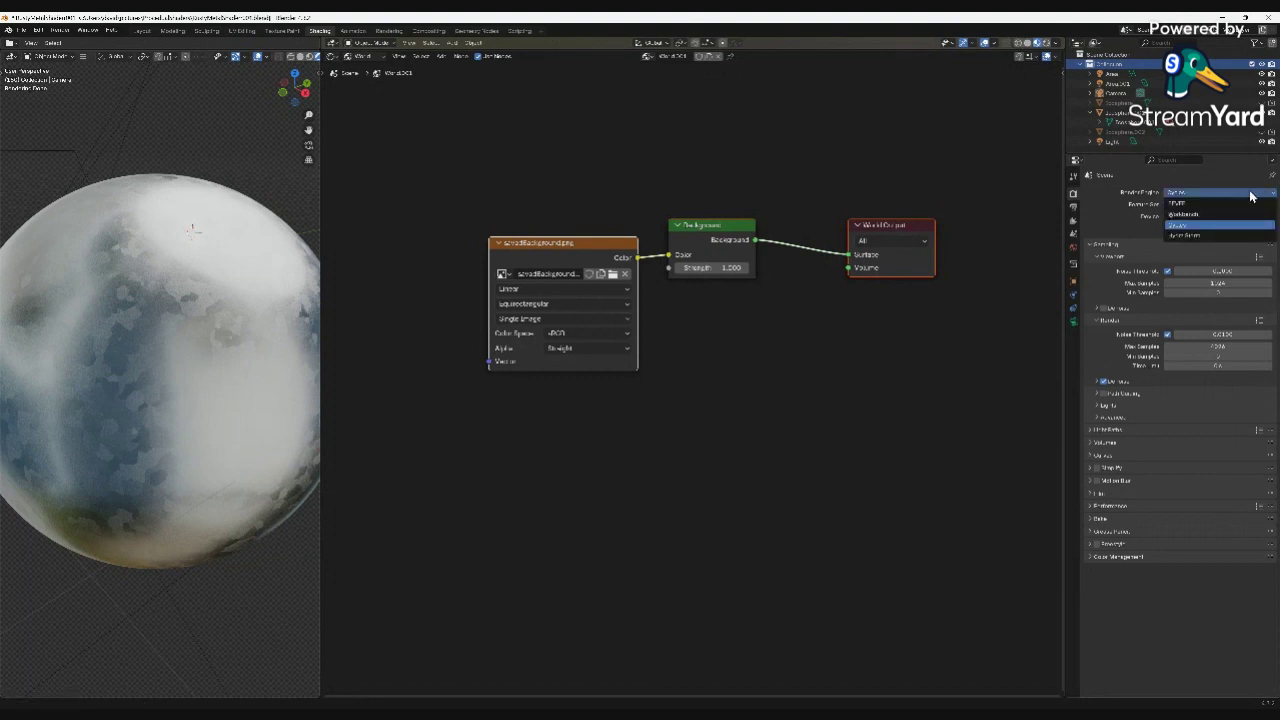
{"action": "left_click", "coordinate": [1177, 201]}
{"action": "left_click", "coordinate": [1188, 194]}
{"action": "left_click", "coordinate": [1176, 205]}
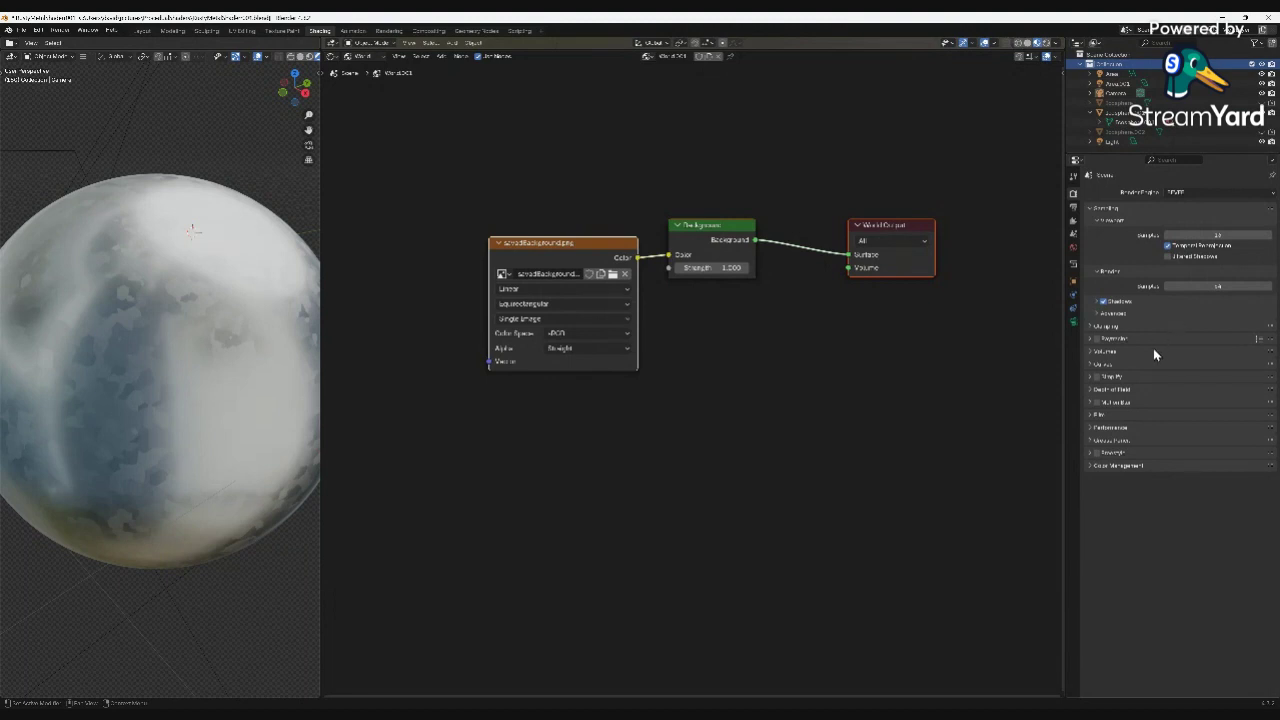
{"action": "left_click", "coordinate": [1207, 193]}
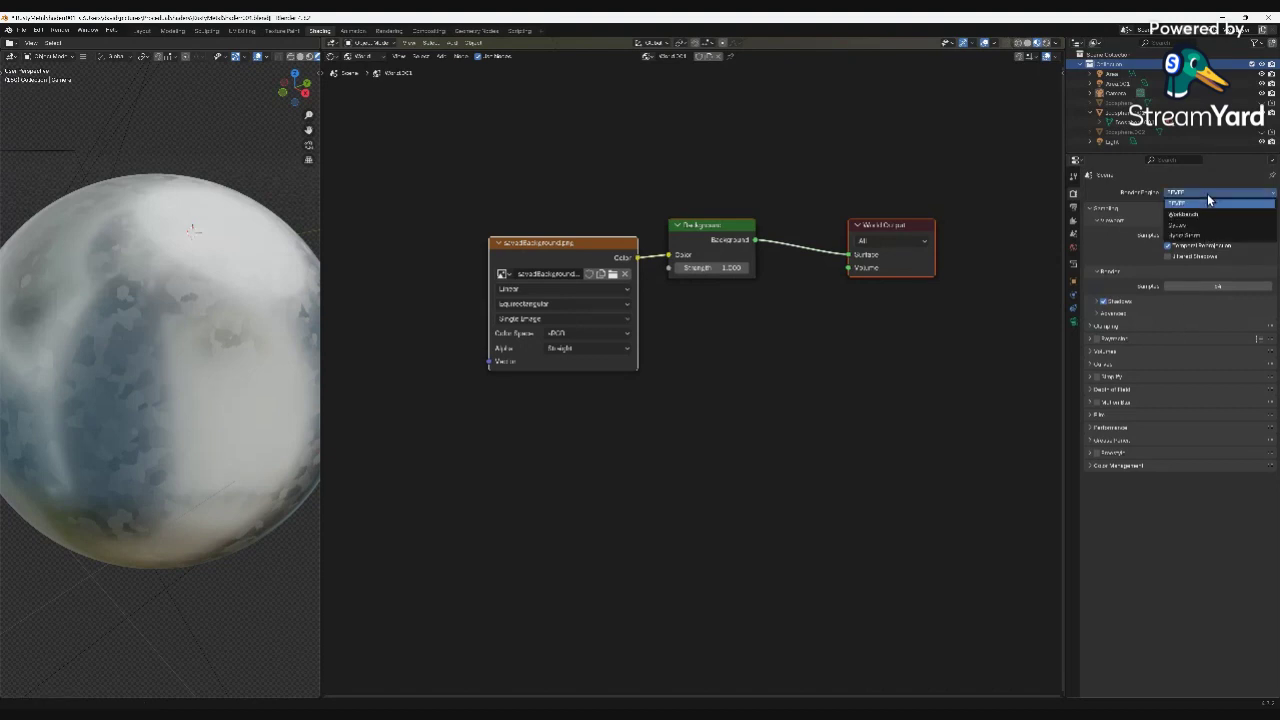
{"action": "left_click", "coordinate": [1184, 224]}
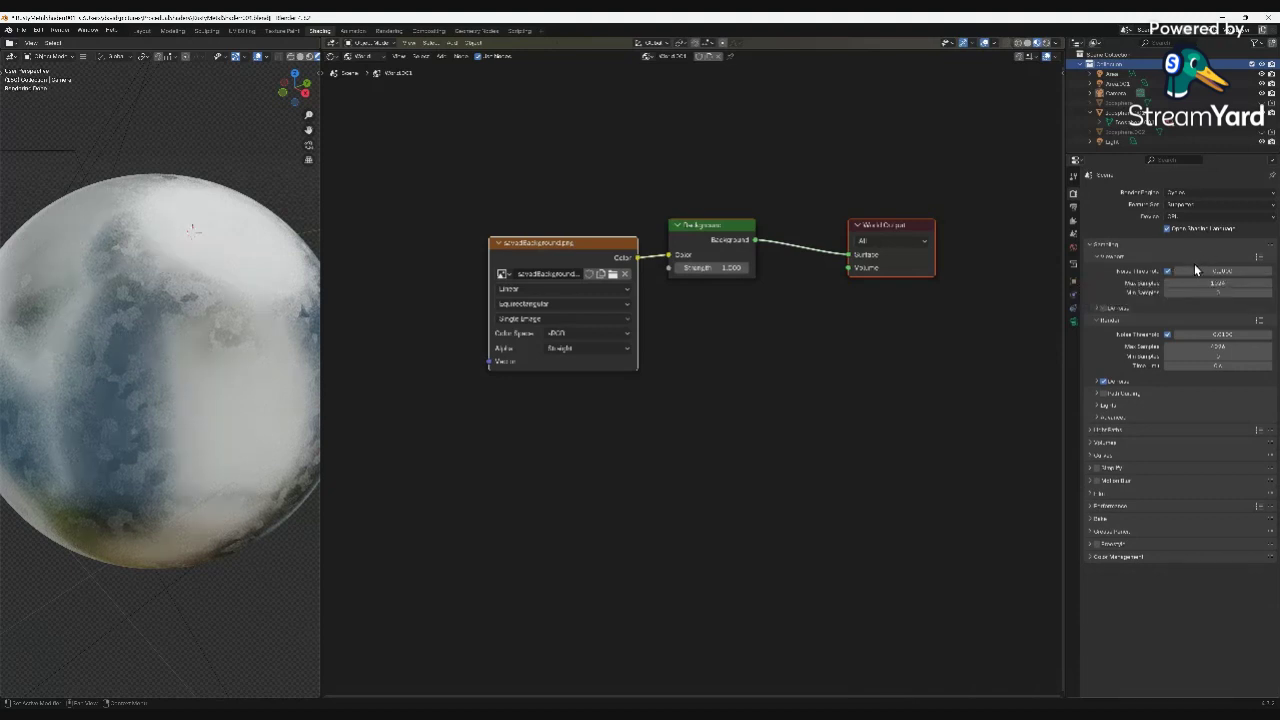
Set the Cycles render device to GPU Compute.
{"action": "left_click", "coordinate": [1215, 217]}
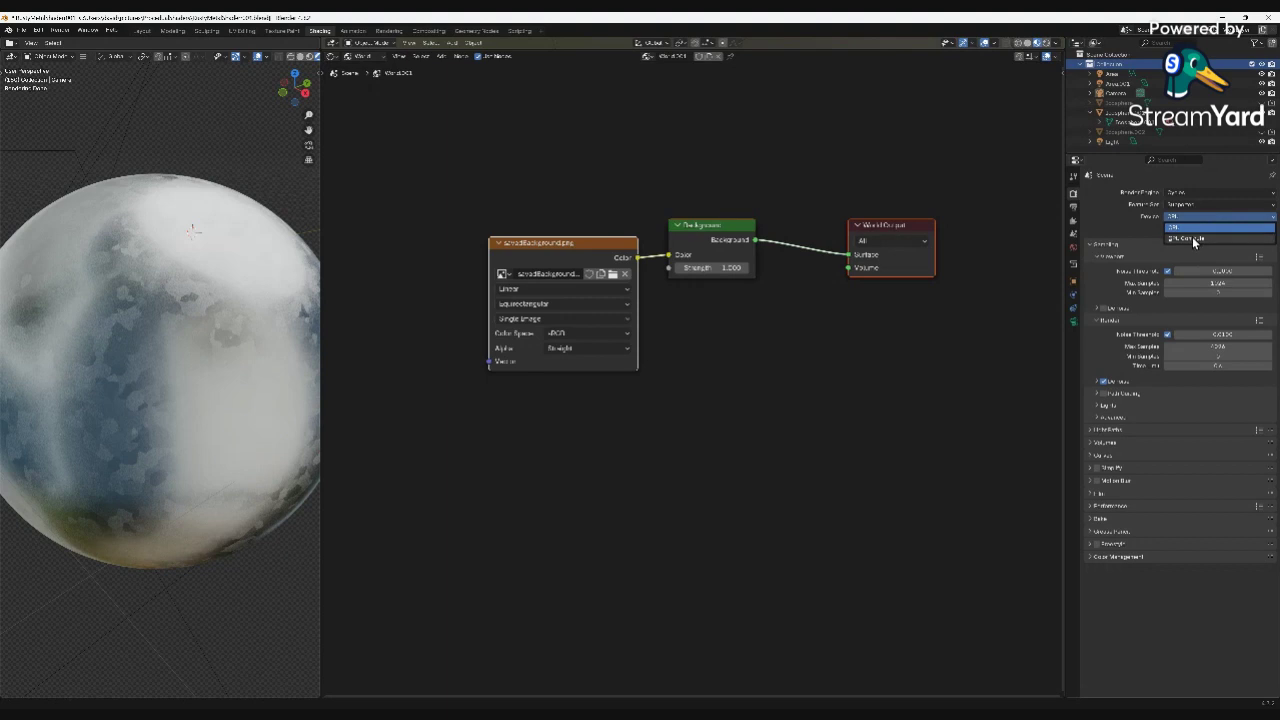
{"action": "left_click", "coordinate": [1192, 238]}
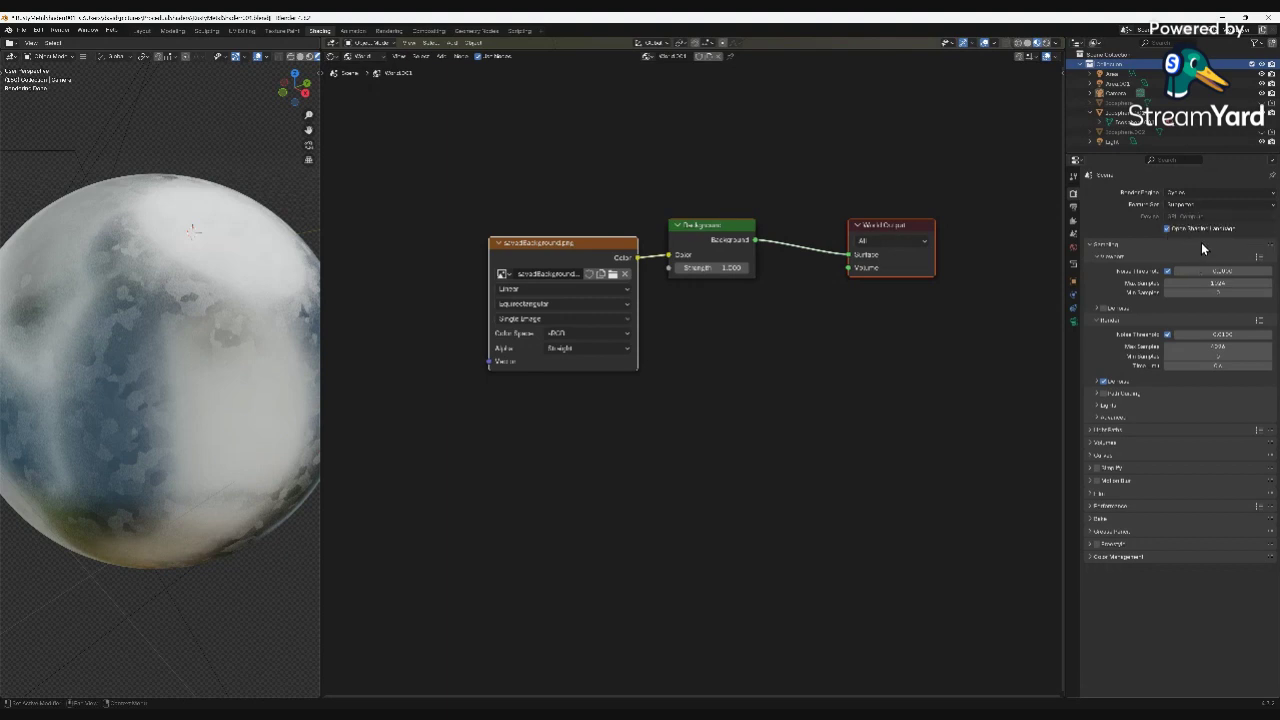
{"action": "left_click", "coordinate": [1203, 216]}
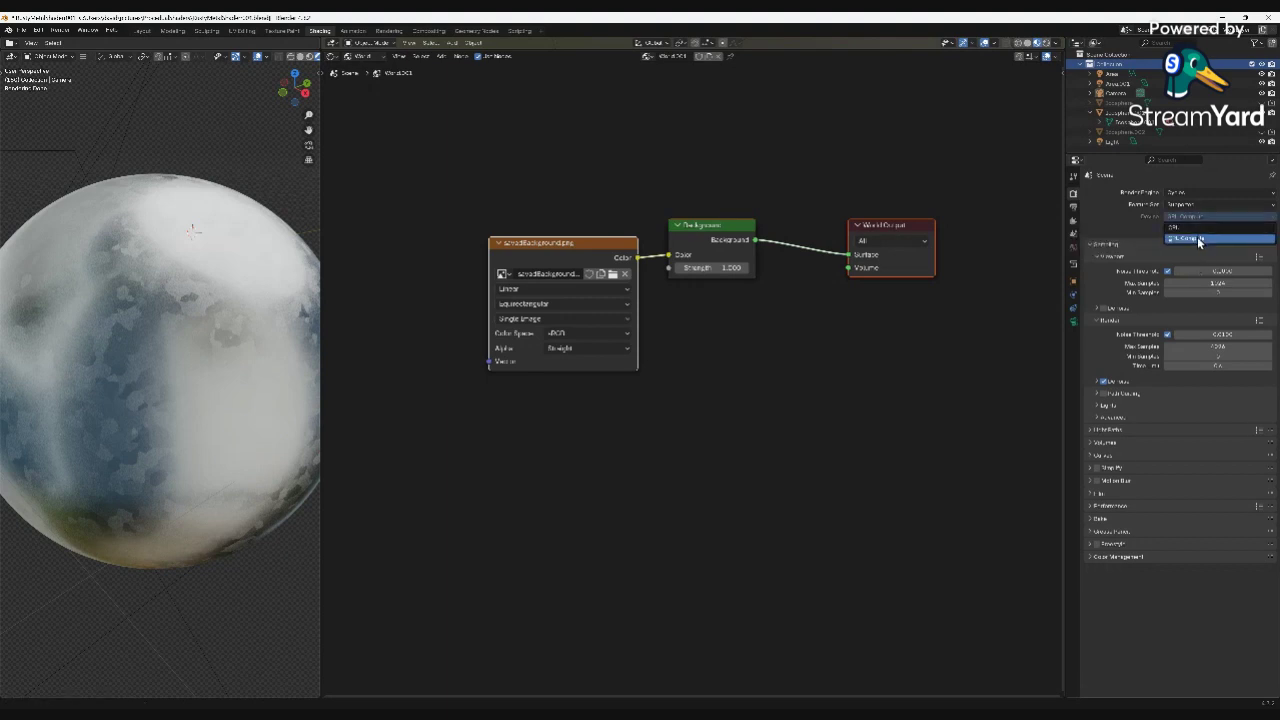
{"action": "left_click", "coordinate": [1199, 240]}
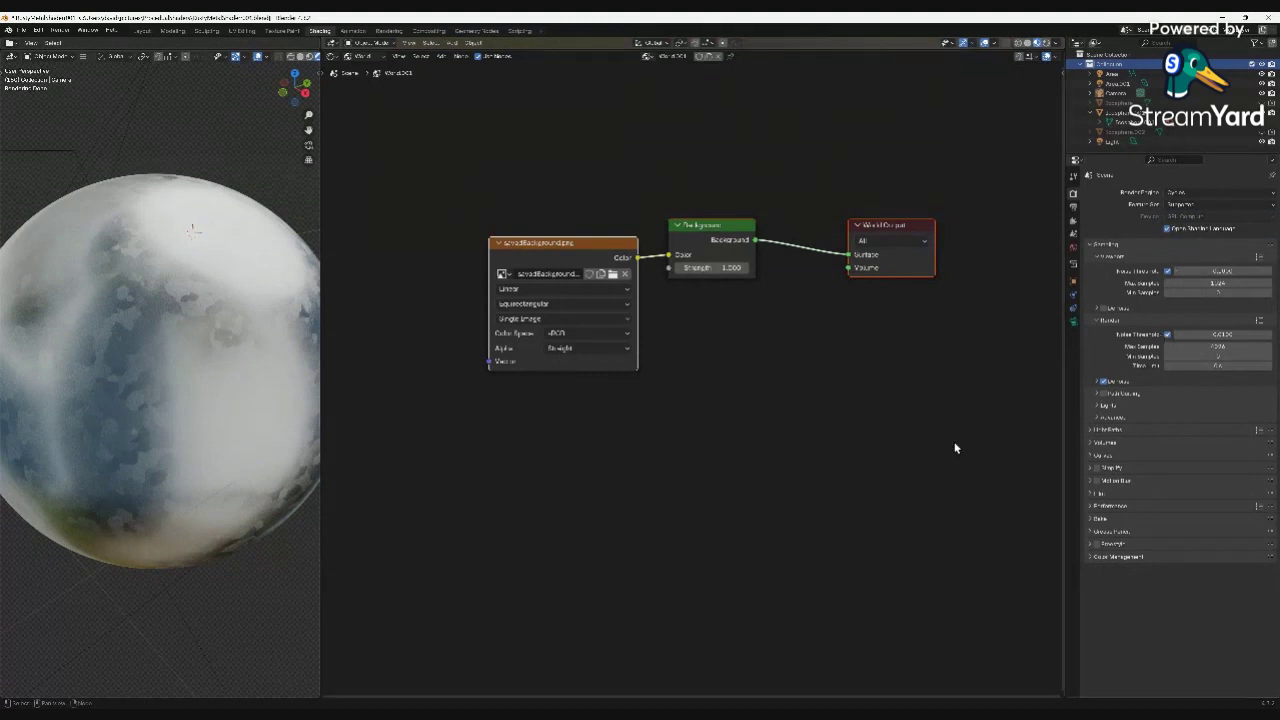
Switch the Cycles render device to CPU and back to GPU Compute.
{"action": "scroll", "coordinate": [957, 471], "scroll_direction": "down", "scroll_amount": 2}
{"action": "scroll", "coordinate": [959, 472], "scroll_direction": "up", "scroll_amount": 2}
{"action": "left_click", "coordinate": [1192, 217]}
{"action": "left_click", "coordinate": [1188, 227]}
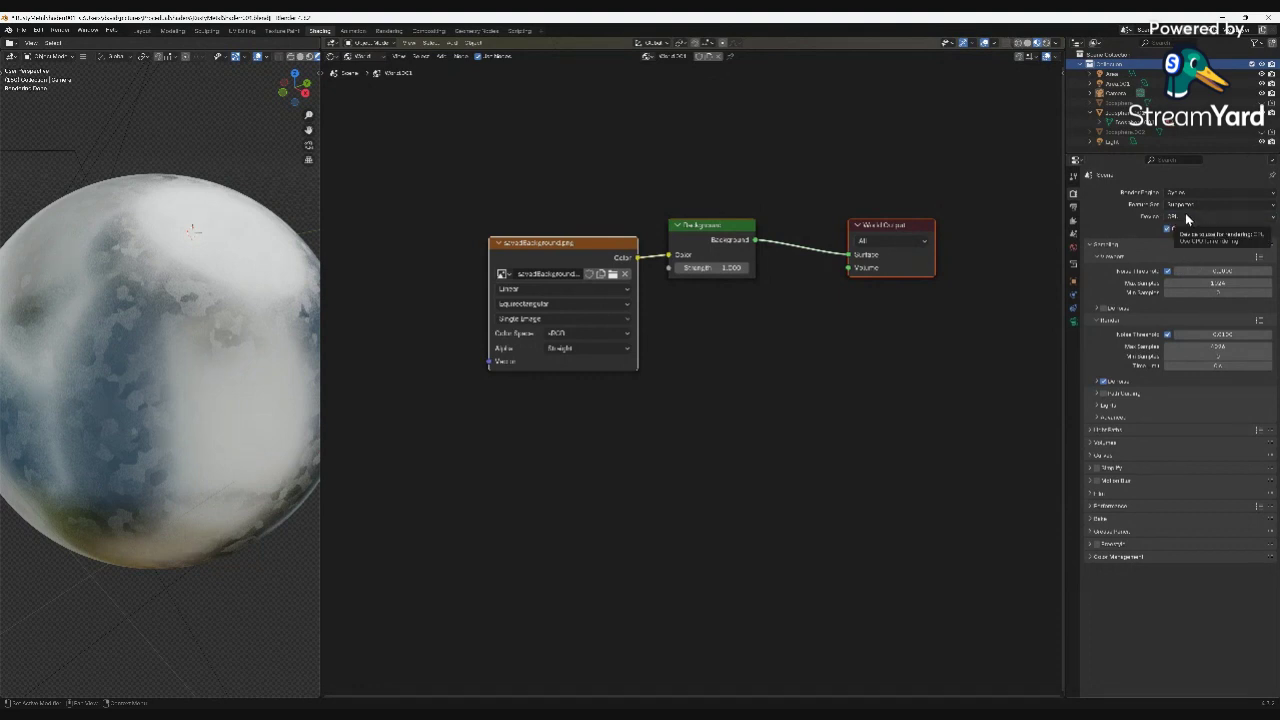
{"action": "left_click", "coordinate": [1188, 217]}
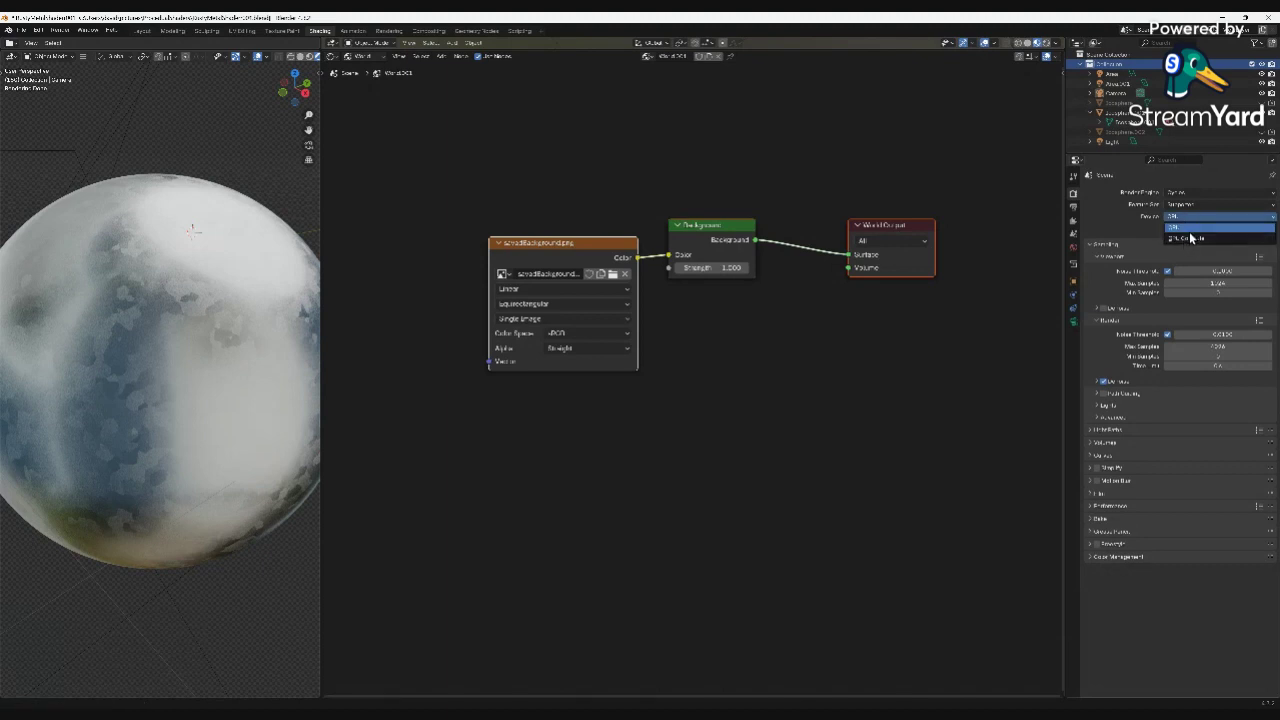
{"action": "left_click", "coordinate": [1191, 240]}
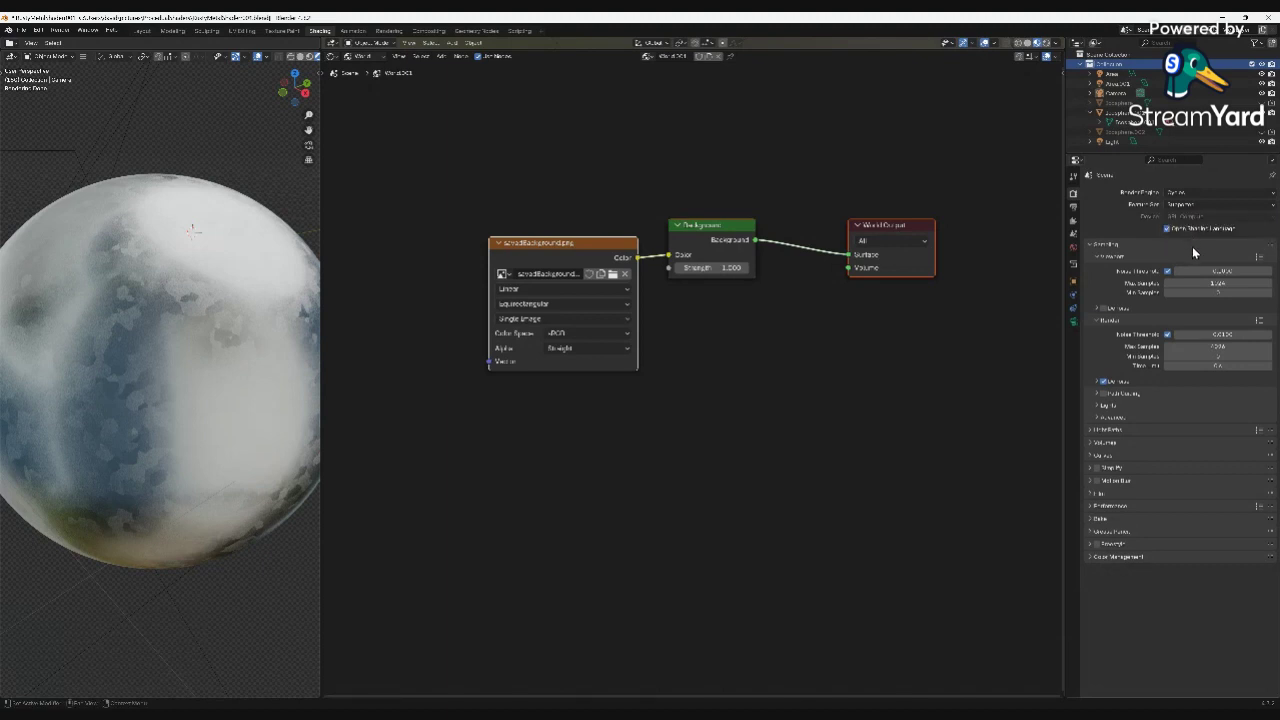
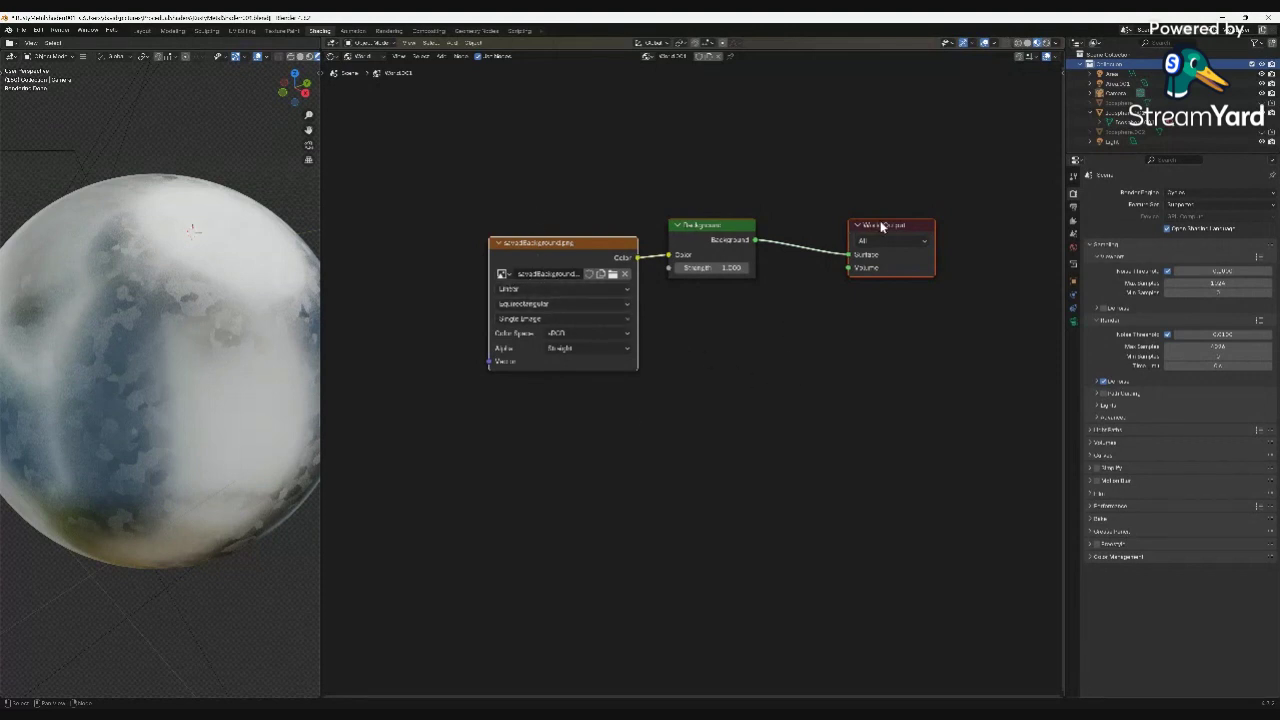
Look through the Scene, View Layer and Tool properties, ending on the Render settings.
{"action": "left_click", "coordinate": [1074, 234]}
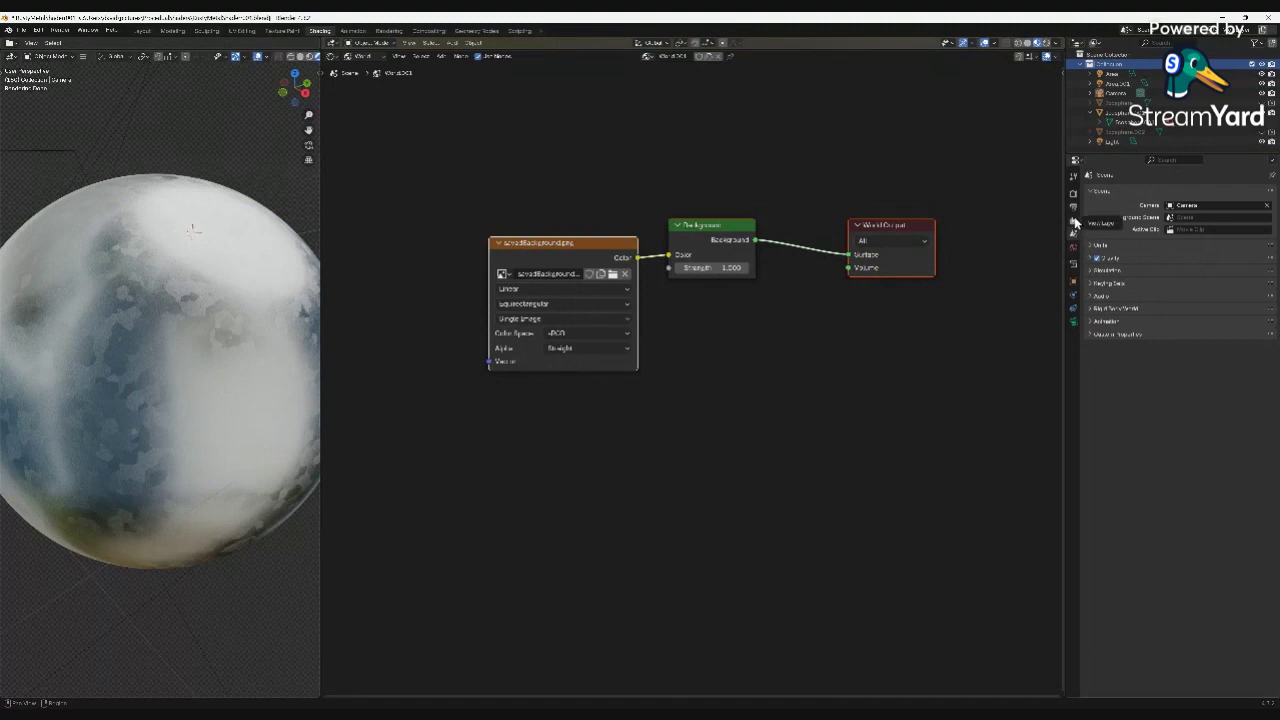
{"action": "left_click", "coordinate": [1075, 220]}
{"action": "scroll", "coordinate": [1228, 535], "scroll_direction": "down", "scroll_amount": 3}
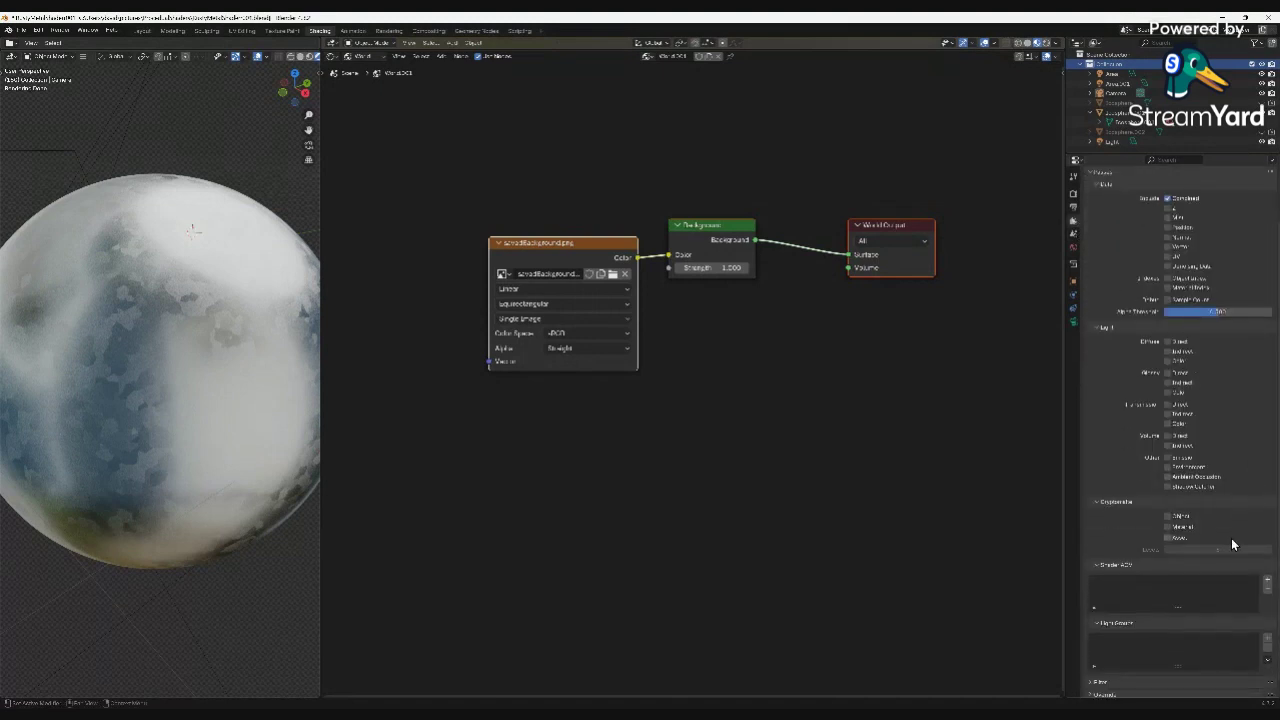
{"action": "scroll", "coordinate": [1216, 523], "scroll_direction": "up", "scroll_amount": 3}
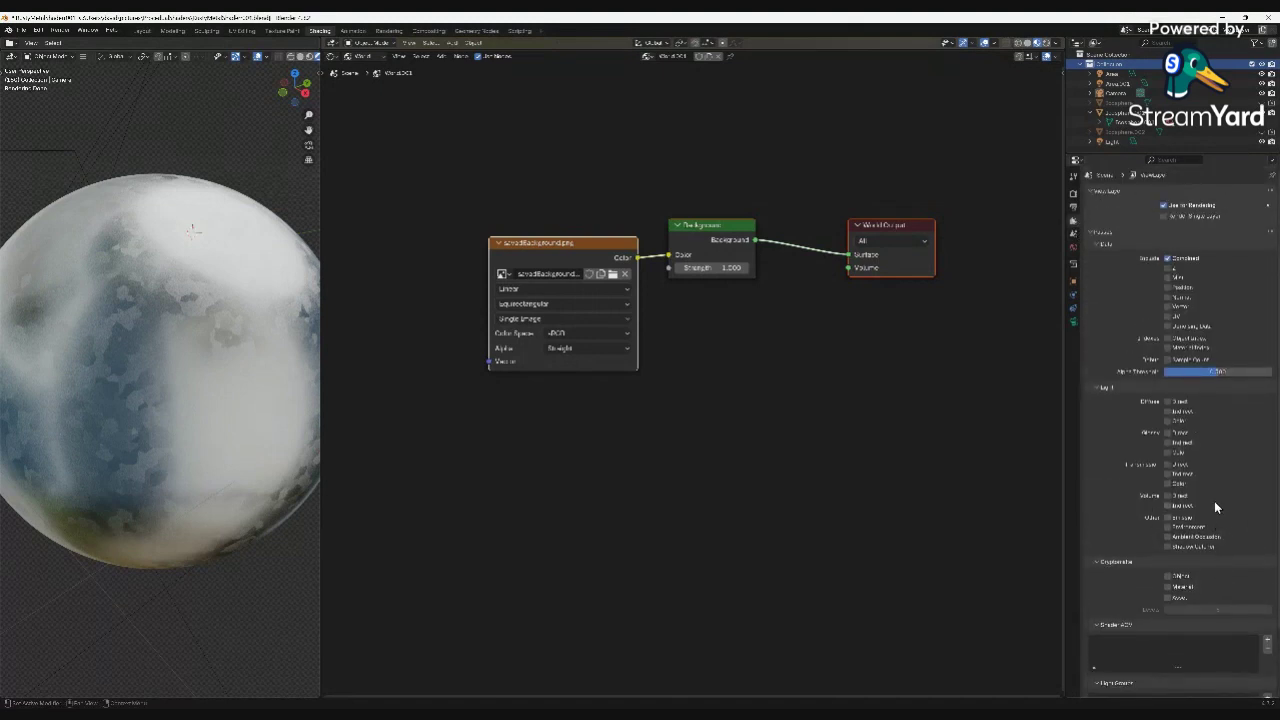
{"action": "left_click", "coordinate": [1075, 177]}
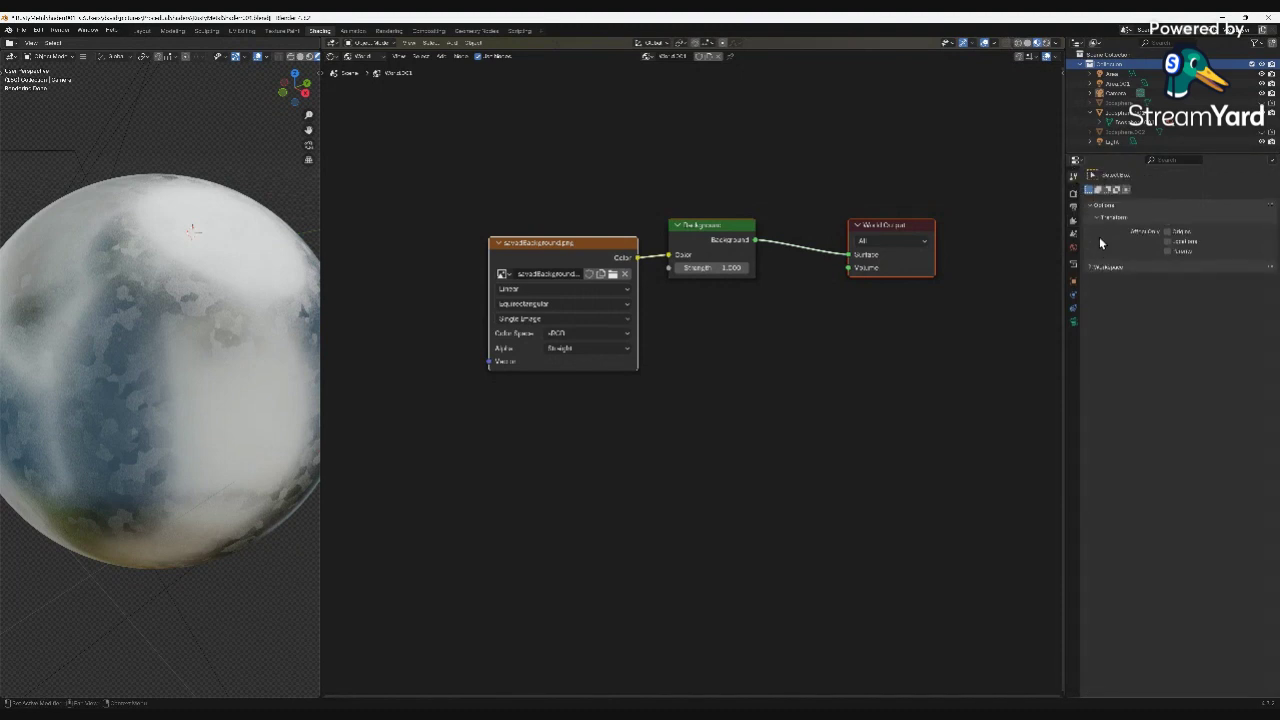
{"action": "left_click", "coordinate": [1073, 195]}
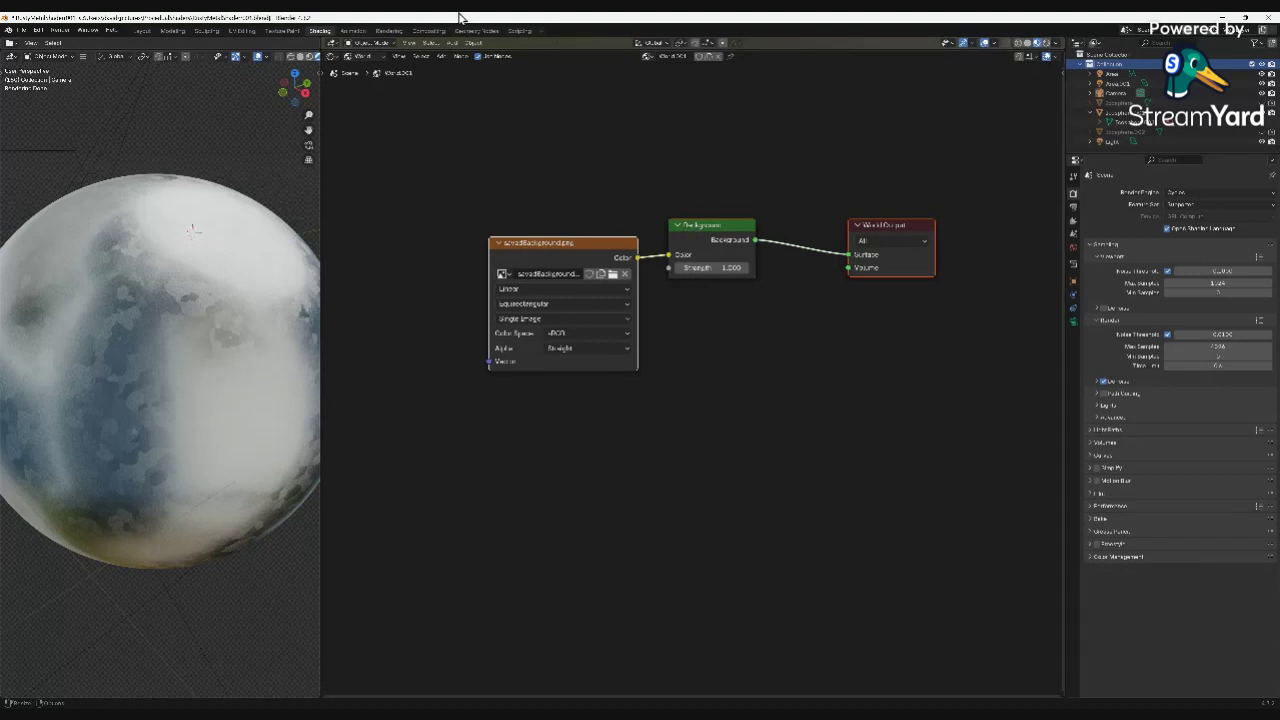
Switch the shader editor from World to Object shading and select the visible icosphere to show its material nodes.
{"action": "left_click", "coordinate": [362, 56]}
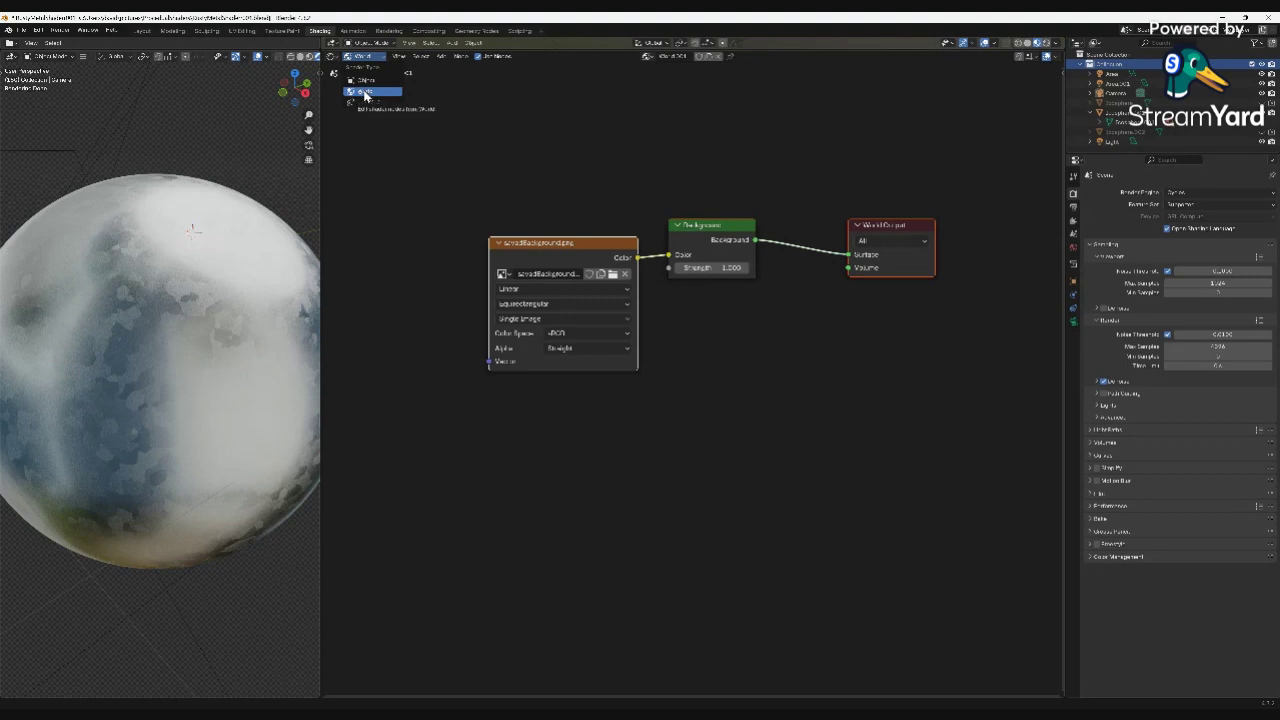
{"action": "left_click", "coordinate": [367, 82]}
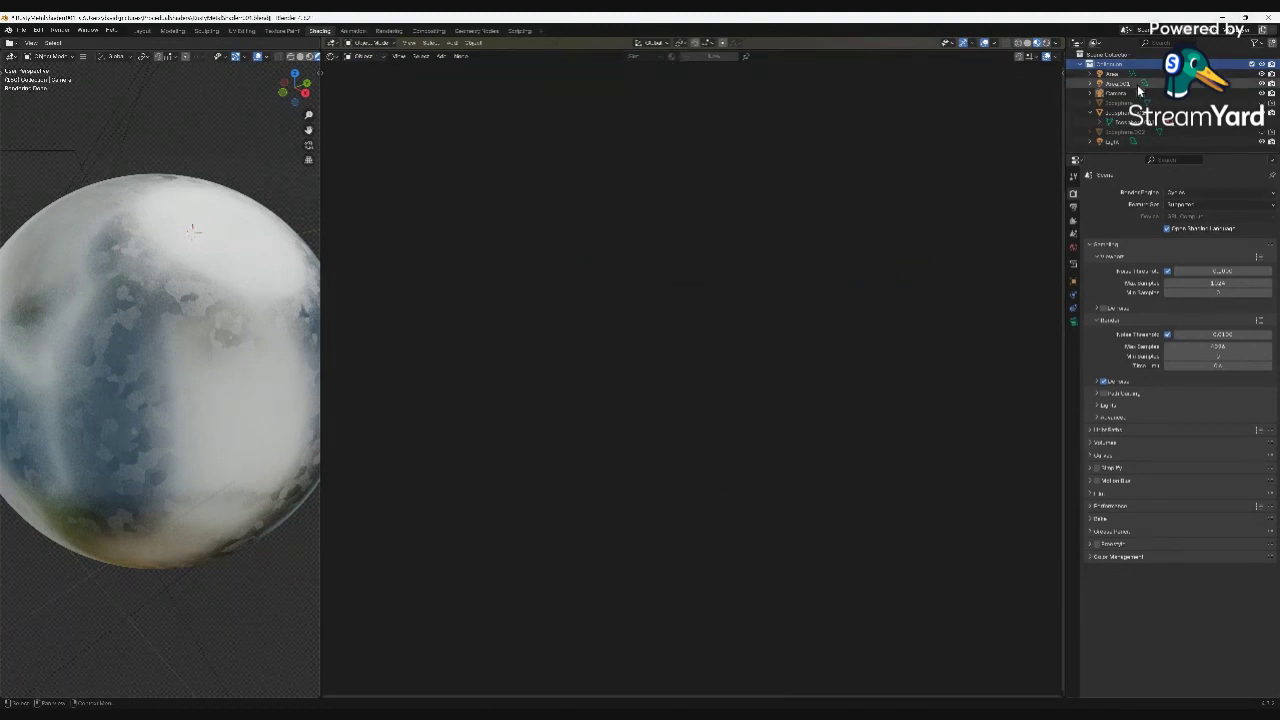
{"action": "left_click", "coordinate": [1127, 123]}
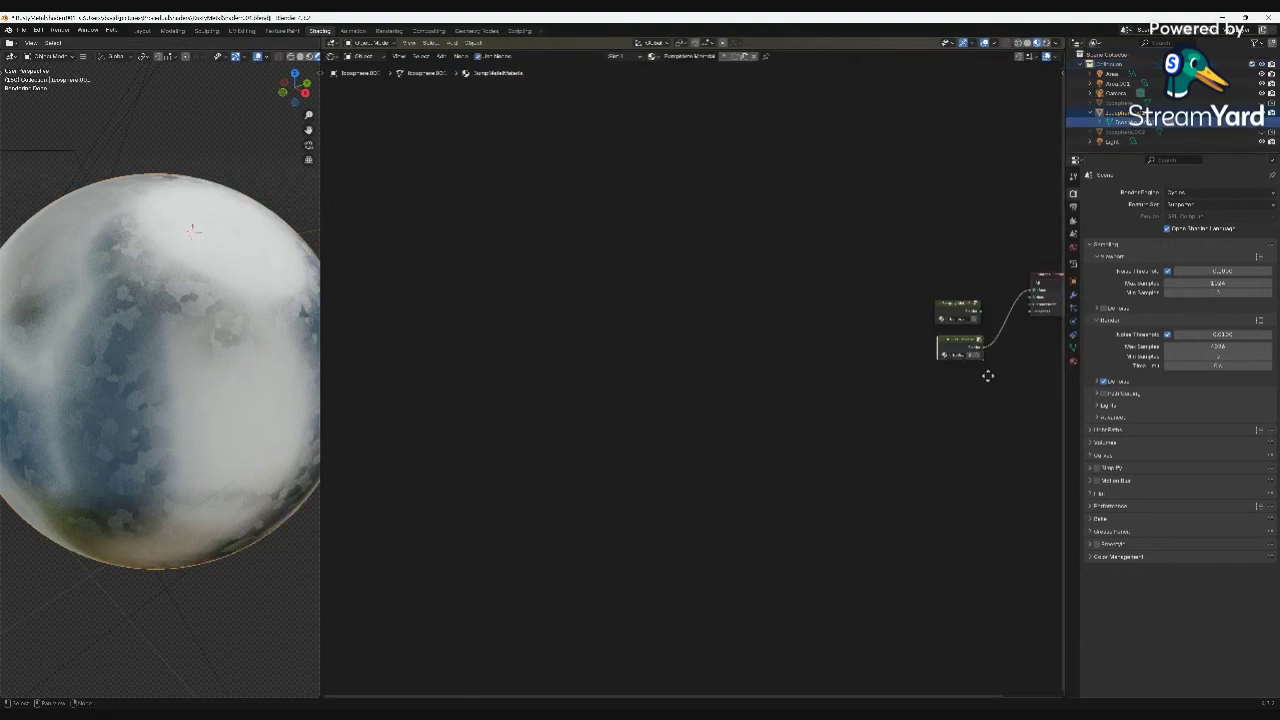
{"action": "middle_click_drag", "start_coordinate": [986, 375], "coordinate": [780, 349]}
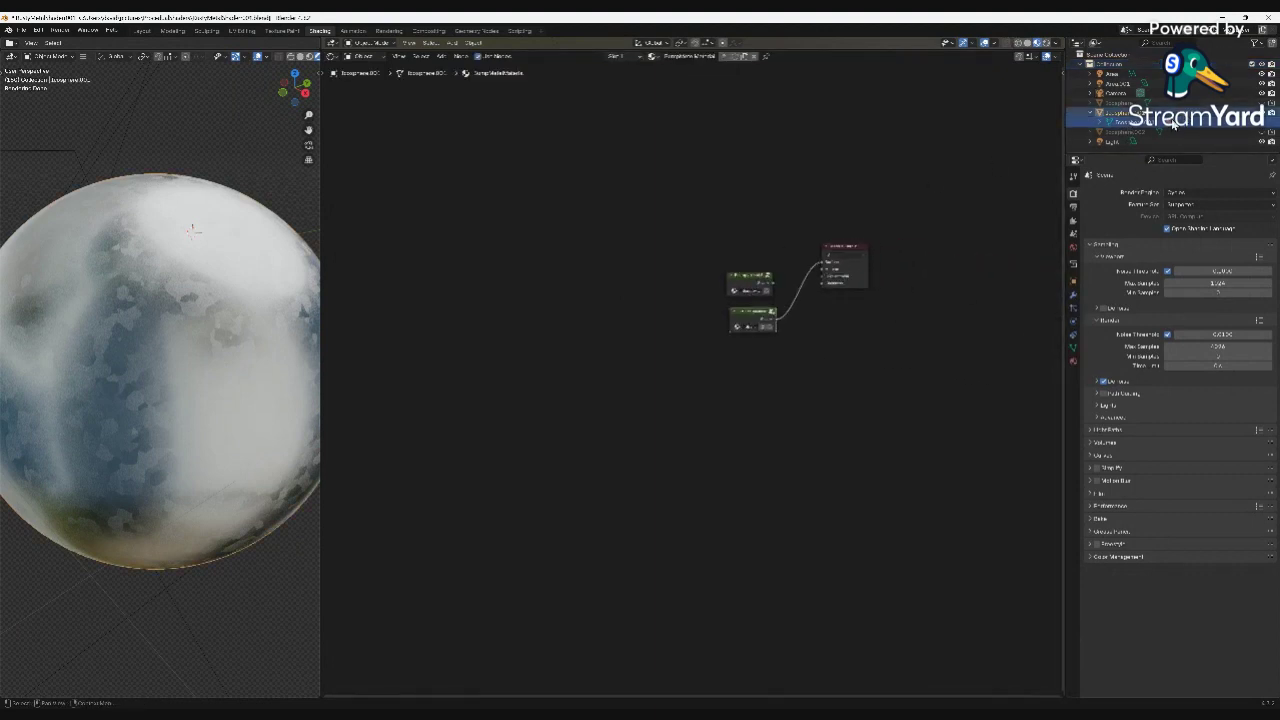
{"action": "scroll", "coordinate": [800, 300], "scroll_direction": "up", "scroll_amount": 3}
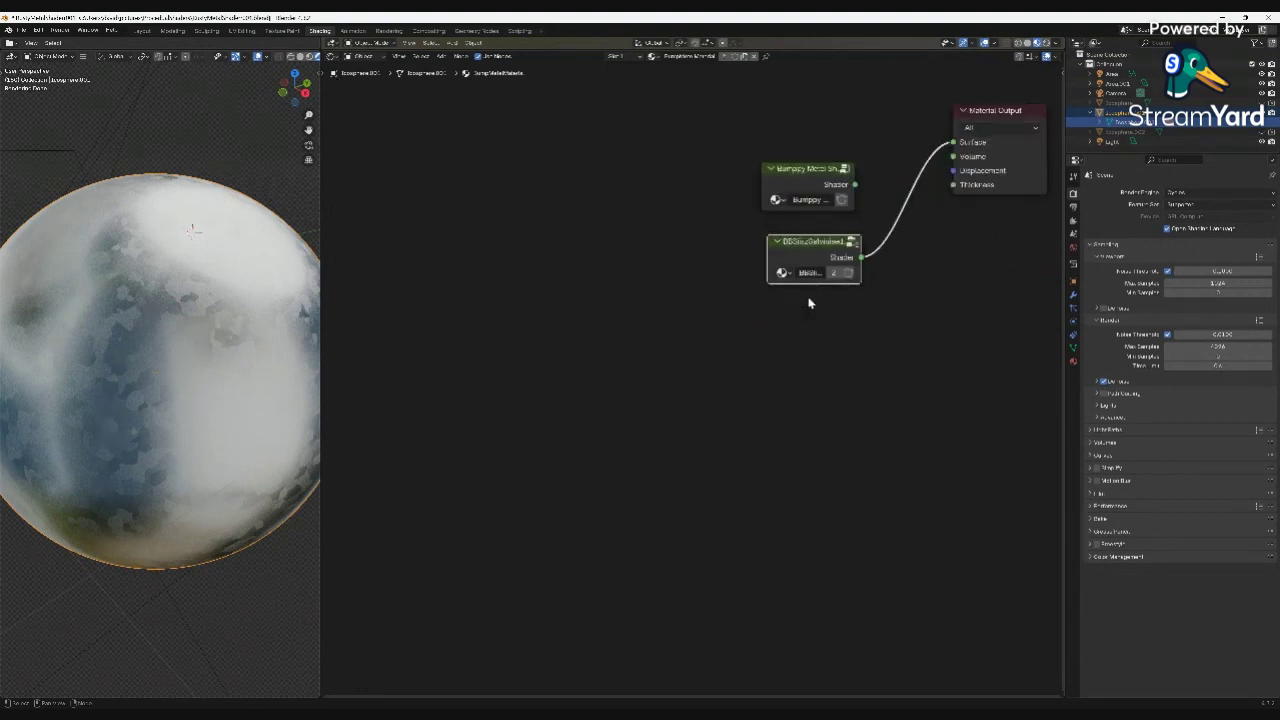
{"action": "middle_click_drag", "start_coordinate": [948, 266], "coordinate": [824, 335]}
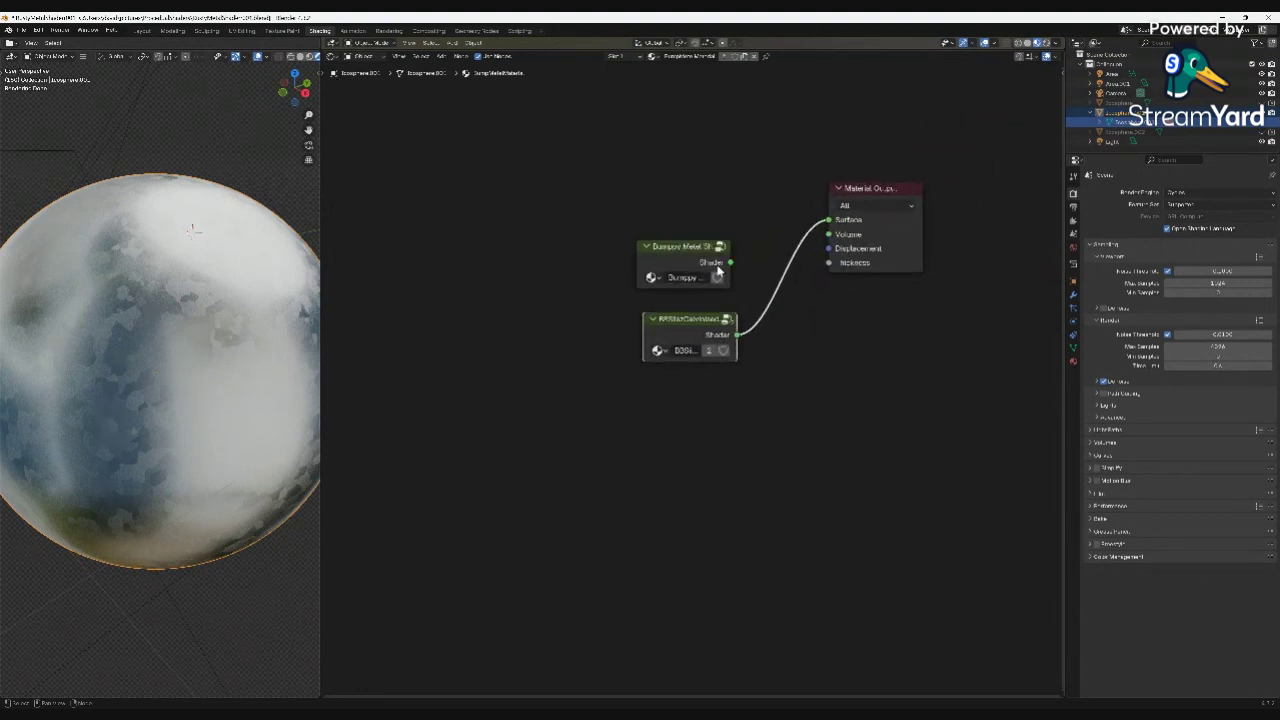
Disconnect the lower shader group from the Material Output and link the Bumppy Metal Shader group to its Surface input.
{"action": "left_click_drag", "start_coordinate": [689, 247], "coordinate": [668, 206]}
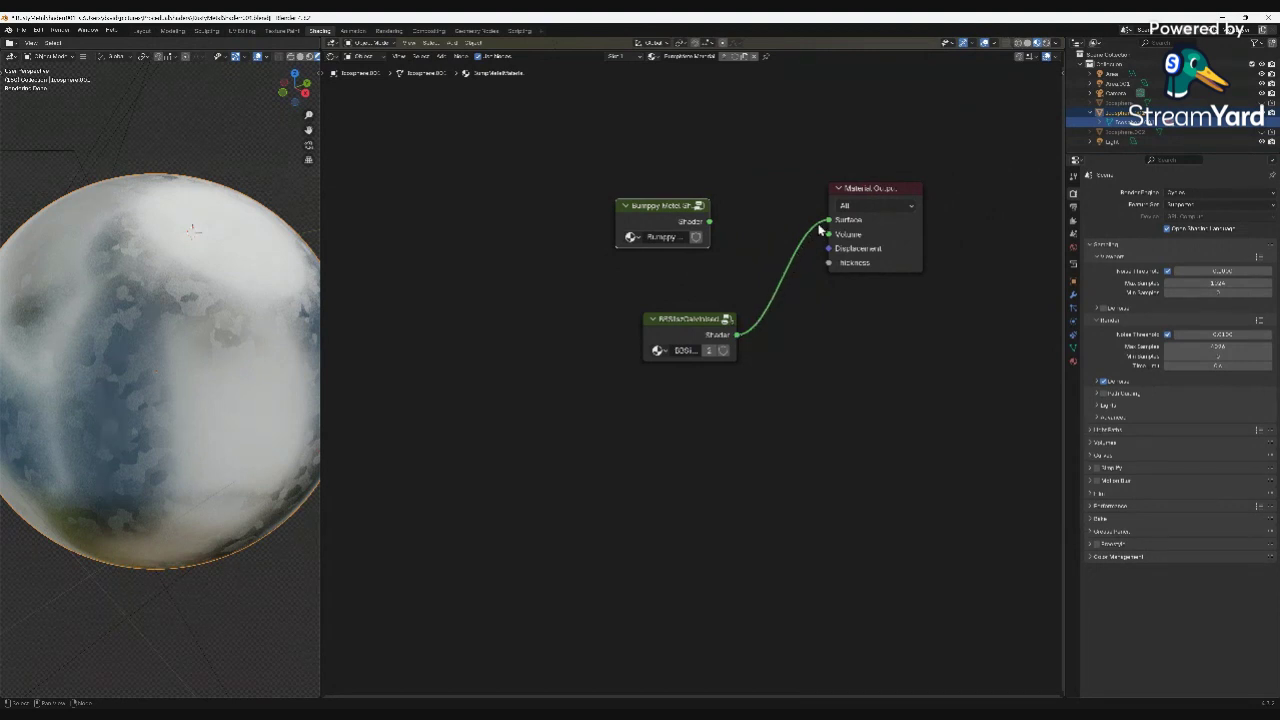
{"action": "left_click_drag", "start_coordinate": [828, 222], "coordinate": [793, 278]}
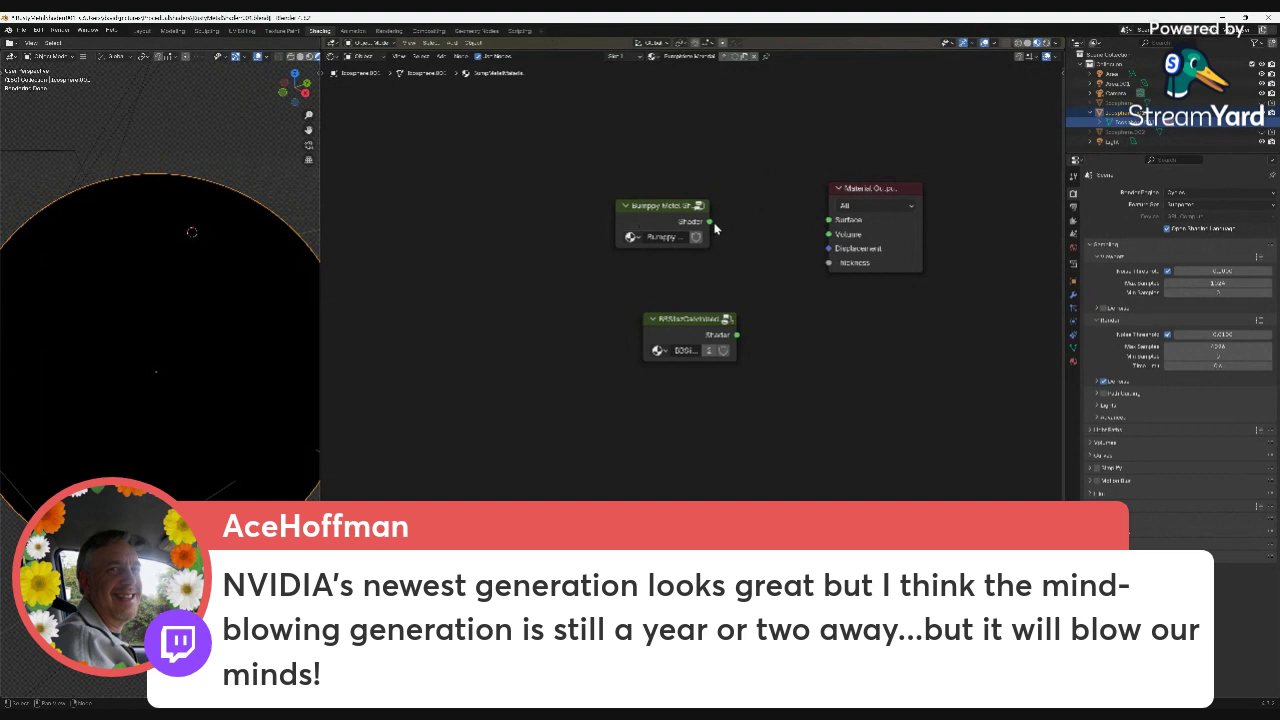
{"action": "left_click_drag", "start_coordinate": [710, 222], "coordinate": [826, 229]}
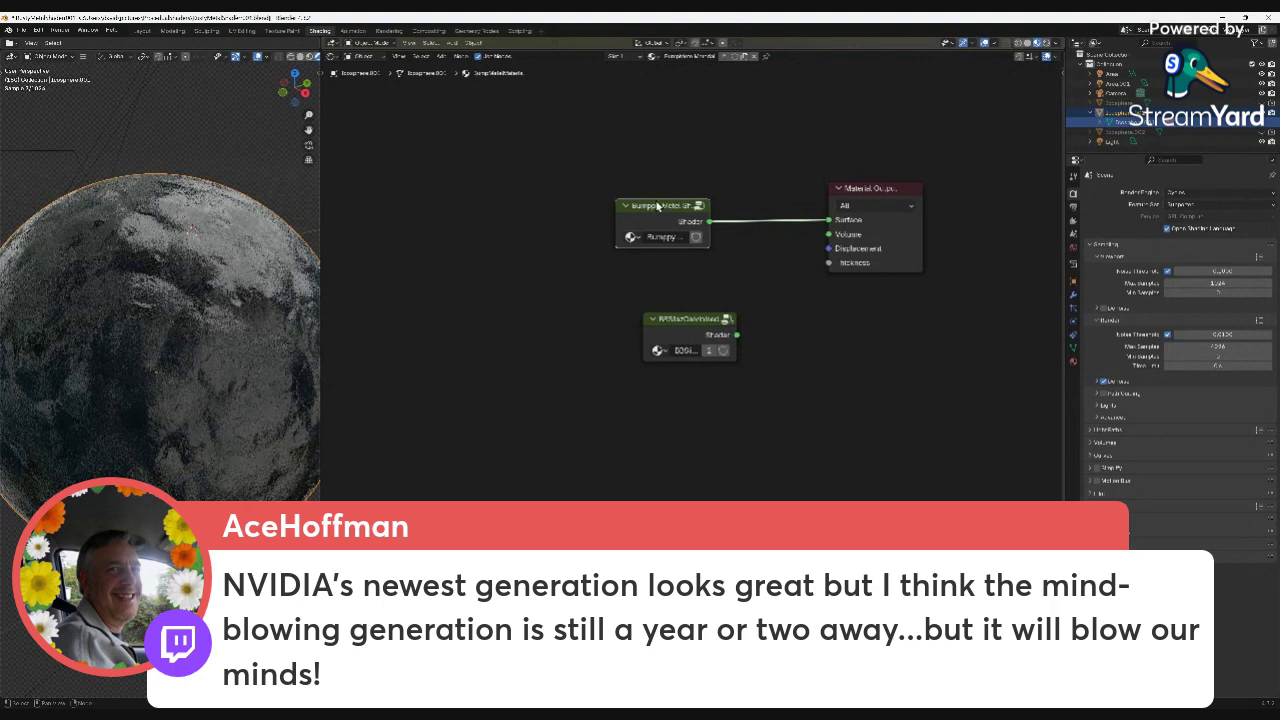
{"action": "left_click_drag", "start_coordinate": [657, 205], "coordinate": [650, 212]}
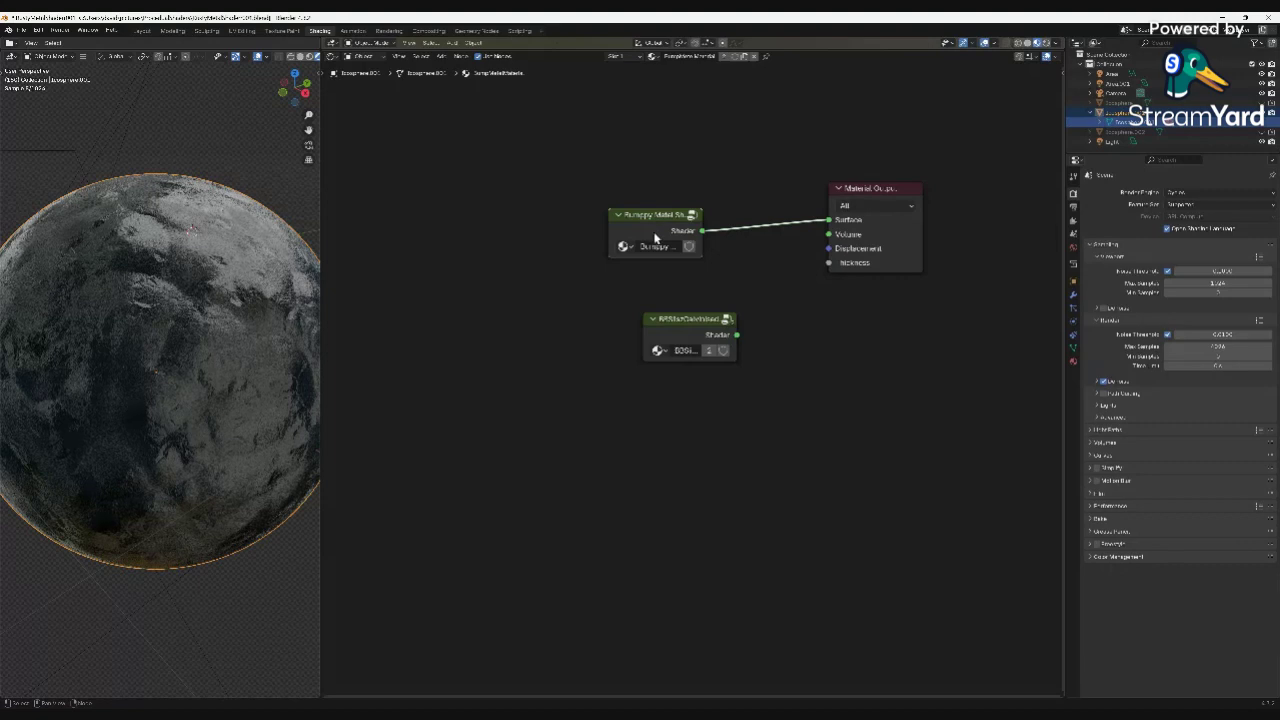
Open the Bumppy Metal Shader group and examine its full network of textures, color ramps and bump nodes.
{"action": "key", "text": "Tab"}
{"action": "scroll", "coordinate": [788, 220], "scroll_direction": "down", "scroll_amount": 1}
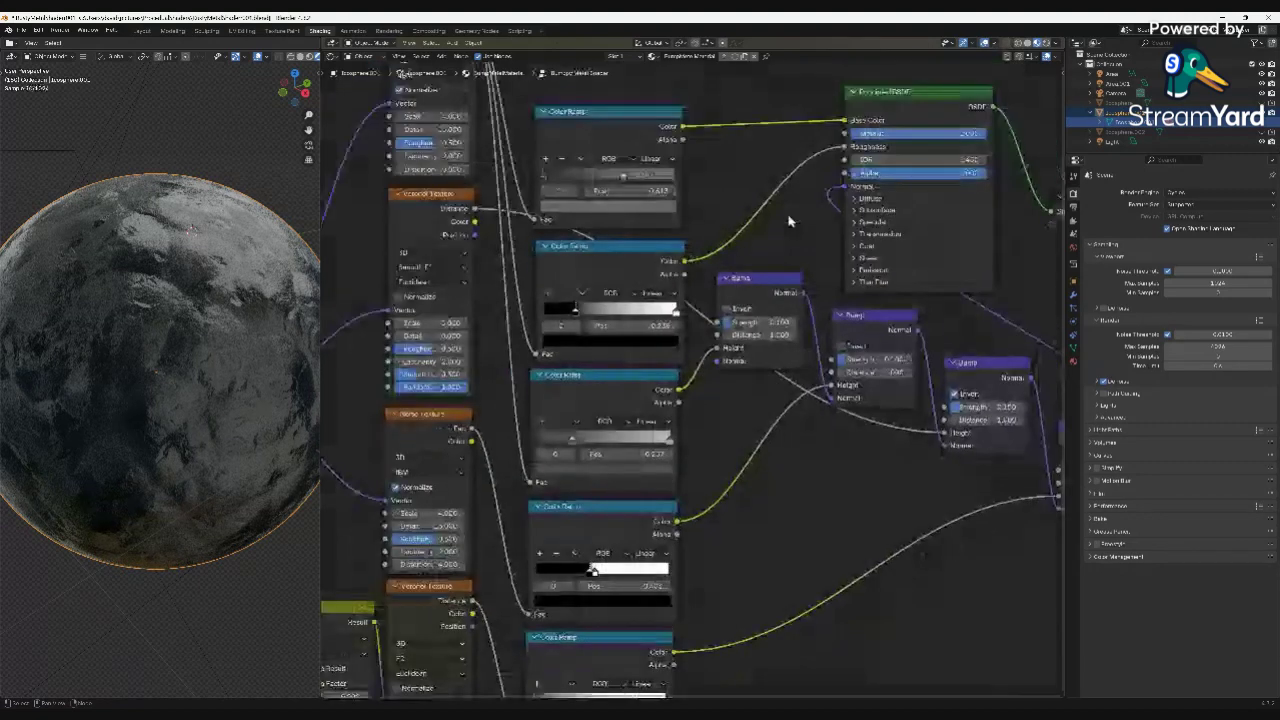
{"action": "scroll", "coordinate": [788, 220], "scroll_direction": "down", "scroll_amount": 1}
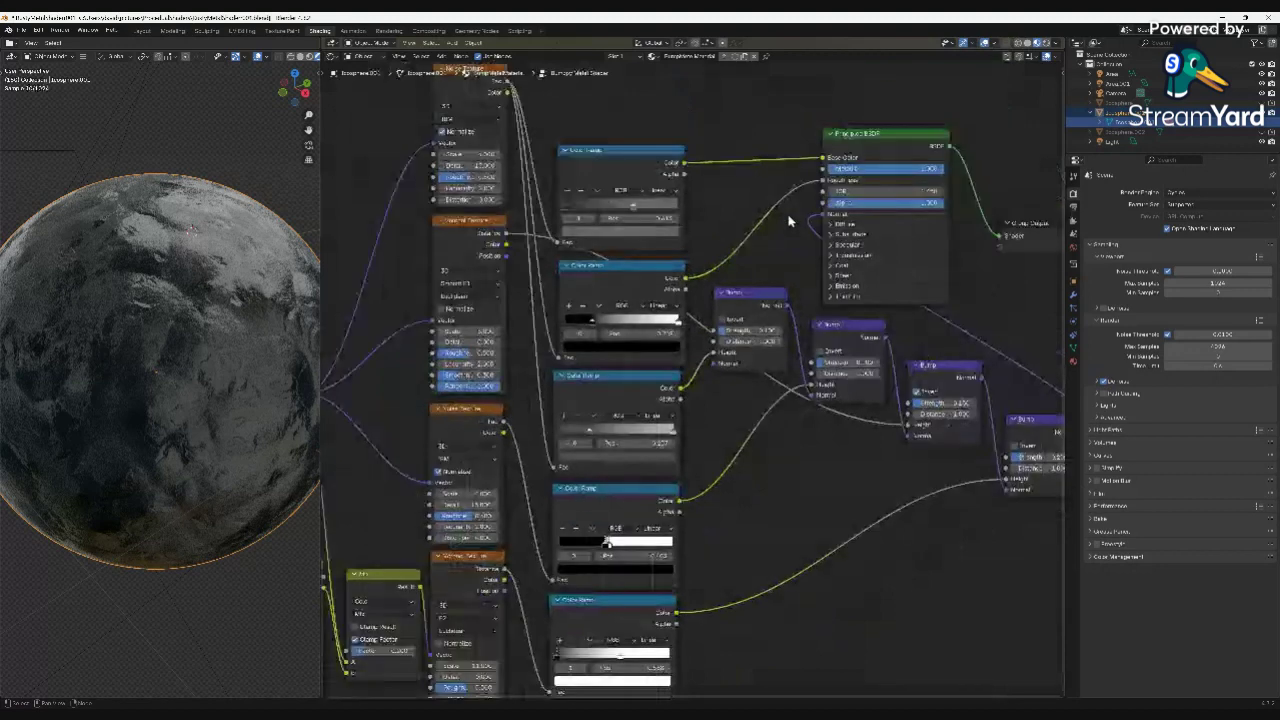
{"action": "key", "text": "Home"}
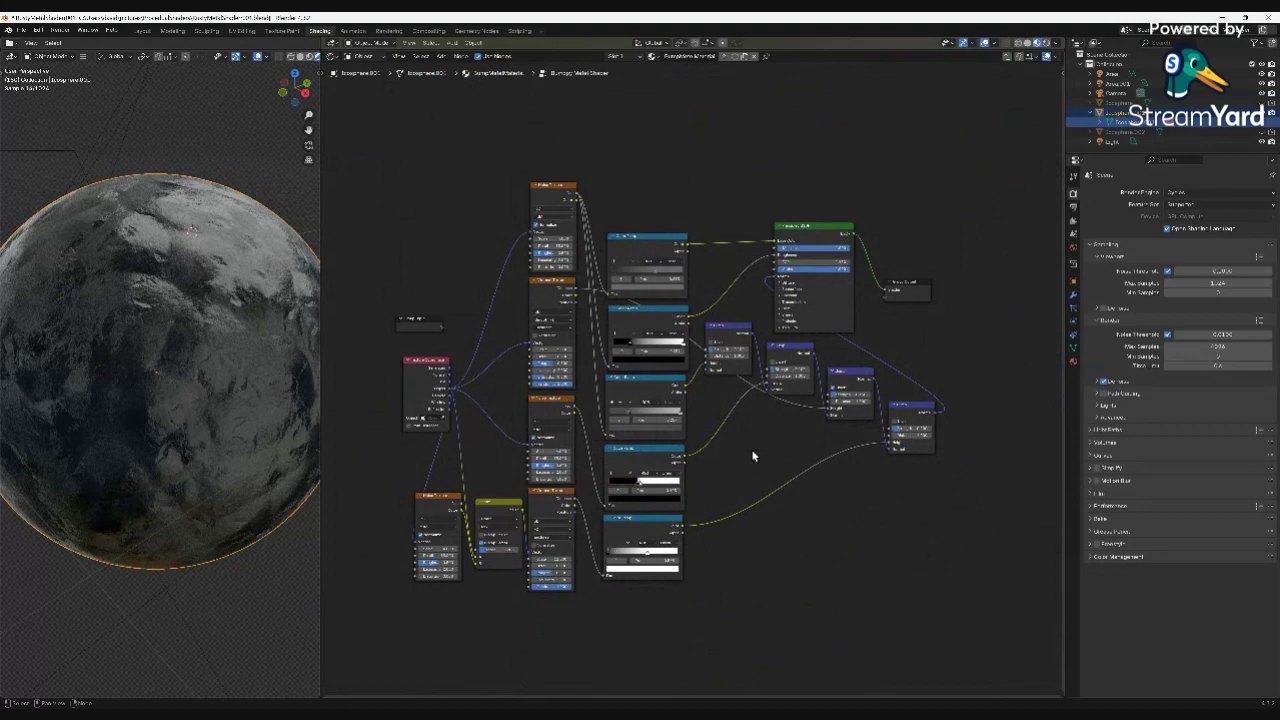
{"action": "middle_click_drag", "start_coordinate": [753, 456], "coordinate": [795, 452]}
{"action": "scroll", "coordinate": [795, 452], "scroll_direction": "up", "scroll_amount": 2}
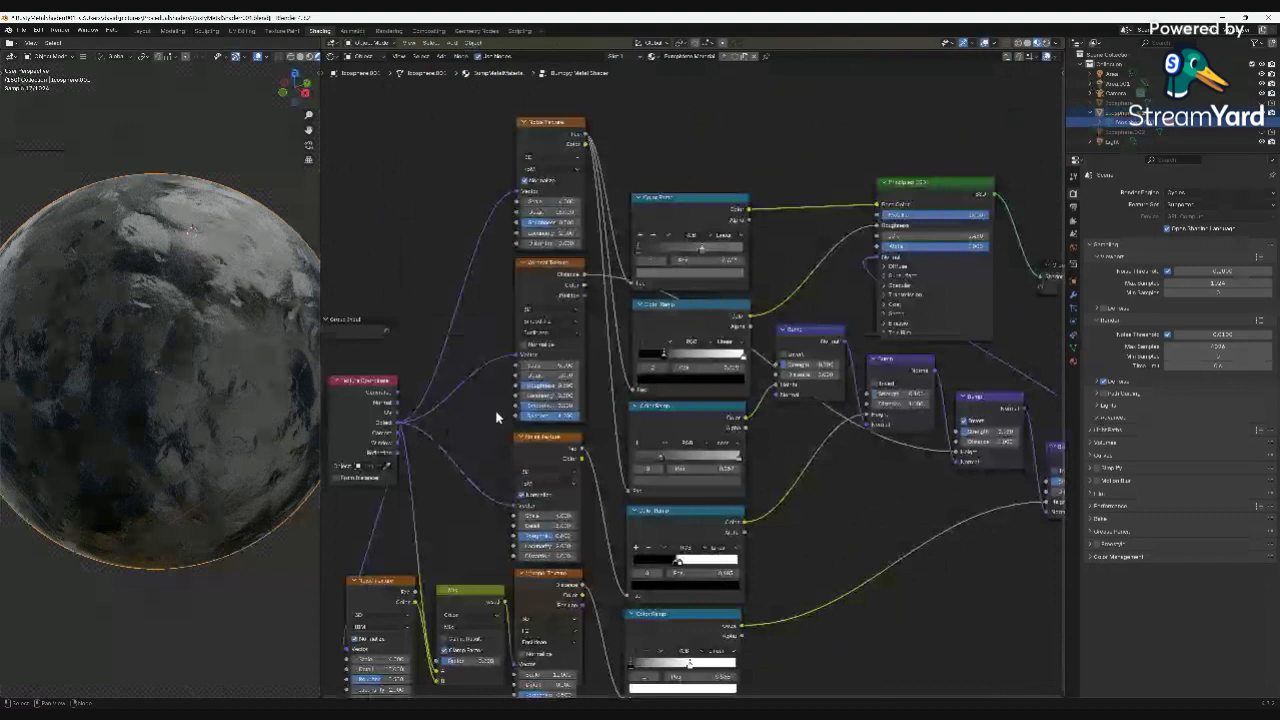
Look through the node categories that can be added inside the Bumppy Metal Shader group, without adding a node.
{"action": "scroll", "coordinate": [802, 480], "scroll_direction": "down", "scroll_amount": 2}
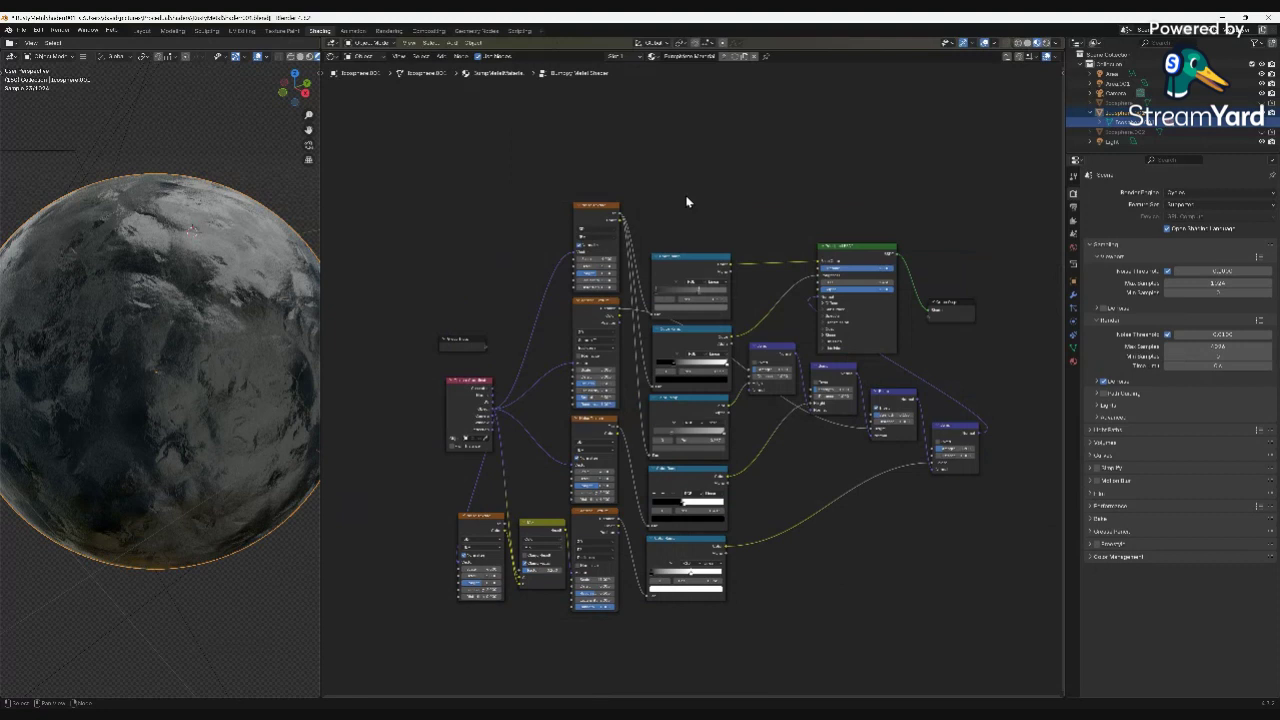
{"action": "right_click", "coordinate": [690, 158]}
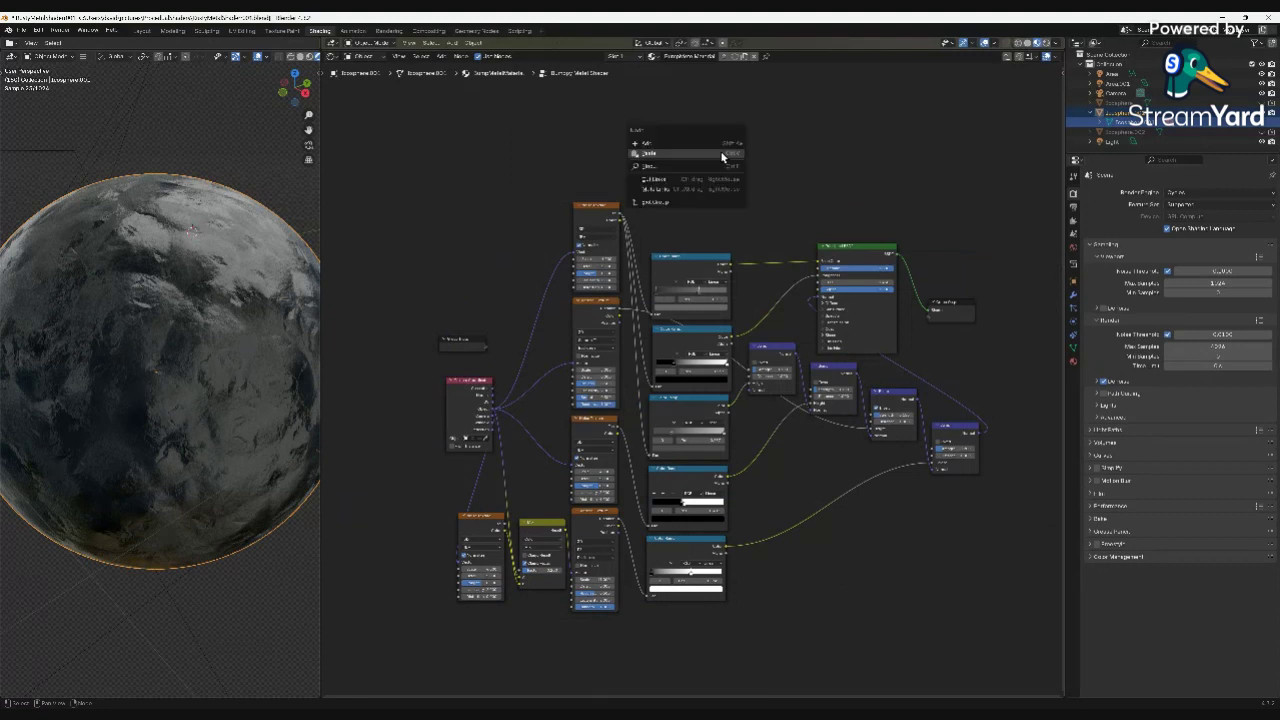
{"action": "mouse_move", "coordinate": [681, 146]}
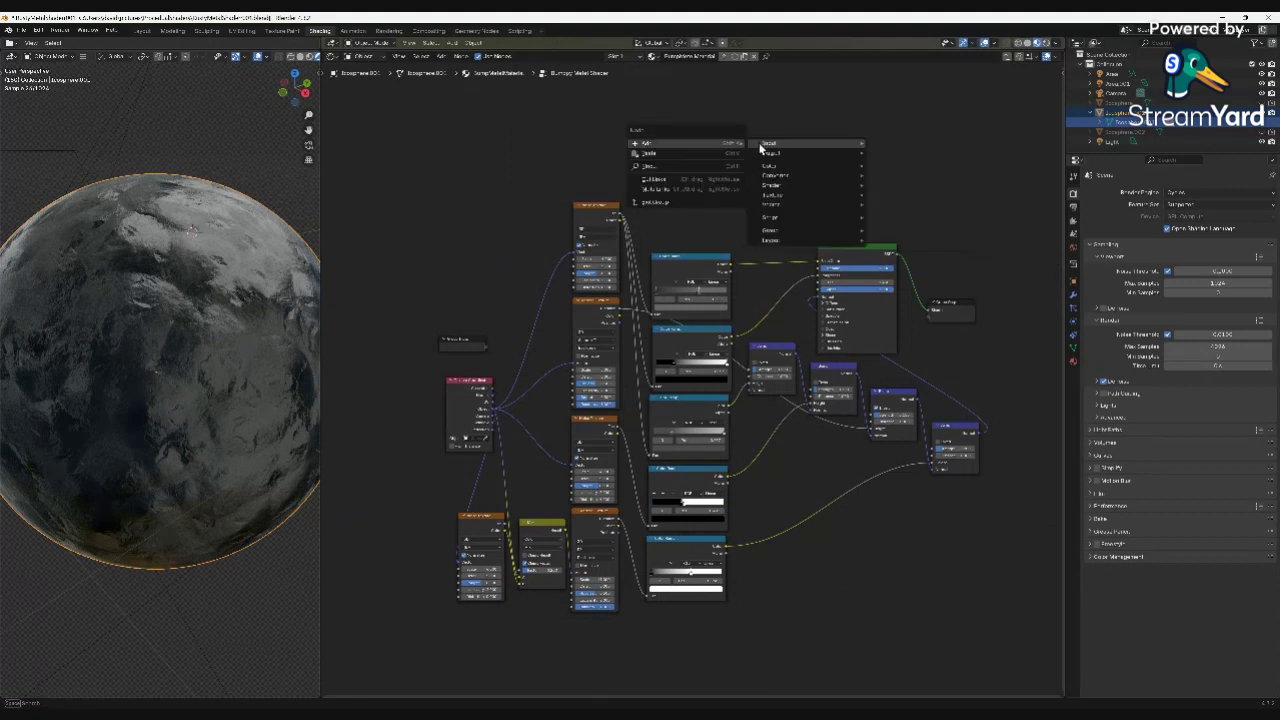
{"action": "mouse_move", "coordinate": [762, 146]}
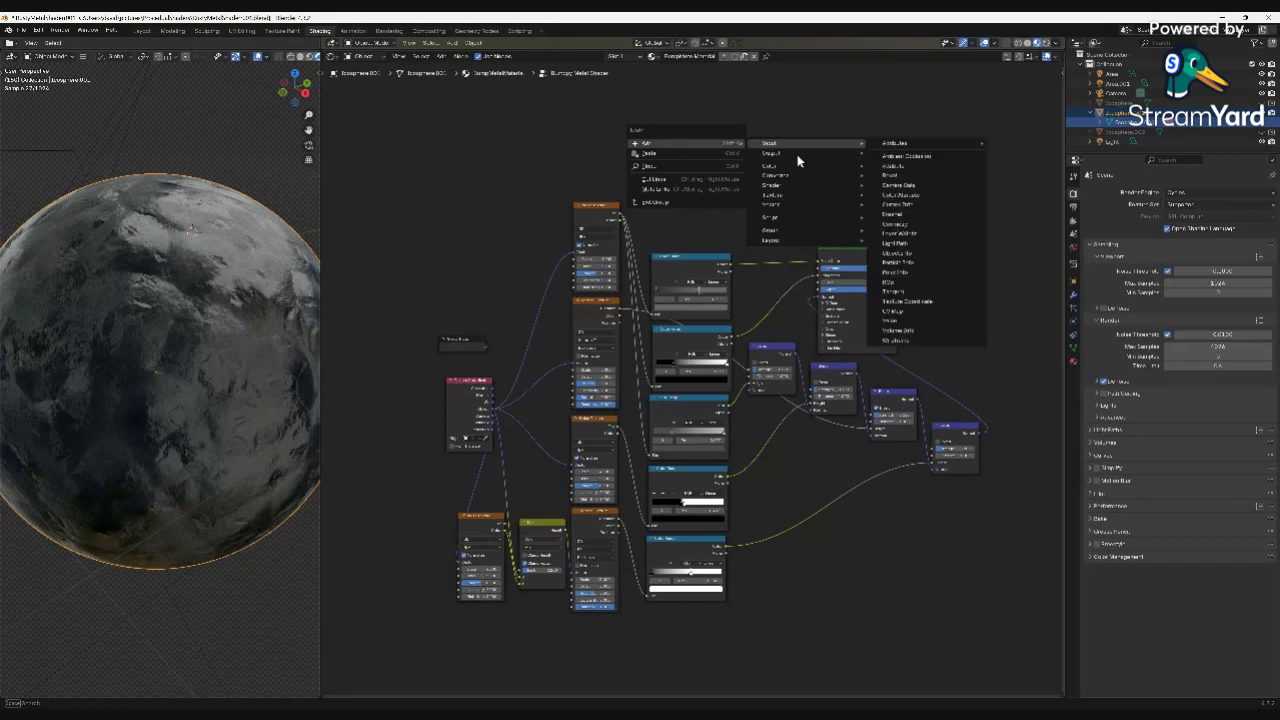
{"action": "mouse_move", "coordinate": [805, 230]}
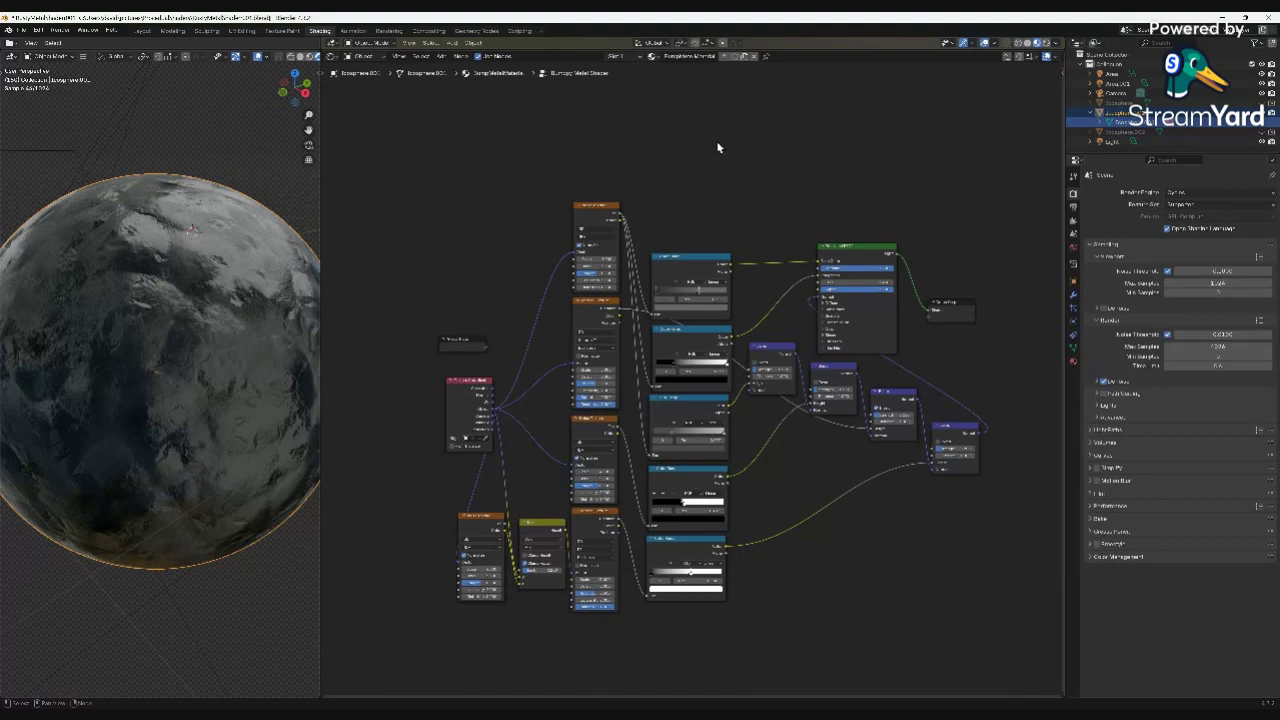
{"action": "scroll", "coordinate": [717, 147], "scroll_direction": "down", "scroll_amount": 1}
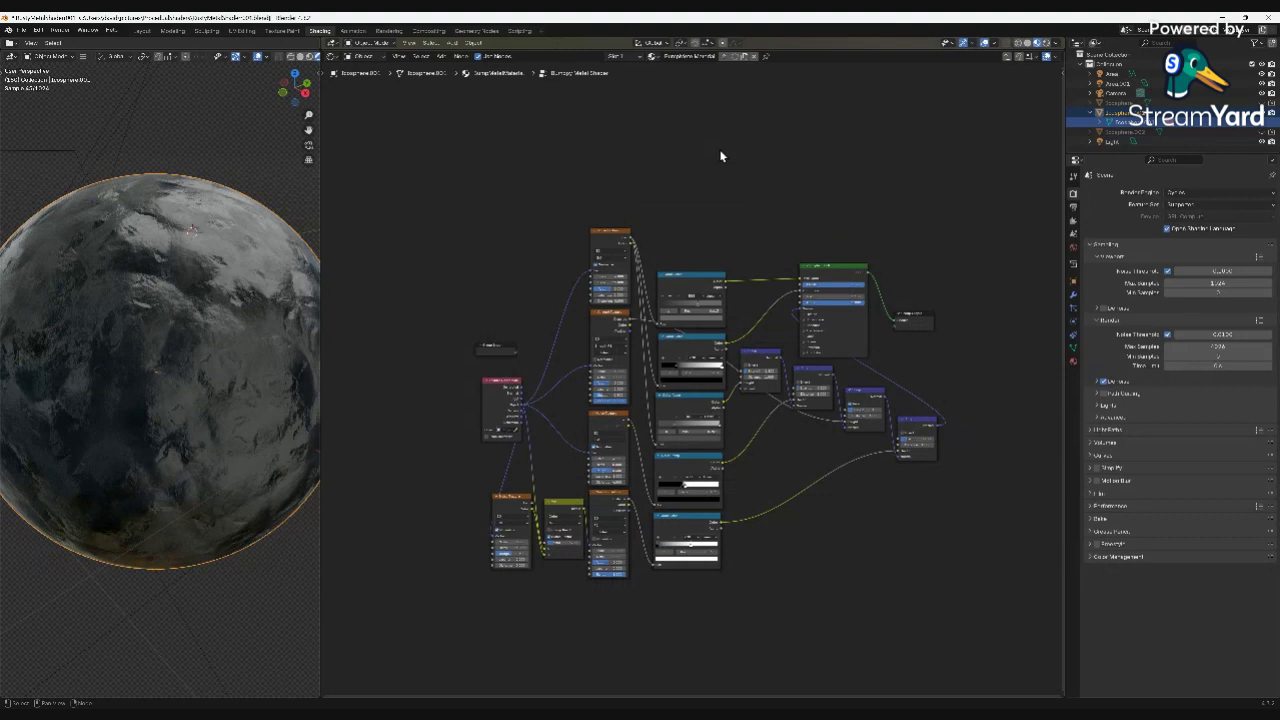
{"action": "left_click", "coordinate": [160, 400]}
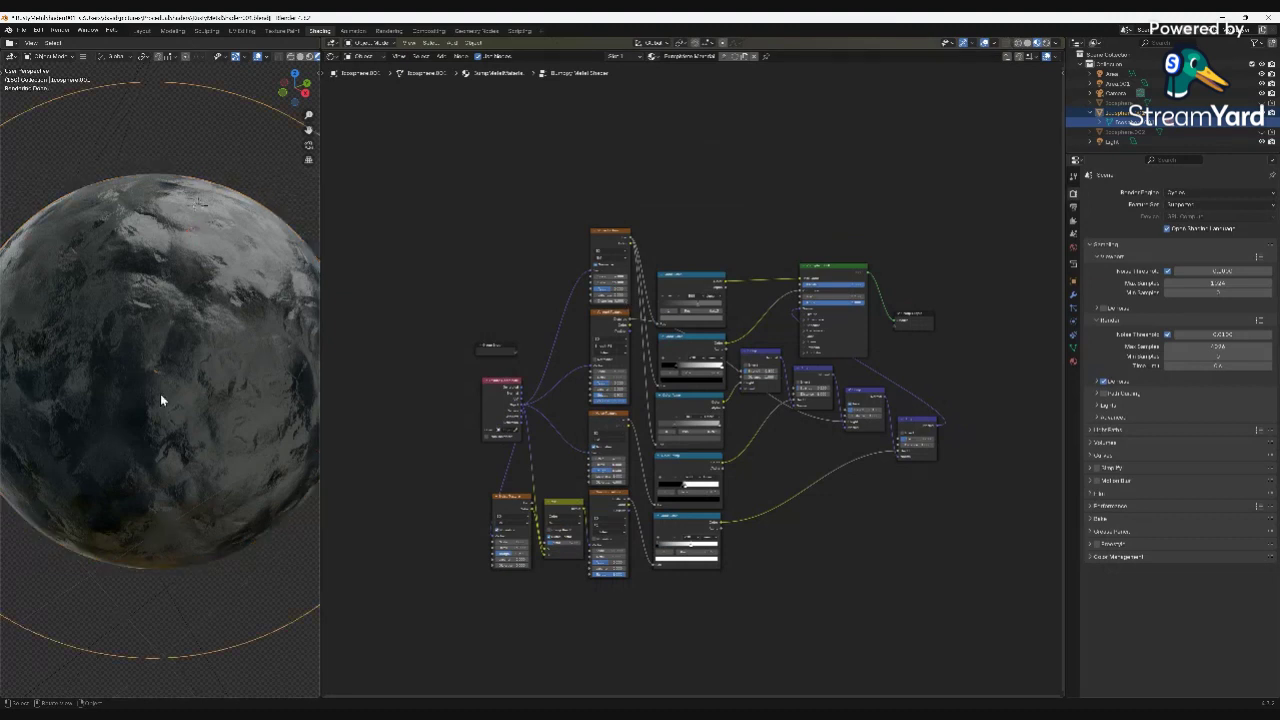
{"action": "scroll", "coordinate": [160, 393], "scroll_direction": "up", "scroll_amount": 4}
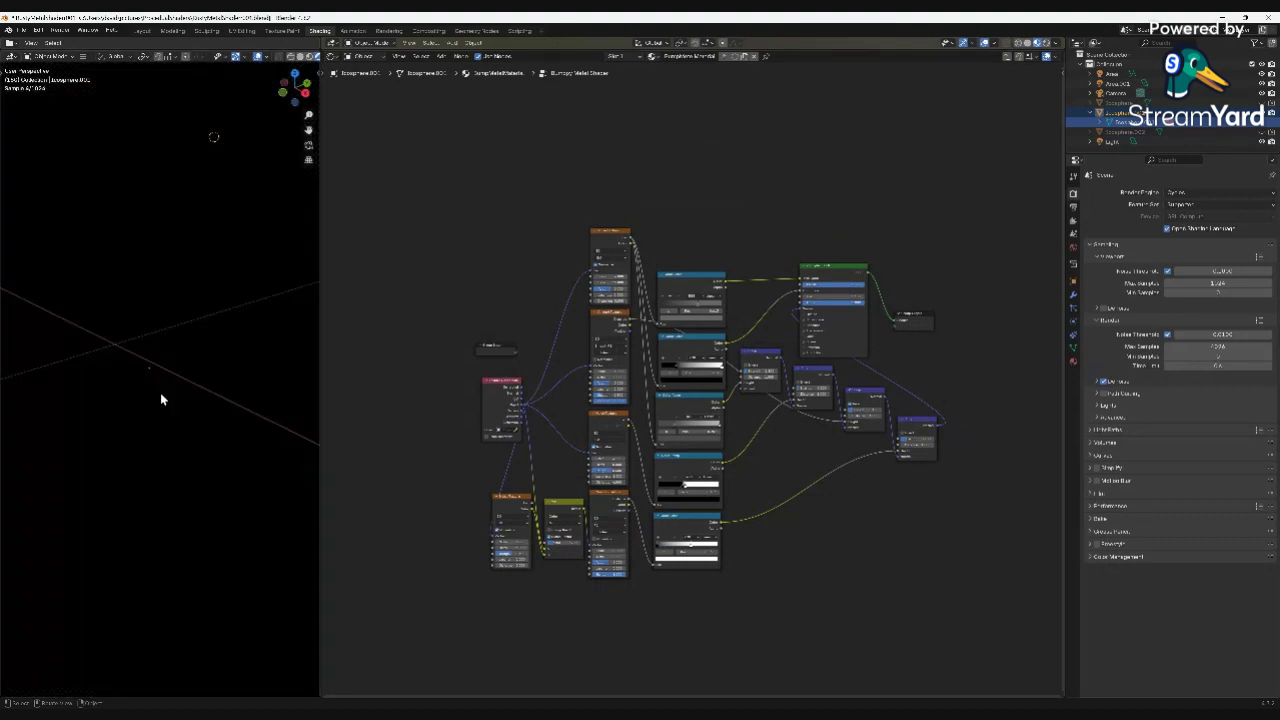
{"action": "scroll", "coordinate": [160, 392], "scroll_direction": "down", "scroll_amount": 4}
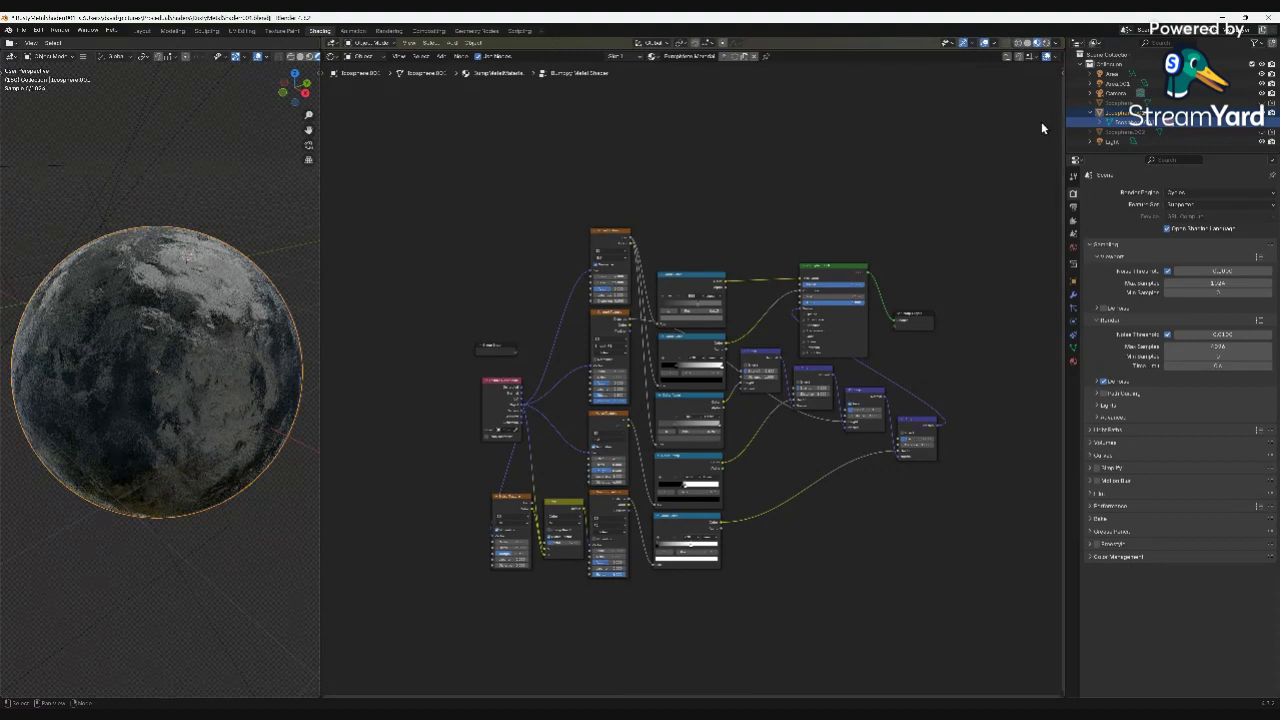
Show the group's name and socket properties beside the network and examine the texture, color ramp and bump nodes up close.
{"action": "key", "text": "n"}
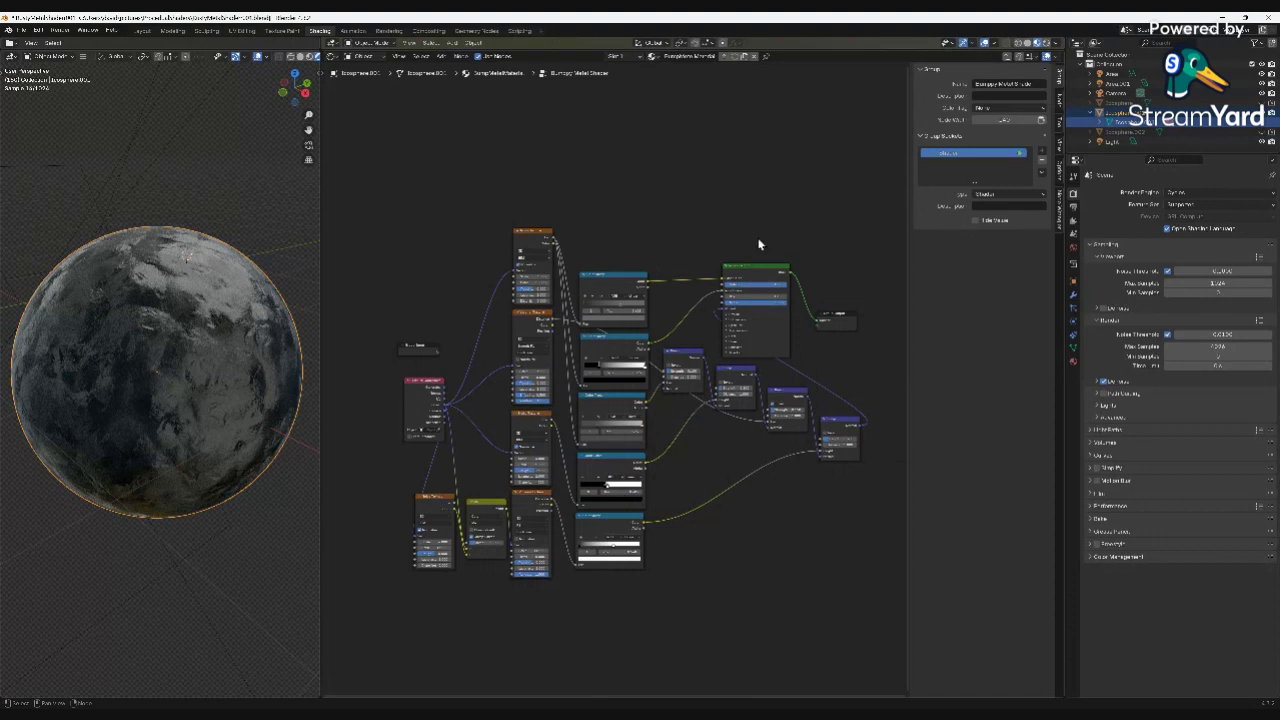
{"action": "scroll", "coordinate": [758, 230], "scroll_direction": "down", "scroll_amount": 1}
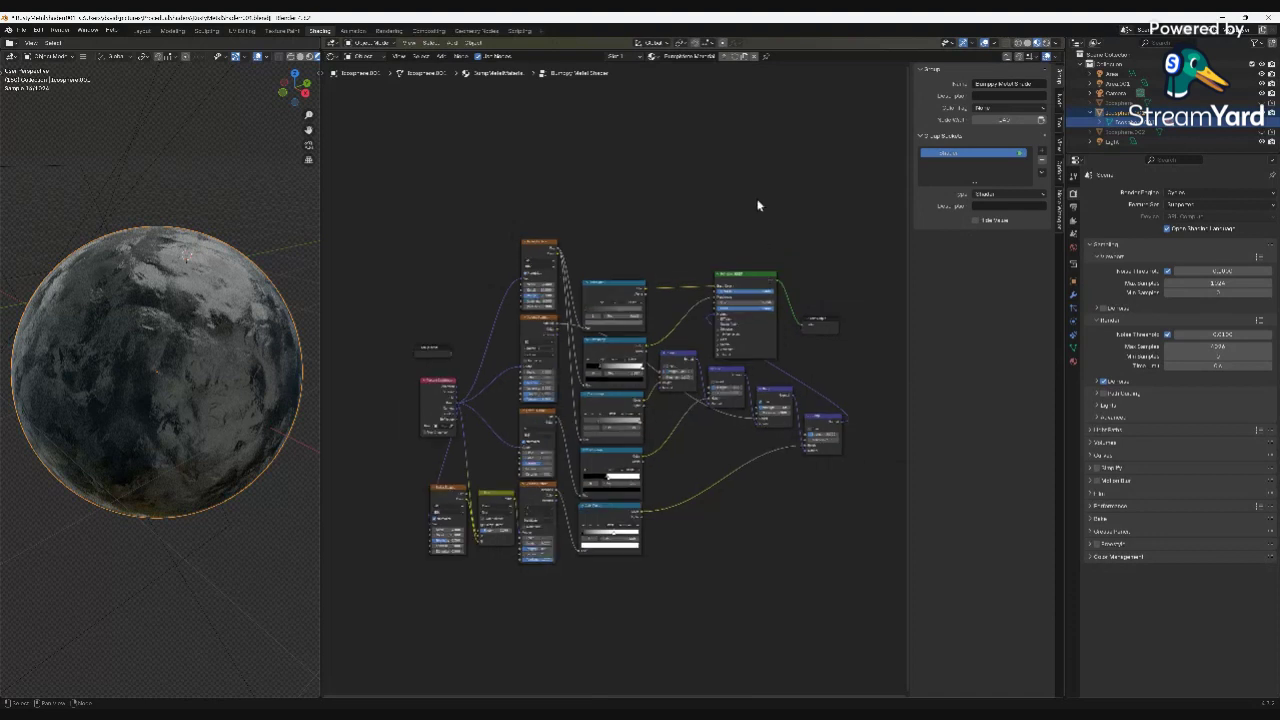
{"action": "scroll", "coordinate": [757, 206], "scroll_direction": "down", "scroll_amount": 1}
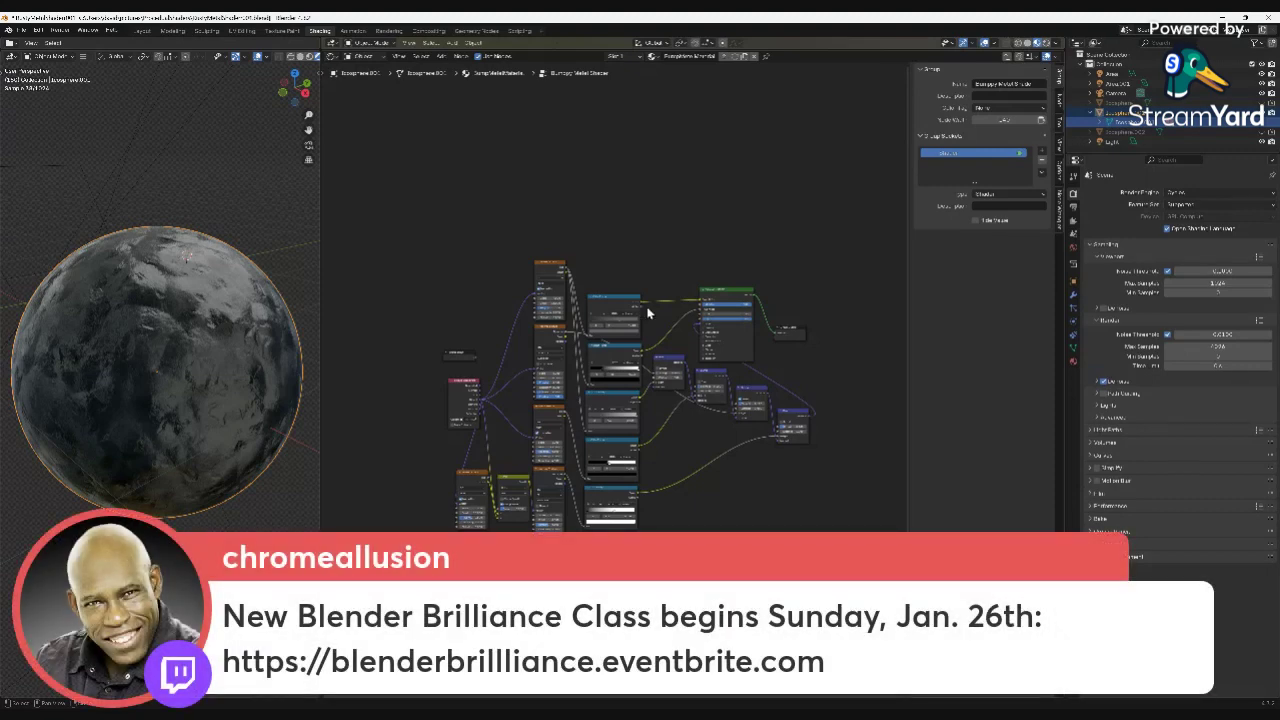
{"action": "scroll", "coordinate": [658, 294], "scroll_direction": "down", "scroll_amount": 1}
{"action": "scroll", "coordinate": [635, 367], "scroll_direction": "up", "scroll_amount": 1}
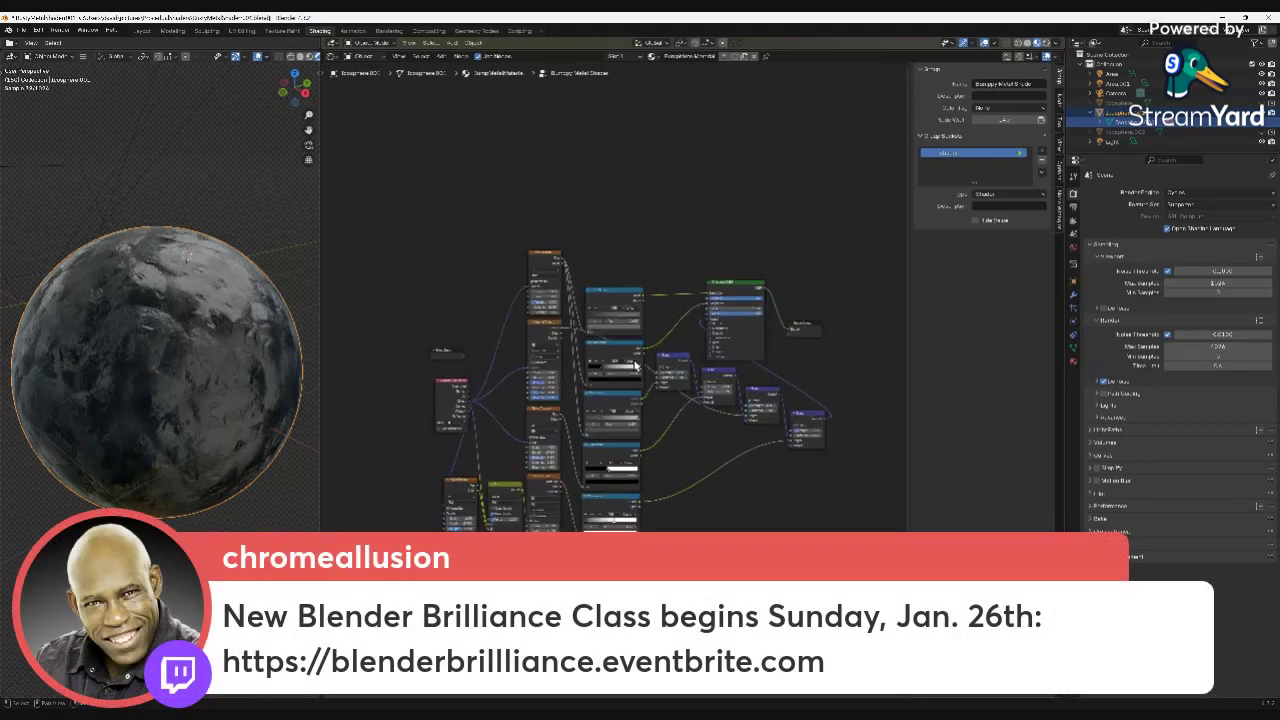
{"action": "scroll", "coordinate": [637, 365], "scroll_direction": "up", "scroll_amount": 1}
{"action": "scroll", "coordinate": [638, 362], "scroll_direction": "up", "scroll_amount": 4}
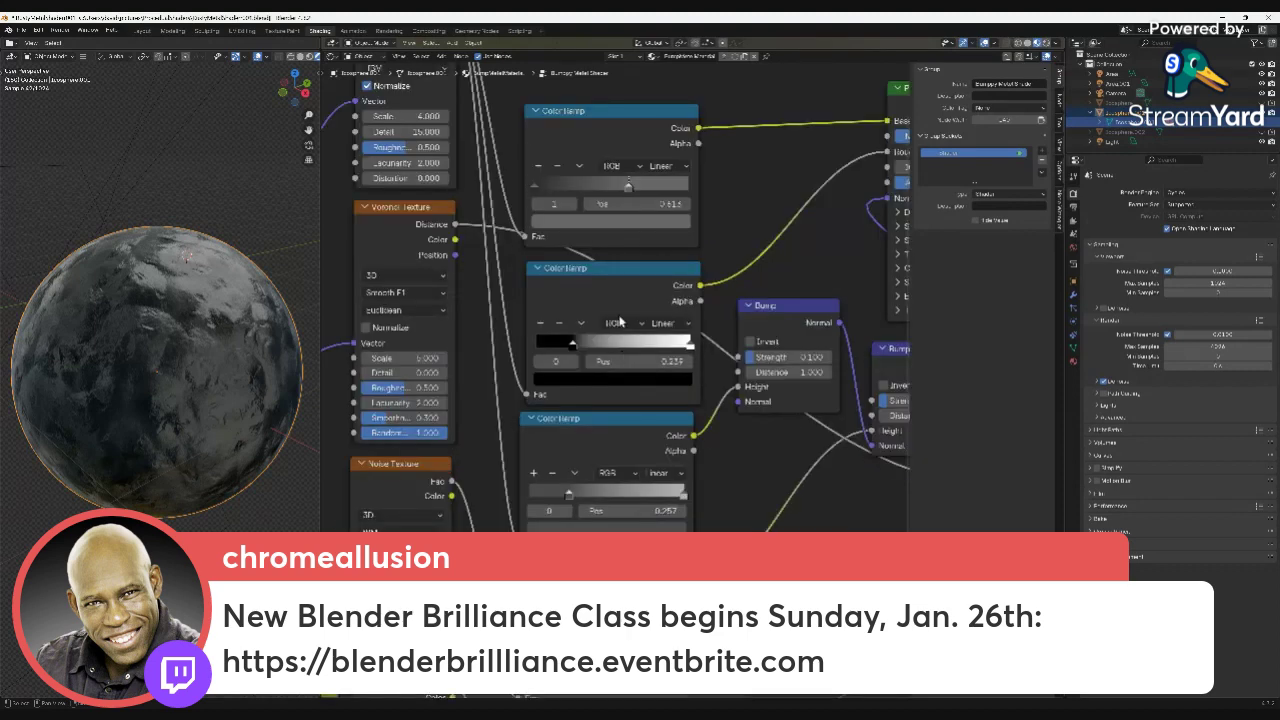
{"action": "scroll", "coordinate": [620, 321], "scroll_direction": "down", "scroll_amount": 4}
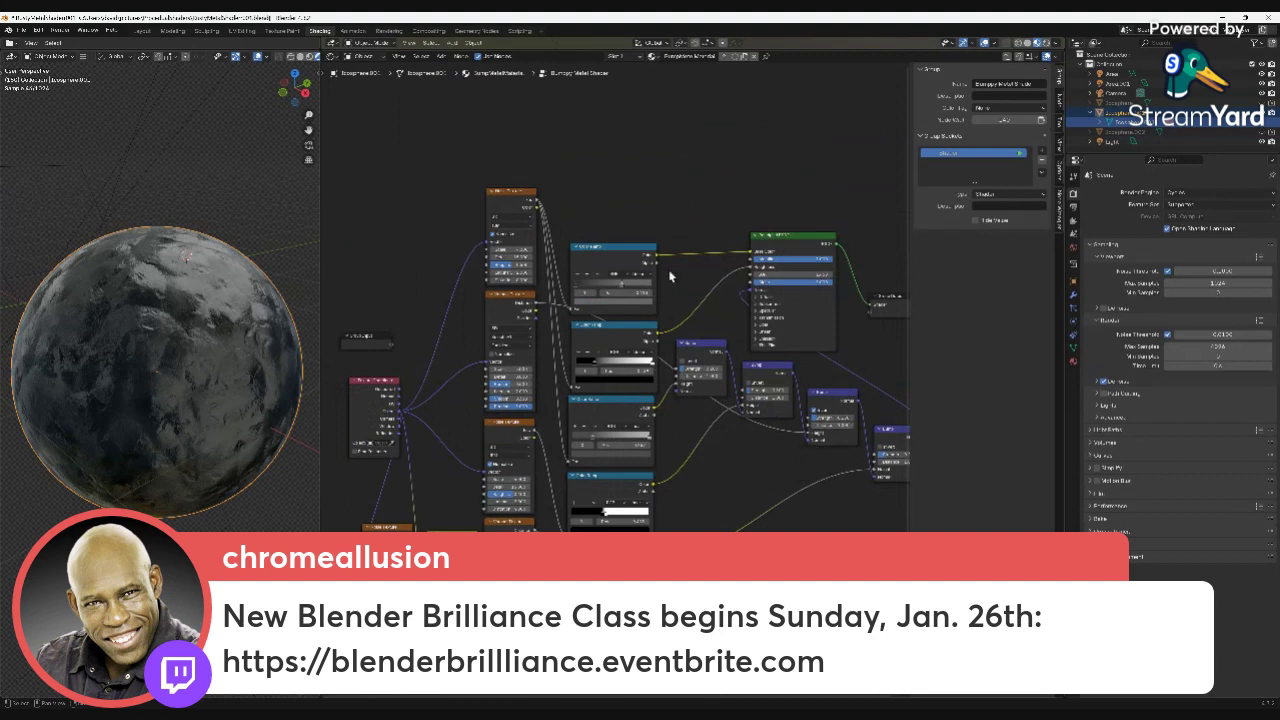
{"action": "scroll", "coordinate": [700, 465], "scroll_direction": "down", "scroll_amount": 2}
{"action": "scroll", "coordinate": [600, 458], "scroll_direction": "up", "scroll_amount": 4}
{"action": "scroll", "coordinate": [585, 456], "scroll_direction": "up", "scroll_amount": 3}
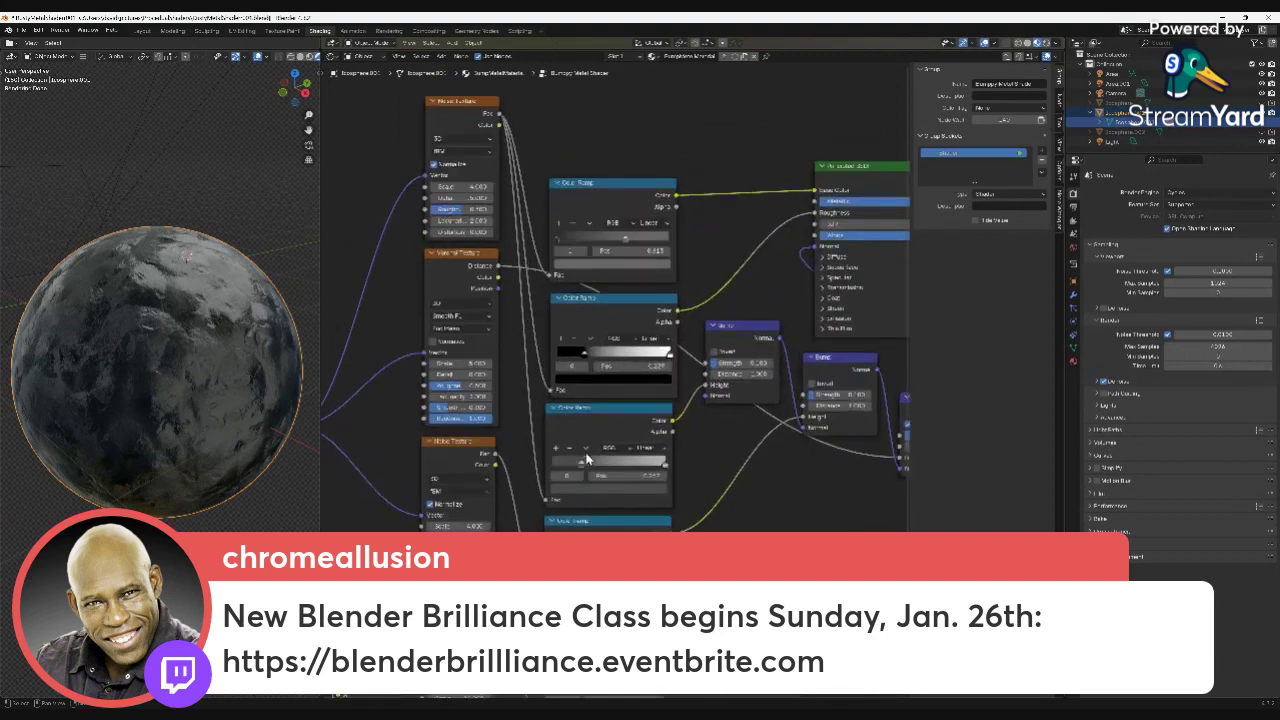
{"action": "scroll", "coordinate": [588, 457], "scroll_direction": "down", "scroll_amount": 7}
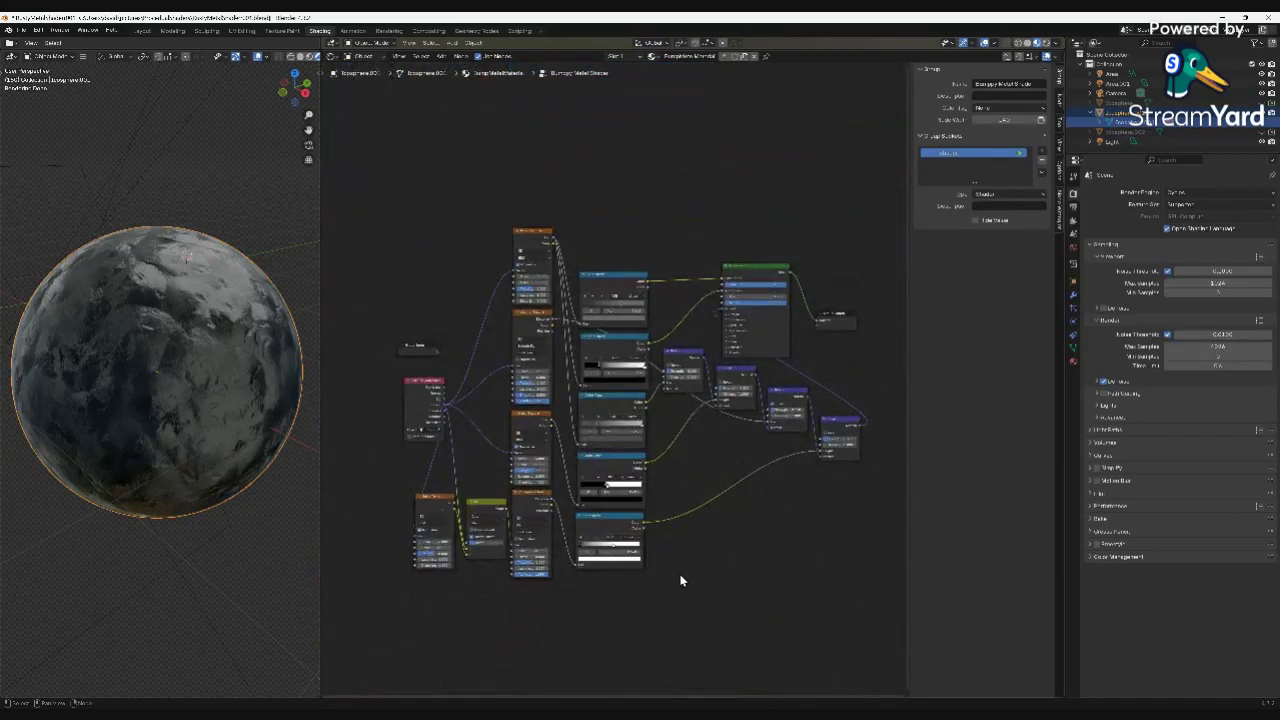
{"action": "scroll", "coordinate": [718, 548], "scroll_direction": "up", "scroll_amount": 1}
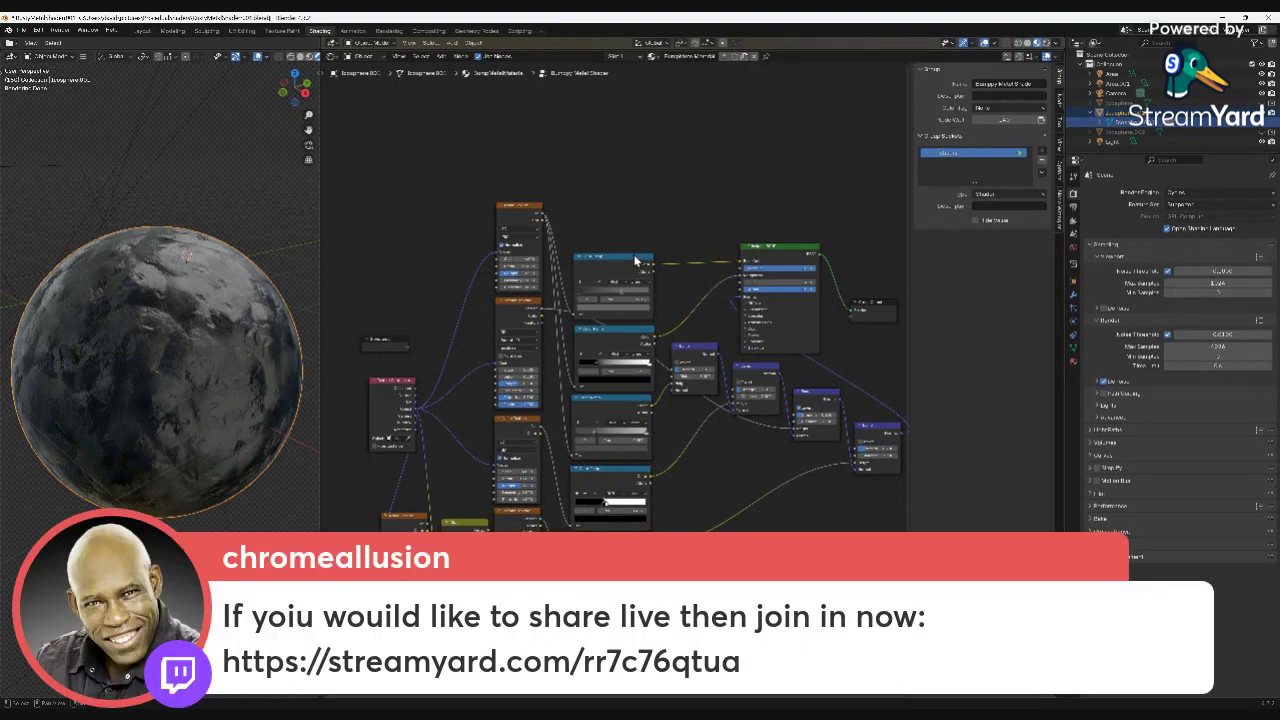
Leave the node group and move the Bumppy Metal Shader node closer to the Material Output.
{"action": "key", "text": "Tab"}
{"action": "scroll", "coordinate": [582, 341], "scroll_direction": "up", "scroll_amount": 4}
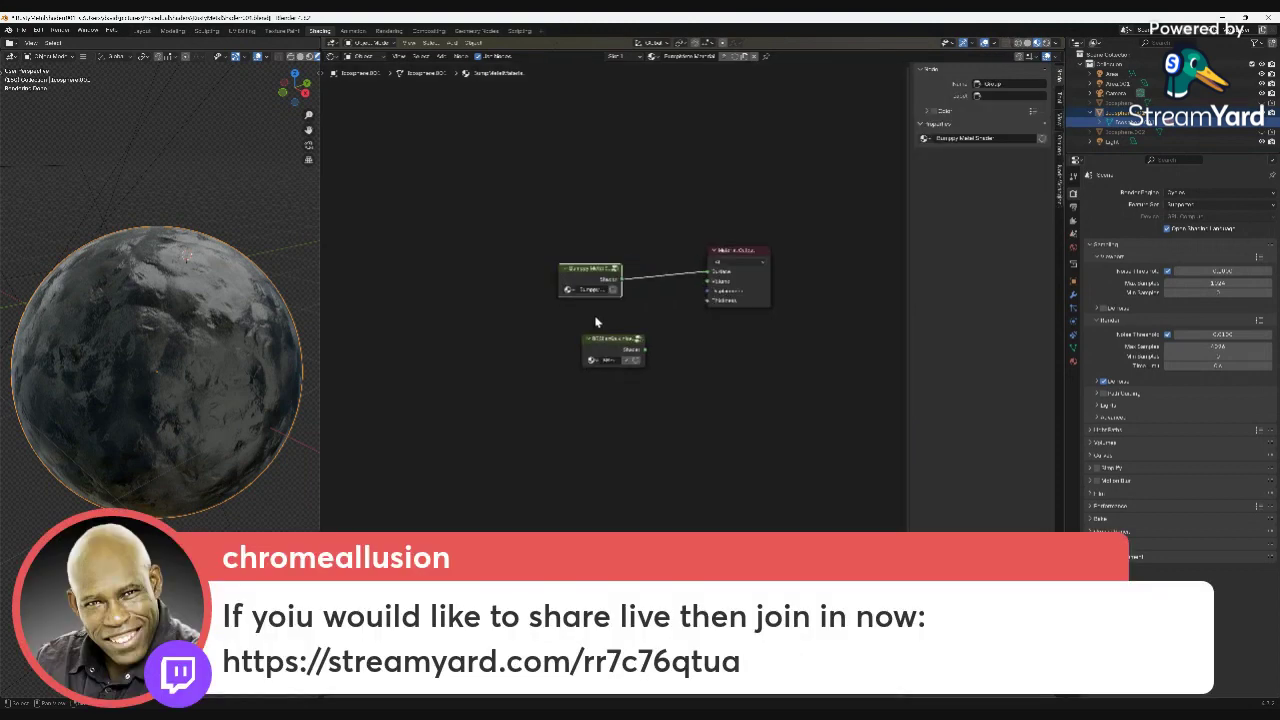
{"action": "scroll", "coordinate": [574, 240], "scroll_direction": "down", "scroll_amount": 2}
{"action": "scroll", "coordinate": [574, 240], "scroll_direction": "up", "scroll_amount": 2}
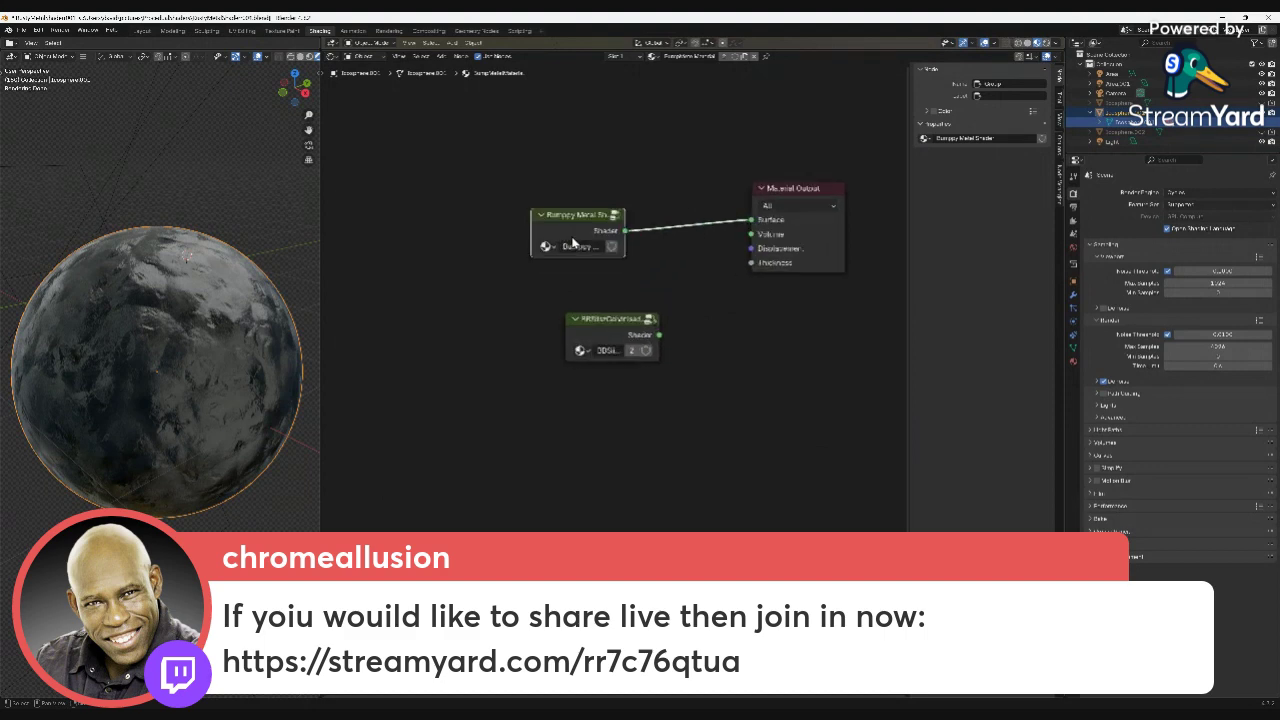
{"action": "scroll", "coordinate": [574, 240], "scroll_direction": "up", "scroll_amount": 1}
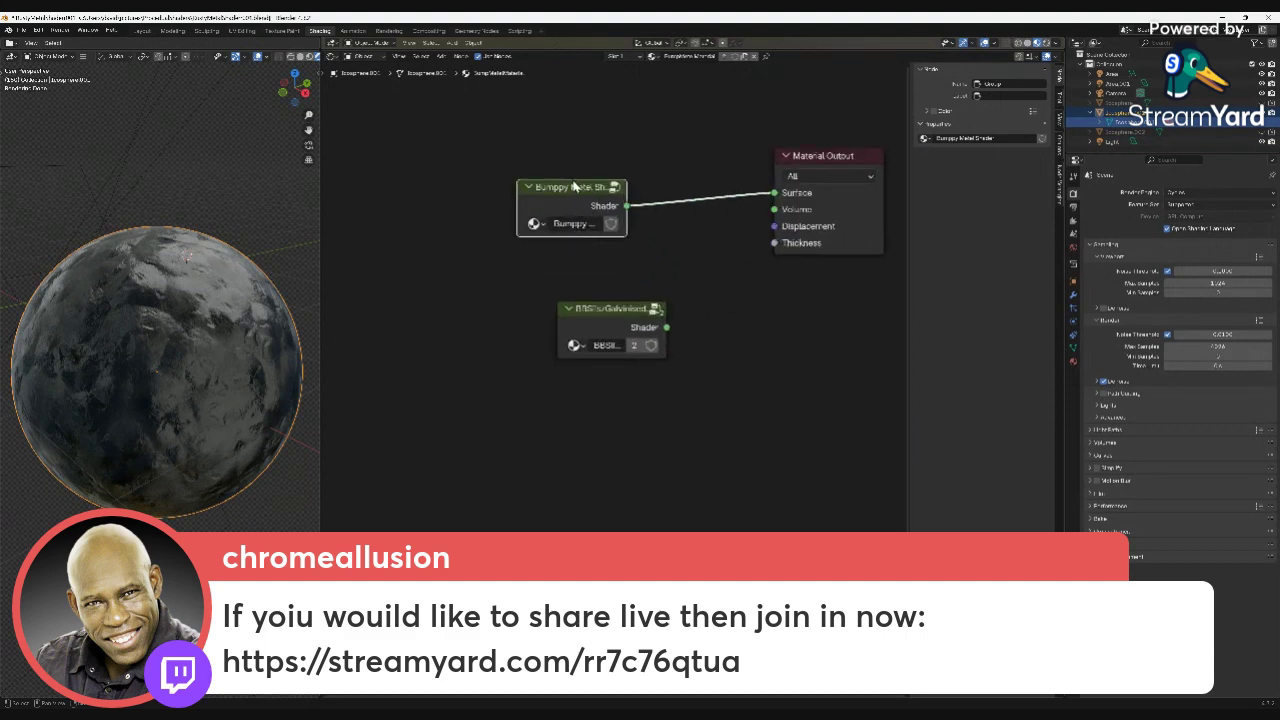
{"action": "left_click_drag", "start_coordinate": [573, 190], "coordinate": [632, 175]}
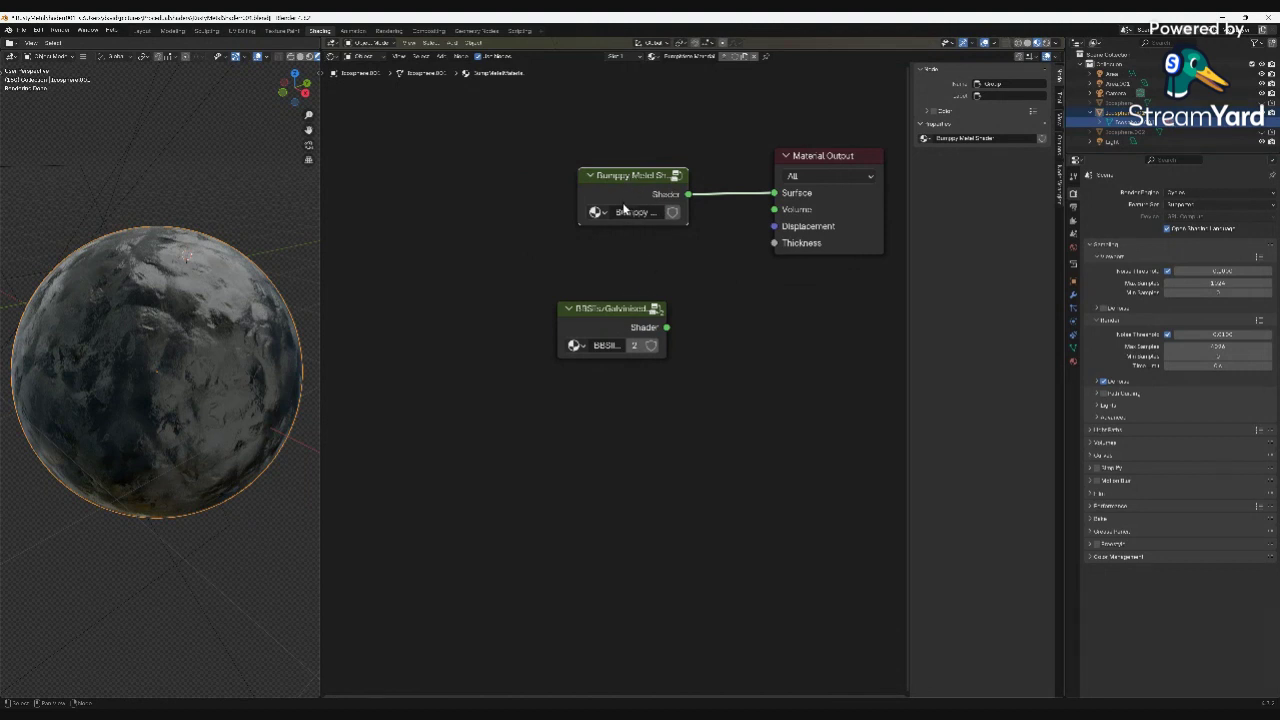
Reopen the Bumppy Metal Shader group, move its Group Output and Group Input clear of the network, and select the nodes between them.
{"action": "key", "text": "Tab"}
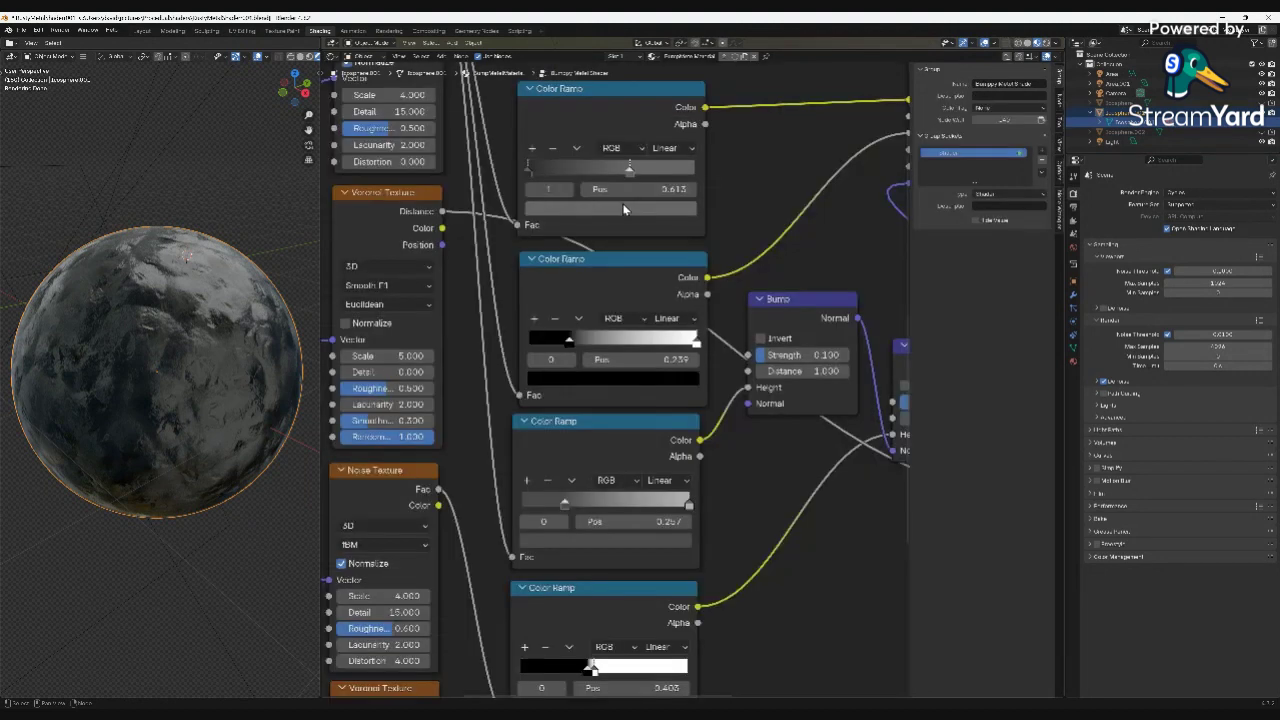
{"action": "scroll", "coordinate": [624, 222], "scroll_direction": "down", "scroll_amount": 3}
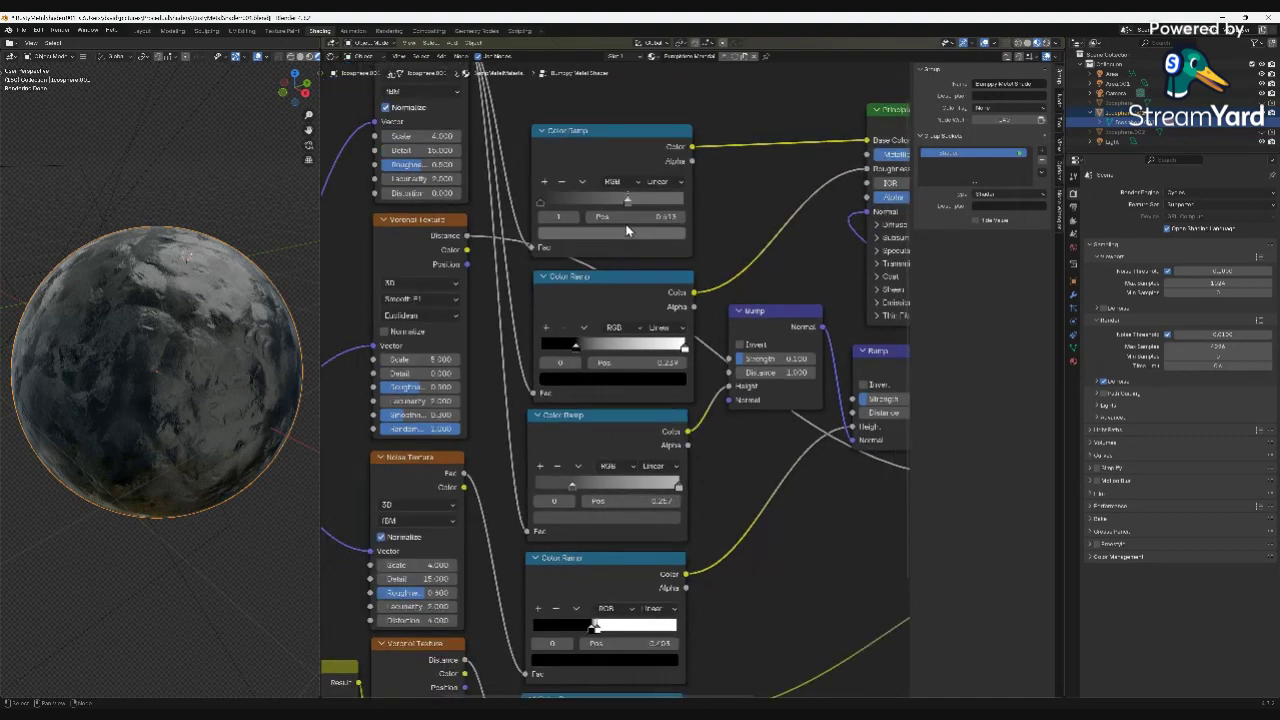
{"action": "scroll", "coordinate": [624, 223], "scroll_direction": "down", "scroll_amount": 2}
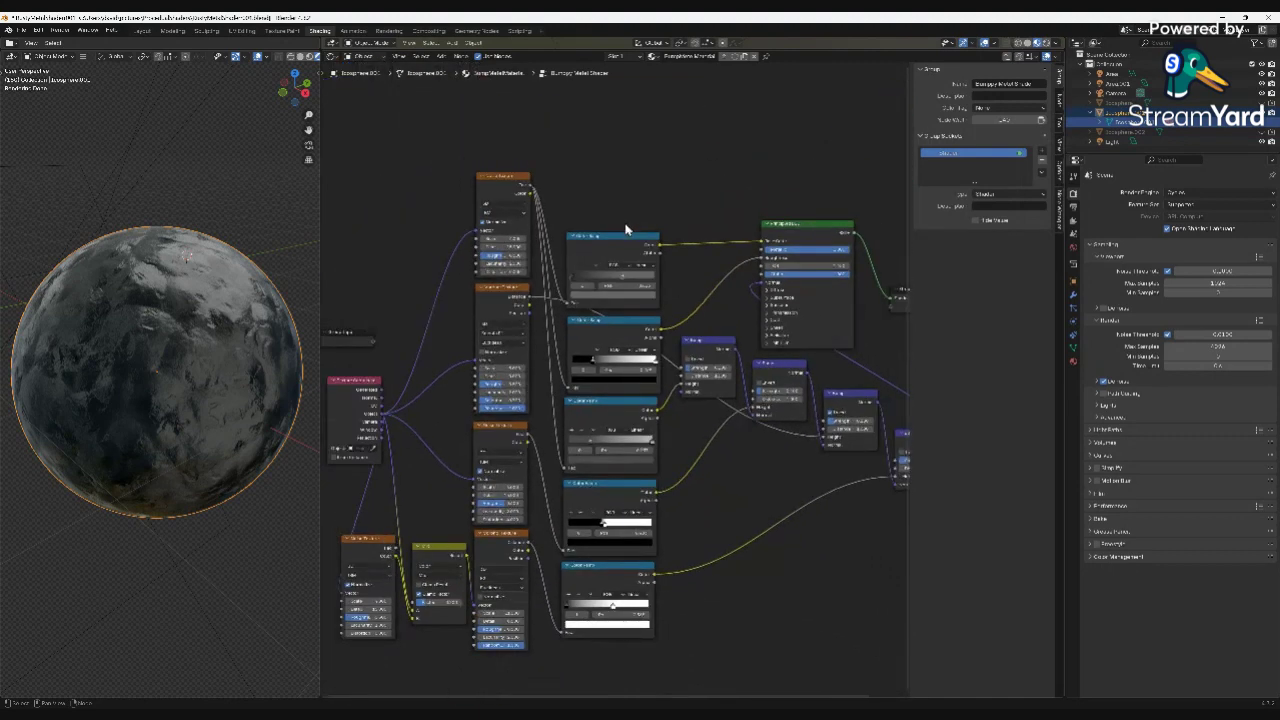
{"action": "scroll", "coordinate": [626, 229], "scroll_direction": "down", "scroll_amount": 2}
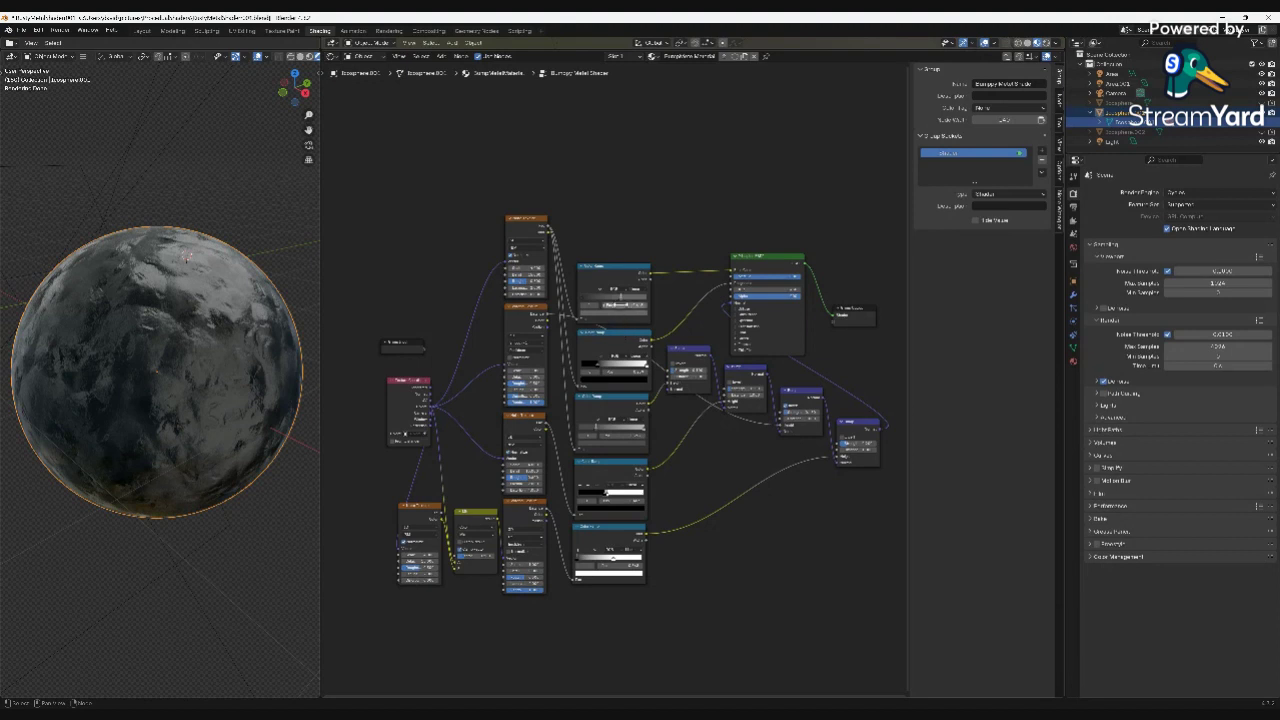
{"action": "scroll", "coordinate": [616, 309], "scroll_direction": "down", "scroll_amount": 1}
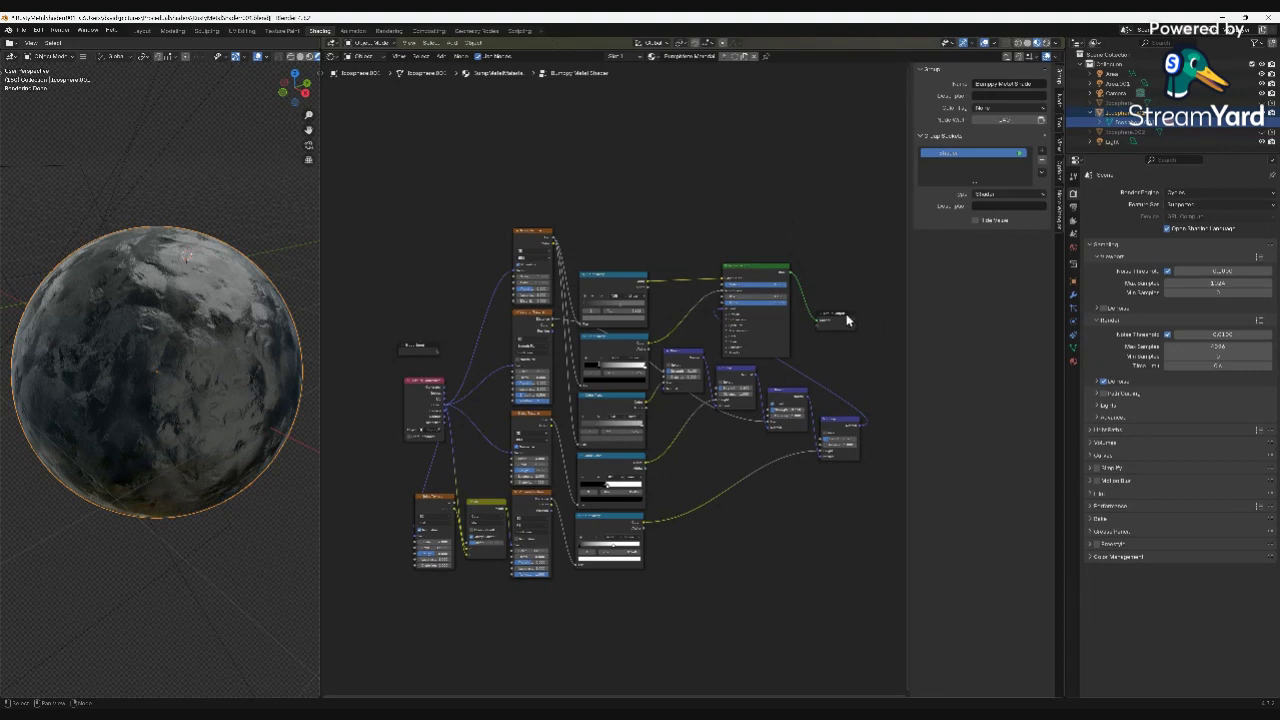
{"action": "left_click_drag", "start_coordinate": [848, 320], "coordinate": [886, 234]}
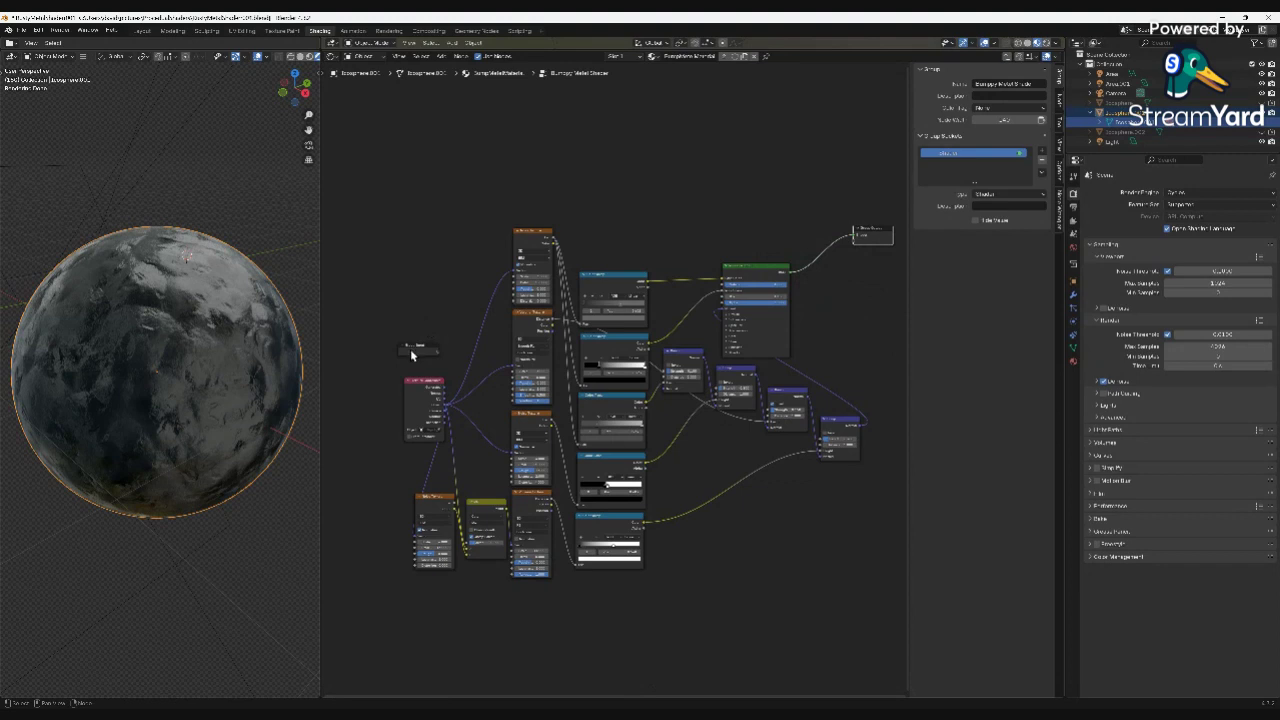
{"action": "left_click_drag", "start_coordinate": [418, 348], "coordinate": [379, 217]}
{"action": "left_click_drag", "start_coordinate": [432, 206], "coordinate": [844, 588]}
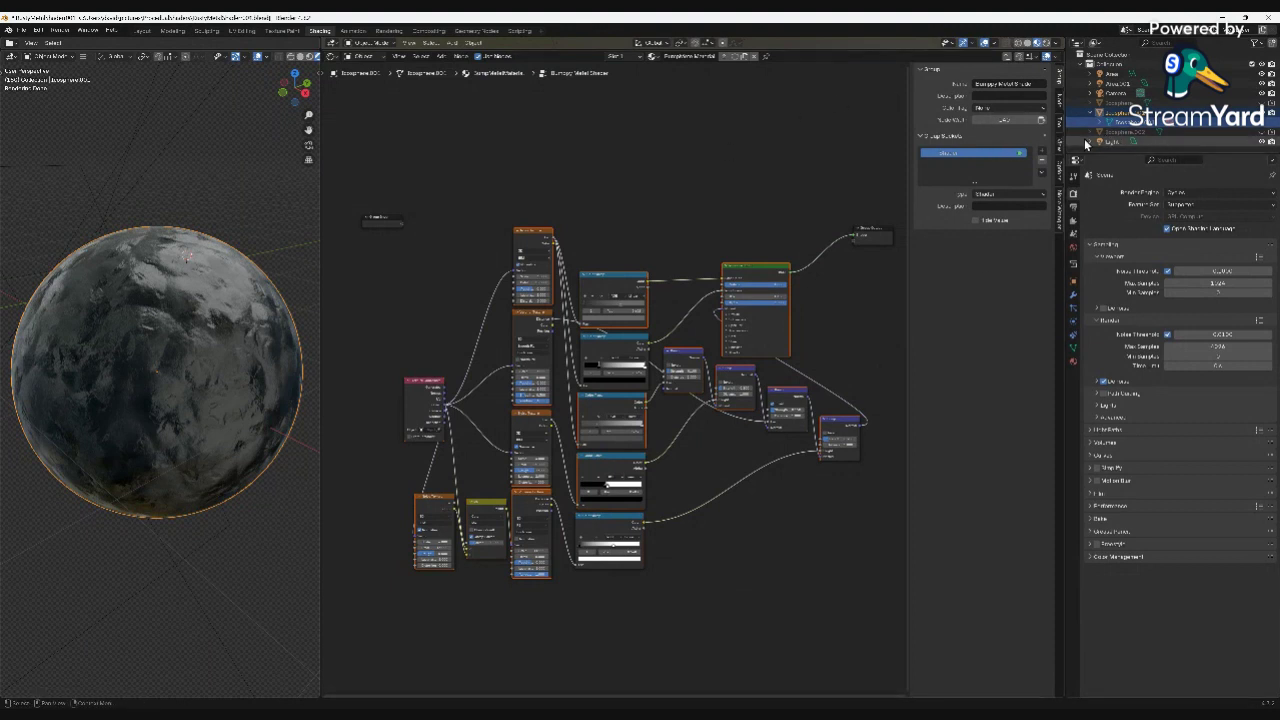
Add a third material slot to the selected icosphere and create a new material with a default Principled BSDF in it.
{"action": "left_click", "coordinate": [1107, 124]}
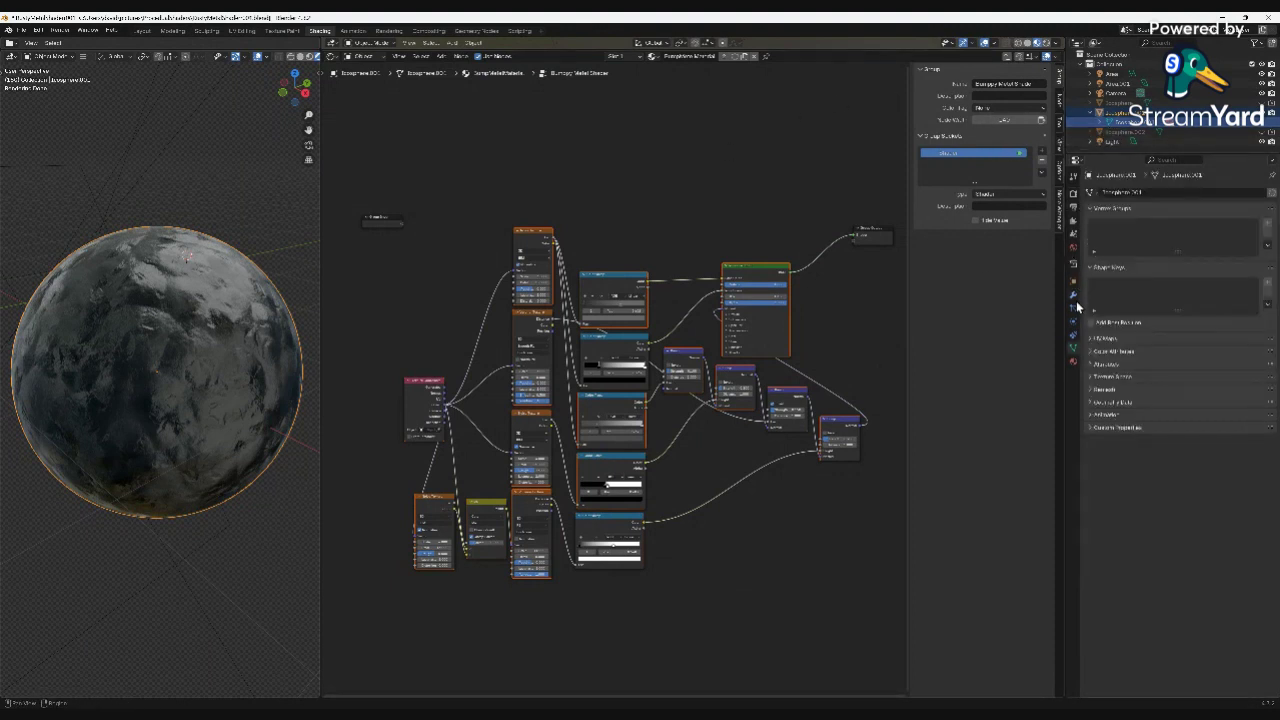
{"action": "left_click", "coordinate": [1072, 363]}
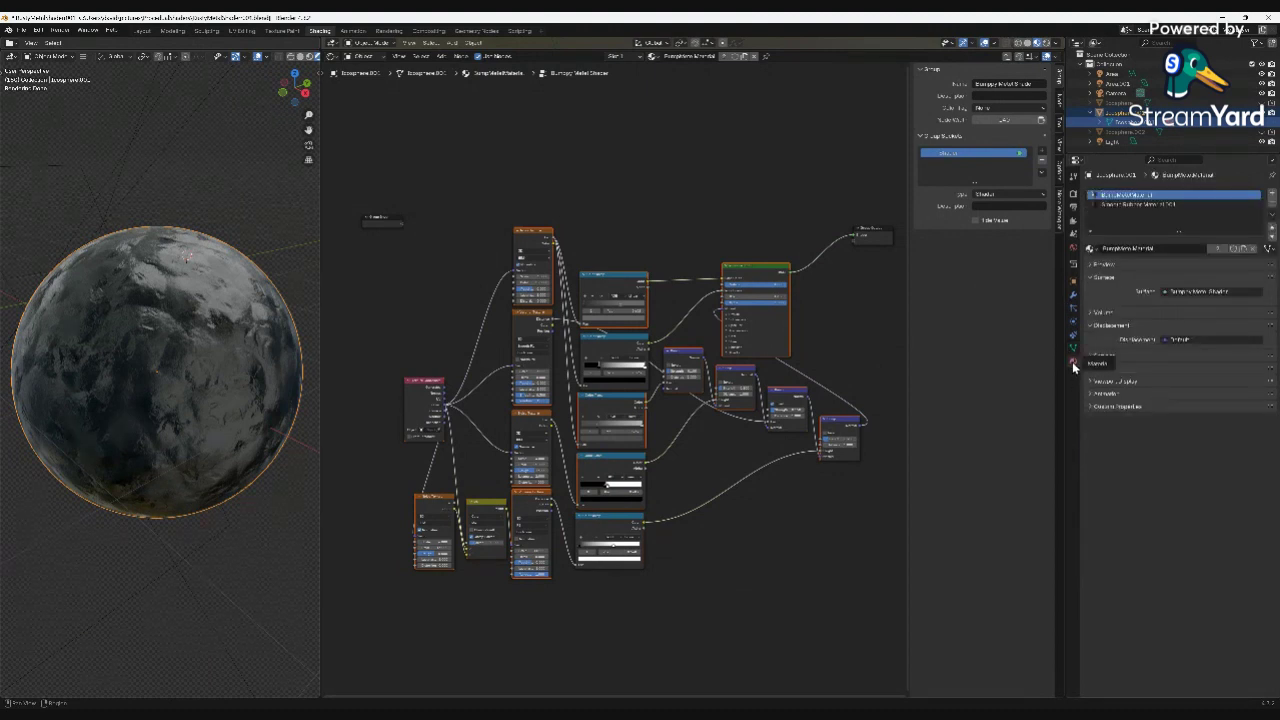
{"action": "left_click", "coordinate": [1133, 204]}
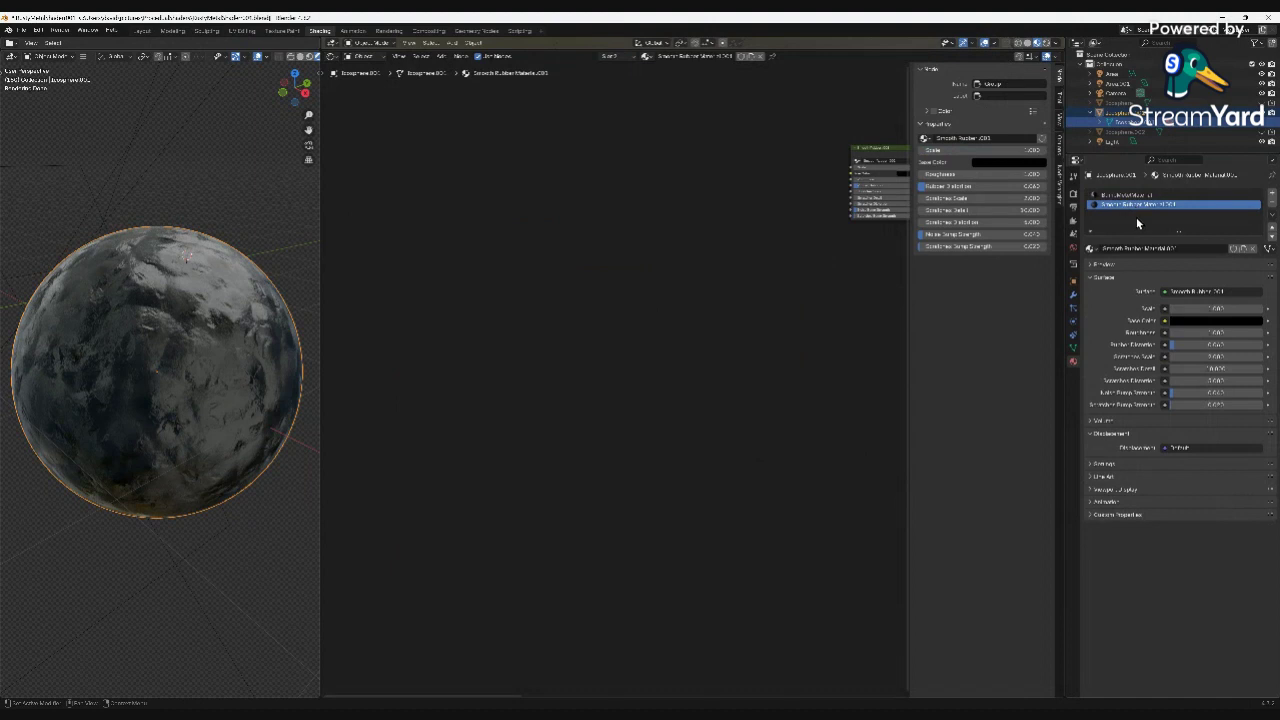
{"action": "left_click", "coordinate": [1272, 197]}
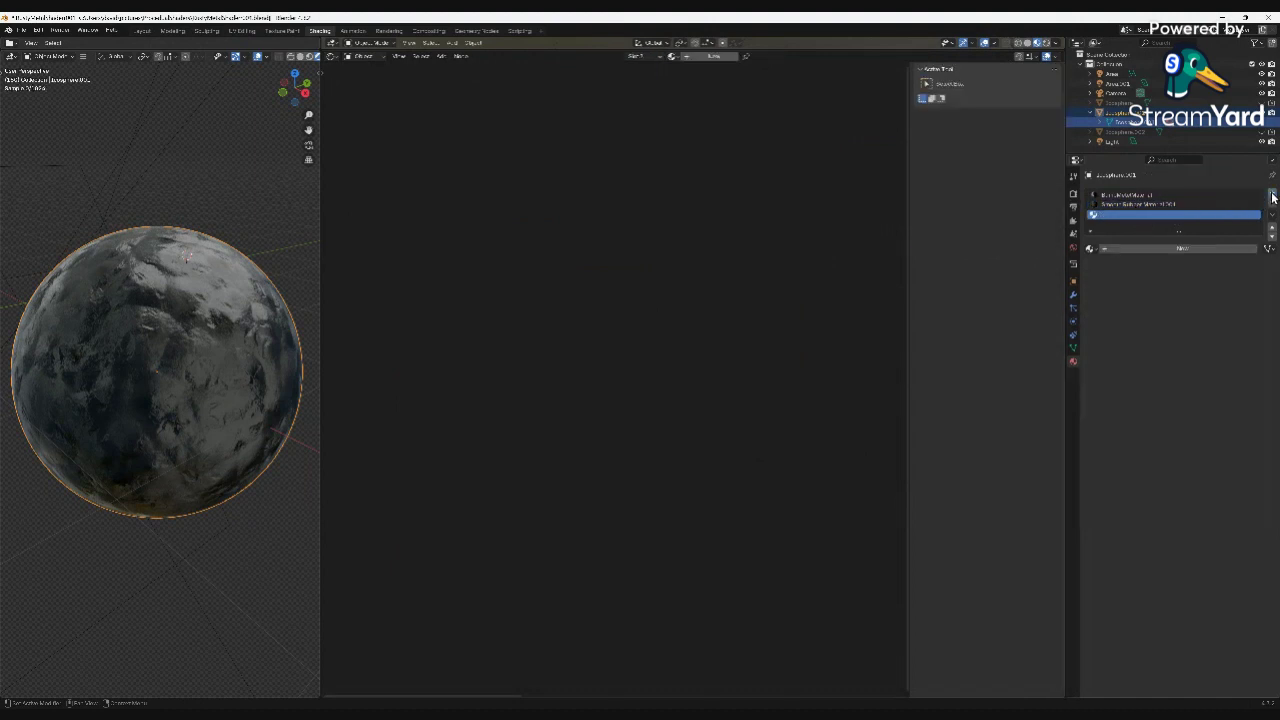
{"action": "left_click", "coordinate": [1147, 247]}
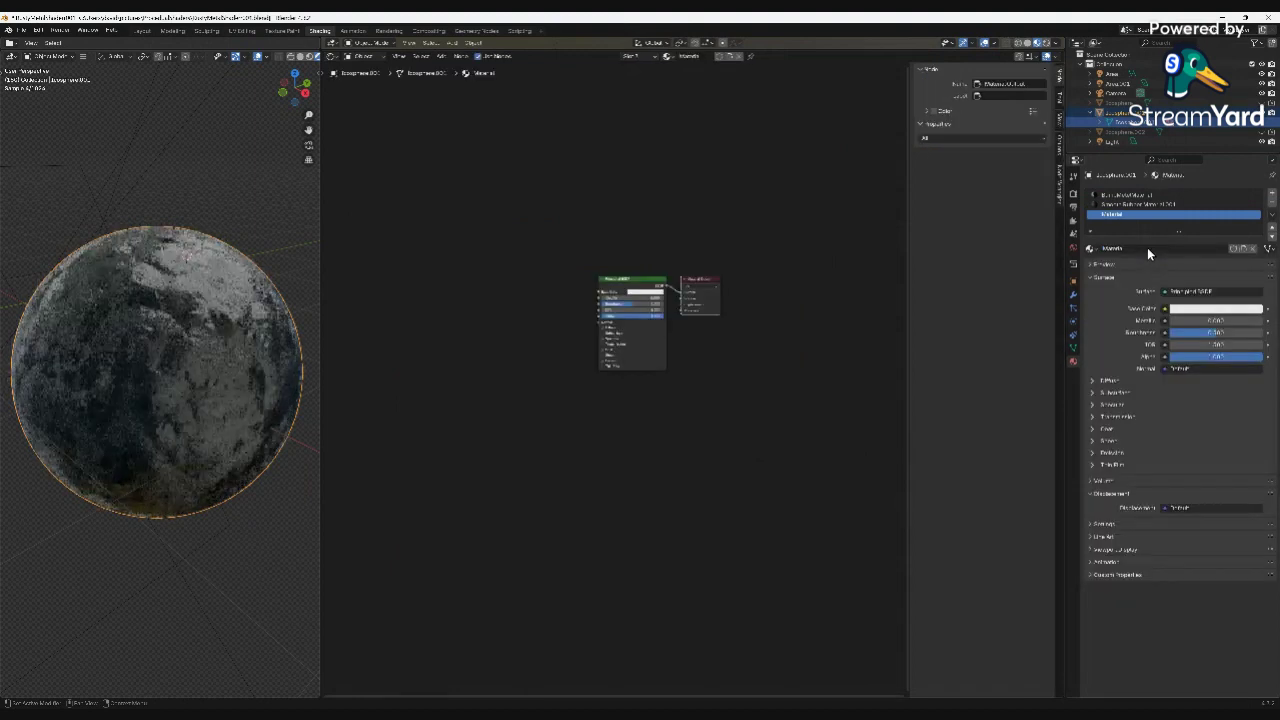
{"action": "scroll", "coordinate": [643, 337], "scroll_direction": "up", "scroll_amount": 2}
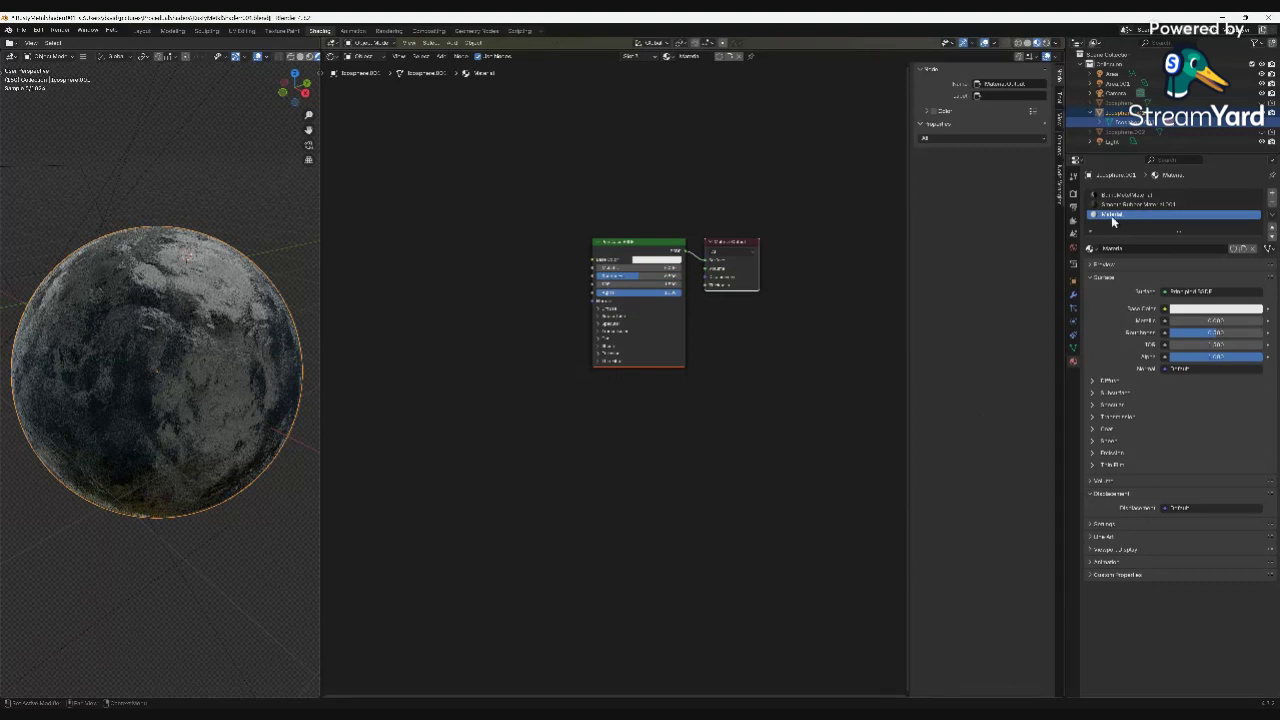
Delete the default Principled BSDF from the new material and reselect Material as the third slot's material.
{"action": "left_click", "coordinate": [1114, 248]}
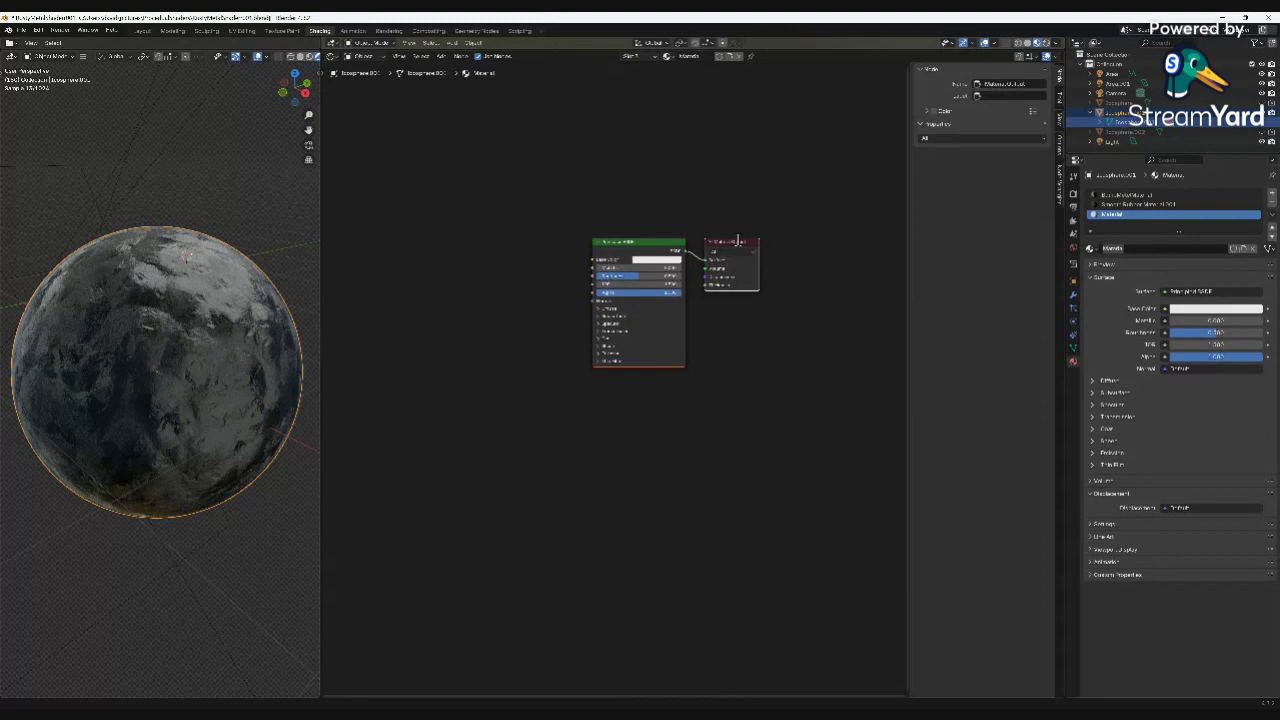
{"action": "left_click", "coordinate": [733, 240]}
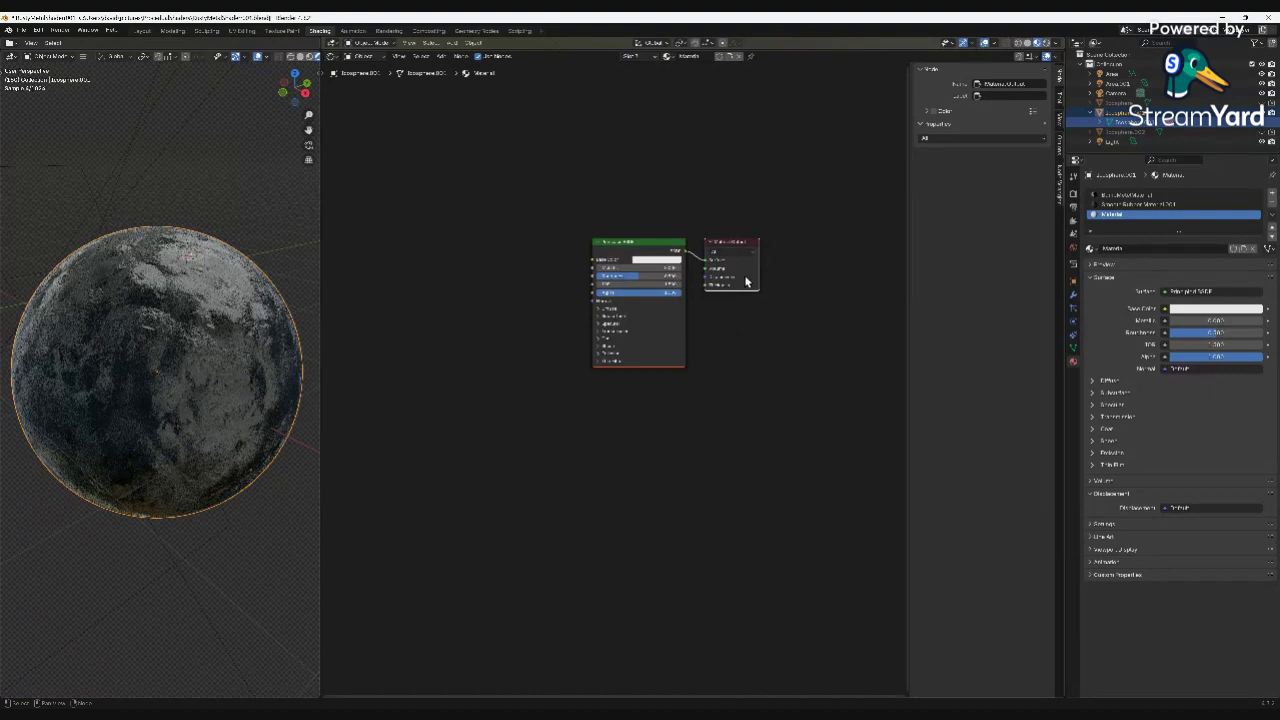
{"action": "middle_click_drag", "start_coordinate": [745, 282], "coordinate": [819, 233]}
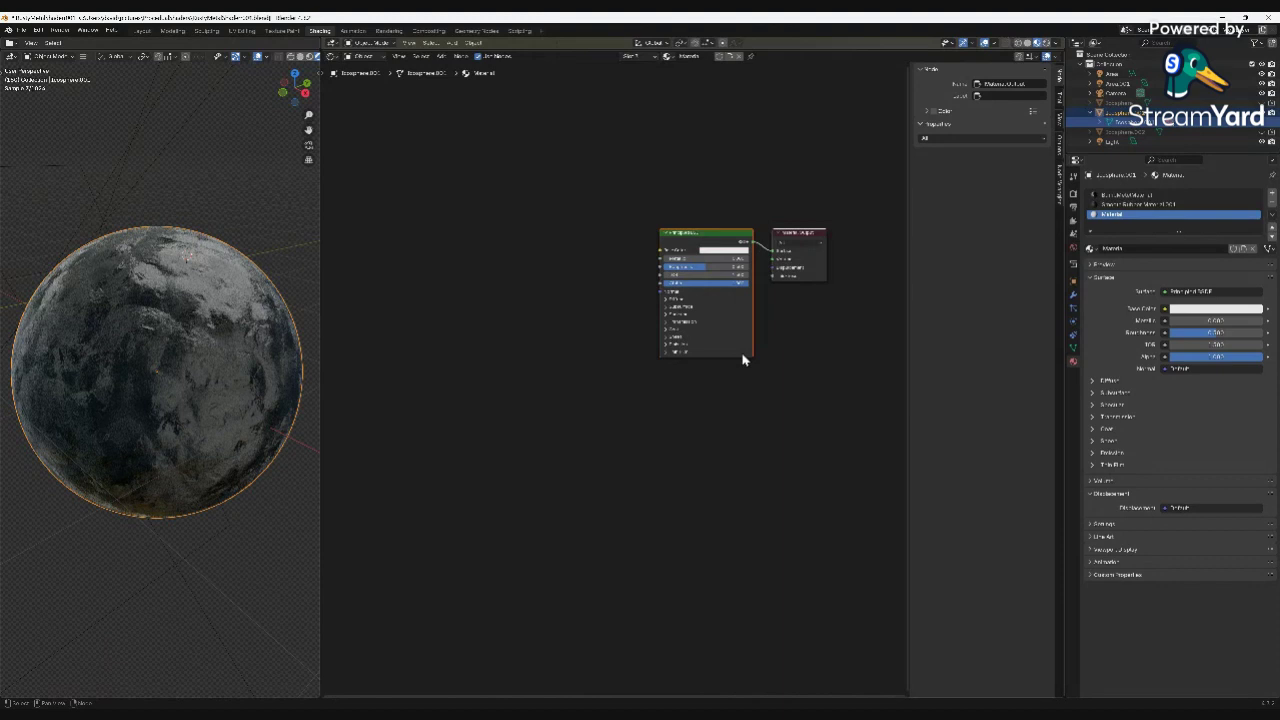
{"action": "left_click", "coordinate": [712, 238]}
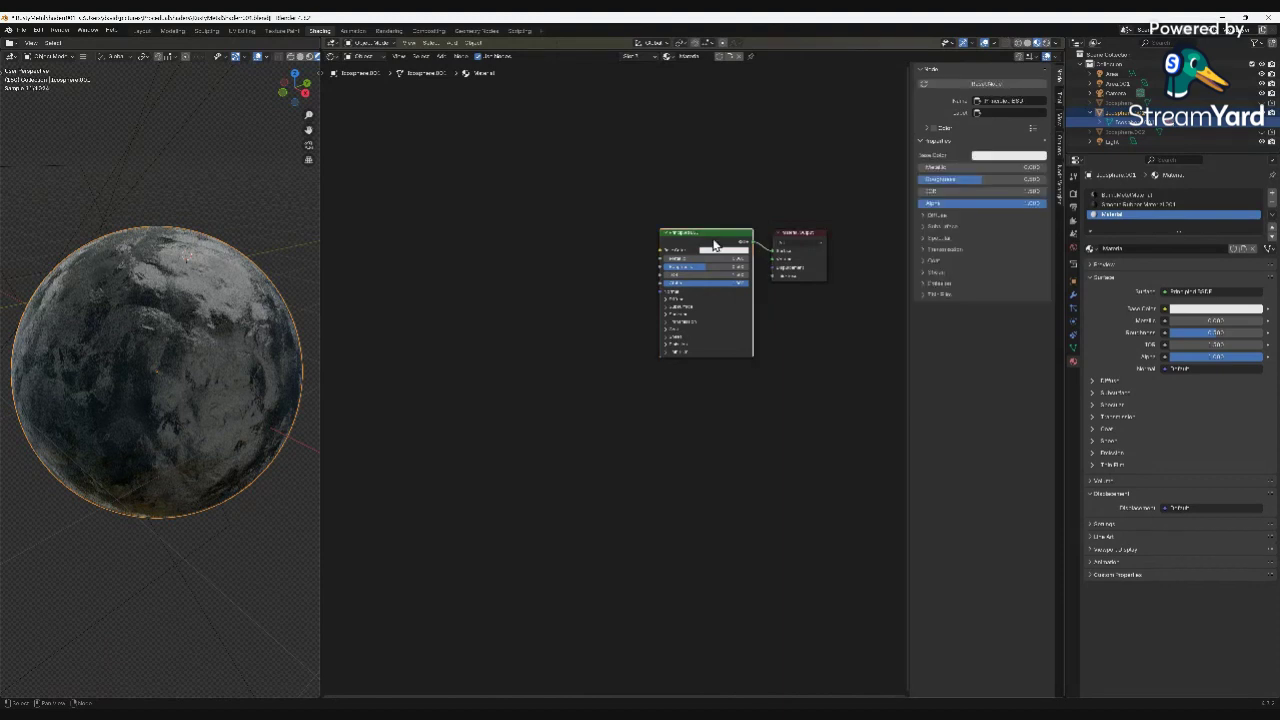
{"action": "key", "text": "x"}
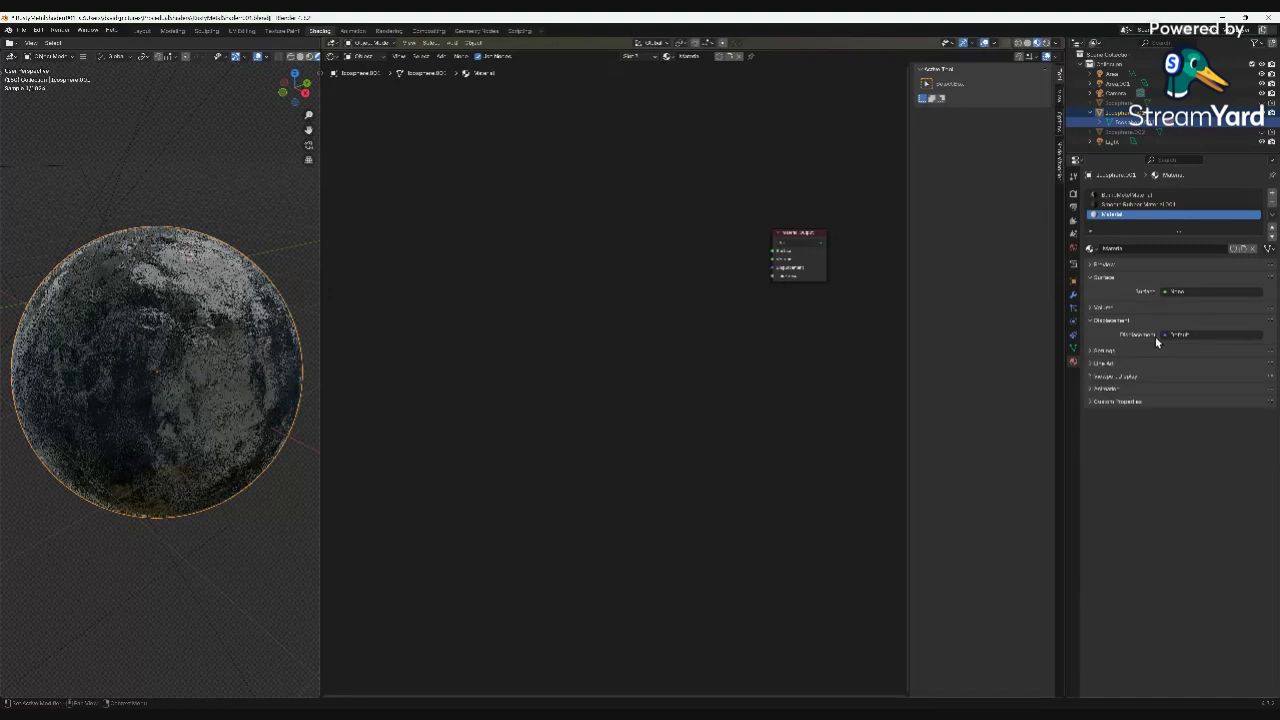
{"action": "left_click", "coordinate": [1094, 248]}
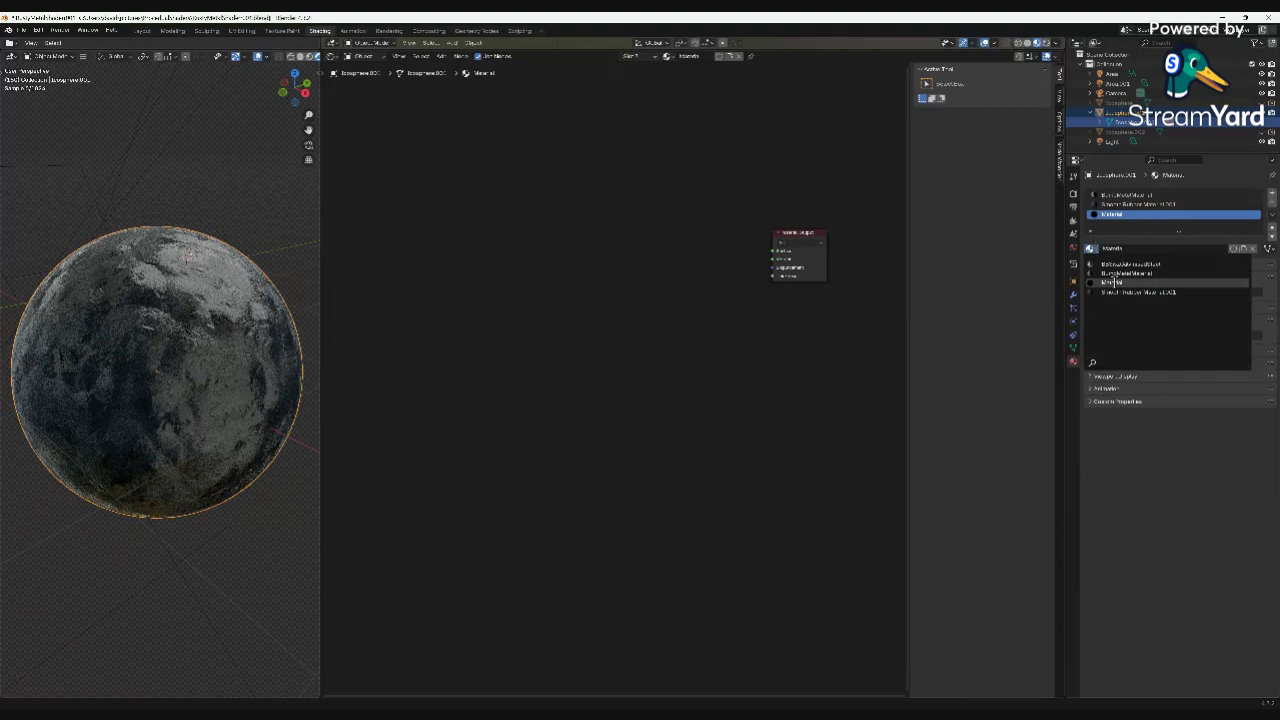
{"action": "left_click", "coordinate": [1114, 282]}
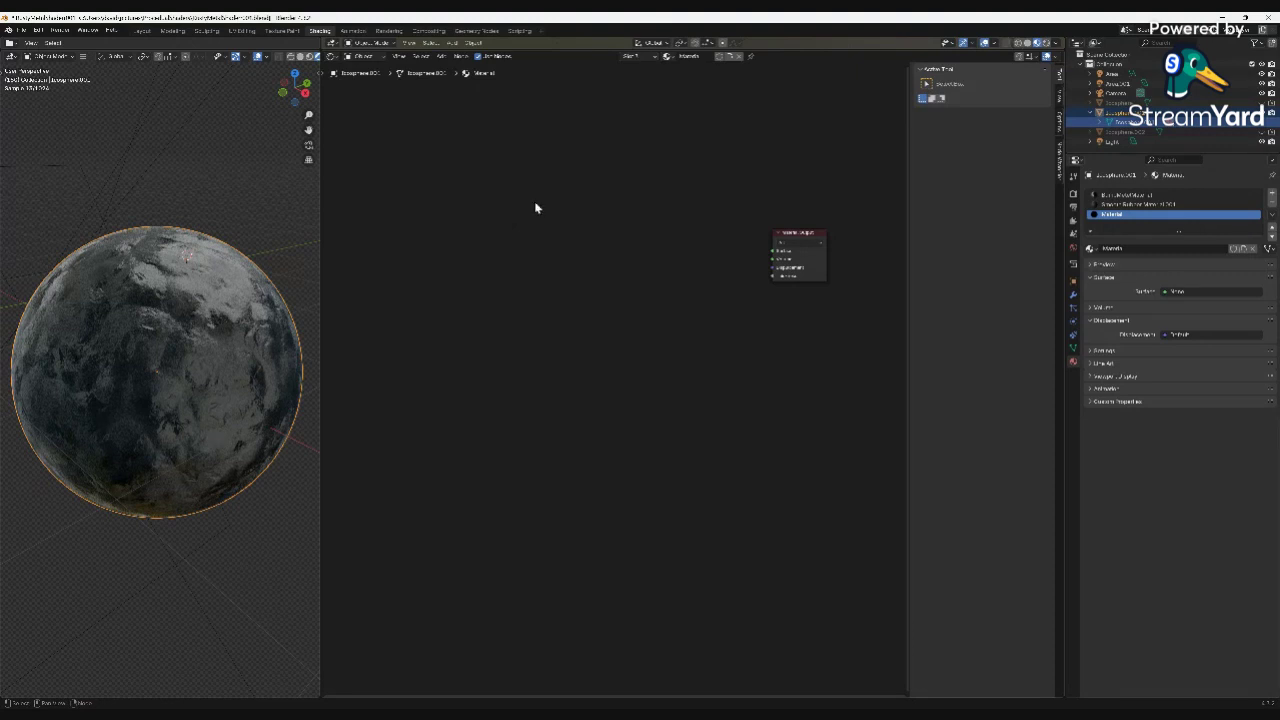
Paste the copied shader network, move the Material Output clear of it, and connect the Principled BSDF to the output's Surface.
{"action": "key", "text": "ctrl+v"}
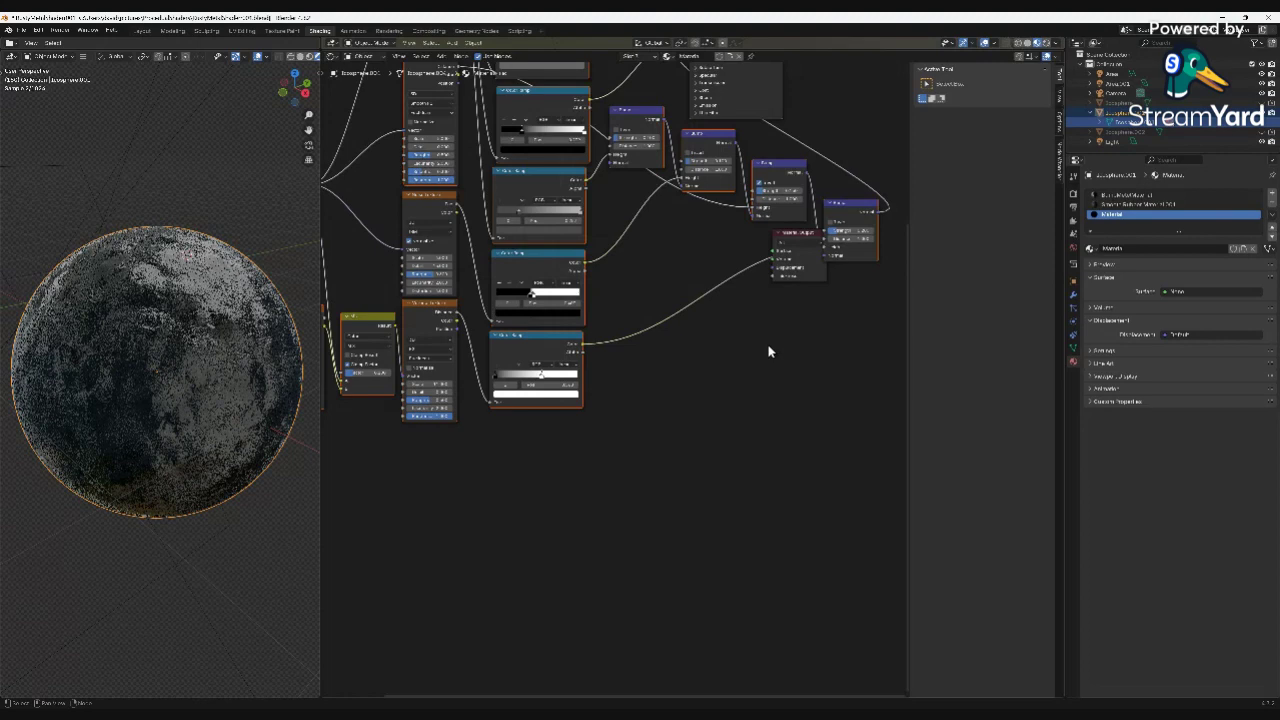
{"action": "scroll", "coordinate": [769, 351], "scroll_direction": "down", "scroll_amount": 1}
{"action": "scroll", "coordinate": [760, 320], "scroll_direction": "down", "scroll_amount": 1}
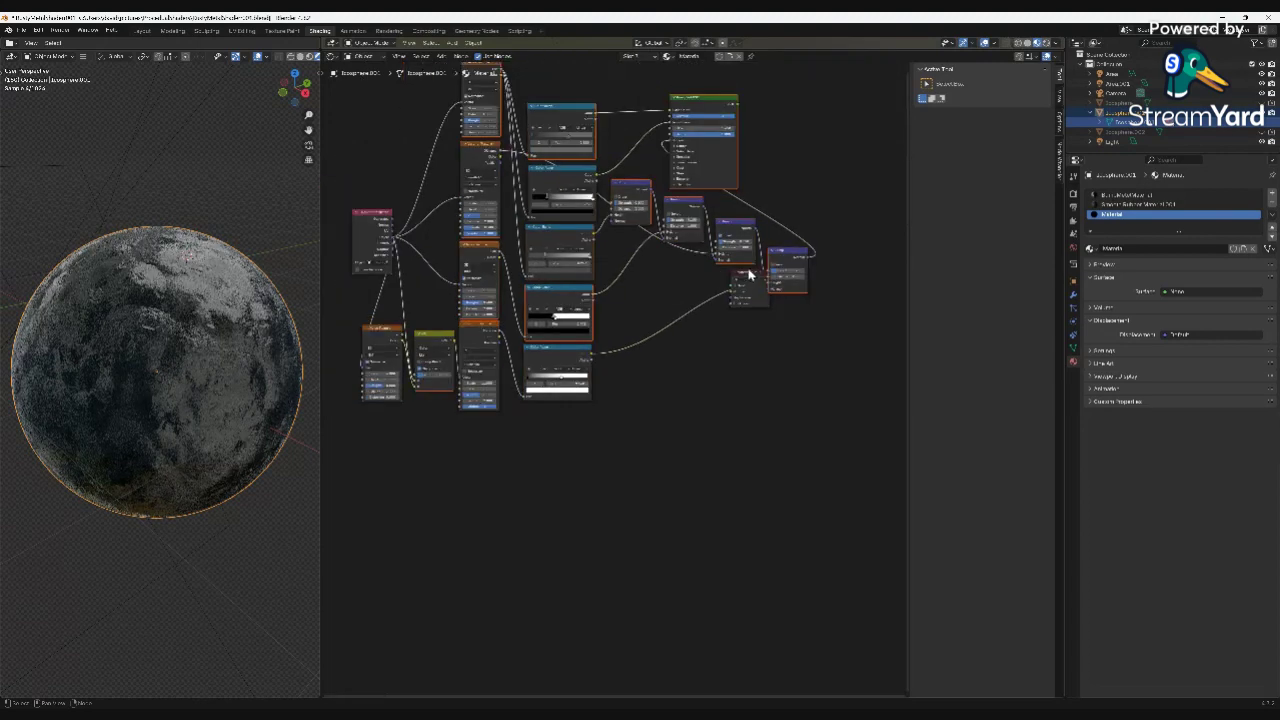
{"action": "left_click_drag", "start_coordinate": [750, 274], "coordinate": [854, 139]}
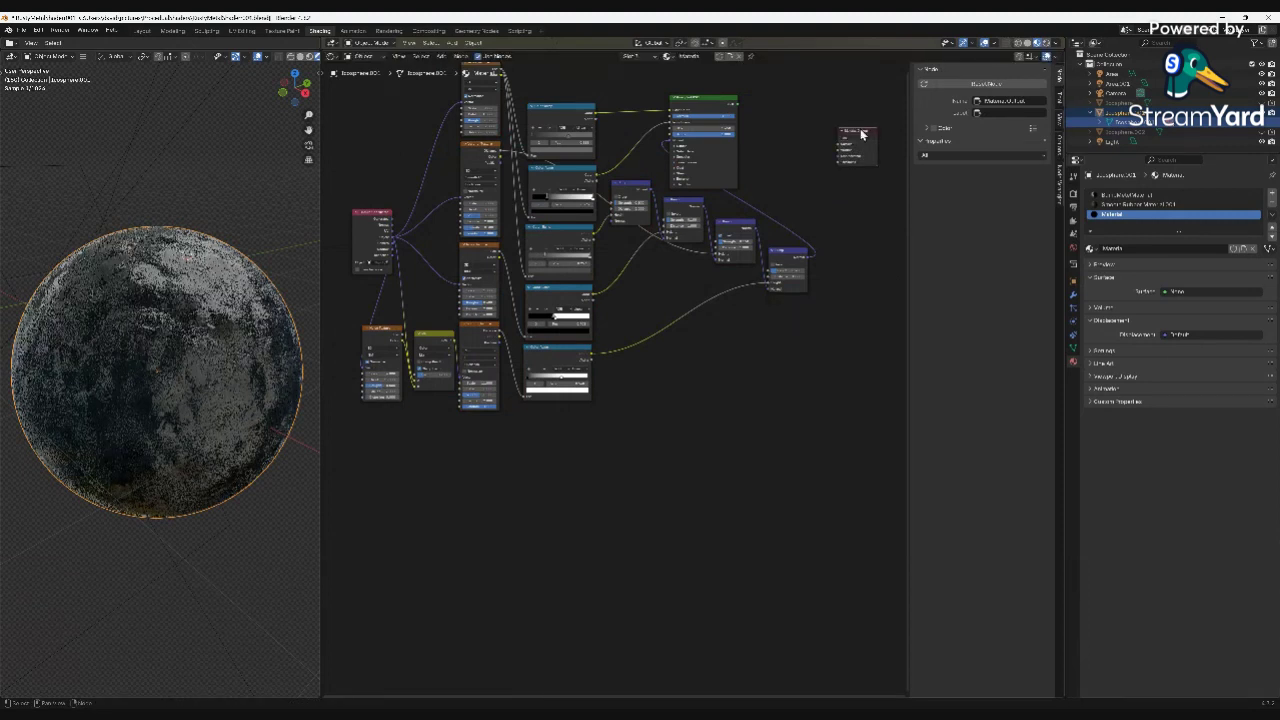
{"action": "left_click_drag", "start_coordinate": [737, 103], "coordinate": [835, 152]}
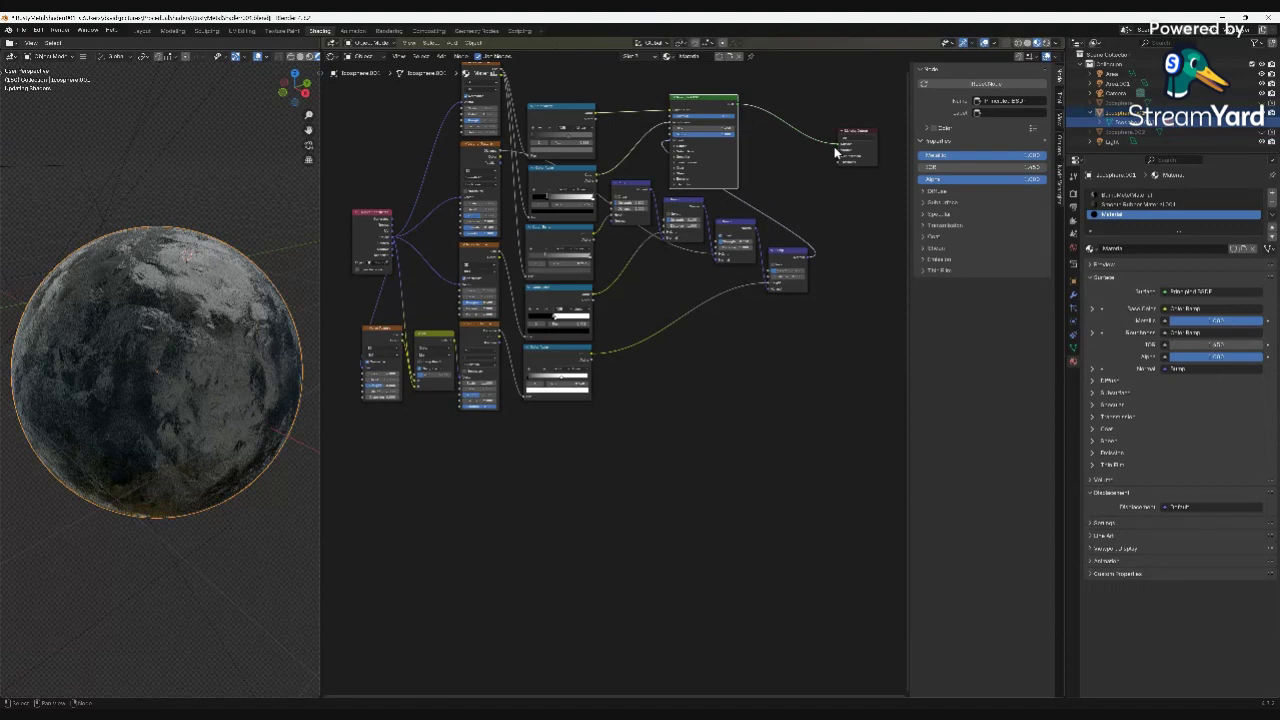
Move the Material Output farther up and away from the pasted node network.
{"action": "scroll", "coordinate": [720, 443], "scroll_direction": "down", "scroll_amount": 2}
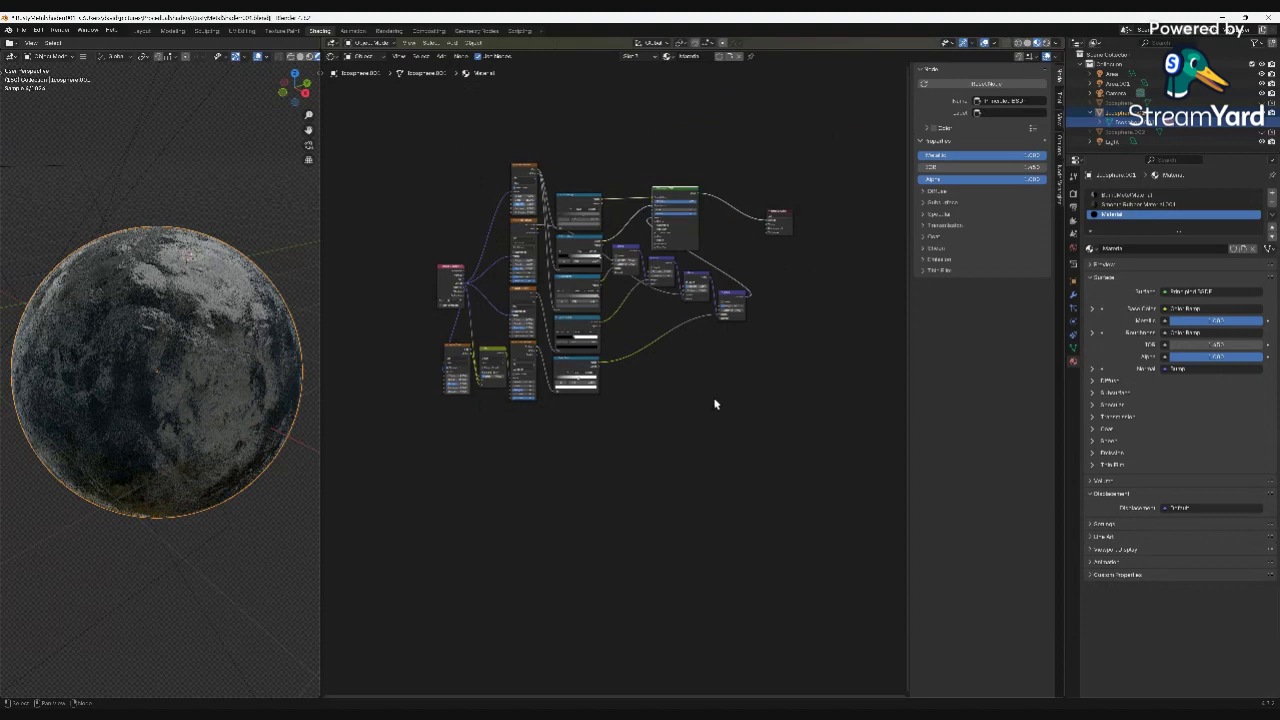
{"action": "middle_click_drag", "start_coordinate": [715, 404], "coordinate": [714, 477]}
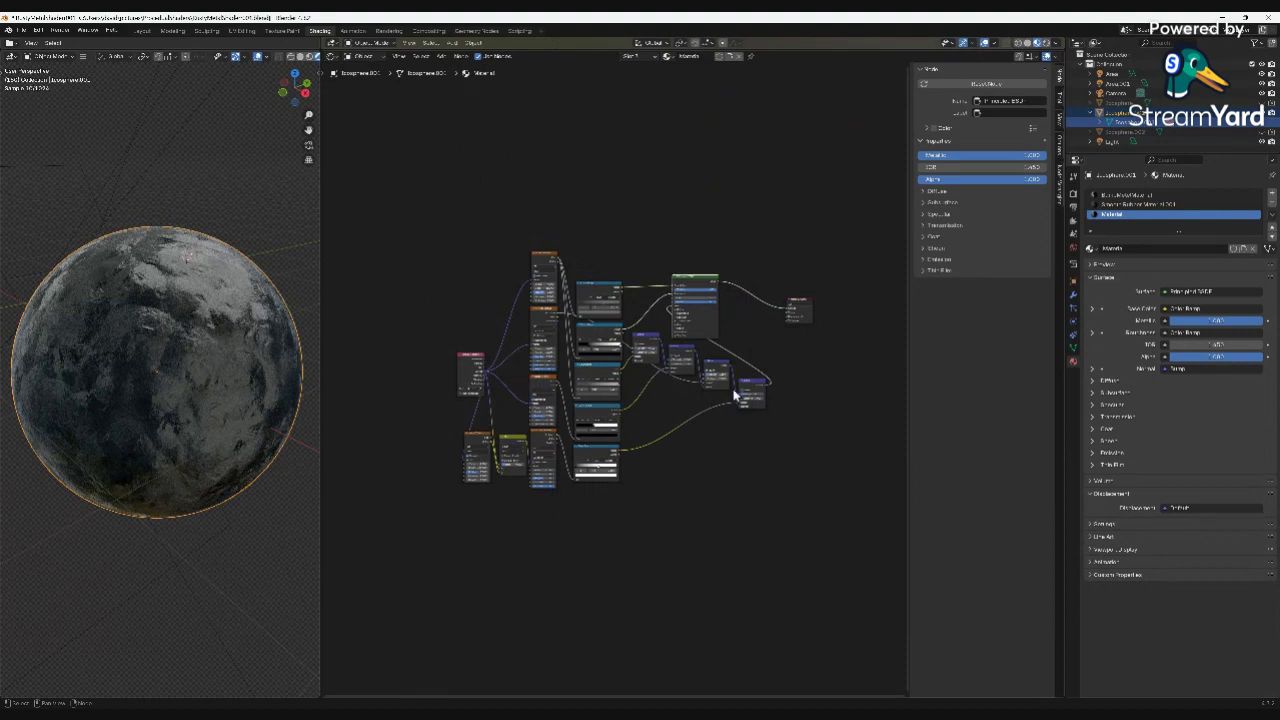
{"action": "left_click", "coordinate": [801, 303]}
{"action": "left_click_drag", "start_coordinate": [801, 303], "coordinate": [849, 246]}
{"action": "scroll", "coordinate": [651, 571], "scroll_direction": "down", "scroll_amount": 1}
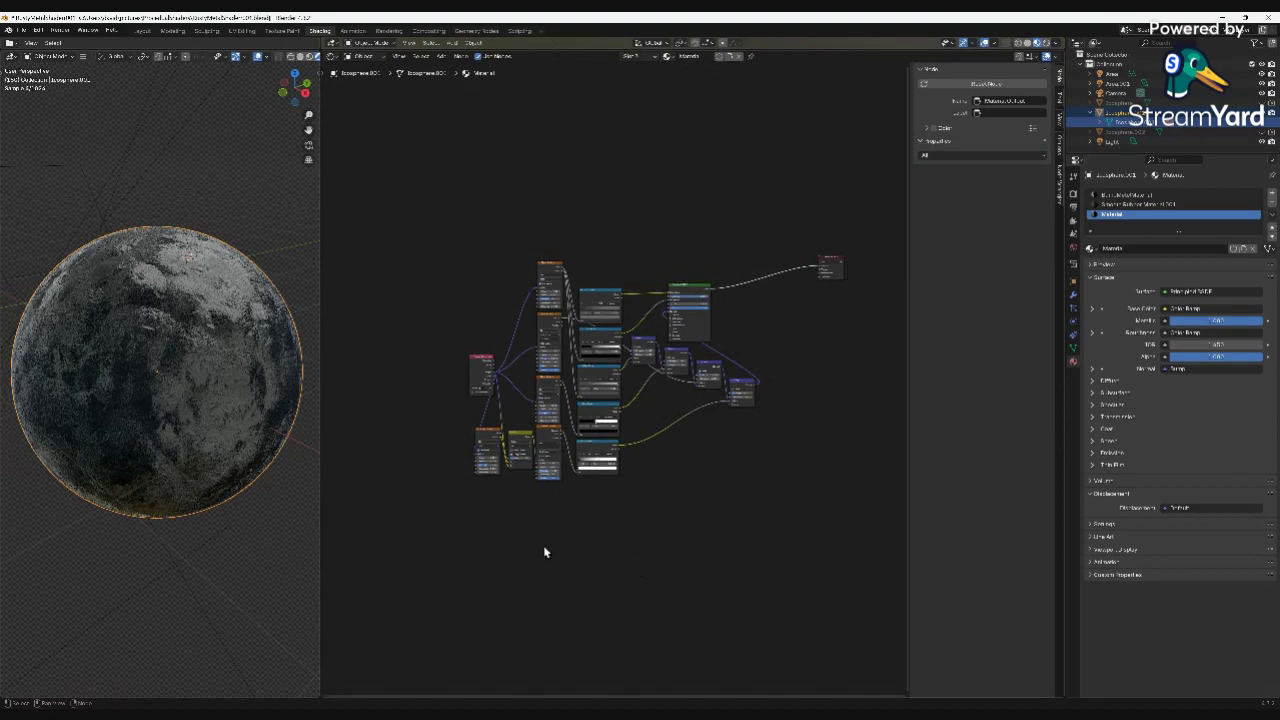
Enclose the Texture Coordinate, the texture nodes and the mix node in one frame.
{"action": "scroll", "coordinate": [563, 549], "scroll_direction": "up", "scroll_amount": 2}
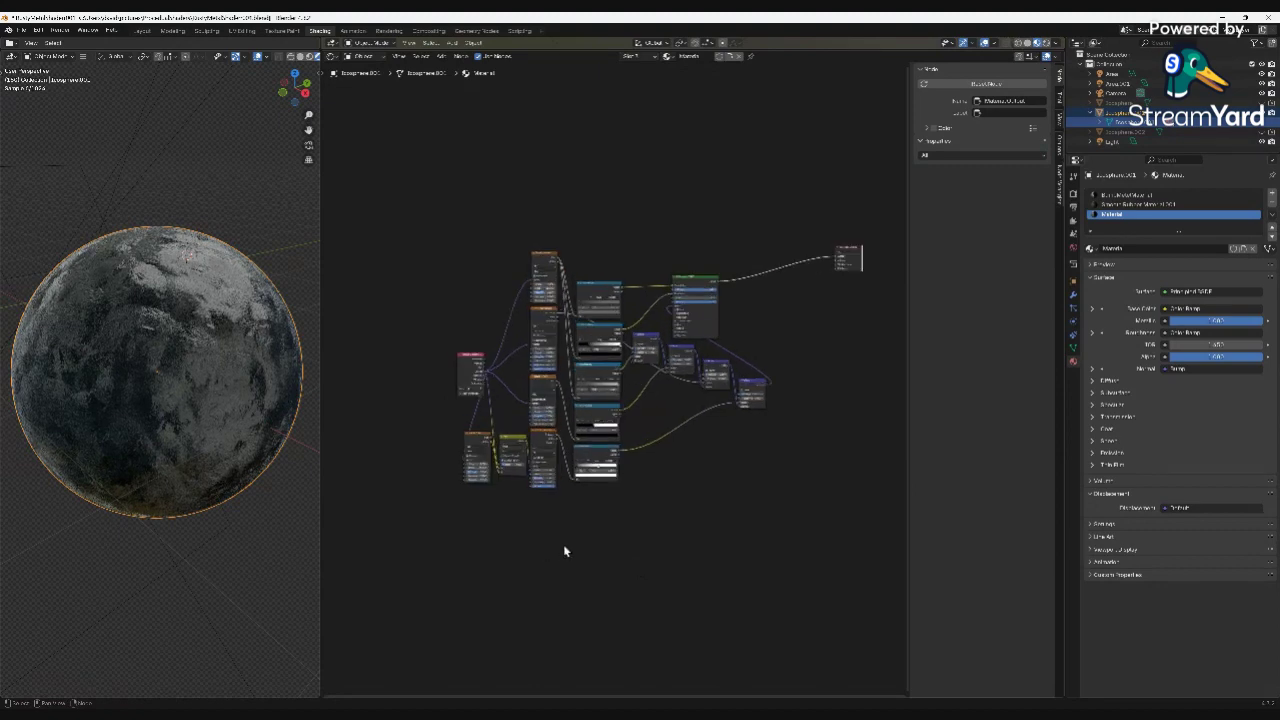
{"action": "scroll", "coordinate": [565, 549], "scroll_direction": "up", "scroll_amount": 1}
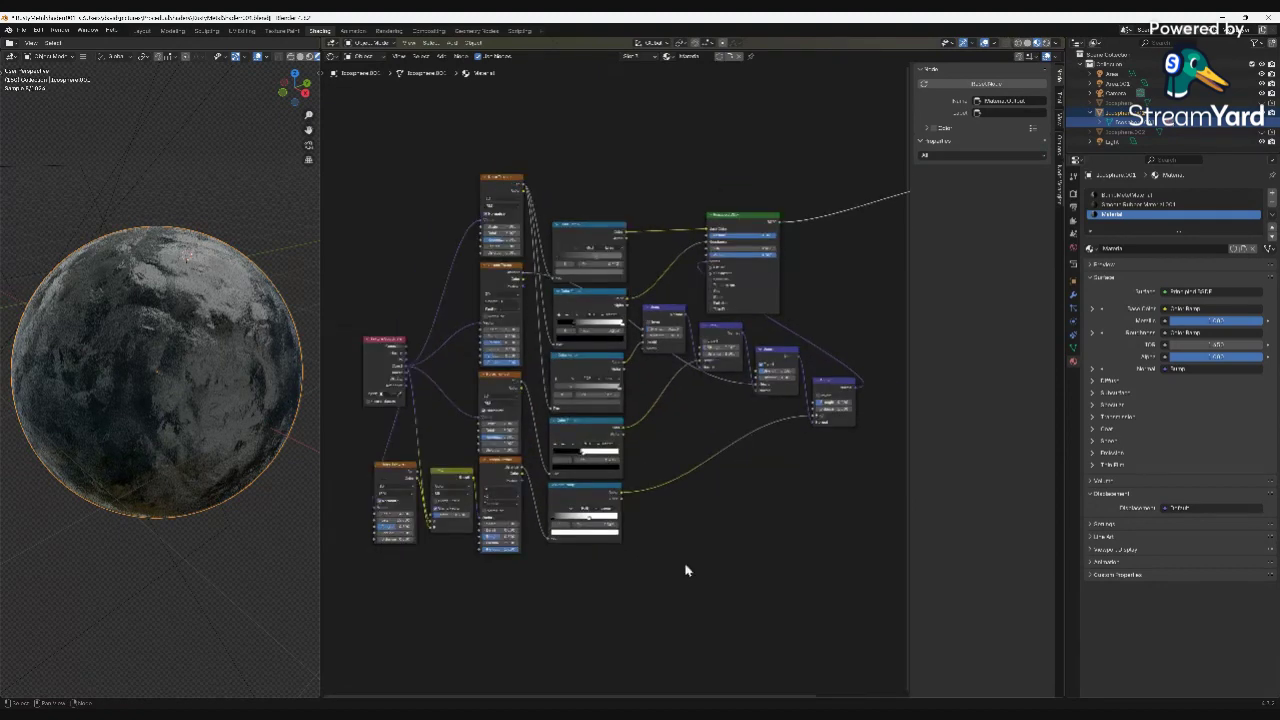
{"action": "scroll", "coordinate": [686, 570], "scroll_direction": "down", "scroll_amount": 2}
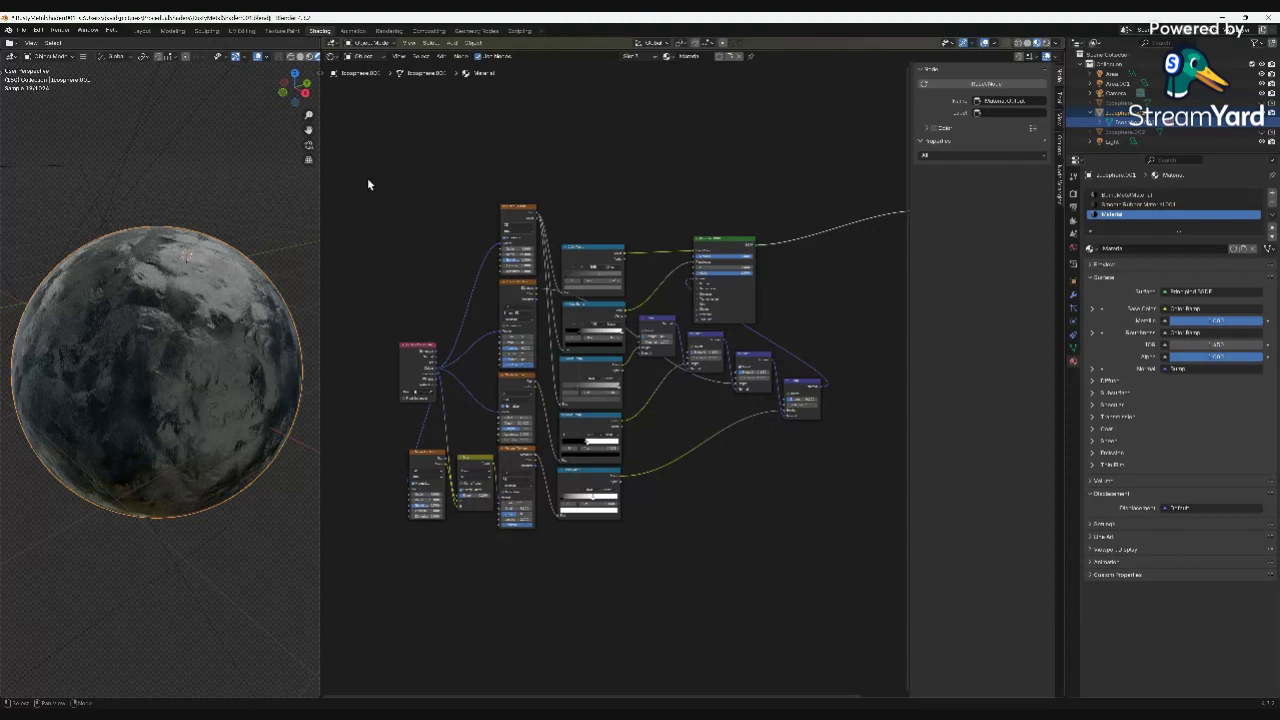
{"action": "left_click_drag", "start_coordinate": [367, 184], "coordinate": [540, 593]}
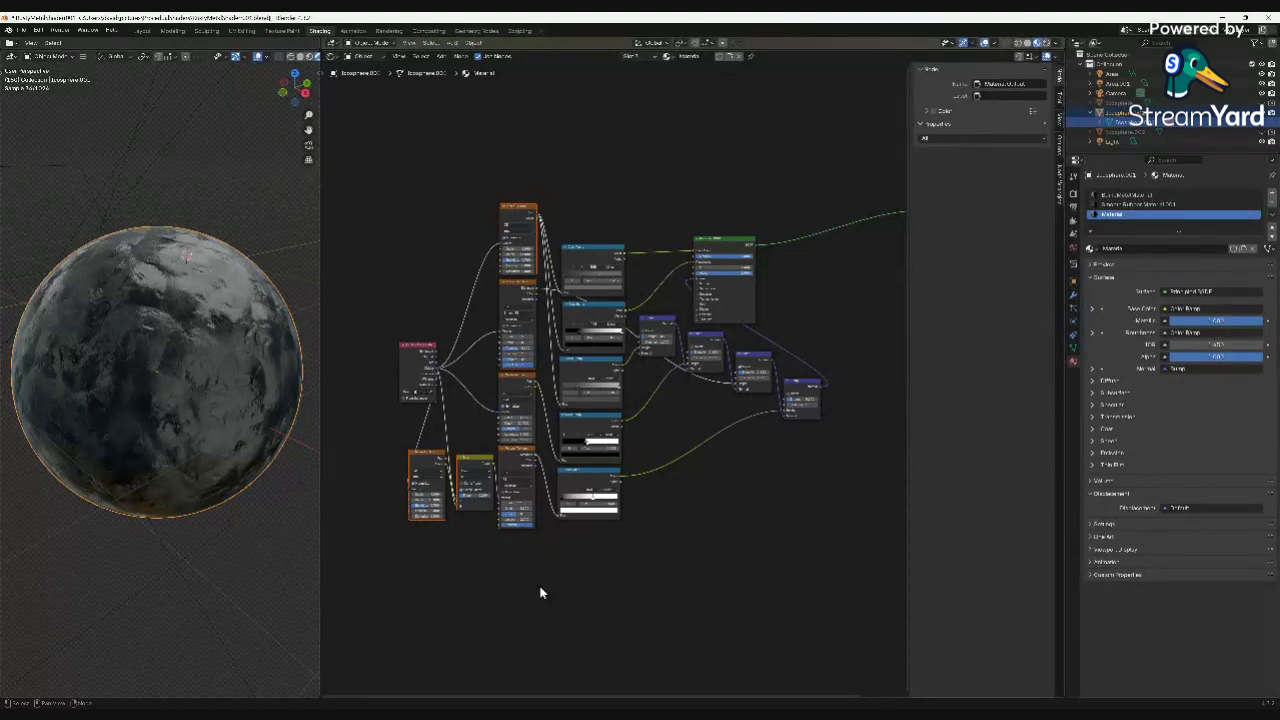
{"action": "key", "text": "ctrl+j"}
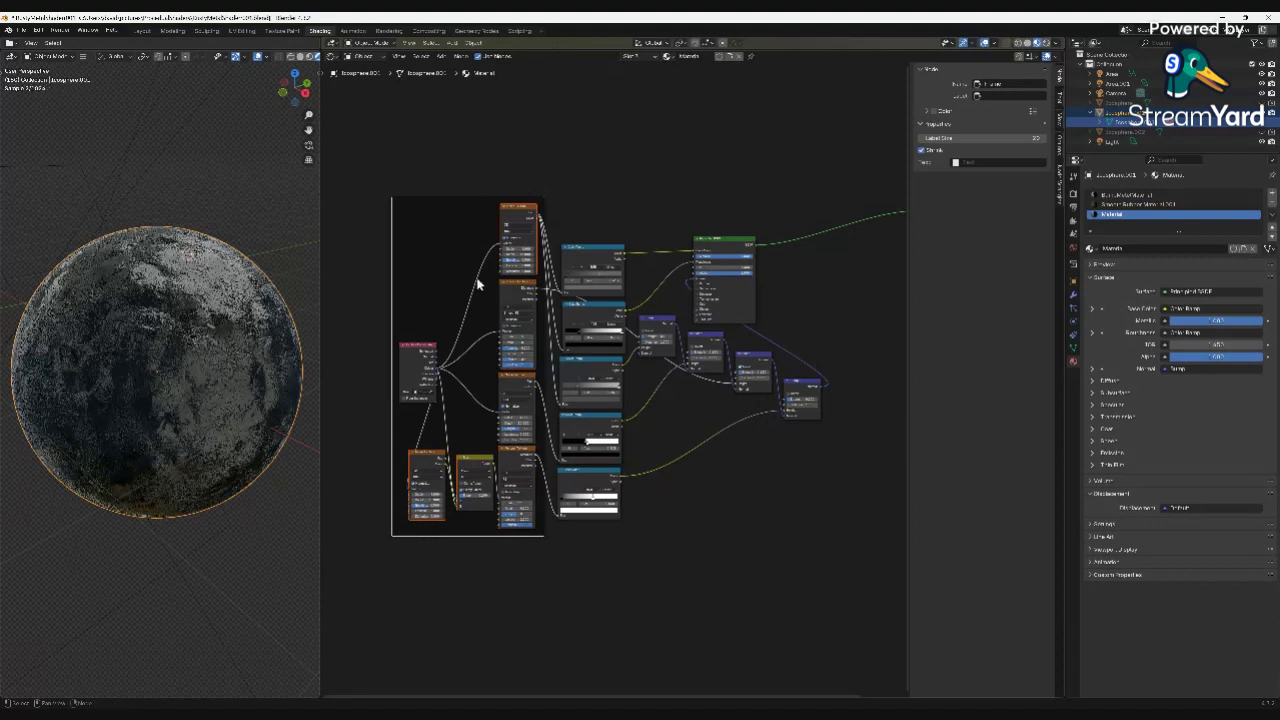
Move the texture frame away from the Color Ramps and enclose the five Color Ramp nodes in a second frame.
{"action": "key", "text": "g"}
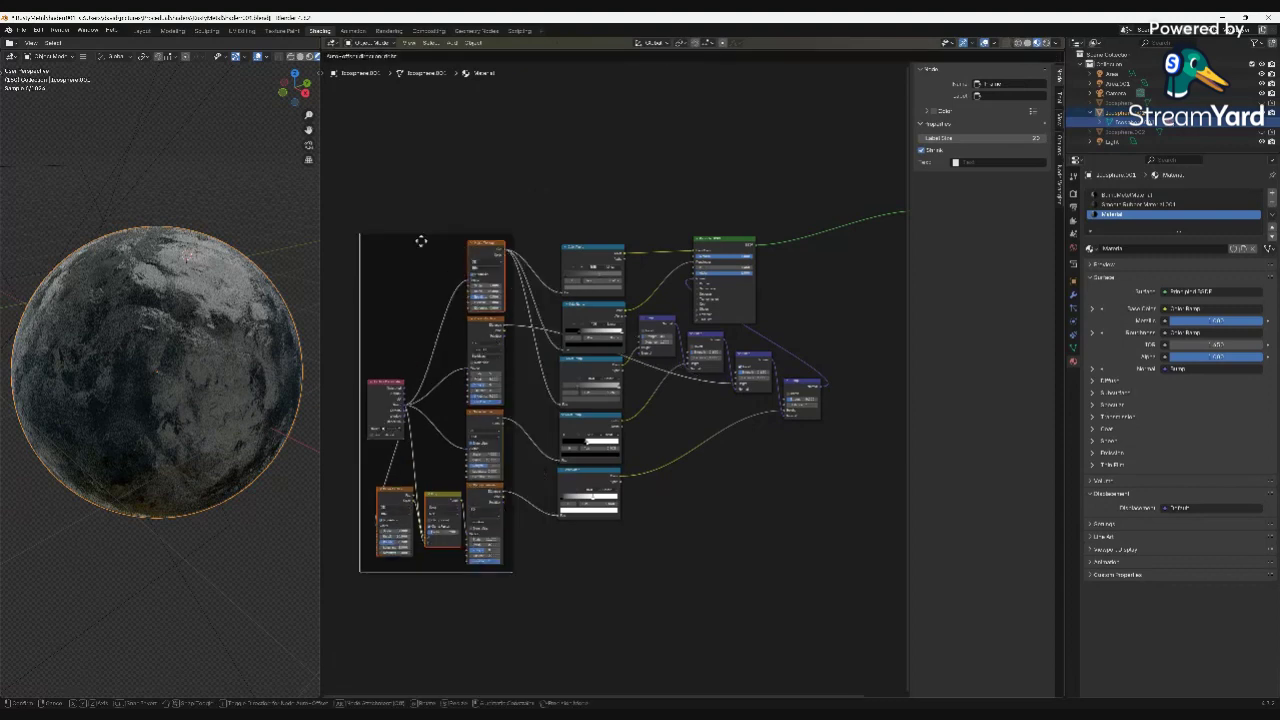
{"action": "left_click", "coordinate": [419, 240]}
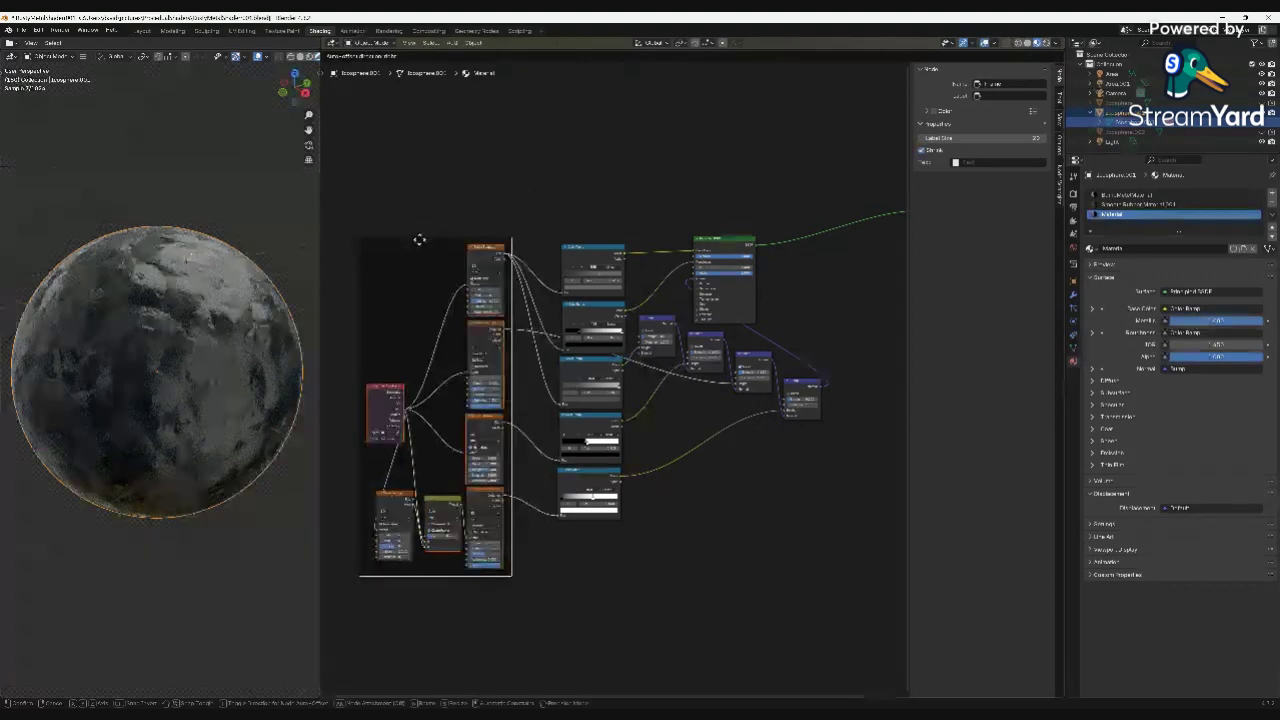
{"action": "left_click_drag", "start_coordinate": [419, 240], "coordinate": [399, 176]}
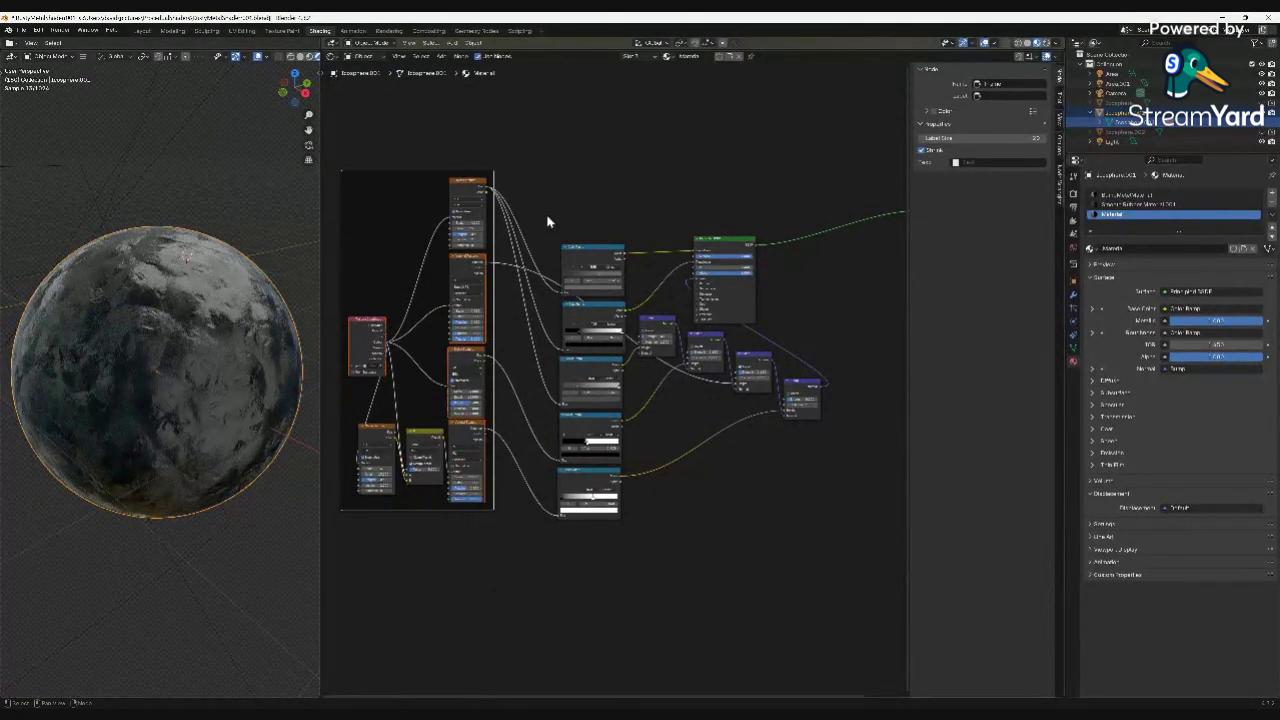
{"action": "left_click_drag", "start_coordinate": [543, 214], "coordinate": [636, 574]}
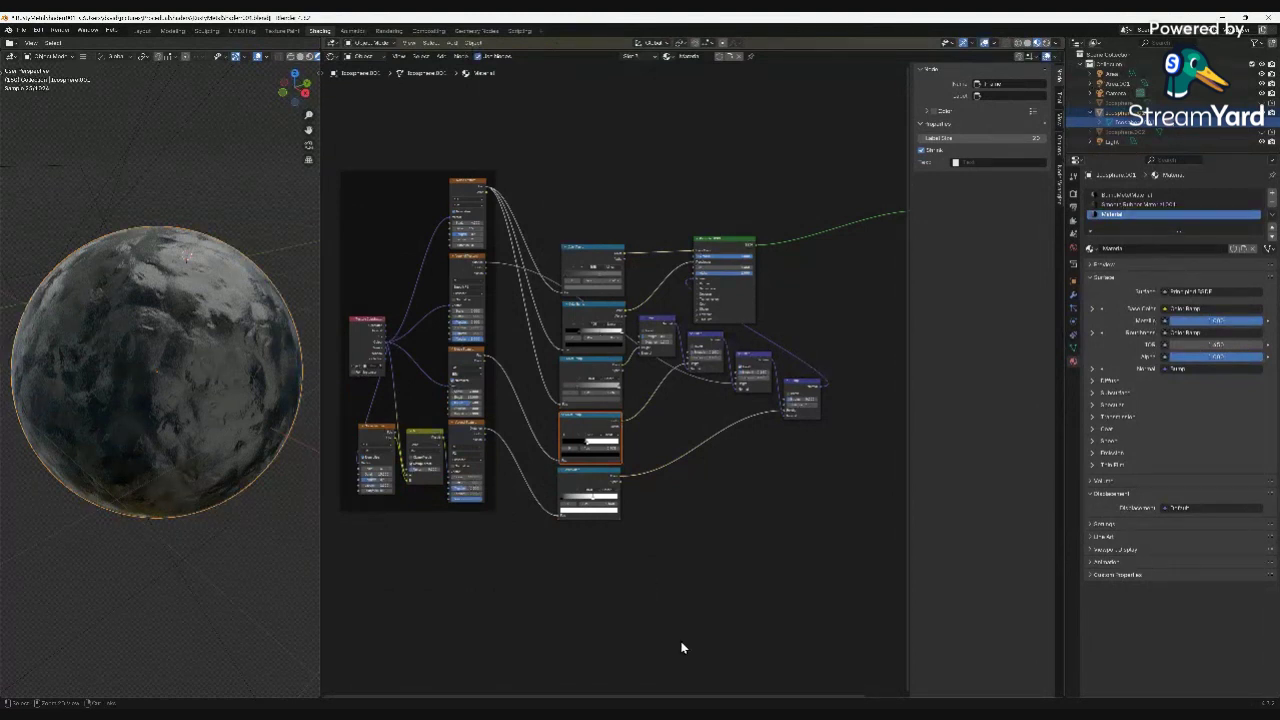
{"action": "key", "text": "ctrl+j"}
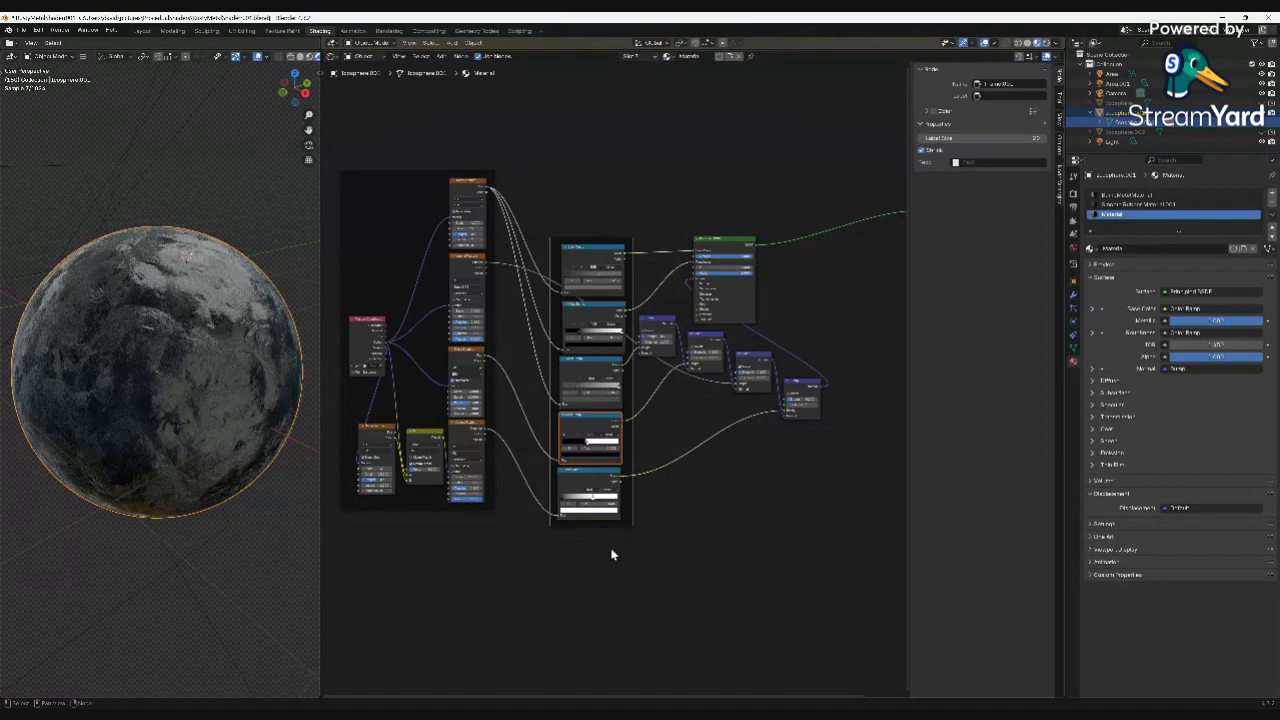
Label the frame around the texture nodes Noise and move it back closer to the Color Ramp frame.
{"action": "left_click", "coordinate": [383, 205]}
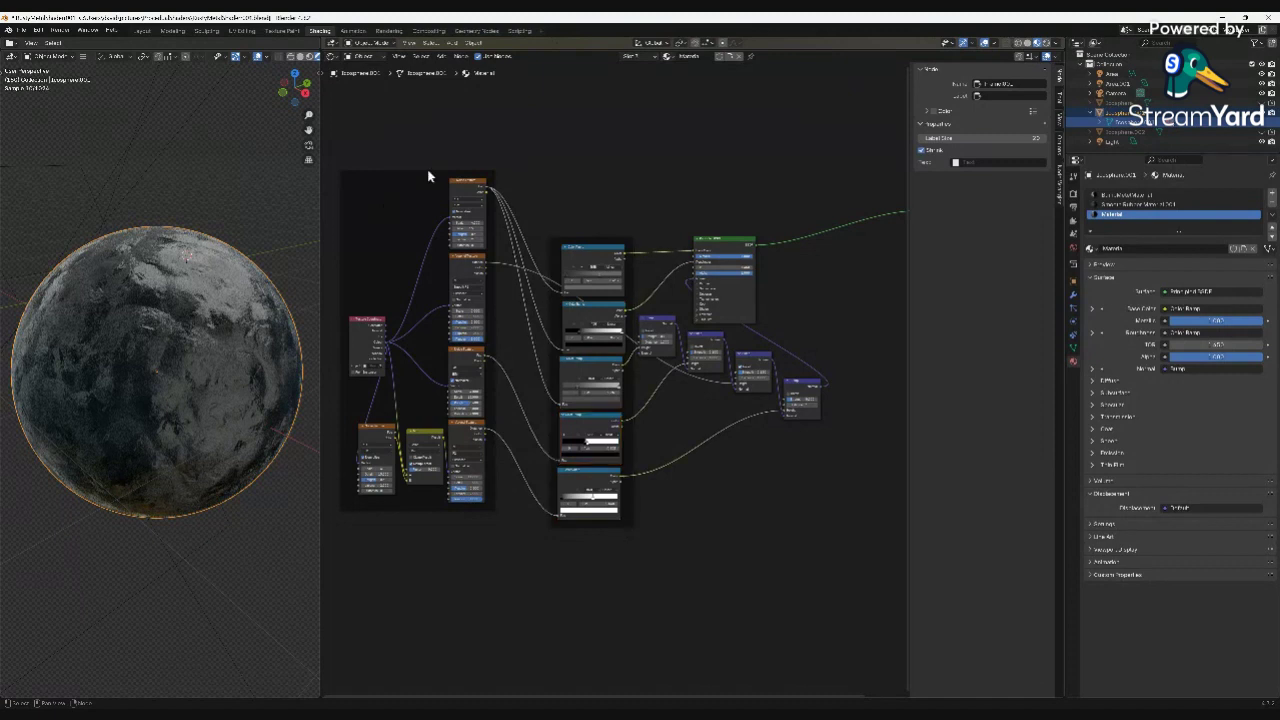
{"action": "left_click", "coordinate": [428, 171]}
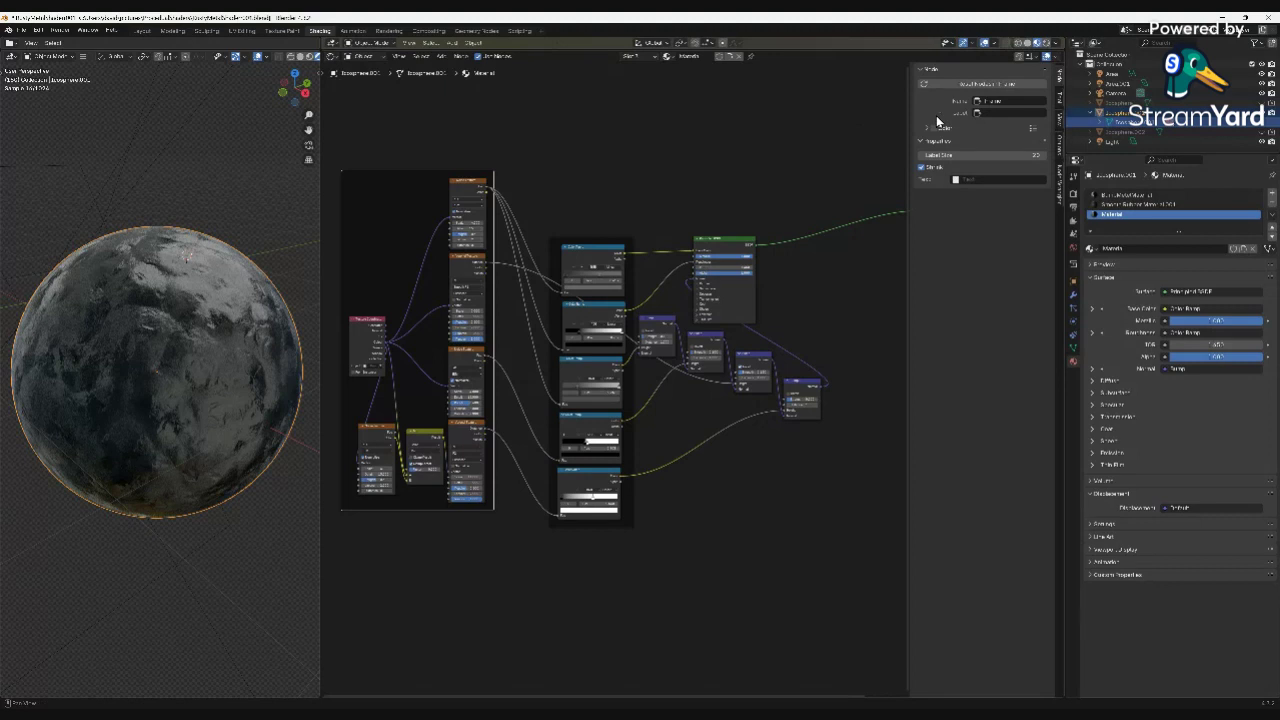
{"action": "left_click", "coordinate": [993, 112]}
{"action": "type", "text": "N"}
{"action": "key", "text": "Return"}
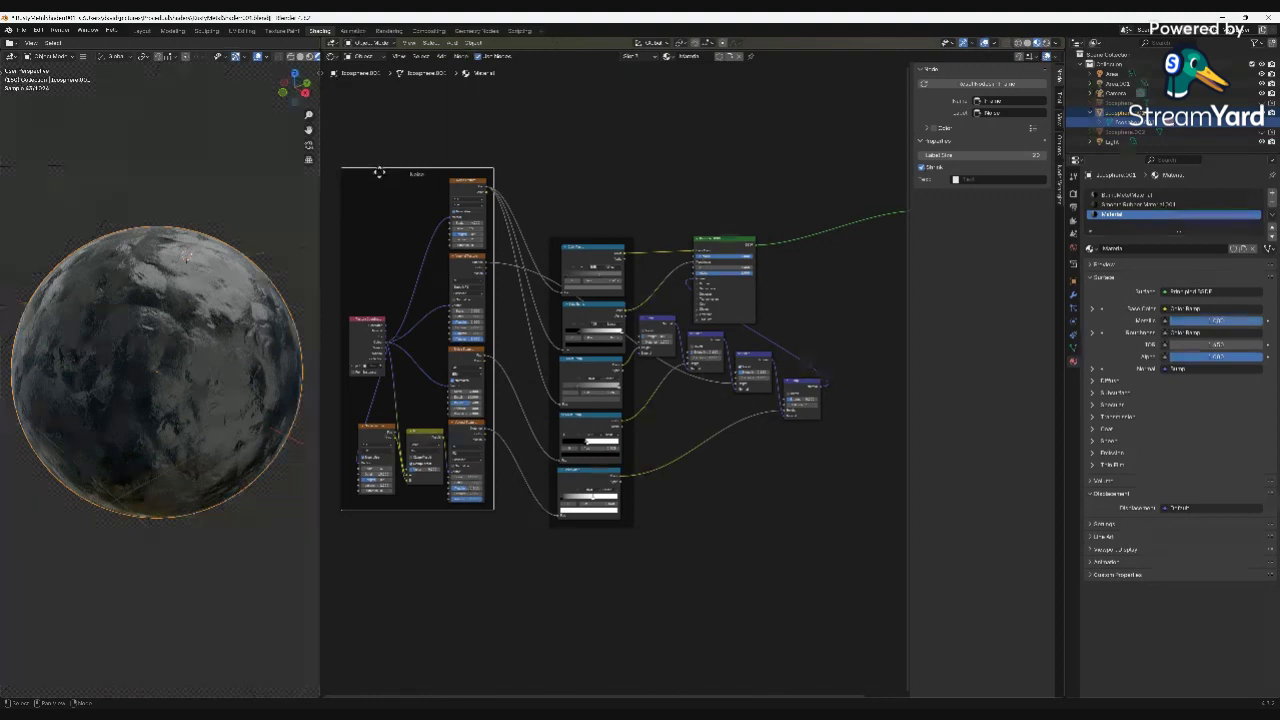
{"action": "left_click_drag", "start_coordinate": [379, 172], "coordinate": [390, 210]}
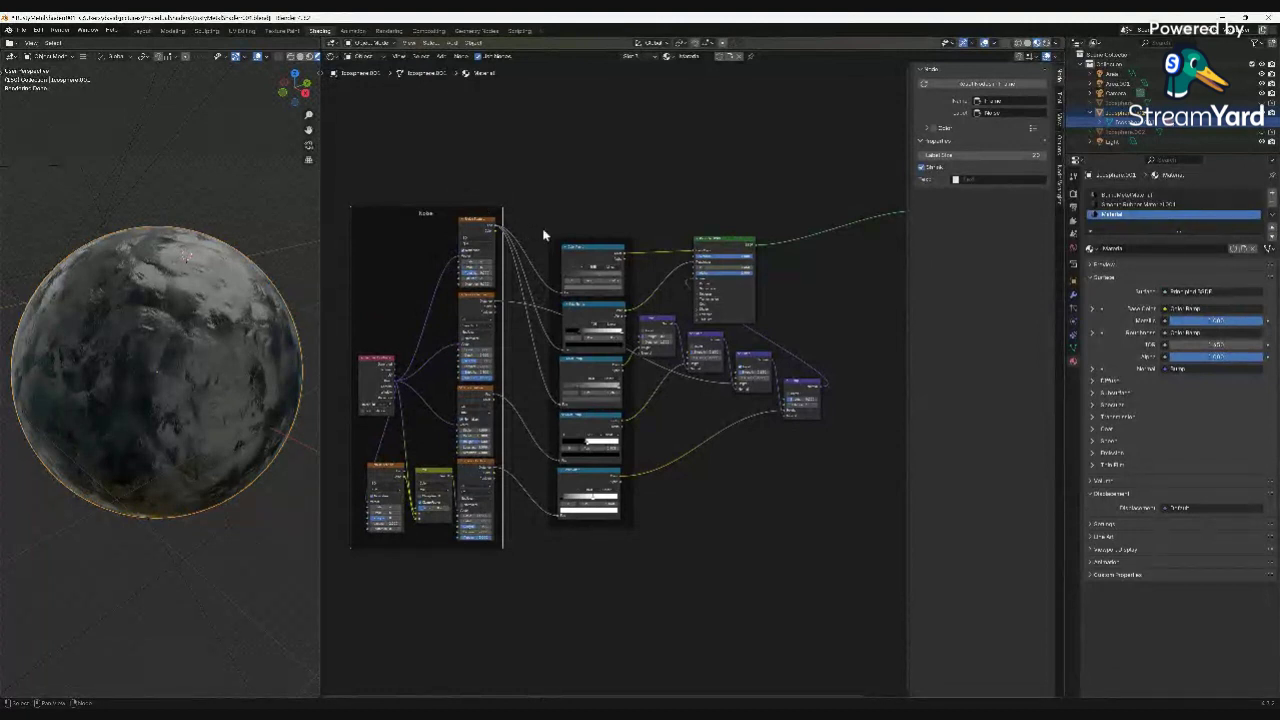
Label the frame around the five Color Ramp nodes Color Contols.
{"action": "left_click", "coordinate": [590, 237]}
{"action": "left_click", "coordinate": [587, 241]}
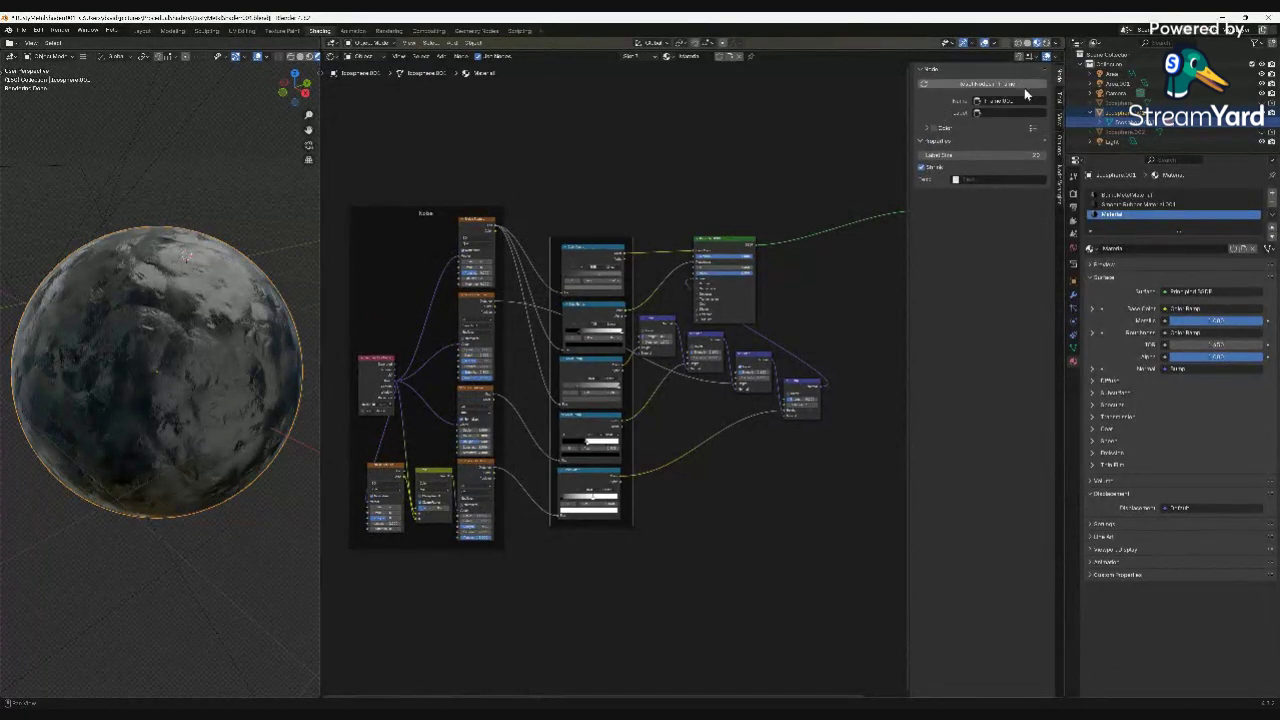
{"action": "left_click", "coordinate": [998, 112]}
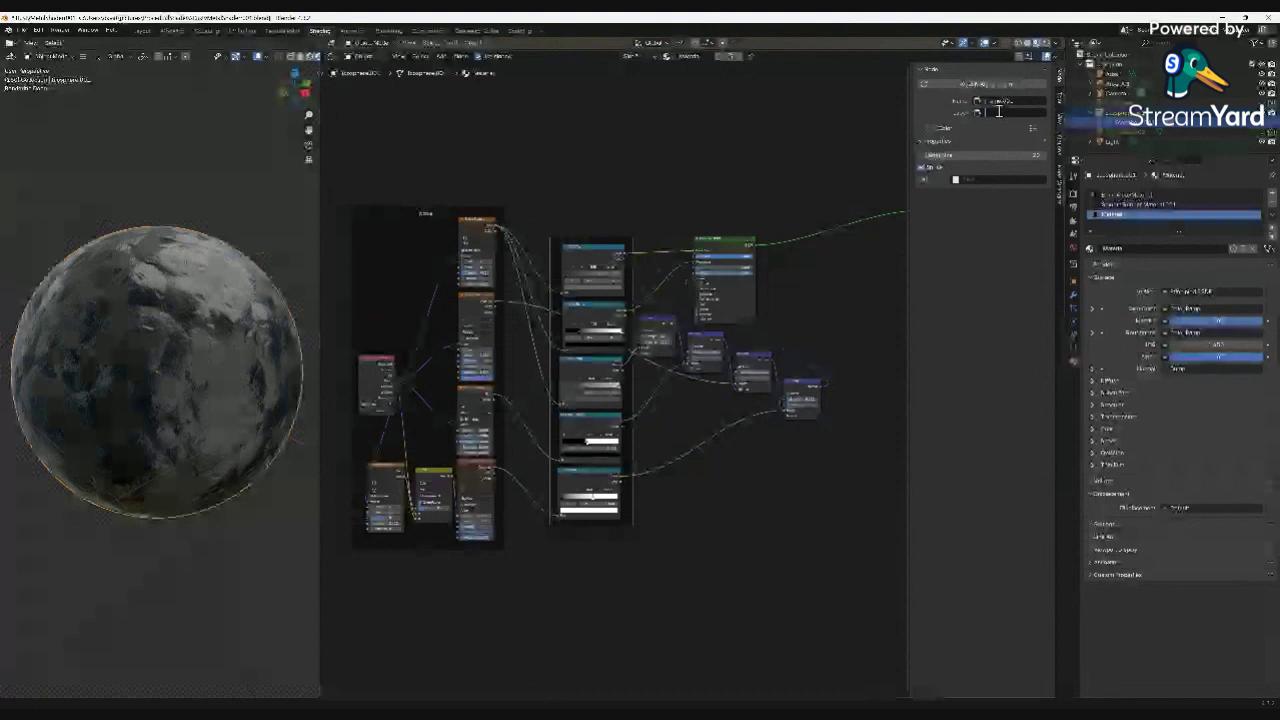
{"action": "type", "text": "Color Cor"}
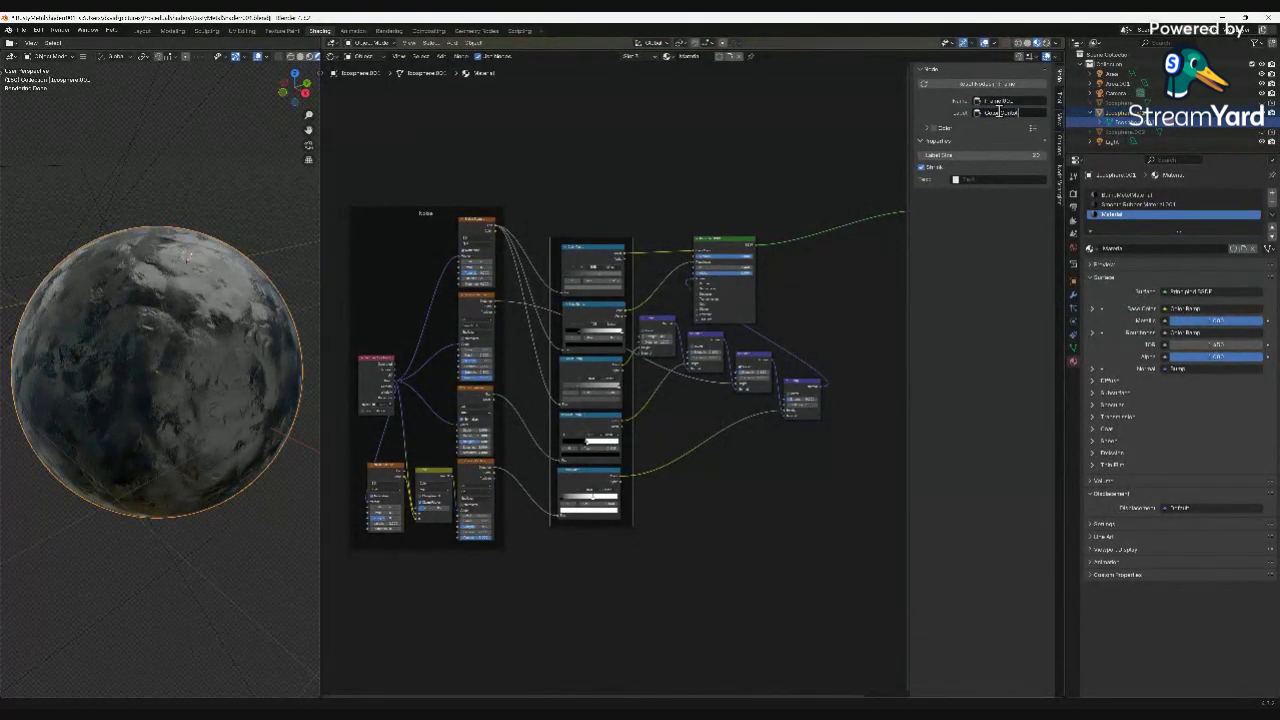
{"action": "key", "text": "Return"}
Label the uppermost Color Ramp node in the Color Contols frame Bump 1 Color Ramp.
{"action": "scroll", "coordinate": [592, 270], "scroll_direction": "up", "scroll_amount": 4}
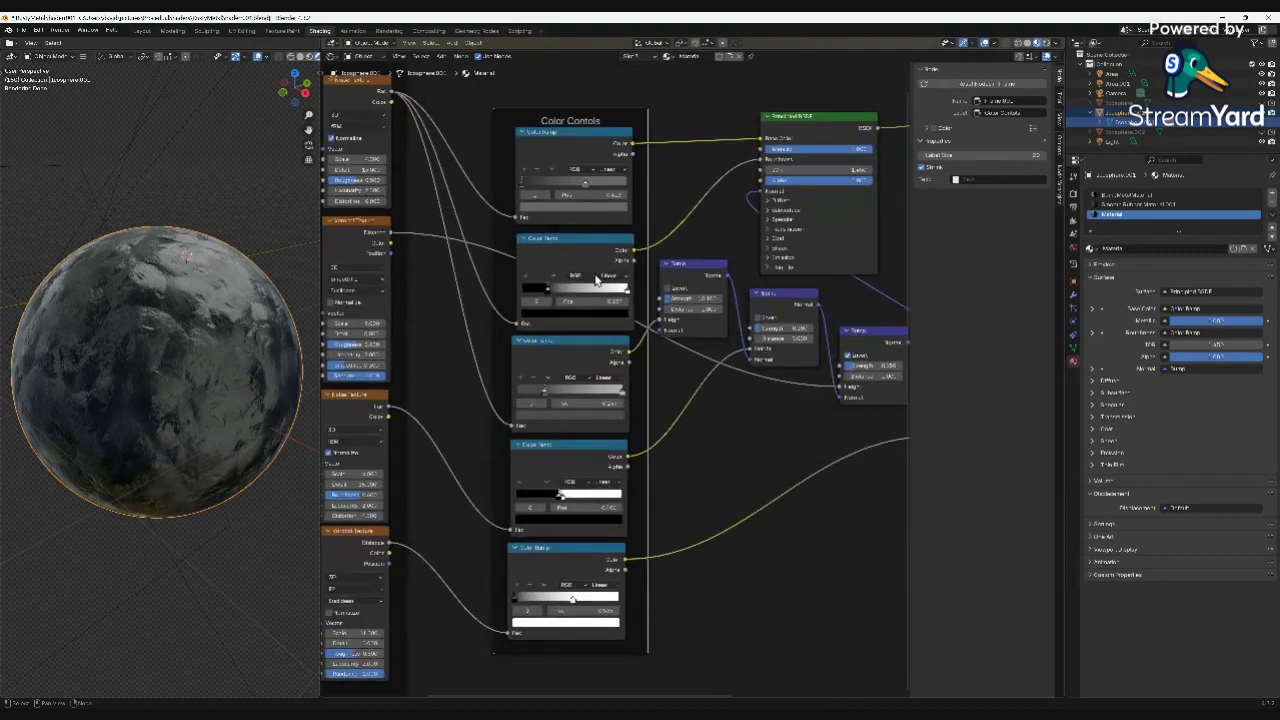
{"action": "middle_click_drag", "start_coordinate": [723, 471], "coordinate": [755, 616]}
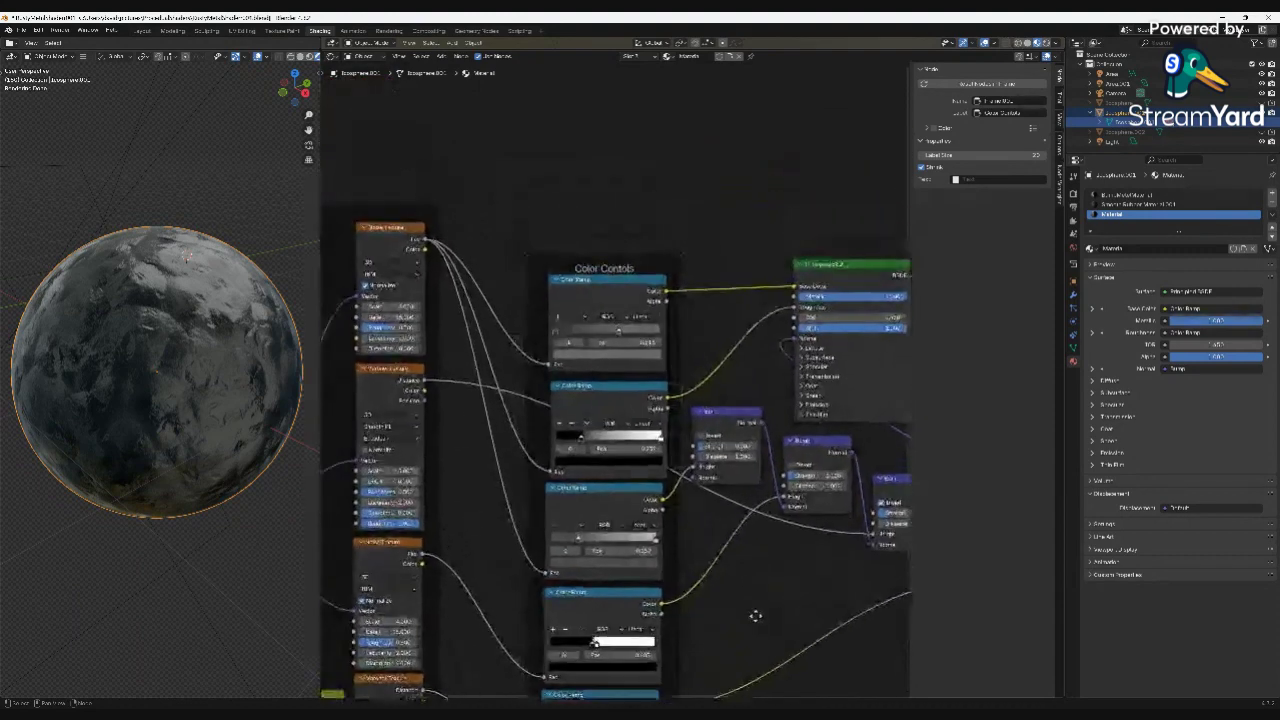
{"action": "left_click", "coordinate": [605, 287]}
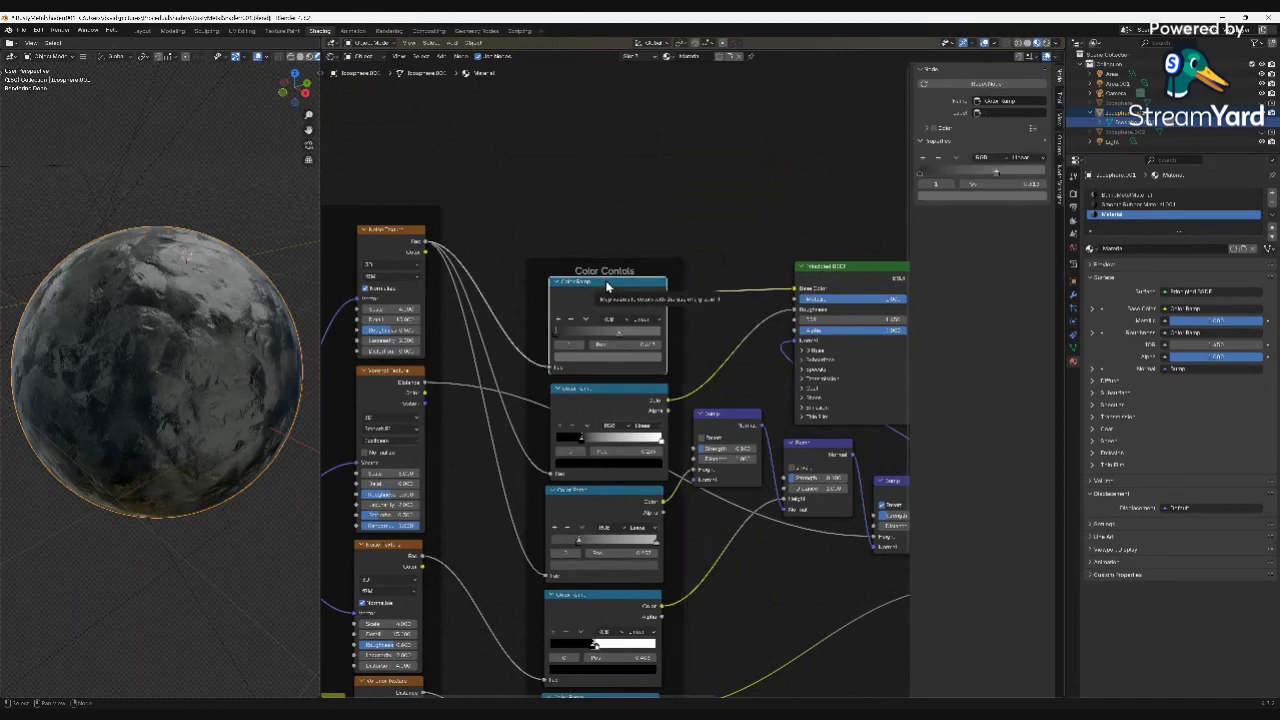
{"action": "left_click", "coordinate": [605, 390]}
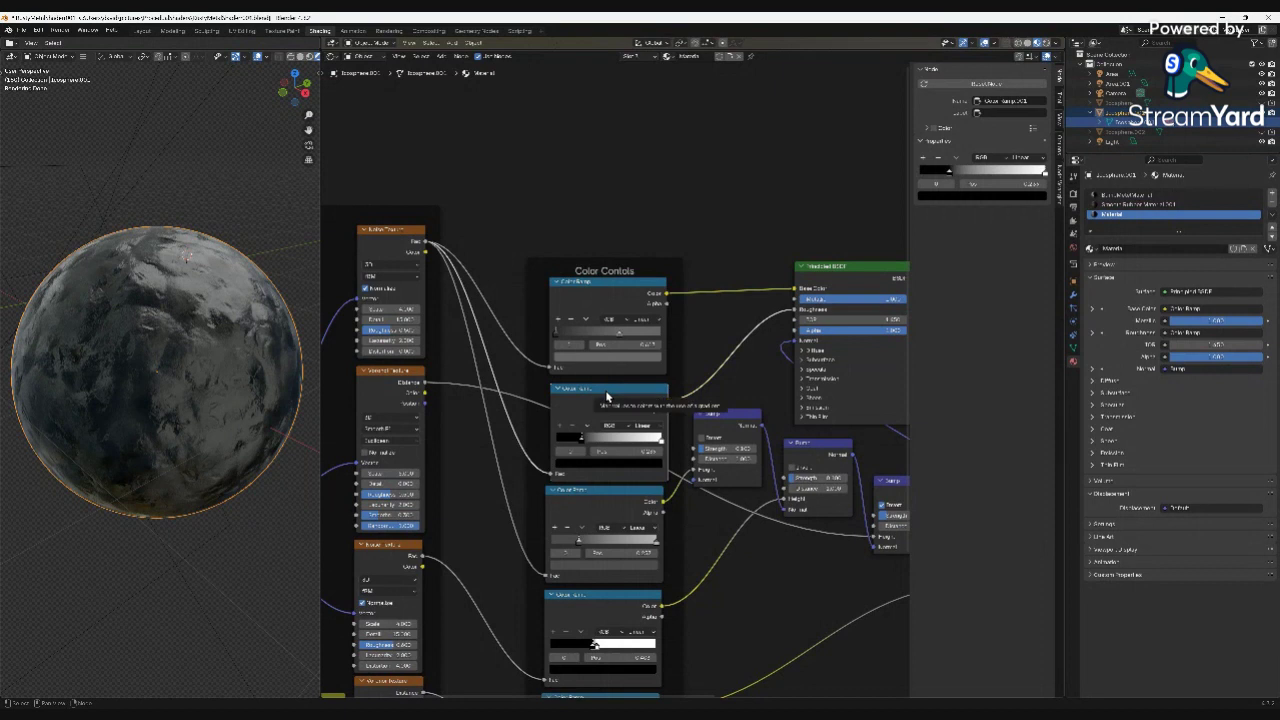
{"action": "left_click", "coordinate": [607, 489]}
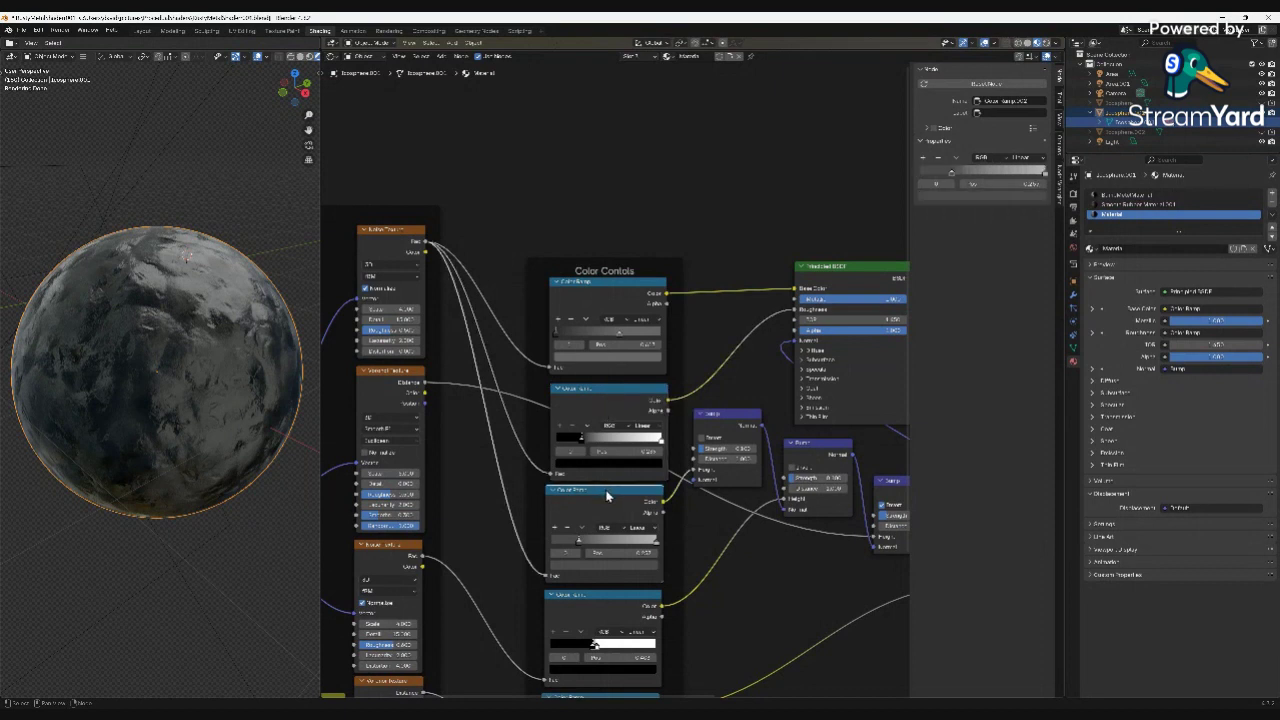
{"action": "left_click", "coordinate": [603, 598]}
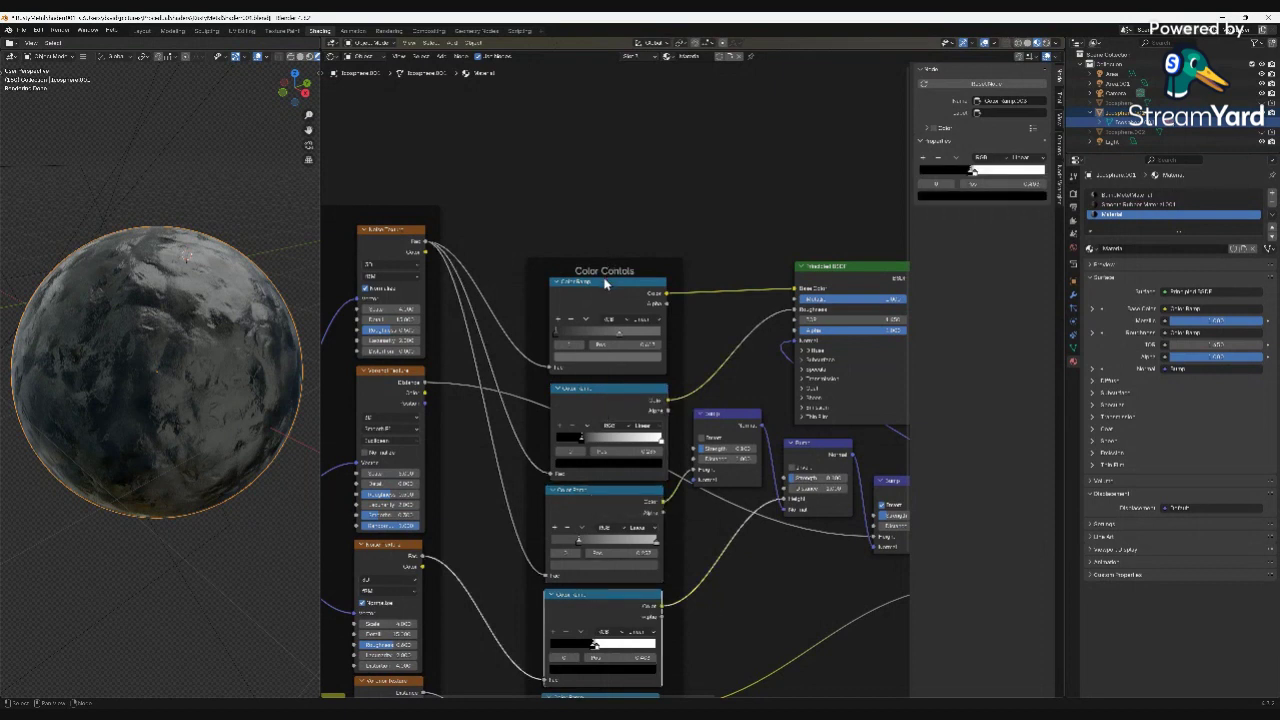
{"action": "left_click", "coordinate": [604, 284]}
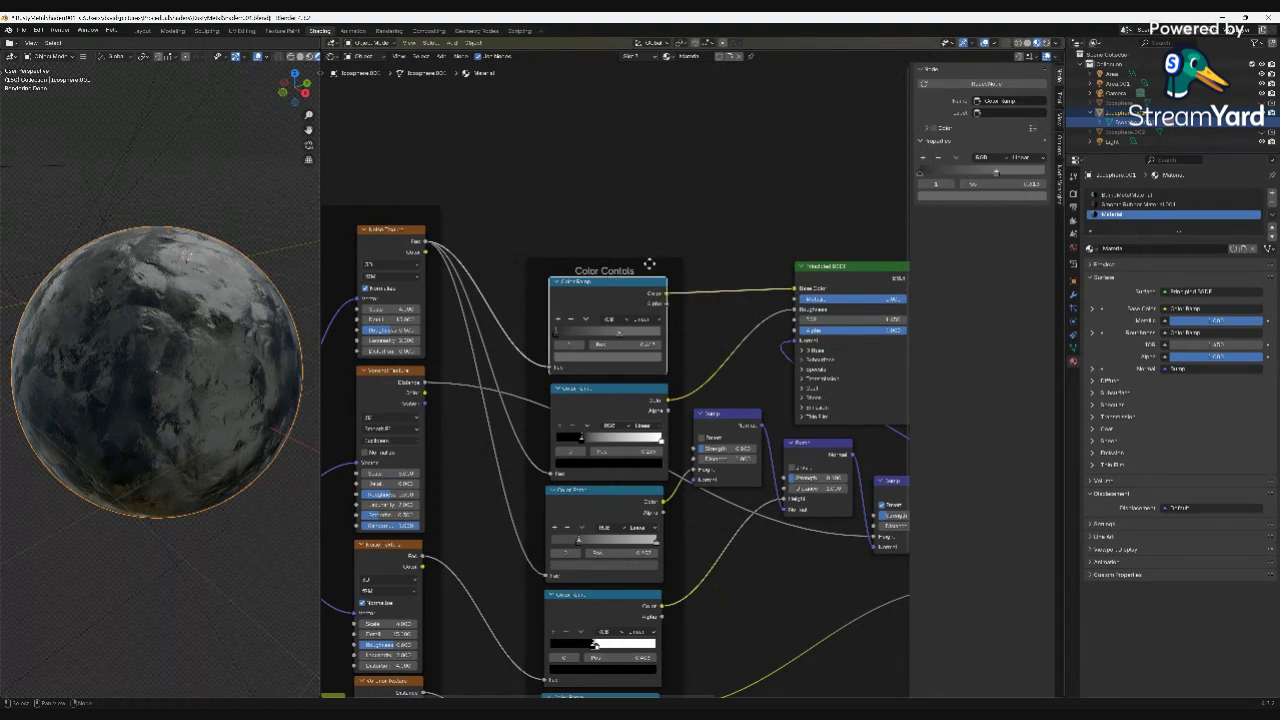
{"action": "left_click", "coordinate": [1001, 112]}
{"action": "type", "text": "c"}
{"action": "type", "text": "ase 1 Color Ram"}
{"action": "type", "text": "p"}
{"action": "type", "text": " 2"}
{"action": "key", "text": "Return"}
Turn off Invert on the third Bump node in the chain, and turn it back on.
{"action": "scroll", "coordinate": [658, 314], "scroll_direction": "up", "scroll_amount": 4}
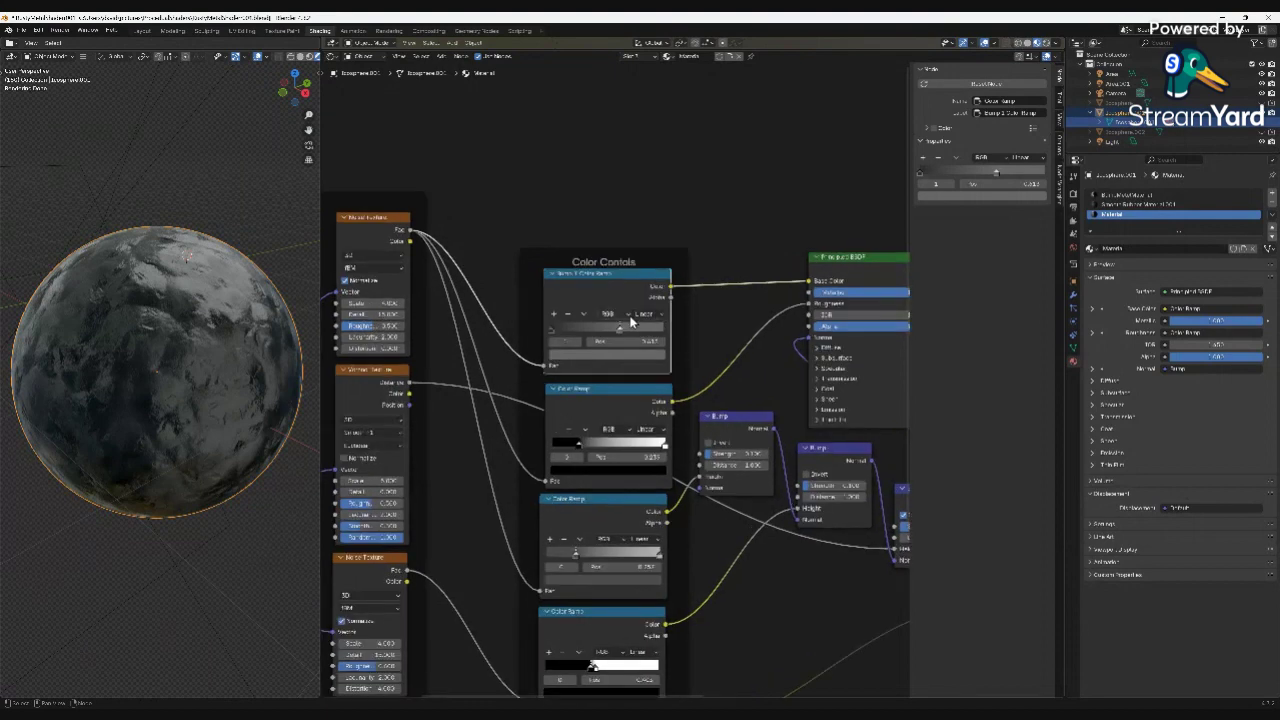
{"action": "scroll", "coordinate": [629, 303], "scroll_direction": "up", "scroll_amount": 1}
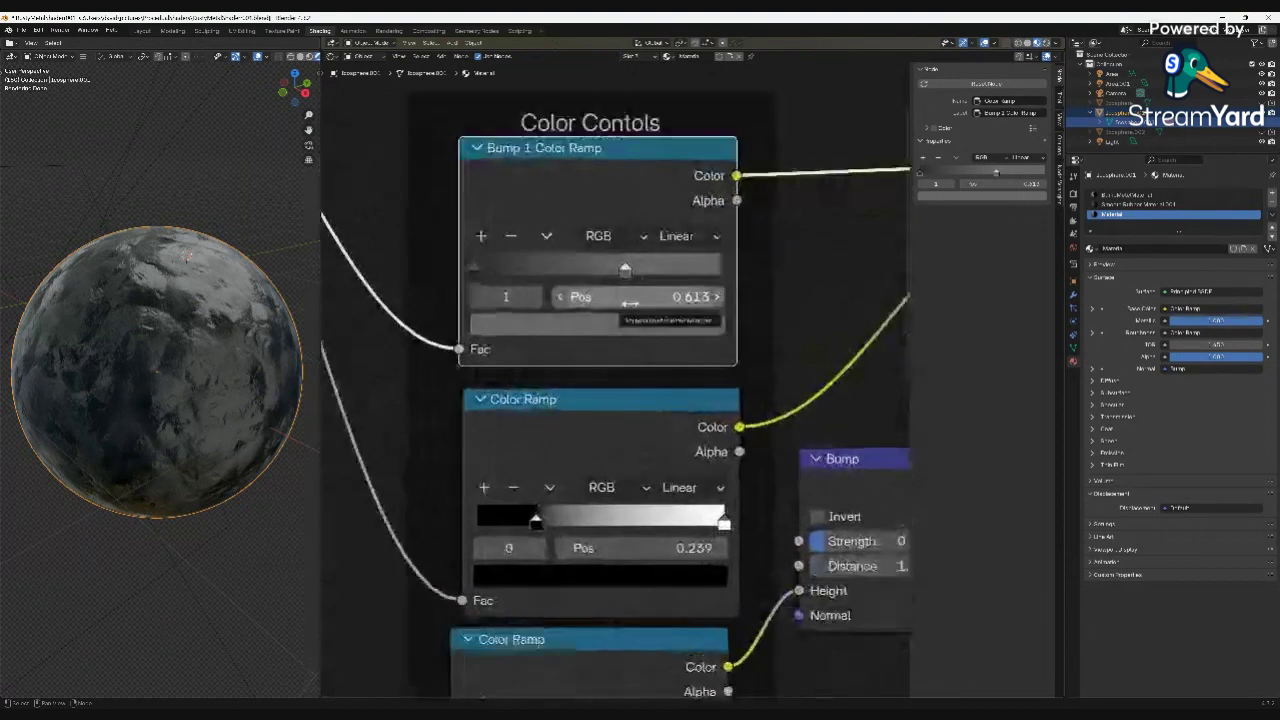
{"action": "scroll", "coordinate": [629, 235], "scroll_direction": "down", "scroll_amount": 7}
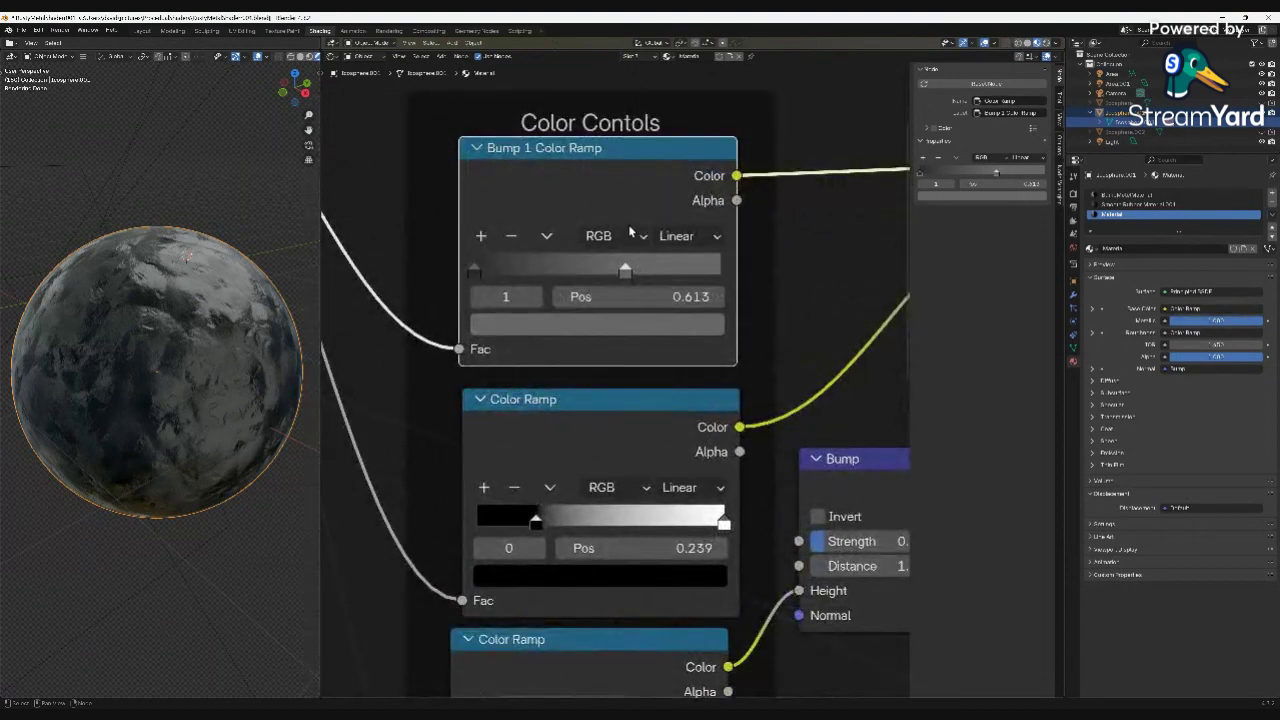
{"action": "scroll", "coordinate": [626, 235], "scroll_direction": "down", "scroll_amount": 2}
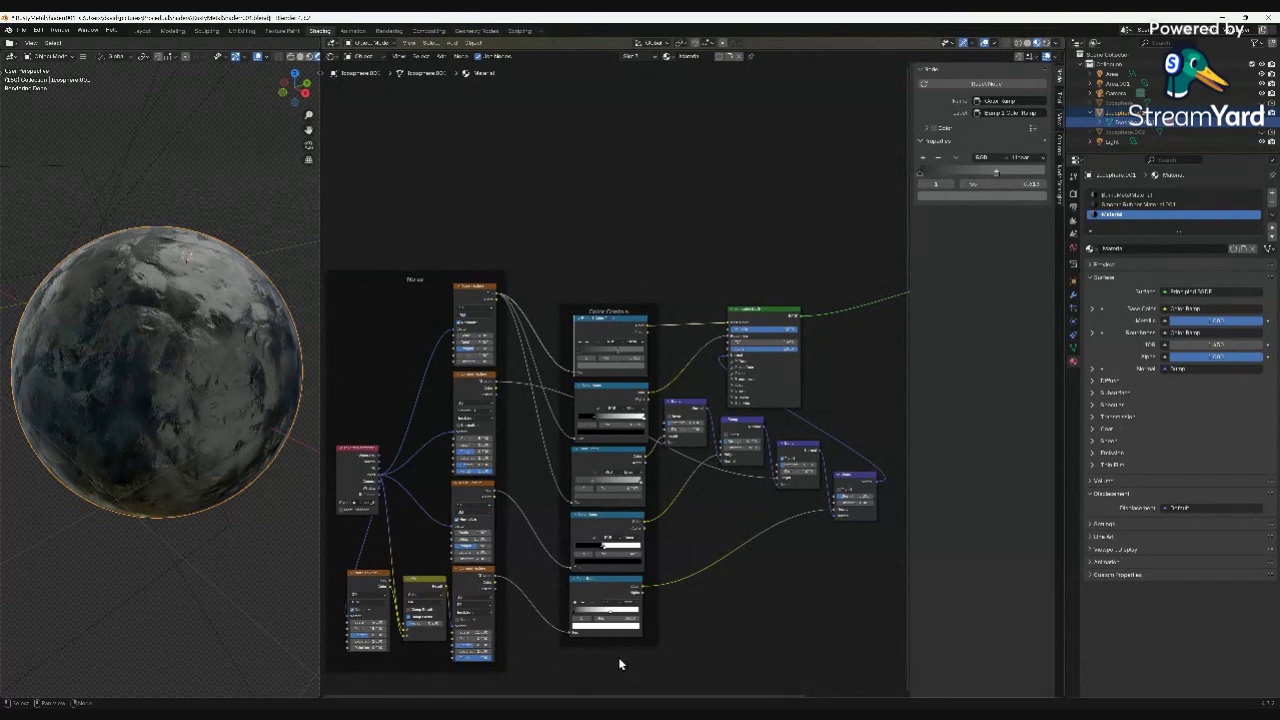
{"action": "scroll", "coordinate": [812, 497], "scroll_direction": "up", "scroll_amount": 6}
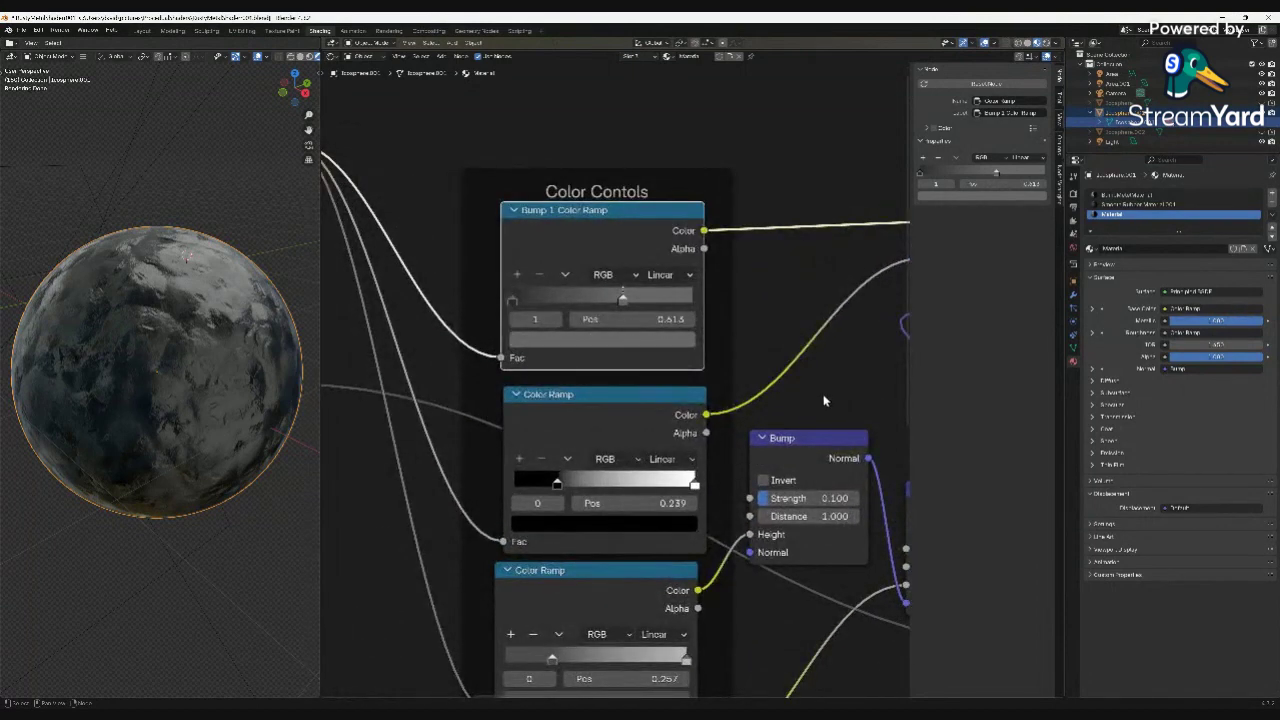
{"action": "middle_click_drag", "start_coordinate": [873, 372], "coordinate": [662, 320]}
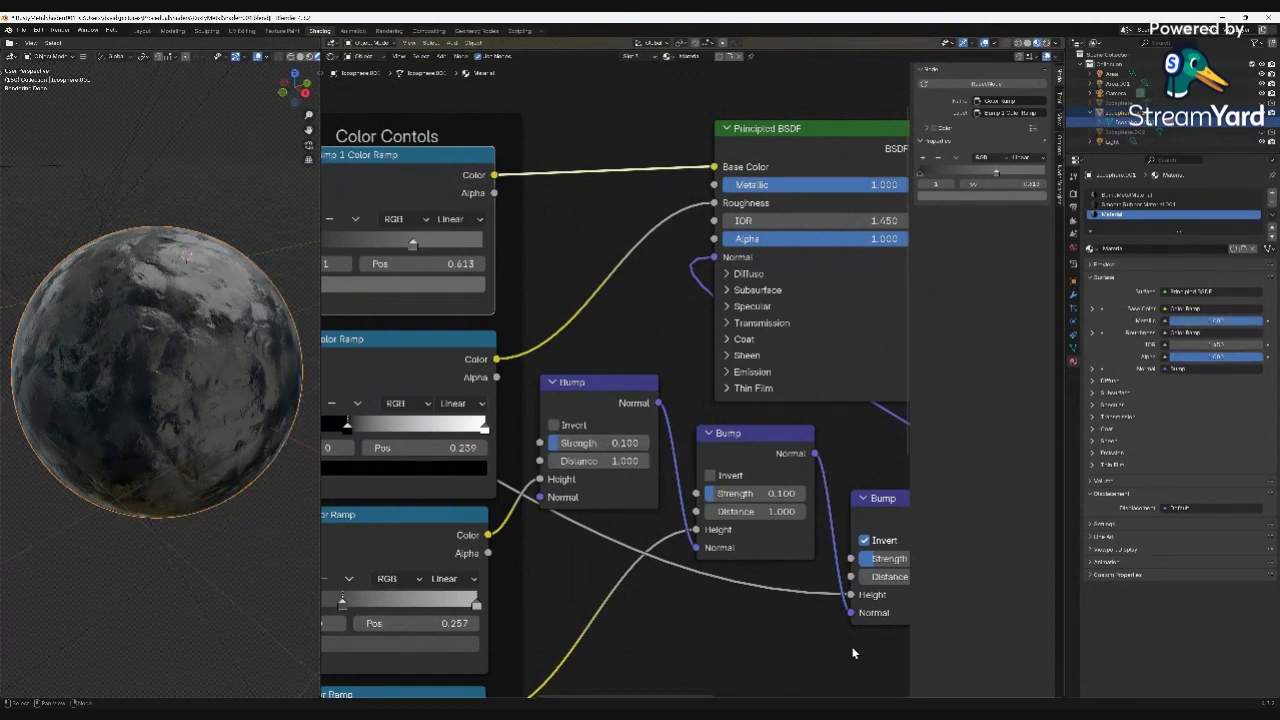
{"action": "middle_click_drag", "start_coordinate": [831, 637], "coordinate": [750, 593]}
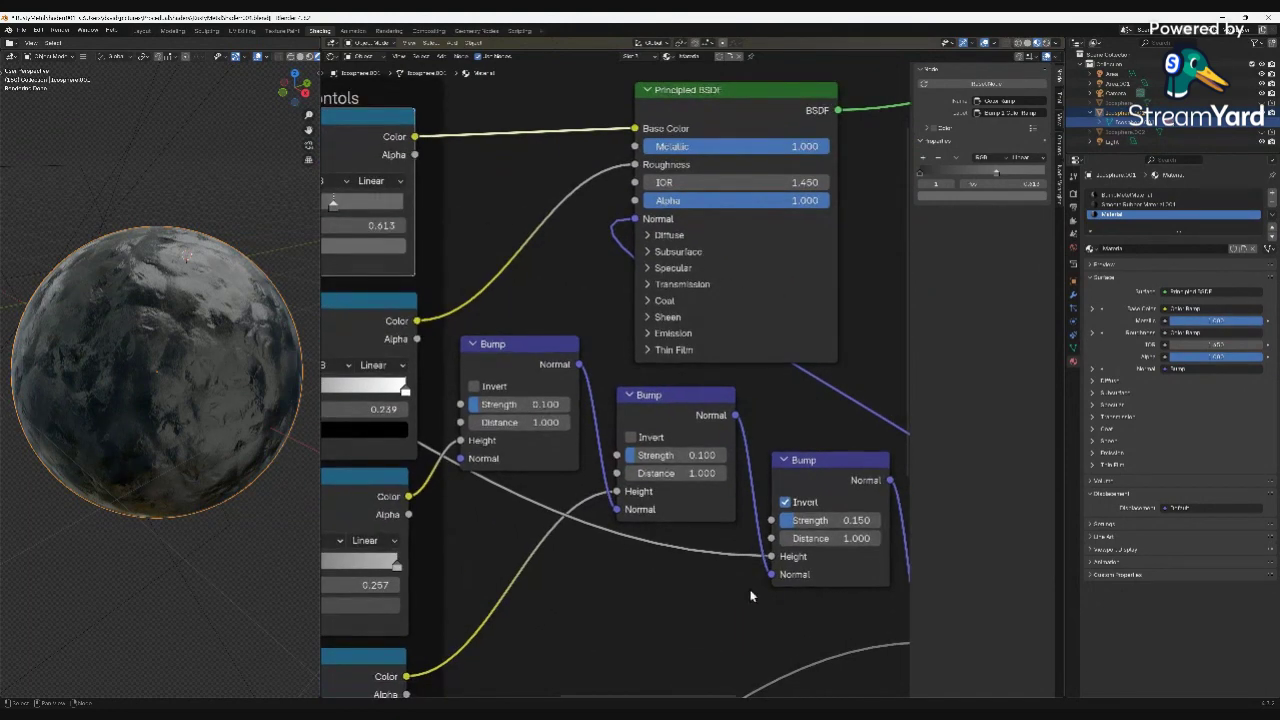
{"action": "left_click", "coordinate": [785, 504]}
{"action": "left_click", "coordinate": [785, 503]}
Move the Material Output node slightly farther away from the Principled BSDF node.
{"action": "middle_click_drag", "start_coordinate": [490, 546], "coordinate": [978, 518]}
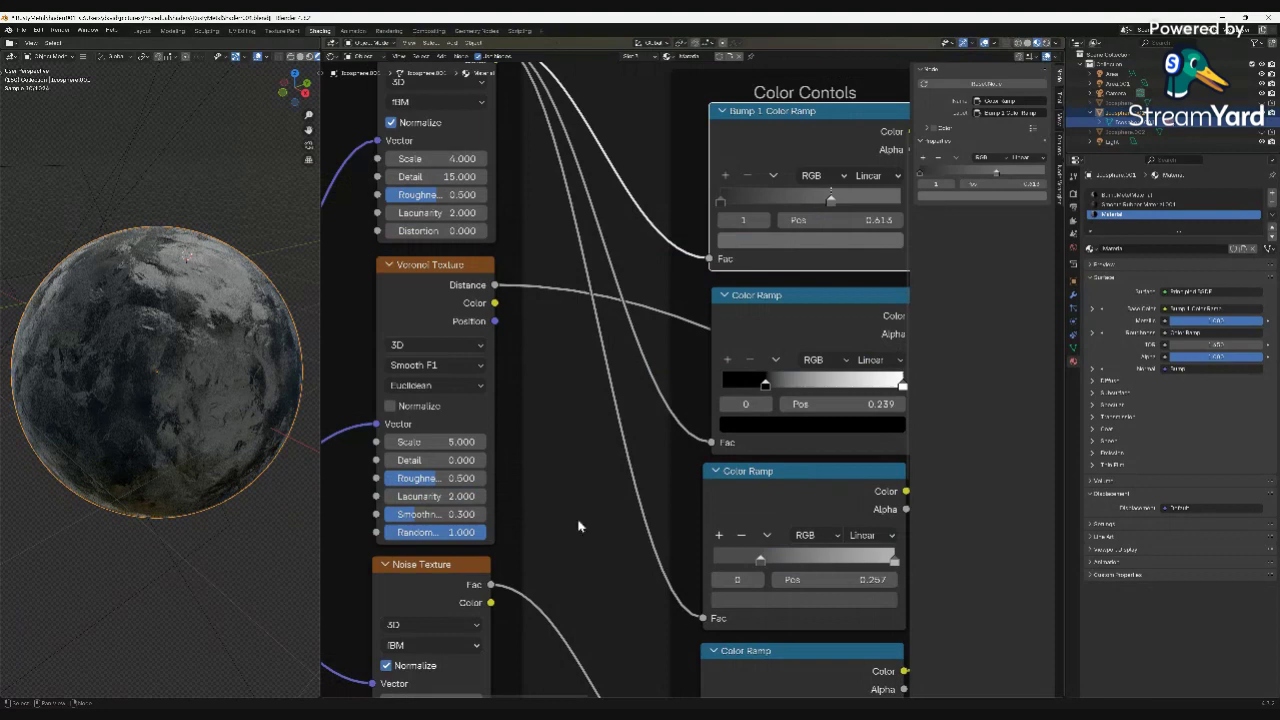
{"action": "middle_click_drag", "start_coordinate": [578, 526], "coordinate": [820, 409]}
{"action": "scroll", "coordinate": [820, 409], "scroll_direction": "down", "scroll_amount": 6}
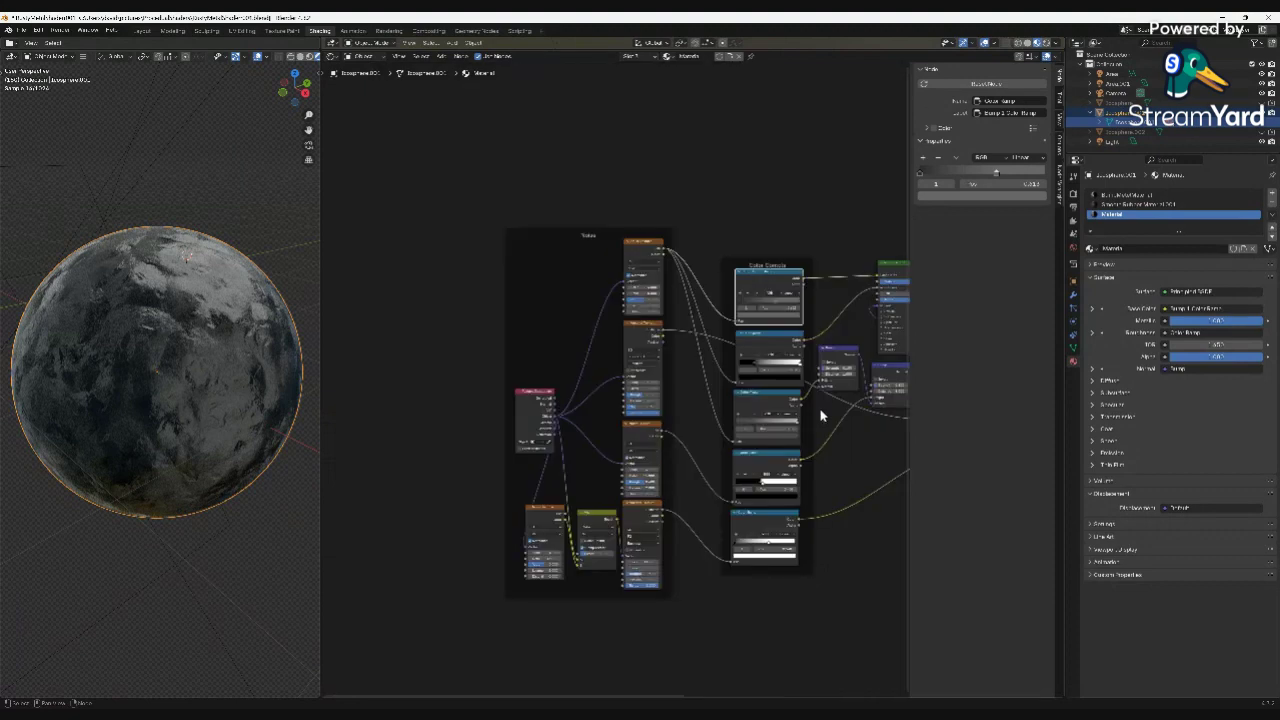
{"action": "middle_click_drag", "start_coordinate": [851, 541], "coordinate": [764, 488]}
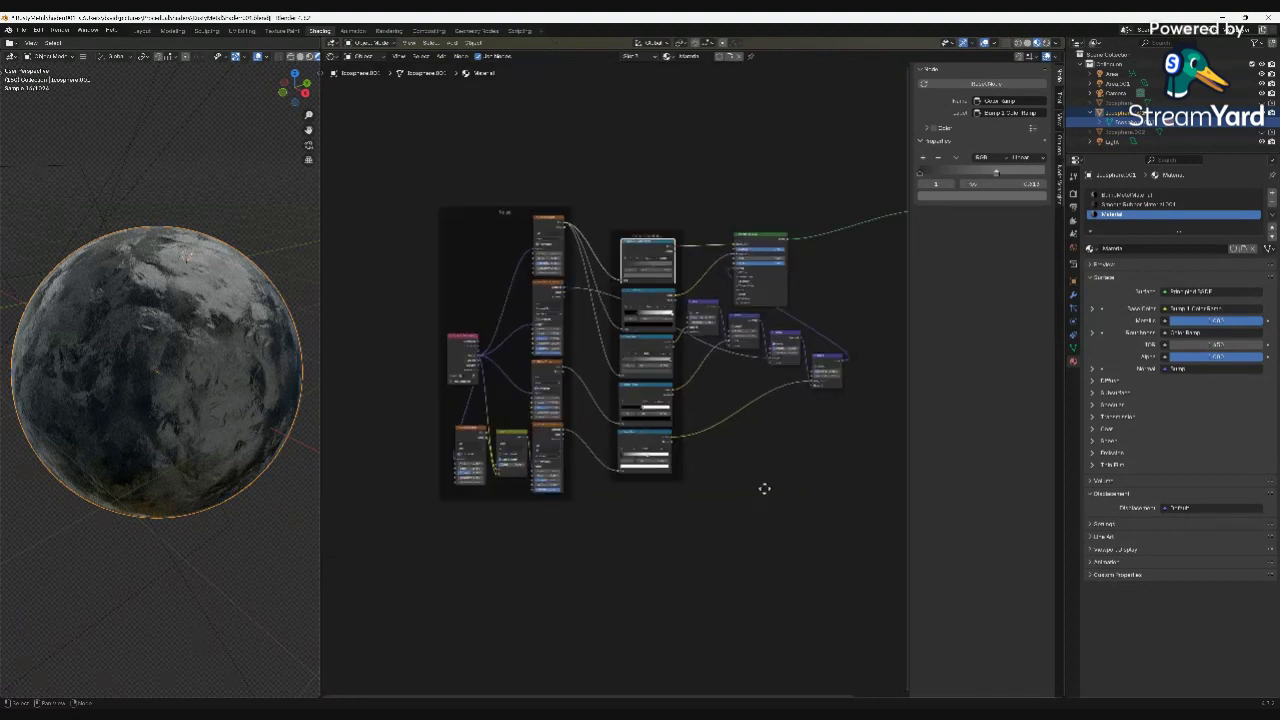
{"action": "scroll", "coordinate": [764, 488], "scroll_direction": "down", "scroll_amount": 2}
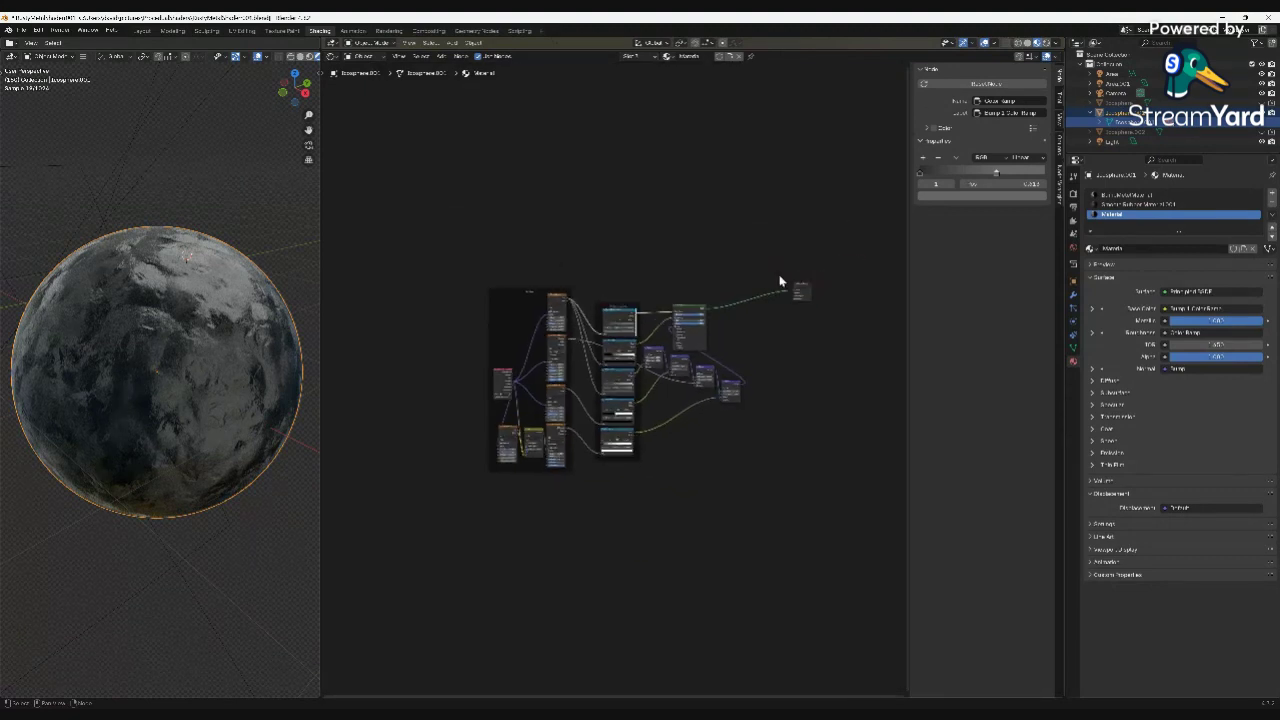
{"action": "left_click", "coordinate": [799, 289]}
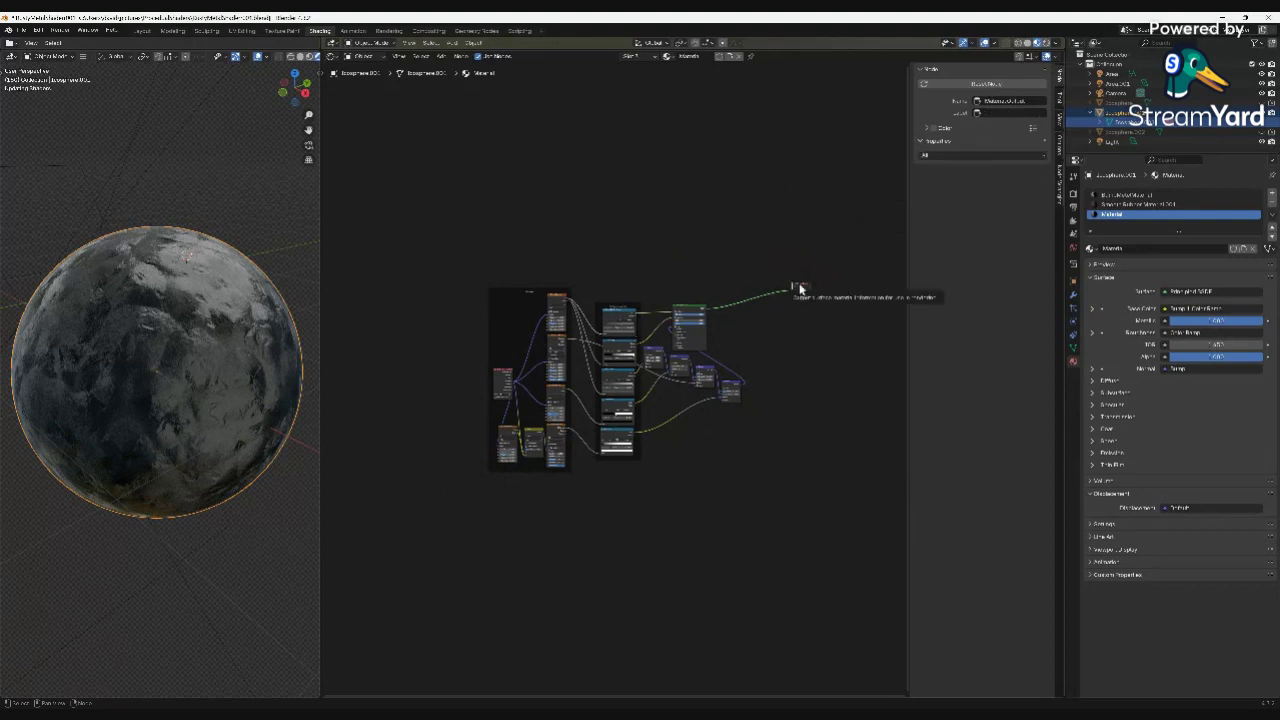
{"action": "left_click_drag", "start_coordinate": [799, 289], "coordinate": [814, 289]}
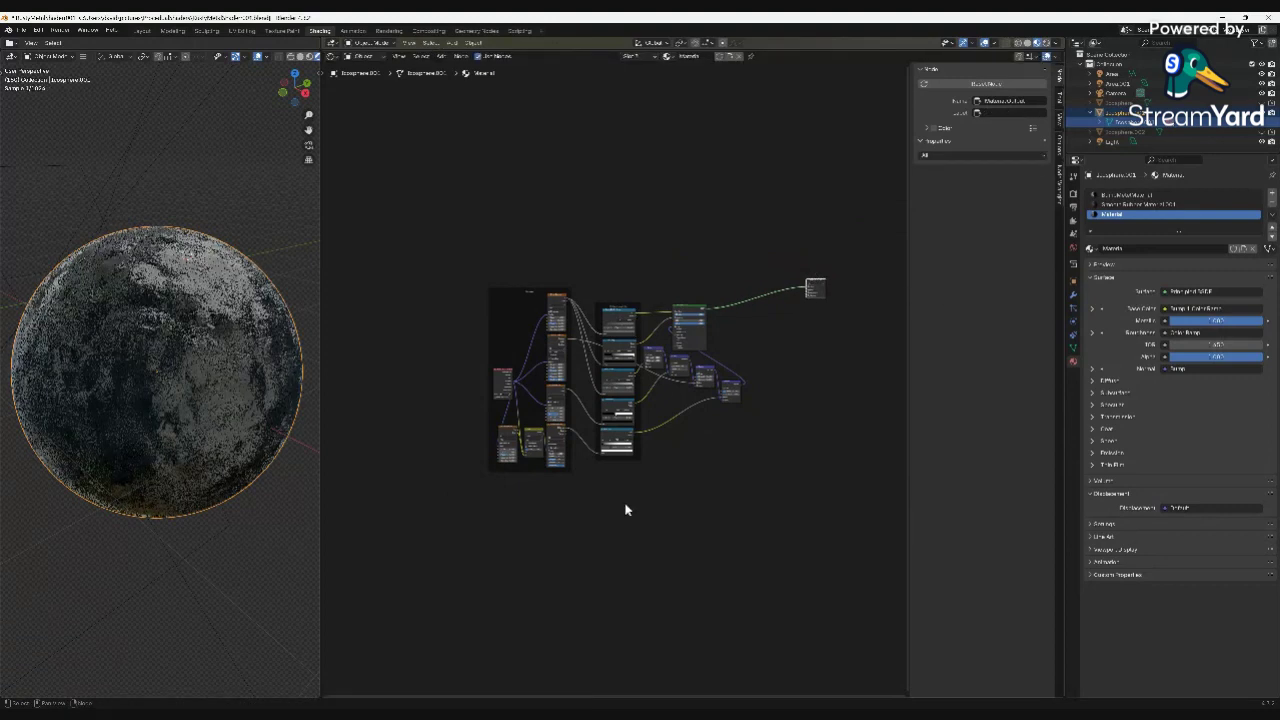
Select both frames with their nodes, the Bump nodes and the Principled BSDF, and combine them into one node group without the Material Output.
{"action": "scroll", "coordinate": [593, 497], "scroll_direction": "up", "scroll_amount": 1}
{"action": "scroll", "coordinate": [593, 497], "scroll_direction": "up", "scroll_amount": 1}
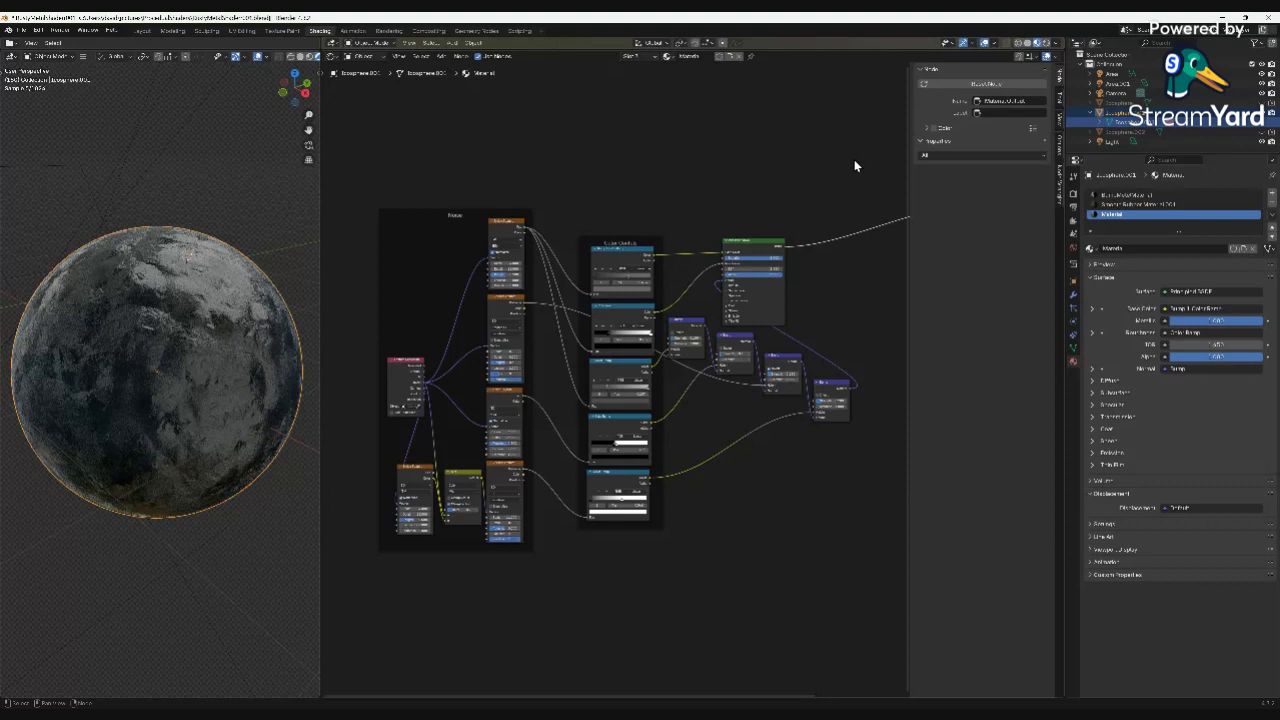
{"action": "key", "text": "n"}
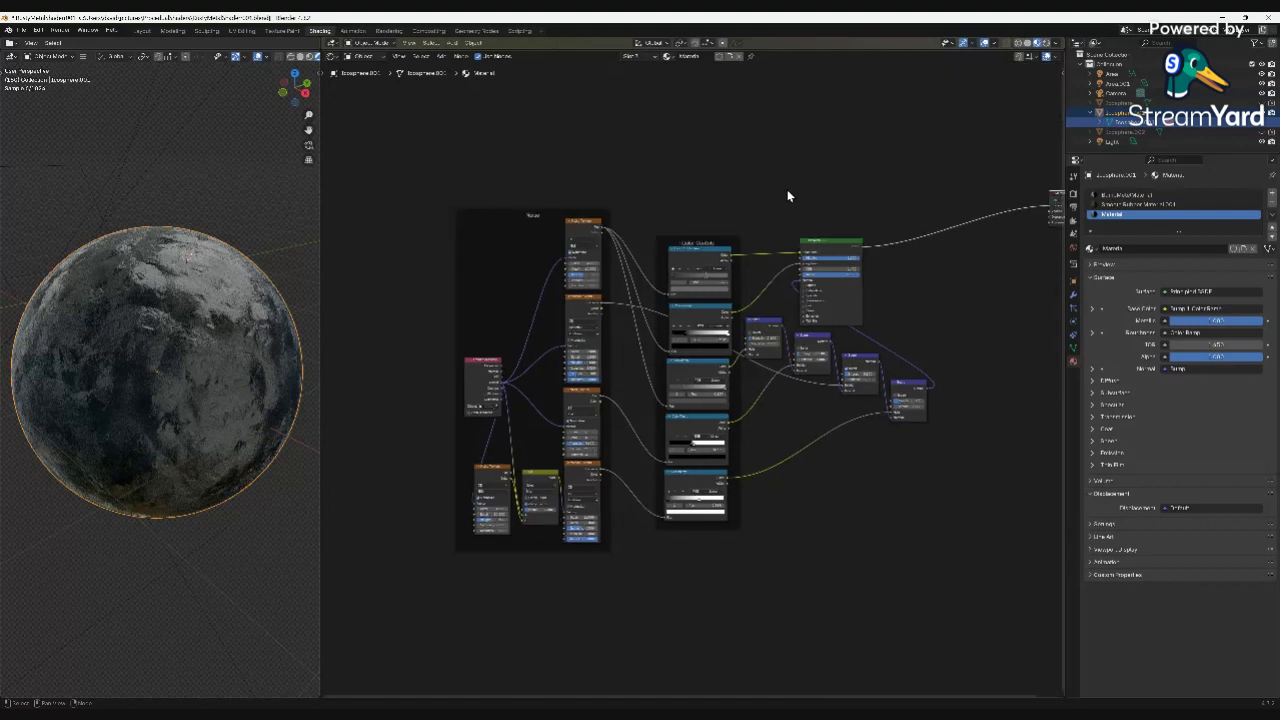
{"action": "scroll", "coordinate": [787, 196], "scroll_direction": "up", "scroll_amount": 2}
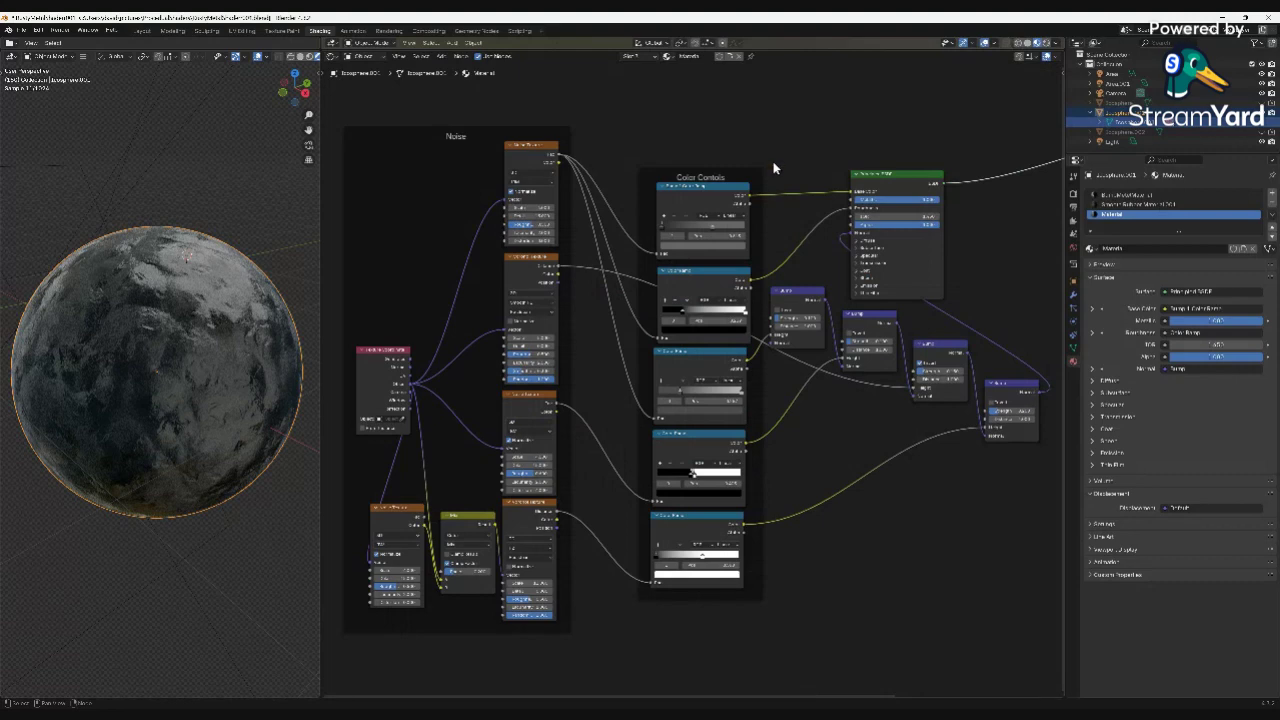
{"action": "scroll", "coordinate": [773, 168], "scroll_direction": "down", "scroll_amount": 1}
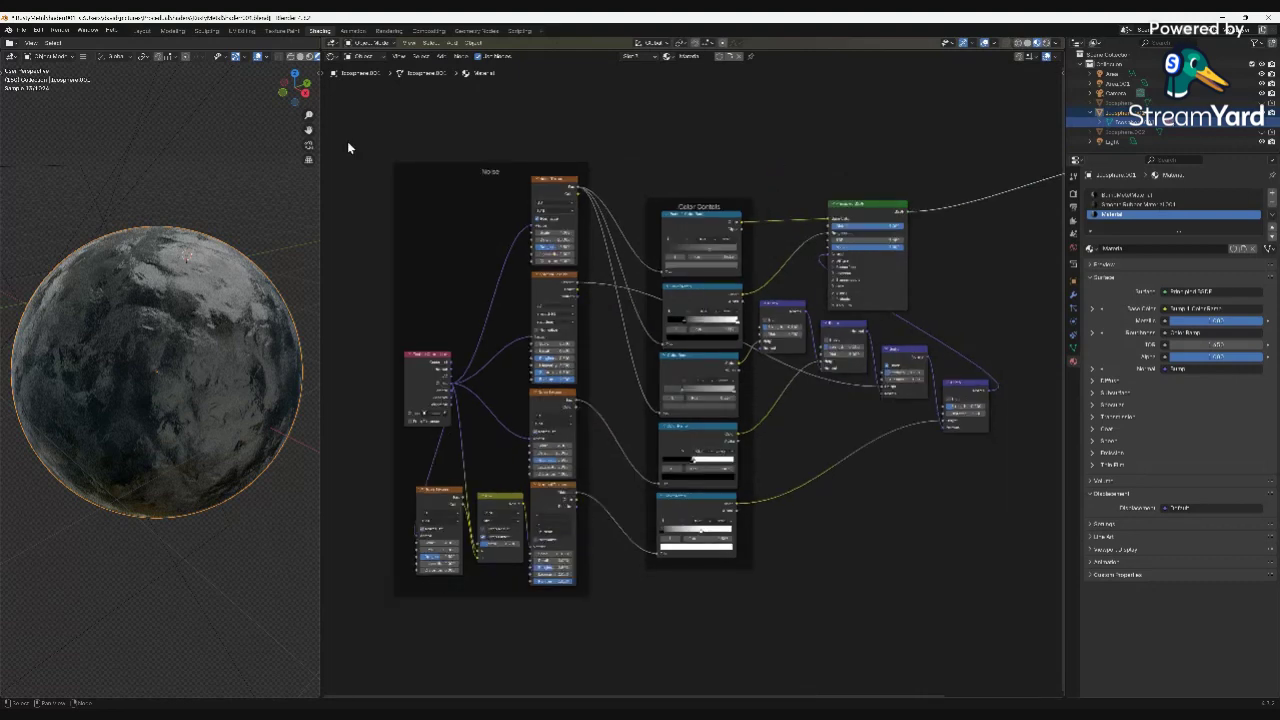
{"action": "left_click_drag", "start_coordinate": [347, 141], "coordinate": [1029, 670]}
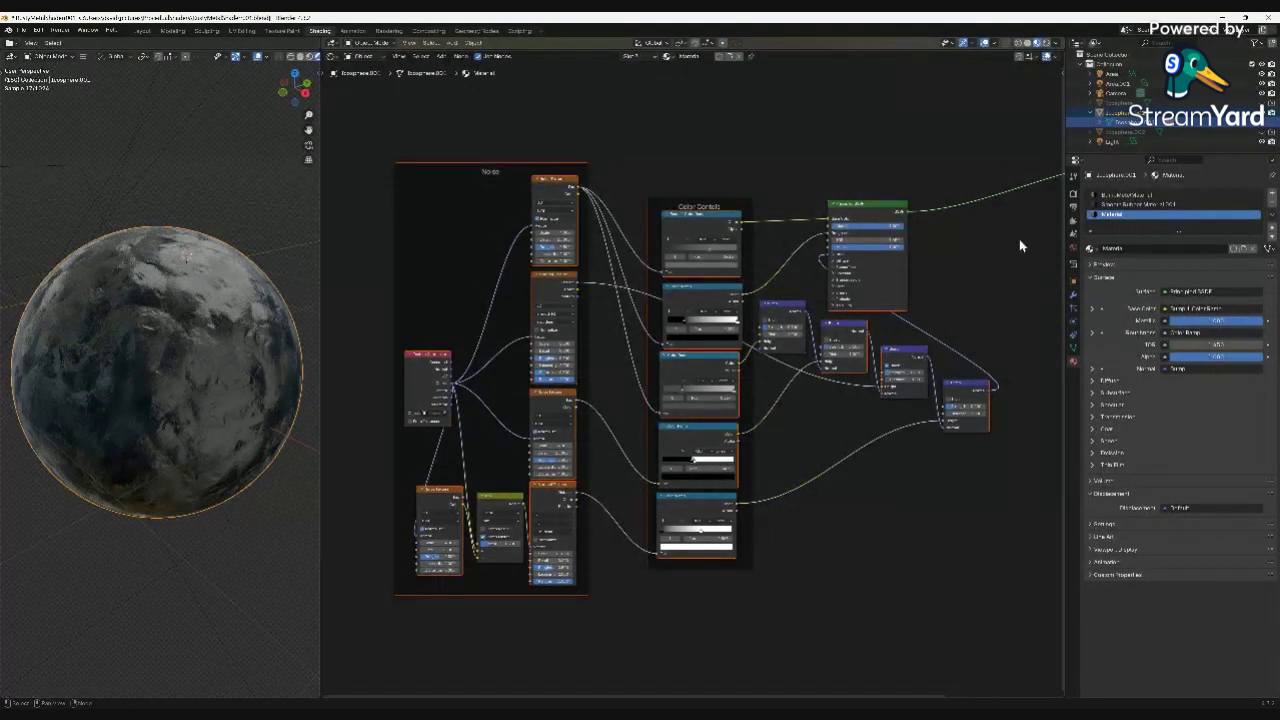
{"action": "key", "text": "g"}
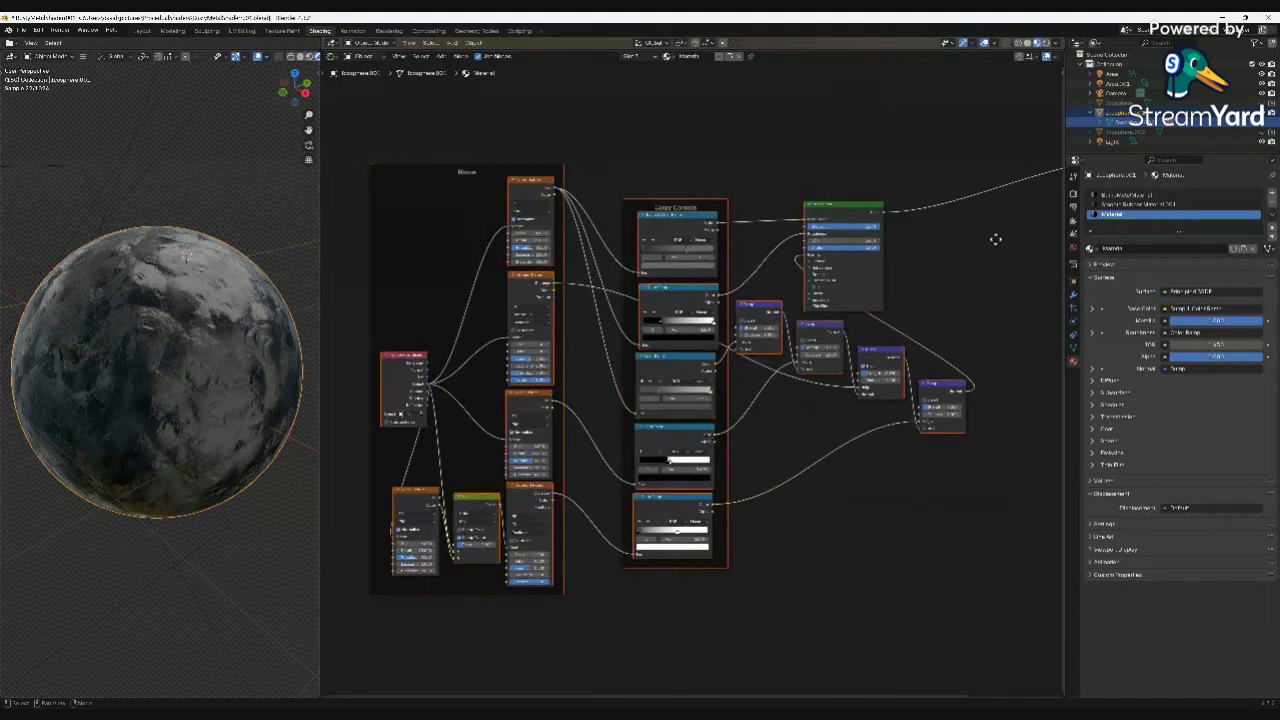
{"action": "middle_click_drag", "start_coordinate": [995, 239], "coordinate": [999, 243]}
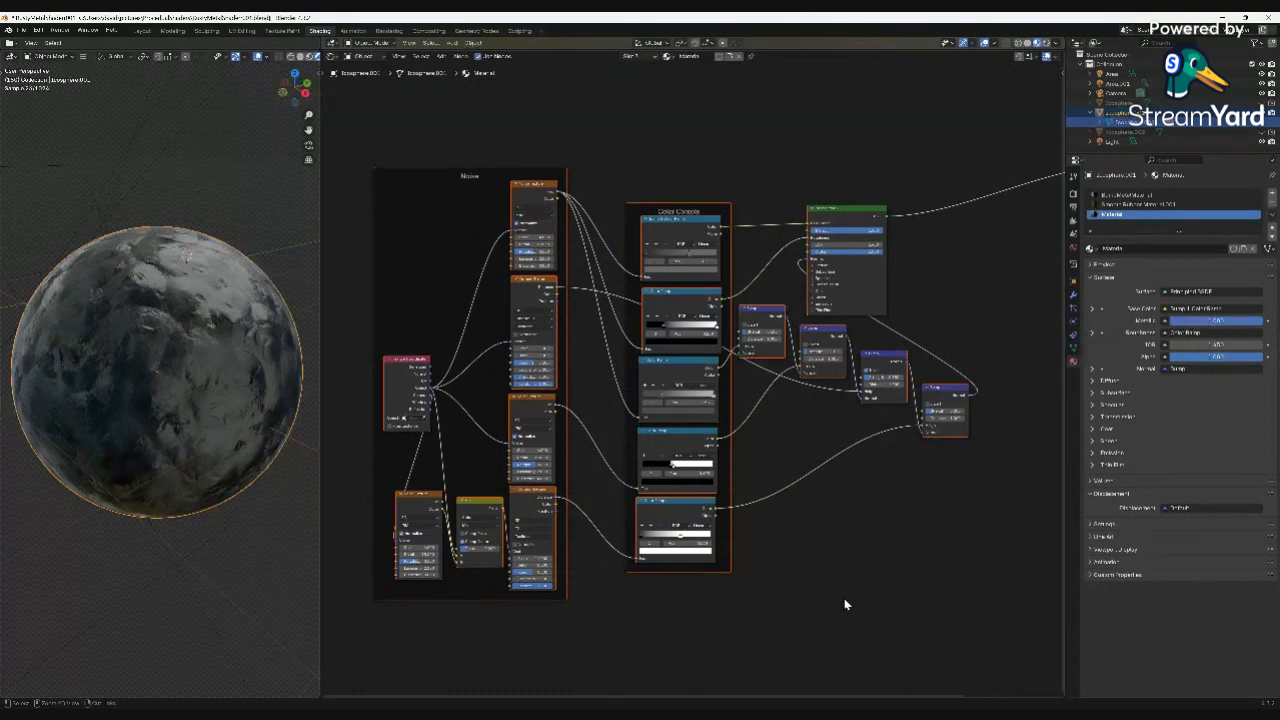
{"action": "key", "text": "ctrl+g"}
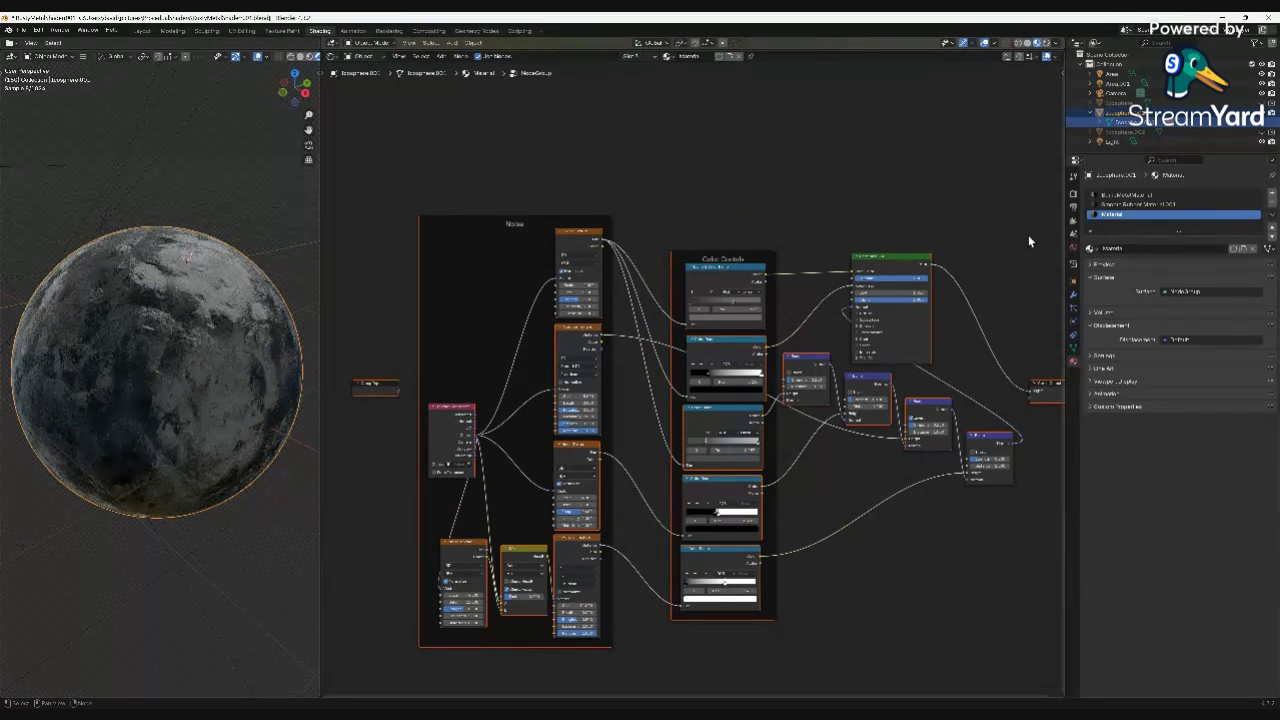
Set the new node group's description to Bumpy Metal Group V2.
{"action": "key", "text": "n"}
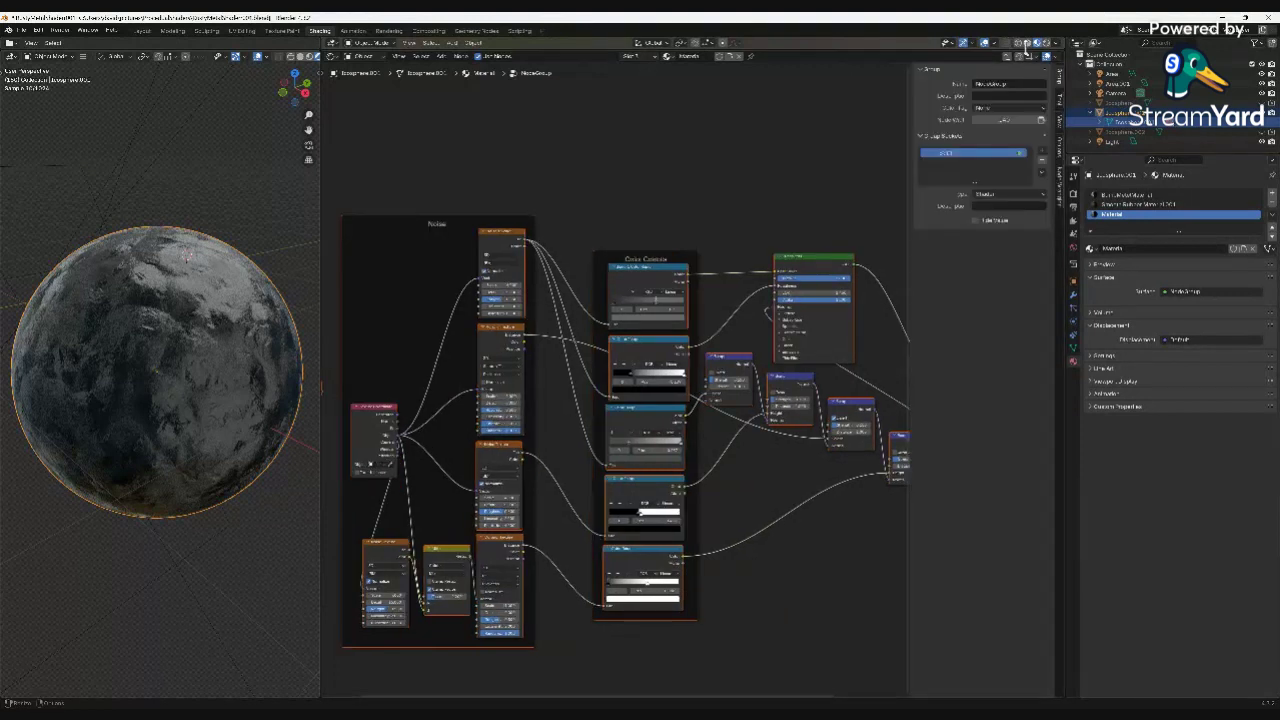
{"action": "left_click", "coordinate": [988, 95]}
{"action": "type", "text": "art"}
{"action": "type", "text": "et"}
{"action": "type", "text": "al C"}
{"action": "type", "text": "o"}
{"action": "type", "text": "p"}
{"action": "key", "text": "Return"}
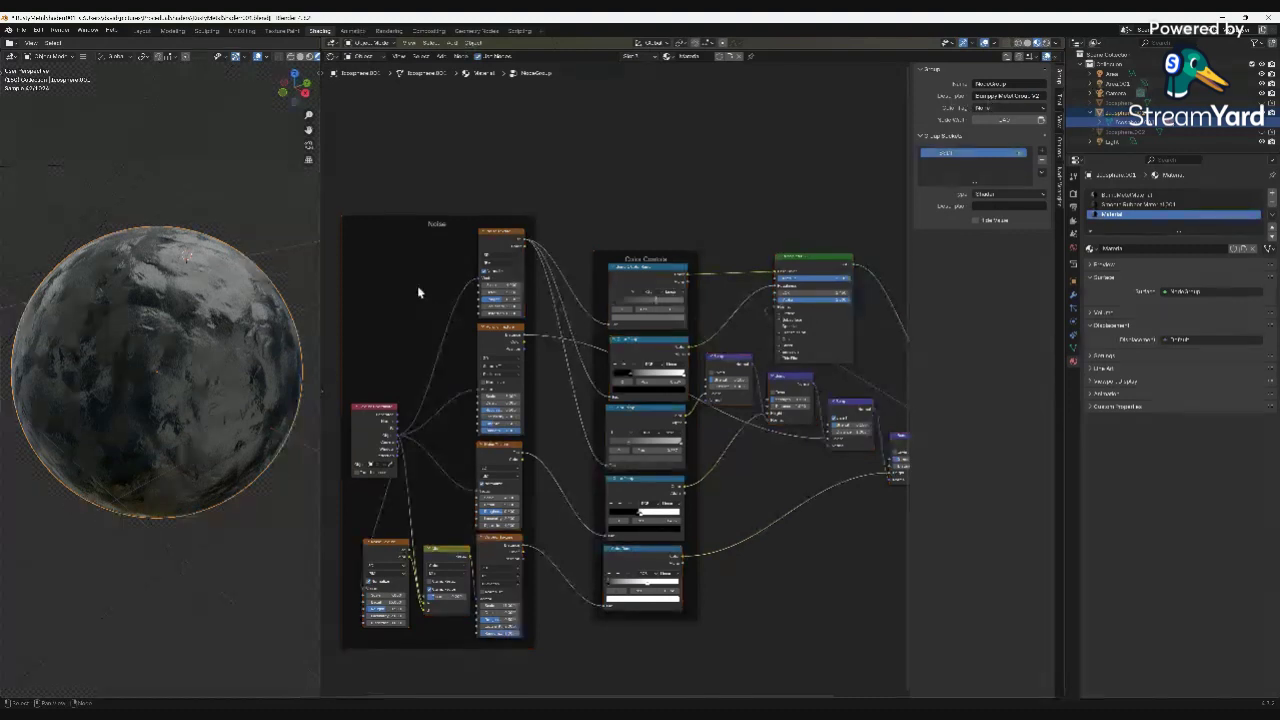
Leave the node group and move its collapsed group node close to the Material Output node.
{"action": "key", "text": "Tab"}
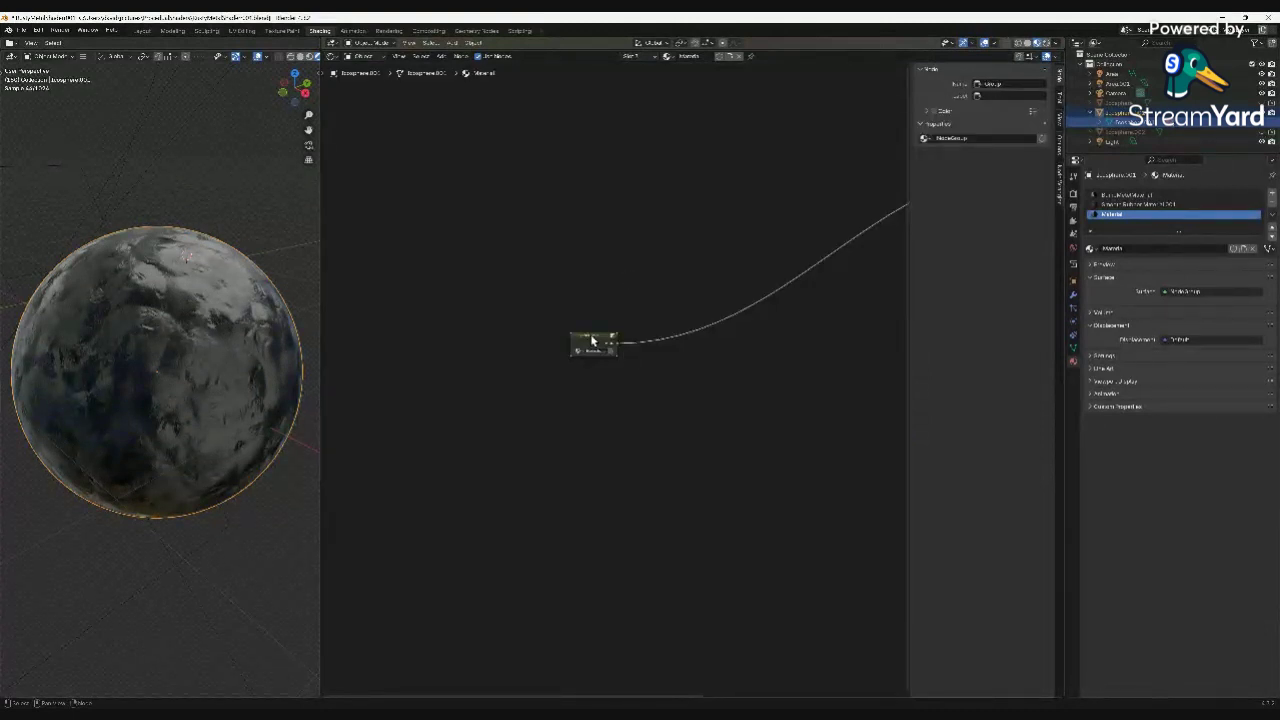
{"action": "key", "text": "g"}
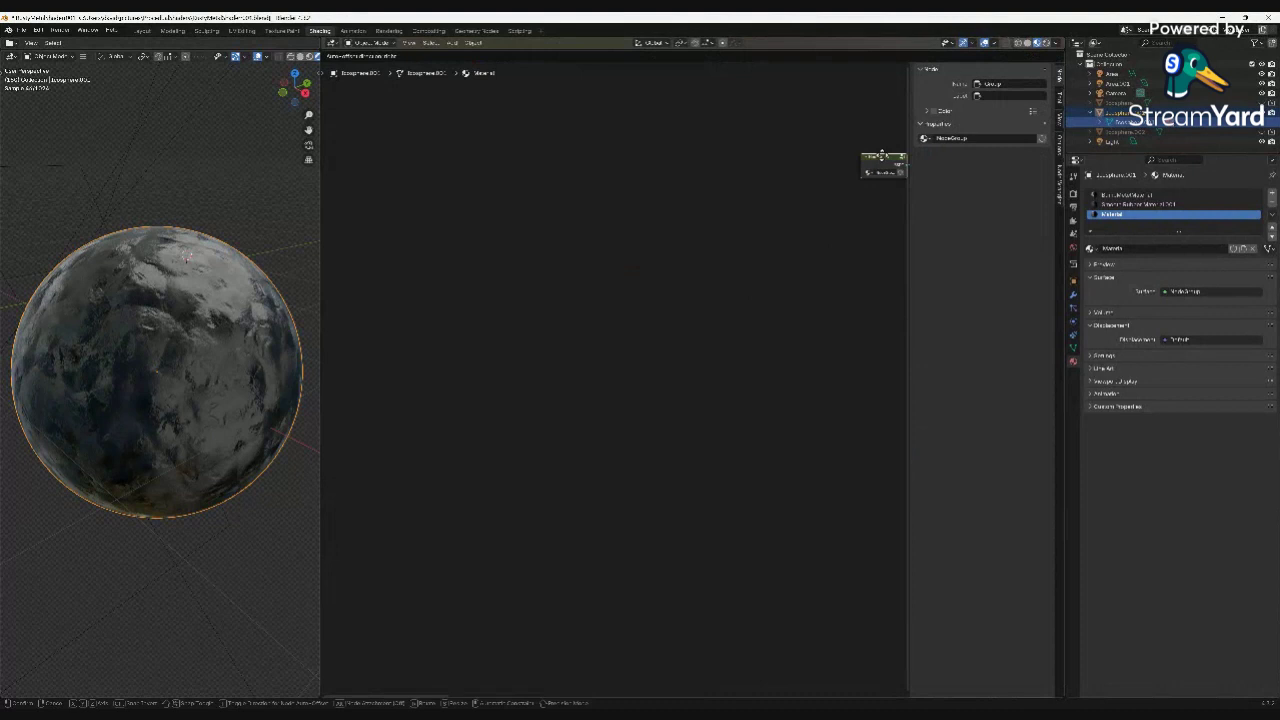
{"action": "left_click", "coordinate": [881, 157]}
{"action": "key", "text": "Home"}
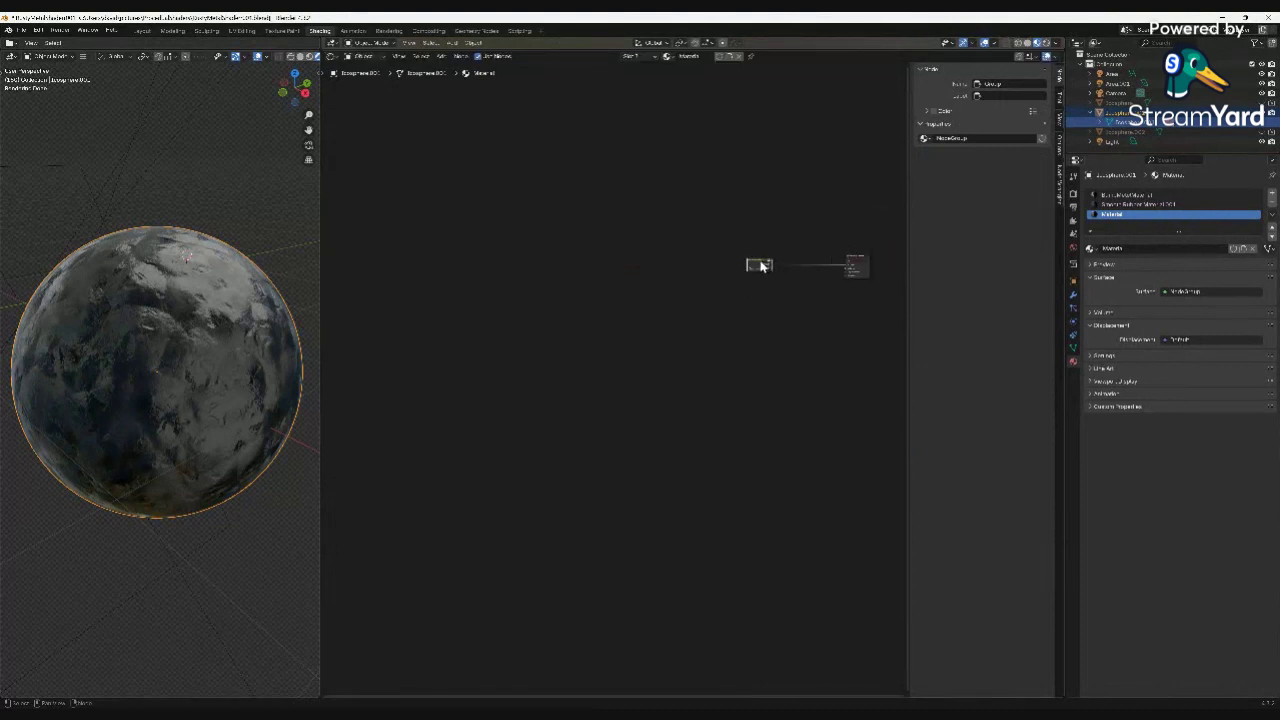
{"action": "key", "text": "g"}
{"action": "left_click", "coordinate": [815, 276]}
Widen the group node beside the Material Output.
{"action": "left_click_drag", "start_coordinate": [810, 265], "coordinate": [711, 254]}
{"action": "mouse_move", "coordinate": [811, 266]}
{"action": "left_mouse_down"}
{"action": "mouse_move", "coordinate": [790, 243]}
{"action": "mouse_move", "coordinate": [791, 261]}
{"action": "left_mouse_up"}
{"action": "scroll", "coordinate": [801, 298], "scroll_direction": "up", "scroll_amount": 5}
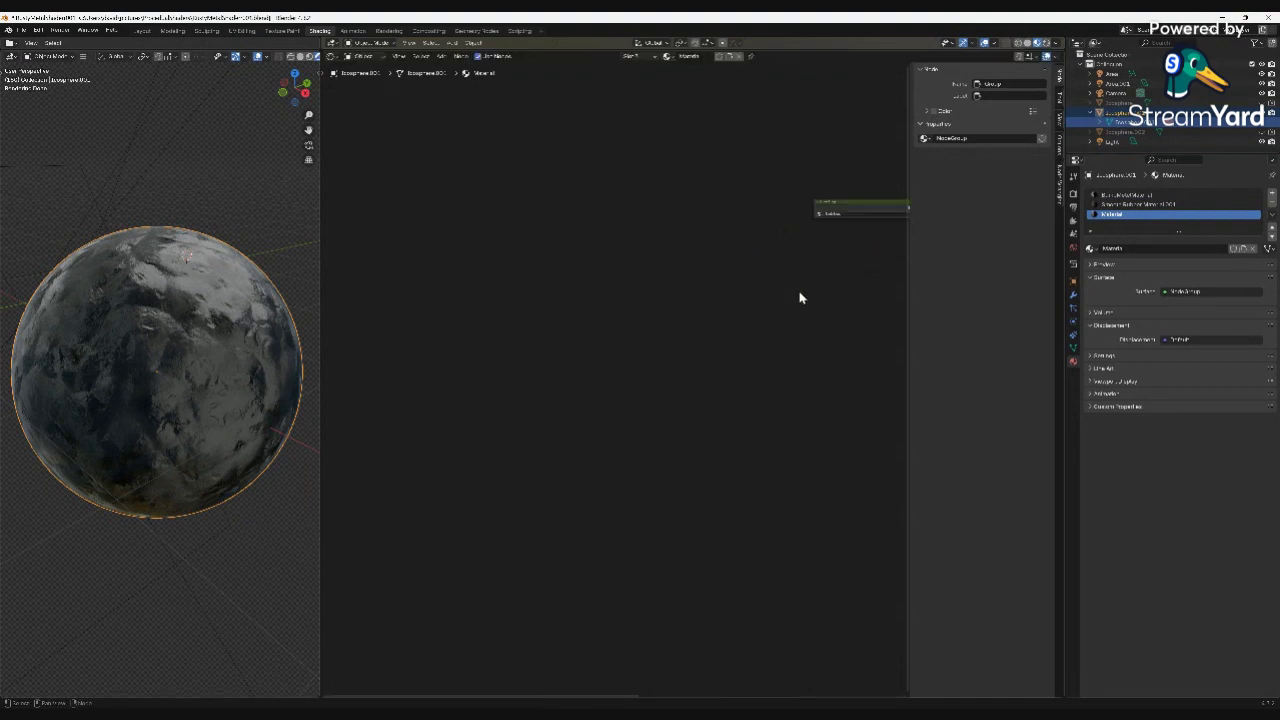
{"action": "middle_click_drag", "start_coordinate": [828, 286], "coordinate": [562, 417]}
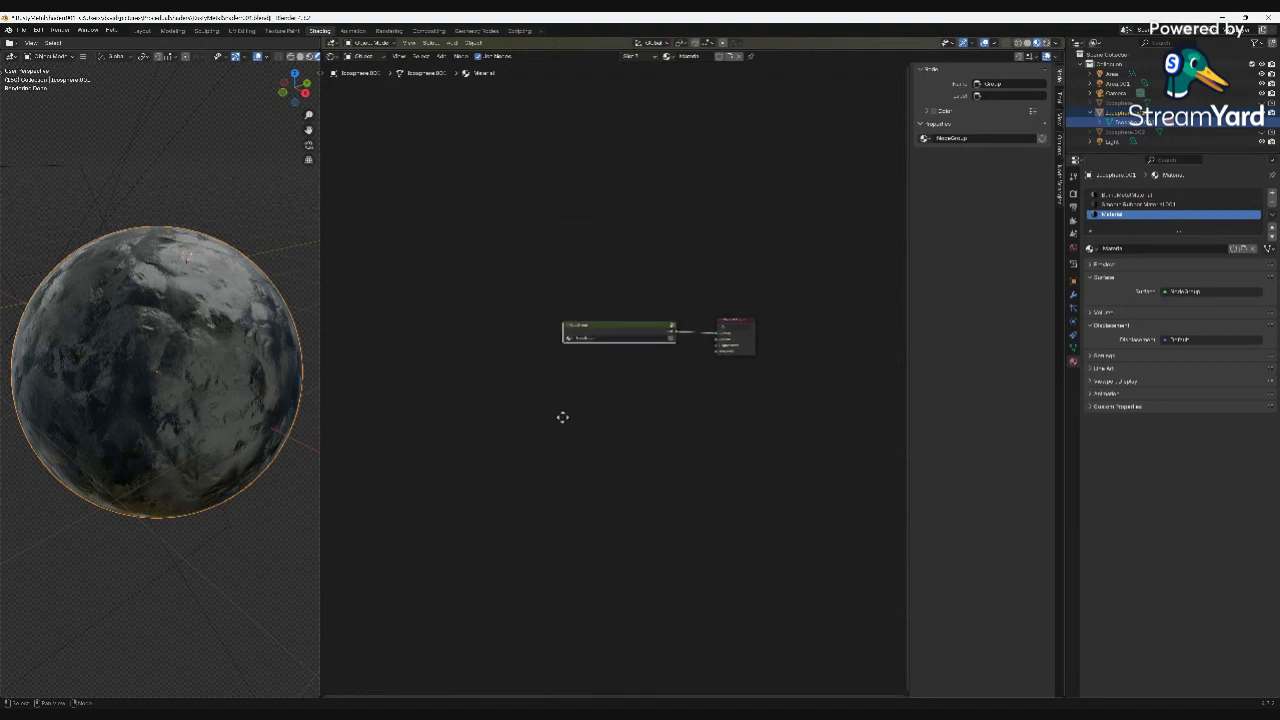
Rename the node group connected to the Material Output as Bumpy Metal V2.
{"action": "scroll", "coordinate": [629, 357], "scroll_direction": "up", "scroll_amount": 5}
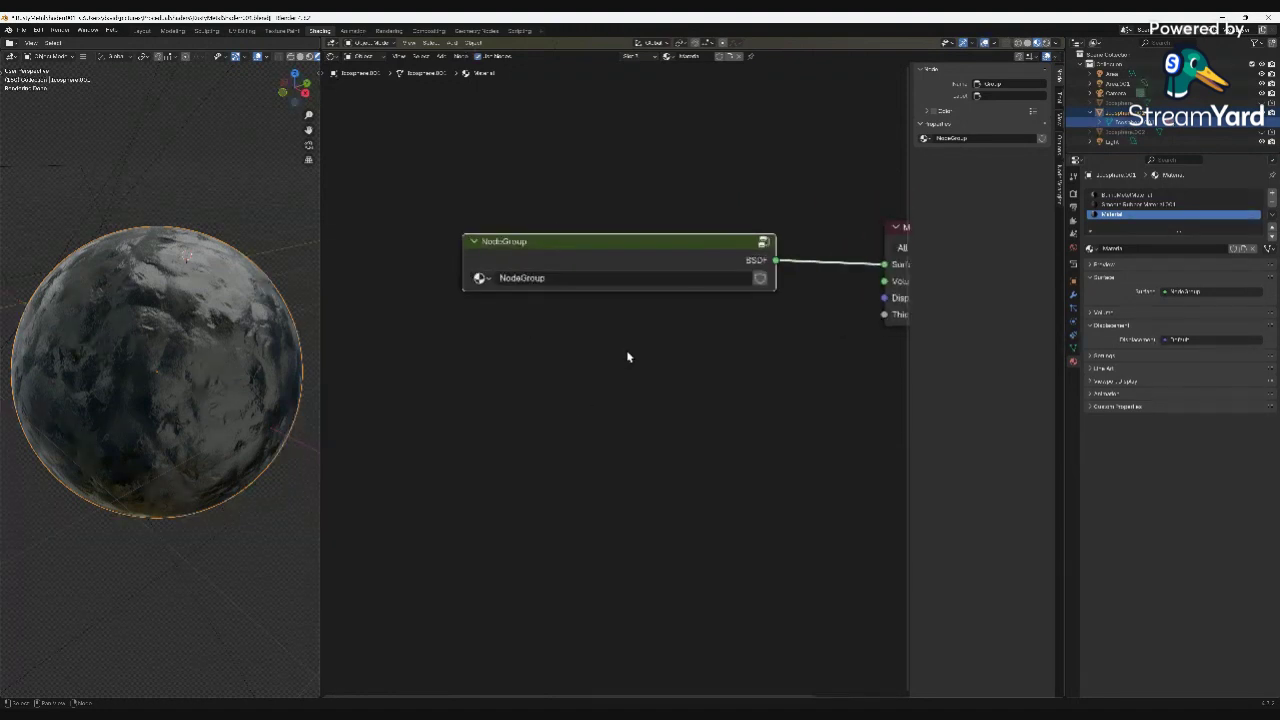
{"action": "scroll", "coordinate": [663, 343], "scroll_direction": "up", "scroll_amount": 1}
{"action": "middle_click_drag", "start_coordinate": [663, 343], "coordinate": [611, 374]}
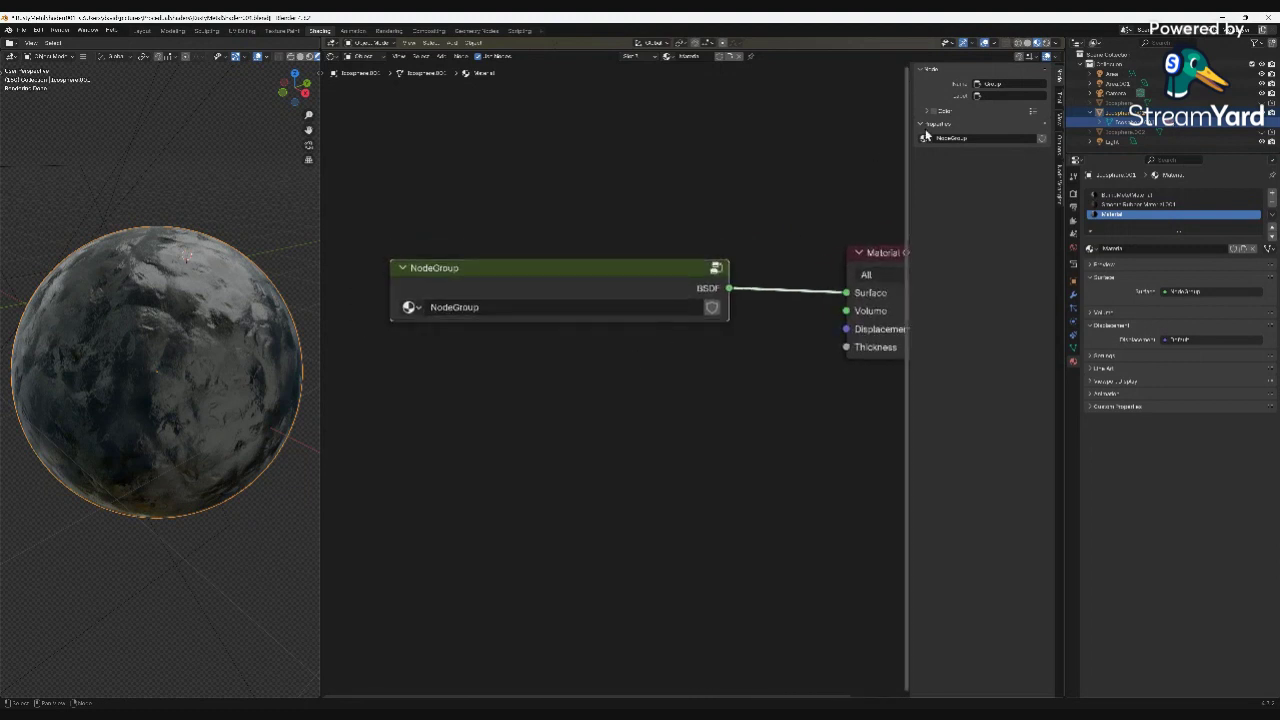
{"action": "left_click", "coordinate": [985, 137]}
{"action": "key", "text": "BackSpace"}
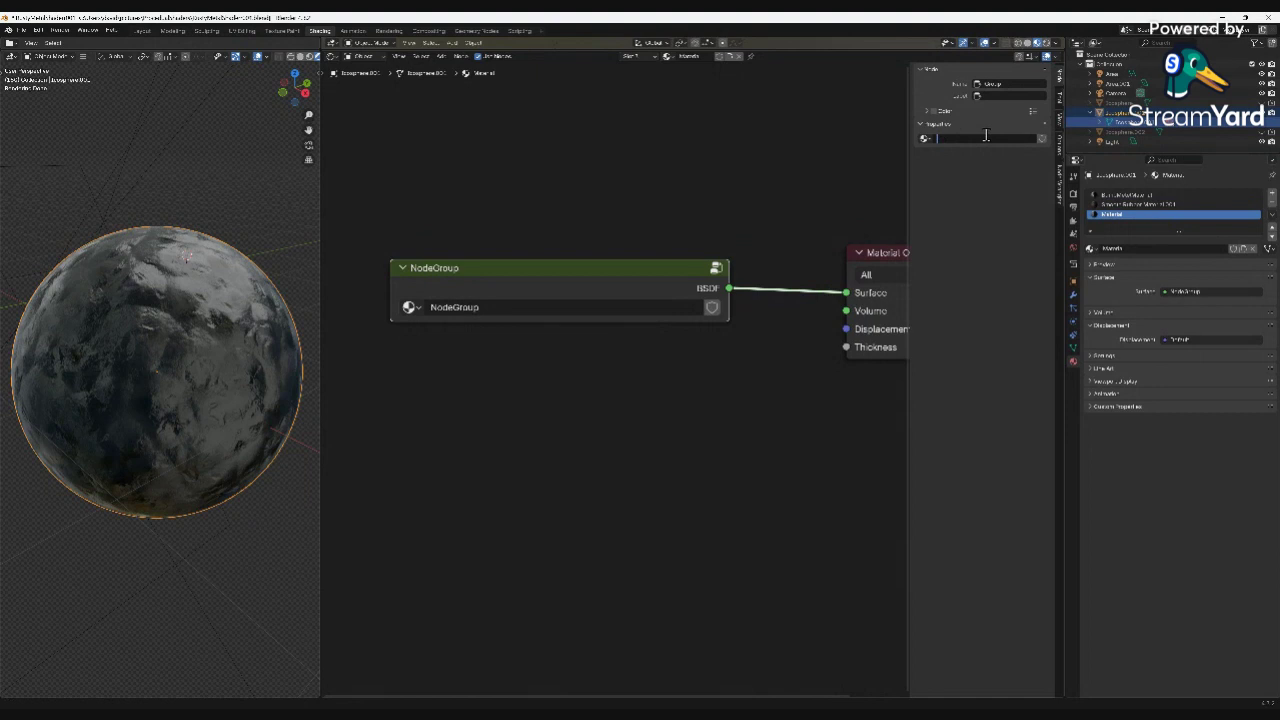
{"action": "type", "text": "B"}
{"action": "type", "text": "as"}
{"action": "type", "text": "py M"}
{"action": "type", "text": "at"}
{"action": "type", "text": "e"}
{"action": "type", "text": "l V2"}
{"action": "key", "text": "Return"}
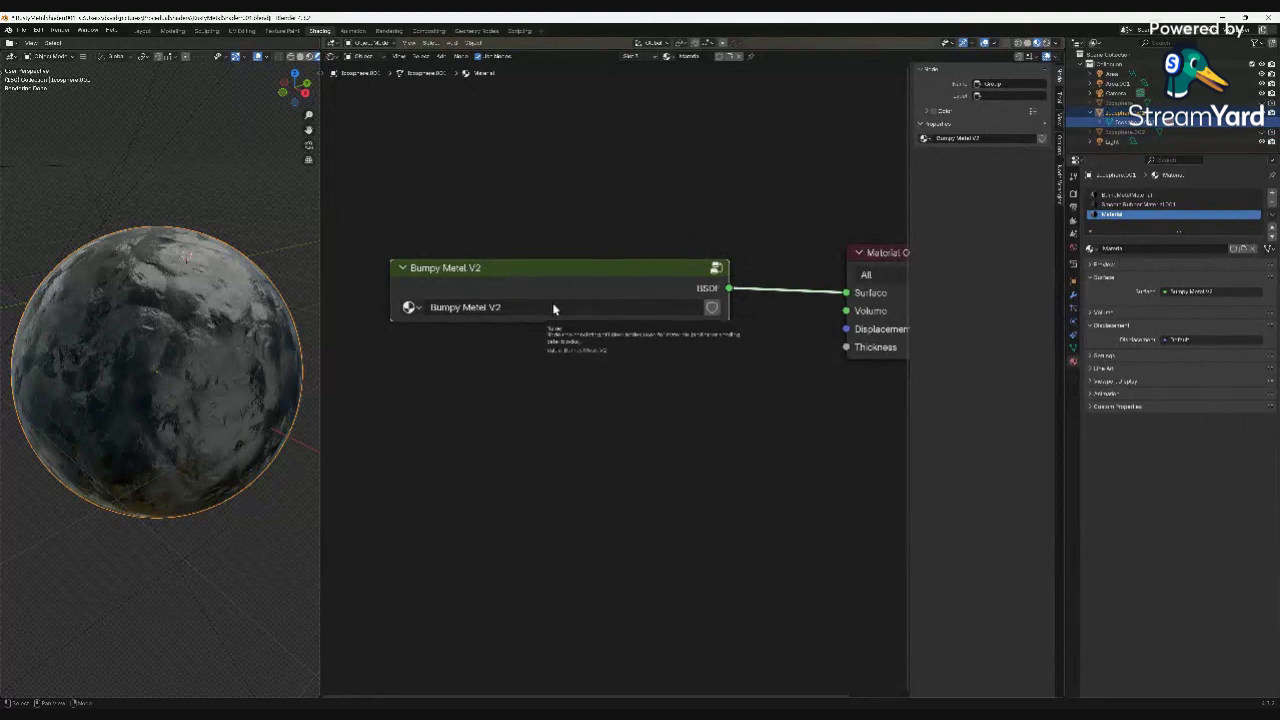
Open the group, rename its BSDF output socket to Shader, and expand the Principled BSDF's Specular section.
{"action": "key", "text": "Tab"}
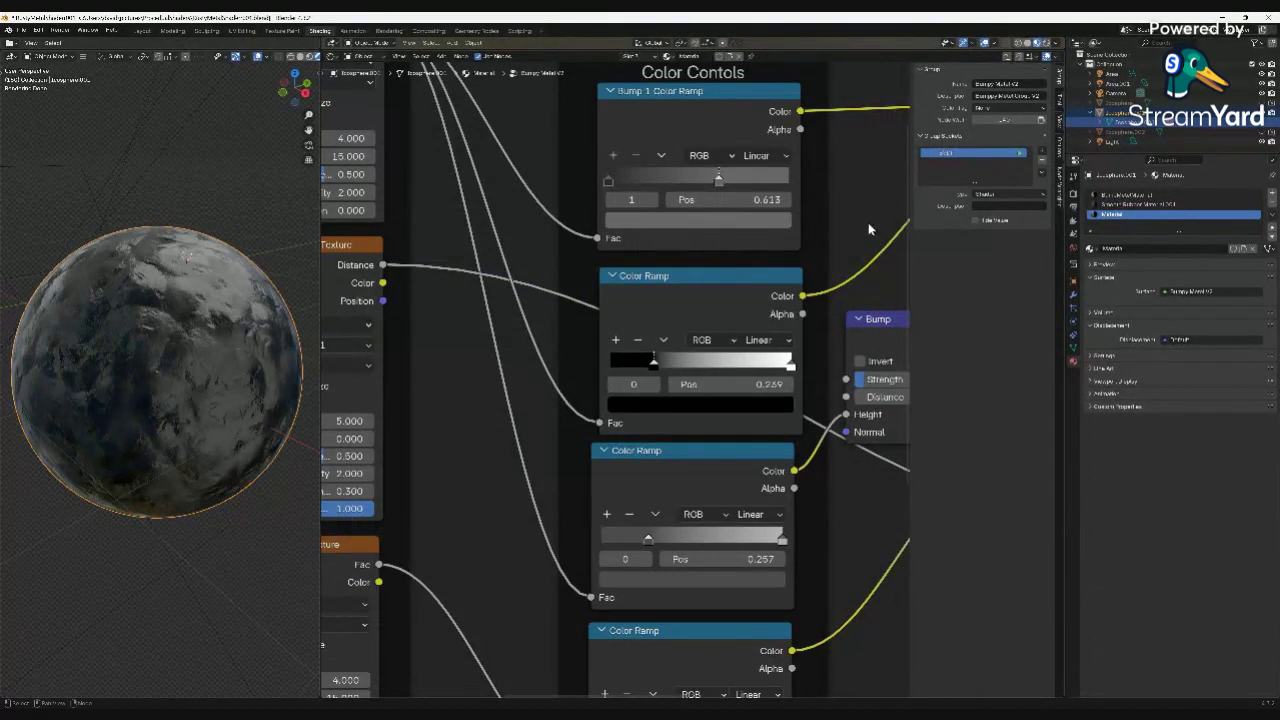
{"action": "middle_click_drag", "start_coordinate": [862, 216], "coordinate": [420, 320]}
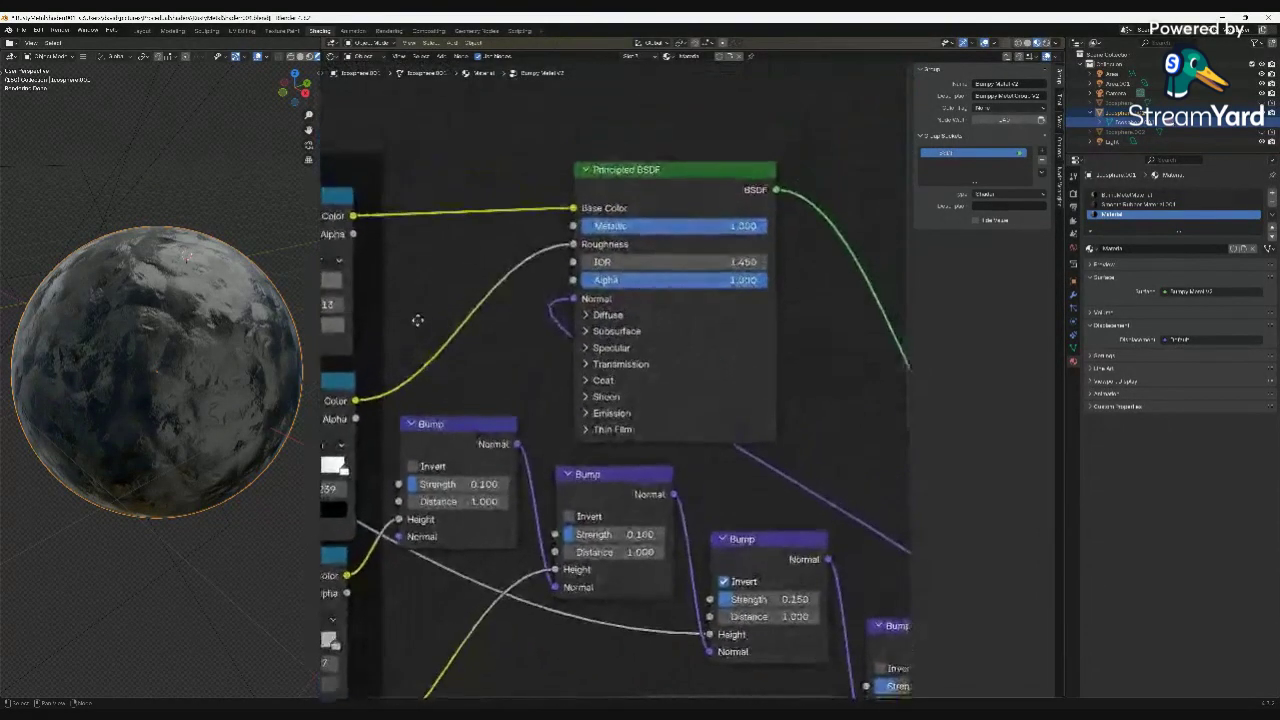
{"action": "middle_click_drag", "start_coordinate": [667, 207], "coordinate": [506, 199]}
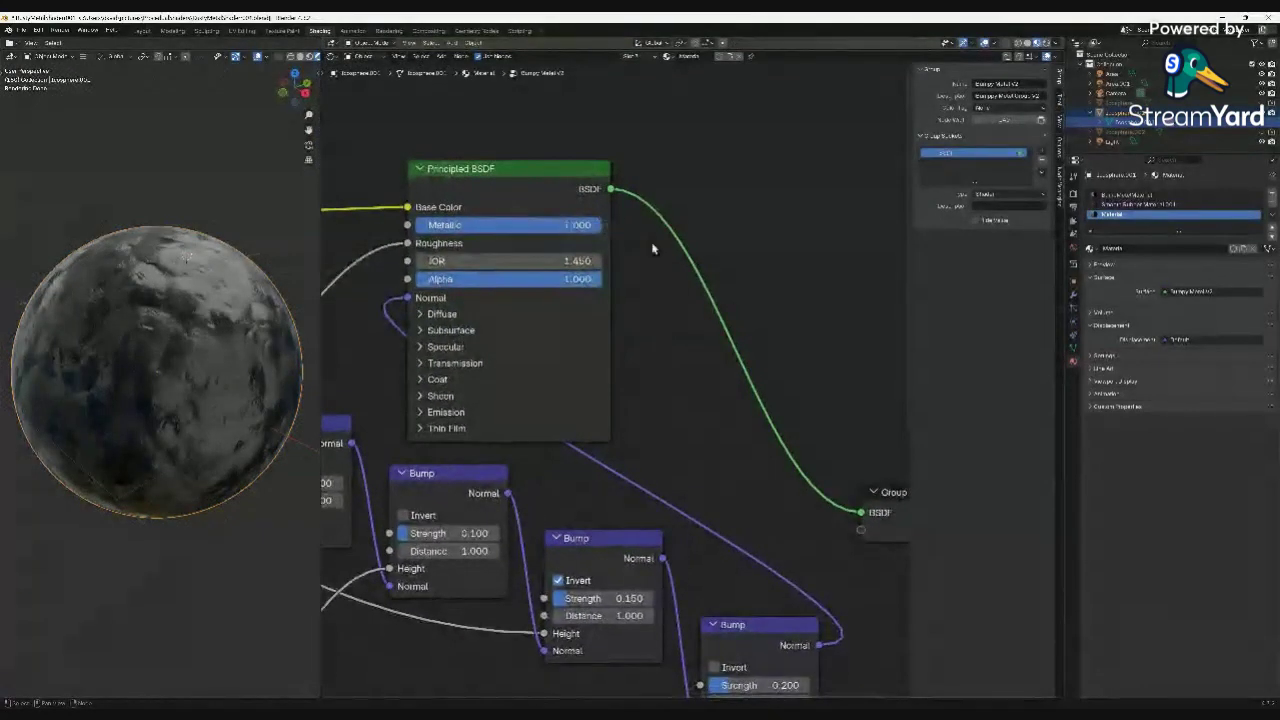
{"action": "middle_click_drag", "start_coordinate": [753, 290], "coordinate": [694, 231]}
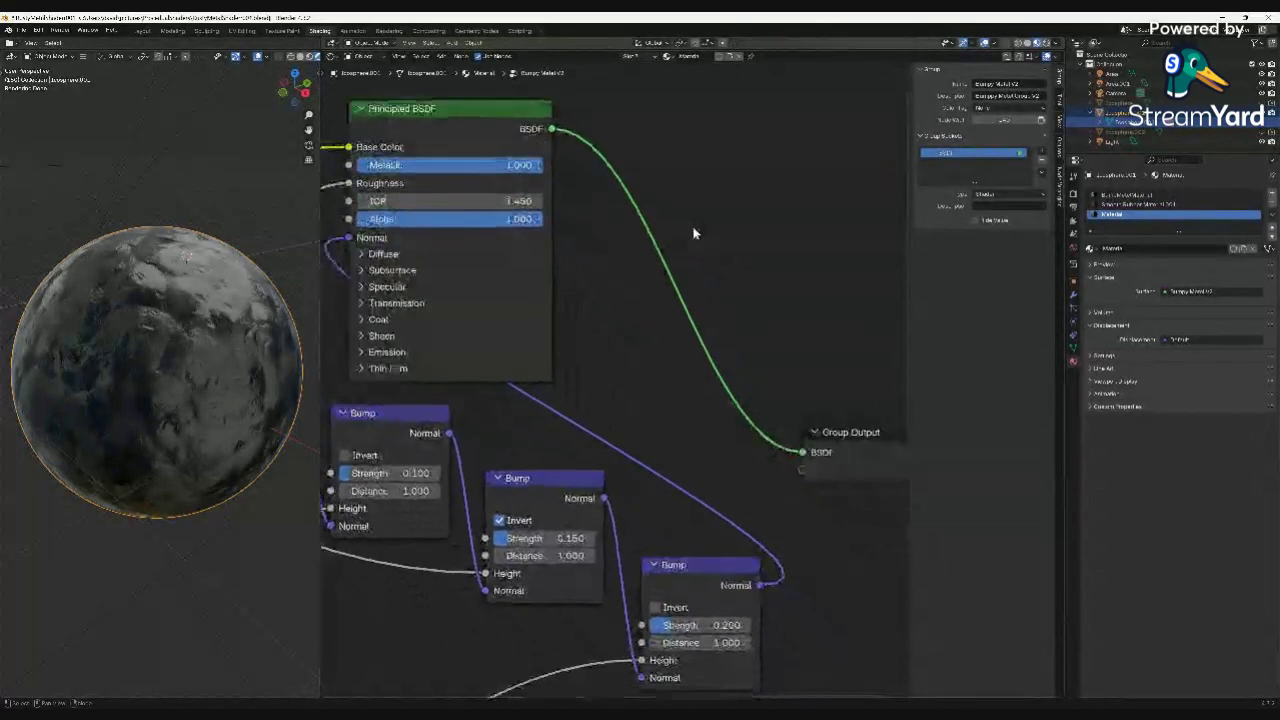
{"action": "double_click", "coordinate": [961, 152]}
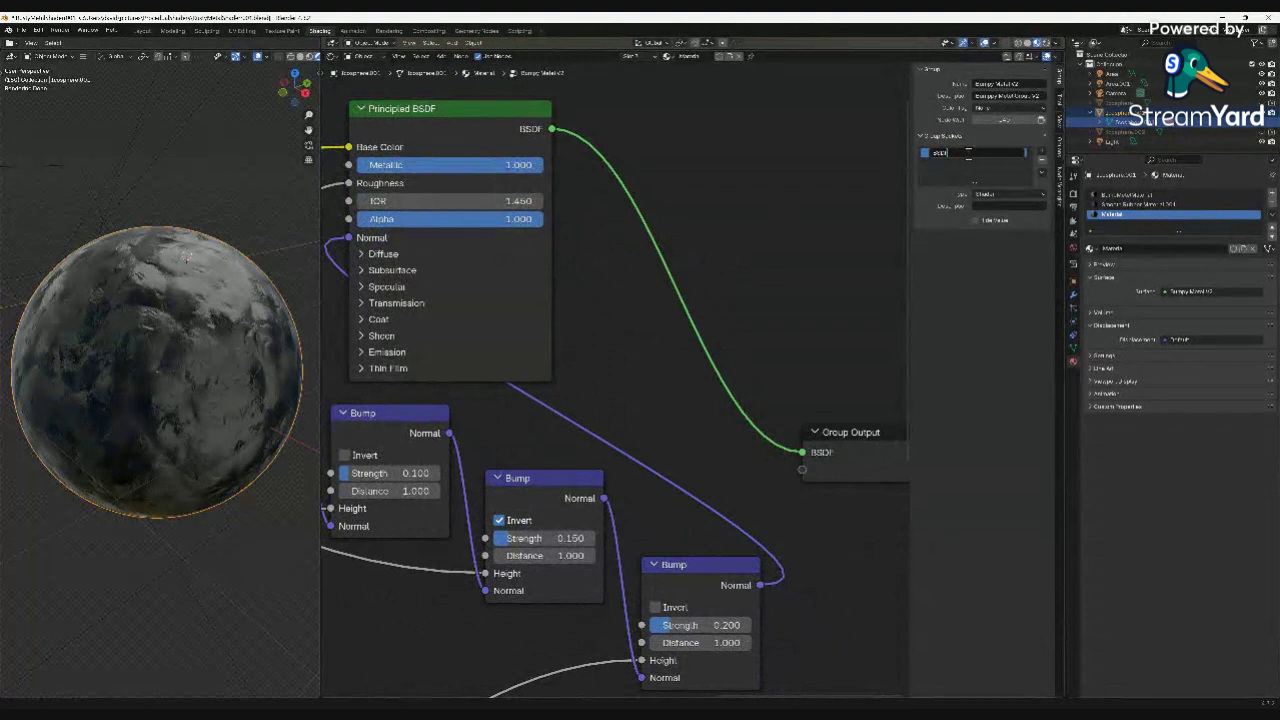
{"action": "key", "text": "BackSpace"}
{"action": "key", "text": "BackSpace"}
{"action": "key", "text": "BackSpace"}
{"action": "key", "text": "BackSpace"}
{"action": "type", "text": "shad"}
{"action": "key", "text": "Return"}
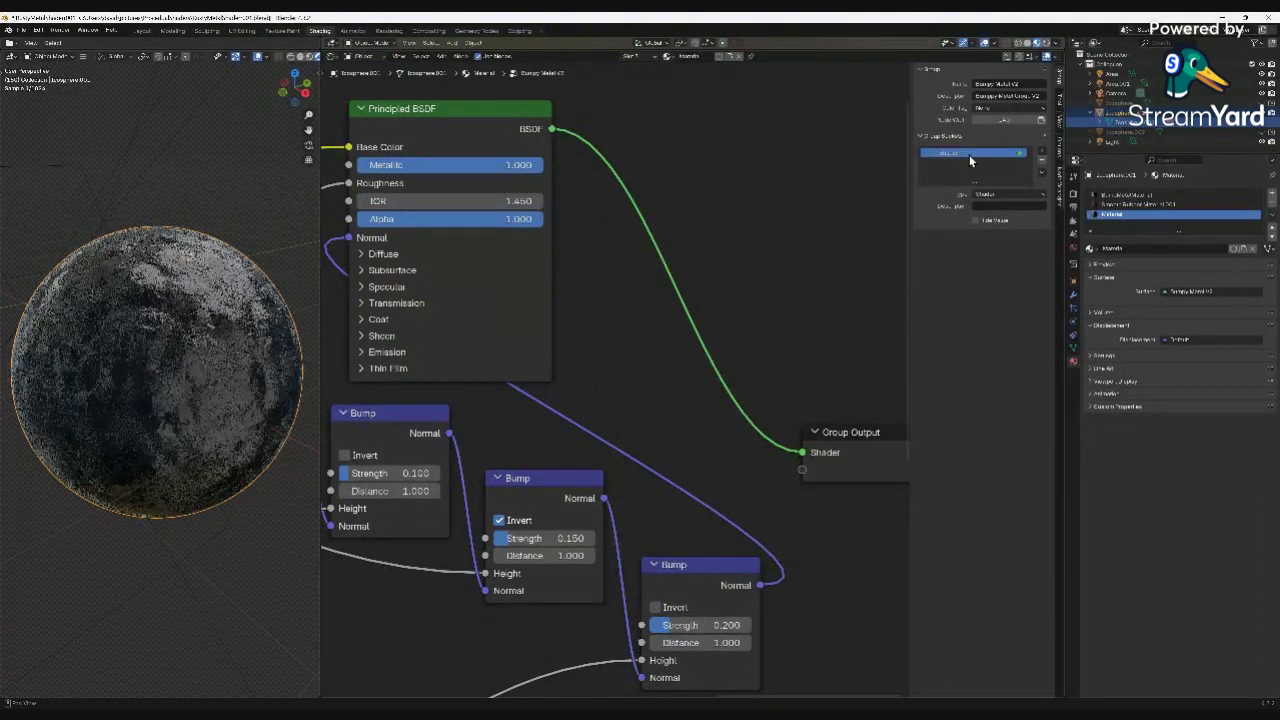
{"action": "left_click", "coordinate": [483, 287]}
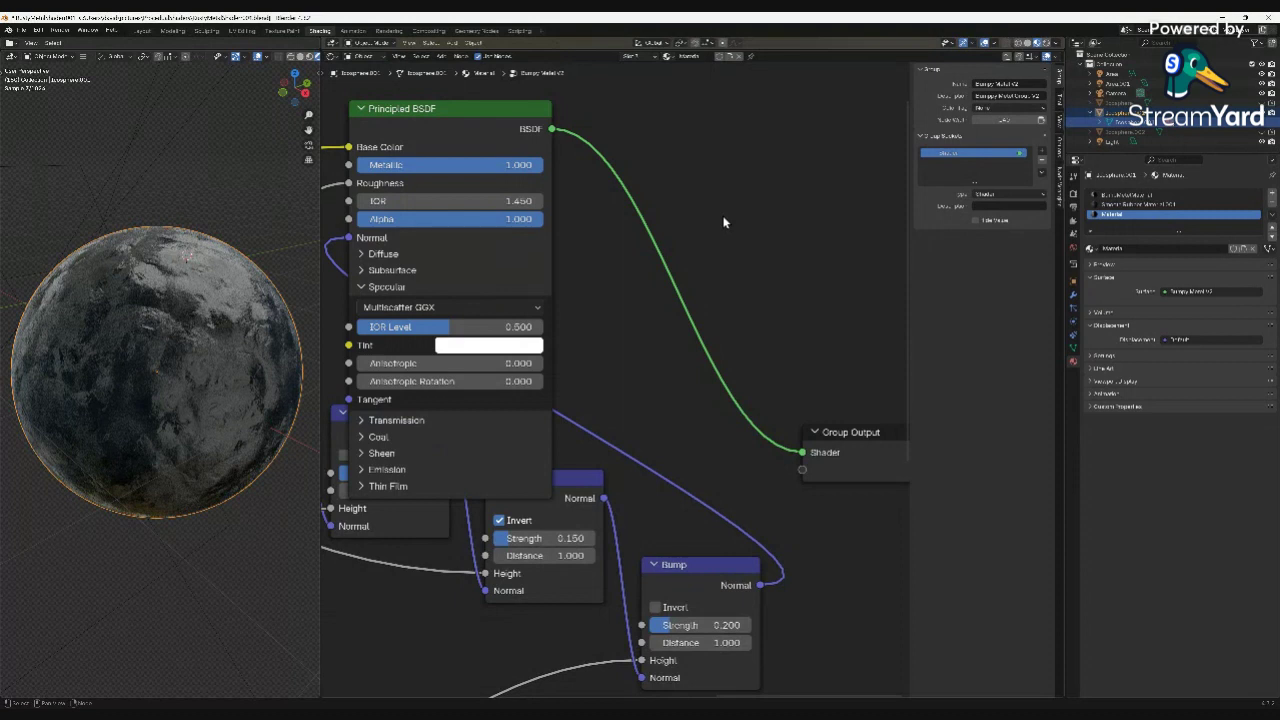
Leave the group and narrow its collapsed group node beside the Material Output.
{"action": "key", "text": "Tab"}
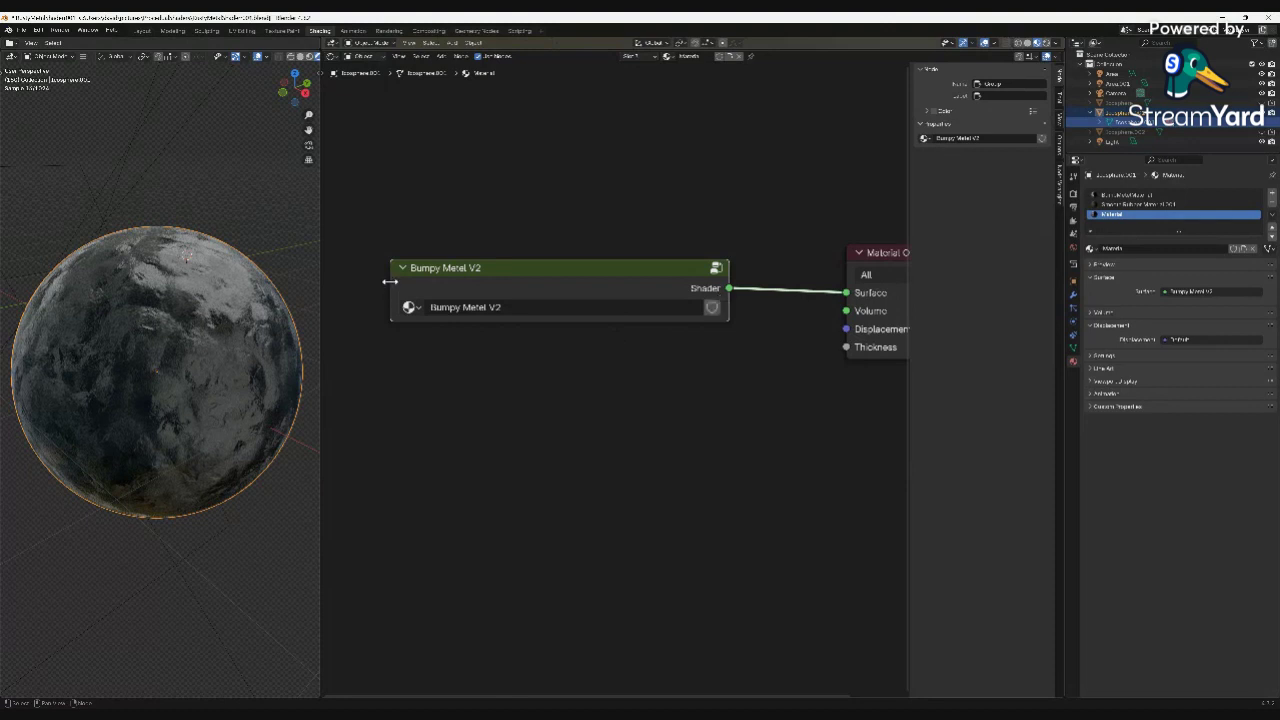
{"action": "left_click_drag", "start_coordinate": [390, 282], "coordinate": [503, 294]}
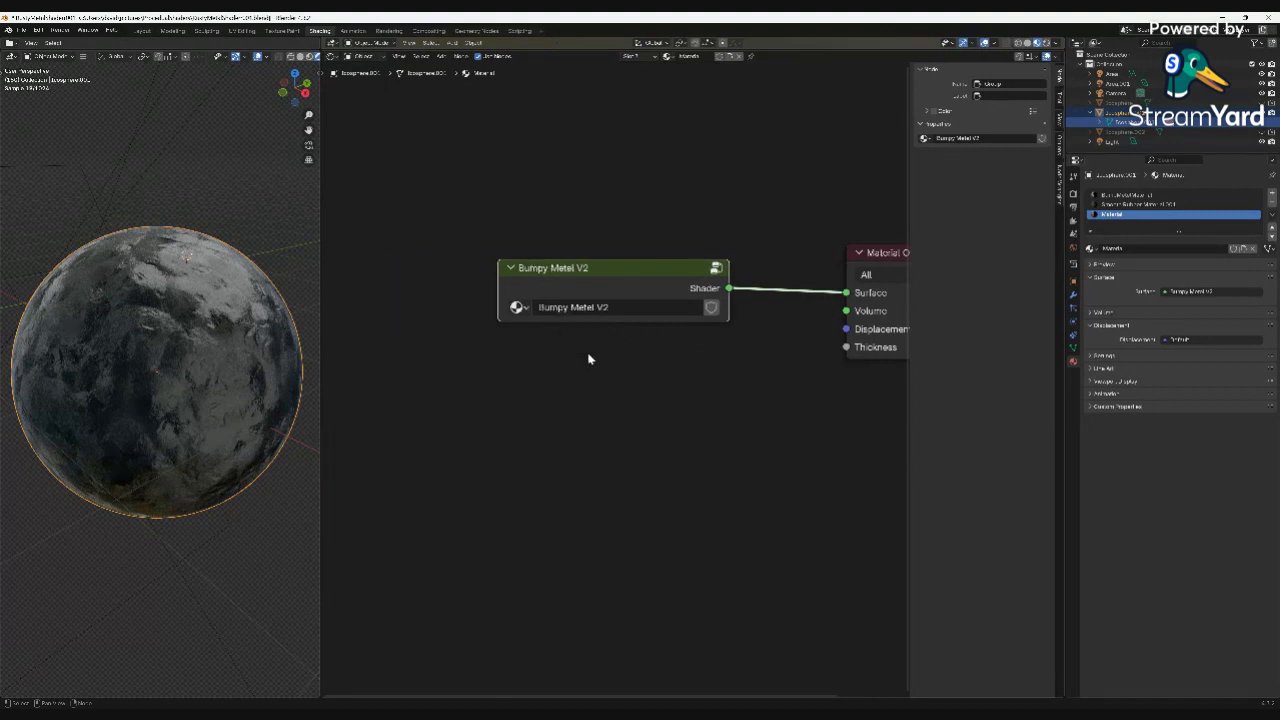
{"action": "scroll", "coordinate": [605, 362], "scroll_direction": "down", "scroll_amount": 1}
{"action": "scroll", "coordinate": [612, 367], "scroll_direction": "down", "scroll_amount": 1}
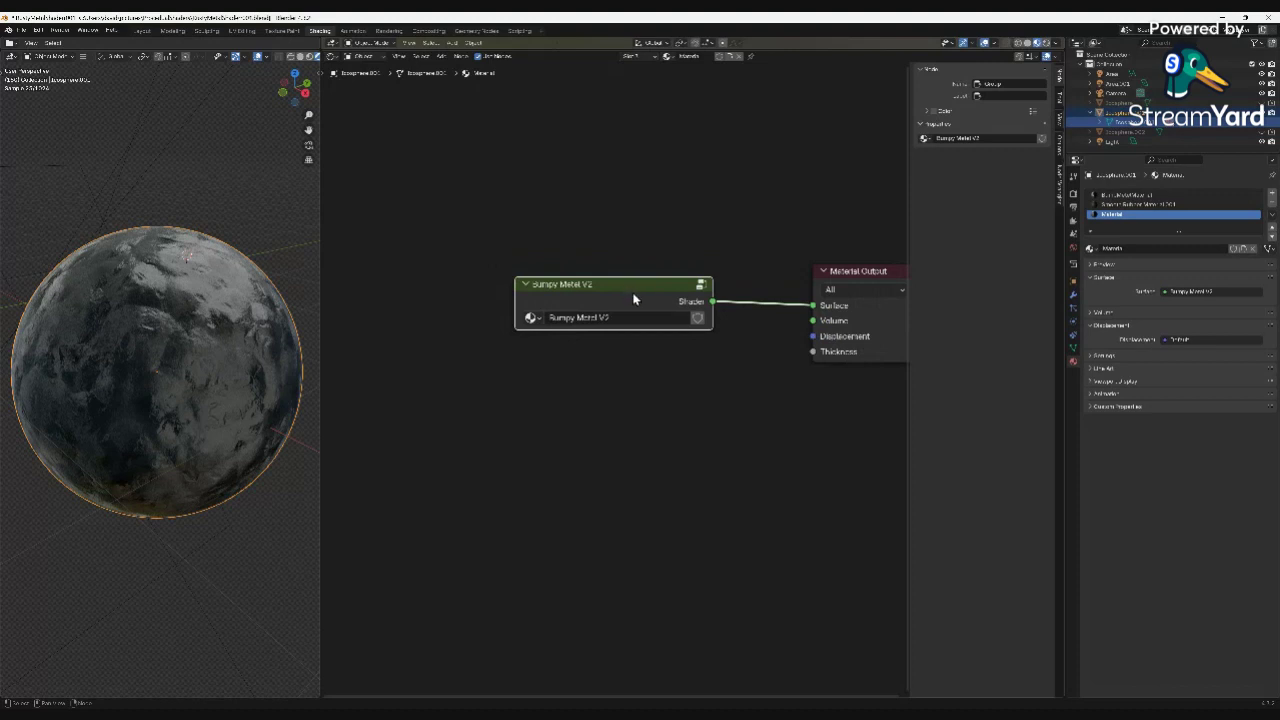
{"action": "key", "text": "Tab"}
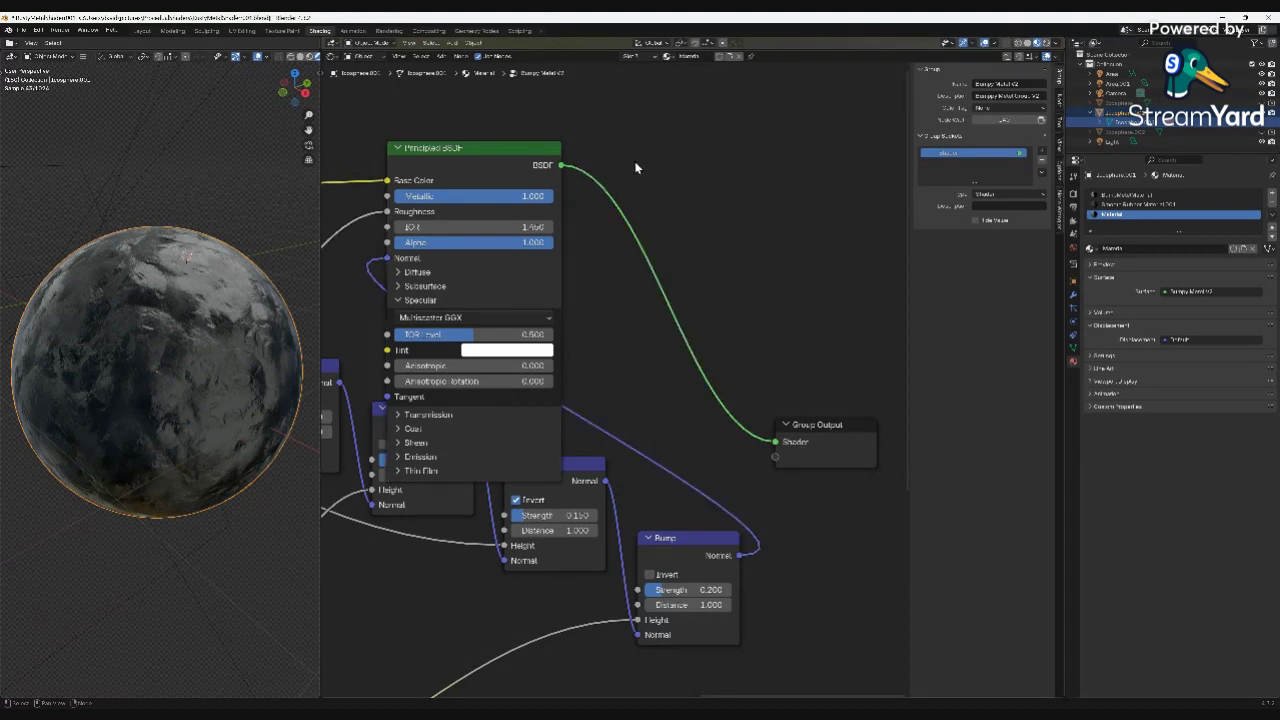
{"action": "key", "text": "Tab"}
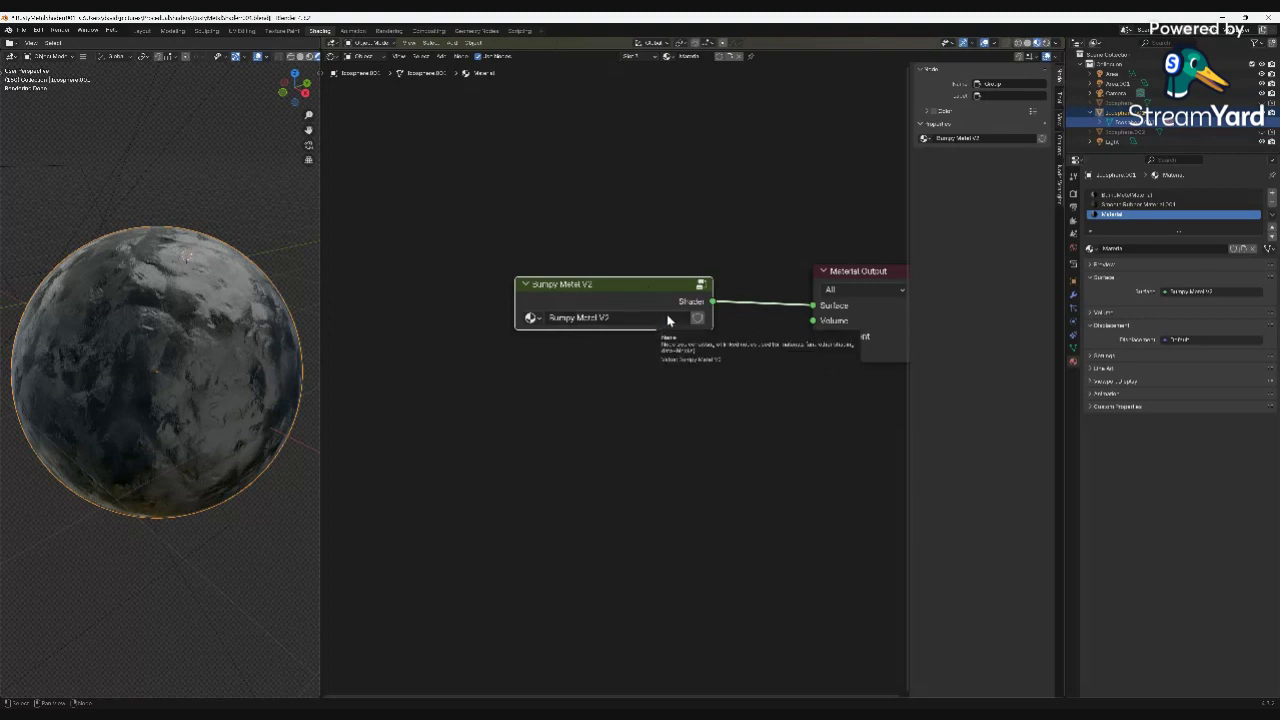
Reopen the node group and move the Group Input node into the Noise frame, just above the Texture Coordinate node.
{"action": "key", "text": "Tab"}
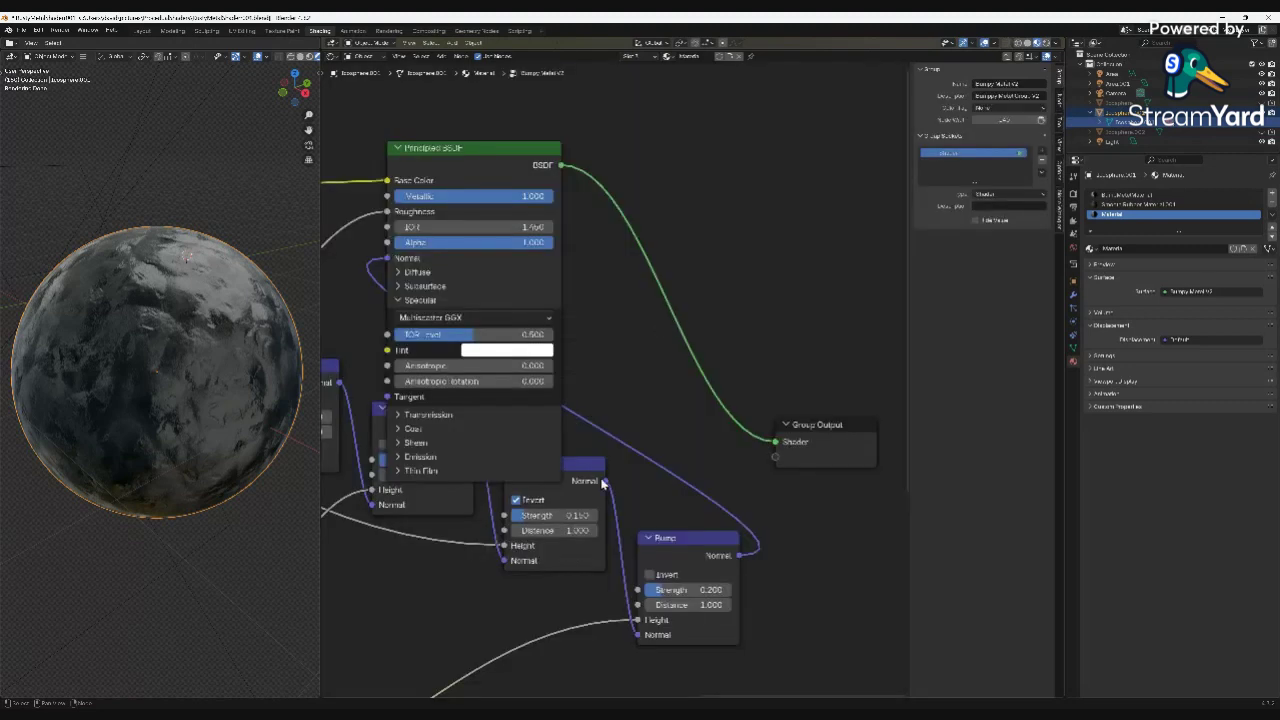
{"action": "middle_click_drag", "start_coordinate": [636, 346], "coordinate": [694, 387]}
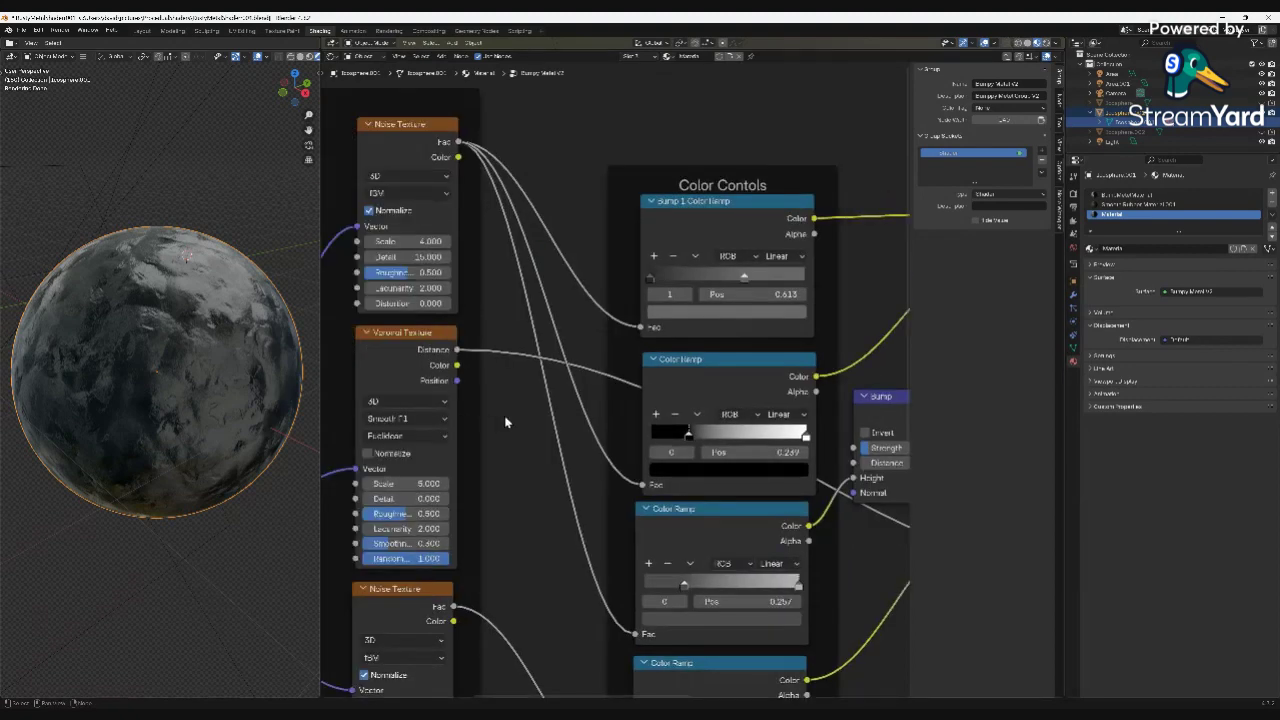
{"action": "middle_click_drag", "start_coordinate": [508, 420], "coordinate": [768, 433]}
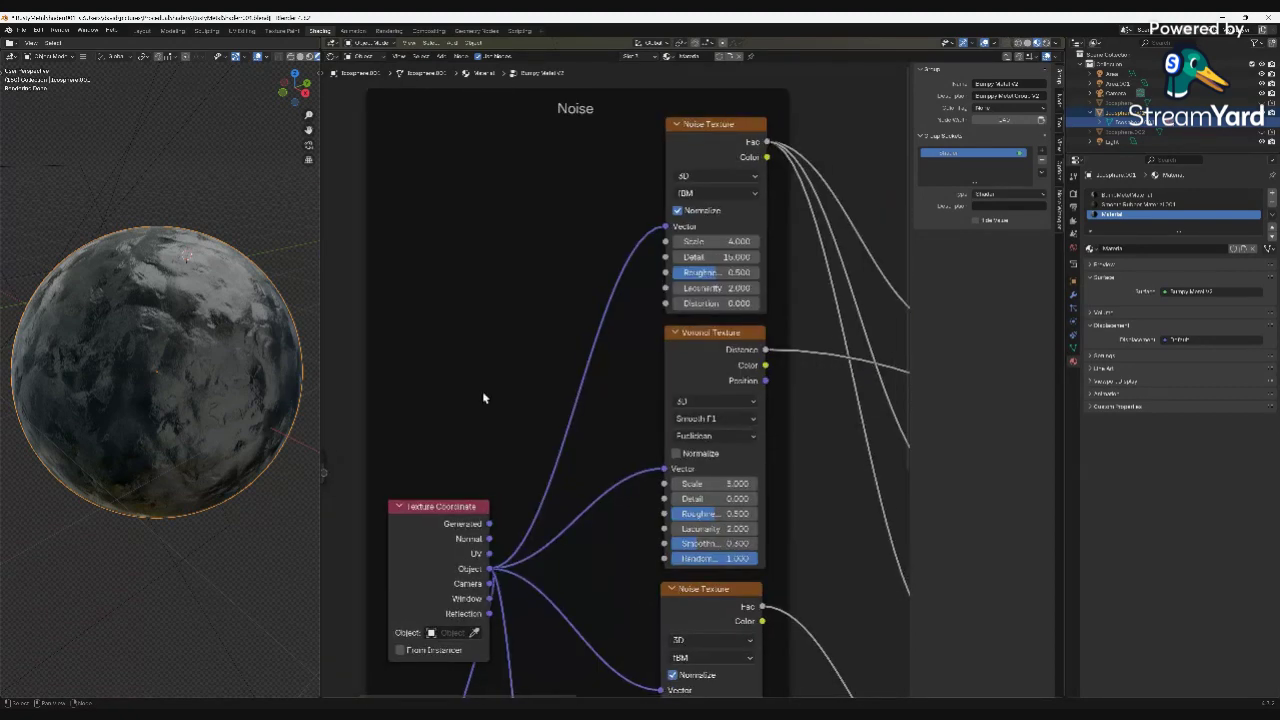
{"action": "middle_click_drag", "start_coordinate": [482, 391], "coordinate": [706, 337]}
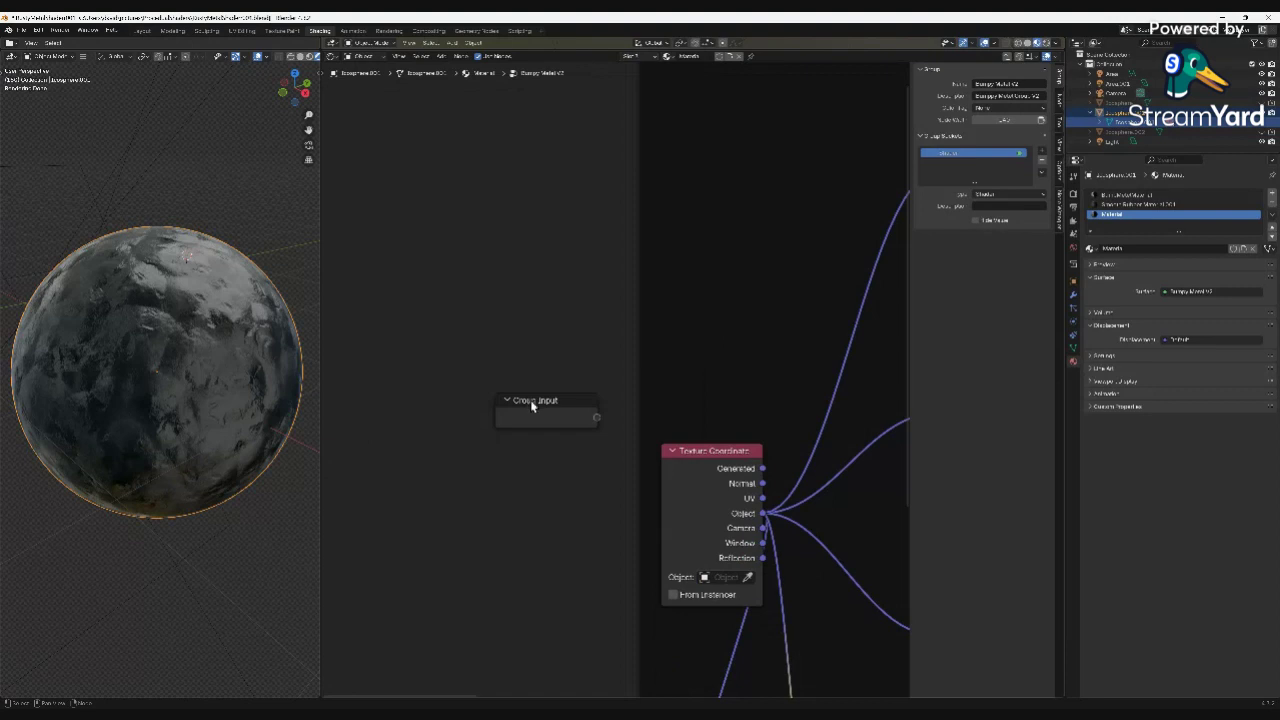
{"action": "left_click_drag", "start_coordinate": [531, 404], "coordinate": [722, 354]}
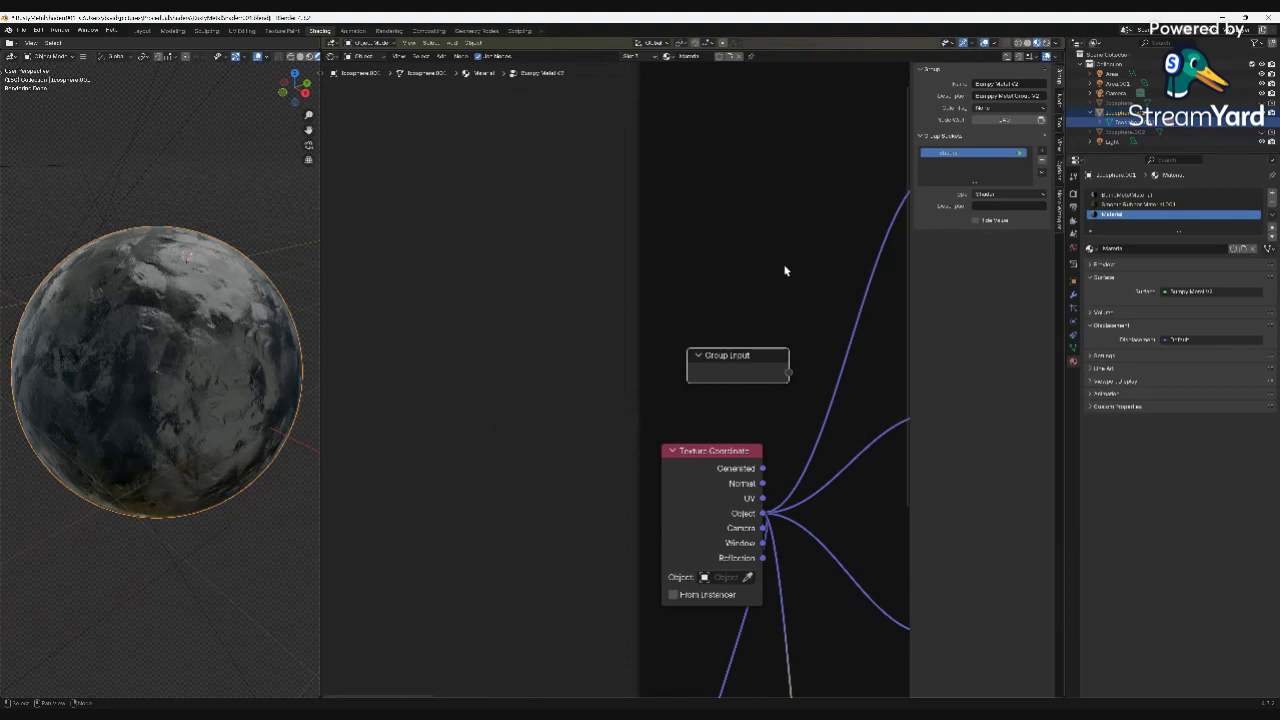
Move the Group Input node above the Color Contols frame, beside the Noise frame's title.
{"action": "middle_click_drag", "start_coordinate": [782, 268], "coordinate": [331, 289]}
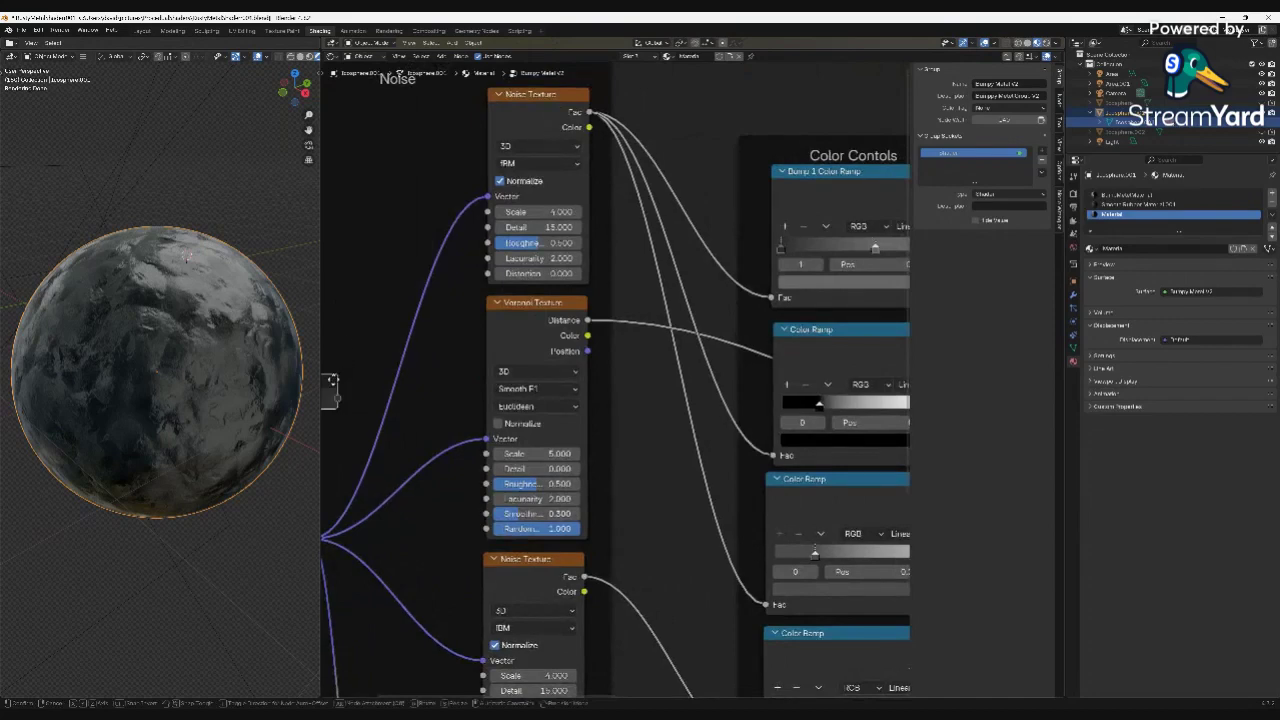
{"action": "left_click_drag", "start_coordinate": [333, 380], "coordinate": [542, 591]}
{"action": "left_click_drag", "start_coordinate": [528, 603], "coordinate": [676, 612]}
{"action": "key", "text": "Escape"}
{"action": "left_click_drag", "start_coordinate": [340, 563], "coordinate": [785, 146]}
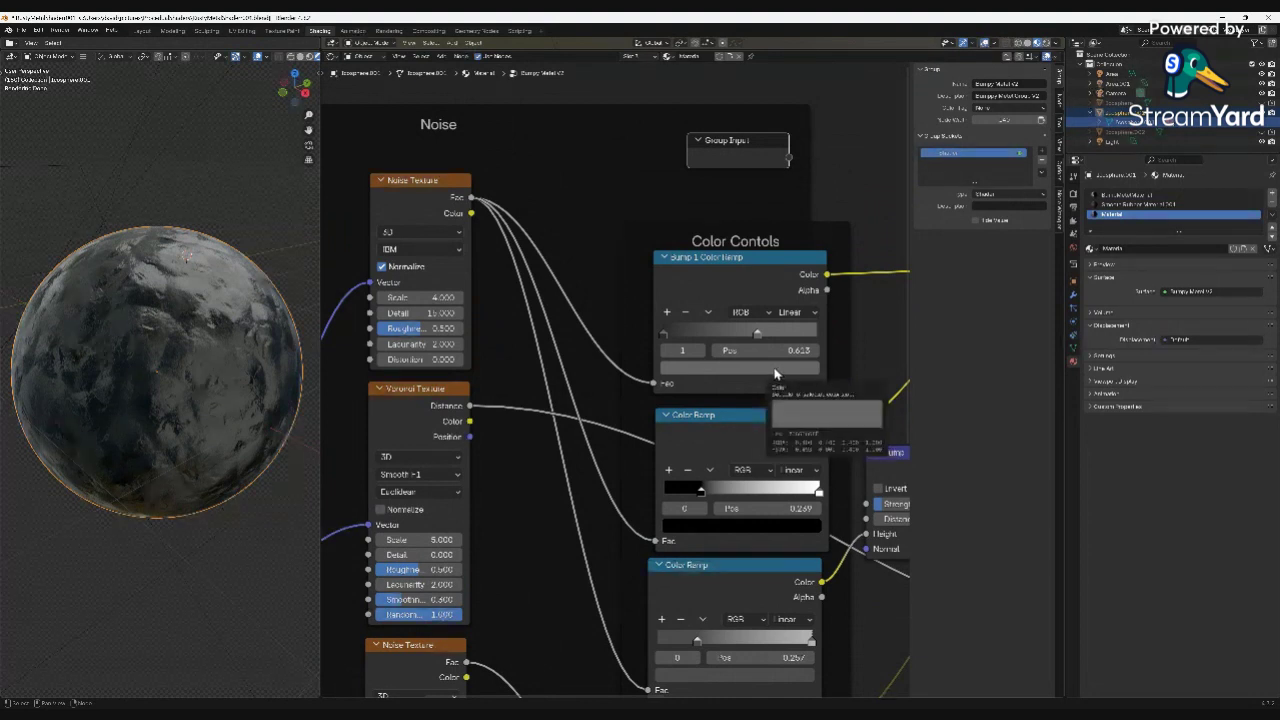
Set the lighter stop of the Bump 1 Color Ramp to position 0.519.
{"action": "left_click", "coordinate": [684, 369]}
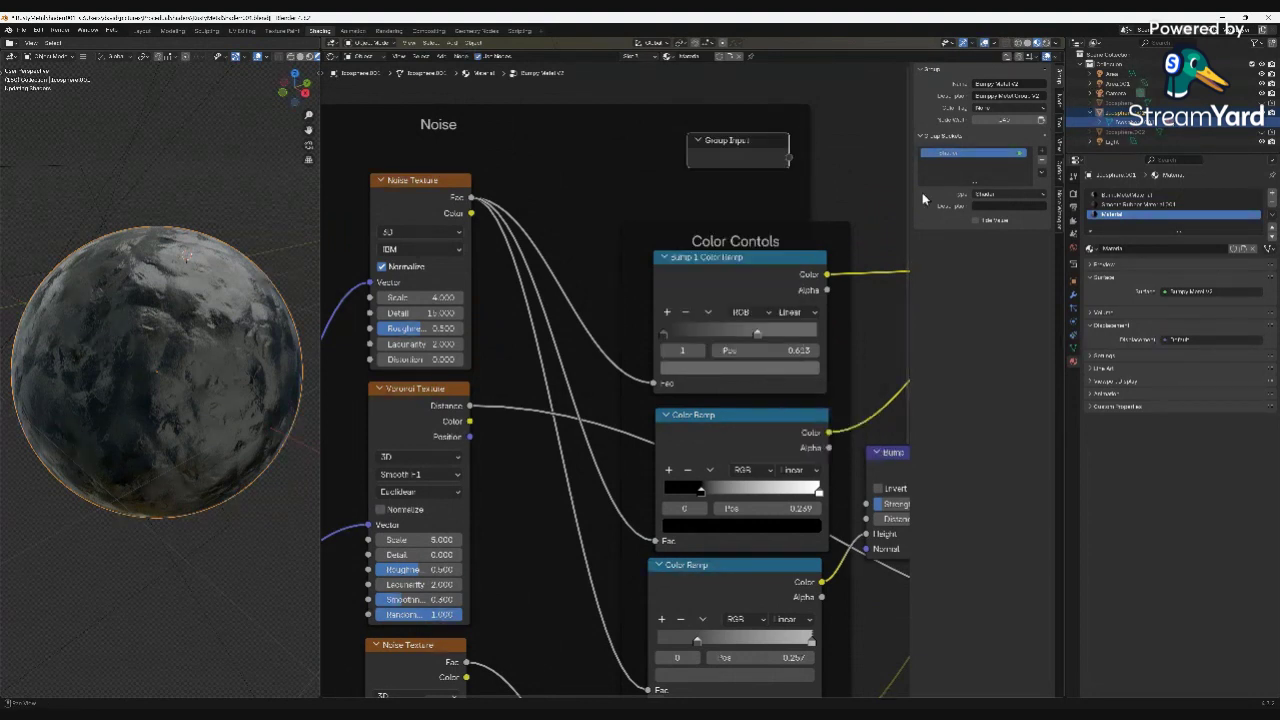
{"action": "left_click", "coordinate": [822, 194]}
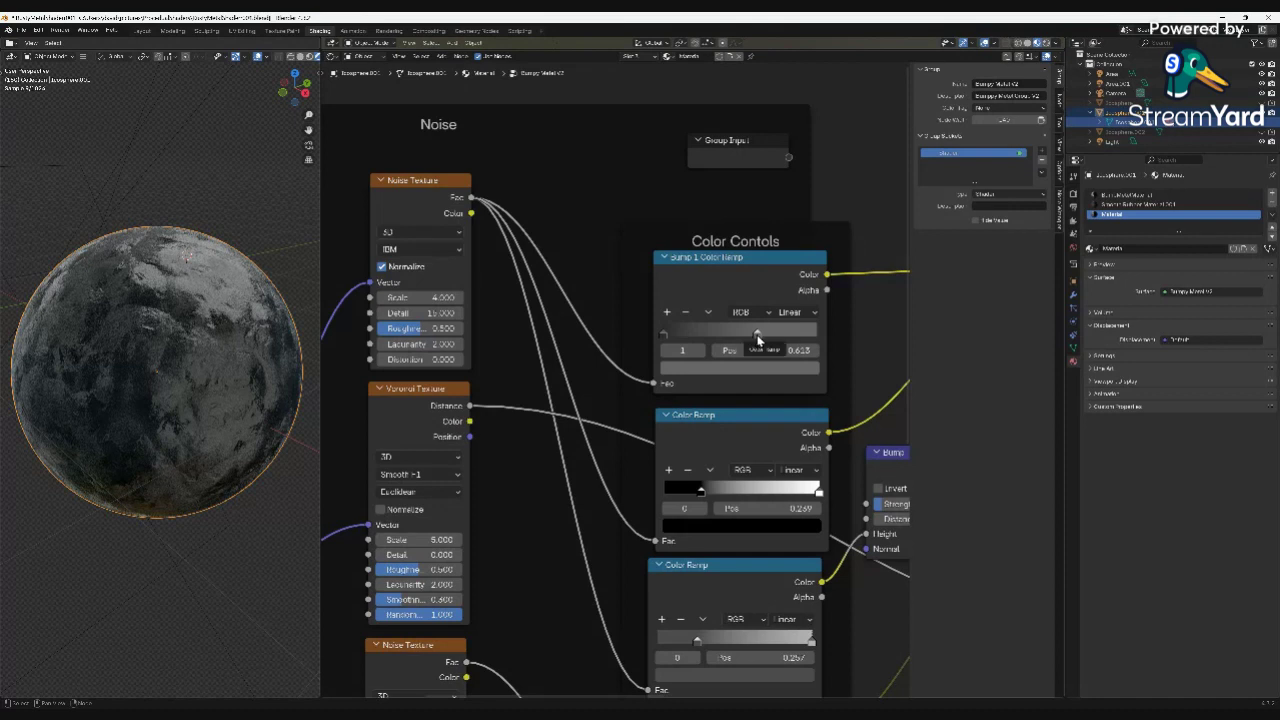
{"action": "mouse_move", "coordinate": [757, 340]}
{"action": "left_mouse_down"}
{"action": "mouse_move", "coordinate": [806, 333]}
{"action": "mouse_move", "coordinate": [742, 333]}
{"action": "left_mouse_up"}
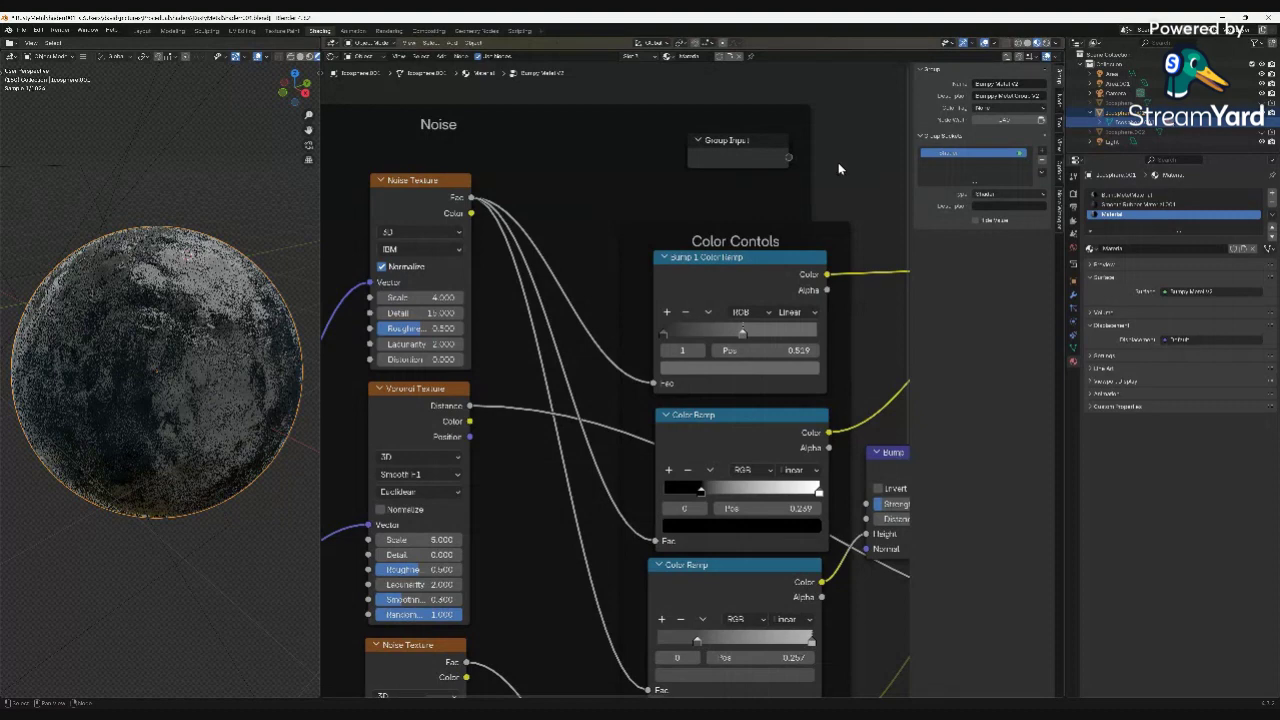
Move the Group Input node back into the Noise frame, just before the uppermost Noise Texture.
{"action": "scroll", "coordinate": [645, 245], "scroll_direction": "down", "scroll_amount": 2}
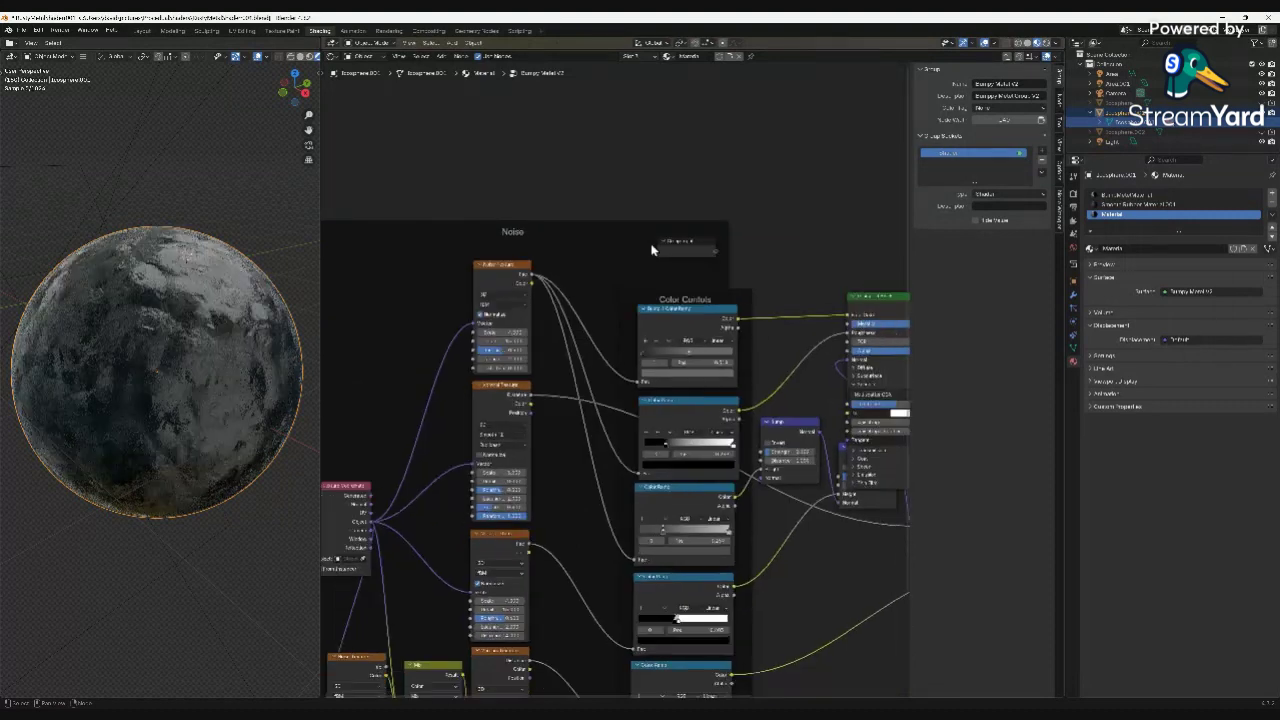
{"action": "left_click_drag", "start_coordinate": [674, 245], "coordinate": [393, 302]}
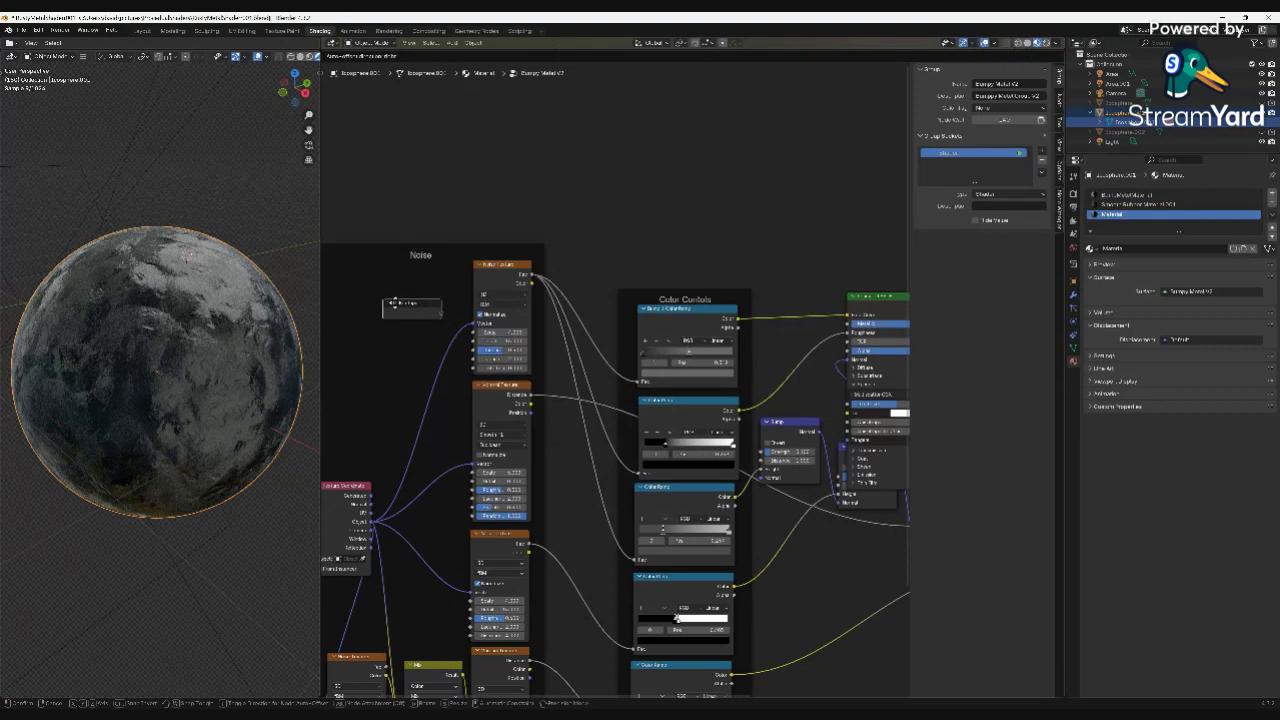
{"action": "left_click_drag", "start_coordinate": [393, 302], "coordinate": [395, 304]}
{"action": "scroll", "coordinate": [404, 313], "scroll_direction": "up", "scroll_amount": 2}
{"action": "scroll", "coordinate": [404, 313], "scroll_direction": "up", "scroll_amount": 2}
{"action": "middle_click_drag", "start_coordinate": [404, 313], "coordinate": [523, 306]}
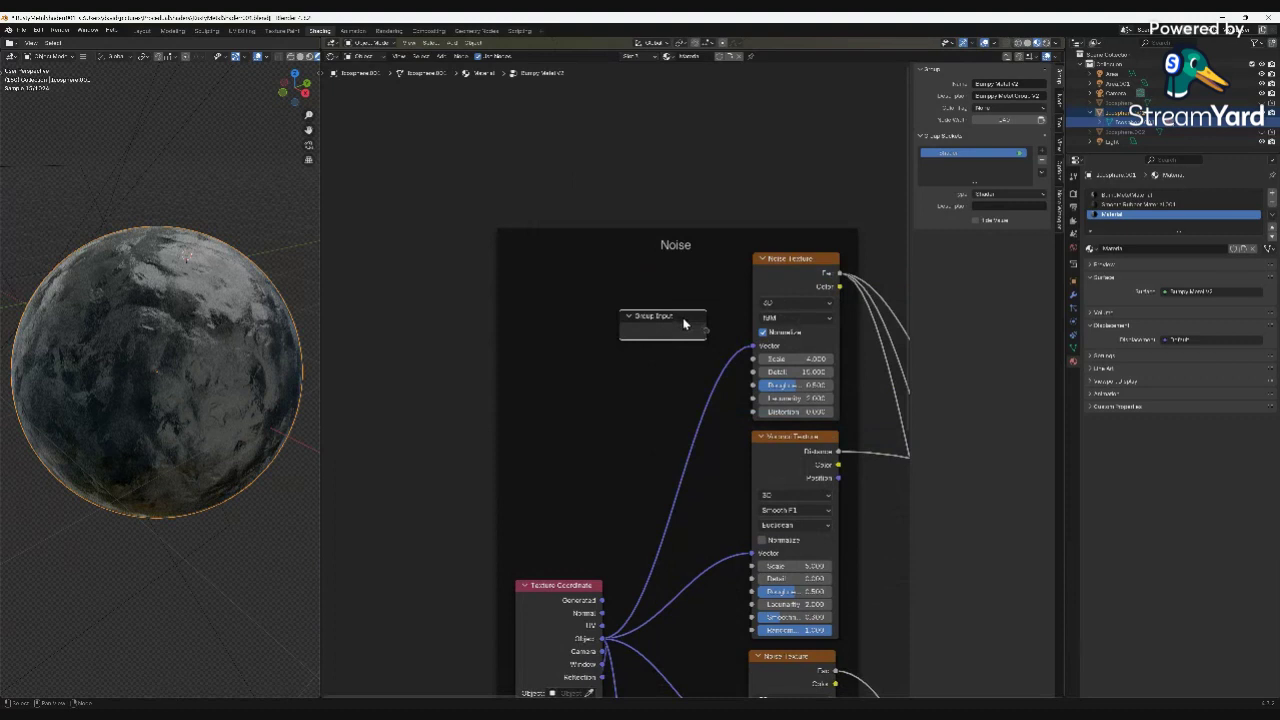
{"action": "left_click_drag", "start_coordinate": [684, 323], "coordinate": [659, 301]}
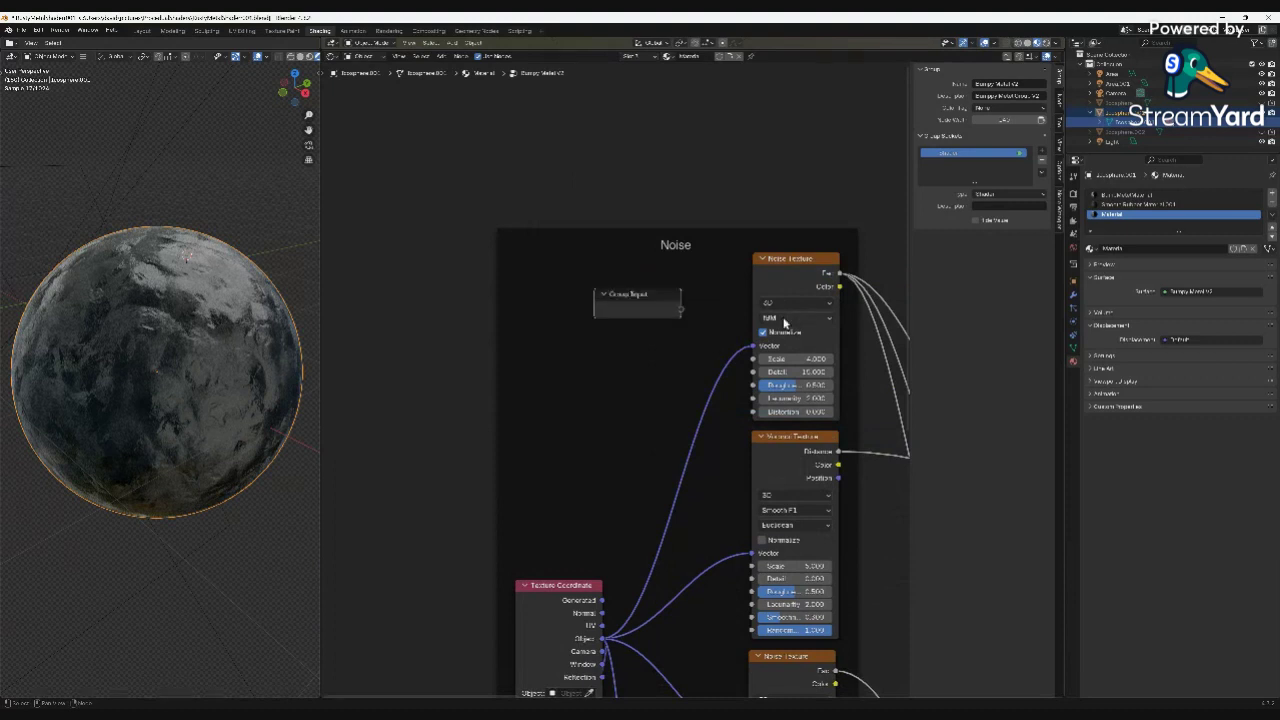
Expose the uppermost Noise Texture's Roughness as a group input by linking it to the Group Input node.
{"action": "left_click", "coordinate": [785, 318]}
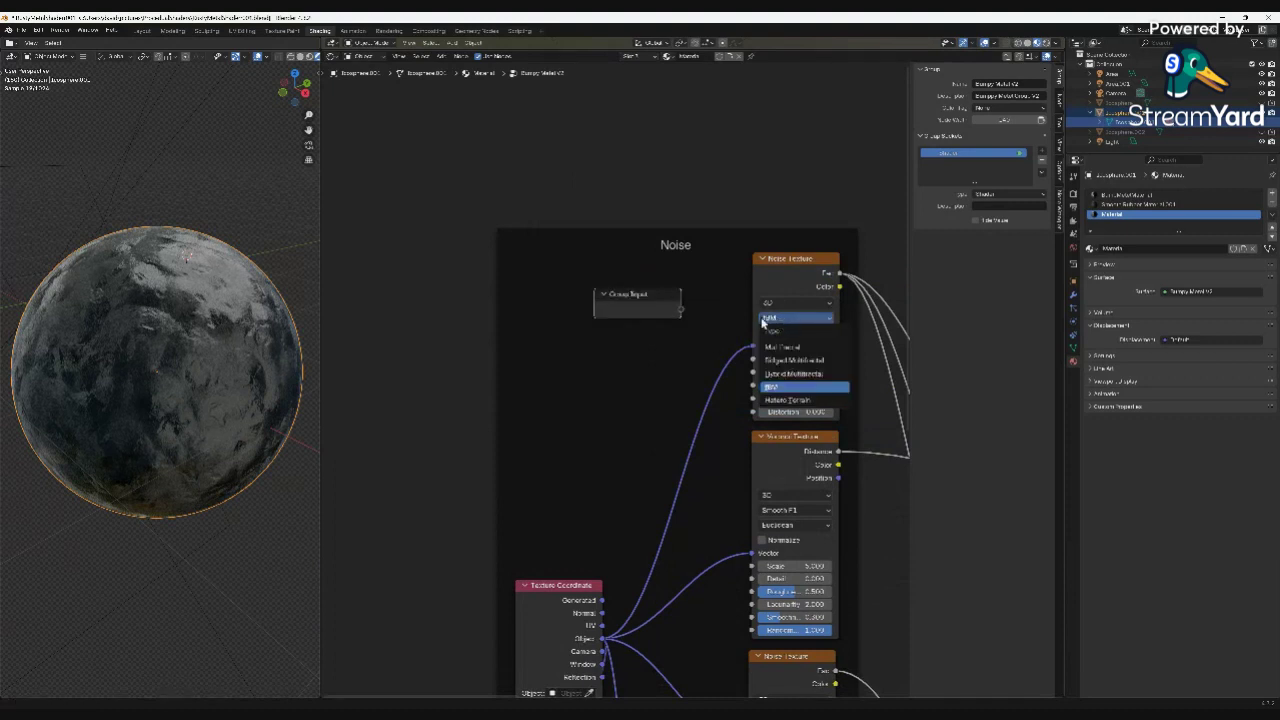
{"action": "left_click", "coordinate": [765, 319]}
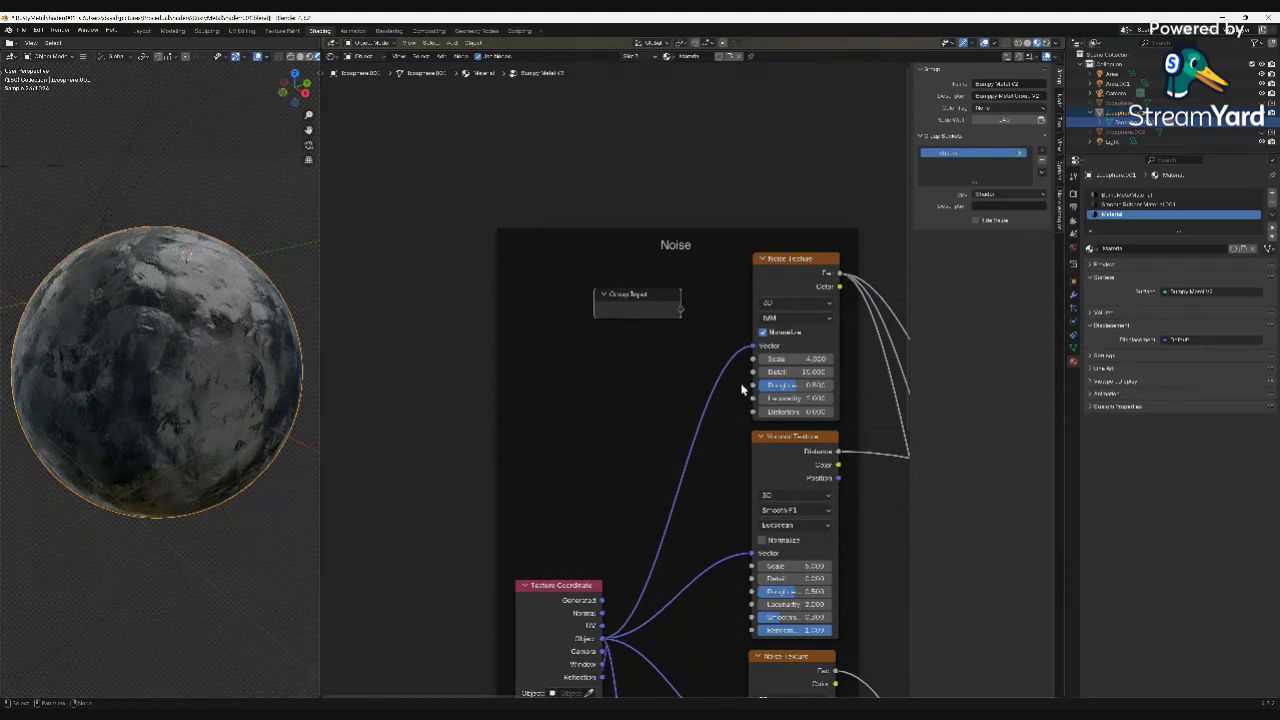
{"action": "mouse_move", "coordinate": [751, 387]}
{"action": "left_mouse_down"}
{"action": "mouse_move", "coordinate": [655, 314]}
{"action": "mouse_move", "coordinate": [757, 386]}
{"action": "left_mouse_up"}
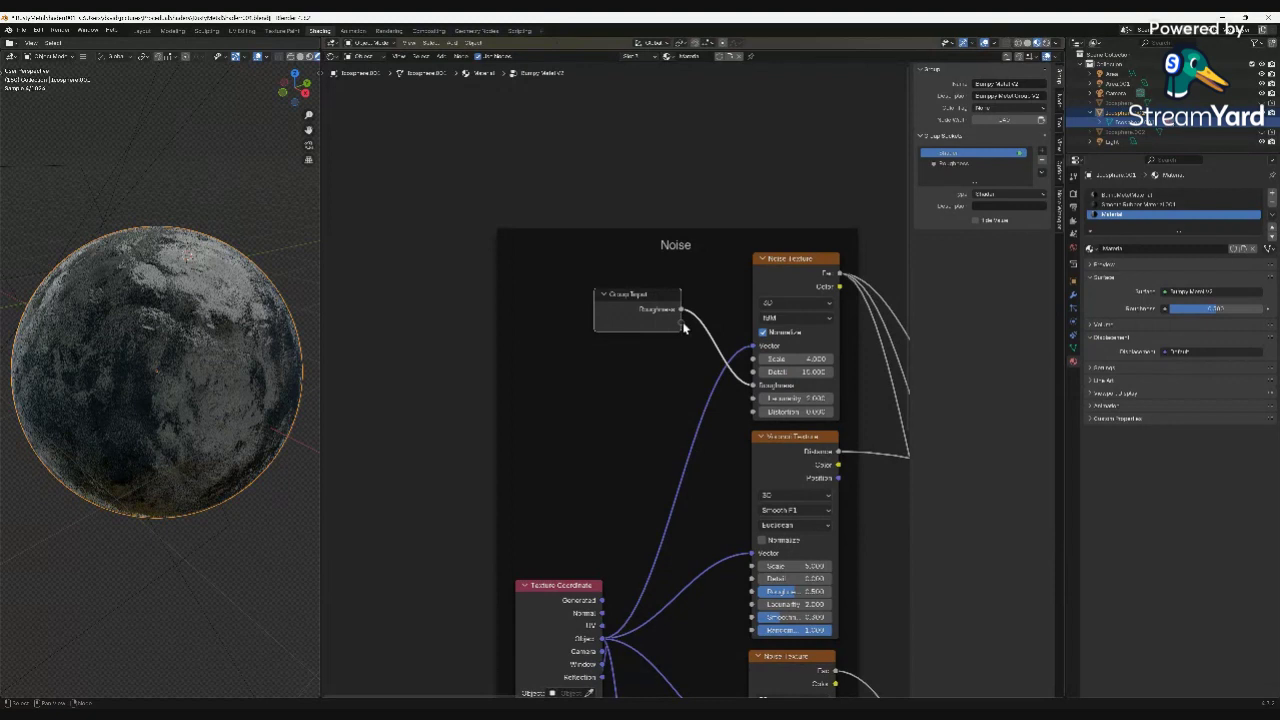
{"action": "left_click_drag", "start_coordinate": [681, 310], "coordinate": [760, 603]}
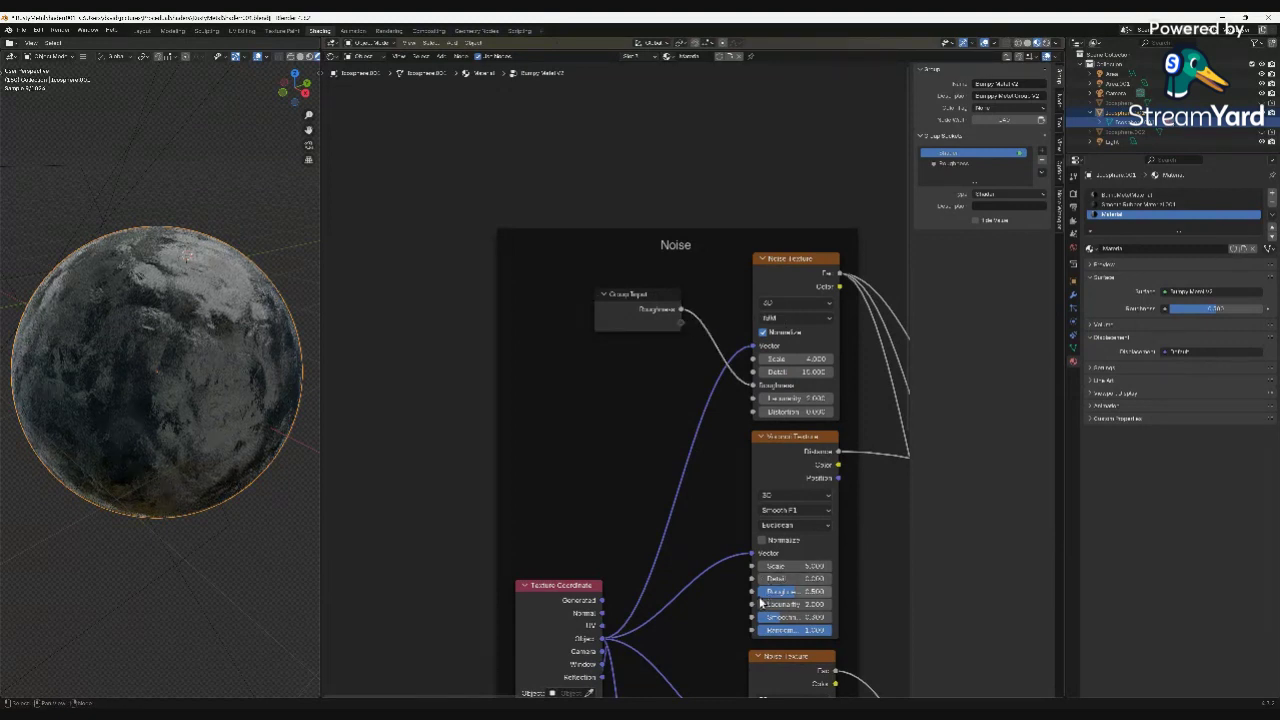
{"action": "left_click", "coordinate": [650, 318]}
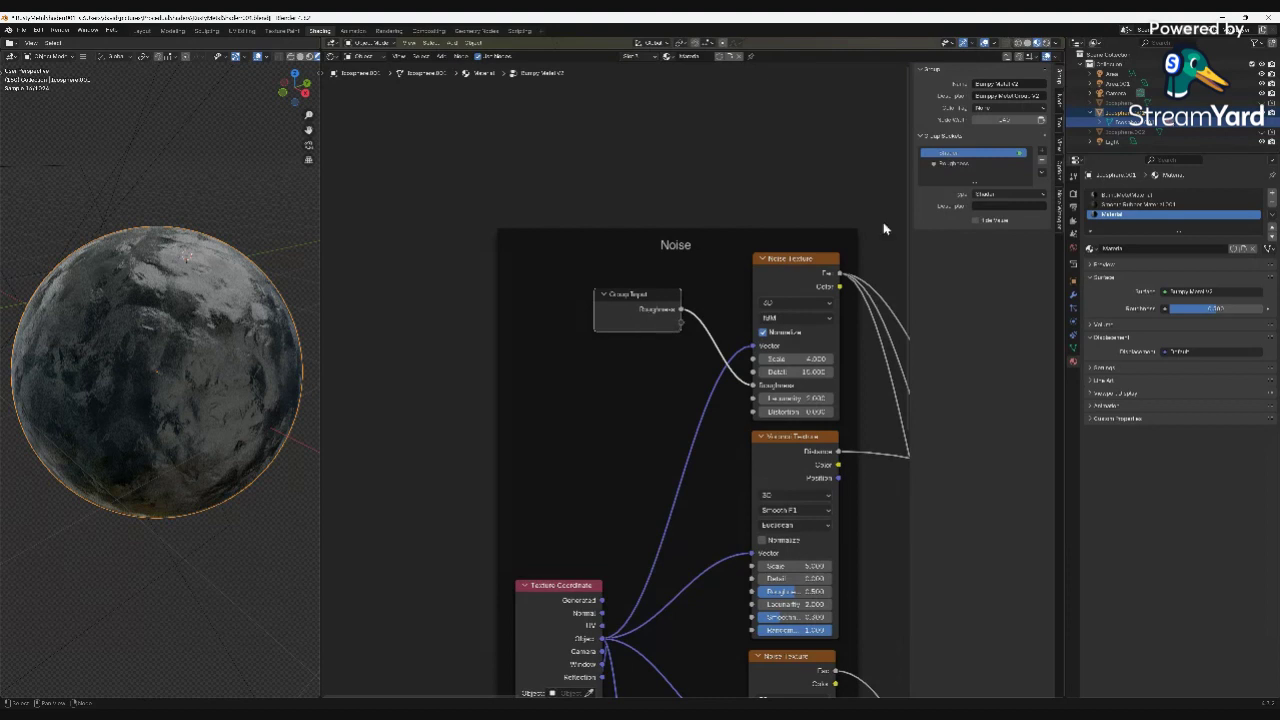
Rename the exposed Roughness group input to a shortened roughness name beginning with Noise 1.
{"action": "left_click", "coordinate": [948, 163]}
{"action": "double_click", "coordinate": [948, 163]}
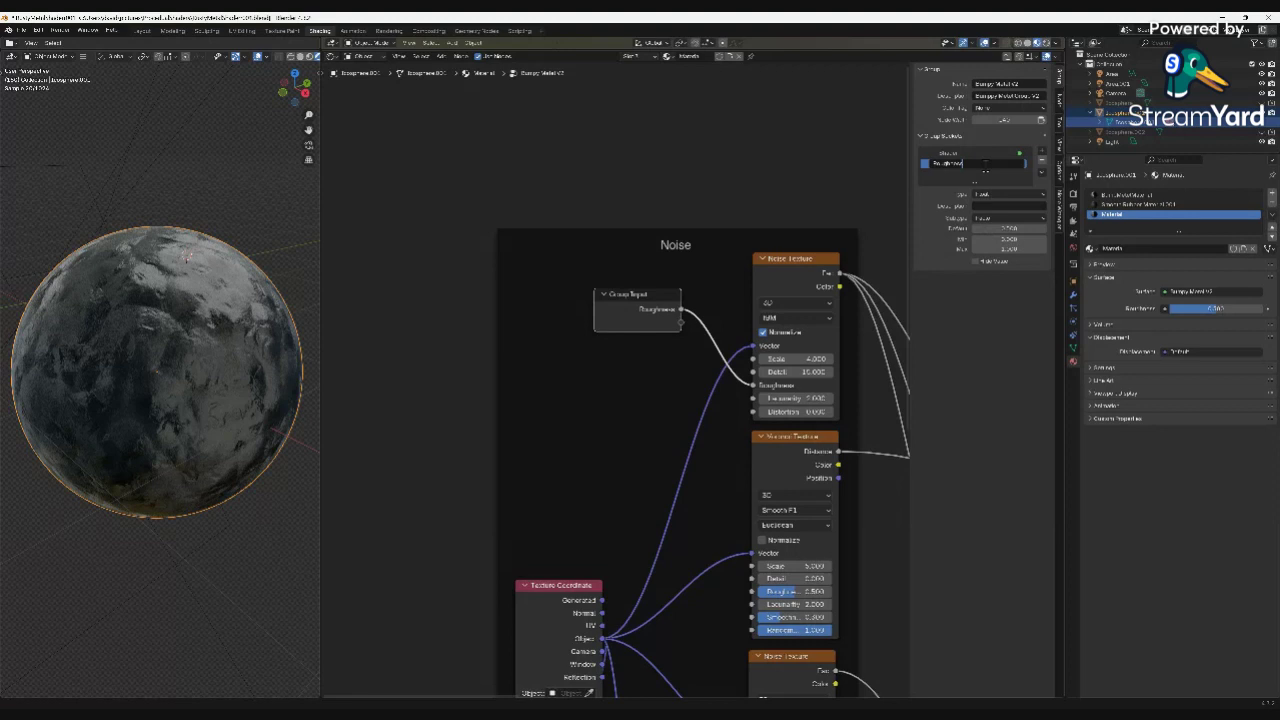
{"action": "key", "text": "BackSpace"}
{"action": "key", "text": "BackSpace"}
{"action": "key", "text": "BackSpace"}
{"action": "key", "text": "BackSpace"}
{"action": "key", "text": "BackSpace"}
{"action": "key", "text": "BackSpace"}
{"action": "key", "text": "BackSpace"}
{"action": "key", "text": "BackSpace"}
{"action": "key", "text": "BackSpace"}
{"action": "type", "text": "Sc"}
{"action": "key", "text": "Return"}
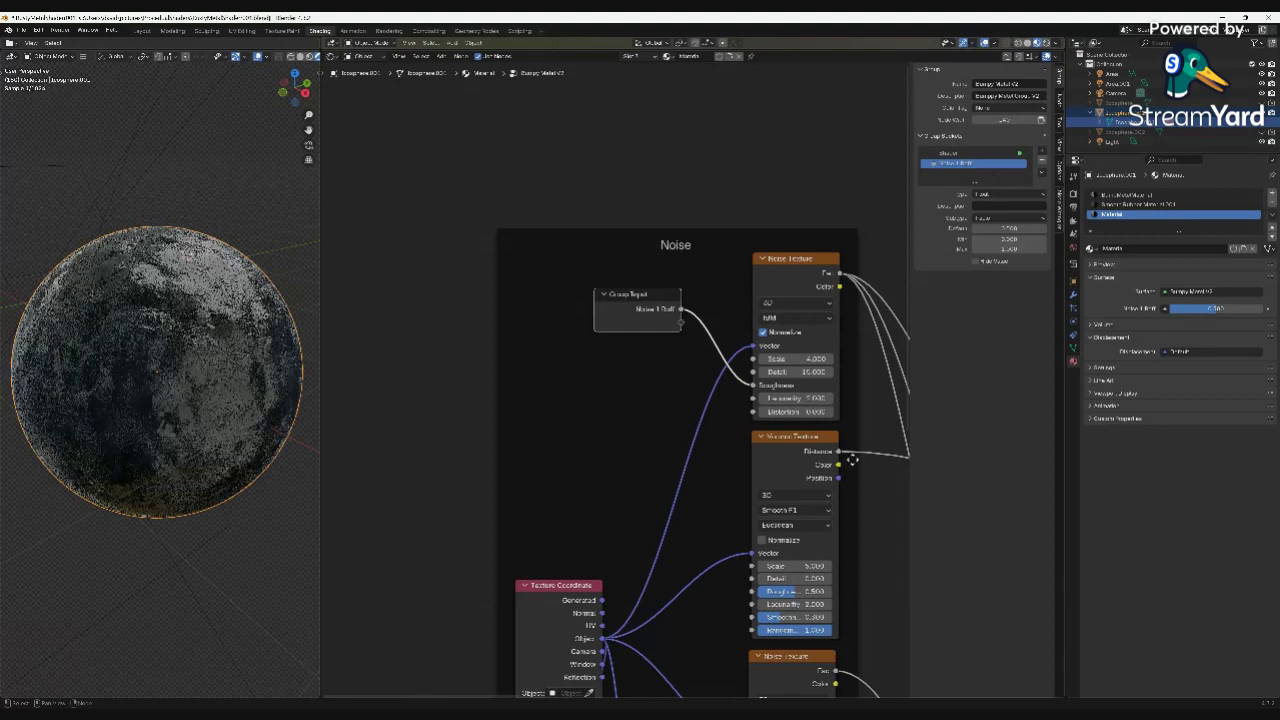
Expose the Voronoi Texture's Roughness as a group input and name that socket Vor Noise 1 Roughness.
{"action": "left_click_drag", "start_coordinate": [752, 594], "coordinate": [673, 335]}
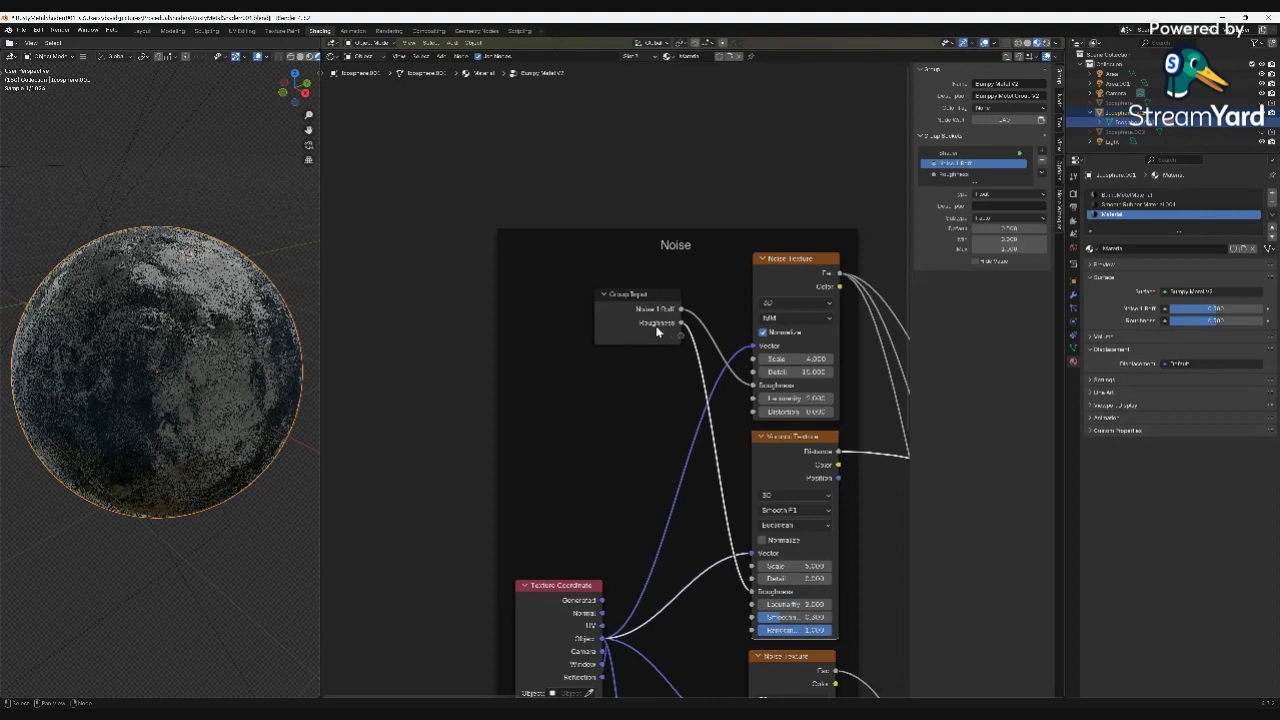
{"action": "left_click", "coordinate": [959, 174]}
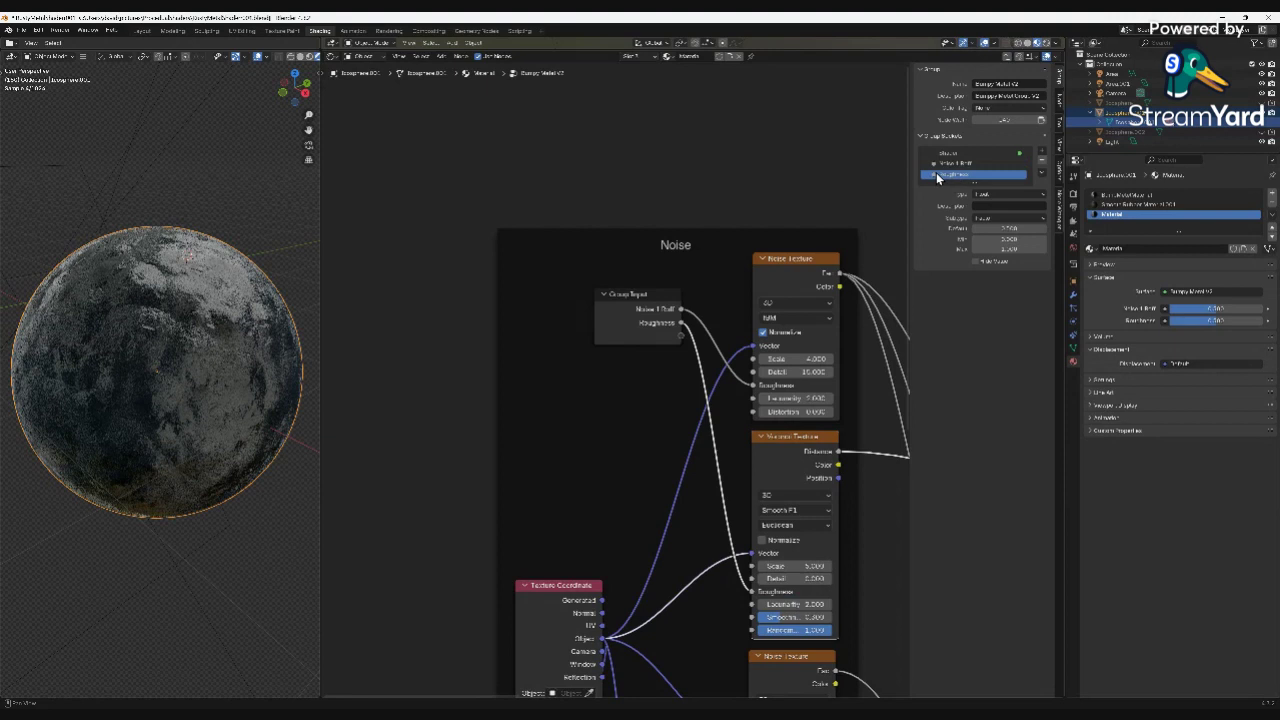
{"action": "double_click", "coordinate": [944, 175]}
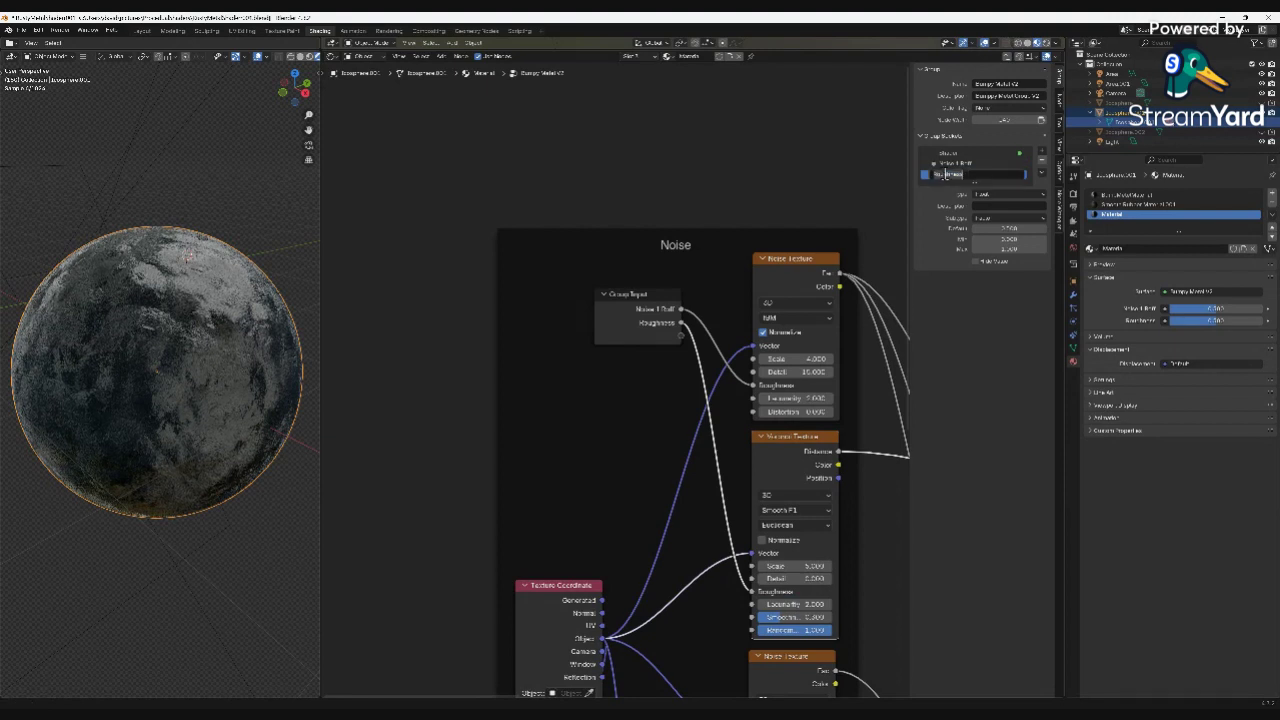
{"action": "key", "text": "Home"}
{"action": "type", "text": "No"}
{"action": "key", "text": "BackSpace"}
{"action": "key", "text": "BackSpace"}
{"action": "type", "text": "N"}
{"action": "type", "text": "ar "}
{"action": "type", "text": "1"}
{"action": "type", "text": "o"}
{"action": "type", "text": "ise "}
{"action": "type", "text": "1"}
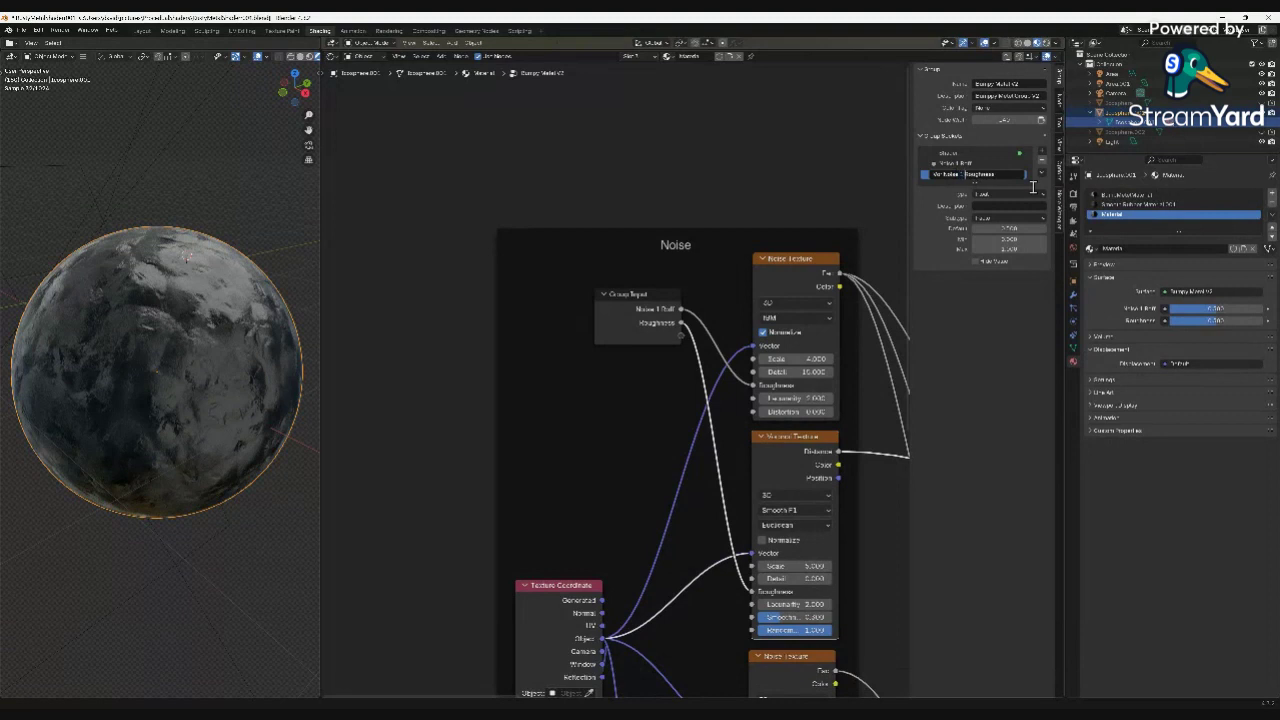
{"action": "key", "text": "Return"}
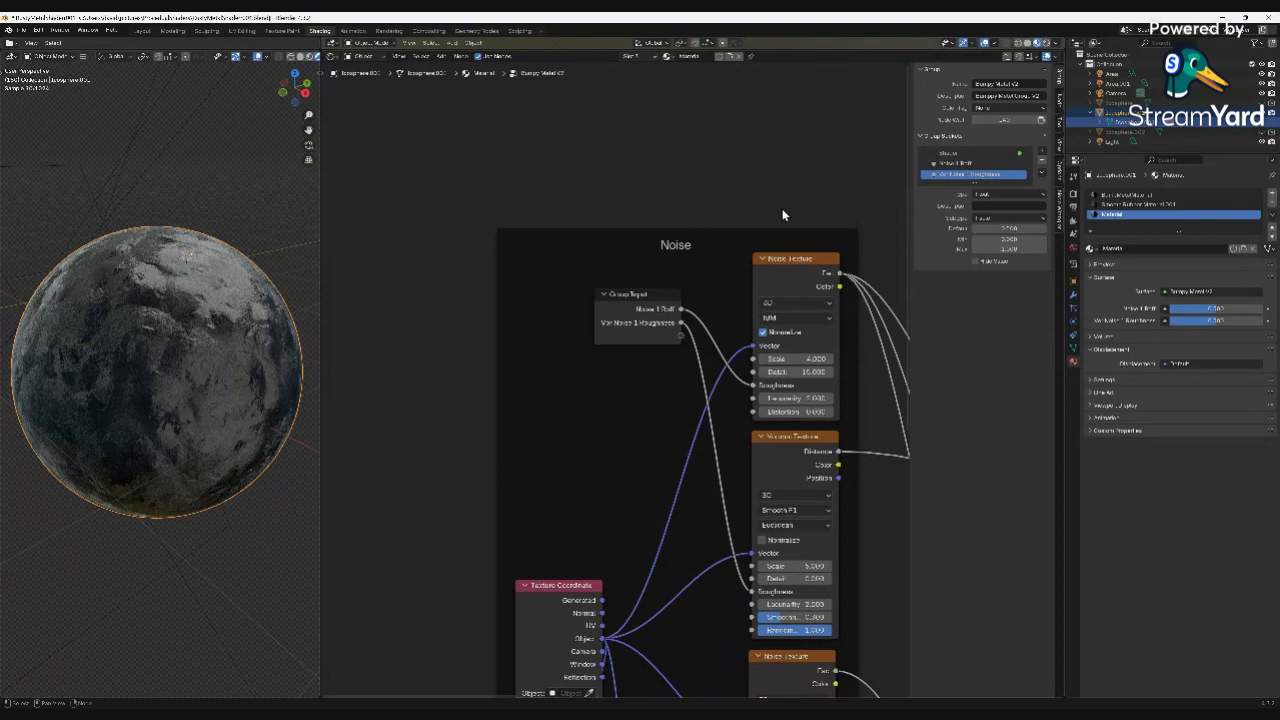
Leave the group and lower both exposed roughness inputs on the Bumpy Metal V2 node to about 0.33.
{"action": "key", "text": "Tab"}
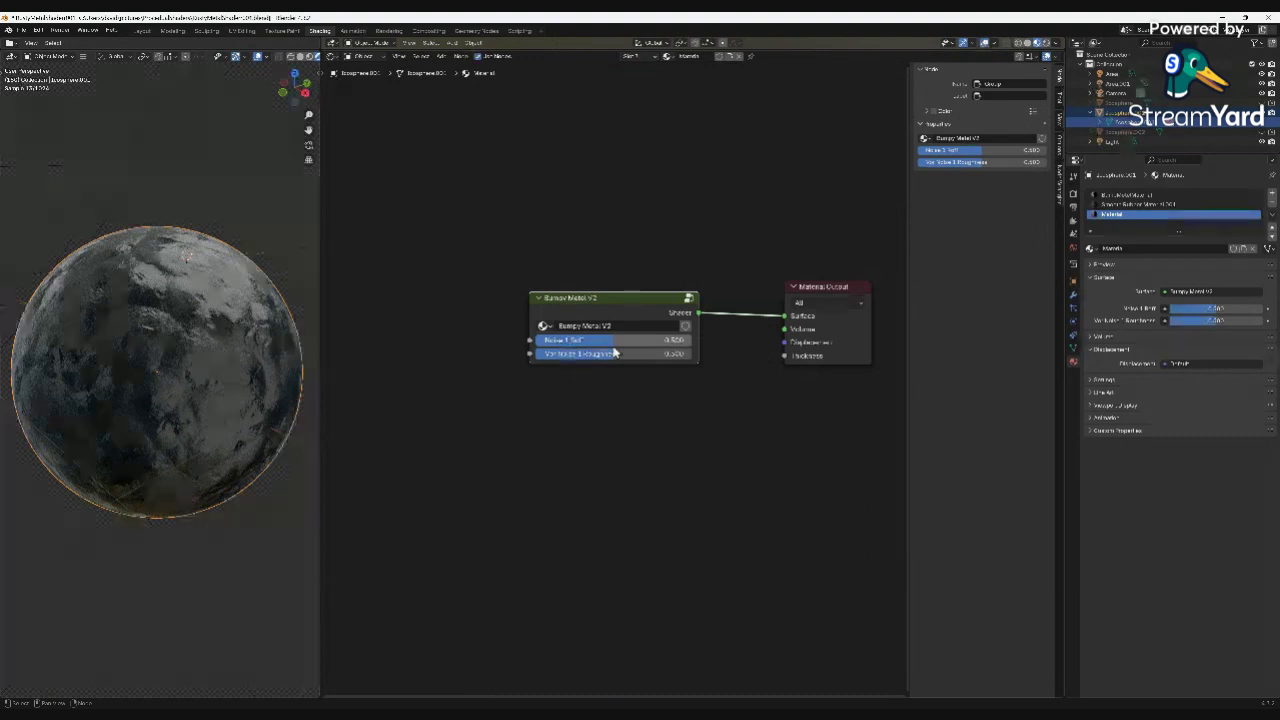
{"action": "left_click_drag", "start_coordinate": [615, 340], "coordinate": [589, 364]}
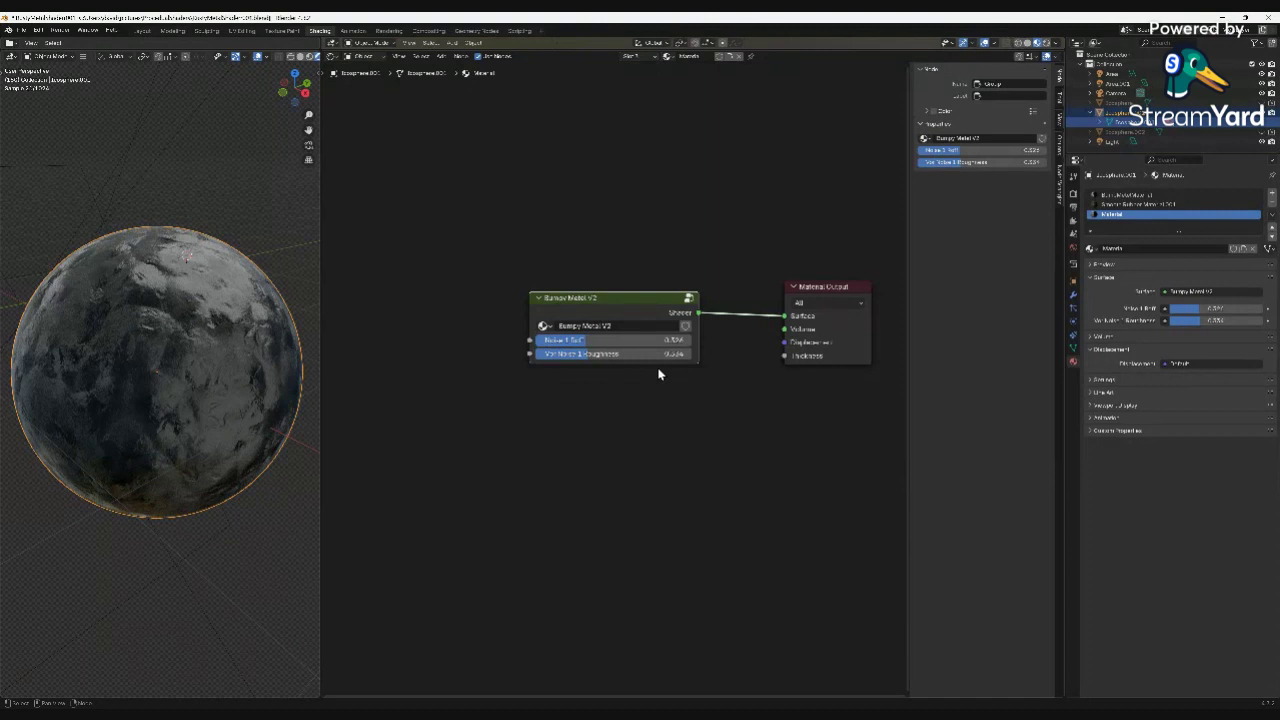
Reopen the group, move the Group Input node below the first Bump node and expose that Bump's Strength as a group input.
{"action": "key", "text": "Tab"}
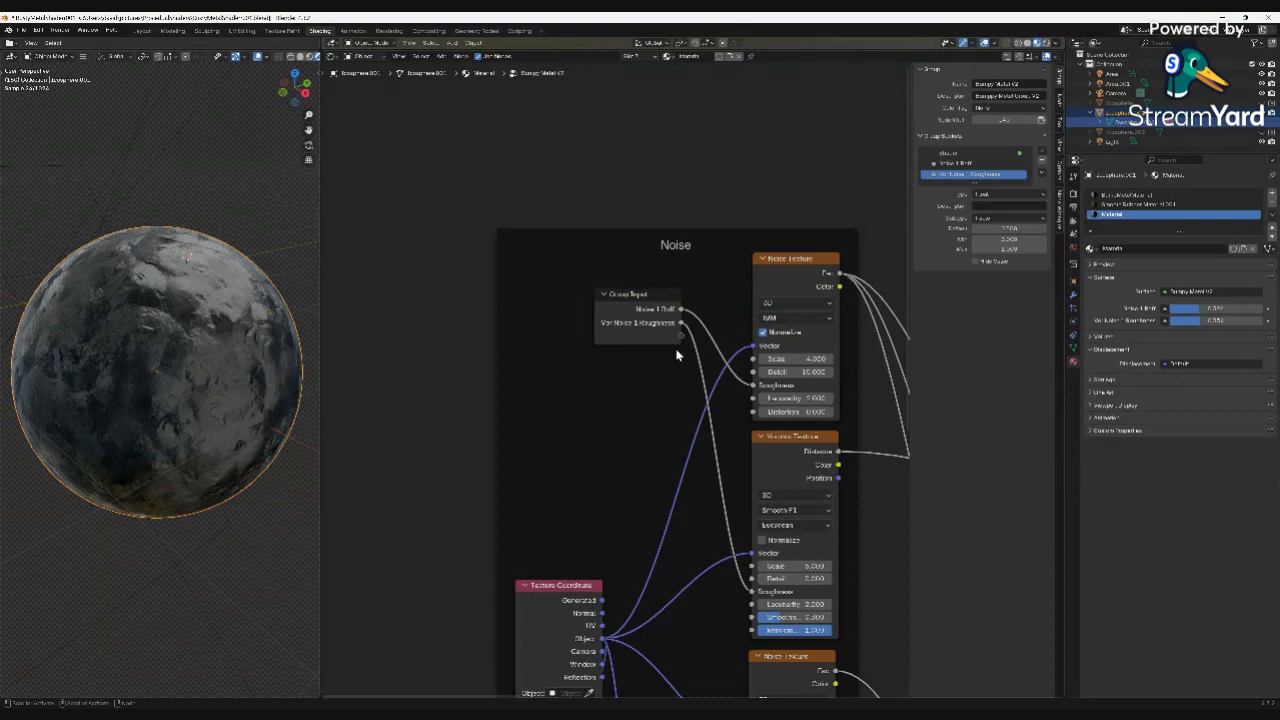
{"action": "left_click_drag", "start_coordinate": [648, 292], "coordinate": [619, 660]}
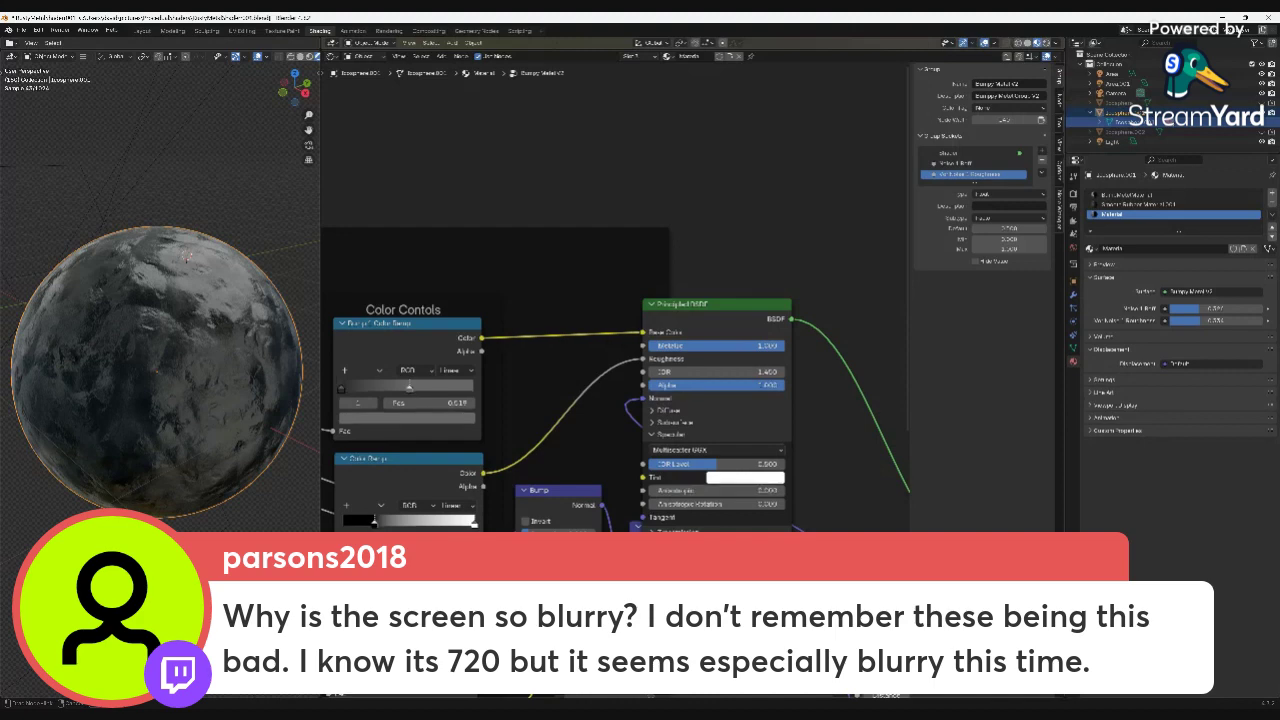
{"action": "scroll", "coordinate": [615, 320], "scroll_direction": "down", "scroll_amount": 3, "text": "shift"}
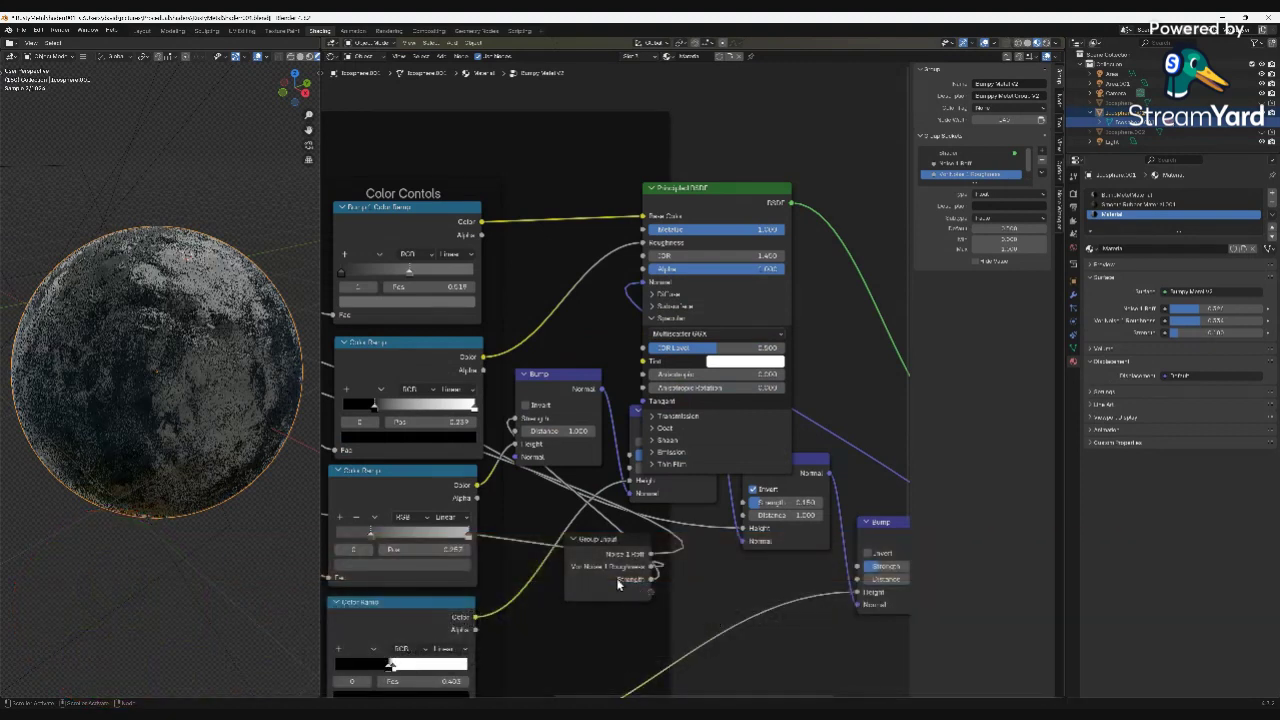
Rename the newly exposed Strength group socket as Bump Strength.
{"action": "left_click", "coordinate": [970, 175]}
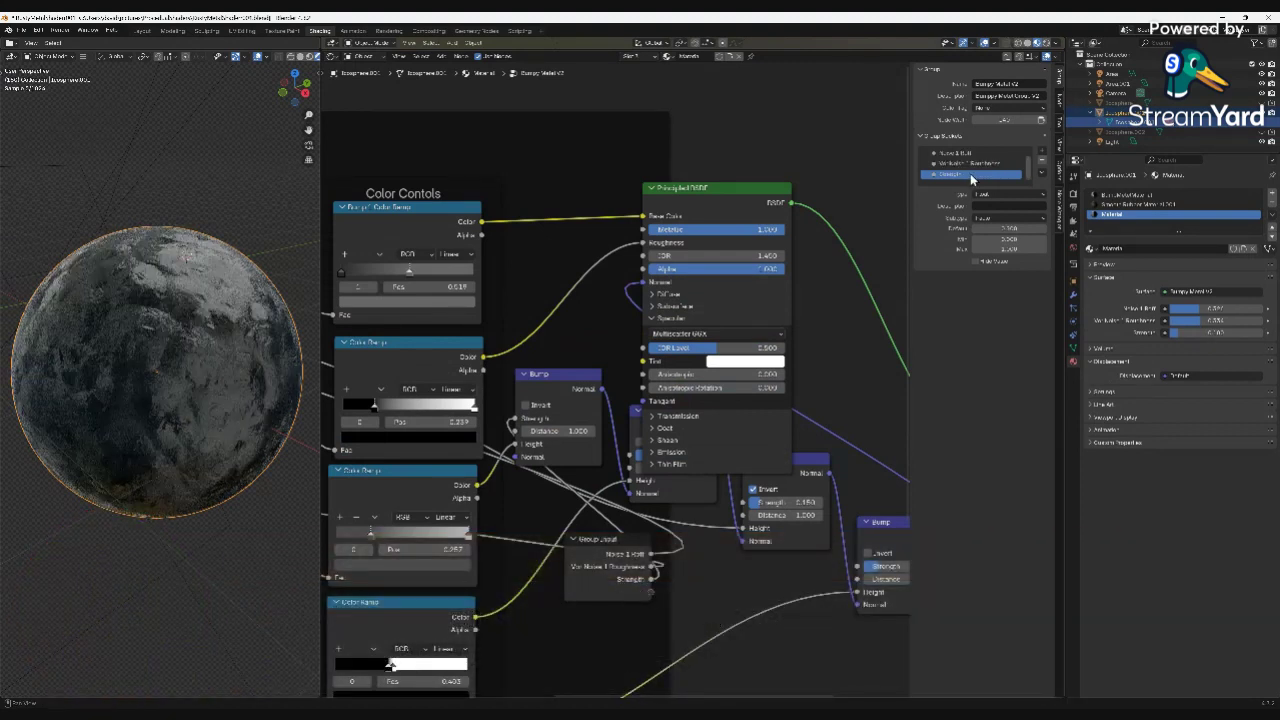
{"action": "double_click", "coordinate": [972, 176]}
{"action": "key", "text": "Home"}
{"action": "type", "text": "Scmp"}
{"action": "key", "text": "Return"}
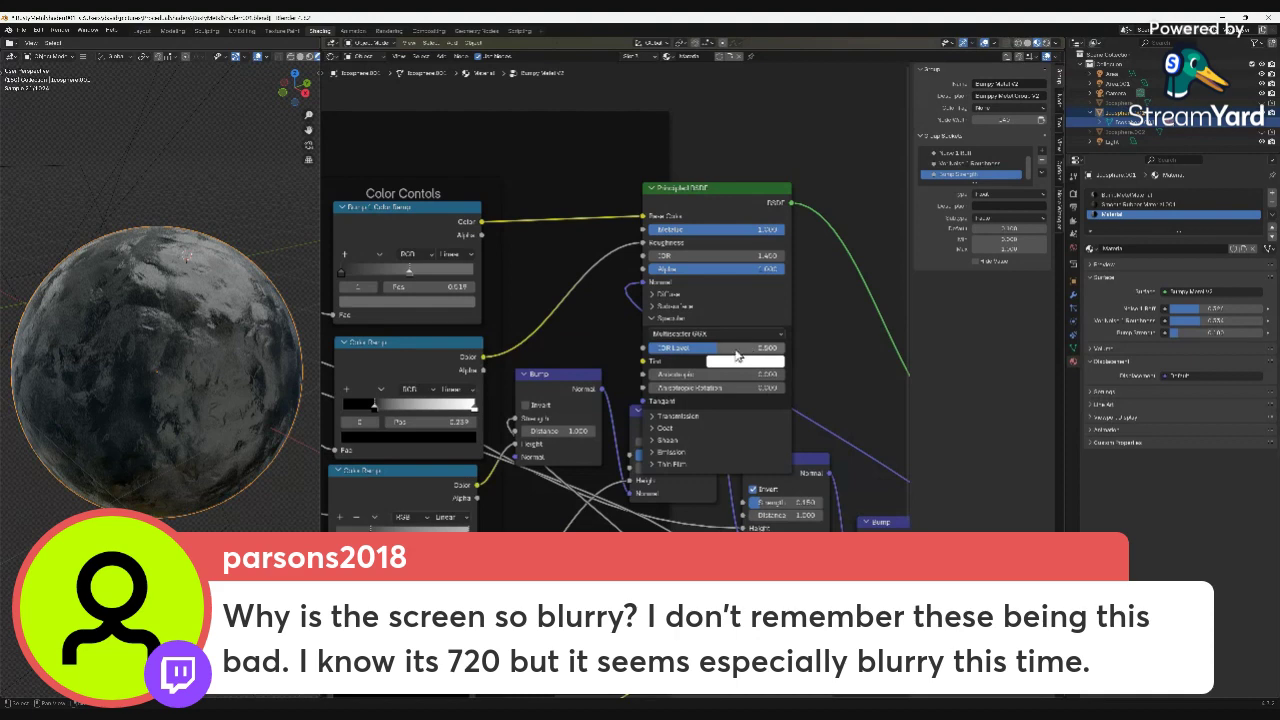
{"action": "scroll", "coordinate": [736, 355], "scroll_direction": "up", "scroll_amount": 3}
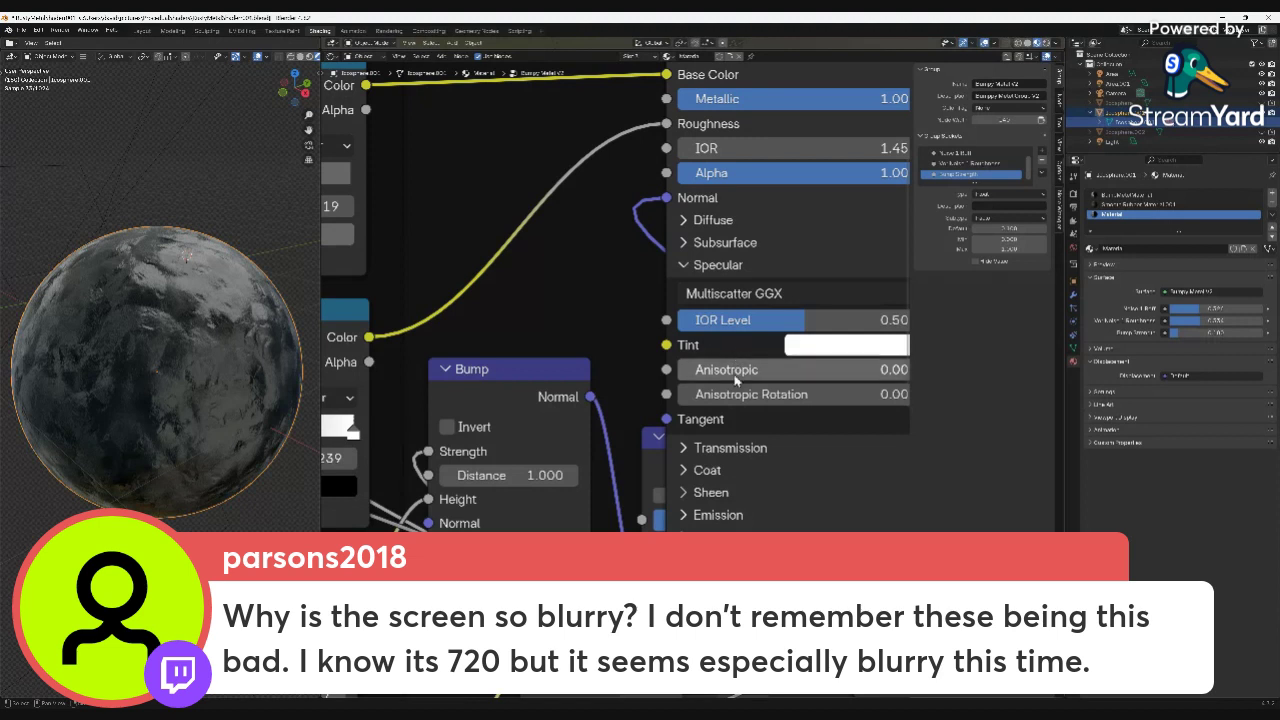
{"action": "scroll", "coordinate": [738, 371], "scroll_direction": "down", "scroll_amount": 1}
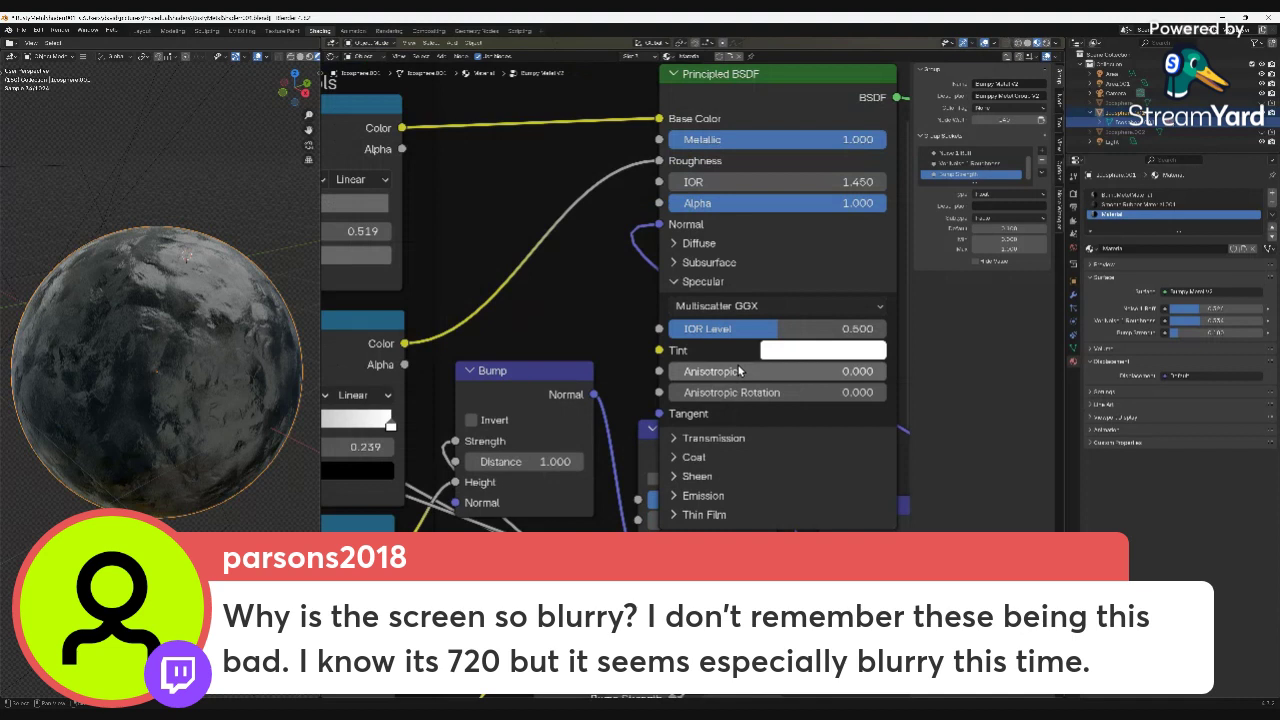
{"action": "scroll", "coordinate": [738, 371], "scroll_direction": "up", "scroll_amount": 1}
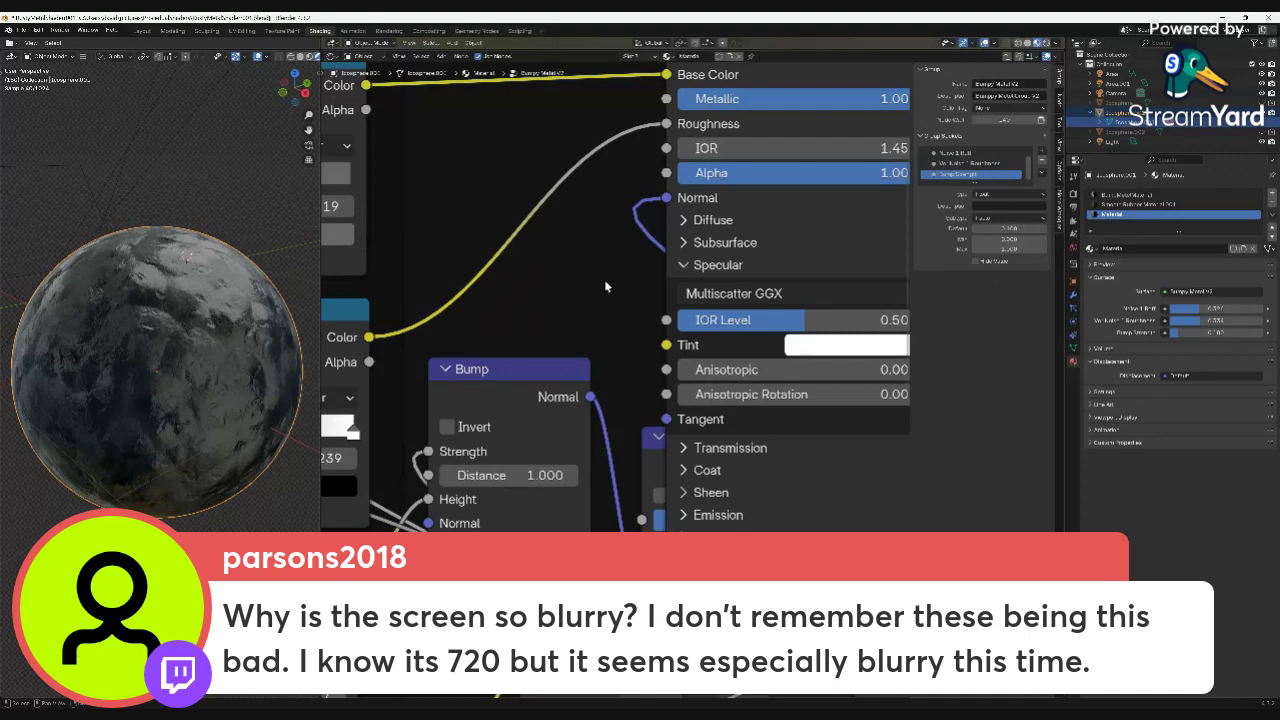
{"action": "scroll", "coordinate": [605, 287], "scroll_direction": "down", "scroll_amount": 4}
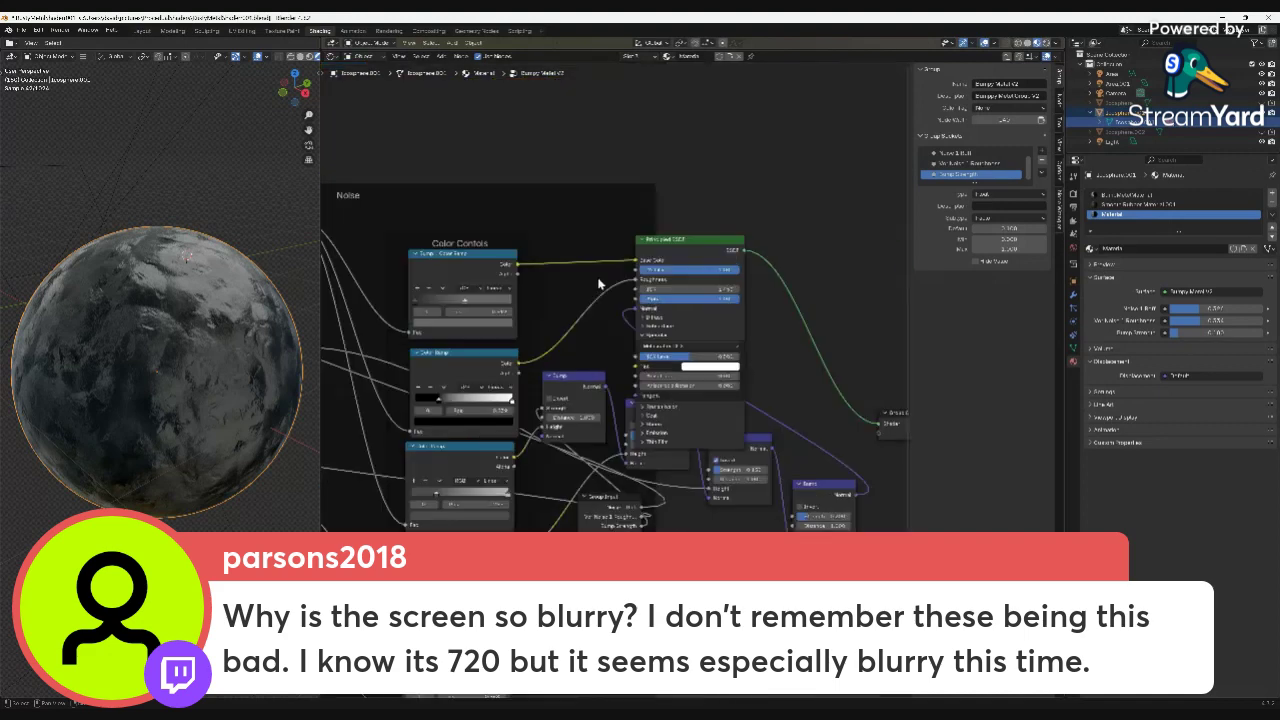
{"action": "scroll", "coordinate": [598, 284], "scroll_direction": "down", "scroll_amount": 2}
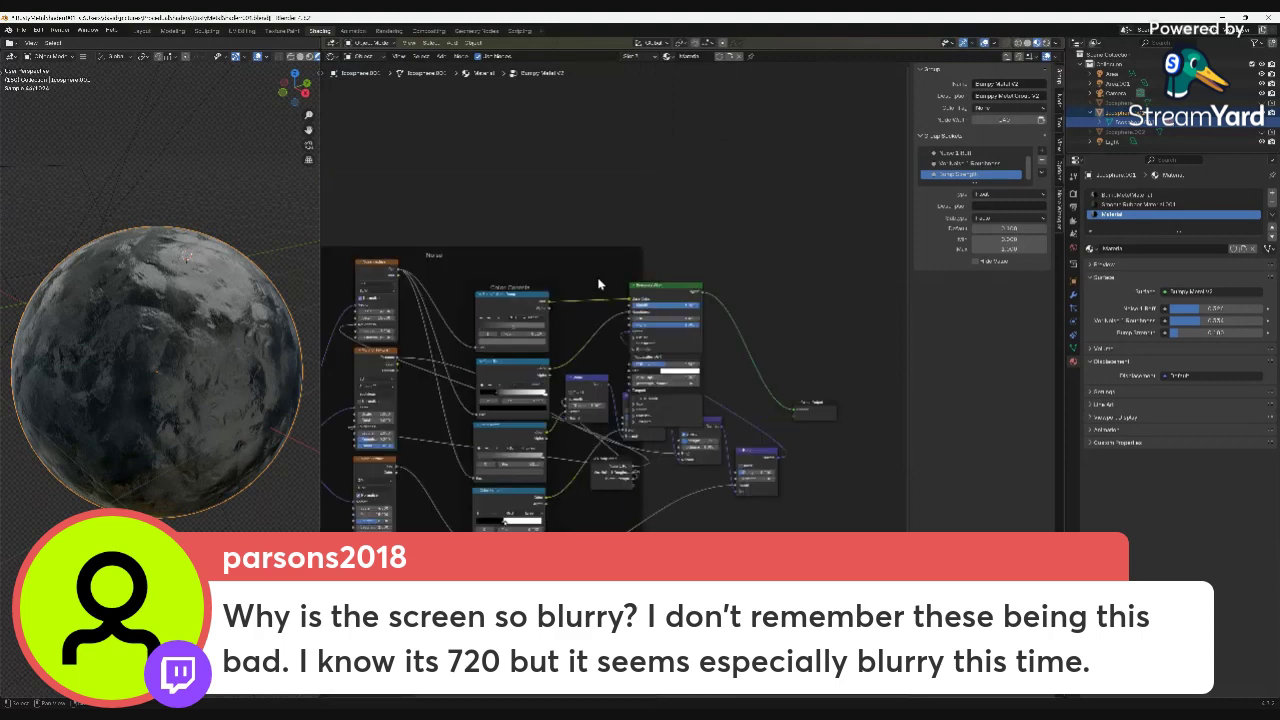
{"action": "scroll", "coordinate": [599, 287], "scroll_direction": "down", "scroll_amount": 3}
{"action": "middle_click_drag", "start_coordinate": [598, 268], "coordinate": [659, 261]}
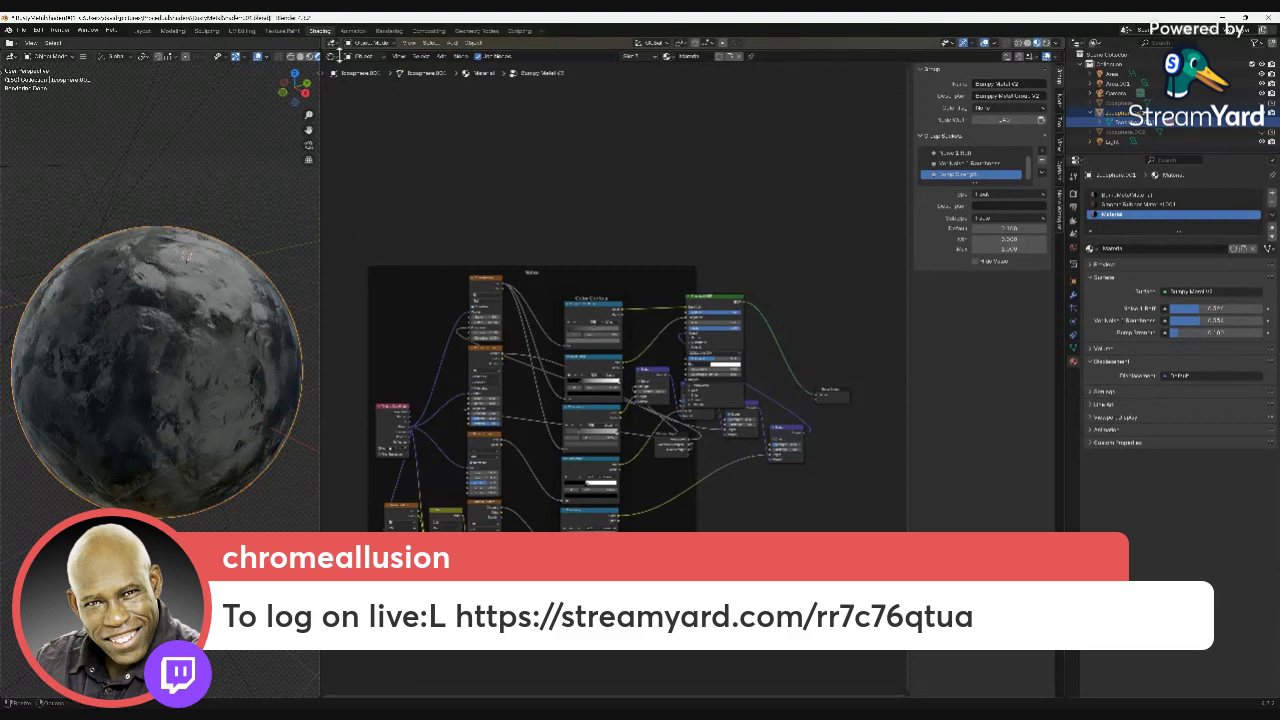
Render the still image of the bumpy metal sphere, inspect the result and close the render window.
{"action": "left_click", "coordinate": [62, 31]}
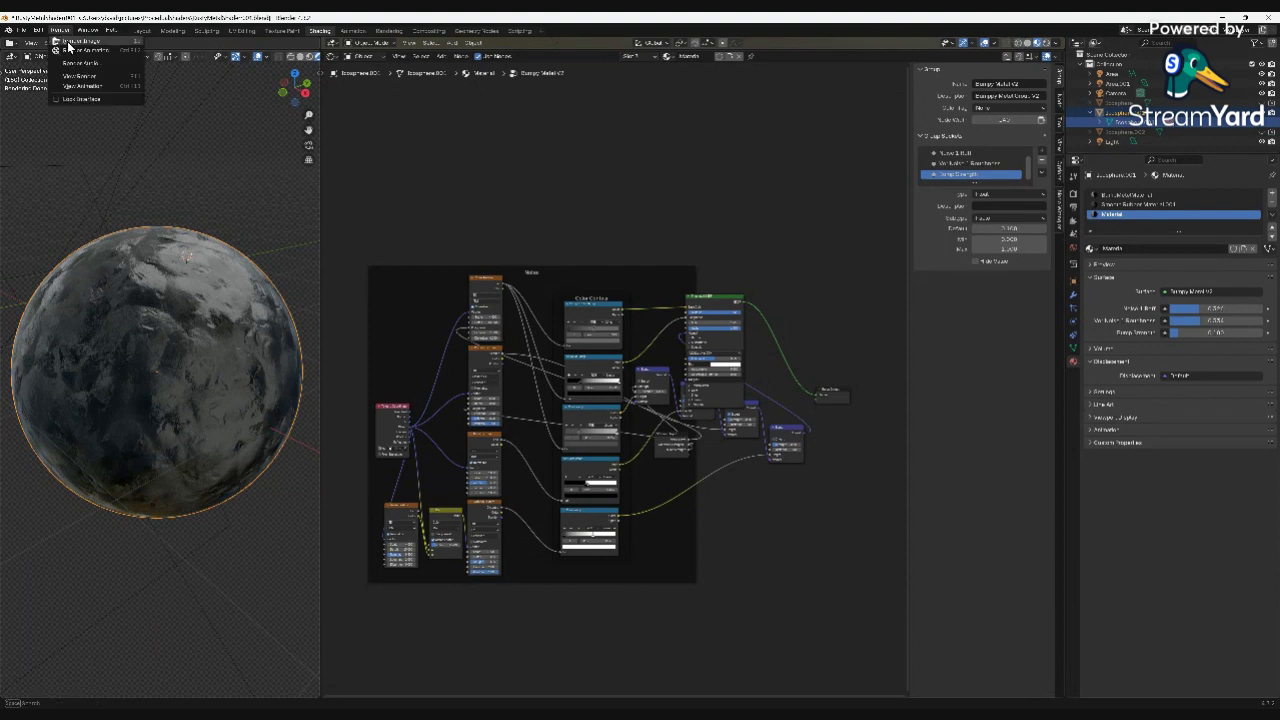
{"action": "left_click", "coordinate": [66, 40]}
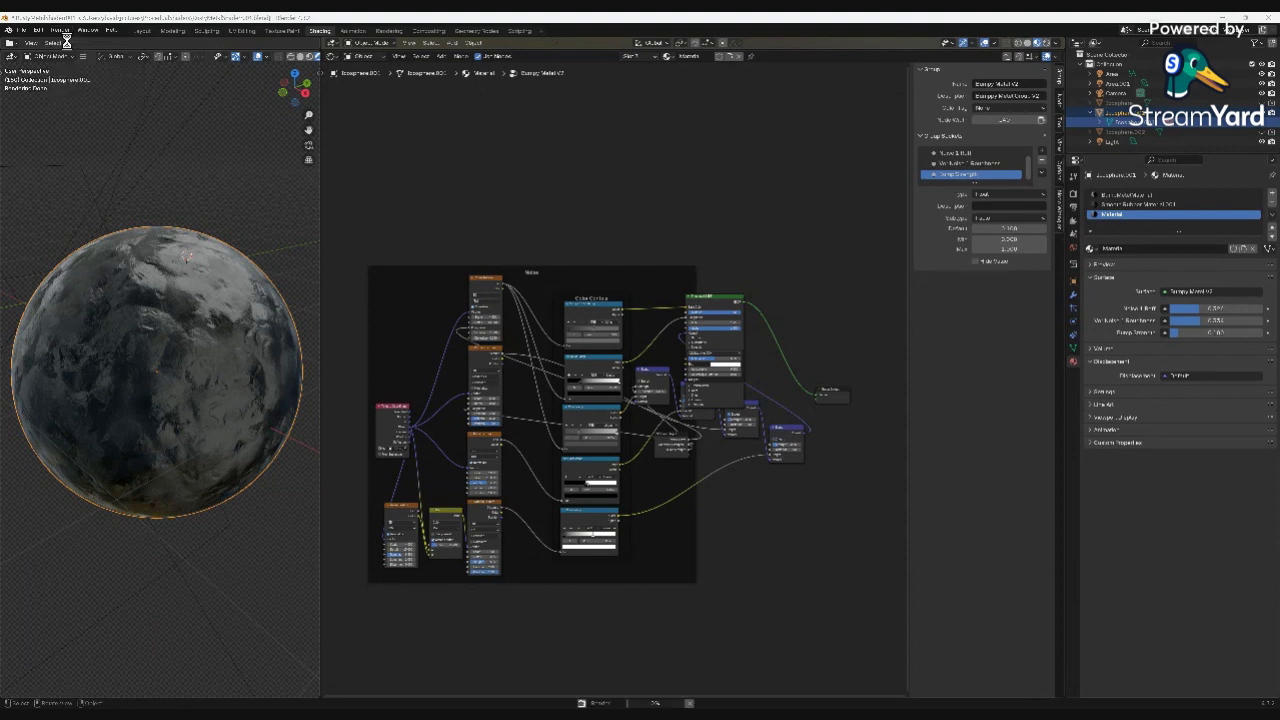
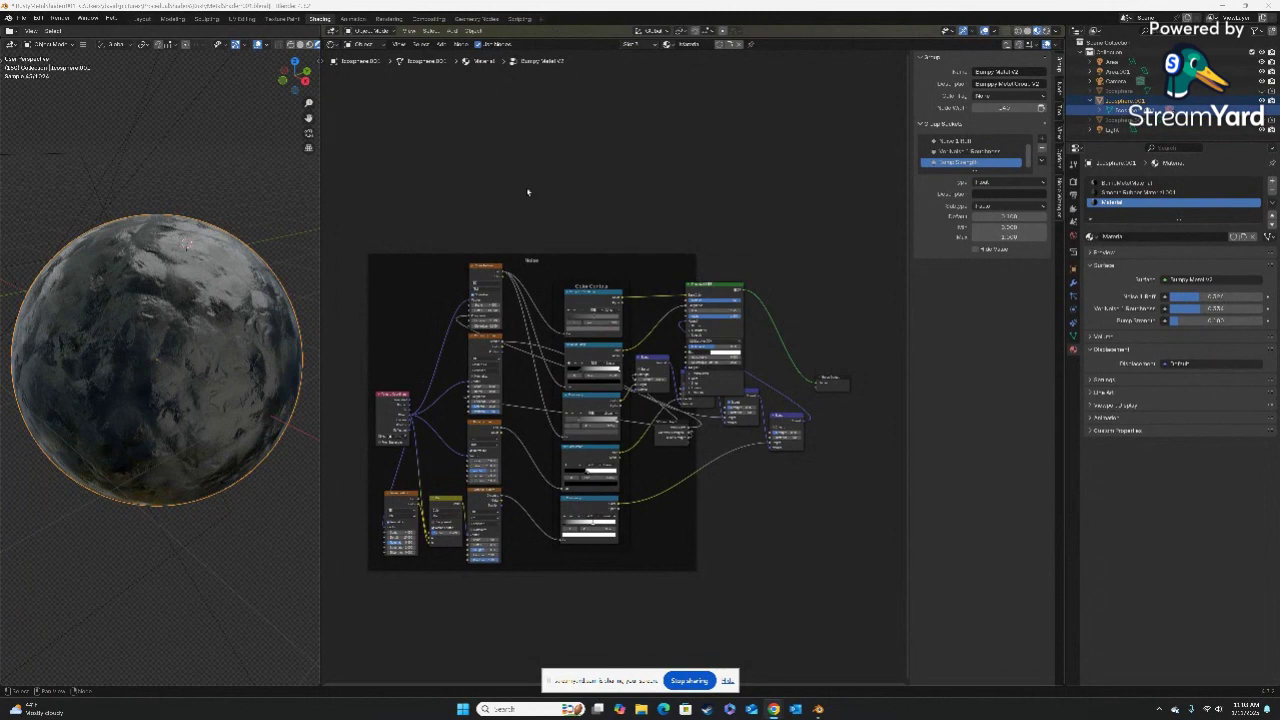
{"action": "left_click", "coordinate": [59, 18]}
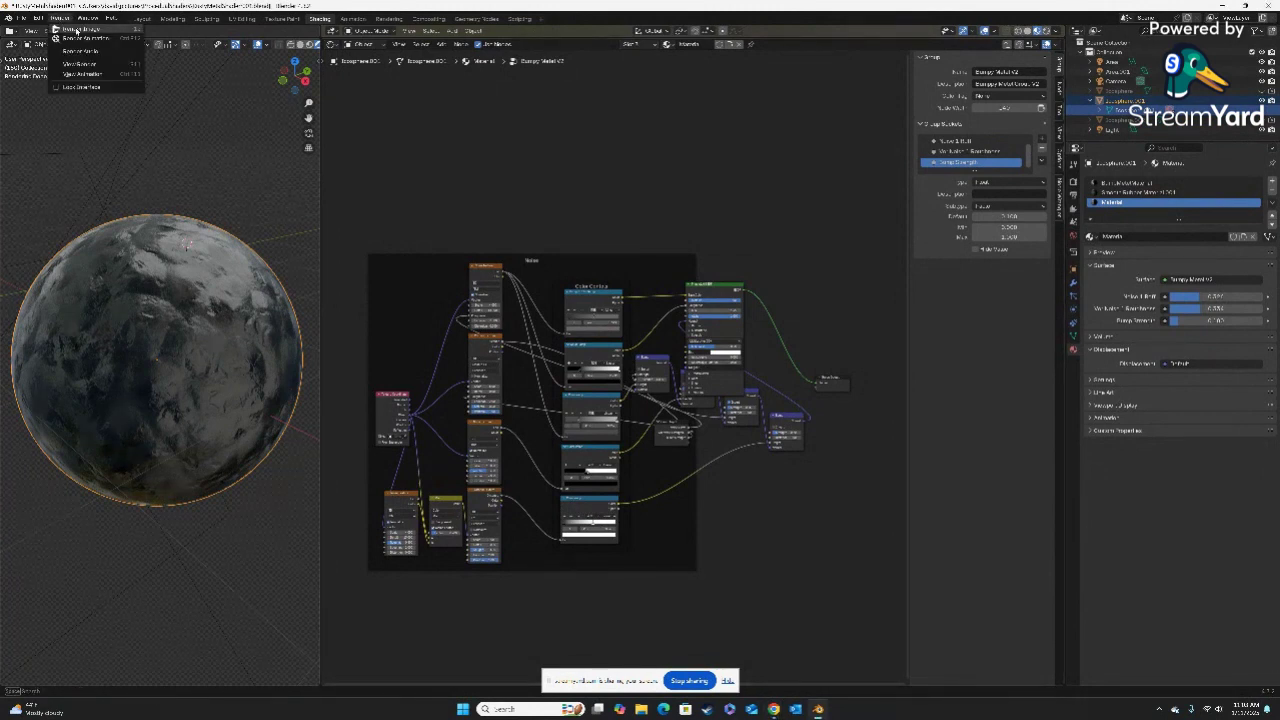
{"action": "left_click", "coordinate": [78, 30]}
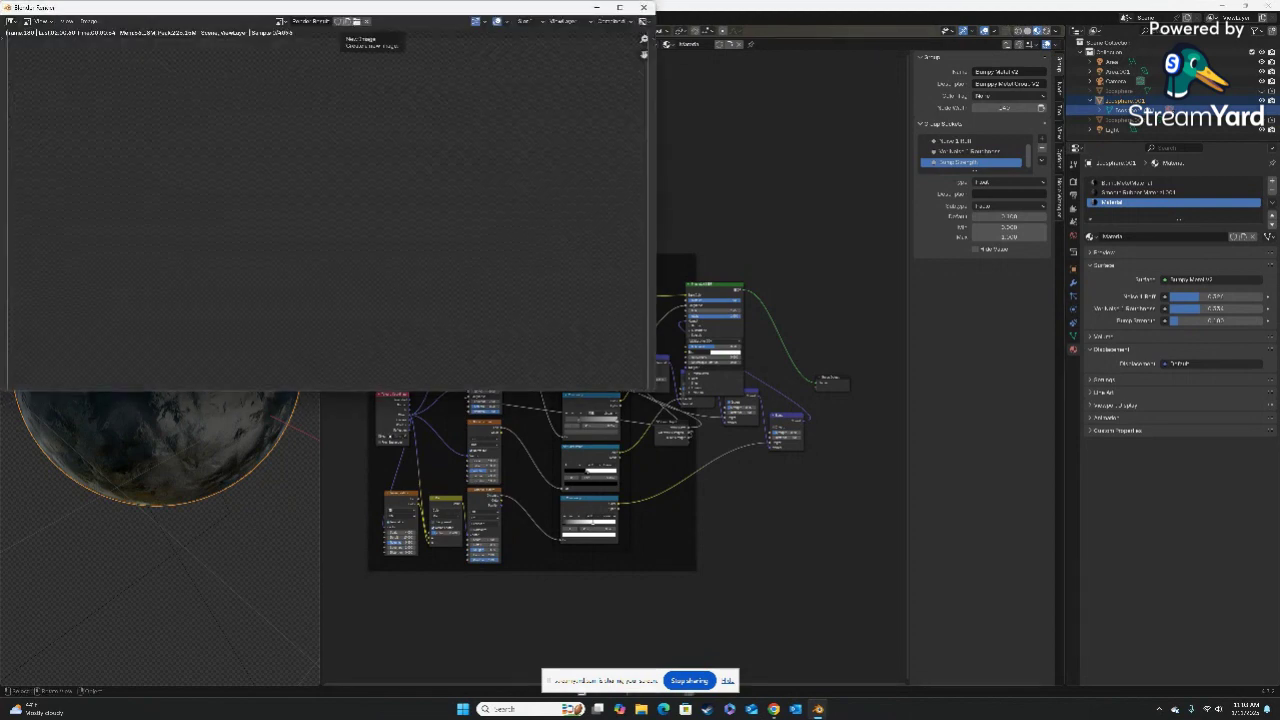
{"action": "left_click_drag", "start_coordinate": [352, 8], "coordinate": [640, 206]}
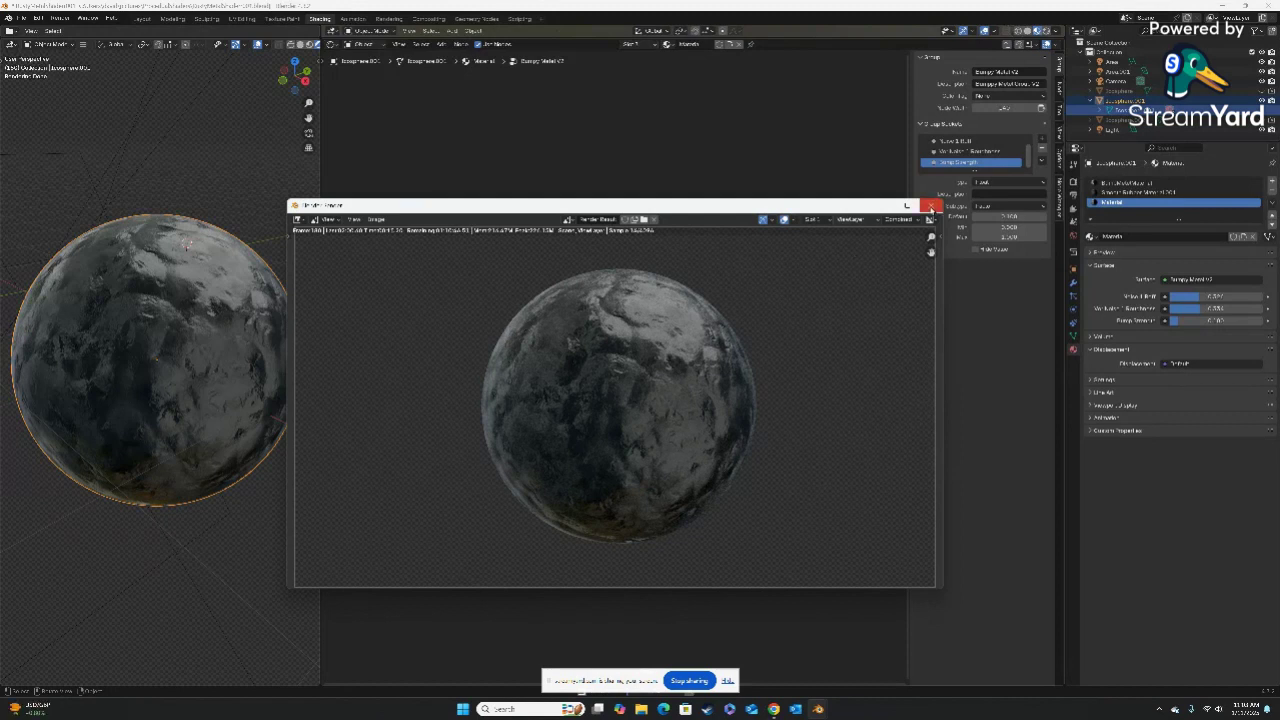
{"action": "left_click", "coordinate": [931, 205]}
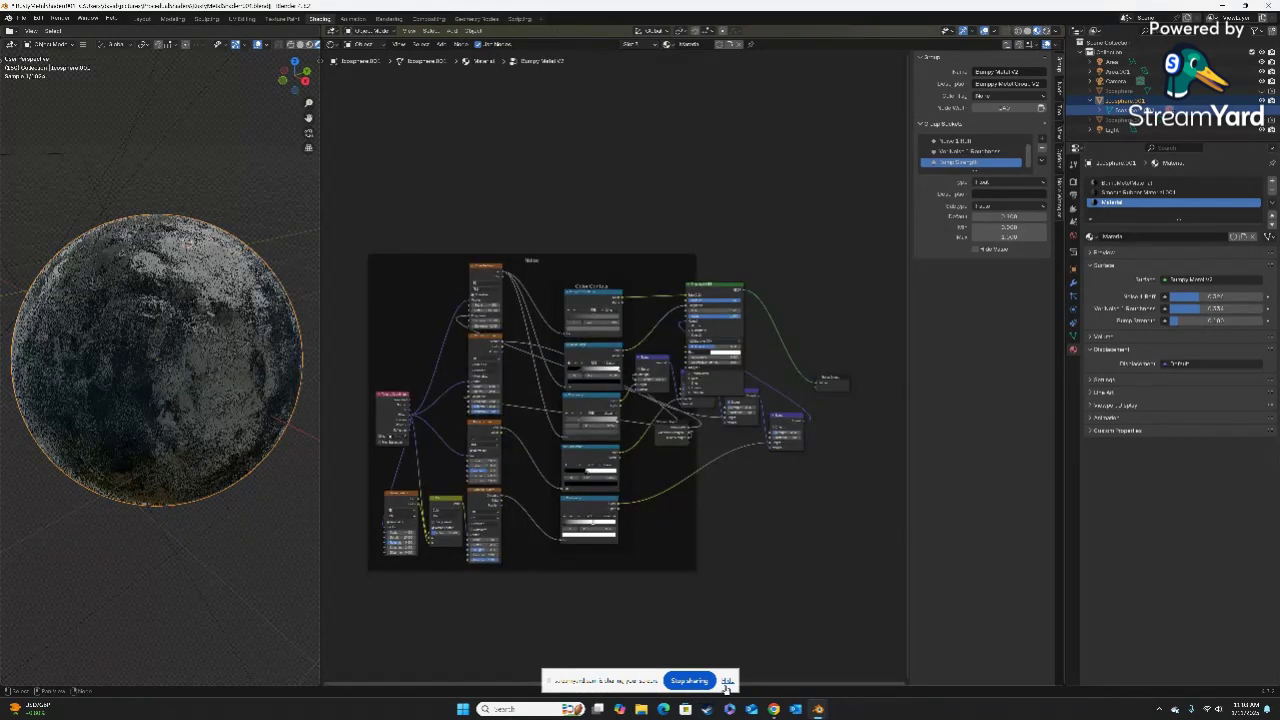
{"action": "left_click", "coordinate": [727, 681]}
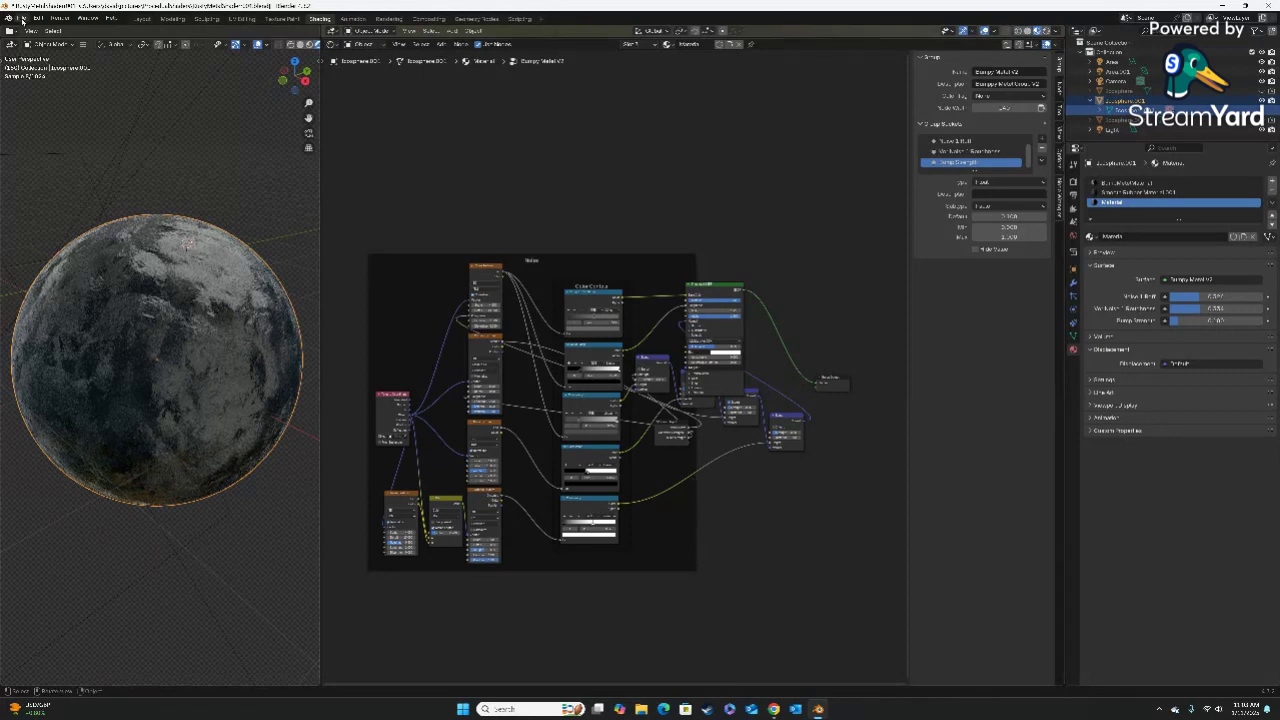
Open the recent sci-fi metal plating file without saving the changes to the current file.
{"action": "left_click", "coordinate": [21, 19]}
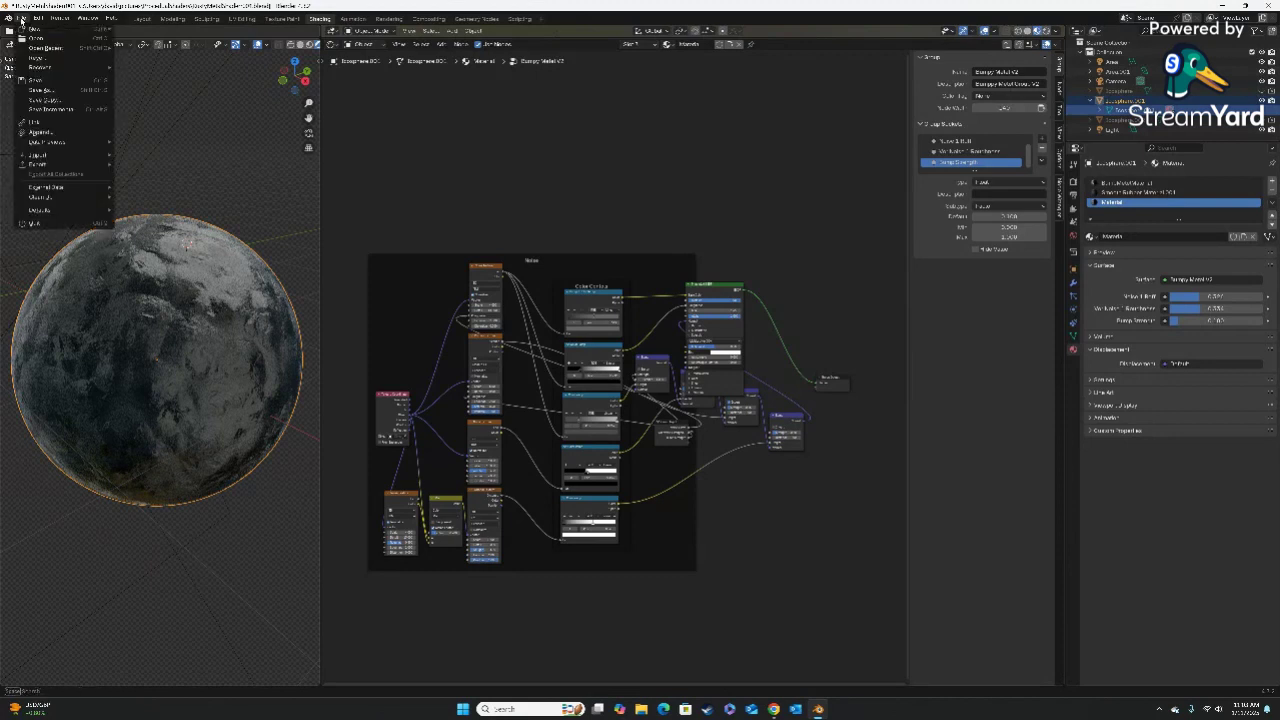
{"action": "mouse_move", "coordinate": [30, 50]}
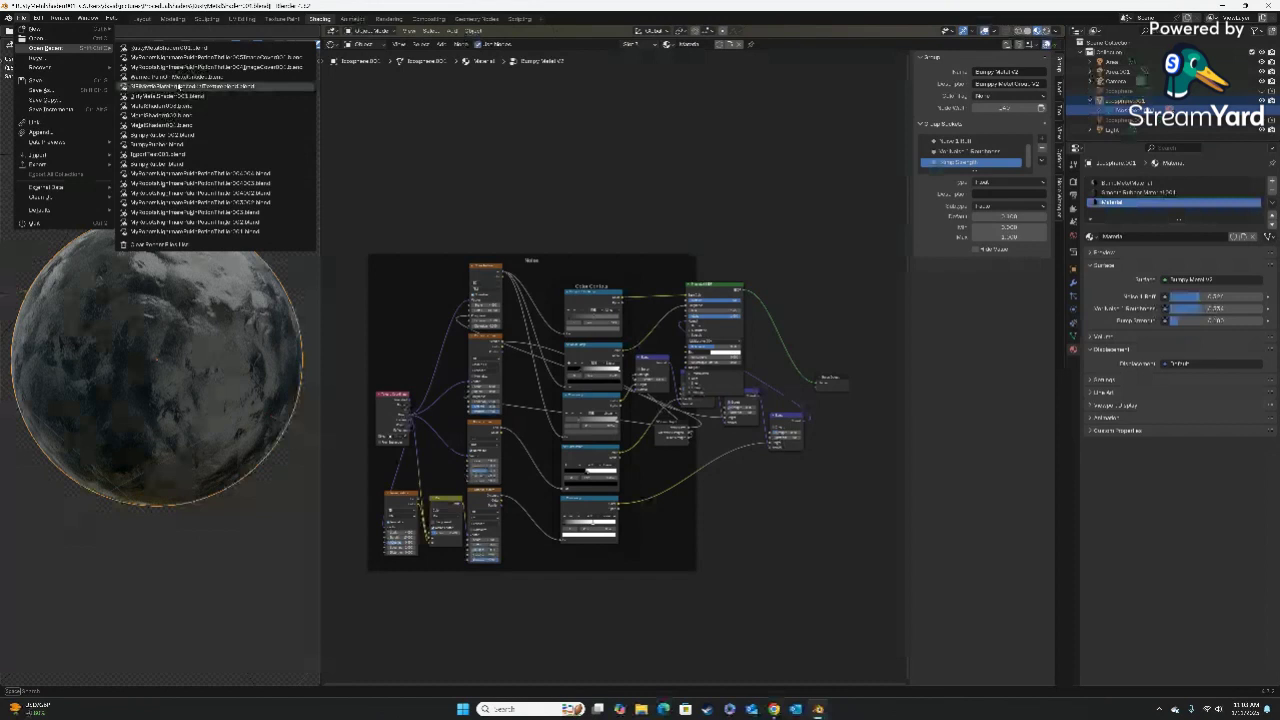
{"action": "left_click", "coordinate": [182, 90]}
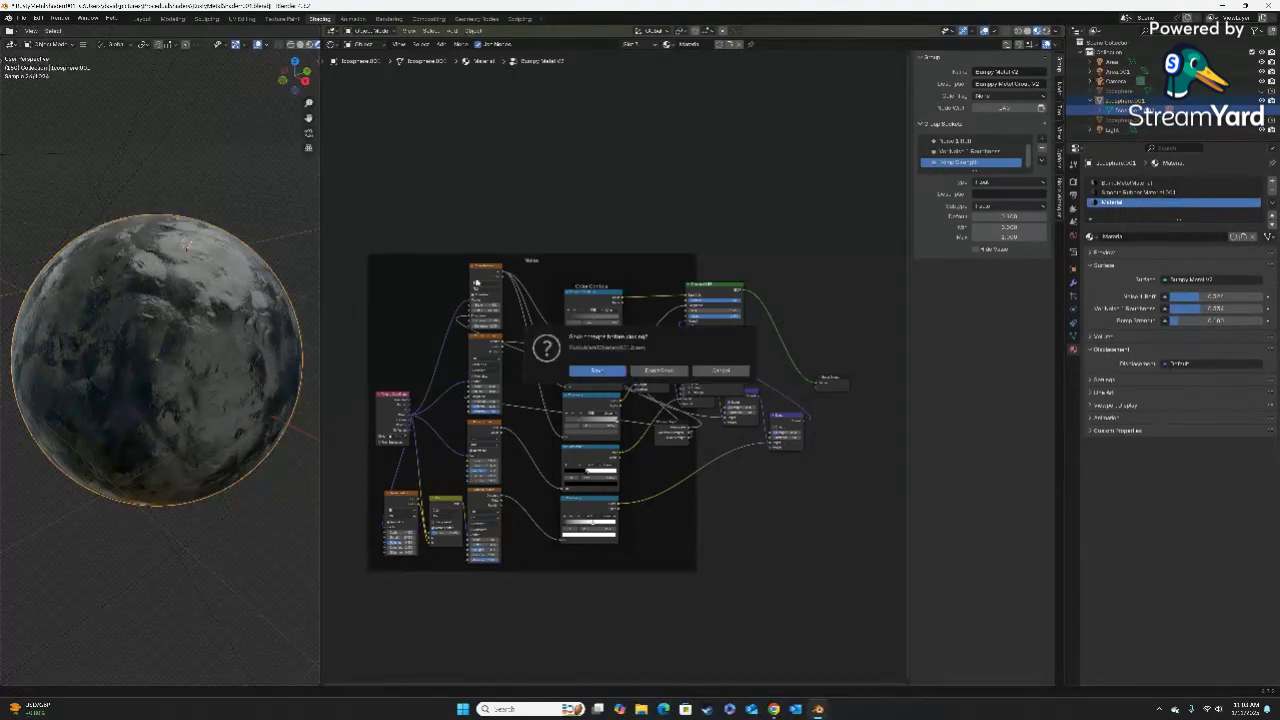
{"action": "left_click", "coordinate": [656, 371]}
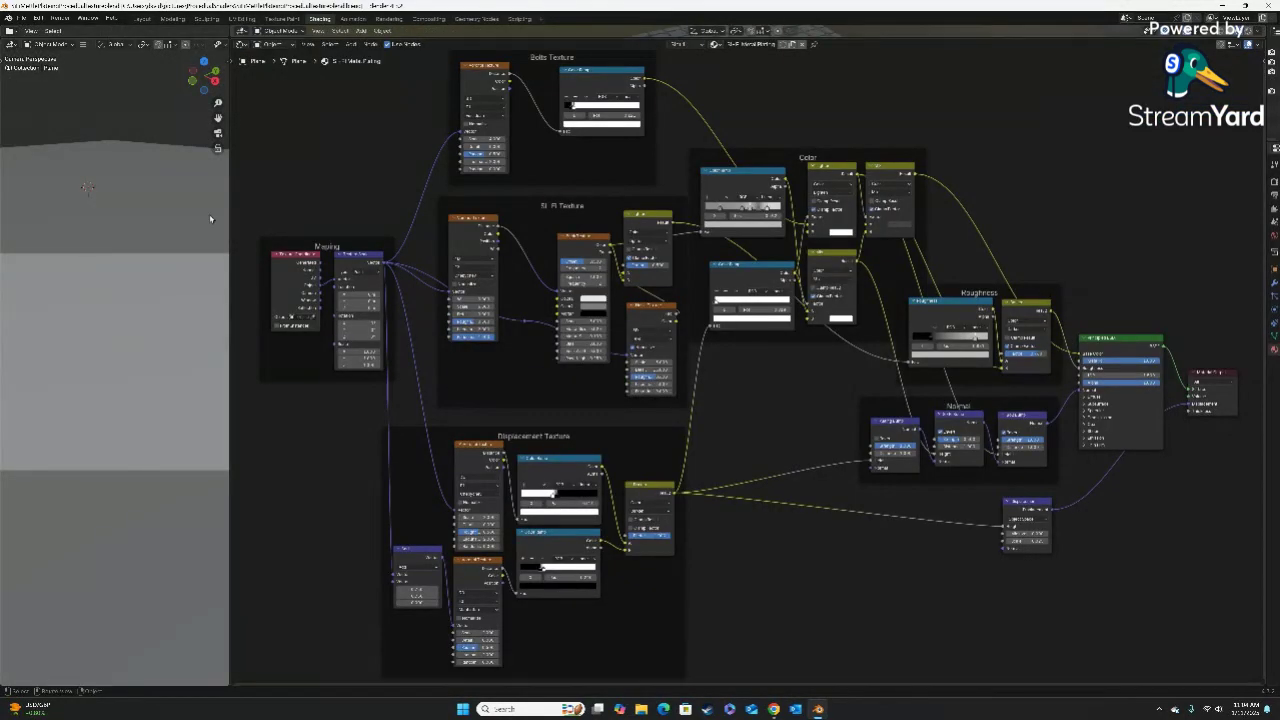
Switch the 3D viewport to Rendered shading and resize it so the metal plating shows beside the node network.
{"action": "left_click_drag", "start_coordinate": [228, 173], "coordinate": [374, 173]}
{"action": "left_click", "coordinate": [355, 45]}
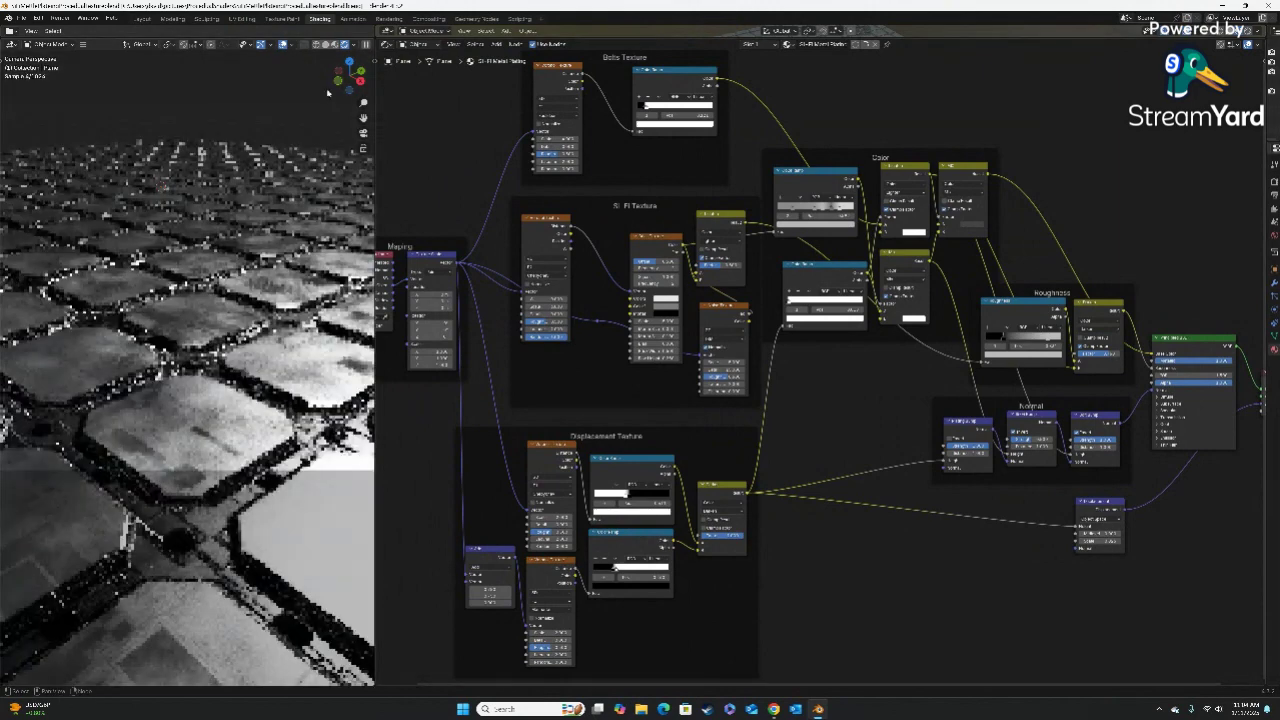
{"action": "left_click_drag", "start_coordinate": [374, 185], "coordinate": [291, 185]}
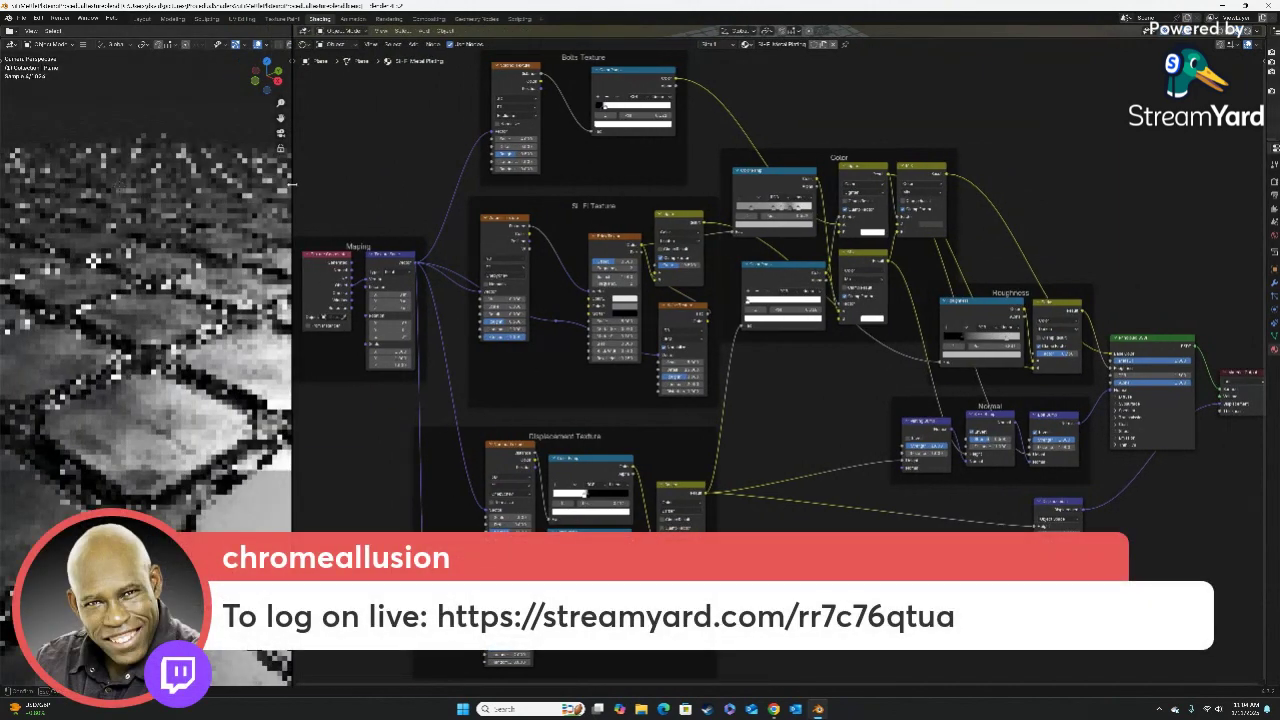
{"action": "middle_click_drag", "start_coordinate": [219, 188], "coordinate": [166, 401]}
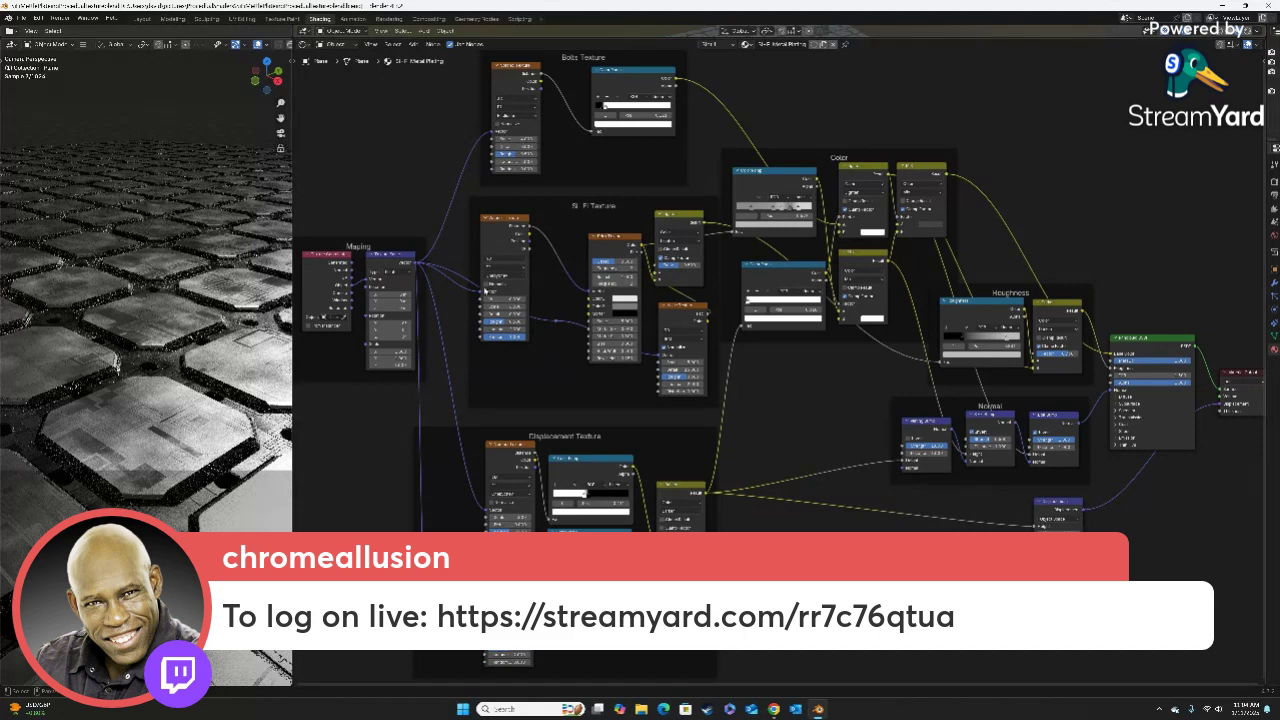
Examine the framed texture, color, roughness, normal and displacement sections of the metal plating node network.
{"action": "scroll", "coordinate": [811, 397], "scroll_direction": "up", "scroll_amount": 1}
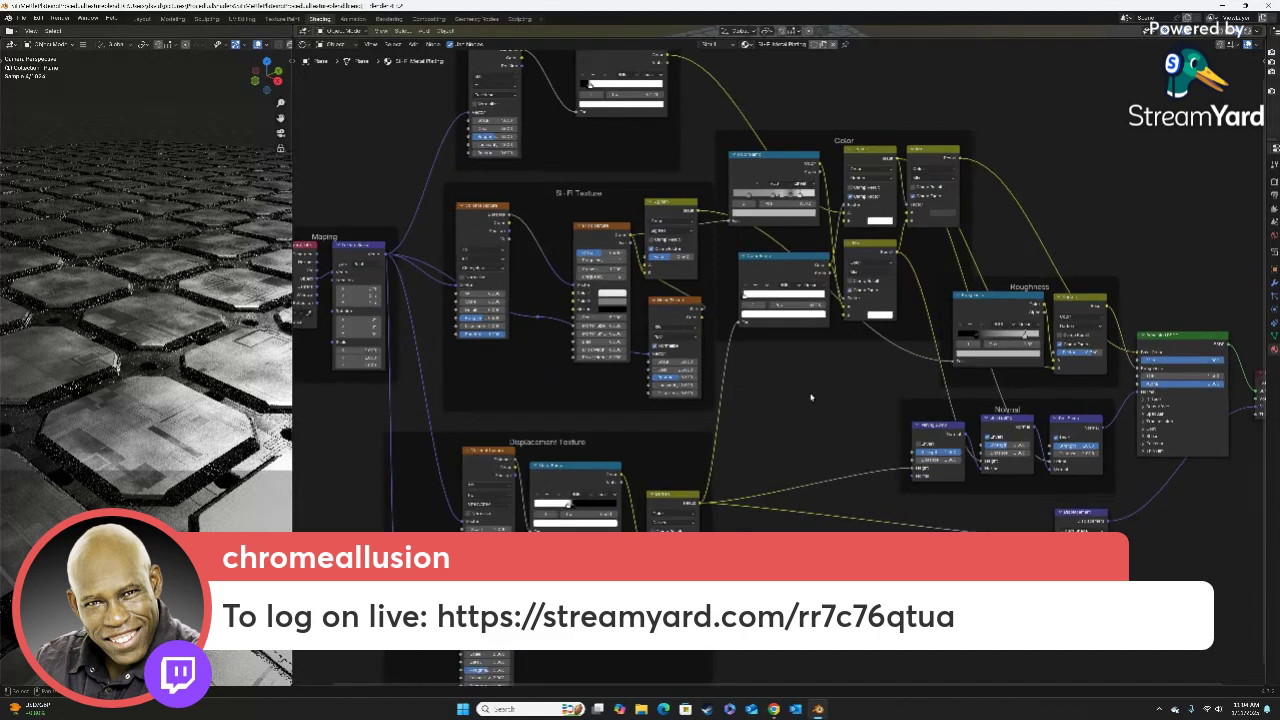
{"action": "scroll", "coordinate": [811, 397], "scroll_direction": "down", "scroll_amount": 2}
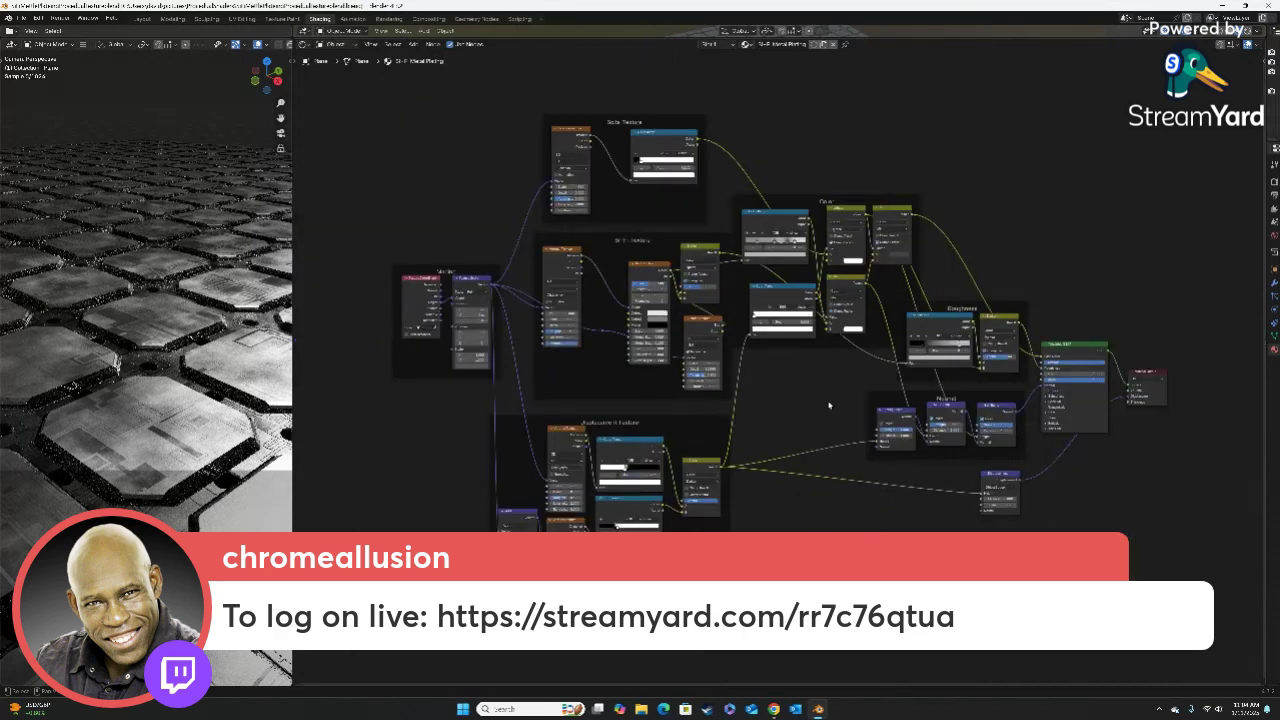
{"action": "scroll", "coordinate": [829, 405], "scroll_direction": "up", "scroll_amount": 1}
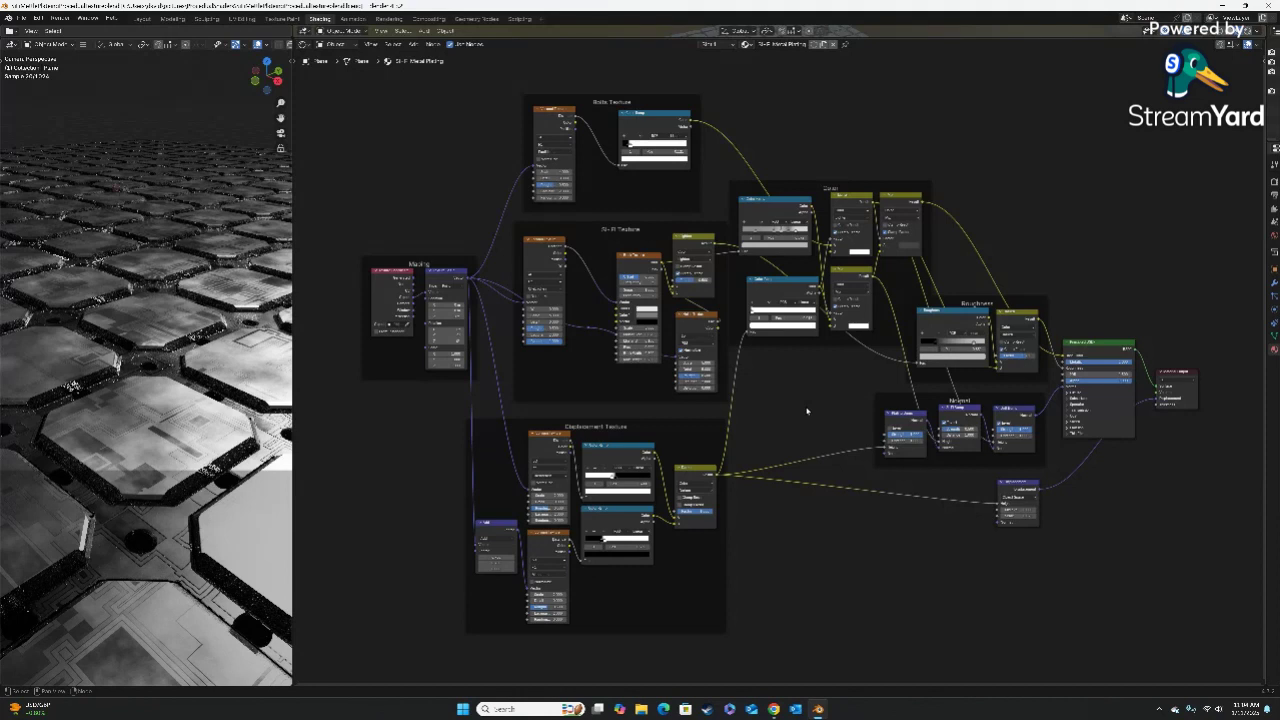
{"action": "scroll", "coordinate": [781, 394], "scroll_direction": "up", "scroll_amount": 2}
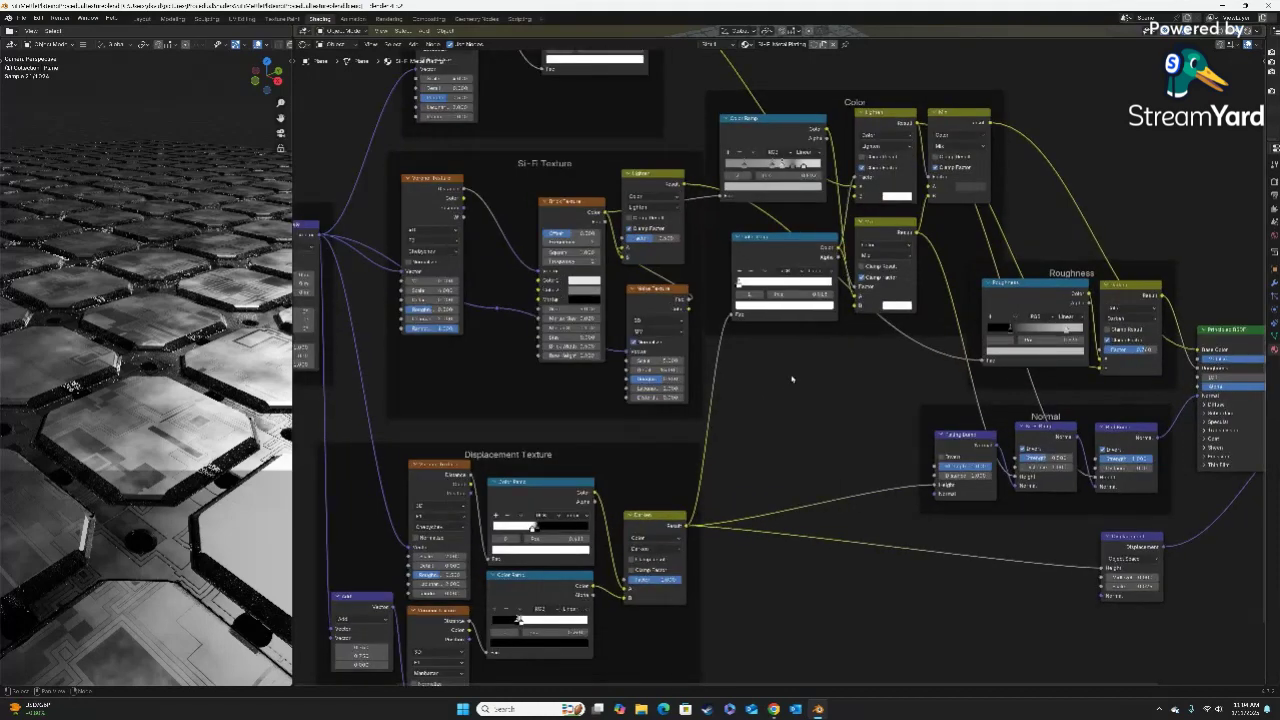
{"action": "scroll", "coordinate": [792, 378], "scroll_direction": "up", "scroll_amount": 1}
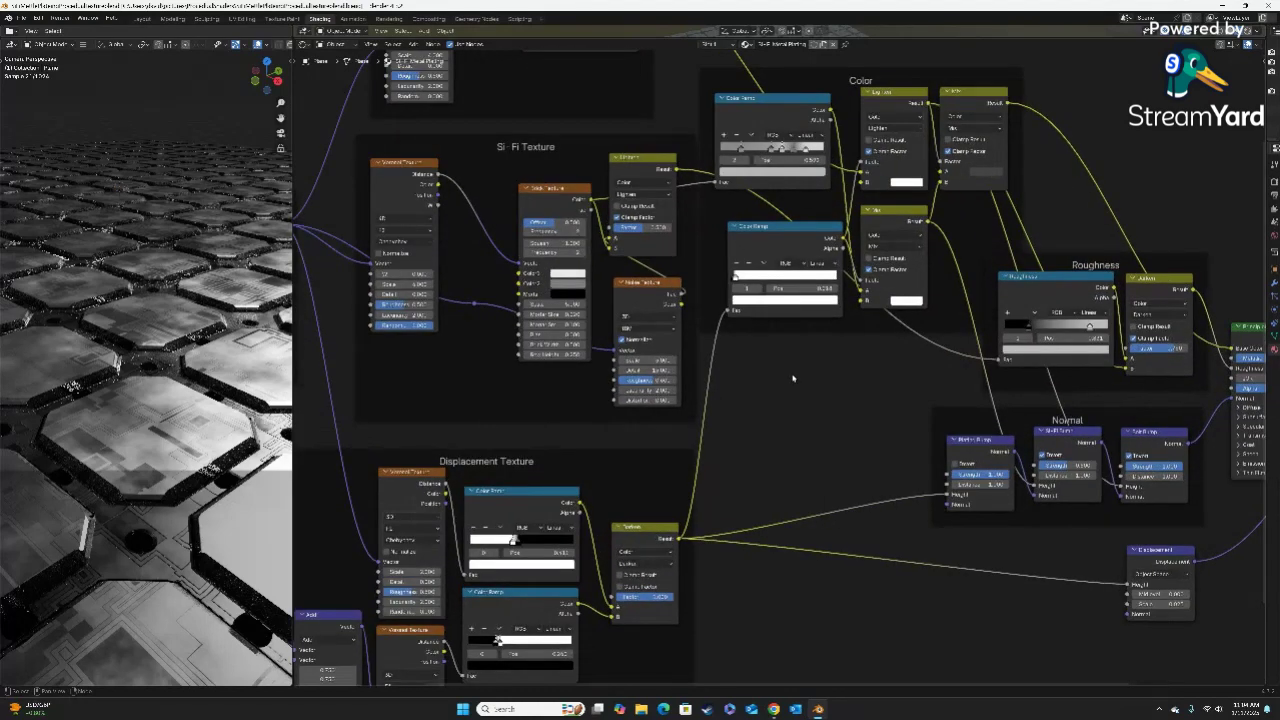
{"action": "scroll", "coordinate": [792, 378], "scroll_direction": "up", "scroll_amount": 2}
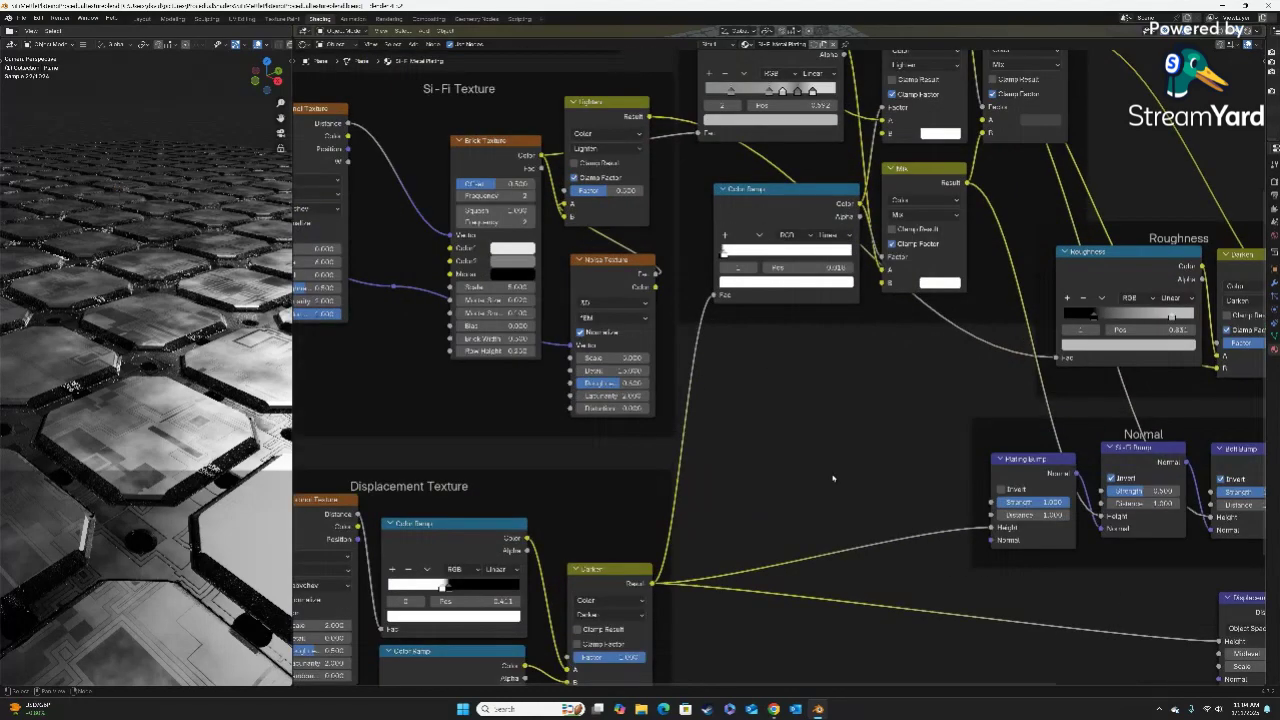
{"action": "key", "text": "Home"}
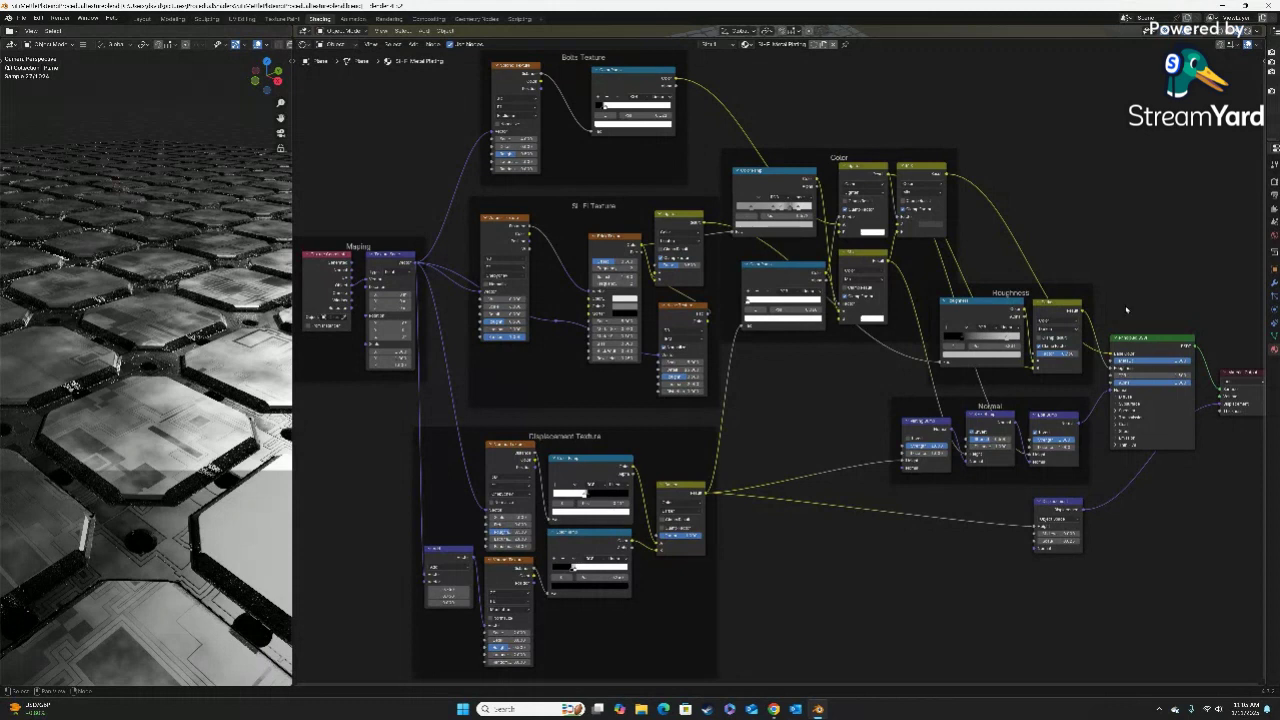
{"action": "scroll", "coordinate": [964, 195], "scroll_direction": "up", "scroll_amount": 3}
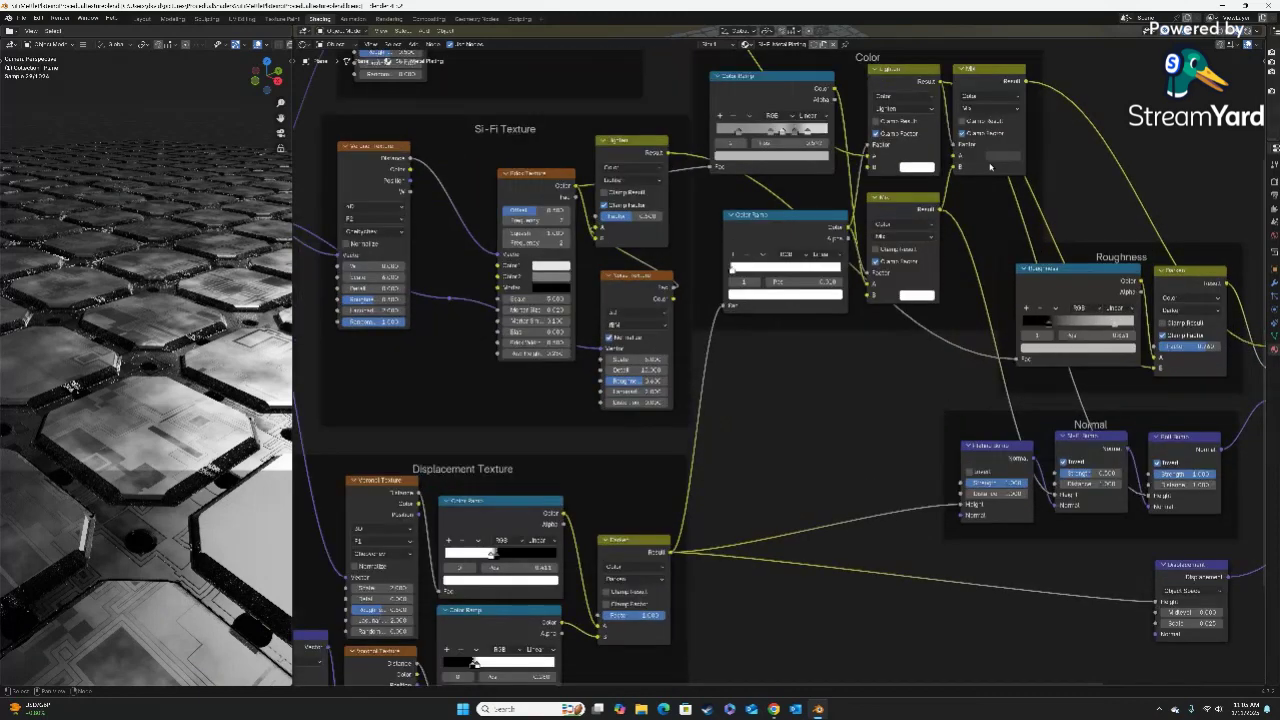
{"action": "middle_click_drag", "start_coordinate": [1127, 73], "coordinate": [1167, 159]}
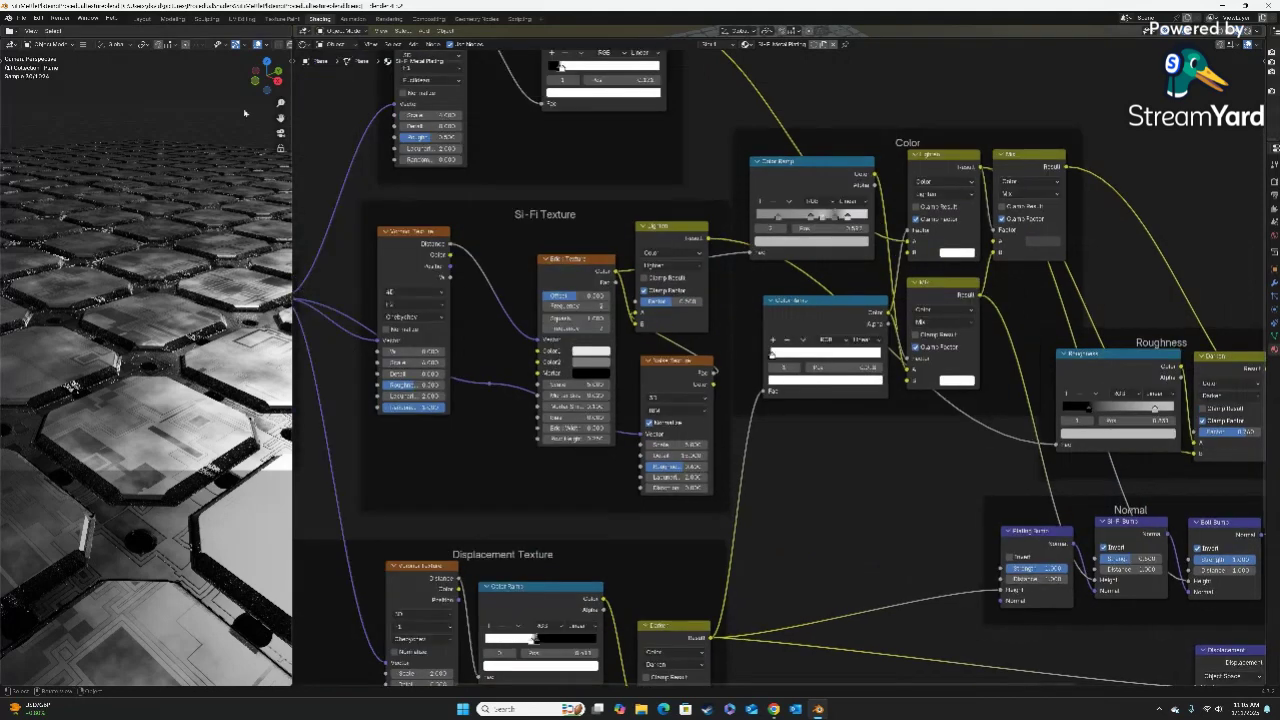
Open the preferences, review the Node Wrangler add-on's details and settings, and close the preferences window.
{"action": "left_click", "coordinate": [35, 18]}
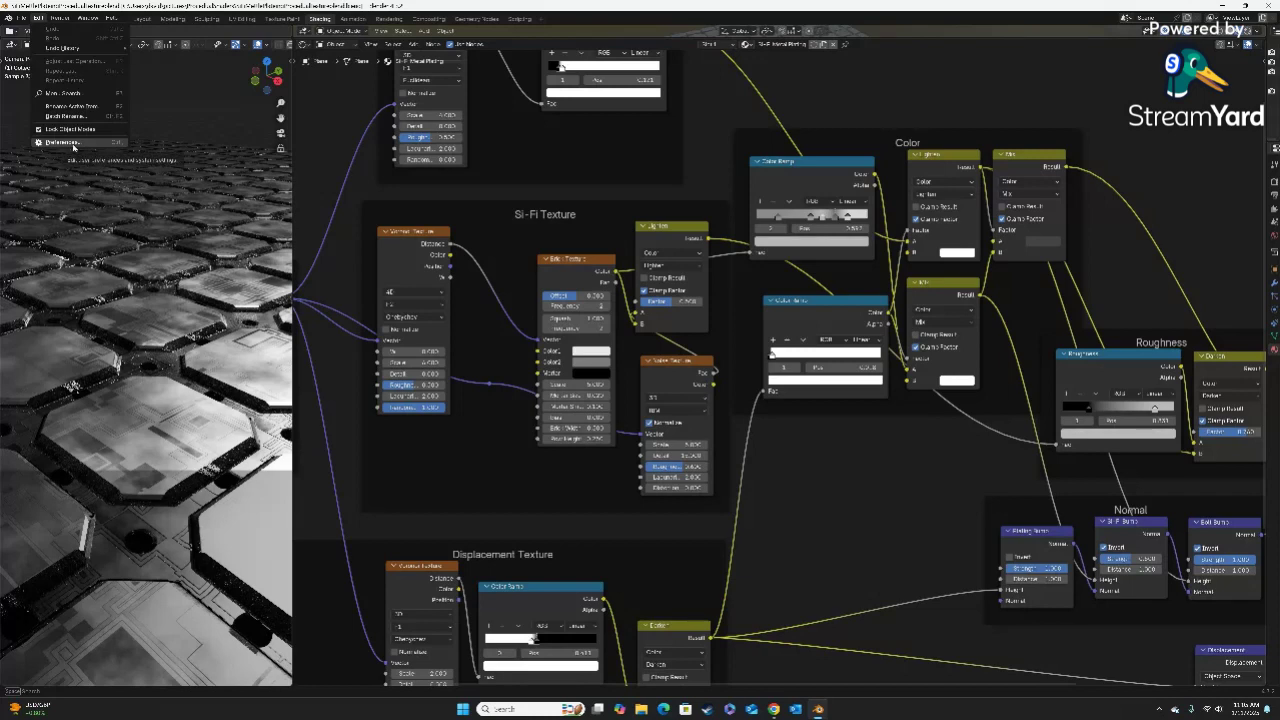
{"action": "left_click", "coordinate": [72, 146]}
{"action": "left_click_drag", "start_coordinate": [140, 8], "coordinate": [878, 272]}
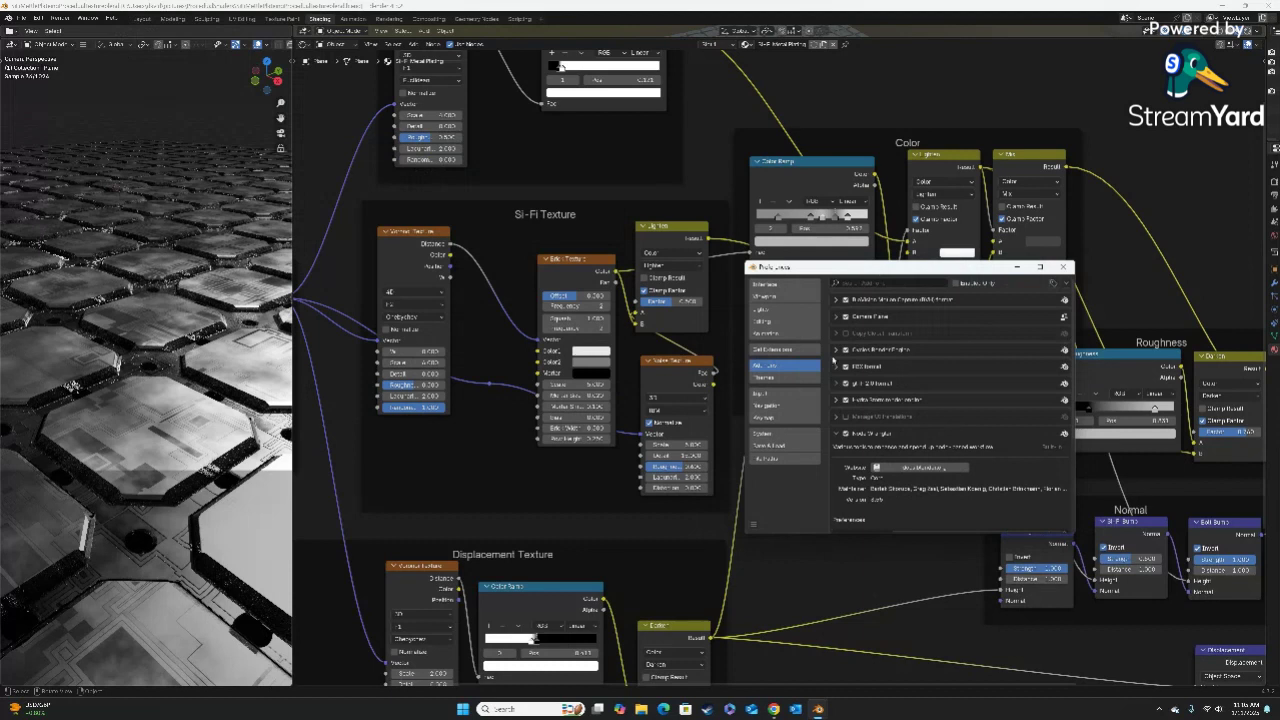
{"action": "scroll", "coordinate": [924, 391], "scroll_direction": "down", "scroll_amount": 2}
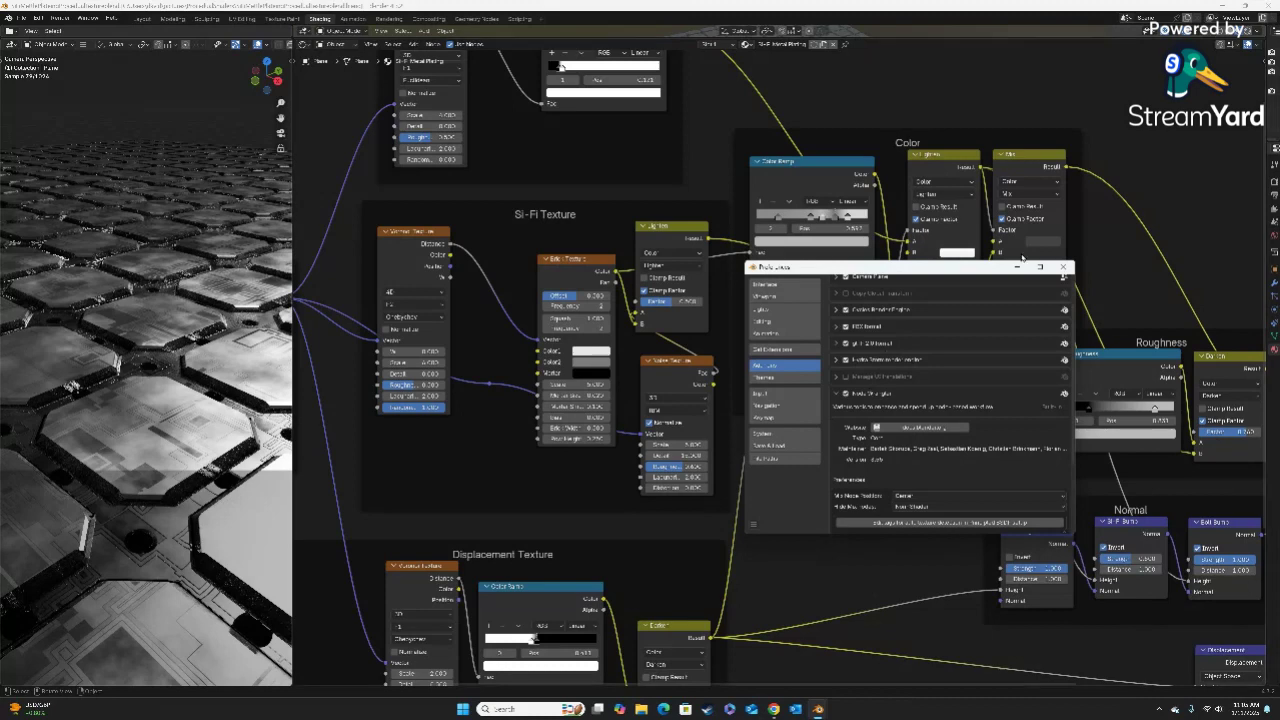
{"action": "left_click", "coordinate": [1063, 267]}
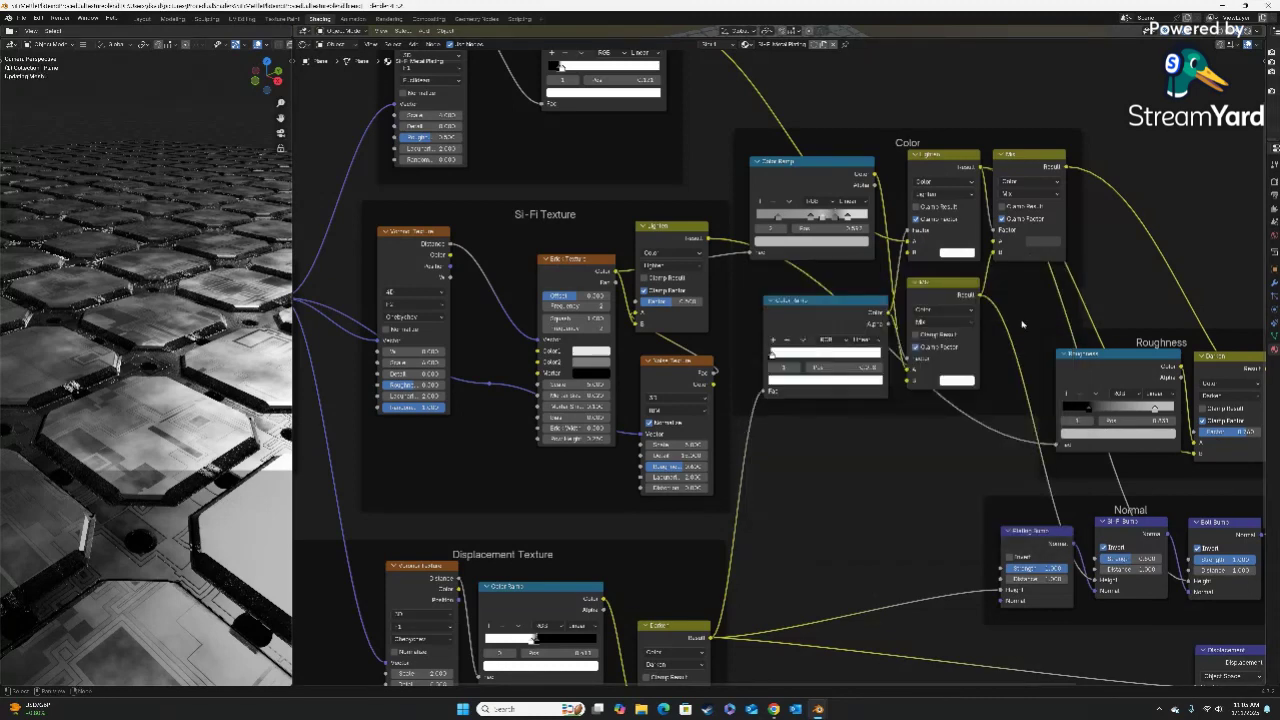
Examine the layout of the whole plating node network and the rendered plate surface up close in the 3D viewport.
{"action": "scroll", "coordinate": [913, 440], "scroll_direction": "down", "scroll_amount": 2}
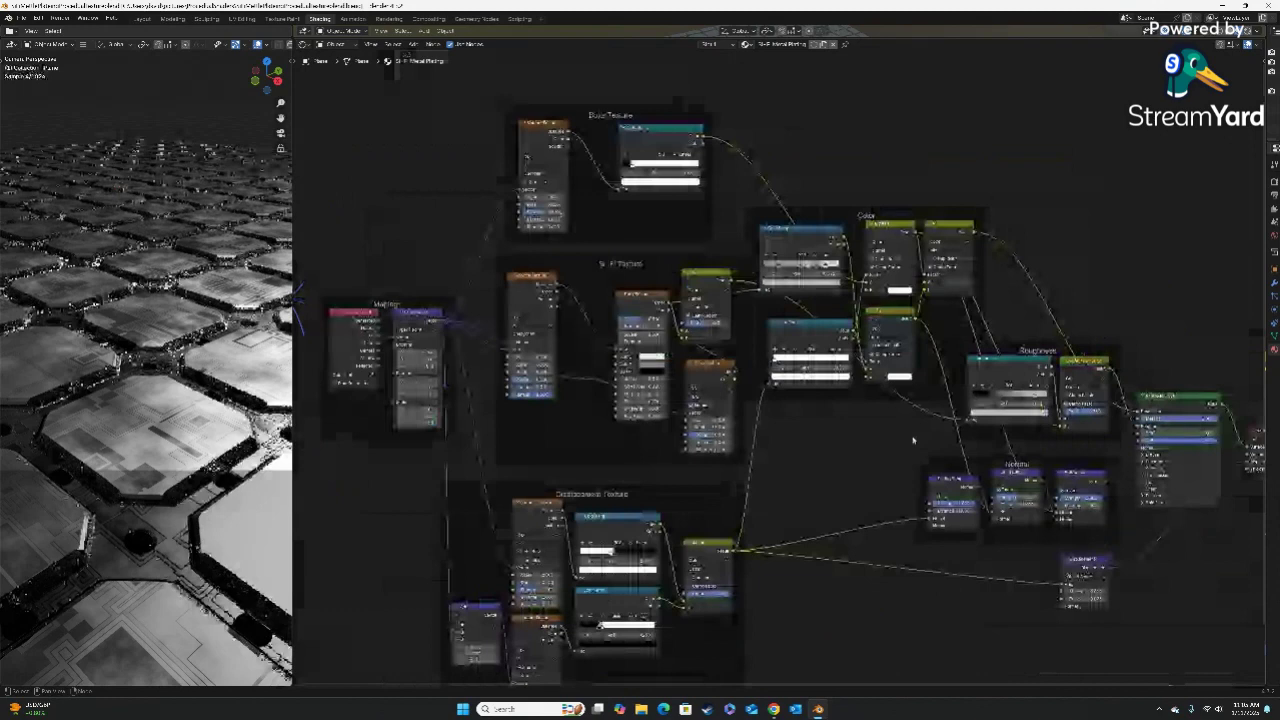
{"action": "scroll", "coordinate": [913, 440], "scroll_direction": "down", "scroll_amount": 1}
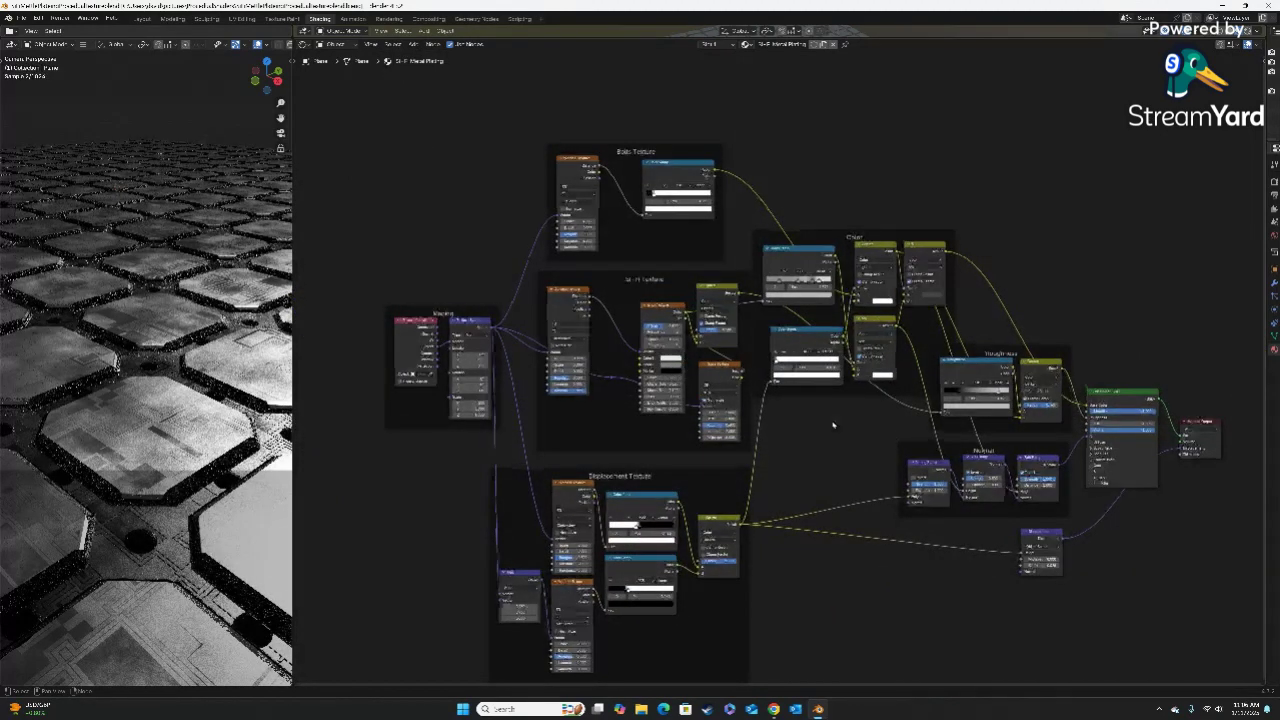
{"action": "middle_click_drag", "start_coordinate": [834, 423], "coordinate": [876, 472]}
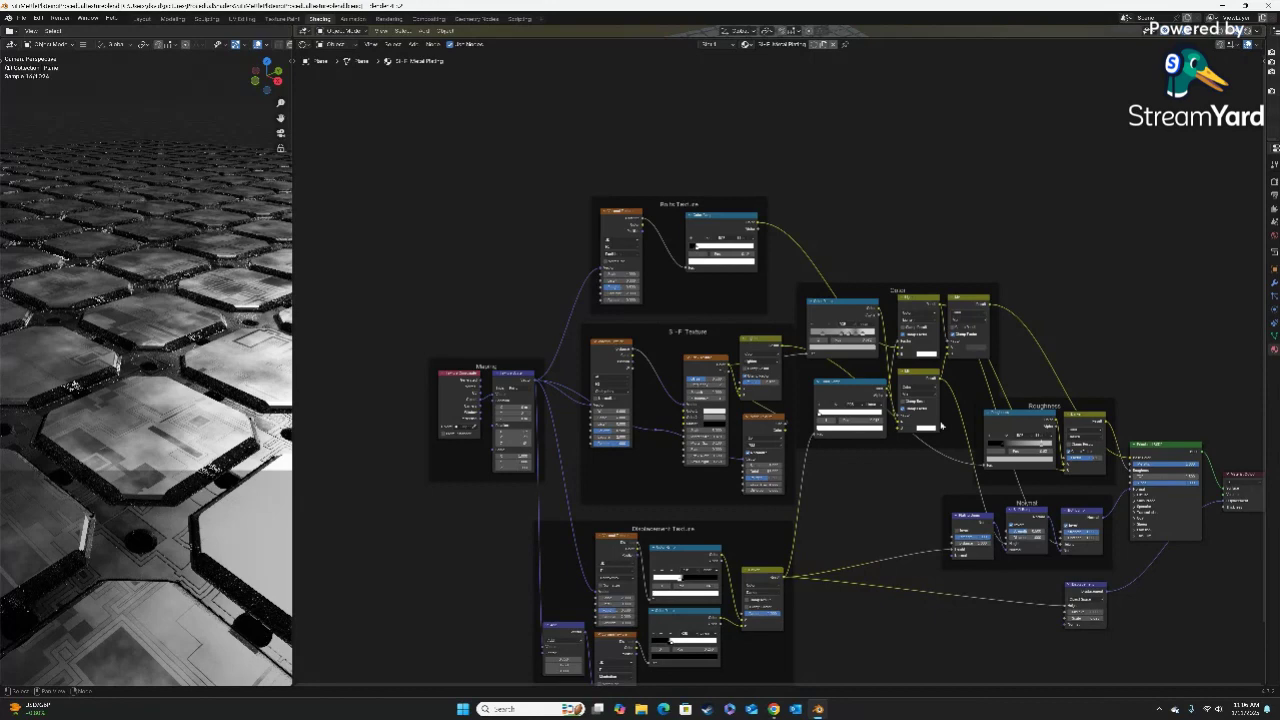
{"action": "scroll", "coordinate": [940, 425], "scroll_direction": "down", "scroll_amount": 1}
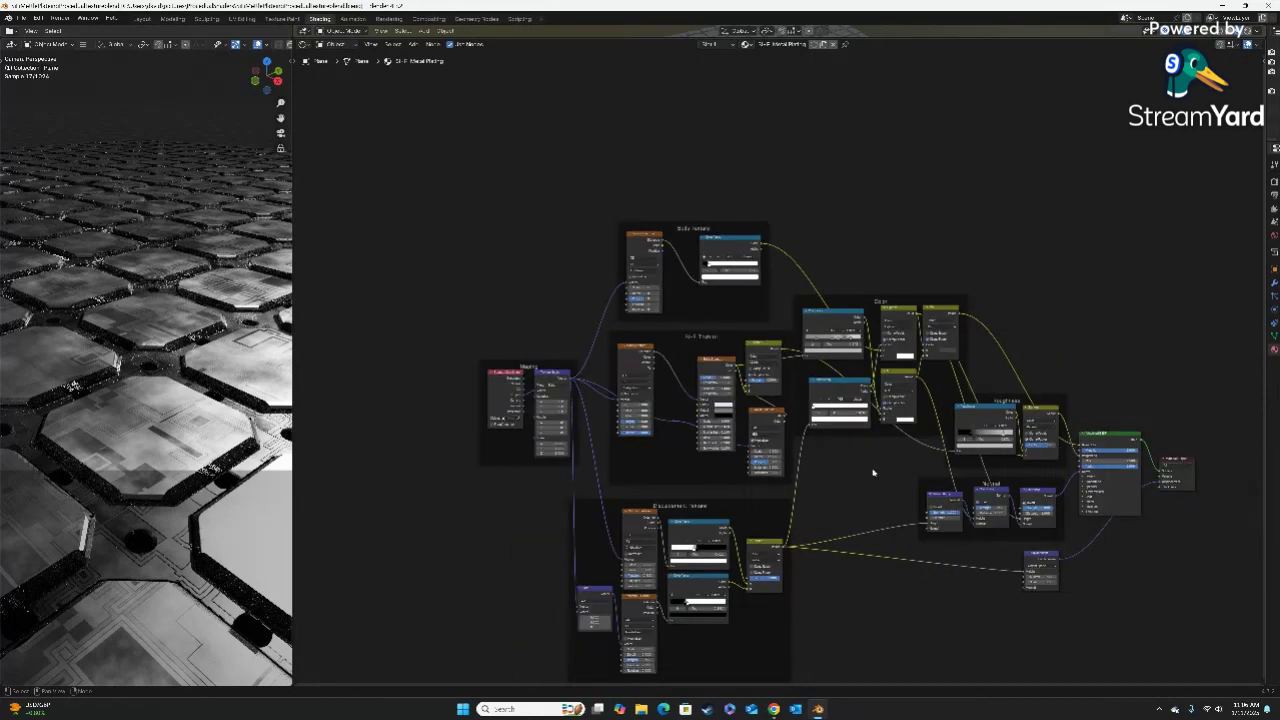
{"action": "middle_click_drag", "start_coordinate": [873, 472], "coordinate": [868, 415]}
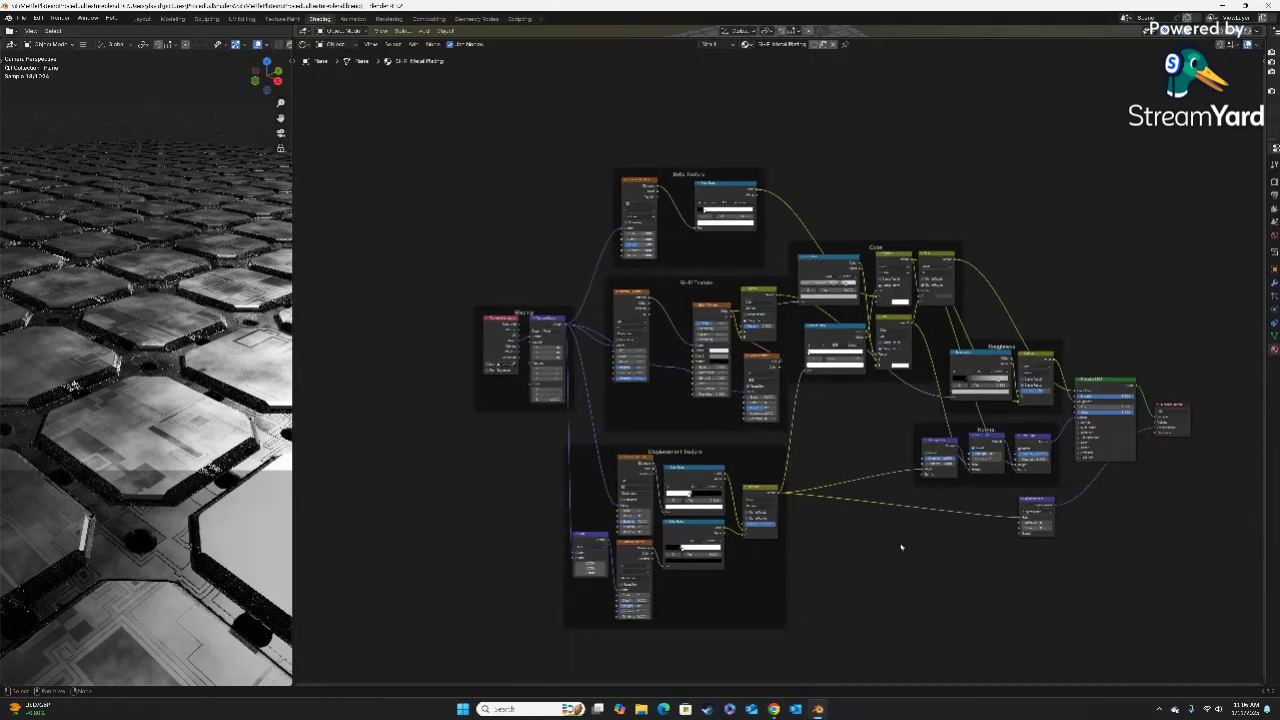
{"action": "scroll", "coordinate": [172, 365], "scroll_direction": "up", "scroll_amount": 3}
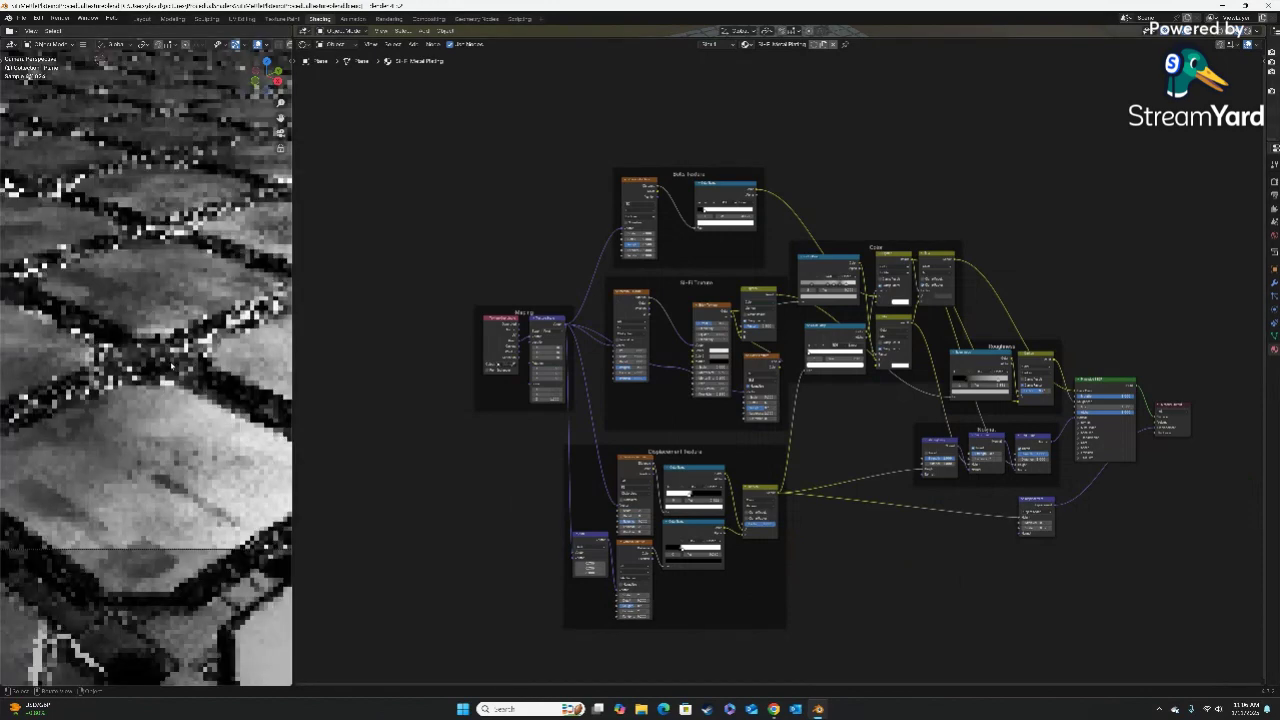
{"action": "scroll", "coordinate": [172, 365], "scroll_direction": "up", "scroll_amount": 5}
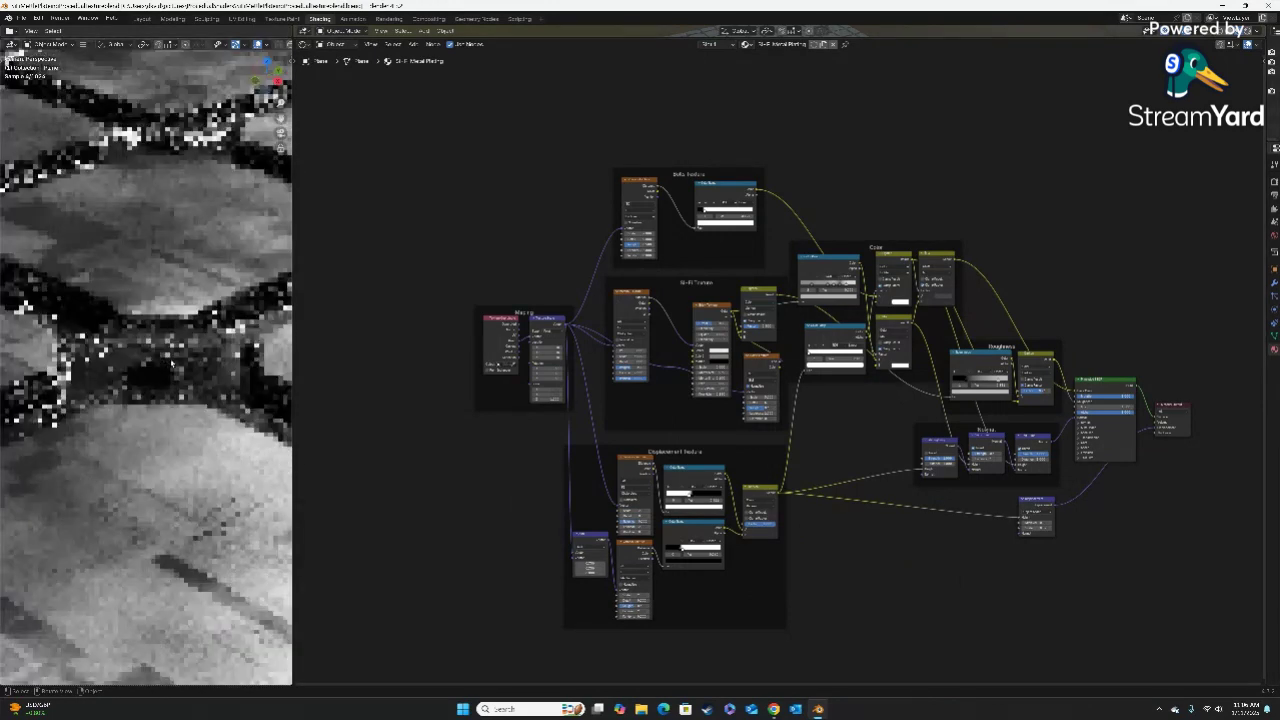
{"action": "scroll", "coordinate": [172, 365], "scroll_direction": "up", "scroll_amount": 2}
{"action": "scroll", "coordinate": [172, 365], "scroll_direction": "down", "scroll_amount": 5}
{"action": "scroll", "coordinate": [172, 365], "scroll_direction": "up", "scroll_amount": 3}
{"action": "scroll", "coordinate": [172, 365], "scroll_direction": "down", "scroll_amount": 2}
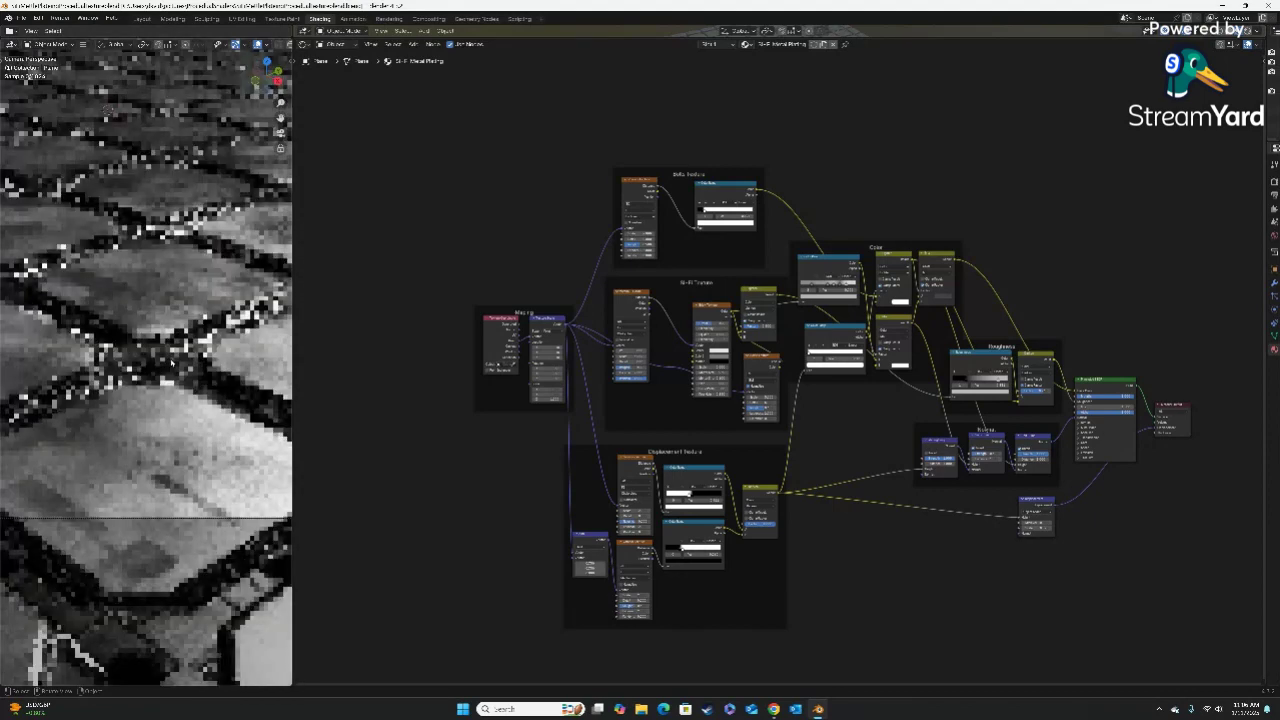
{"action": "scroll", "coordinate": [172, 365], "scroll_direction": "down", "scroll_amount": 3}
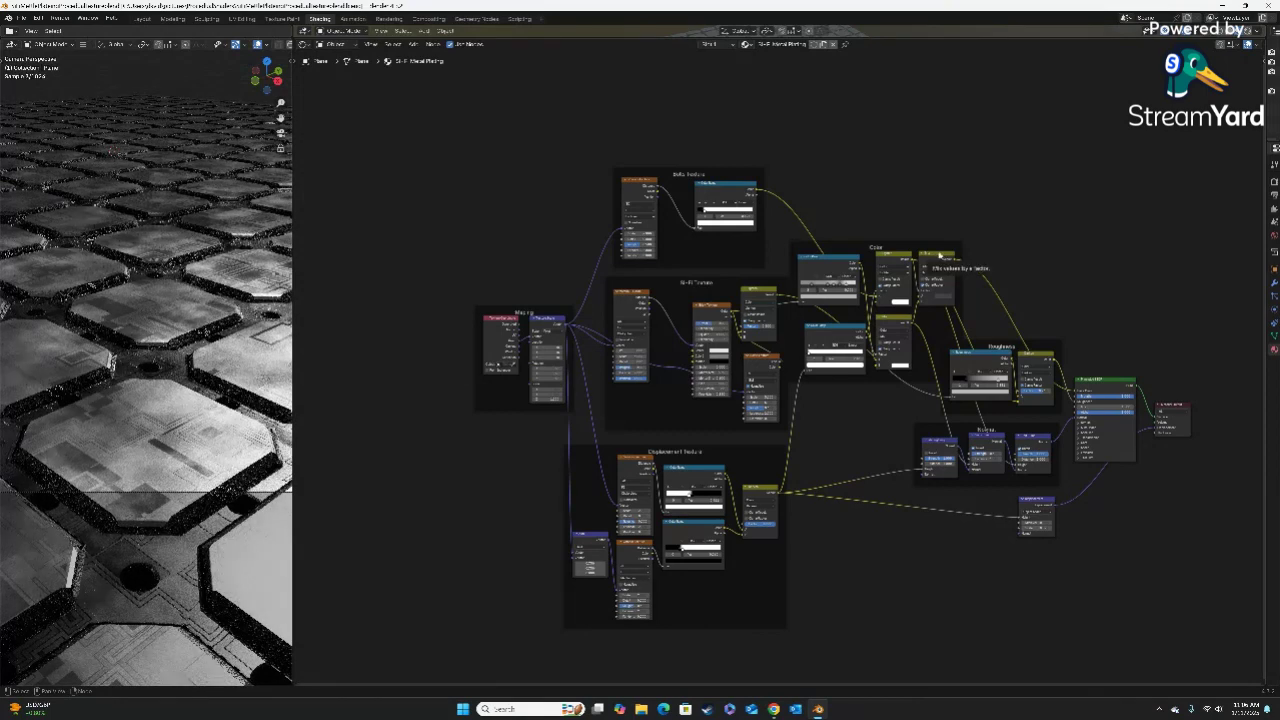
Preview the output of the final Mix node in the Color frame, followed by the Lighten node feeding it.
{"action": "scroll", "coordinate": [940, 256], "scroll_direction": "up", "scroll_amount": 2}
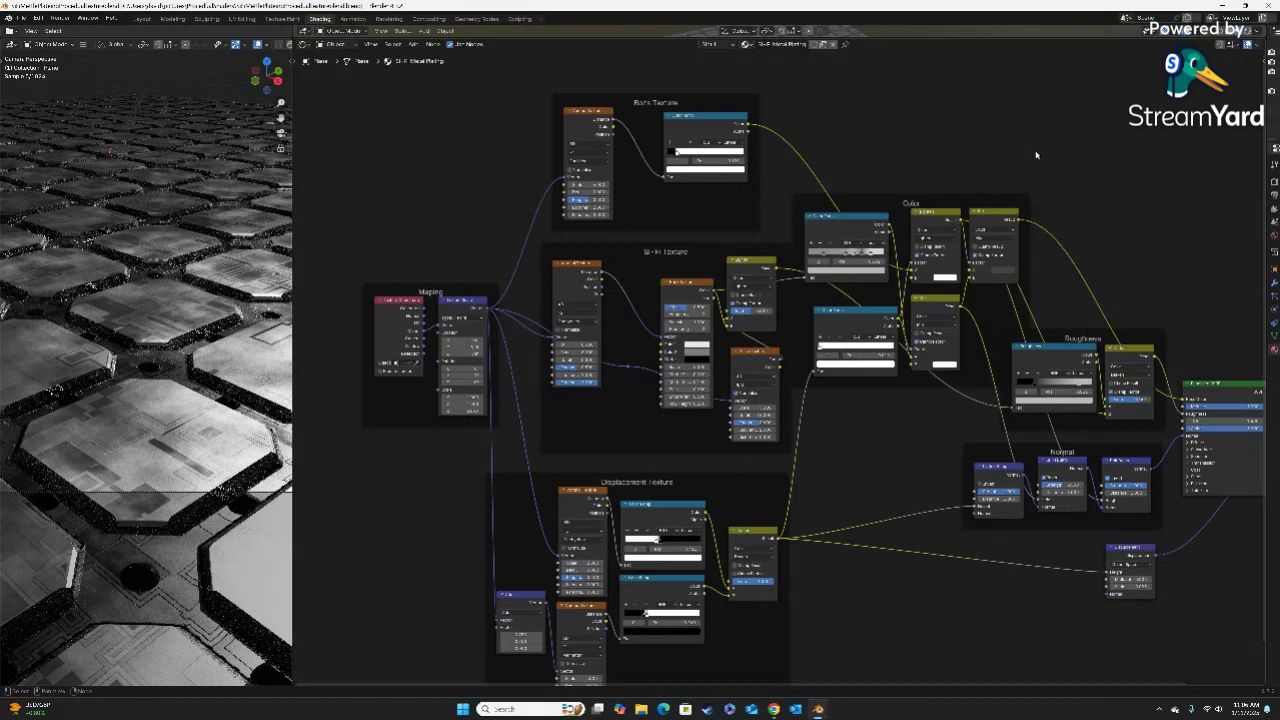
{"action": "left_click", "coordinate": [997, 213], "text": "ctrl+shift"}
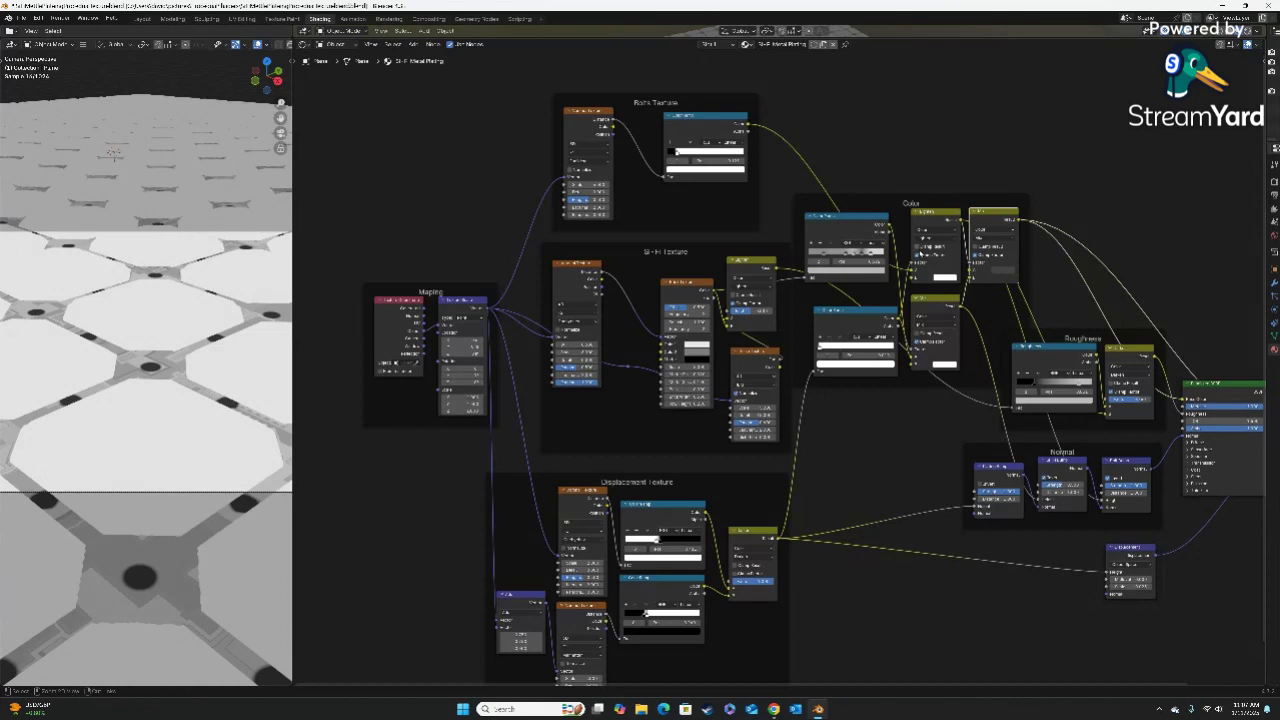
{"action": "left_click", "coordinate": [938, 212]}
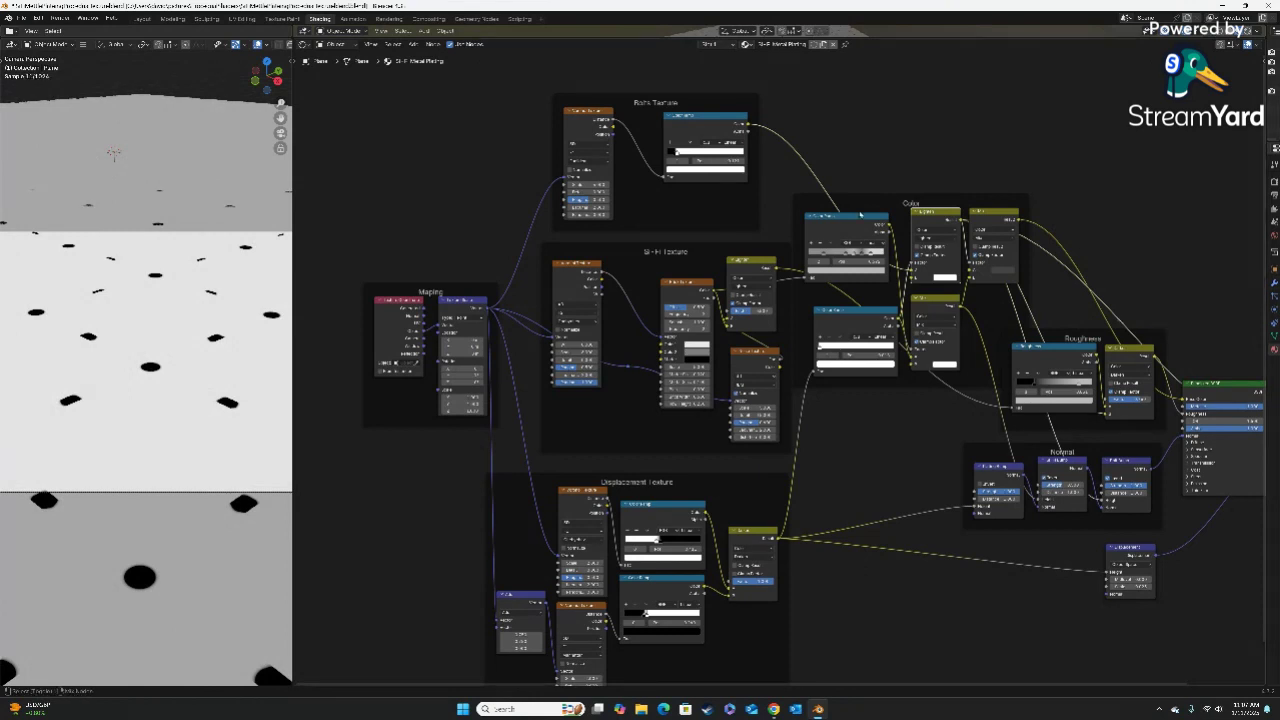
Preview the Color frame's upper color ramp and the Bolts Texture color ramp on the plane, shifting the mapping node slightly away from Texture Coordinate.
{"action": "left_click", "coordinate": [857, 216], "text": "ctrl+shift"}
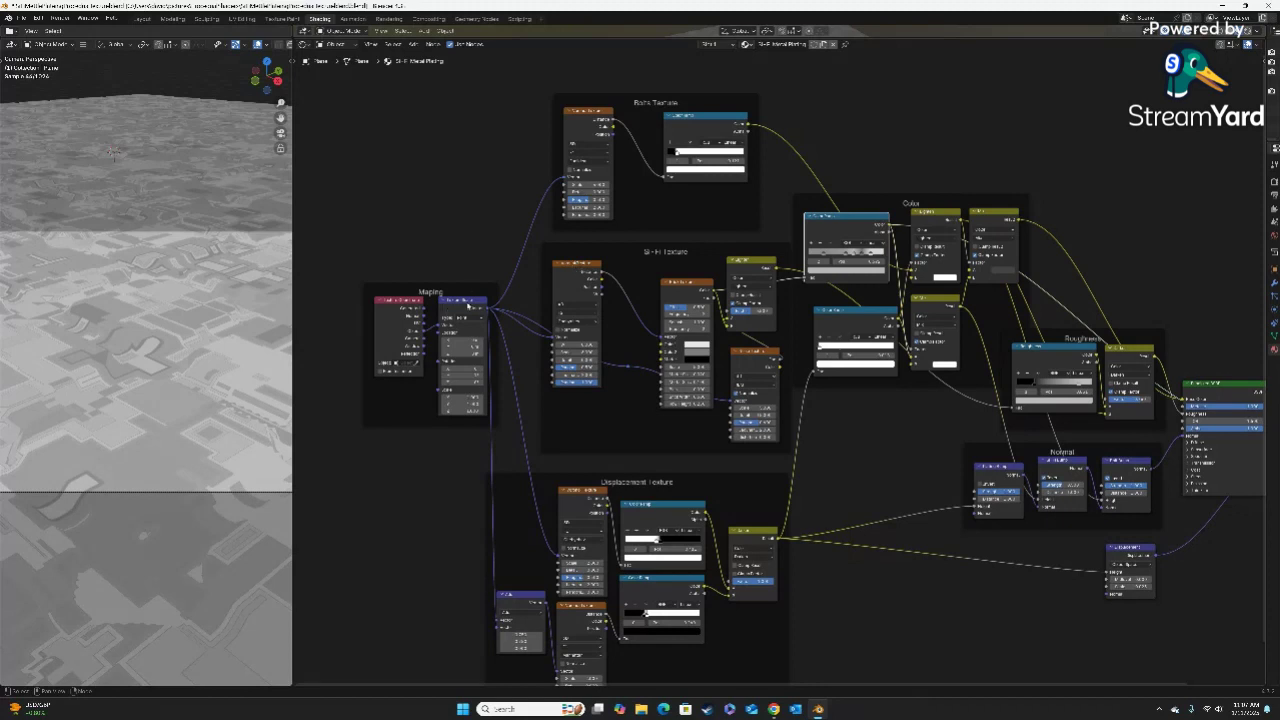
{"action": "left_click_drag", "start_coordinate": [467, 307], "coordinate": [484, 297]}
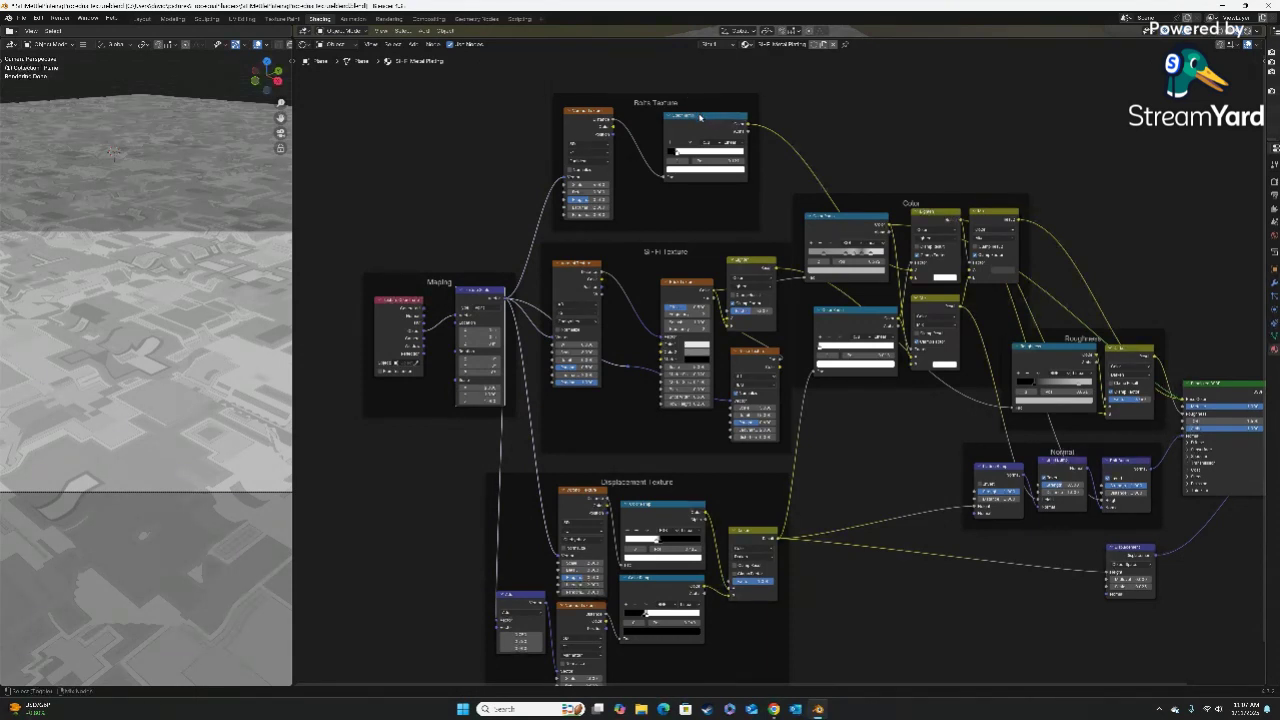
{"action": "left_click", "coordinate": [700, 116]}
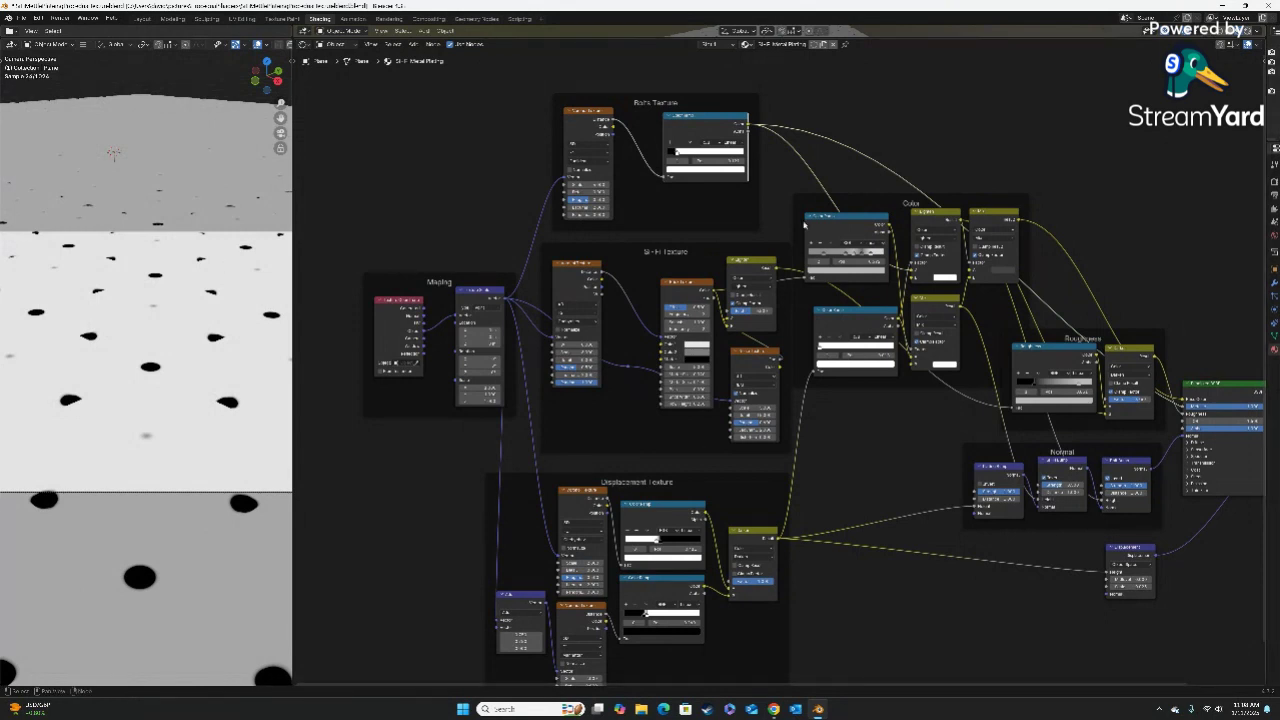
Preview the mapping node, the Si-Fi Texture frame's nodes and the Color frame's upper color ramp on the plane one after another.
{"action": "left_click", "coordinate": [491, 290], "text": "ctrl+shift"}
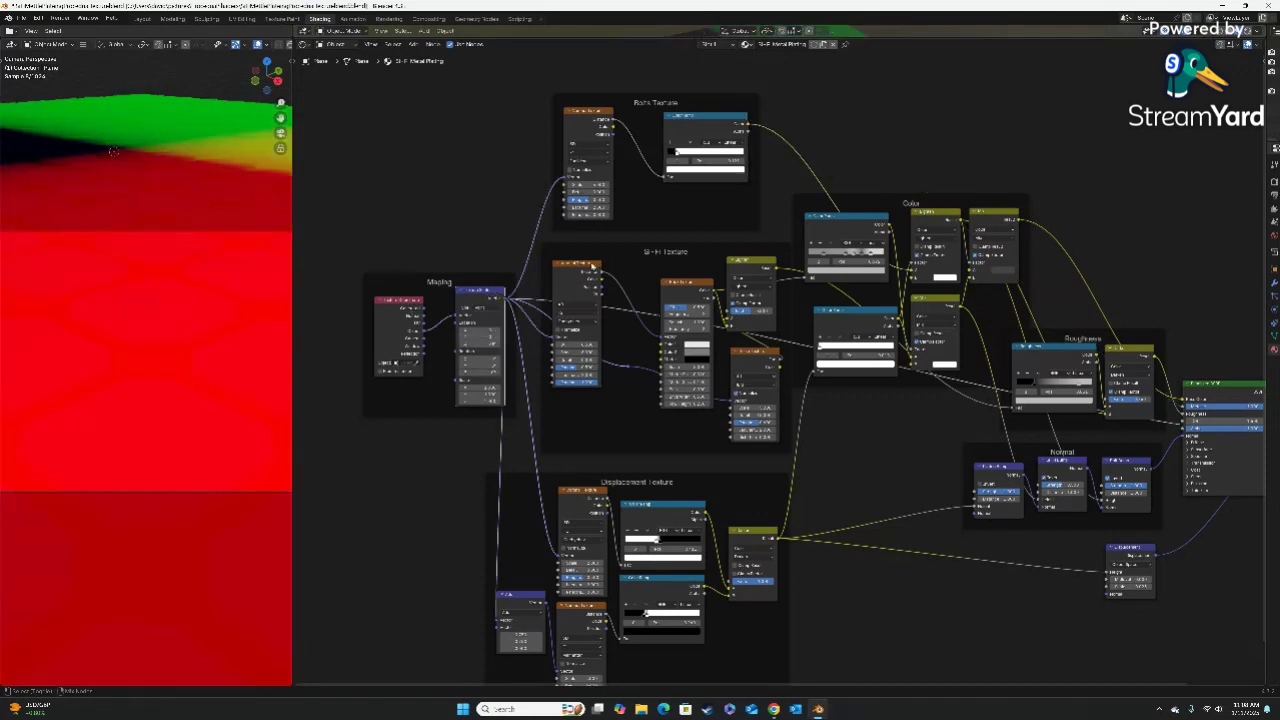
{"action": "left_click", "coordinate": [671, 292], "text": "ctrl+shift"}
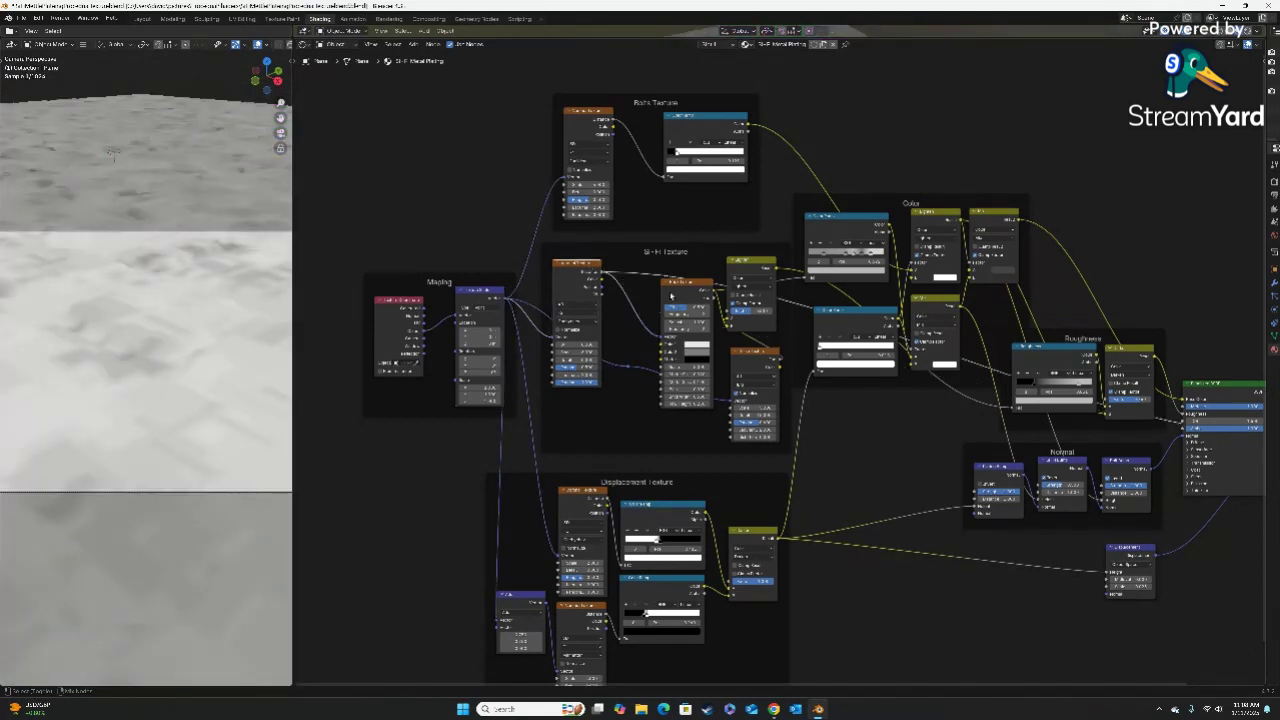
{"action": "left_click", "coordinate": [693, 286], "text": "ctrl+shift"}
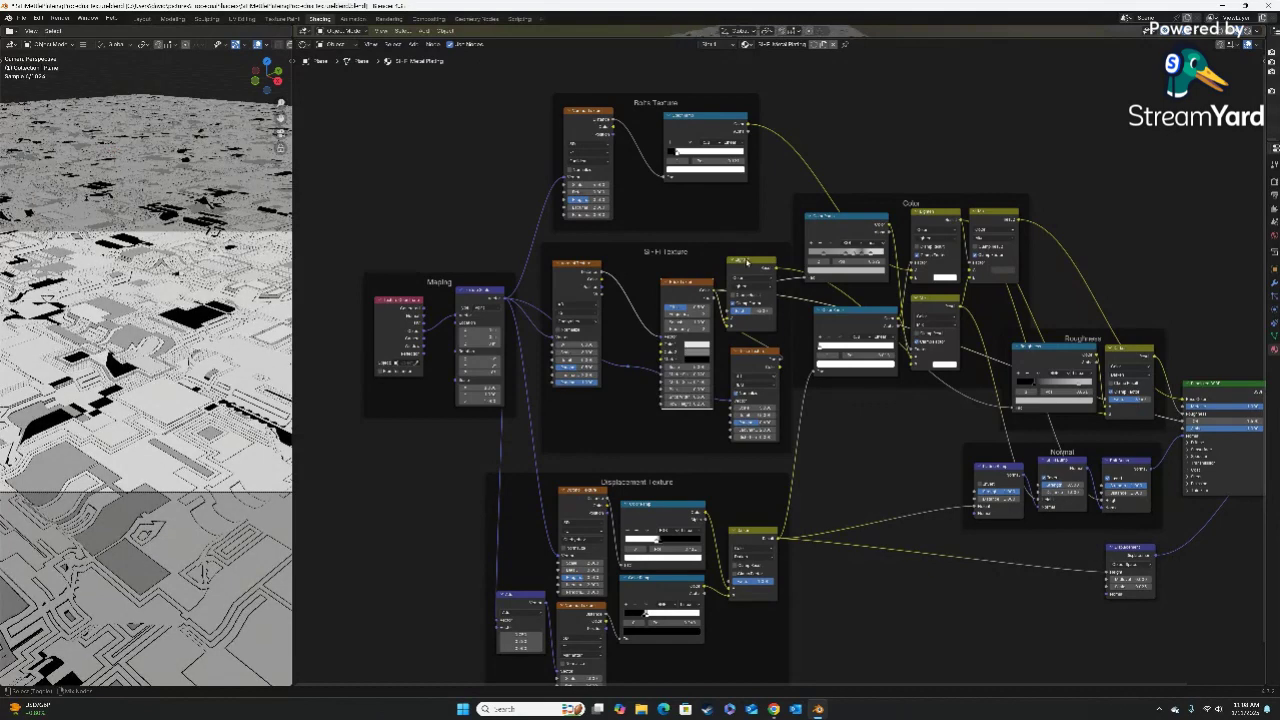
{"action": "left_click", "coordinate": [747, 262], "text": "ctrl+shift"}
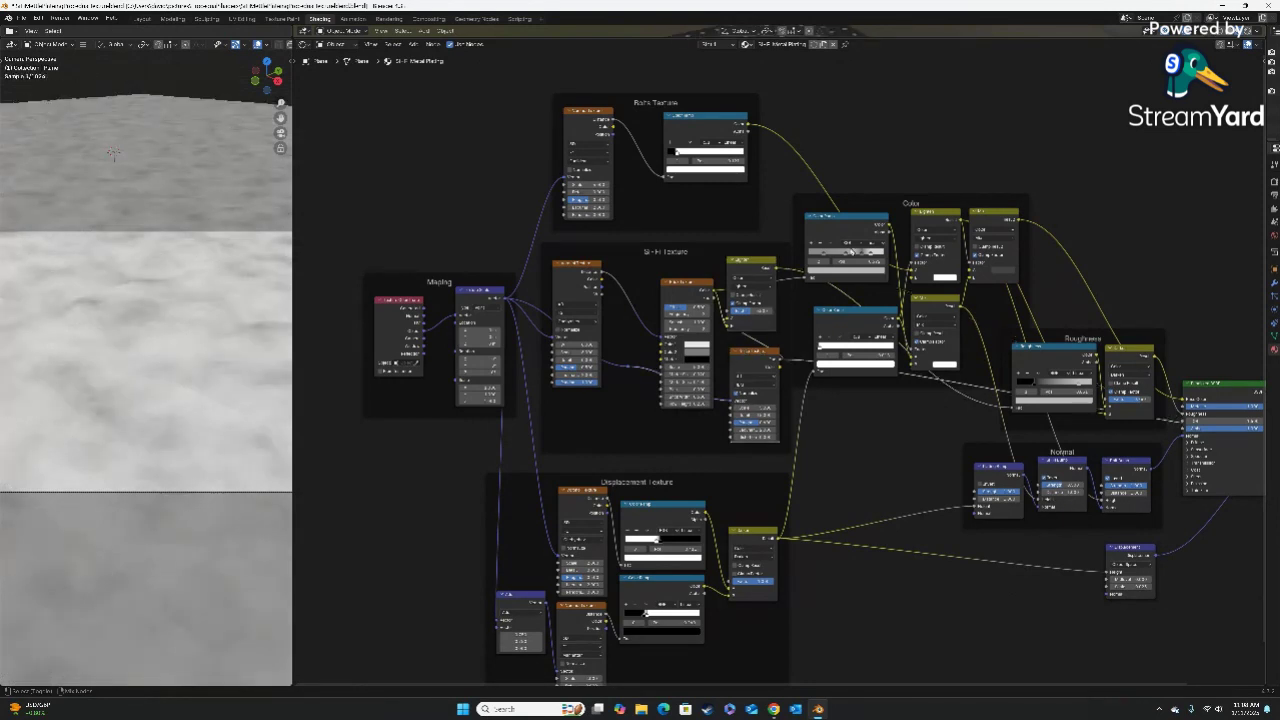
{"action": "left_click", "coordinate": [851, 218]}
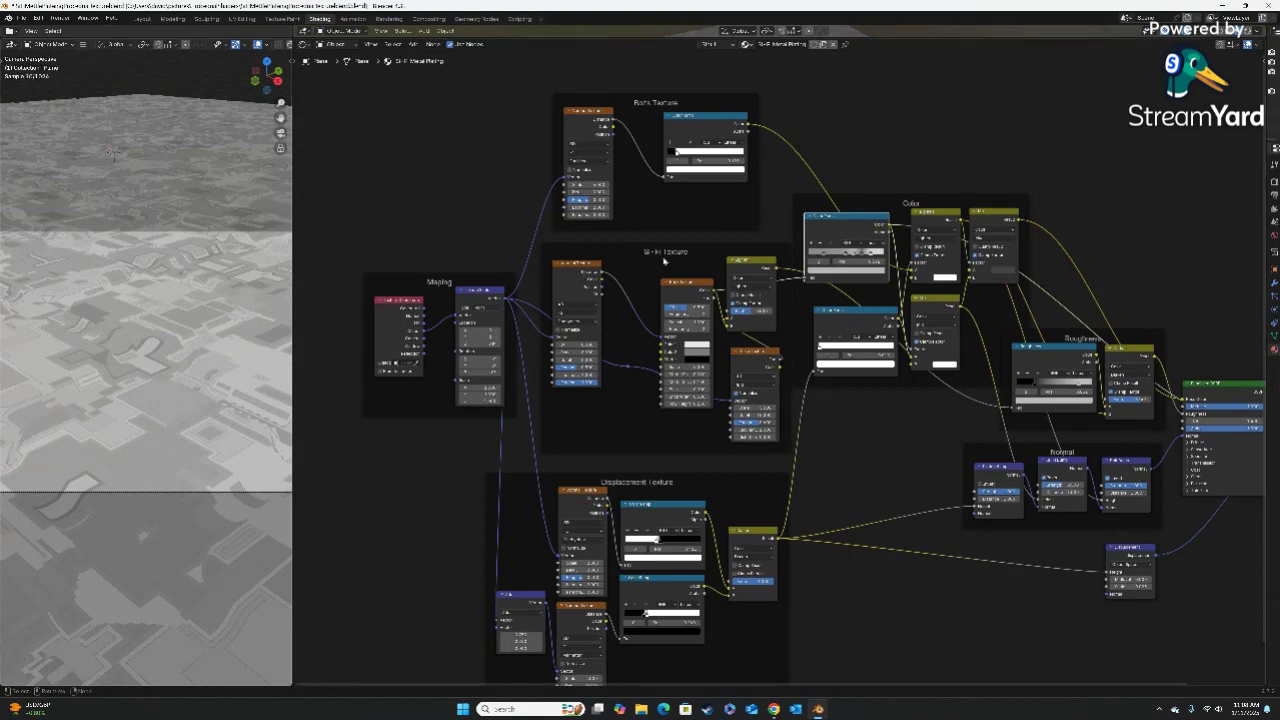
Preview the Roughness frame's mix node and each of the three bump nodes in the Normal frame on the plane.
{"action": "scroll", "coordinate": [893, 277], "scroll_direction": "up", "scroll_amount": 3}
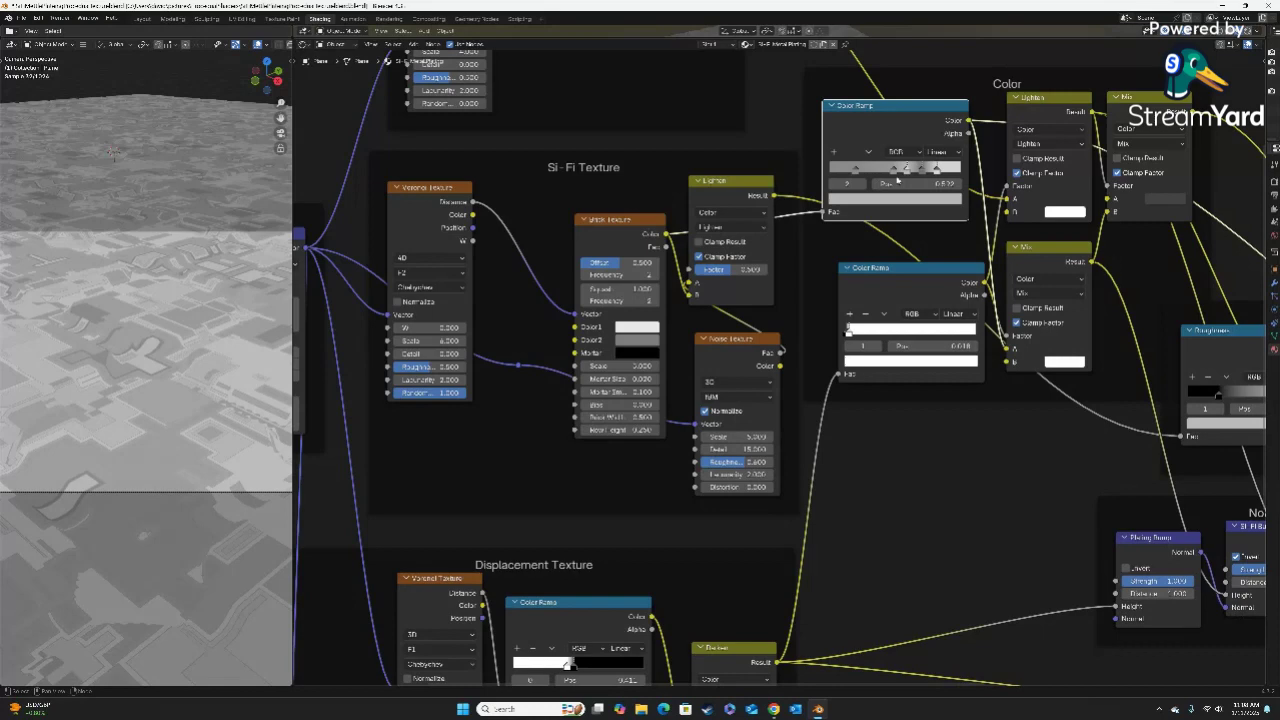
{"action": "scroll", "coordinate": [930, 230], "scroll_direction": "down", "scroll_amount": 4}
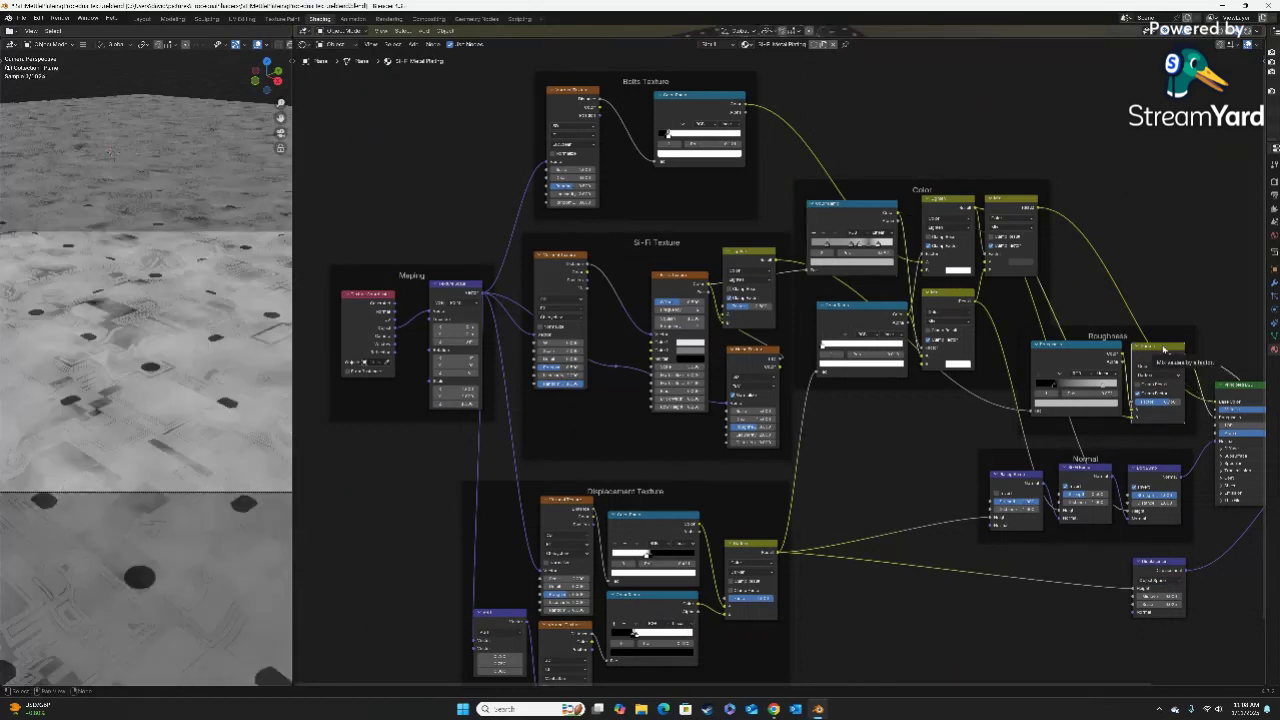
{"action": "left_click", "coordinate": [1153, 469]}
{"action": "left_click", "coordinate": [1153, 469], "text": "ctrl+shift"}
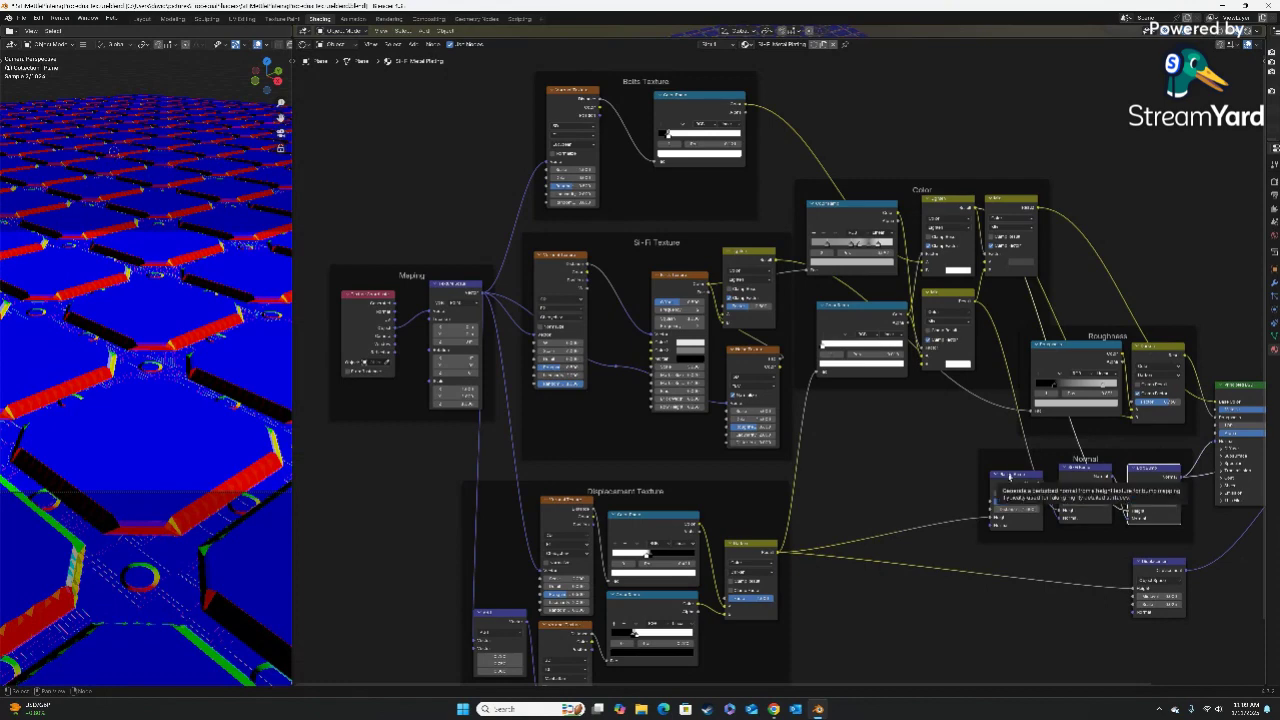
{"action": "left_click", "coordinate": [1010, 476], "text": "ctrl+shift"}
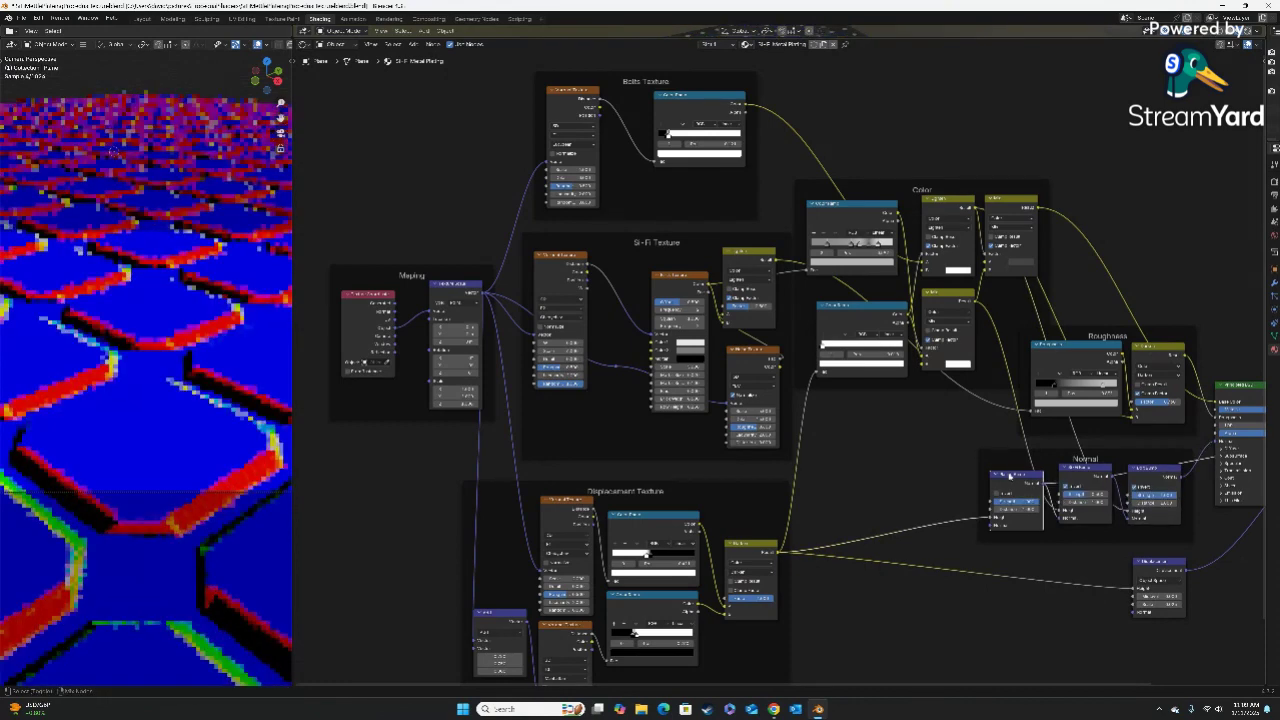
{"action": "left_click", "coordinate": [1078, 469]}
{"action": "left_click", "coordinate": [1078, 469], "text": "ctrl+shift"}
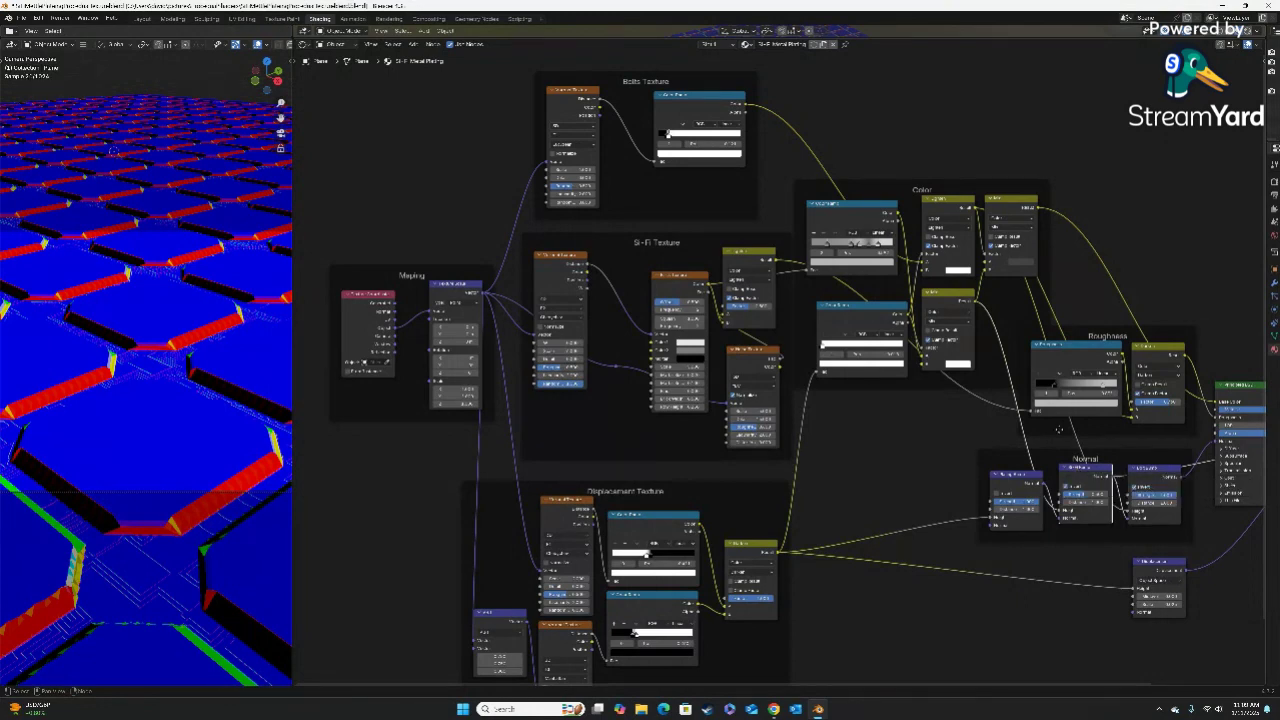
Route the Principled BSDF shader back to the material output in place of the previewed bump node.
{"action": "scroll", "coordinate": [1163, 255], "scroll_direction": "down", "scroll_amount": 3}
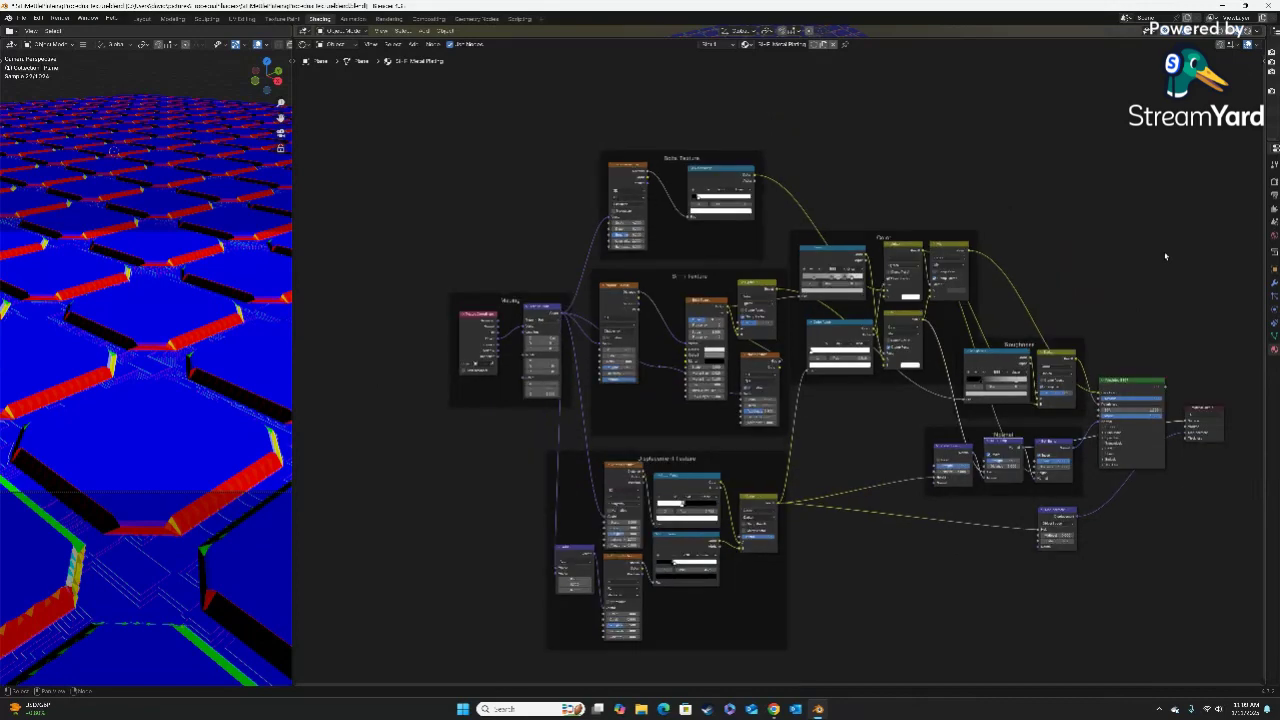
{"action": "scroll", "coordinate": [1165, 256], "scroll_direction": "down", "scroll_amount": 1}
{"action": "scroll", "coordinate": [1163, 263], "scroll_direction": "up", "scroll_amount": 1}
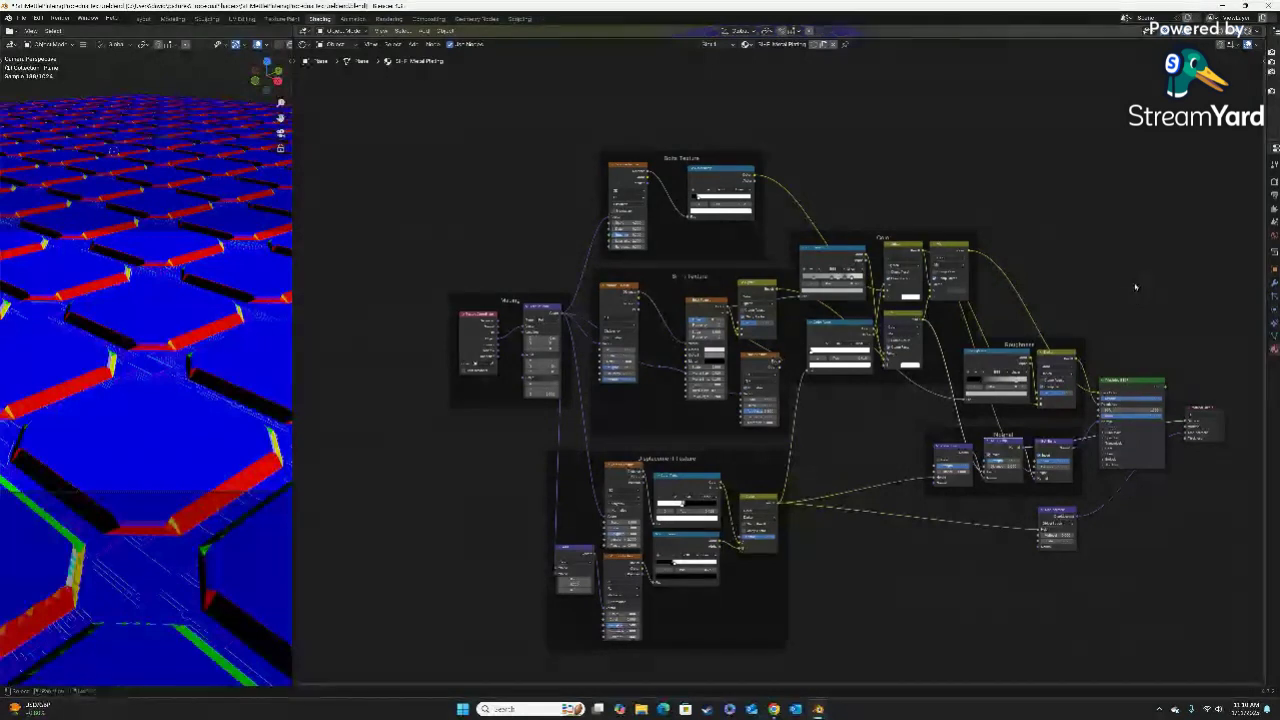
{"action": "middle_click_drag", "start_coordinate": [1140, 277], "coordinate": [1118, 257]}
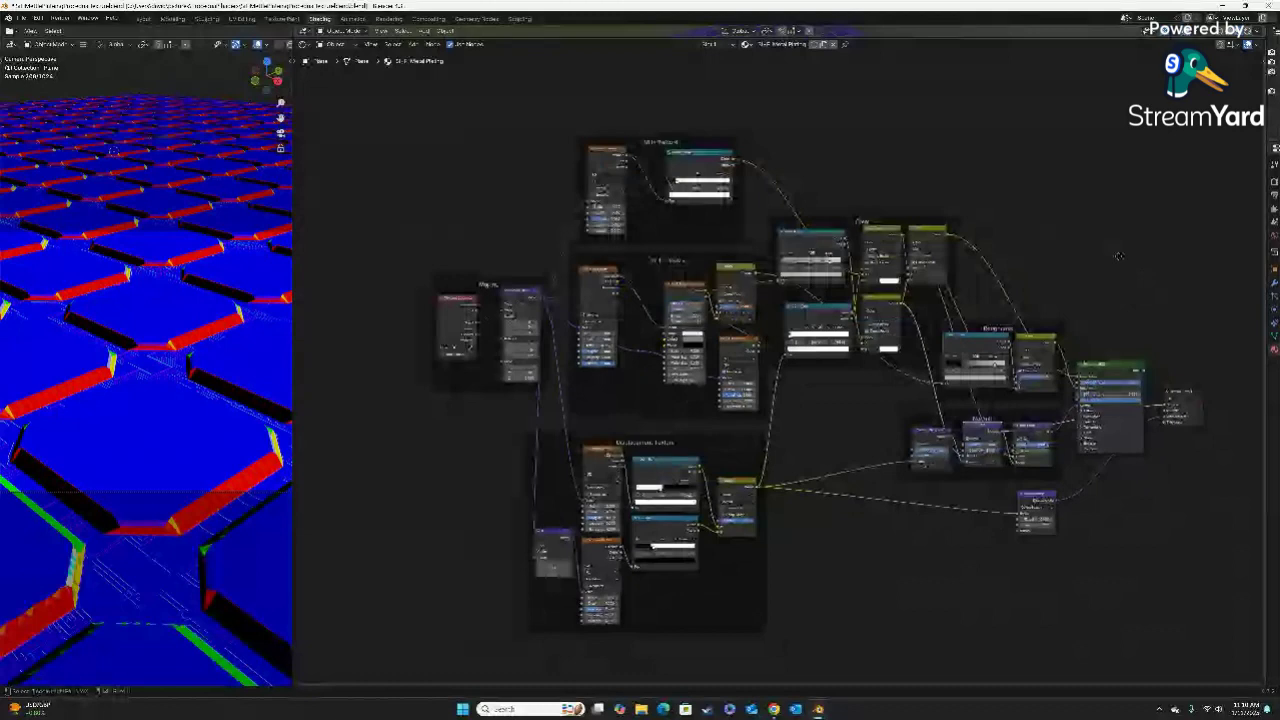
{"action": "scroll", "coordinate": [1110, 260], "scroll_direction": "up", "scroll_amount": 2}
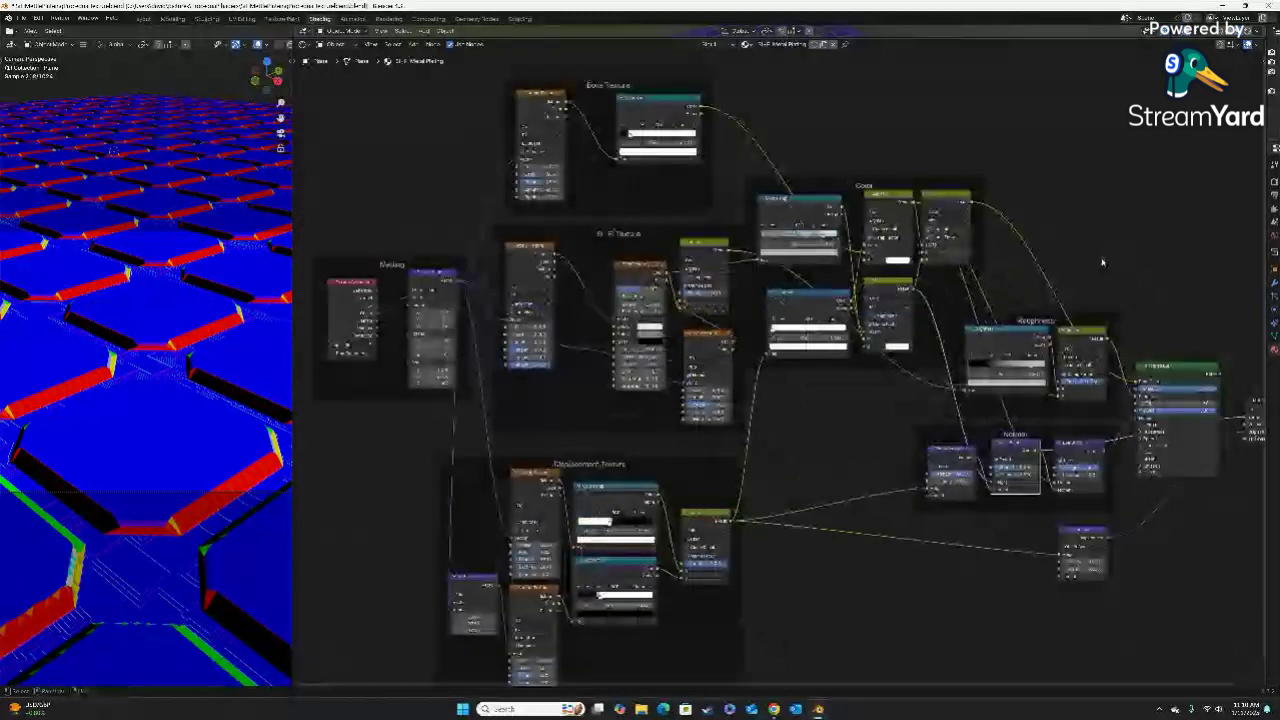
{"action": "scroll", "coordinate": [1102, 262], "scroll_direction": "down", "scroll_amount": 1}
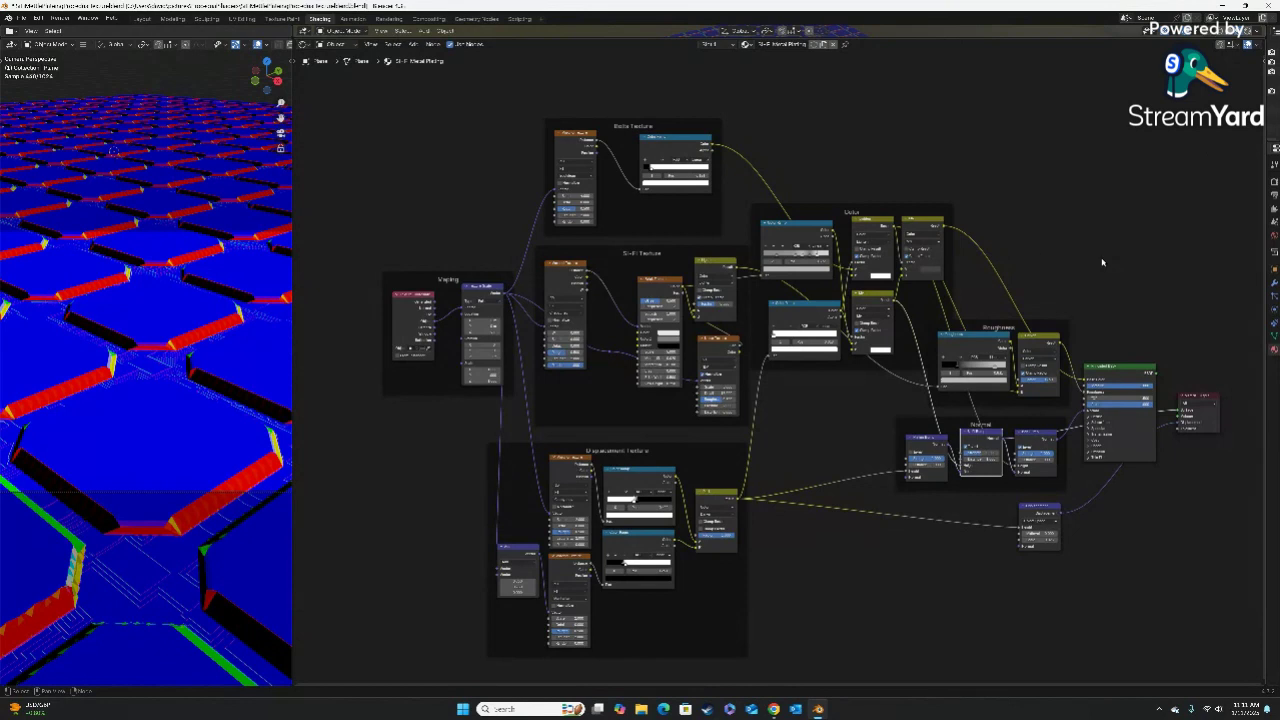
{"action": "left_click", "coordinate": [1124, 371]}
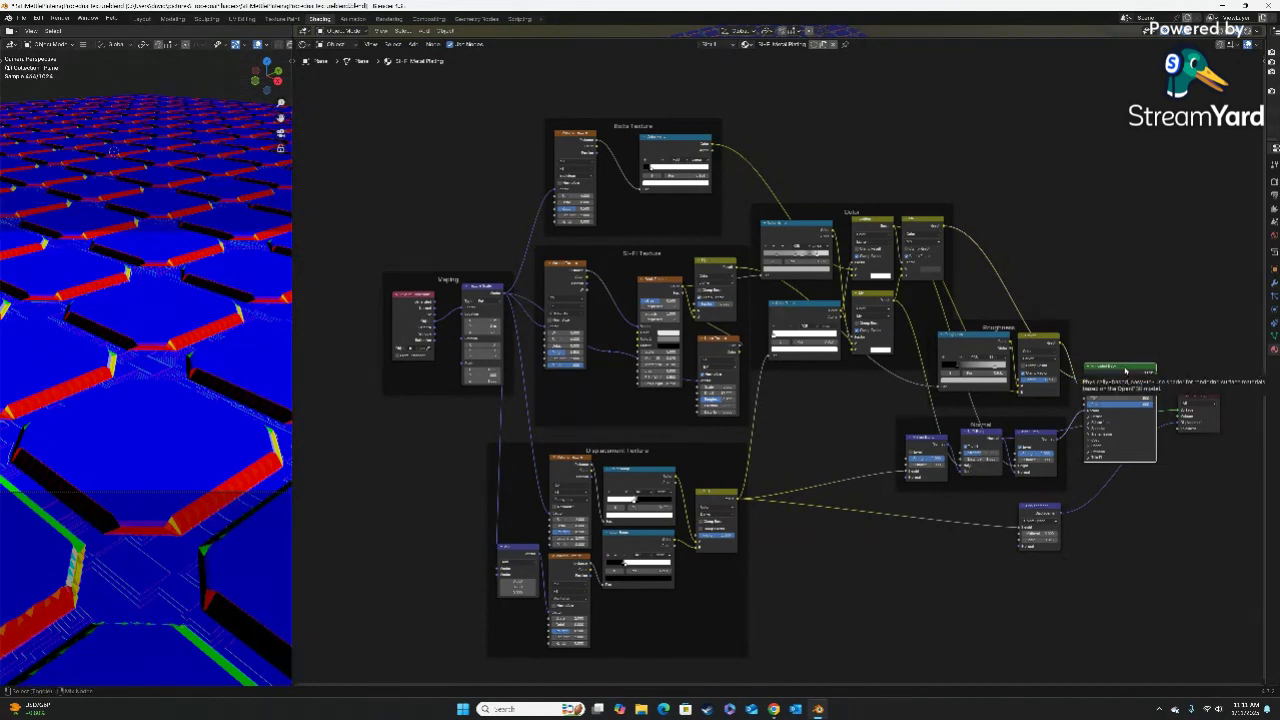
{"action": "left_click", "coordinate": [1135, 369]}
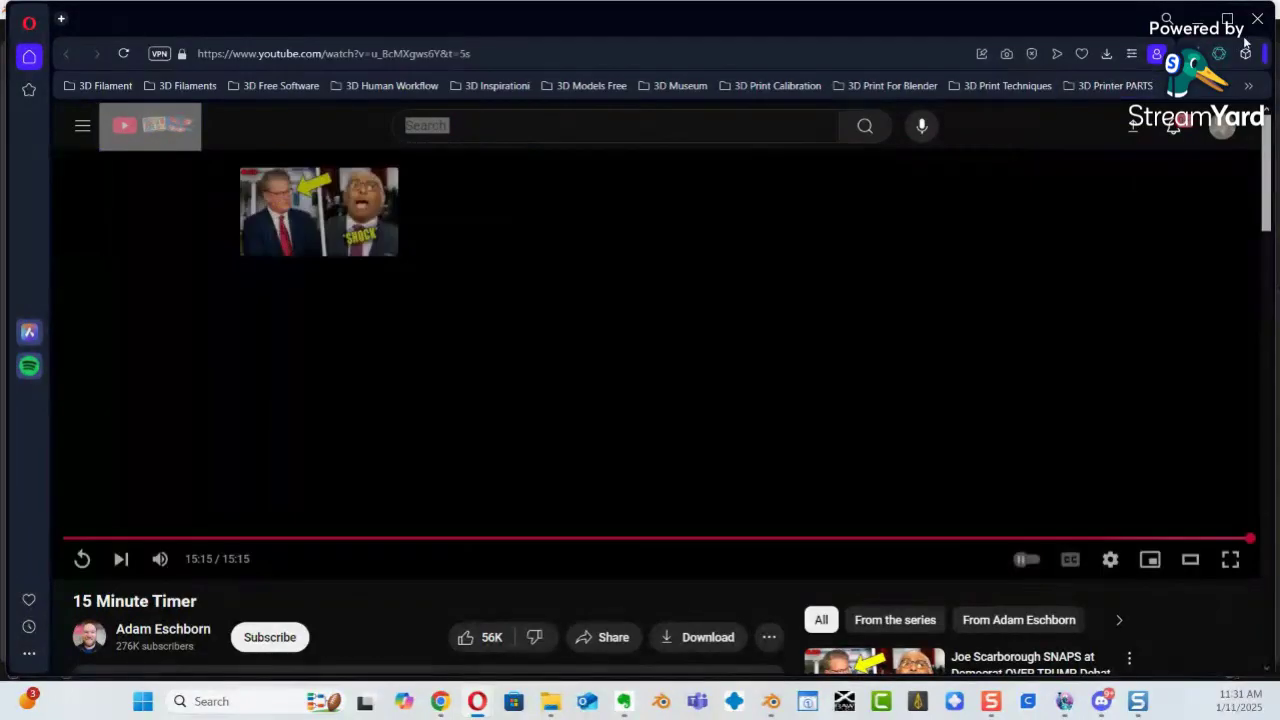
Close the browser window with the 15 Minute Timer video and return to the empty Blender scene.
{"action": "left_click", "coordinate": [1258, 18]}
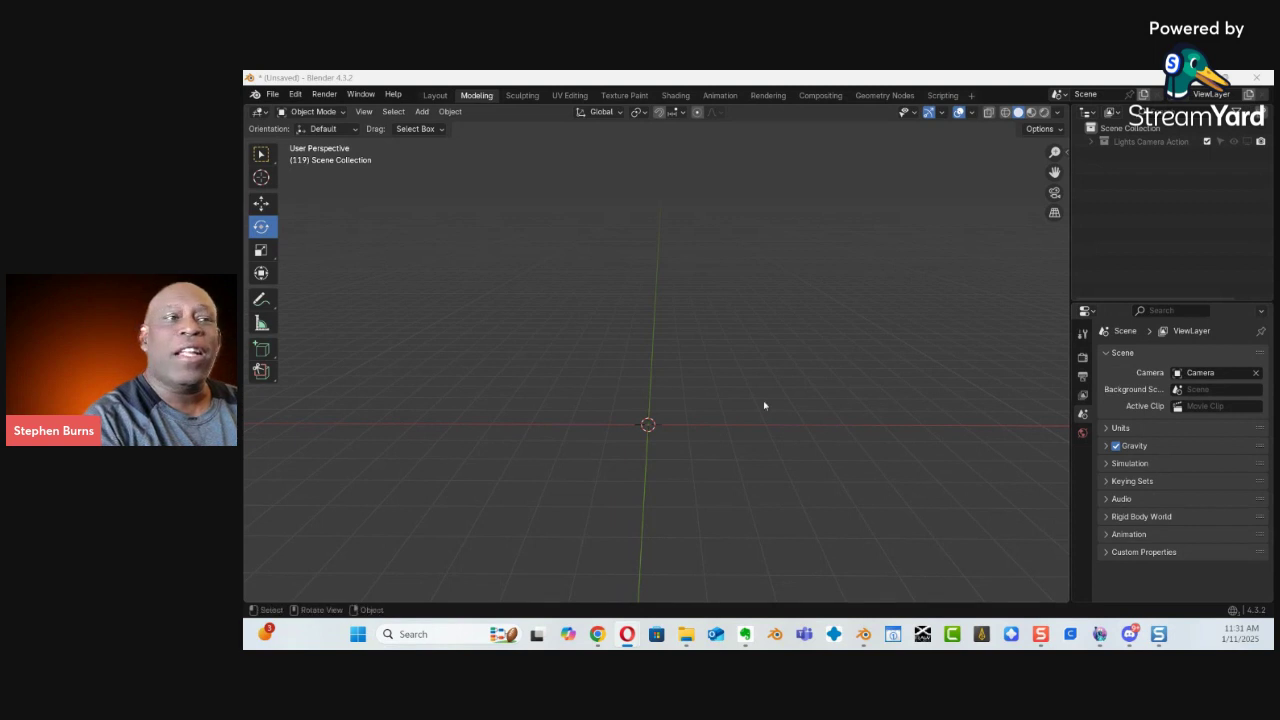
{"action": "middle_click_drag", "start_coordinate": [672, 417], "coordinate": [694, 303]}
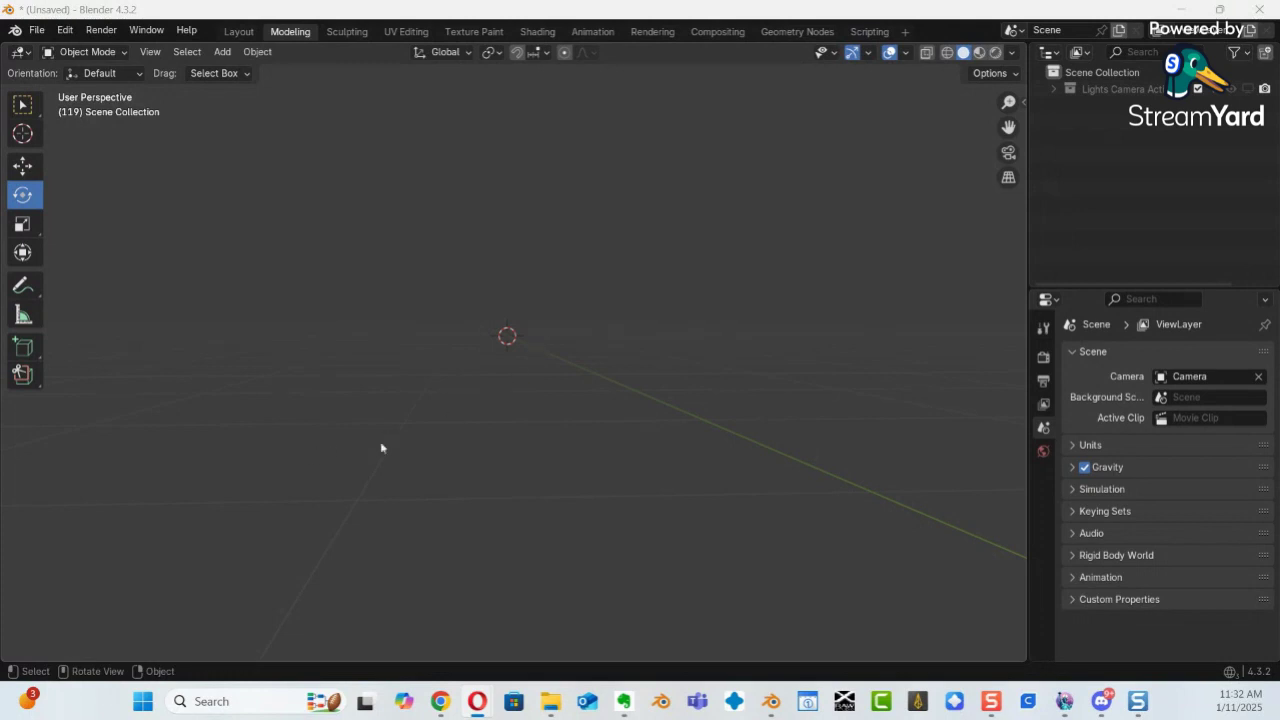
{"action": "middle_click_drag", "start_coordinate": [385, 381], "coordinate": [519, 427]}
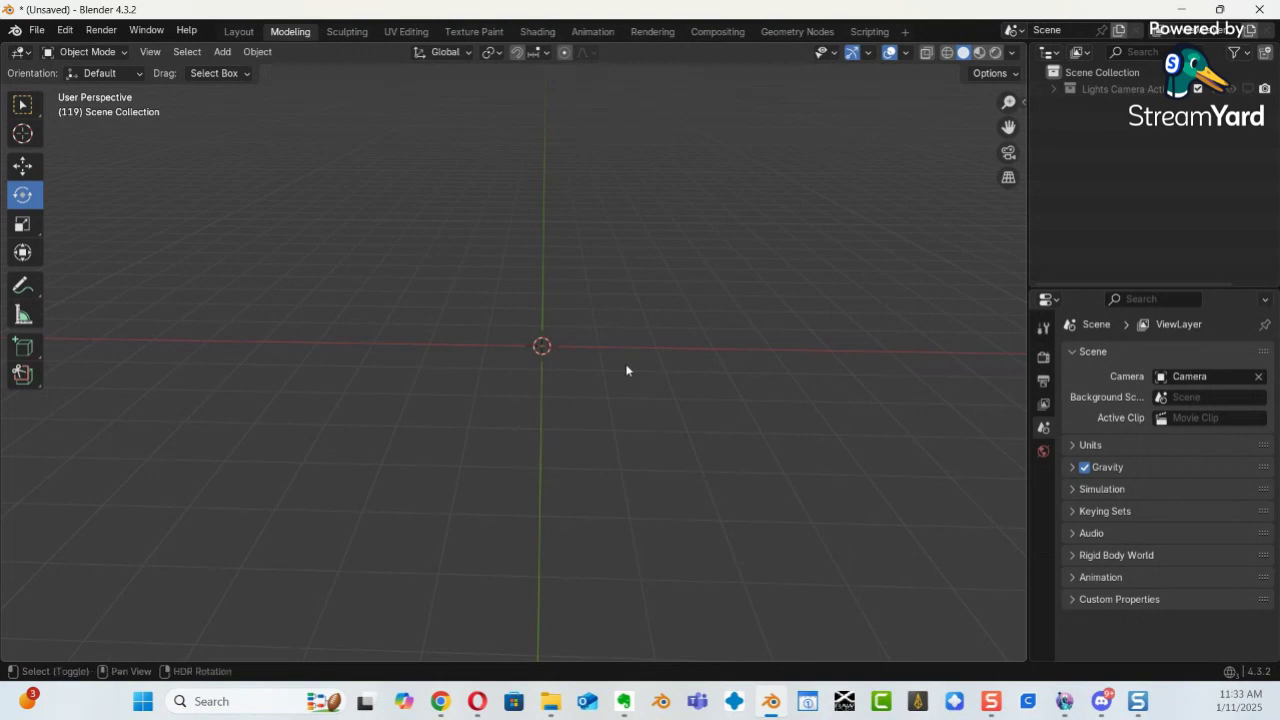
Add a cylinder mesh at the centre of the empty scene.
{"action": "key", "text": "shift+a"}
{"action": "mouse_move", "coordinate": [560, 350]}
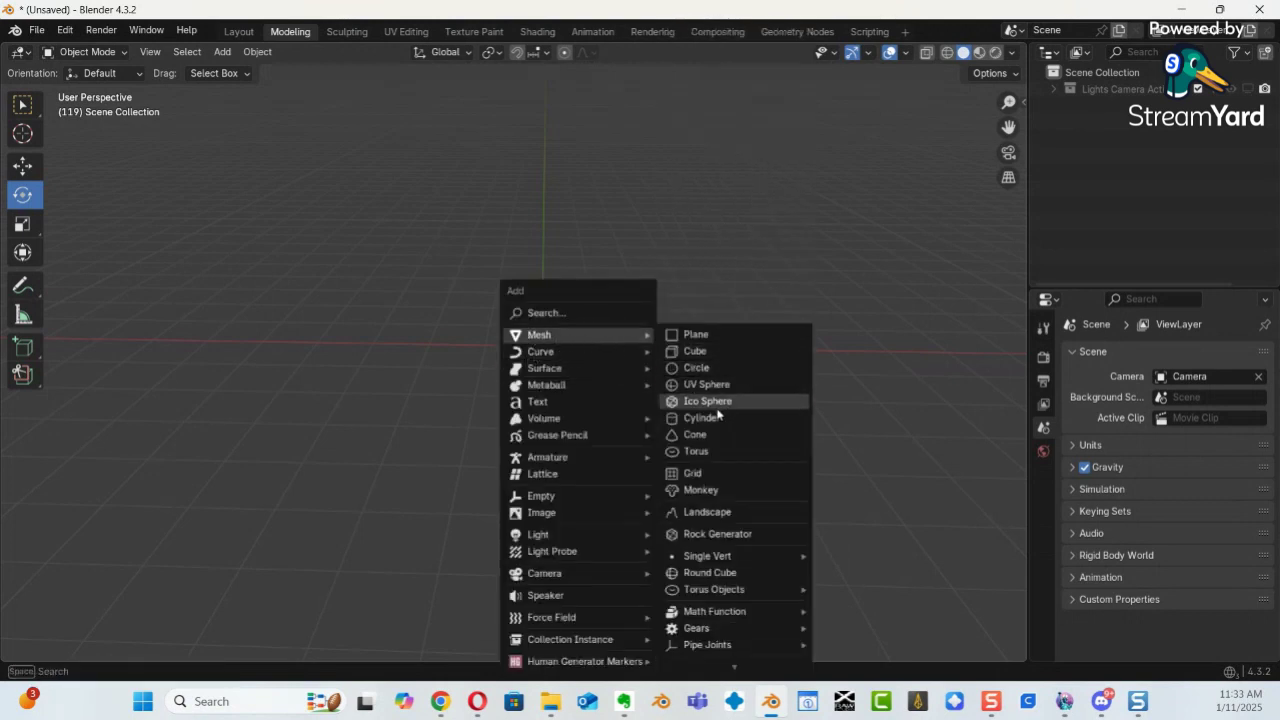
{"action": "left_click", "coordinate": [712, 418]}
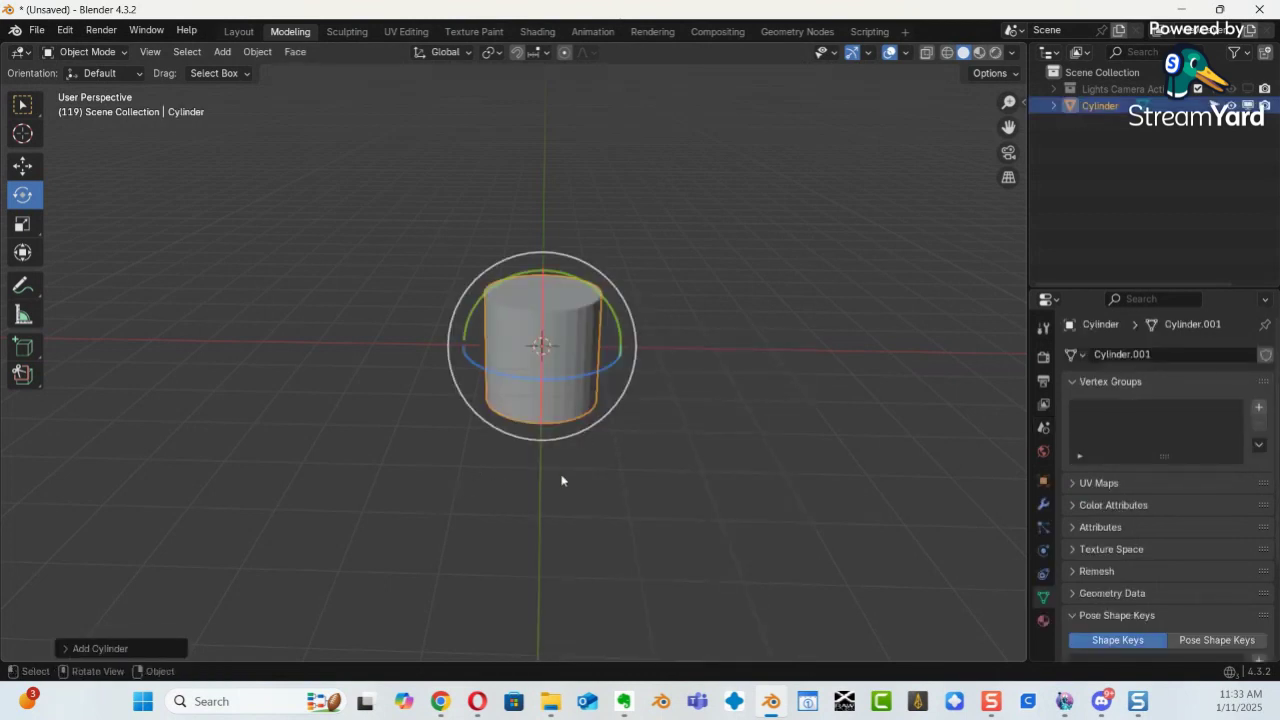
In Edit Mode with face selection, raise the cylinder's top face along Z to form a column about four times its original height.
{"action": "key", "text": "ctrl+Tab"}
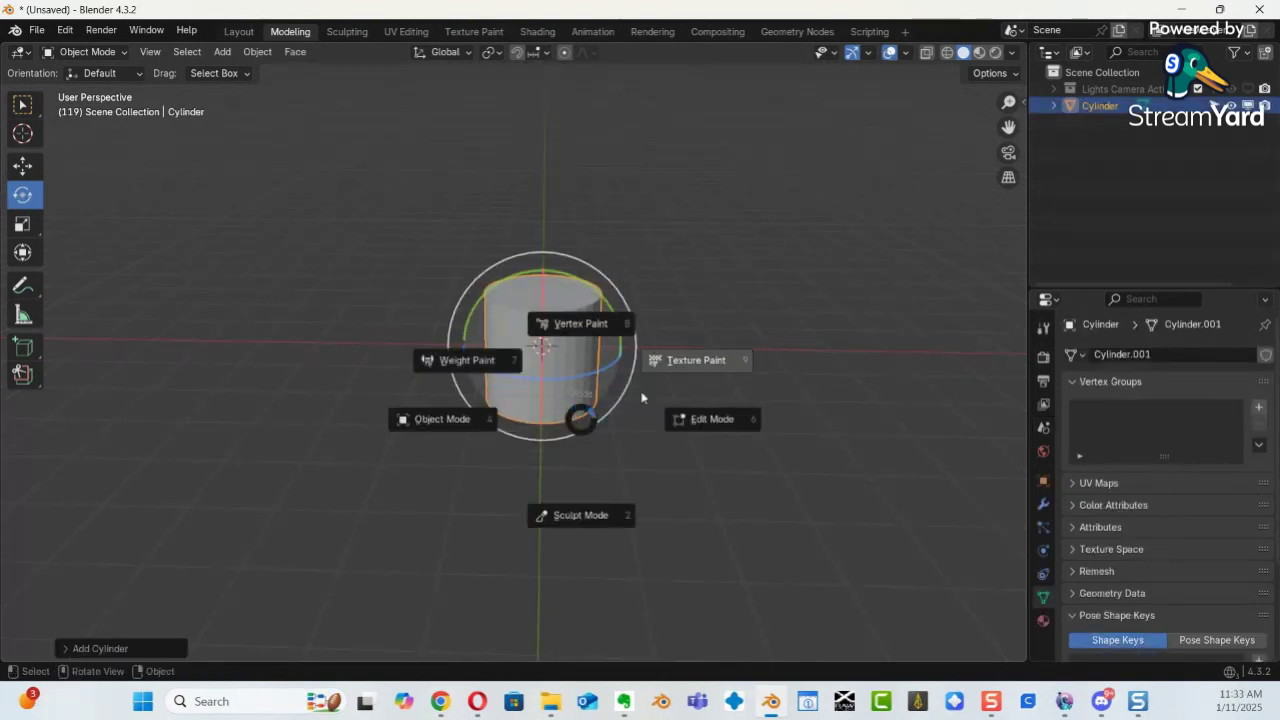
{"action": "left_click", "coordinate": [693, 422]}
{"action": "key", "text": "3"}
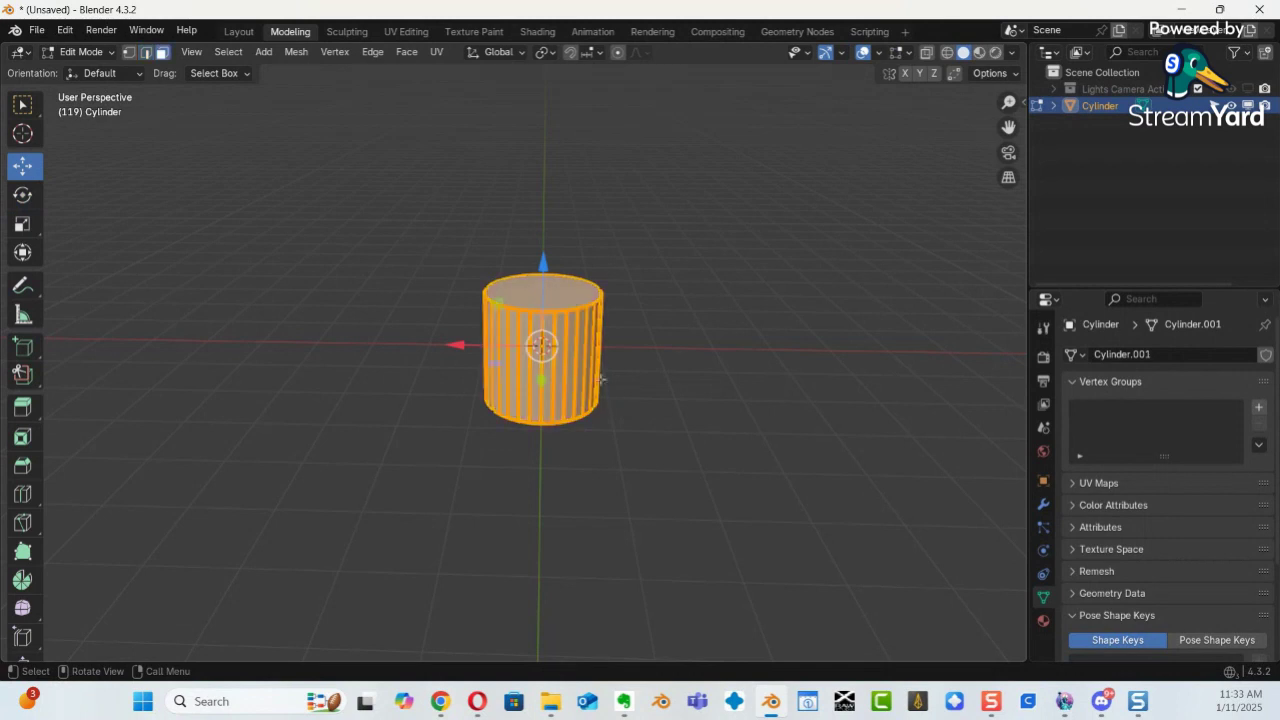
{"action": "left_click", "coordinate": [576, 302]}
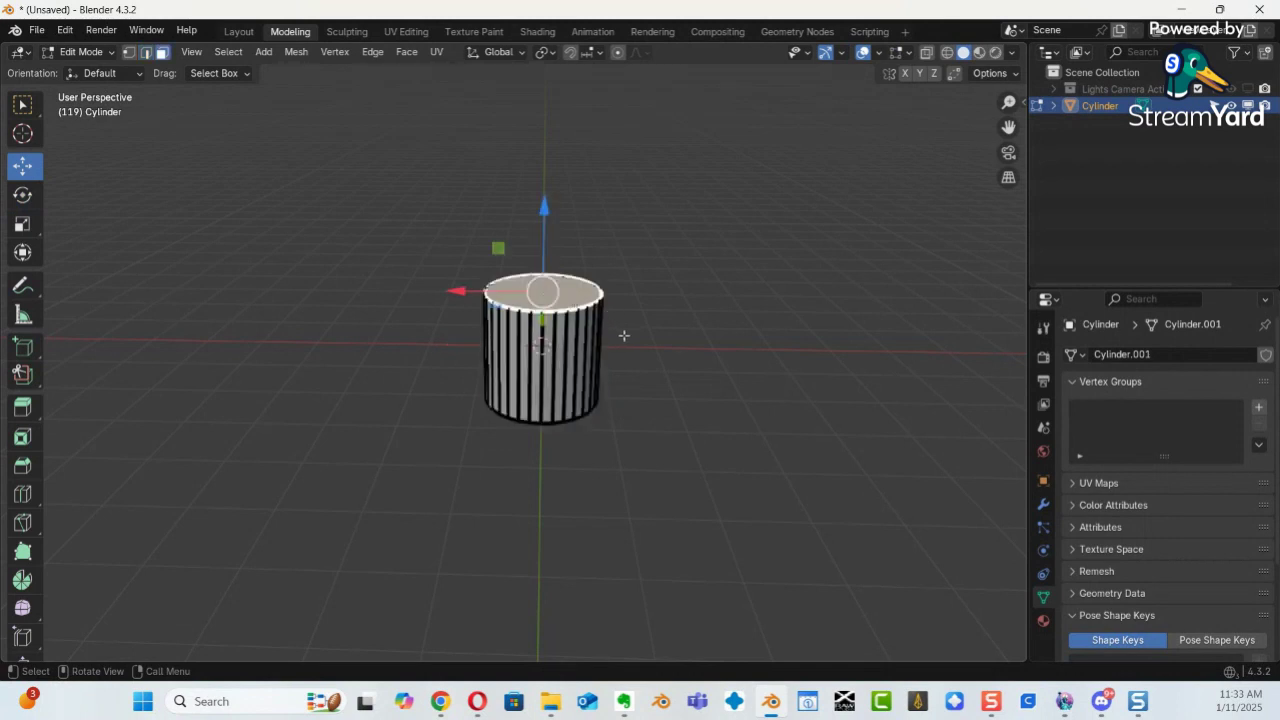
{"action": "middle_click_drag", "start_coordinate": [686, 348], "coordinate": [605, 476], "text": "ctrl"}
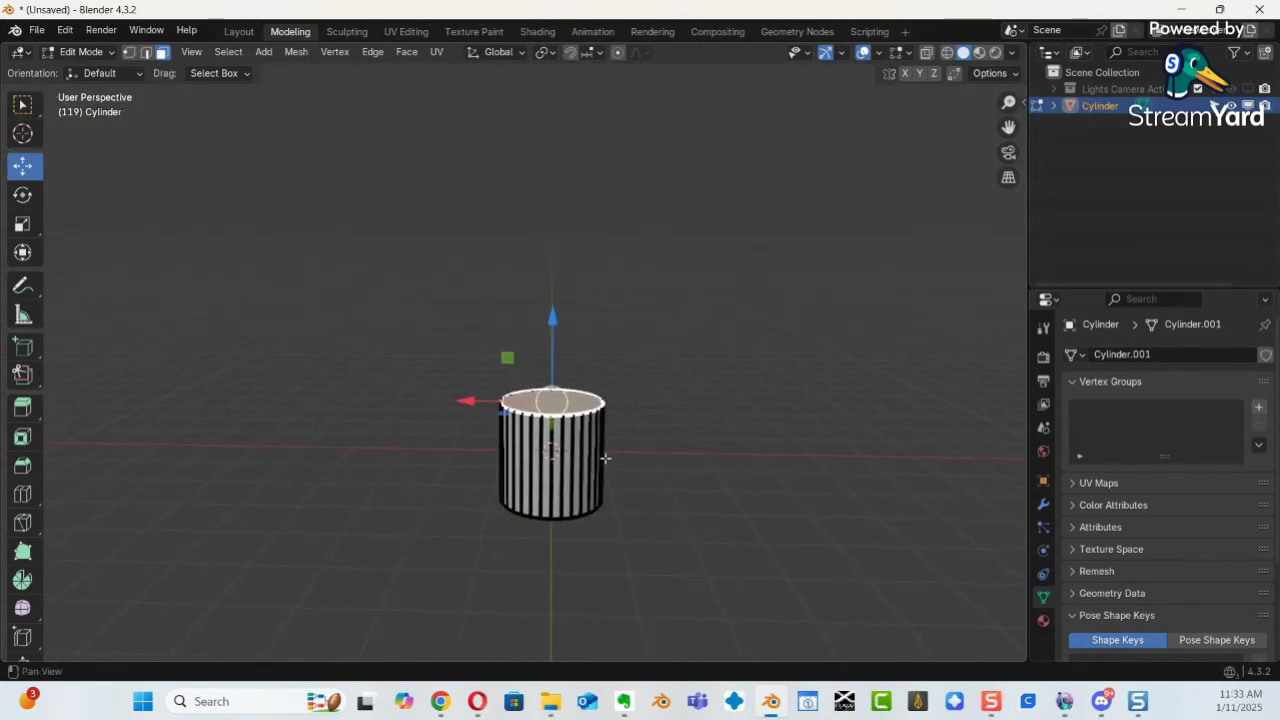
{"action": "left_click_drag", "start_coordinate": [556, 322], "coordinate": [568, 640]}
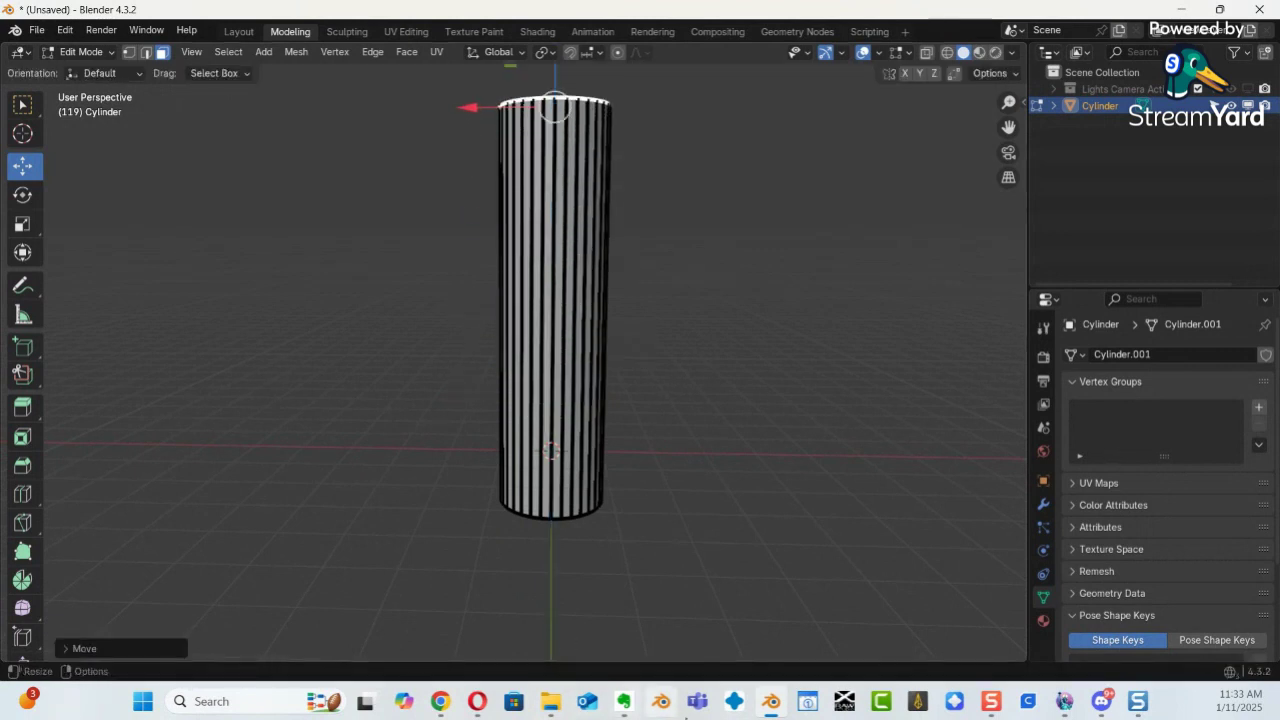
{"action": "middle_click_drag", "start_coordinate": [680, 663], "coordinate": [700, 462]}
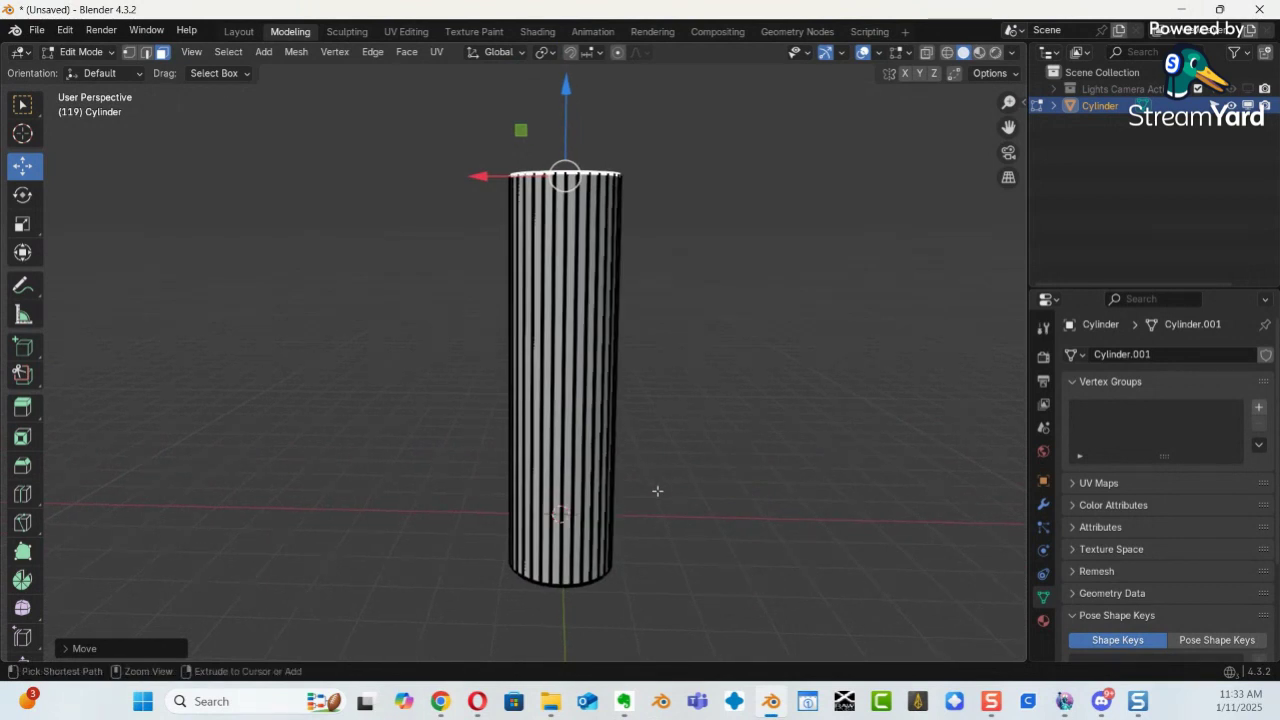
Cut five evenly spaced horizontal edge loops around the column.
{"action": "key", "text": "ctrl+r"}
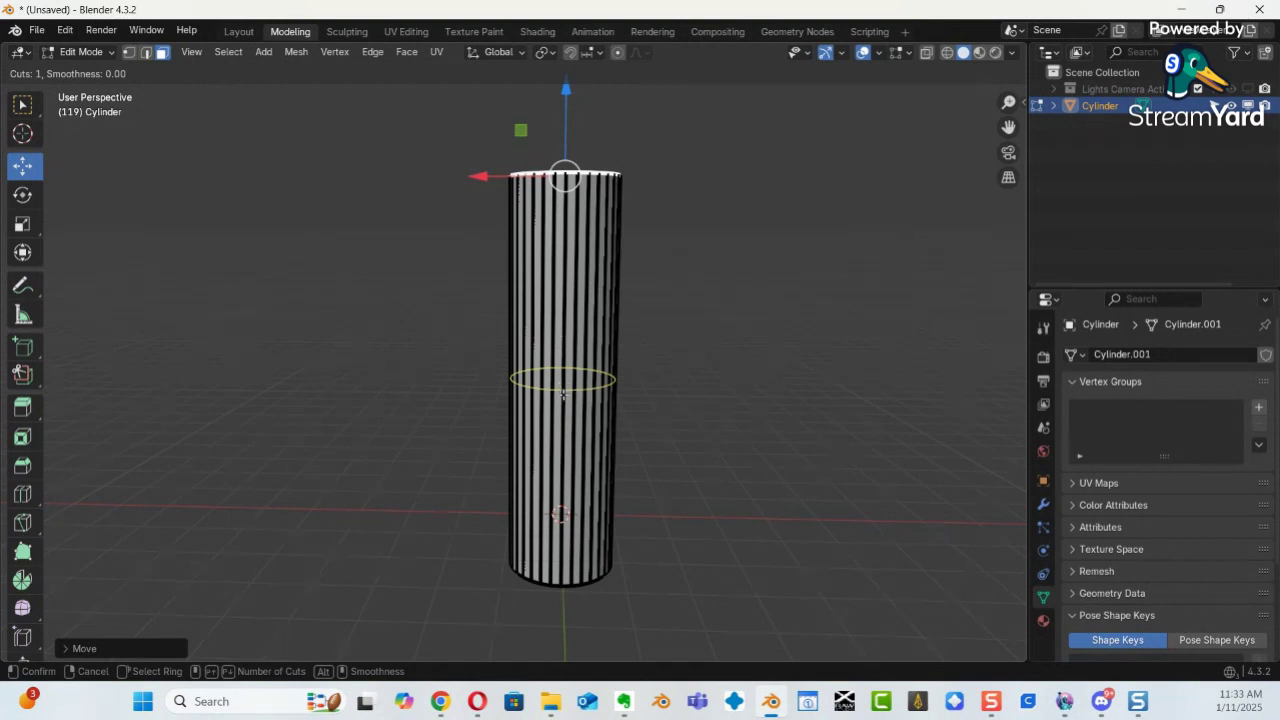
{"action": "scroll", "coordinate": [563, 395], "scroll_direction": "up", "scroll_amount": 1}
{"action": "scroll", "coordinate": [563, 395], "scroll_direction": "up", "scroll_amount": 2}
{"action": "scroll", "coordinate": [563, 395], "scroll_direction": "up", "scroll_amount": 1}
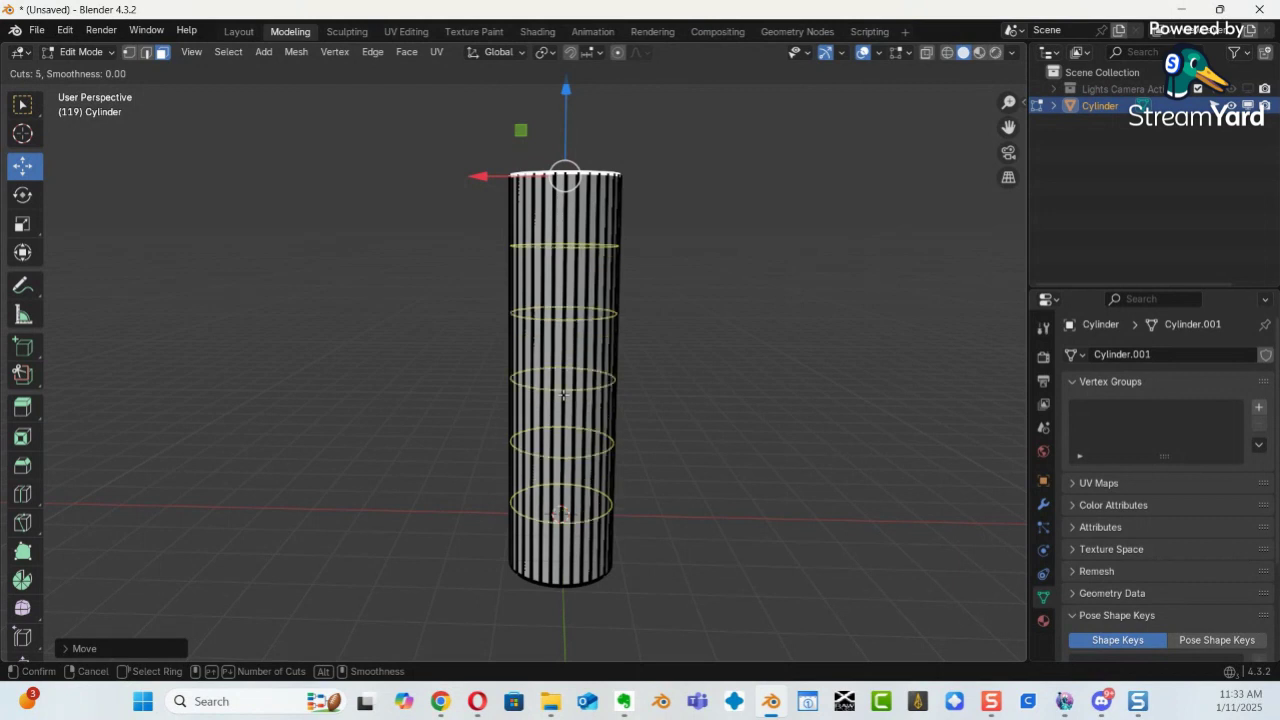
{"action": "left_click", "coordinate": [563, 395]}
{"action": "left_click", "coordinate": [563, 385]}
Select a single vertical edge on the column's side and switch the column to Object Mode.
{"action": "left_click", "coordinate": [615, 348]}
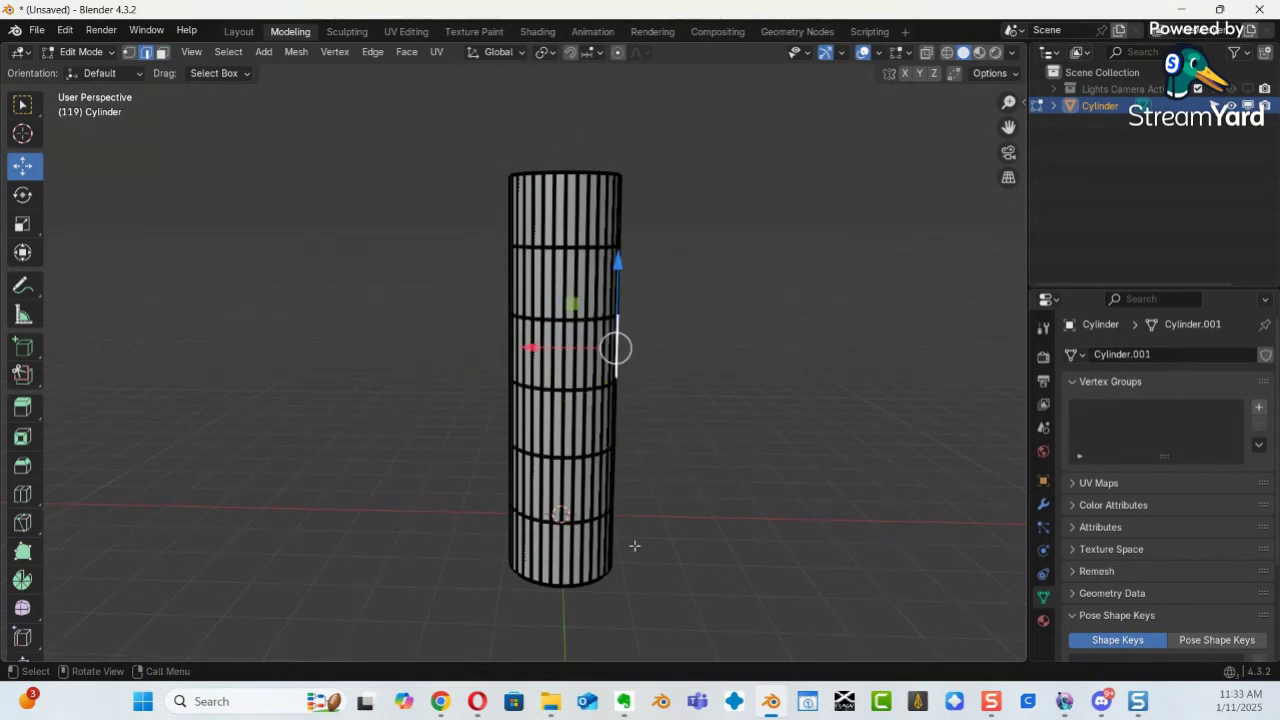
{"action": "middle_click_drag", "start_coordinate": [631, 543], "coordinate": [571, 355]}
{"action": "key", "text": "ctrl+Tab"}
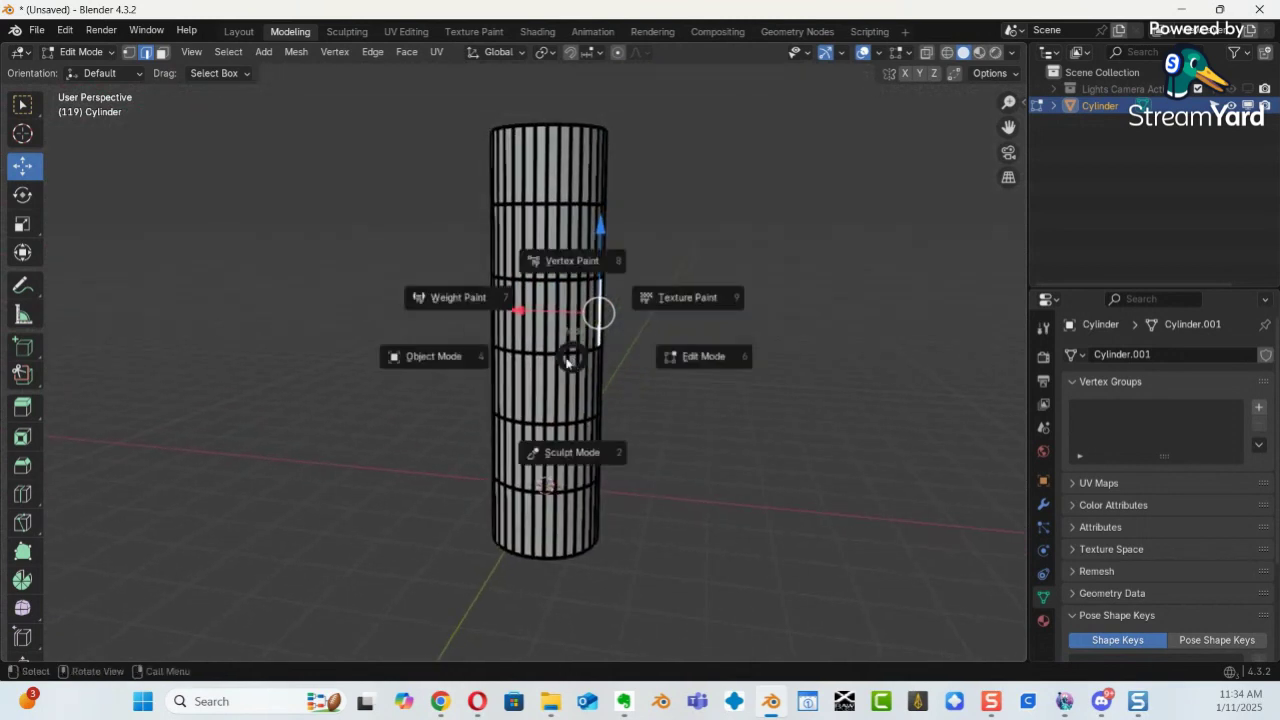
{"action": "left_click", "coordinate": [444, 368]}
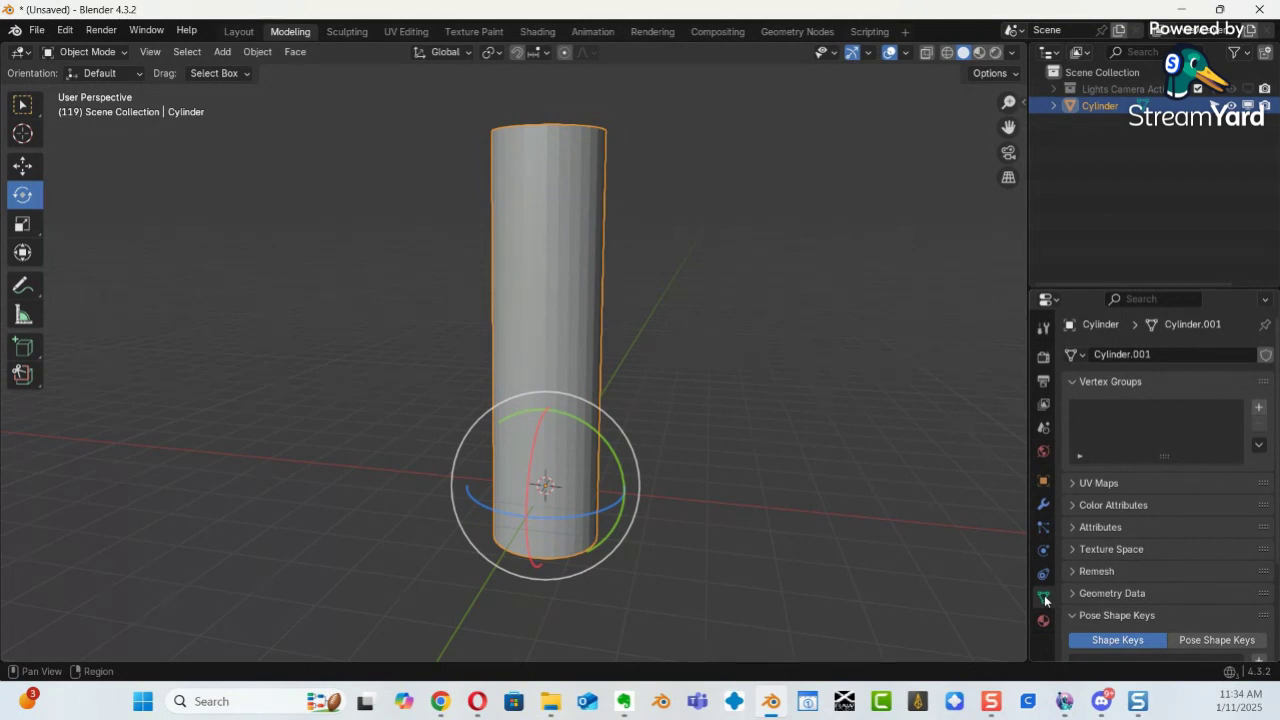
Add a basis shape key and four further shape keys to the column.
{"action": "scroll", "coordinate": [1107, 572], "scroll_direction": "down", "scroll_amount": 5}
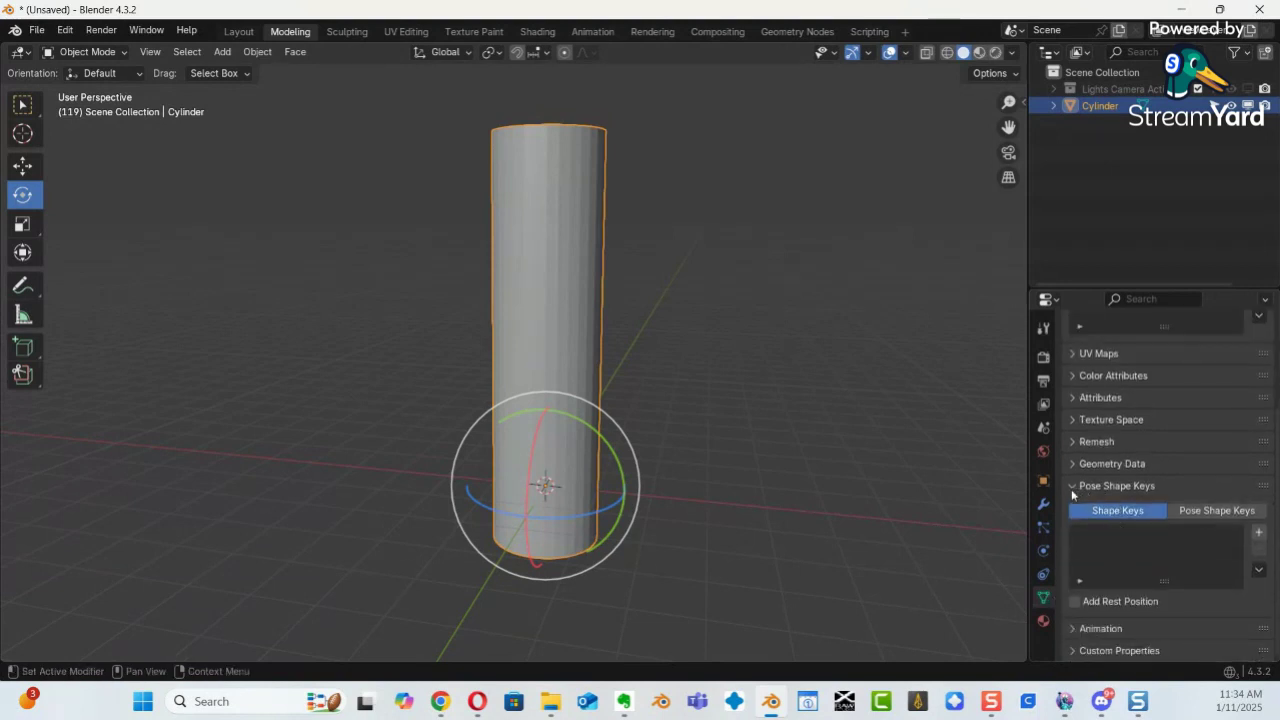
{"action": "left_click", "coordinate": [1072, 488]}
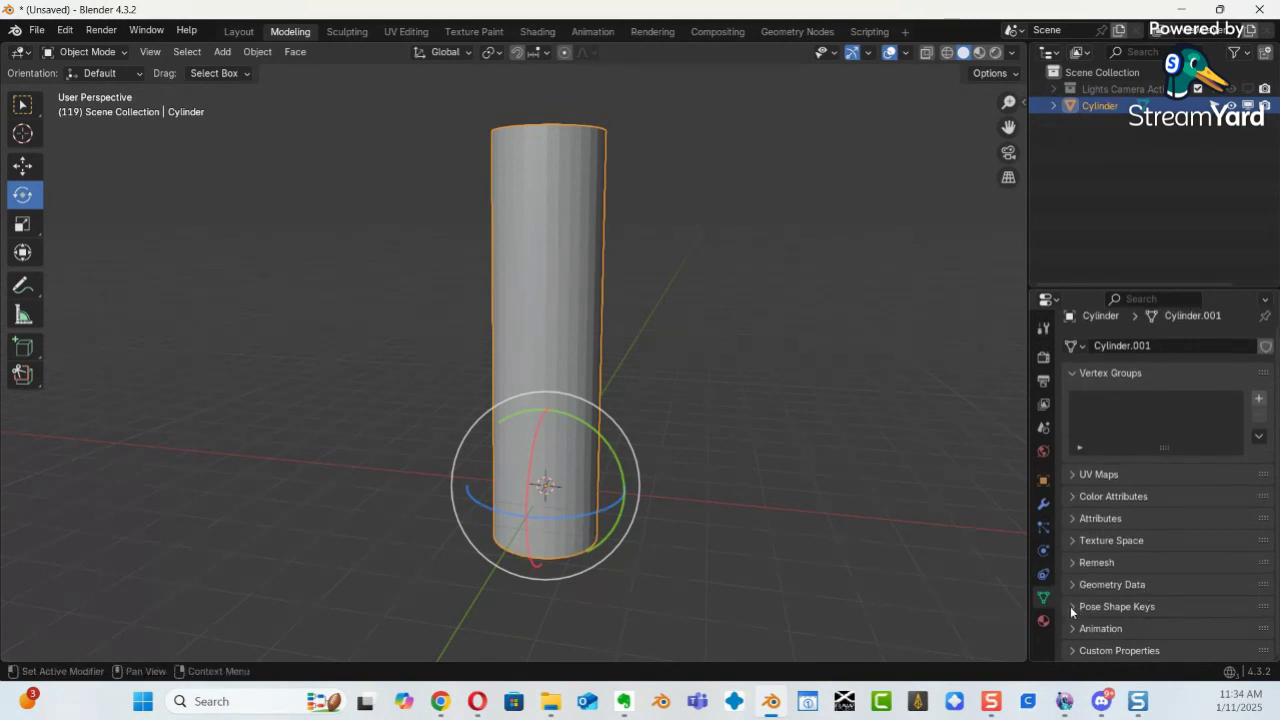
{"action": "left_click", "coordinate": [1072, 606]}
{"action": "scroll", "coordinate": [1139, 561], "scroll_direction": "down", "scroll_amount": 3}
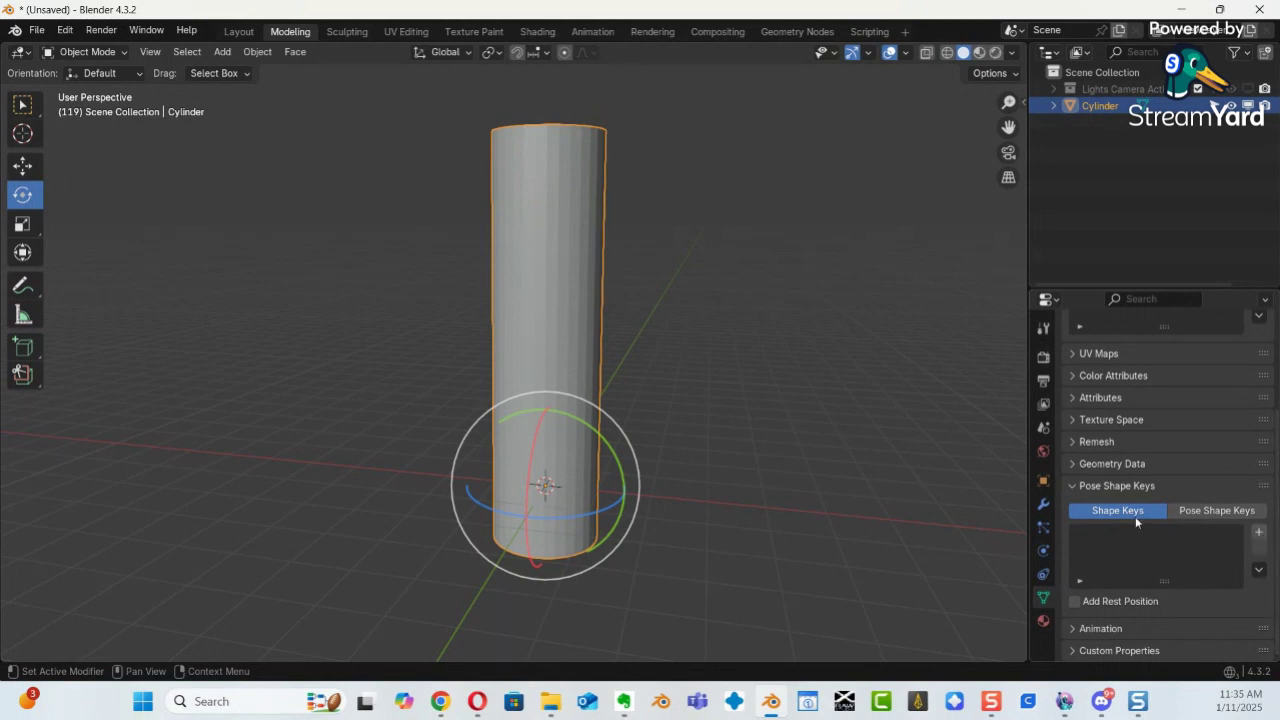
{"action": "left_click", "coordinate": [1258, 533]}
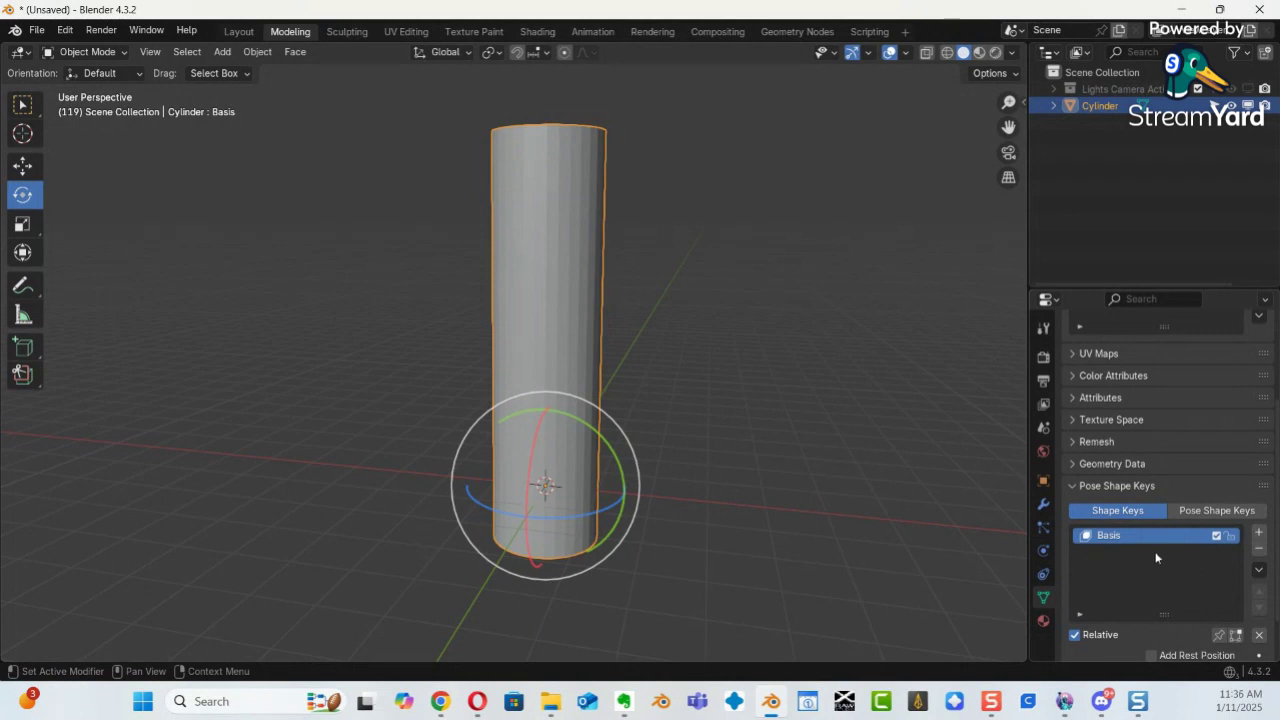
{"action": "left_click", "coordinate": [1258, 535]}
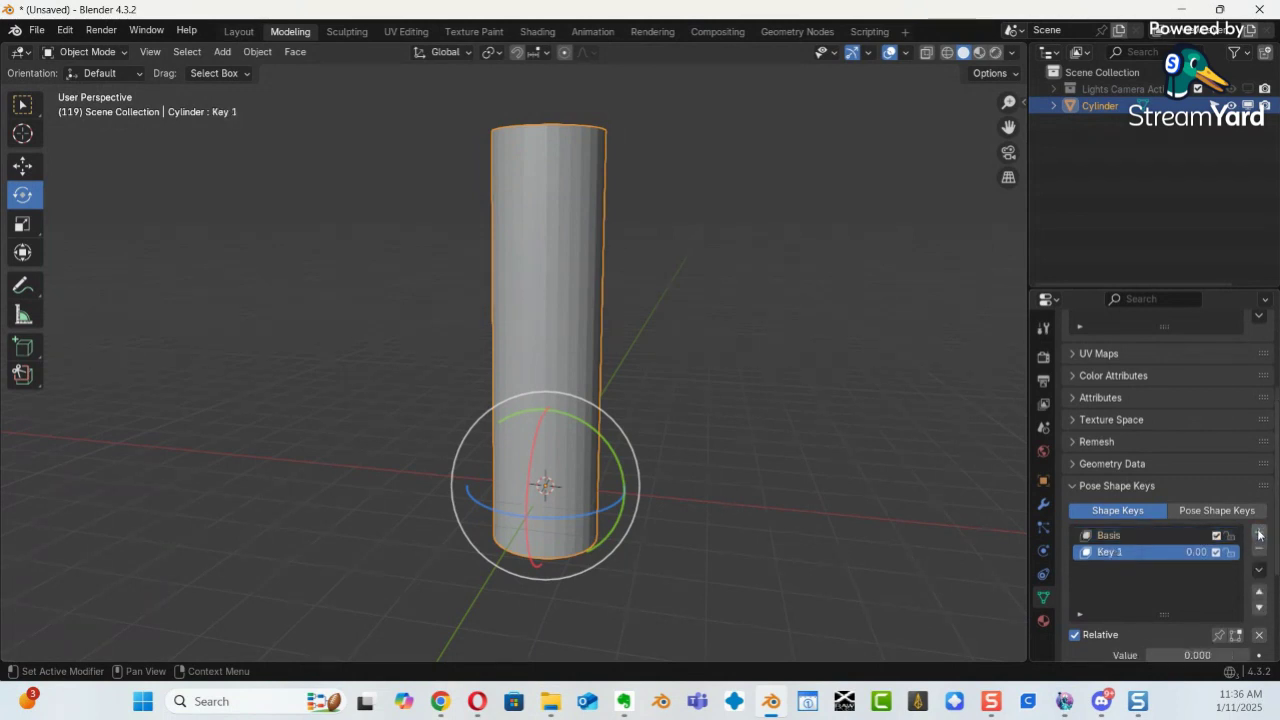
{"action": "left_click", "coordinate": [1258, 535]}
{"action": "left_click", "coordinate": [1258, 535]}
{"action": "left_click", "coordinate": [1258, 535]}
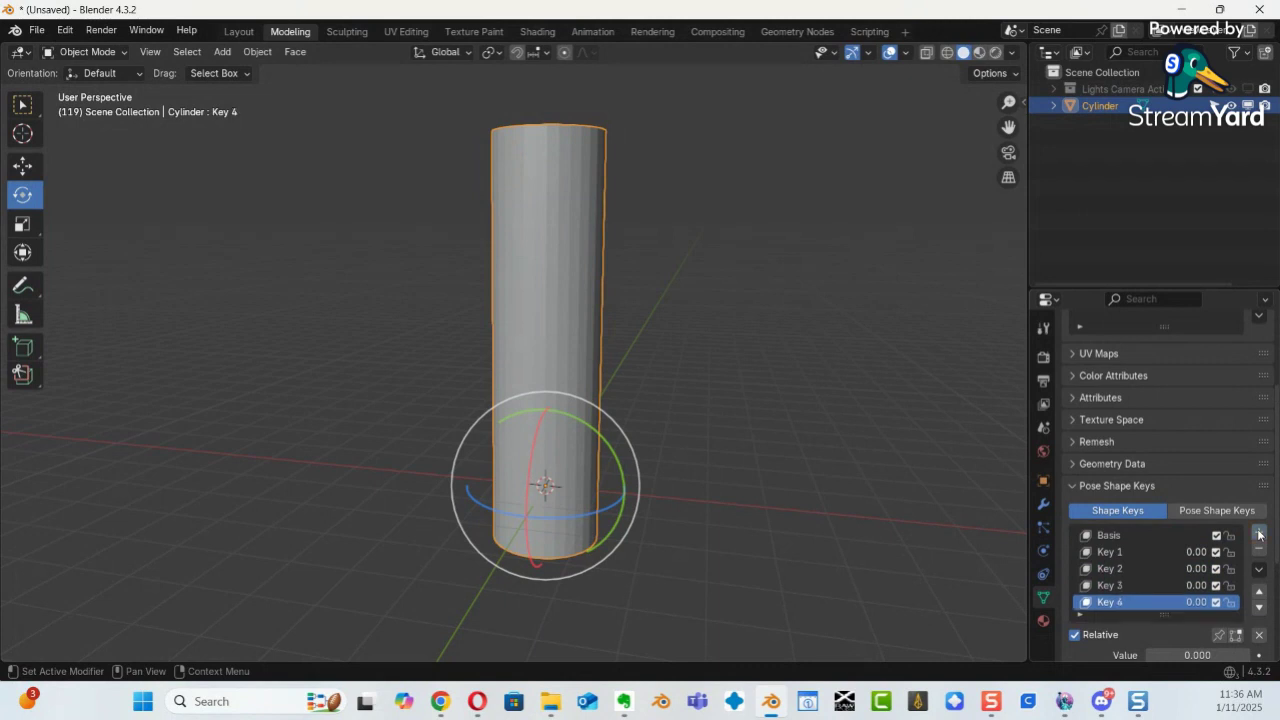
{"action": "left_click", "coordinate": [1136, 566]}
{"action": "left_click", "coordinate": [1137, 597]}
{"action": "left_click", "coordinate": [1128, 552]}
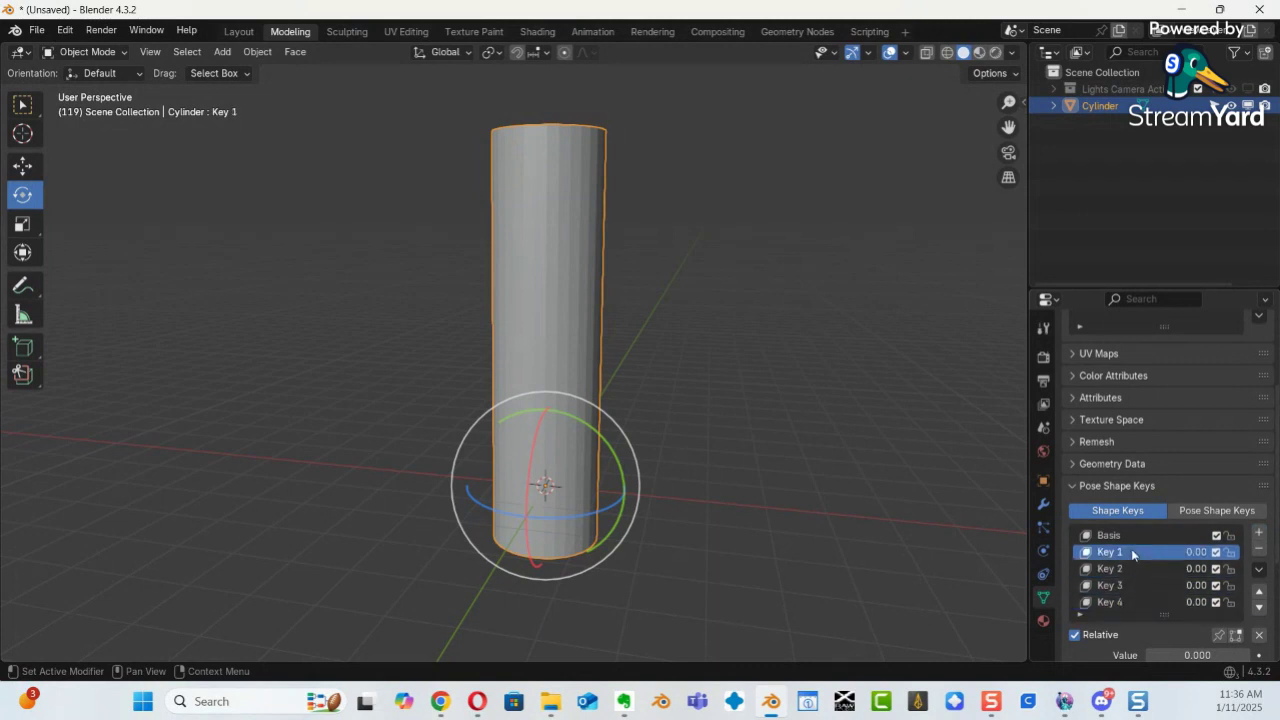
{"action": "left_click", "coordinate": [1125, 586]}
{"action": "left_click", "coordinate": [1119, 603]}
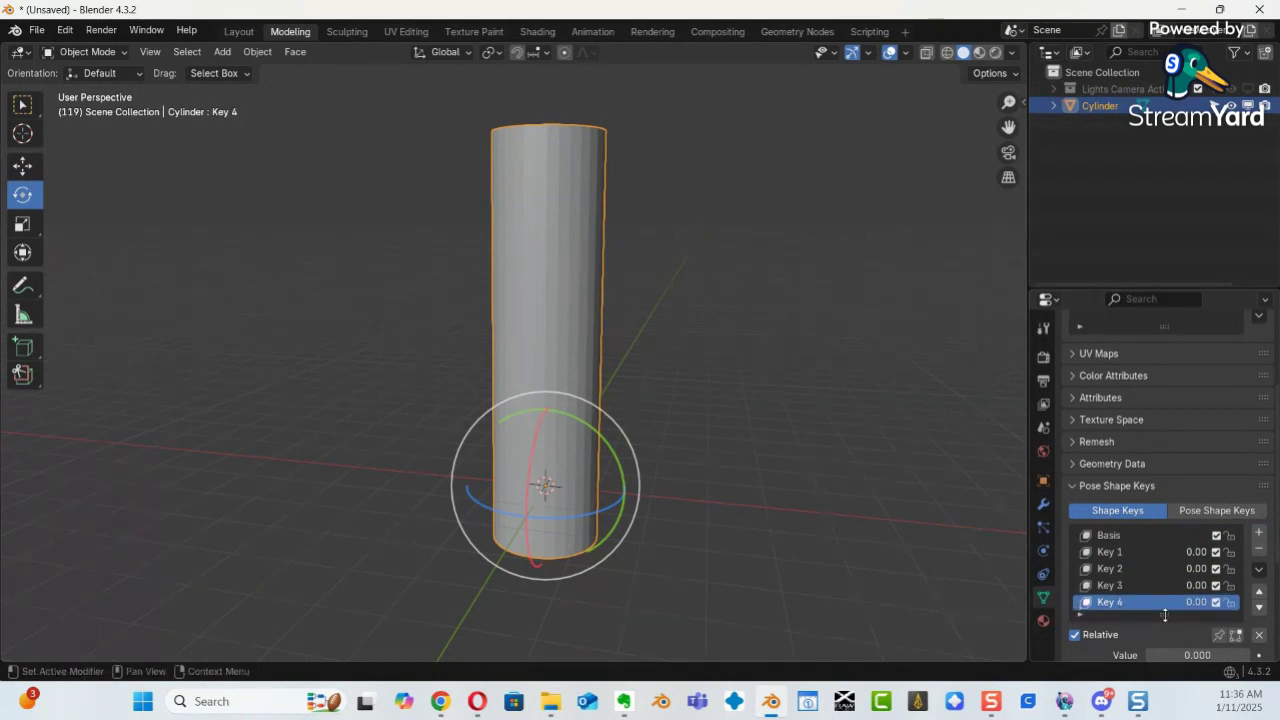
For shape key Key 1, scale the column's lowest inner edge loop outward to about 2.5 times in Edit Mode and return to Object Mode.
{"action": "left_click", "coordinate": [1114, 553]}
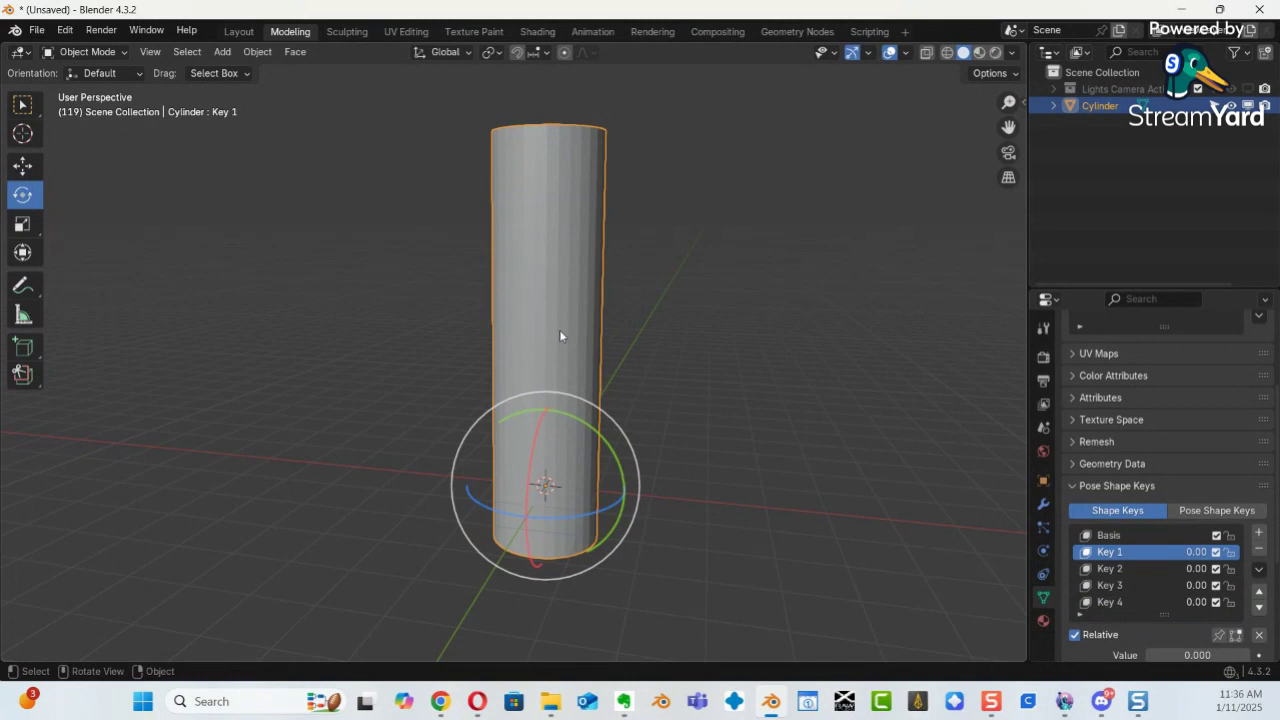
{"action": "key", "text": "ctrl+Tab"}
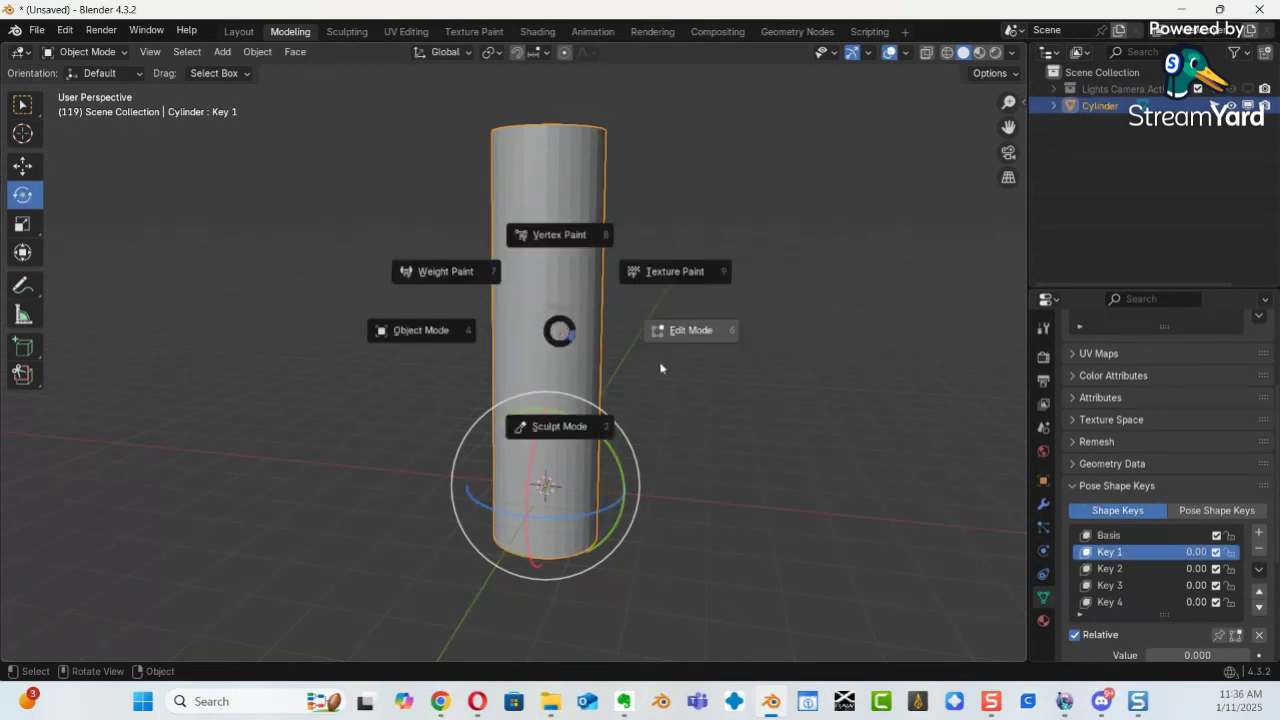
{"action": "left_click", "coordinate": [688, 331]}
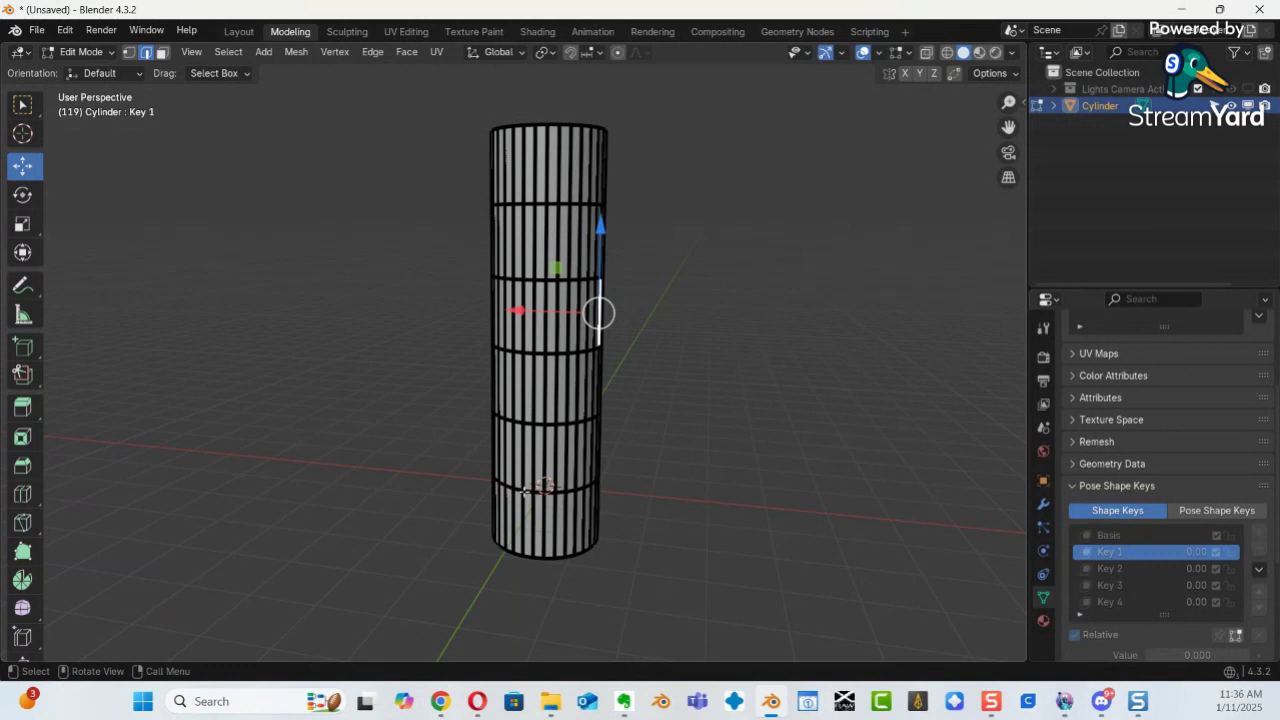
{"action": "left_click", "coordinate": [524, 490], "text": "alt"}
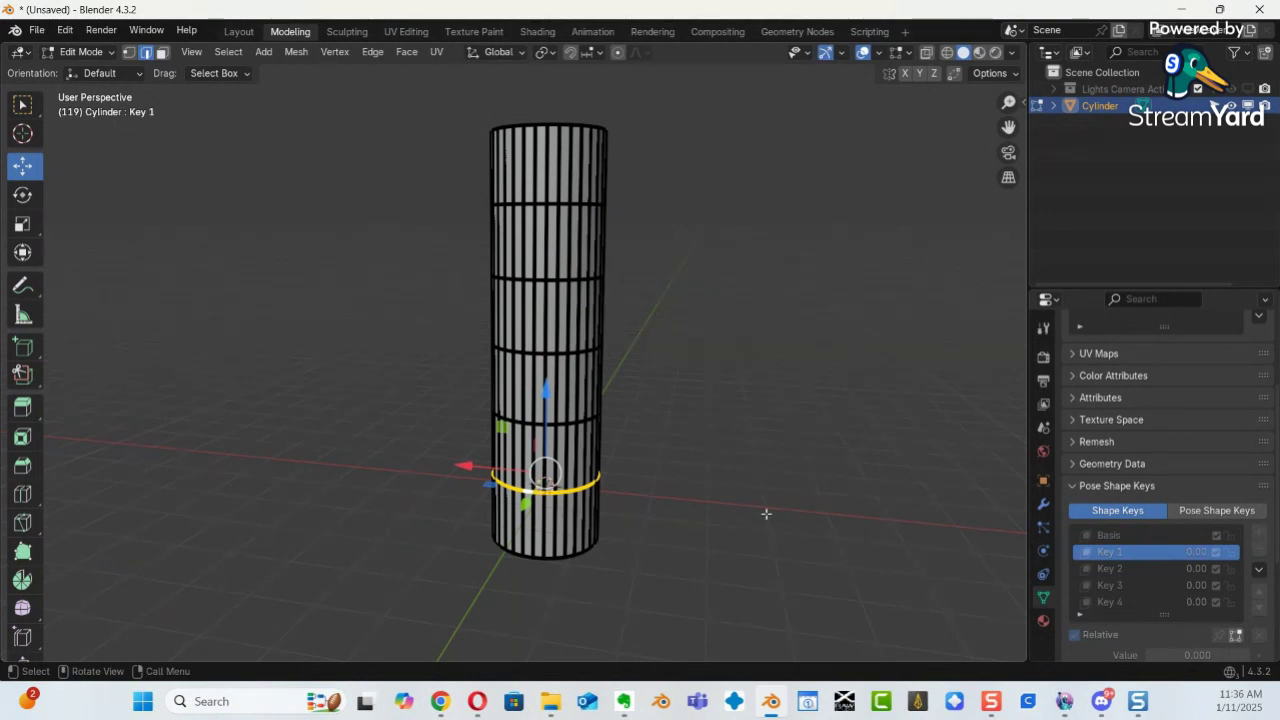
{"action": "key", "text": "s"}
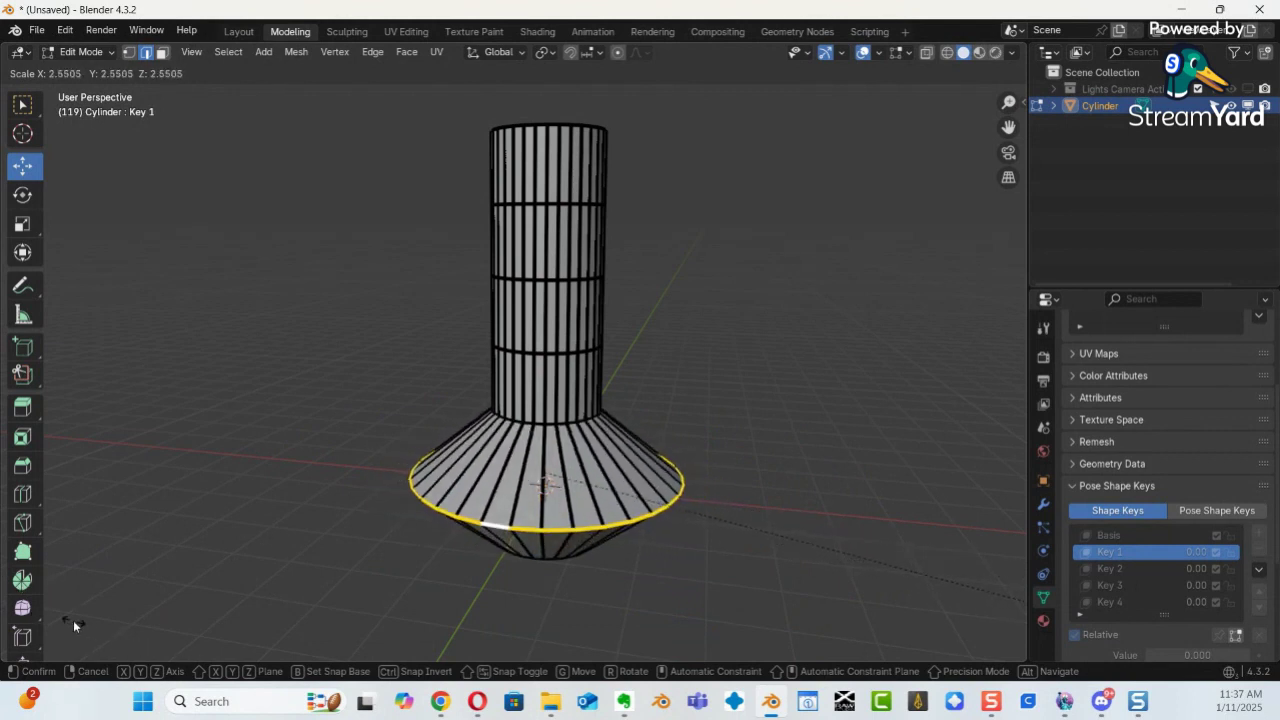
{"action": "left_click", "coordinate": [63, 621]}
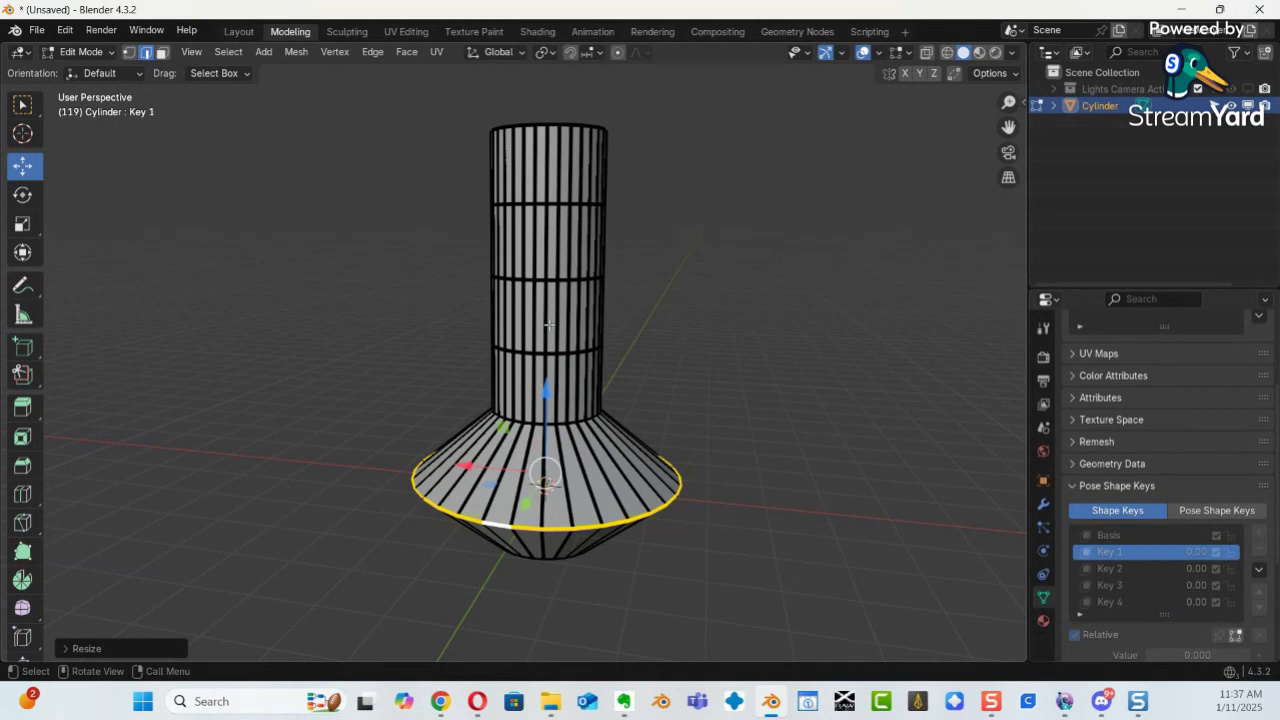
{"action": "key", "text": "ctrl+Tab"}
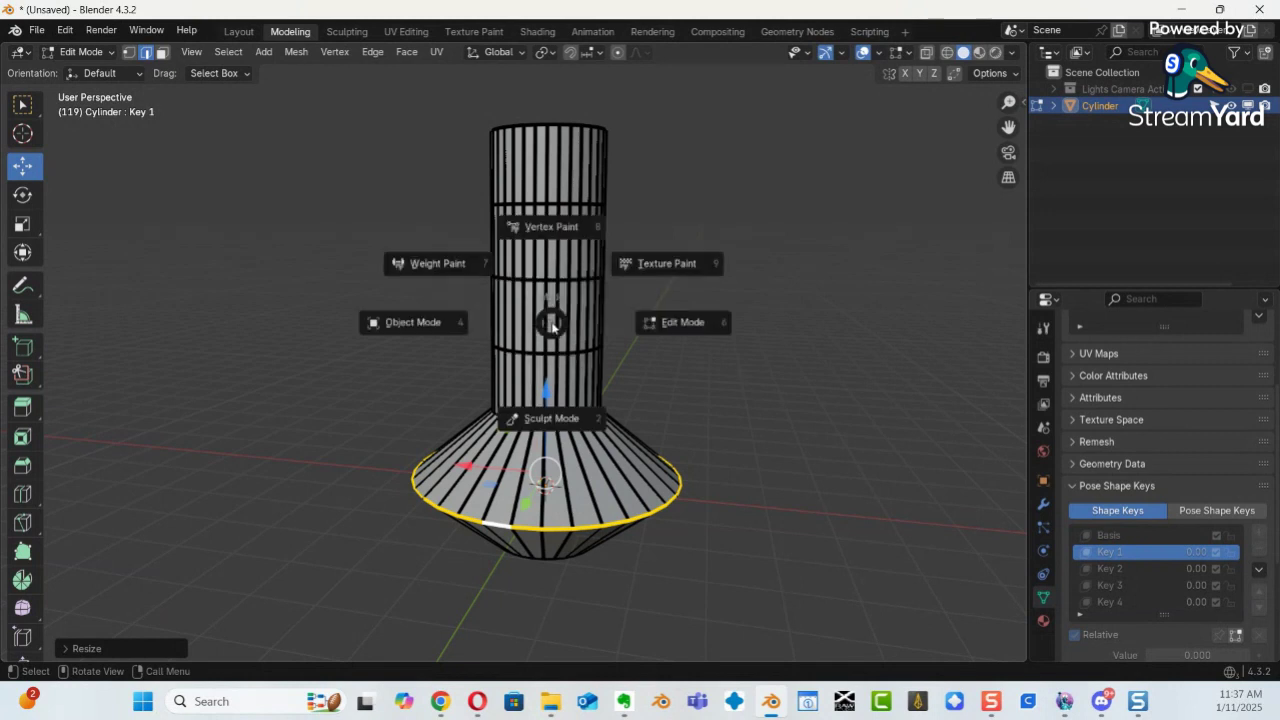
{"action": "left_click", "coordinate": [409, 324]}
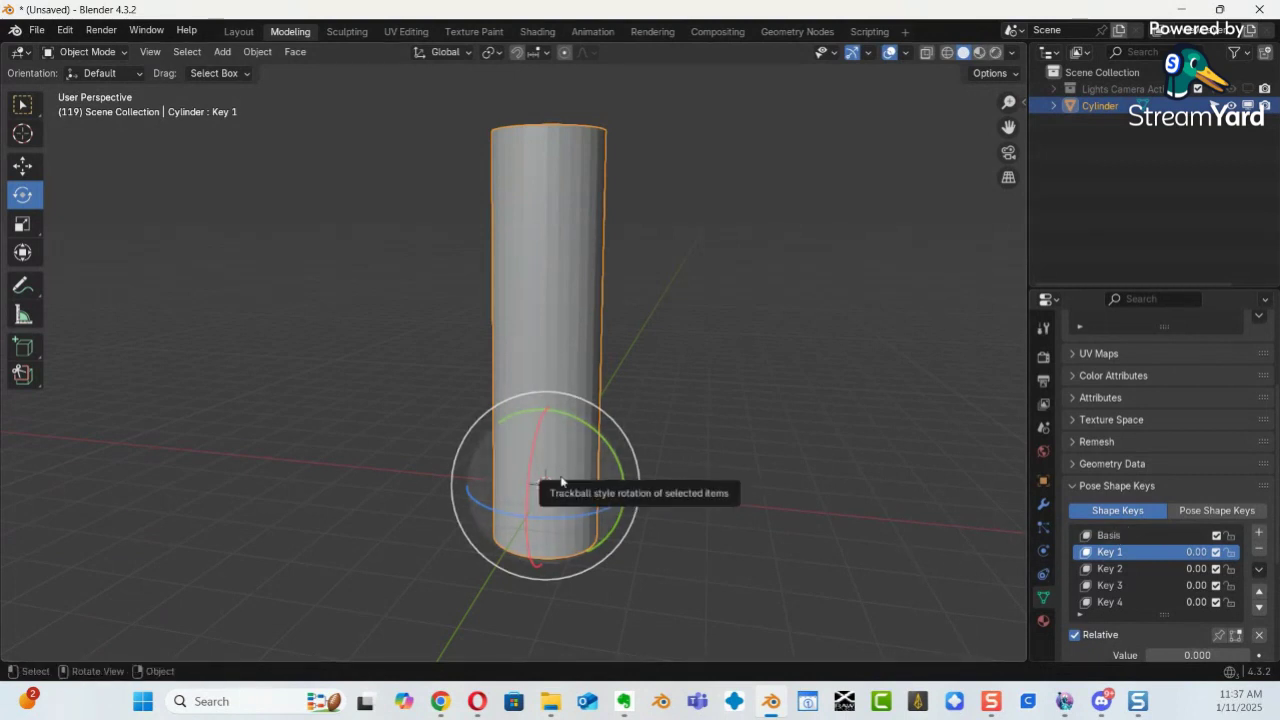
Preview Key 1's deformation by raising its value to 1.000 and bringing it back to 0.000.
{"action": "left_click_drag", "start_coordinate": [566, 491], "coordinate": [632, 533]}
{"action": "middle_click_drag", "start_coordinate": [632, 533], "coordinate": [636, 533]}
{"action": "middle_click_drag", "start_coordinate": [678, 532], "coordinate": [667, 494], "text": "shift"}
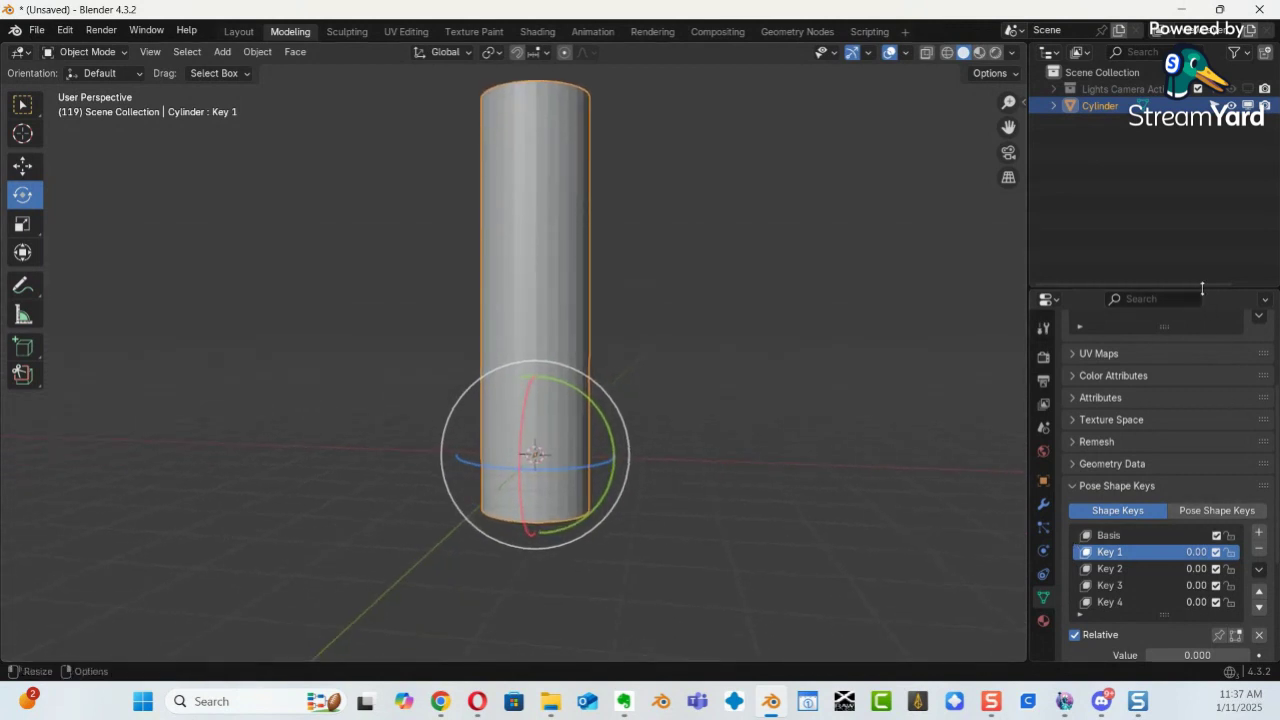
{"action": "left_click_drag", "start_coordinate": [1200, 290], "coordinate": [1170, 174]}
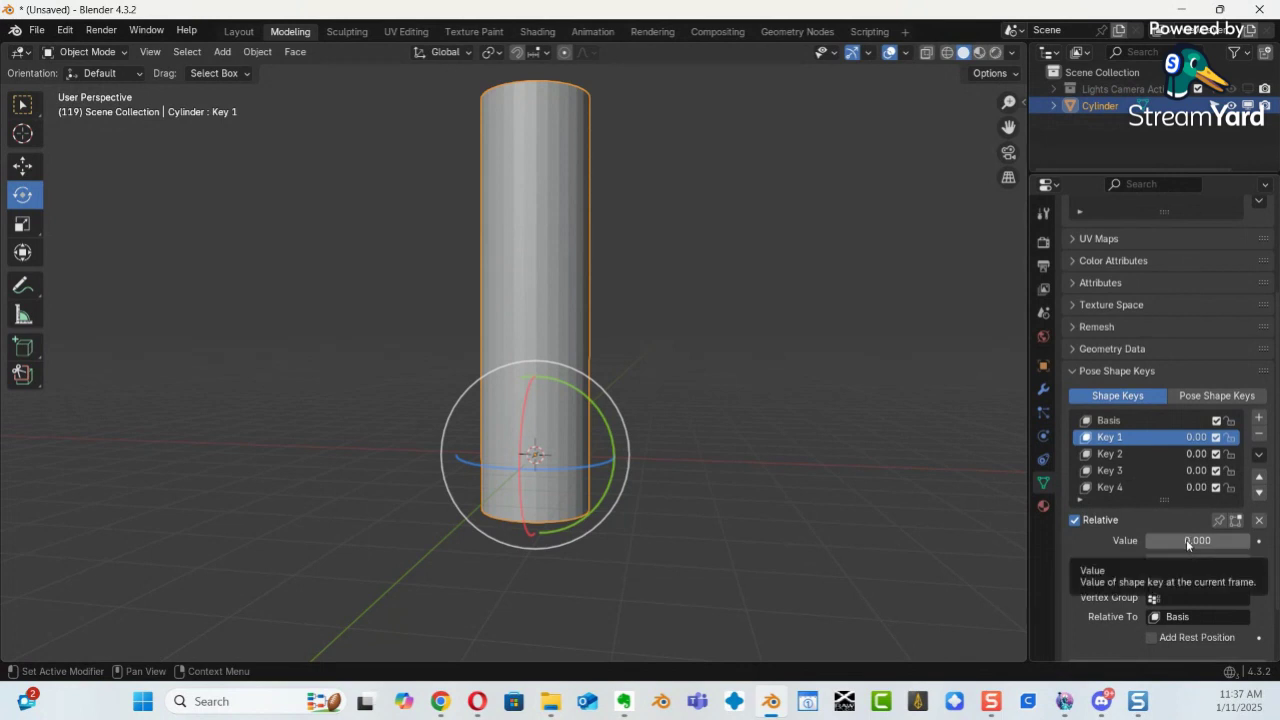
{"action": "left_click_drag", "start_coordinate": [1187, 544], "coordinate": [1145, 540]}
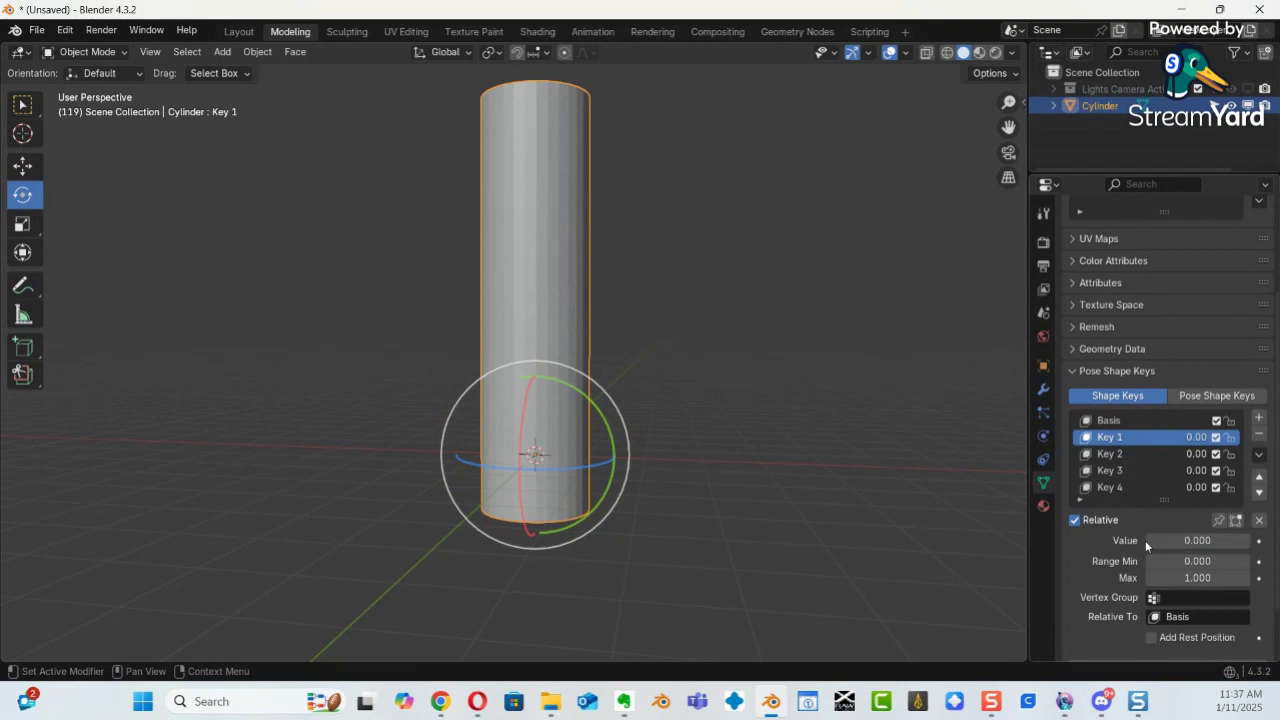
{"action": "left_click_drag", "start_coordinate": [1197, 545], "coordinate": [314, 157]}
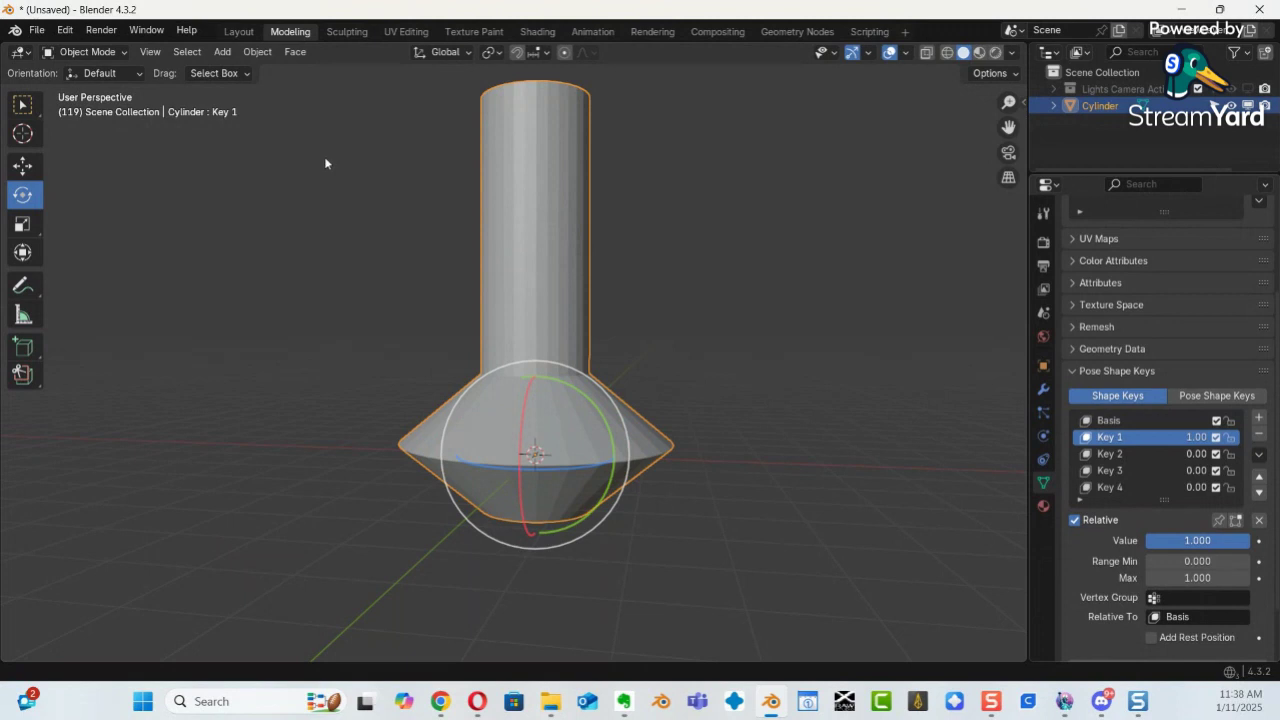
{"action": "left_click_drag", "start_coordinate": [270, 163], "coordinate": [139, 171]}
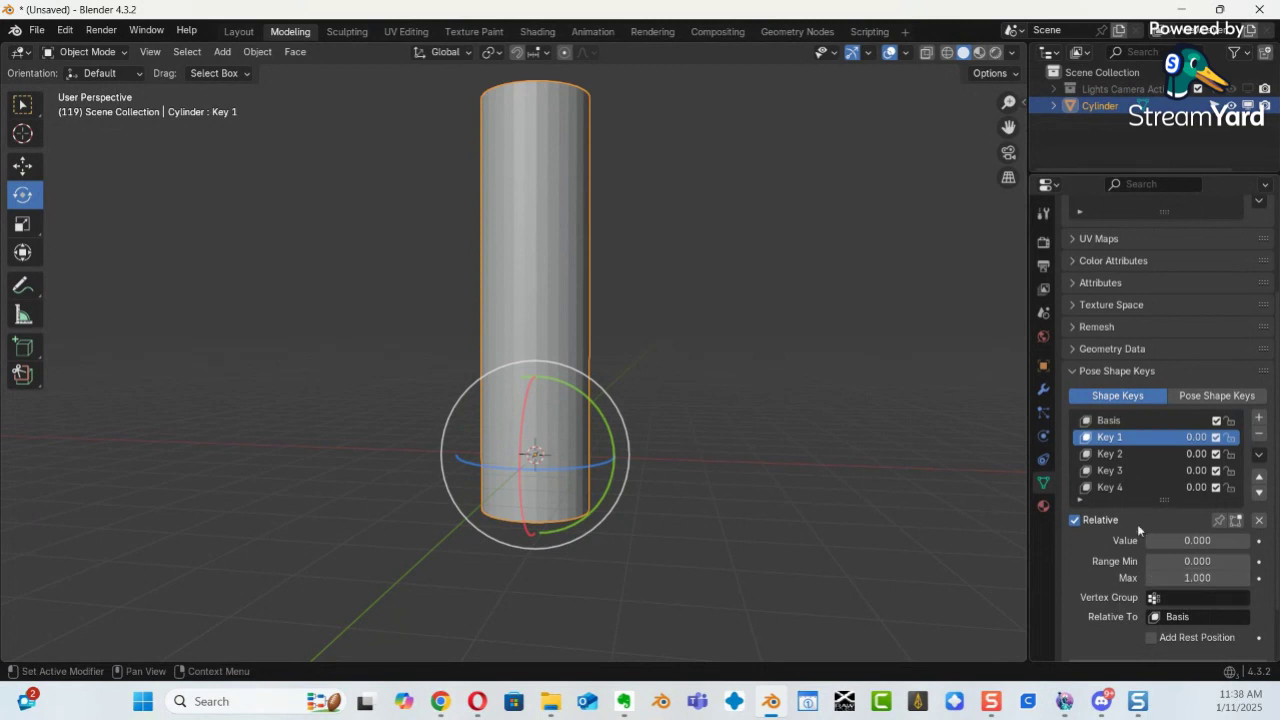
For shape key Key 2, scale the second inner edge loop from the base outward into a very wide disc and return to Object Mode.
{"action": "left_click", "coordinate": [1112, 454]}
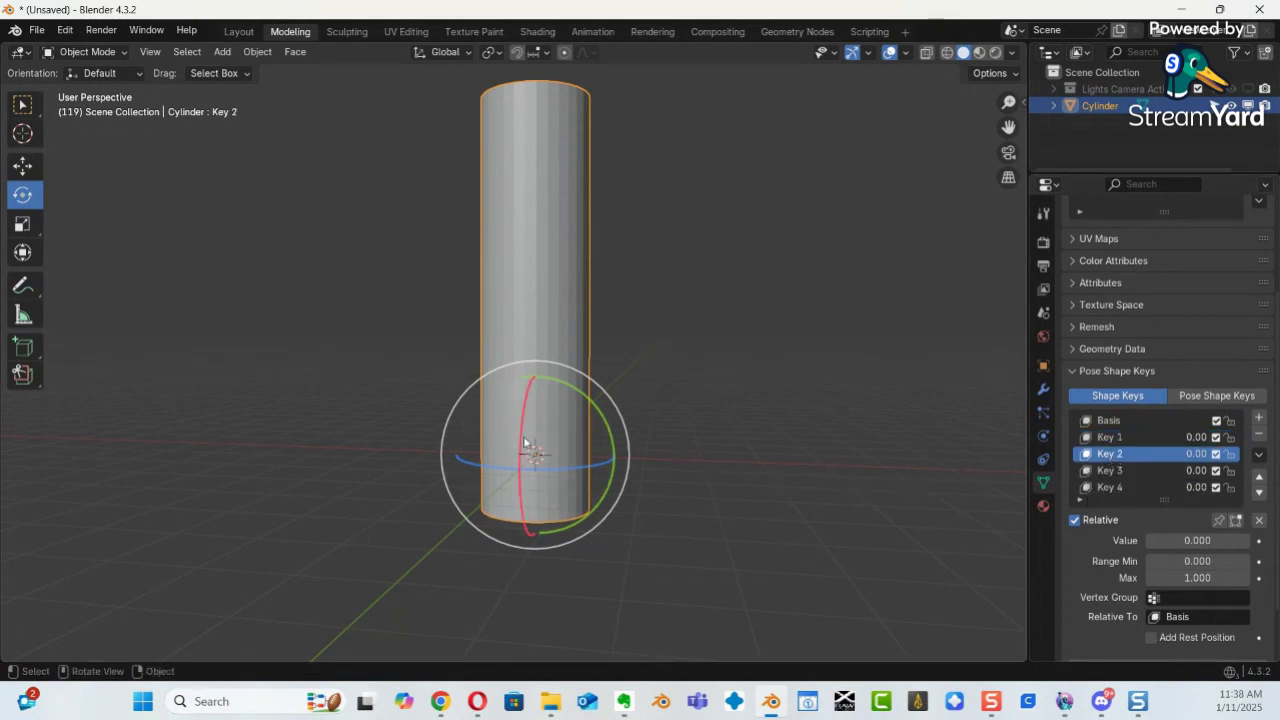
{"action": "key", "text": "ctrl+Tab"}
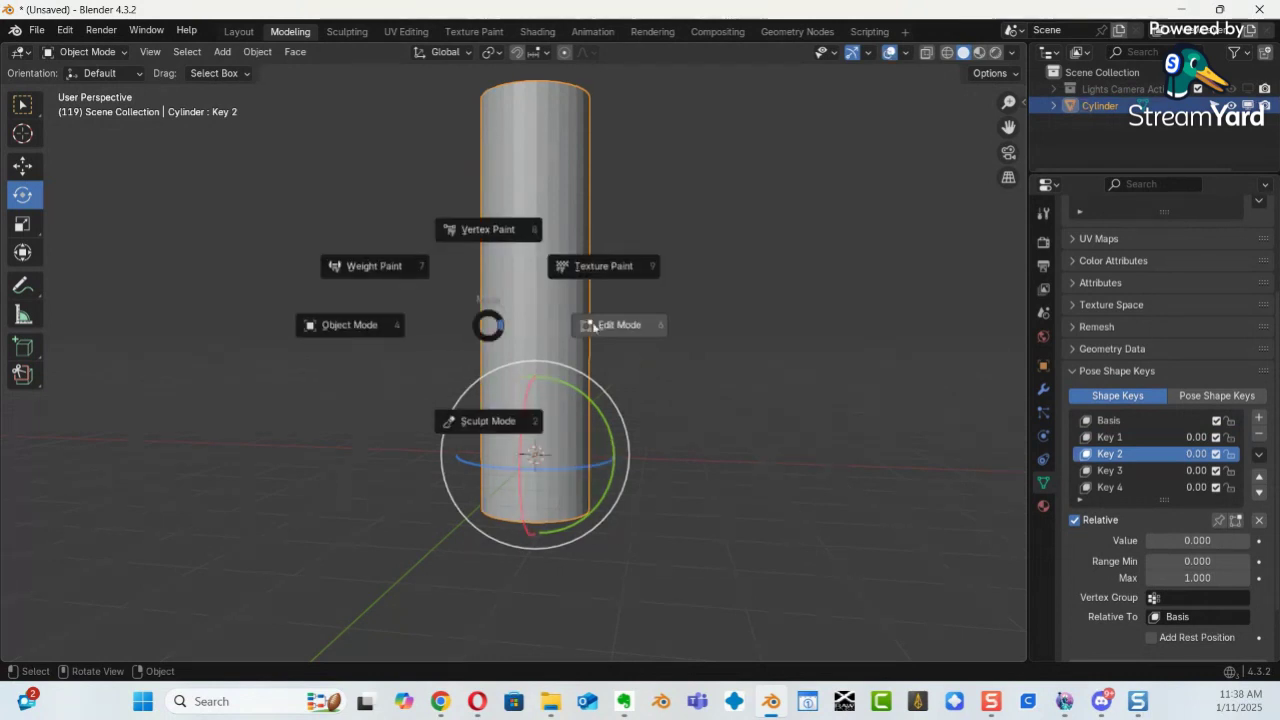
{"action": "left_click", "coordinate": [610, 324]}
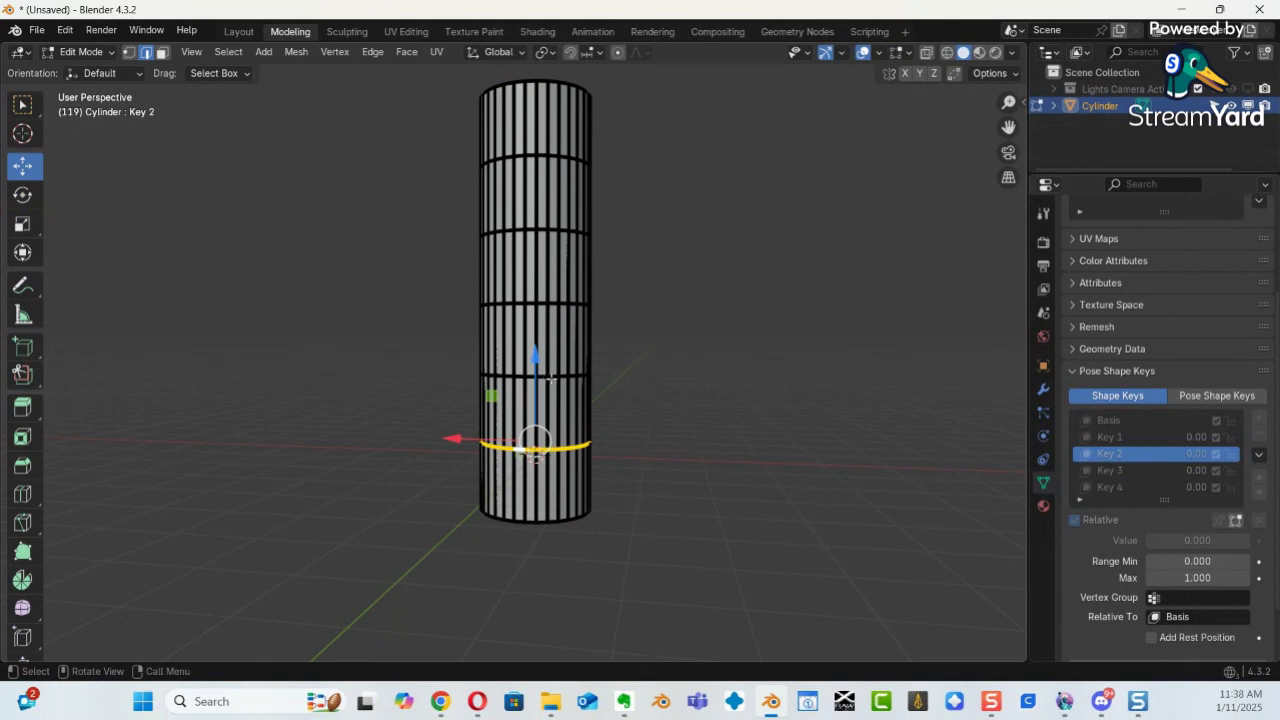
{"action": "left_click", "coordinate": [551, 376], "text": "alt"}
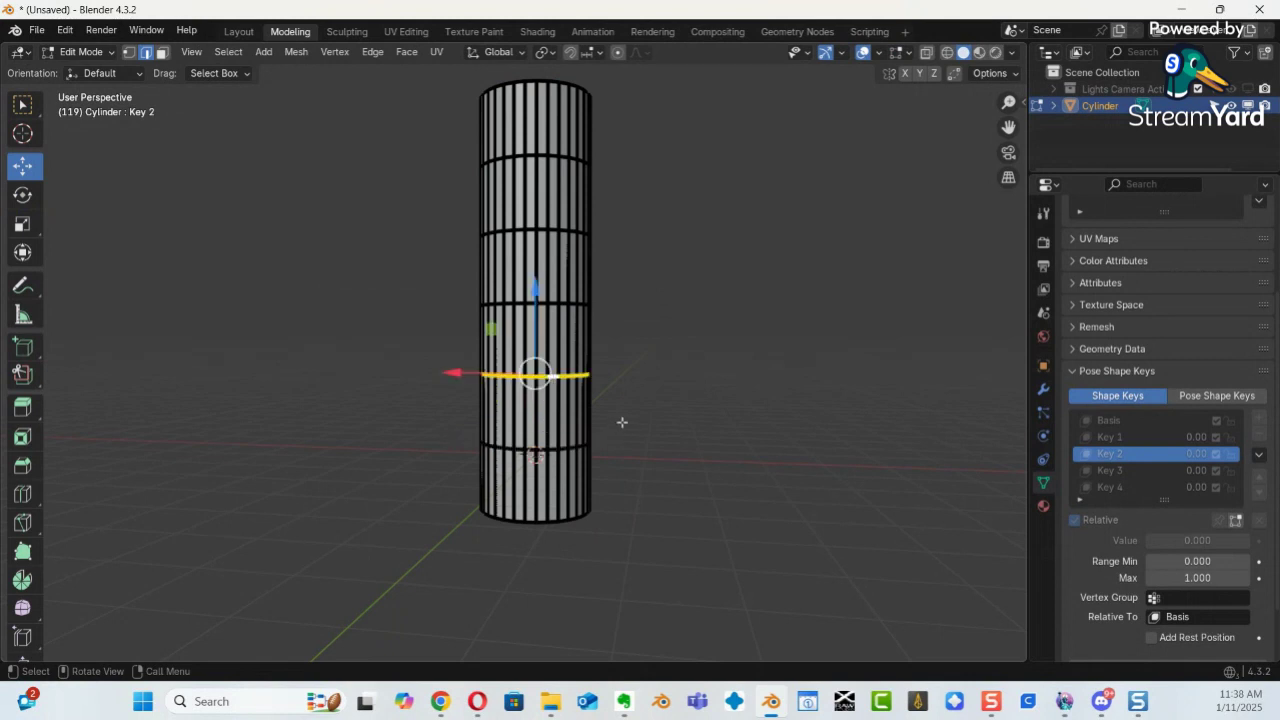
{"action": "key", "text": "s"}
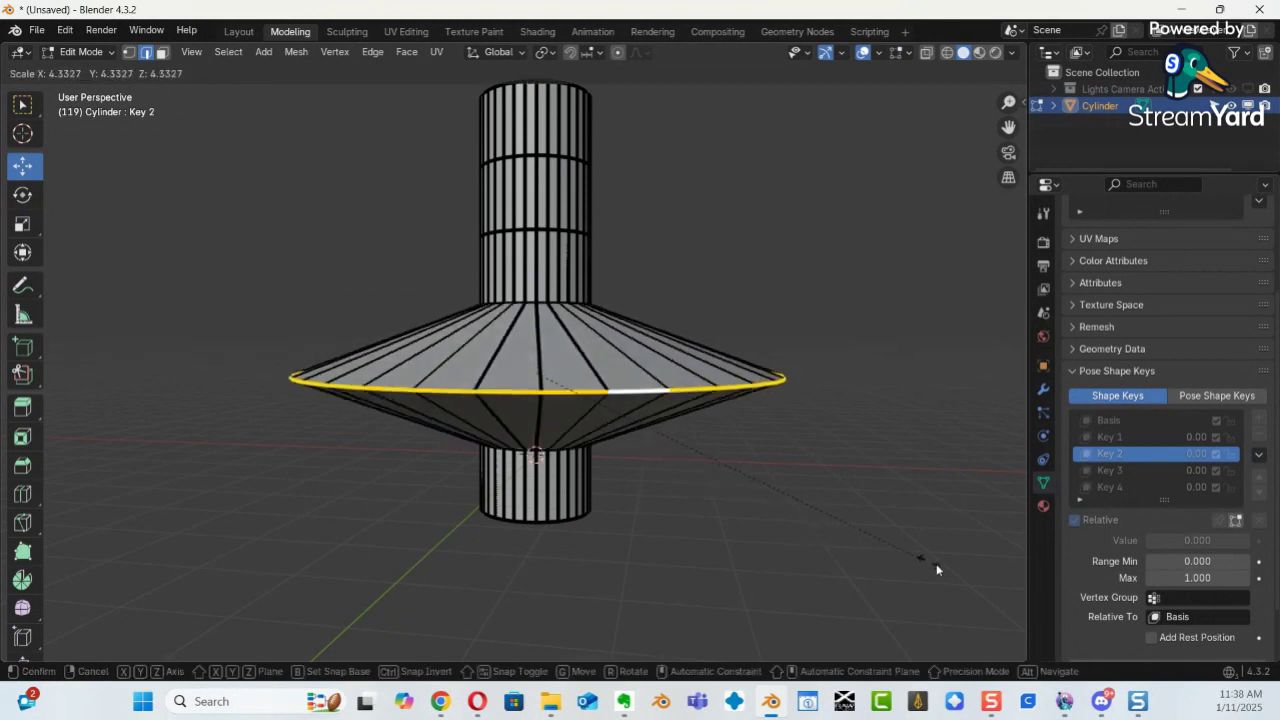
{"action": "left_click", "coordinate": [150, 637]}
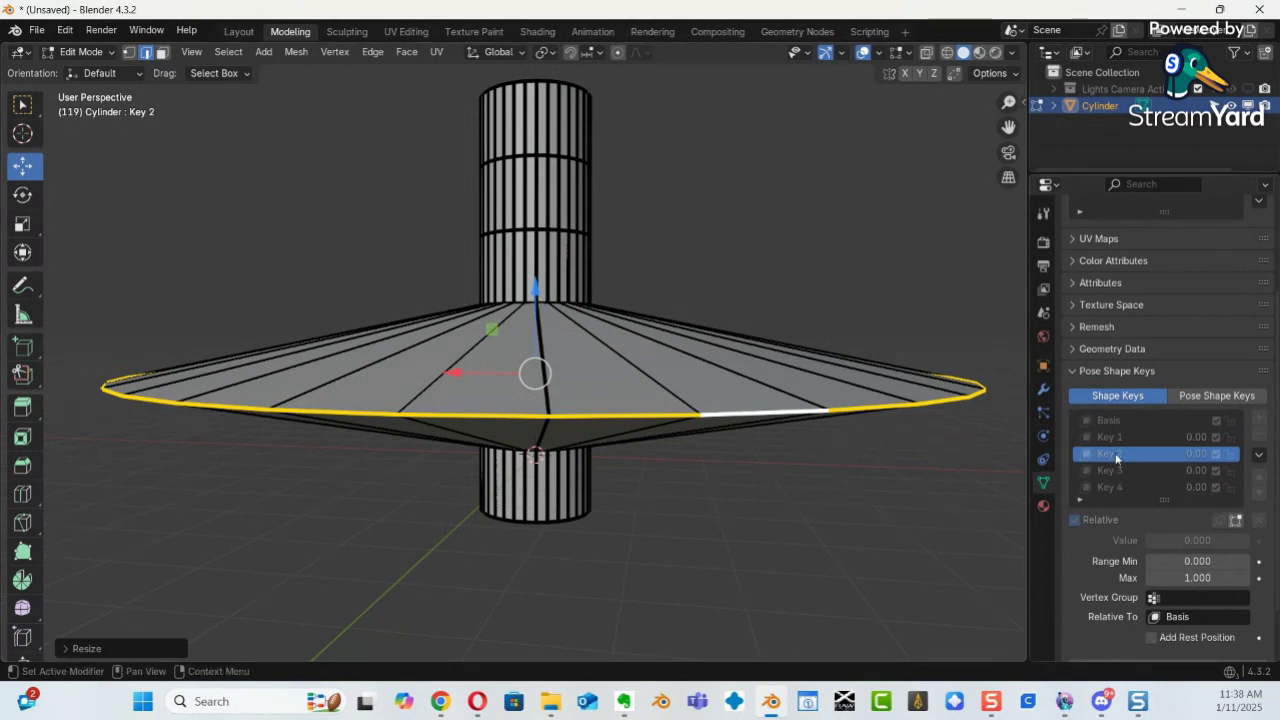
{"action": "key", "text": "ctrl+Tab"}
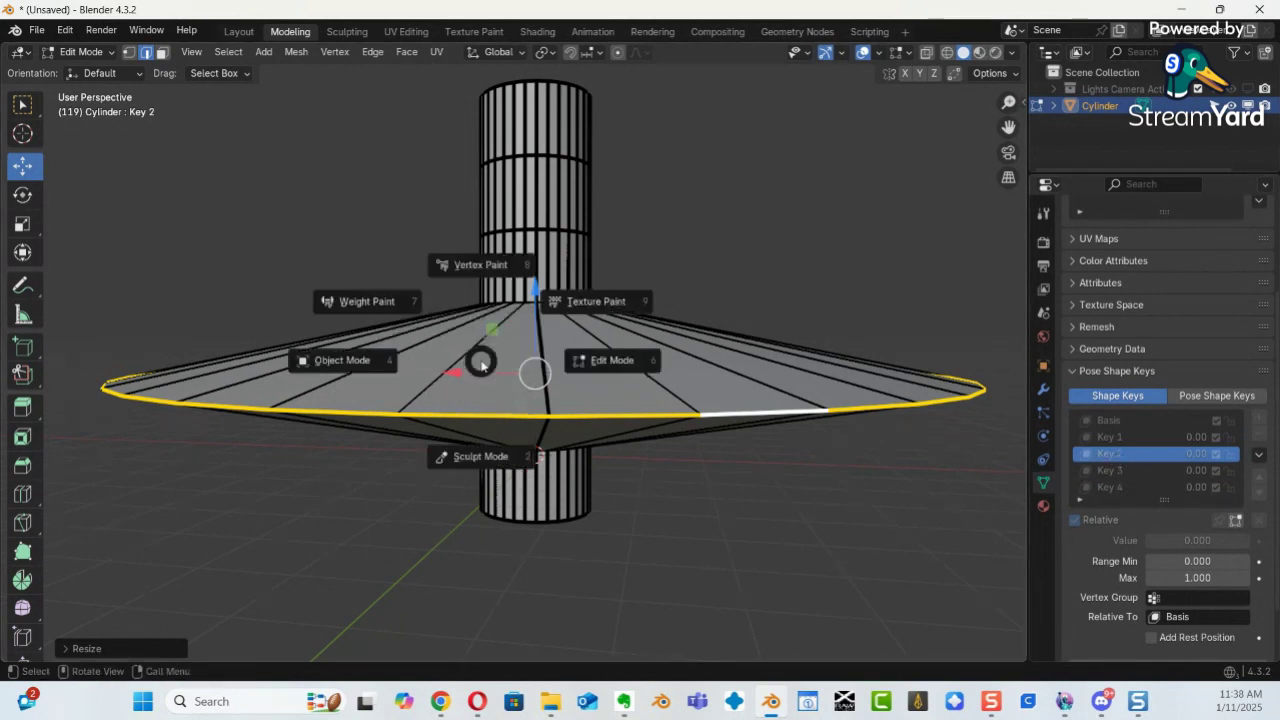
{"action": "left_click", "coordinate": [266, 369]}
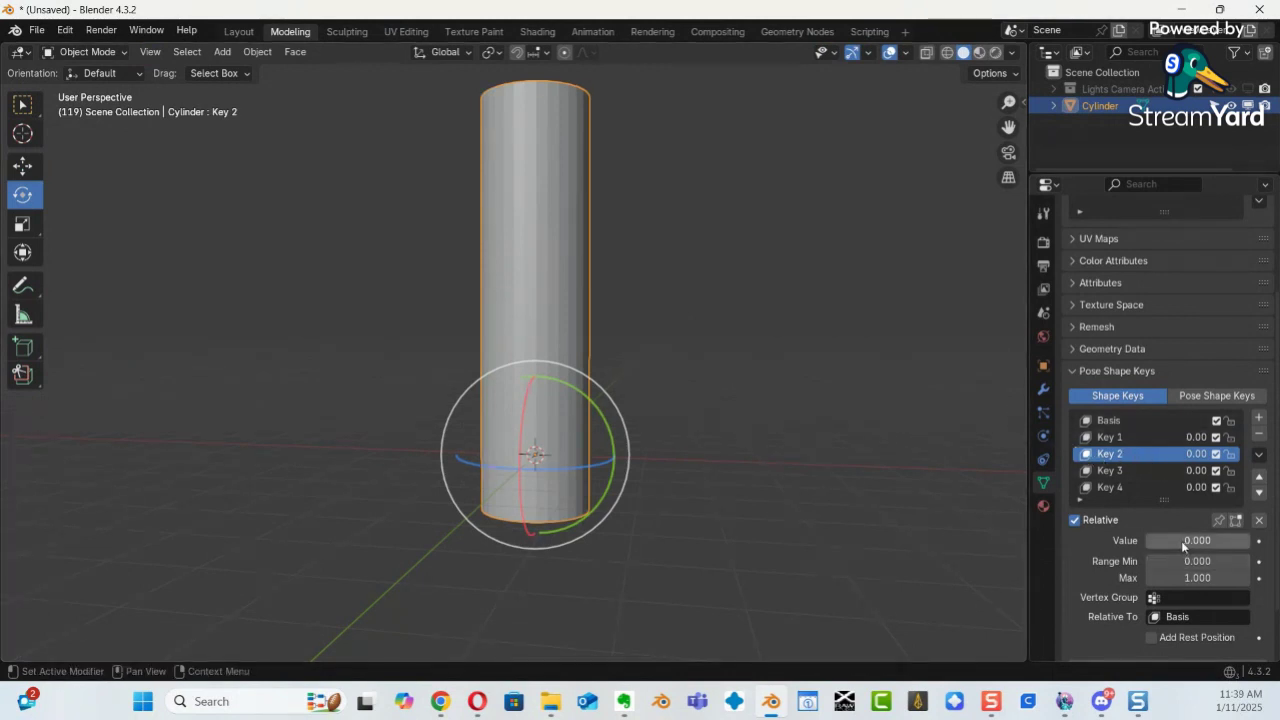
Preview Key 2's deformation by varying its value and bringing it back to 0.000.
{"action": "left_click_drag", "start_coordinate": [1159, 537], "coordinate": [130, 507]}
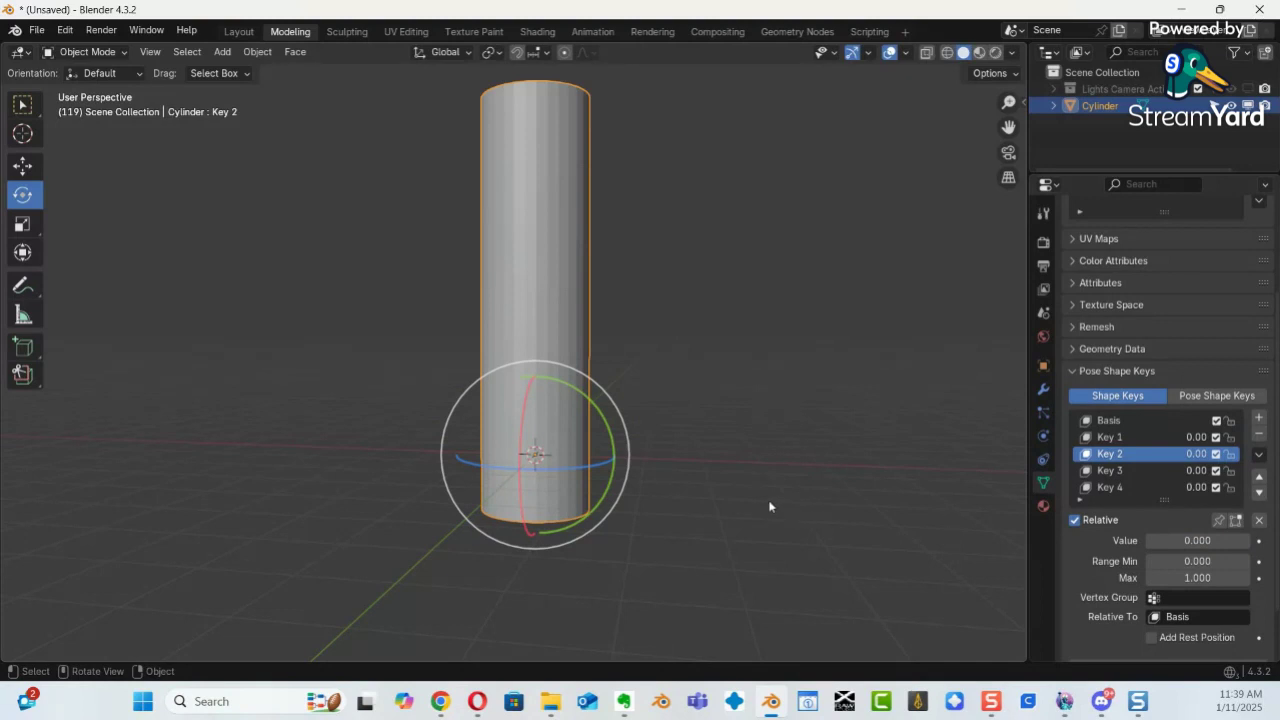
{"action": "left_click_drag", "start_coordinate": [1187, 540], "coordinate": [1121, 540]}
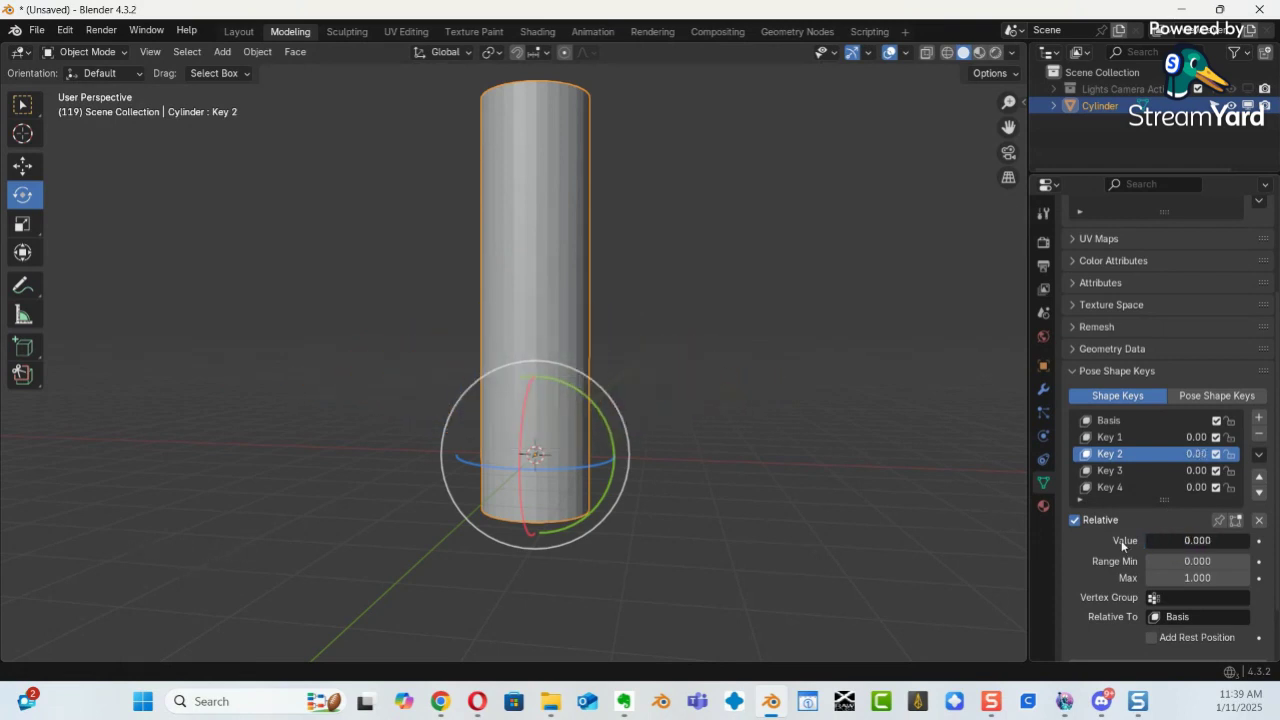
For shape key Key 3, scale the fourth inner edge loop from the base outward about 4.5 times, and preview the deformation in Object Mode.
{"action": "left_click", "coordinate": [1115, 474]}
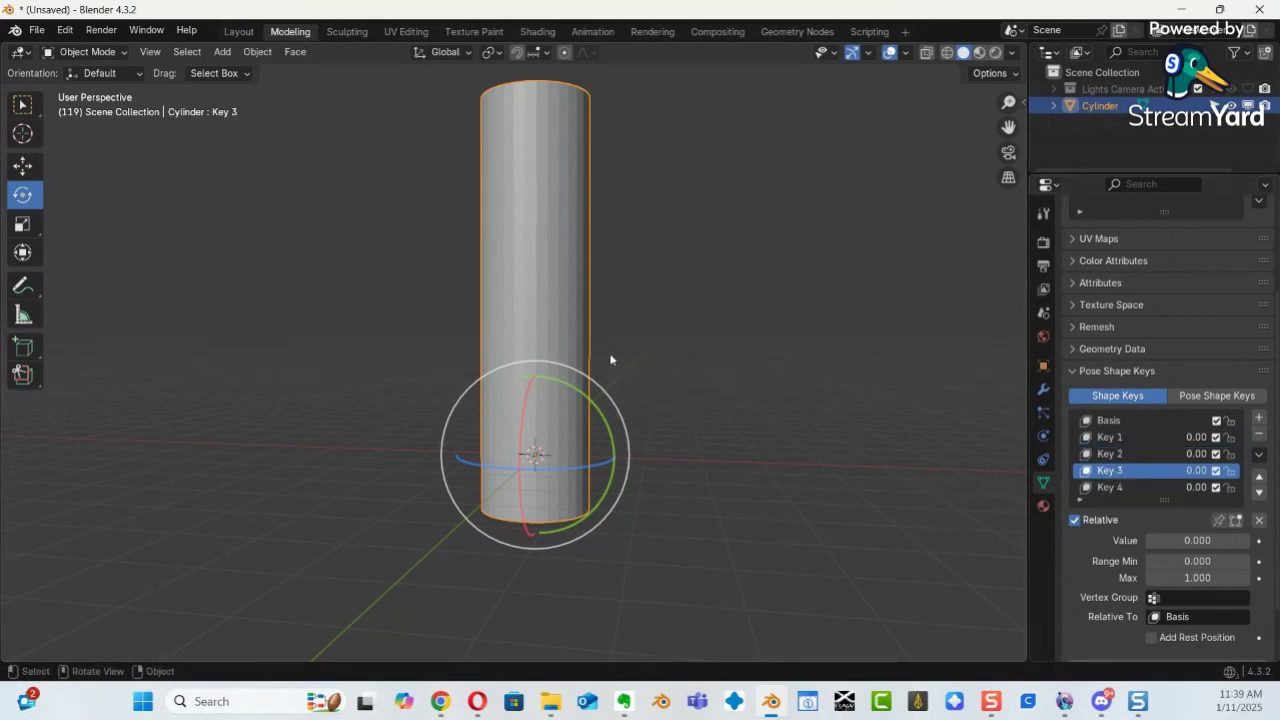
{"action": "key", "text": "ctrl+Tab"}
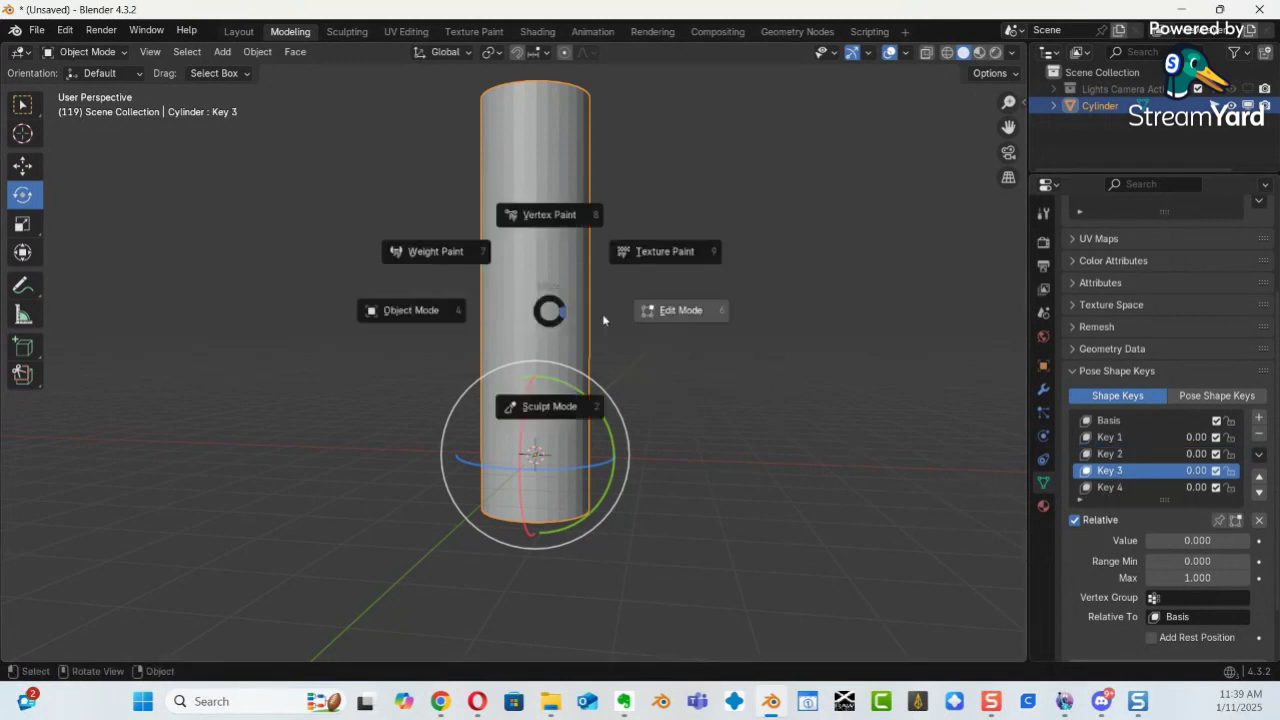
{"action": "left_click", "coordinate": [675, 318]}
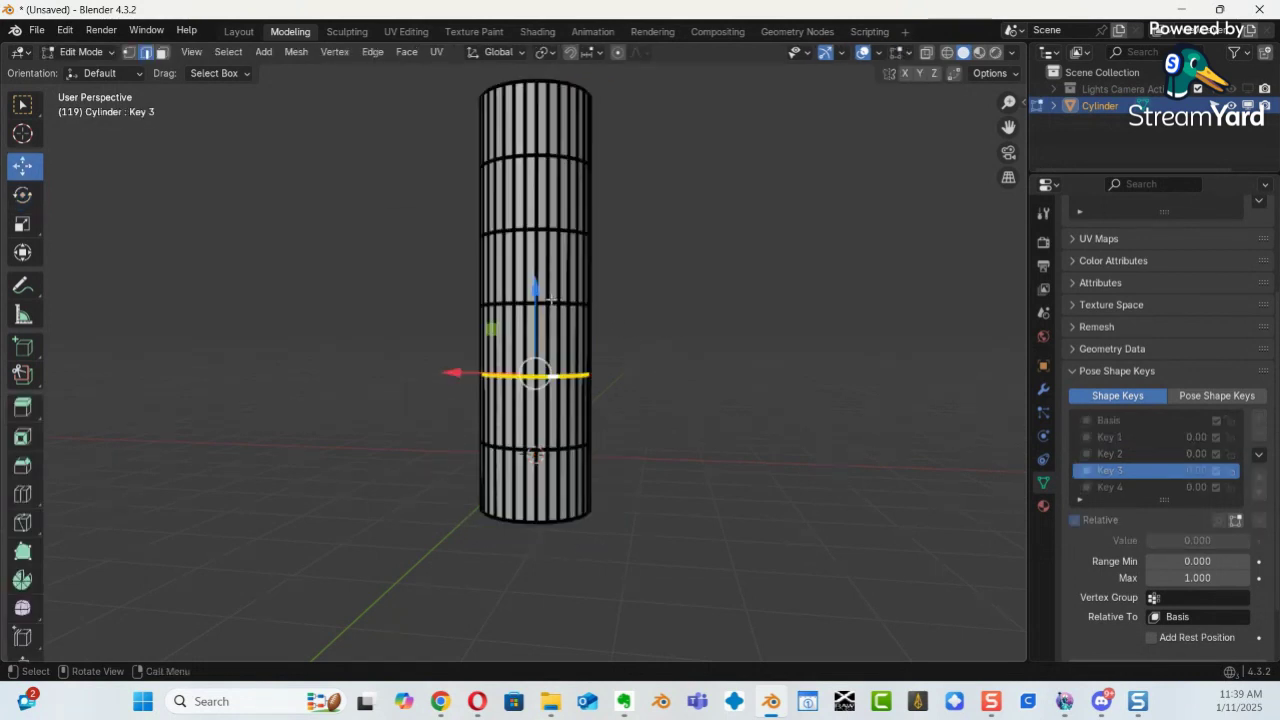
{"action": "left_click", "coordinate": [552, 231], "text": "alt"}
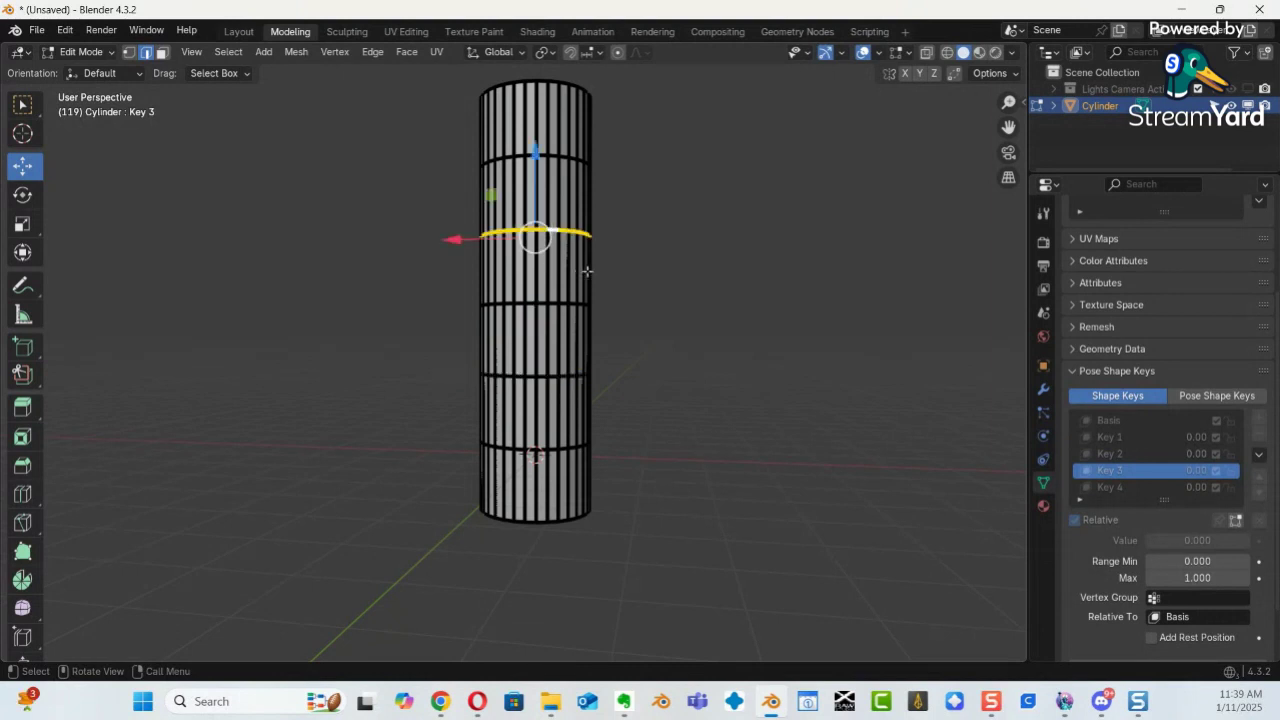
{"action": "key", "text": "s"}
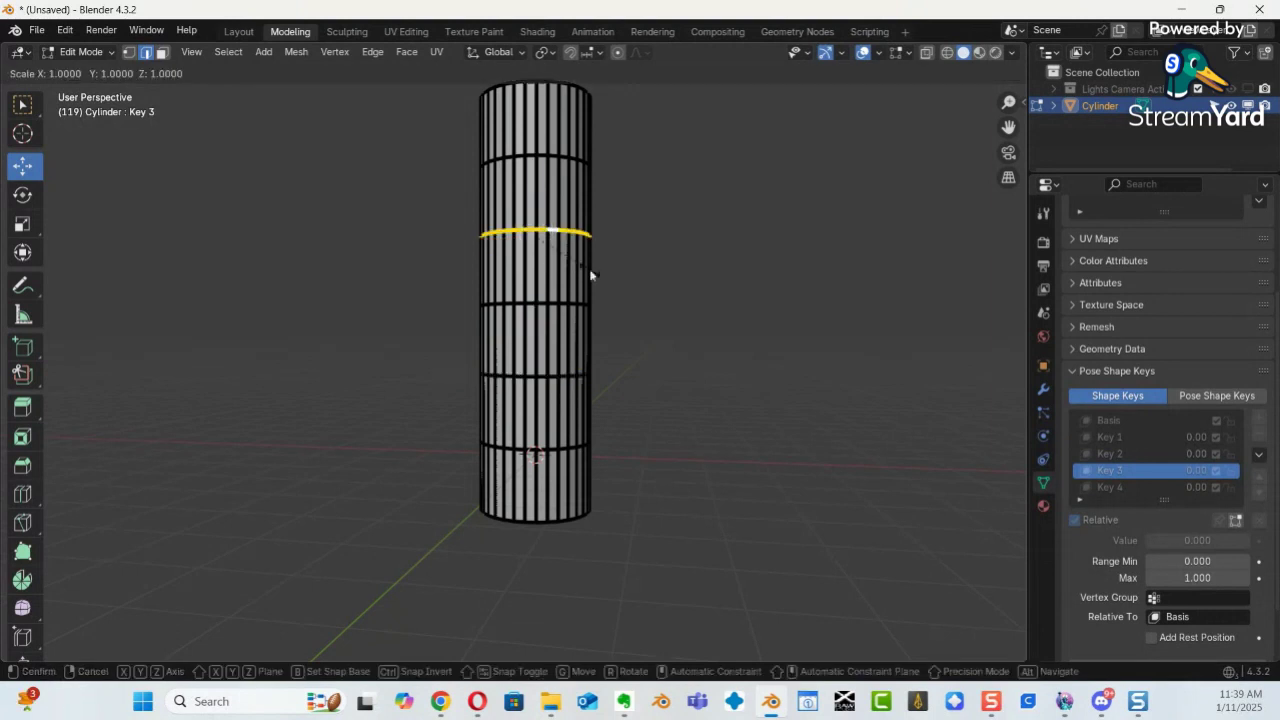
{"action": "left_click", "coordinate": [805, 304]}
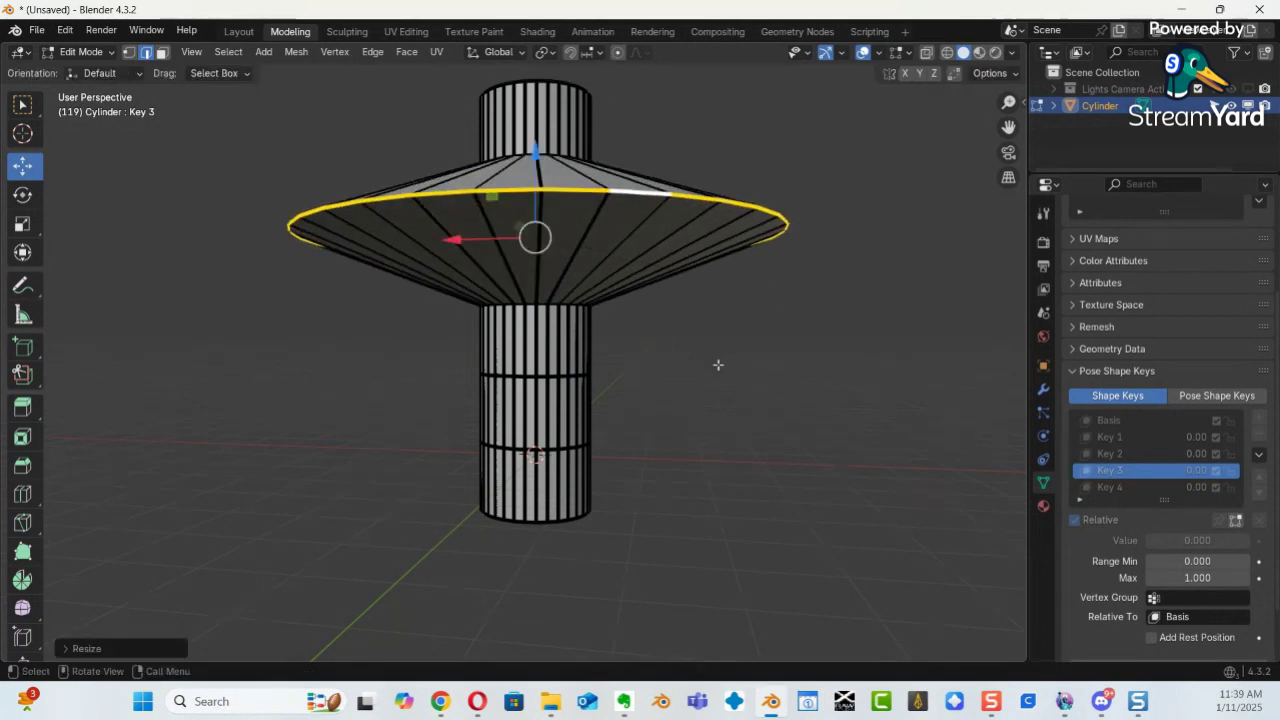
{"action": "key", "text": "ctrl+Tab"}
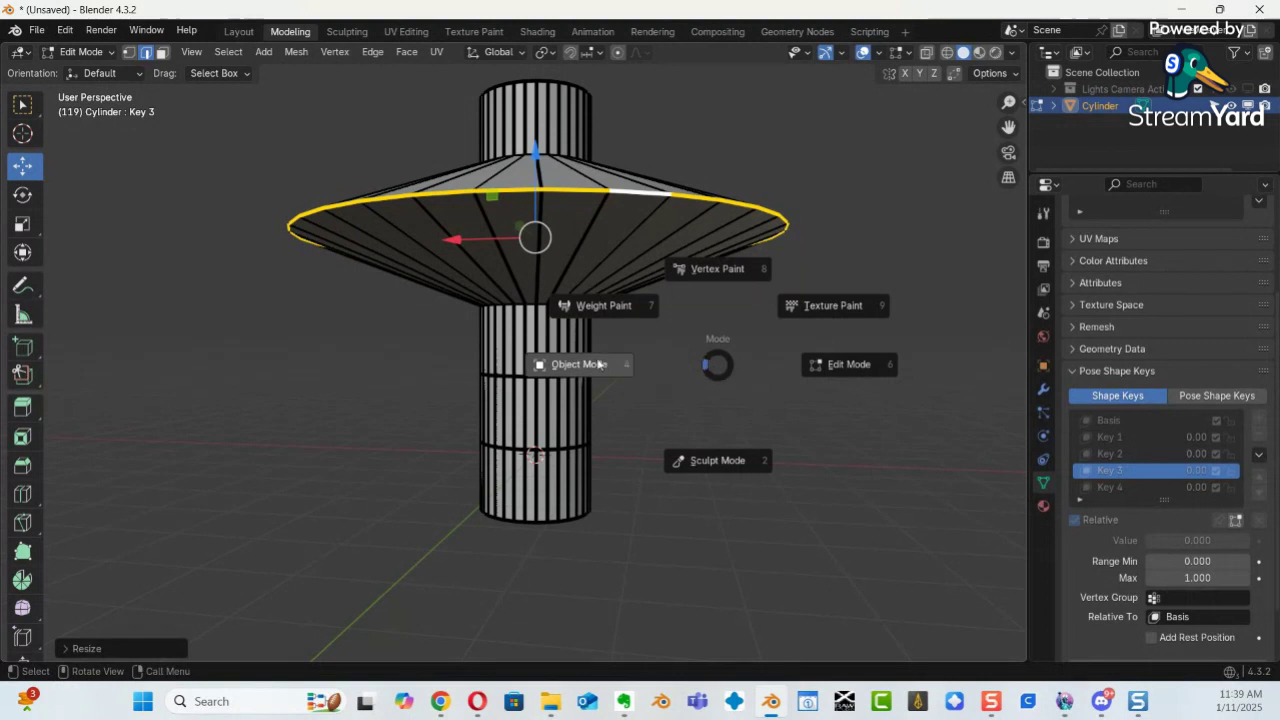
{"action": "left_click", "coordinate": [577, 365]}
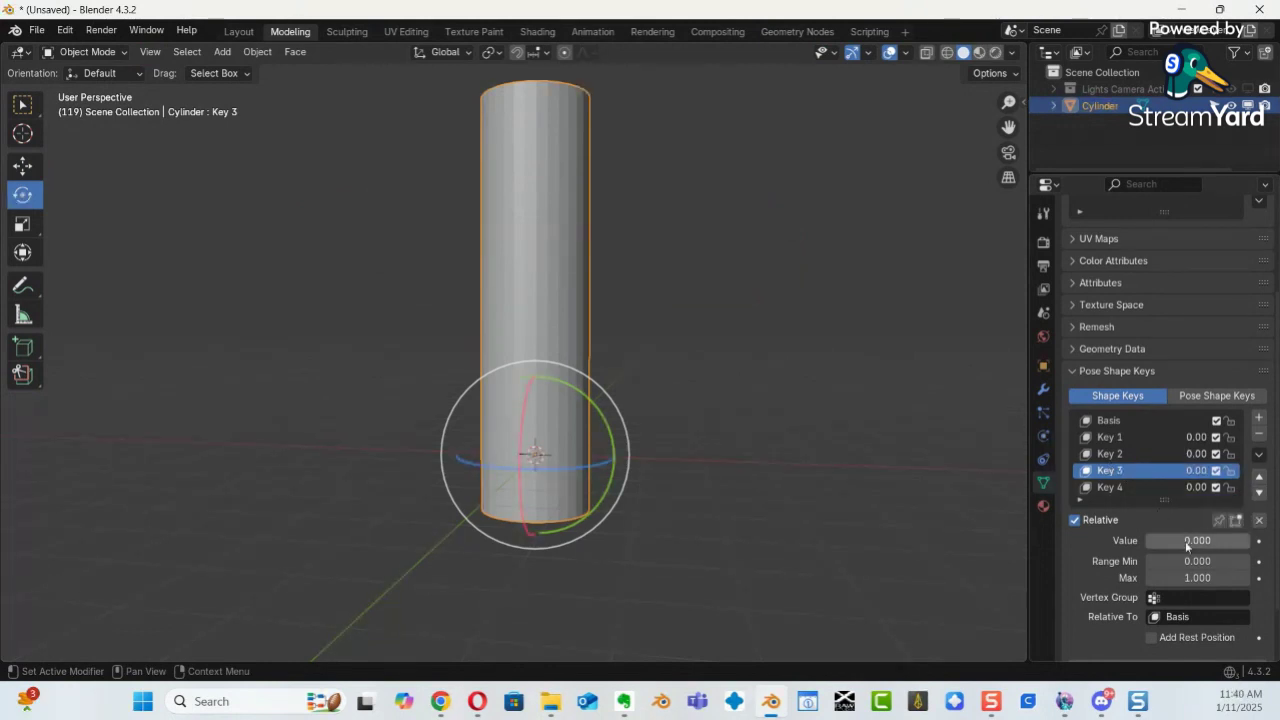
{"action": "left_click_drag", "start_coordinate": [1177, 539], "coordinate": [1101, 540]}
For shape key Key 4, scale the column's topmost inner edge loop outward into a disc about 5 times as wide and return to Object Mode.
{"action": "left_click", "coordinate": [1112, 488]}
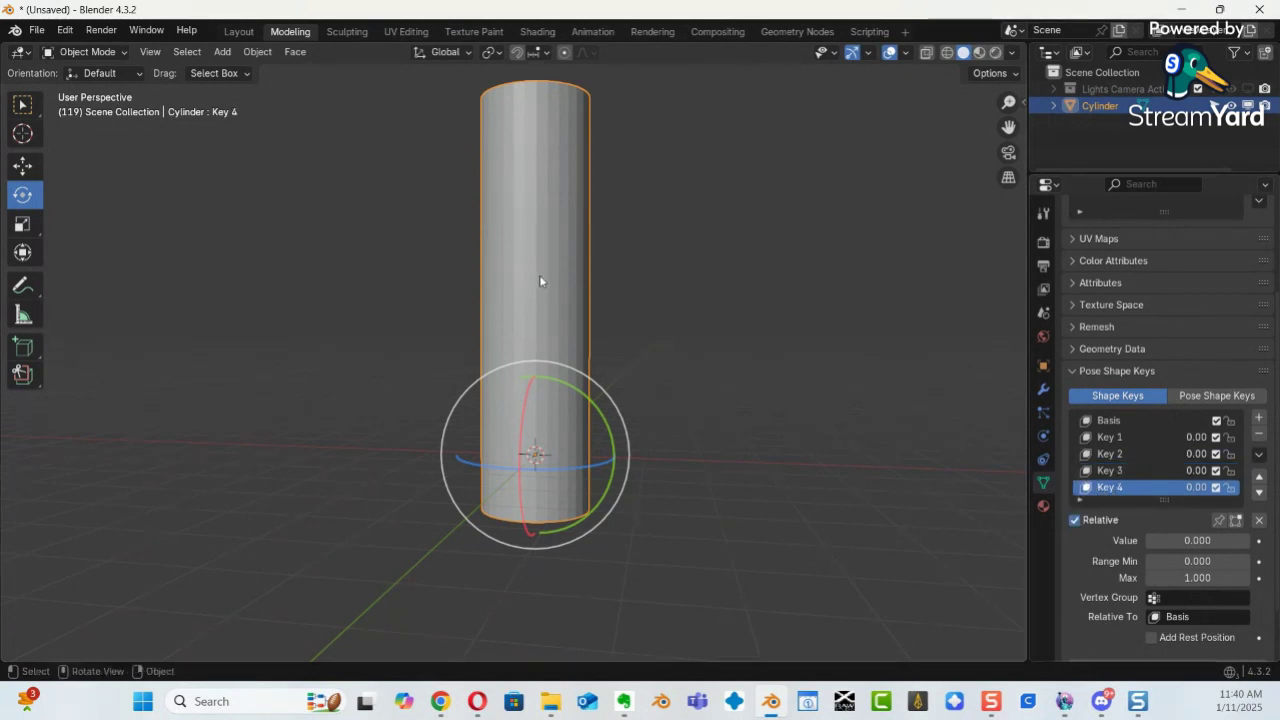
{"action": "key", "text": "ctrl+Tab"}
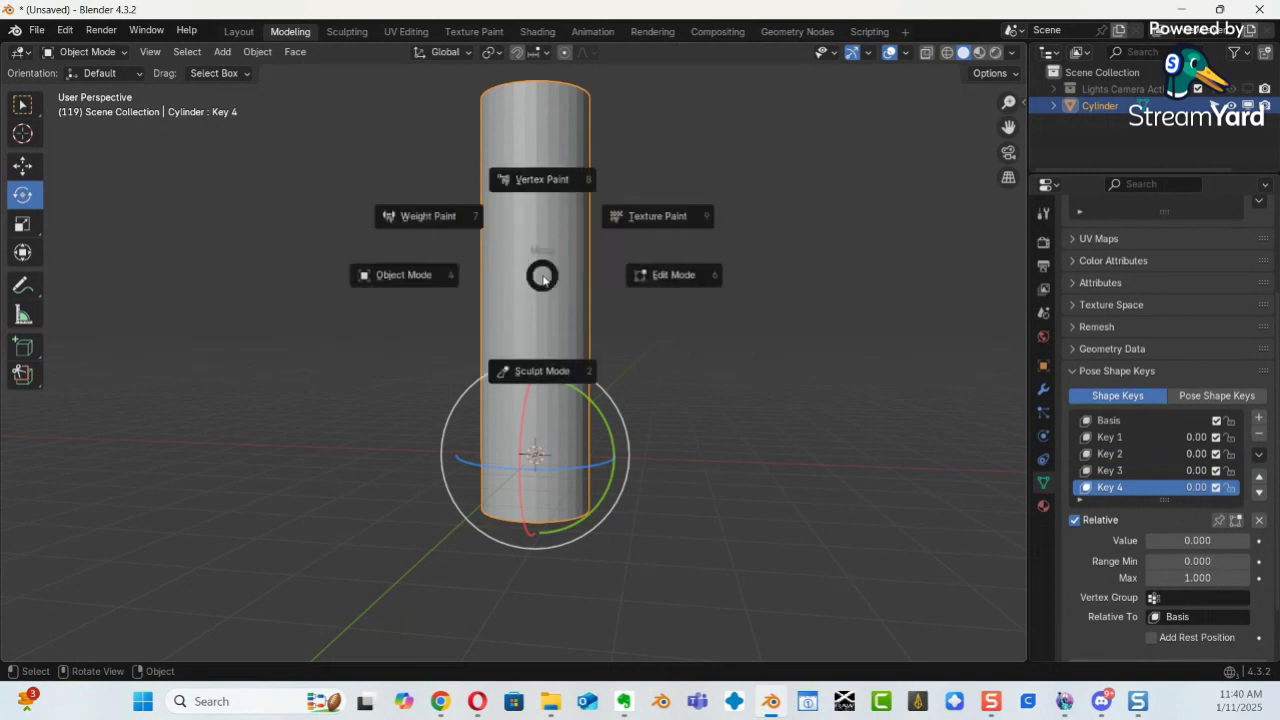
{"action": "left_click", "coordinate": [663, 278]}
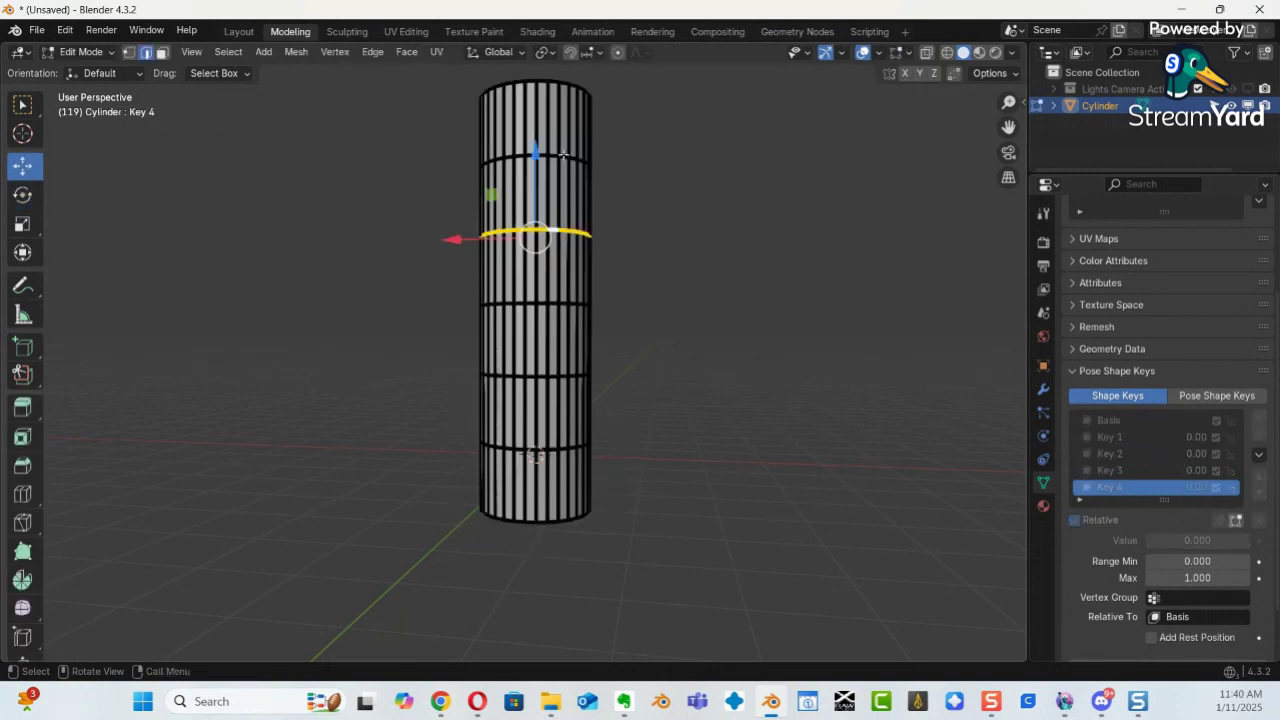
{"action": "left_click", "coordinate": [563, 157], "text": "alt"}
{"action": "key", "text": "s"}
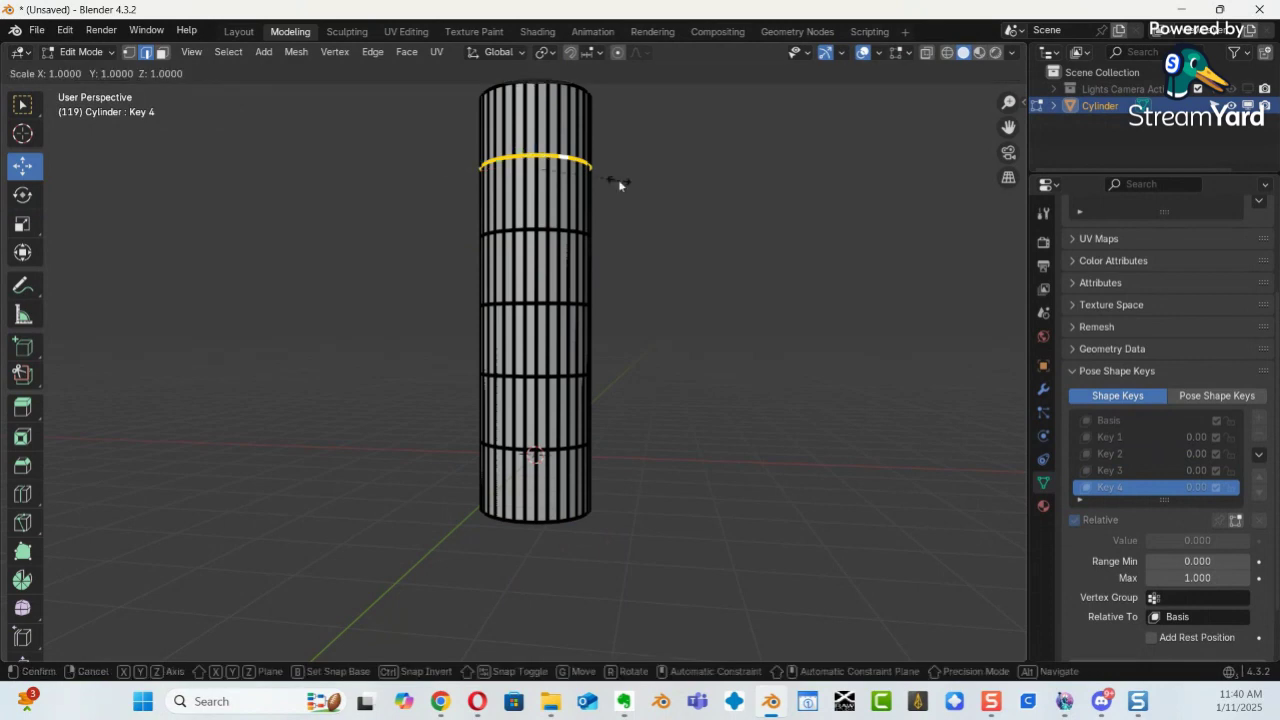
{"action": "left_click", "coordinate": [925, 252]}
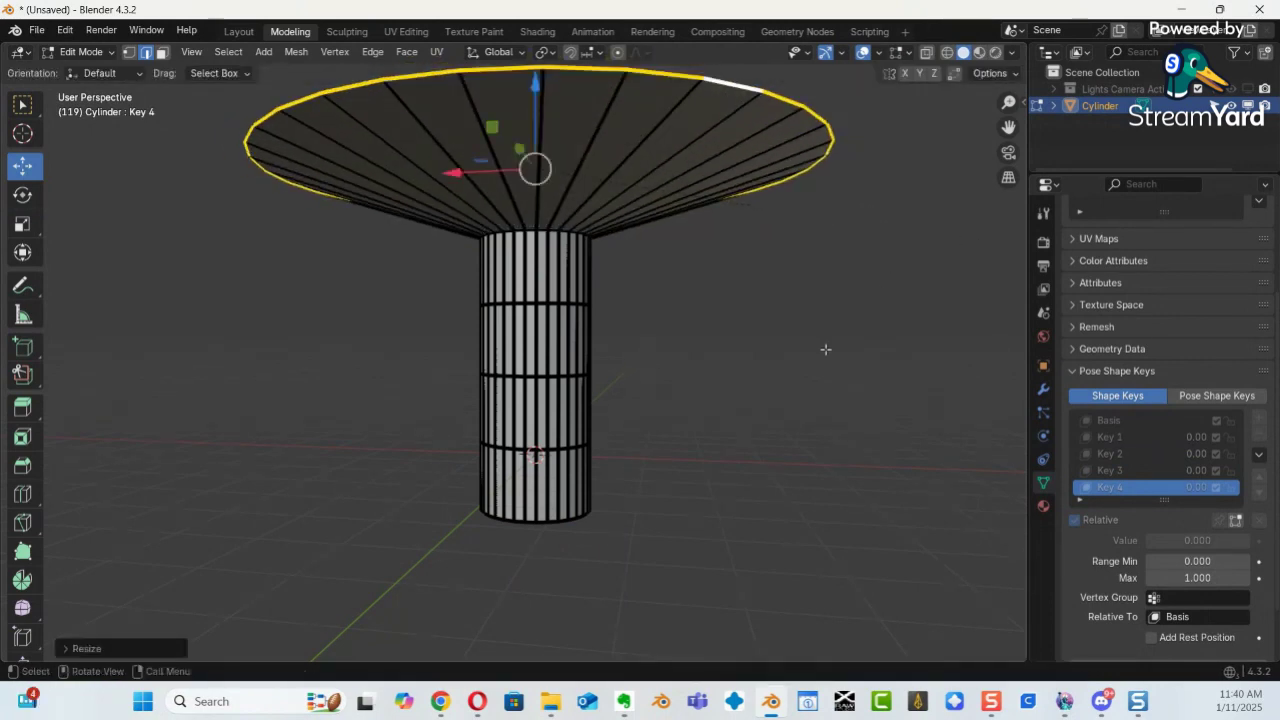
{"action": "middle_click_drag", "start_coordinate": [789, 306], "coordinate": [800, 345]}
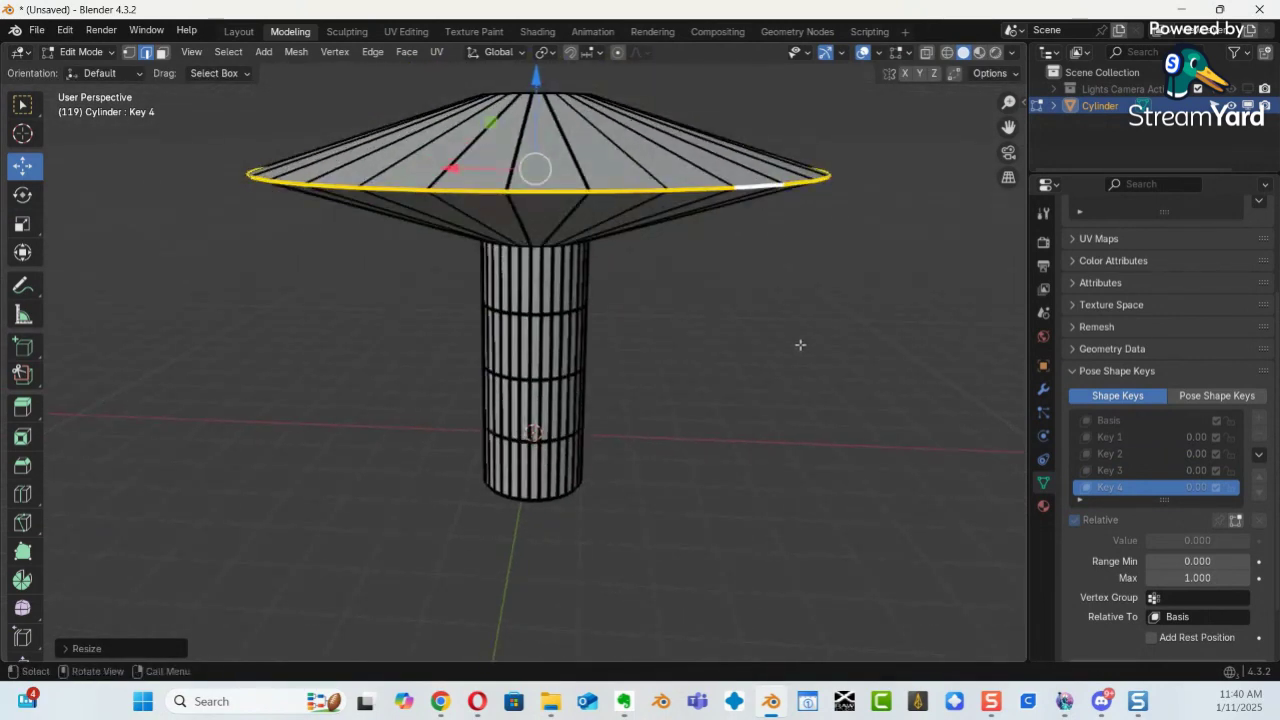
{"action": "key", "text": "ctrl+Tab"}
{"action": "left_click", "coordinate": [637, 345]}
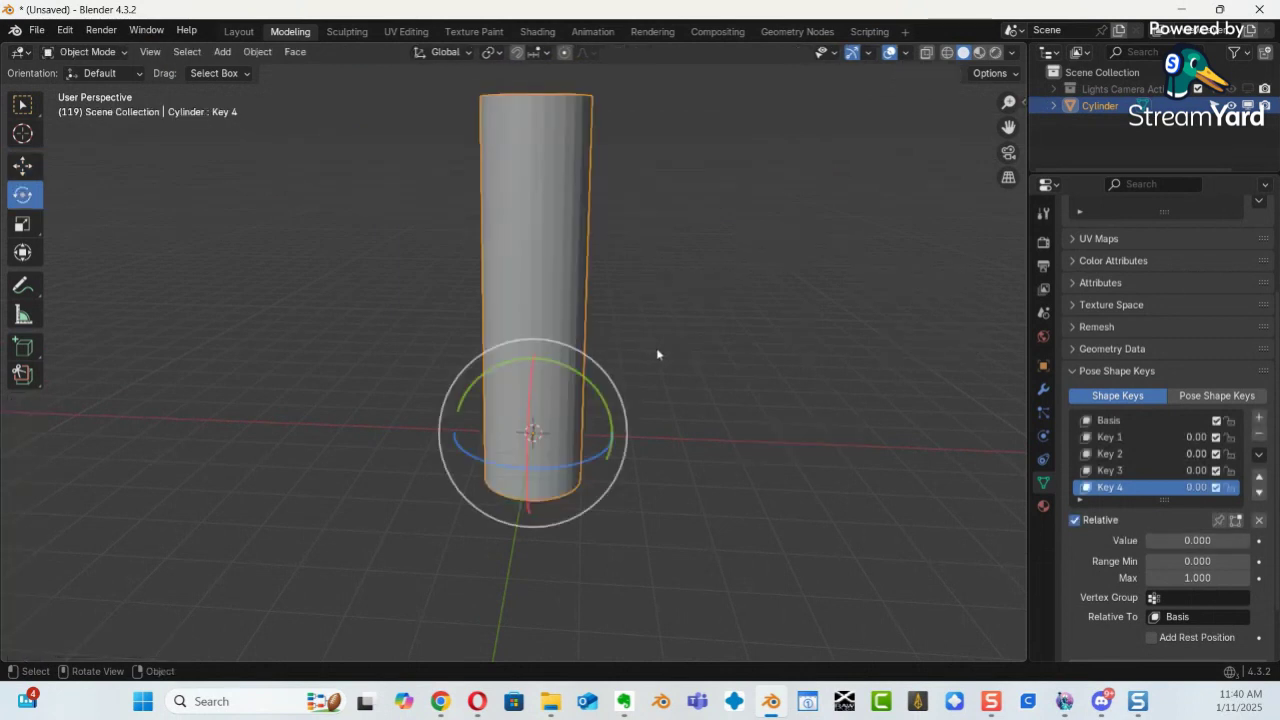
Preview the deformations of Key 4, Key 2 and Key 1 in turn, bringing each value back to 0.000.
{"action": "left_click_drag", "start_coordinate": [1173, 538], "coordinate": [150, 545]}
{"action": "left_click", "coordinate": [1129, 472]}
{"action": "left_click", "coordinate": [1110, 454]}
{"action": "left_click_drag", "start_coordinate": [1185, 540], "coordinate": [146, 540]}
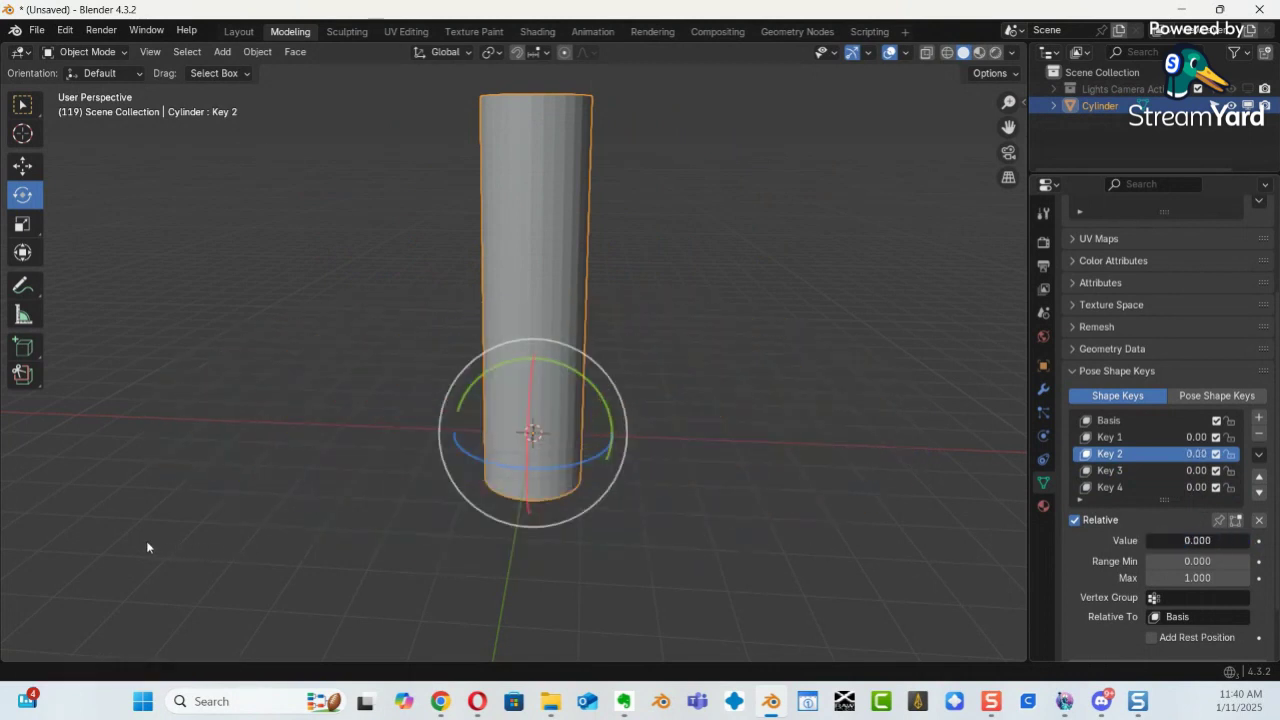
{"action": "left_click", "coordinate": [1105, 438]}
{"action": "mouse_move", "coordinate": [1178, 540]}
{"action": "left_mouse_down"}
{"action": "mouse_move", "coordinate": [174, 543]}
{"action": "mouse_move", "coordinate": [254, 147]}
{"action": "mouse_move", "coordinate": [323, 159]}
{"action": "mouse_move", "coordinate": [166, 151]}
{"action": "mouse_move", "coordinate": [250, 159]}
{"action": "mouse_move", "coordinate": [1127, 545]}
{"action": "mouse_move", "coordinate": [257, 158]}
{"action": "mouse_move", "coordinate": [140, 155]}
{"action": "mouse_move", "coordinate": [1179, 542]}
{"action": "left_mouse_up"}
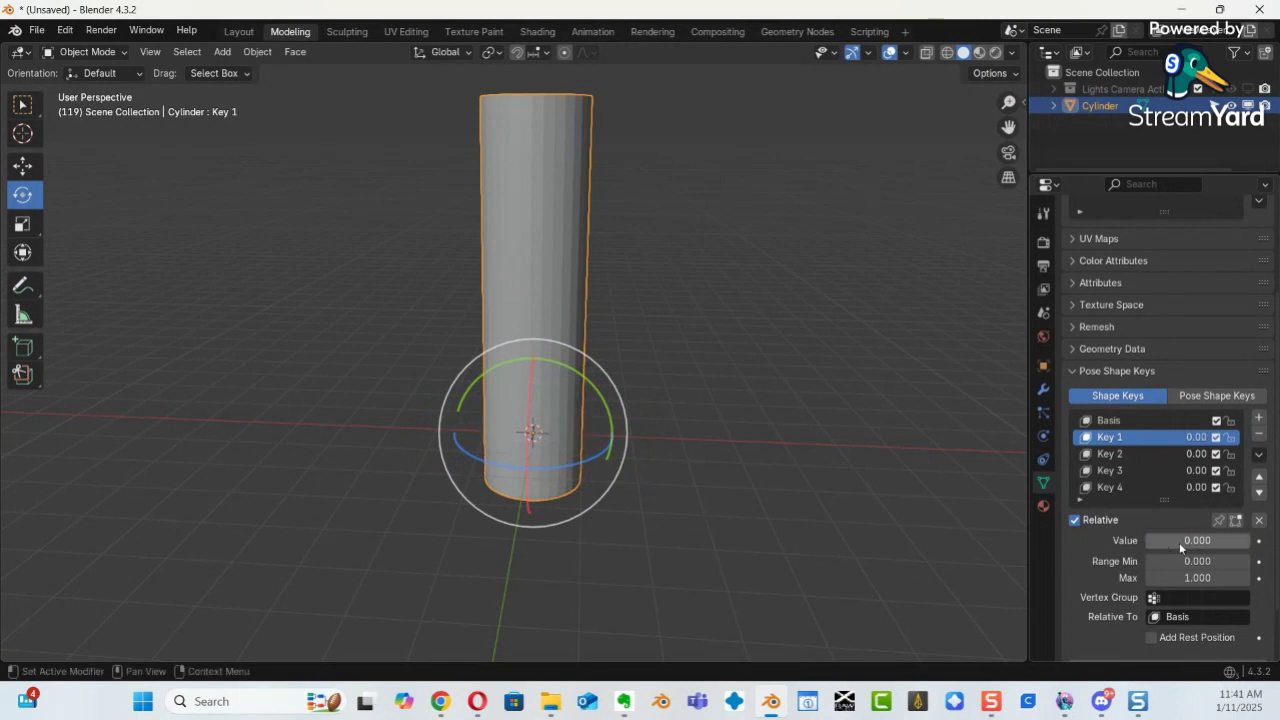
{"action": "right_click", "coordinate": [1260, 546]}
{"action": "mouse_move", "coordinate": [1262, 543]}
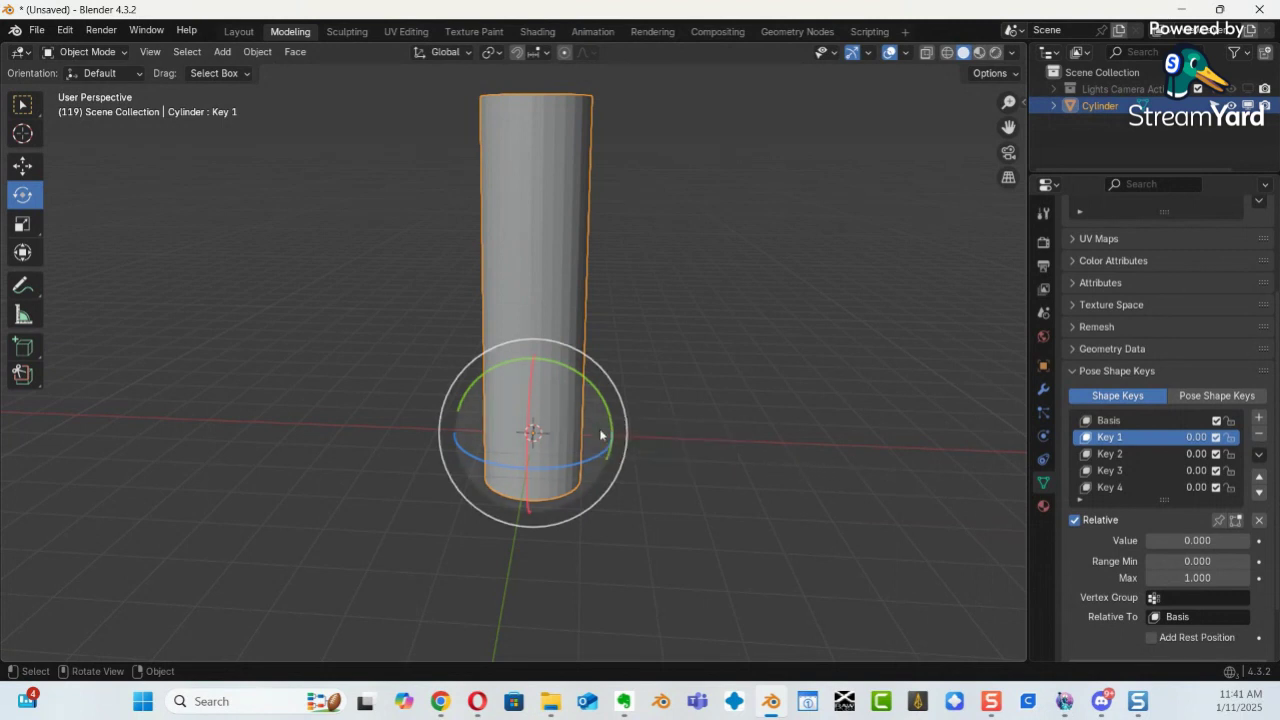
{"action": "left_click_drag", "start_coordinate": [466, 414], "coordinate": [523, 362]}
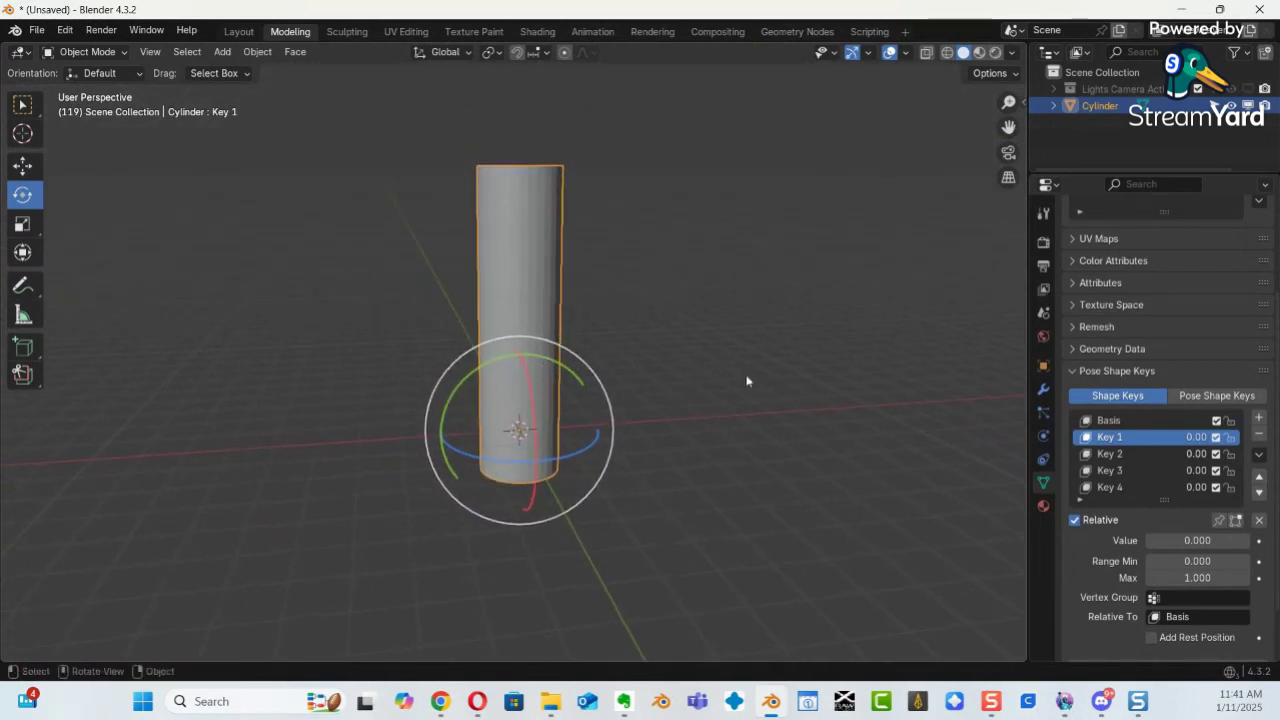
Add a Subdivision Surface modifier to the column with both viewport and render levels set to 3.
{"action": "left_click", "coordinate": [1044, 391]}
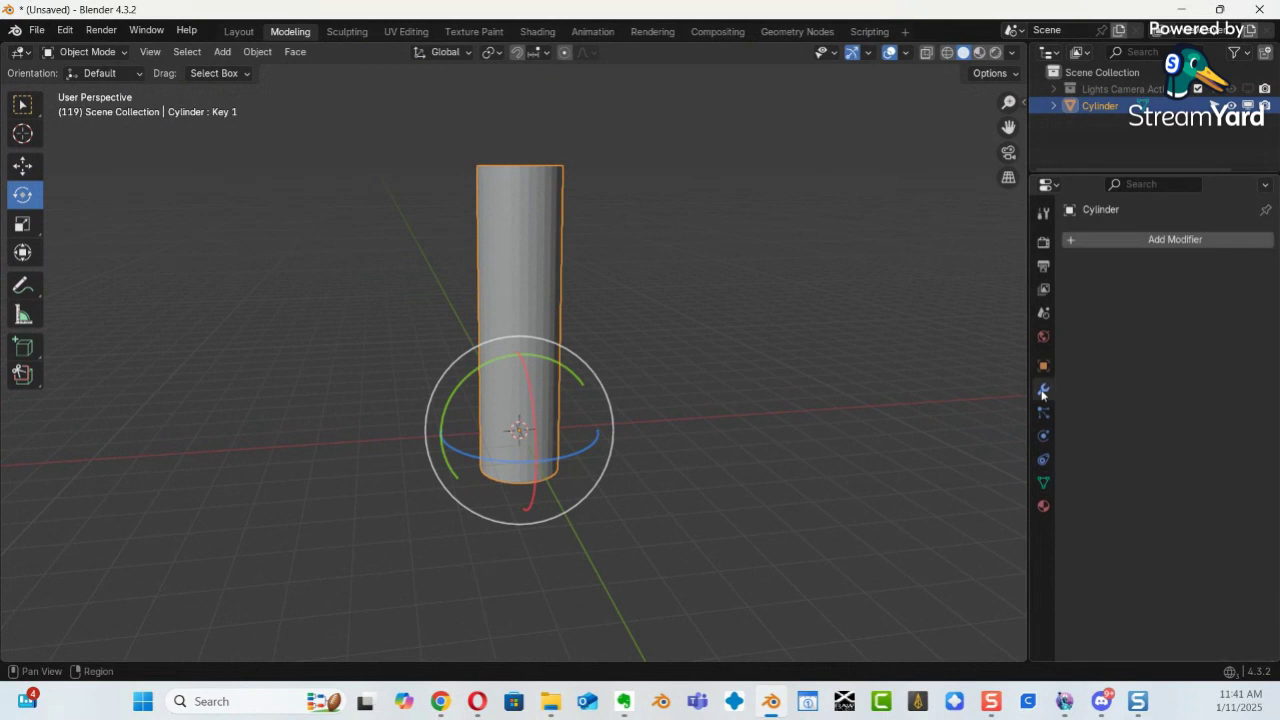
{"action": "left_click", "coordinate": [1150, 240]}
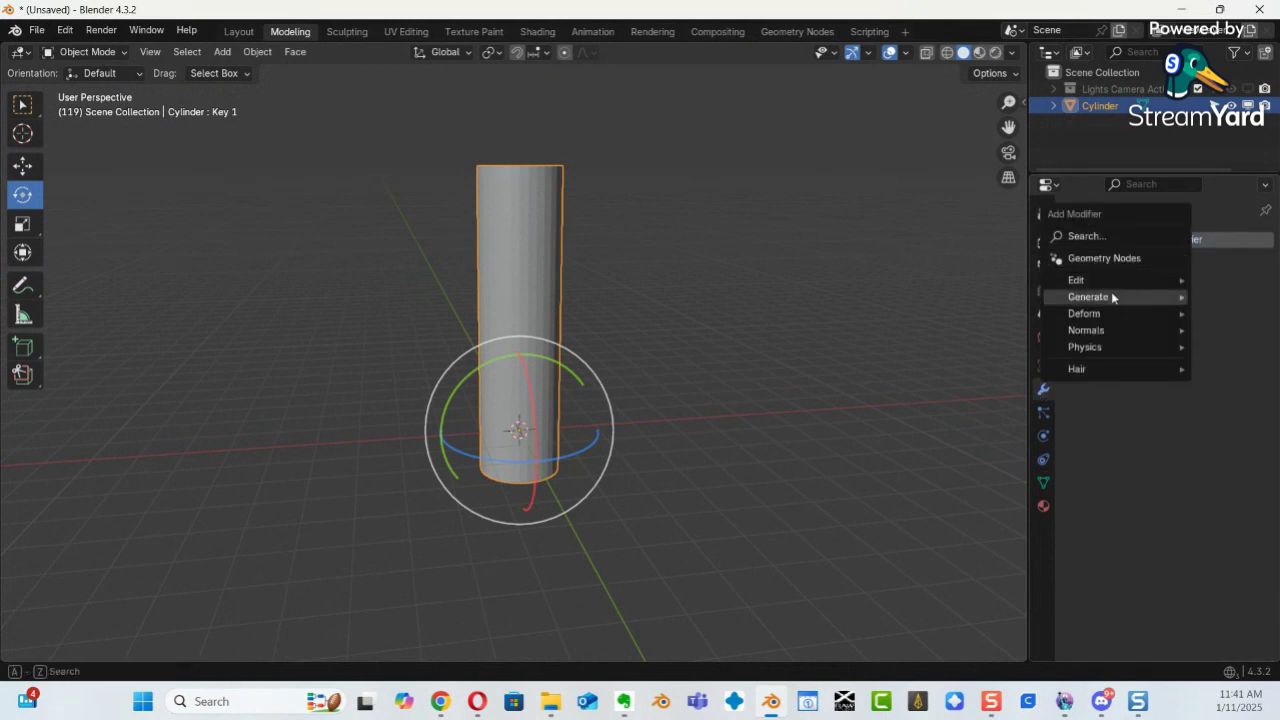
{"action": "mouse_move", "coordinate": [1120, 297]}
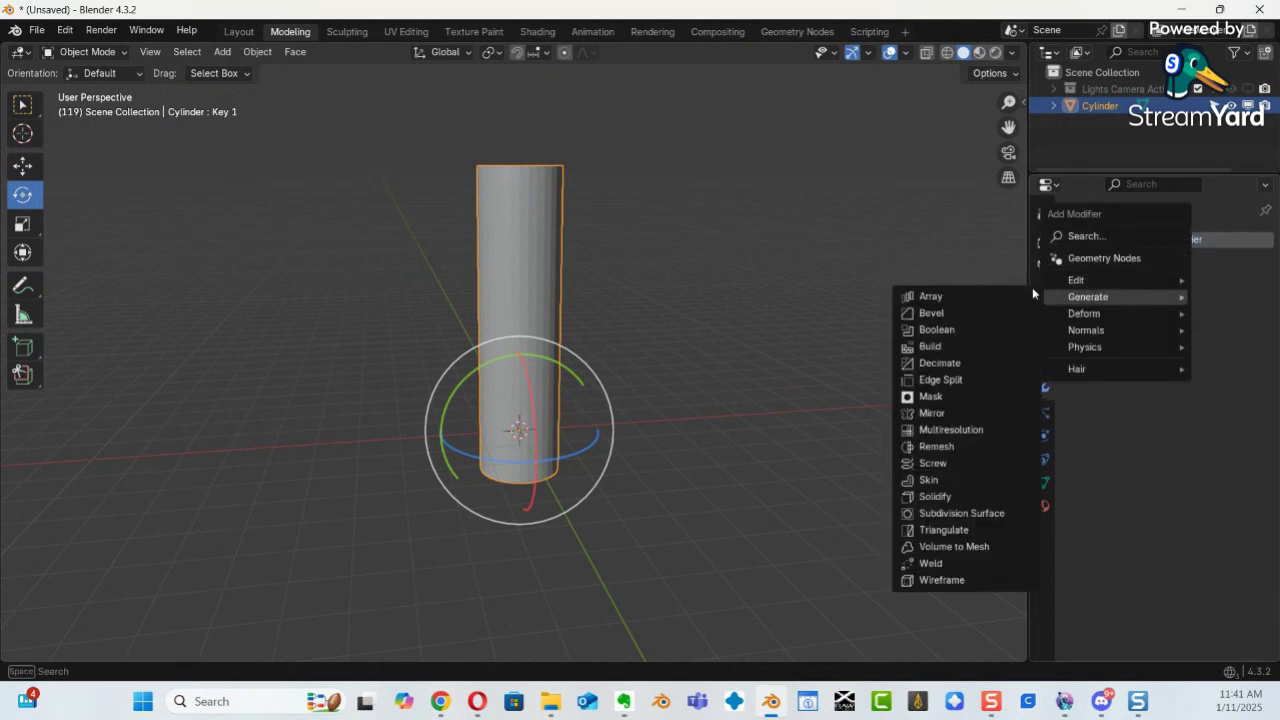
{"action": "left_click", "coordinate": [958, 513]}
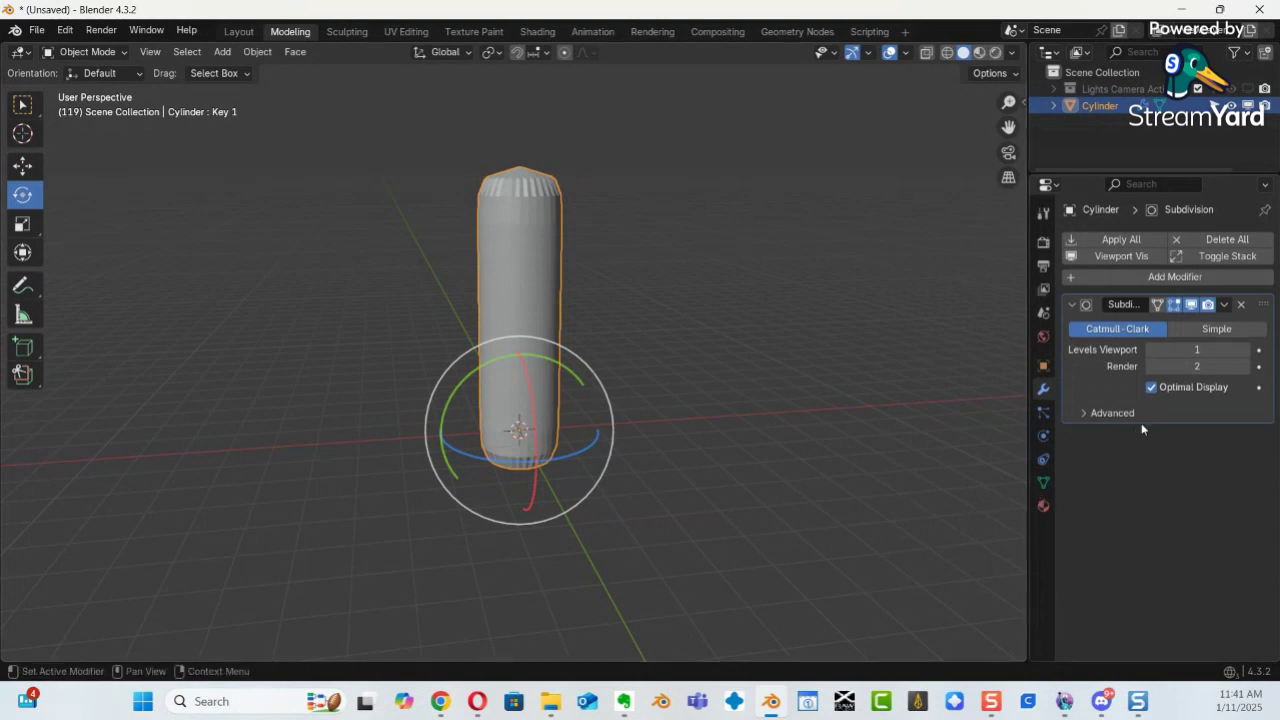
{"action": "left_click", "coordinate": [1246, 350]}
{"action": "left_click", "coordinate": [1246, 350]}
{"action": "left_click", "coordinate": [1244, 366]}
{"action": "middle_click_drag", "start_coordinate": [711, 346], "coordinate": [691, 408]}
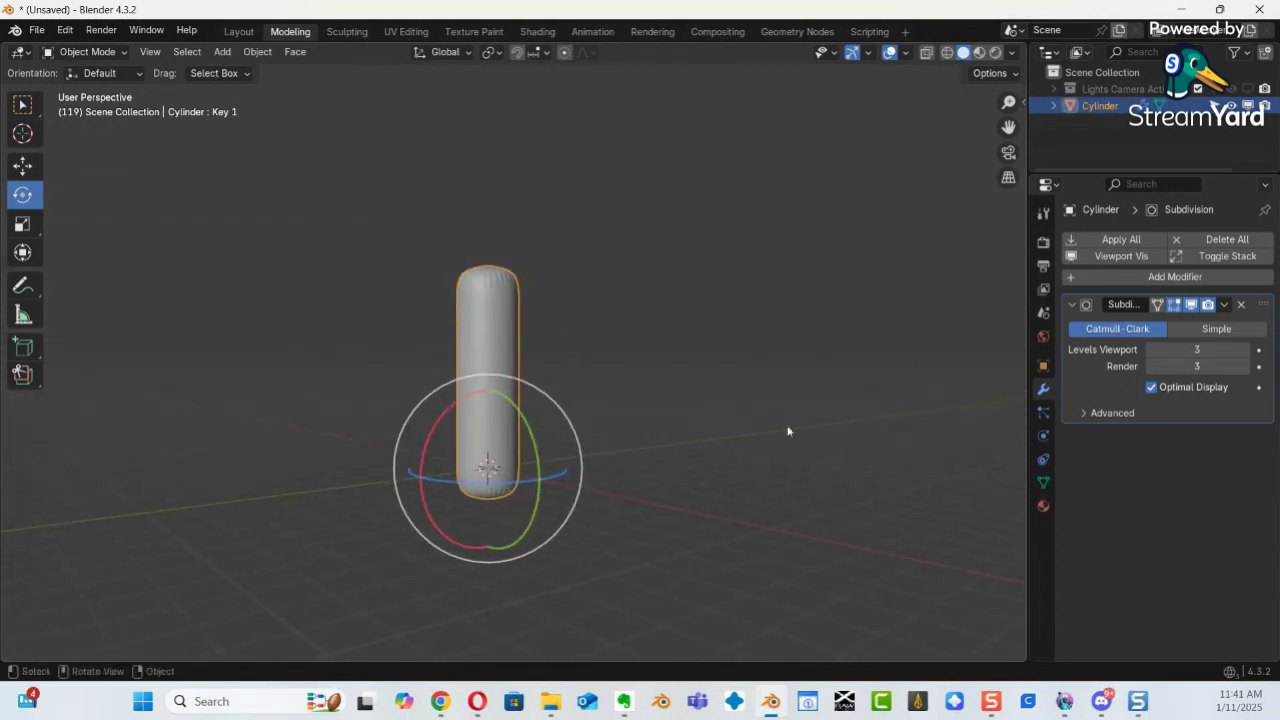
Preview shape keys Key 1 and Key 3 on the smoothed column, bringing each value back to 0.000.
{"action": "left_click", "coordinate": [1043, 482]}
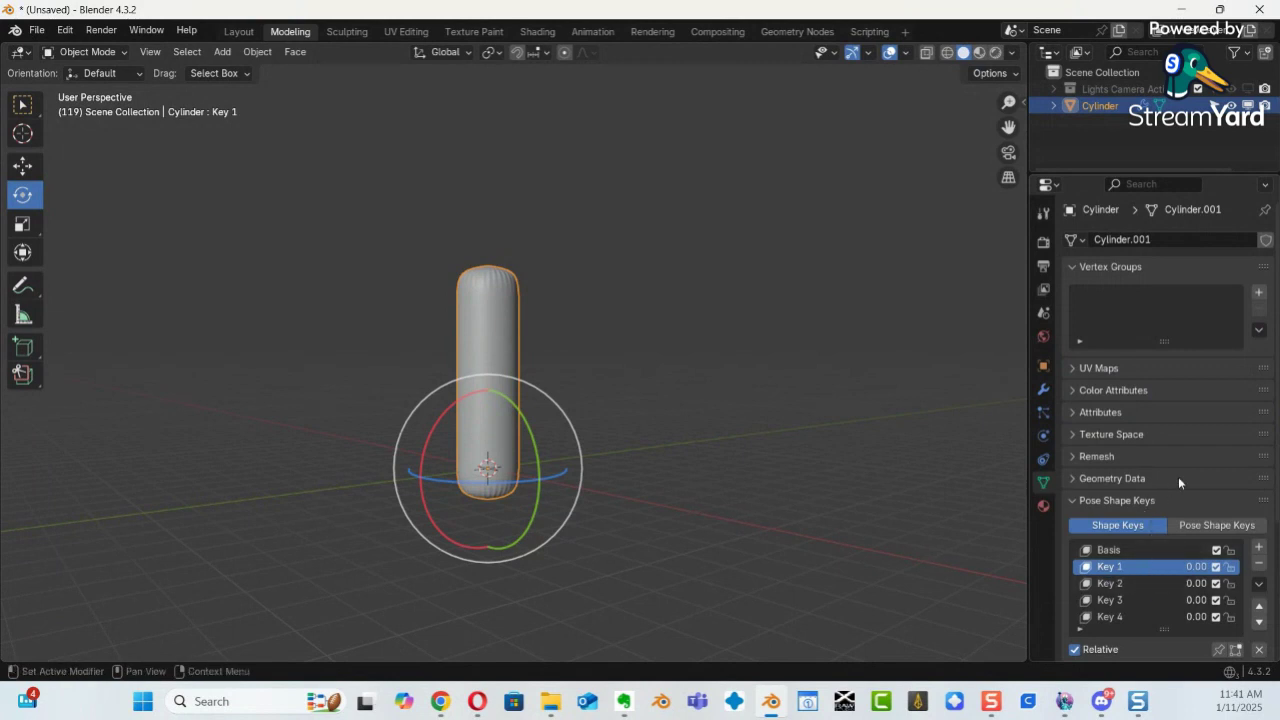
{"action": "scroll", "coordinate": [1183, 476], "scroll_direction": "down", "scroll_amount": 4}
{"action": "left_click_drag", "start_coordinate": [1182, 538], "coordinate": [144, 537]}
{"action": "left_click", "coordinate": [1128, 451]}
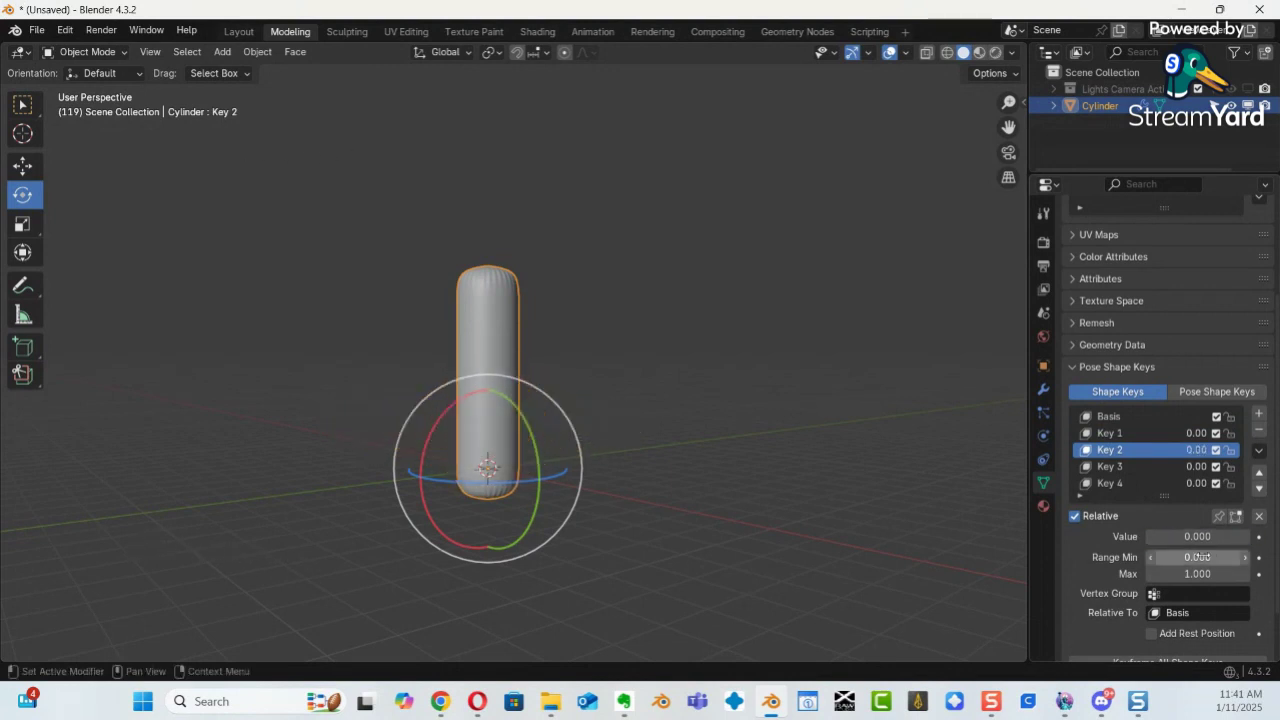
{"action": "left_click", "coordinate": [1109, 466]}
{"action": "left_click_drag", "start_coordinate": [1197, 536], "coordinate": [132, 537]}
Raise Key 4 to 0.987, examine the smoothed mushroom-like shape from several angles, and bring the value back to 0.000.
{"action": "left_click", "coordinate": [1109, 483]}
{"action": "left_click_drag", "start_coordinate": [1182, 545], "coordinate": [274, 150]}
{"action": "left_click_drag", "start_coordinate": [1220, 537], "coordinate": [1247, 537]}
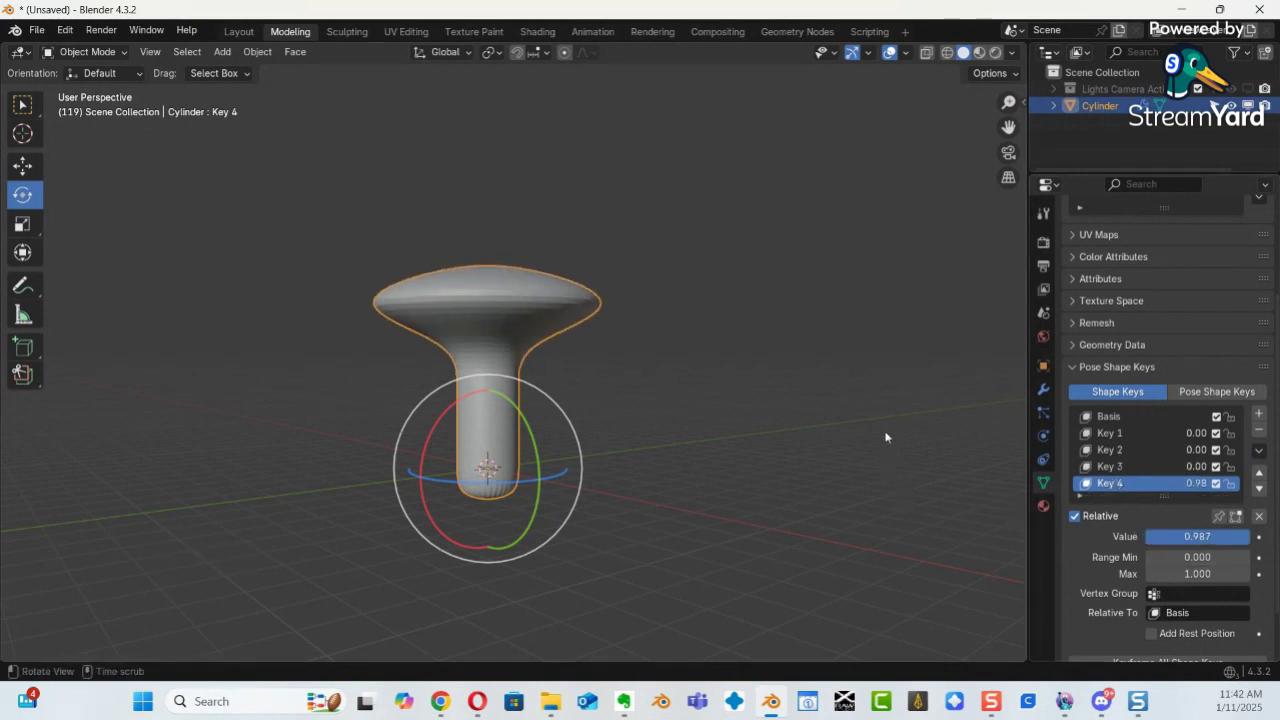
{"action": "middle_click_drag", "start_coordinate": [713, 303], "coordinate": [543, 331]}
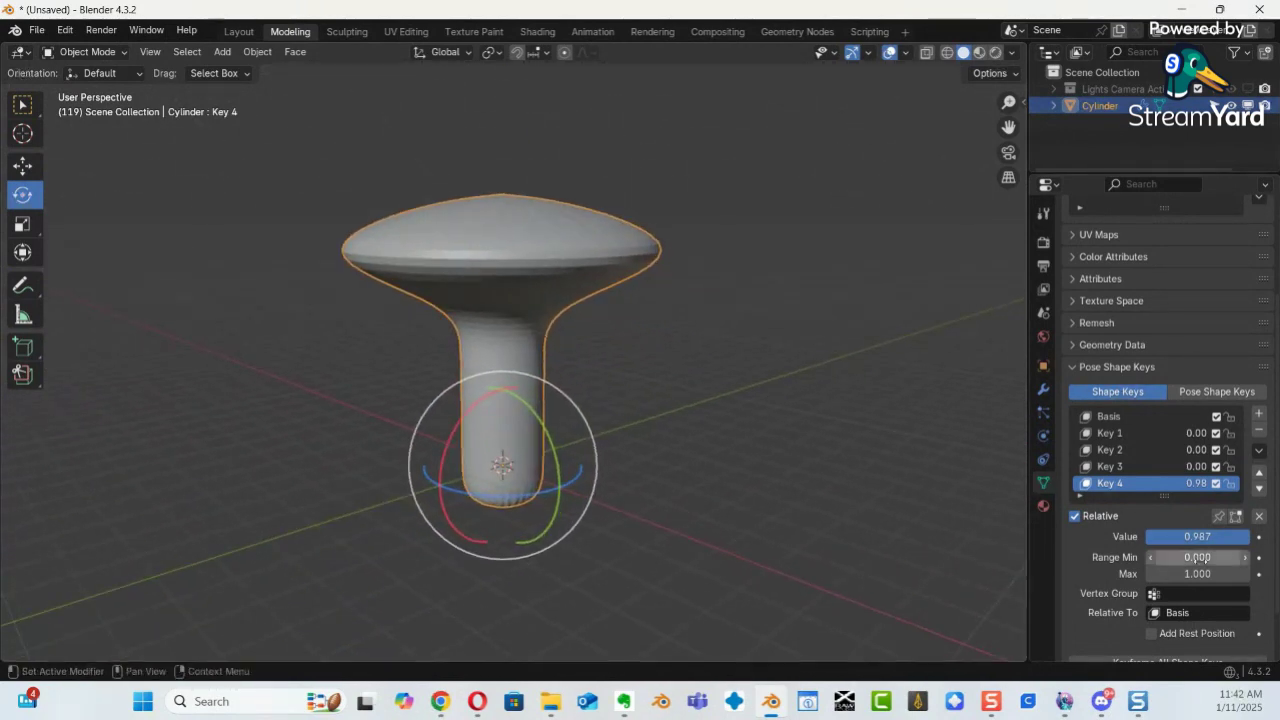
{"action": "left_click_drag", "start_coordinate": [1181, 536], "coordinate": [1016, 528]}
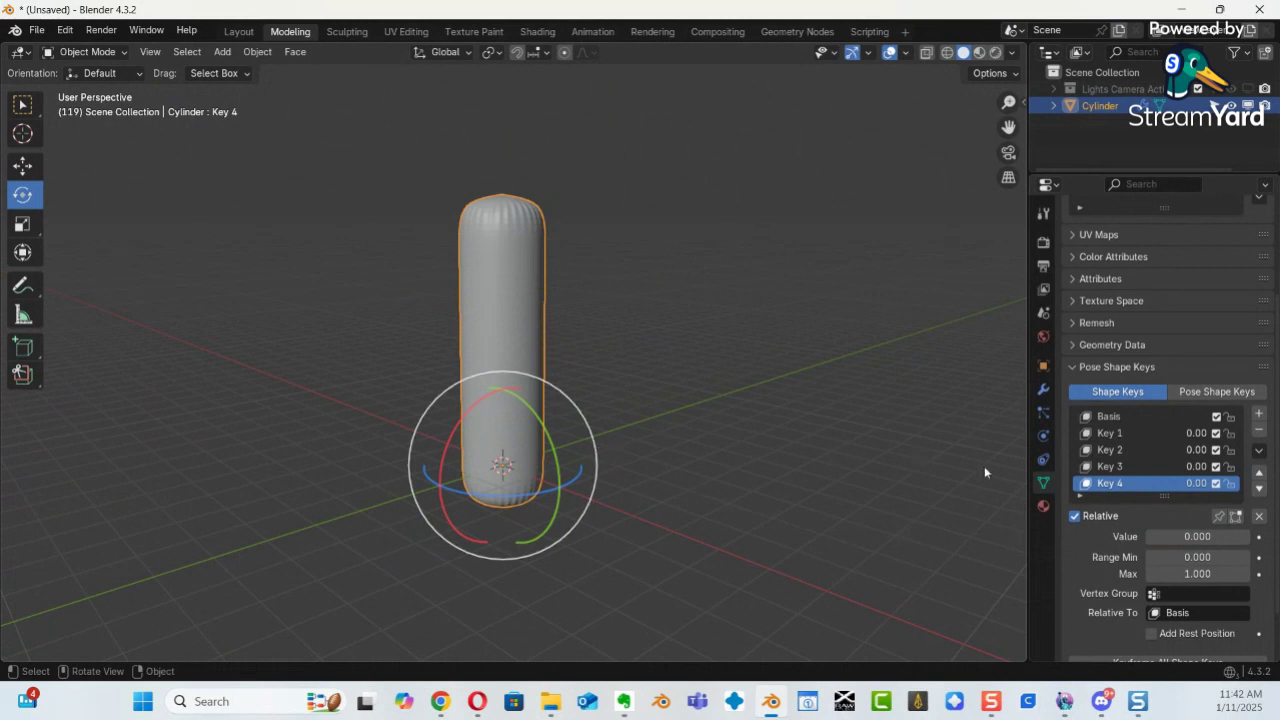
Turn off the Subdivision modifier's viewport display and try Key 4's value on the unsmoothed column, leaving it at 0.000.
{"action": "left_click", "coordinate": [1043, 389]}
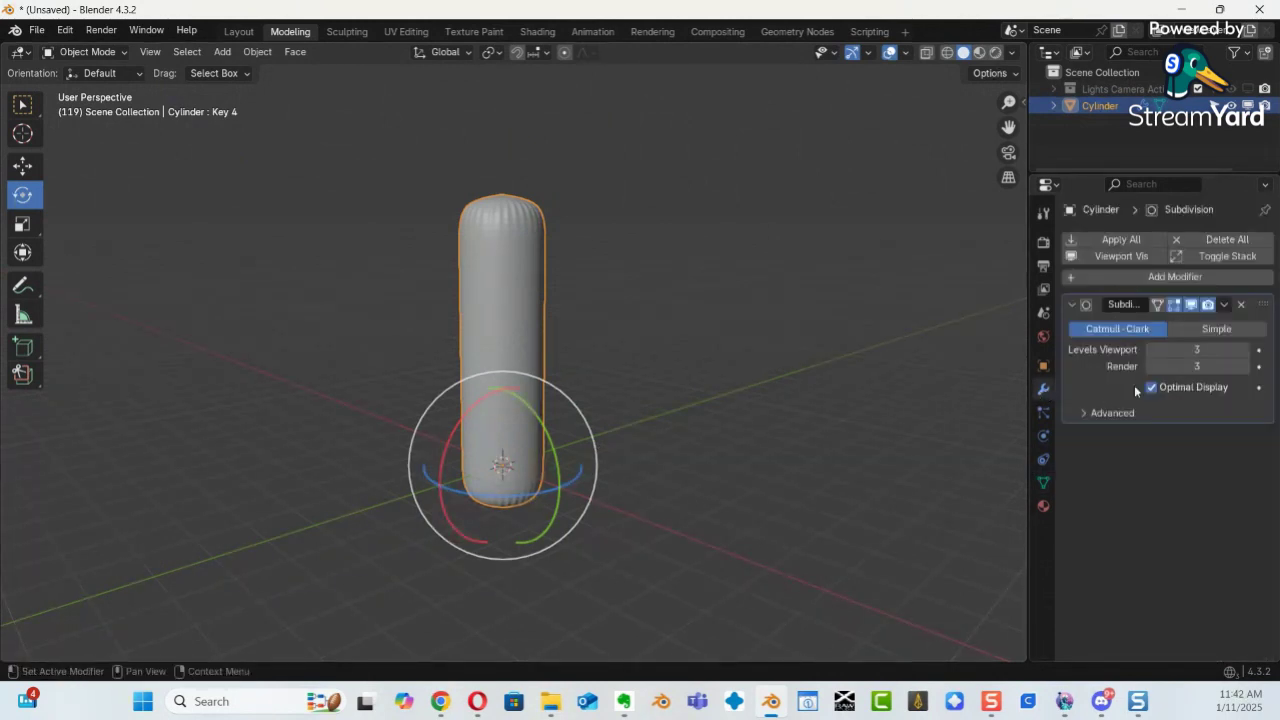
{"action": "left_click", "coordinate": [1191, 305]}
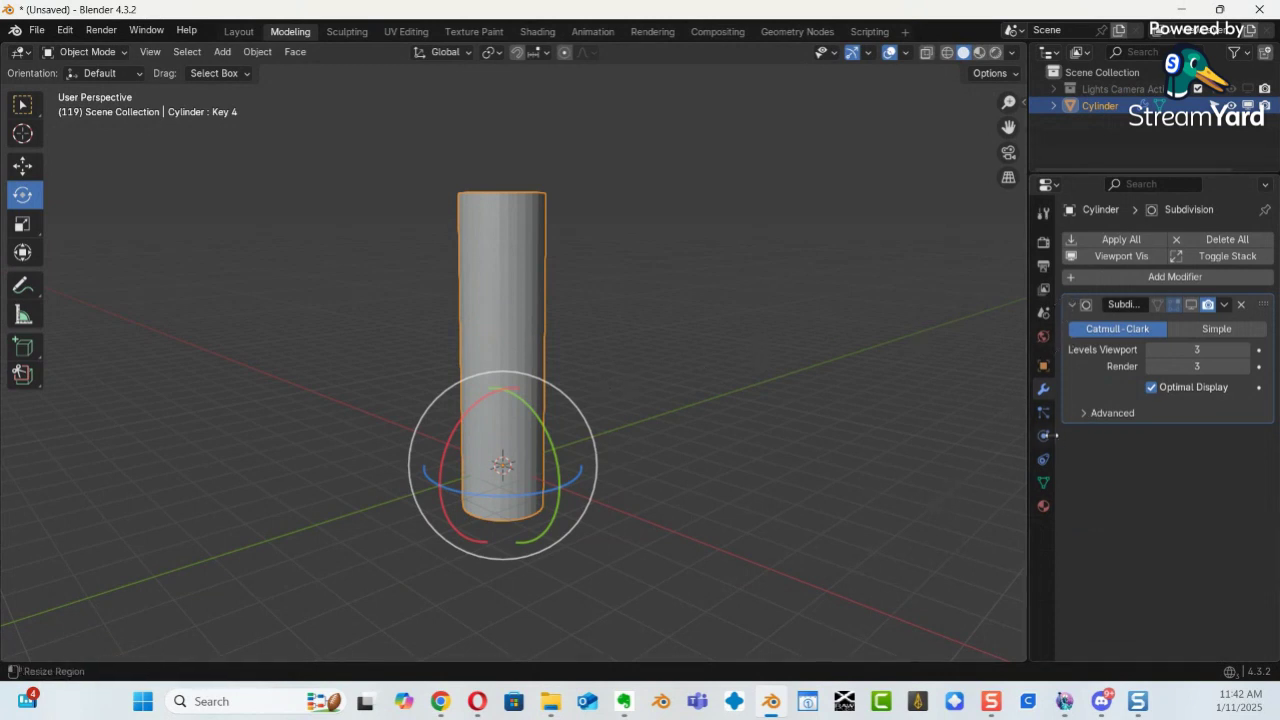
{"action": "left_click", "coordinate": [1043, 482]}
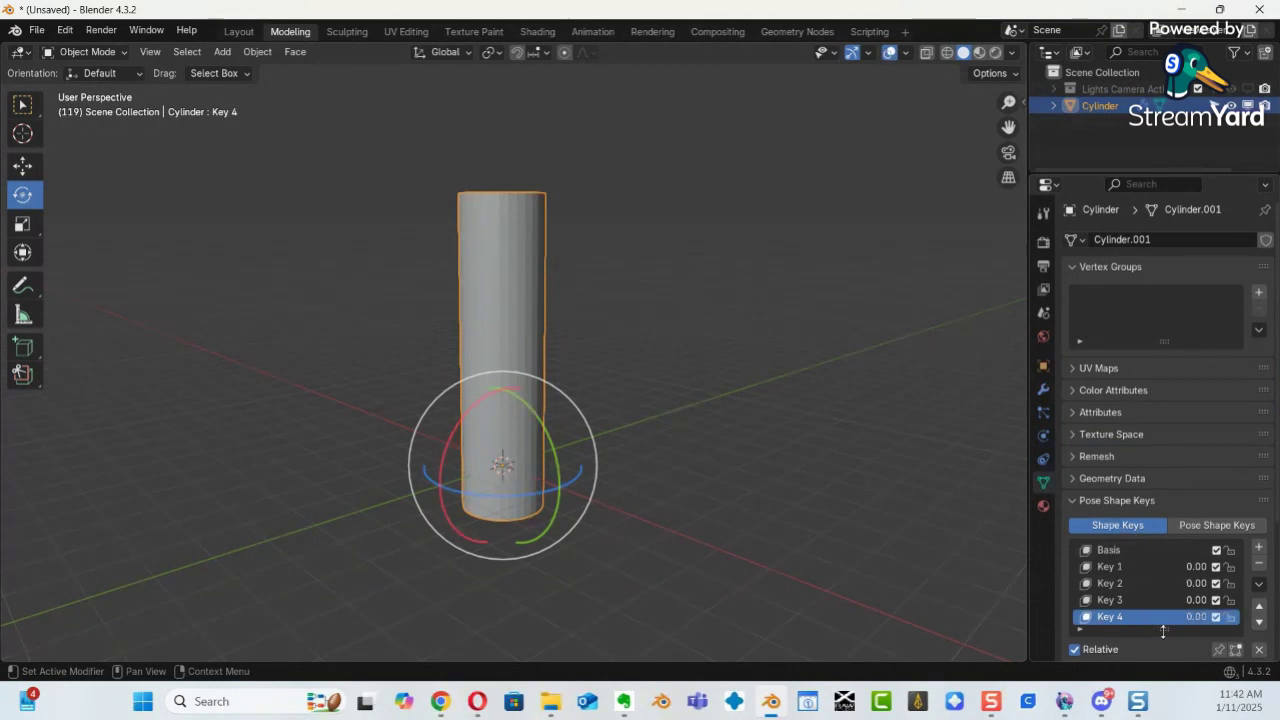
{"action": "scroll", "coordinate": [1138, 516], "scroll_direction": "down", "scroll_amount": 1}
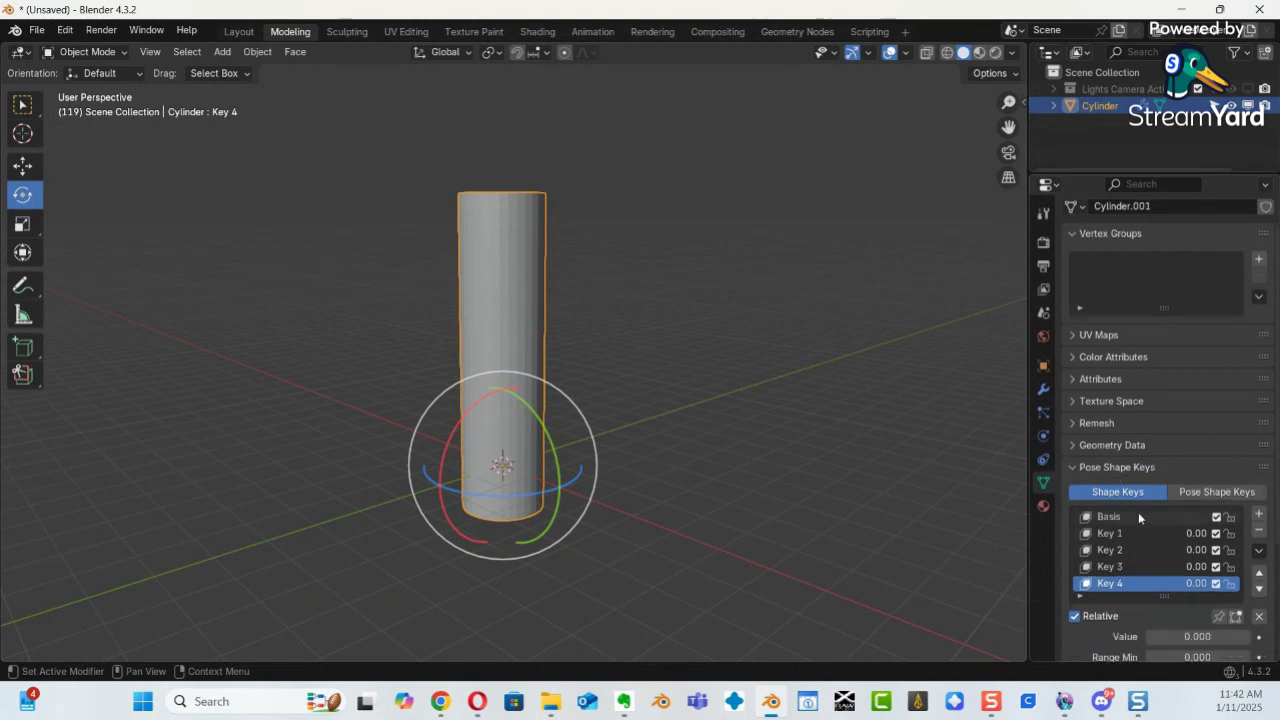
{"action": "scroll", "coordinate": [1140, 514], "scroll_direction": "down", "scroll_amount": 5}
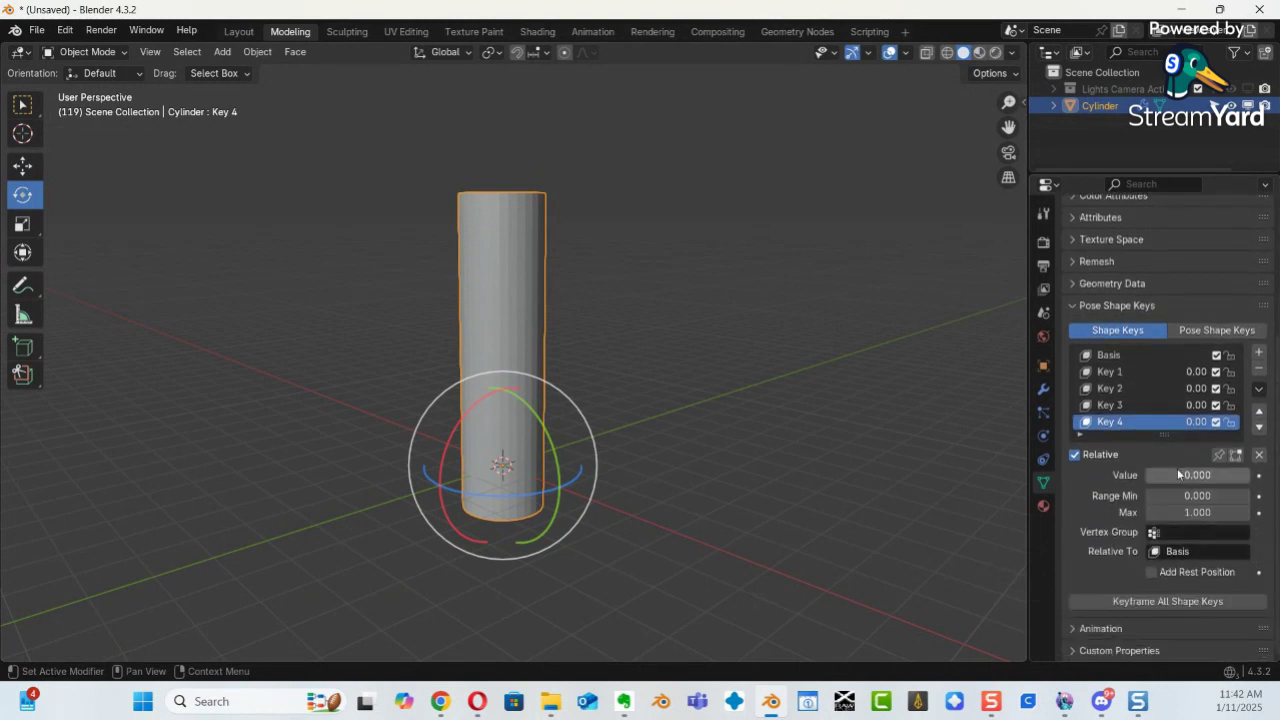
{"action": "left_click_drag", "start_coordinate": [168, 476], "coordinate": [141, 489]}
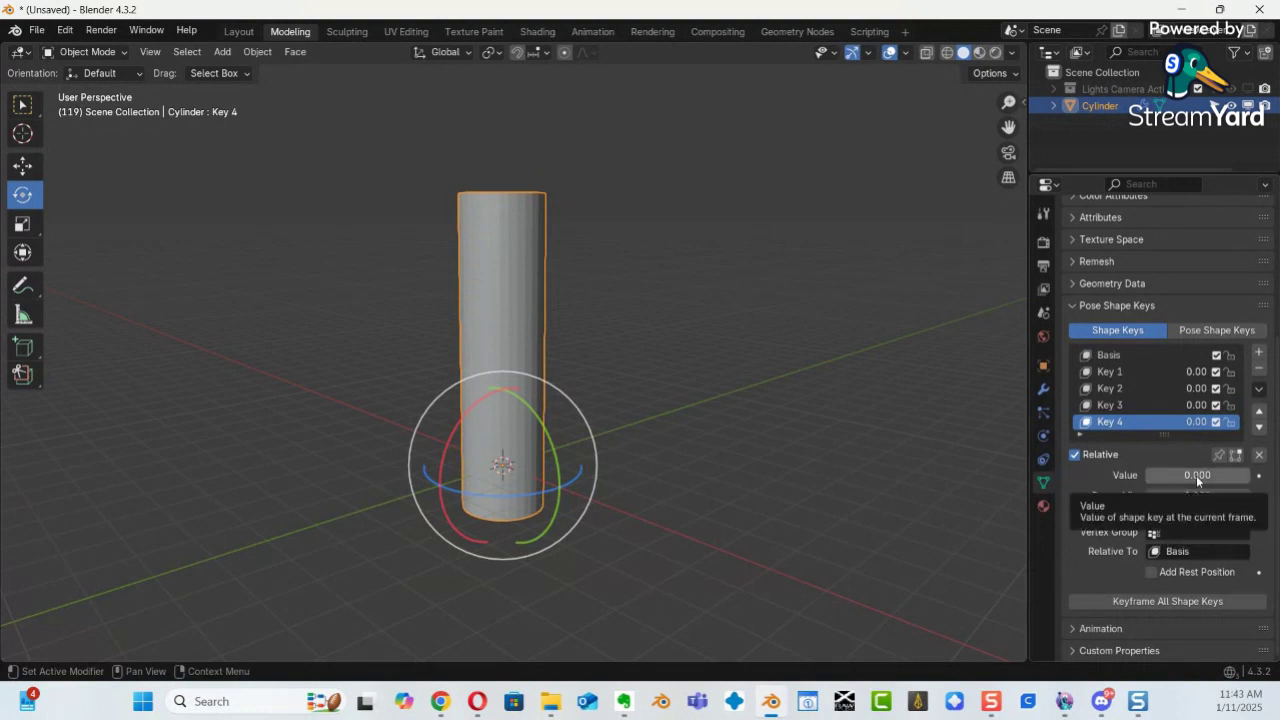
Raise Key 4's value to 1.000 and set its Range Max to 2.
{"action": "left_click_drag", "start_coordinate": [1196, 475], "coordinate": [149, 476]}
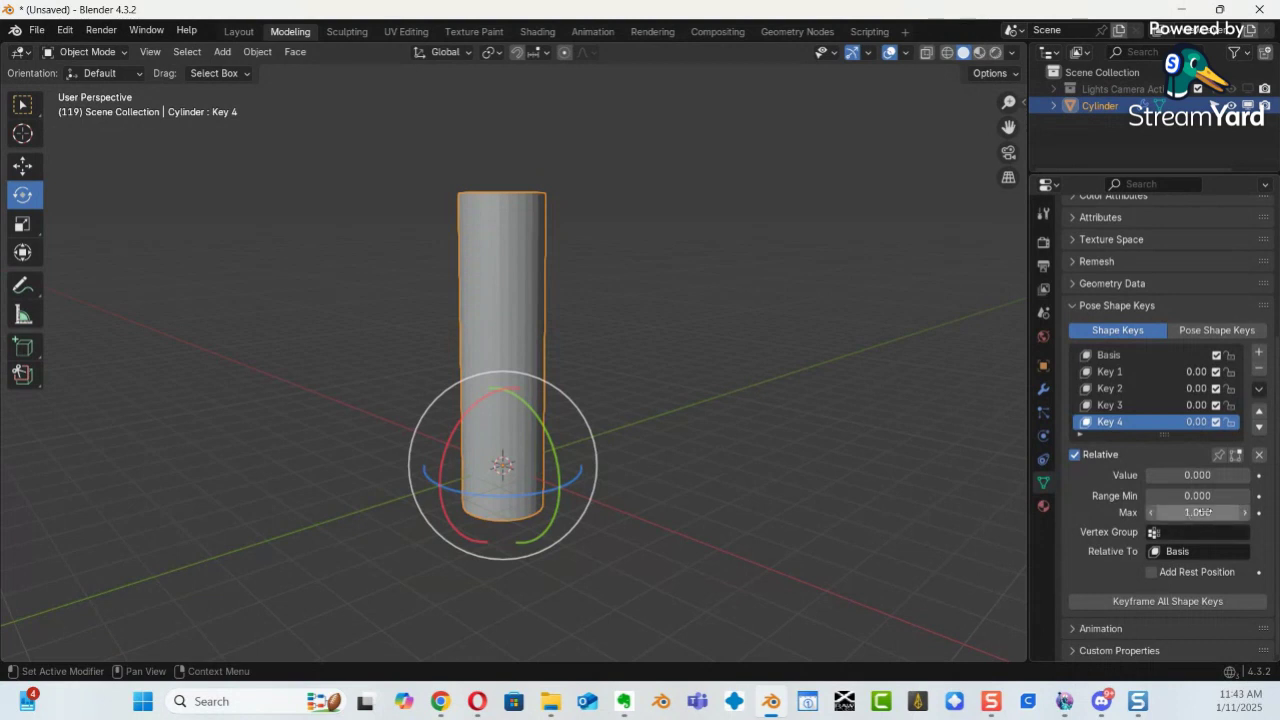
{"action": "left_click_drag", "start_coordinate": [1180, 475], "coordinate": [299, 487]}
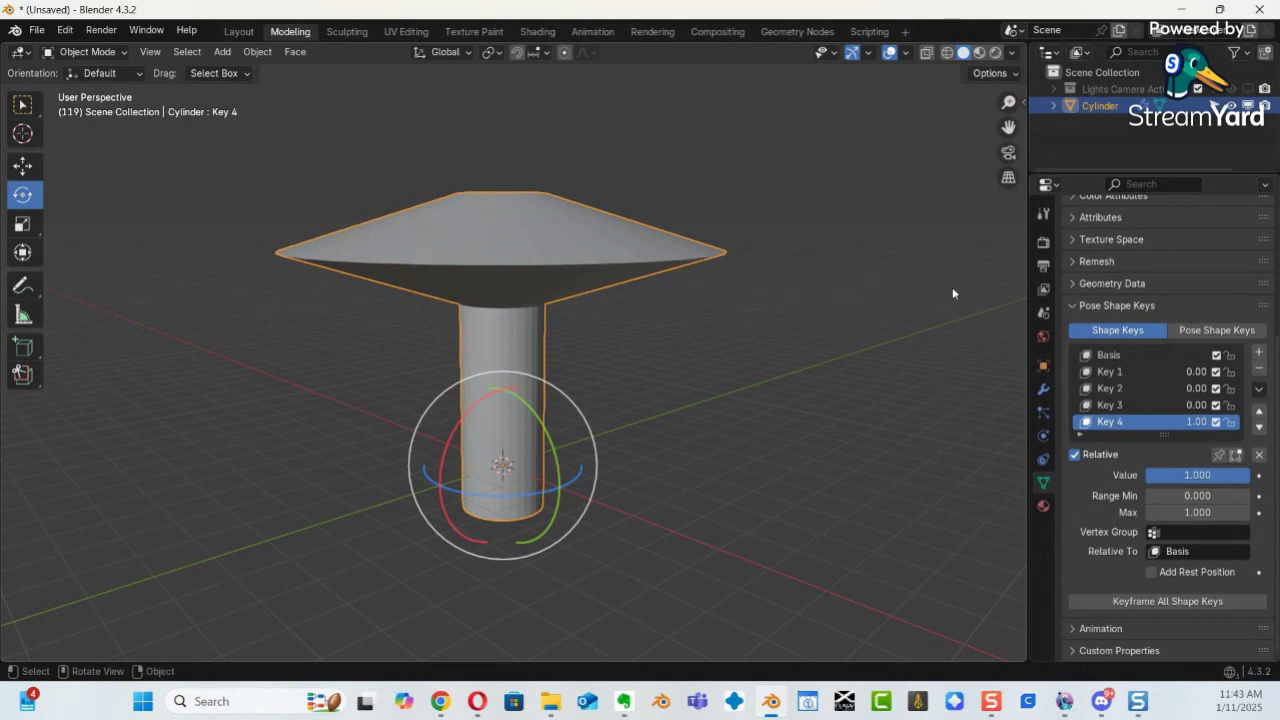
{"action": "left_click", "coordinate": [1186, 512]}
{"action": "type", "text": "2"}
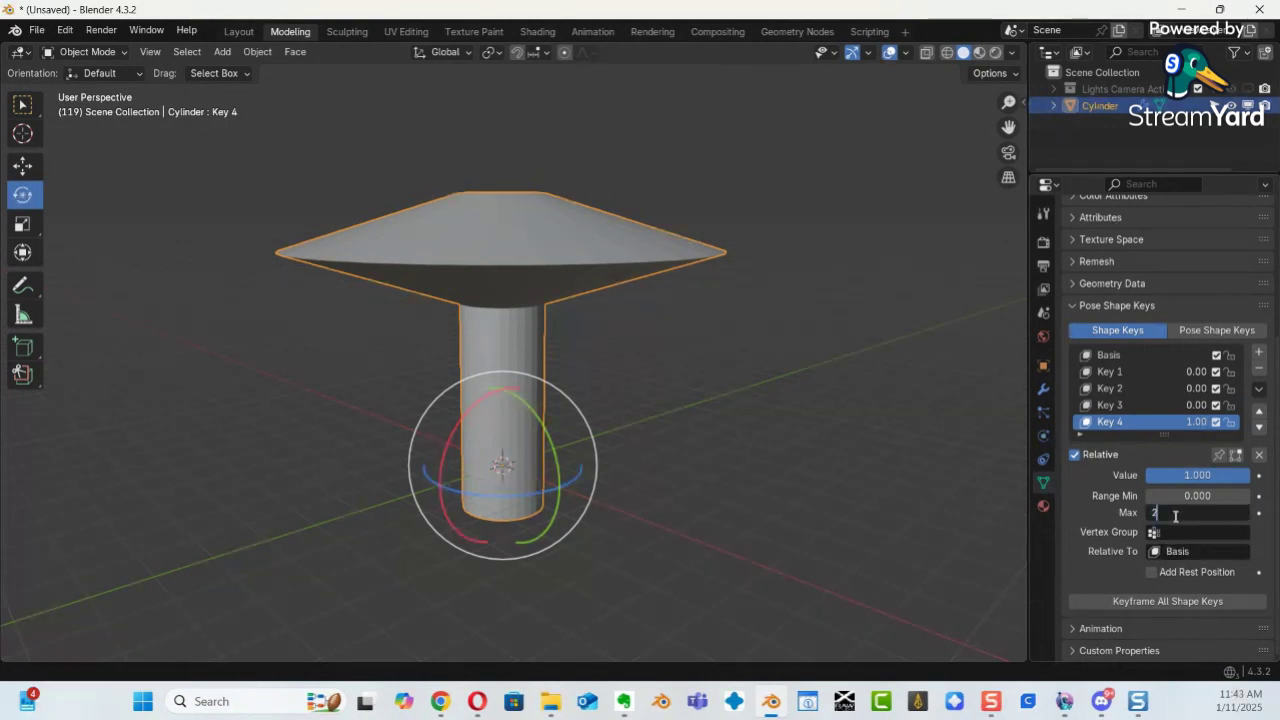
{"action": "key", "text": "Return"}
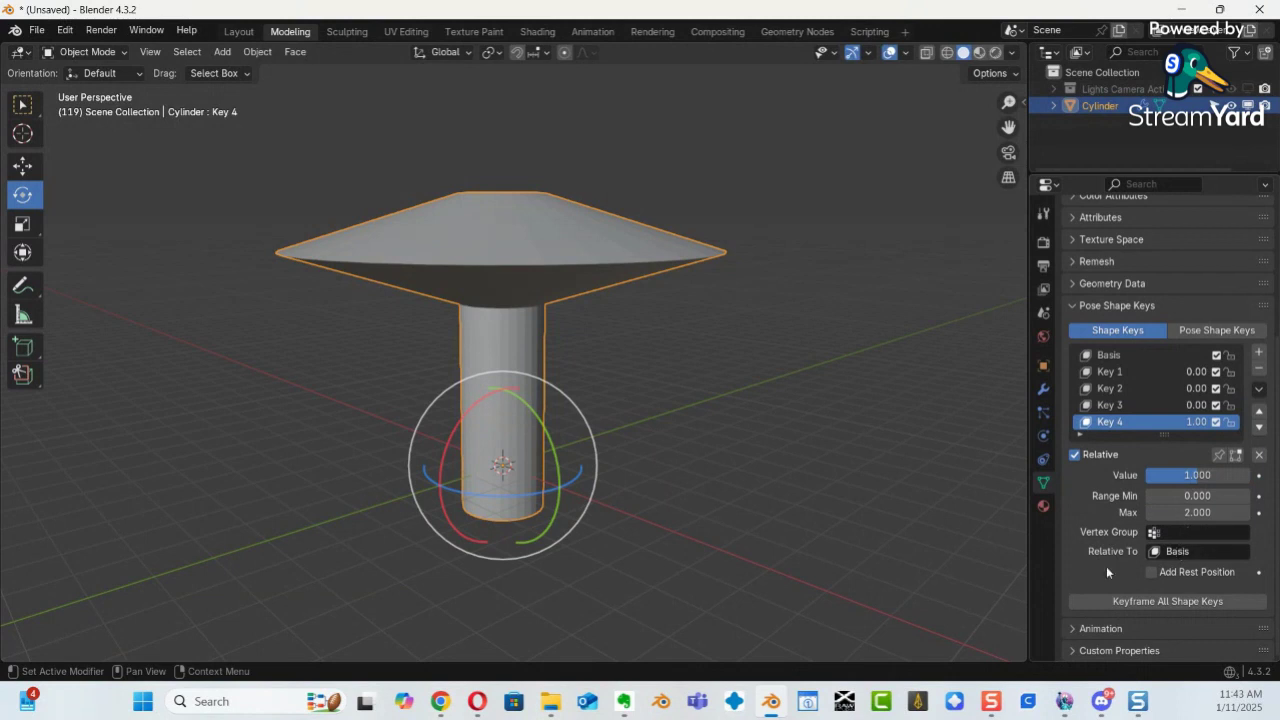
Raise Key 4's value to 2.000 to preview the exaggerated flare near the column's upper end.
{"action": "left_click", "coordinate": [1190, 475]}
{"action": "left_click", "coordinate": [1190, 475]}
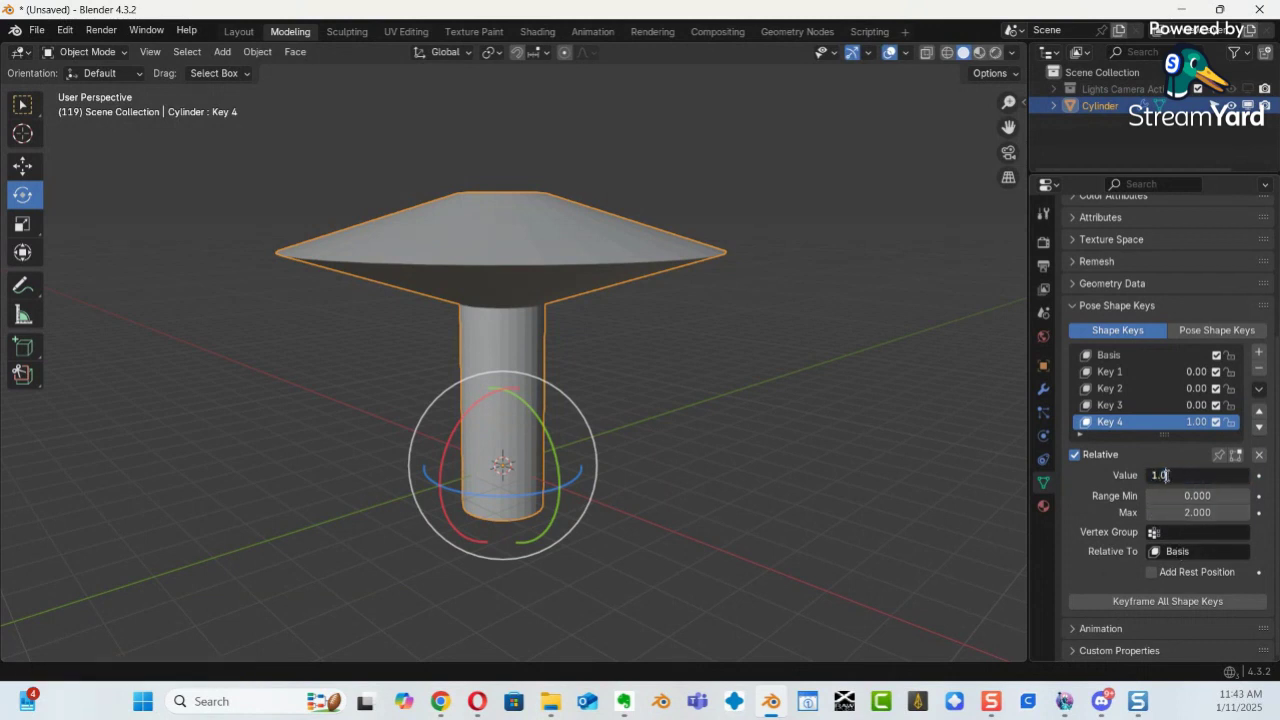
{"action": "key", "text": "Return"}
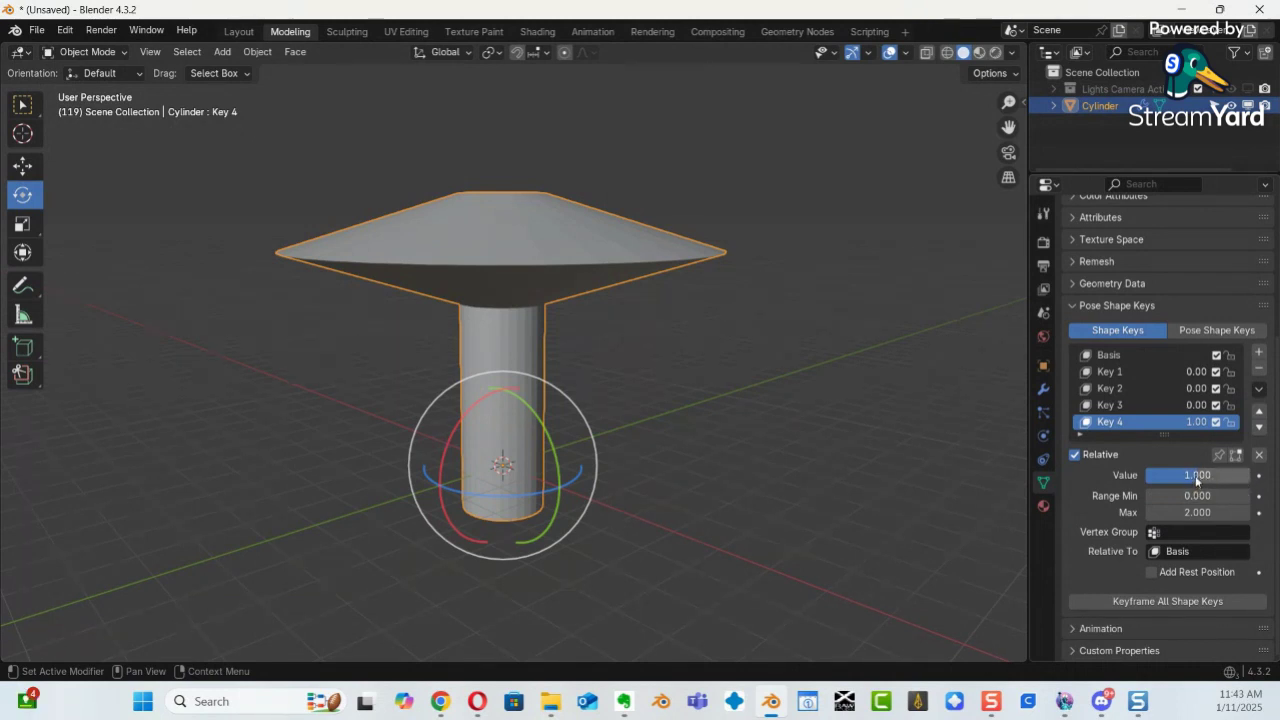
{"action": "left_click_drag", "start_coordinate": [175, 481], "coordinate": [248, 486]}
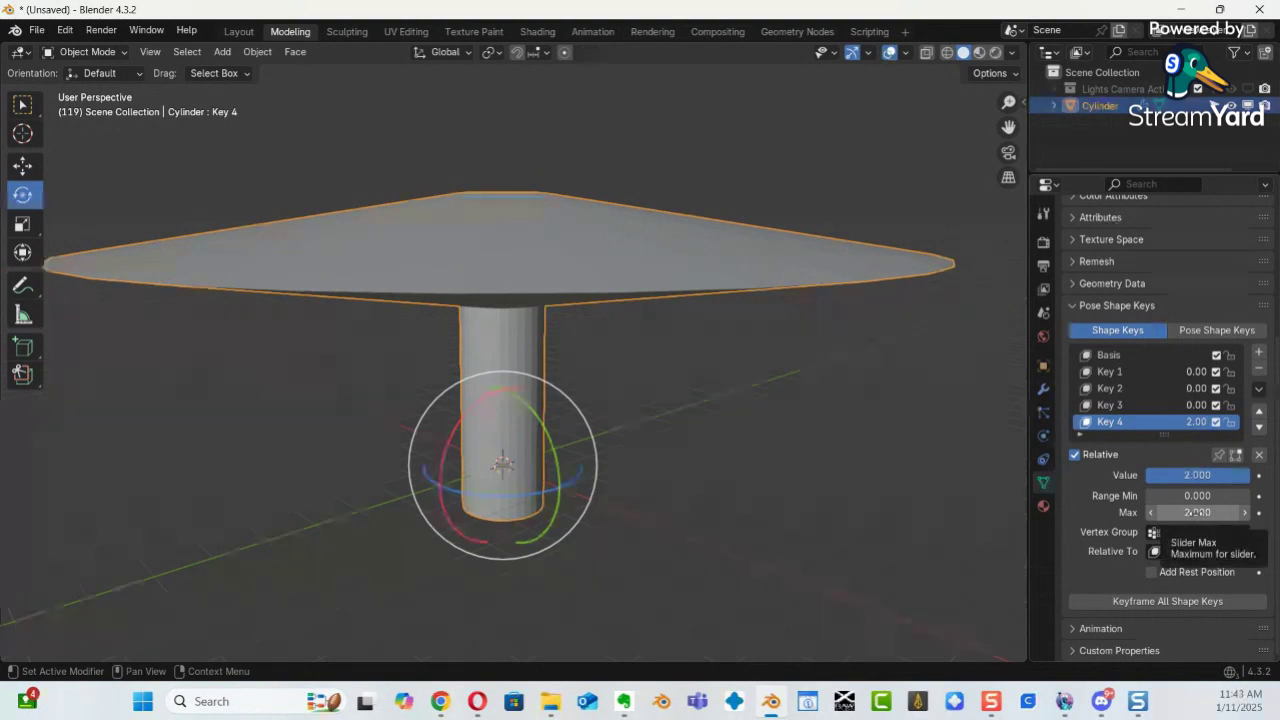
Set Key 4's Range Max to 3 and raise its value to 3.000.
{"action": "left_click", "coordinate": [1196, 512]}
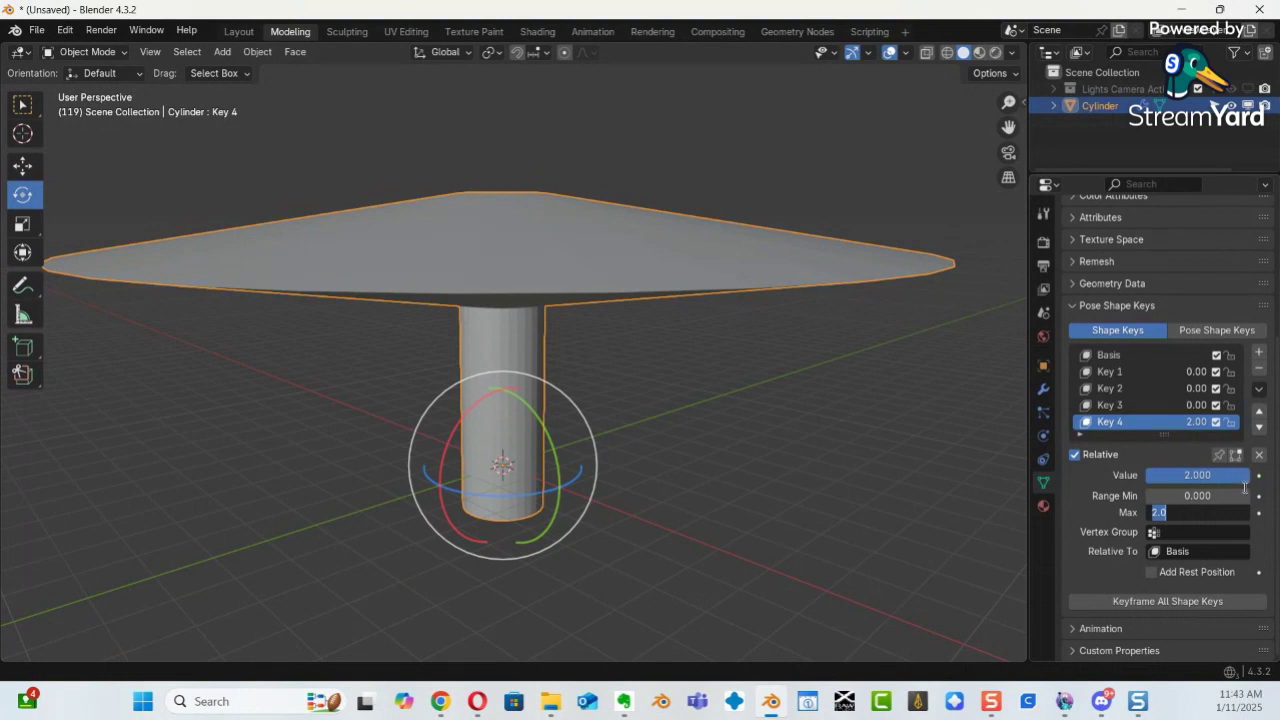
{"action": "type", "text": "3"}
{"action": "key", "text": "Return"}
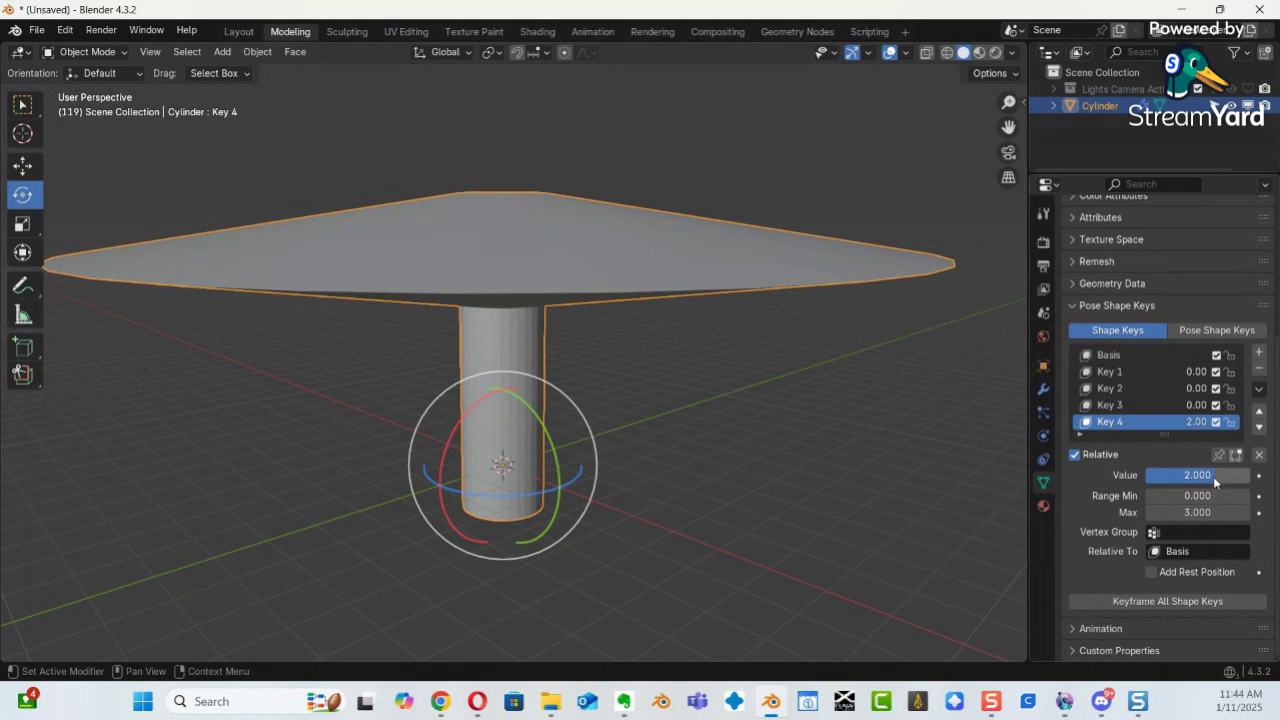
{"action": "left_click_drag", "start_coordinate": [190, 483], "coordinate": [253, 495]}
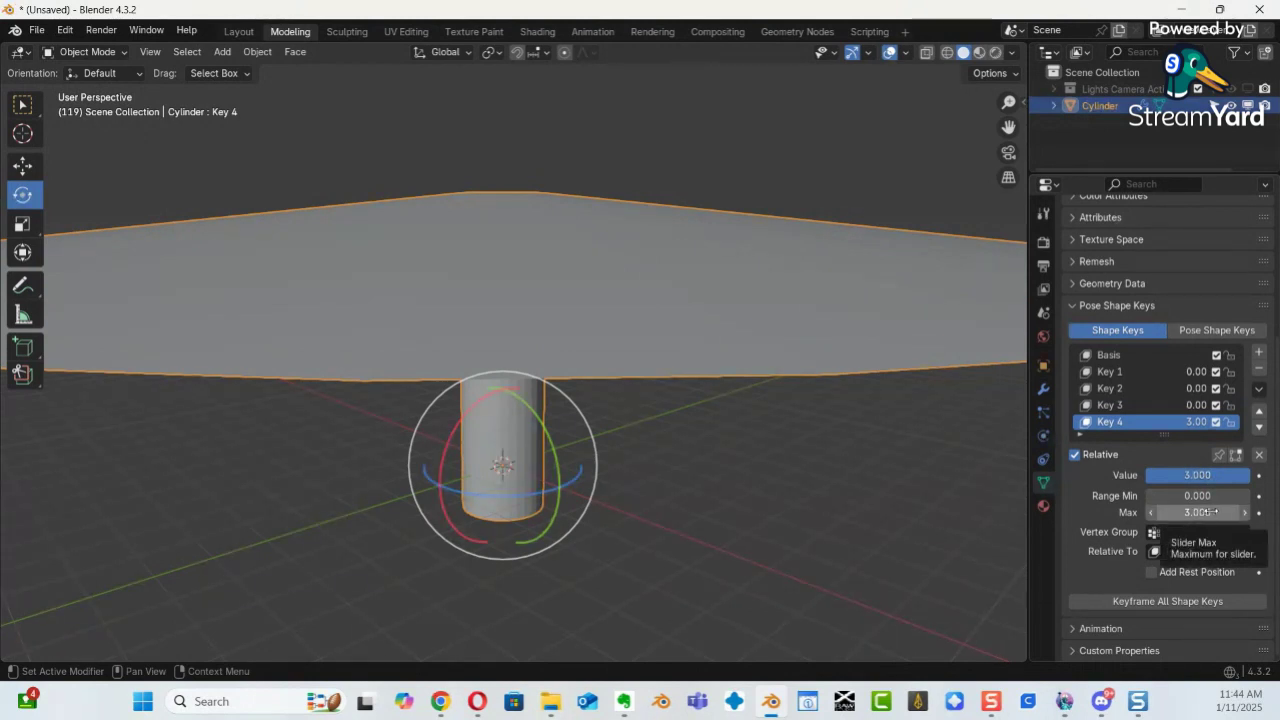
Set Key 4's Range Max back to 1 and lower its value to 0.000.
{"action": "left_click", "coordinate": [1210, 512]}
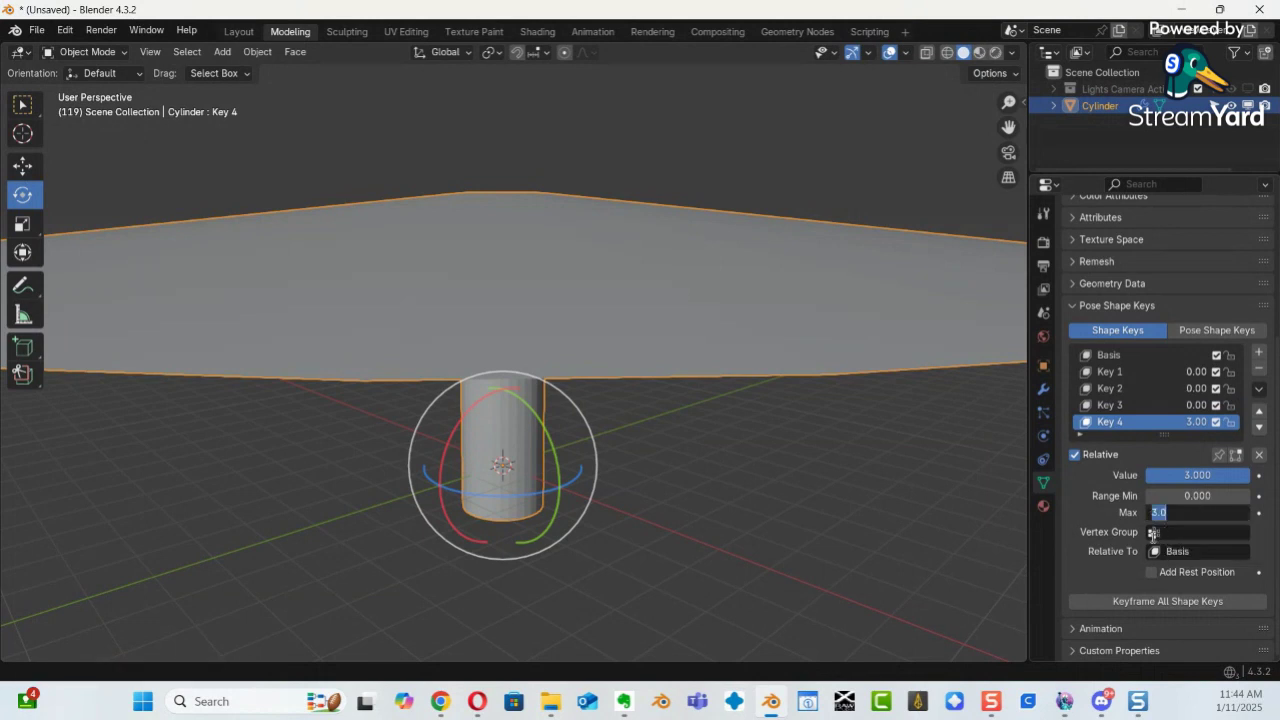
{"action": "type", "text": "1"}
{"action": "key", "text": "Return"}
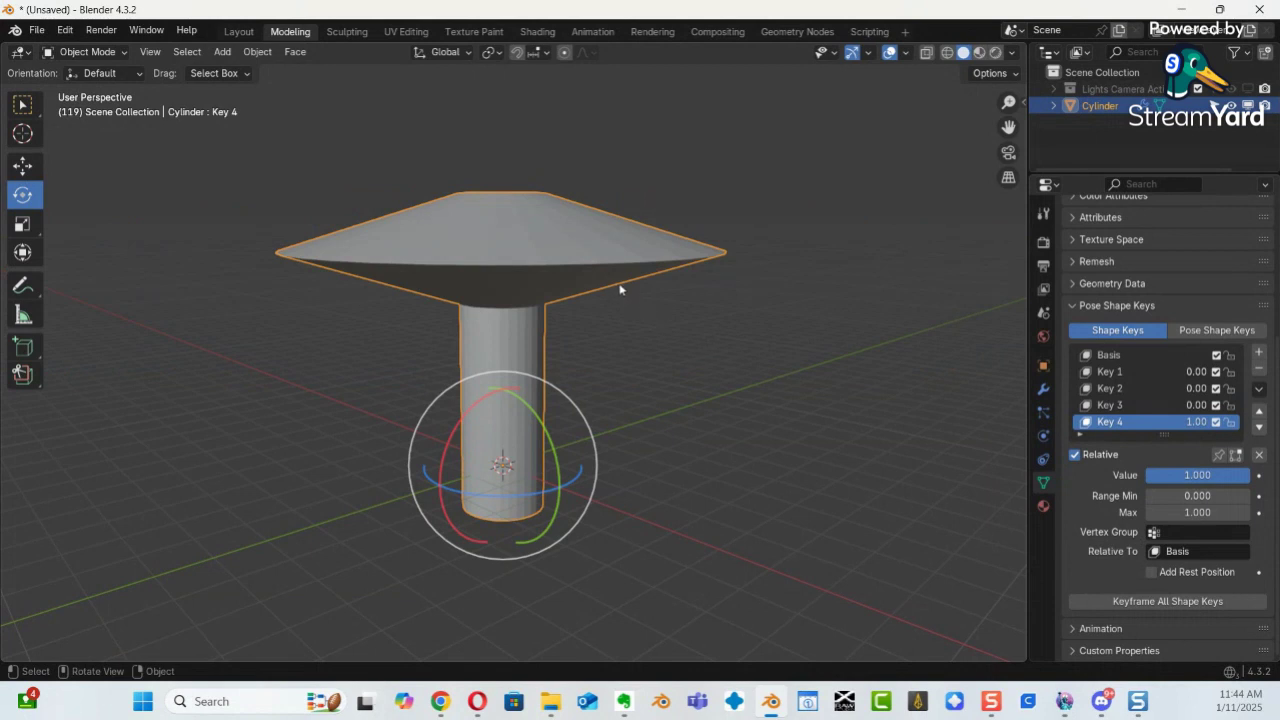
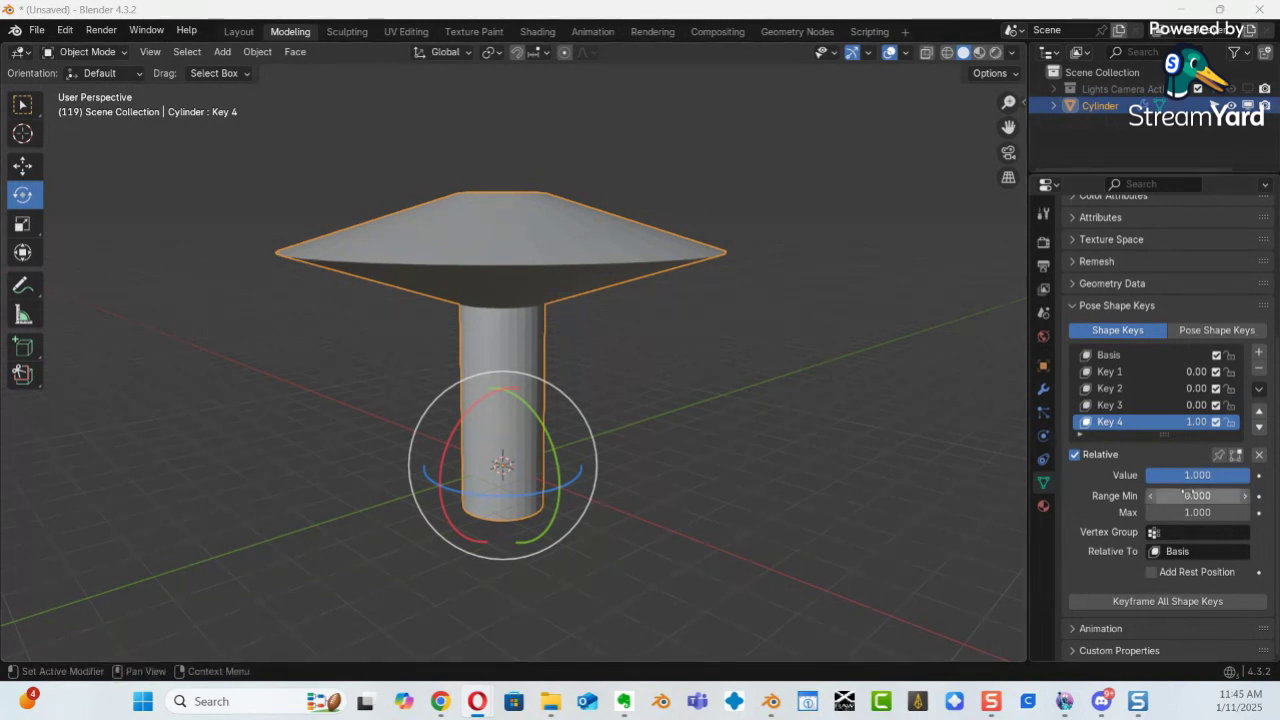
{"action": "left_click_drag", "start_coordinate": [1245, 475], "coordinate": [995, 443]}
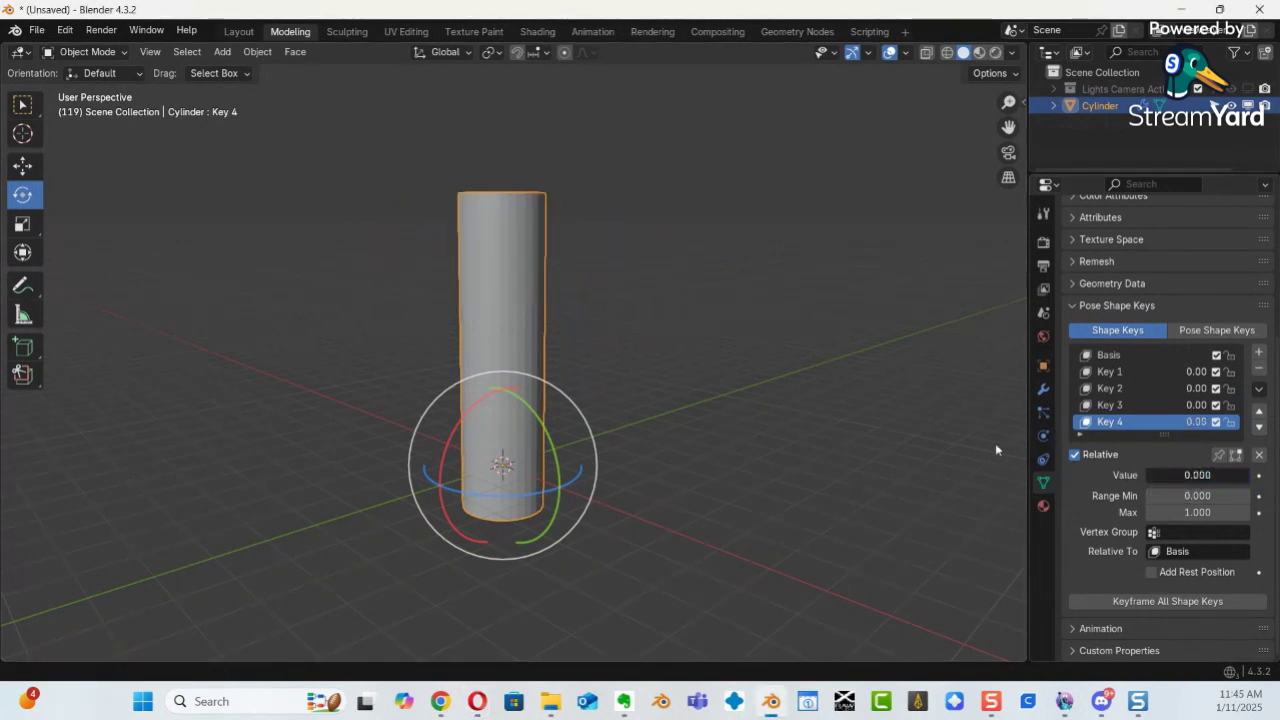
Set Key 4's Range Min to -1.
{"action": "right_click", "coordinate": [1197, 495]}
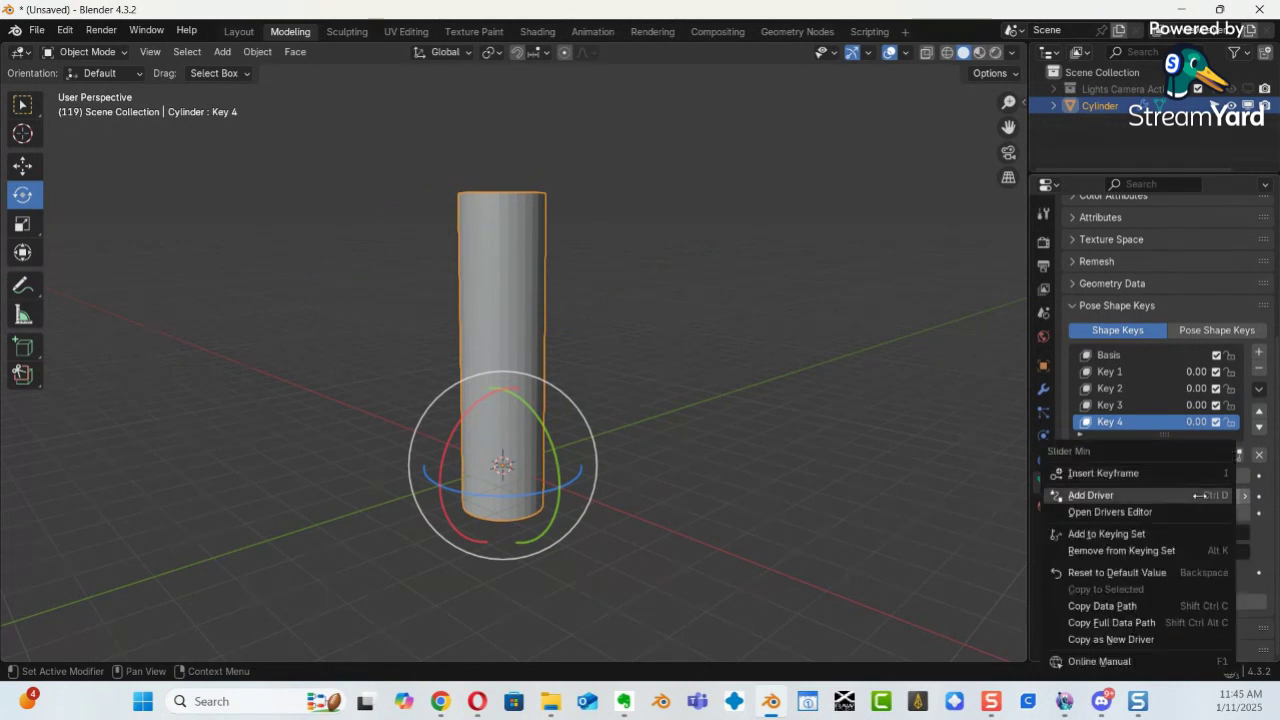
{"action": "left_click", "coordinate": [980, 463]}
{"action": "left_click", "coordinate": [1205, 497]}
{"action": "type", "text": "-"}
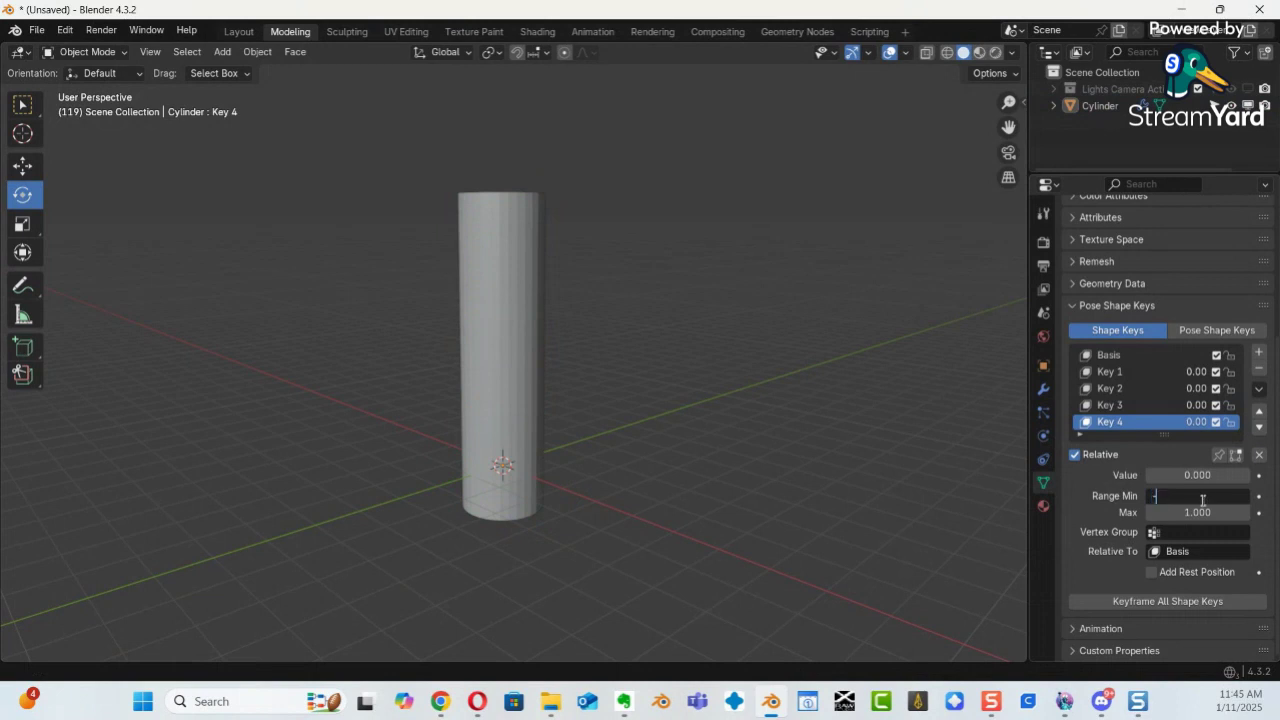
{"action": "type", "text": "1"}
{"action": "key", "text": "Return"}
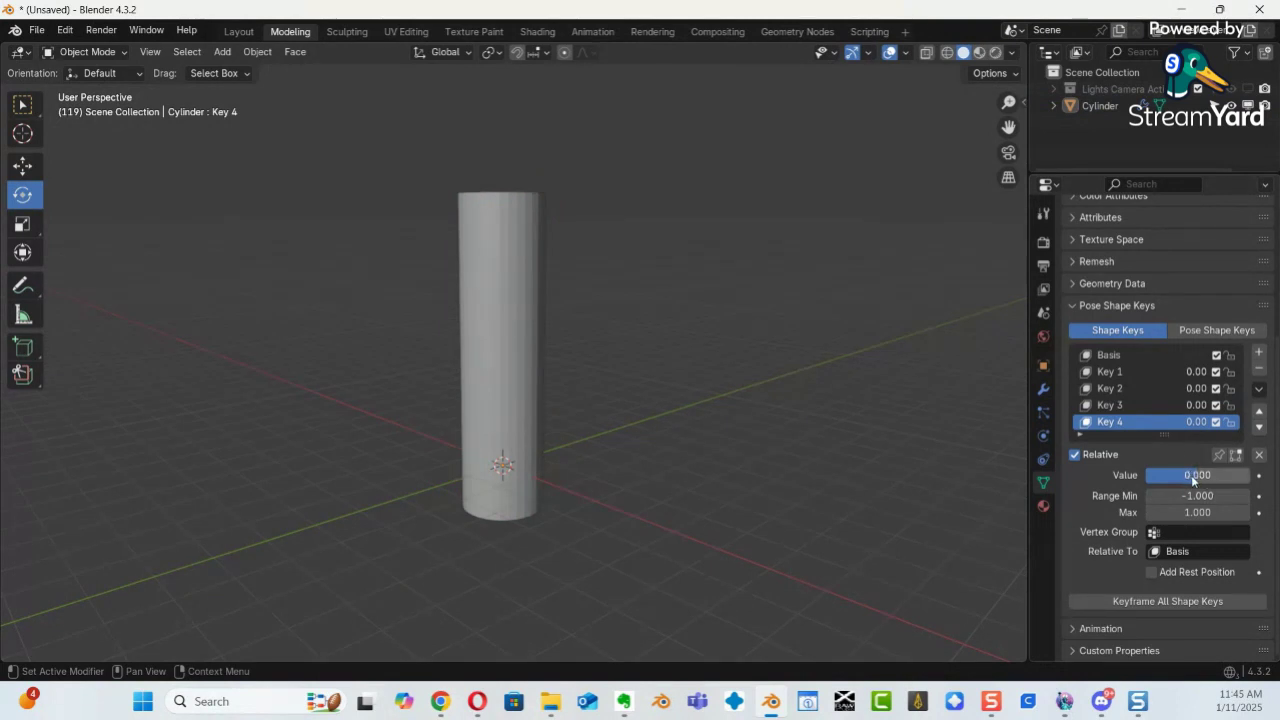
Preview Key 4 between -1.000 and 1.000 to compare the inverted and flared shapes, leaving its value at -1.000.
{"action": "left_click_drag", "start_coordinate": [1193, 476], "coordinate": [120, 470]}
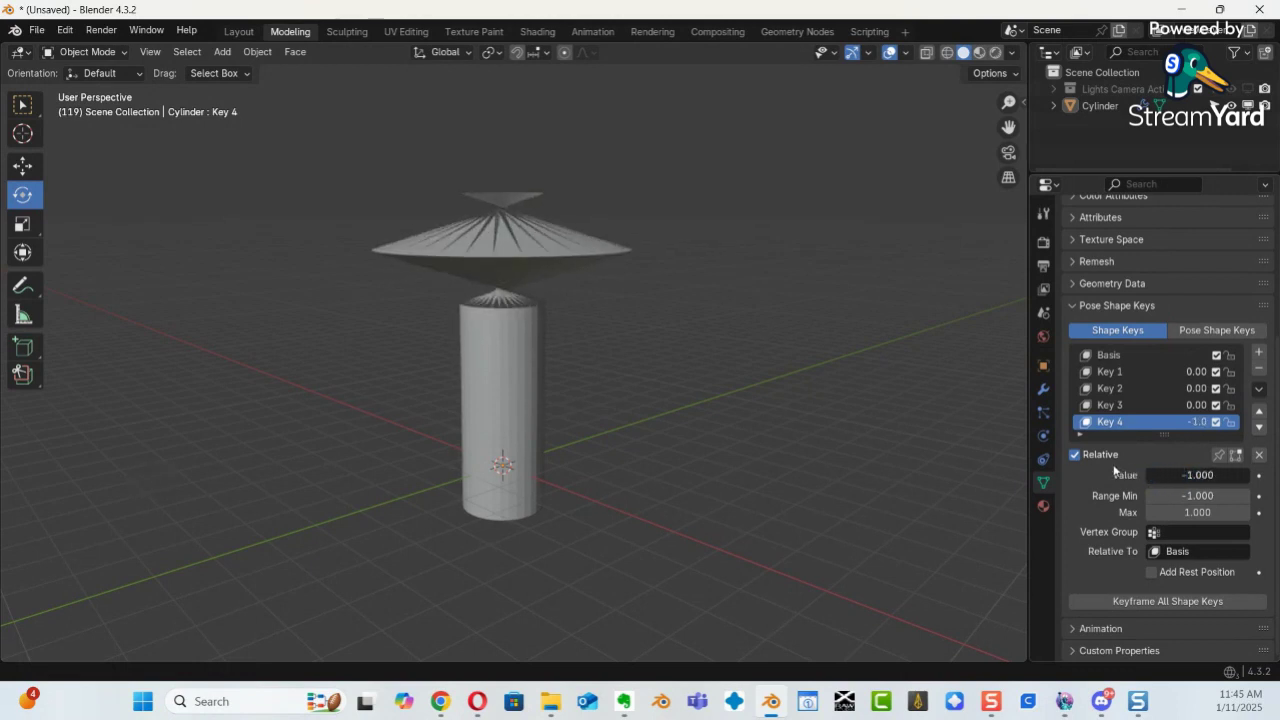
{"action": "left_click_drag", "start_coordinate": [1160, 475], "coordinate": [243, 518]}
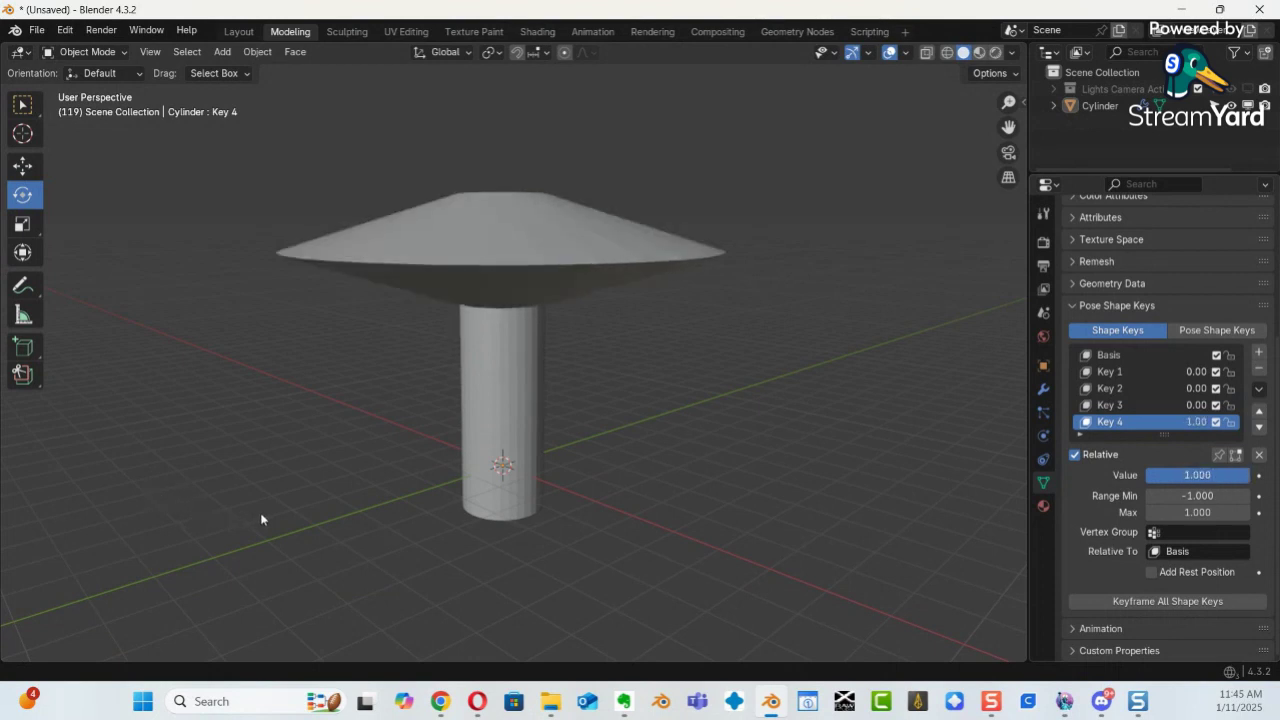
{"action": "left_click_drag", "start_coordinate": [260, 512], "coordinate": [129, 475]}
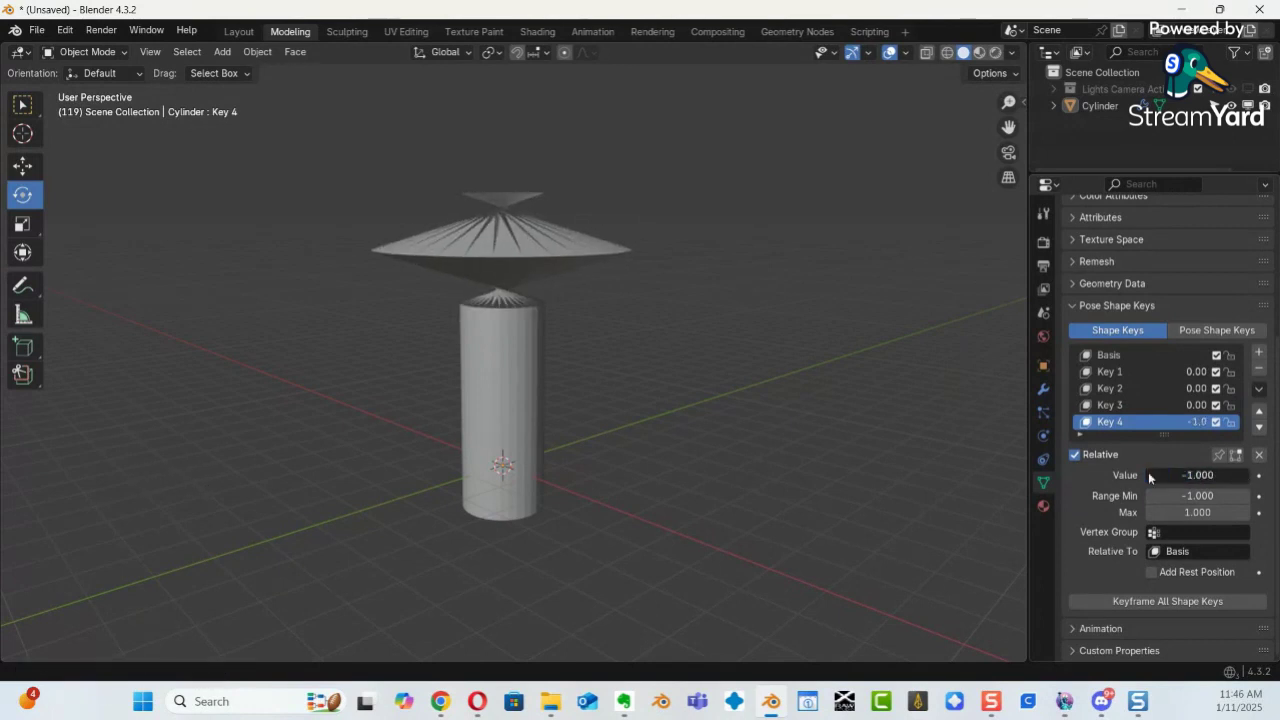
{"action": "mouse_move", "coordinate": [1148, 472]}
{"action": "left_mouse_down"}
{"action": "mouse_move", "coordinate": [140, 474]}
{"action": "mouse_move", "coordinate": [278, 496]}
{"action": "mouse_move", "coordinate": [190, 491]}
{"action": "mouse_move", "coordinate": [298, 523]}
{"action": "mouse_move", "coordinate": [1252, 479]}
{"action": "mouse_move", "coordinate": [1127, 477]}
{"action": "left_mouse_up"}
Try a Range Min of -0.5 on Key 4 and return the Range Min to 0.
{"action": "left_click", "coordinate": [1218, 496]}
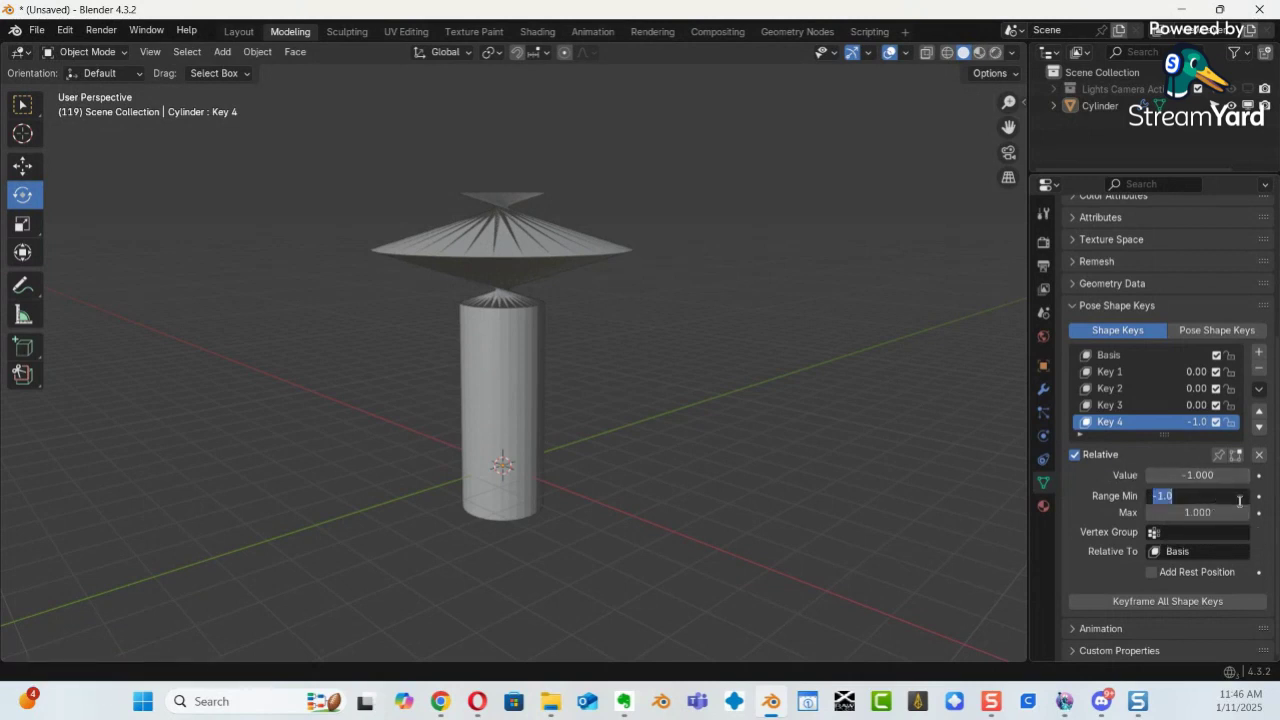
{"action": "type", "text": "-.5"}
{"action": "key", "text": "Return"}
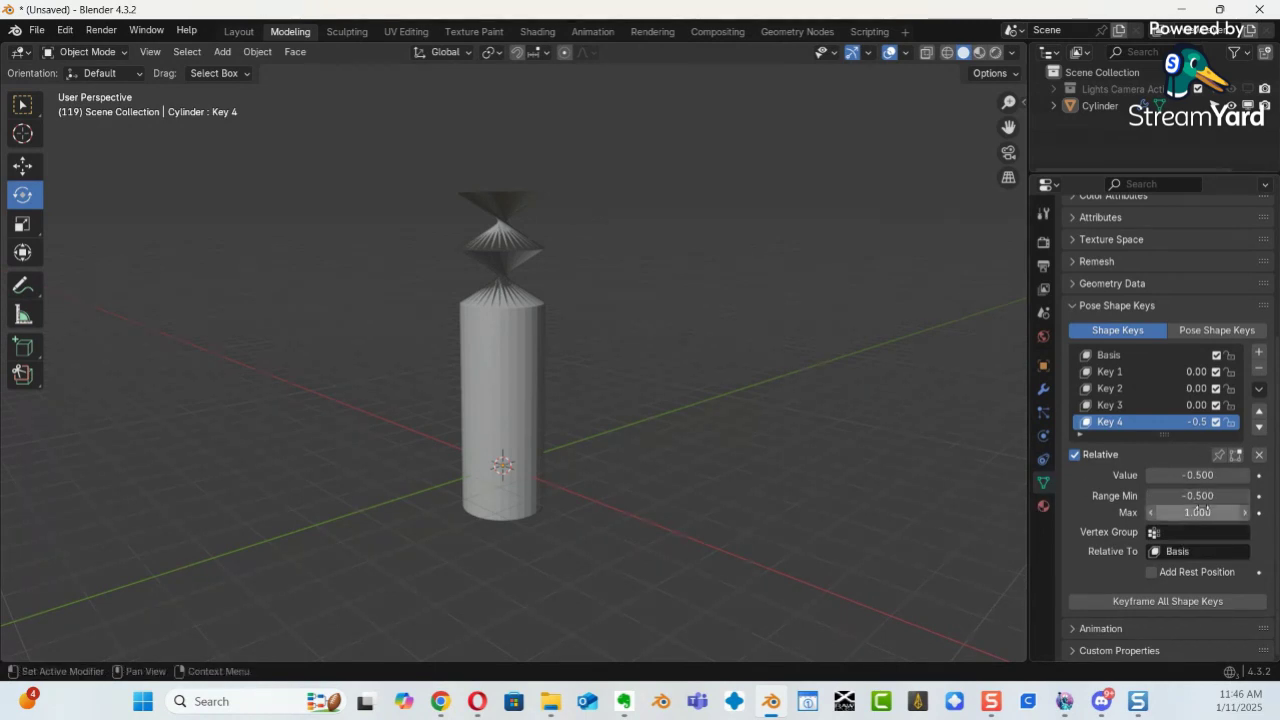
{"action": "left_click", "coordinate": [1203, 497]}
{"action": "type", "text": "0"}
{"action": "key", "text": "Return"}
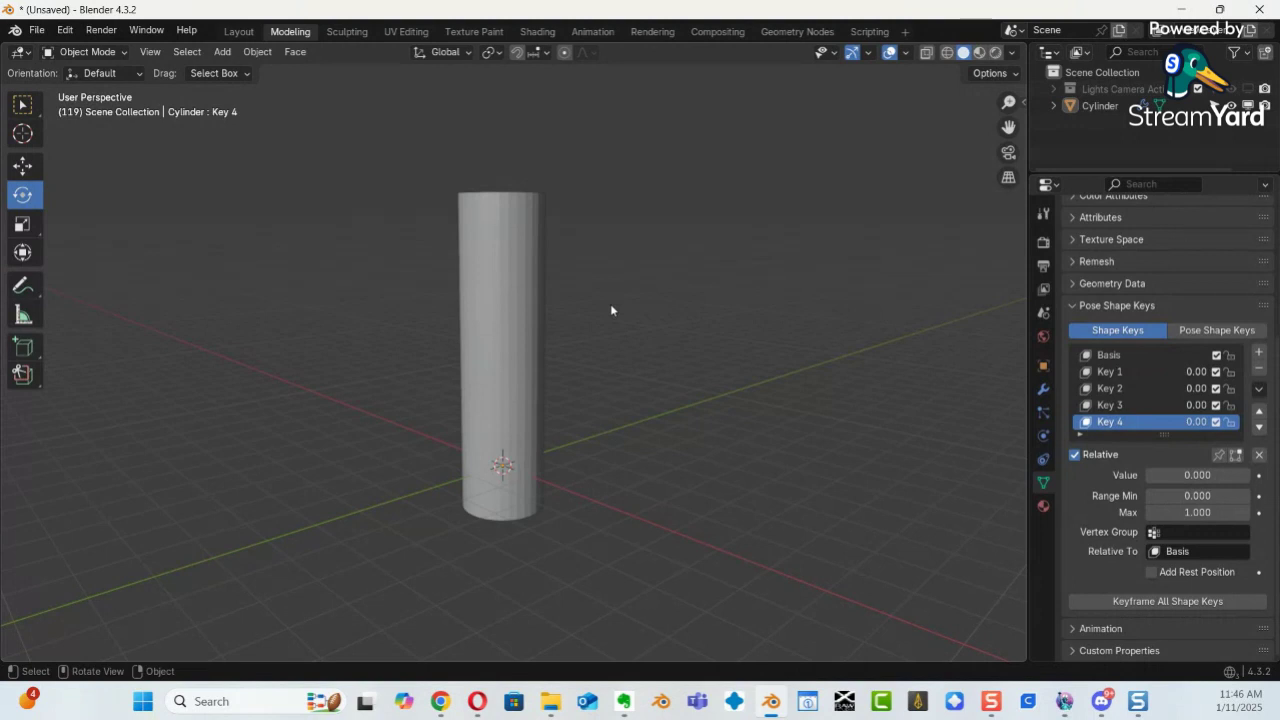
Start opening another file, discarding the unsaved changes to the column scene.
{"action": "left_click", "coordinate": [36, 30]}
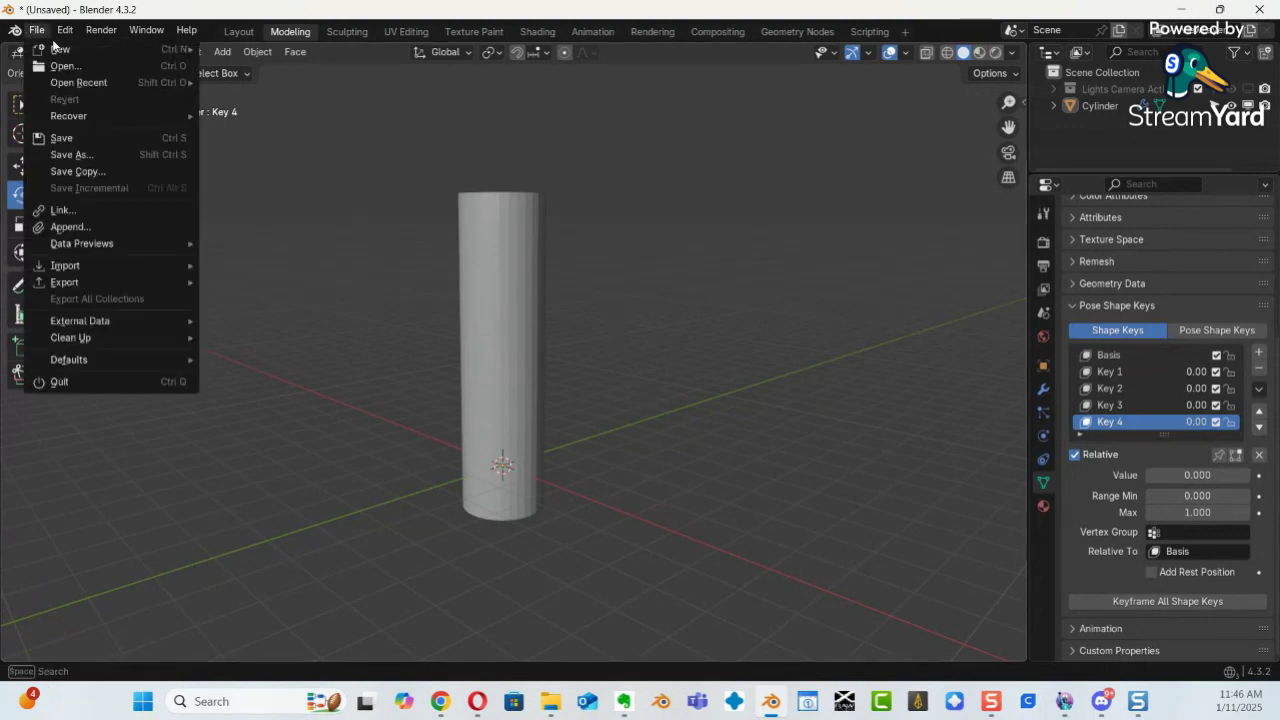
{"action": "mouse_move", "coordinate": [55, 48]}
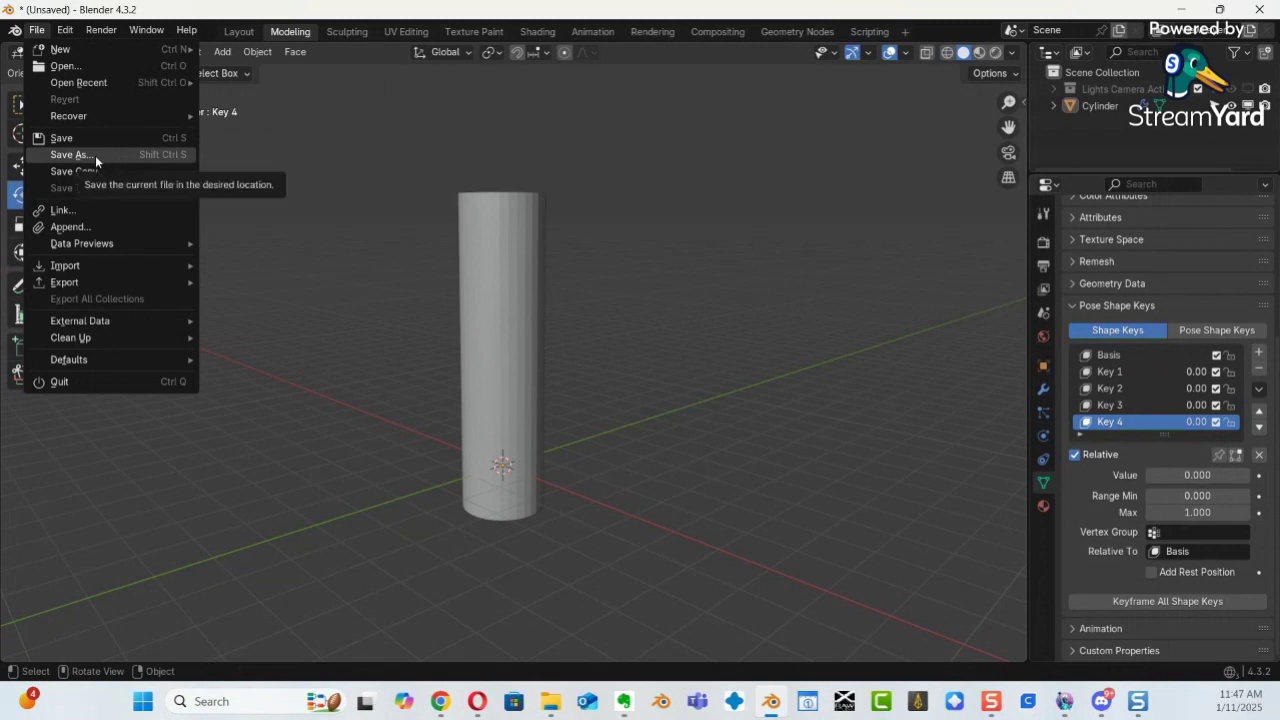
{"action": "left_click", "coordinate": [62, 67]}
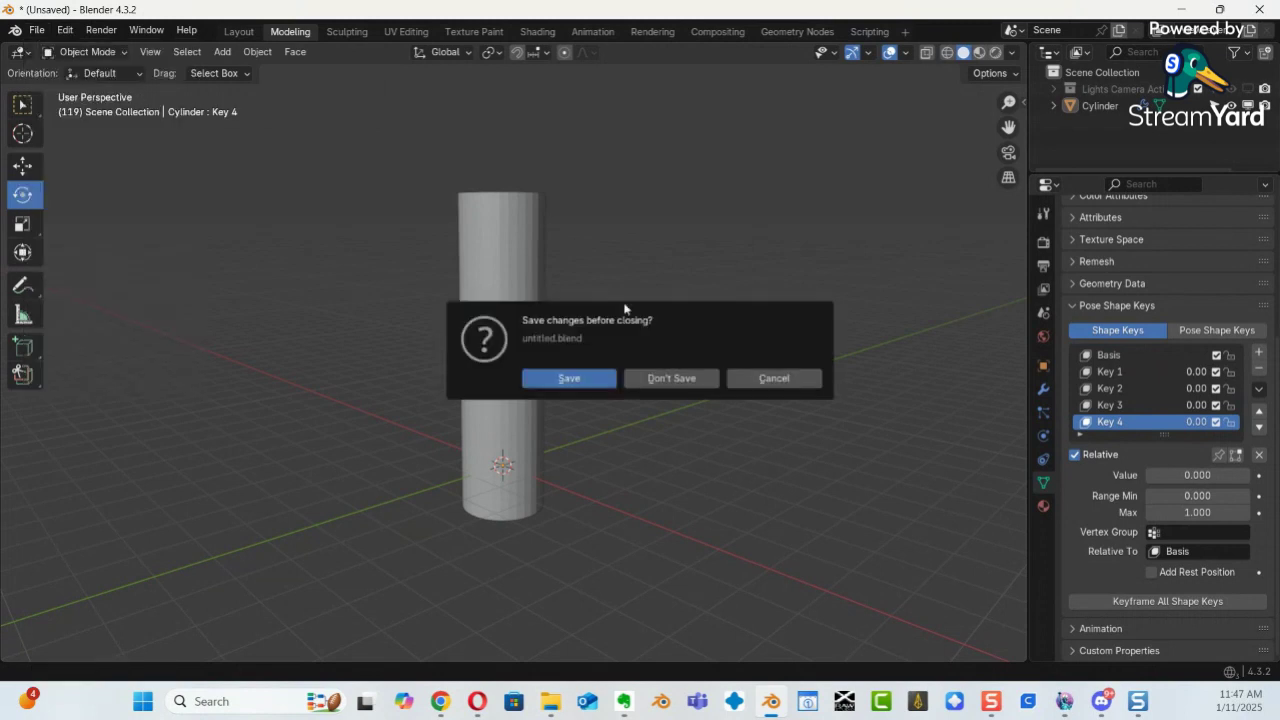
{"action": "left_click", "coordinate": [665, 376]}
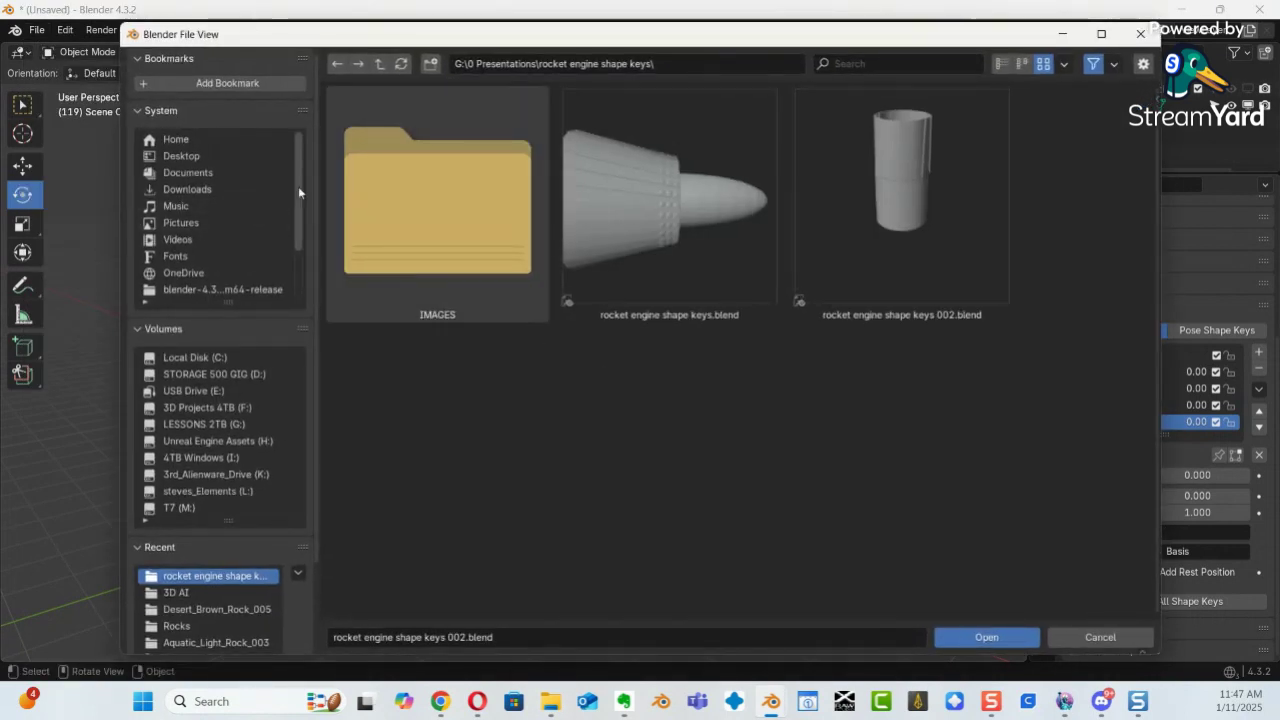
Browse to the 0 Blender Projects folder on the 3D Projects 4TB (F:) drive.
{"action": "scroll", "coordinate": [298, 186], "scroll_direction": "down", "scroll_amount": 1}
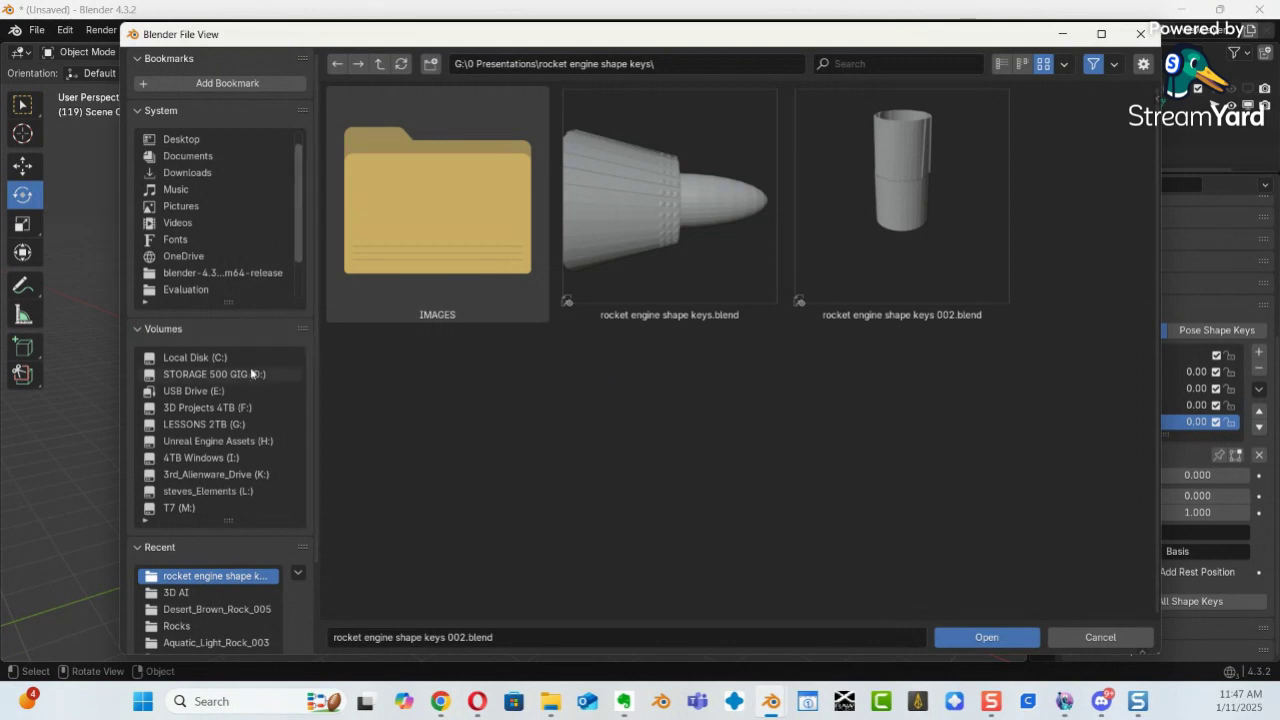
{"action": "left_click", "coordinate": [215, 408]}
{"action": "left_click", "coordinate": [424, 234]}
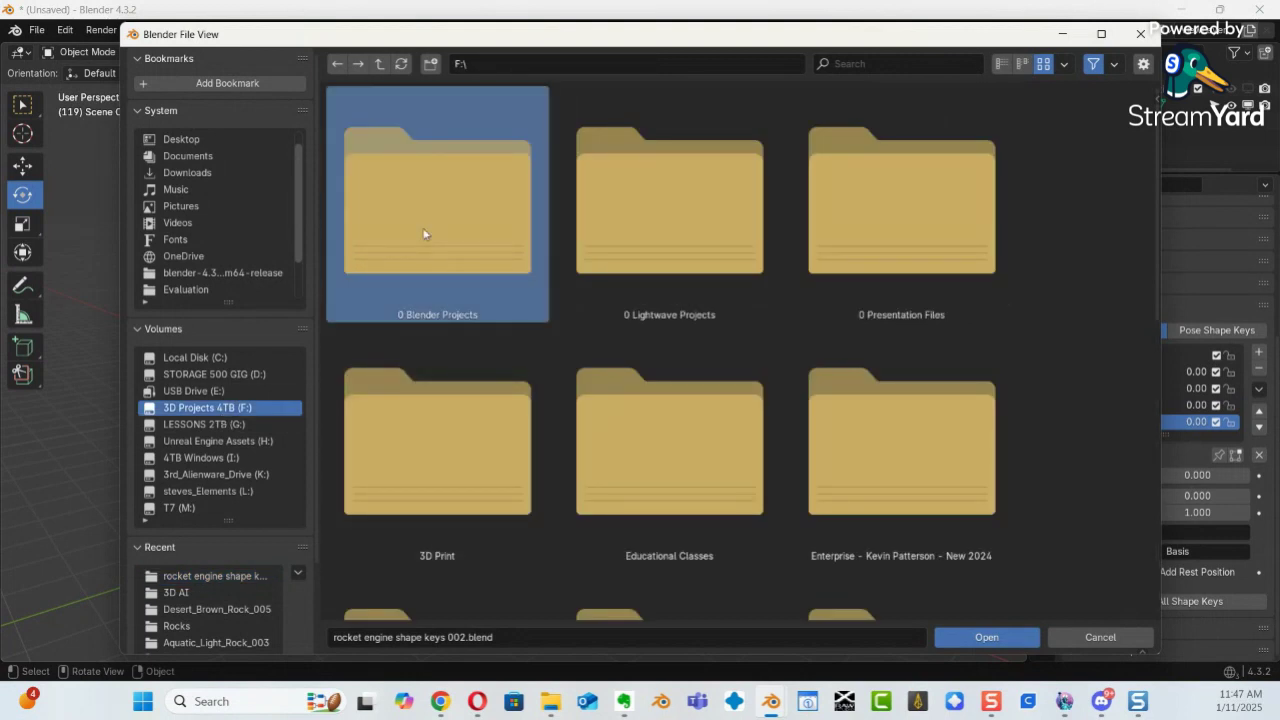
{"action": "double_click", "coordinate": [424, 234]}
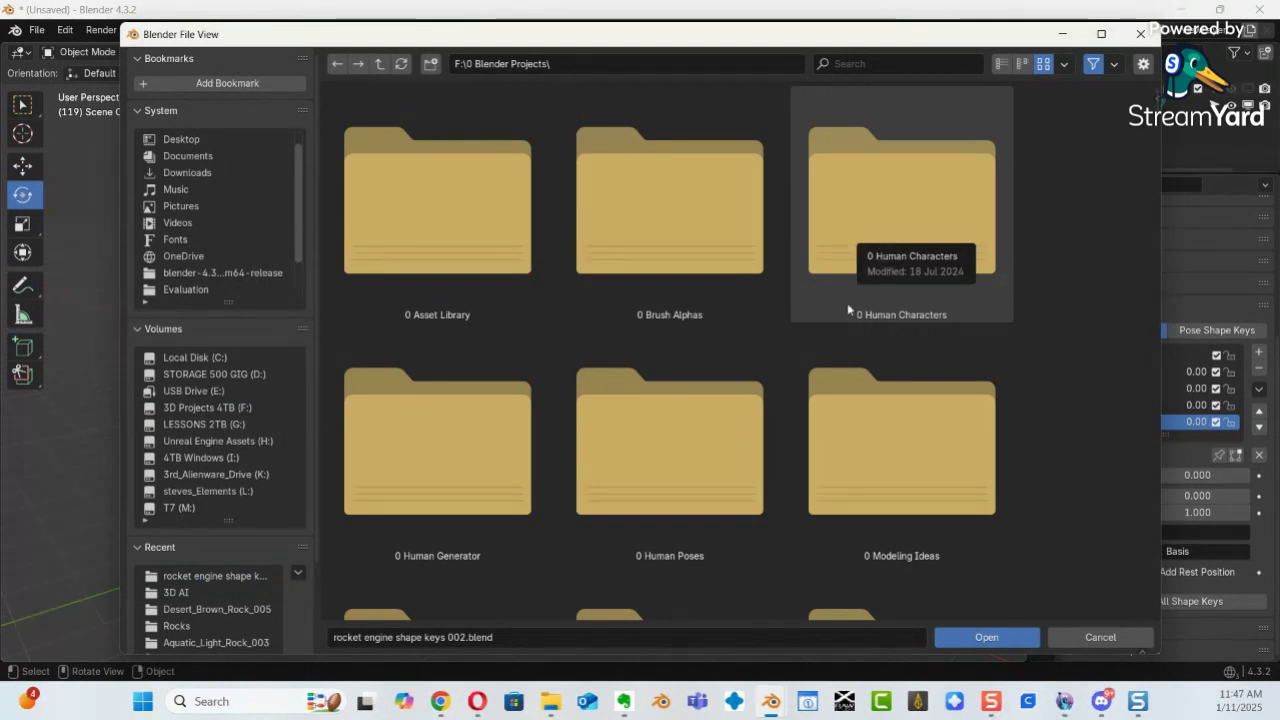
Look through the project folders and open the 0 Human Characters folder.
{"action": "scroll", "coordinate": [819, 343], "scroll_direction": "down", "scroll_amount": 2}
{"action": "scroll", "coordinate": [819, 349], "scroll_direction": "down", "scroll_amount": 6}
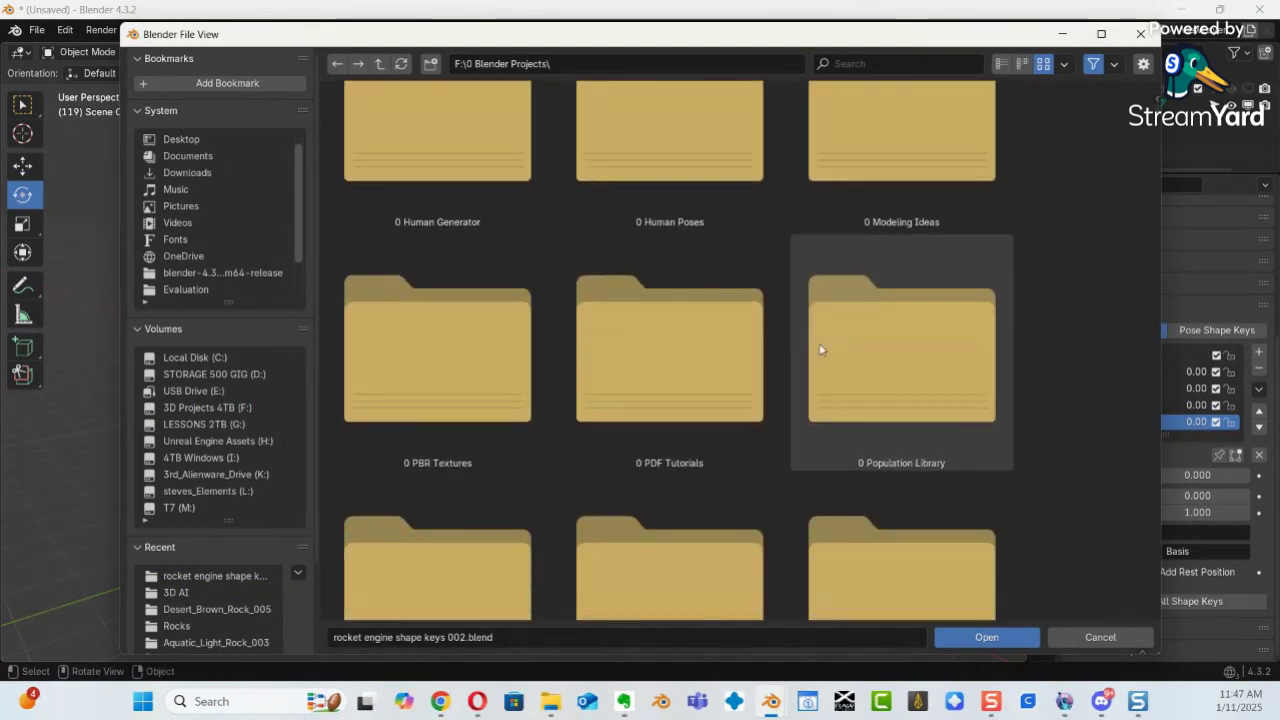
{"action": "scroll", "coordinate": [819, 345], "scroll_direction": "down", "scroll_amount": 6}
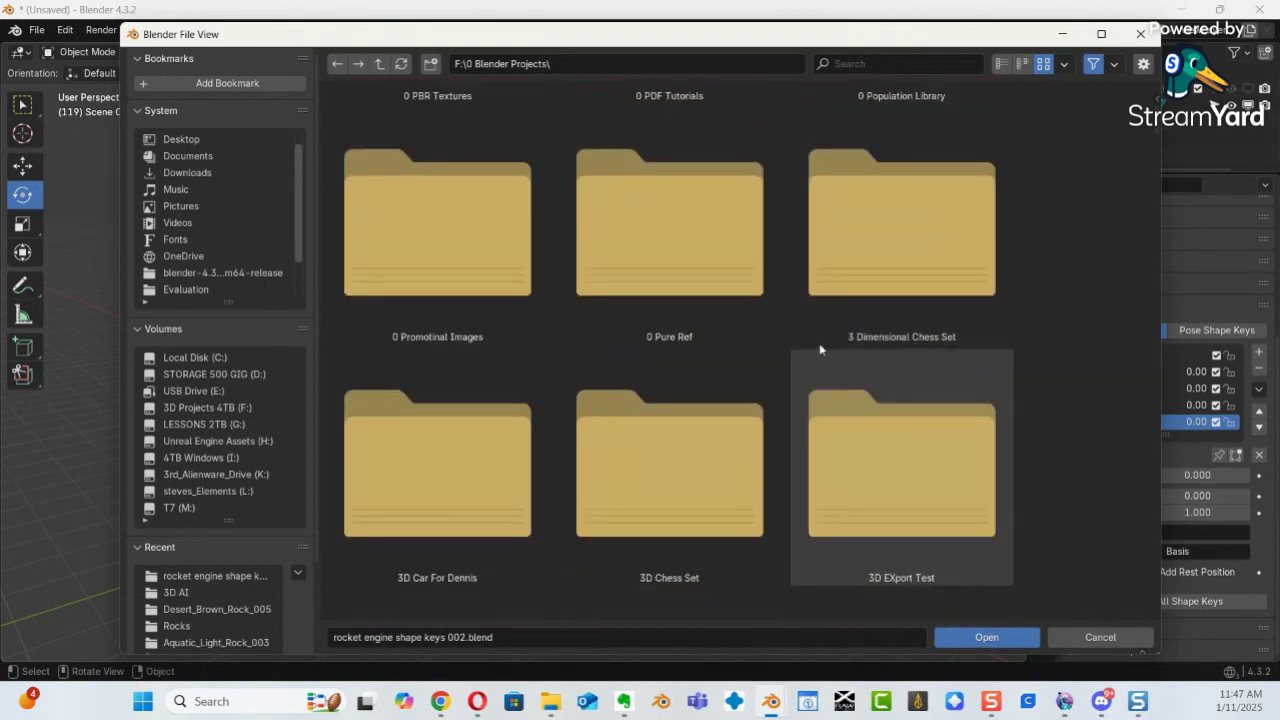
{"action": "scroll", "coordinate": [820, 349], "scroll_direction": "down", "scroll_amount": 6}
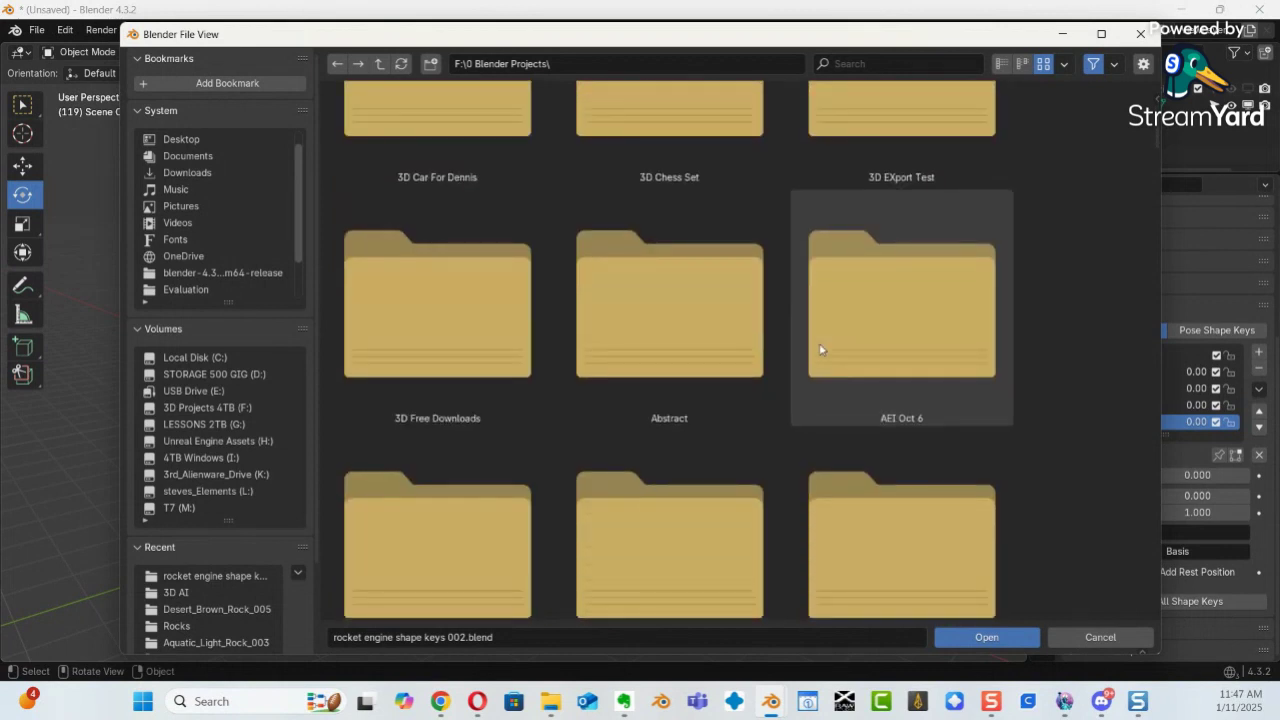
{"action": "left_click_drag", "start_coordinate": [1151, 145], "coordinate": [1129, 76]}
{"action": "double_click", "coordinate": [889, 203]}
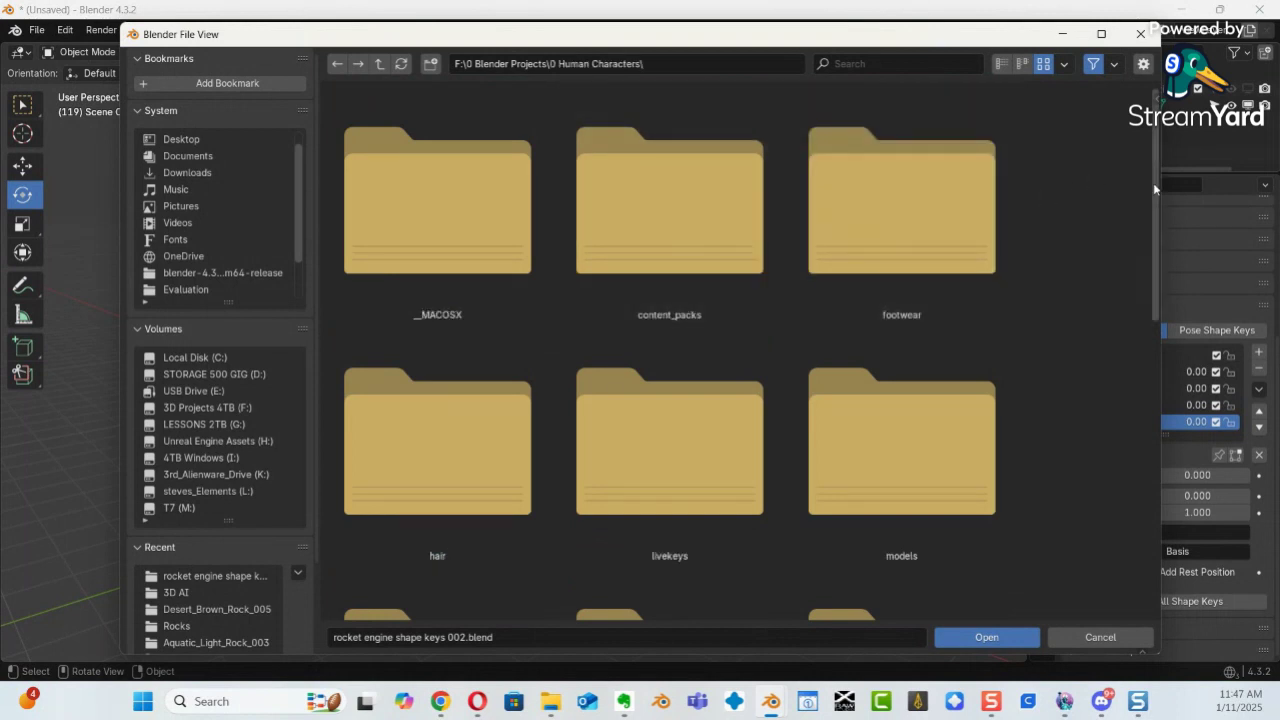
Open the models subfolder inside 0 Human Characters.
{"action": "scroll", "coordinate": [1153, 143], "scroll_direction": "down", "scroll_amount": 2}
{"action": "left_click_drag", "start_coordinate": [1153, 143], "coordinate": [1197, 330]}
{"action": "double_click", "coordinate": [880, 318]}
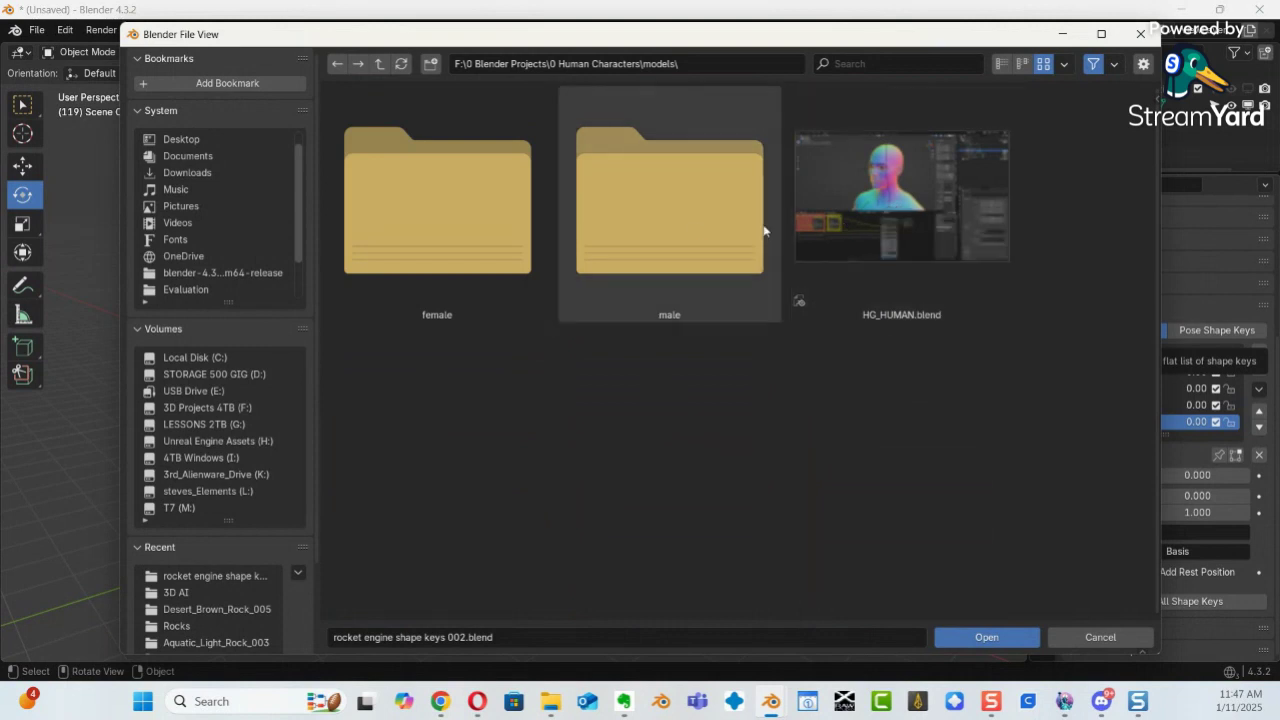
Look through the male models folder, return to the models folder and open HG_HUMAN.blend.
{"action": "left_click", "coordinate": [679, 227]}
{"action": "double_click", "coordinate": [679, 227]}
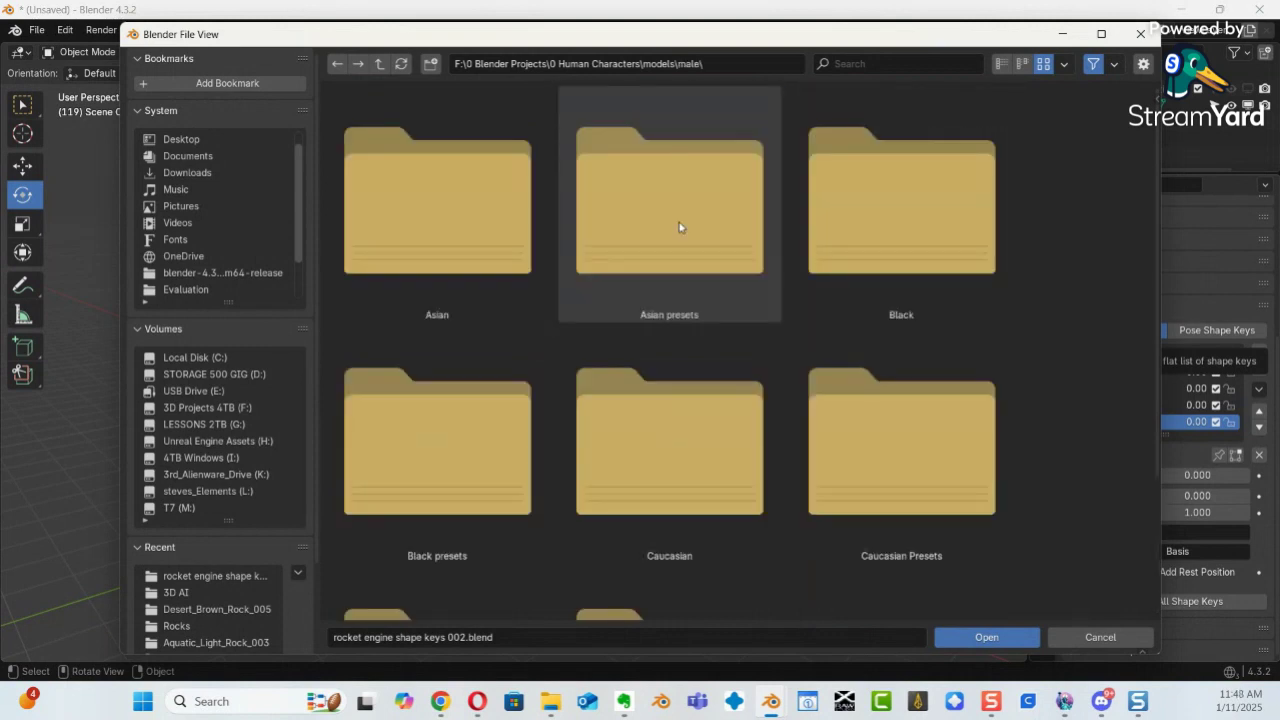
{"action": "scroll", "coordinate": [791, 330], "scroll_direction": "down", "scroll_amount": 3}
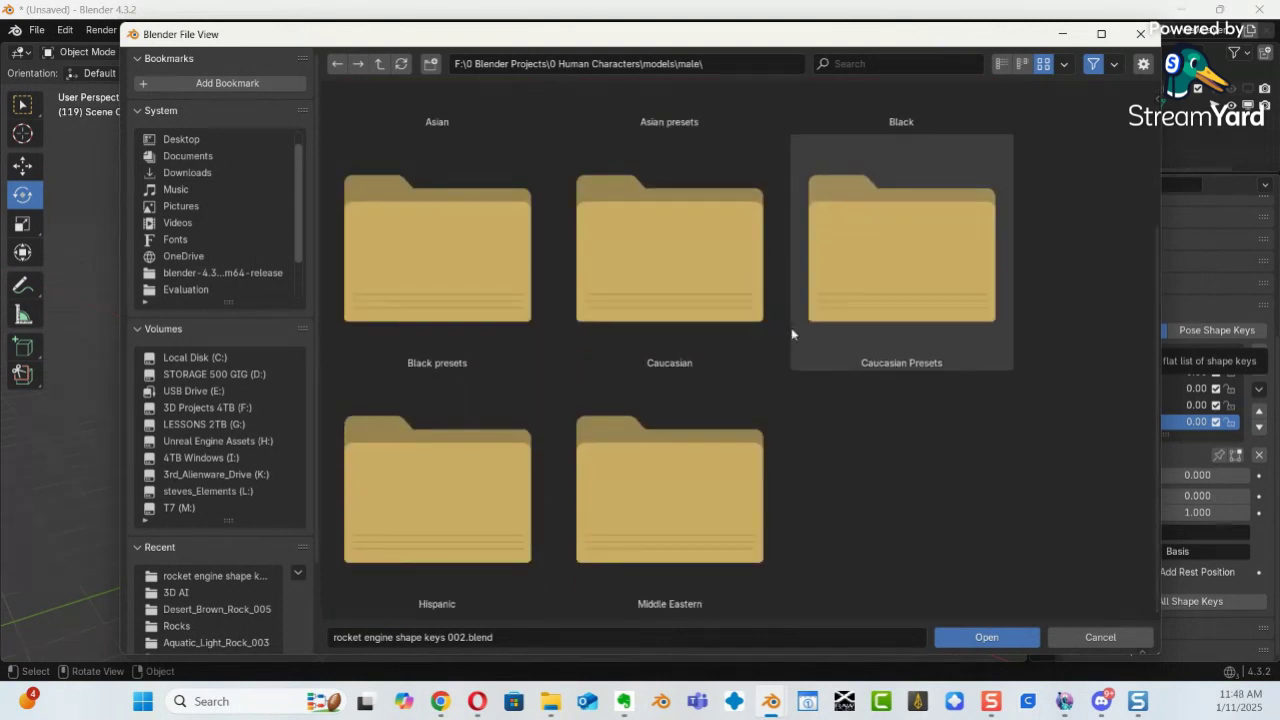
{"action": "scroll", "coordinate": [791, 335], "scroll_direction": "up", "scroll_amount": 3}
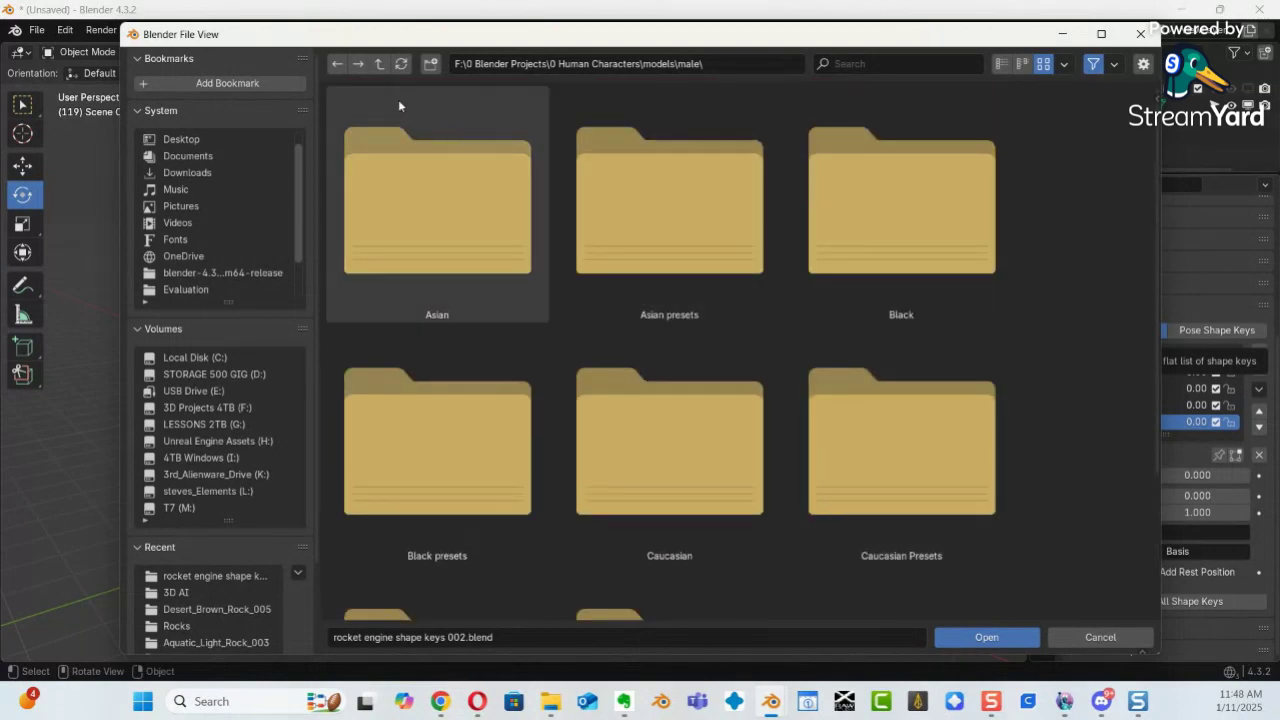
{"action": "left_click", "coordinate": [378, 65]}
{"action": "double_click", "coordinate": [839, 214]}
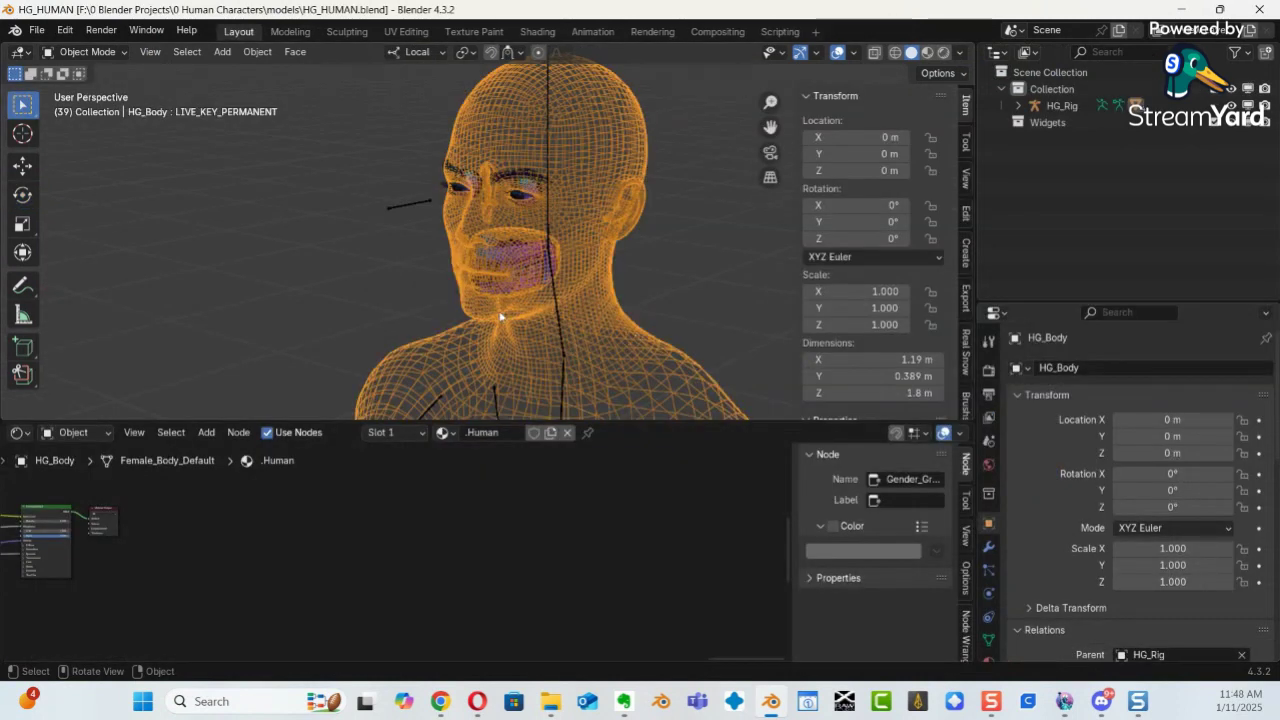
Deselect and reselect the human body mesh and choose Solid viewport shading.
{"action": "right_click", "coordinate": [507, 373]}
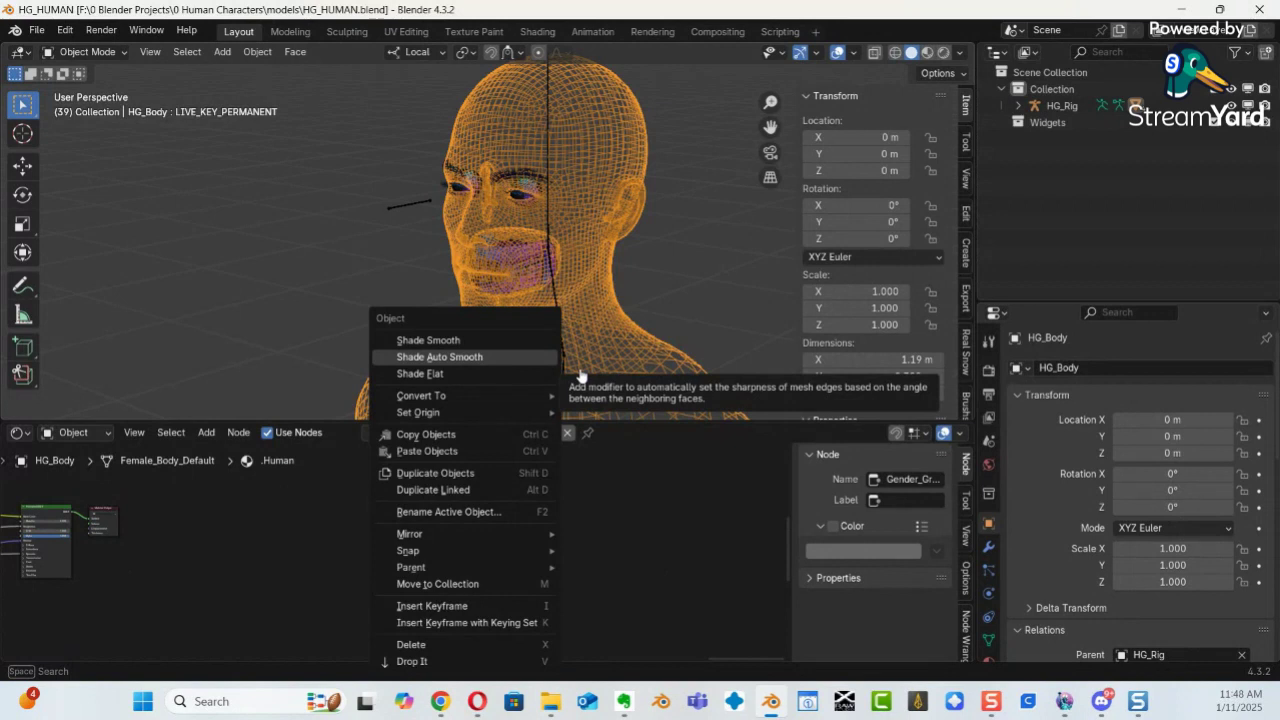
{"action": "left_click", "coordinate": [63, 375]}
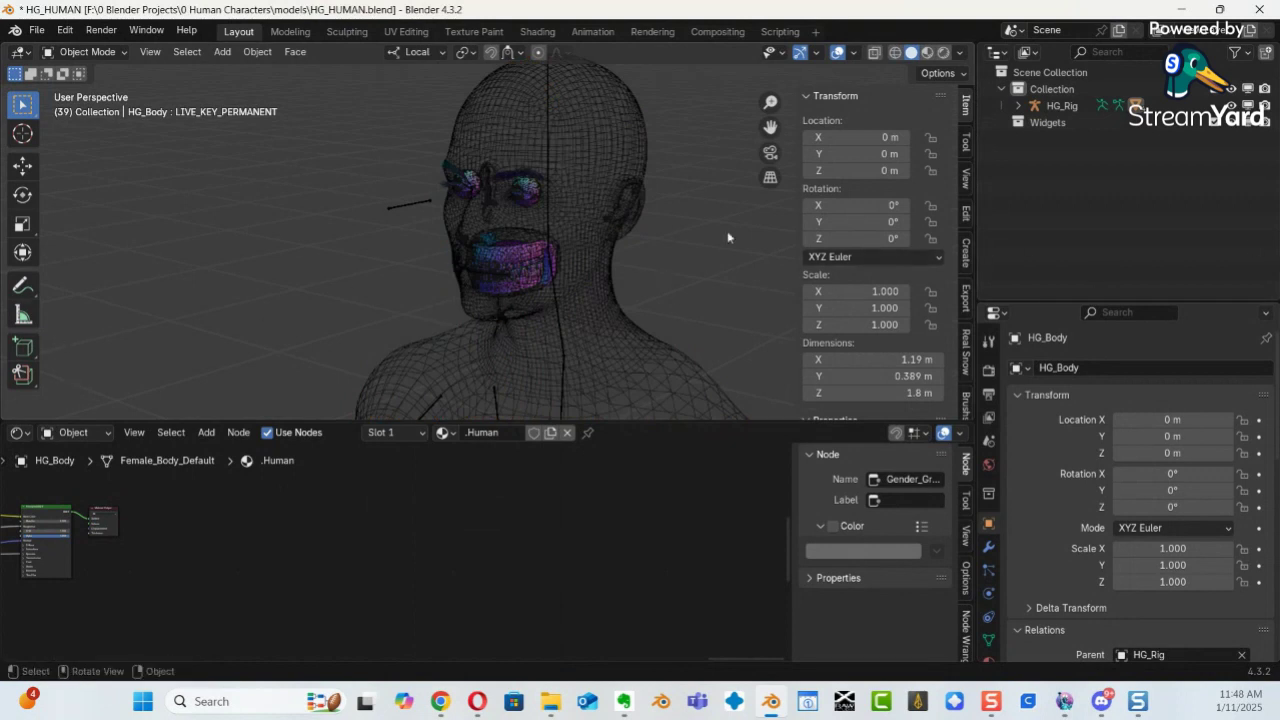
{"action": "left_click", "coordinate": [620, 188]}
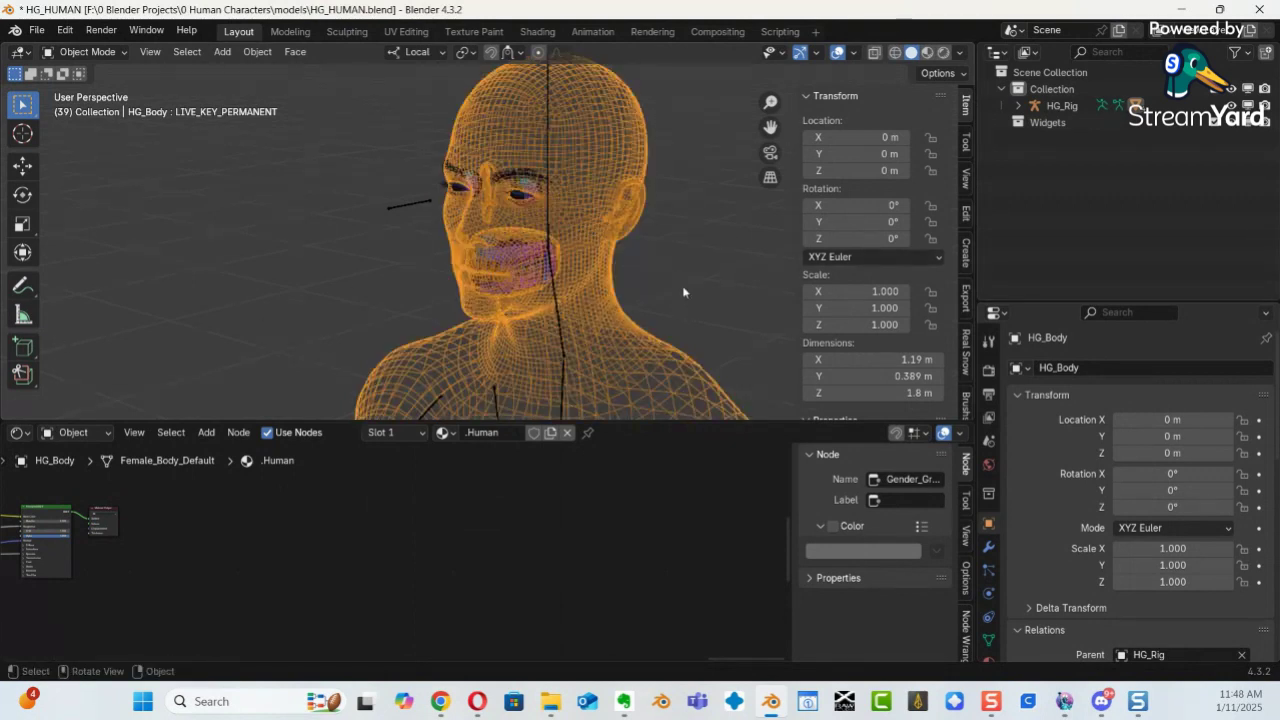
{"action": "key", "text": "z"}
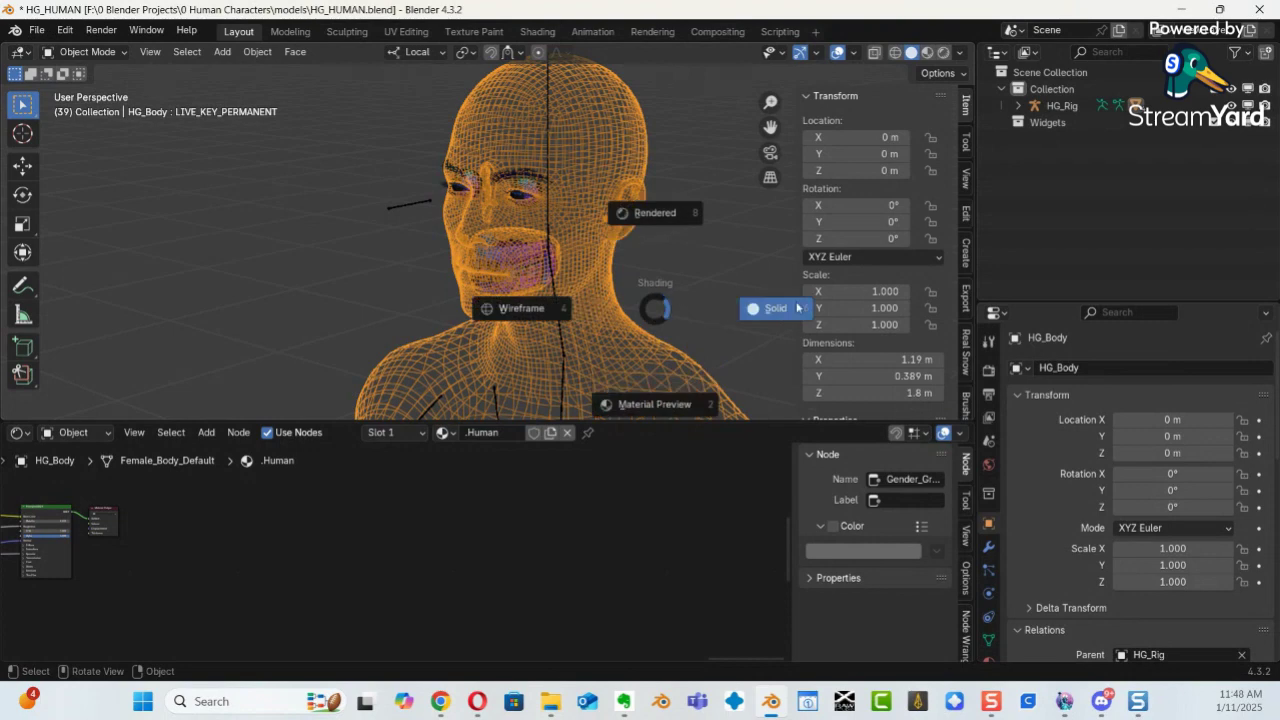
{"action": "left_click", "coordinate": [724, 331]}
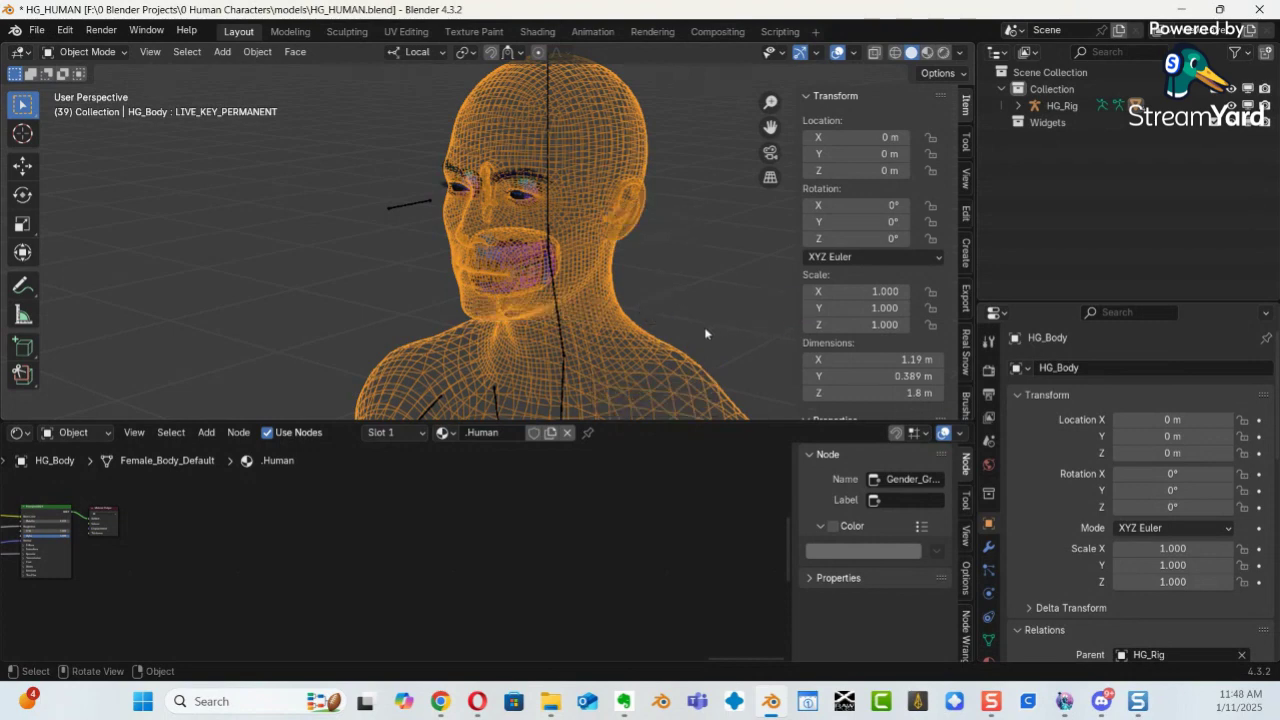
Inspect the head's vertices in Edit Mode and return the body mesh to Object Mode.
{"action": "middle_click_drag", "start_coordinate": [661, 317], "coordinate": [542, 273]}
{"action": "key", "text": "ctrl+Tab"}
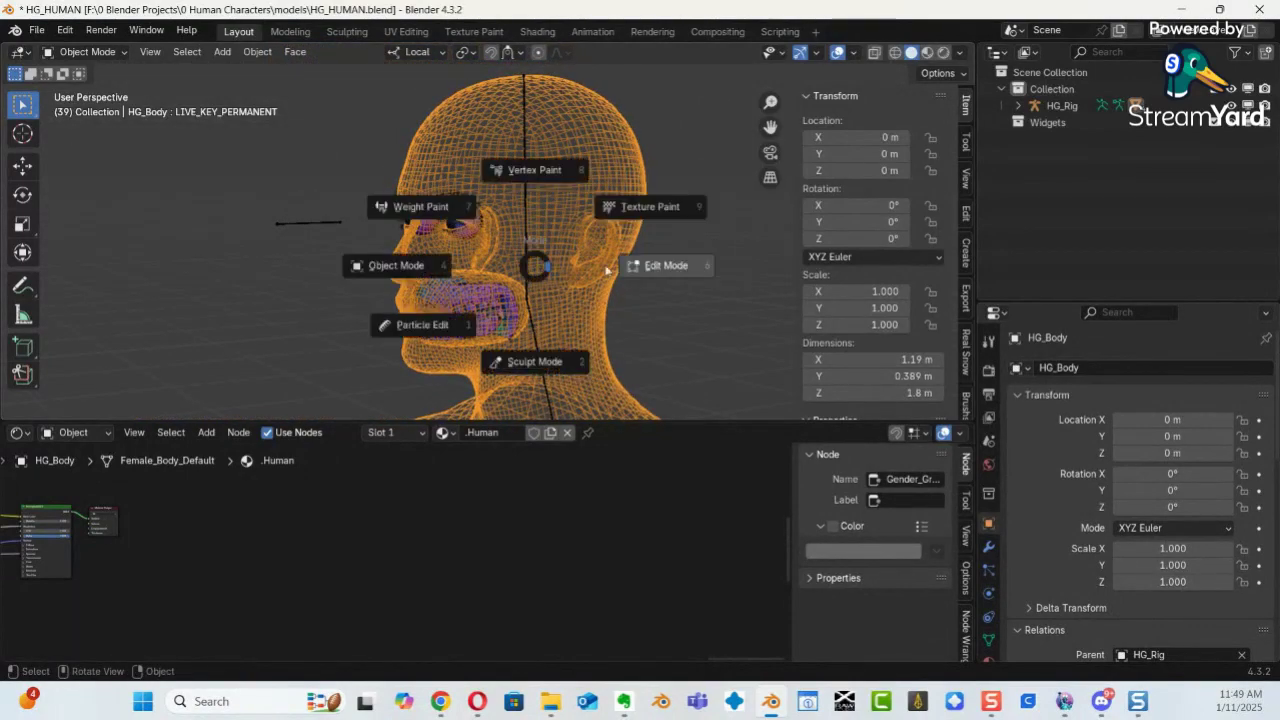
{"action": "left_click", "coordinate": [656, 270]}
{"action": "middle_click_drag", "start_coordinate": [542, 321], "coordinate": [463, 289], "text": "ctrl"}
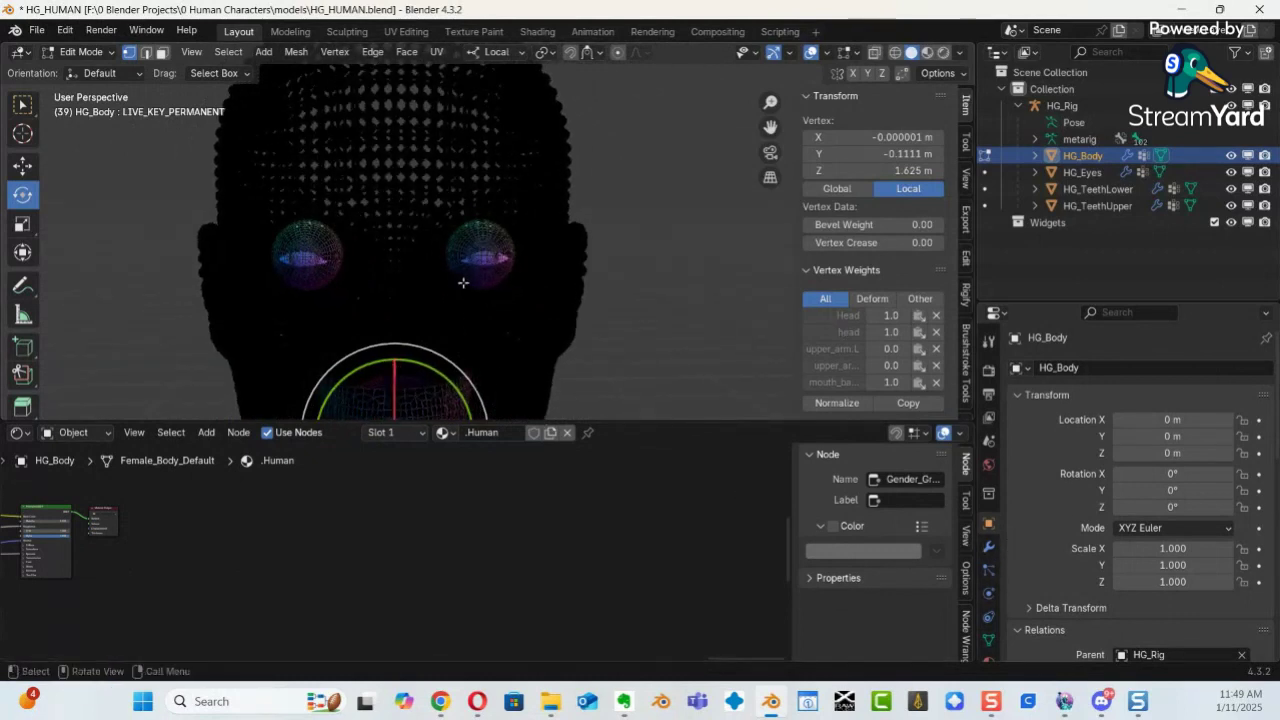
{"action": "key", "text": "ctrl+Tab"}
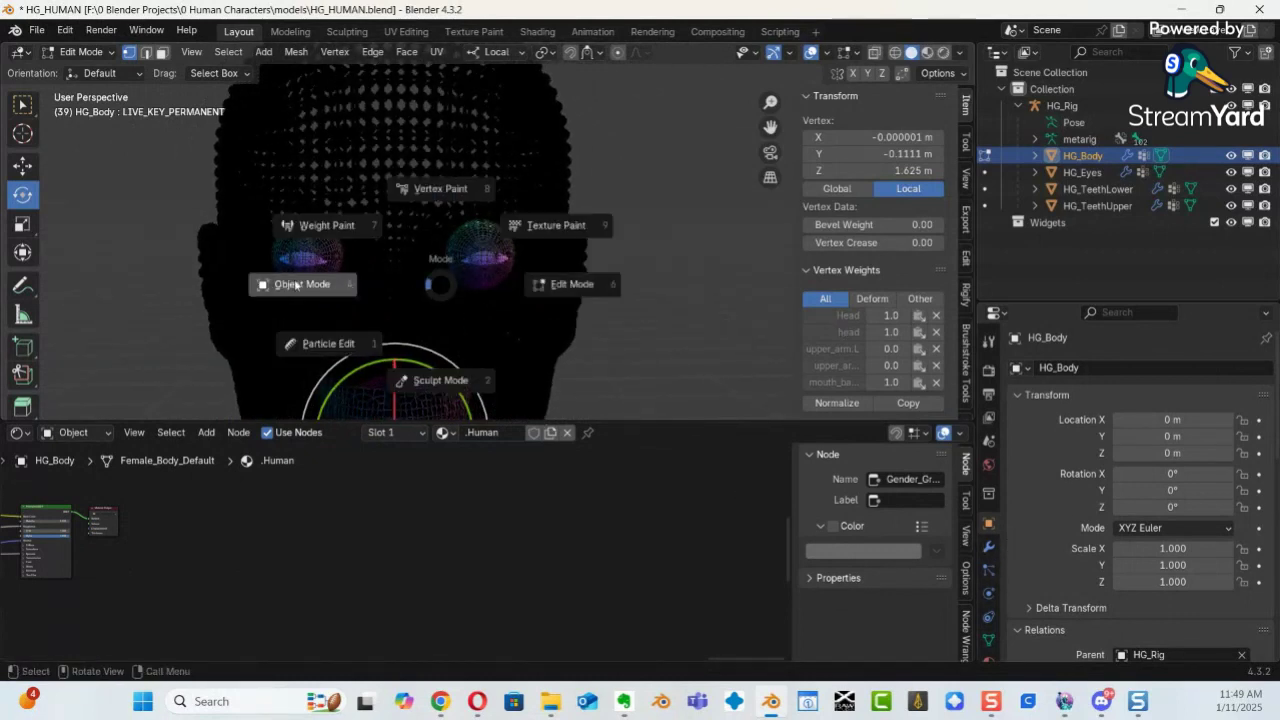
{"action": "left_click", "coordinate": [305, 299]}
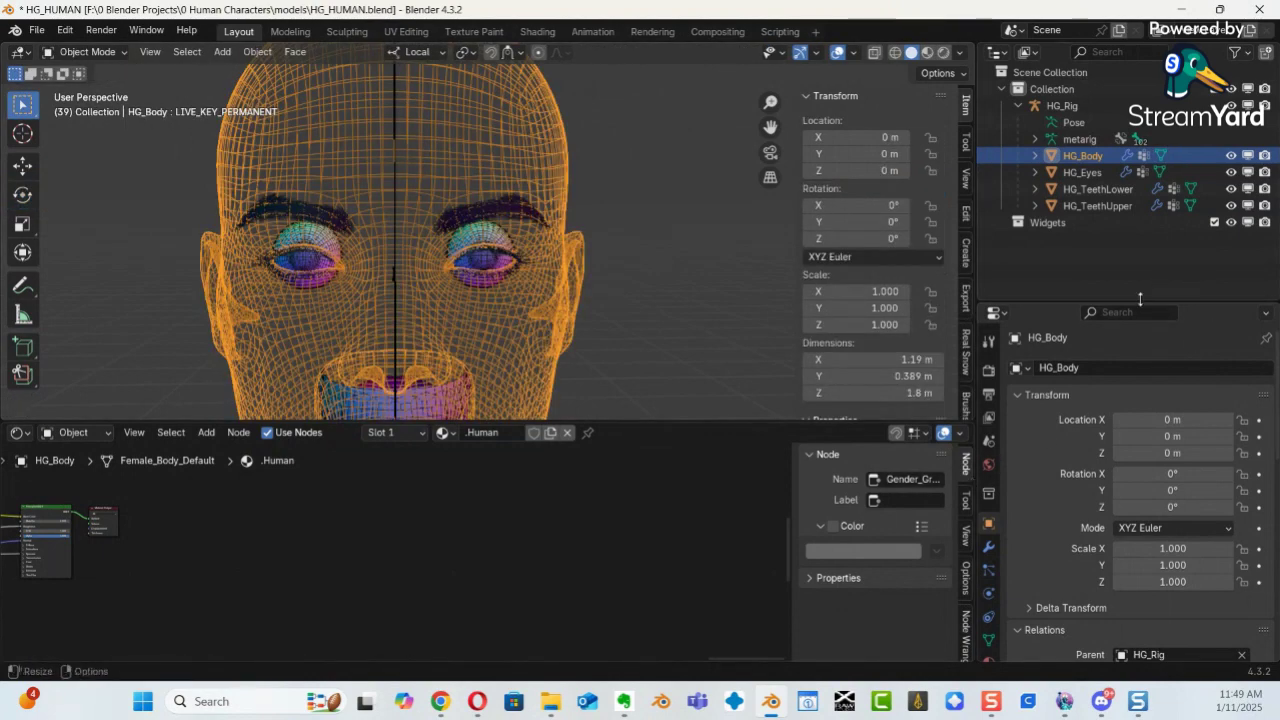
Enlarge the Properties editor upward and display the Pose Shape Keys list of the HG_Body mesh.
{"action": "left_click_drag", "start_coordinate": [1138, 299], "coordinate": [1154, 125]}
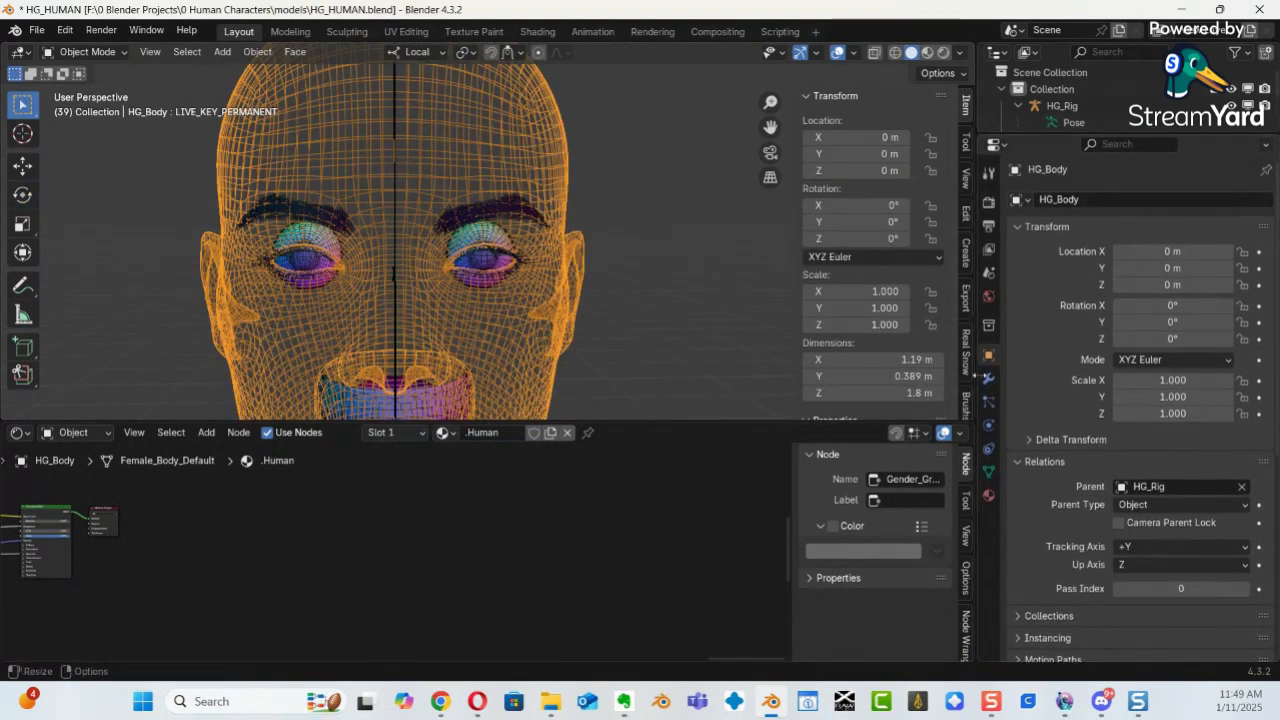
{"action": "left_click", "coordinate": [989, 473]}
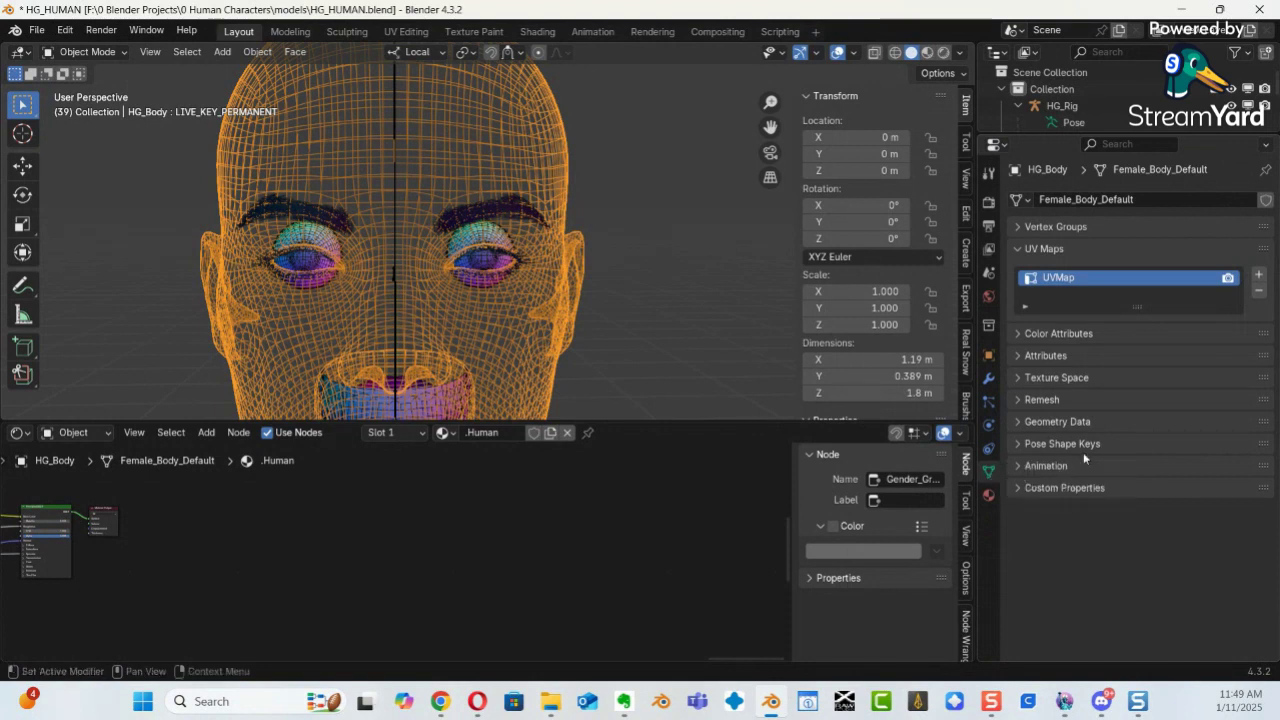
{"action": "left_click", "coordinate": [1017, 444]}
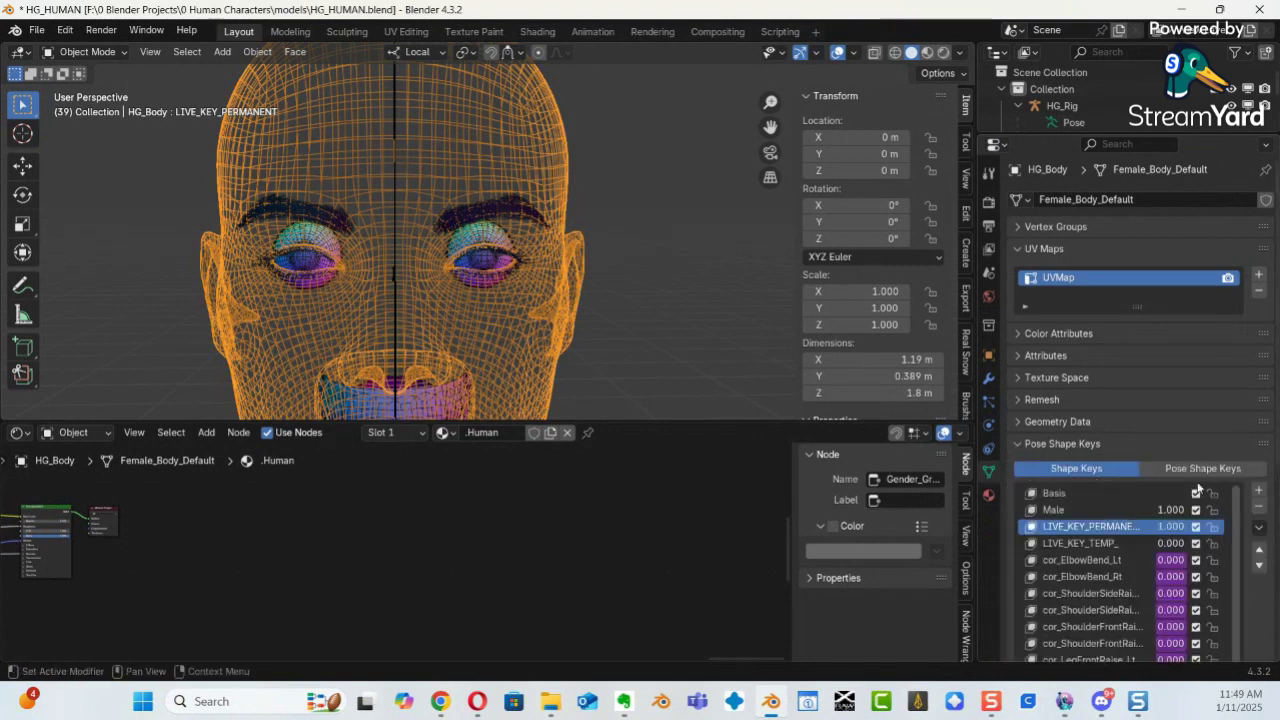
{"action": "scroll", "coordinate": [1276, 497], "scroll_direction": "down", "scroll_amount": 2}
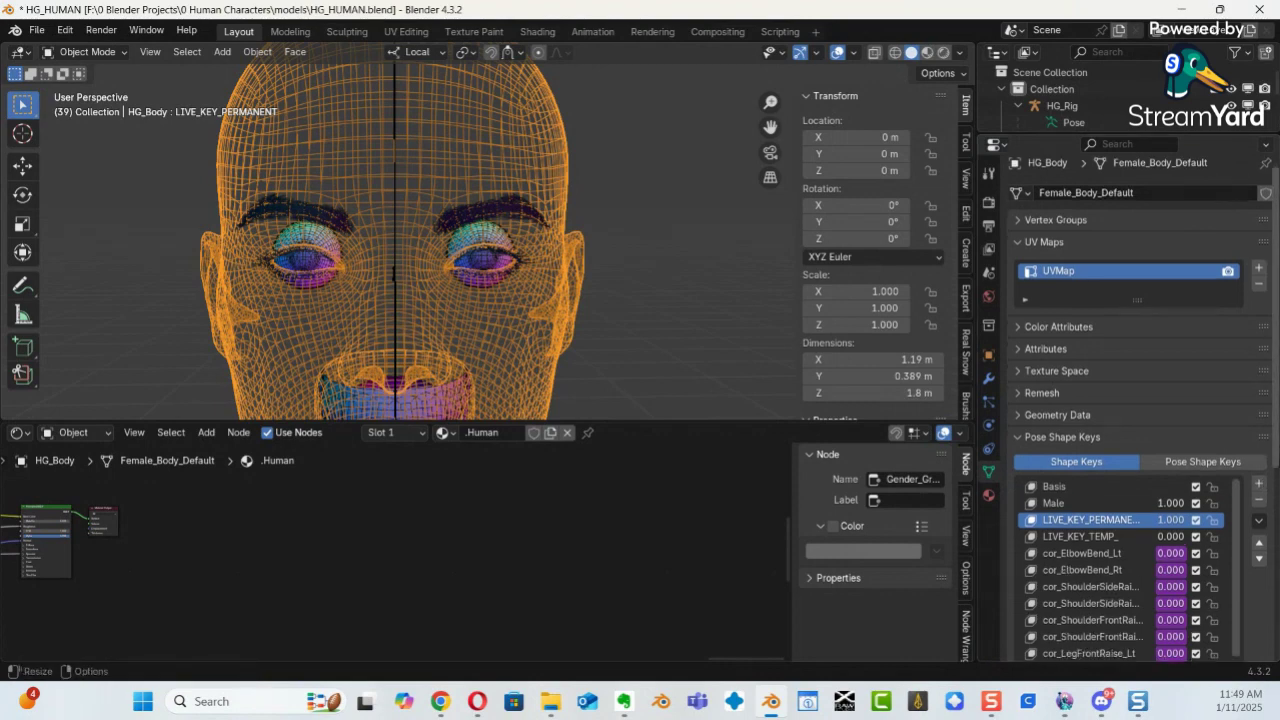
{"action": "scroll", "coordinate": [1276, 497], "scroll_direction": "down", "scroll_amount": 5}
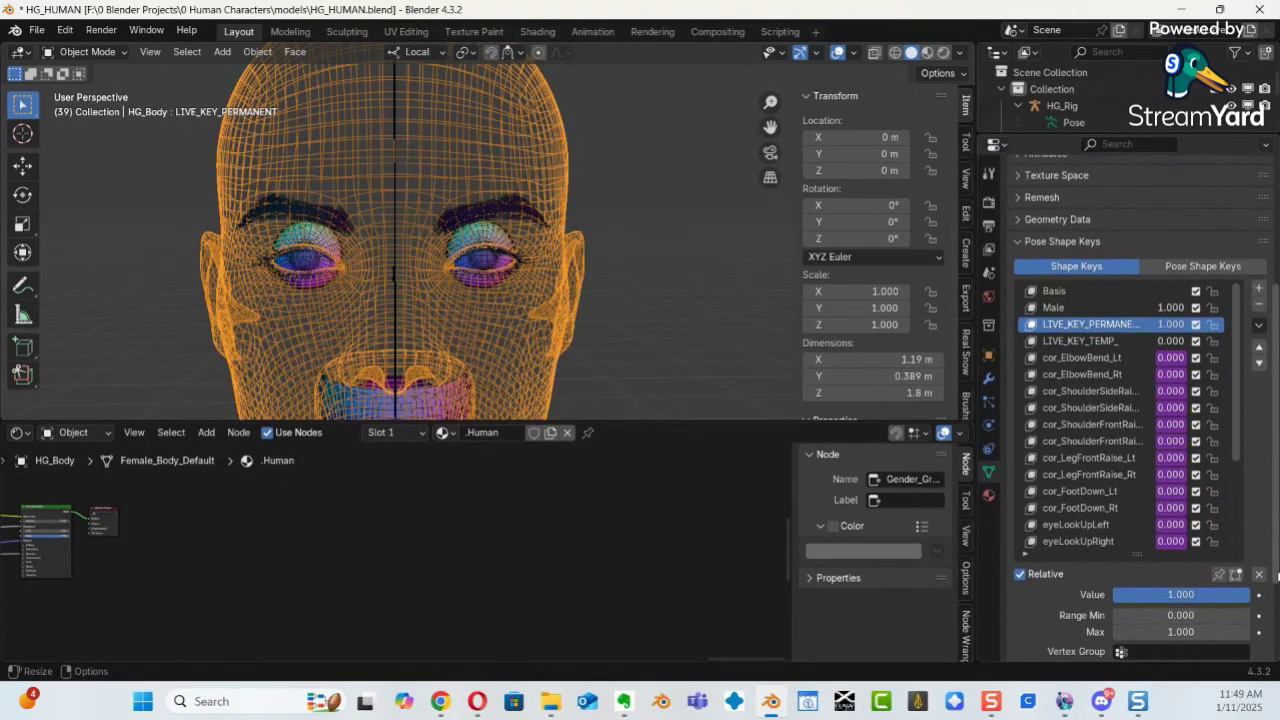
{"action": "left_click_drag", "start_coordinate": [1270, 576], "coordinate": [1266, 580]}
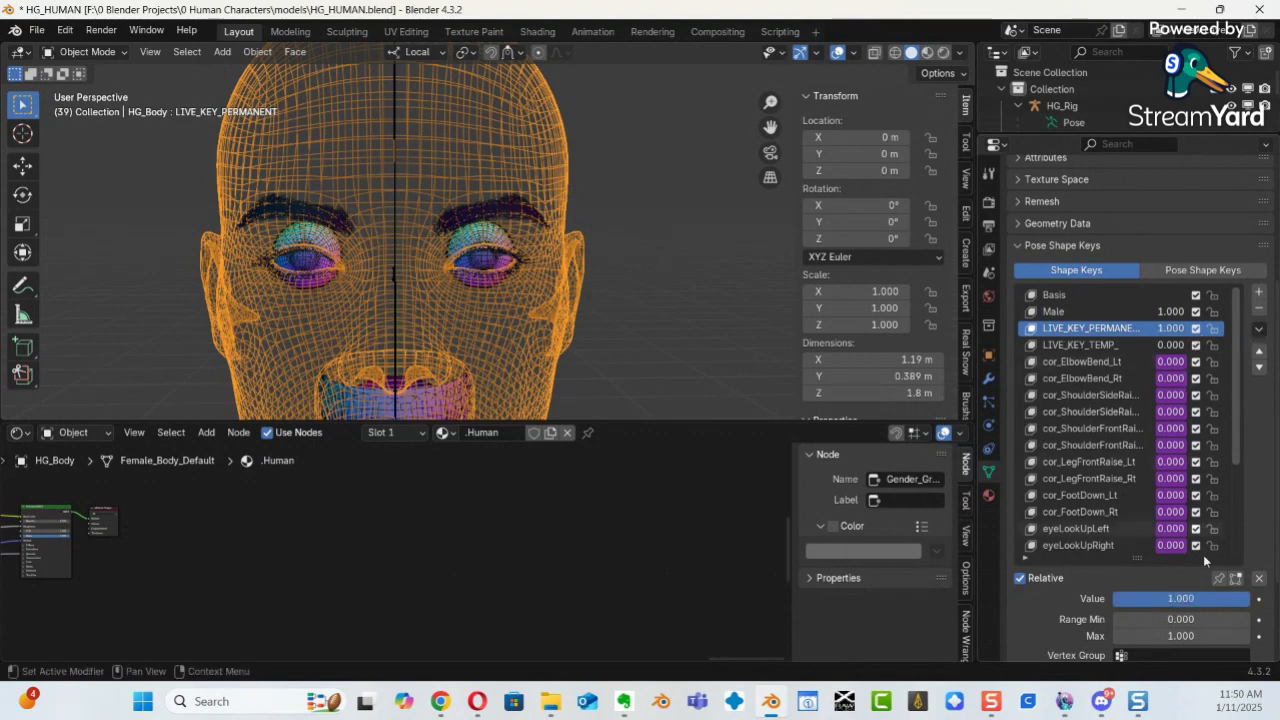
Widen the Properties editor to fit the full shape key names and look through the list.
{"action": "middle_click_drag", "start_coordinate": [476, 397], "coordinate": [532, 290]}
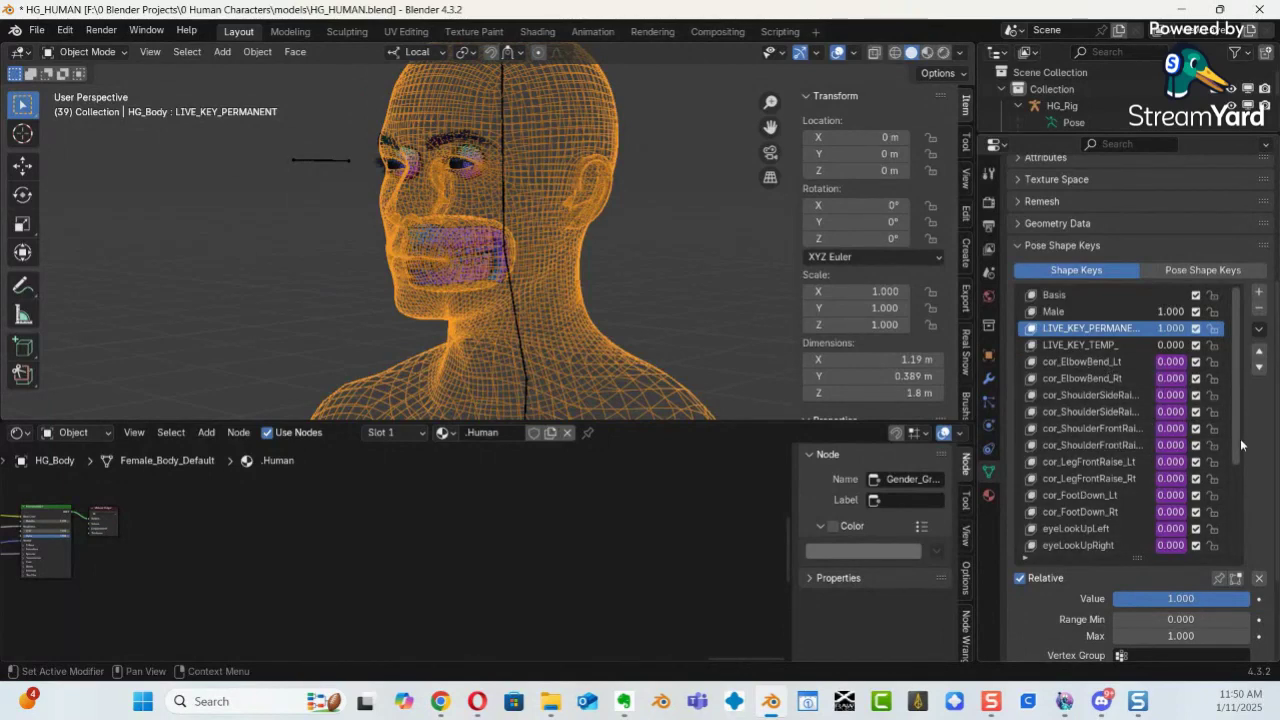
{"action": "left_click_drag", "start_coordinate": [1239, 448], "coordinate": [1224, 528]}
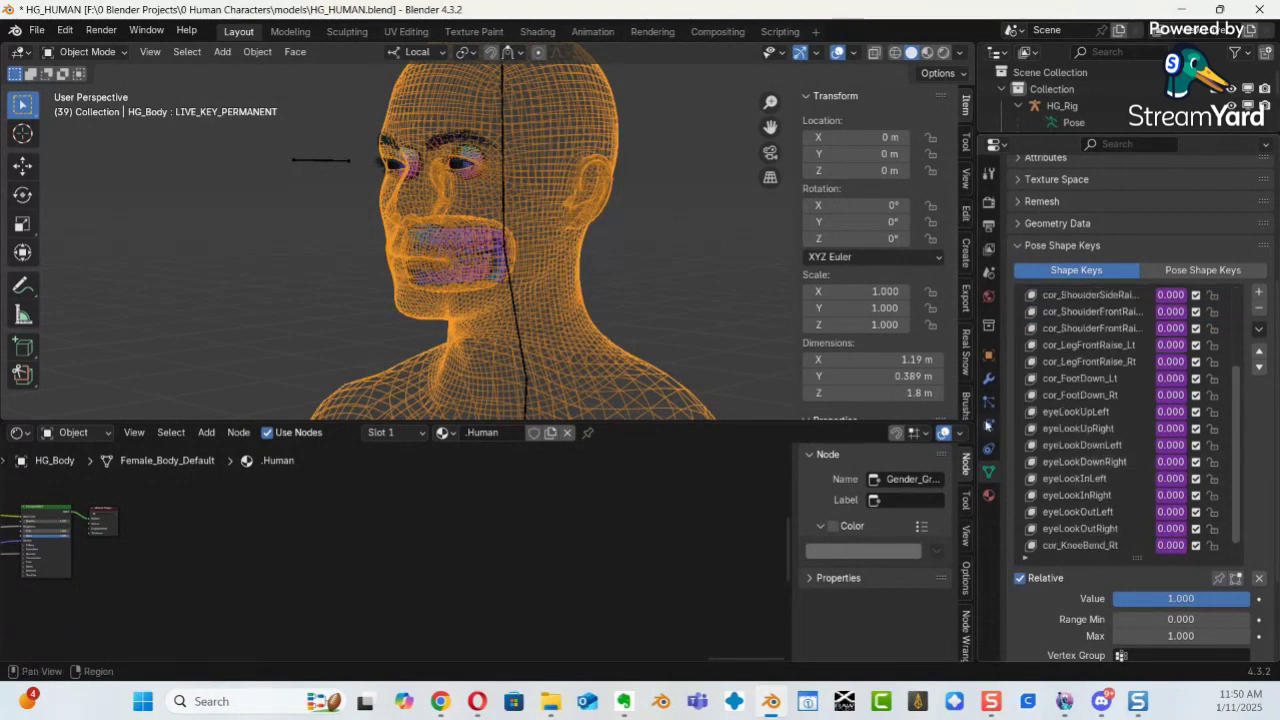
{"action": "left_click_drag", "start_coordinate": [976, 425], "coordinate": [831, 424]}
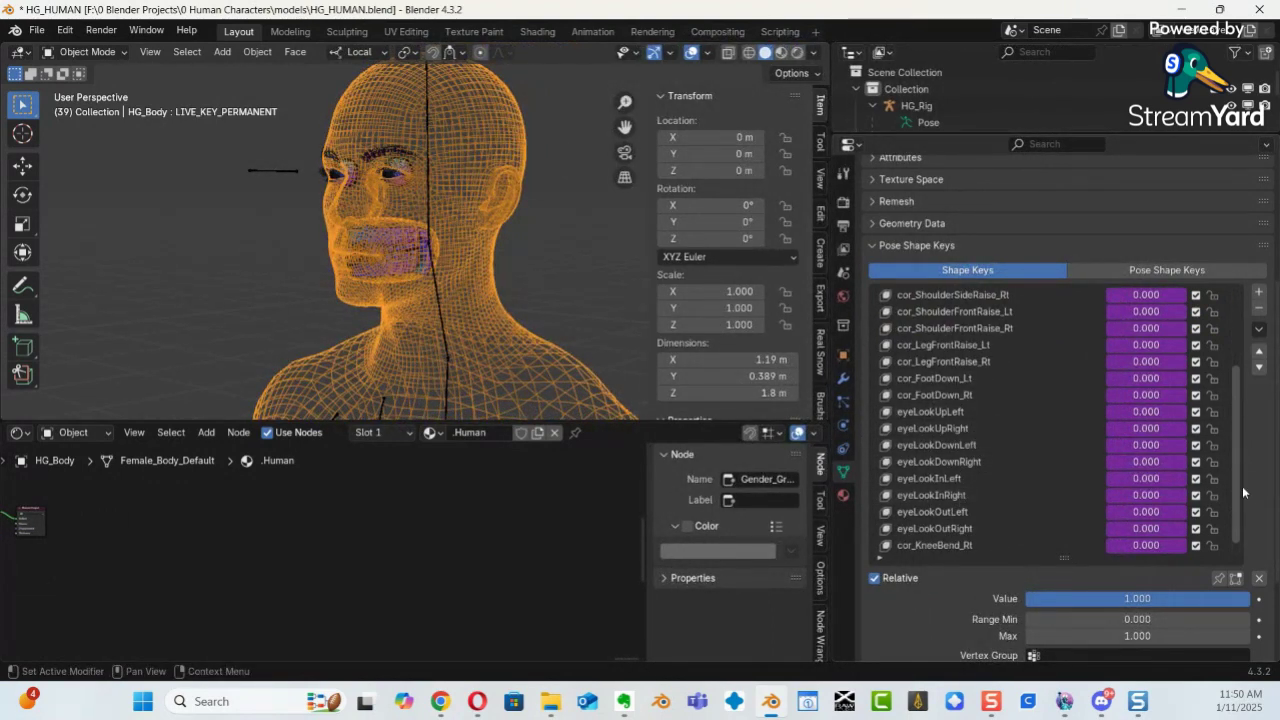
{"action": "scroll", "coordinate": [1237, 487], "scroll_direction": "down", "scroll_amount": 1}
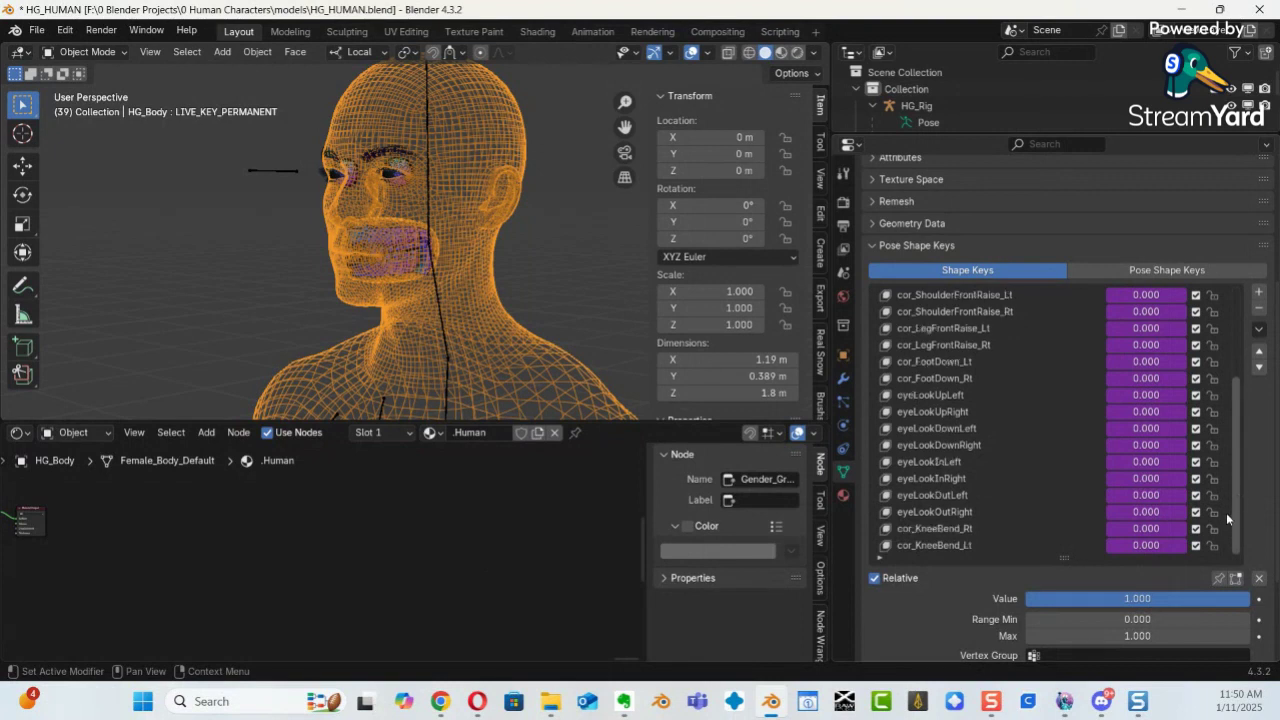
{"action": "scroll", "coordinate": [1236, 510], "scroll_direction": "up", "scroll_amount": 3}
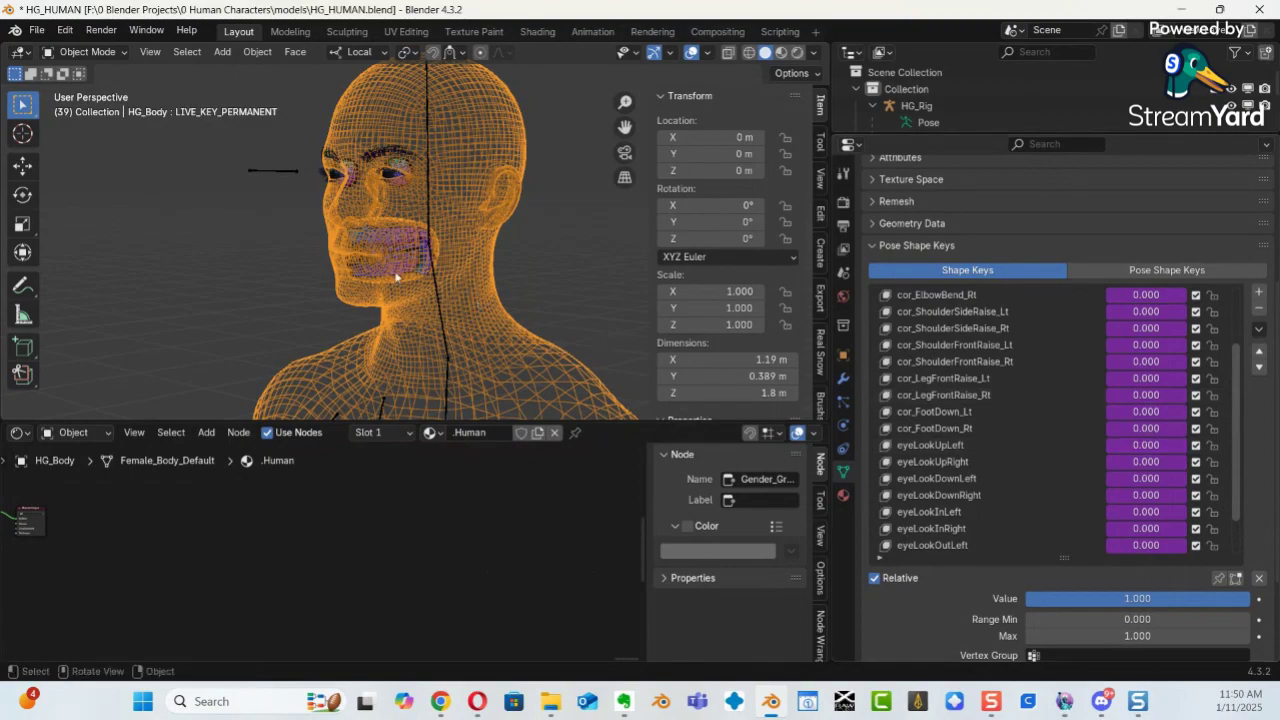
Try to vary the value of the eyeLookDownLeft shape key between 0 and 1 while watching the eyes.
{"action": "middle_click_drag", "start_coordinate": [334, 251], "coordinate": [357, 342], "text": "ctrl"}
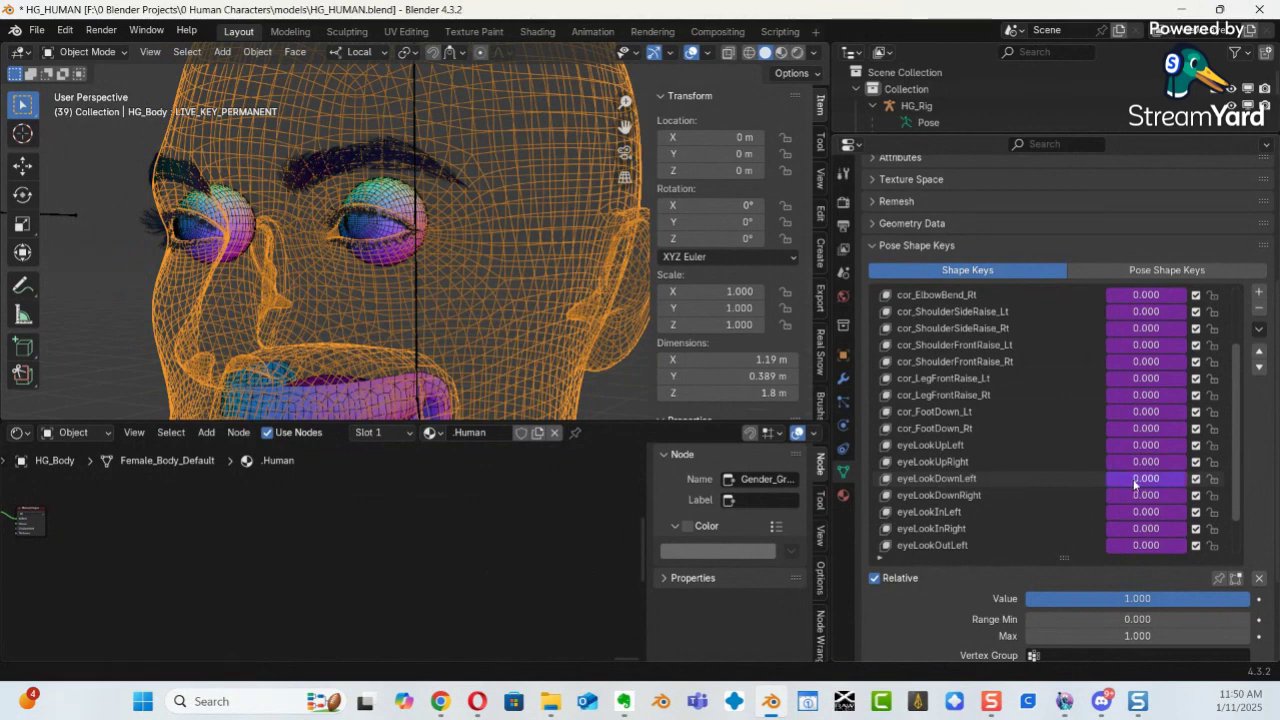
{"action": "left_click_drag", "start_coordinate": [1248, 486], "coordinate": [1107, 494]}
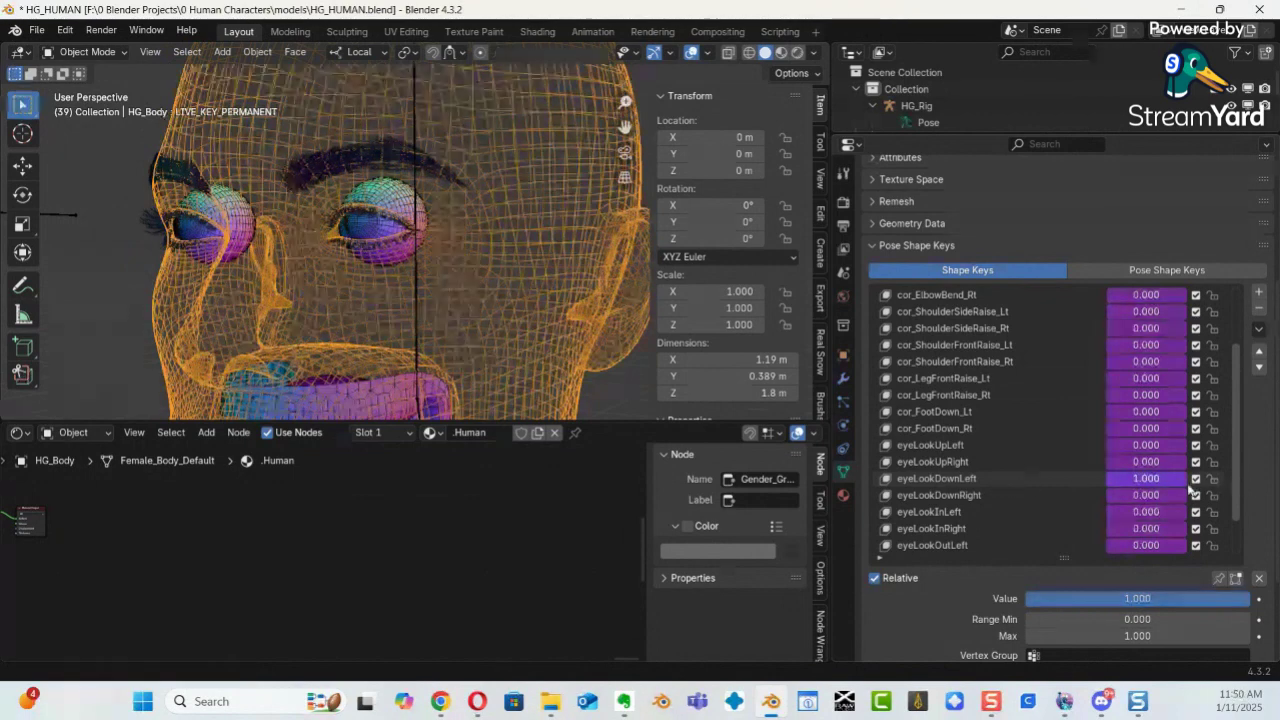
{"action": "left_click_drag", "start_coordinate": [1260, 494], "coordinate": [1084, 498]}
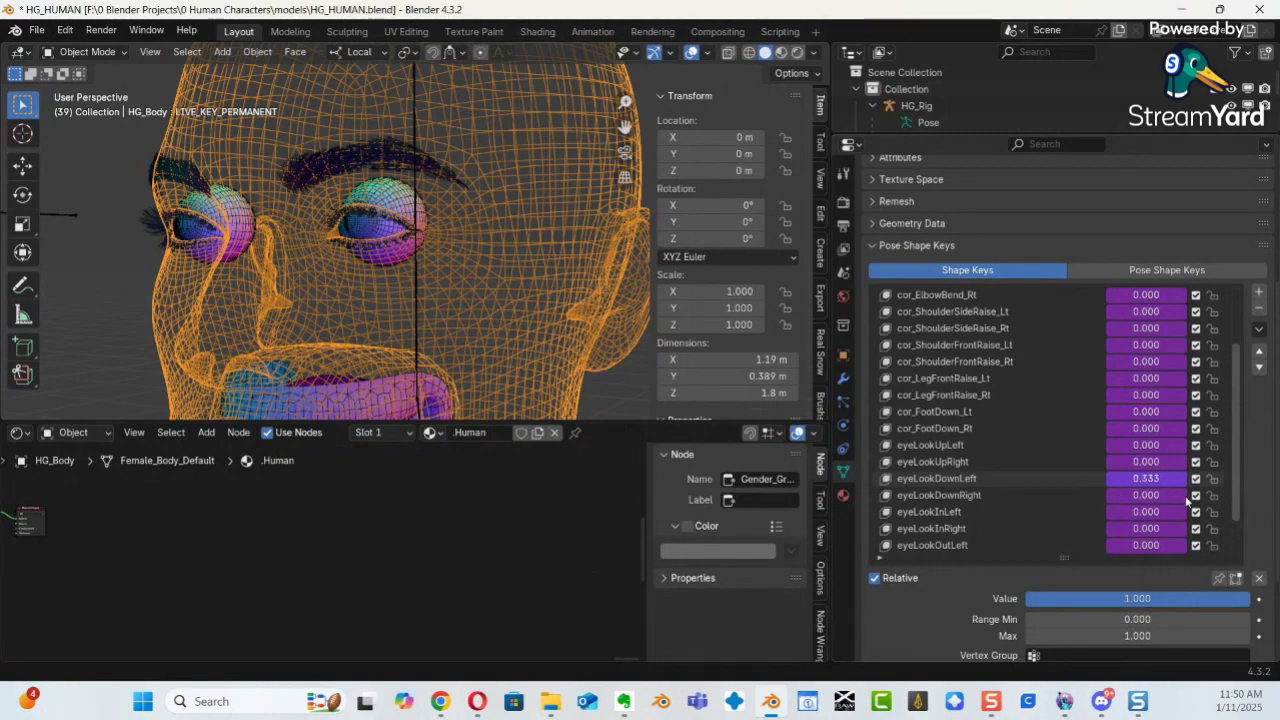
{"action": "left_click_drag", "start_coordinate": [1187, 500], "coordinate": [1180, 500]}
Try to change the values of the eyeLookInLeft, eyeLookInRight and eyeLookUpLeft shape keys with the eye in close view.
{"action": "middle_click_drag", "start_coordinate": [299, 276], "coordinate": [622, 243], "text": "ctrl"}
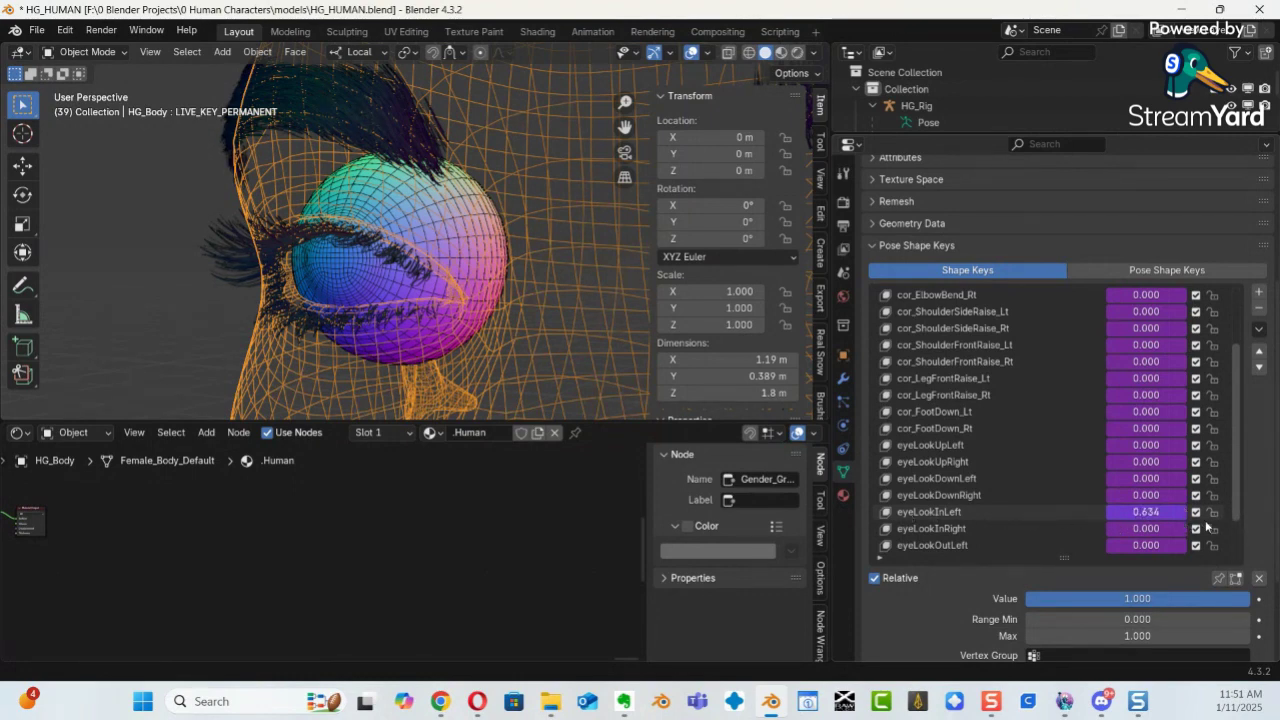
{"action": "left_click", "coordinate": [1150, 527]}
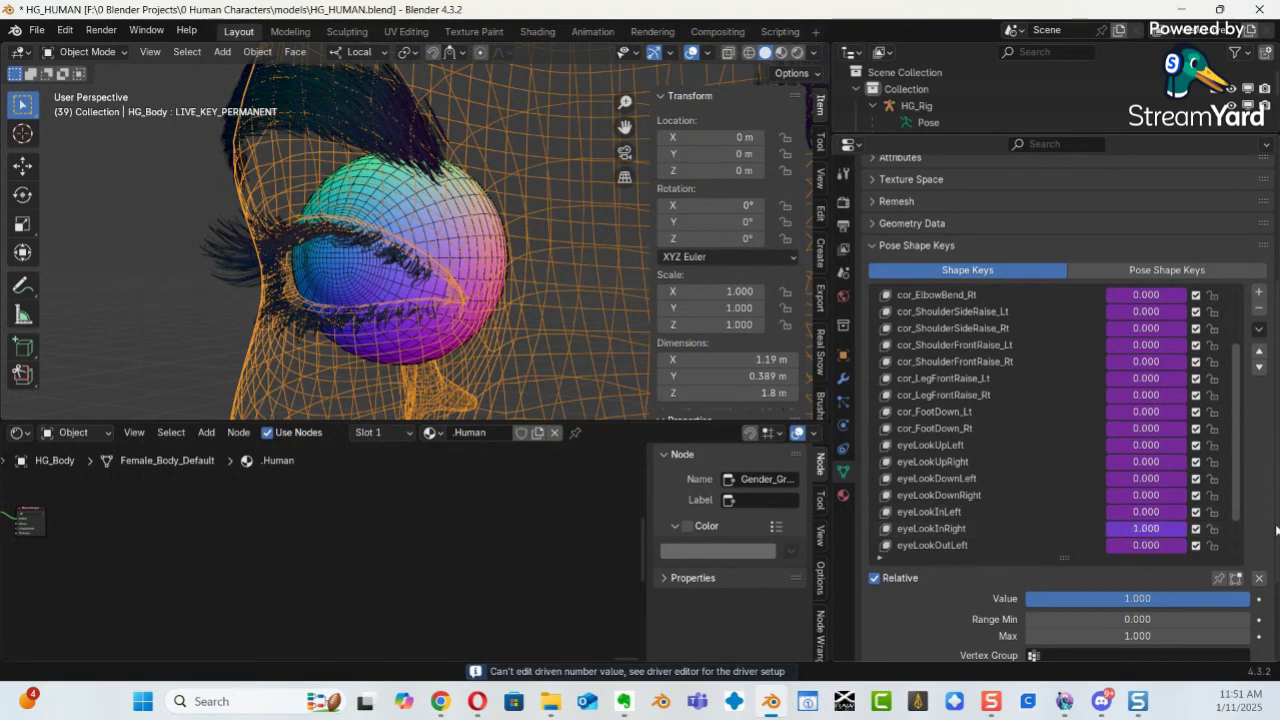
{"action": "left_click", "coordinate": [1145, 527]}
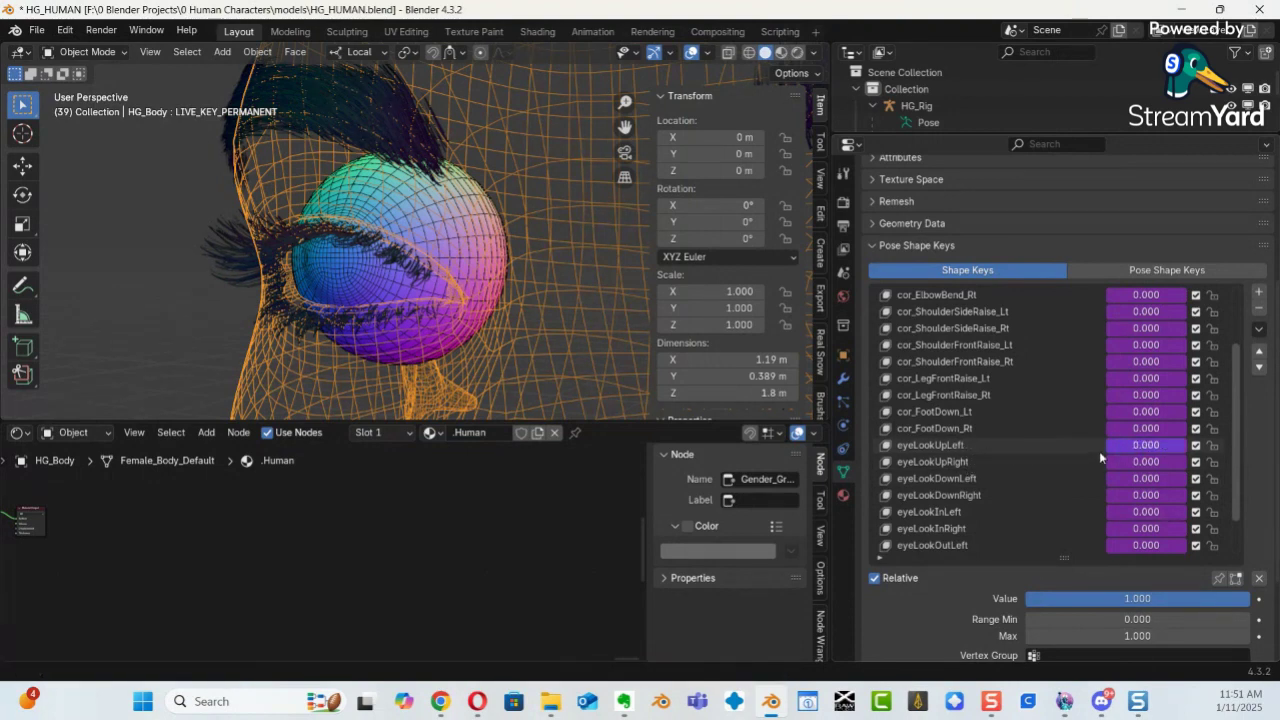
{"action": "left_click", "coordinate": [1145, 444]}
{"action": "middle_click_drag", "start_coordinate": [558, 320], "coordinate": [410, 344]}
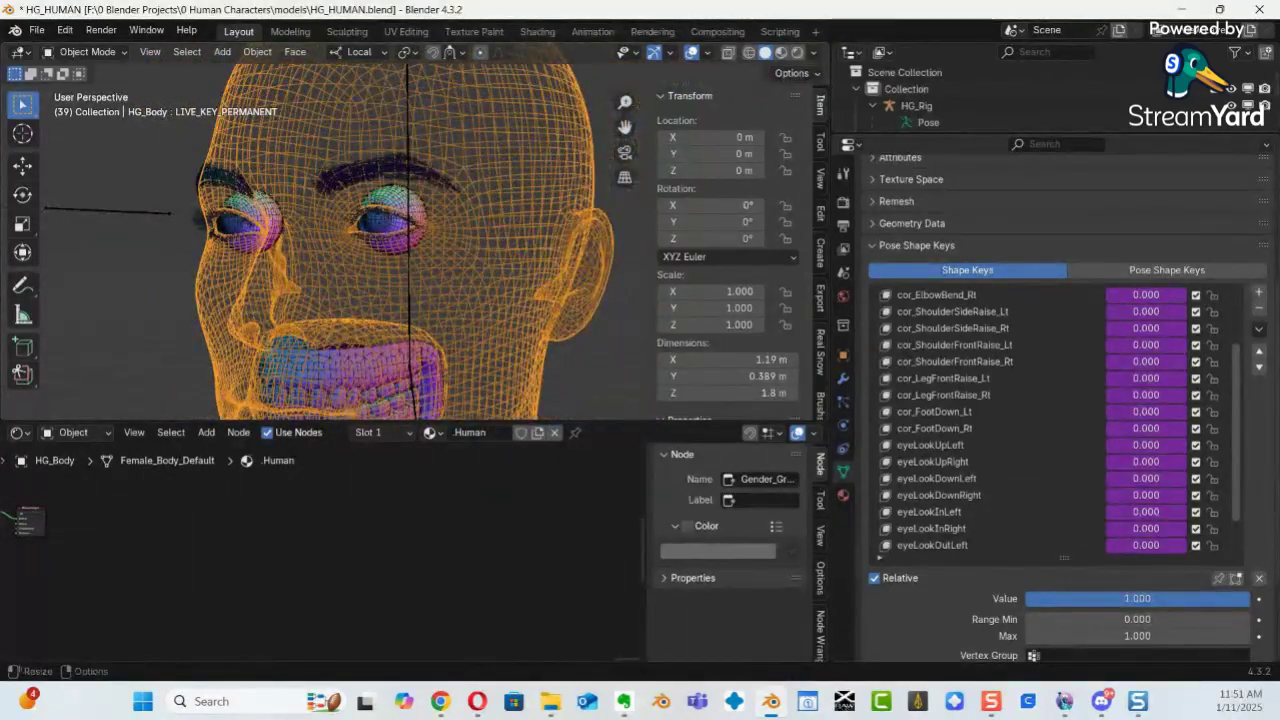
Add a new shape key to HG_Body after cor_KneeBend_Lt at the end of the list.
{"action": "scroll", "coordinate": [1237, 387], "scroll_direction": "up", "scroll_amount": 5}
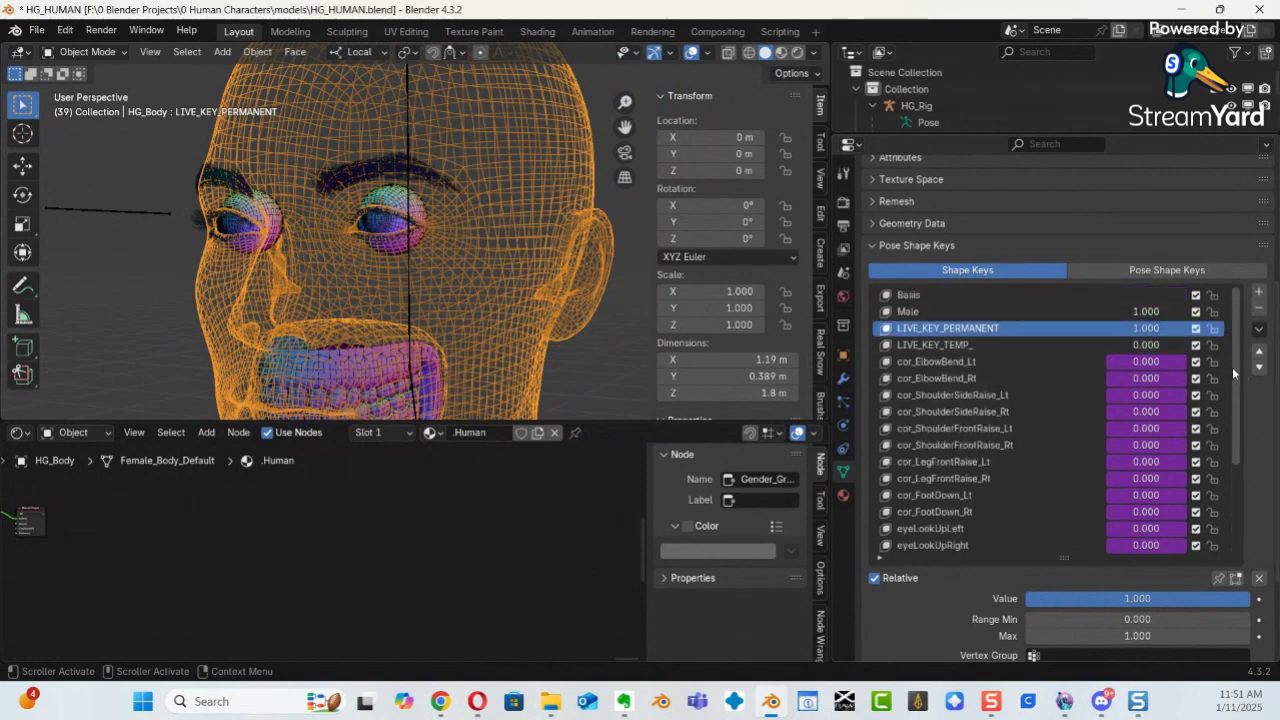
{"action": "scroll", "coordinate": [1232, 367], "scroll_direction": "down", "scroll_amount": 8}
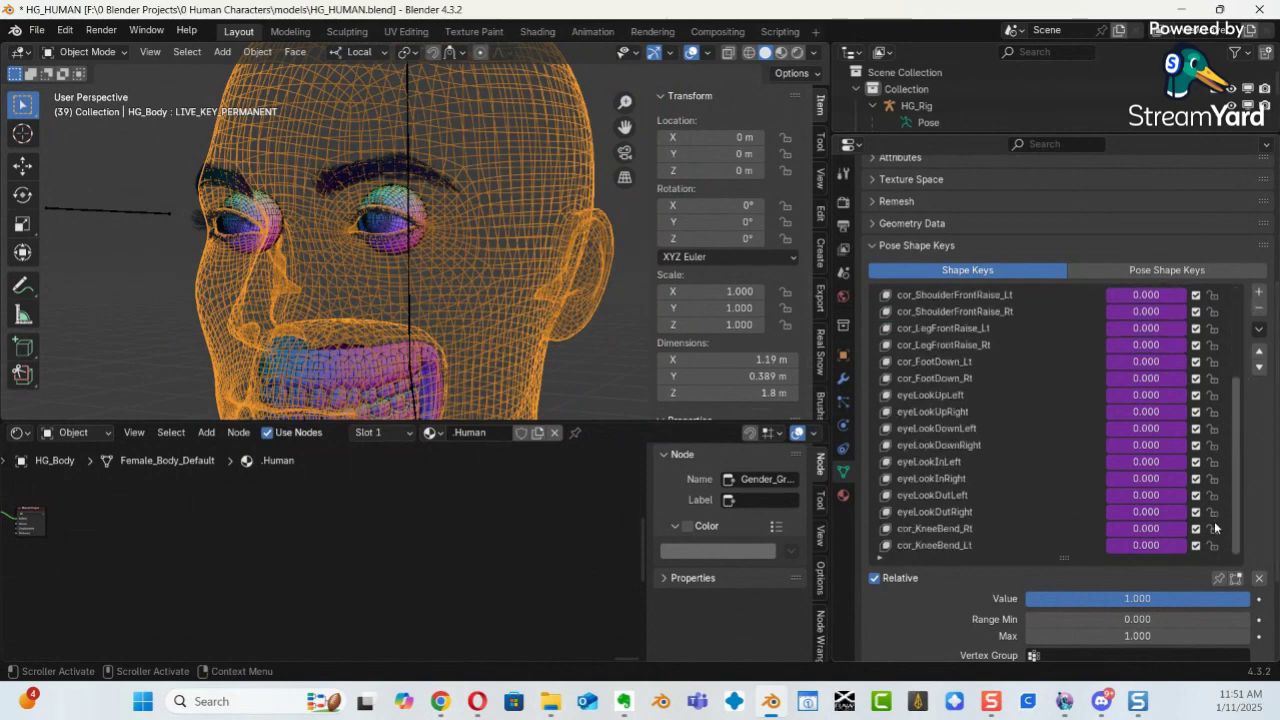
{"action": "left_click", "coordinate": [960, 545]}
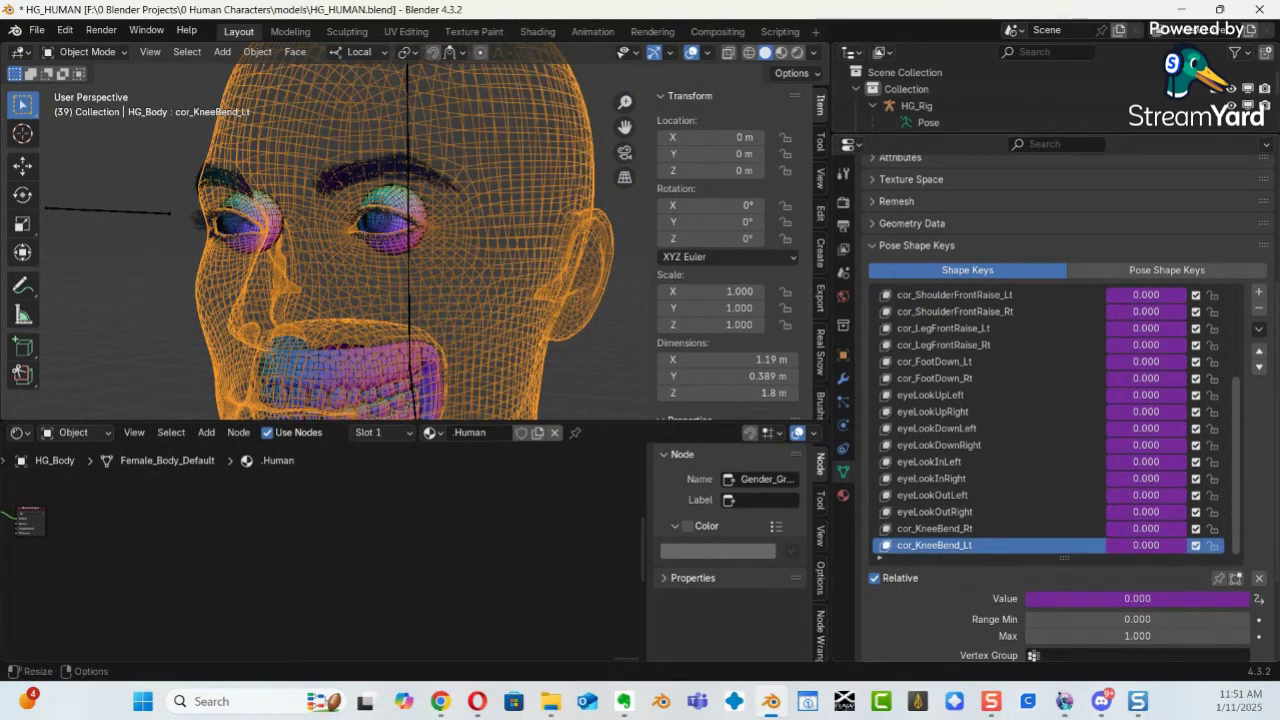
{"action": "left_click", "coordinate": [1258, 293]}
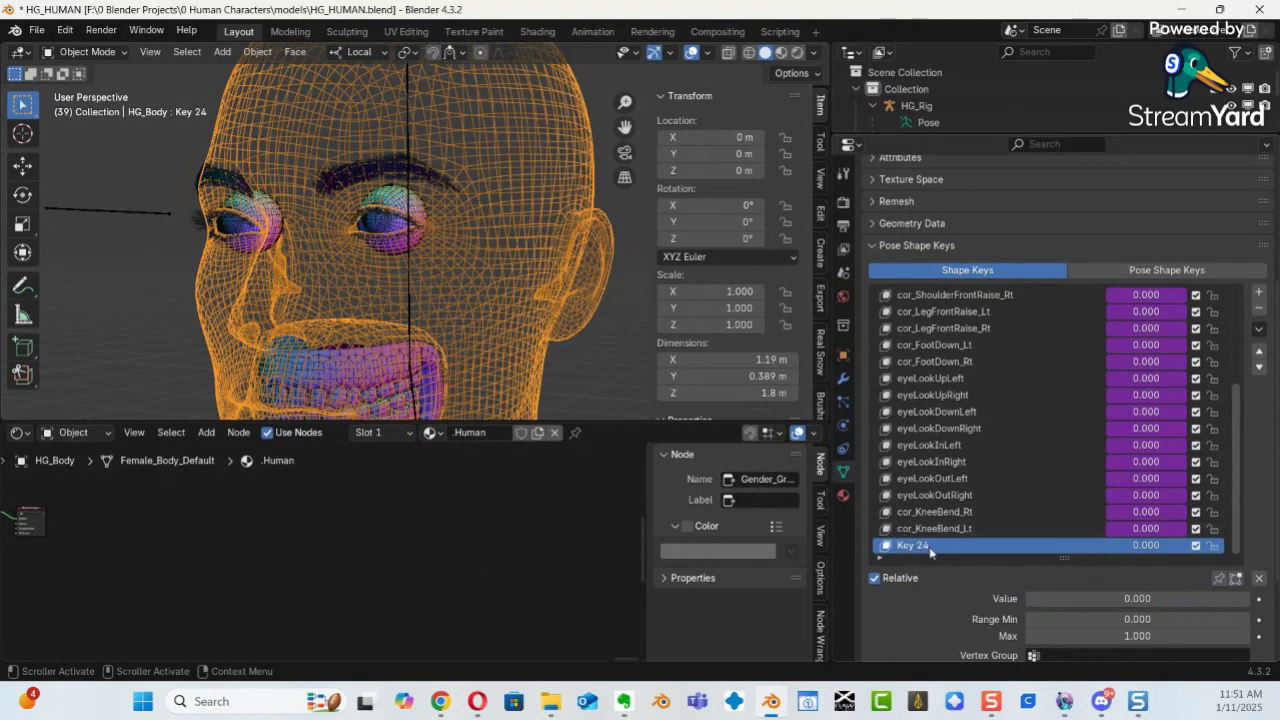
Look at HG_Body in Edit Mode, return to Object Mode and switch the mesh to Sculpt Mode.
{"action": "key", "text": "ctrl+Tab"}
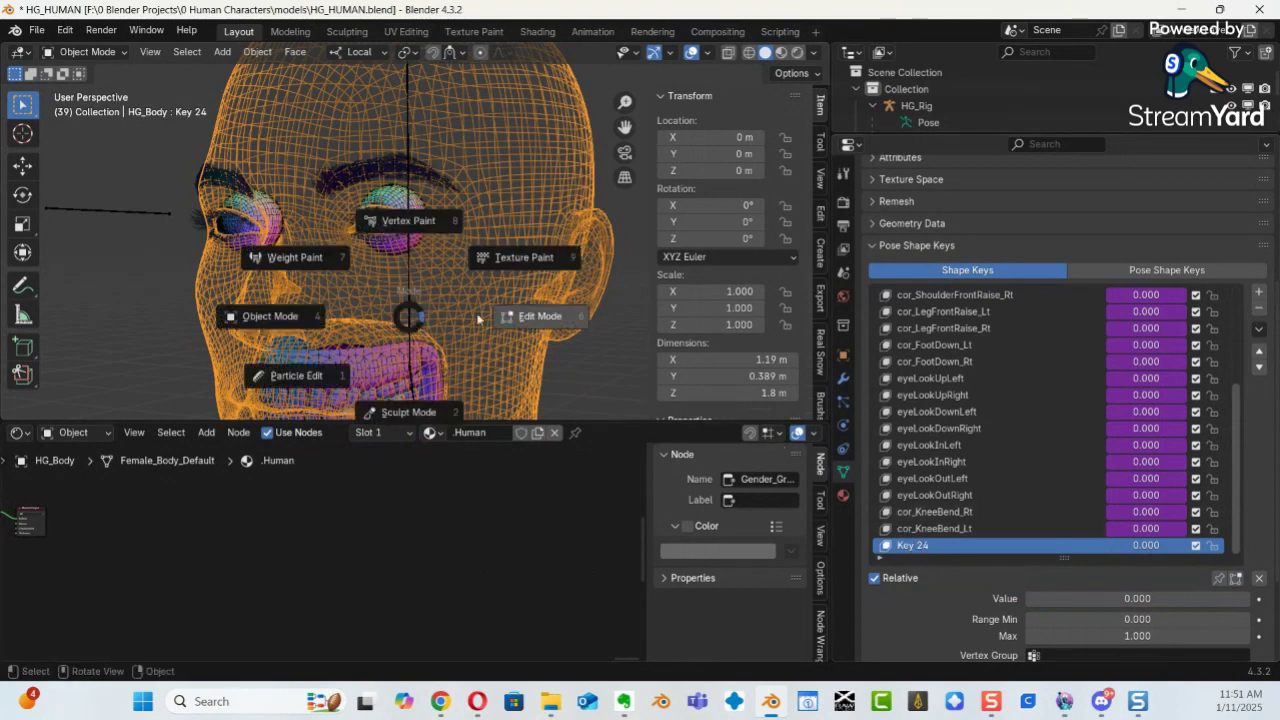
{"action": "left_click", "coordinate": [527, 331]}
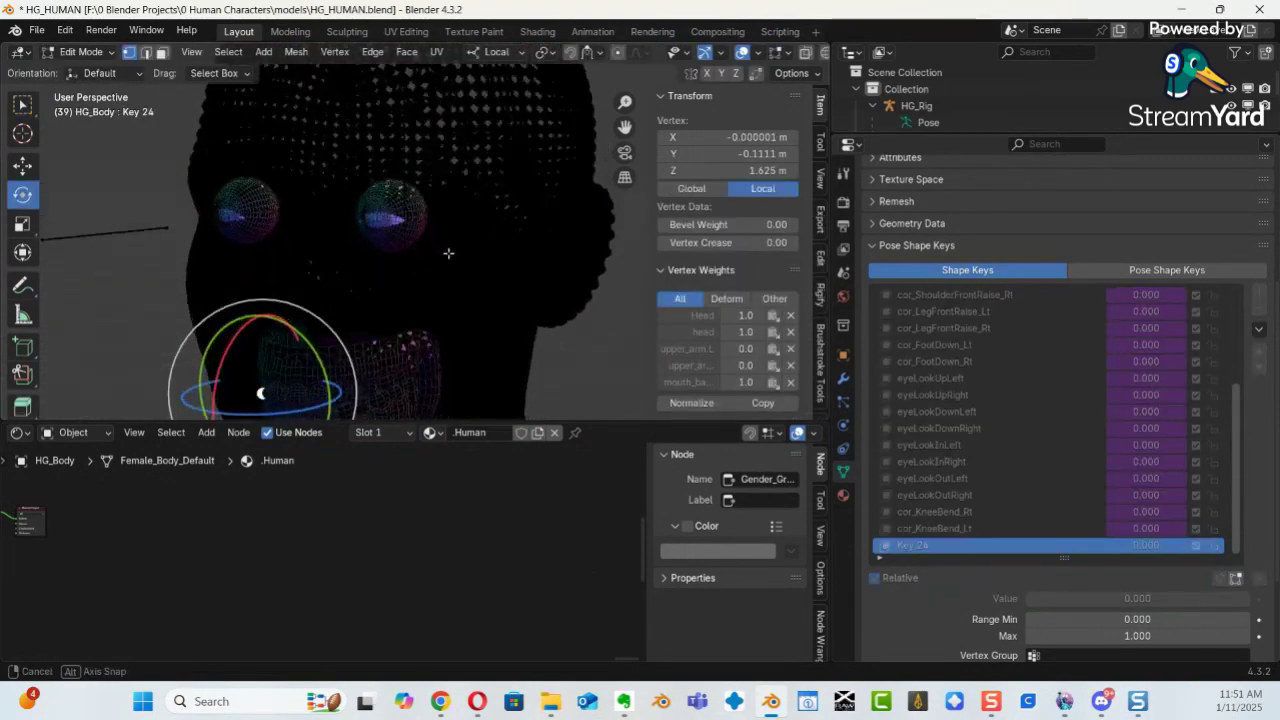
{"action": "key", "text": "ctrl+Tab"}
{"action": "left_click", "coordinate": [303, 240]}
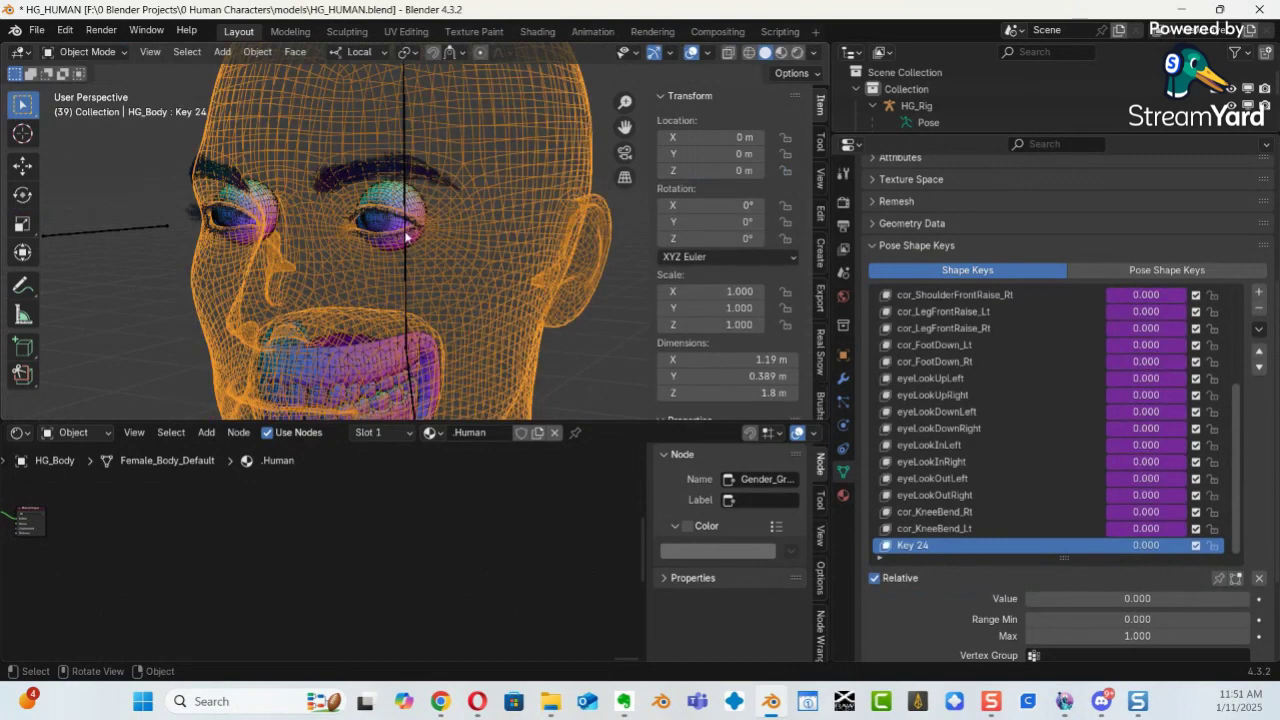
{"action": "key", "text": "ctrl+Tab"}
{"action": "left_click", "coordinate": [399, 329]}
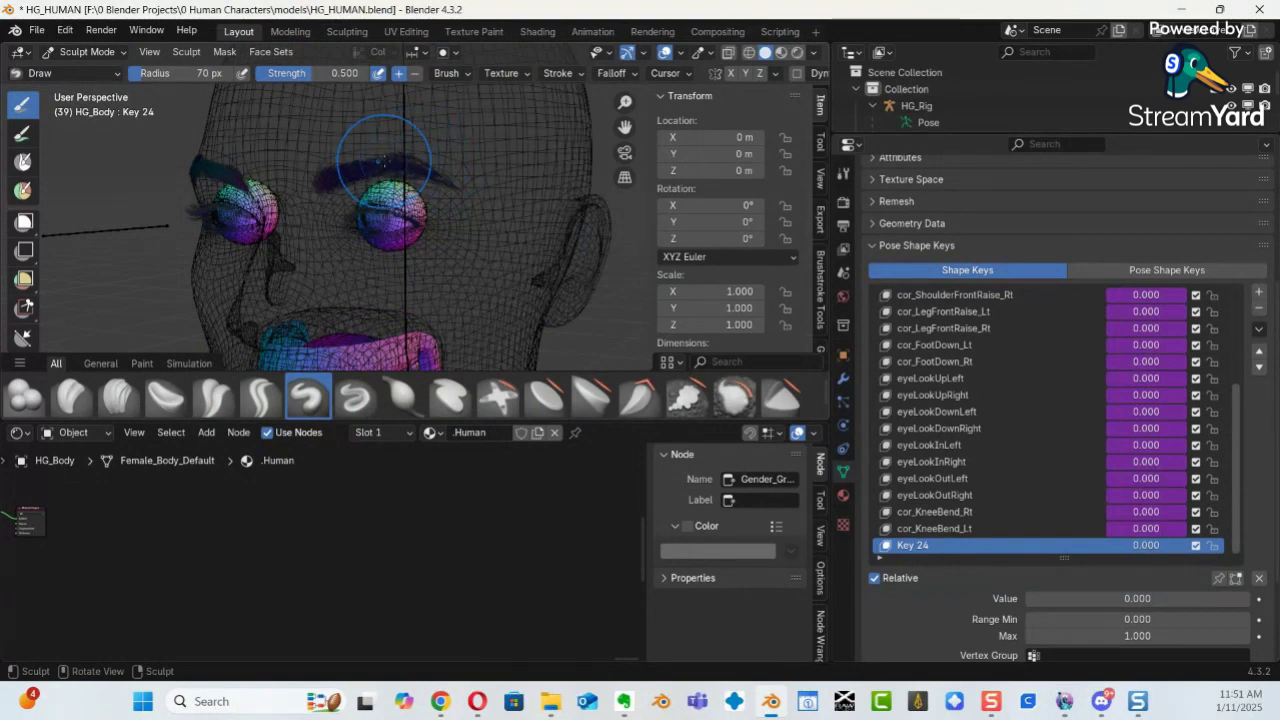
Enlarge the 3D viewport and expand the brush shelf to several rows, and choose the Grab sculpting brush.
{"action": "mouse_move", "coordinate": [440, 195]}
{"action": "middle_mouse_down"}
{"action": "mouse_move", "coordinate": [443, 286]}
{"action": "mouse_move", "coordinate": [443, 272]}
{"action": "mouse_move", "coordinate": [412, 263]}
{"action": "middle_mouse_up"}
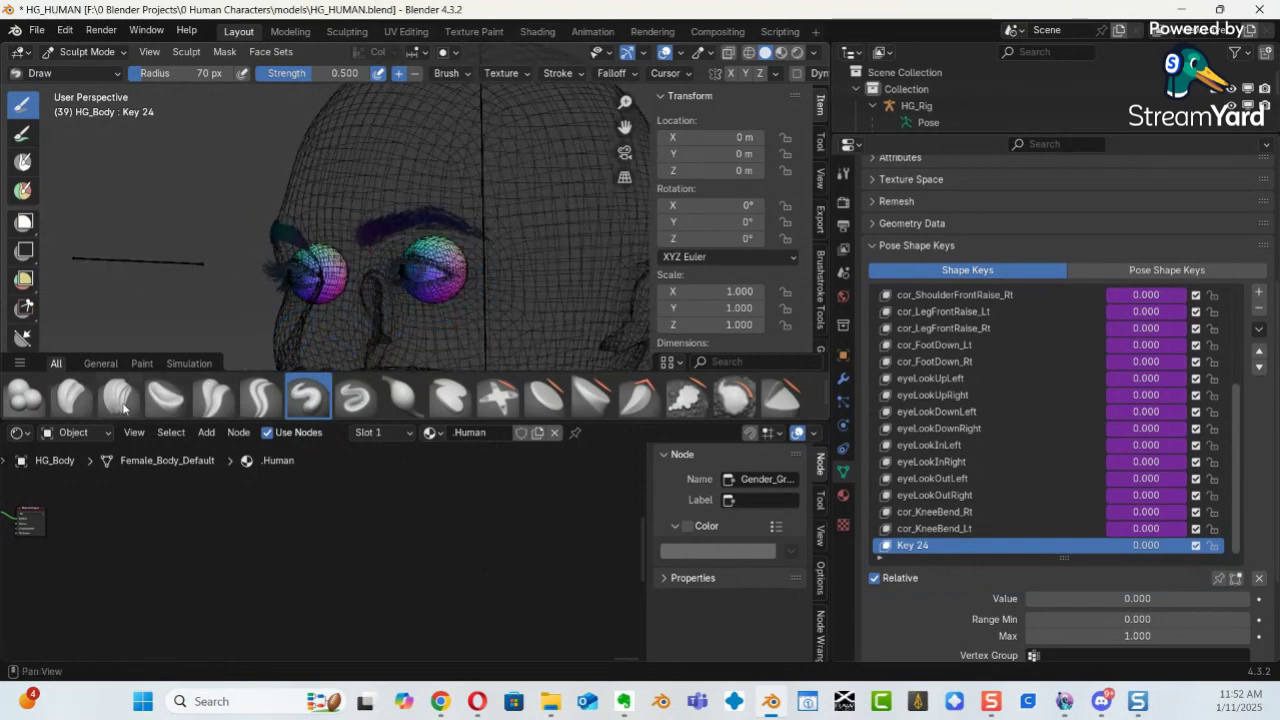
{"action": "left_click_drag", "start_coordinate": [613, 428], "coordinate": [540, 592]}
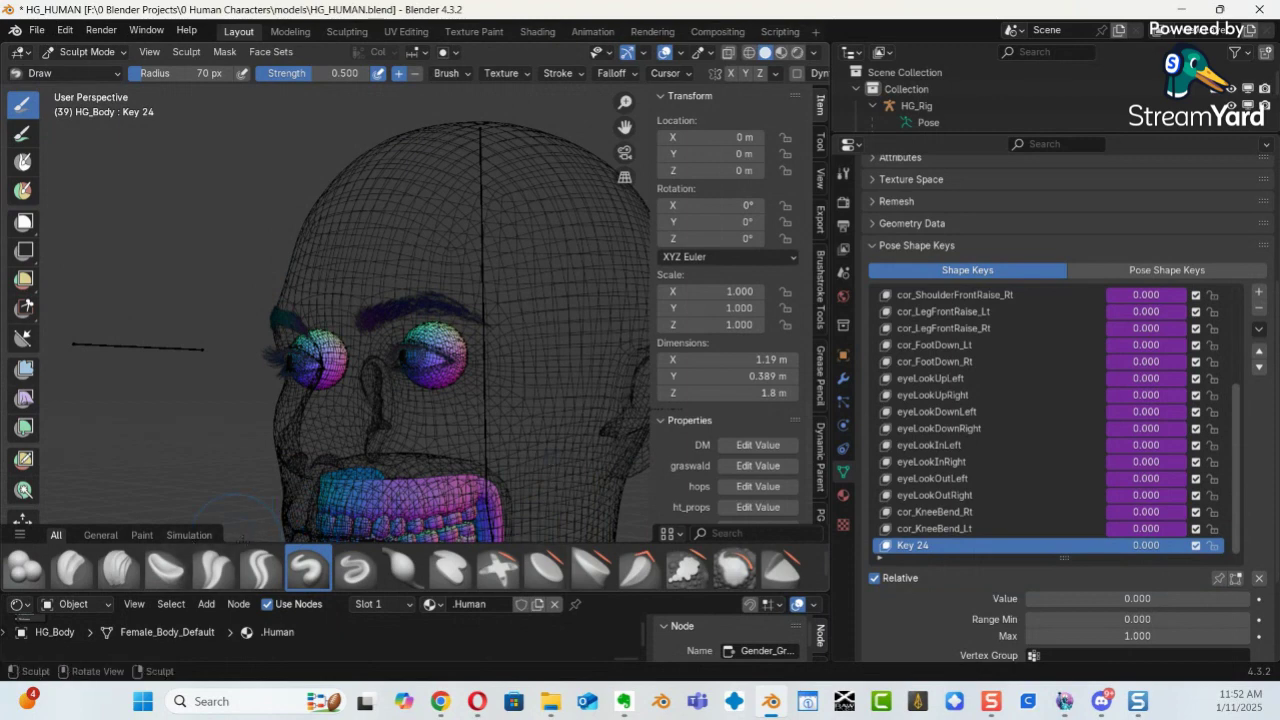
{"action": "left_click_drag", "start_coordinate": [240, 529], "coordinate": [241, 380]}
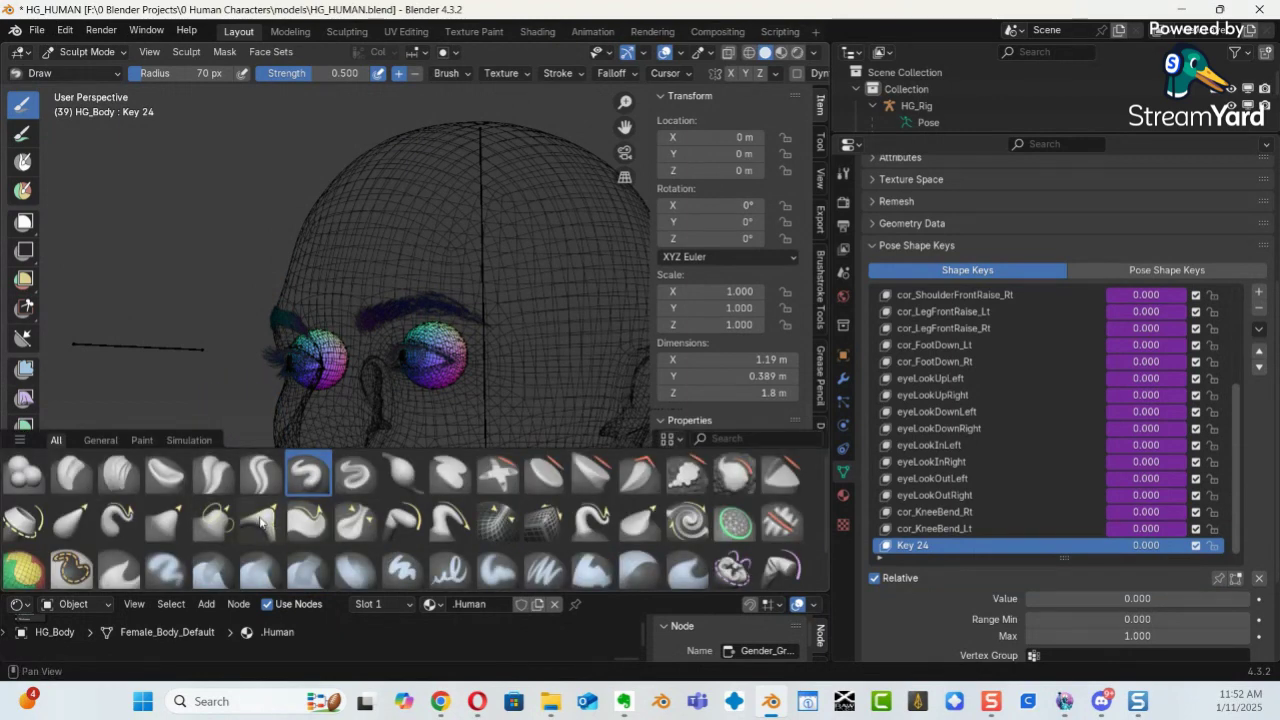
{"action": "left_click", "coordinate": [262, 524]}
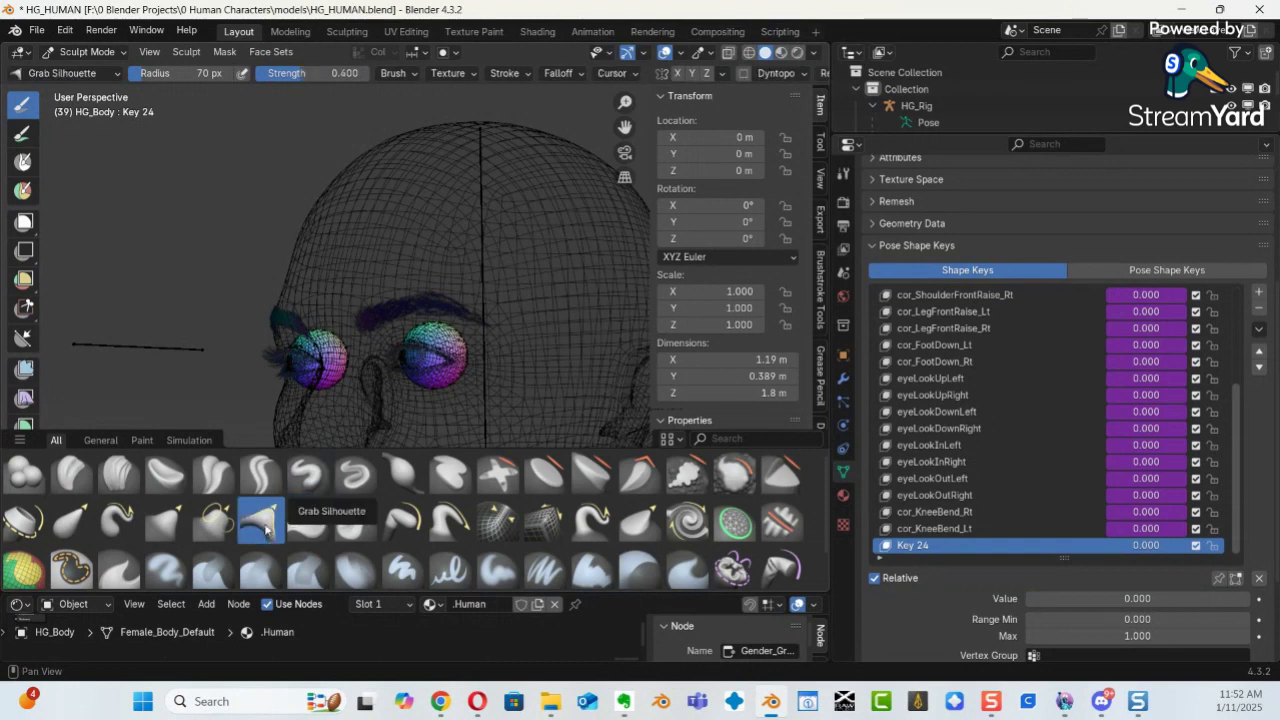
{"action": "left_click", "coordinate": [162, 527]}
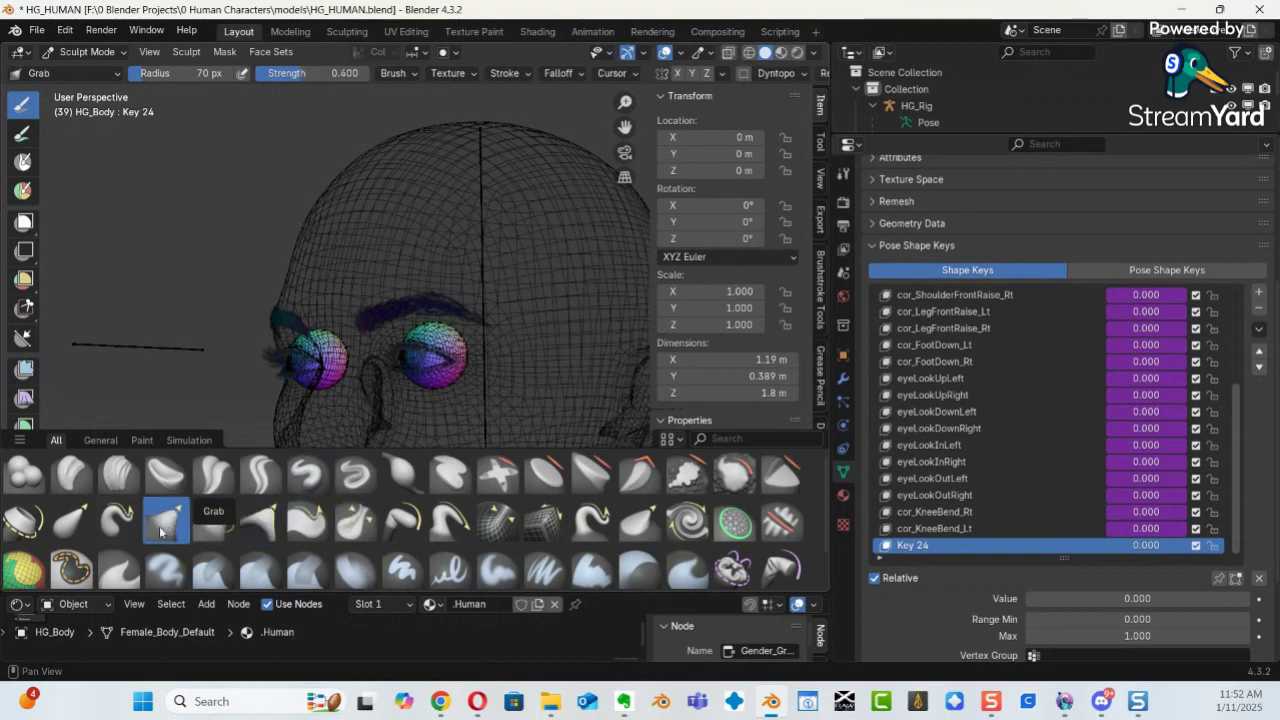
Enlarge the Grab brush radius to 127 px and try to pull the eyebrow area above the nearer eye upward.
{"action": "mouse_move", "coordinate": [440, 300]}
{"action": "middle_mouse_down"}
{"action": "mouse_move", "coordinate": [466, 300]}
{"action": "mouse_move", "coordinate": [522, 210]}
{"action": "middle_mouse_up"}
{"action": "middle_click_drag", "start_coordinate": [389, 222], "coordinate": [381, 240], "text": "ctrl"}
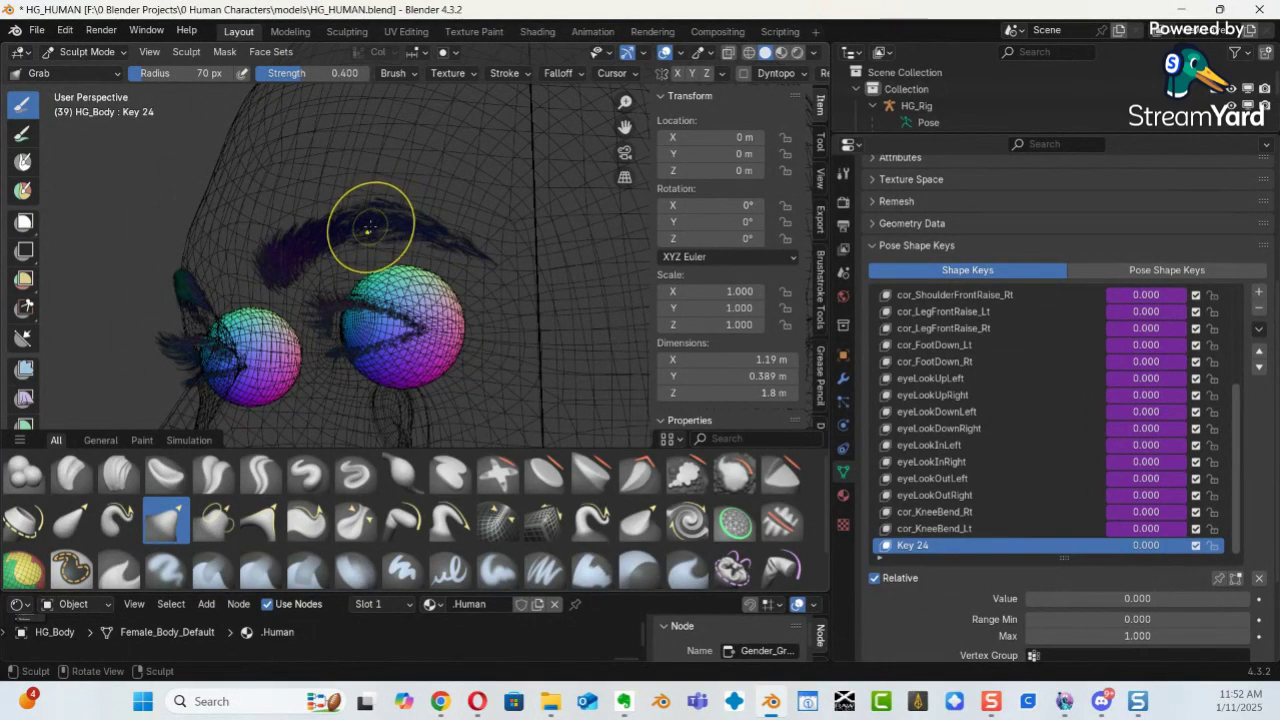
{"action": "key", "text": "f"}
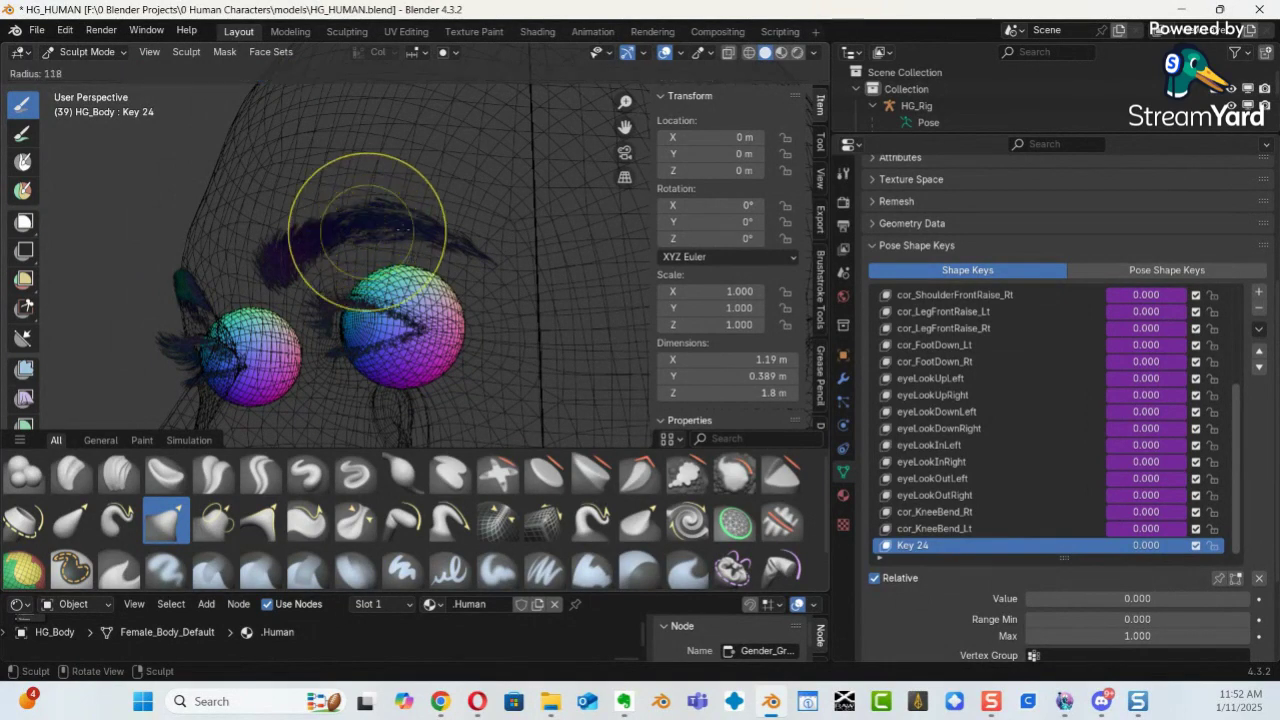
{"action": "left_click", "coordinate": [396, 232]}
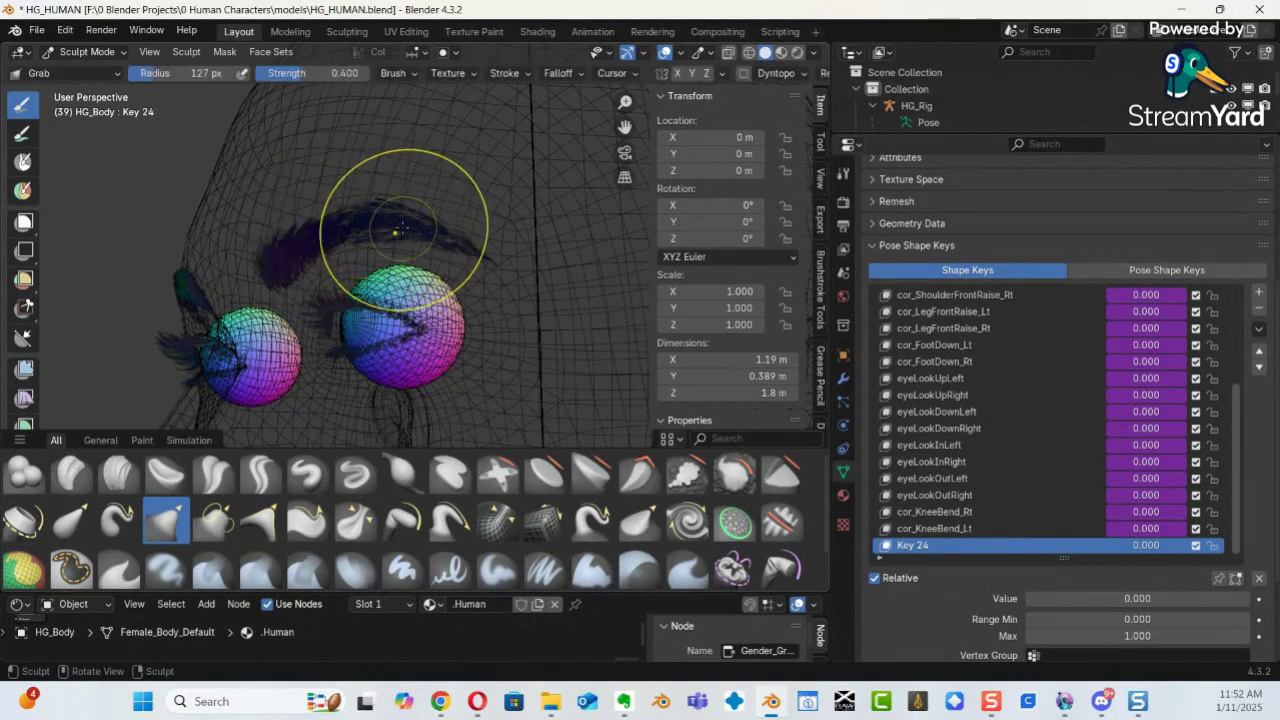
{"action": "mouse_move", "coordinate": [325, 240]}
{"action": "left_mouse_down"}
{"action": "mouse_move", "coordinate": [338, 173]}
{"action": "mouse_move", "coordinate": [368, 164]}
{"action": "left_mouse_up"}
{"action": "mouse_move", "coordinate": [397, 211]}
{"action": "left_mouse_down"}
{"action": "mouse_move", "coordinate": [410, 164]}
{"action": "mouse_move", "coordinate": [431, 179]}
{"action": "mouse_move", "coordinate": [308, 207]}
{"action": "left_mouse_up"}
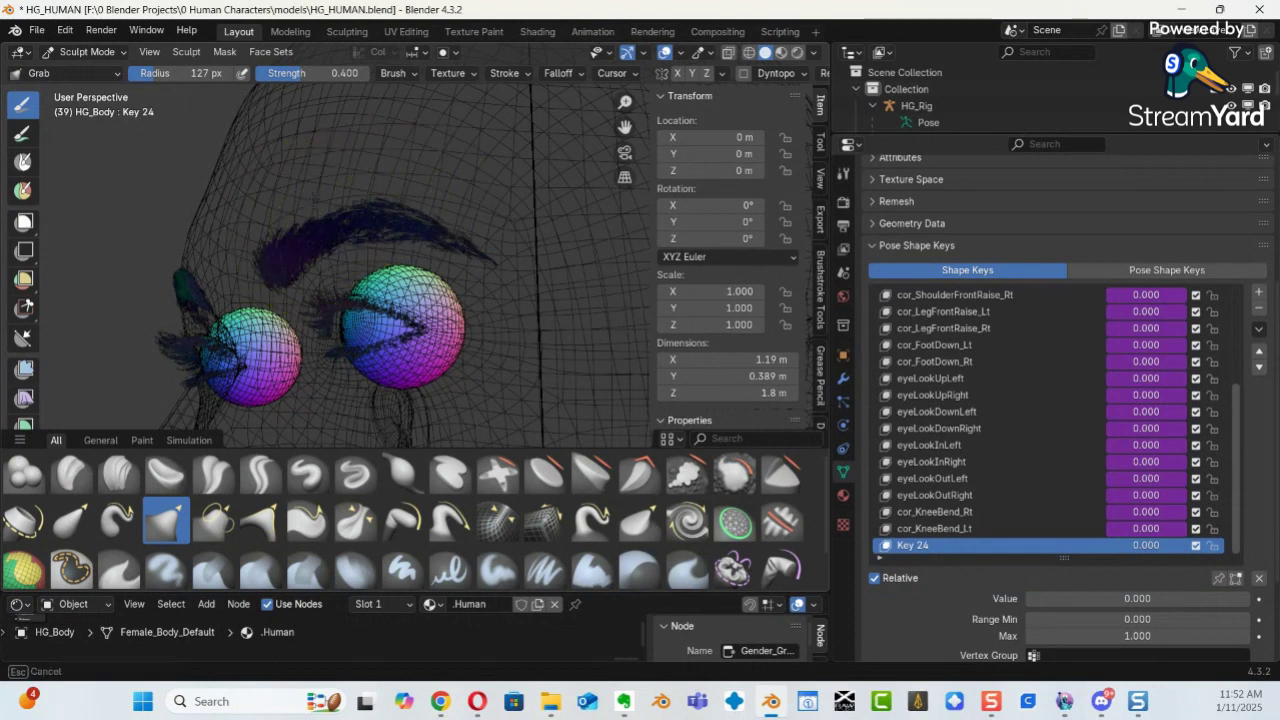
{"action": "left_click_drag", "start_coordinate": [403, 211], "coordinate": [408, 212]}
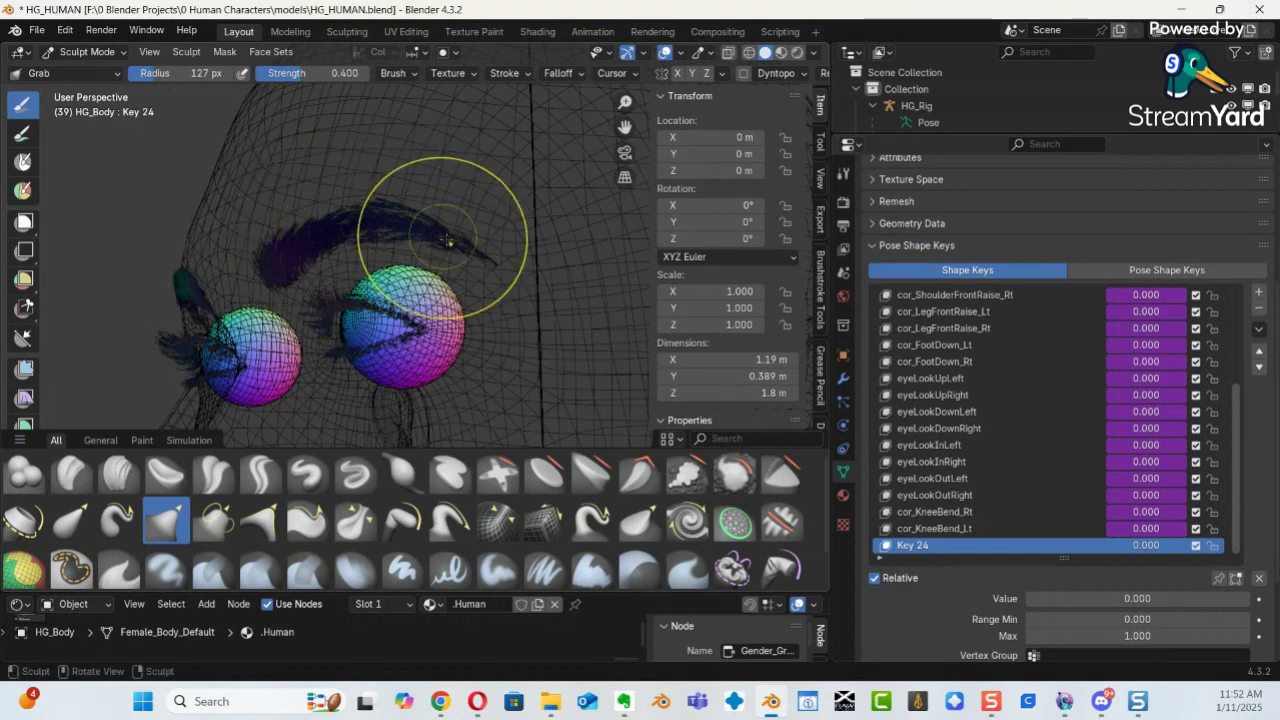
Try to pull the brow on the other side of the face, raising the Grab brush strength to 1.000.
{"action": "middle_click_drag", "start_coordinate": [435, 296], "coordinate": [352, 328]}
{"action": "scroll", "coordinate": [349, 329], "scroll_direction": "down", "scroll_amount": 4}
{"action": "mouse_move", "coordinate": [380, 286]}
{"action": "middle_mouse_down"}
{"action": "mouse_move", "coordinate": [565, 311]}
{"action": "mouse_move", "coordinate": [418, 300]}
{"action": "mouse_move", "coordinate": [484, 316]}
{"action": "mouse_move", "coordinate": [429, 280]}
{"action": "middle_mouse_up"}
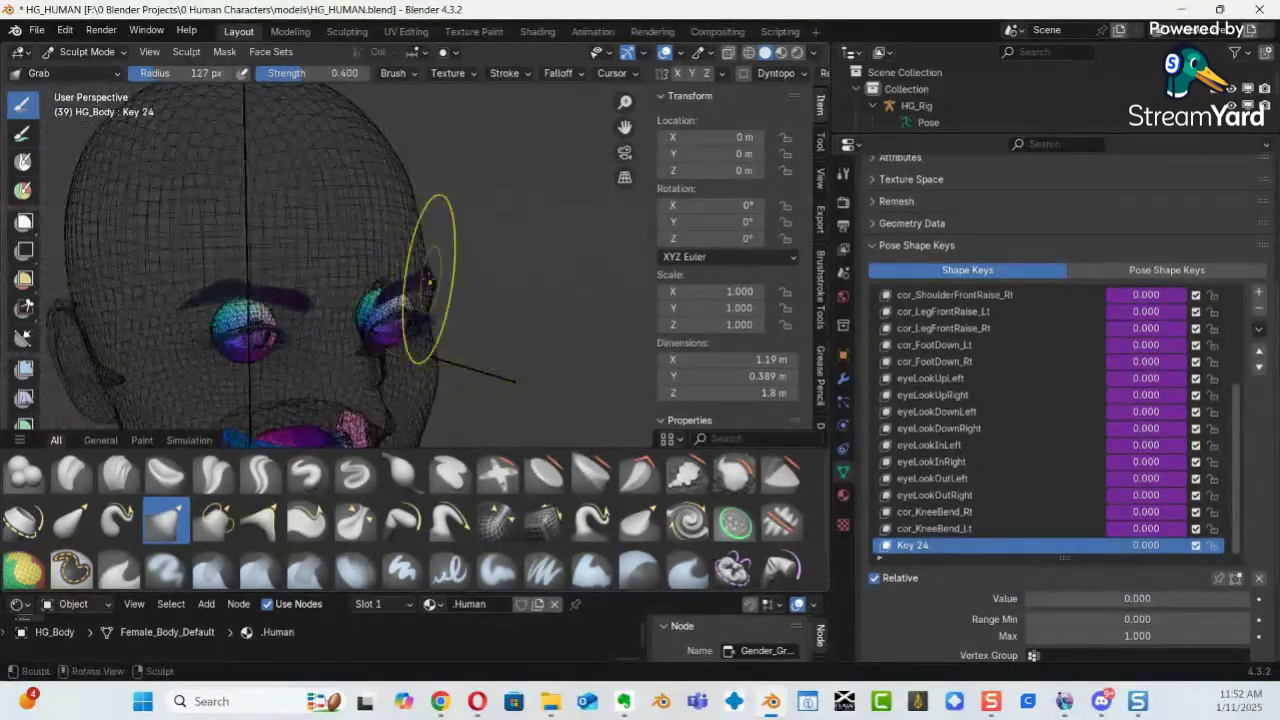
{"action": "mouse_move", "coordinate": [401, 270]}
{"action": "left_mouse_down"}
{"action": "mouse_move", "coordinate": [400, 239]}
{"action": "mouse_move", "coordinate": [422, 238]}
{"action": "left_mouse_up"}
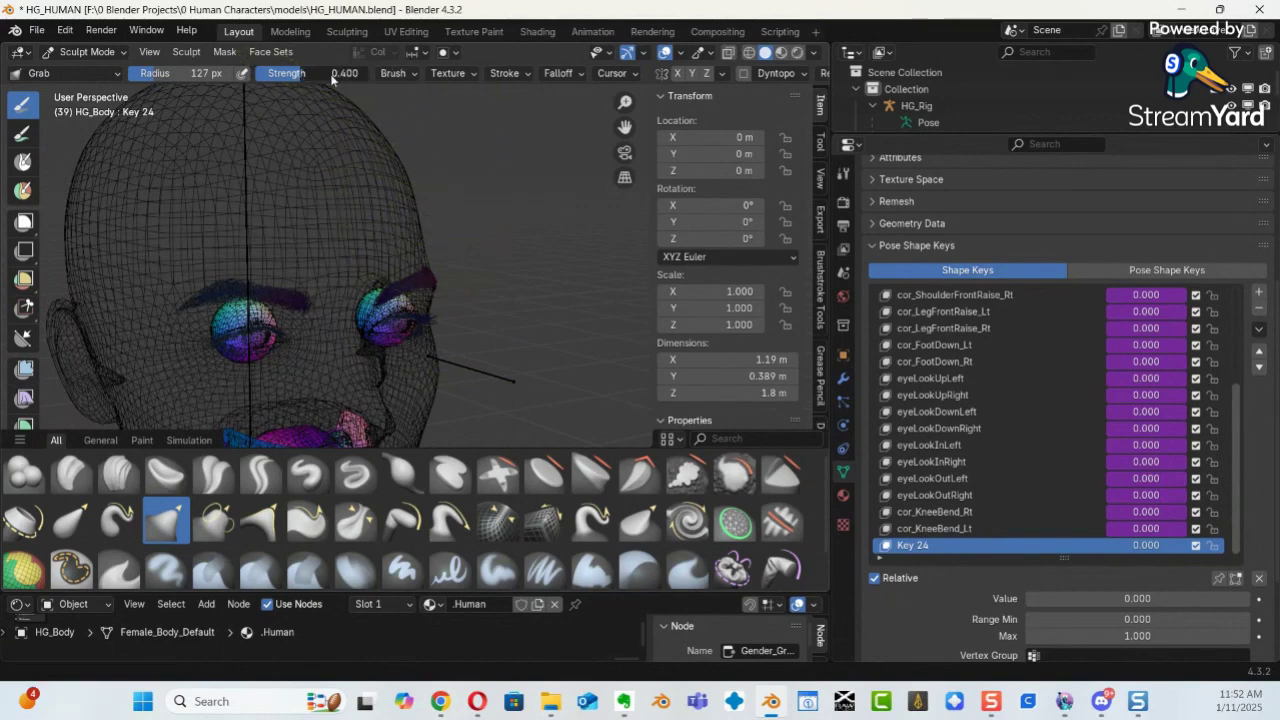
{"action": "left_click_drag", "start_coordinate": [412, 275], "coordinate": [415, 280]}
{"action": "left_click_drag", "start_coordinate": [413, 200], "coordinate": [415, 204]}
{"action": "left_click_drag", "start_coordinate": [424, 262], "coordinate": [428, 233]}
Leave Sculpt Mode and start a new file without saving the changes to HG_HUMAN.blend.
{"action": "key", "text": "ctrl+Tab"}
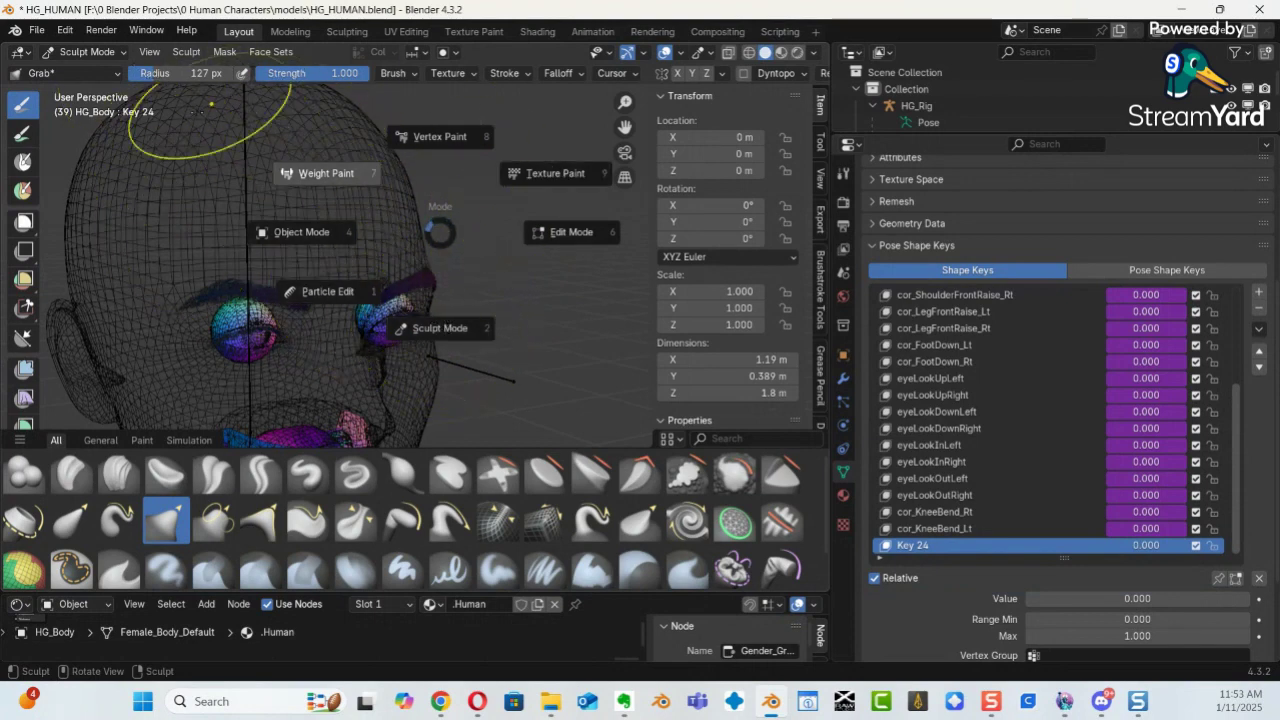
{"action": "left_click", "coordinate": [20, 12]}
{"action": "left_click", "coordinate": [38, 28]}
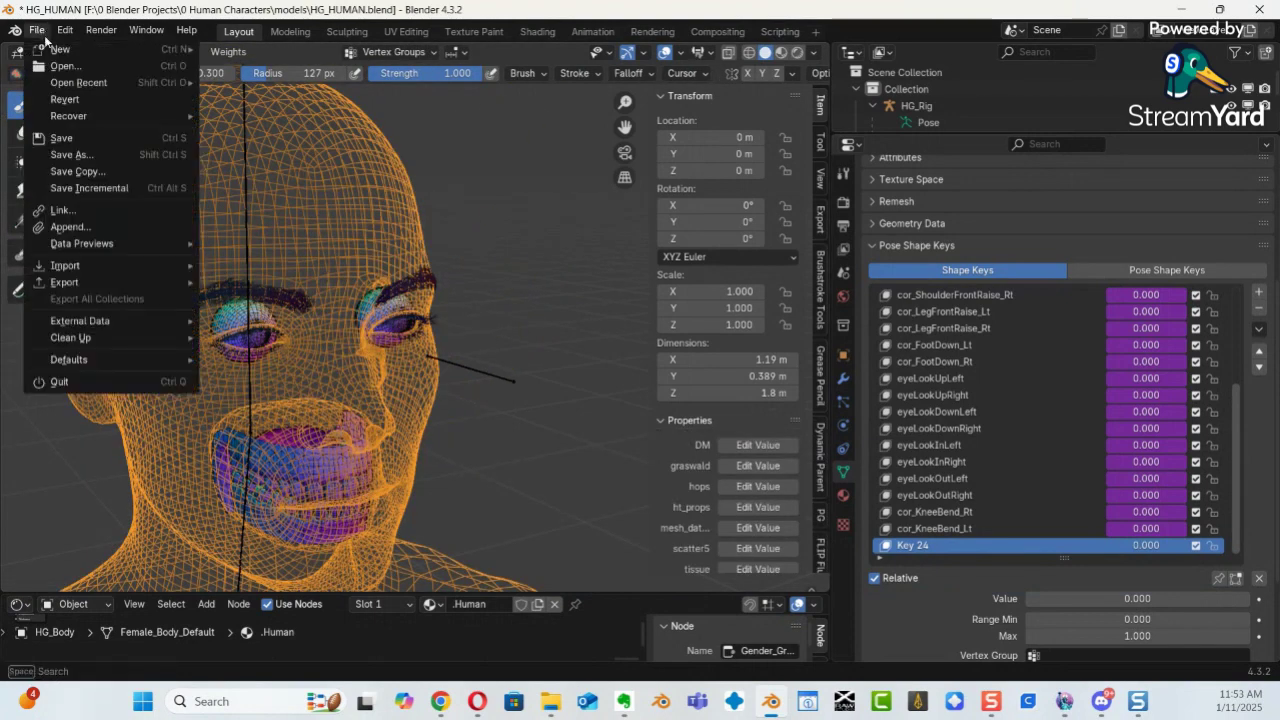
{"action": "mouse_move", "coordinate": [62, 52]}
{"action": "left_click", "coordinate": [243, 48]}
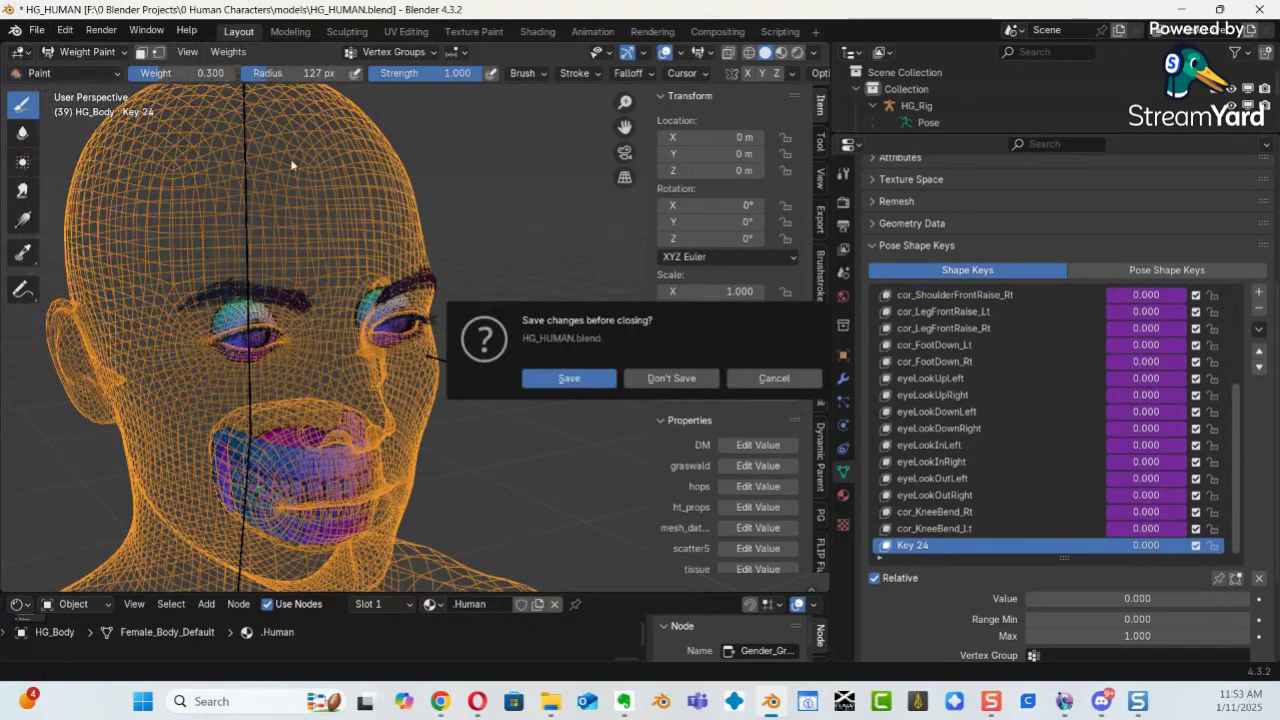
{"action": "left_click", "coordinate": [672, 380]}
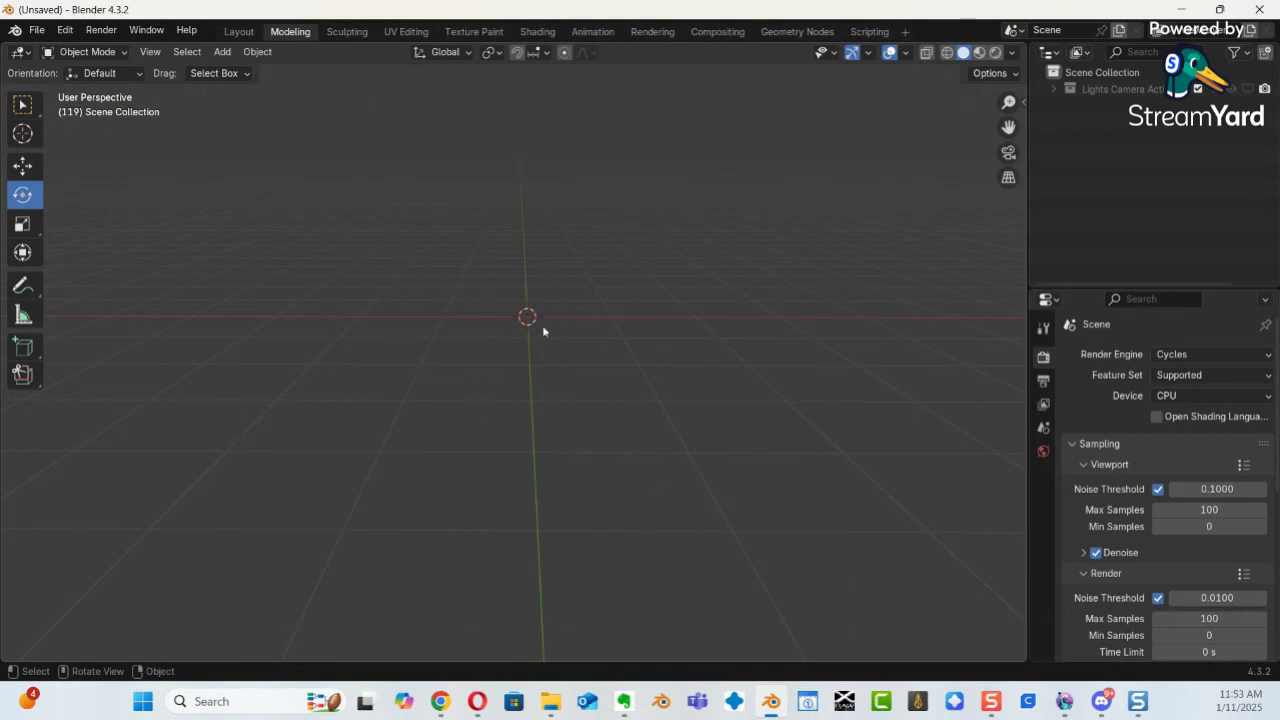
Add a cube mesh at the scene origin and switch it to Edit Mode.
{"action": "key", "text": "shift+a"}
{"action": "mouse_move", "coordinate": [604, 314]}
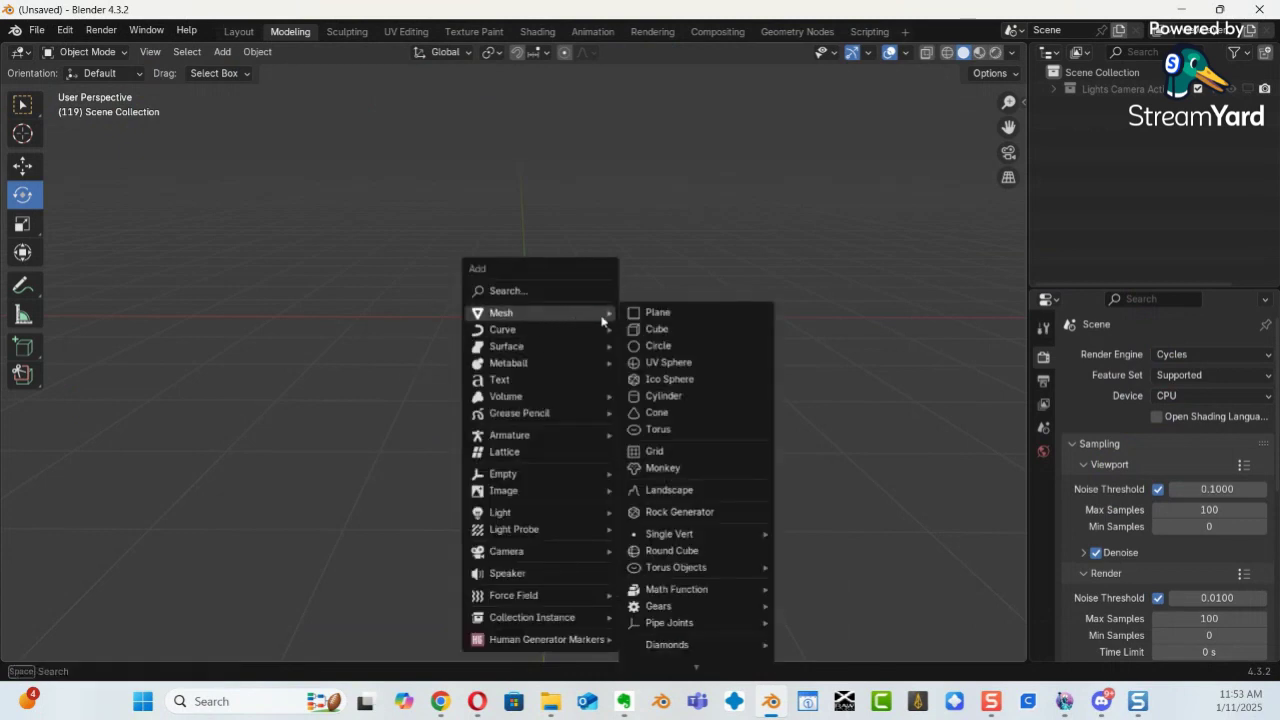
{"action": "left_click", "coordinate": [686, 332]}
{"action": "key", "text": "ctrl+Tab"}
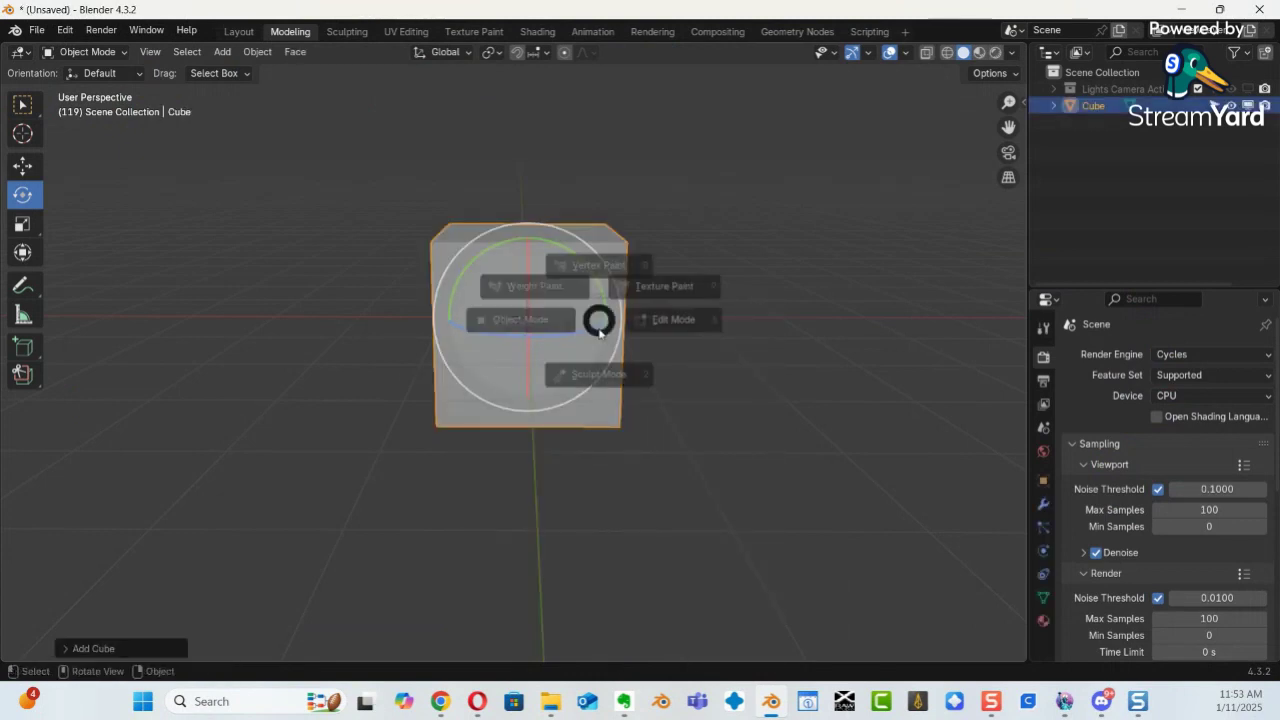
{"action": "left_click", "coordinate": [728, 324]}
Subdivide the whole cube with the number of cuts set to 10.
{"action": "right_click", "coordinate": [545, 298]}
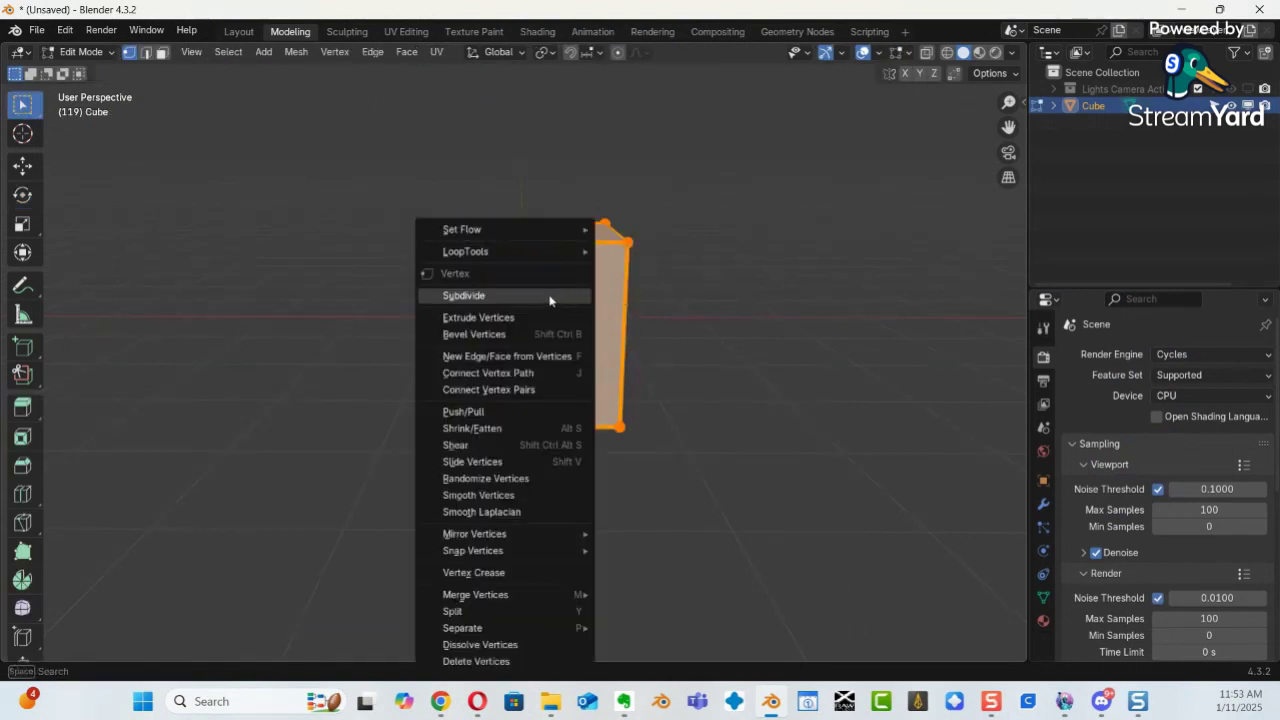
{"action": "left_click", "coordinate": [505, 296]}
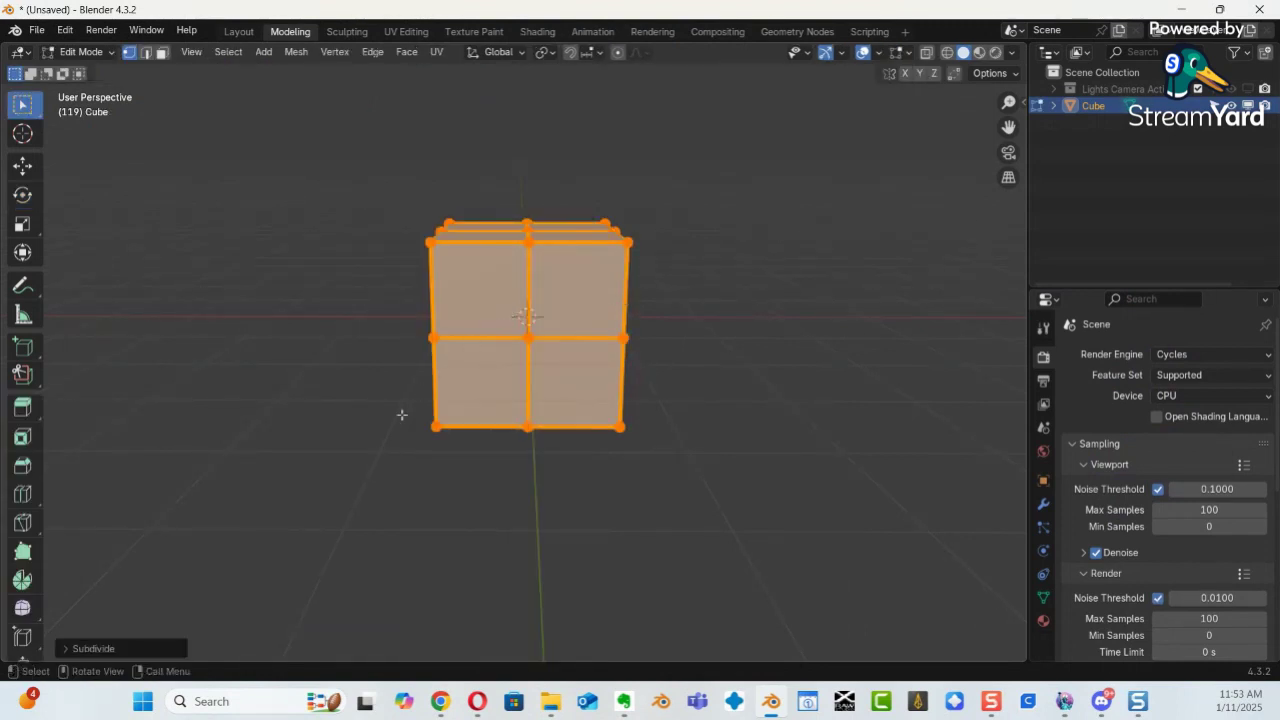
{"action": "left_click", "coordinate": [74, 649]}
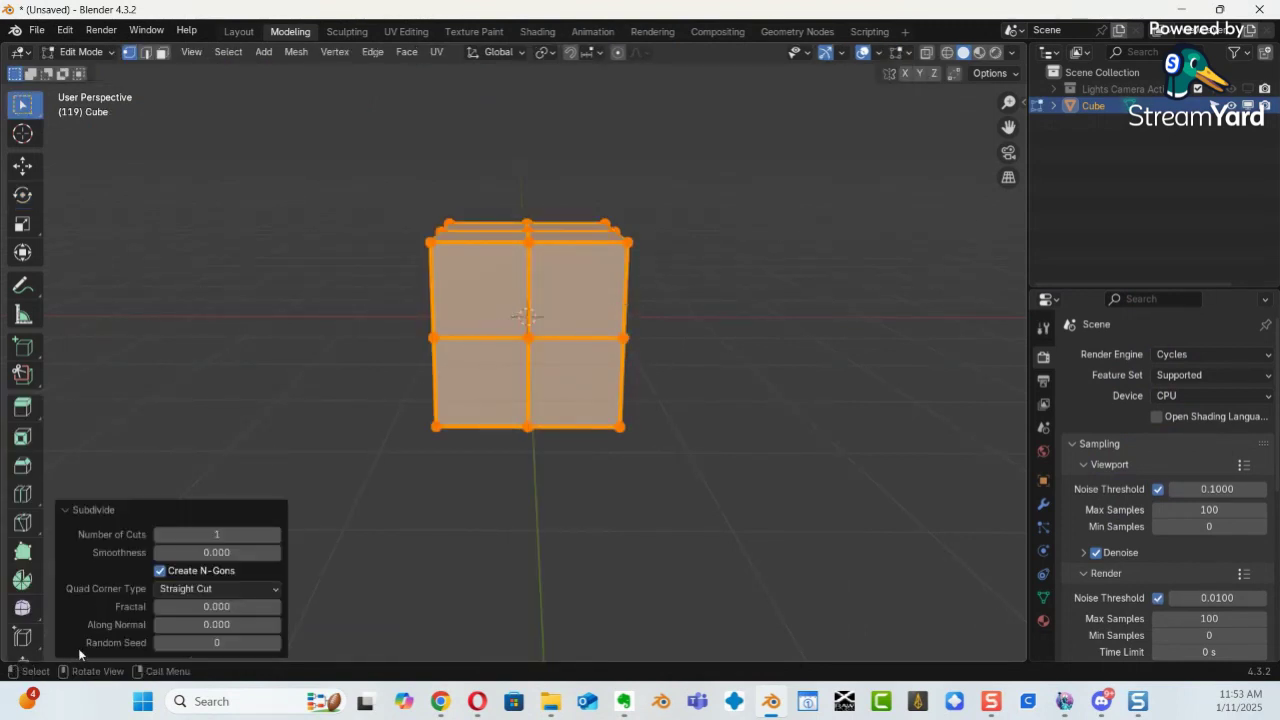
{"action": "left_click", "coordinate": [236, 540]}
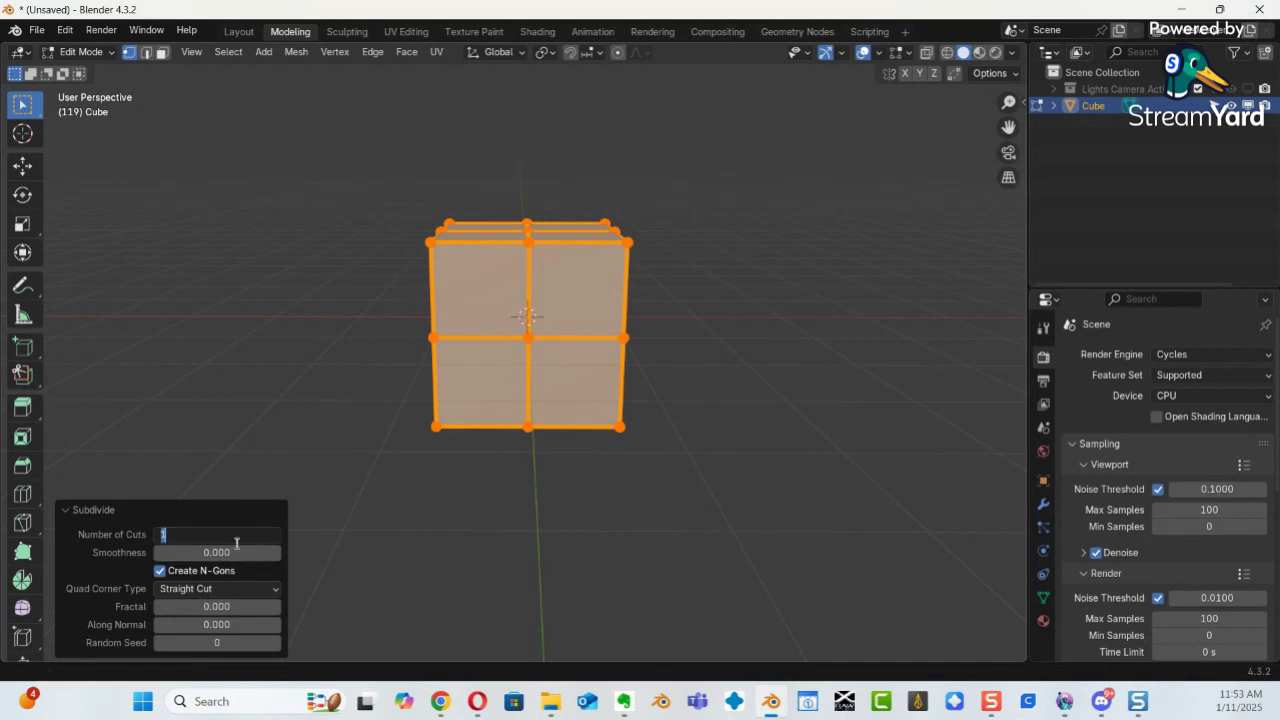
{"action": "key", "text": "Return"}
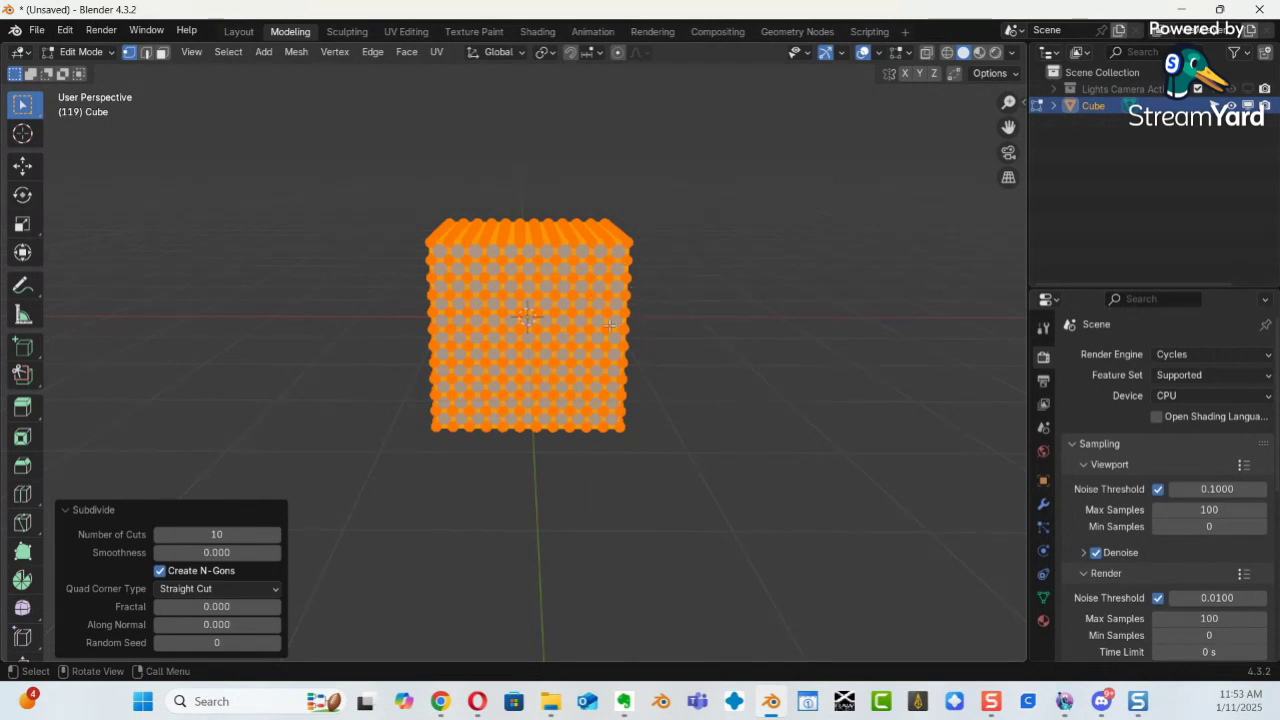
Round the subdivided cube into a ball with To Sphere at a factor of 1.000 and inspect its quad topology.
{"action": "key", "text": "shift"}
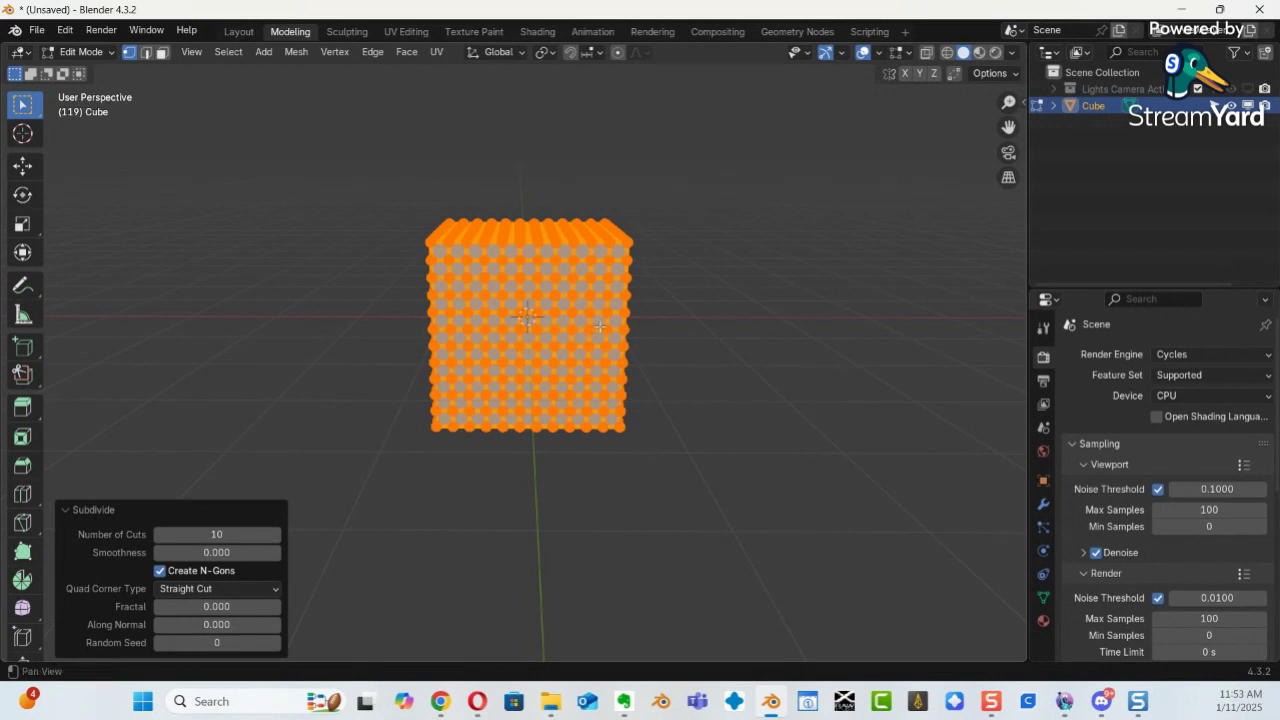
{"action": "key", "text": "shift+alt+s"}
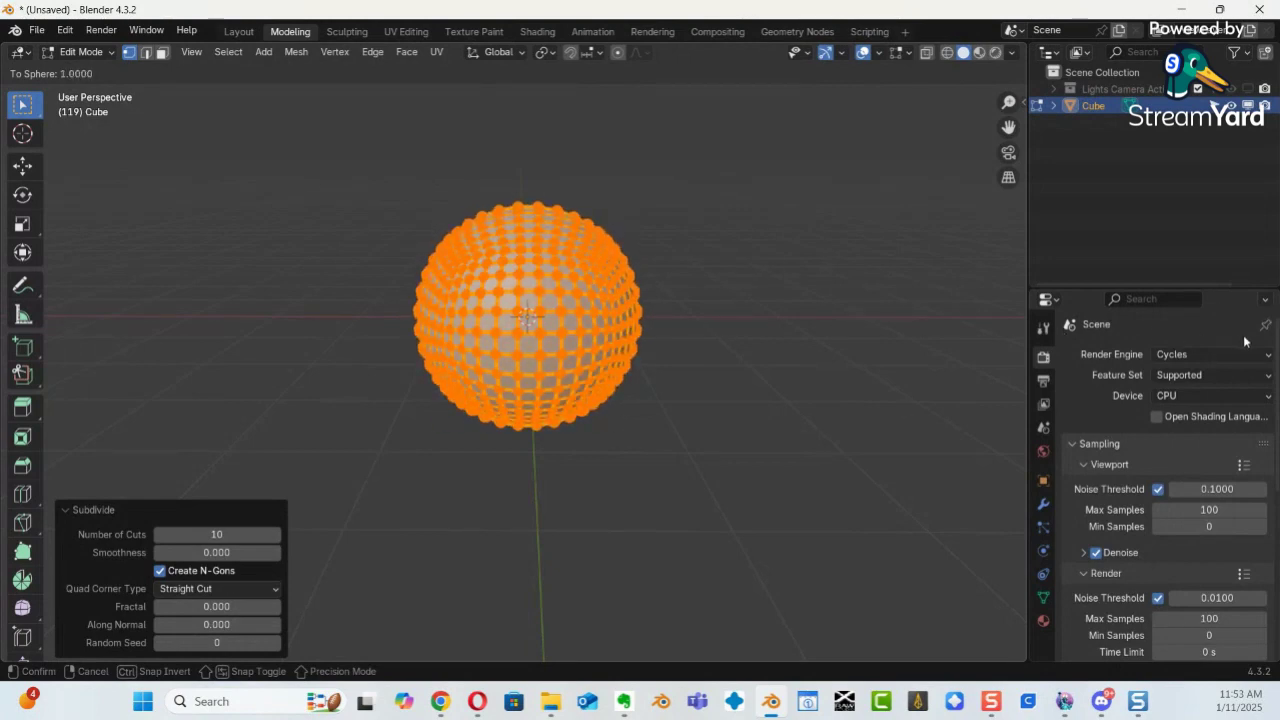
{"action": "left_click", "coordinate": [1264, 344]}
{"action": "middle_click_drag", "start_coordinate": [641, 365], "coordinate": [609, 341]}
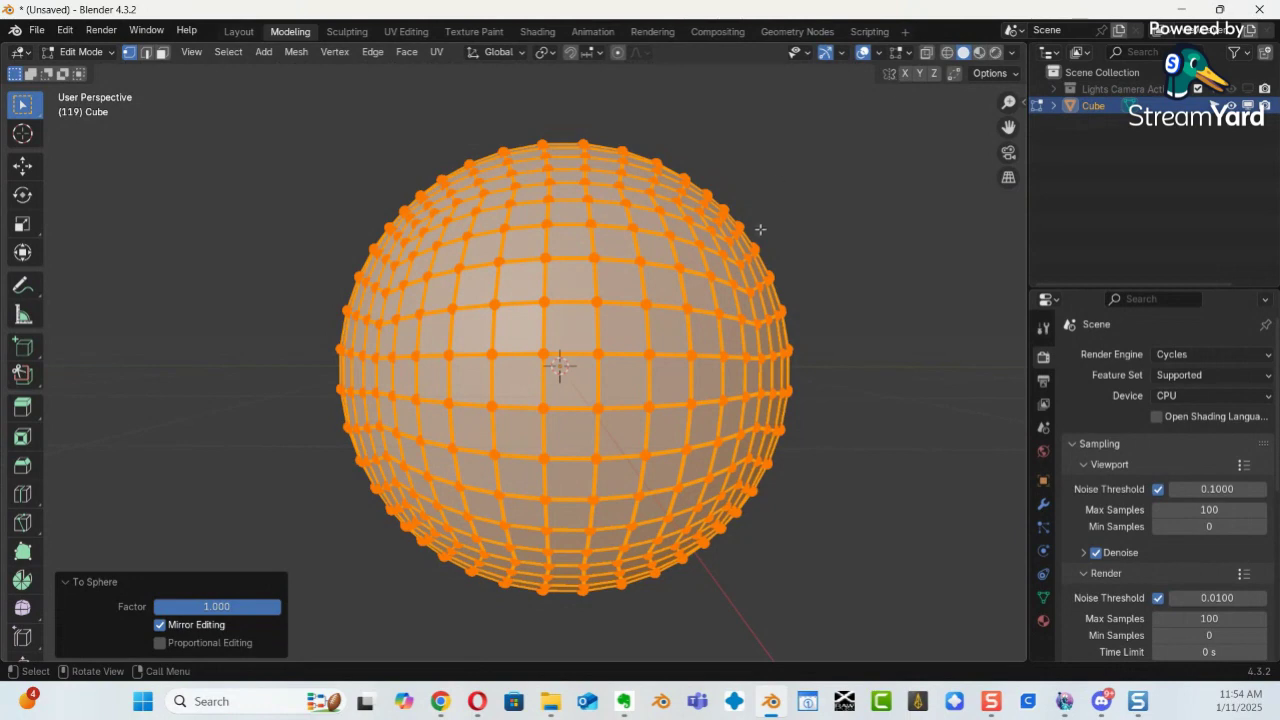
{"action": "middle_click_drag", "start_coordinate": [773, 346], "coordinate": [856, 292]}
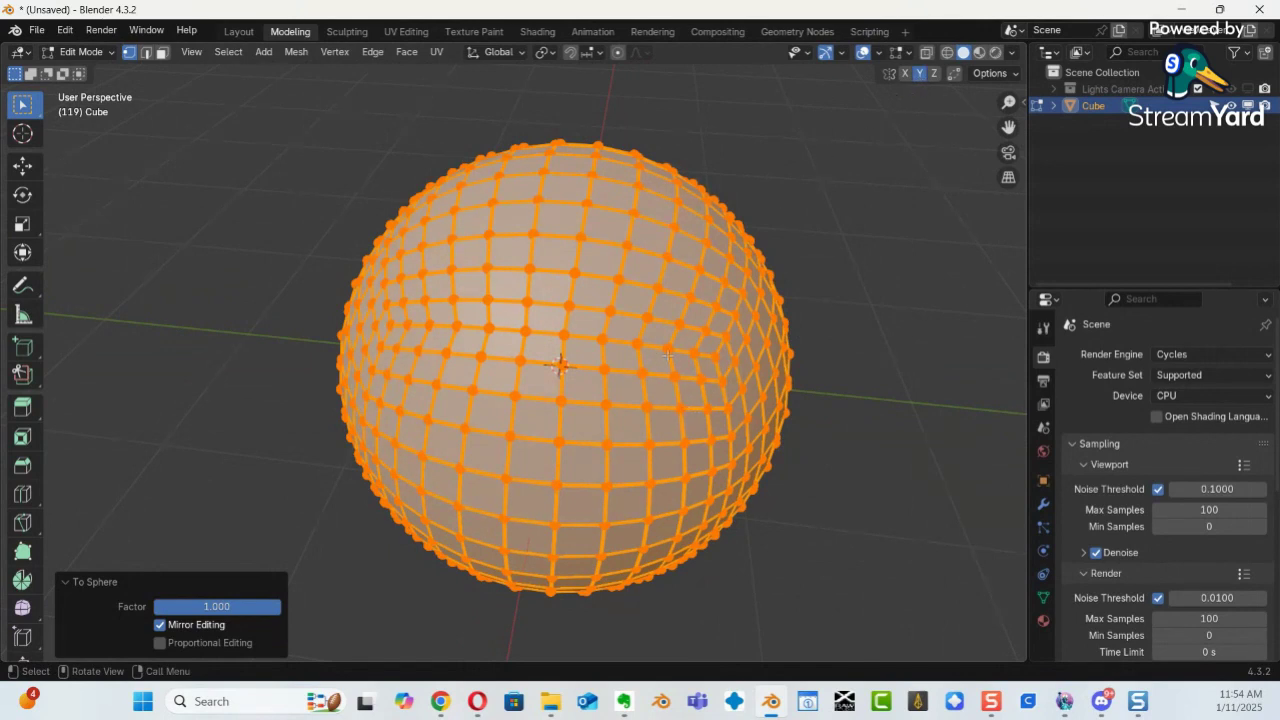
Switch the rounded cube to Sculpt Mode, test a Draw brush stroke across its surface and undo the stroke.
{"action": "key", "text": "ctrl+Tab"}
{"action": "left_click", "coordinate": [496, 364]}
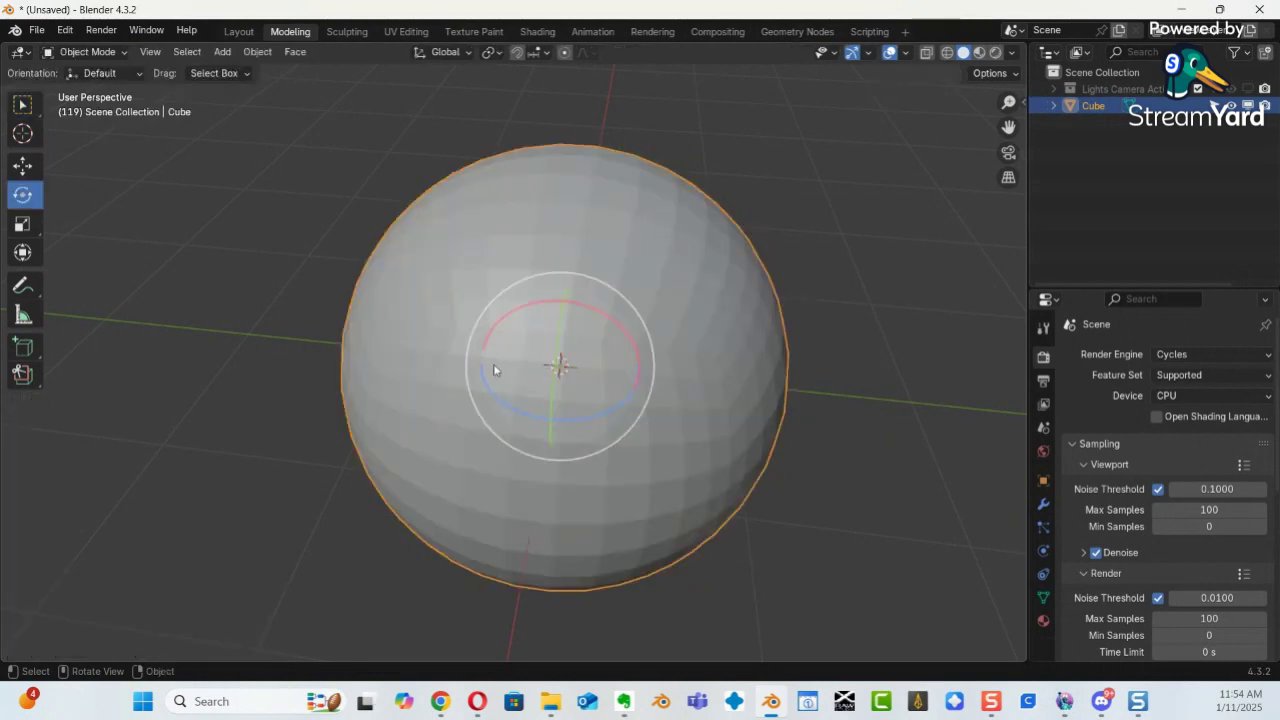
{"action": "key", "text": "ctrl+Tab"}
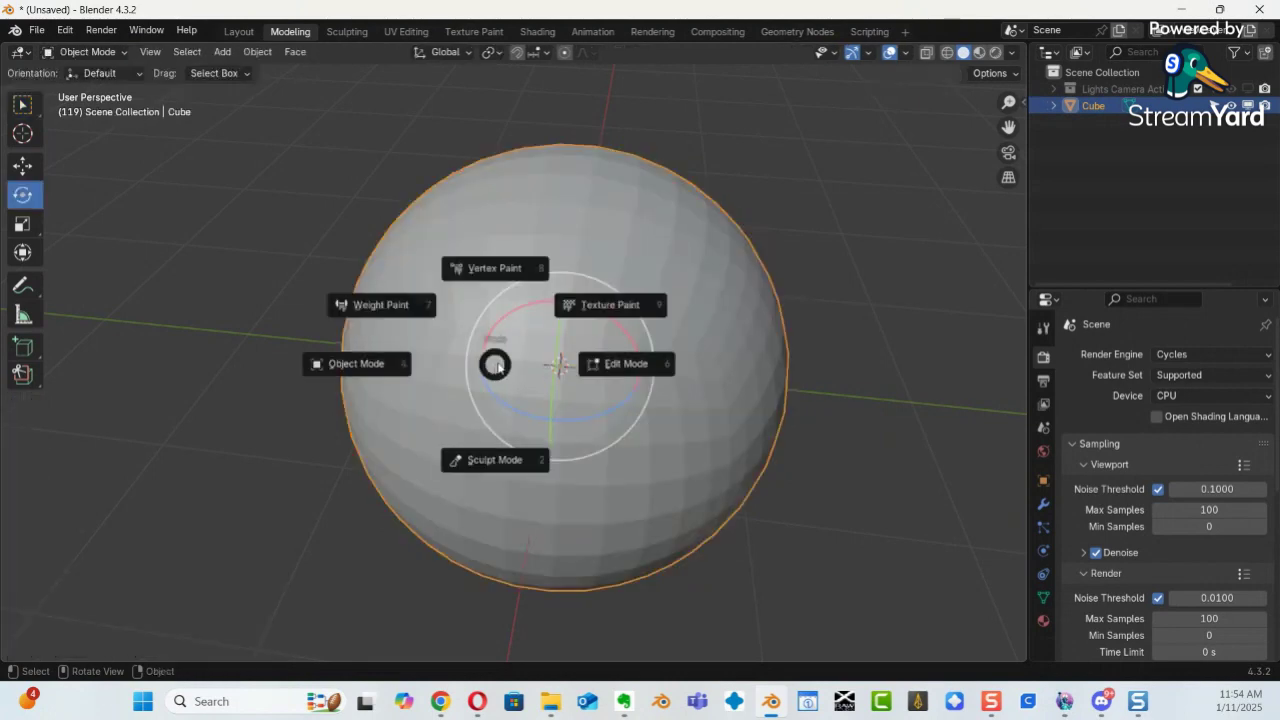
{"action": "left_click", "coordinate": [496, 460]}
{"action": "mouse_move", "coordinate": [672, 366]}
{"action": "left_mouse_down"}
{"action": "mouse_move", "coordinate": [707, 375]}
{"action": "mouse_move", "coordinate": [649, 376]}
{"action": "mouse_move", "coordinate": [690, 380]}
{"action": "left_mouse_up"}
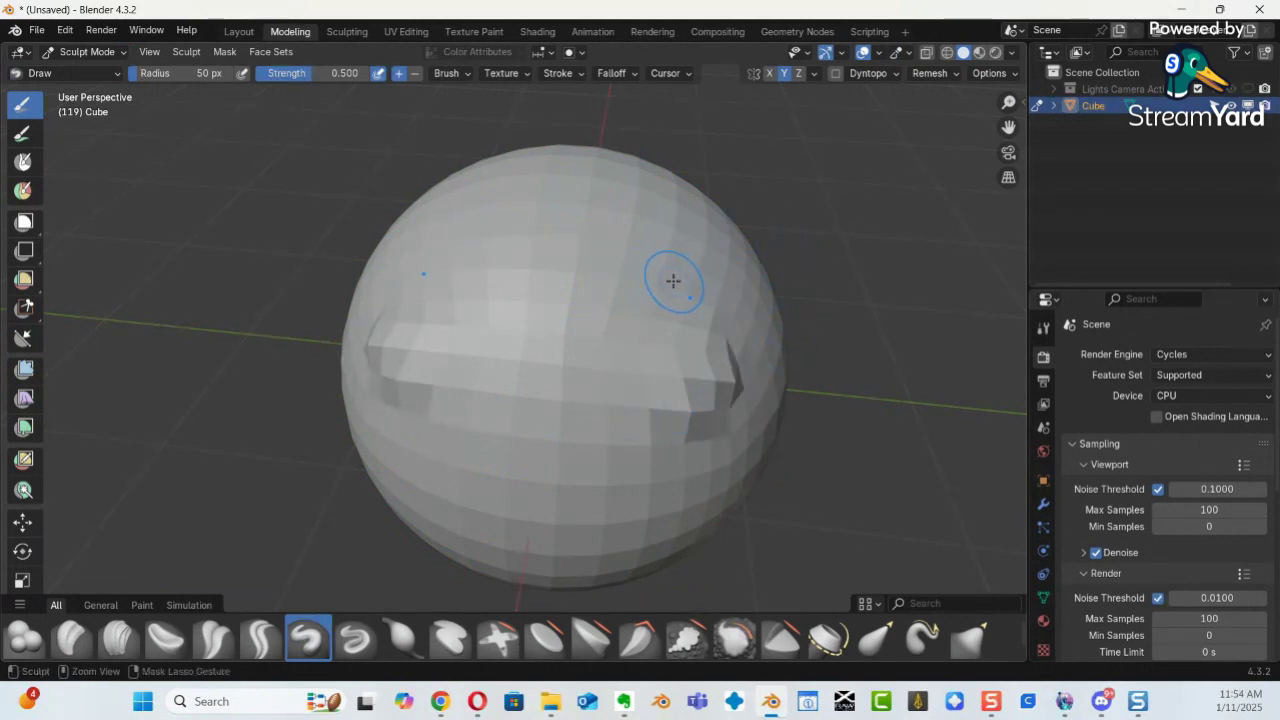
{"action": "key", "text": "ctrl+z"}
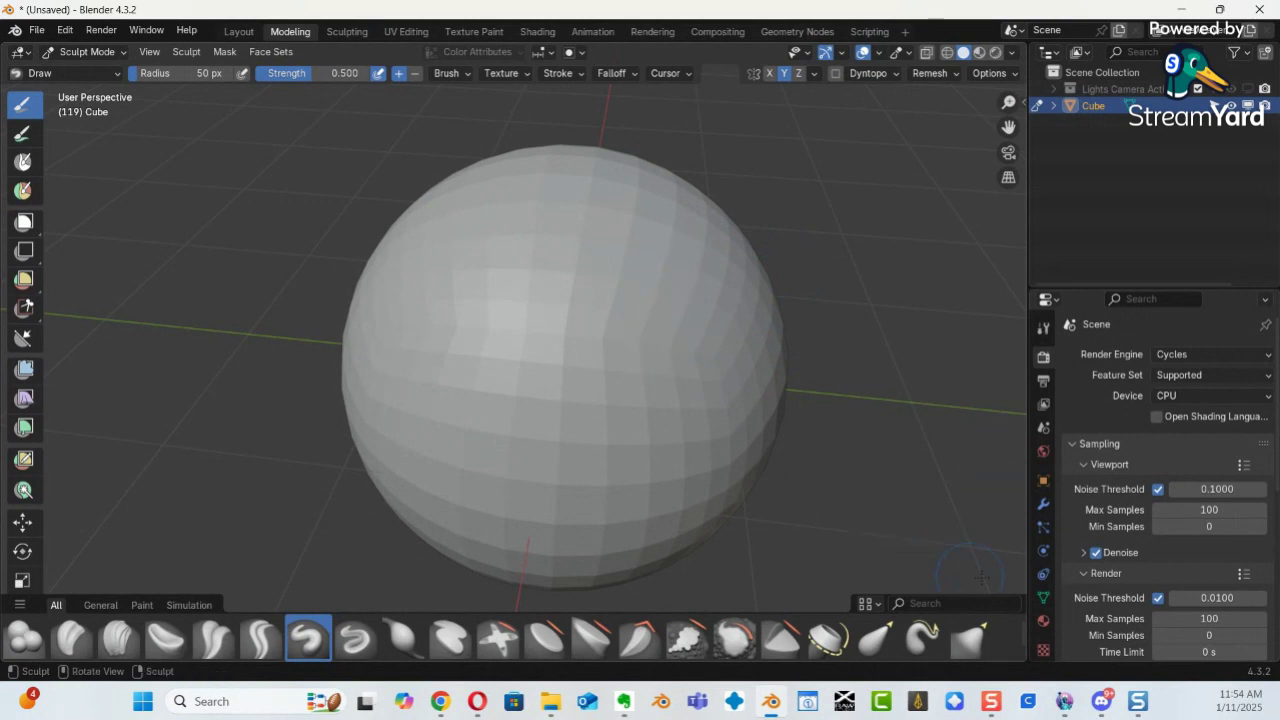
Try a Subdivision Surface modifier on the sphere and remove it.
{"action": "left_click", "coordinate": [1043, 504]}
{"action": "left_click", "coordinate": [1165, 355]}
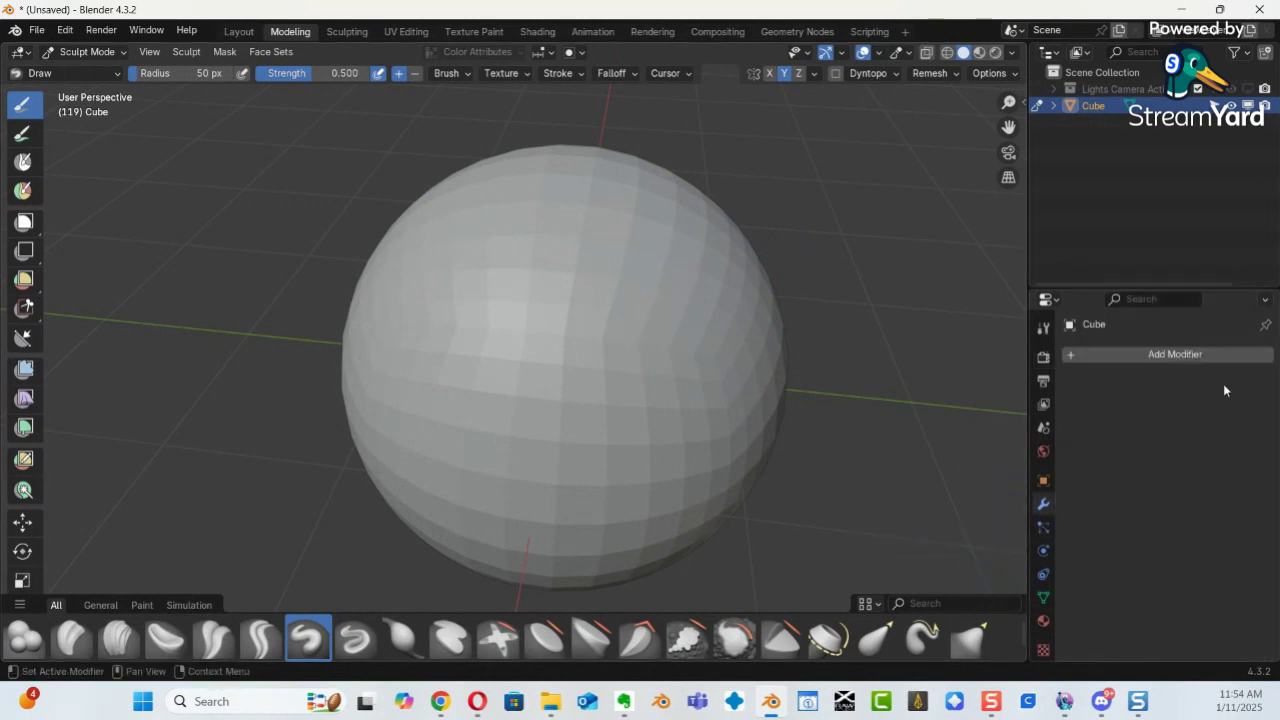
{"action": "left_click", "coordinate": [1147, 358]}
{"action": "mouse_move", "coordinate": [1096, 390]}
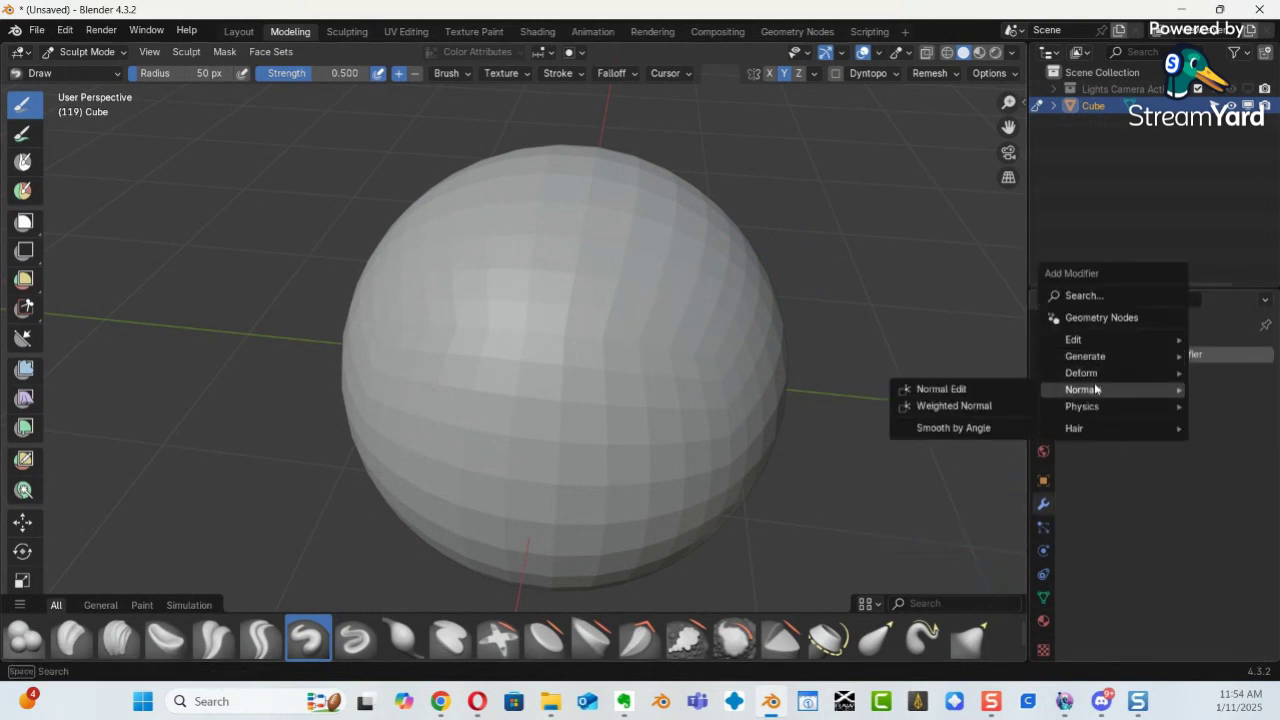
{"action": "mouse_move", "coordinate": [1097, 360]}
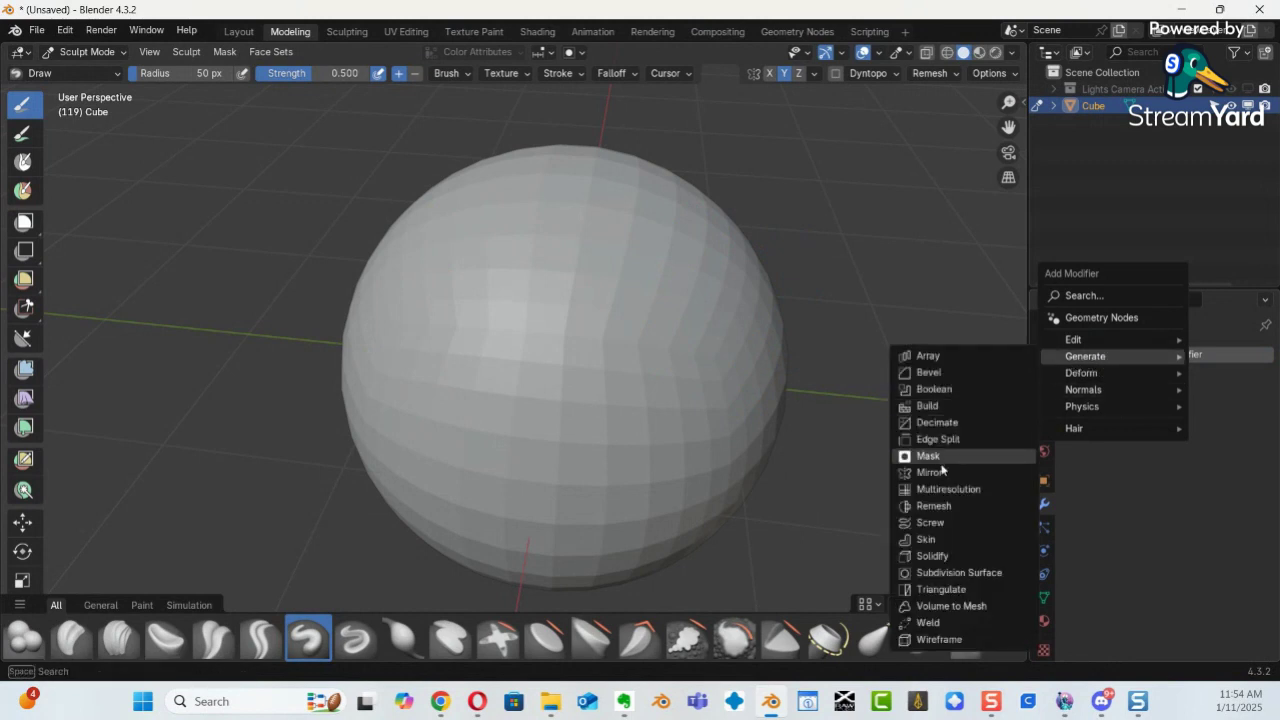
{"action": "left_click", "coordinate": [940, 572]}
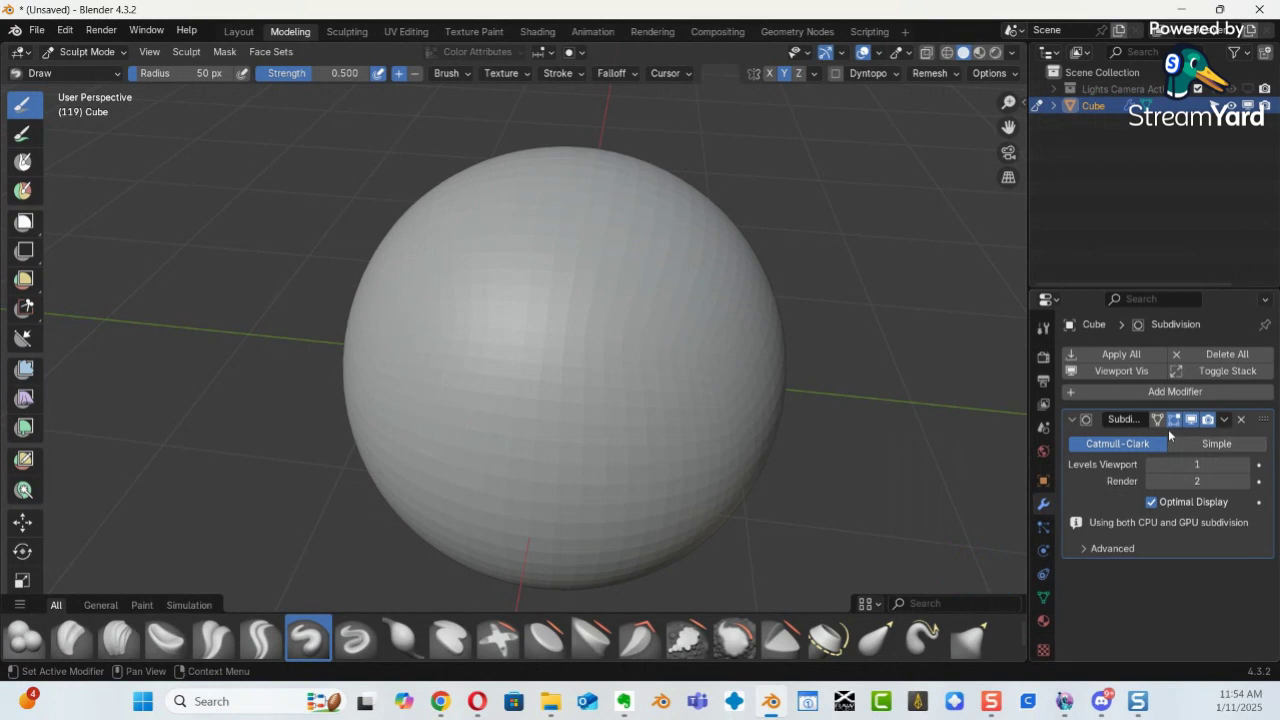
{"action": "left_click", "coordinate": [1240, 420]}
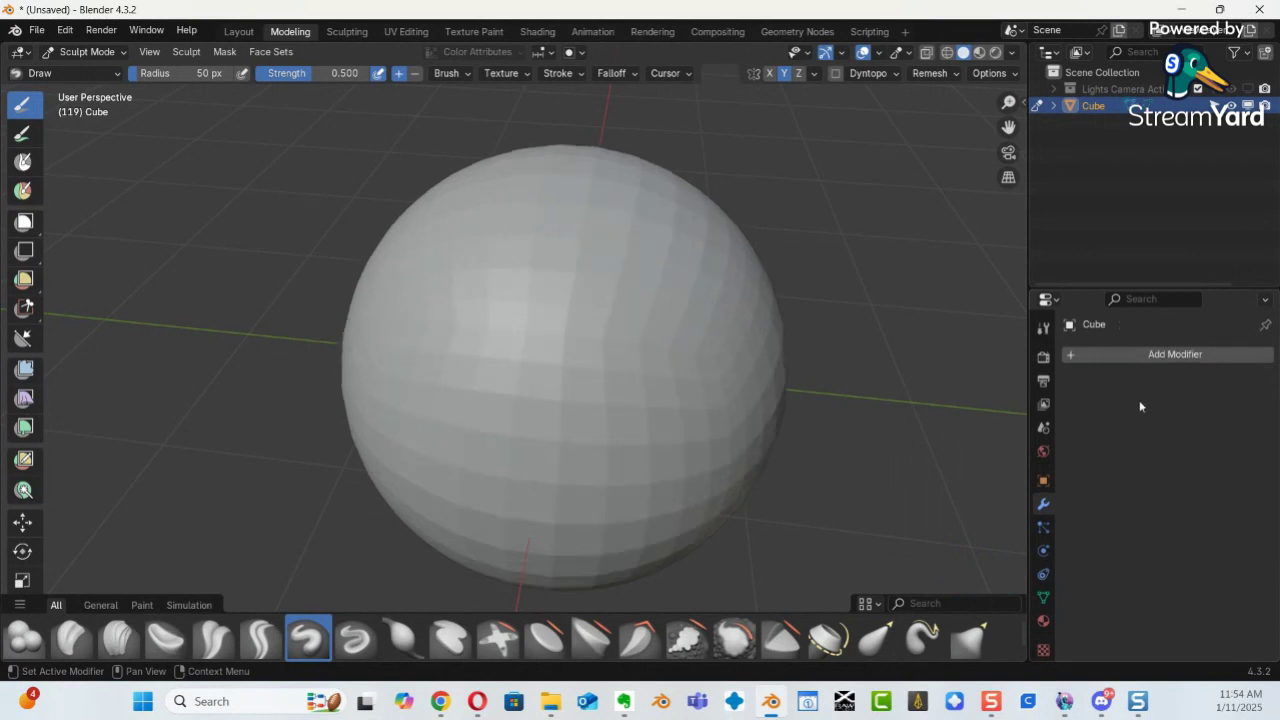
Add a Multiresolution modifier to the sphere and subdivide it to sculpt level 3.
{"action": "left_click", "coordinate": [1172, 354]}
{"action": "mouse_move", "coordinate": [1150, 371]}
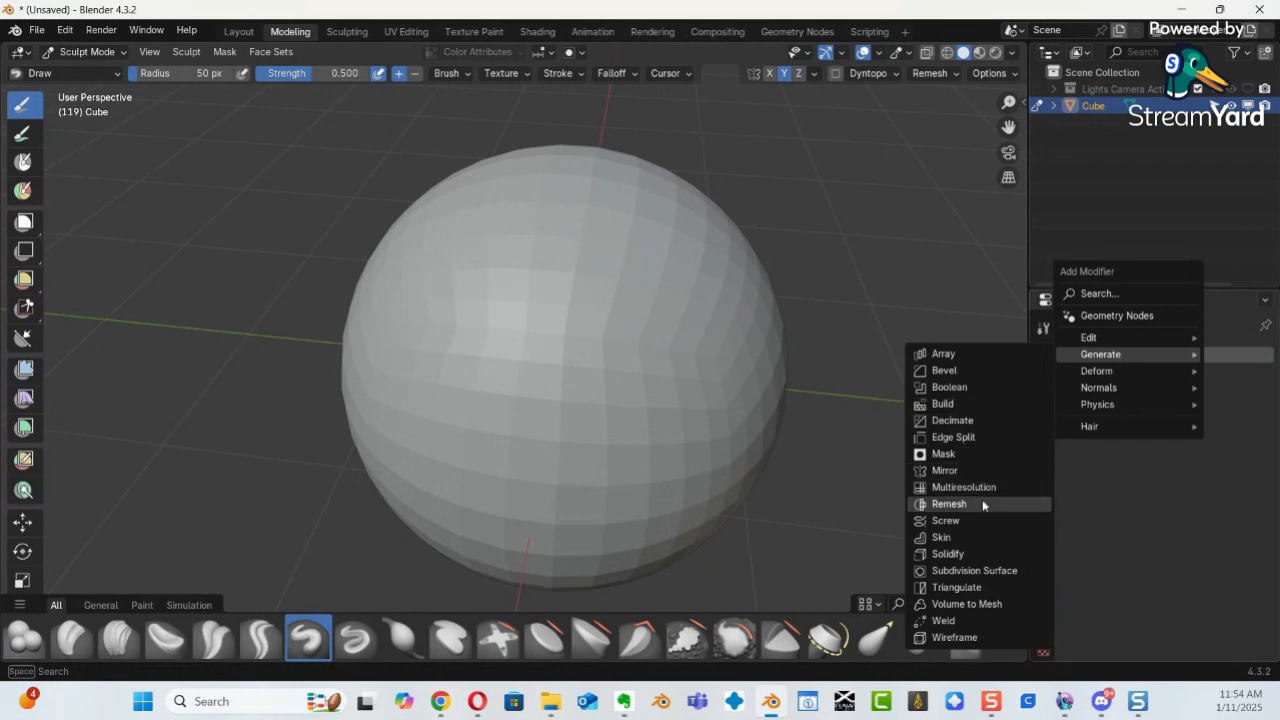
{"action": "left_click", "coordinate": [966, 487]}
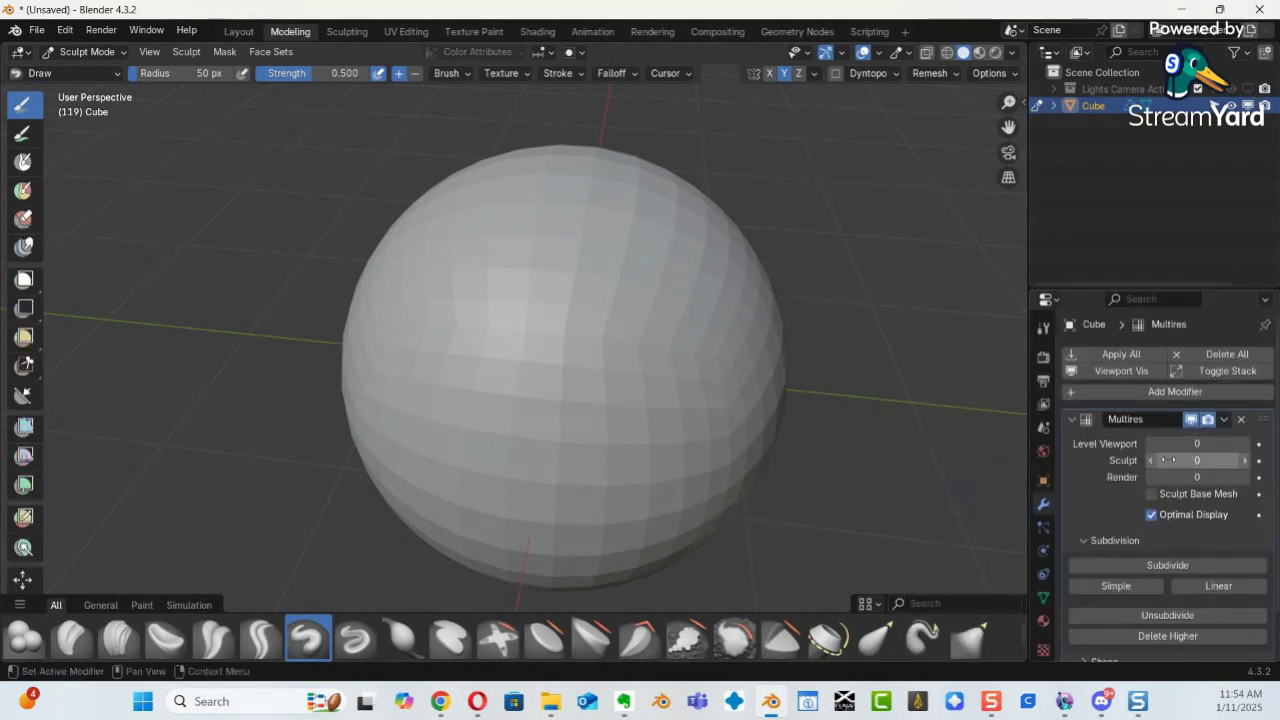
{"action": "double_click", "coordinate": [1176, 566]}
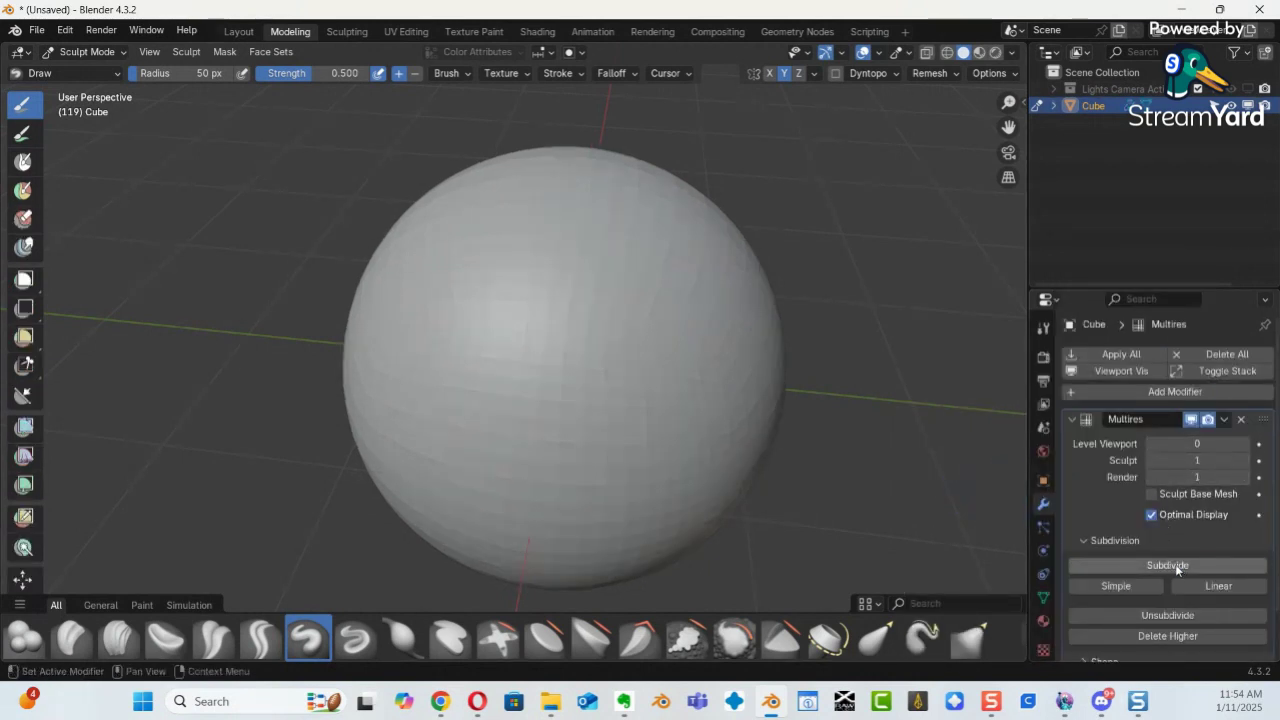
{"action": "left_click", "coordinate": [1175, 566]}
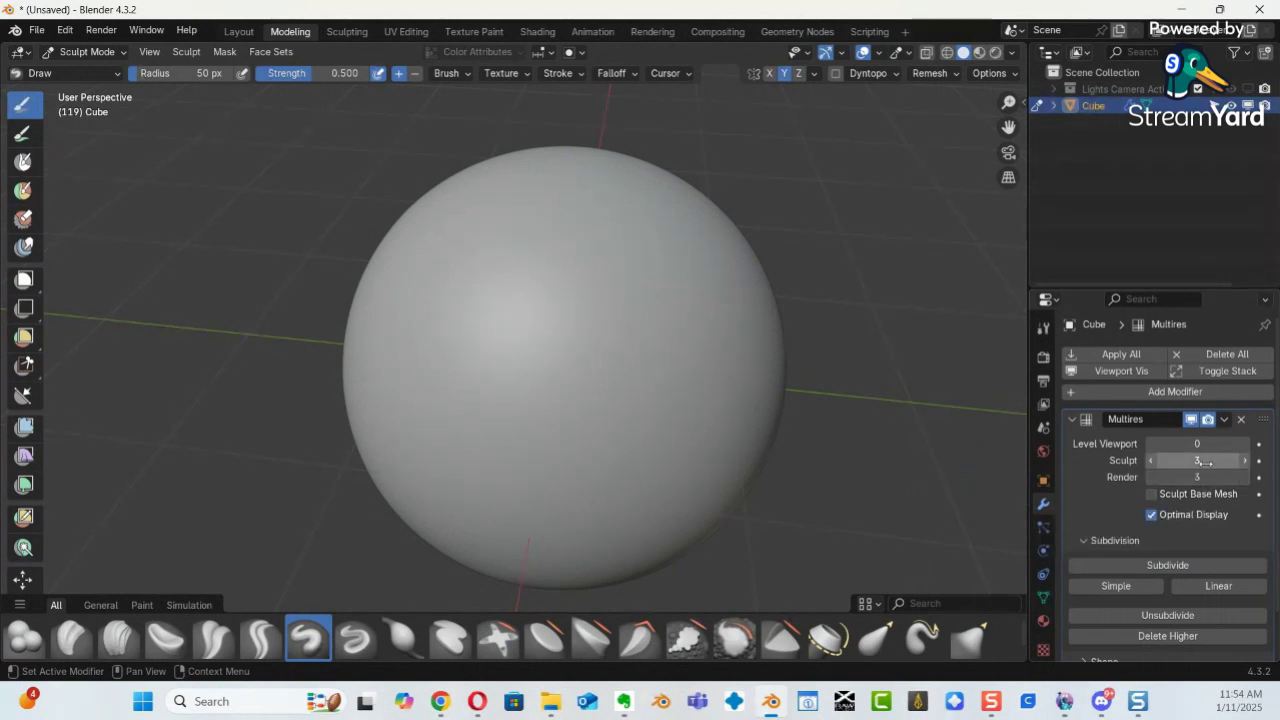
Test a mirrored Draw brush stroke on the subdivided sphere and undo the stroke.
{"action": "mouse_move", "coordinate": [623, 357]}
{"action": "left_mouse_down"}
{"action": "mouse_move", "coordinate": [617, 386]}
{"action": "mouse_move", "coordinate": [663, 334]}
{"action": "mouse_move", "coordinate": [695, 375]}
{"action": "mouse_move", "coordinate": [600, 412]}
{"action": "mouse_move", "coordinate": [687, 341]}
{"action": "mouse_move", "coordinate": [700, 370]}
{"action": "left_mouse_up"}
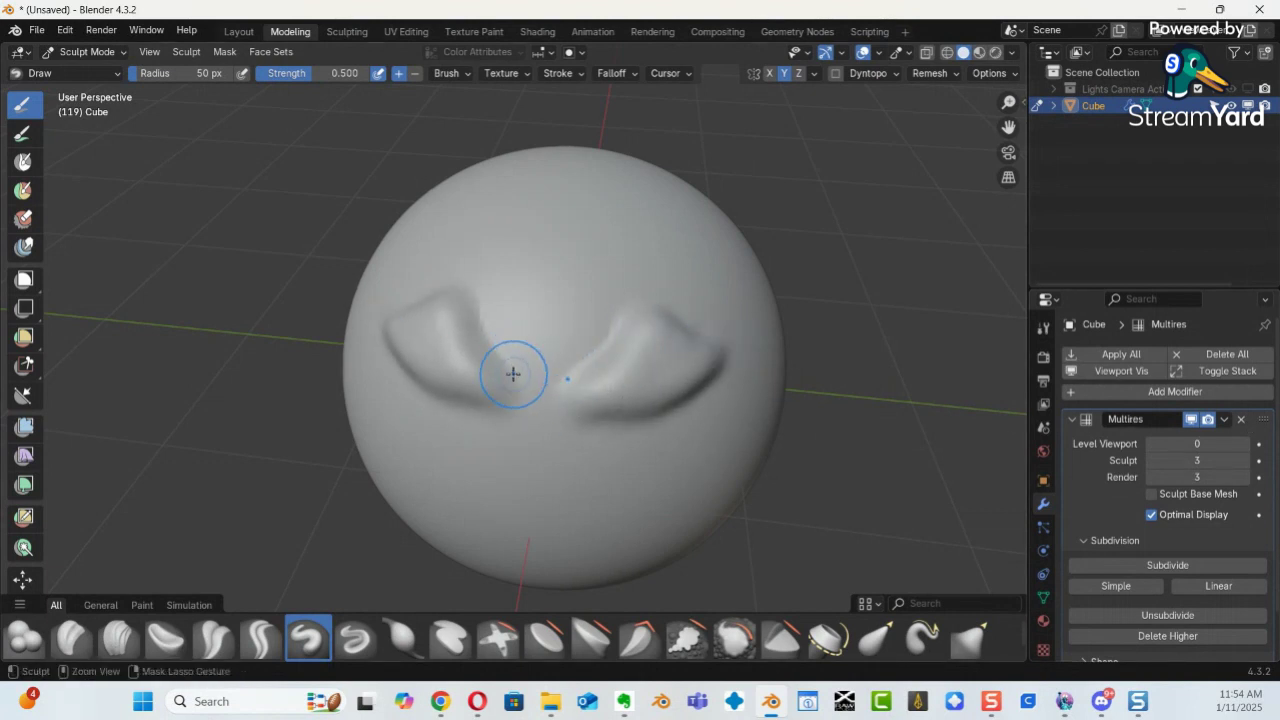
{"action": "key", "text": "ctrl+z"}
{"action": "mouse_move", "coordinate": [512, 379]}
{"action": "middle_mouse_down"}
{"action": "mouse_move", "coordinate": [531, 380]}
{"action": "mouse_move", "coordinate": [543, 317]}
{"action": "mouse_move", "coordinate": [586, 309]}
{"action": "mouse_move", "coordinate": [609, 338]}
{"action": "mouse_move", "coordinate": [526, 320]}
{"action": "mouse_move", "coordinate": [611, 326]}
{"action": "mouse_move", "coordinate": [514, 323]}
{"action": "mouse_move", "coordinate": [491, 337]}
{"action": "middle_mouse_up"}
Set the Draw brush radius to 115 px and carve a mirrored pair of eye sockets into the sphere.
{"action": "middle_click_drag", "start_coordinate": [563, 400], "coordinate": [531, 420]}
{"action": "key", "text": "f"}
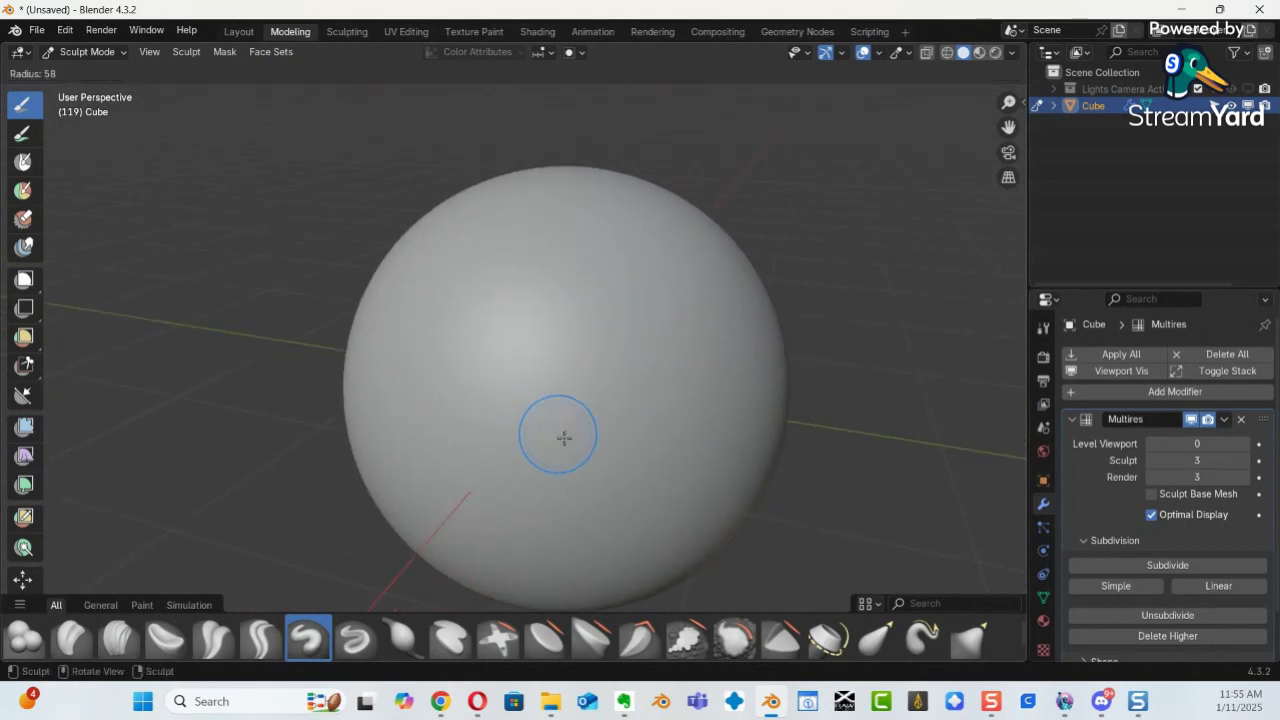
{"action": "left_click", "coordinate": [603, 434]}
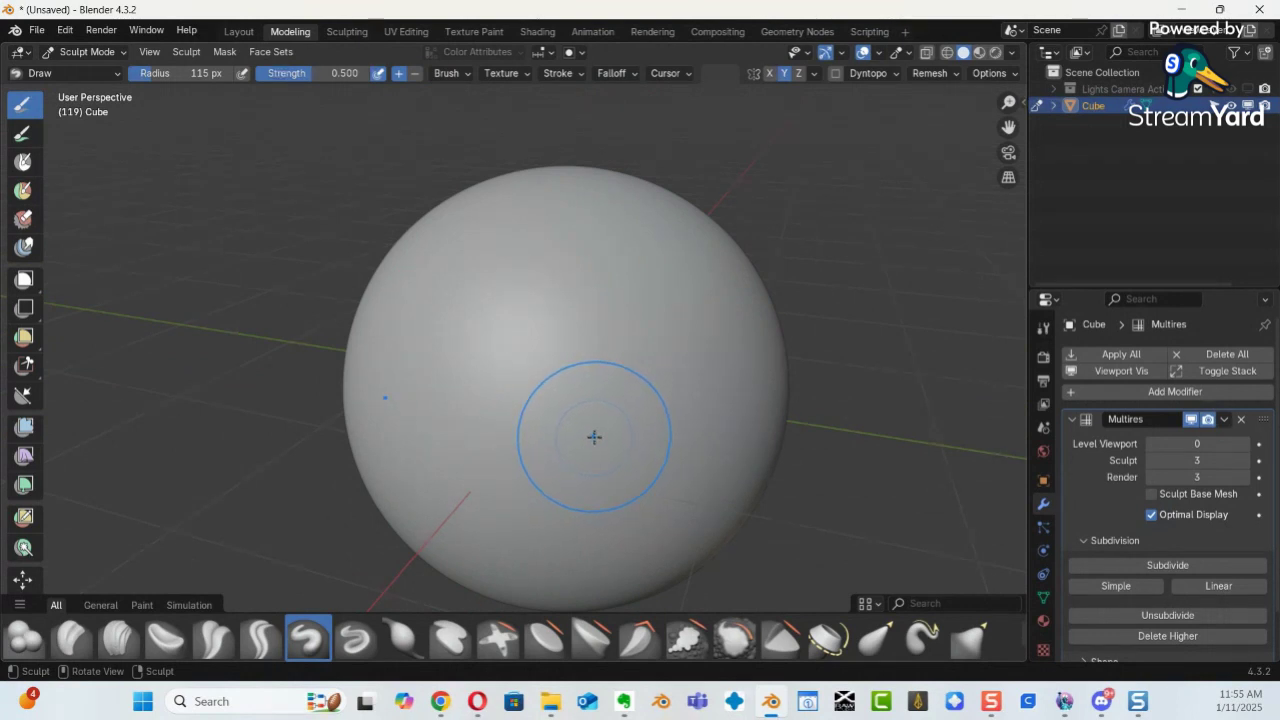
{"action": "middle_click_drag", "start_coordinate": [594, 429], "coordinate": [576, 426]}
{"action": "mouse_move", "coordinate": [564, 424]}
{"action": "left_mouse_down", "text": "ctrl"}
{"action": "mouse_move", "coordinate": [651, 420]}
{"action": "mouse_move", "coordinate": [579, 428]}
{"action": "left_mouse_up", "text": "ctrl"}
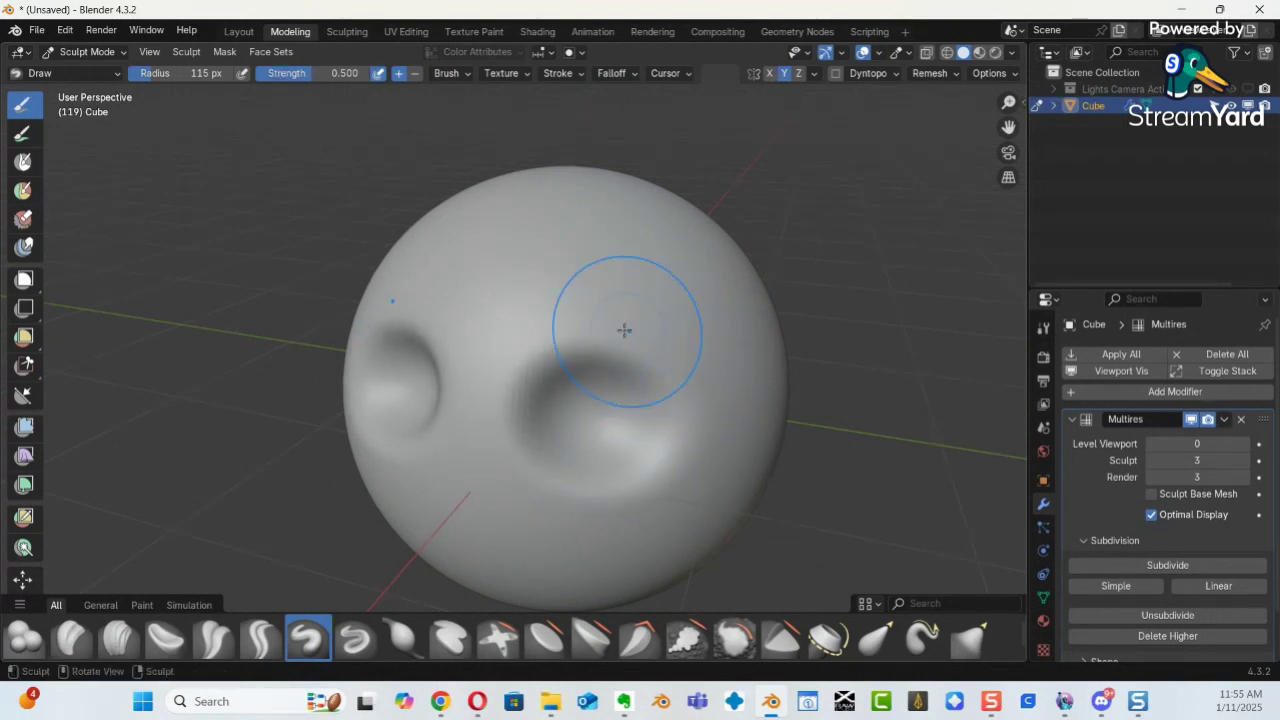
Reduce the Draw brush radius to 76 px and build up brow ridges above the sockets and a nose between them.
{"action": "key", "text": "f"}
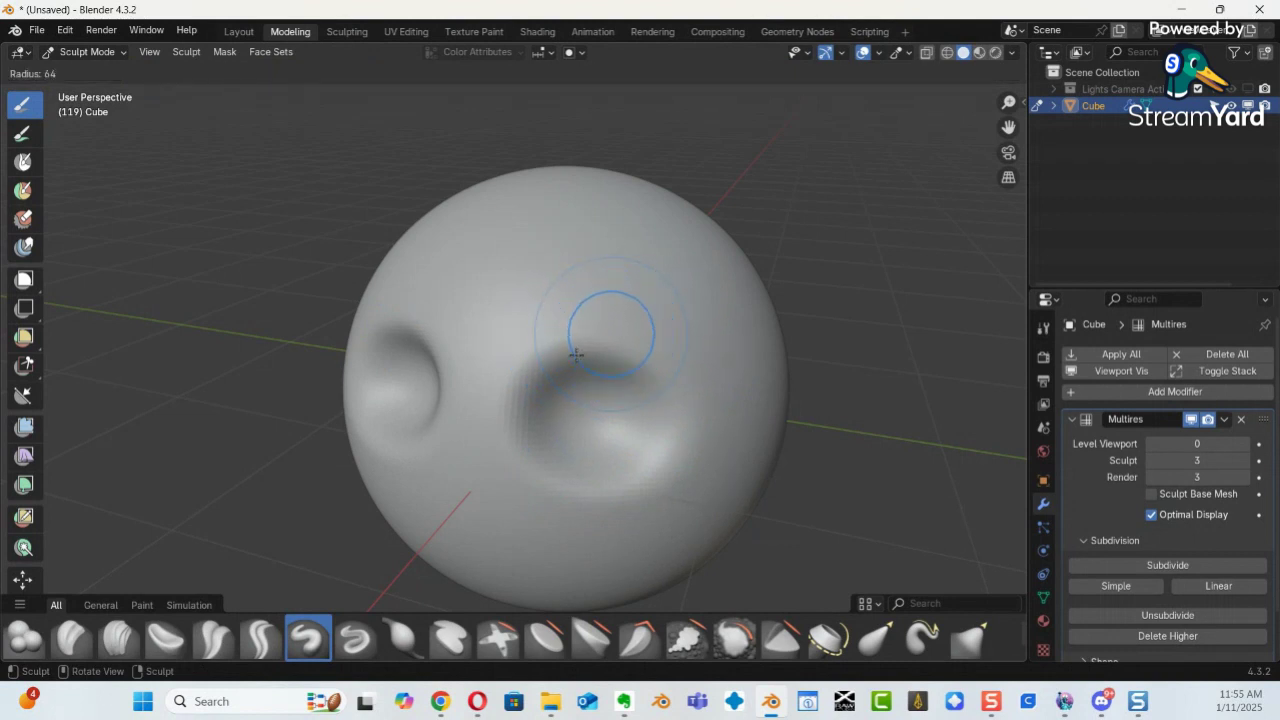
{"action": "left_click", "coordinate": [531, 358]}
{"action": "key", "text": "f"}
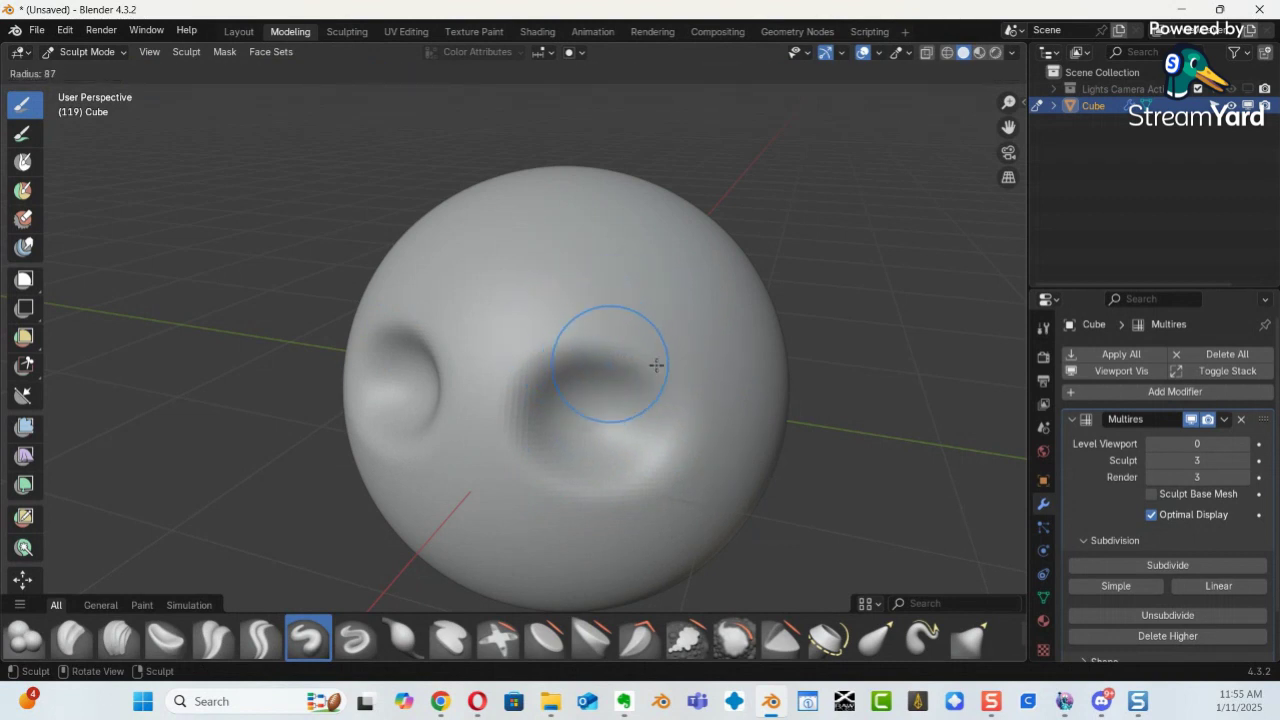
{"action": "left_click", "coordinate": [665, 360]}
{"action": "mouse_move", "coordinate": [551, 343]}
{"action": "left_mouse_down"}
{"action": "mouse_move", "coordinate": [636, 347]}
{"action": "mouse_move", "coordinate": [517, 346]}
{"action": "mouse_move", "coordinate": [654, 342]}
{"action": "mouse_move", "coordinate": [383, 336]}
{"action": "mouse_move", "coordinate": [628, 358]}
{"action": "mouse_move", "coordinate": [634, 332]}
{"action": "left_mouse_up"}
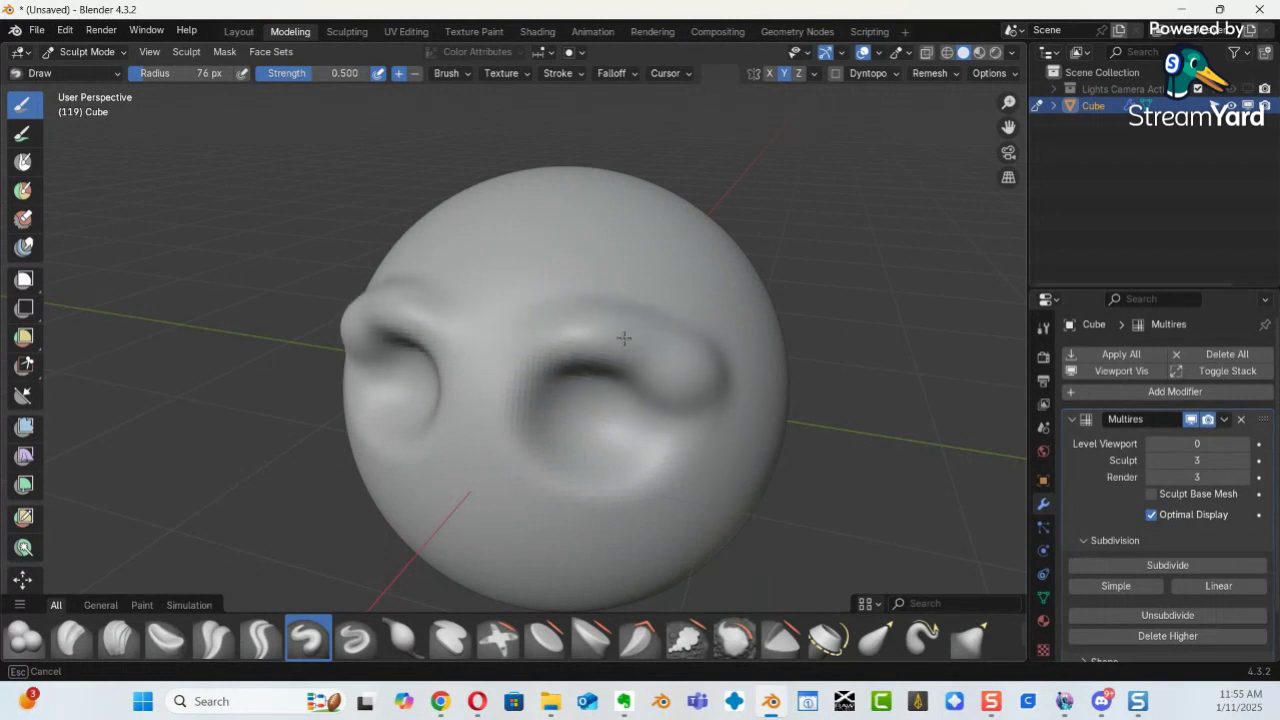
{"action": "mouse_move", "coordinate": [536, 346]}
{"action": "left_mouse_down"}
{"action": "mouse_move", "coordinate": [477, 406]}
{"action": "mouse_move", "coordinate": [461, 512]}
{"action": "left_mouse_up"}
{"action": "mouse_move", "coordinate": [454, 488]}
{"action": "left_mouse_down"}
{"action": "mouse_move", "coordinate": [462, 470]}
{"action": "mouse_move", "coordinate": [440, 495]}
{"action": "mouse_move", "coordinate": [420, 485]}
{"action": "left_mouse_up"}
Choose the Grab brush from the enlarged brush shelf, test it on the brow and set its radius to 159 px.
{"action": "middle_click_drag", "start_coordinate": [724, 503], "coordinate": [642, 412]}
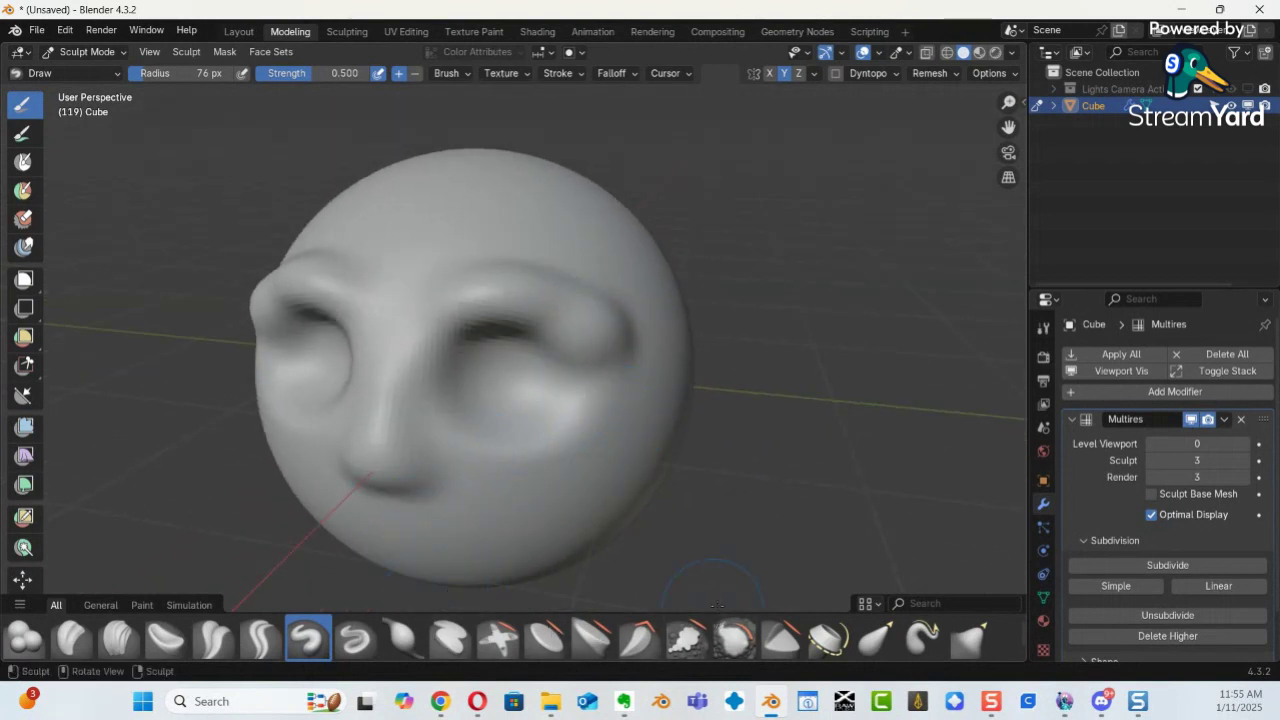
{"action": "left_click_drag", "start_coordinate": [726, 607], "coordinate": [776, 466]}
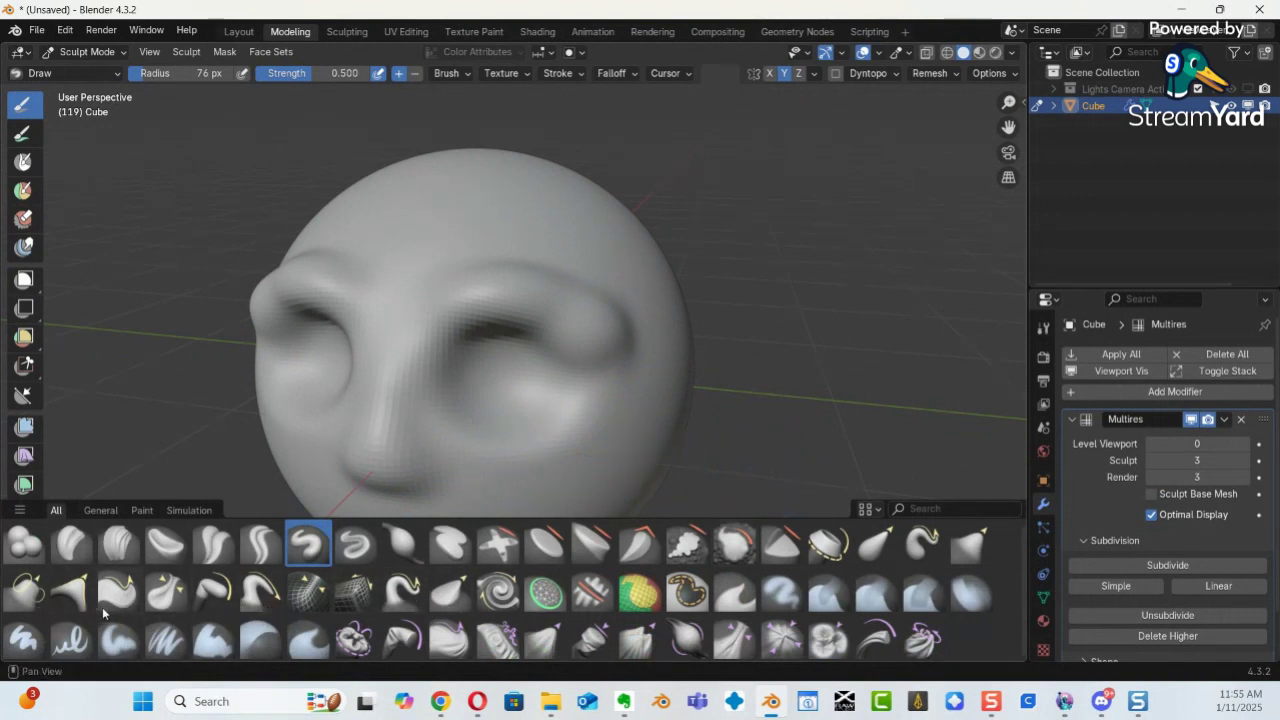
{"action": "left_click", "coordinate": [968, 554]}
{"action": "mouse_move", "coordinate": [502, 312]}
{"action": "left_mouse_down"}
{"action": "mouse_move", "coordinate": [513, 273]}
{"action": "mouse_move", "coordinate": [486, 313]}
{"action": "mouse_move", "coordinate": [508, 282]}
{"action": "mouse_move", "coordinate": [489, 301]}
{"action": "left_mouse_up"}
{"action": "key", "text": "f"}
{"action": "left_click", "coordinate": [534, 306]}
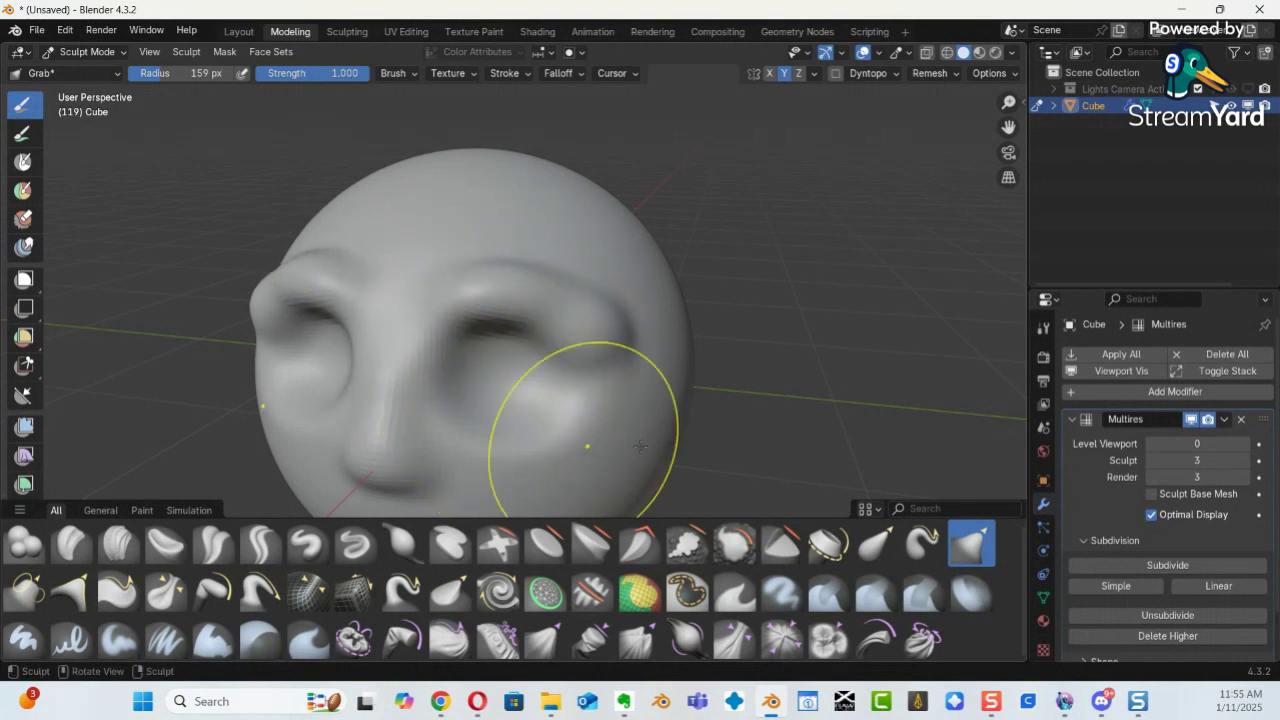
Show the mesh's data properties, switch the sculpt to Object Mode and inspect how the sphere displays there.
{"action": "left_click", "coordinate": [1043, 597]}
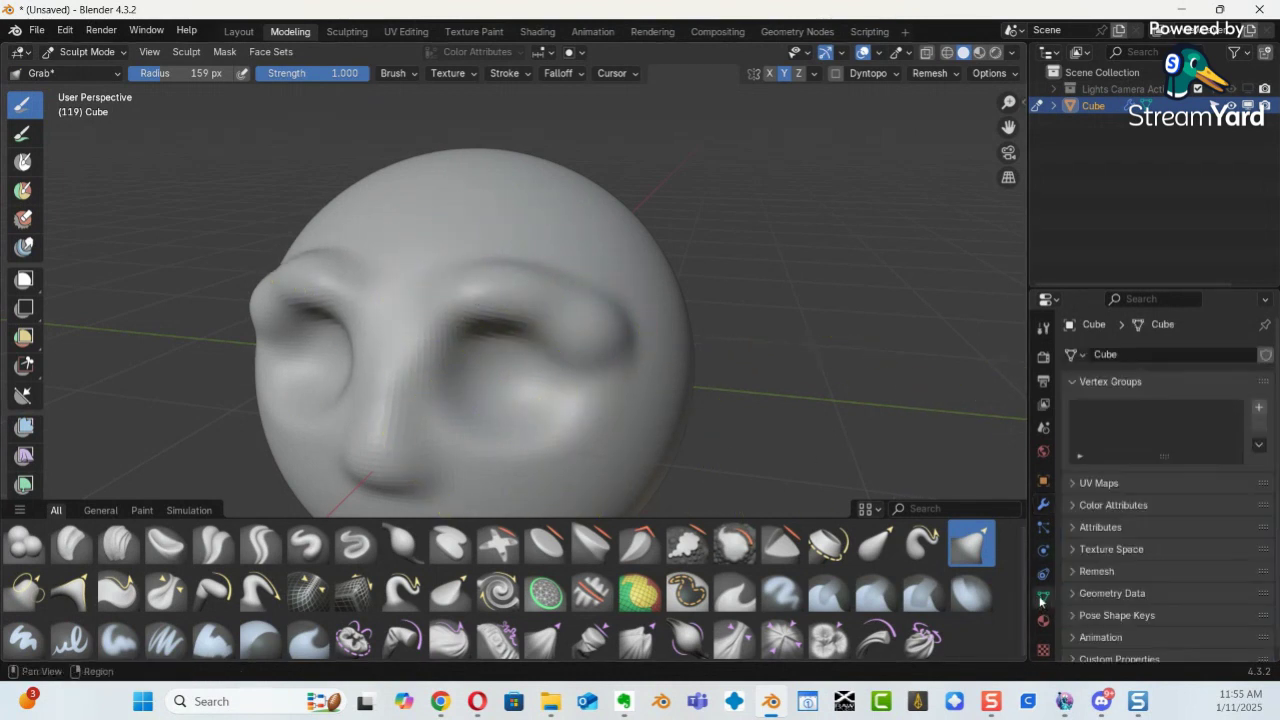
{"action": "key", "text": "ctrl+Tab"}
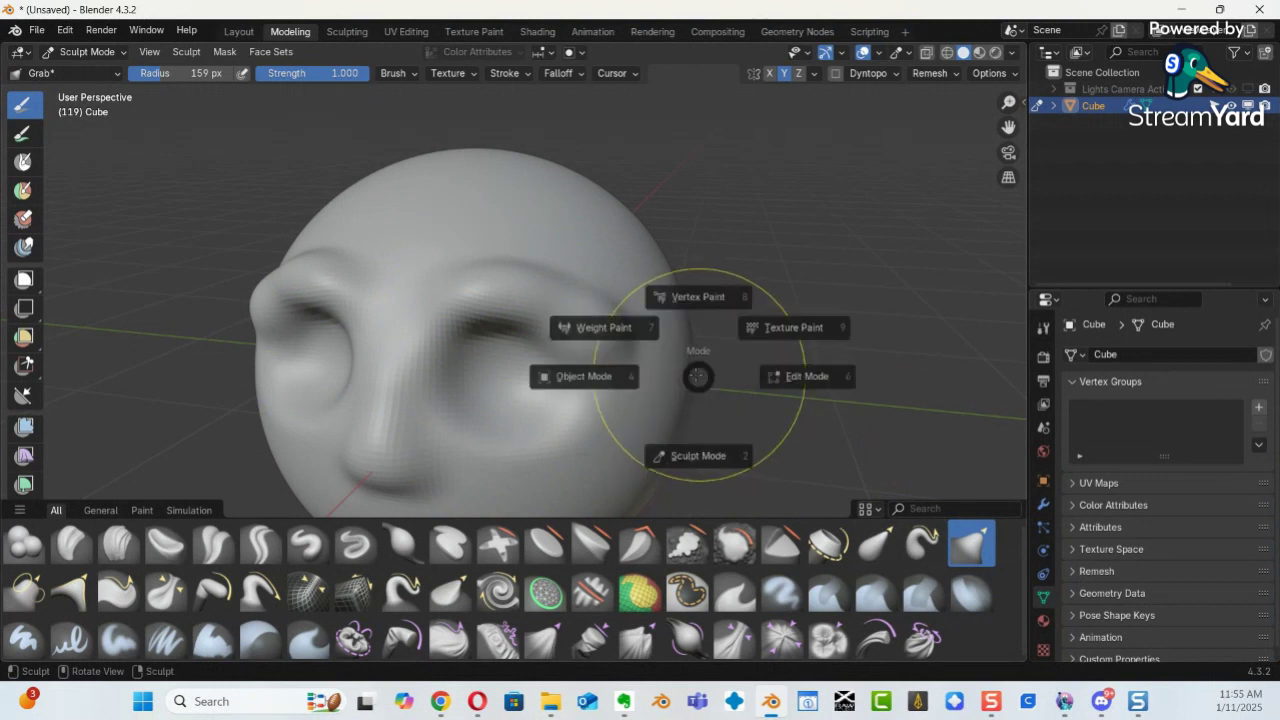
{"action": "left_click", "coordinate": [537, 380]}
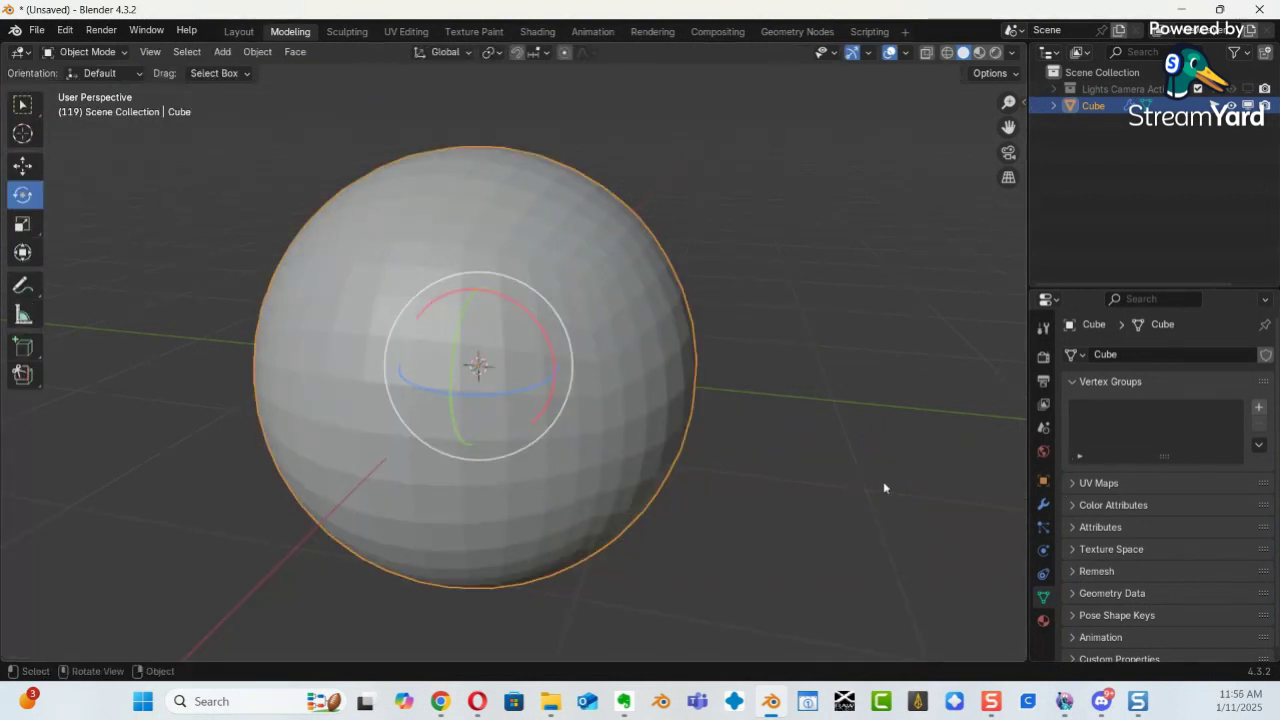
{"action": "middle_click_drag", "start_coordinate": [676, 419], "coordinate": [789, 383]}
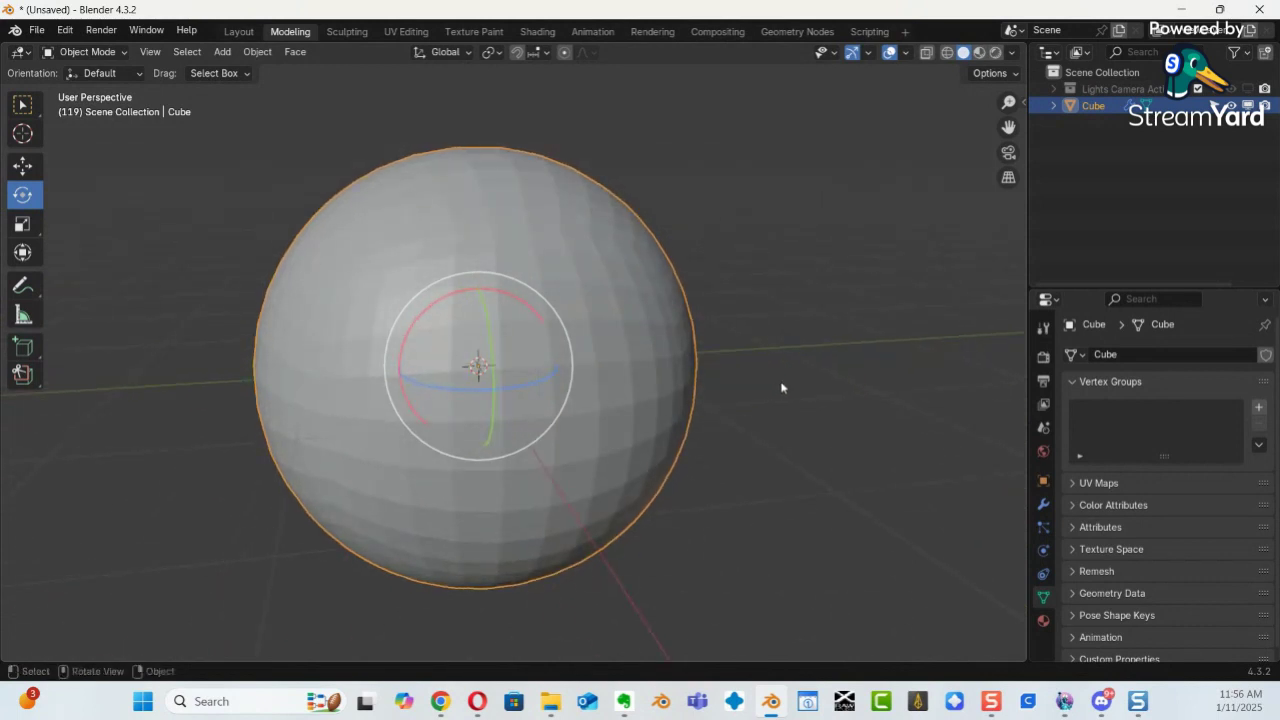
Return to Sculpt Mode, collapse the Multires modifier and try to apply all modifiers.
{"action": "key", "text": "ctrl+Tab"}
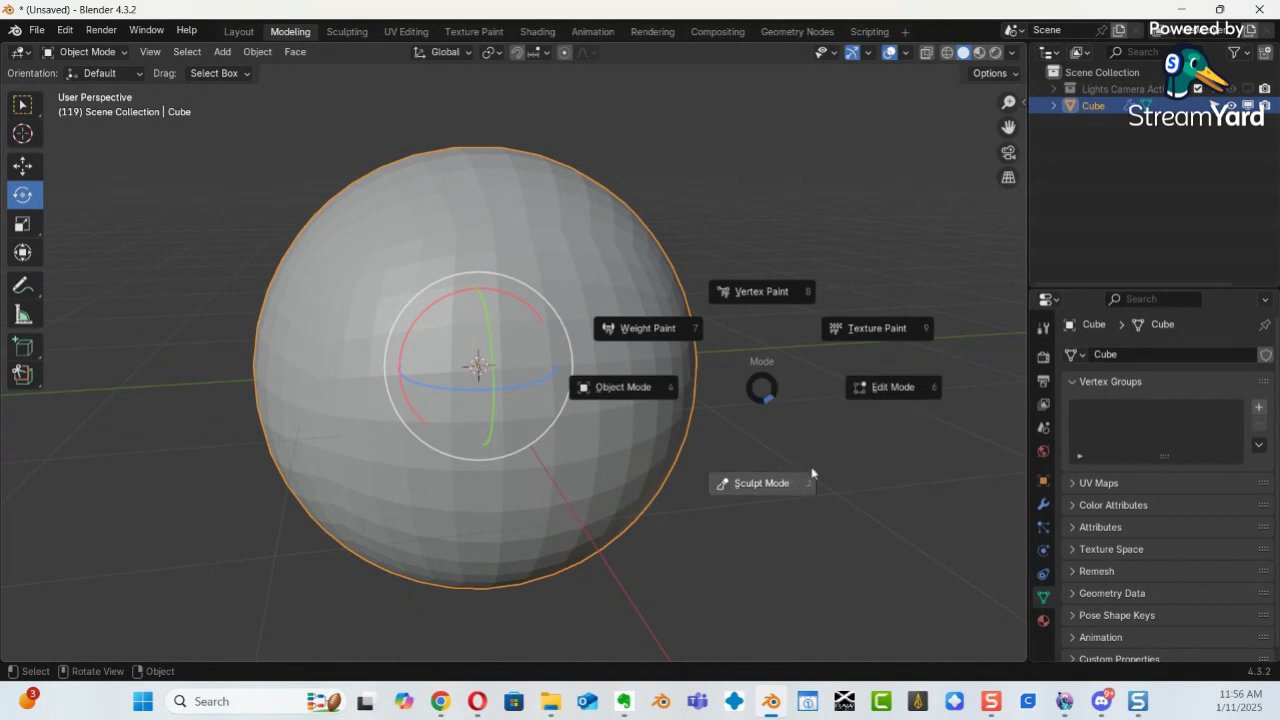
{"action": "left_click", "coordinate": [771, 484]}
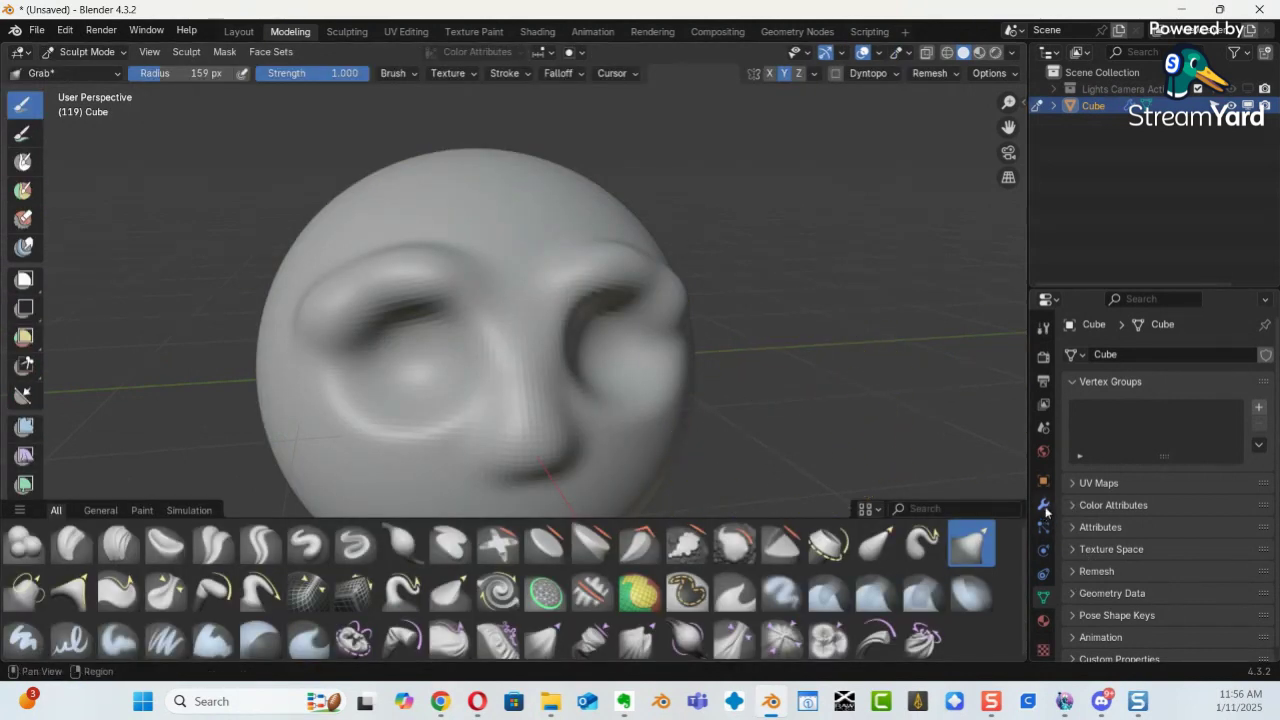
{"action": "left_click", "coordinate": [1044, 505]}
{"action": "left_click", "coordinate": [1072, 420]}
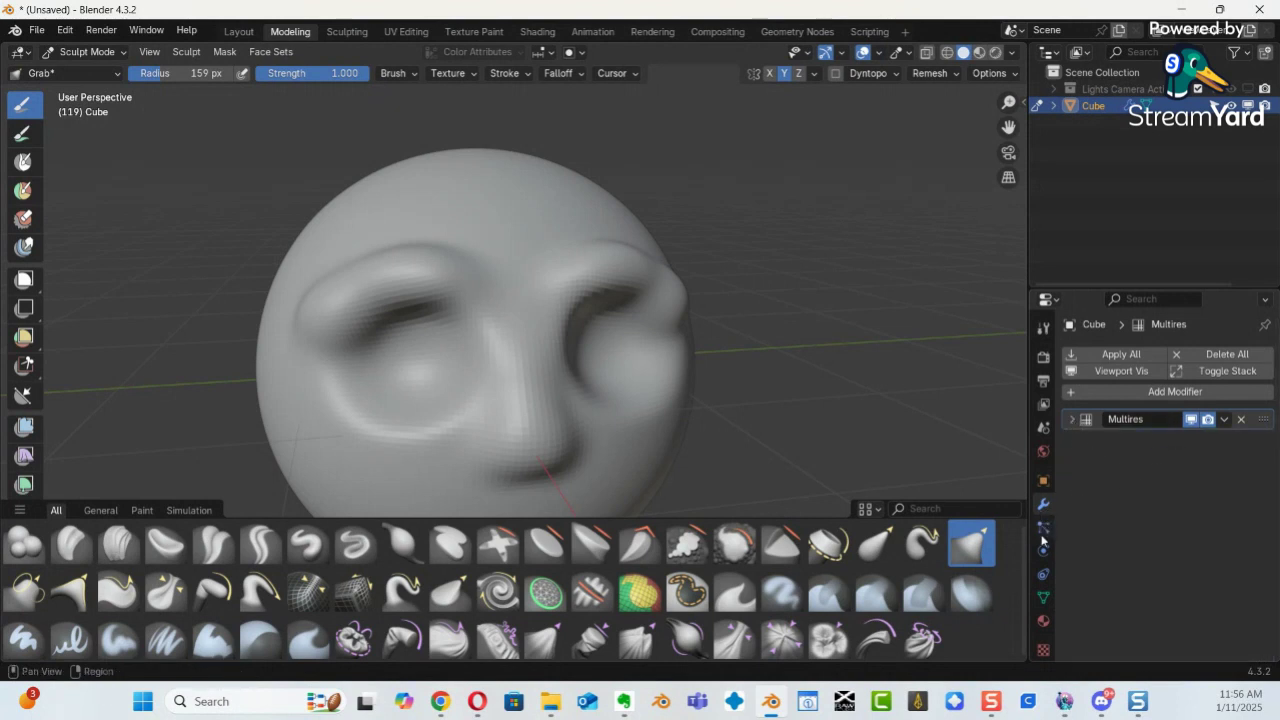
{"action": "left_click", "coordinate": [1137, 358]}
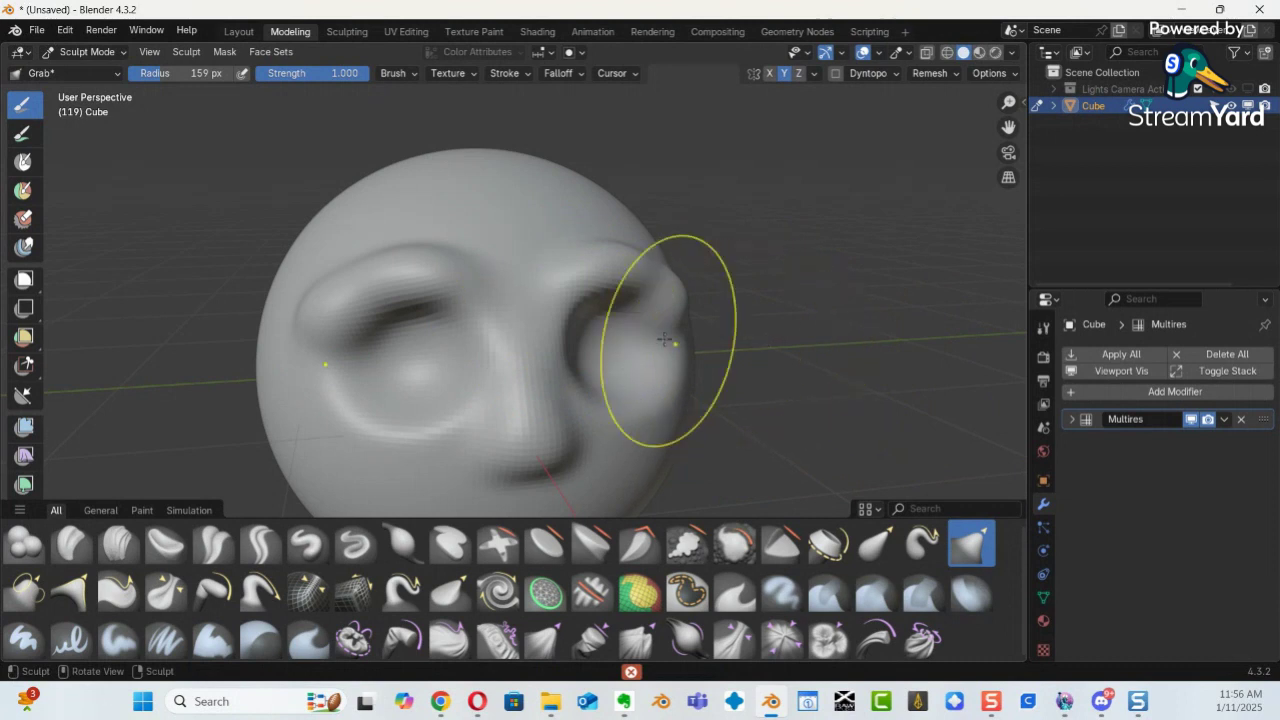
{"action": "mouse_move", "coordinate": [694, 309]}
{"action": "middle_mouse_down"}
{"action": "mouse_move", "coordinate": [690, 346]}
{"action": "mouse_move", "coordinate": [649, 349]}
{"action": "mouse_move", "coordinate": [674, 354]}
{"action": "middle_mouse_up"}
{"action": "right_click", "coordinate": [583, 290]}
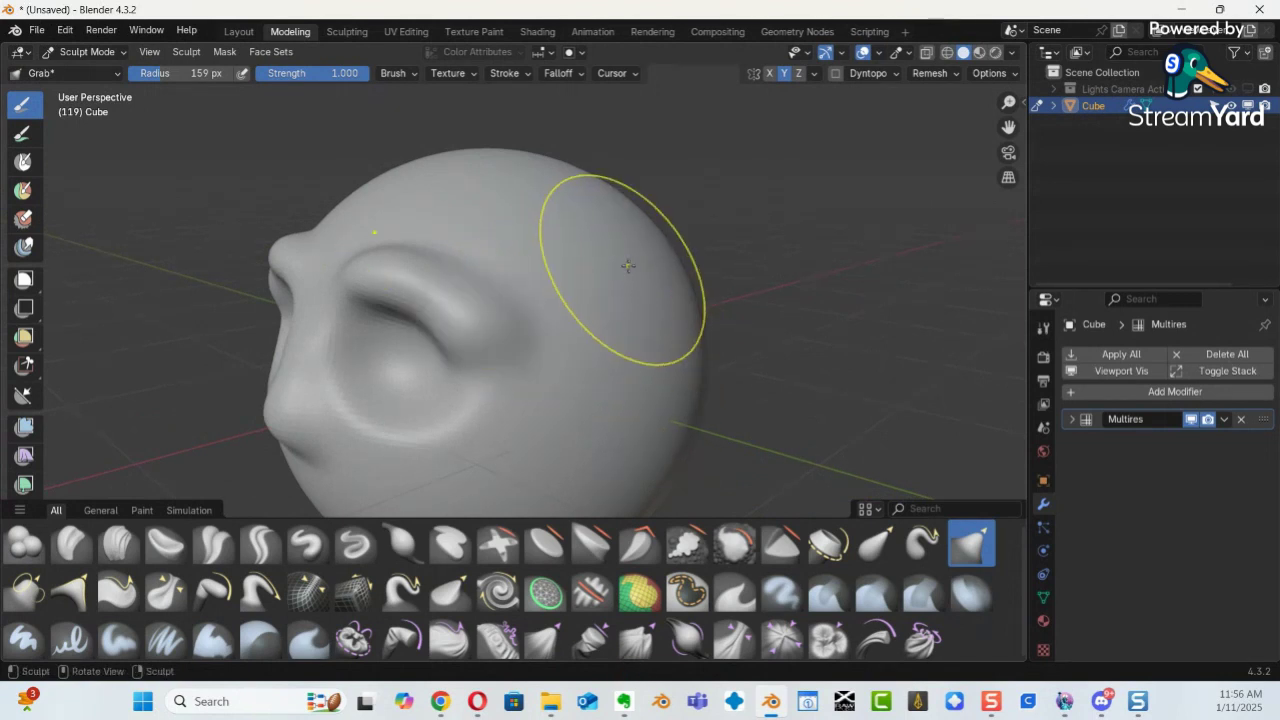
{"action": "right_click", "coordinate": [632, 275]}
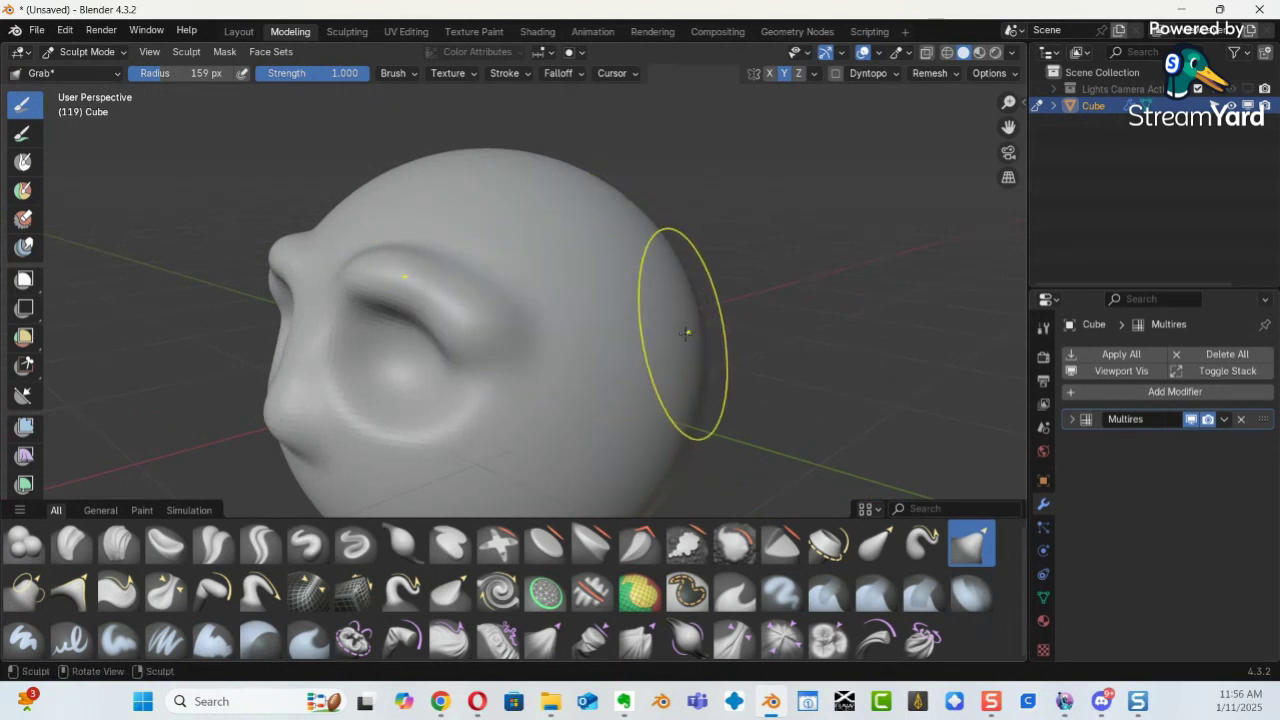
{"action": "right_click", "coordinate": [682, 337]}
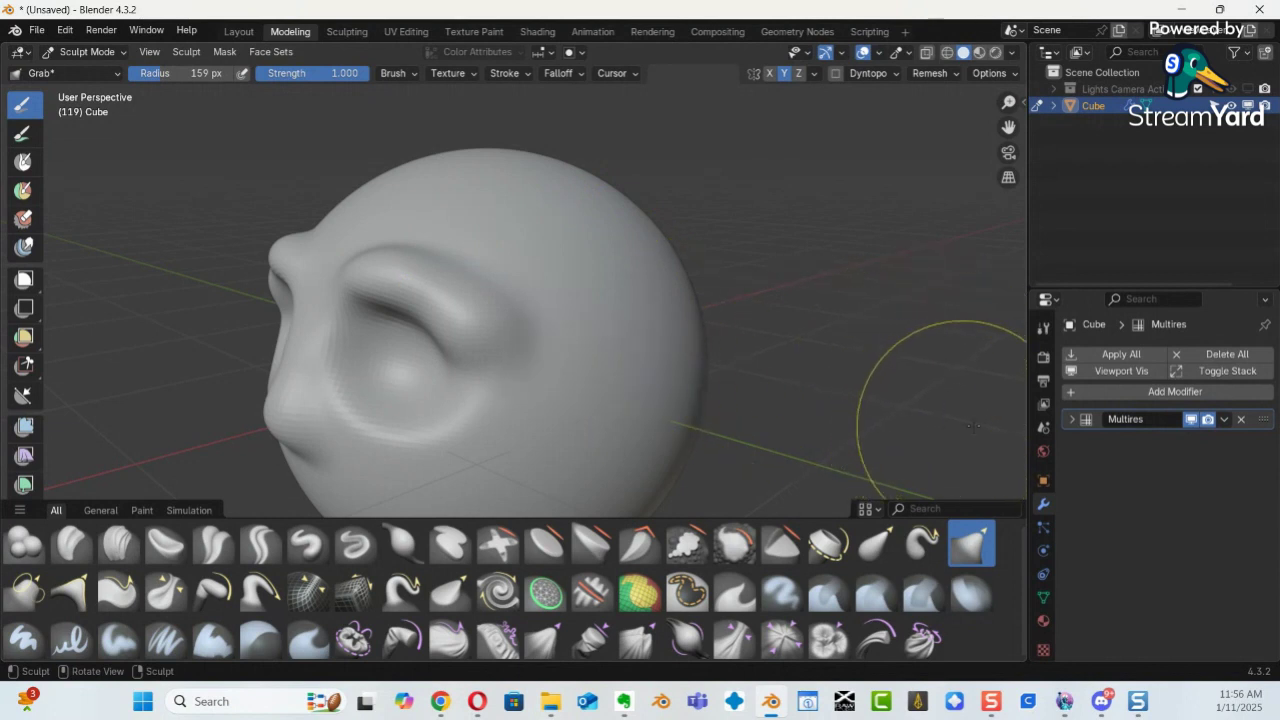
{"action": "left_click", "coordinate": [1225, 421]}
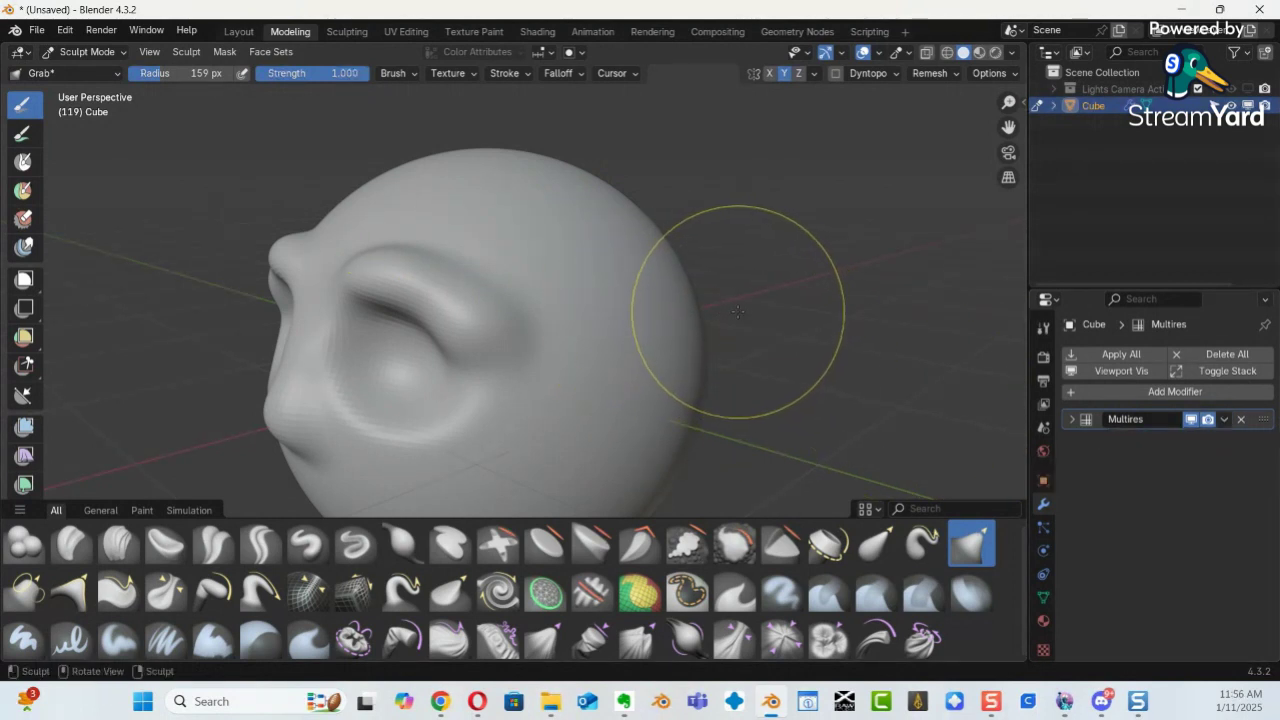
Switch the sphere to Object Mode and expand the Multires modifier's settings.
{"action": "key", "text": "ctrl+Tab"}
{"action": "left_click", "coordinate": [598, 309]}
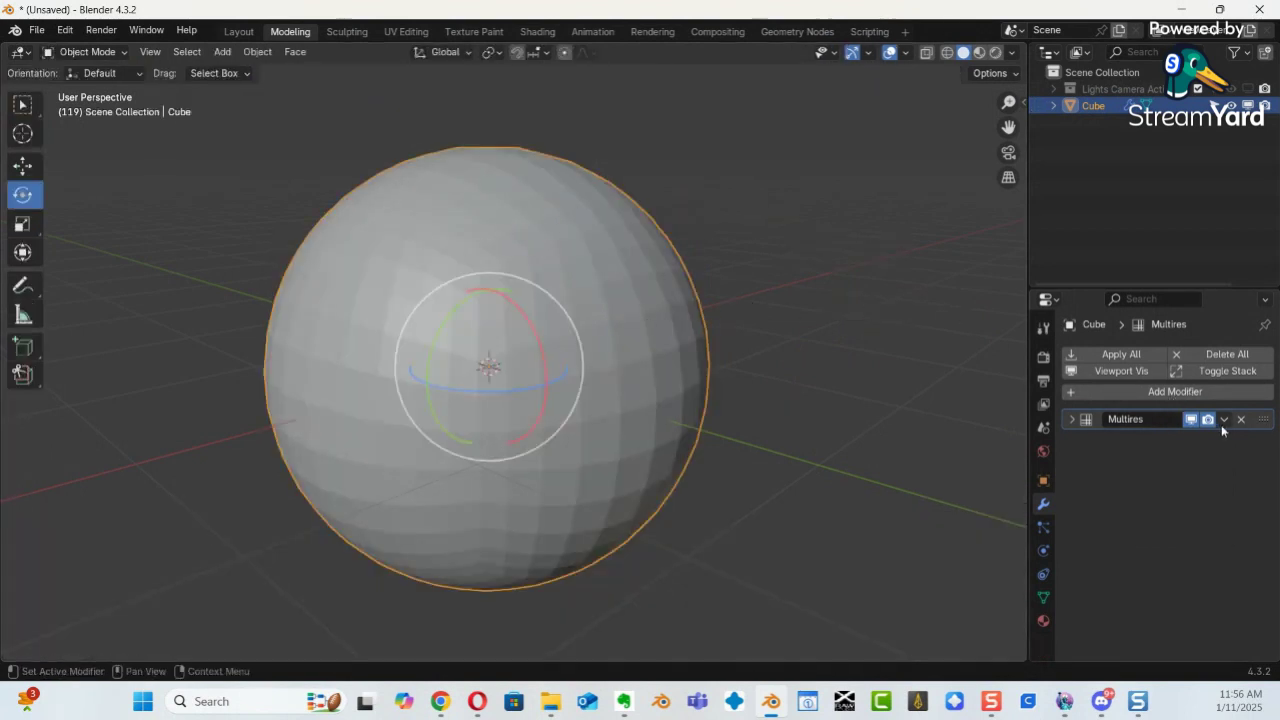
{"action": "middle_click_drag", "start_coordinate": [670, 385], "coordinate": [712, 366]}
{"action": "left_click", "coordinate": [1072, 419]}
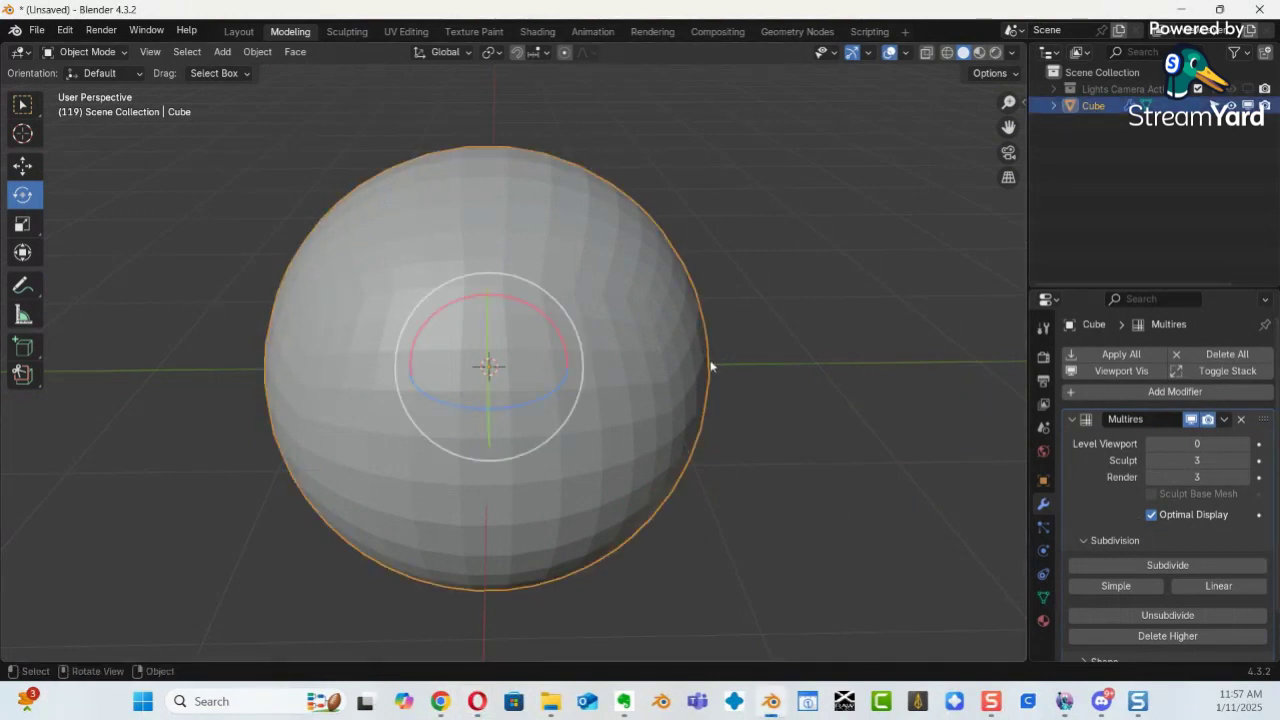
Switch the sphere to Edit Mode and inspect its base mesh topology.
{"action": "middle_click_drag", "start_coordinate": [486, 363], "coordinate": [569, 350]}
{"action": "key", "text": "ctrl+Tab"}
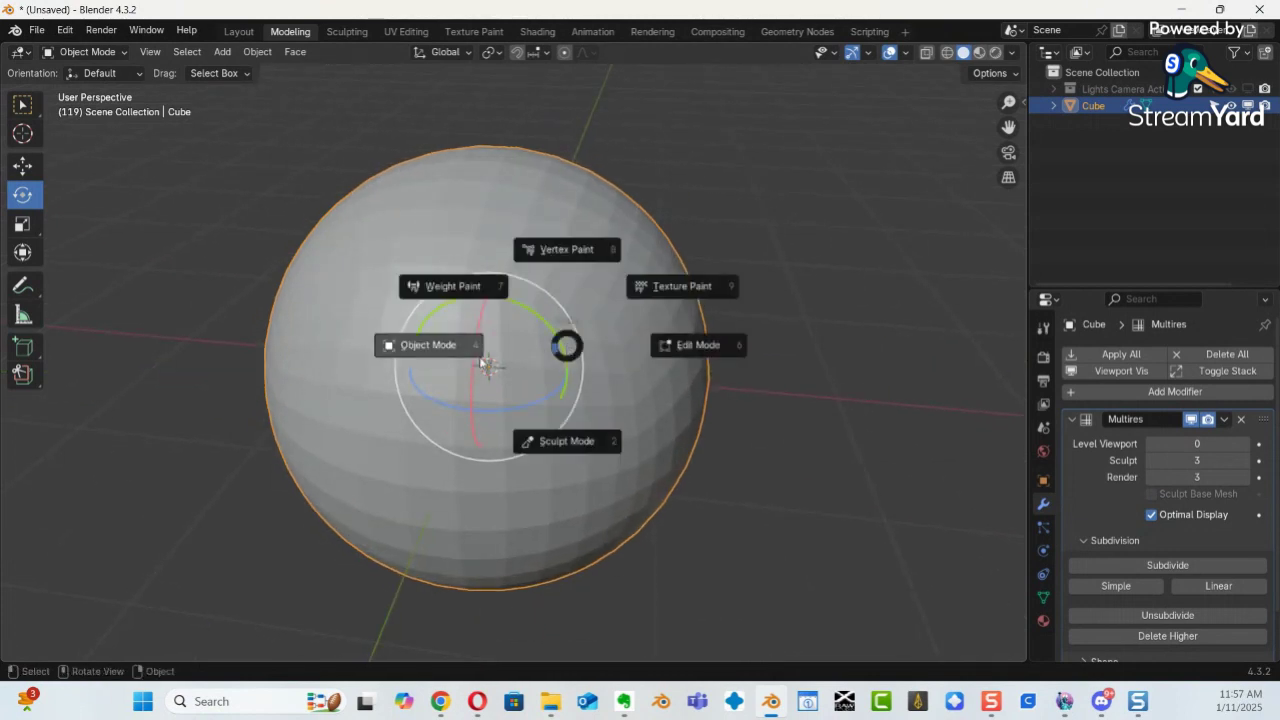
{"action": "left_click", "coordinate": [650, 370]}
{"action": "scroll", "coordinate": [598, 356], "scroll_direction": "up", "scroll_amount": 1}
{"action": "middle_click_drag", "start_coordinate": [598, 356], "coordinate": [500, 374]}
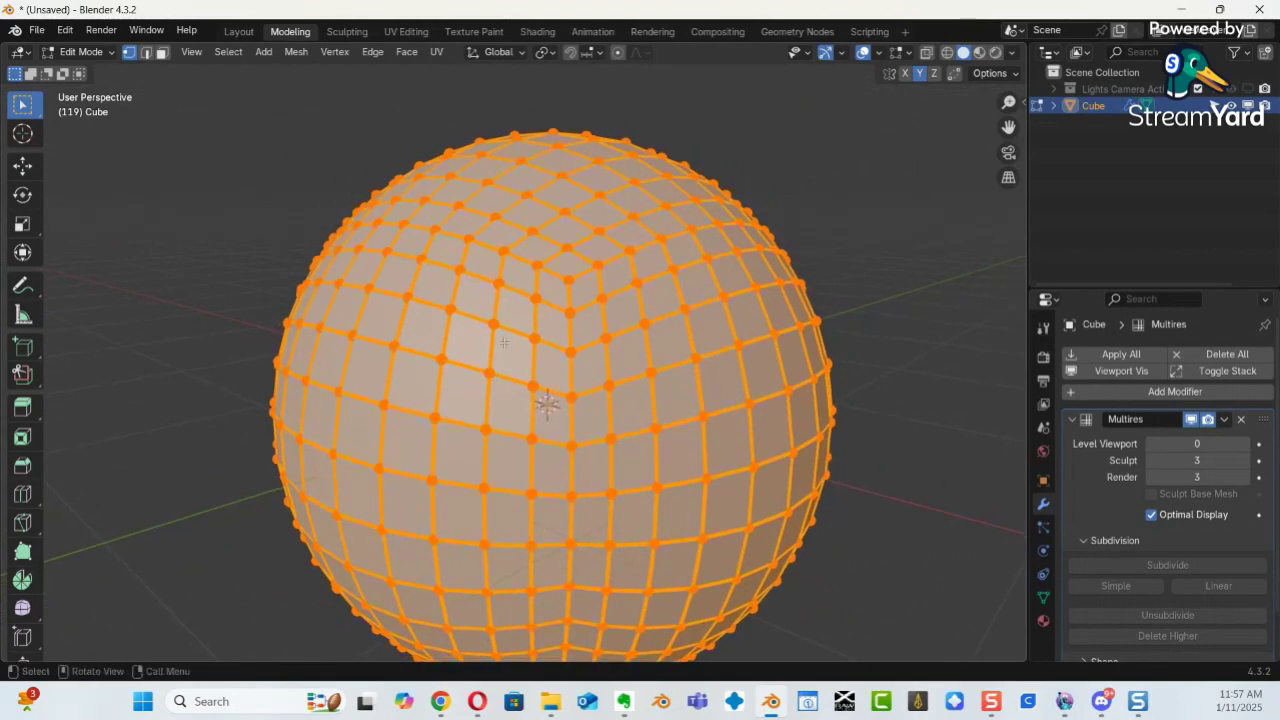
Switch the sphere to Sculpt Mode and inspect the sculpted brow and face.
{"action": "key", "text": "ctrl+Tab"}
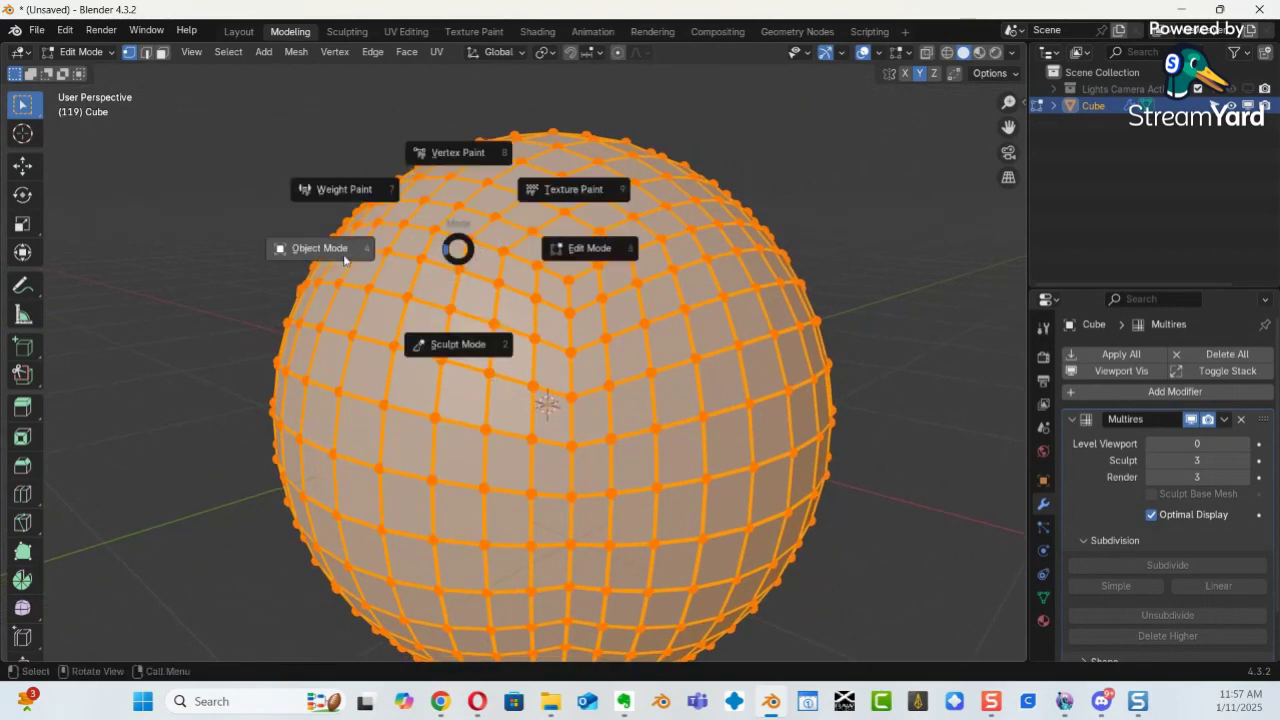
{"action": "left_click", "coordinate": [458, 344]}
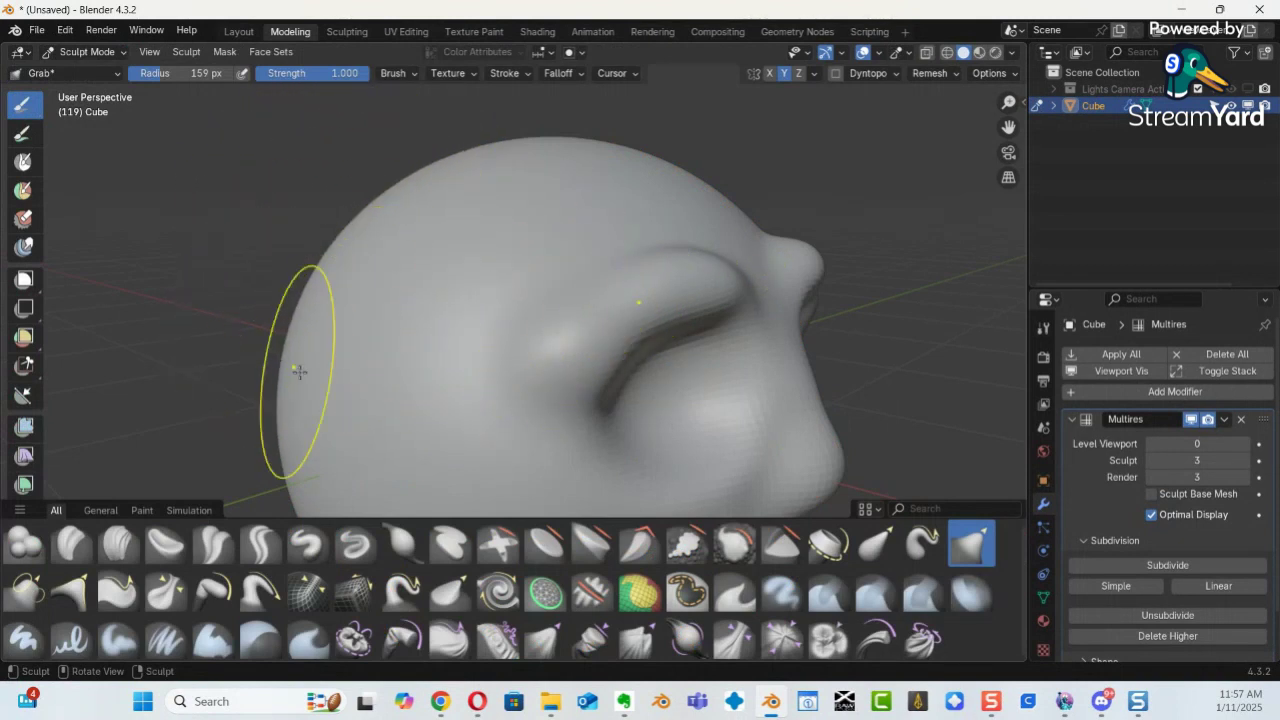
{"action": "middle_click_drag", "start_coordinate": [526, 277], "coordinate": [530, 292]}
{"action": "right_click", "coordinate": [530, 292]}
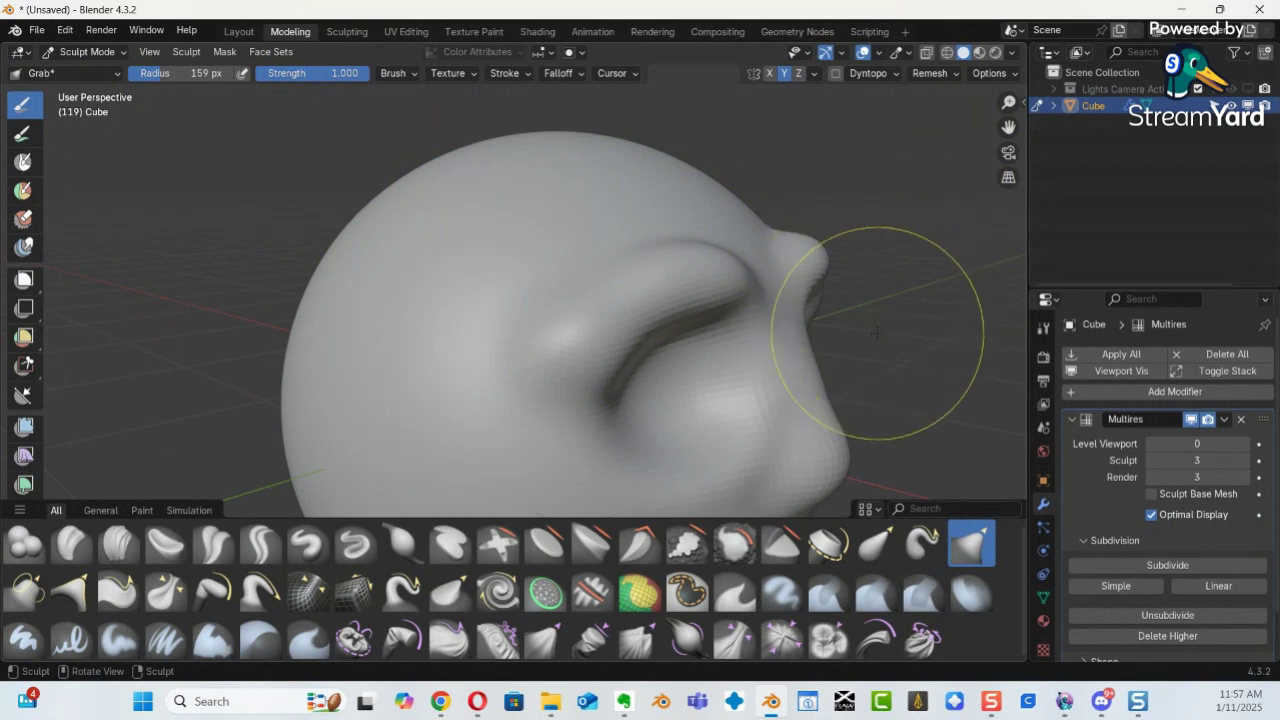
Expand the Multires modifier's Shape settings and try to reshape the sculpted sphere.
{"action": "left_click", "coordinate": [1224, 419]}
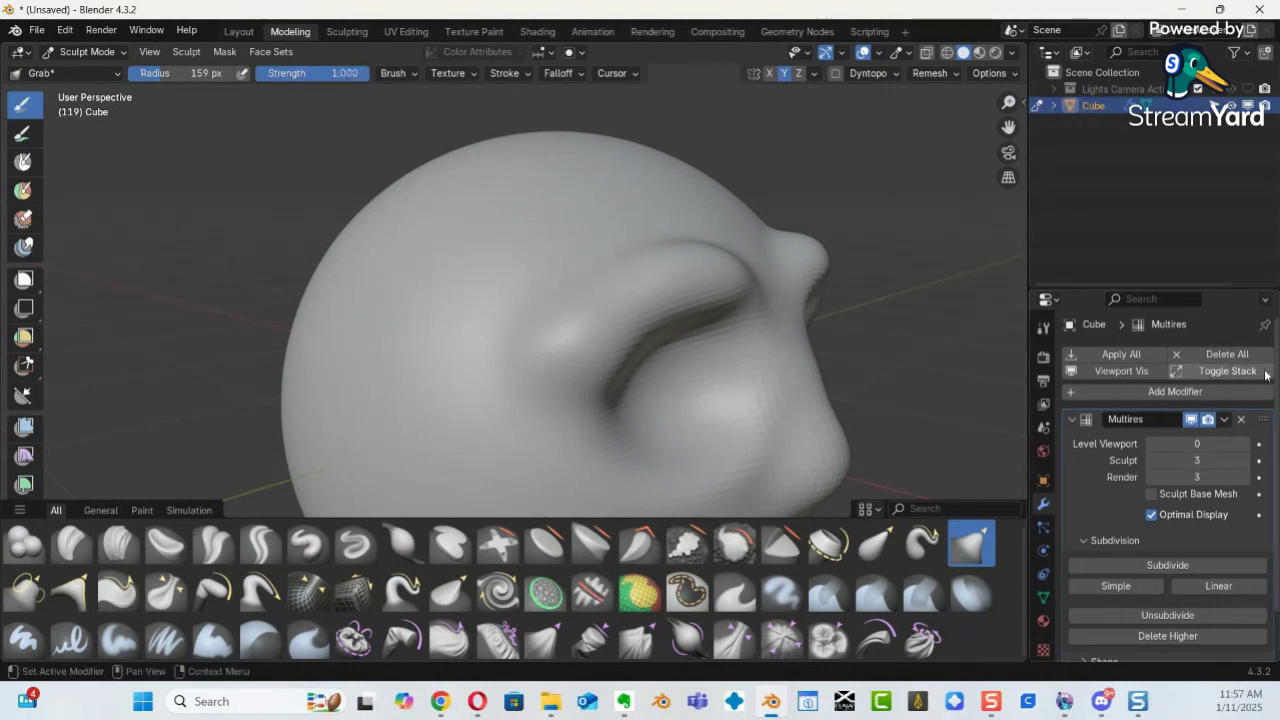
{"action": "scroll", "coordinate": [1277, 374], "scroll_direction": "down", "scroll_amount": 2}
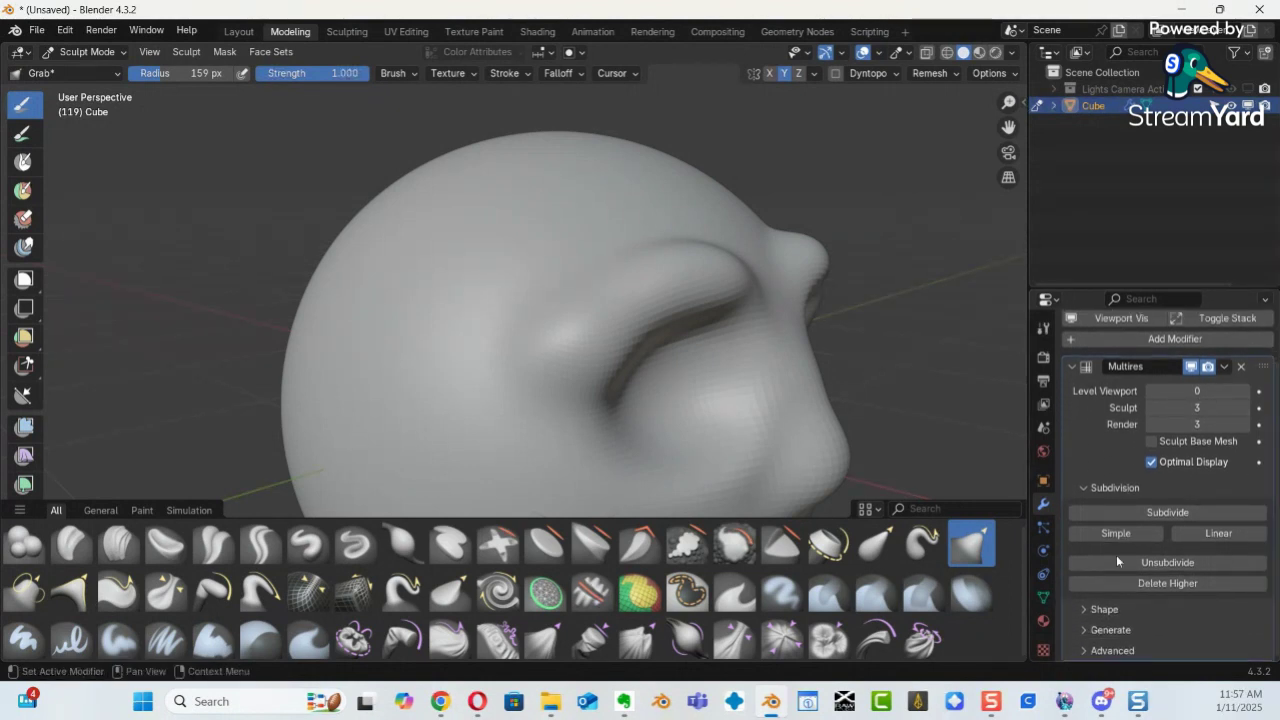
{"action": "left_click", "coordinate": [1092, 609]}
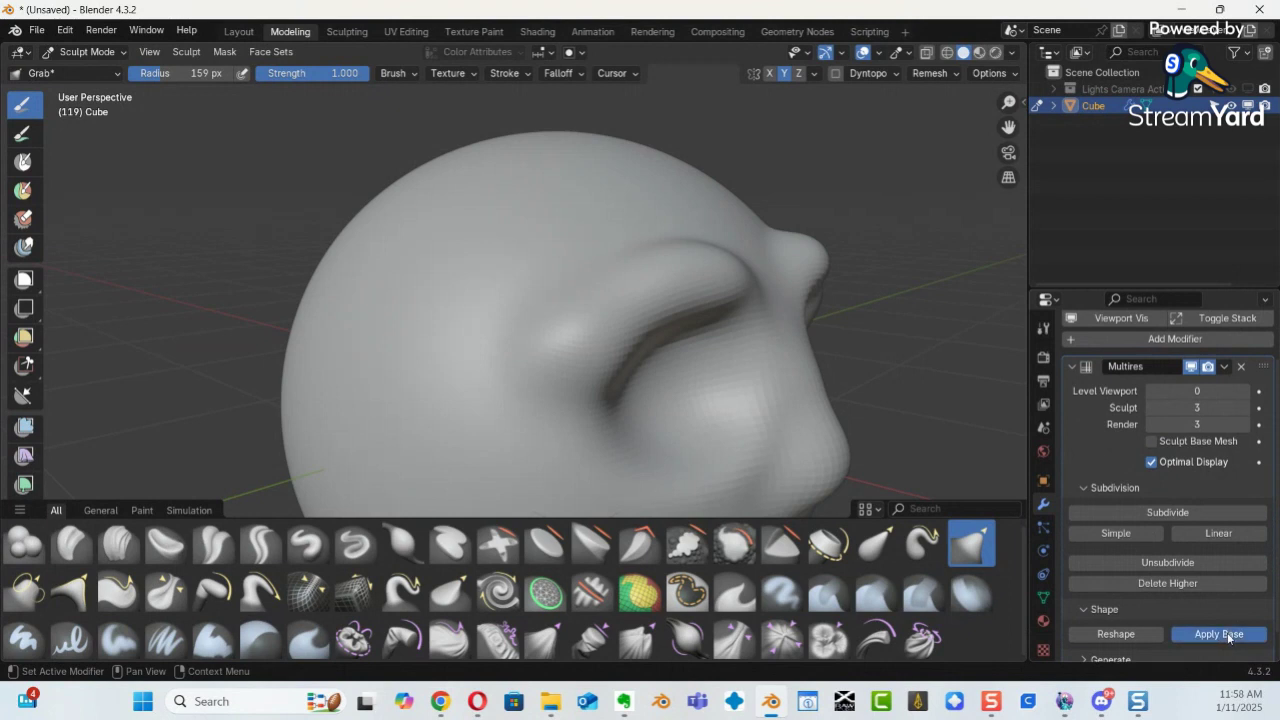
{"action": "left_click", "coordinate": [1138, 634]}
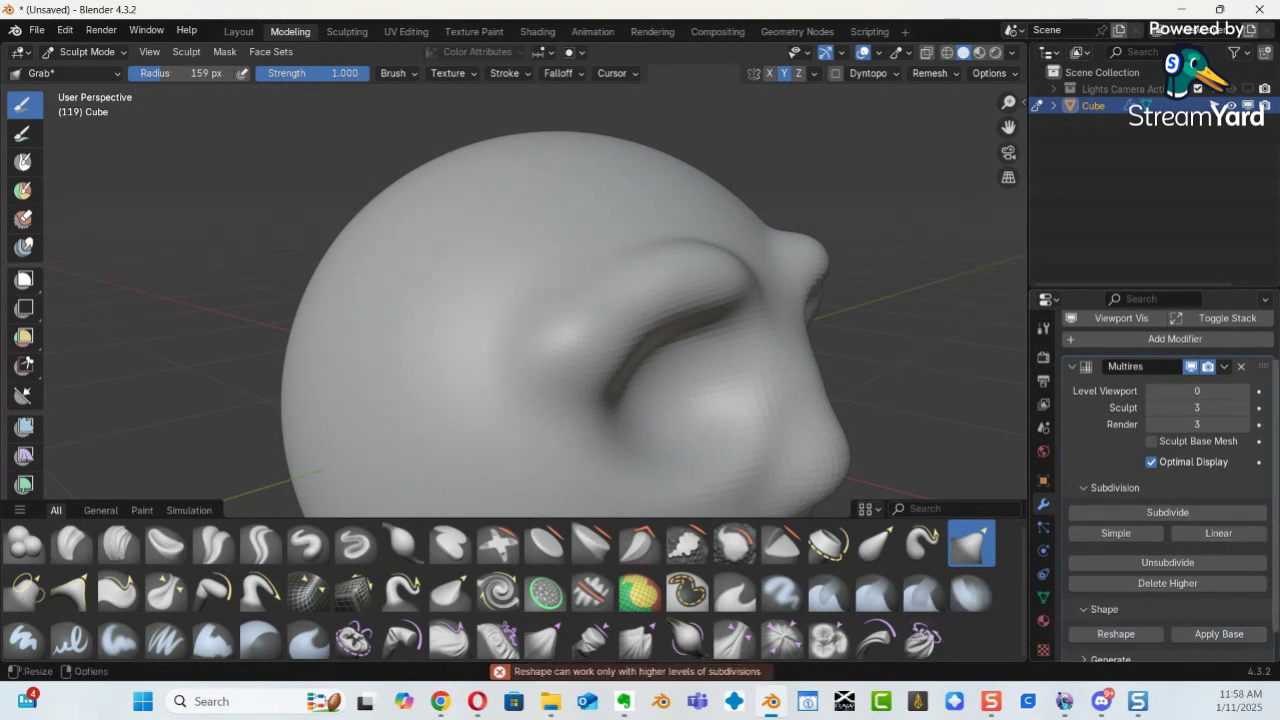
{"action": "scroll", "coordinate": [1270, 600], "scroll_direction": "down", "scroll_amount": 1}
{"action": "scroll", "coordinate": [1214, 535], "scroll_direction": "up", "scroll_amount": 2}
{"action": "mouse_move", "coordinate": [842, 328]}
{"action": "middle_mouse_down"}
{"action": "mouse_move", "coordinate": [709, 329]}
{"action": "mouse_move", "coordinate": [717, 349]}
{"action": "mouse_move", "coordinate": [692, 329]}
{"action": "middle_mouse_up"}
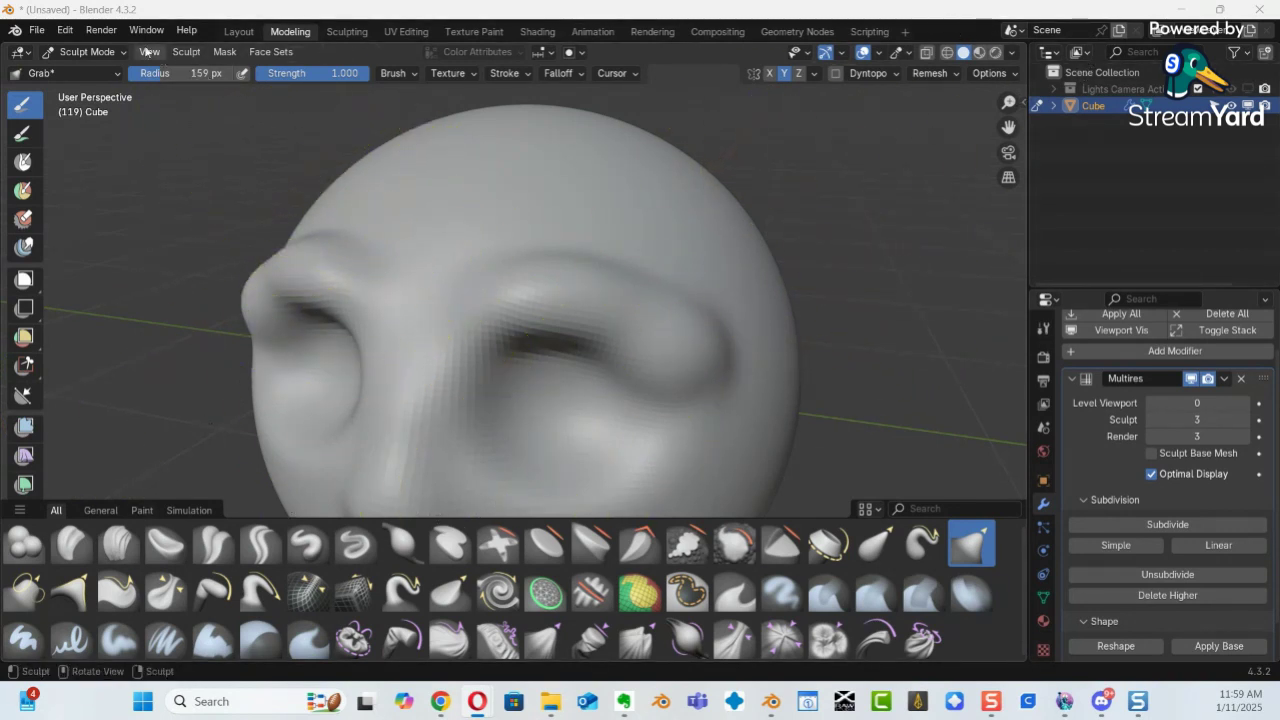
Switch the sphere to Object Mode and set the Multires viewport level to 3.
{"action": "left_click", "coordinate": [88, 52]}
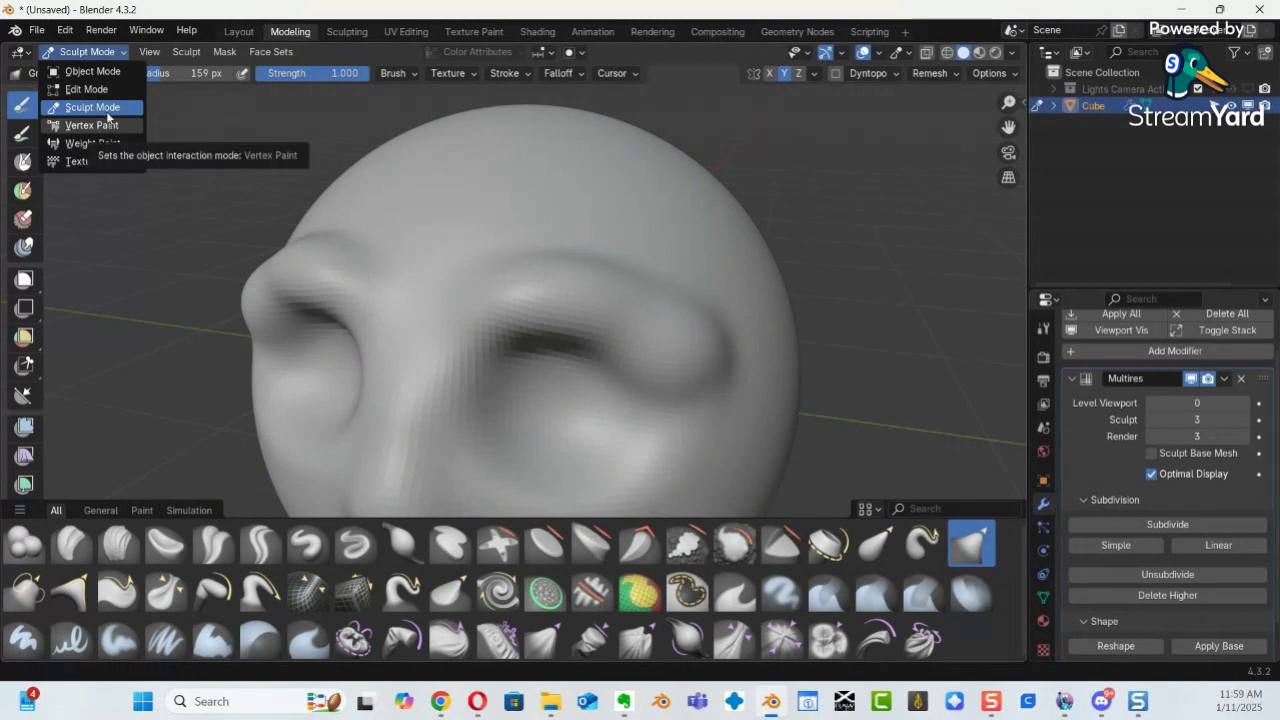
{"action": "left_click", "coordinate": [99, 74]}
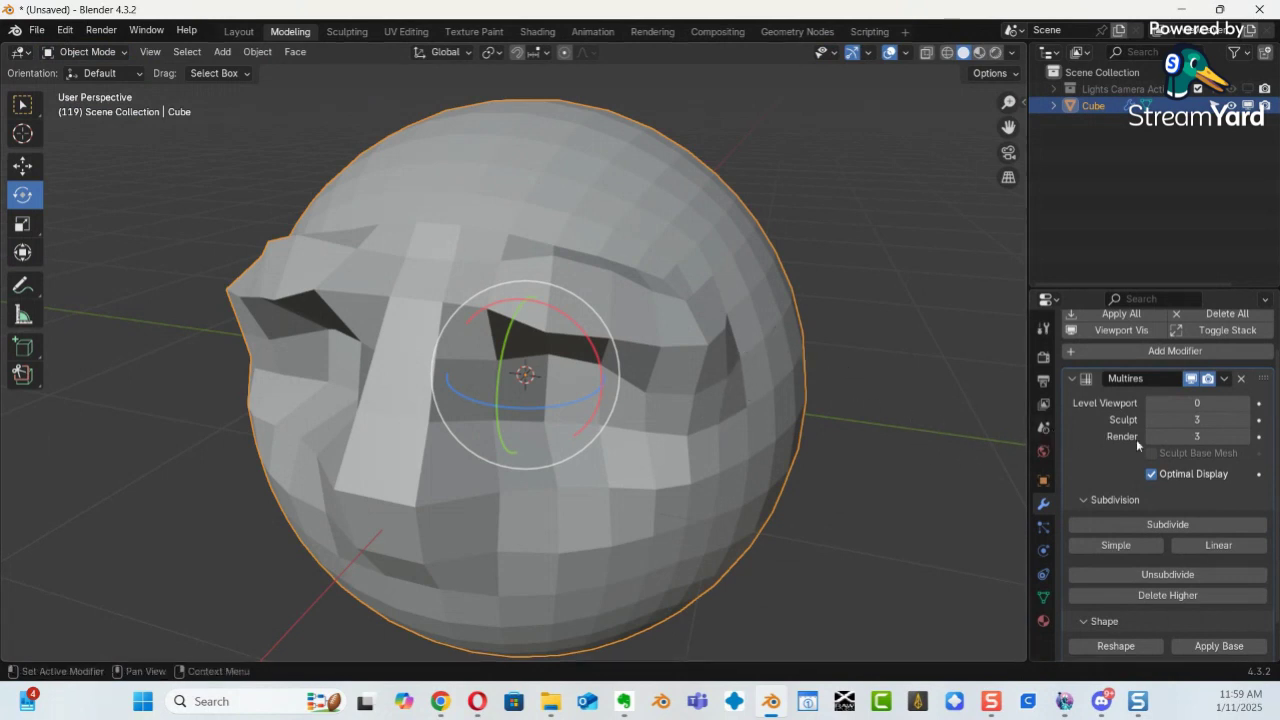
{"action": "left_click", "coordinate": [1246, 403]}
{"action": "left_click", "coordinate": [1245, 404]}
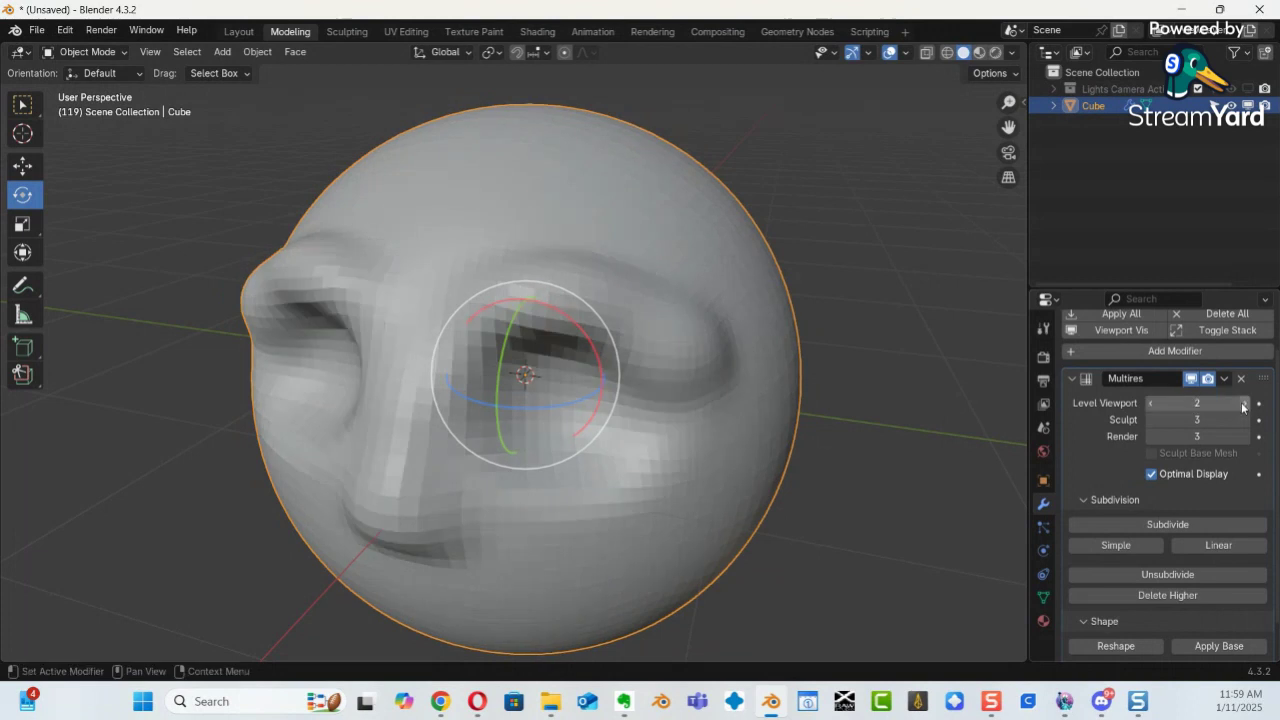
{"action": "left_click", "coordinate": [1245, 404]}
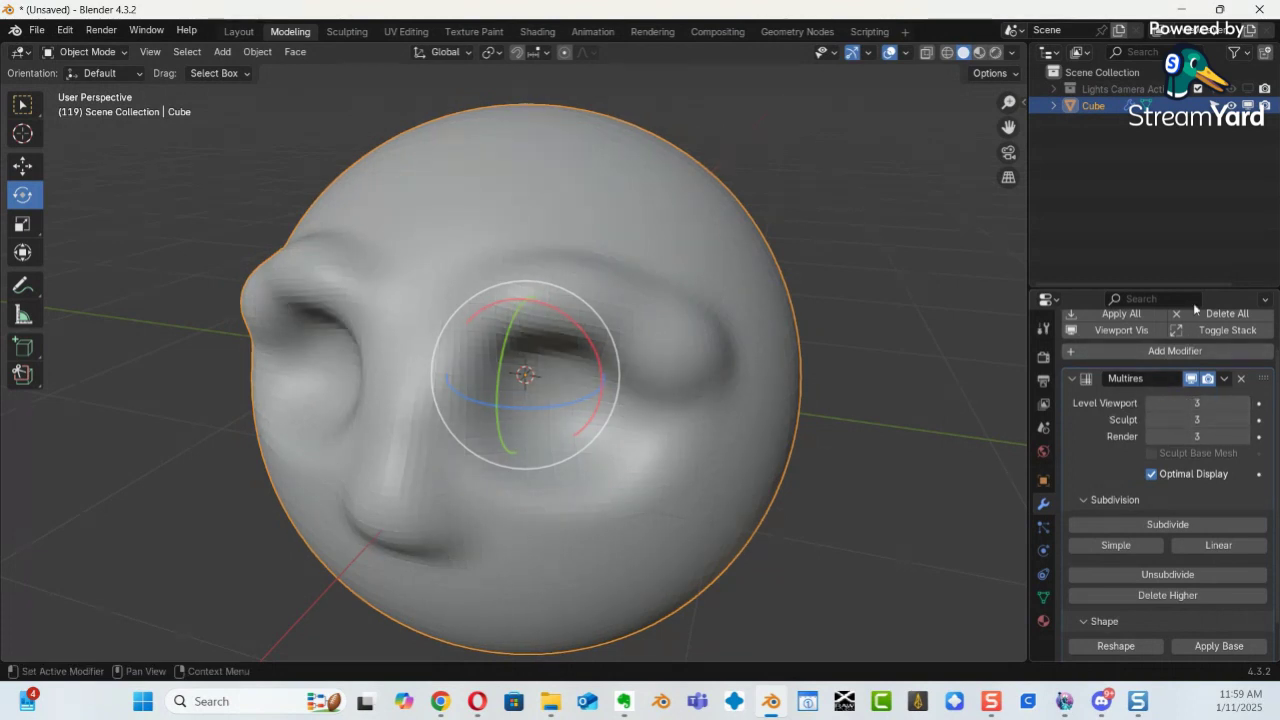
Apply all modifiers on the sphere and inspect the resulting face.
{"action": "left_click", "coordinate": [1131, 316]}
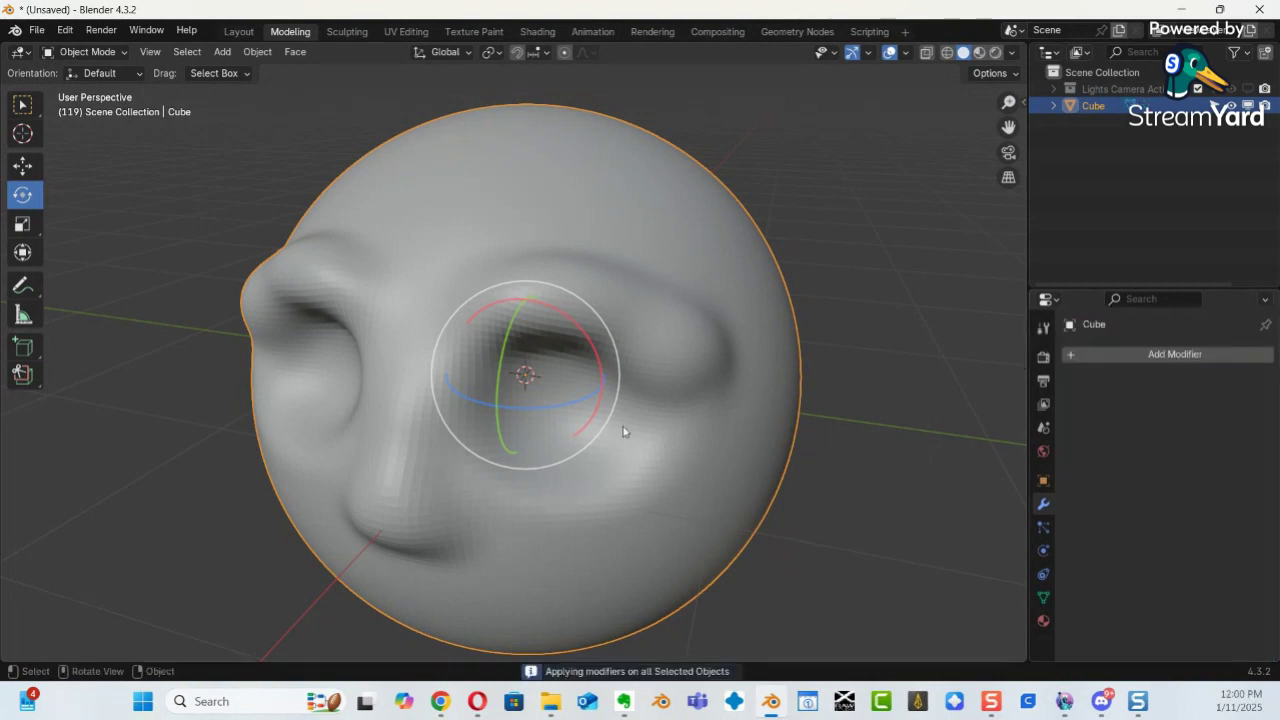
{"action": "mouse_move", "coordinate": [589, 400]}
{"action": "middle_mouse_down"}
{"action": "mouse_move", "coordinate": [556, 386]}
{"action": "mouse_move", "coordinate": [566, 426]}
{"action": "mouse_move", "coordinate": [585, 414]}
{"action": "mouse_move", "coordinate": [580, 396]}
{"action": "middle_mouse_up"}
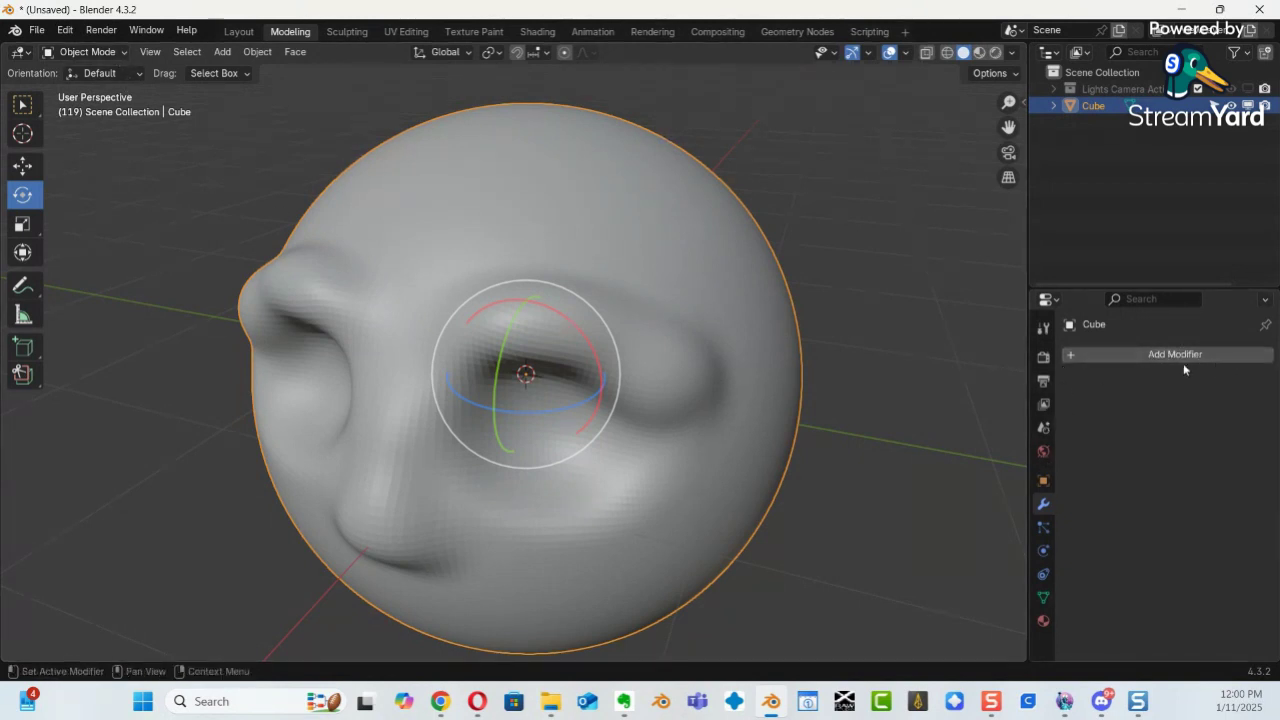
{"action": "middle_click_drag", "start_coordinate": [687, 454], "coordinate": [725, 418]}
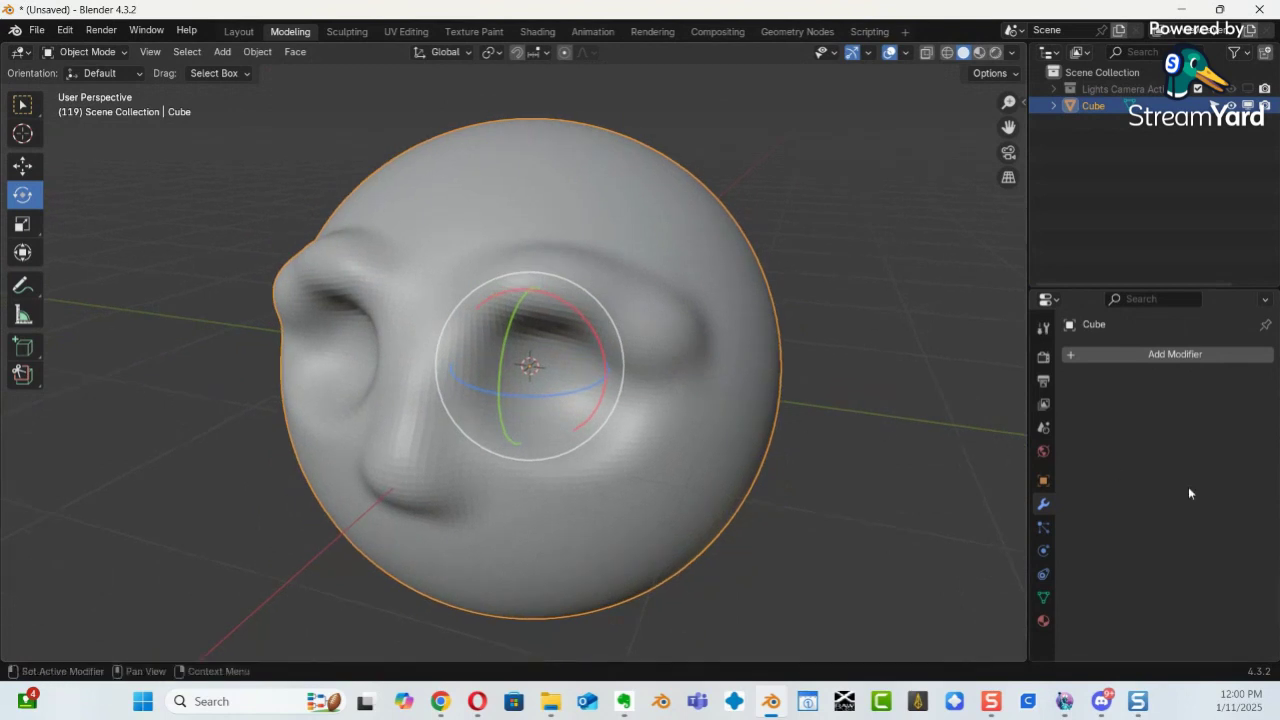
Add a basis shape key and two further shape keys to the face mesh.
{"action": "left_click", "coordinate": [1044, 597]}
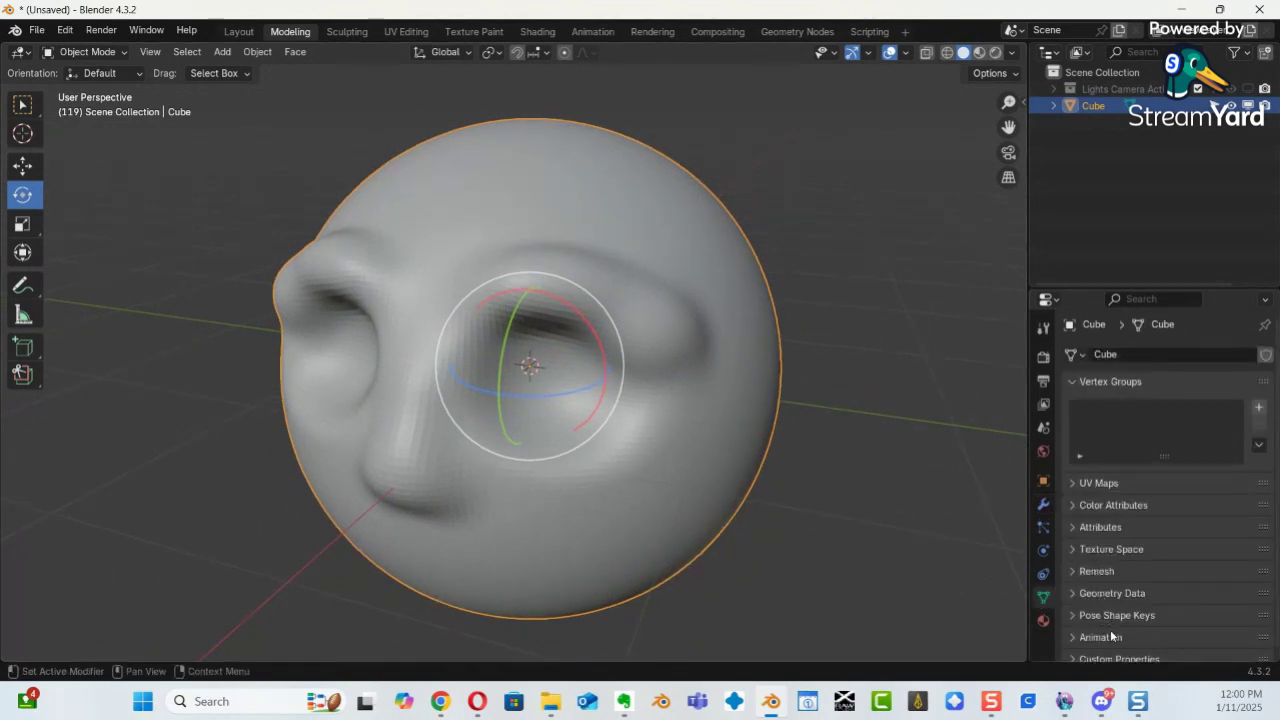
{"action": "left_click", "coordinate": [1072, 615]}
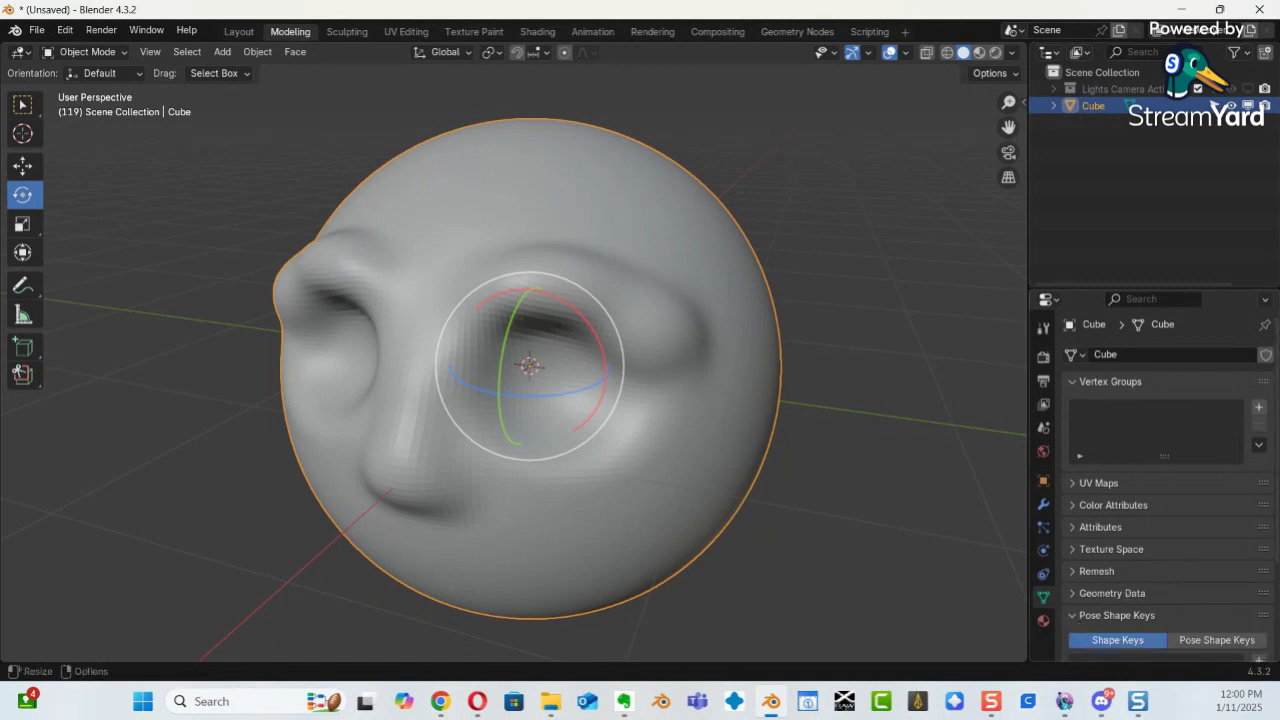
{"action": "left_click_drag", "start_coordinate": [1273, 437], "coordinate": [1276, 565]}
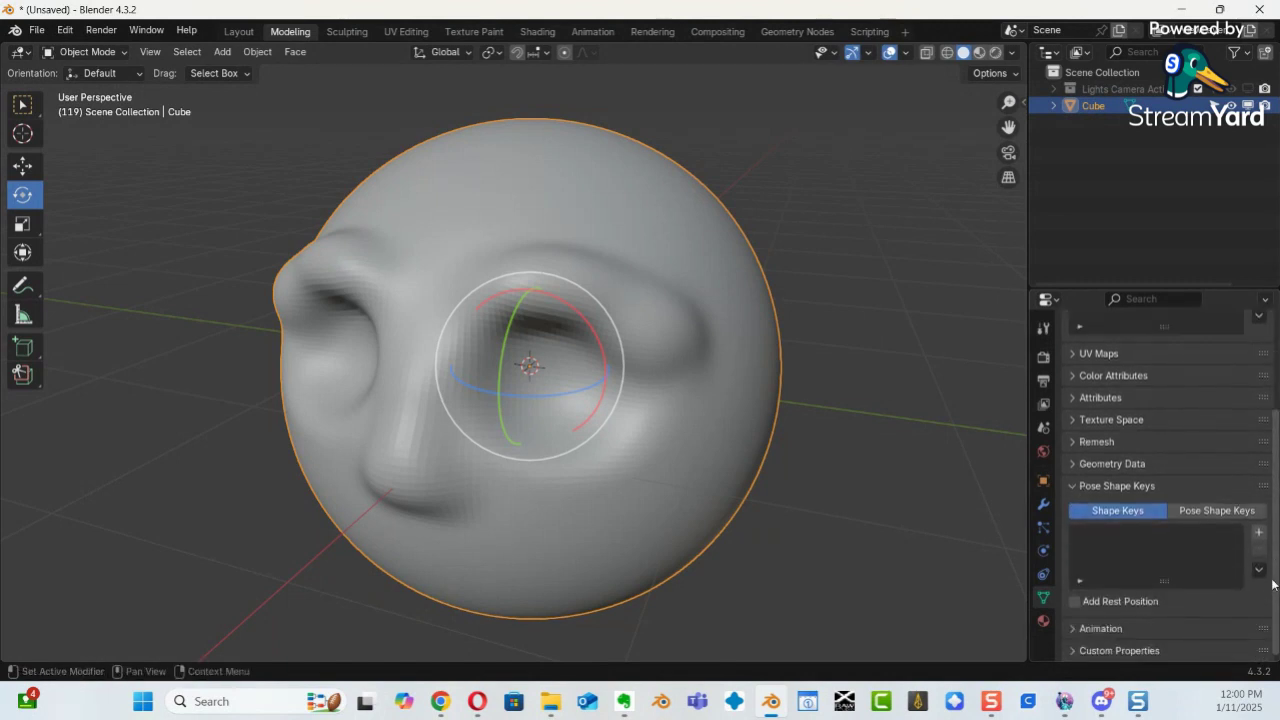
{"action": "left_click", "coordinate": [1259, 532]}
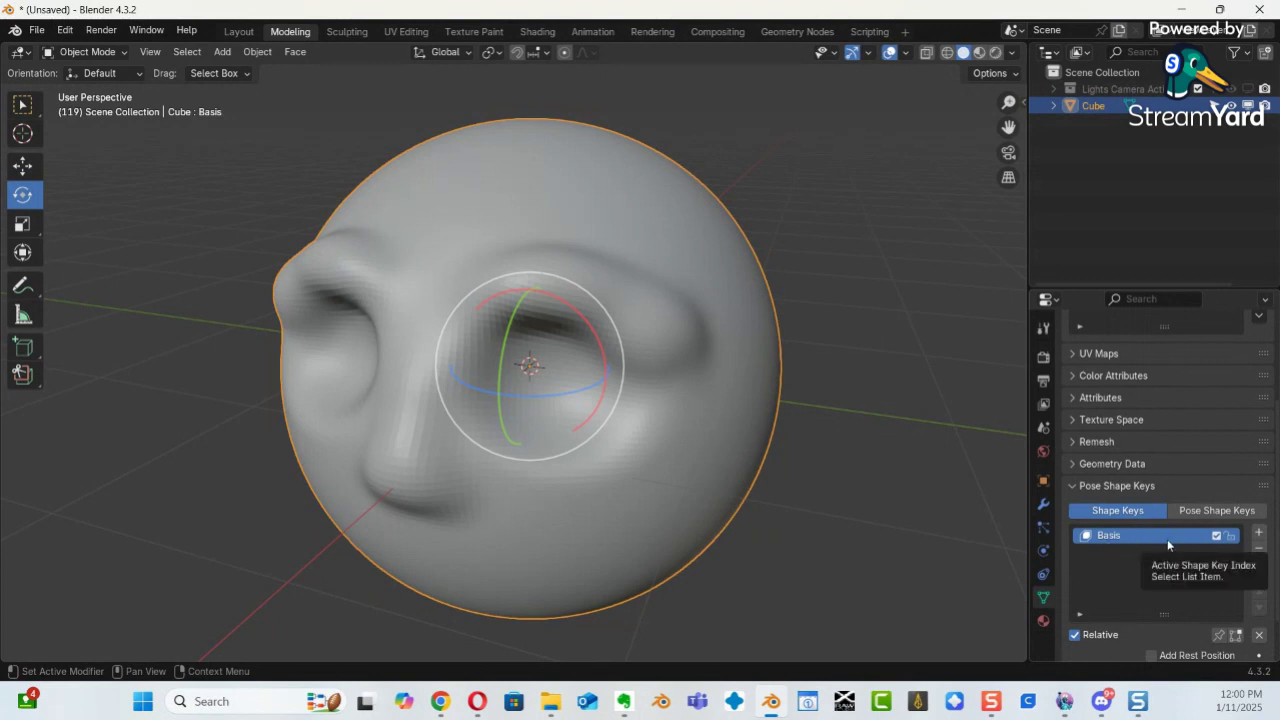
{"action": "left_click", "coordinate": [1258, 535]}
{"action": "left_click", "coordinate": [1258, 535]}
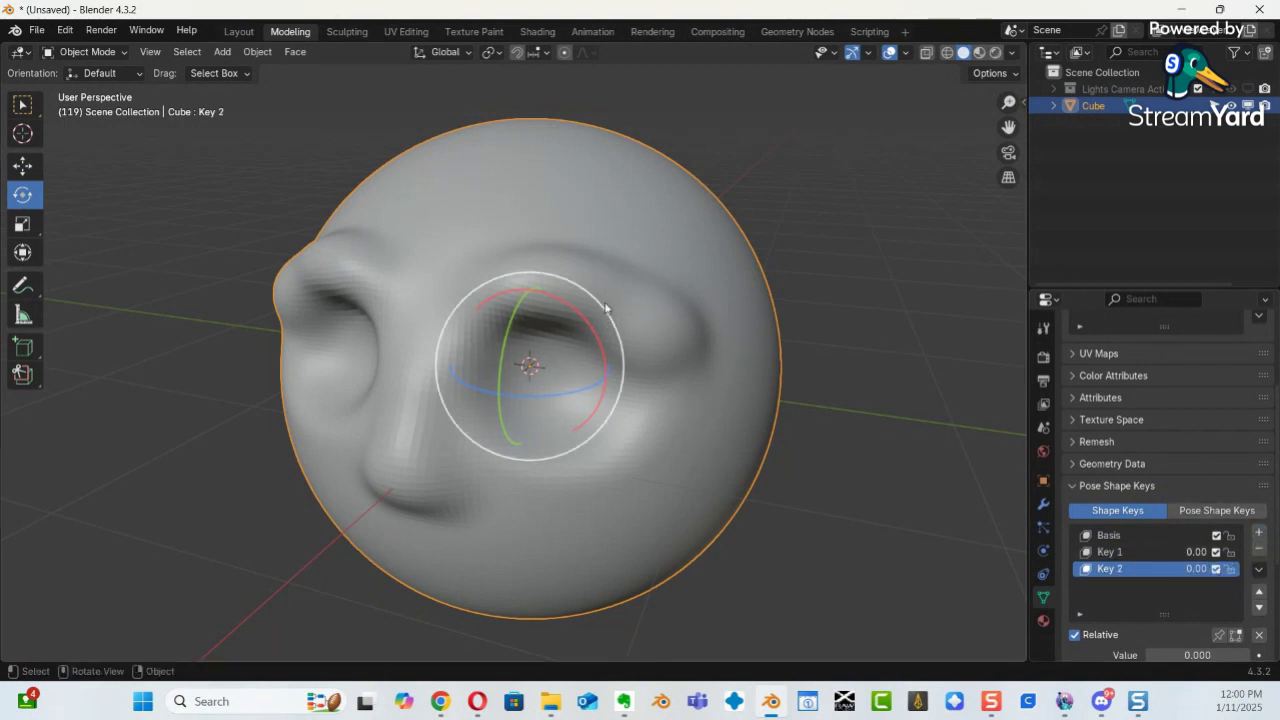
Try to reshape the brow with the Grab brush in Sculpt Mode on Key 2, then return to Object Mode.
{"action": "left_click", "coordinate": [113, 54]}
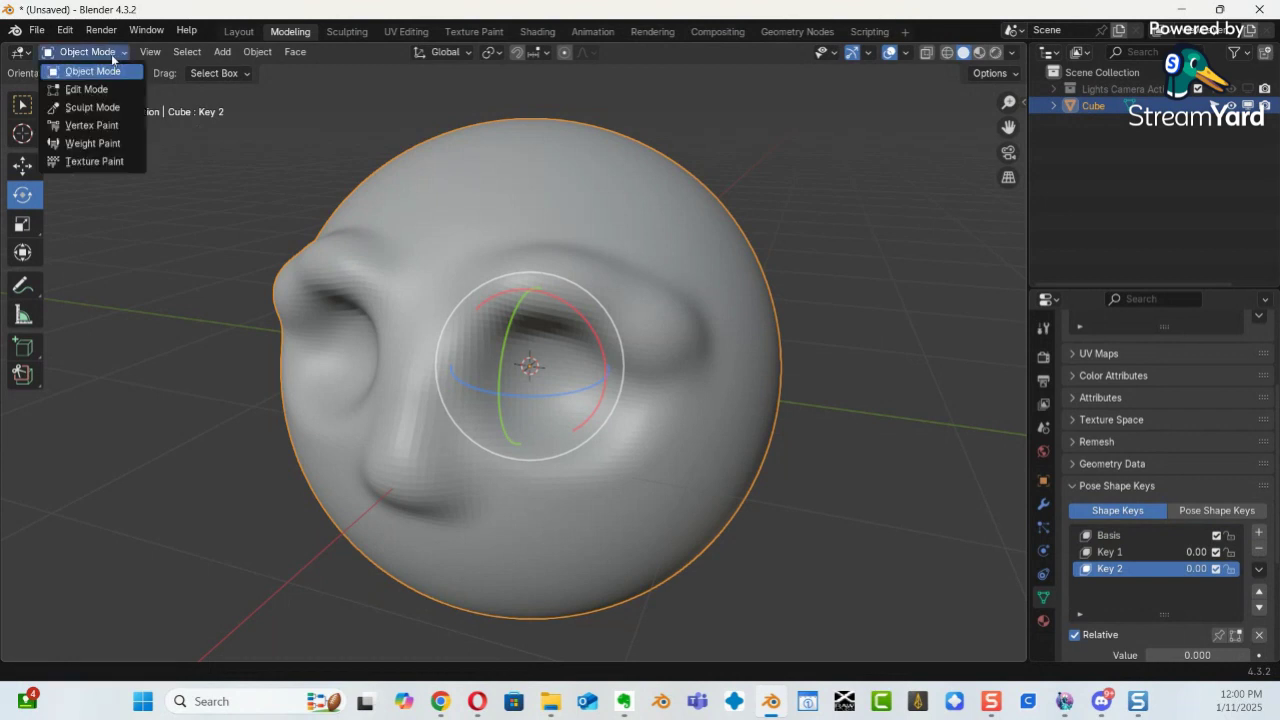
{"action": "left_click", "coordinate": [105, 108]}
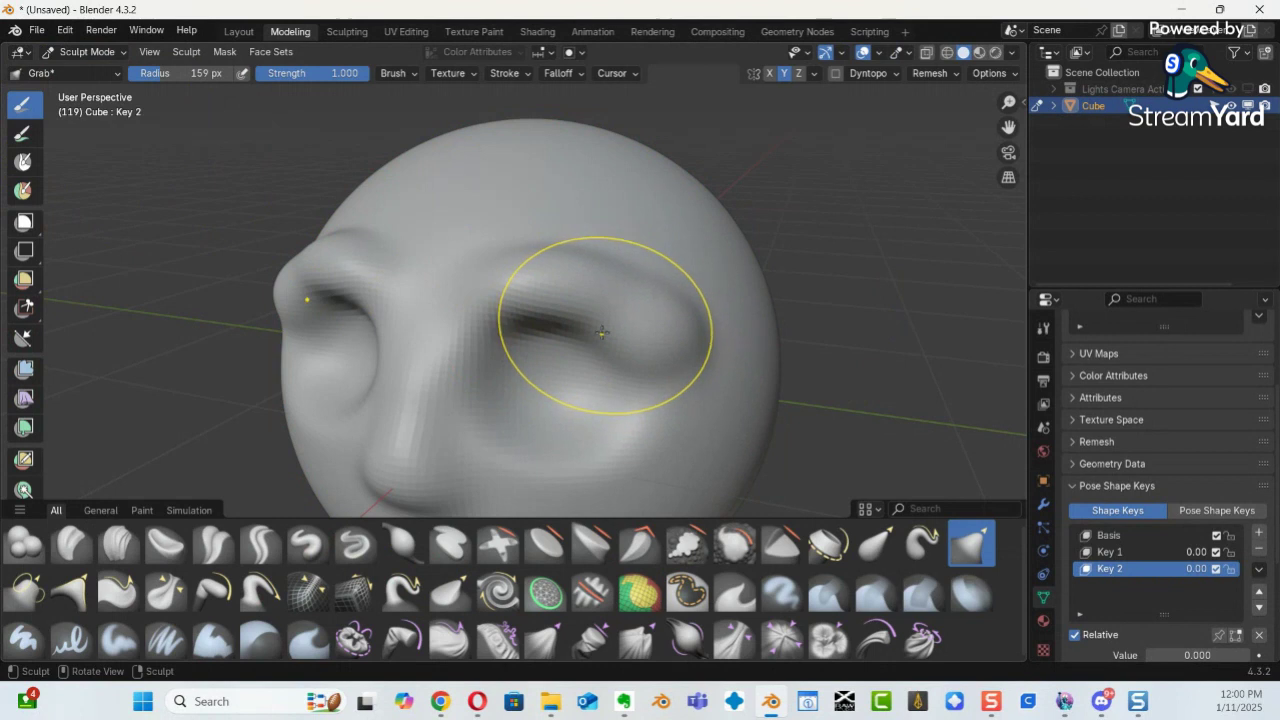
{"action": "left_click_drag", "start_coordinate": [600, 331], "coordinate": [646, 303]}
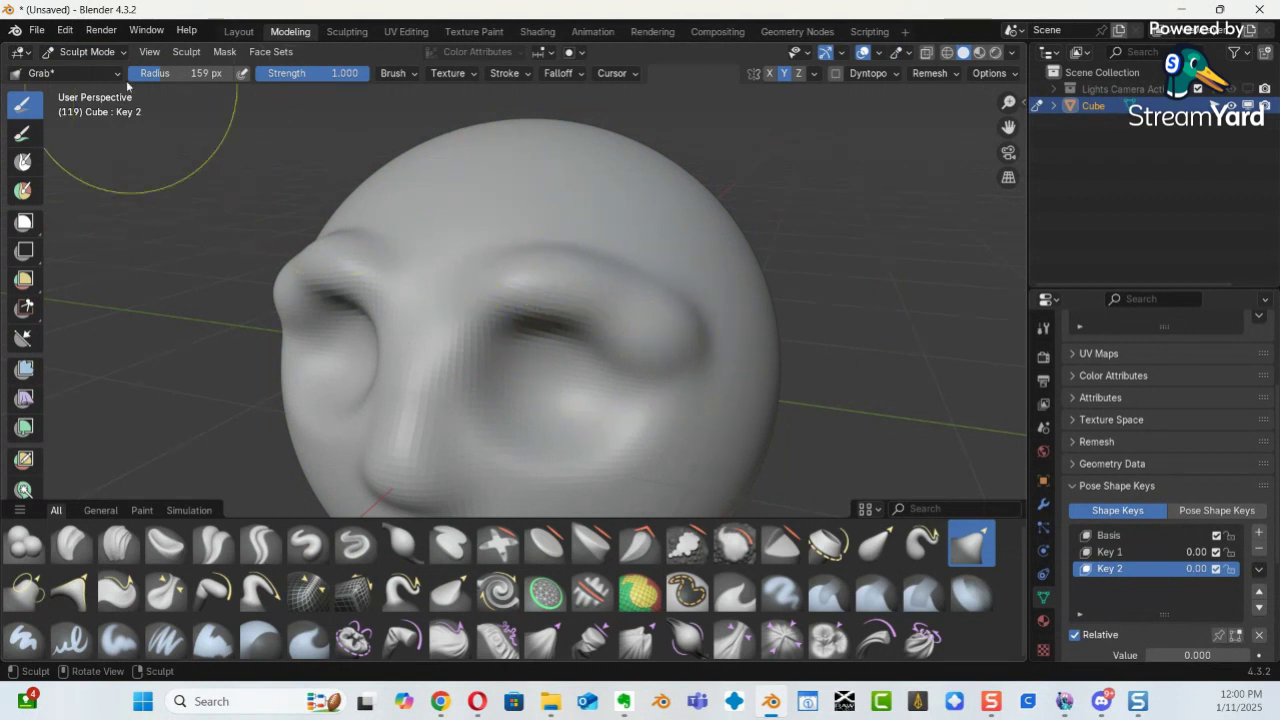
{"action": "left_click", "coordinate": [88, 52]}
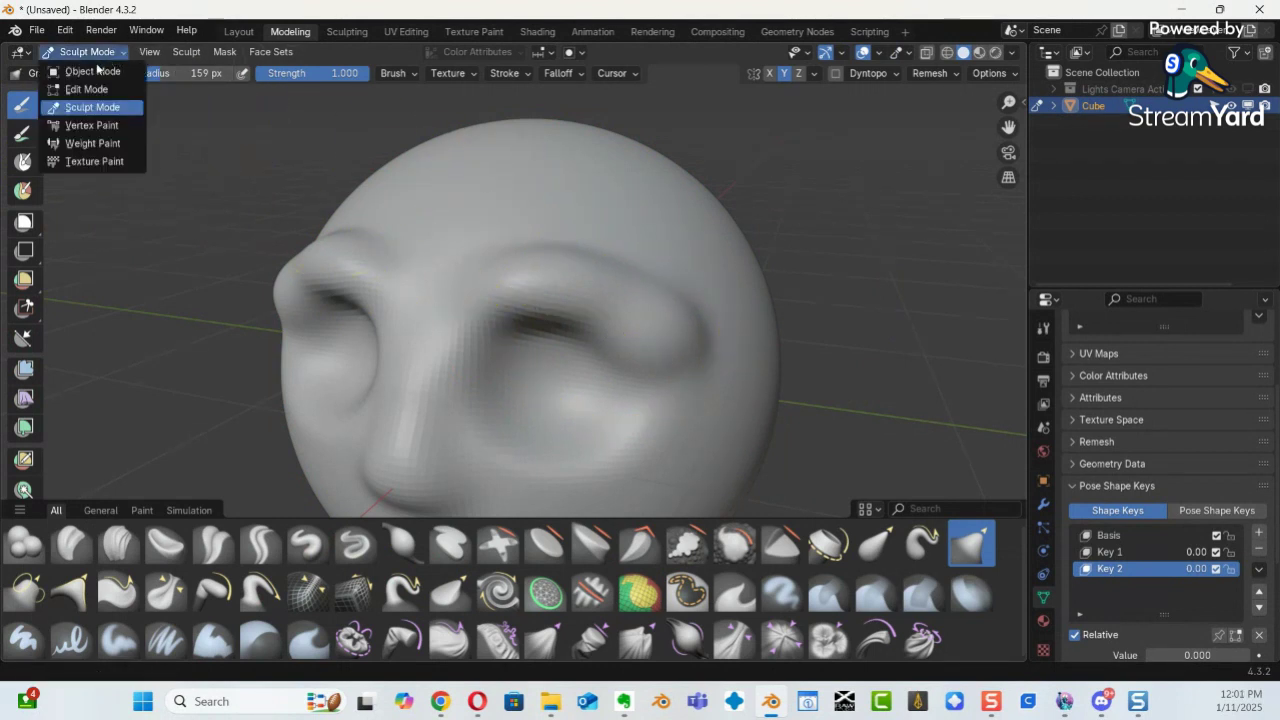
{"action": "left_click", "coordinate": [99, 75]}
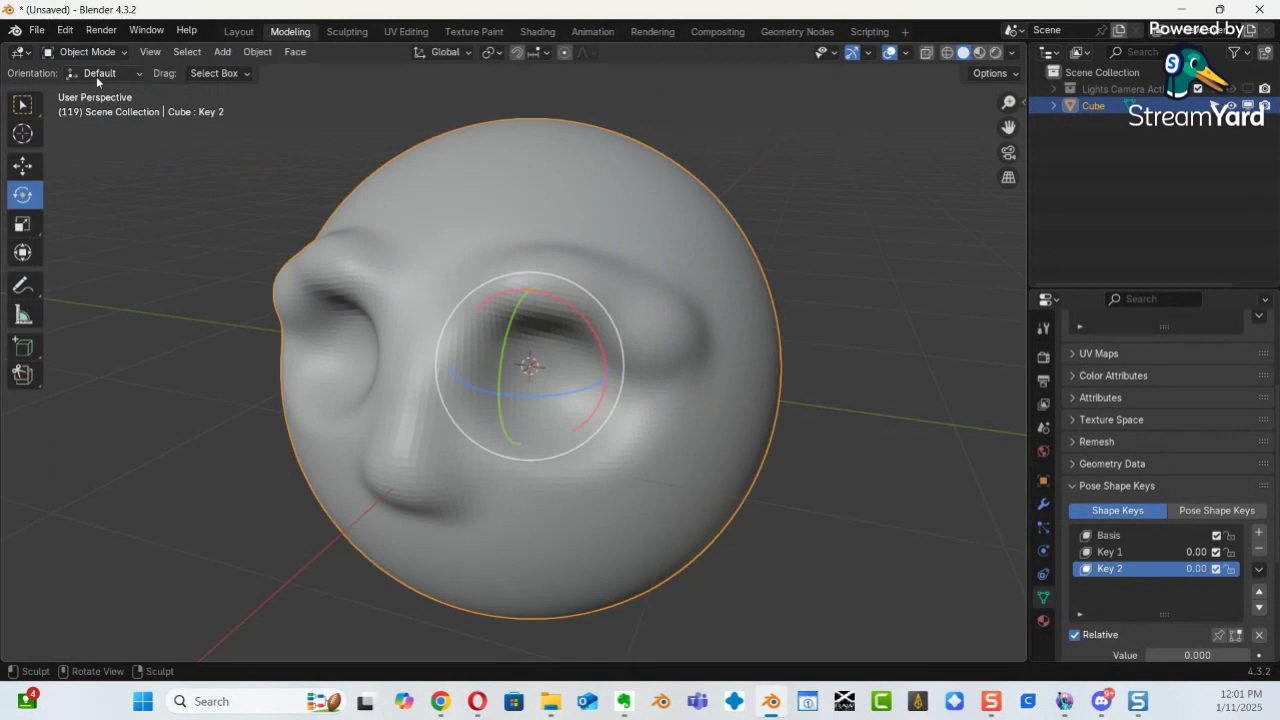
Make Key 1 the active shape key and try to pull the brow with the Grab brush in Sculpt Mode.
{"action": "left_click", "coordinate": [1139, 554]}
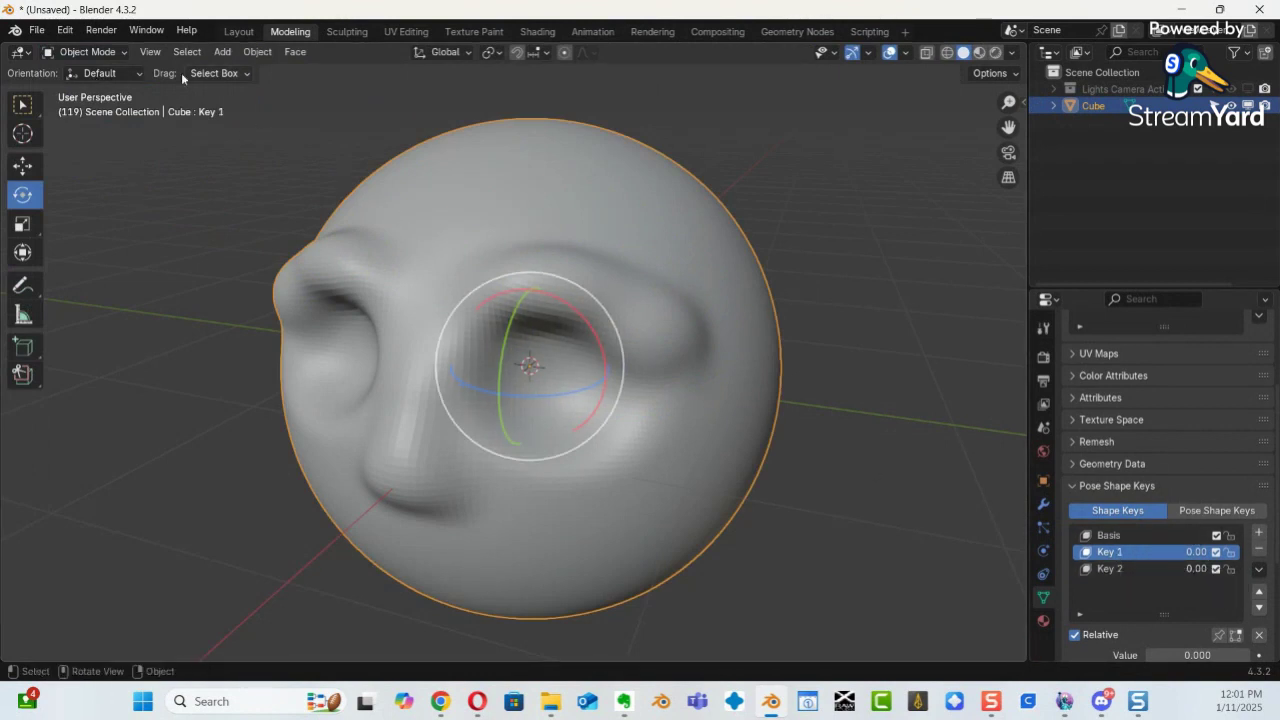
{"action": "left_click", "coordinate": [88, 52]}
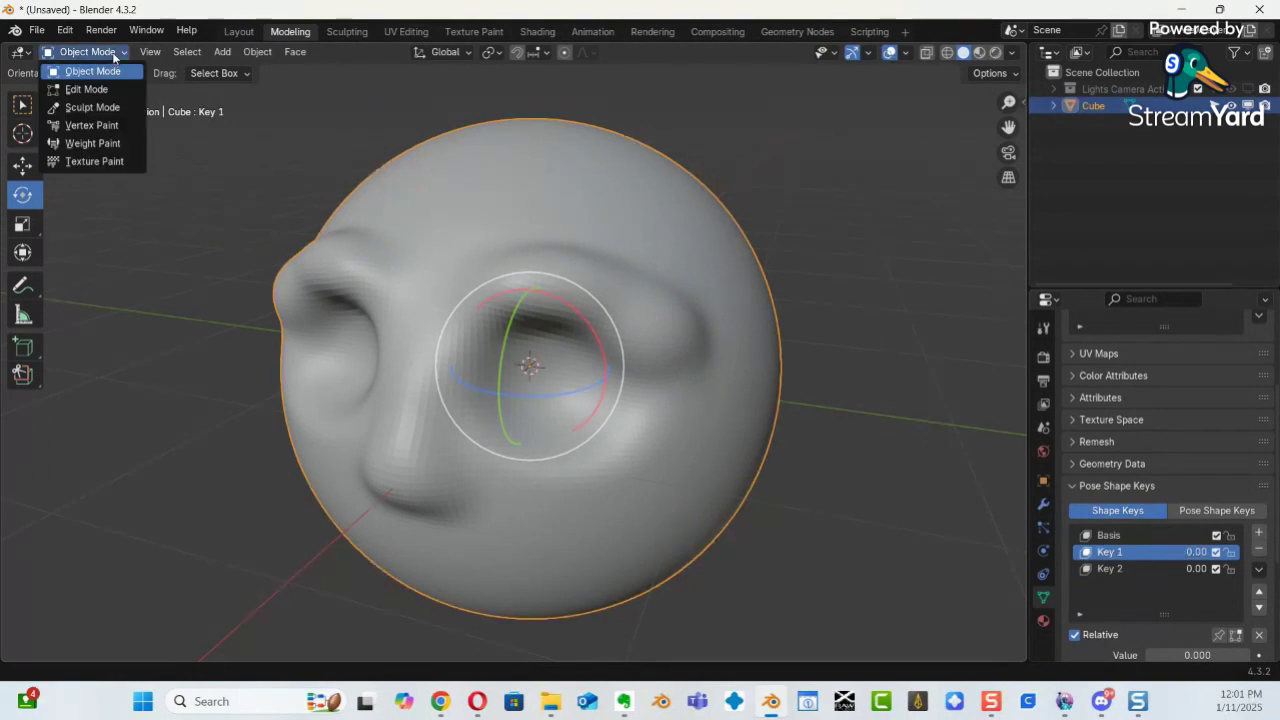
{"action": "left_click", "coordinate": [100, 108]}
{"action": "mouse_move", "coordinate": [655, 293]}
{"action": "left_mouse_down"}
{"action": "mouse_move", "coordinate": [590, 325]}
{"action": "mouse_move", "coordinate": [603, 337]}
{"action": "mouse_move", "coordinate": [663, 294]}
{"action": "mouse_move", "coordinate": [636, 304]}
{"action": "left_mouse_up"}
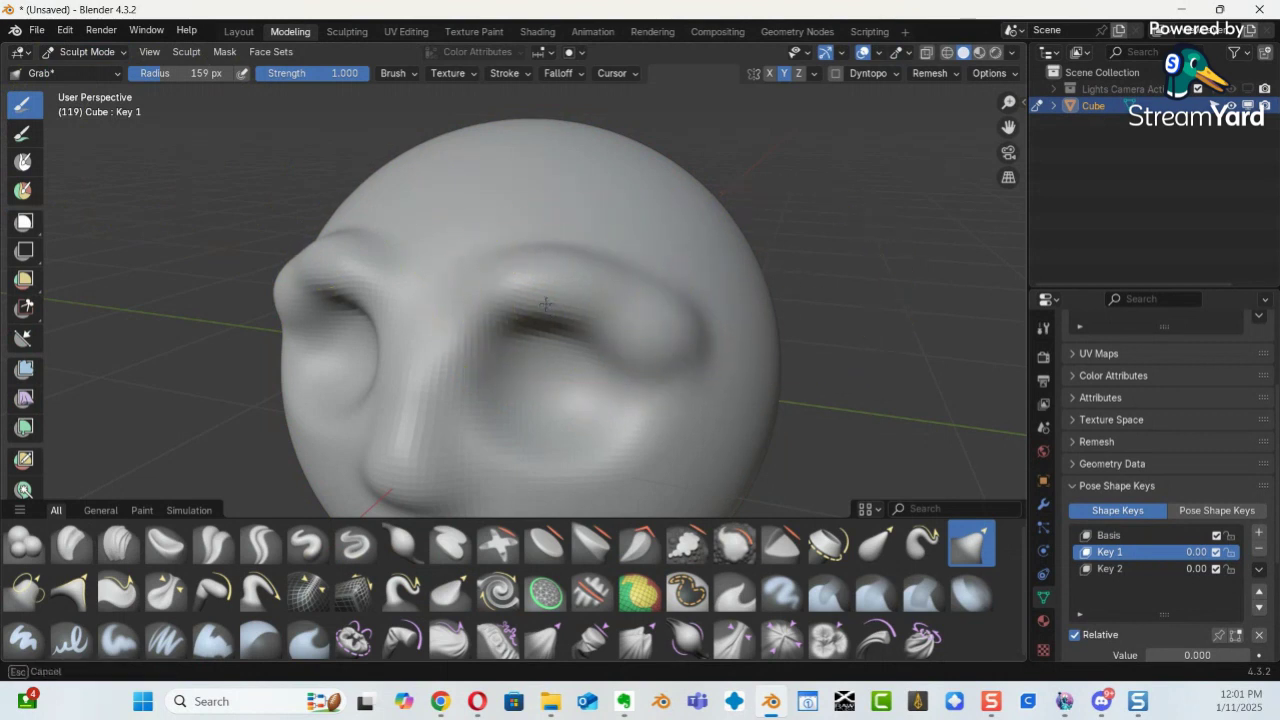
{"action": "left_click_drag", "start_coordinate": [526, 294], "coordinate": [640, 335]}
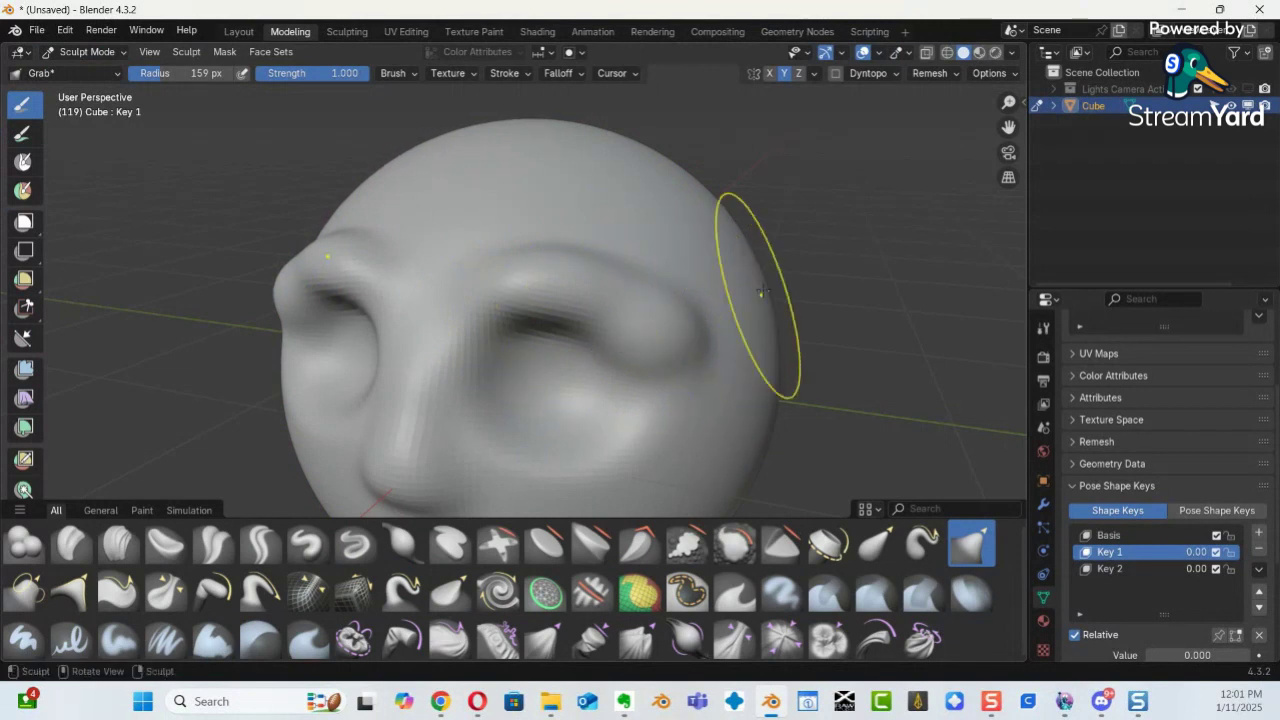
{"action": "mouse_move", "coordinate": [731, 326]}
{"action": "middle_mouse_down"}
{"action": "mouse_move", "coordinate": [694, 337]}
{"action": "mouse_move", "coordinate": [694, 354]}
{"action": "mouse_move", "coordinate": [632, 312]}
{"action": "mouse_move", "coordinate": [649, 309]}
{"action": "middle_mouse_up"}
{"action": "mouse_move", "coordinate": [571, 257]}
{"action": "left_mouse_down"}
{"action": "mouse_move", "coordinate": [534, 254]}
{"action": "mouse_move", "coordinate": [560, 265]}
{"action": "mouse_move", "coordinate": [534, 303]}
{"action": "mouse_move", "coordinate": [509, 286]}
{"action": "left_mouse_up"}
{"action": "key", "text": "ctrl+Tab"}
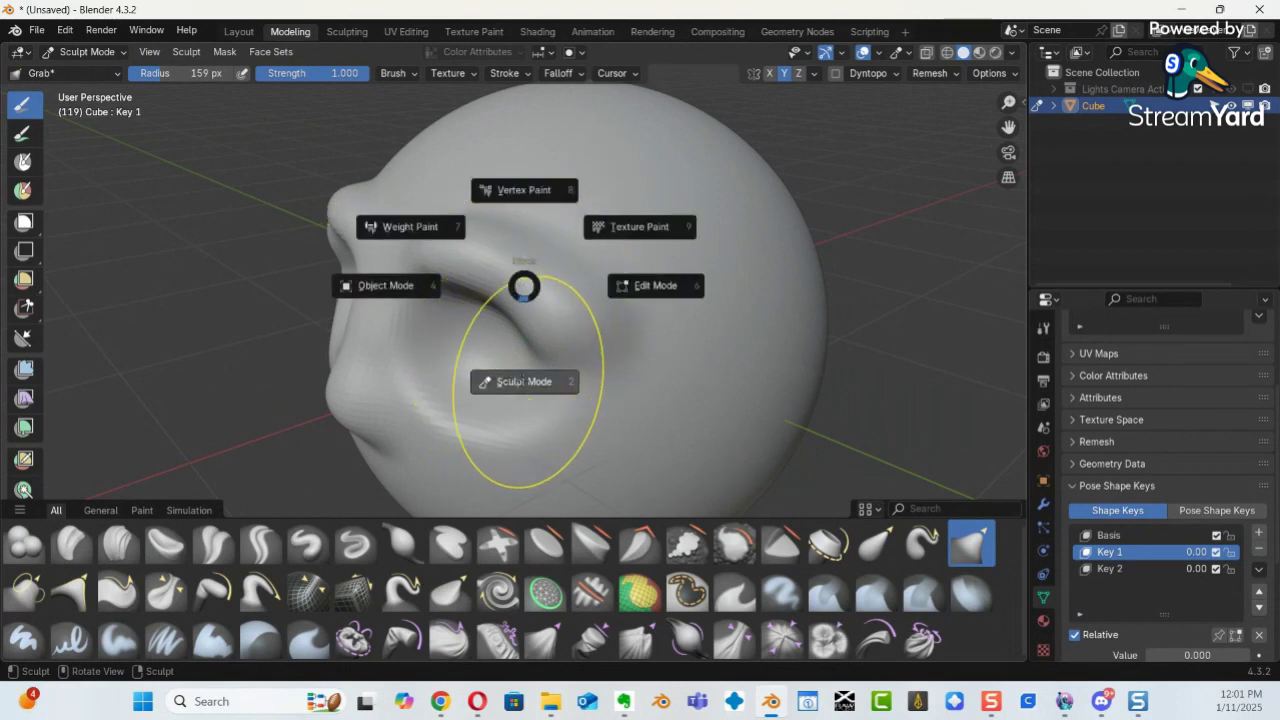
{"action": "left_click", "coordinate": [515, 380]}
{"action": "mouse_move", "coordinate": [523, 291]}
{"action": "left_mouse_down"}
{"action": "mouse_move", "coordinate": [582, 280]}
{"action": "mouse_move", "coordinate": [543, 257]}
{"action": "mouse_move", "coordinate": [563, 269]}
{"action": "mouse_move", "coordinate": [578, 325]}
{"action": "left_mouse_up"}
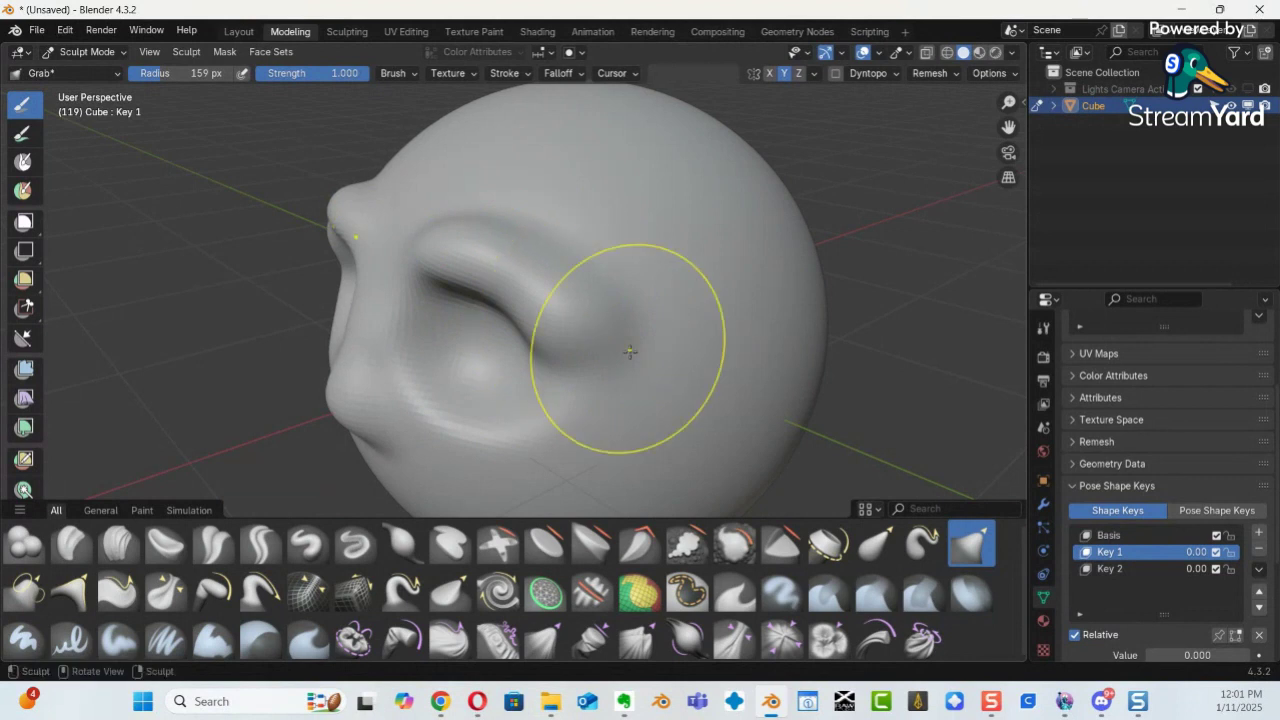
{"action": "mouse_move", "coordinate": [580, 351]}
{"action": "middle_mouse_down"}
{"action": "mouse_move", "coordinate": [674, 329]}
{"action": "mouse_move", "coordinate": [574, 348]}
{"action": "middle_mouse_up"}
Enter Edit Mode on Key 1, select a single vertex on the brow and enable proportional editing.
{"action": "key", "text": "ctrl+Tab"}
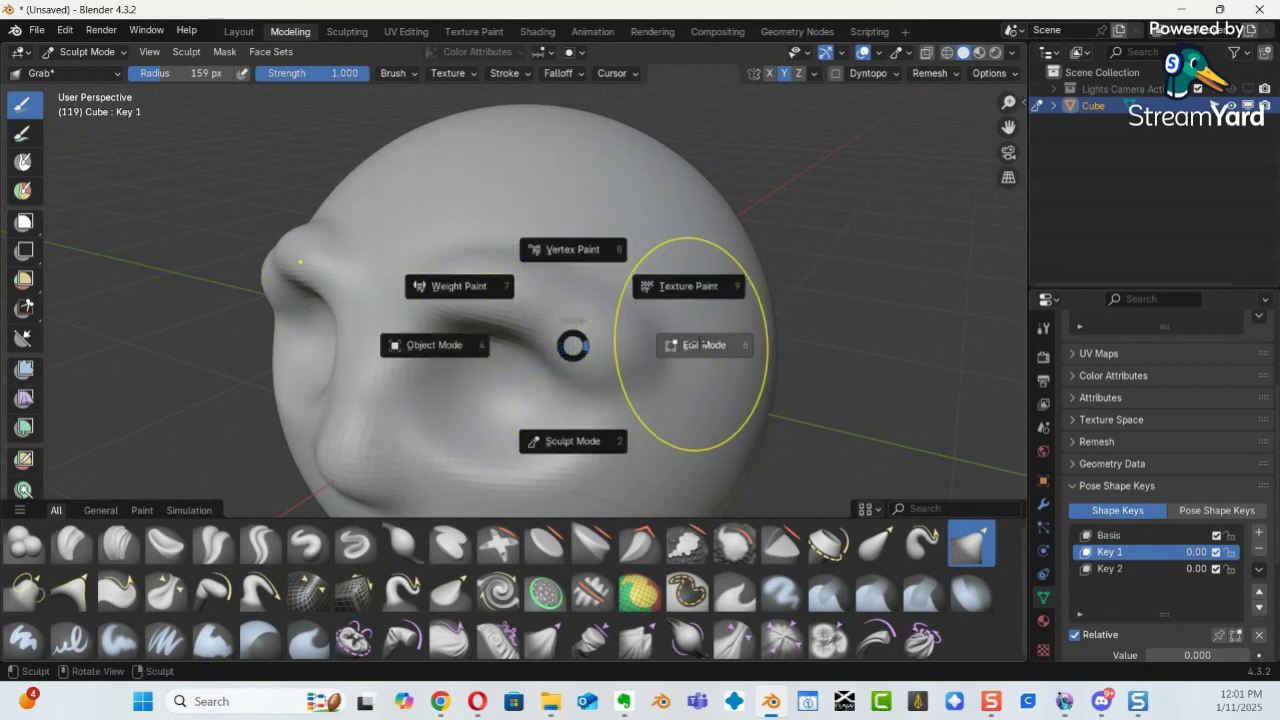
{"action": "left_click", "coordinate": [688, 344]}
{"action": "middle_click_drag", "start_coordinate": [637, 364], "coordinate": [480, 413], "text": "ctrl"}
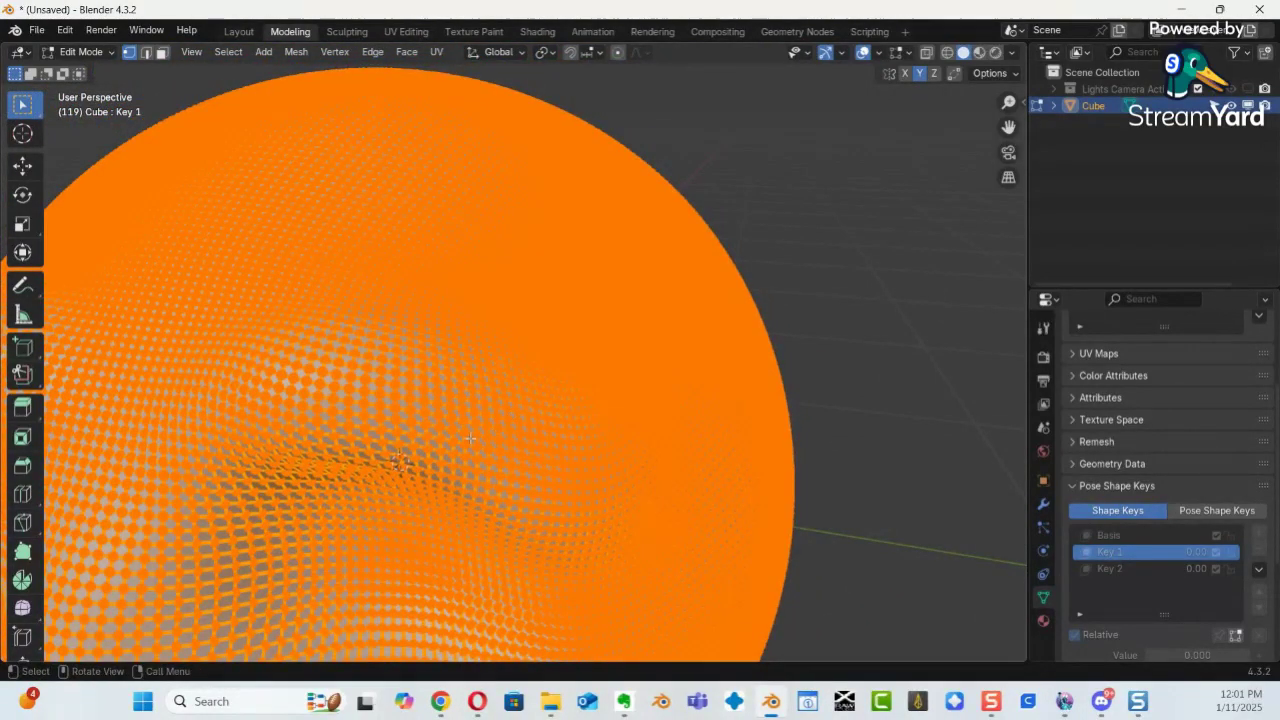
{"action": "left_click", "coordinate": [421, 429]}
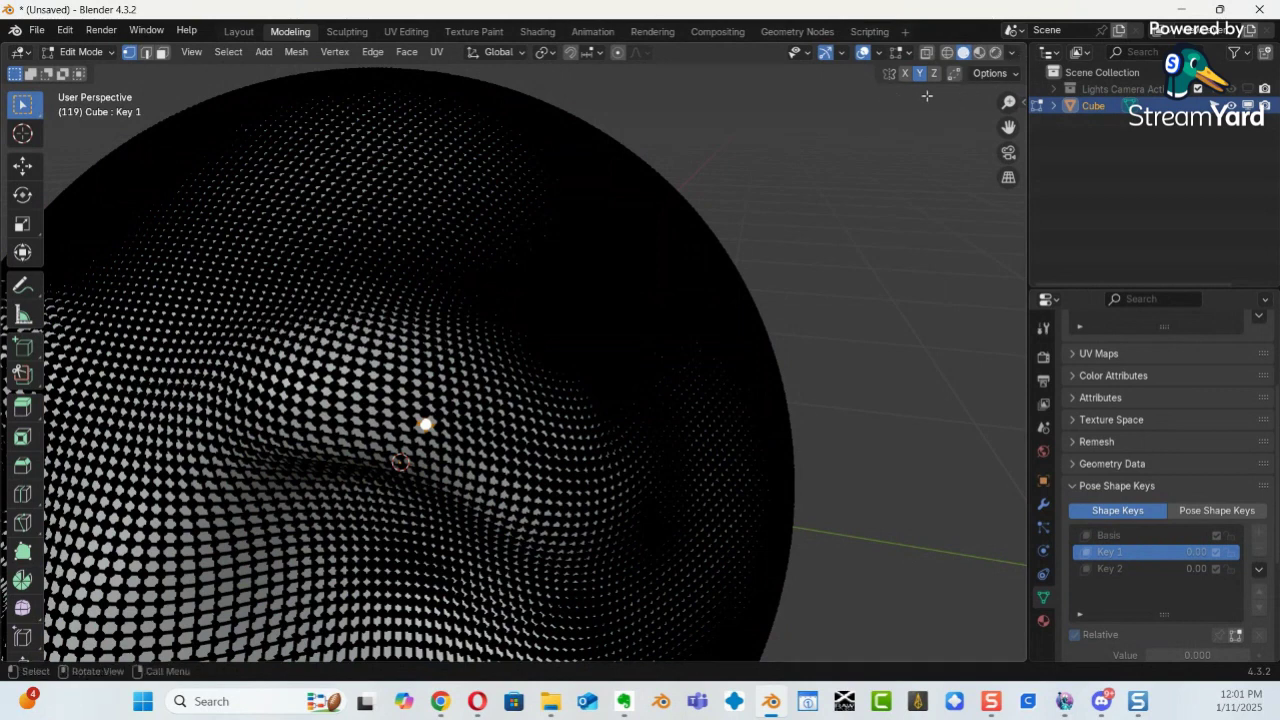
{"action": "left_click", "coordinate": [617, 53]}
Raise the selected brow vertex about 0.2 m with smooth proportional editing at size 1 m, and return to Object Mode.
{"action": "key", "text": "g"}
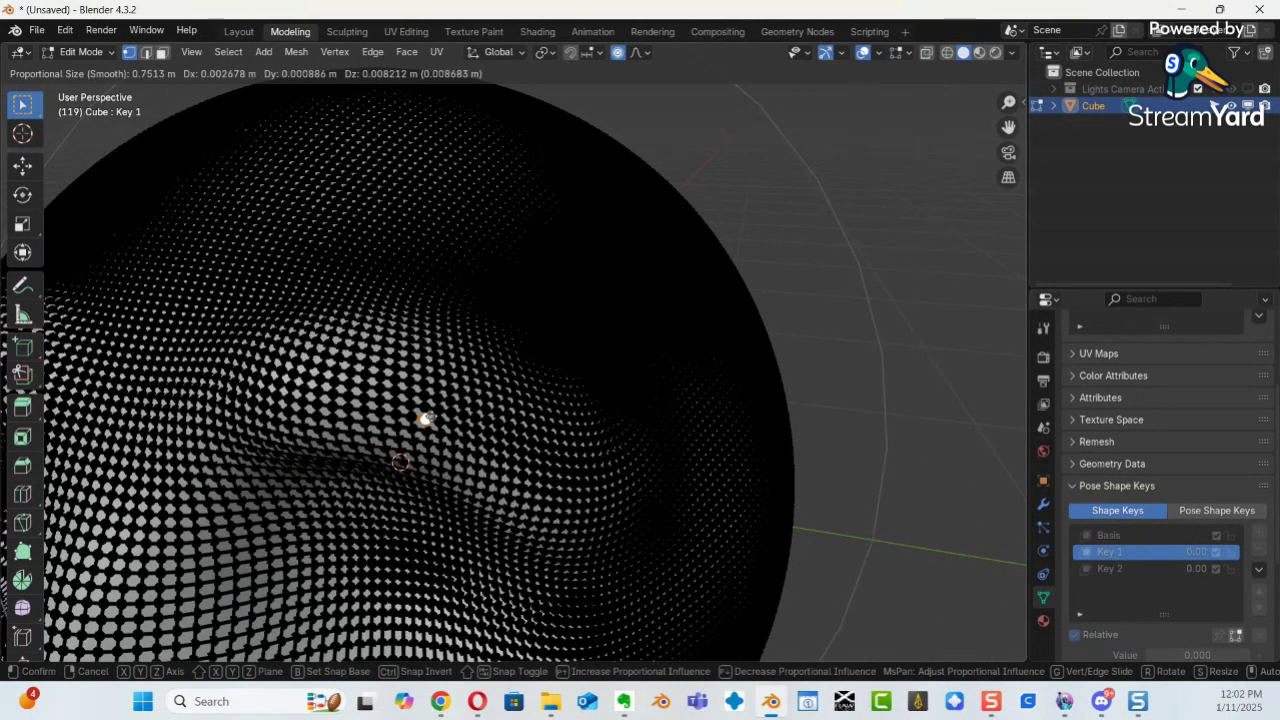
{"action": "scroll", "coordinate": [425, 420], "scroll_direction": "up", "scroll_amount": 10}
{"action": "scroll", "coordinate": [425, 415], "scroll_direction": "down", "scroll_amount": 5}
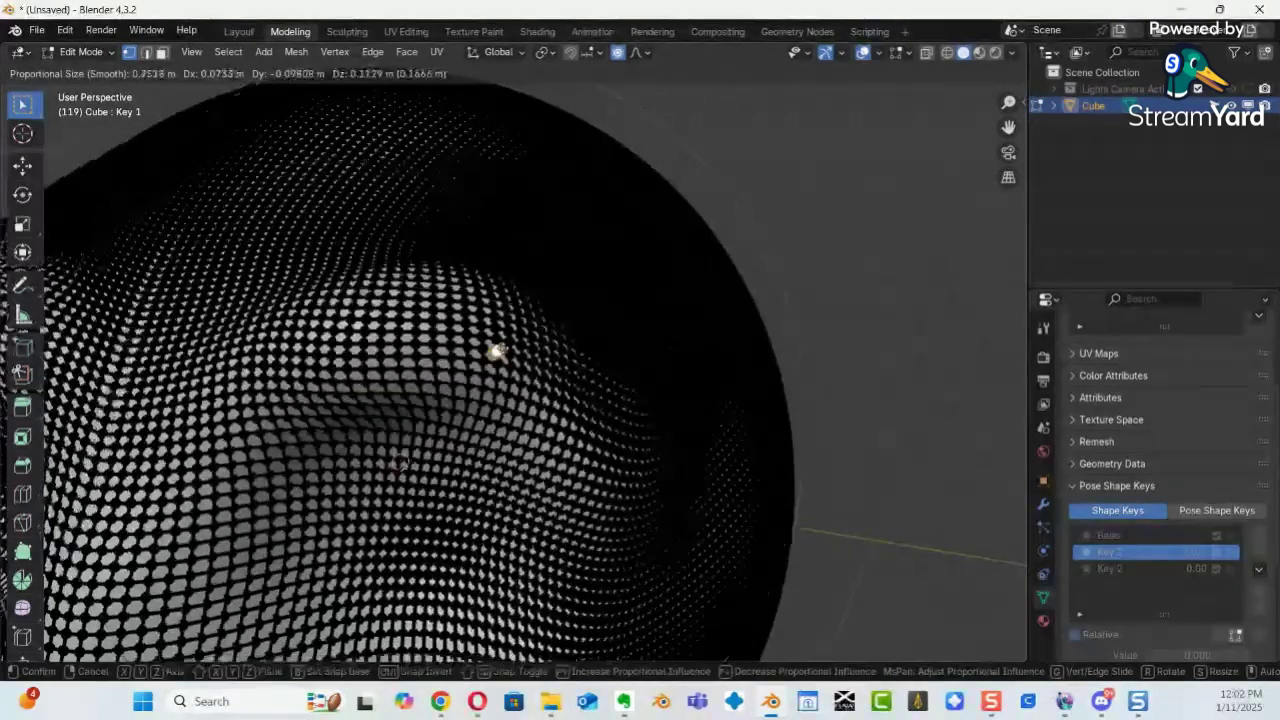
{"action": "scroll", "coordinate": [492, 353], "scroll_direction": "up", "scroll_amount": 5}
{"action": "scroll", "coordinate": [492, 353], "scroll_direction": "down", "scroll_amount": 6}
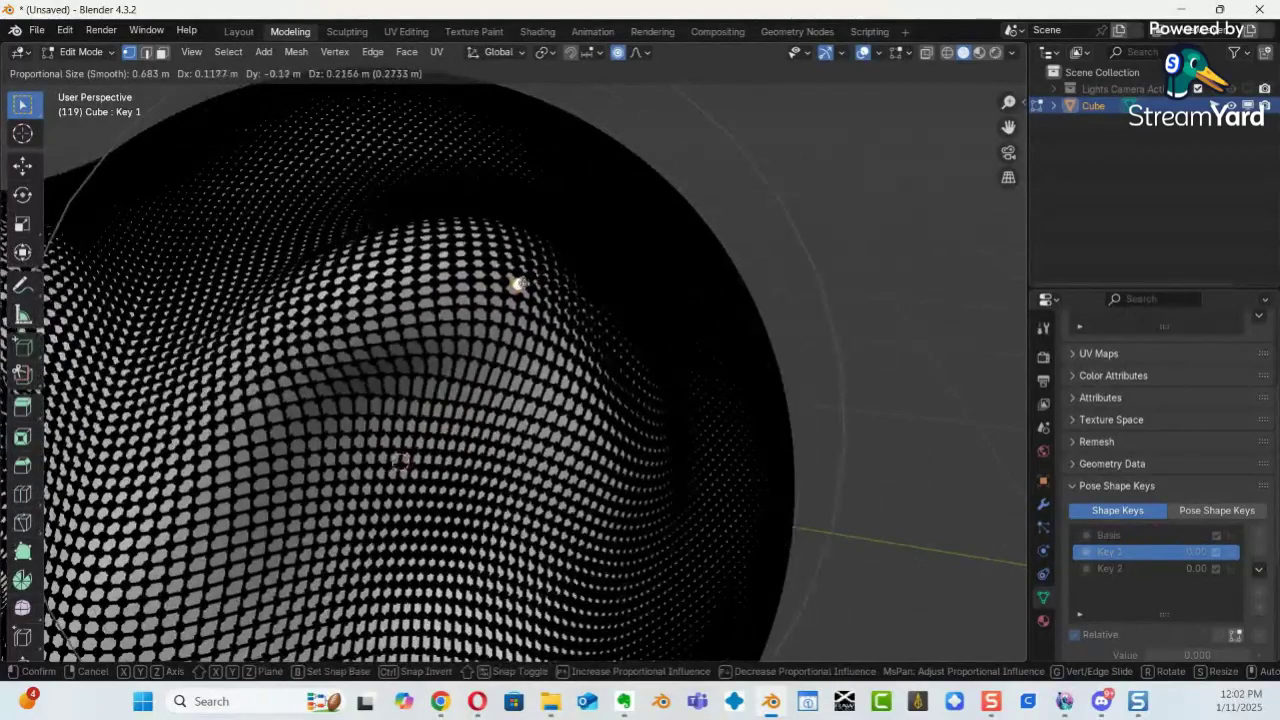
{"action": "scroll", "coordinate": [506, 314], "scroll_direction": "down", "scroll_amount": 4}
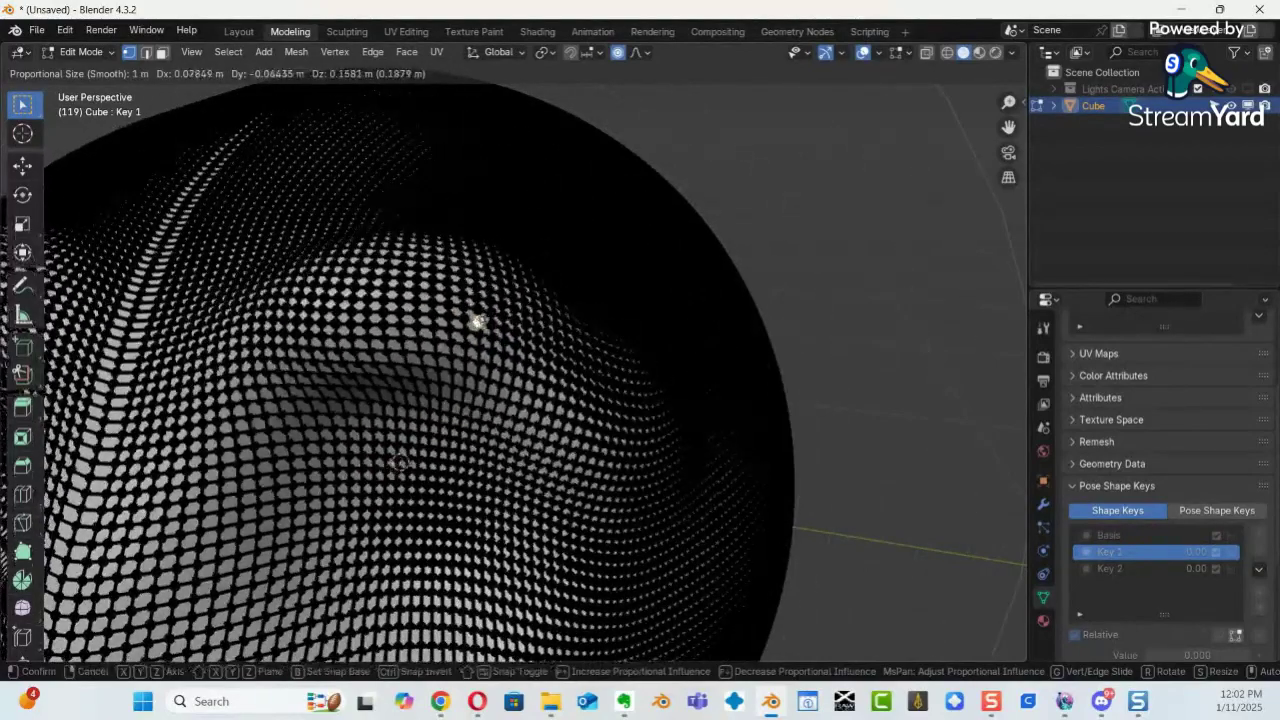
{"action": "left_click", "coordinate": [478, 297]}
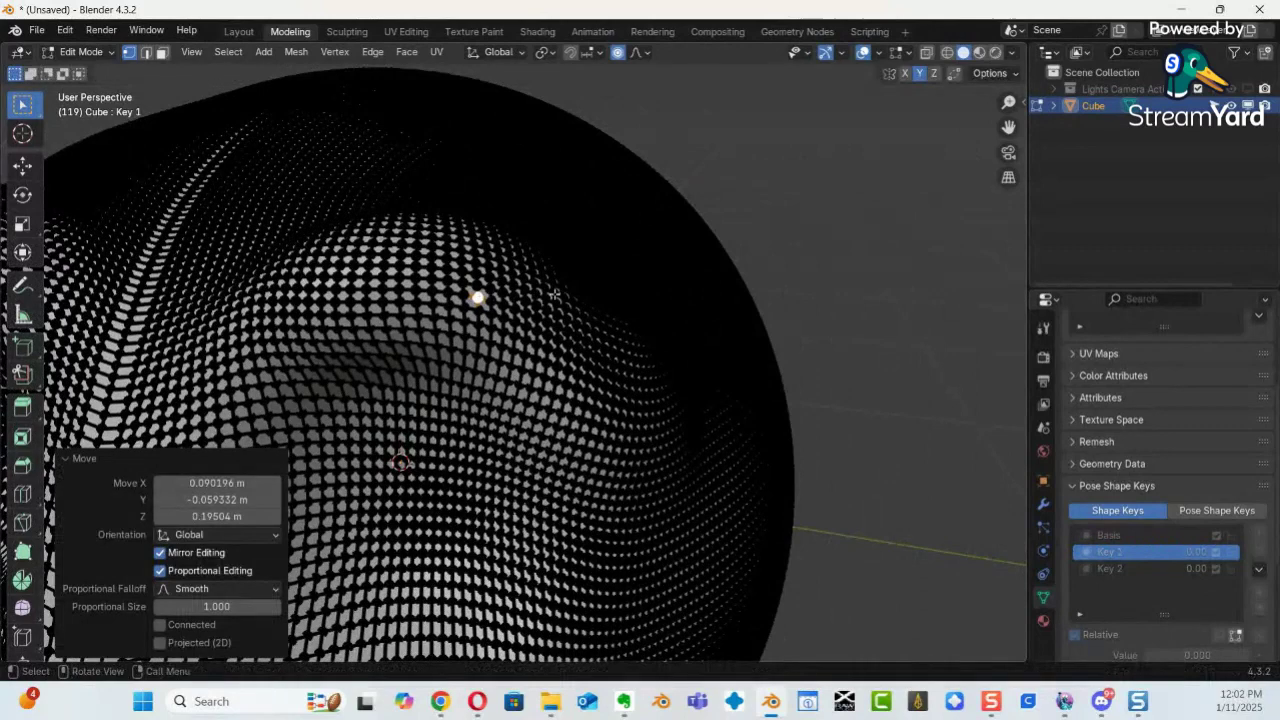
{"action": "key", "text": "ctrl+Tab"}
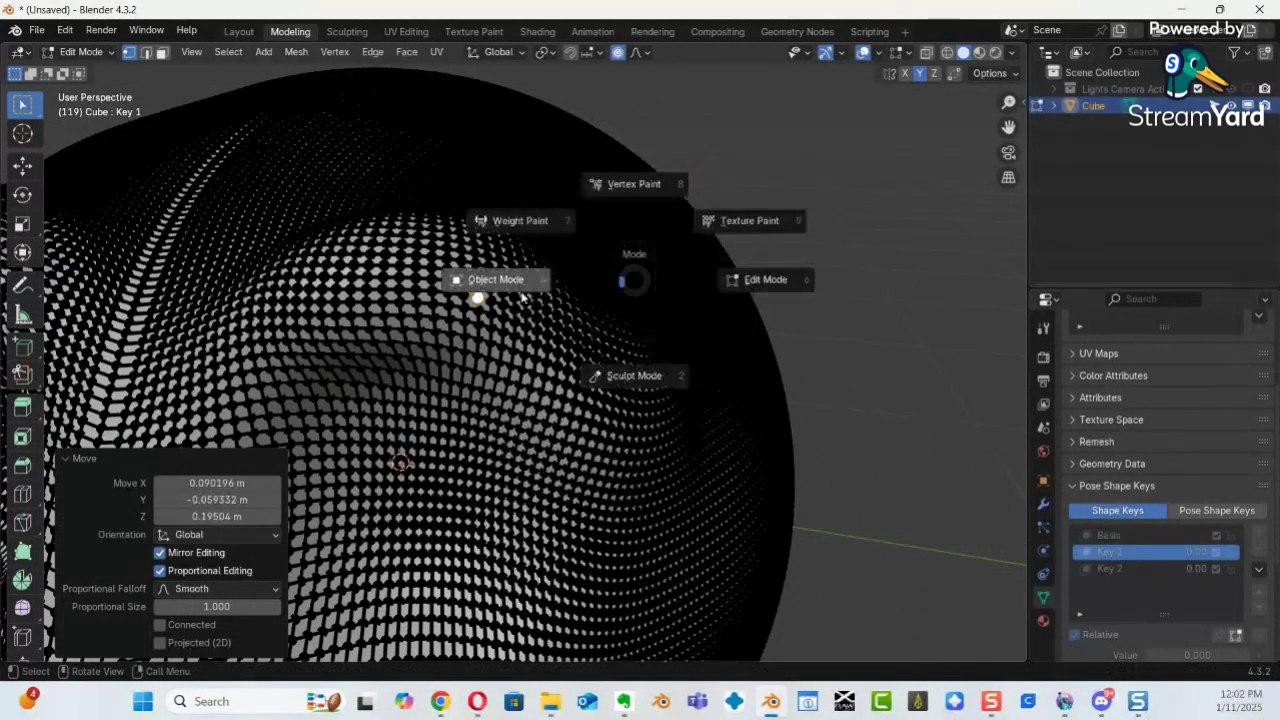
{"action": "left_click", "coordinate": [495, 291]}
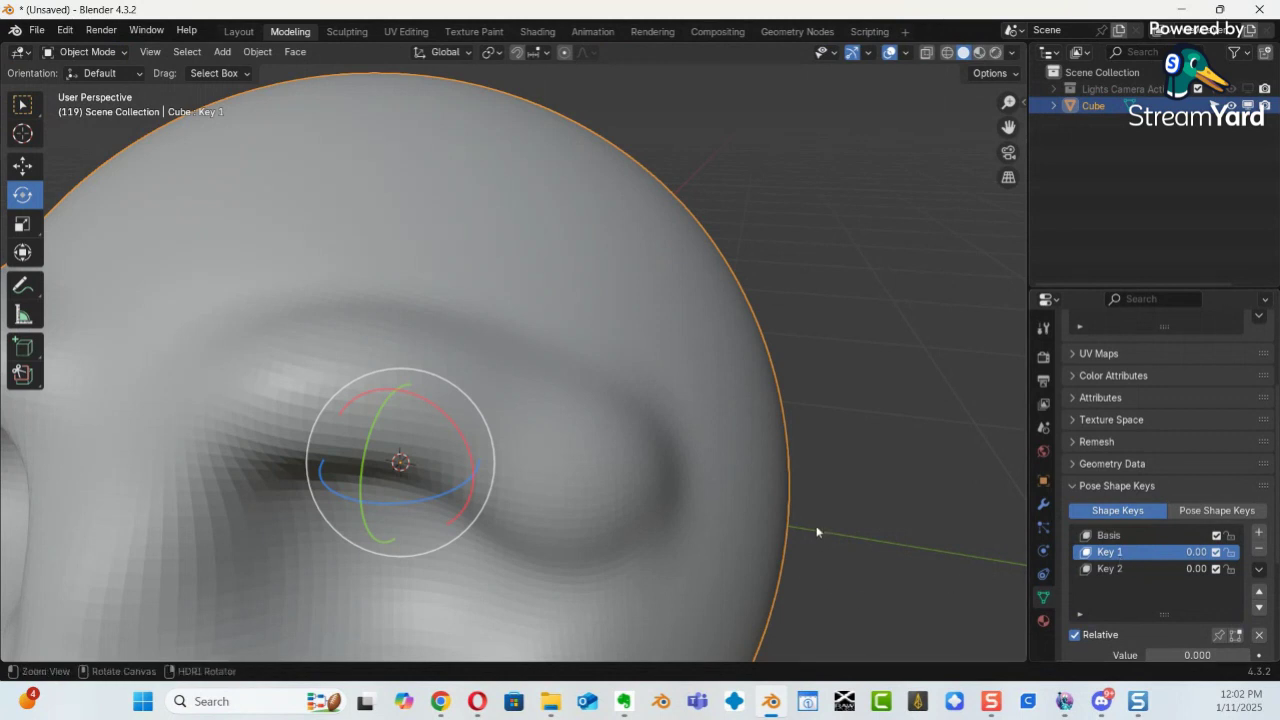
Set the Key 1 shape key's value to 1.000.
{"action": "scroll", "coordinate": [810, 544], "scroll_direction": "down", "scroll_amount": 6}
{"action": "middle_click_drag", "start_coordinate": [714, 537], "coordinate": [758, 441], "text": "shift"}
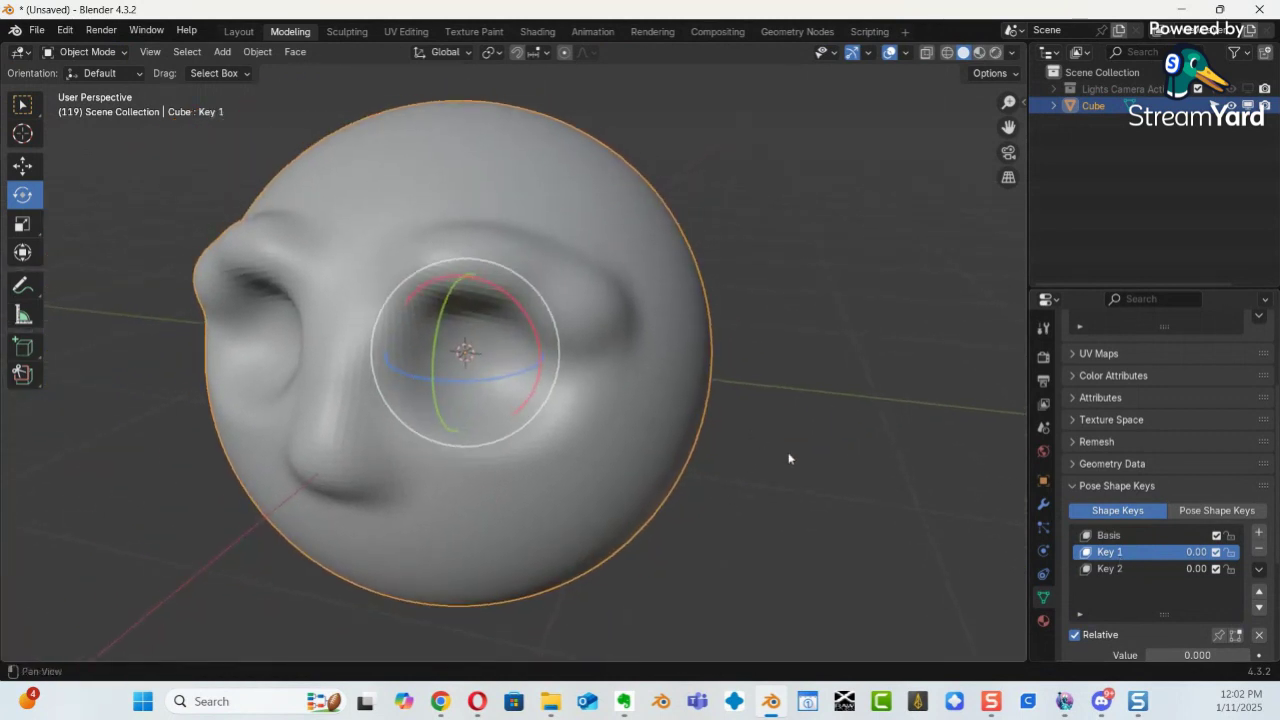
{"action": "scroll", "coordinate": [1195, 543], "scroll_direction": "down", "scroll_amount": 3}
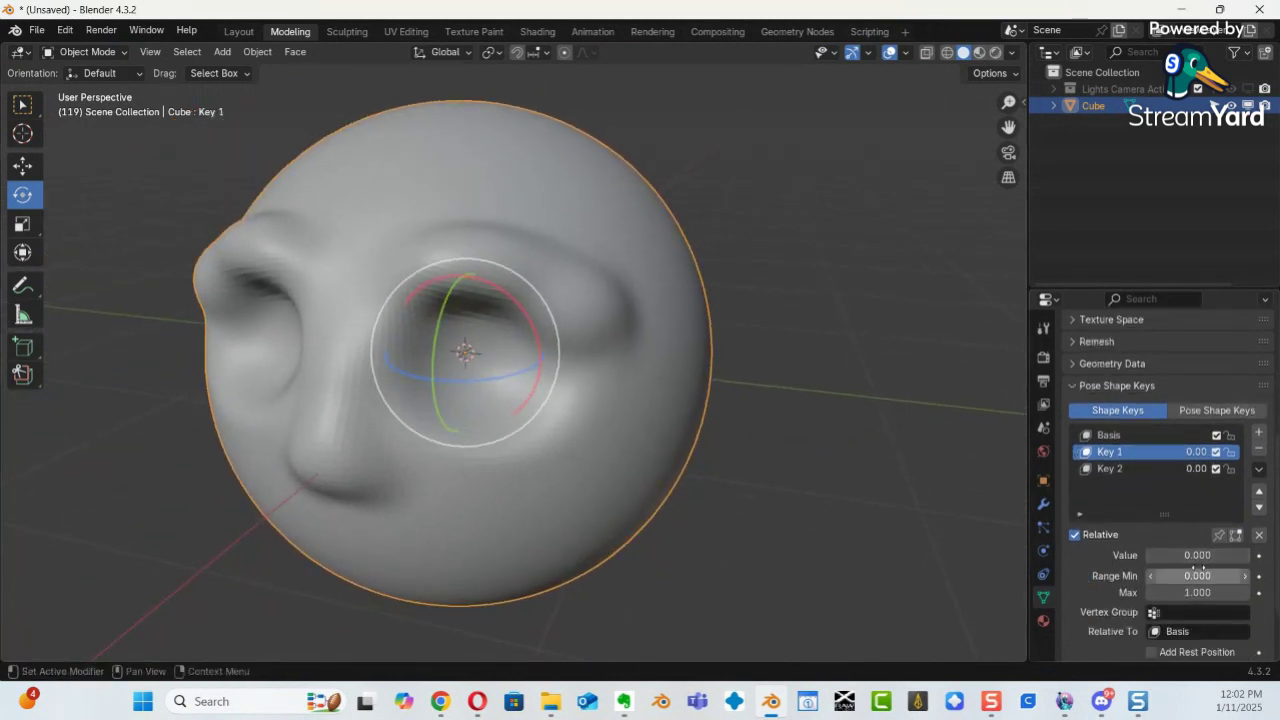
{"action": "left_click_drag", "start_coordinate": [1181, 557], "coordinate": [1264, 562]}
{"action": "left_click_drag", "start_coordinate": [252, 165], "coordinate": [330, 460]}
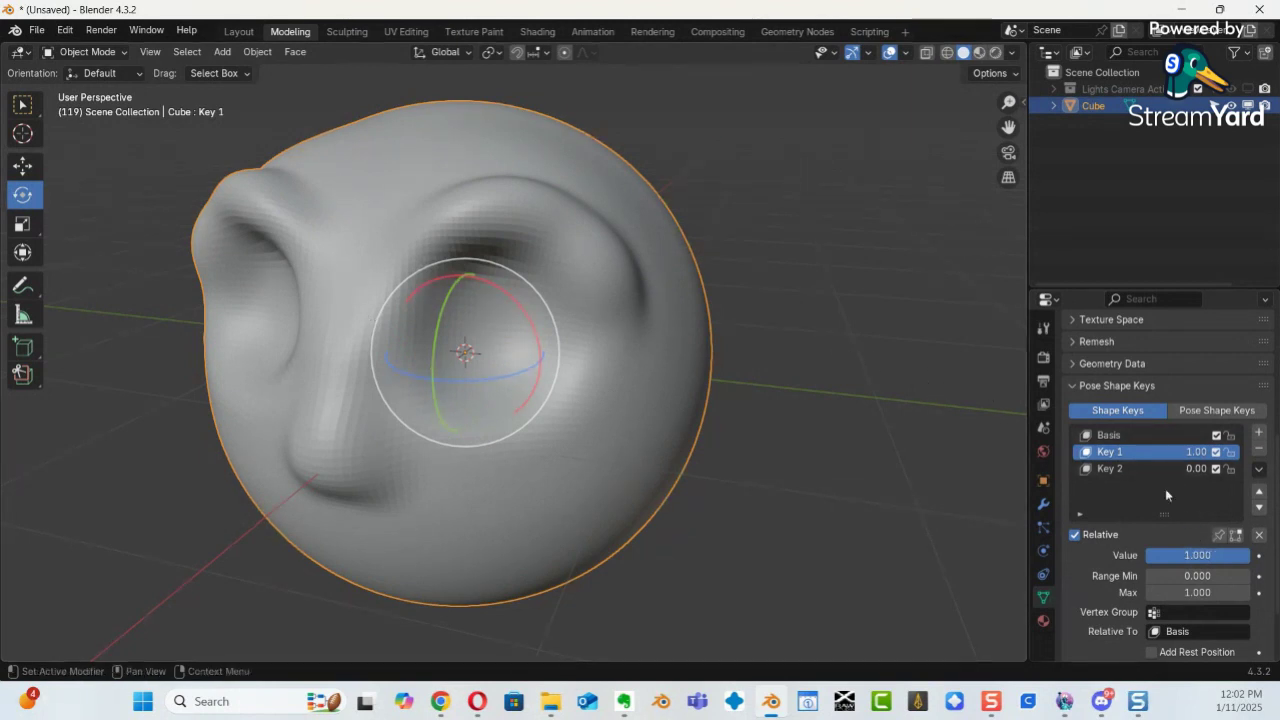
Make Key 2 the active shape key and enter Edit Mode with Y mirroring off and a vertex on the opposite brow selected.
{"action": "left_click", "coordinate": [1118, 469]}
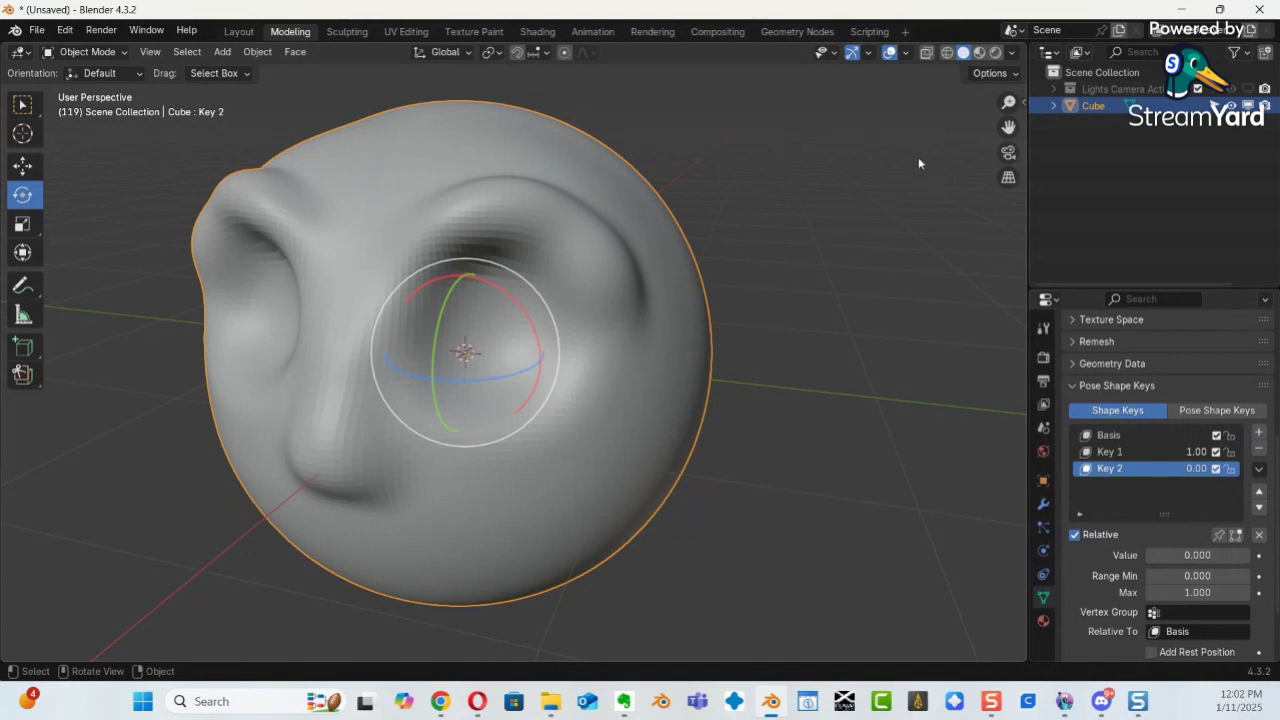
{"action": "key", "text": "ctrl+Tab"}
{"action": "left_click", "coordinate": [545, 254]}
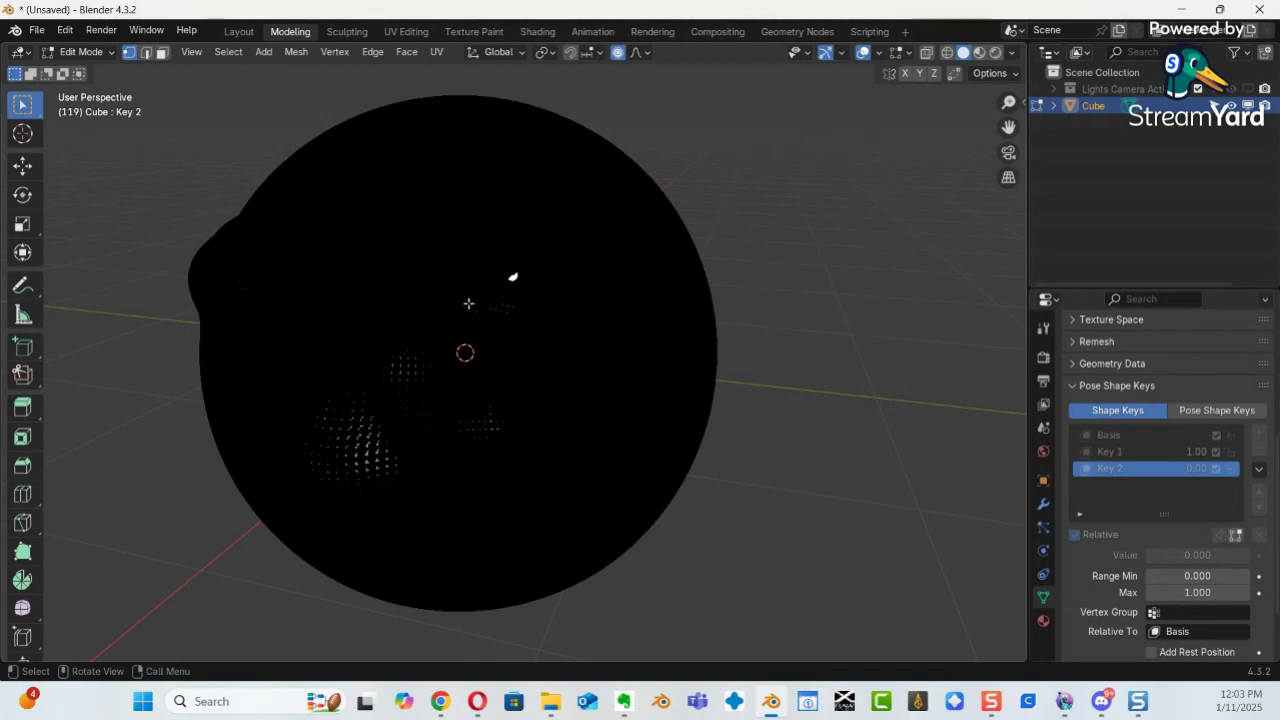
{"action": "mouse_move", "coordinate": [470, 302]}
{"action": "middle_mouse_down"}
{"action": "mouse_move", "coordinate": [449, 291]}
{"action": "mouse_move", "coordinate": [566, 274]}
{"action": "mouse_move", "coordinate": [540, 291]}
{"action": "mouse_move", "coordinate": [633, 293]}
{"action": "mouse_move", "coordinate": [503, 230]}
{"action": "middle_mouse_up"}
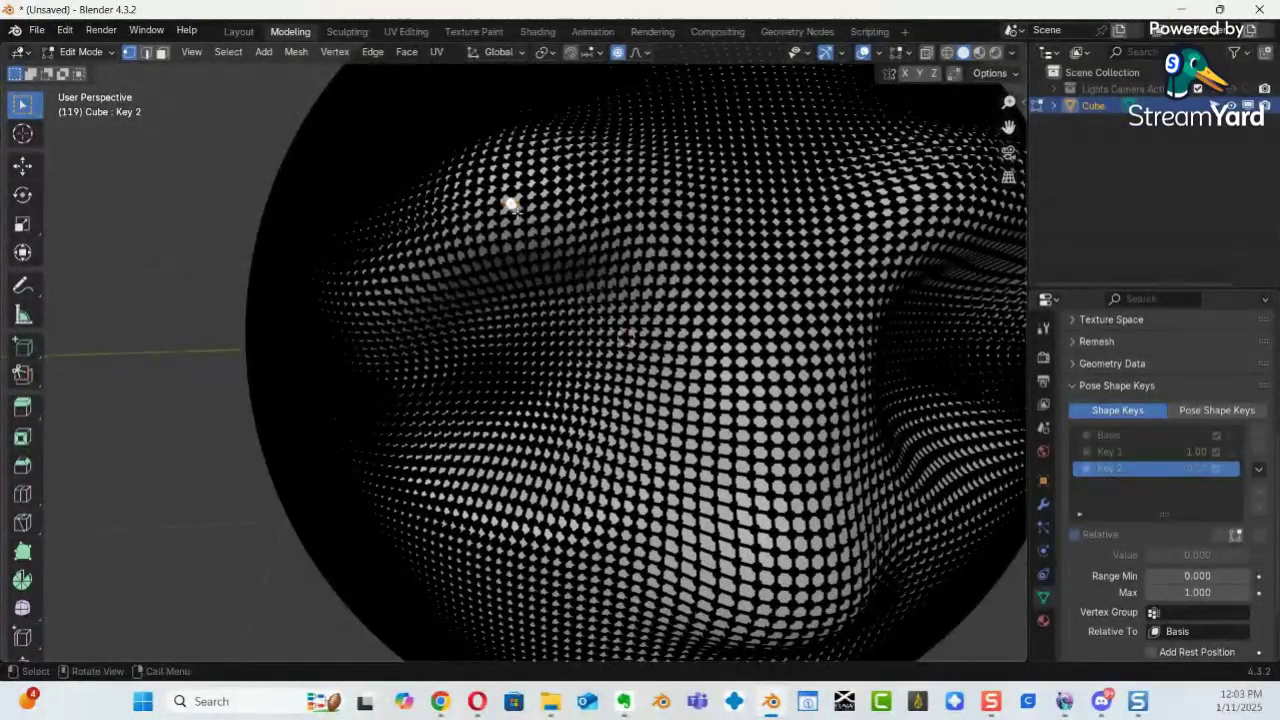
Lower the selected brow vertex about 0.24 m with a smooth proportional size of 0.621 m, and return to Object Mode.
{"action": "key", "text": "g"}
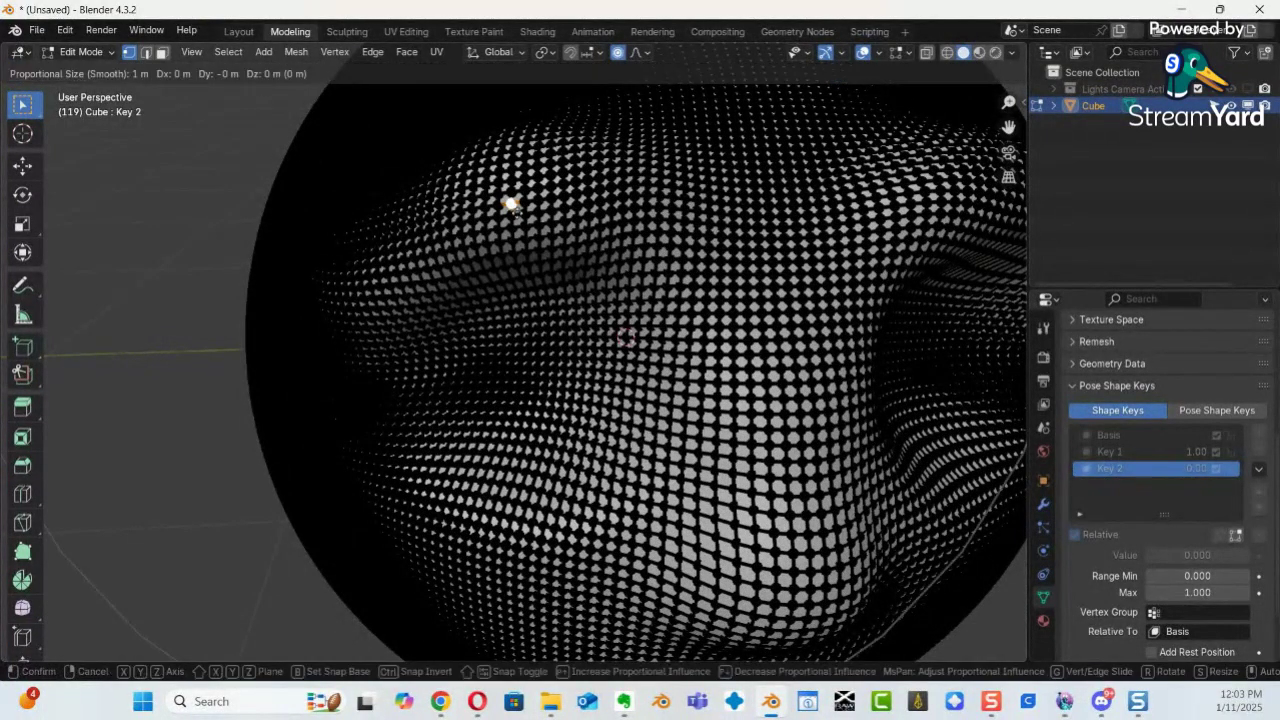
{"action": "scroll", "coordinate": [511, 204], "scroll_direction": "down", "scroll_amount": 3}
{"action": "scroll", "coordinate": [511, 204], "scroll_direction": "up", "scroll_amount": 12}
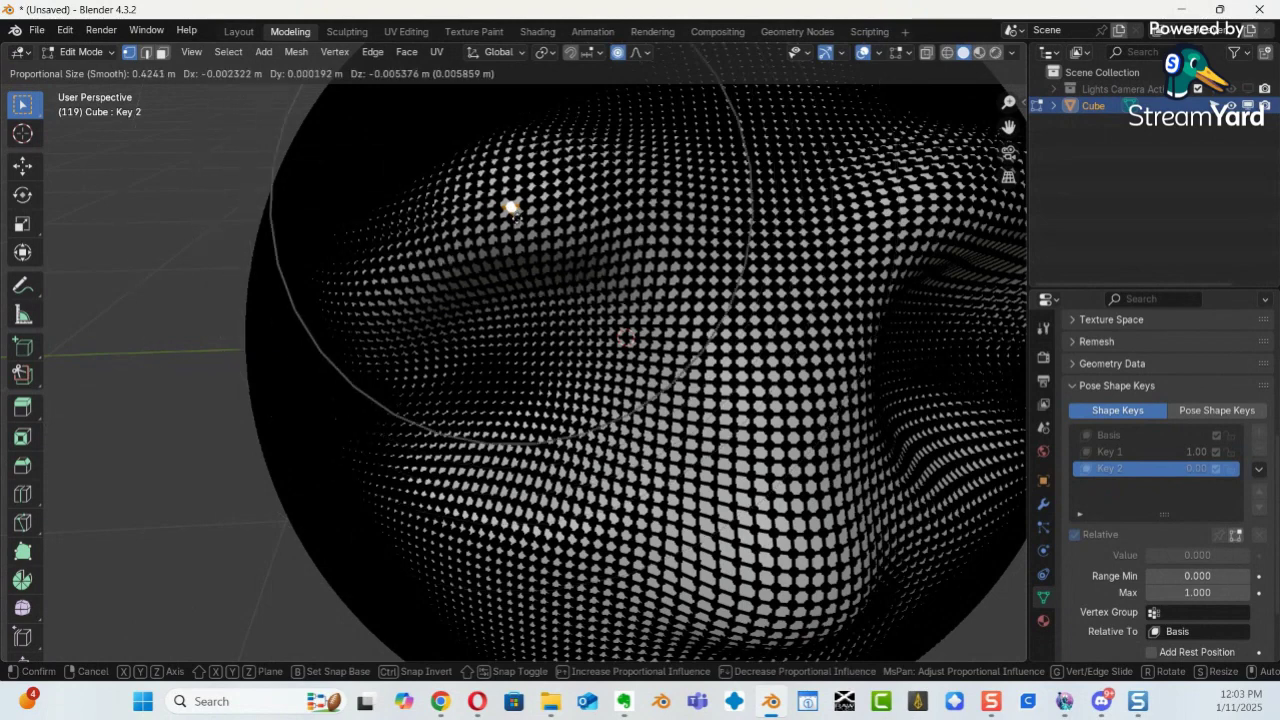
{"action": "scroll", "coordinate": [509, 229], "scroll_direction": "down", "scroll_amount": 3}
{"action": "scroll", "coordinate": [508, 271], "scroll_direction": "down", "scroll_amount": 1}
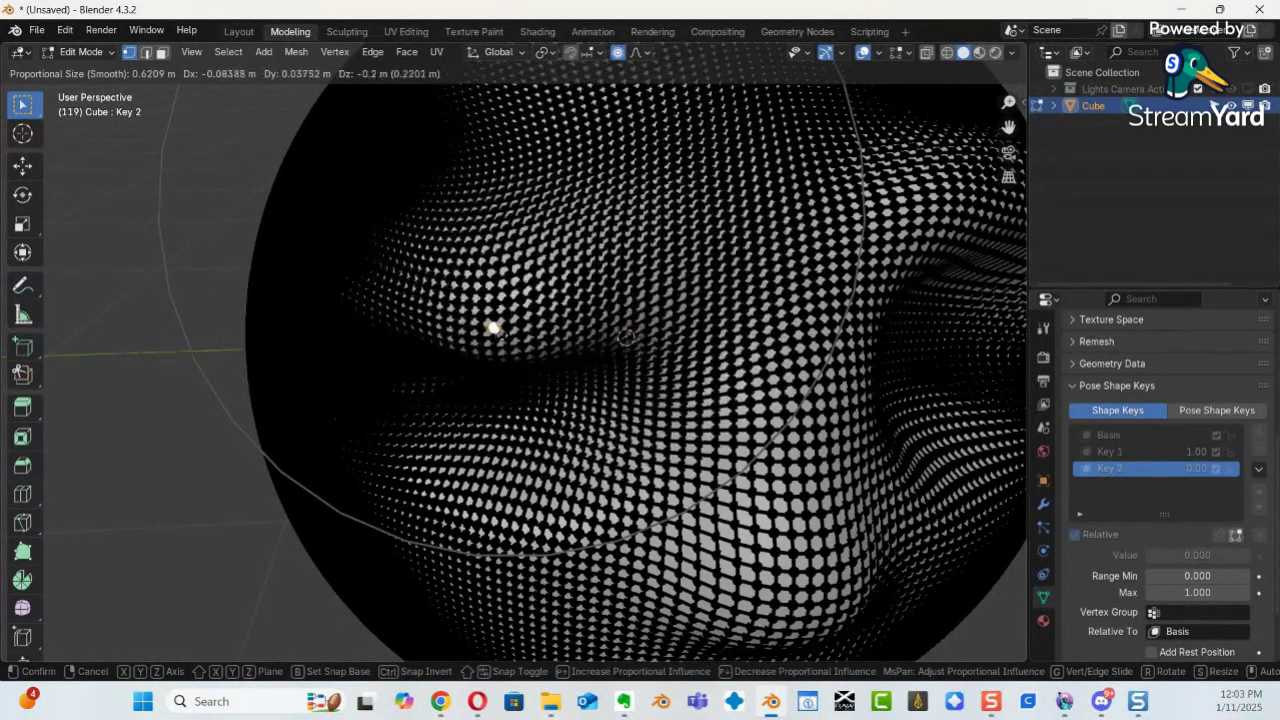
{"action": "left_click", "coordinate": [493, 366]}
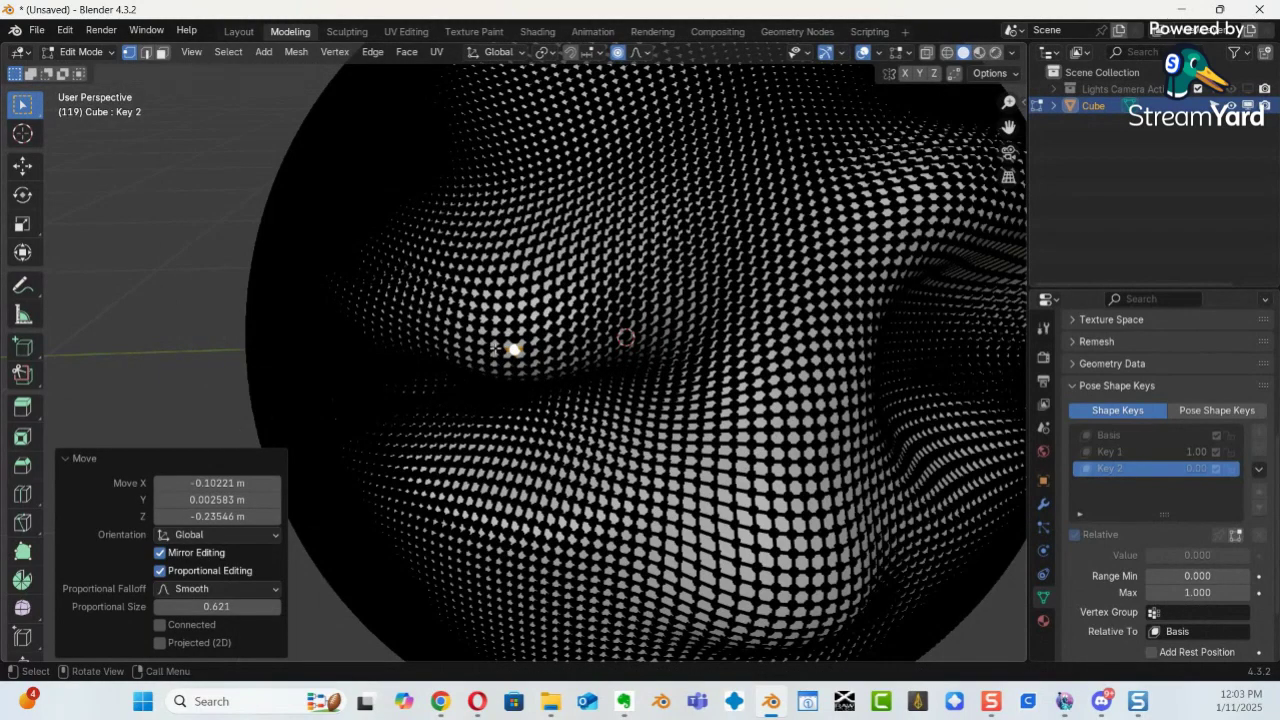
{"action": "scroll", "coordinate": [508, 357], "scroll_direction": "down", "scroll_amount": 3}
{"action": "mouse_move", "coordinate": [508, 357]}
{"action": "middle_mouse_down"}
{"action": "mouse_move", "coordinate": [592, 394]}
{"action": "mouse_move", "coordinate": [512, 349]}
{"action": "middle_mouse_up"}
{"action": "key", "text": "ctrl+Tab"}
{"action": "left_click", "coordinate": [459, 356]}
Set the Key 2 shape key's value to 1.000.
{"action": "scroll", "coordinate": [749, 418], "scroll_direction": "down", "scroll_amount": 5}
{"action": "middle_click_drag", "start_coordinate": [643, 430], "coordinate": [672, 432]}
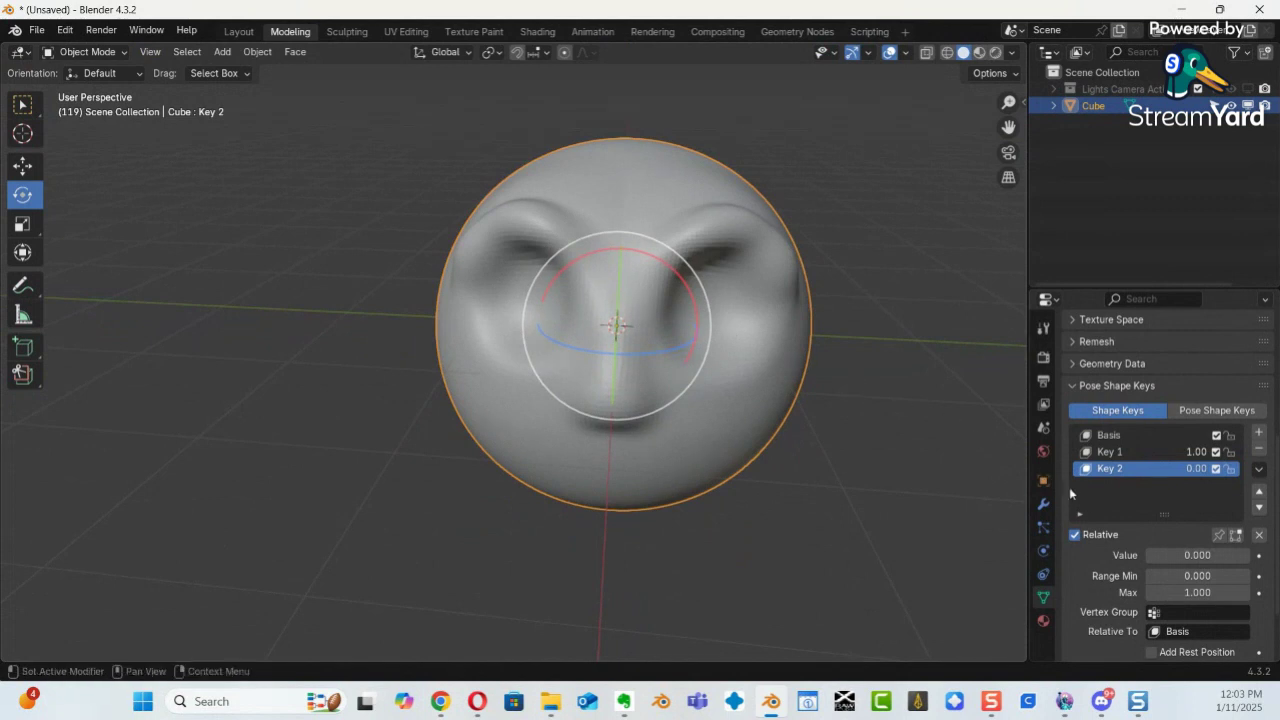
{"action": "left_click_drag", "start_coordinate": [1189, 558], "coordinate": [1276, 558]}
{"action": "mouse_move", "coordinate": [293, 163]}
{"action": "left_mouse_down"}
{"action": "mouse_move", "coordinate": [314, 149]}
{"action": "mouse_move", "coordinate": [216, 552]}
{"action": "mouse_move", "coordinate": [258, 149]}
{"action": "mouse_move", "coordinate": [285, 160]}
{"action": "left_mouse_up"}
Make Key 1 active and set its Range Min to -0.600.
{"action": "left_click", "coordinate": [1117, 455]}
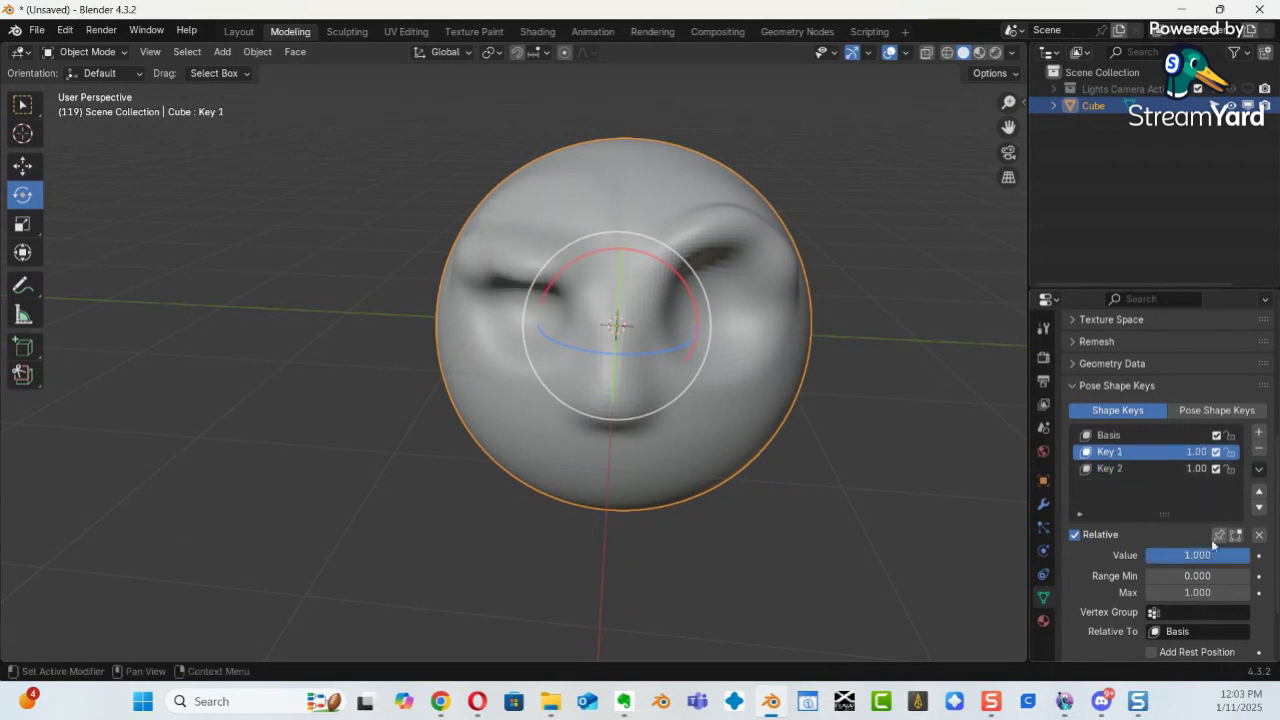
{"action": "left_click_drag", "start_coordinate": [184, 158], "coordinate": [1200, 577]}
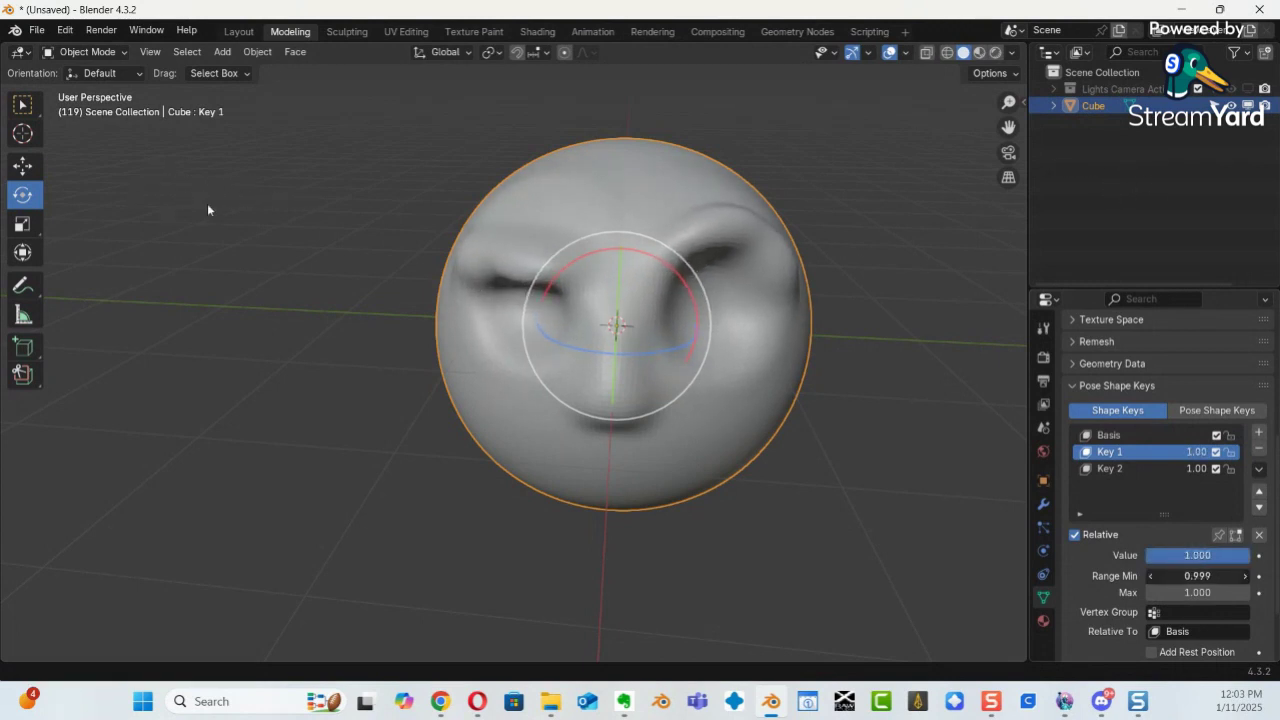
{"action": "left_click_drag", "start_coordinate": [435, 218], "coordinate": [221, 183]}
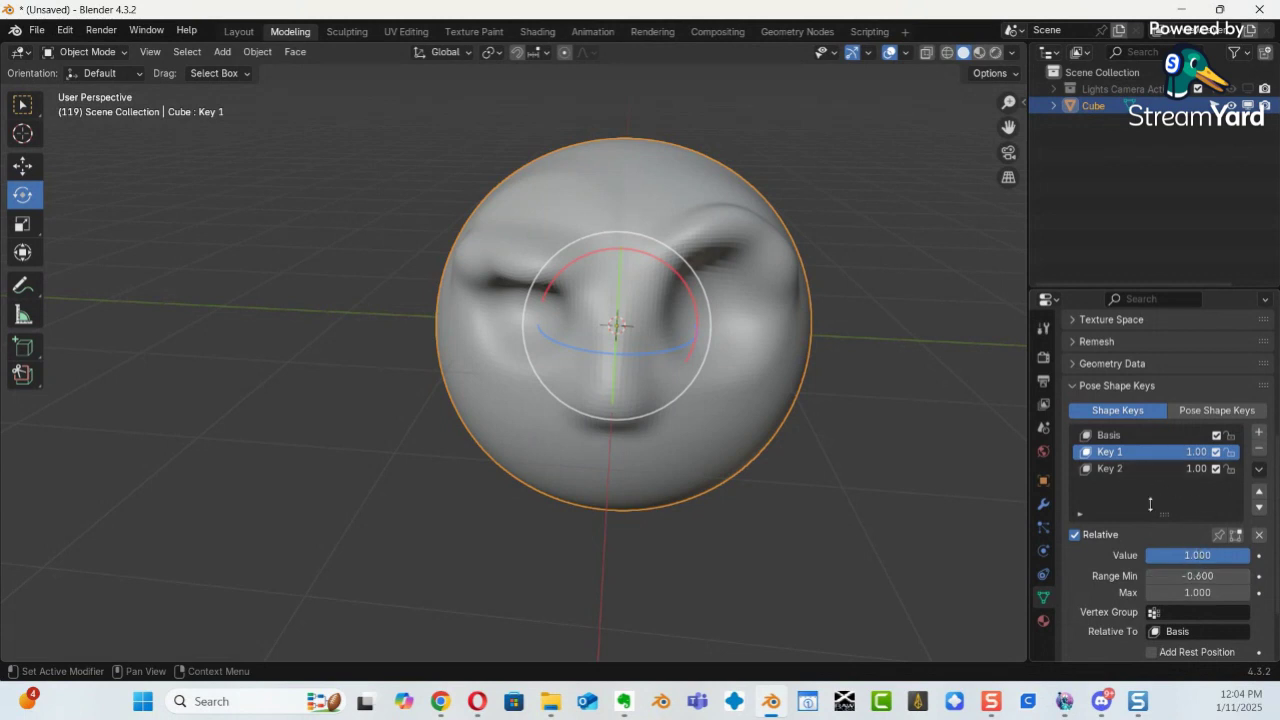
Make Key 2 active, reduce its value to 0.082 and view the brows from the front.
{"action": "left_click", "coordinate": [1119, 470]}
{"action": "left_click_drag", "start_coordinate": [1199, 555], "coordinate": [711, 448]}
{"action": "middle_click_drag", "start_coordinate": [713, 449], "coordinate": [569, 477], "text": "ctrl"}
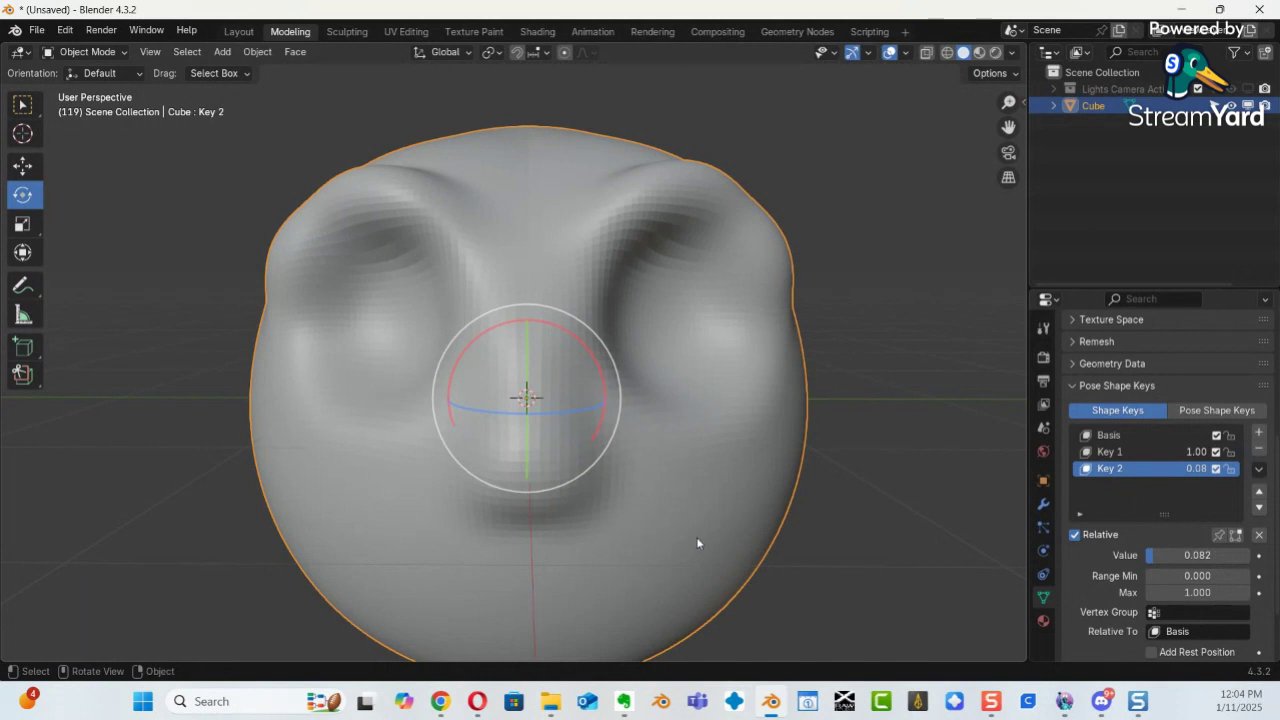
{"action": "middle_click_drag", "start_coordinate": [673, 400], "coordinate": [608, 429]}
Delete the face object and add a cylinder with 32 vertices, 1 m radius and 2 m depth at the origin.
{"action": "key", "text": "Delete"}
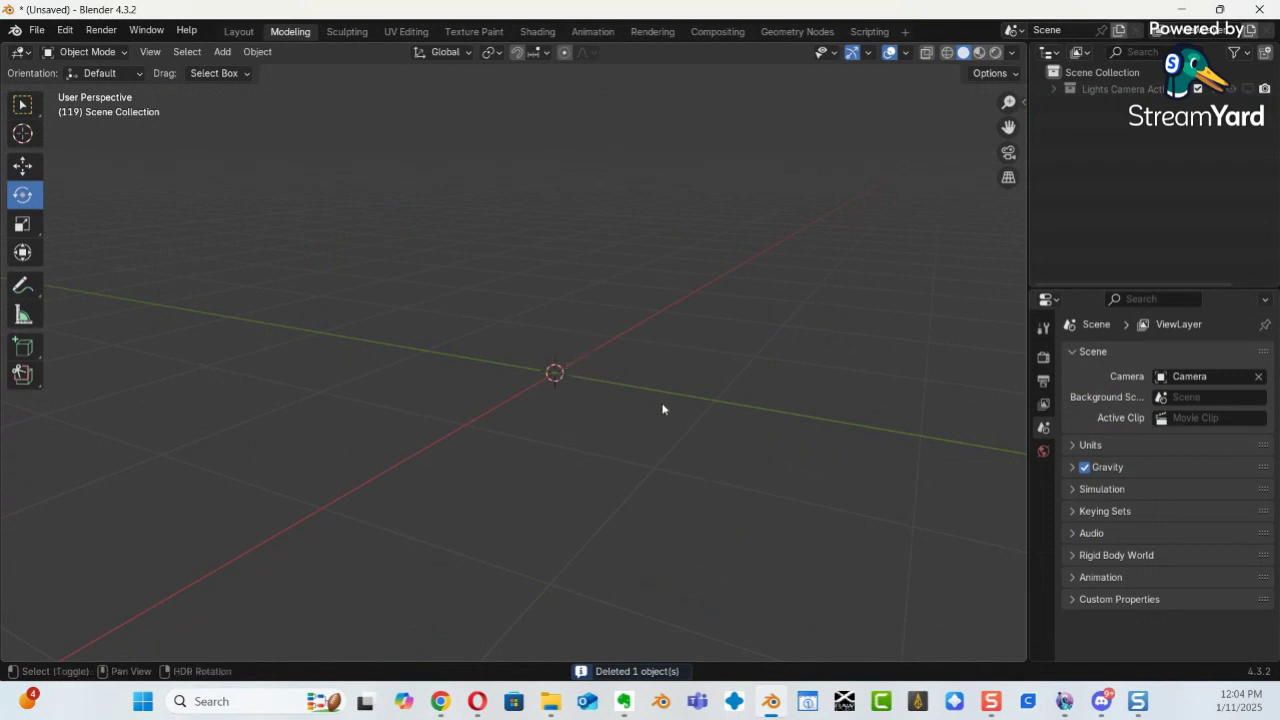
{"action": "key", "text": "shift+a"}
{"action": "mouse_move", "coordinate": [653, 340]}
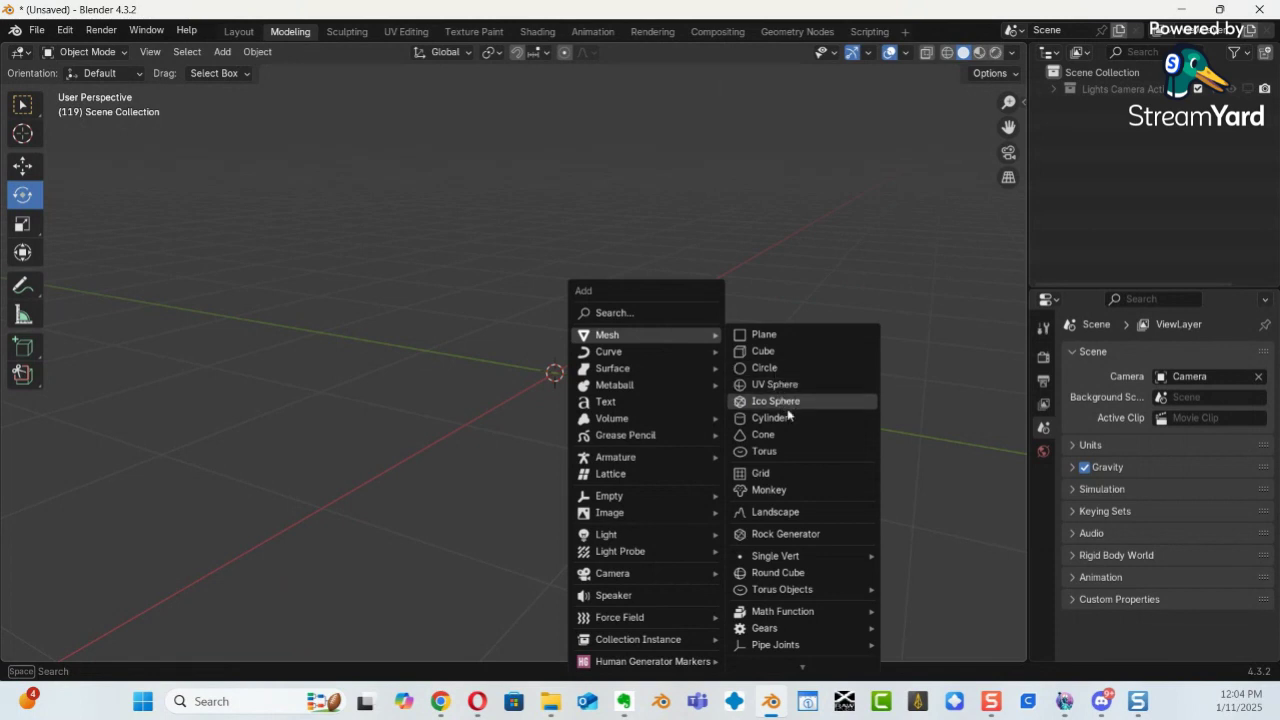
{"action": "left_click", "coordinate": [779, 418]}
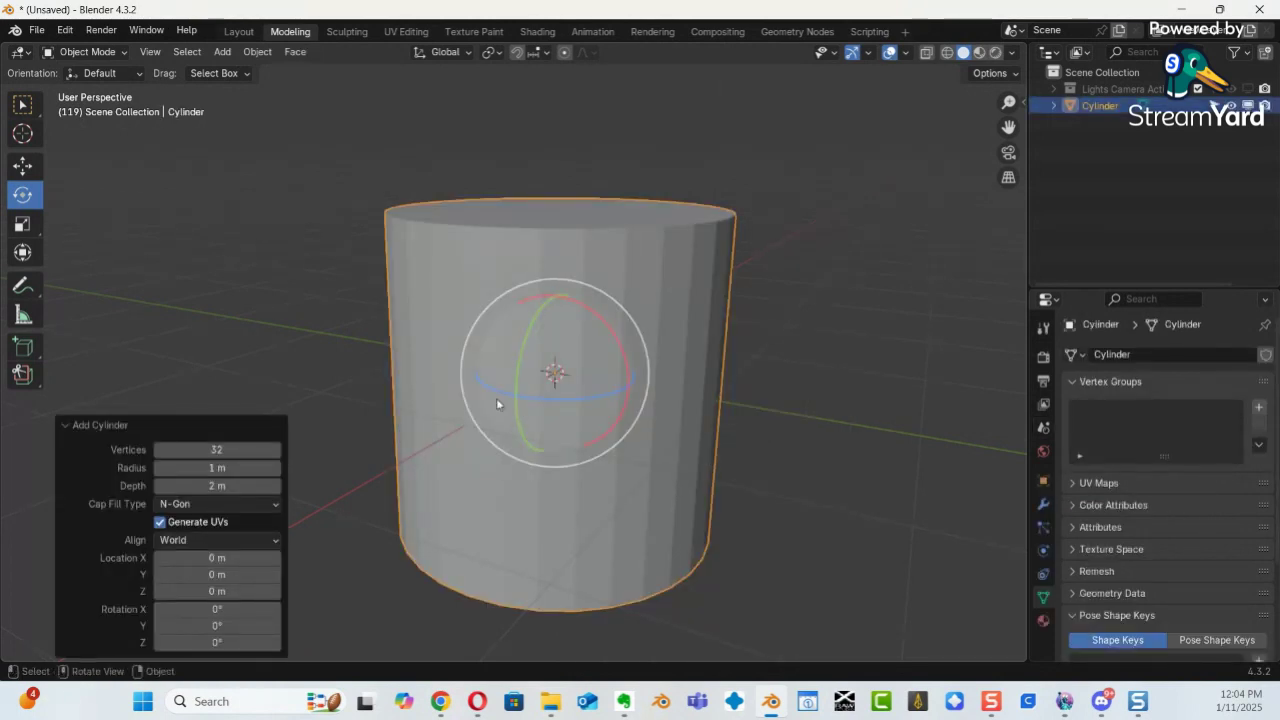
{"action": "middle_click_drag", "start_coordinate": [669, 272], "coordinate": [596, 326], "text": "ctrl"}
{"action": "middle_click_drag", "start_coordinate": [596, 326], "coordinate": [618, 453], "text": "shift"}
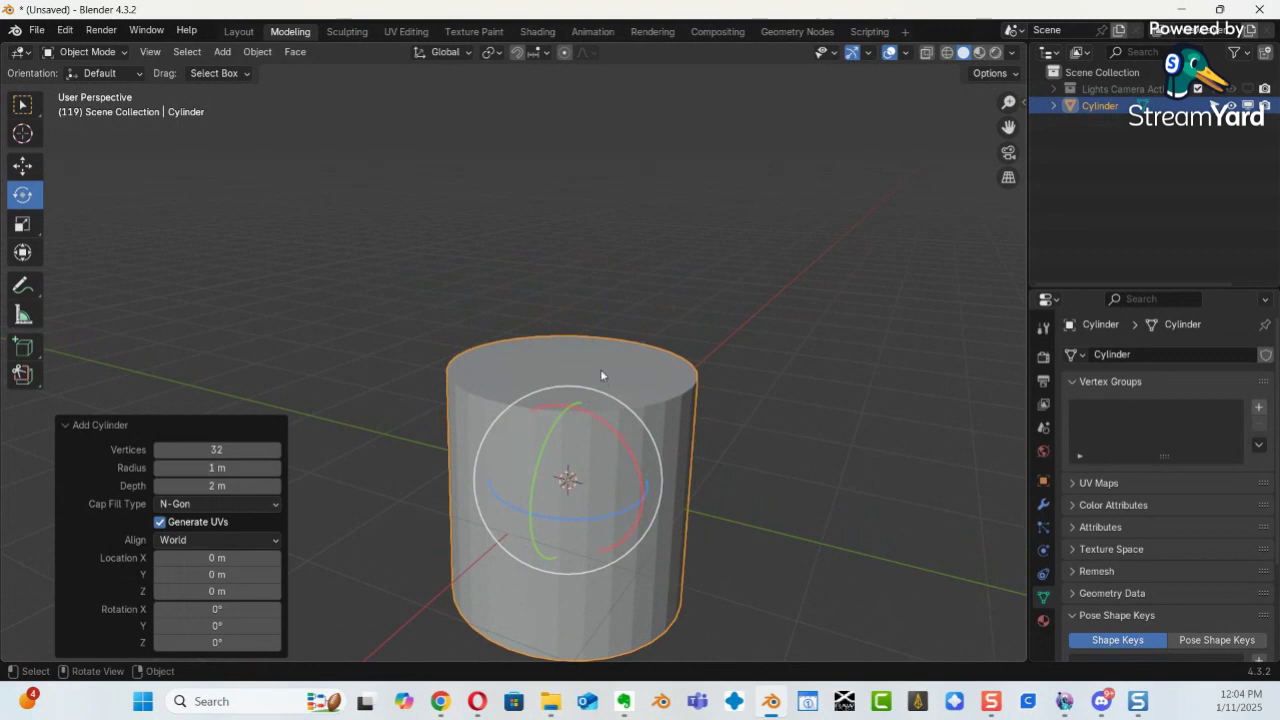
In Edit Mode, select the cylinder's top face and move it up about 1.09 m along Z.
{"action": "key", "text": "ctrl+Tab"}
{"action": "left_click", "coordinate": [736, 370]}
{"action": "left_click", "coordinate": [562, 411]}
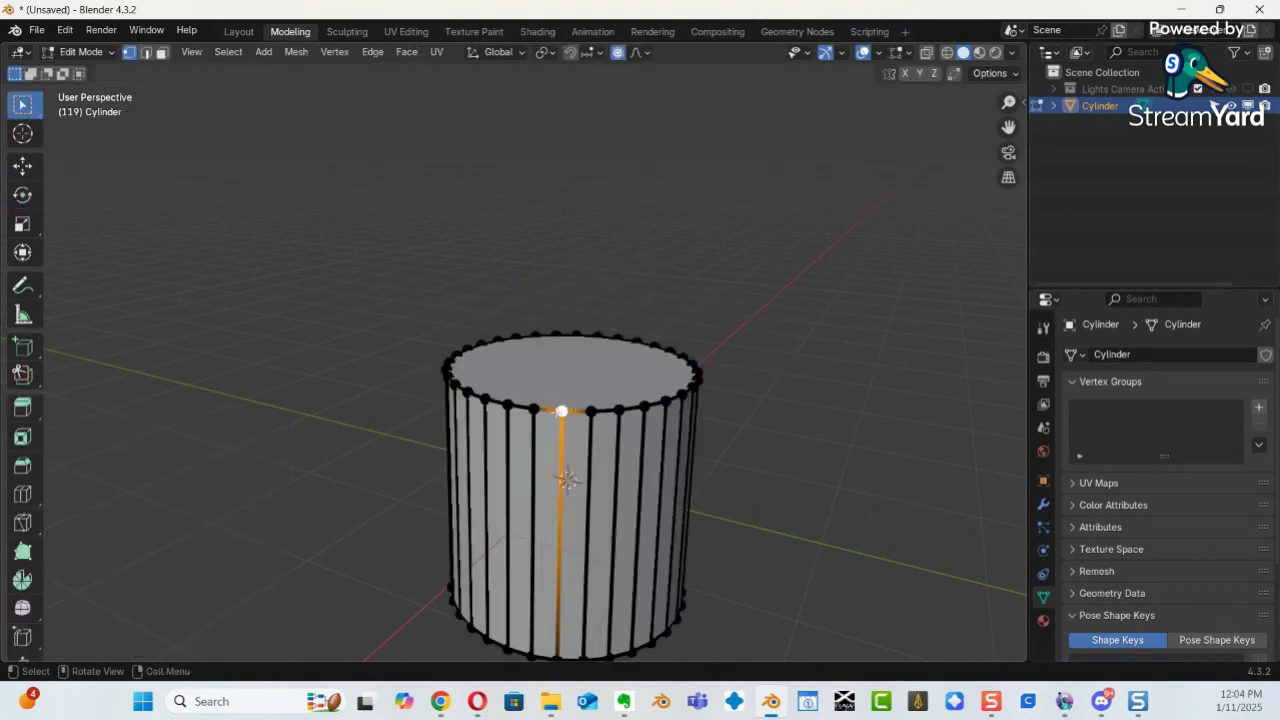
{"action": "key", "text": "3"}
{"action": "left_click", "coordinate": [574, 372]}
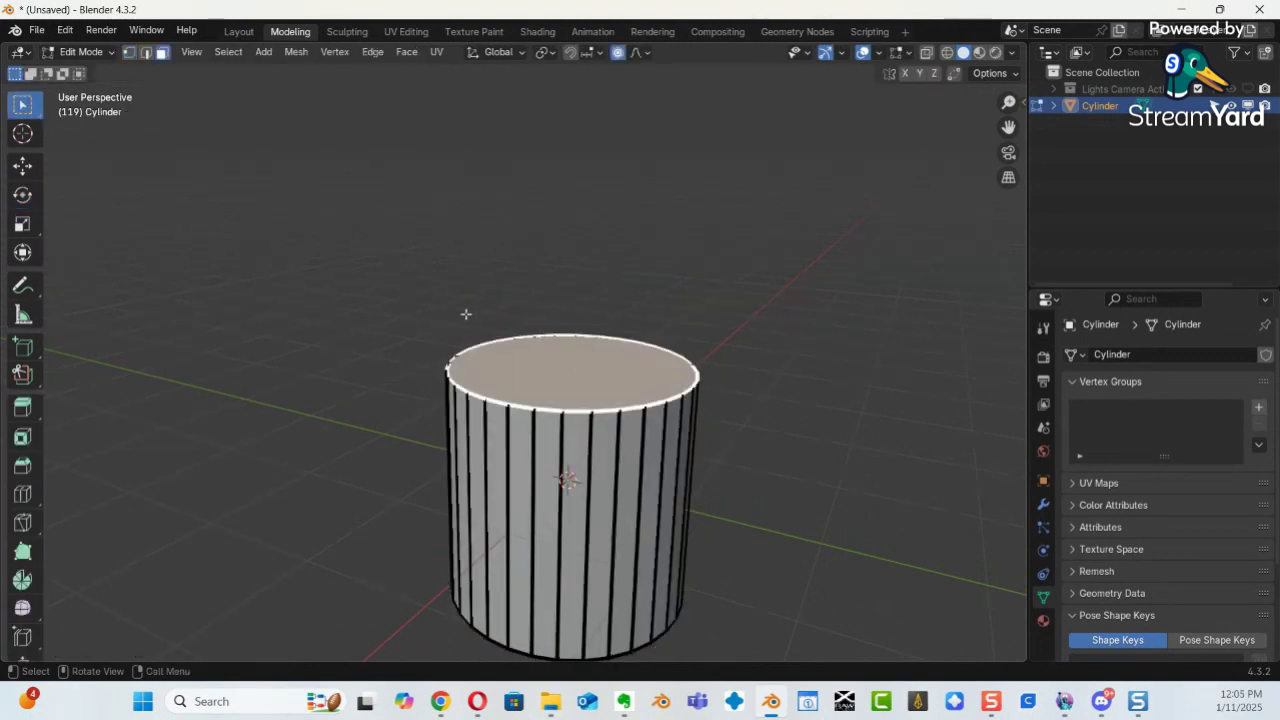
{"action": "left_click", "coordinate": [27, 173]}
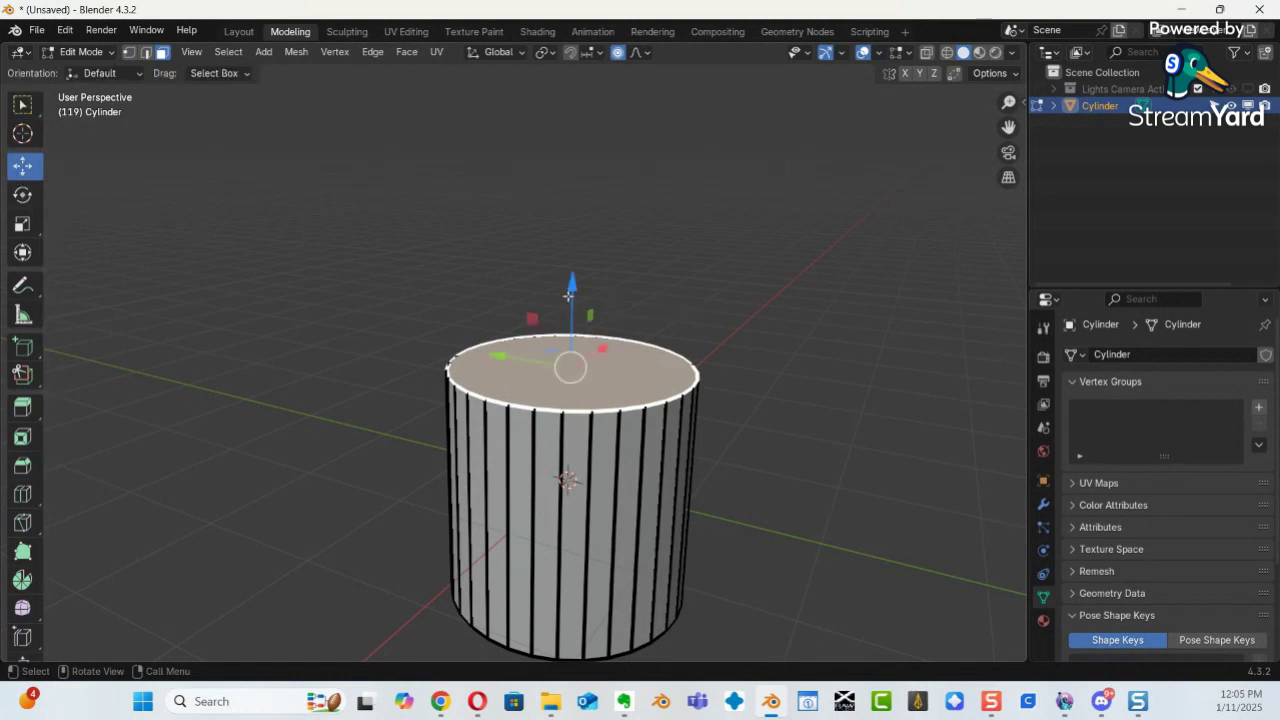
{"action": "left_click_drag", "start_coordinate": [573, 282], "coordinate": [635, 155]}
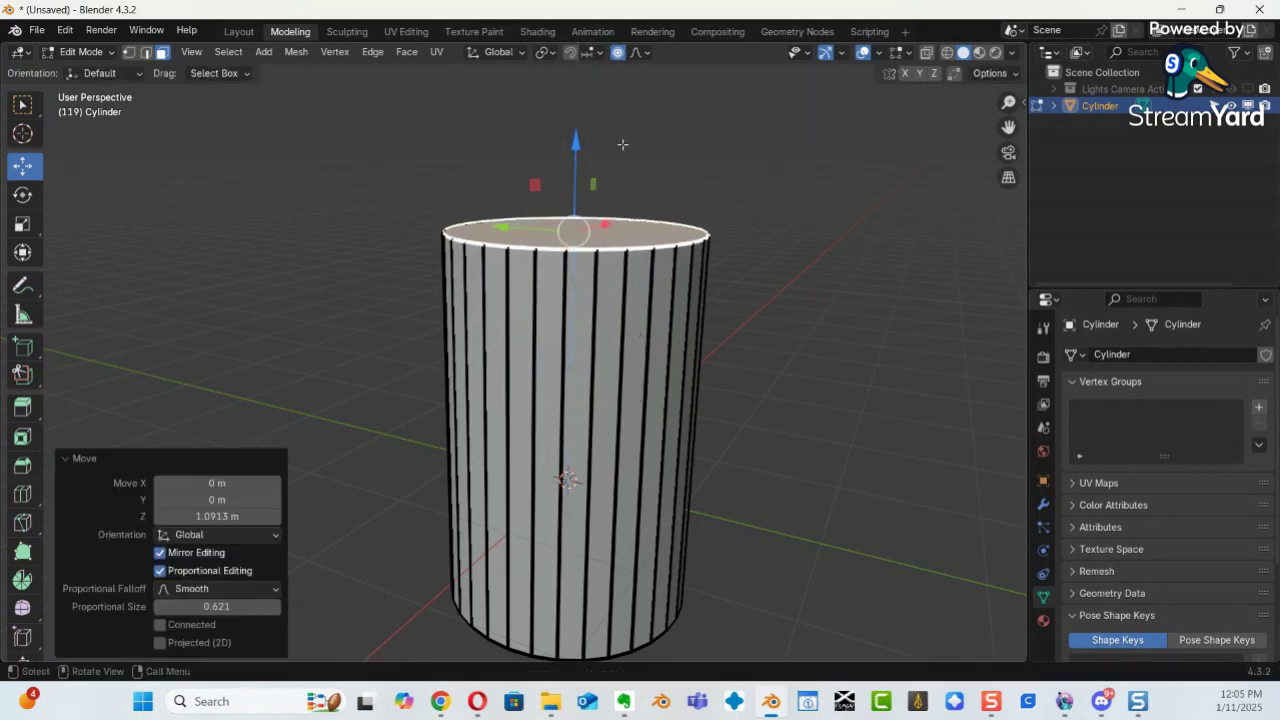
{"action": "left_click", "coordinate": [646, 156]}
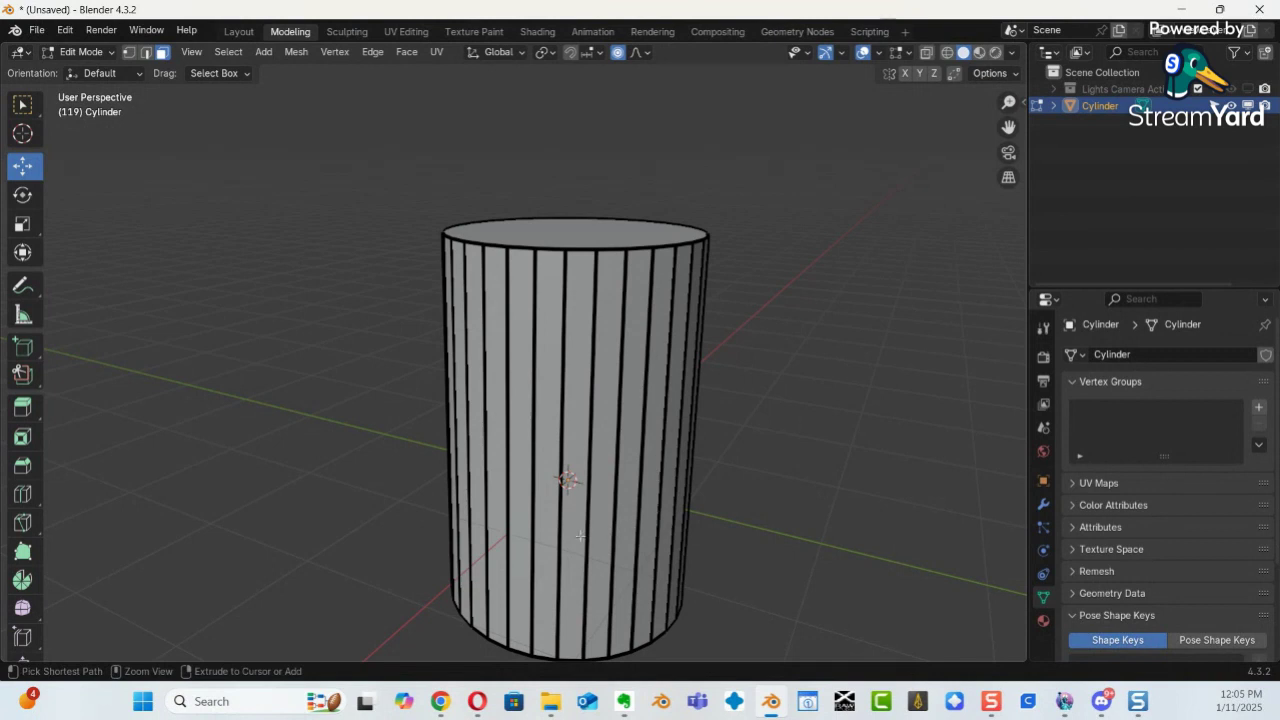
{"action": "key", "text": "ctrl+r"}
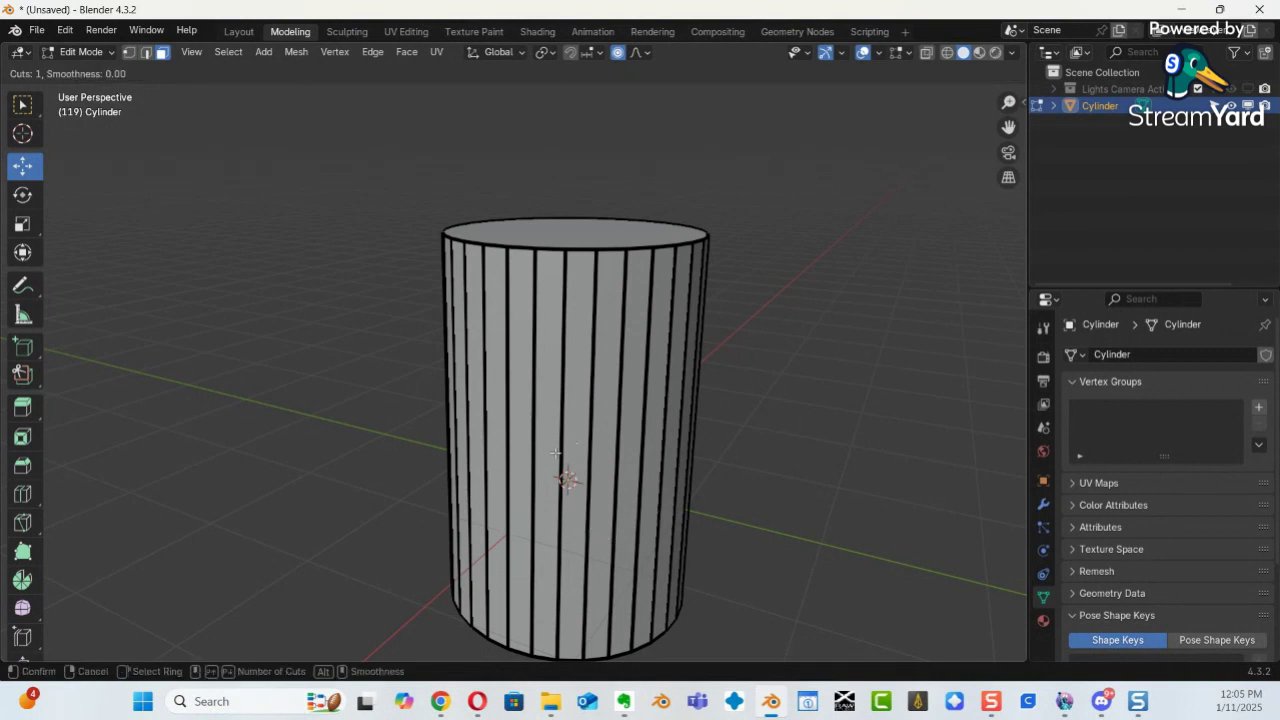
{"action": "left_click", "coordinate": [556, 458]}
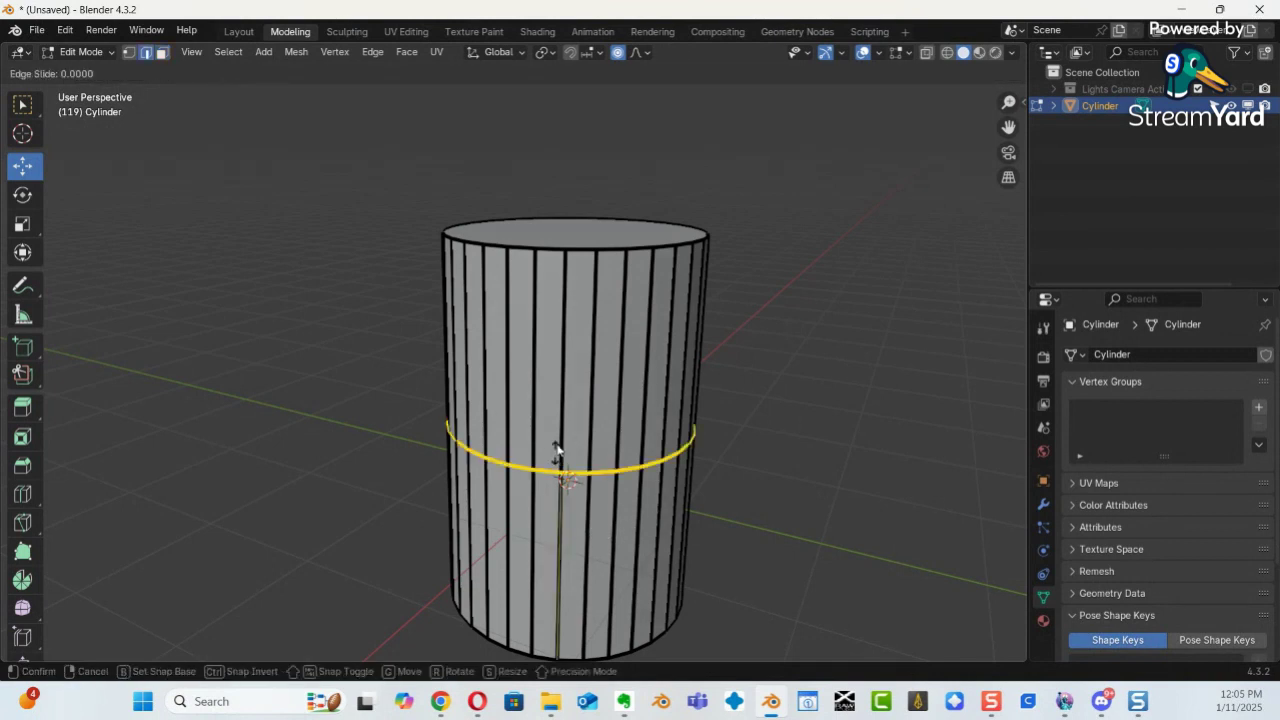
{"action": "left_click", "coordinate": [555, 453]}
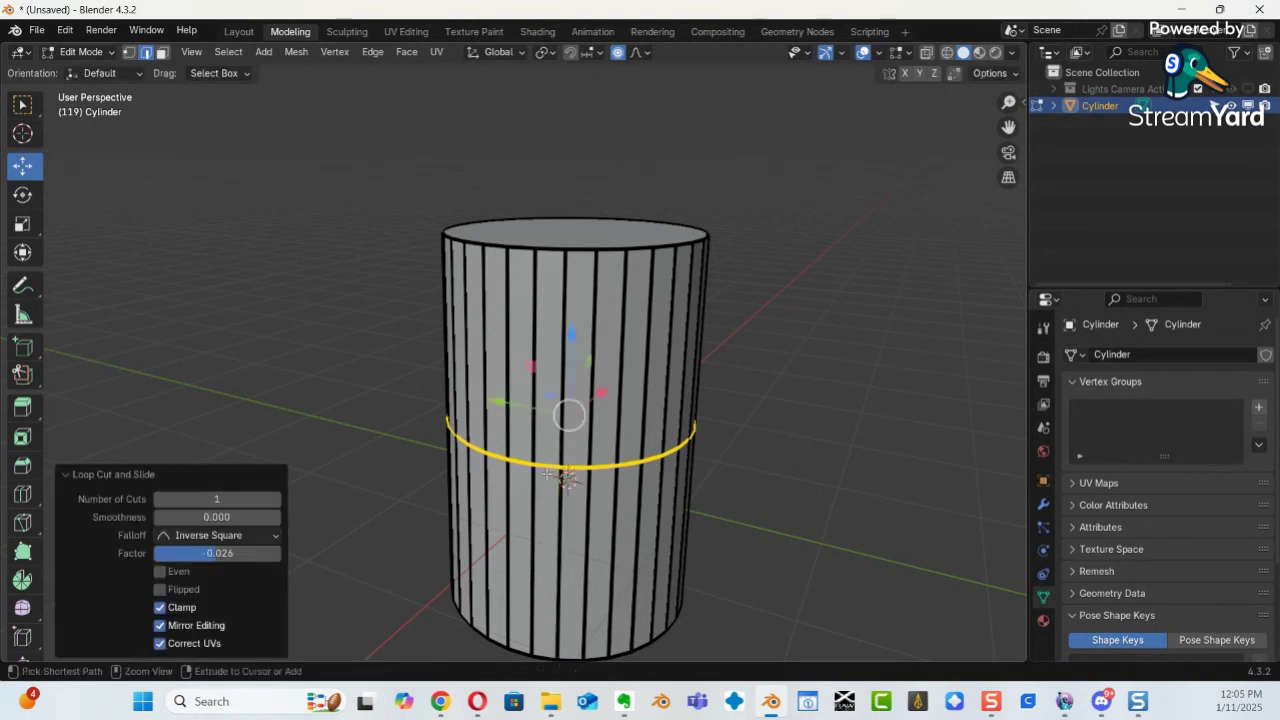
Add two evenly spaced horizontal loop cuts around the cylinder, without sliding them.
{"action": "key", "text": "ctrl+r"}
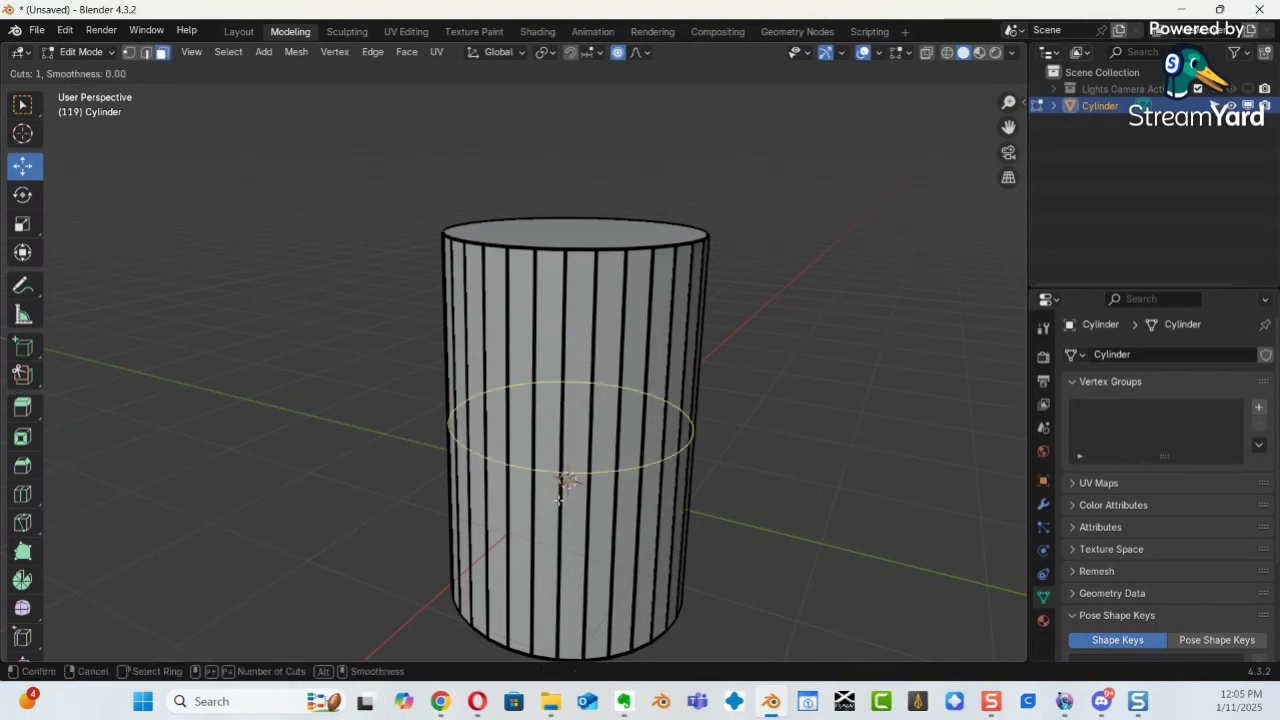
{"action": "scroll", "coordinate": [558, 500], "scroll_direction": "up", "scroll_amount": 2}
{"action": "scroll", "coordinate": [558, 500], "scroll_direction": "down", "scroll_amount": 2}
{"action": "scroll", "coordinate": [558, 500], "scroll_direction": "up", "scroll_amount": 1}
{"action": "left_click", "coordinate": [558, 500]}
{"action": "right_click", "coordinate": [558, 500]}
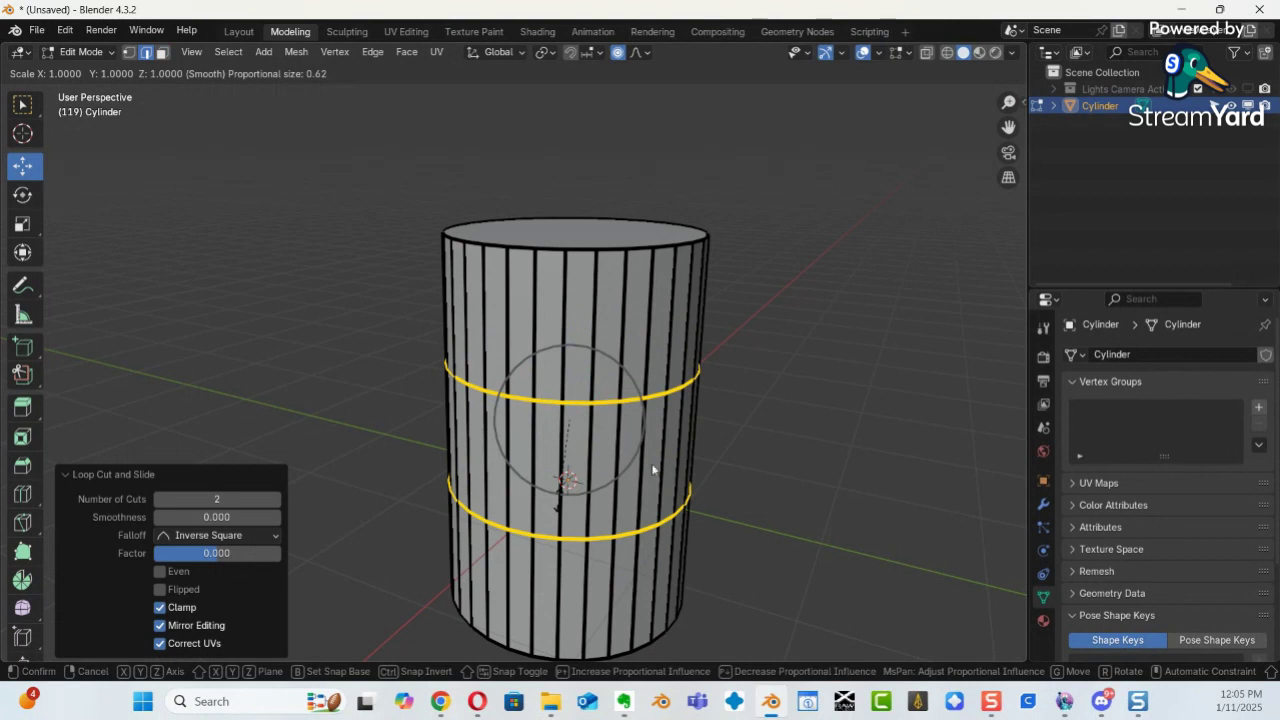
{"action": "left_click", "coordinate": [700, 500]}
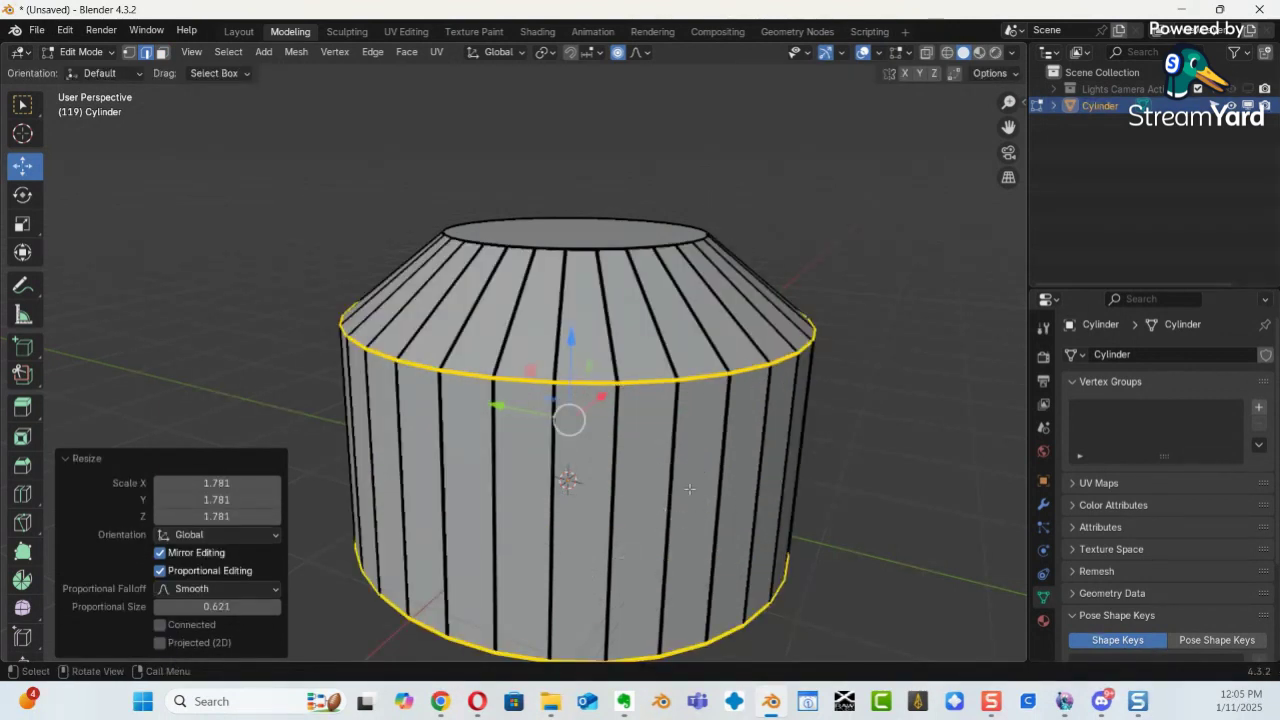
{"action": "right_click", "coordinate": [723, 531]}
{"action": "key", "text": "ctrl+z"}
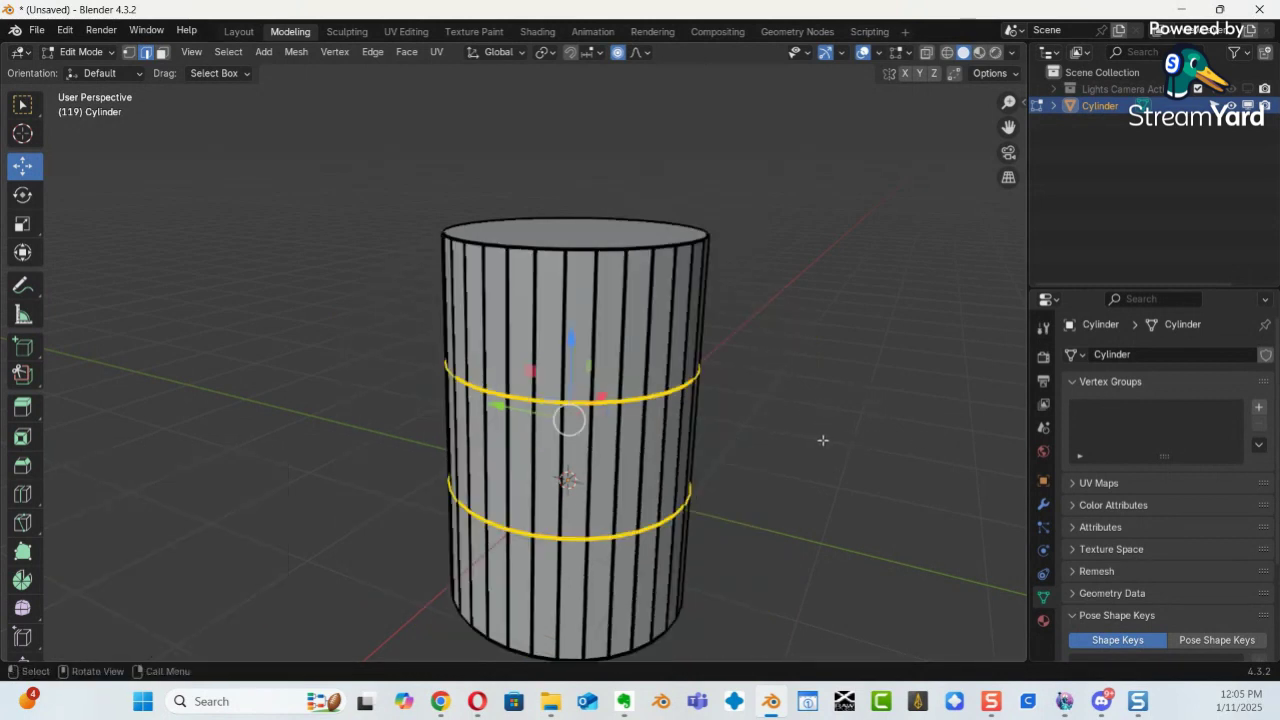
Scale the two selected edge loops by about 1.25 to bulge the cylinder into a barrel.
{"action": "key", "text": "s"}
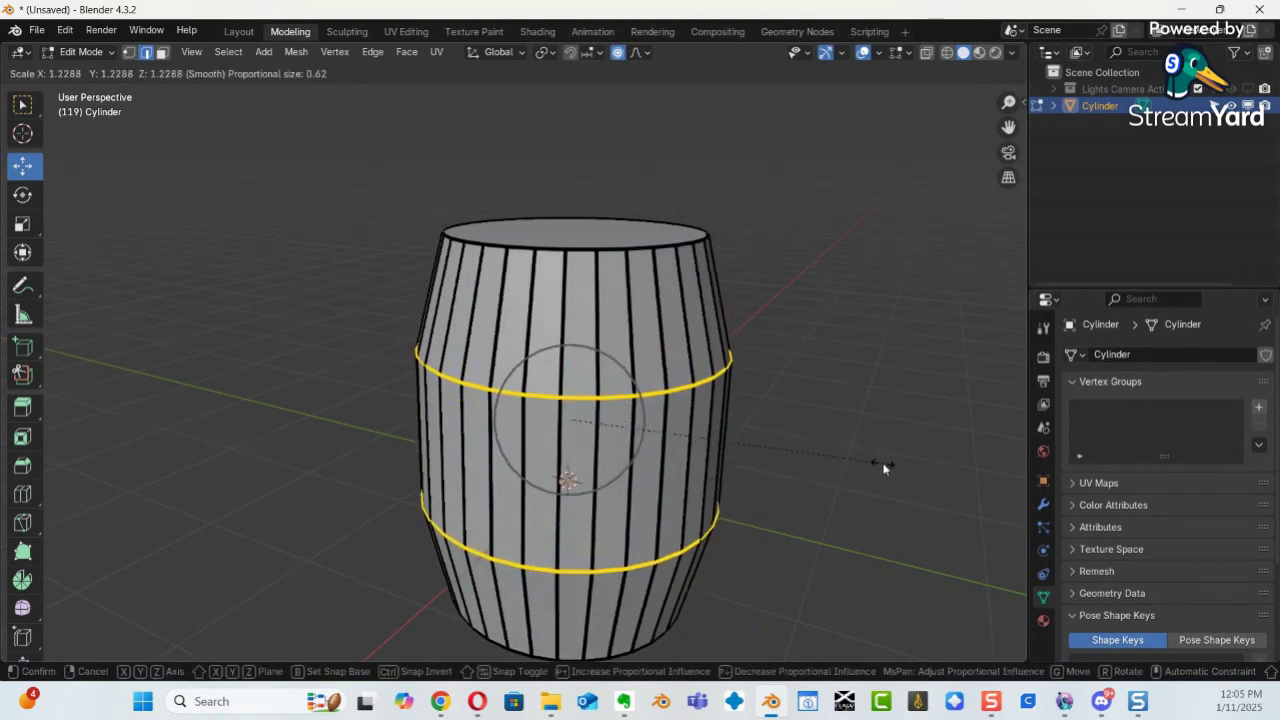
{"action": "left_click", "coordinate": [886, 466]}
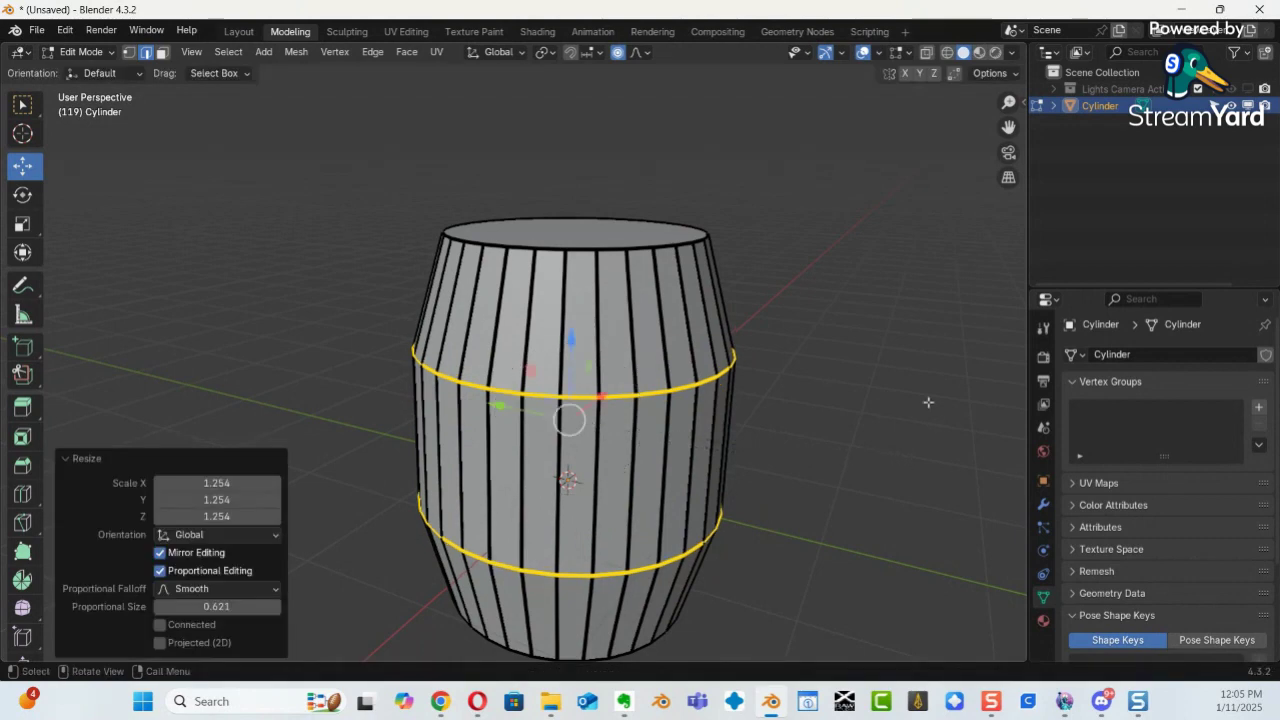
Select the barrel's top face and inset it by about 0.18 m.
{"action": "middle_click_drag", "start_coordinate": [594, 373], "coordinate": [592, 381]}
{"action": "scroll", "coordinate": [588, 340], "scroll_direction": "down", "scroll_amount": 1}
{"action": "middle_click_drag", "start_coordinate": [571, 274], "coordinate": [656, 401], "text": "shift"}
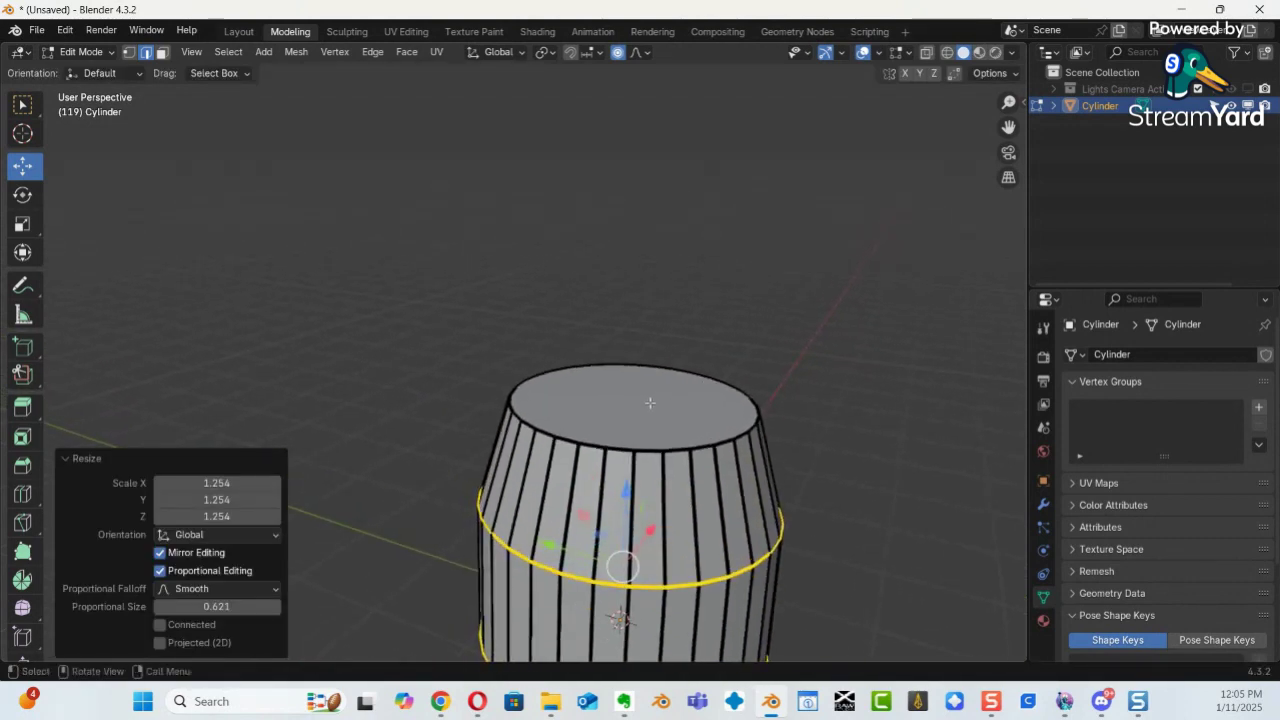
{"action": "key", "text": "3"}
{"action": "left_click", "coordinate": [650, 424]}
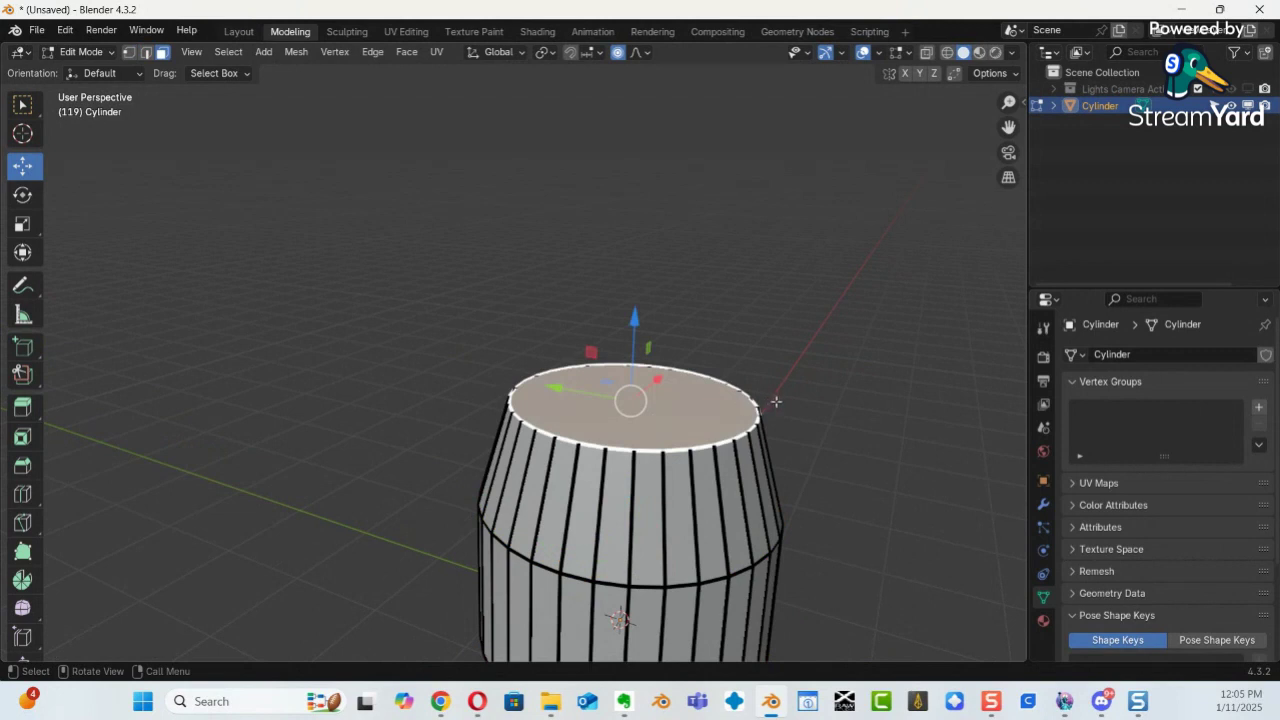
{"action": "key", "text": "i"}
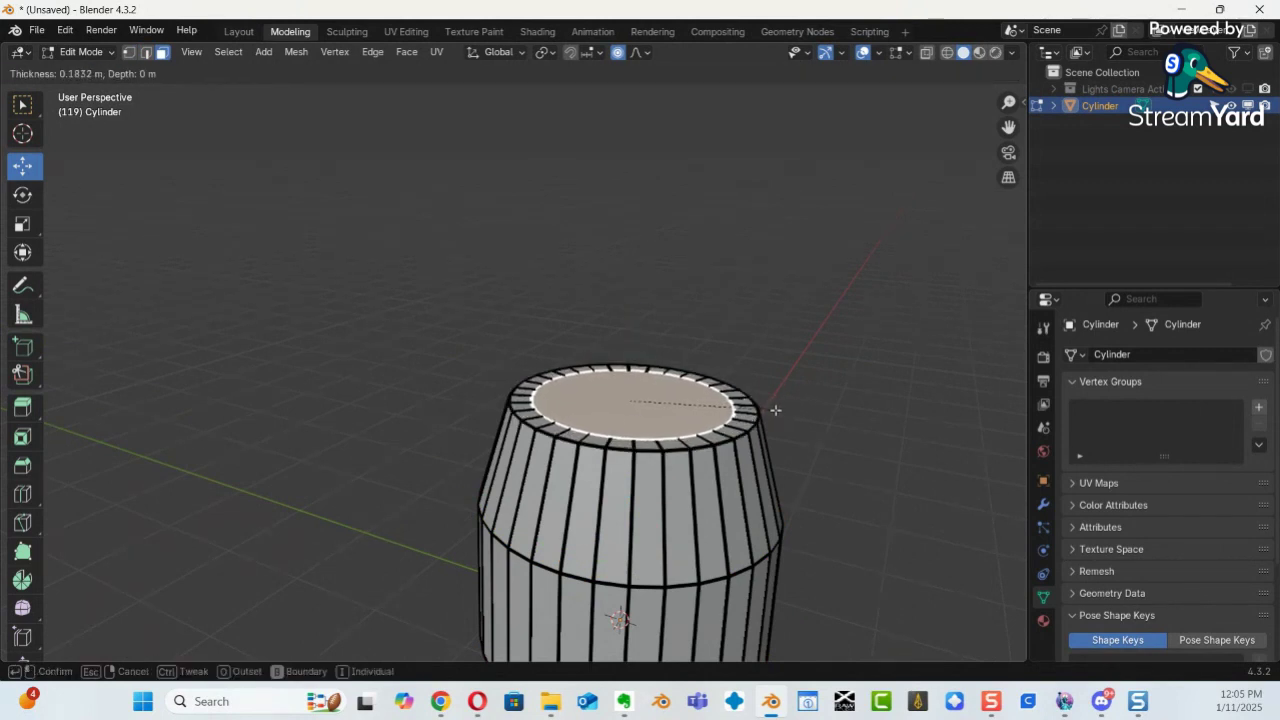
{"action": "left_click", "coordinate": [778, 414]}
{"action": "middle_click_drag", "start_coordinate": [686, 458], "coordinate": [623, 332]}
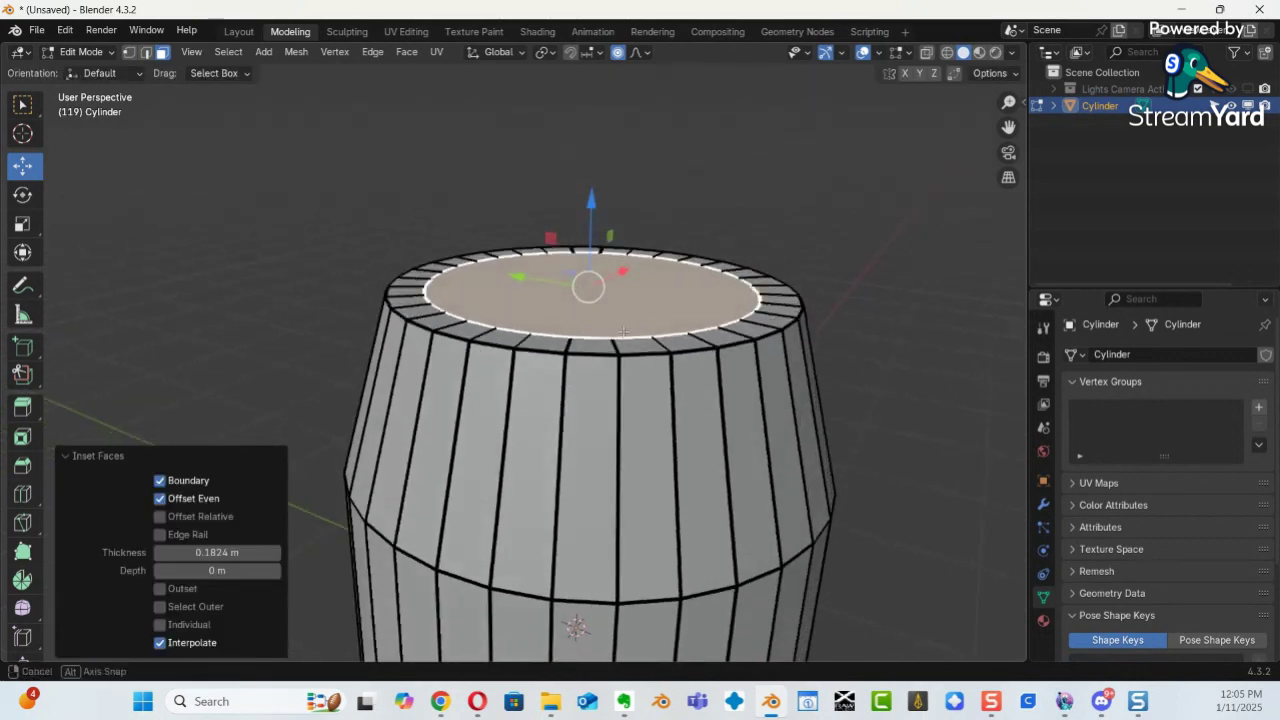
{"action": "key", "text": "e"}
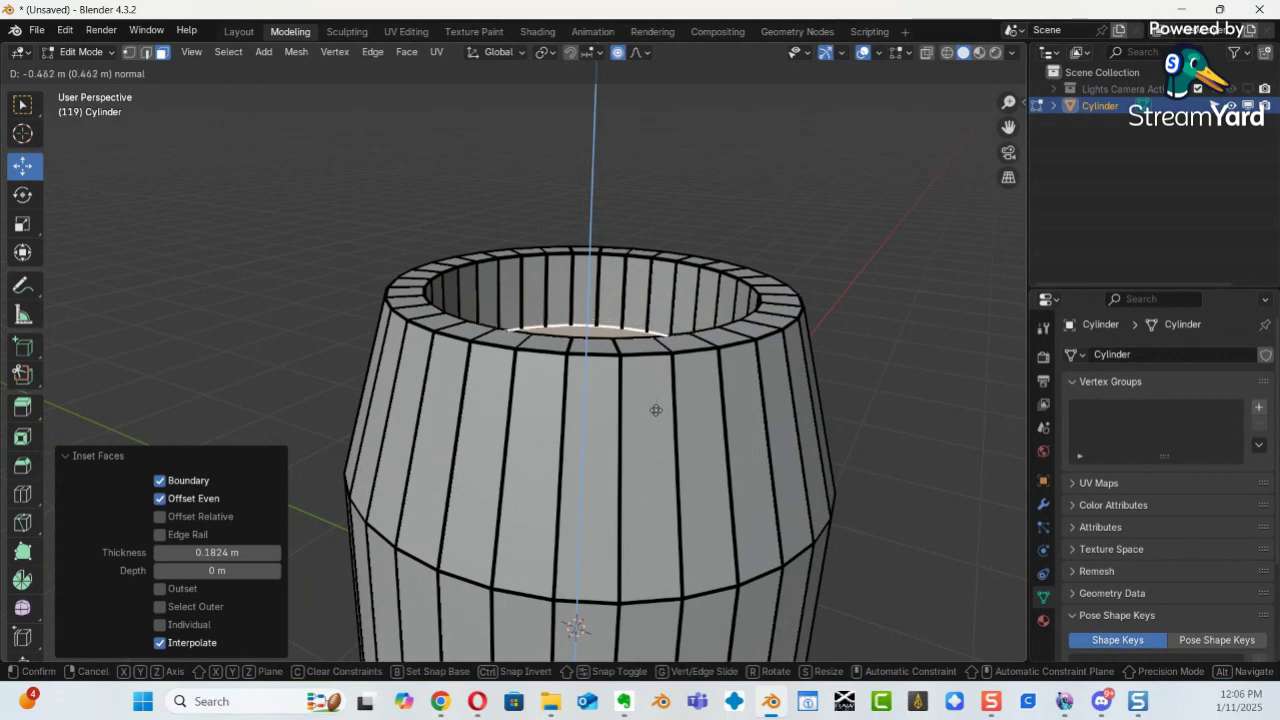
{"action": "left_click", "coordinate": [652, 408]}
{"action": "key", "text": "alt+z"}
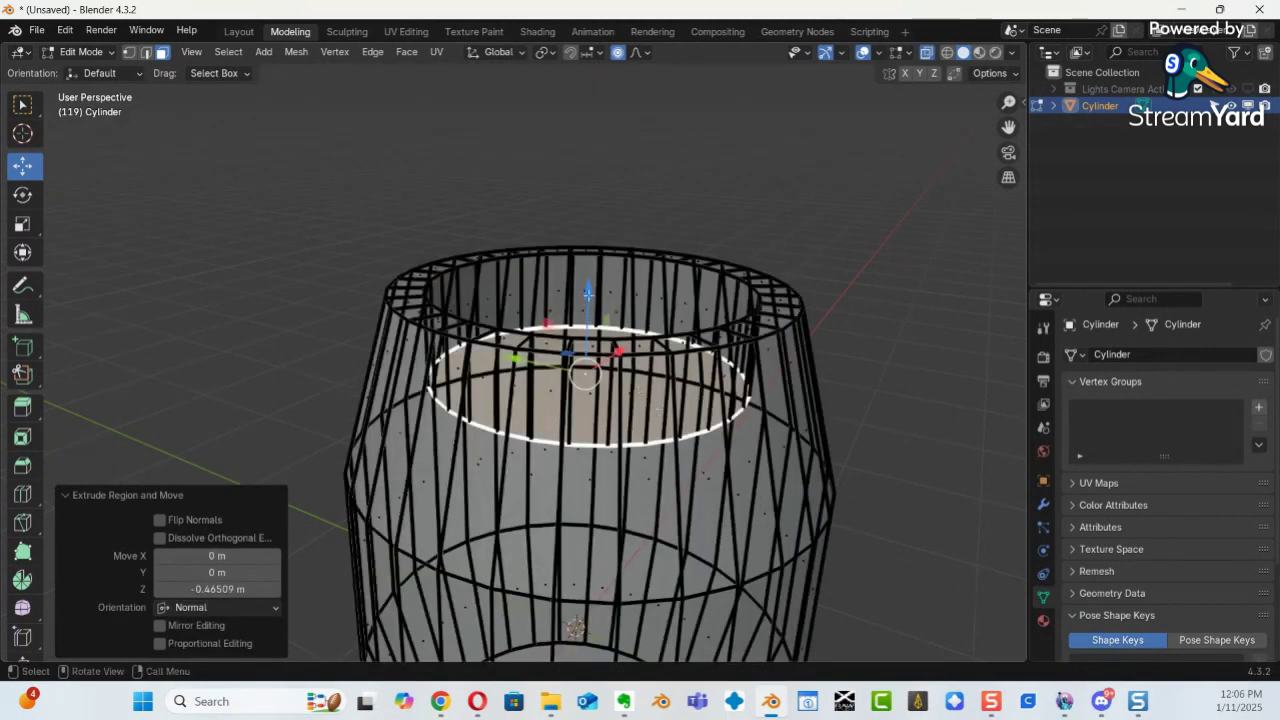
{"action": "key", "text": "g"}
{"action": "key", "text": "z"}
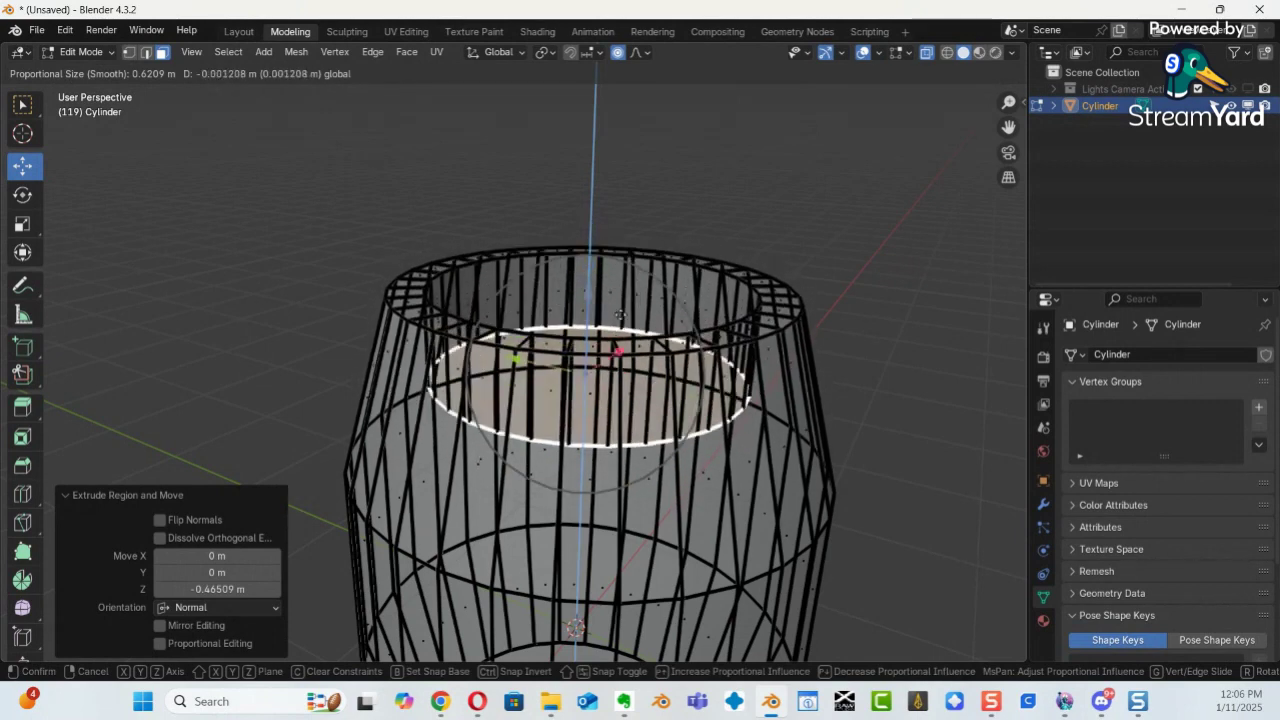
{"action": "left_click", "coordinate": [608, 299]}
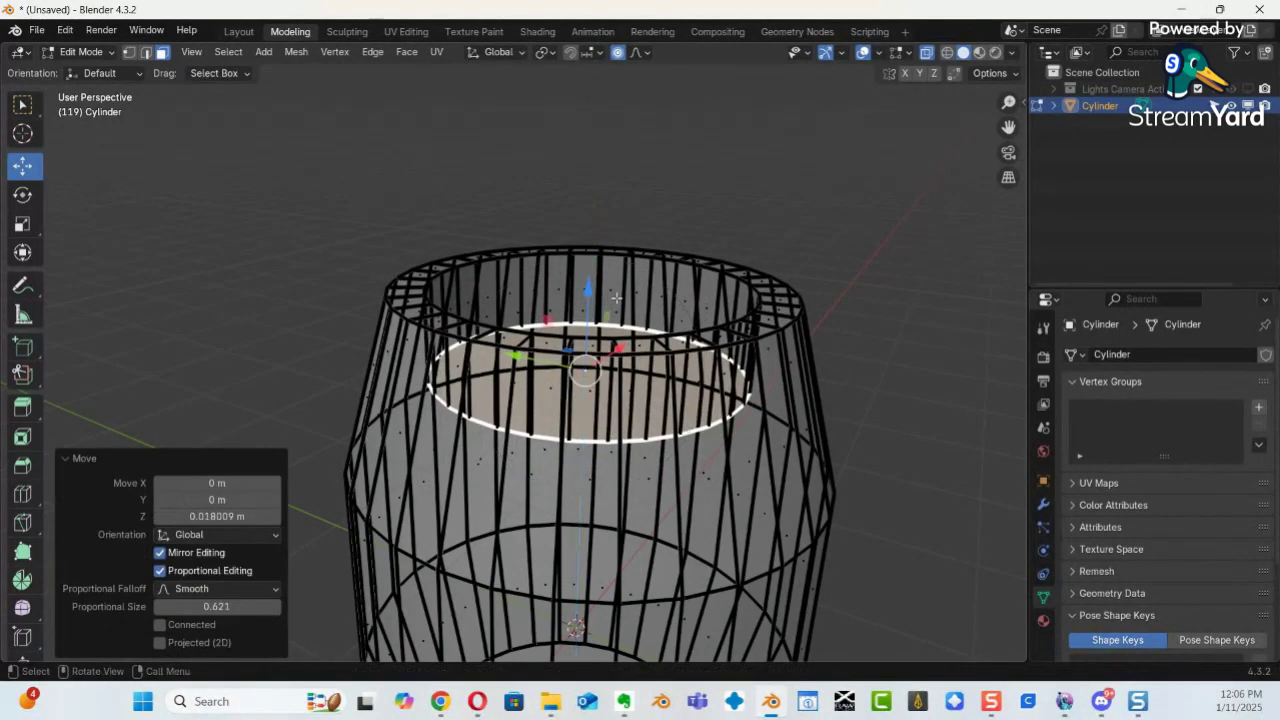
{"action": "key", "text": "ctrl+z"}
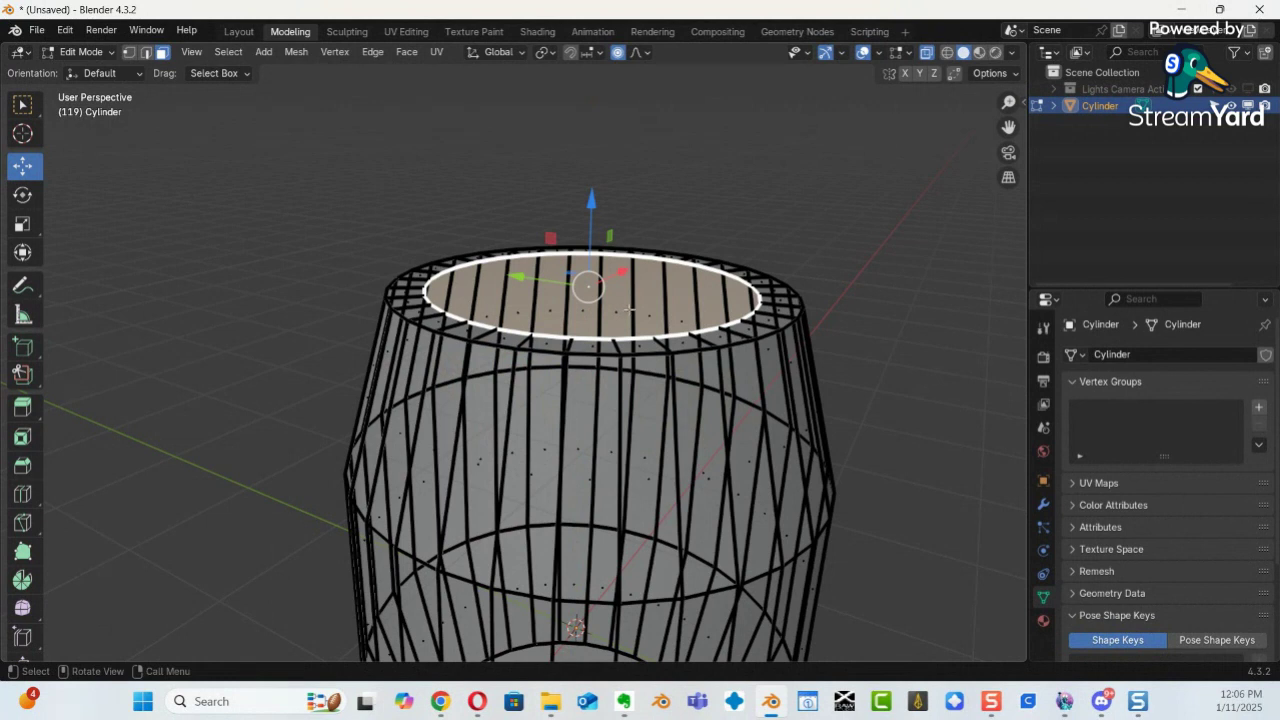
With proportional editing off, extrude the inset top face about 0.63 m down into the barrel and scale it to about 0.73.
{"action": "key", "text": "o"}
{"action": "key", "text": "e"}
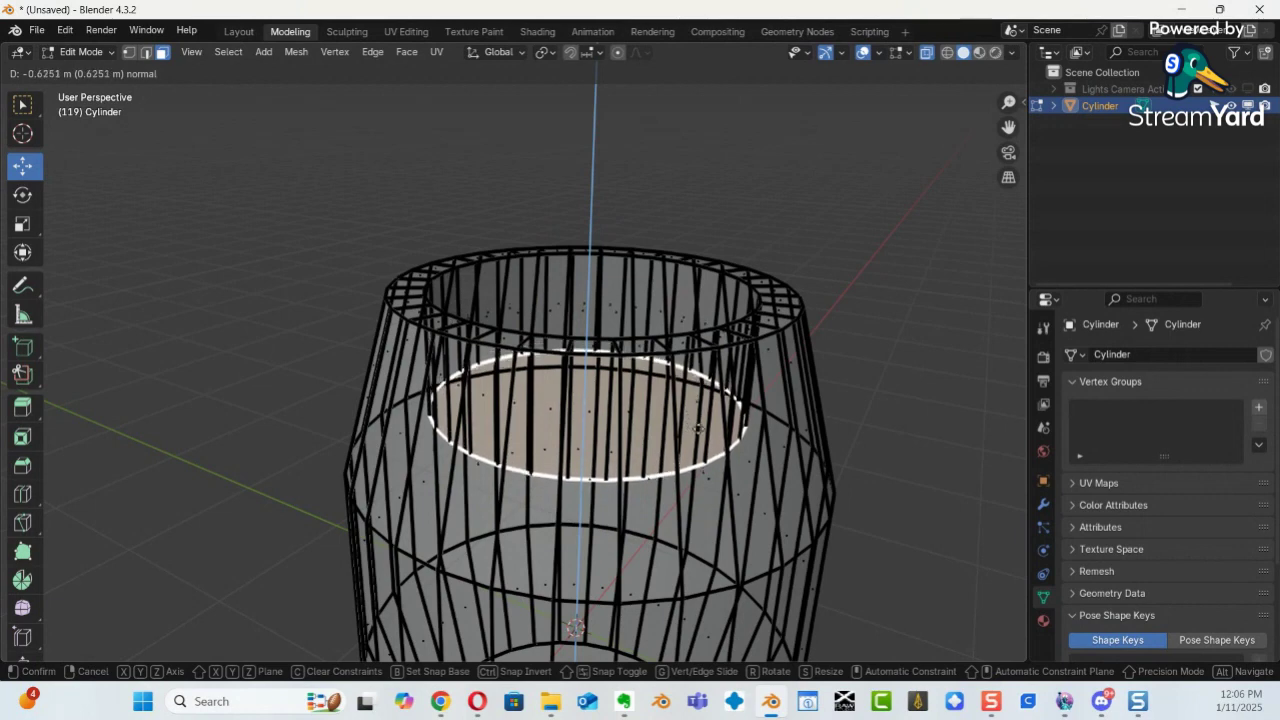
{"action": "left_click", "coordinate": [701, 431]}
{"action": "key", "text": "s"}
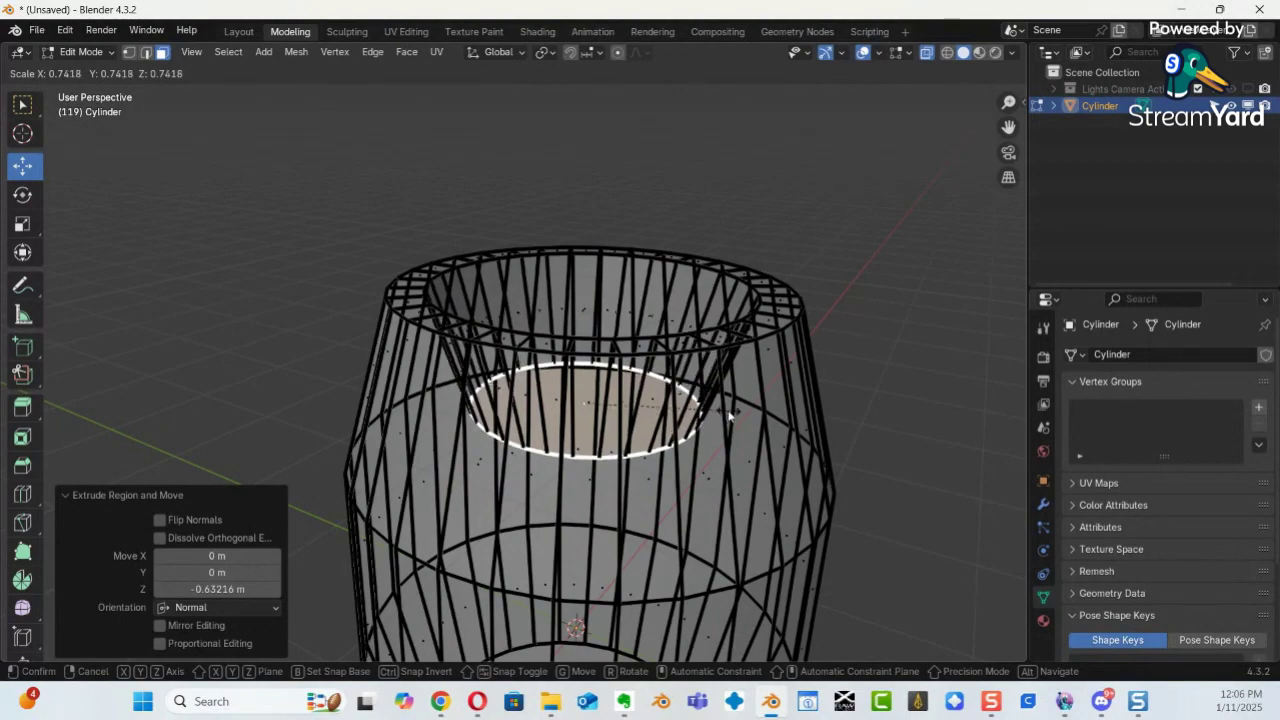
{"action": "left_click", "coordinate": [721, 413]}
Turn off the X-ray display and return the barrel to Object Mode.
{"action": "middle_click_drag", "start_coordinate": [709, 425], "coordinate": [567, 534]}
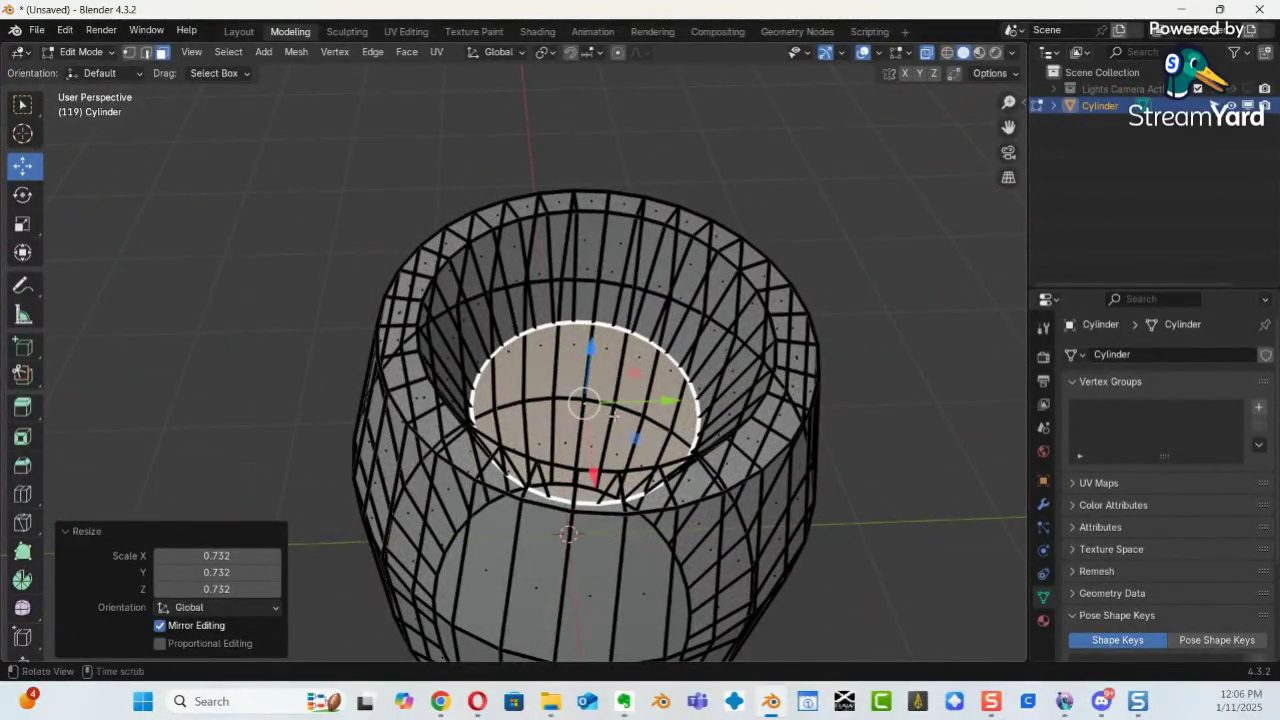
{"action": "key", "text": "alt+z"}
{"action": "middle_click_drag", "start_coordinate": [667, 403], "coordinate": [524, 328]}
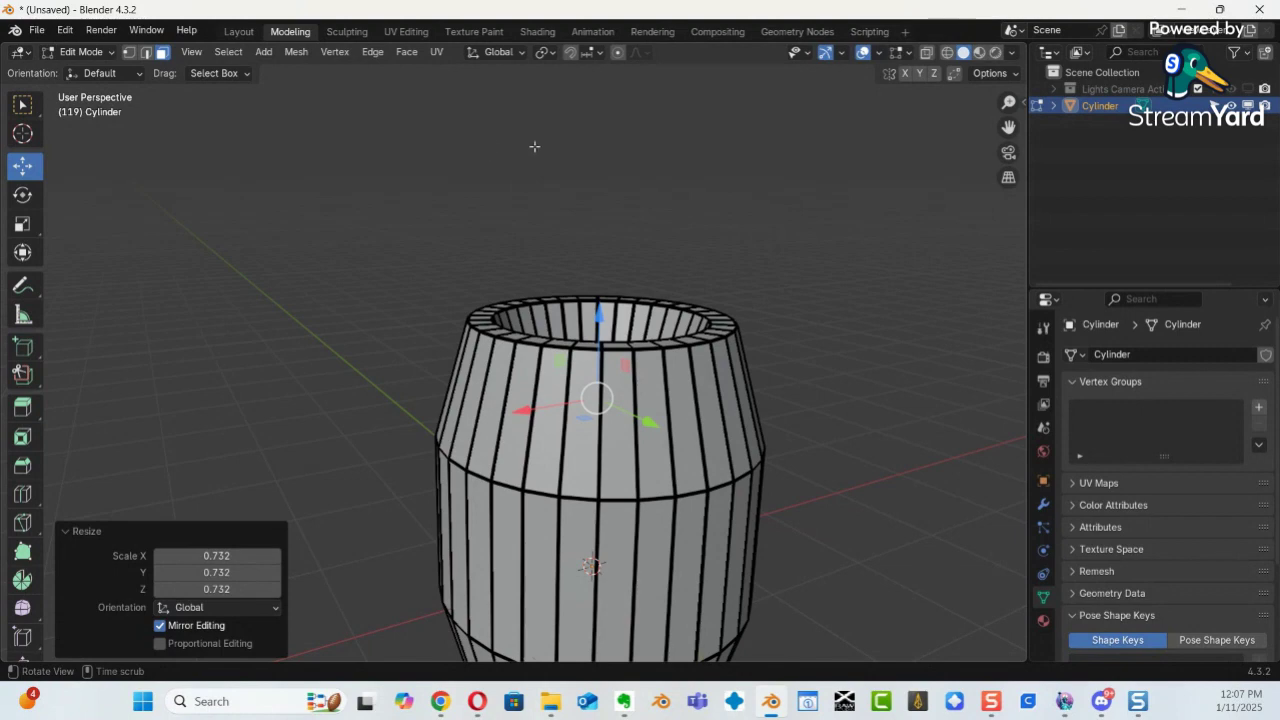
{"action": "scroll", "coordinate": [619, 234], "scroll_direction": "down", "scroll_amount": 2}
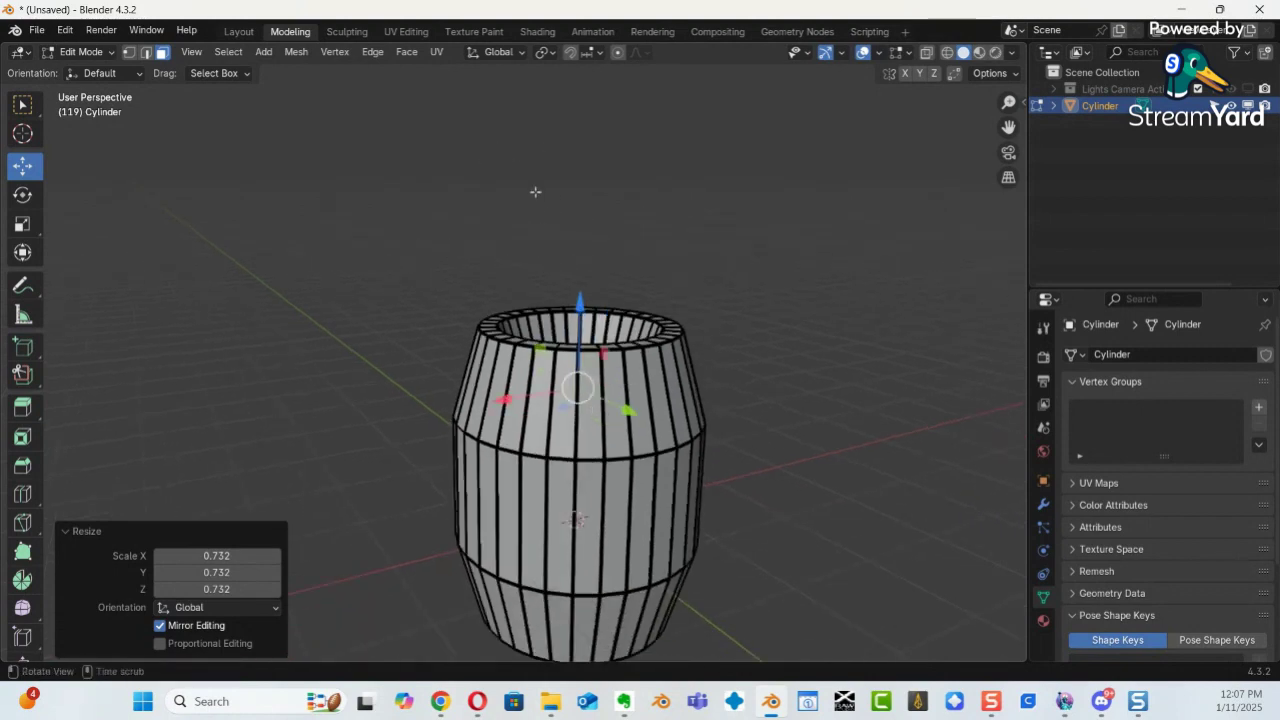
{"action": "middle_click_drag", "start_coordinate": [593, 266], "coordinate": [650, 370]}
{"action": "key", "text": "ctrl+Tab"}
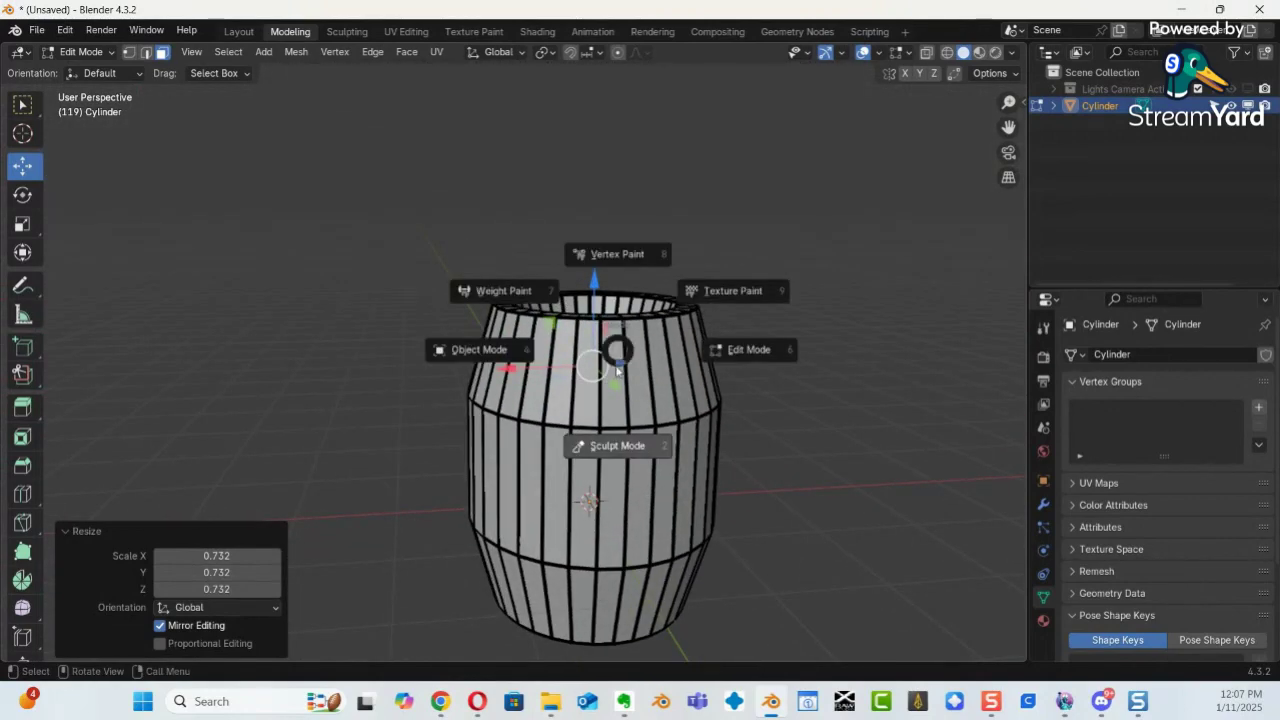
{"action": "left_click", "coordinate": [452, 354]}
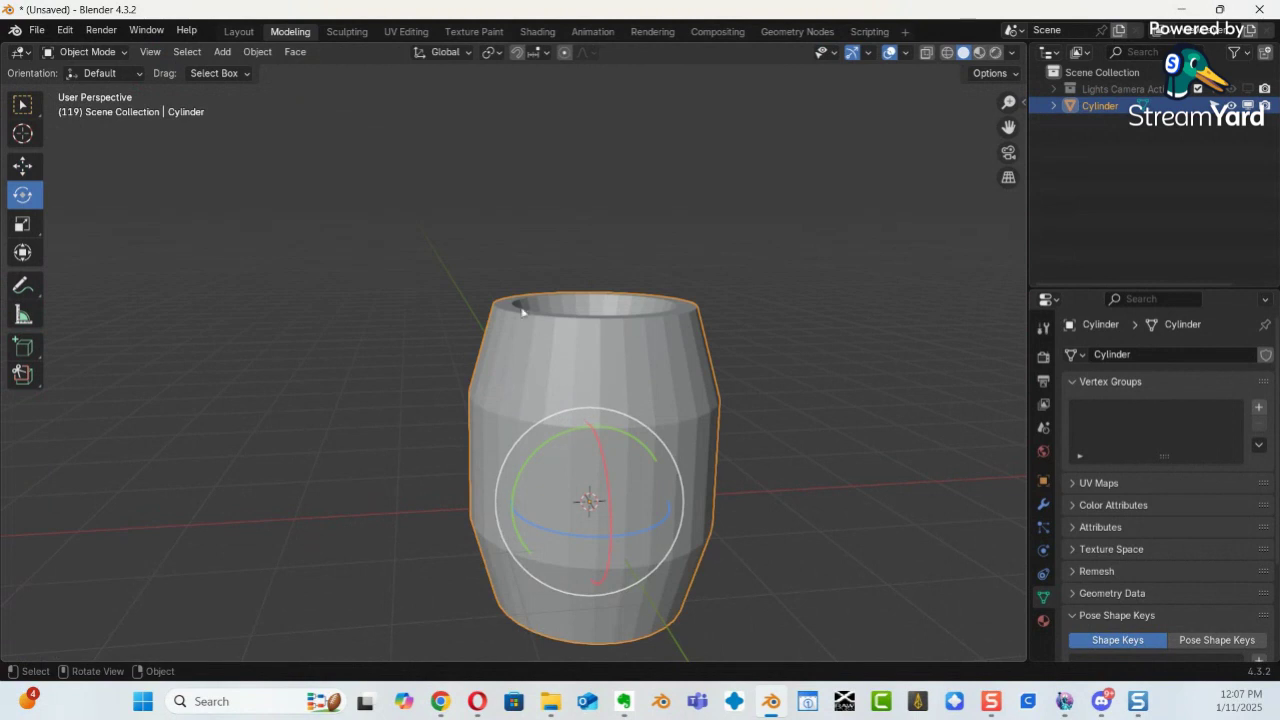
Apply the barrel's rotation and scale.
{"action": "key", "text": "ctrl+a"}
{"action": "key", "text": "Escape"}
{"action": "key", "text": "ctrl+a"}
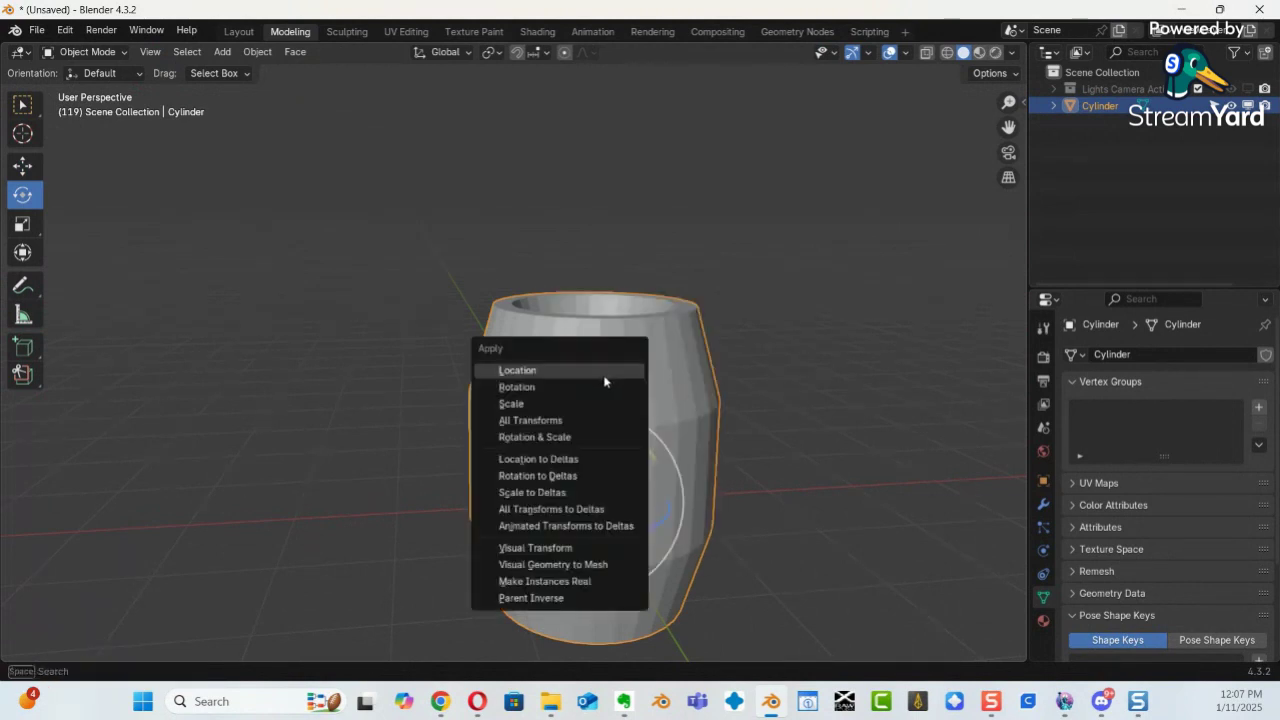
{"action": "left_click", "coordinate": [563, 437]}
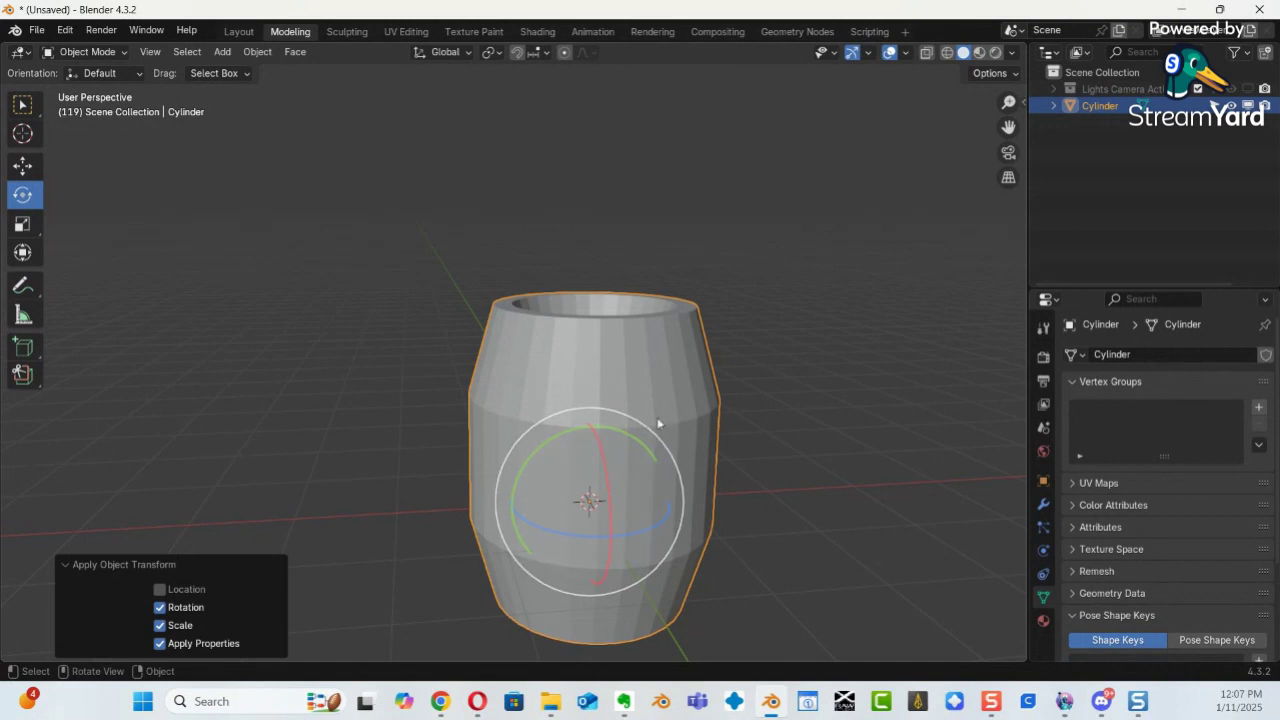
Add a 2 m plane at the origin and move it up about 2.25 m along Z, just above the barrel's opening.
{"action": "middle_click_drag", "start_coordinate": [728, 423], "coordinate": [600, 410], "text": "ctrl"}
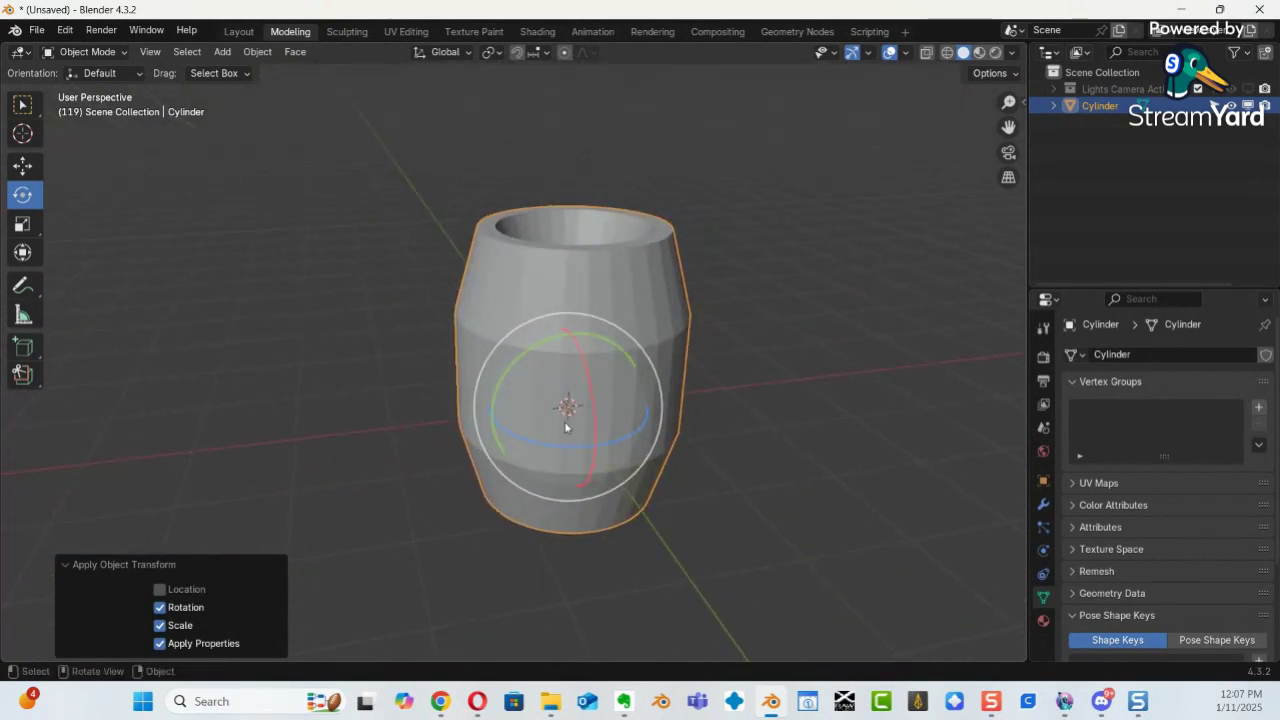
{"action": "key", "text": "shift+a"}
{"action": "mouse_move", "coordinate": [496, 334]}
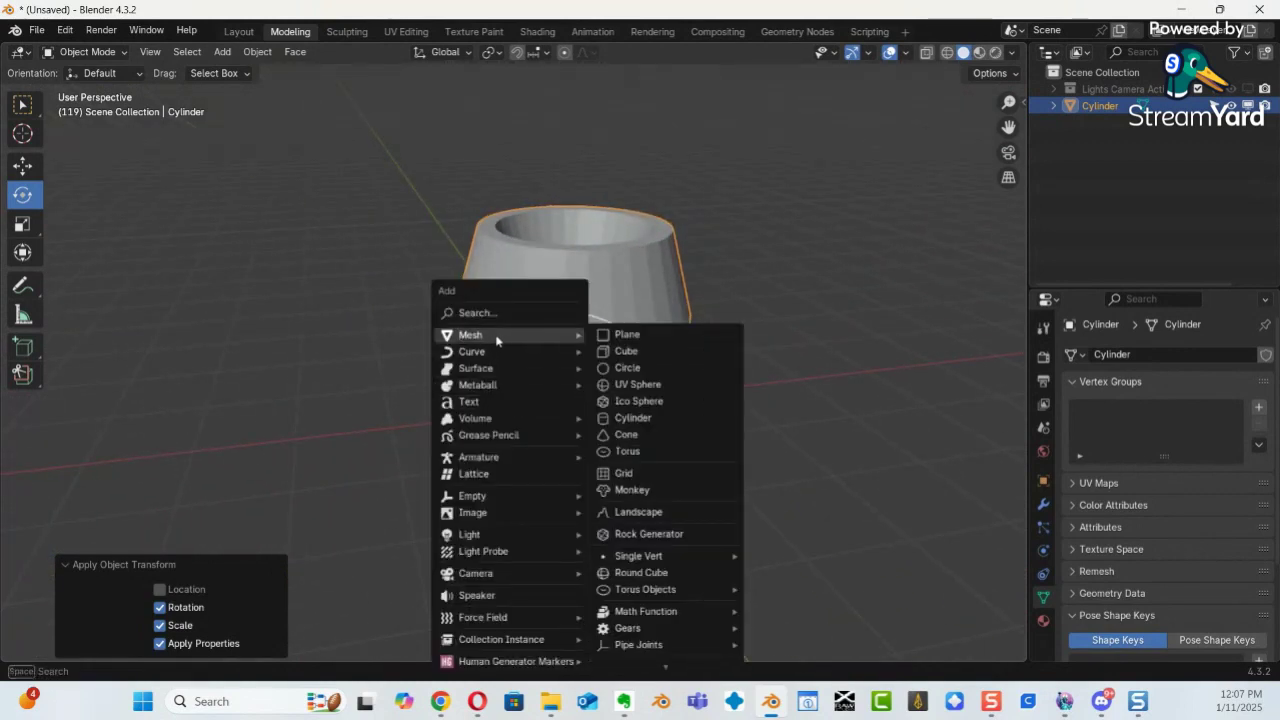
{"action": "left_click", "coordinate": [649, 340]}
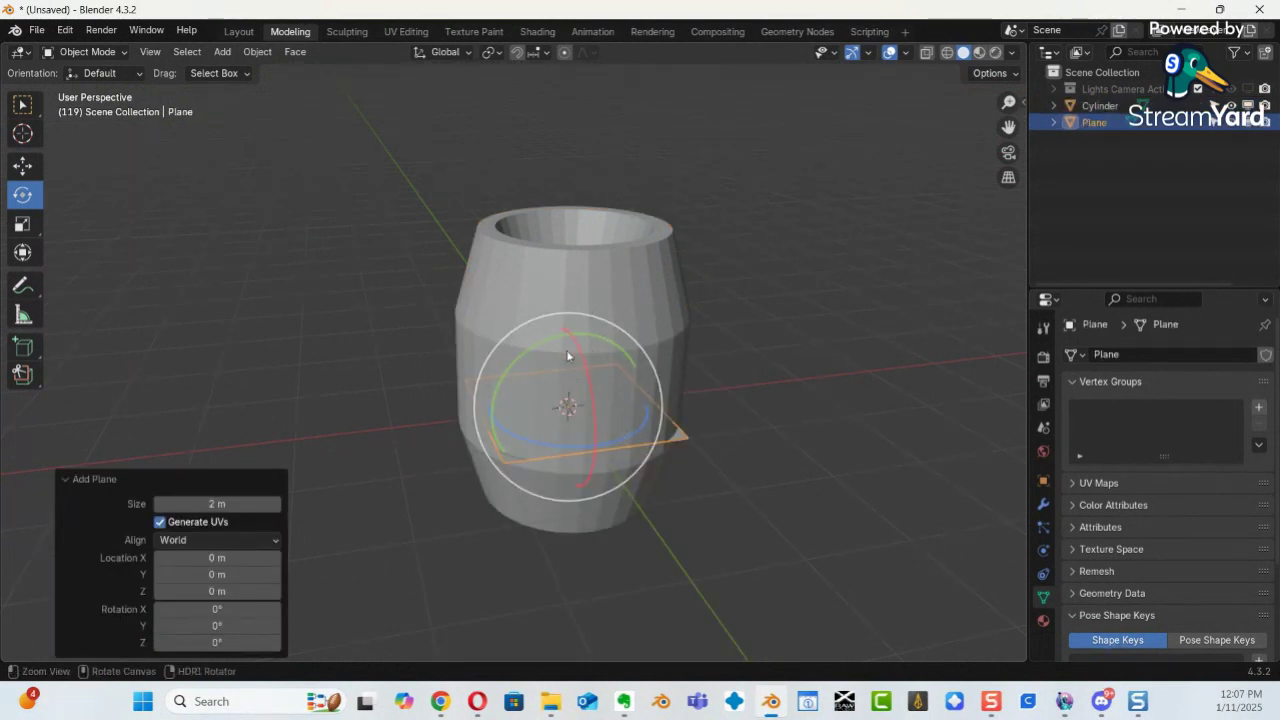
{"action": "left_click", "coordinate": [22, 167]}
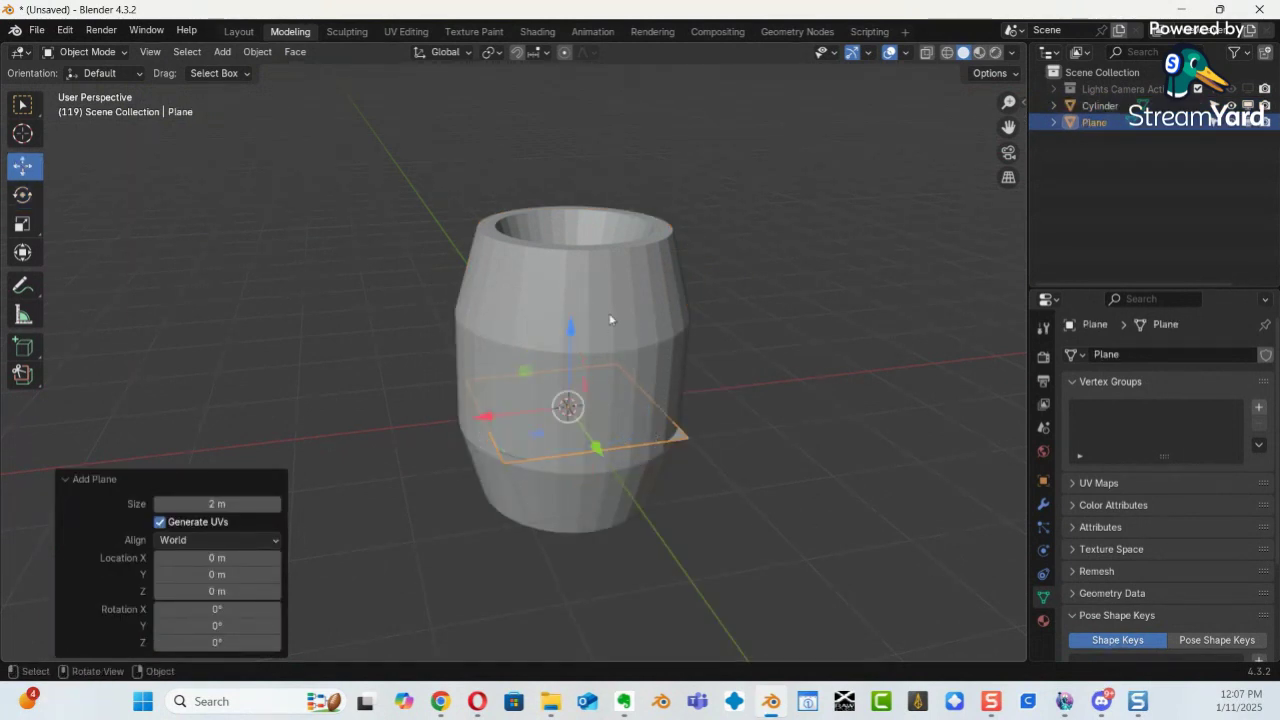
{"action": "left_click_drag", "start_coordinate": [571, 330], "coordinate": [540, 127]}
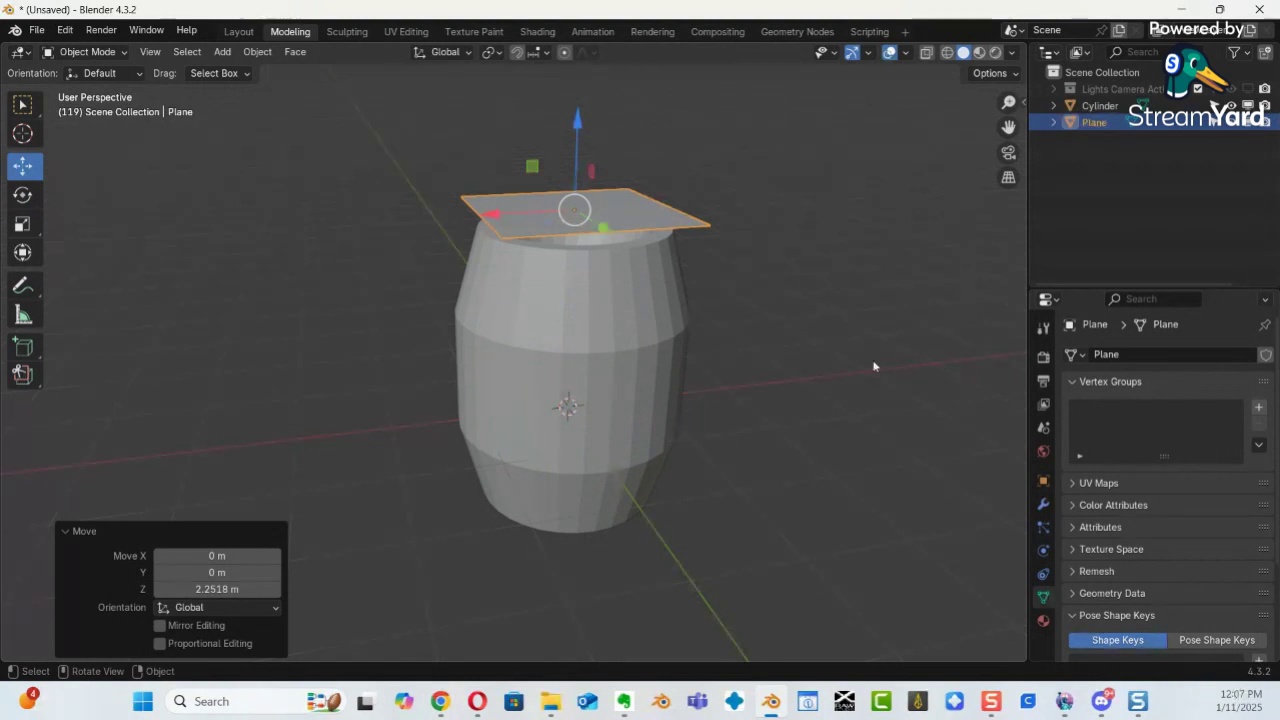
Scale the barrel up uniformly to about 1.655.
{"action": "middle_click_drag", "start_coordinate": [775, 416], "coordinate": [757, 520]}
{"action": "middle_click_drag", "start_coordinate": [757, 520], "coordinate": [719, 534]}
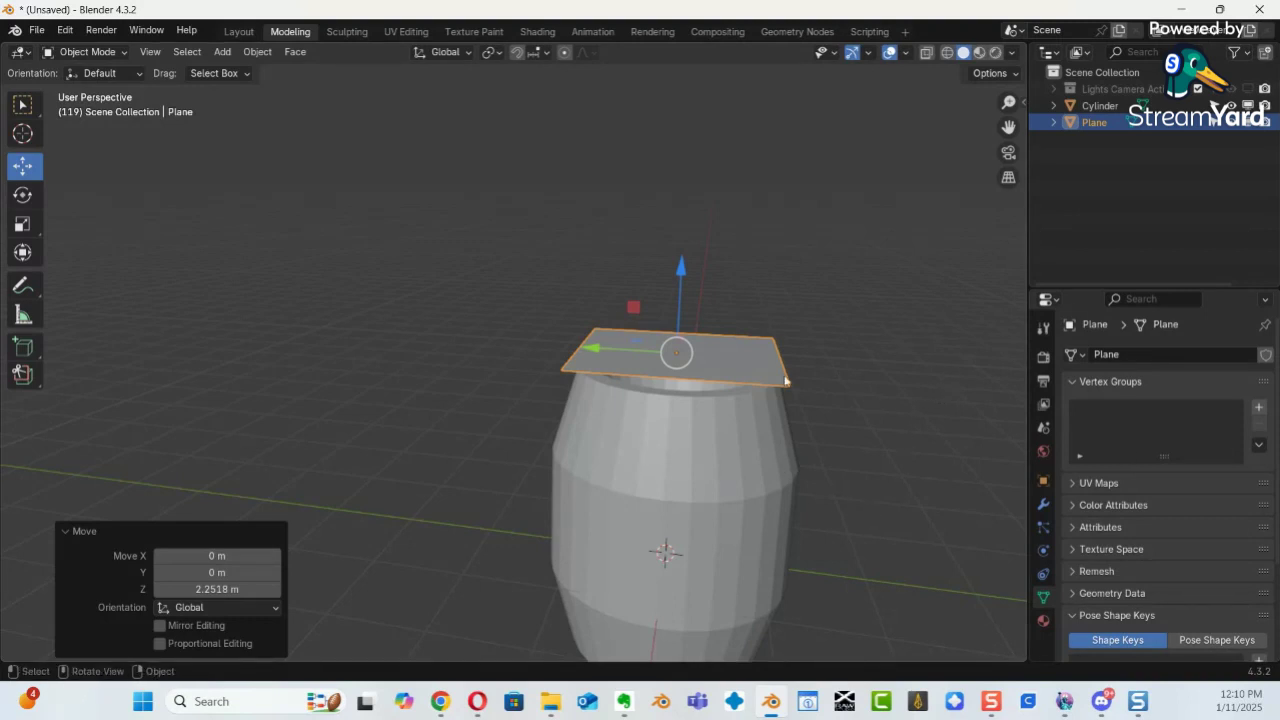
{"action": "middle_click_drag", "start_coordinate": [753, 337], "coordinate": [575, 466]}
{"action": "scroll", "coordinate": [615, 434], "scroll_direction": "down", "scroll_amount": 3}
{"action": "left_click", "coordinate": [576, 482]}
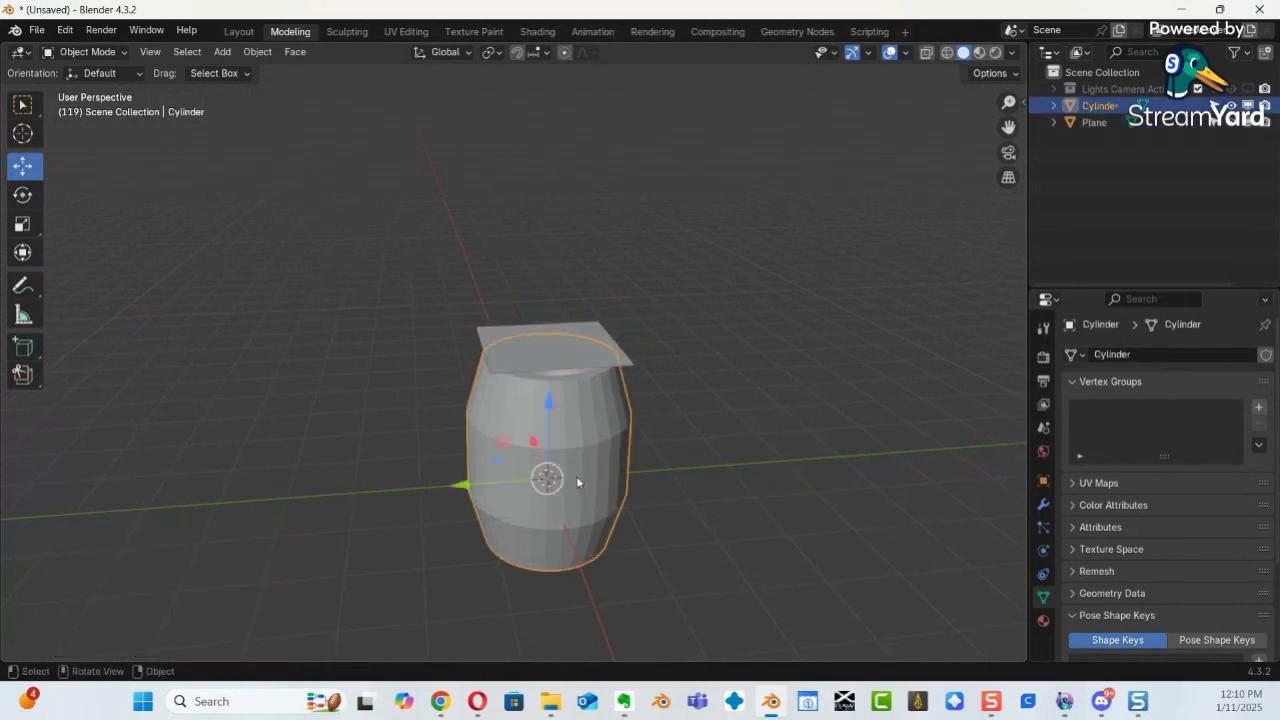
{"action": "key", "text": "s"}
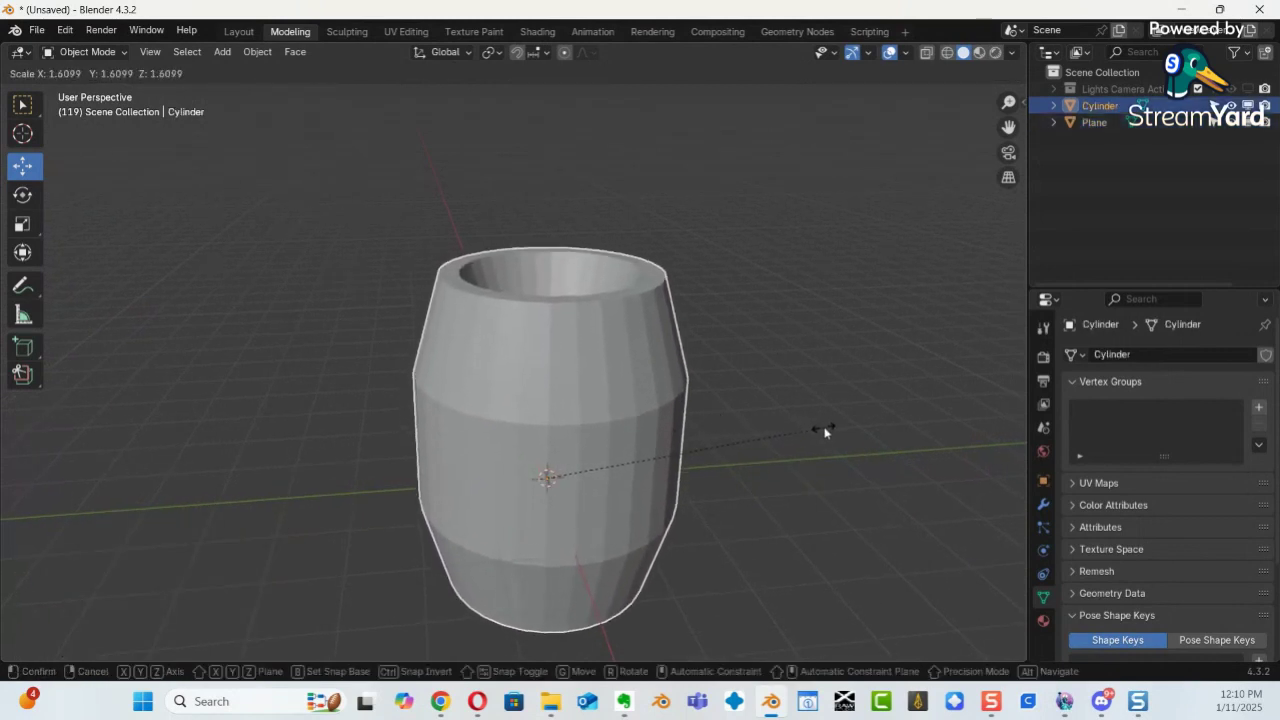
{"action": "left_click", "coordinate": [826, 426]}
Turn on the X-ray display and move the enlarged barrel up about 1.87 m along Z.
{"action": "key", "text": "alt+z"}
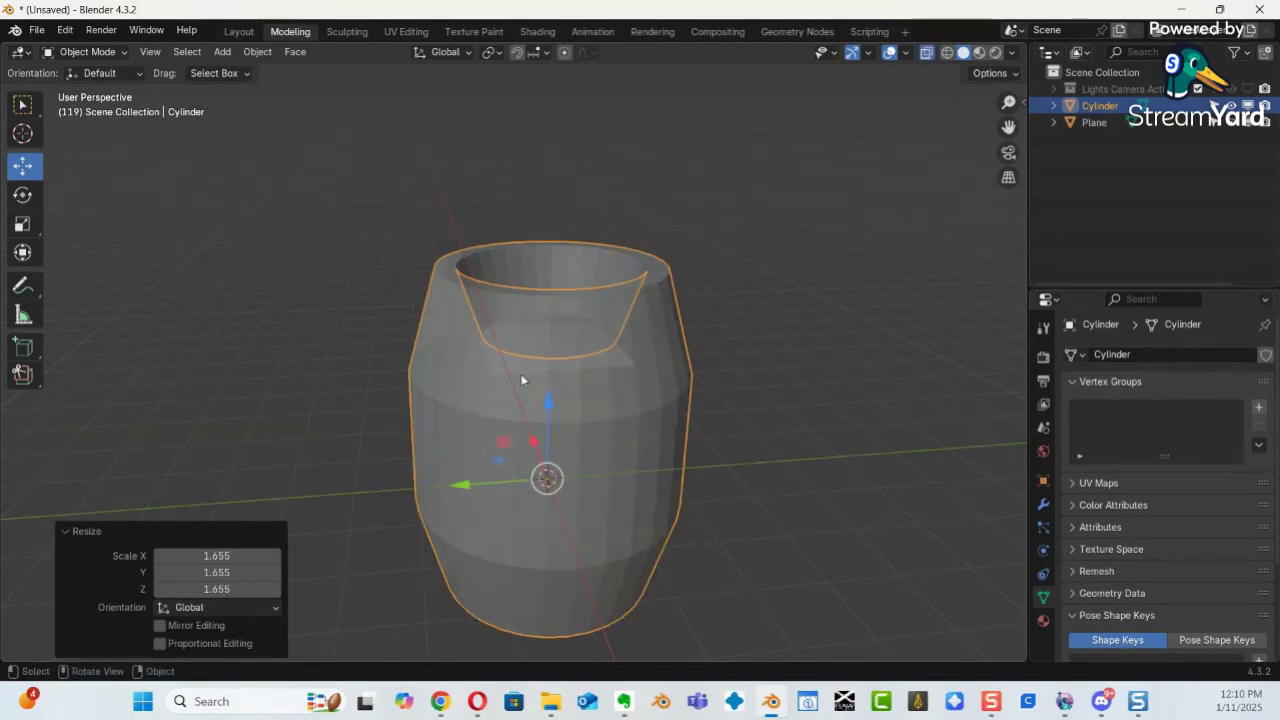
{"action": "middle_click_drag", "start_coordinate": [614, 403], "coordinate": [561, 400]}
{"action": "left_click_drag", "start_coordinate": [551, 406], "coordinate": [564, 292]}
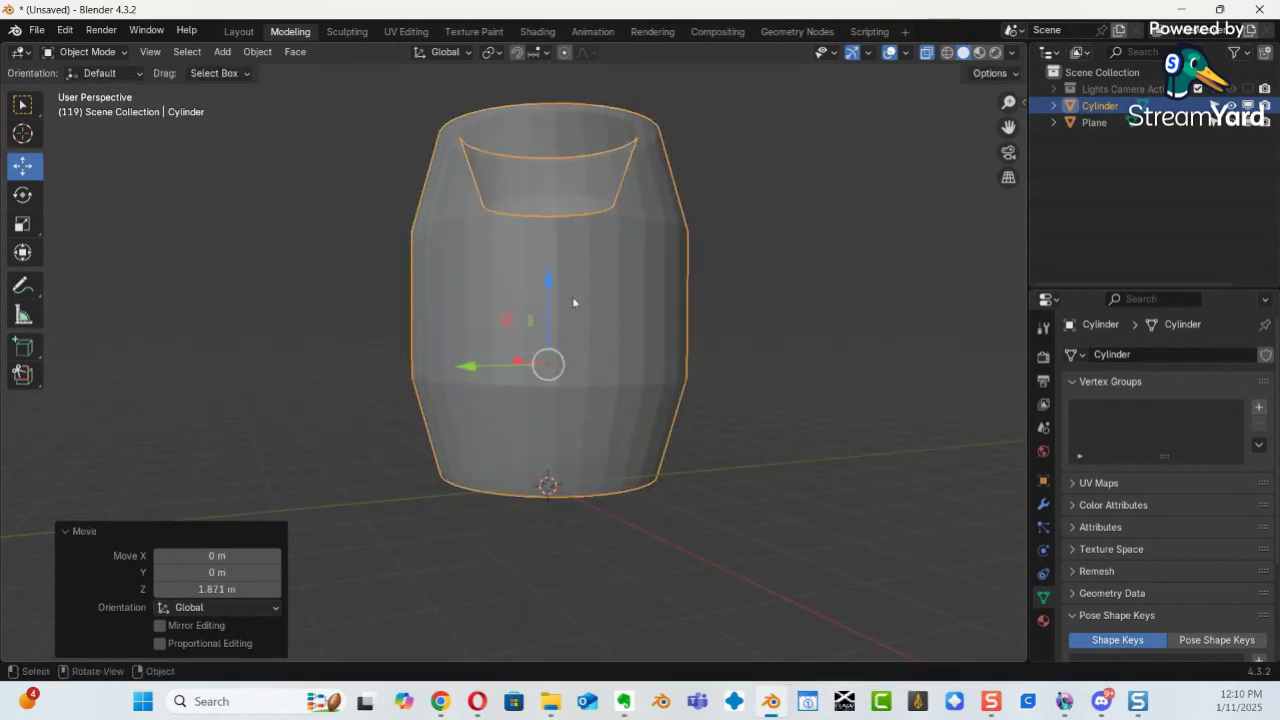
Raise the plane along Z out of the barrel's body to the height of its opening.
{"action": "middle_click_drag", "start_coordinate": [651, 446], "coordinate": [603, 409]}
{"action": "left_click", "coordinate": [557, 379]}
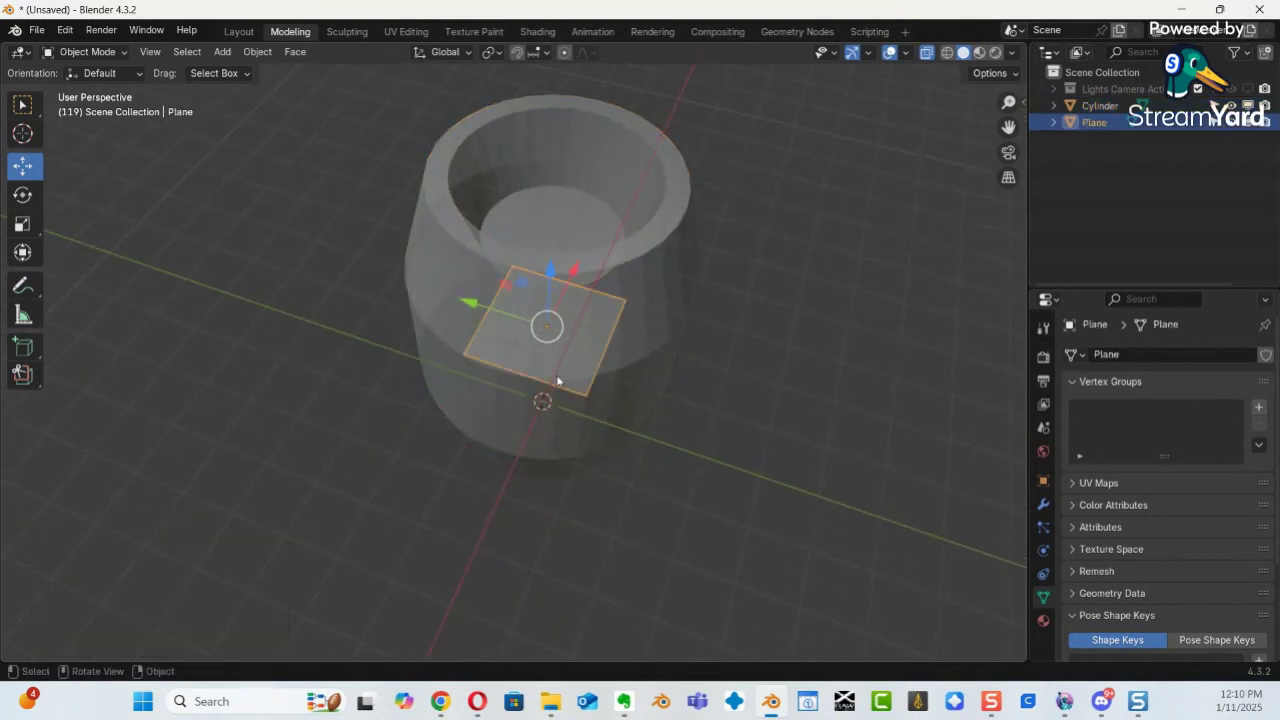
{"action": "left_click_drag", "start_coordinate": [550, 280], "coordinate": [518, 187]}
{"action": "middle_click_drag", "start_coordinate": [518, 187], "coordinate": [654, 211]}
Apply the enlarged barrel's rotation and scale.
{"action": "left_click", "coordinate": [604, 320]}
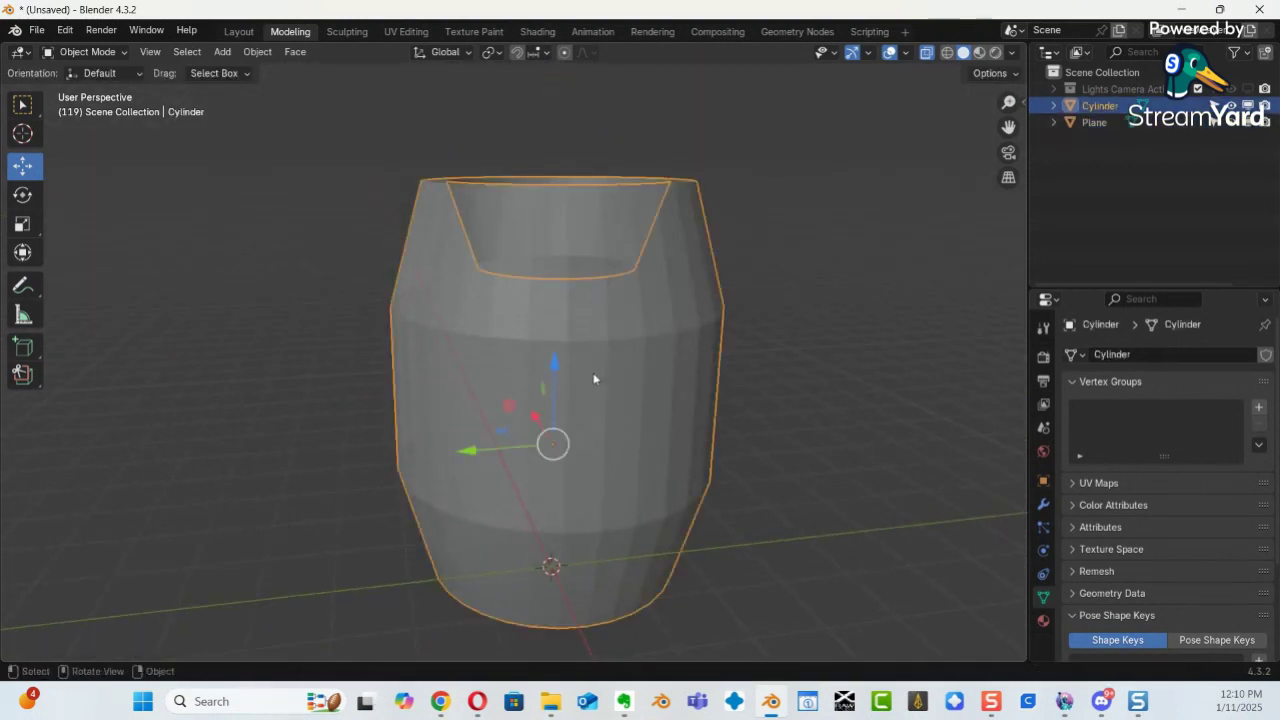
{"action": "key", "text": "ctrl+a"}
{"action": "left_click", "coordinate": [531, 375]}
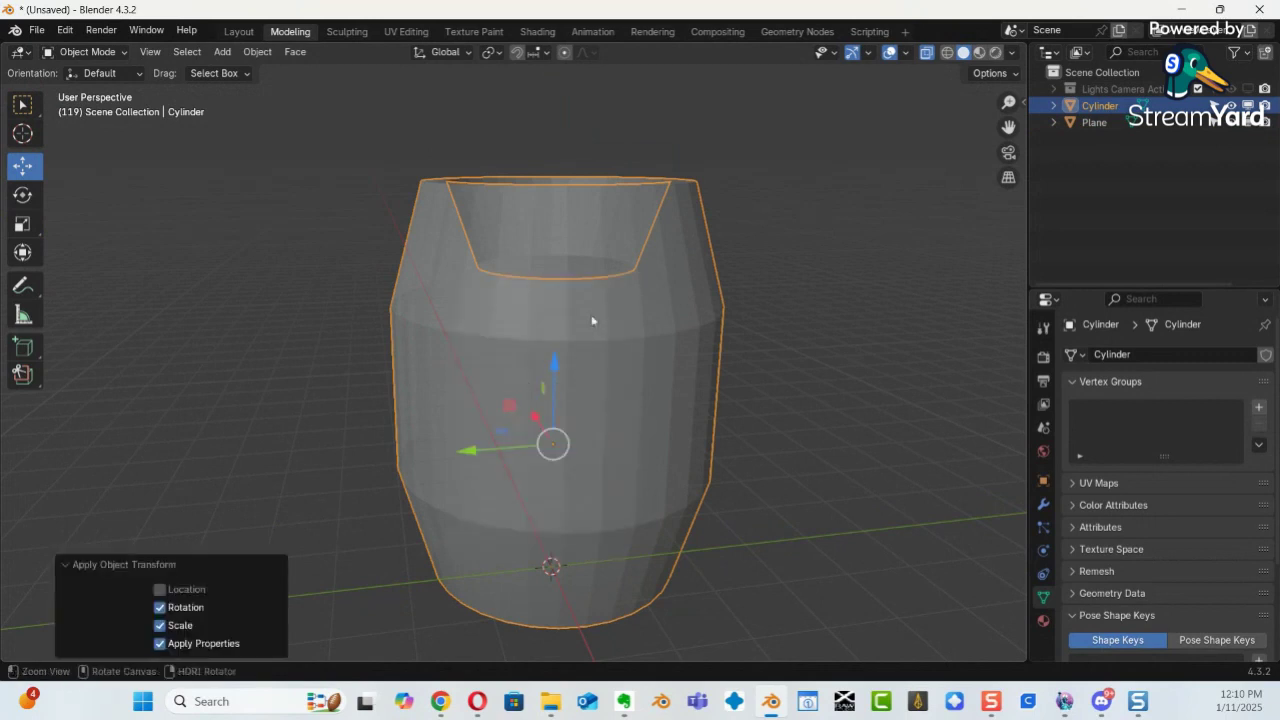
Rotate the plane 90° about X and move it about 1.45 m along Y to the barrel's rim.
{"action": "middle_click_drag", "start_coordinate": [674, 306], "coordinate": [529, 248]}
{"action": "left_click", "coordinate": [529, 248]}
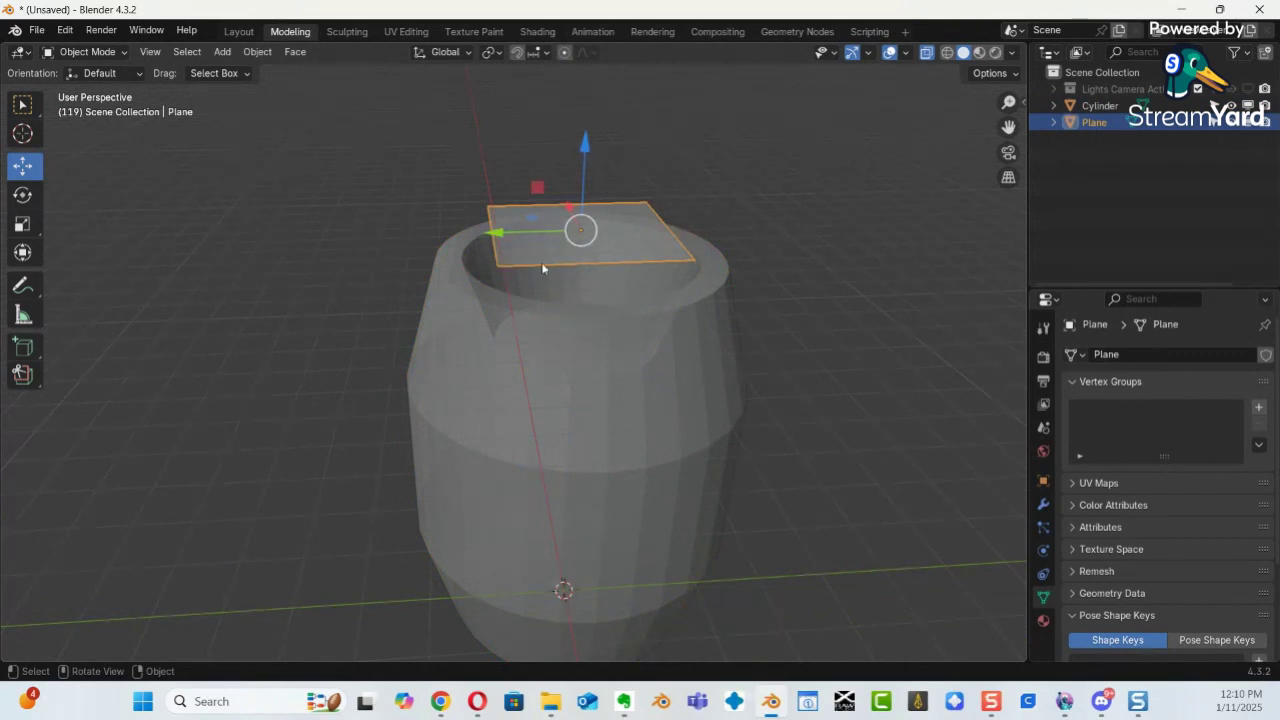
{"action": "middle_click_drag", "start_coordinate": [613, 265], "coordinate": [624, 229]}
{"action": "type", "text": "rx90"}
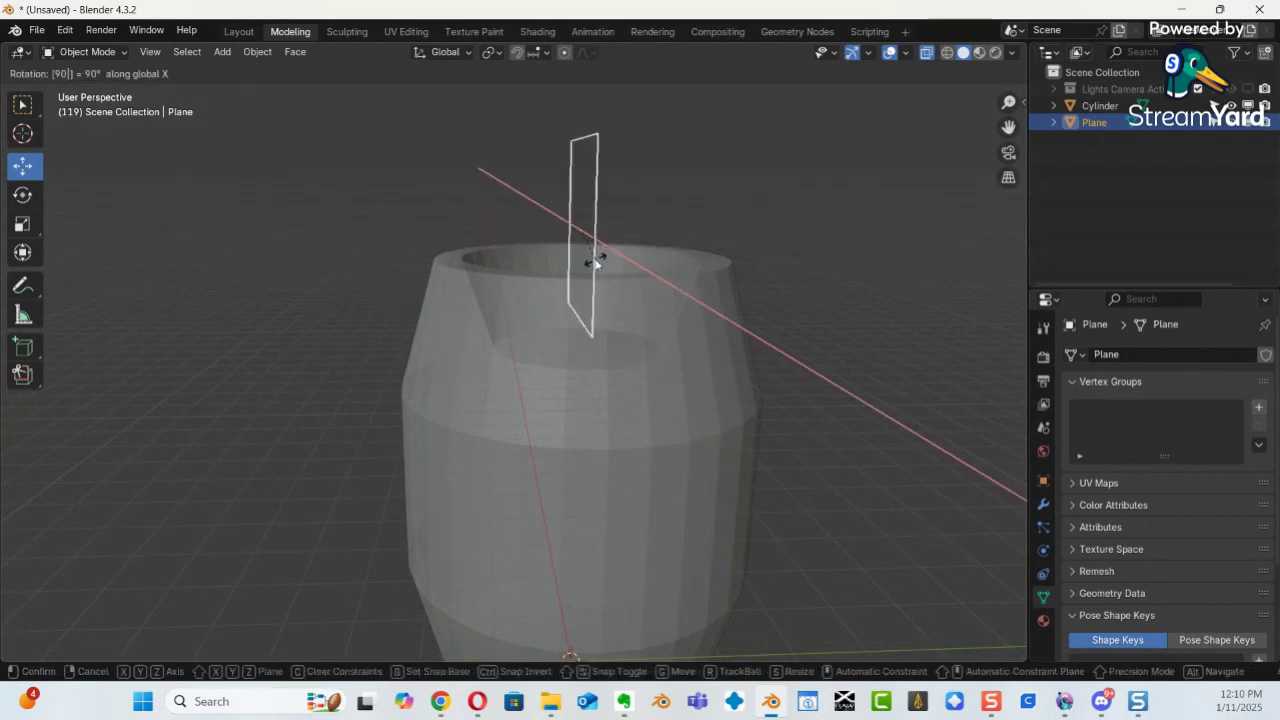
{"action": "key", "text": "Return"}
{"action": "key", "text": "g"}
{"action": "key", "text": "y"}
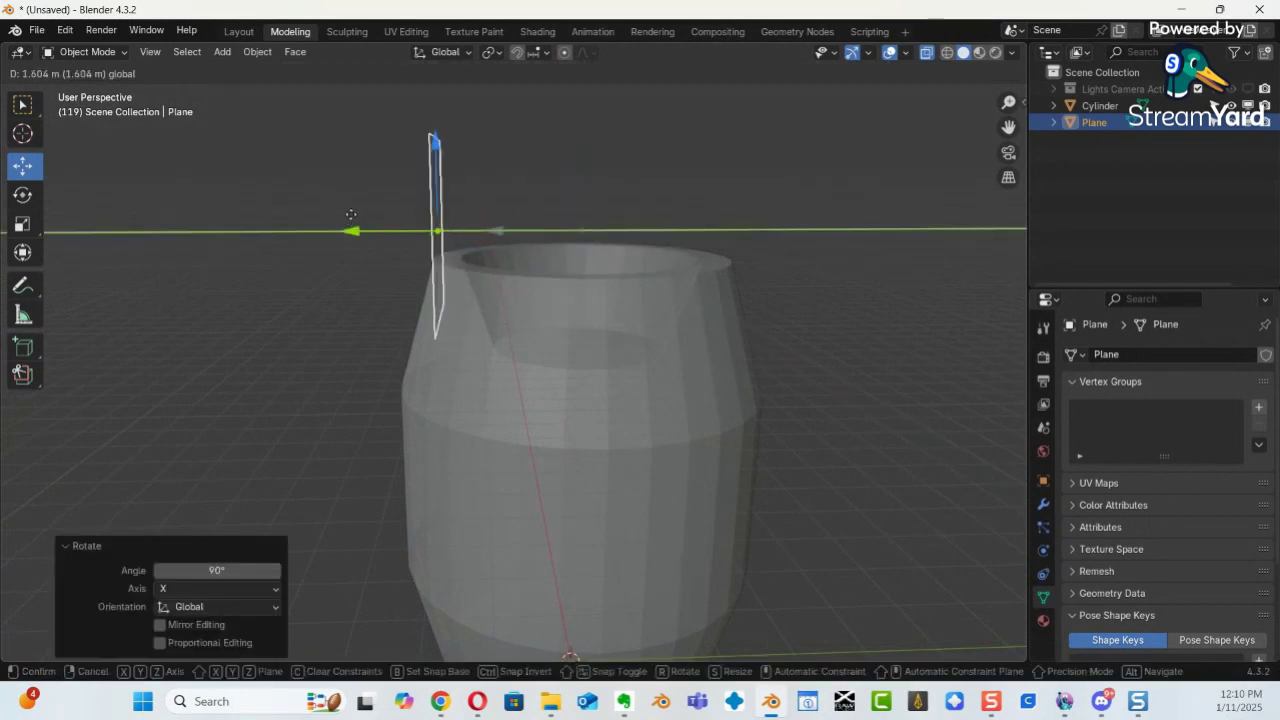
{"action": "left_click", "coordinate": [446, 295]}
In Edit Mode, raise the upright plane's top edge about 1.3 m along Z.
{"action": "mouse_move", "coordinate": [446, 295]}
{"action": "middle_mouse_down"}
{"action": "mouse_move", "coordinate": [503, 226]}
{"action": "mouse_move", "coordinate": [420, 263]}
{"action": "mouse_move", "coordinate": [451, 263]}
{"action": "mouse_move", "coordinate": [510, 353]}
{"action": "mouse_move", "coordinate": [754, 303]}
{"action": "mouse_move", "coordinate": [843, 311]}
{"action": "mouse_move", "coordinate": [766, 331]}
{"action": "mouse_move", "coordinate": [680, 323]}
{"action": "middle_mouse_up"}
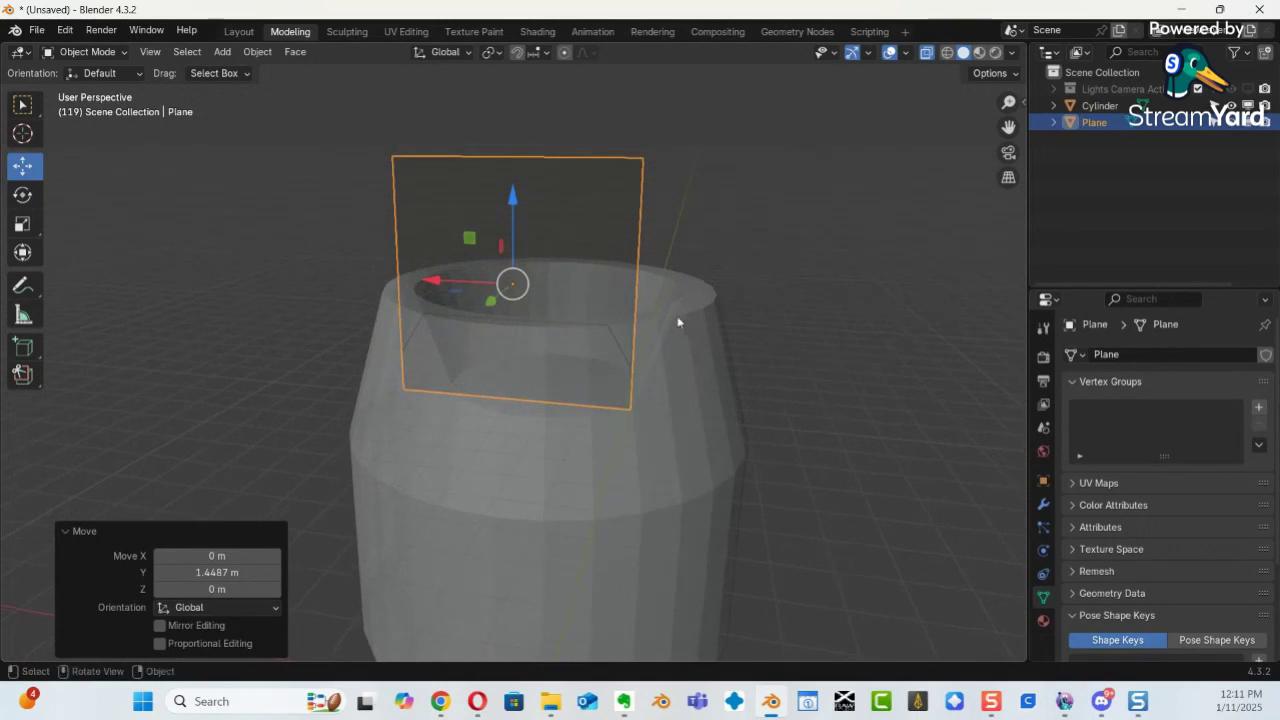
{"action": "key", "text": "ctrl+Tab"}
{"action": "left_click", "coordinate": [758, 311]}
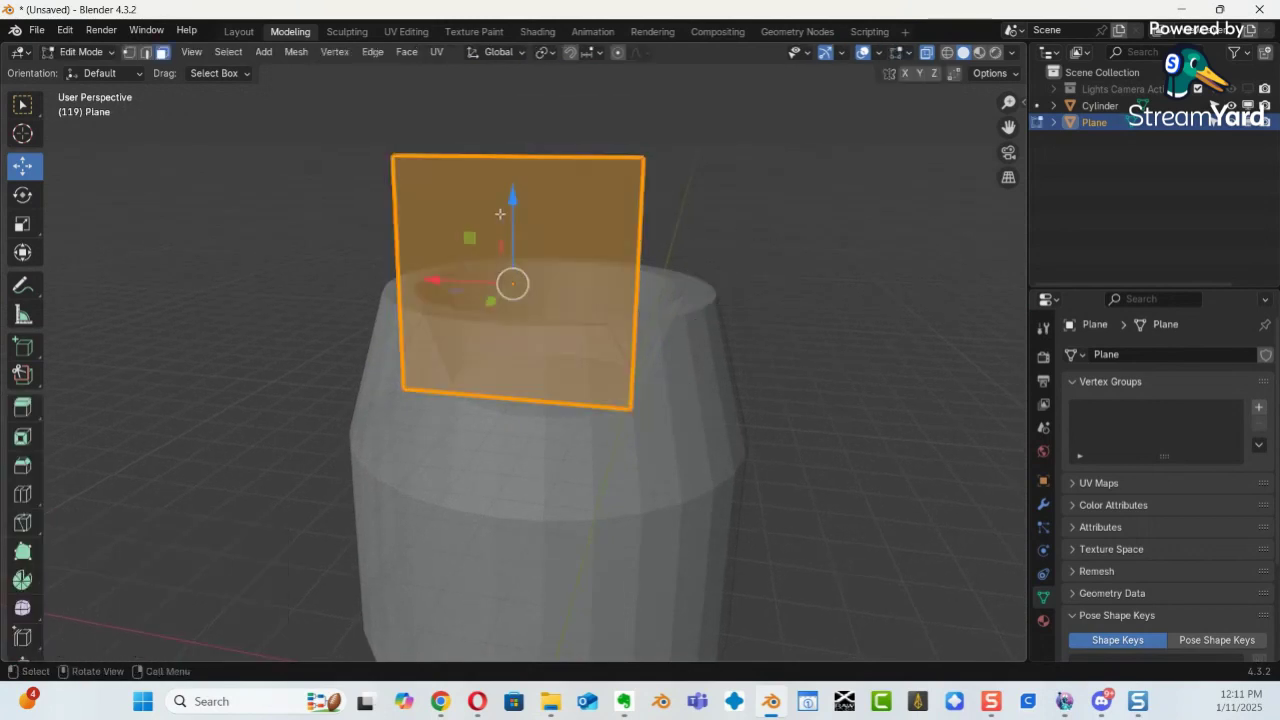
{"action": "key", "text": "2"}
{"action": "left_click", "coordinate": [509, 155]}
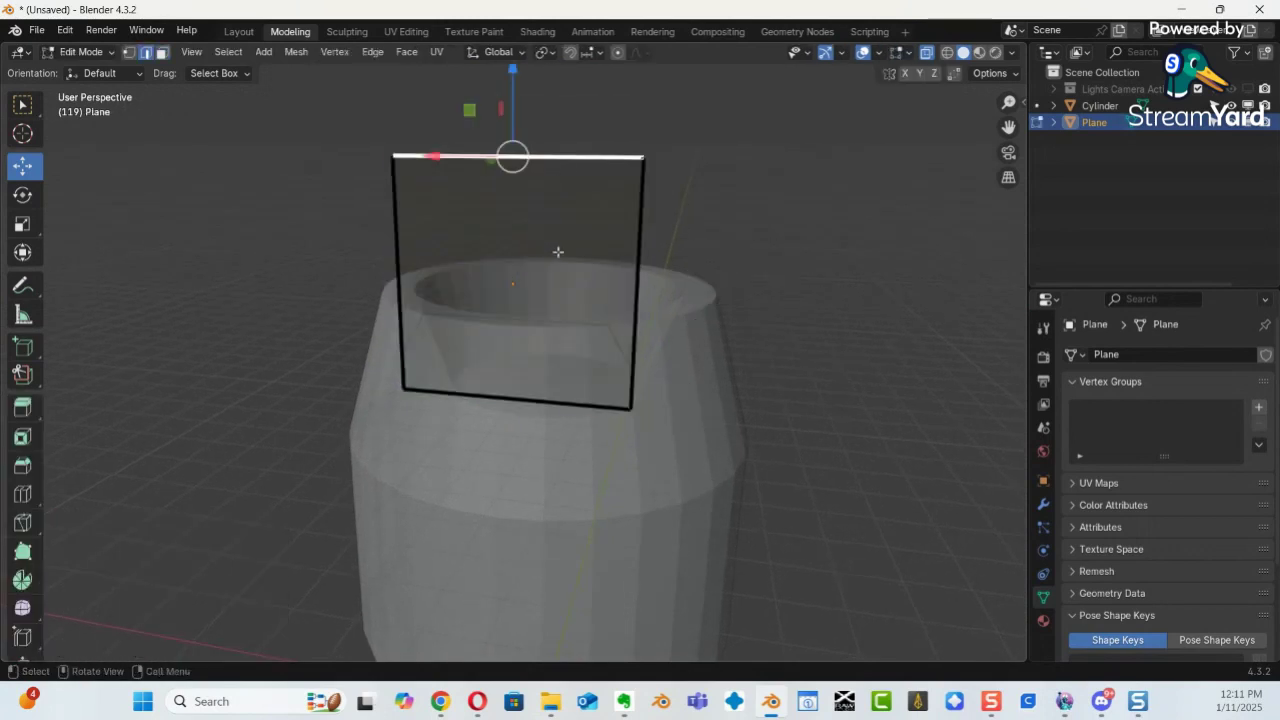
{"action": "key", "text": "space"}
{"action": "middle_click_drag", "start_coordinate": [634, 231], "coordinate": [581, 333], "text": "shift"}
{"action": "key", "text": "space"}
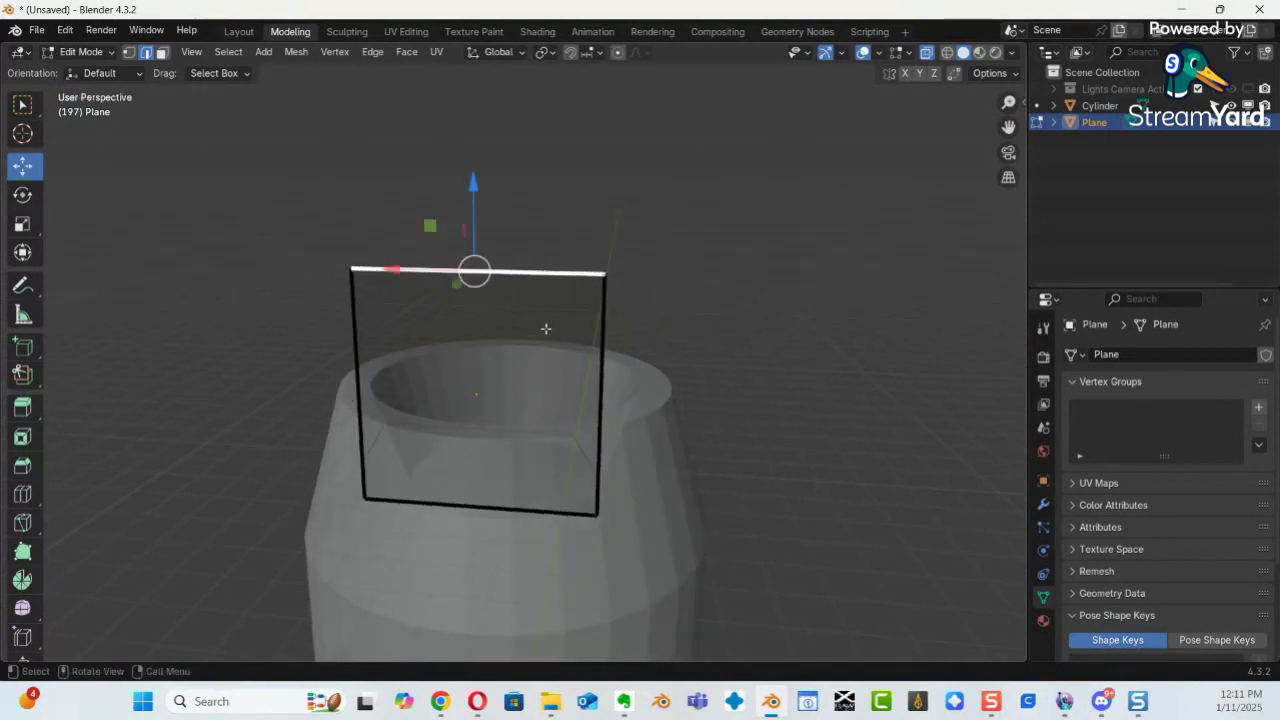
{"action": "left_click_drag", "start_coordinate": [474, 181], "coordinate": [458, 6]}
Scale the plane's two vertical side edges closer together along X to form a narrow strip.
{"action": "middle_click_drag", "start_coordinate": [699, 320], "coordinate": [620, 362]}
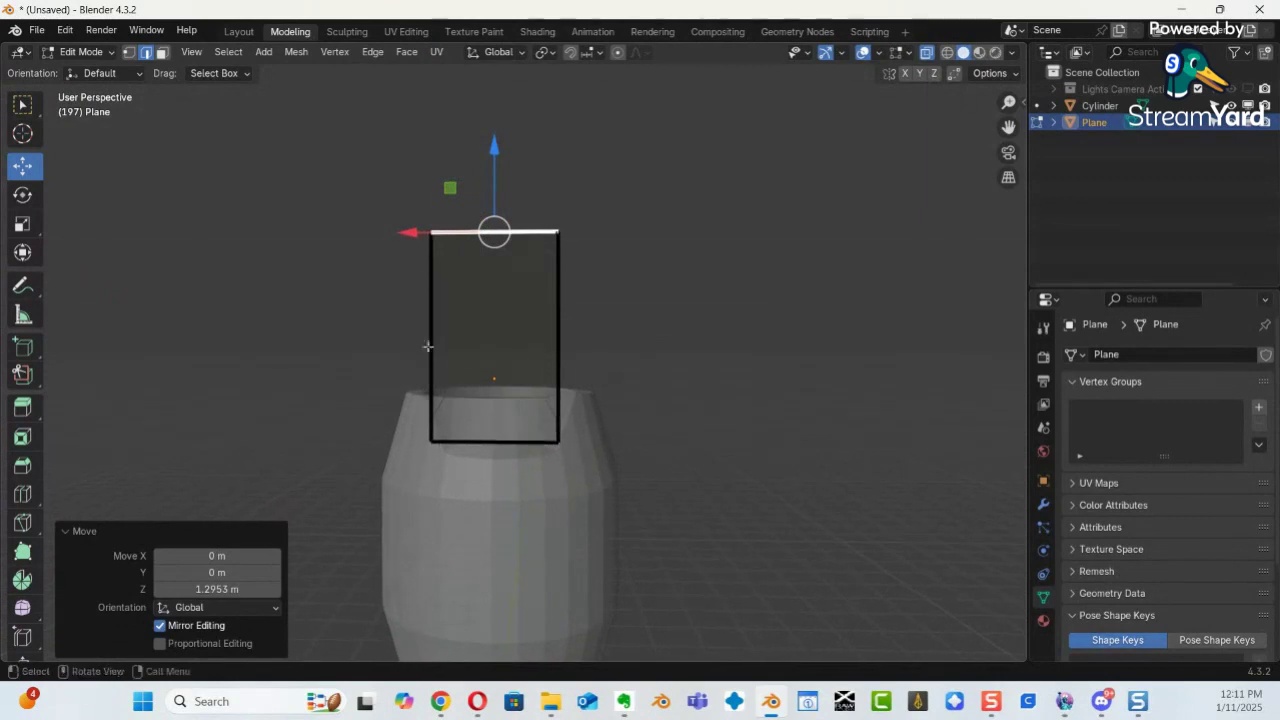
{"action": "left_click", "coordinate": [432, 346]}
{"action": "left_click", "coordinate": [559, 346], "text": "shift"}
{"action": "left_click_drag", "start_coordinate": [22, 224], "coordinate": [190, 268]}
{"action": "left_click", "coordinate": [22, 224]}
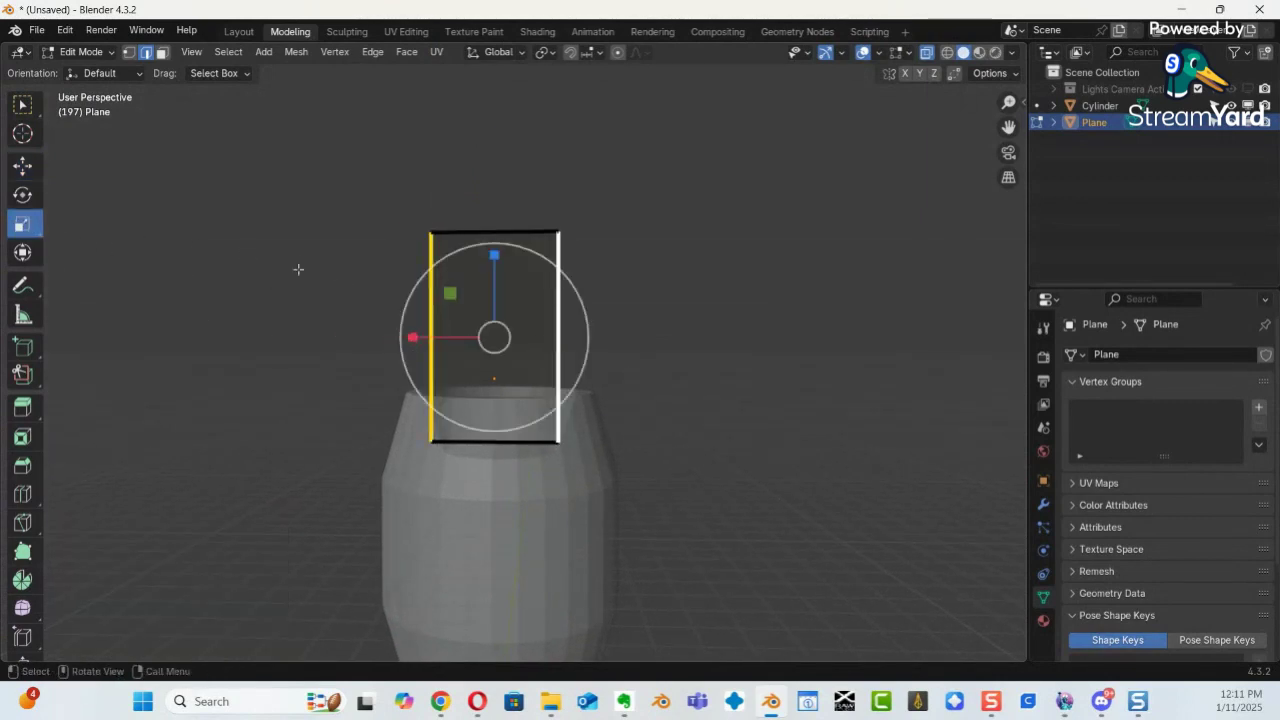
{"action": "left_click_drag", "start_coordinate": [413, 336], "coordinate": [465, 347]}
Lower the strip's top edge about 0.58 m along Z.
{"action": "left_click", "coordinate": [492, 231]}
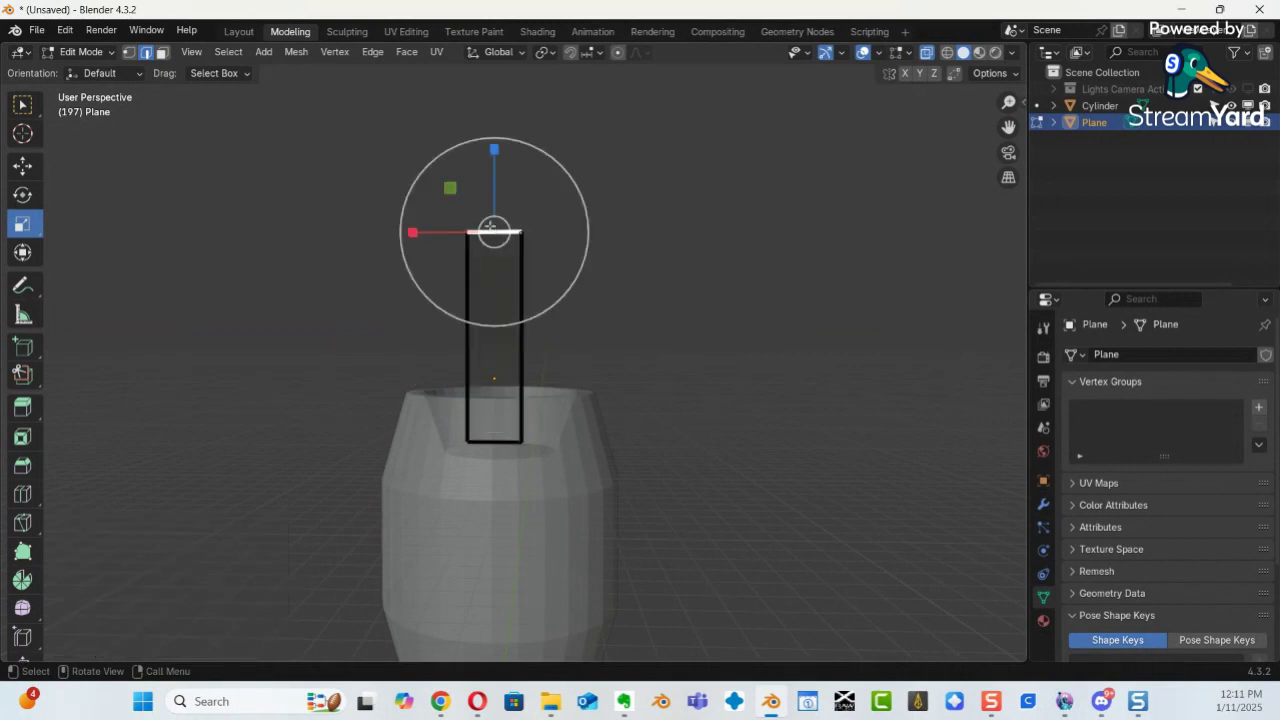
{"action": "left_click", "coordinate": [24, 166]}
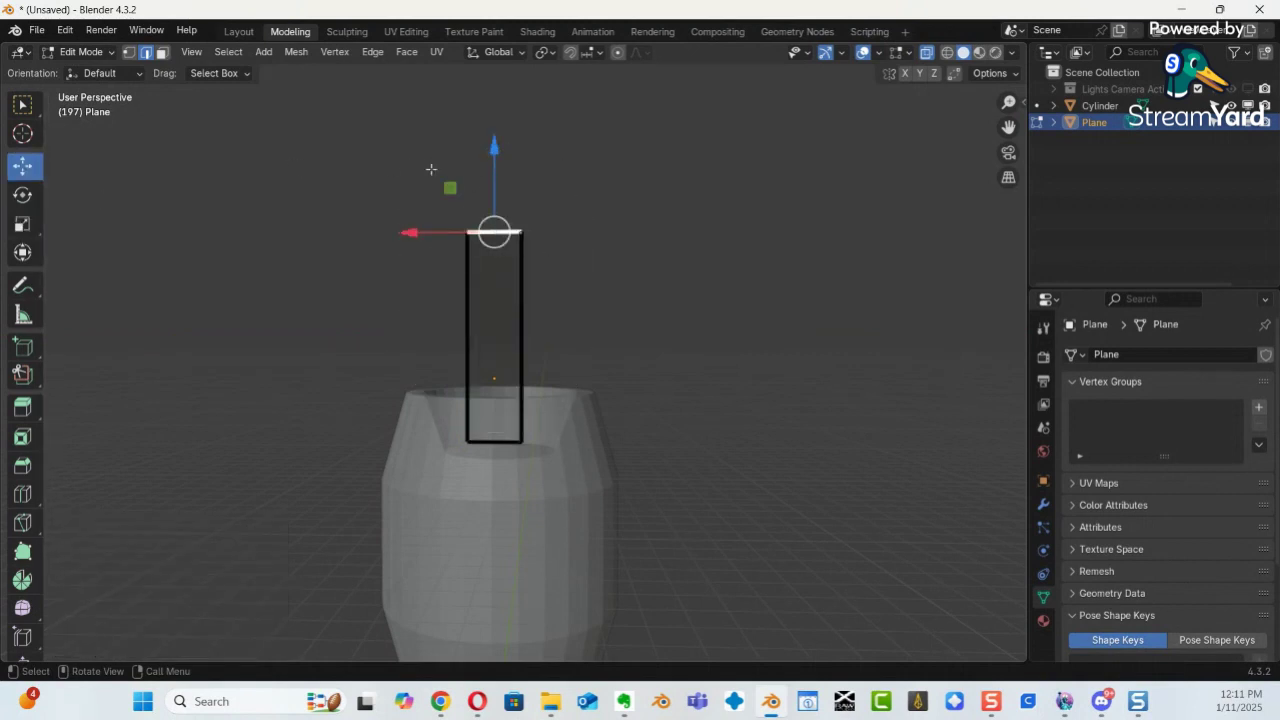
{"action": "left_click_drag", "start_coordinate": [494, 151], "coordinate": [521, 193]}
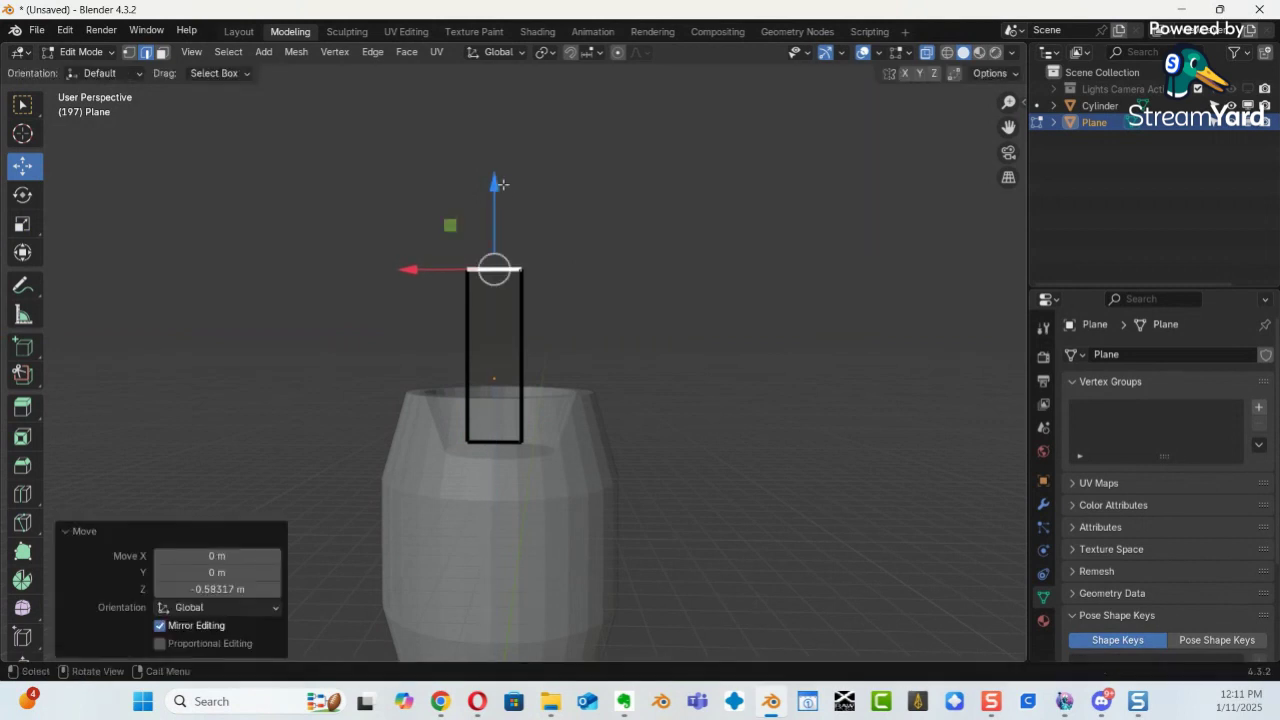
{"action": "left_click", "coordinate": [520, 214]}
Move the whole strip up along Z so its lower end sits near the barrel's rim, and deselect it.
{"action": "key", "text": "a"}
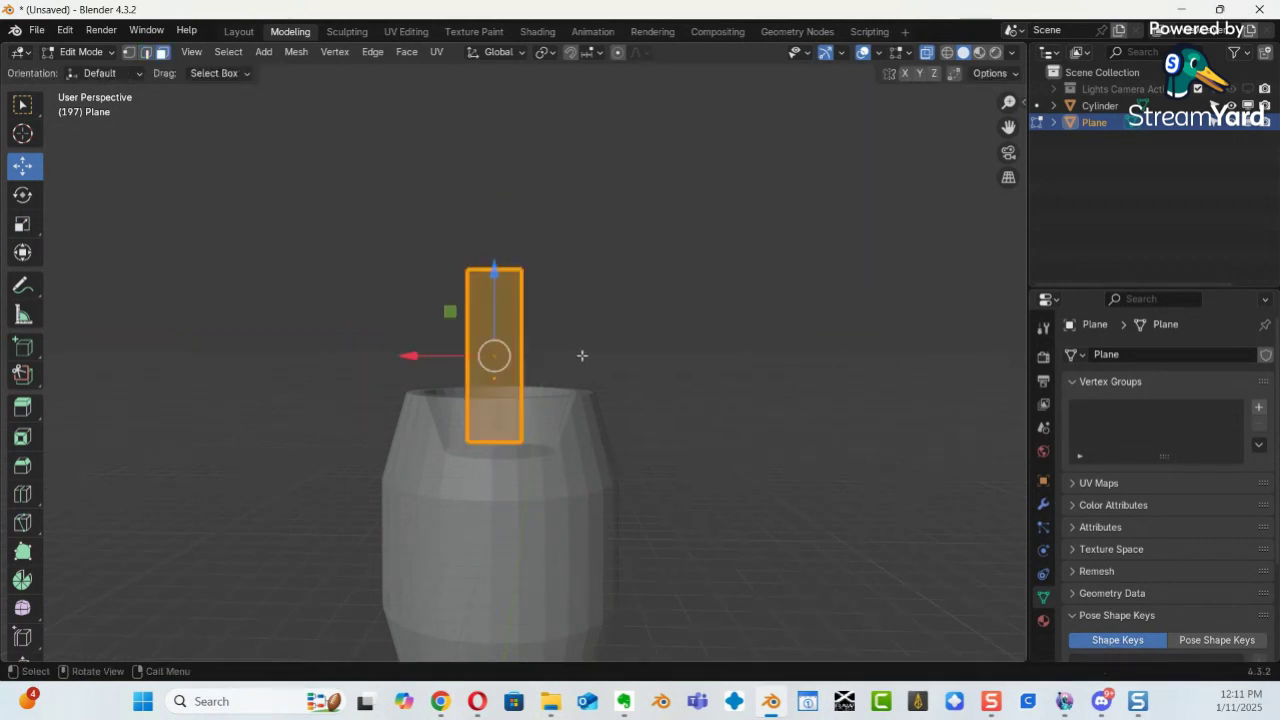
{"action": "left_click_drag", "start_coordinate": [501, 277], "coordinate": [501, 237]}
{"action": "middle_click_drag", "start_coordinate": [547, 317], "coordinate": [517, 379]}
{"action": "left_click", "coordinate": [407, 312]}
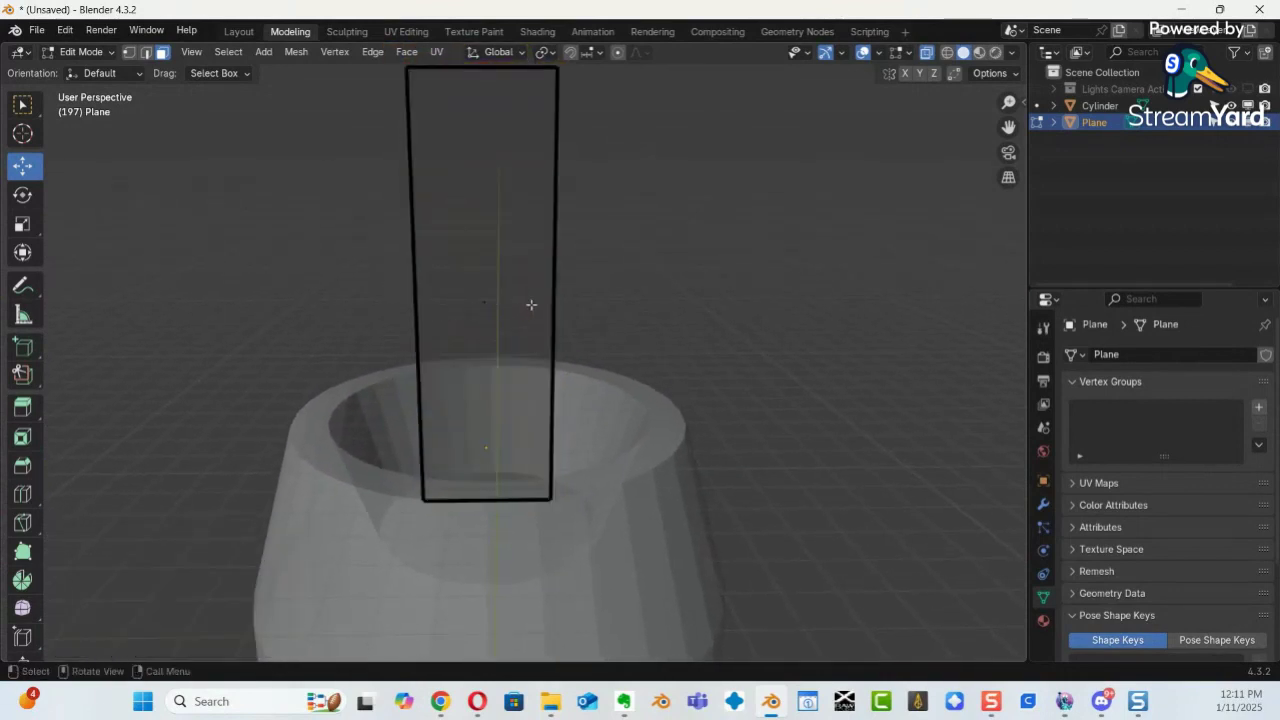
Narrow the strip further by scaling its two long side edges to 0.678 along X.
{"action": "key", "text": "2"}
{"action": "left_click", "coordinate": [411, 302]}
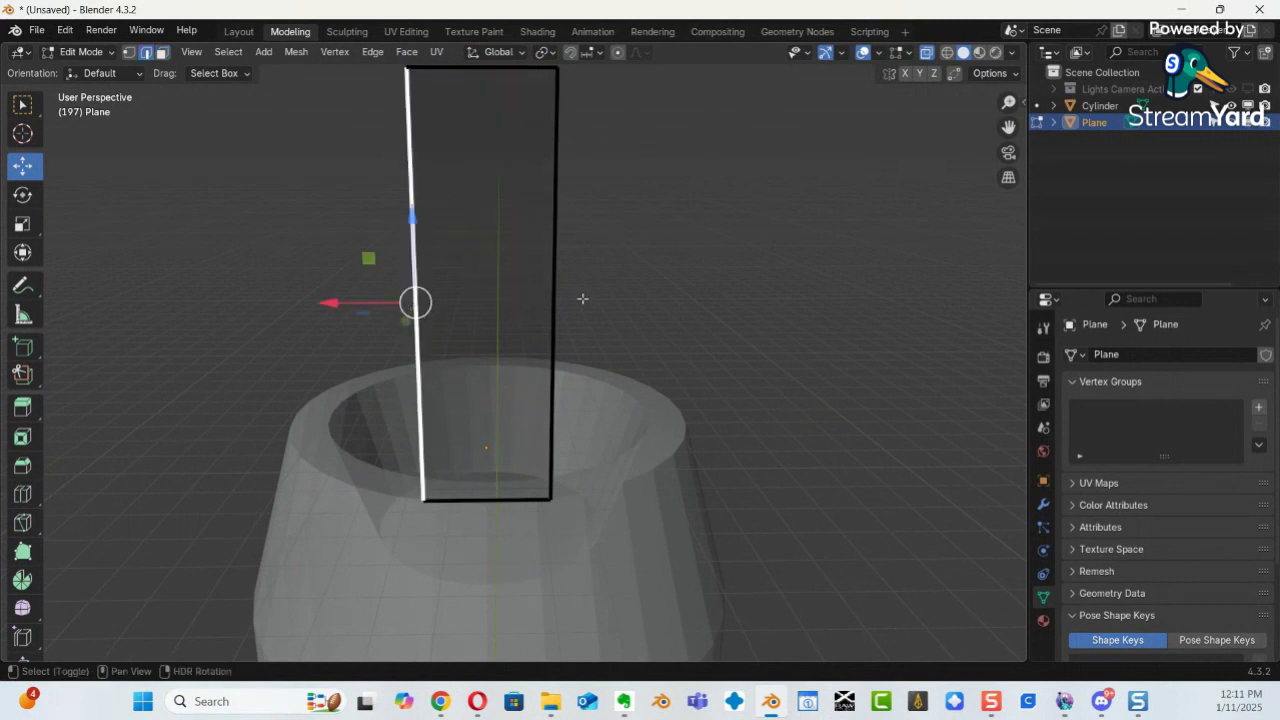
{"action": "left_click", "coordinate": [551, 302], "text": "shift"}
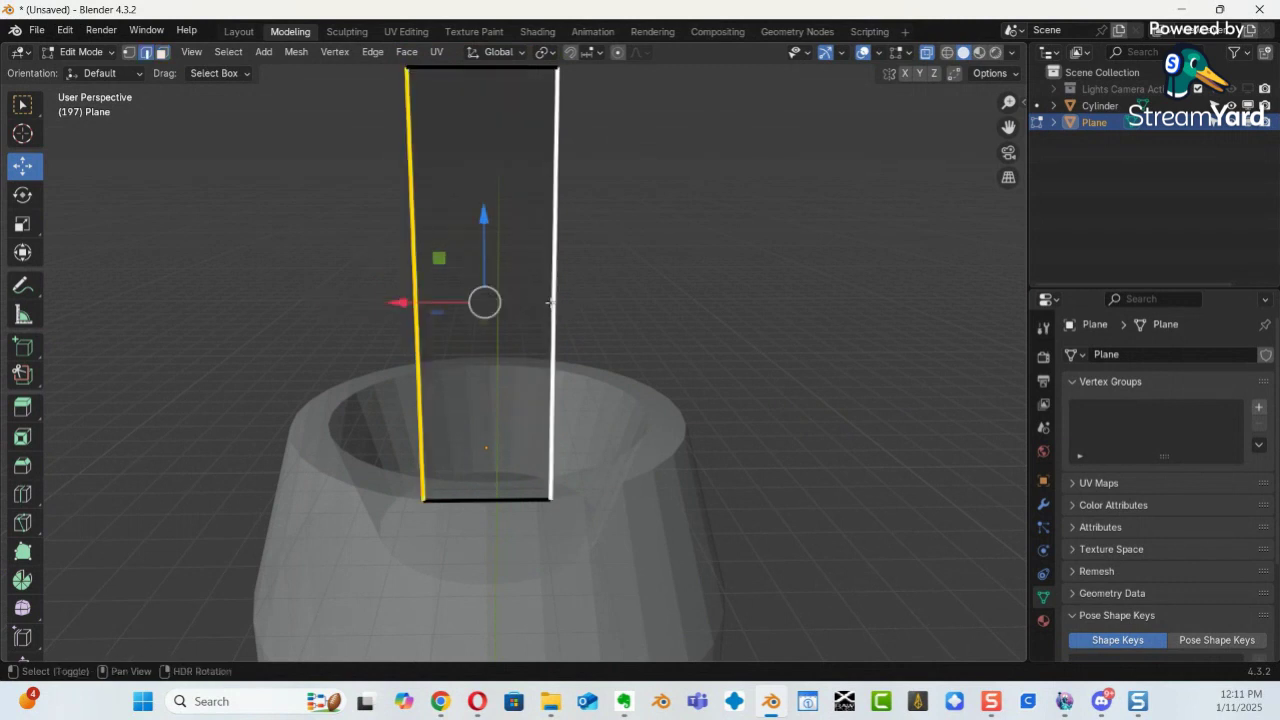
{"action": "left_click", "coordinate": [21, 229]}
{"action": "left_click_drag", "start_coordinate": [393, 304], "coordinate": [431, 304]}
{"action": "key", "text": "ctrl+z"}
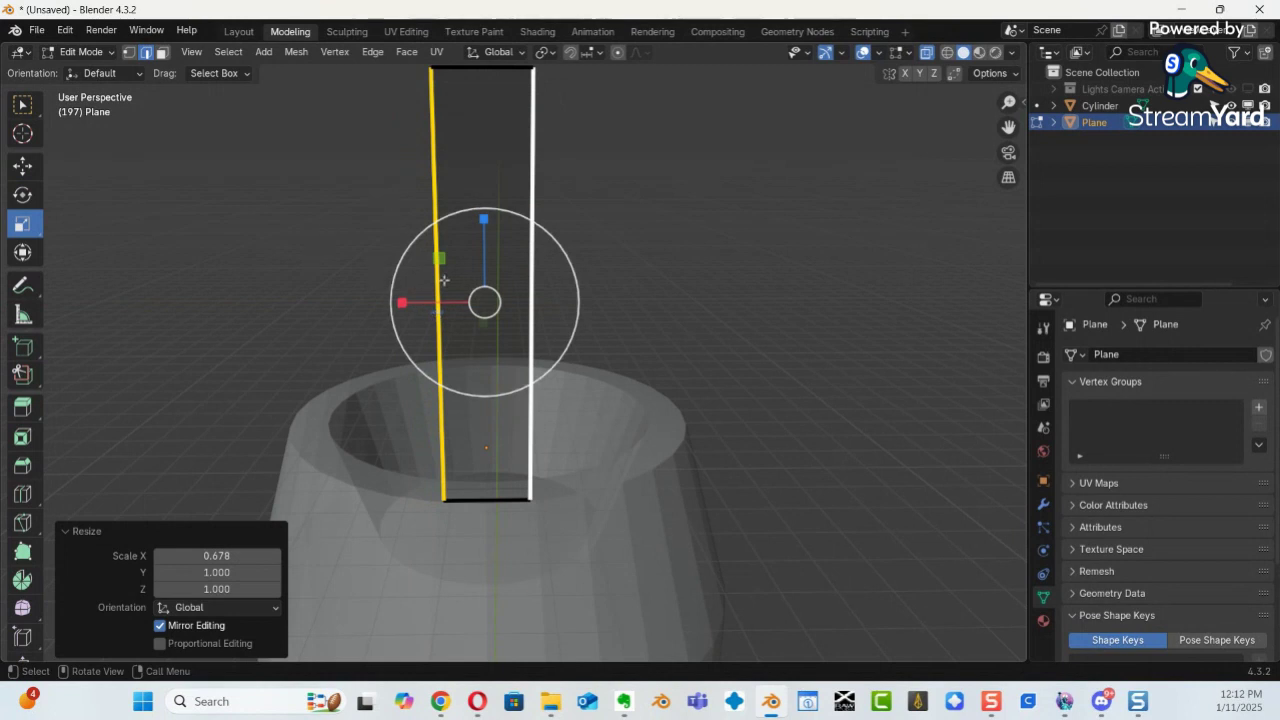
{"action": "middle_click_drag", "start_coordinate": [558, 298], "coordinate": [468, 370]}
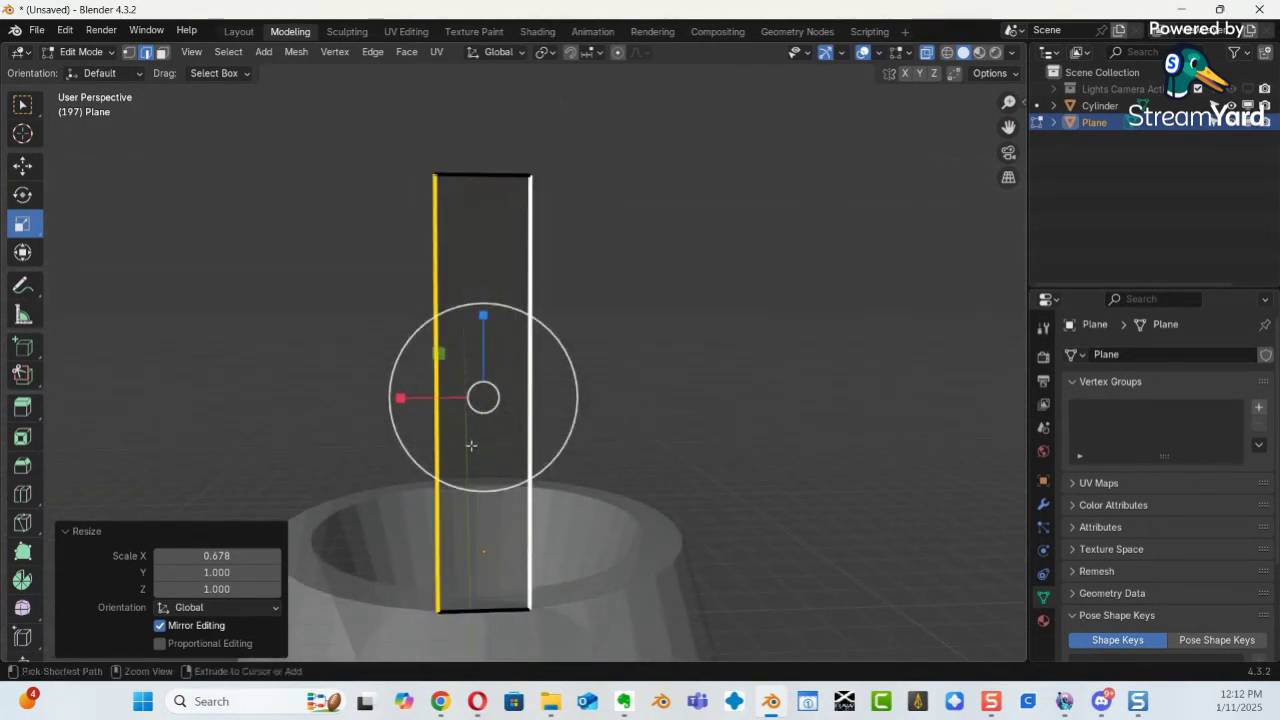
Add five evenly spaced vertical loop cuts along the strip without sliding them.
{"action": "key", "text": "ctrl+r"}
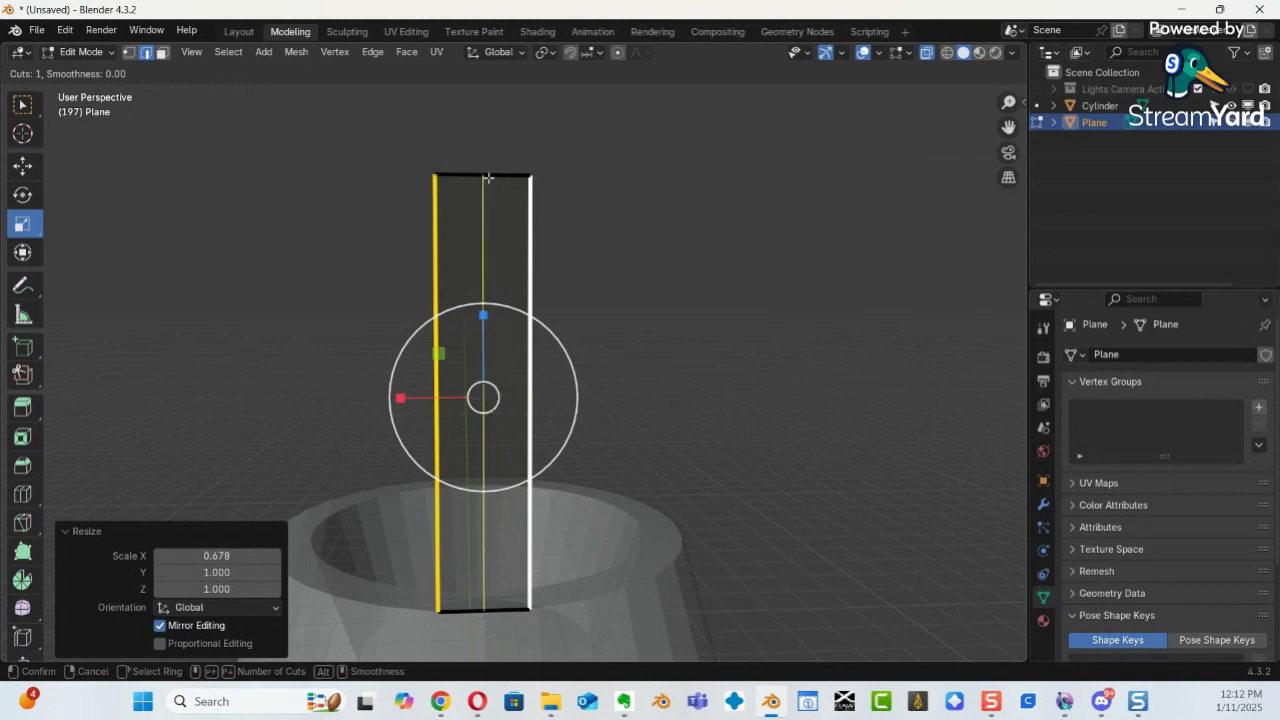
{"action": "scroll", "coordinate": [487, 180], "scroll_direction": "up", "scroll_amount": 1}
{"action": "scroll", "coordinate": [487, 180], "scroll_direction": "up", "scroll_amount": 1}
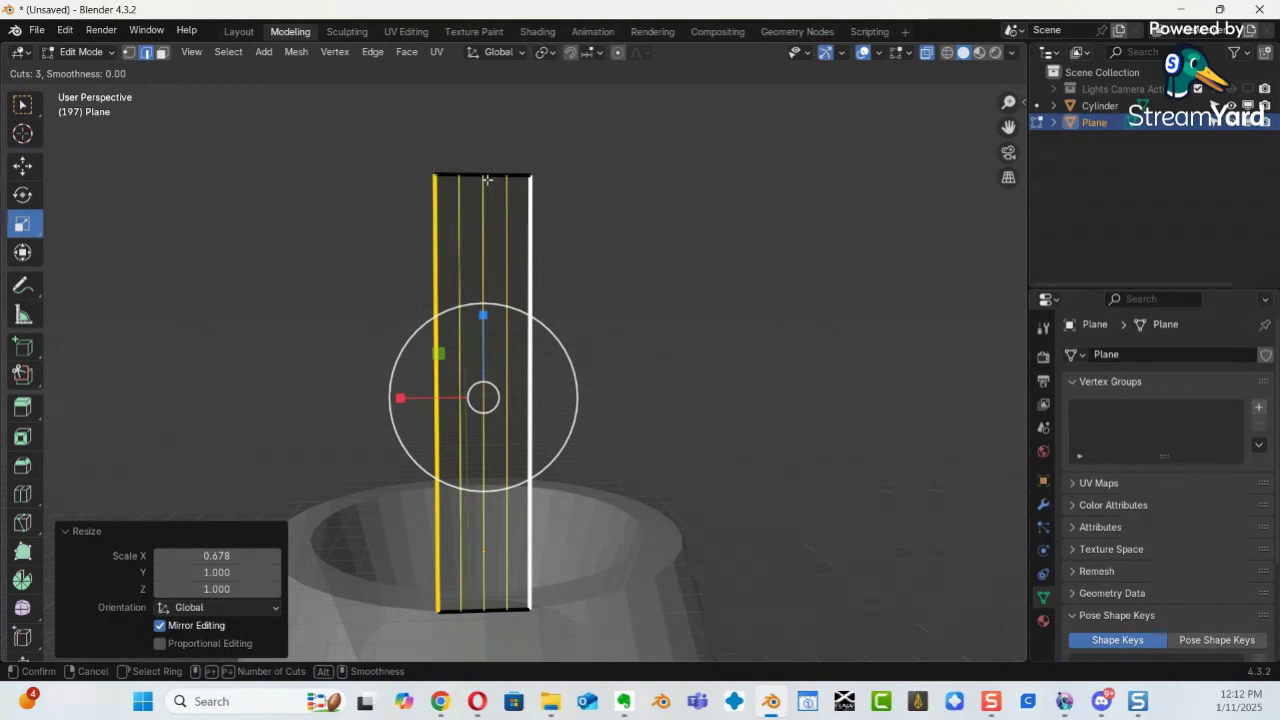
{"action": "scroll", "coordinate": [487, 180], "scroll_direction": "up", "scroll_amount": 1}
{"action": "scroll", "coordinate": [487, 180], "scroll_direction": "up", "scroll_amount": 1}
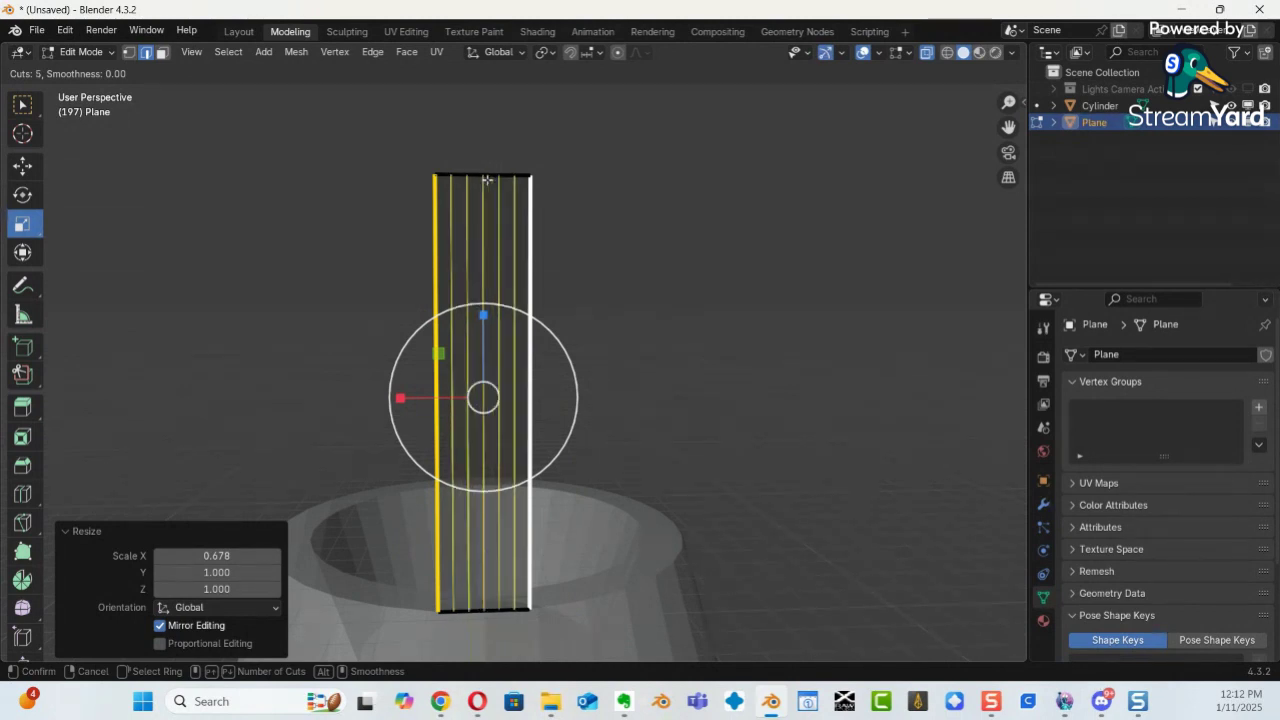
{"action": "left_click", "coordinate": [487, 180]}
{"action": "right_click", "coordinate": [487, 180]}
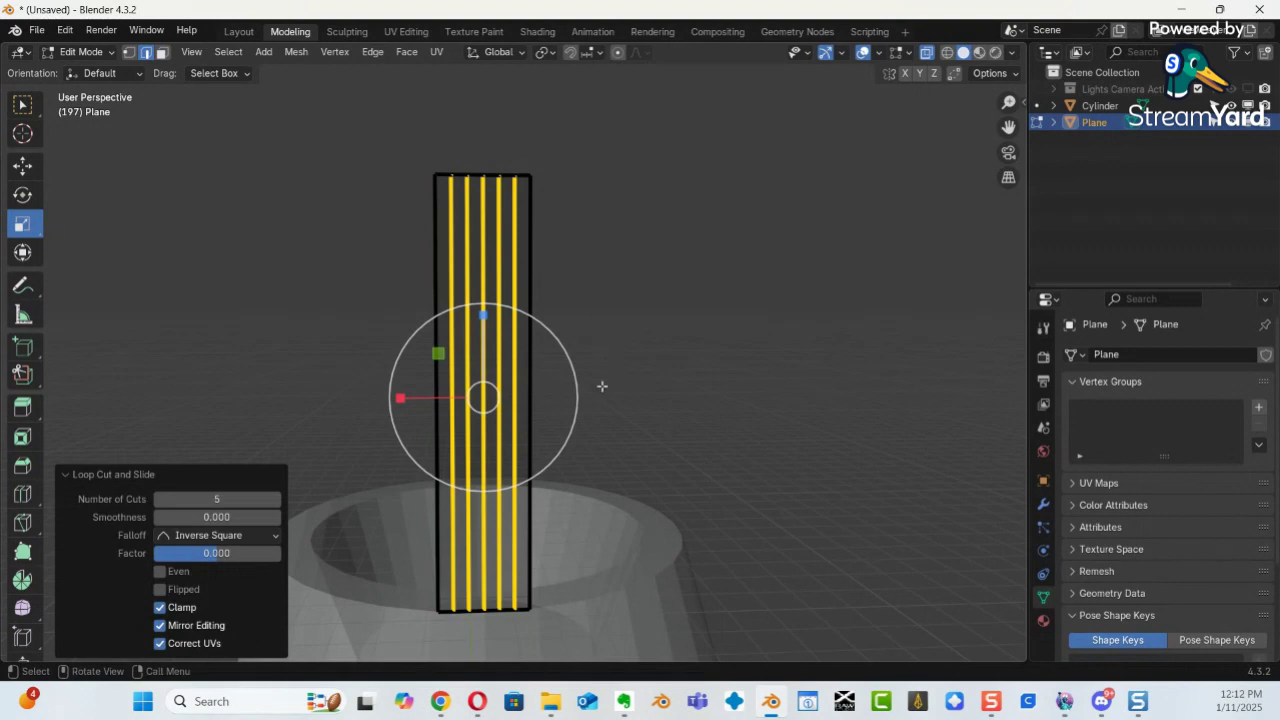
{"action": "middle_click_drag", "start_coordinate": [584, 406], "coordinate": [485, 375]}
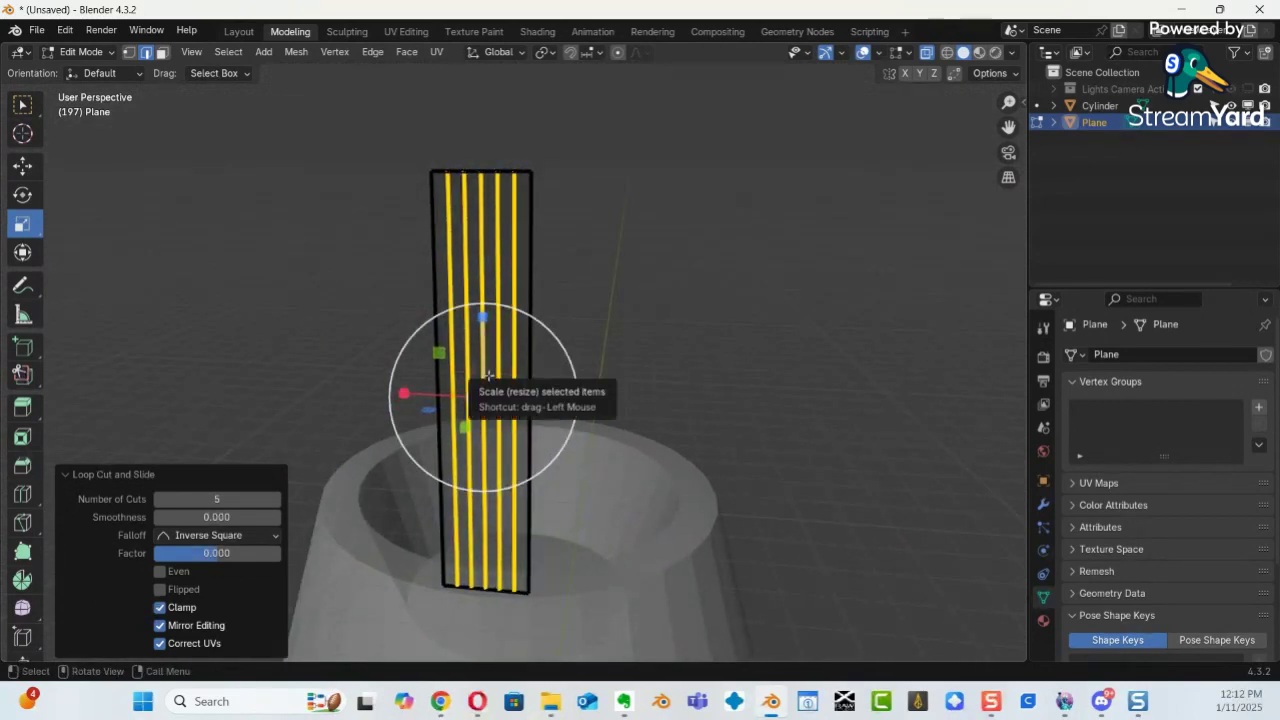
Bow the plane by moving its middle vertical edge about 0.113 m along Y with smooth proportional editing.
{"action": "left_click", "coordinate": [483, 372]}
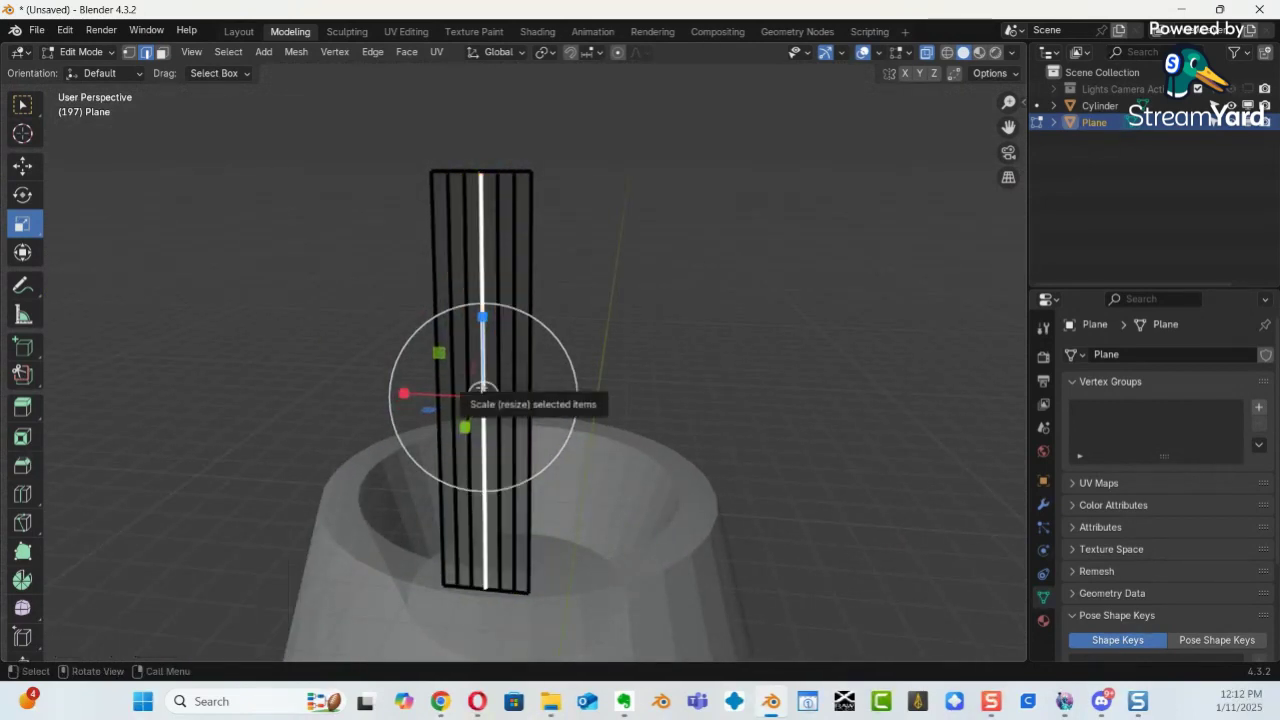
{"action": "key", "text": "o"}
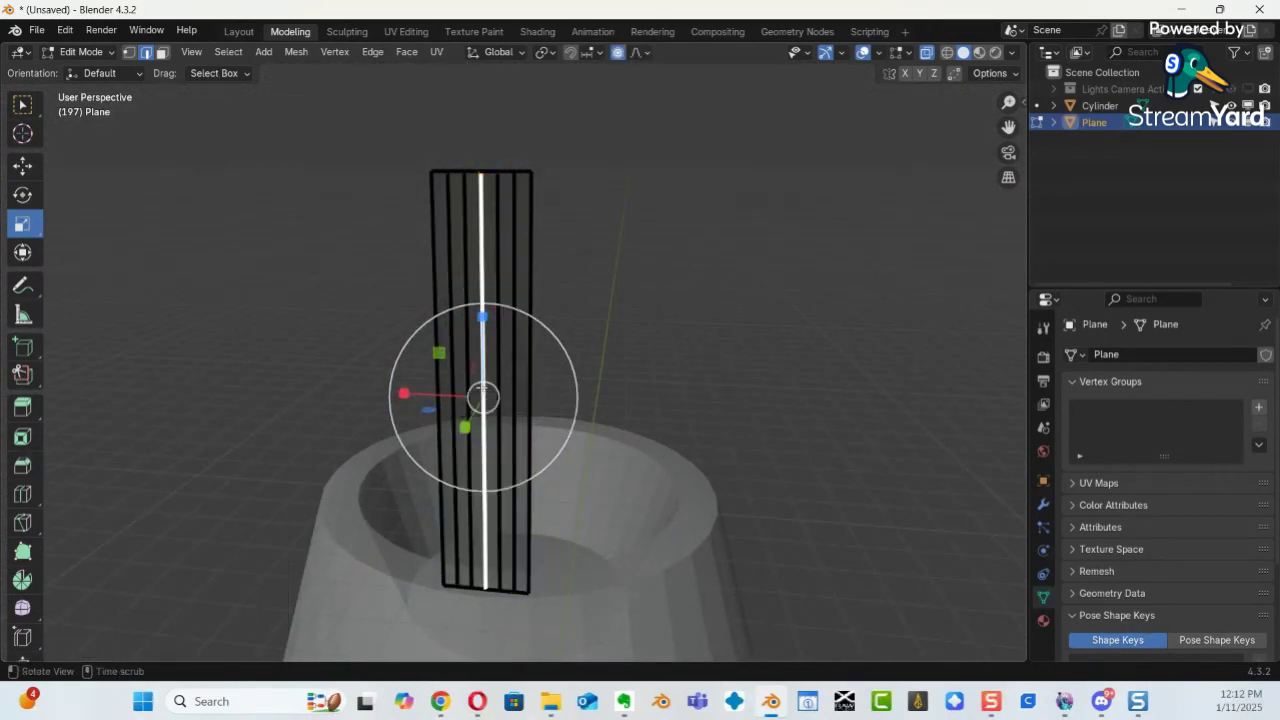
{"action": "middle_click_drag", "start_coordinate": [482, 393], "coordinate": [692, 386]}
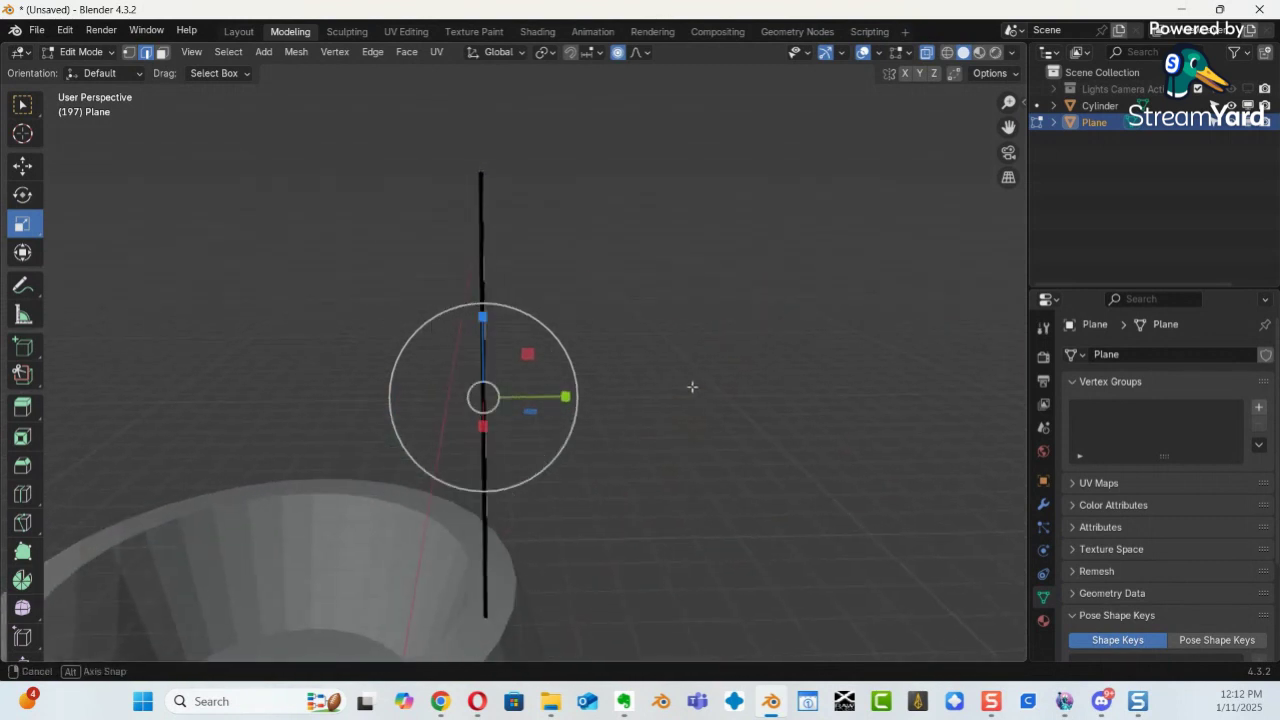
{"action": "left_click", "coordinate": [24, 170]}
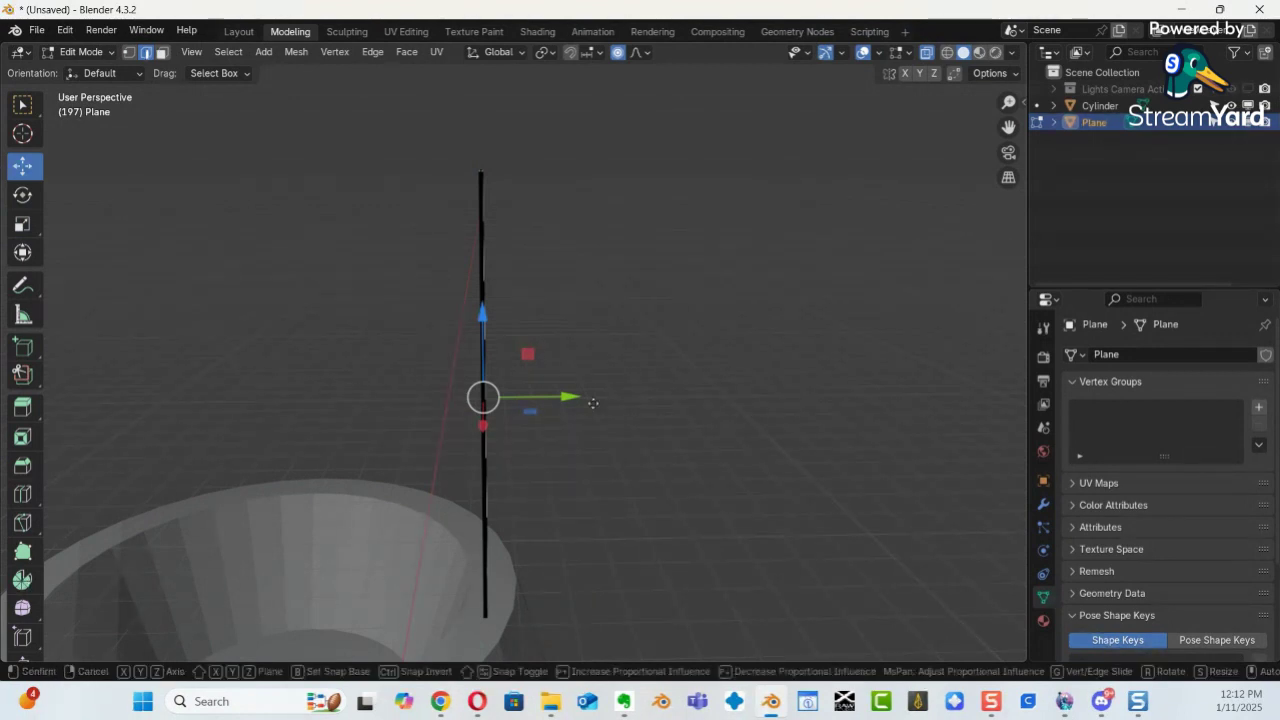
{"action": "key", "text": "g"}
{"action": "key", "text": "y"}
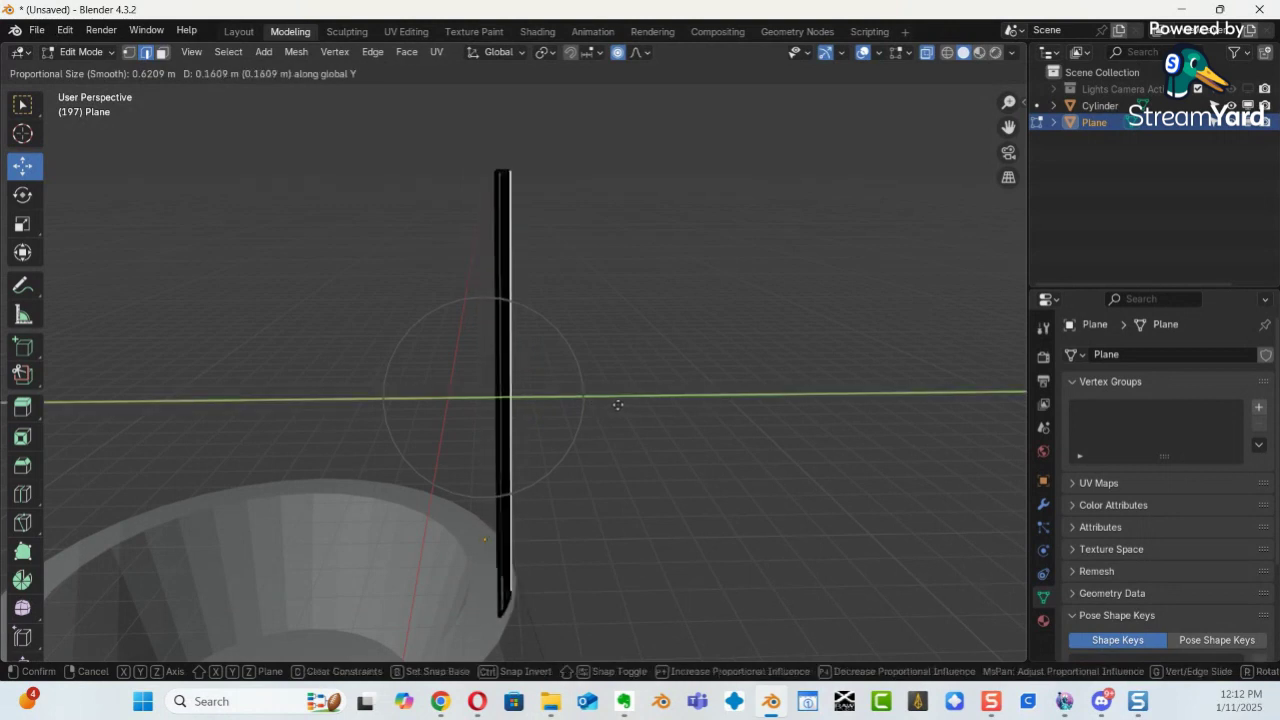
{"action": "key", "text": "z"}
{"action": "key", "text": "y"}
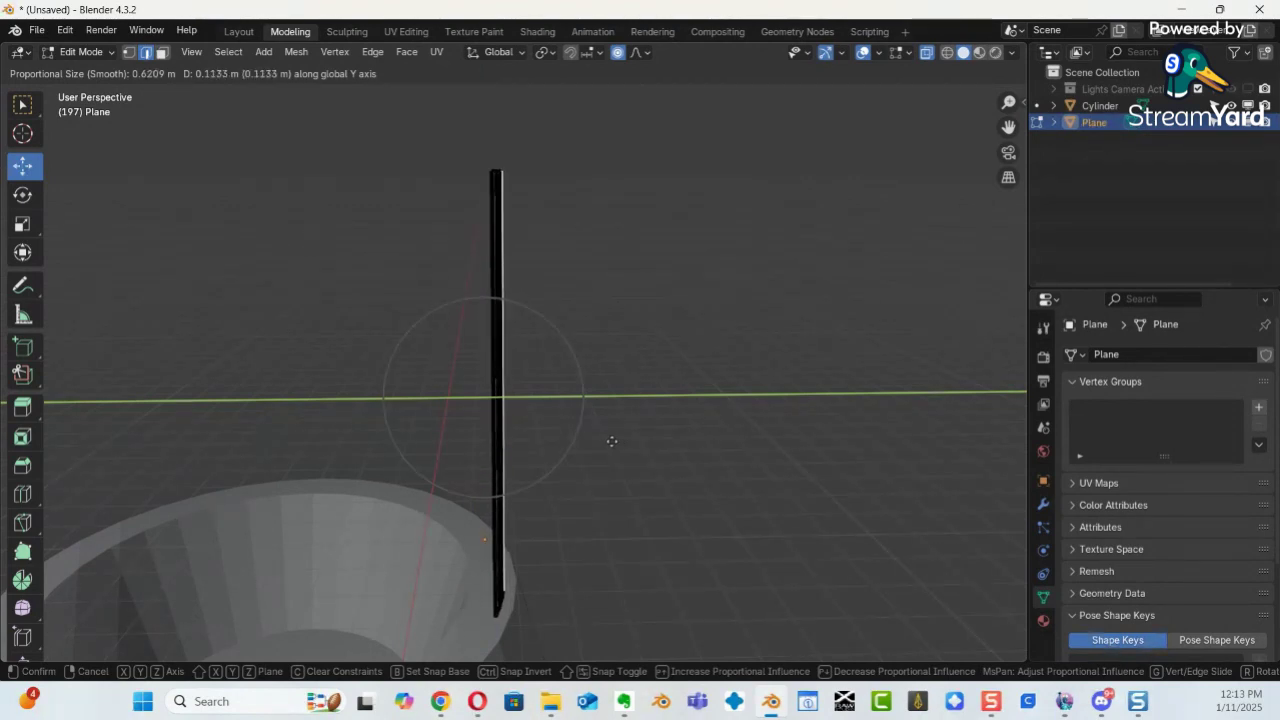
{"action": "left_click", "coordinate": [612, 441]}
Move the middle edge back about 0.011 m along Y, keeping proportional editing, to match the curve of the cylinder's rim.
{"action": "middle_click_drag", "start_coordinate": [661, 313], "coordinate": [741, 428]}
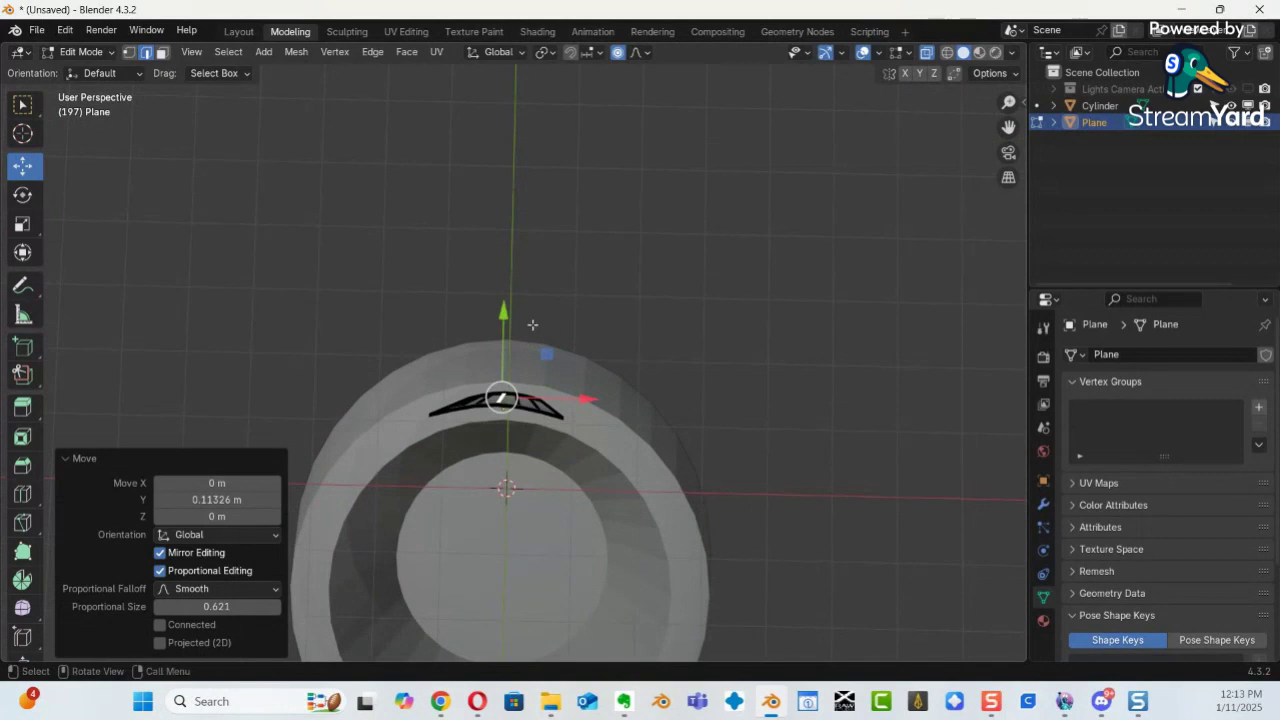
{"action": "key", "text": "g"}
{"action": "key", "text": "y"}
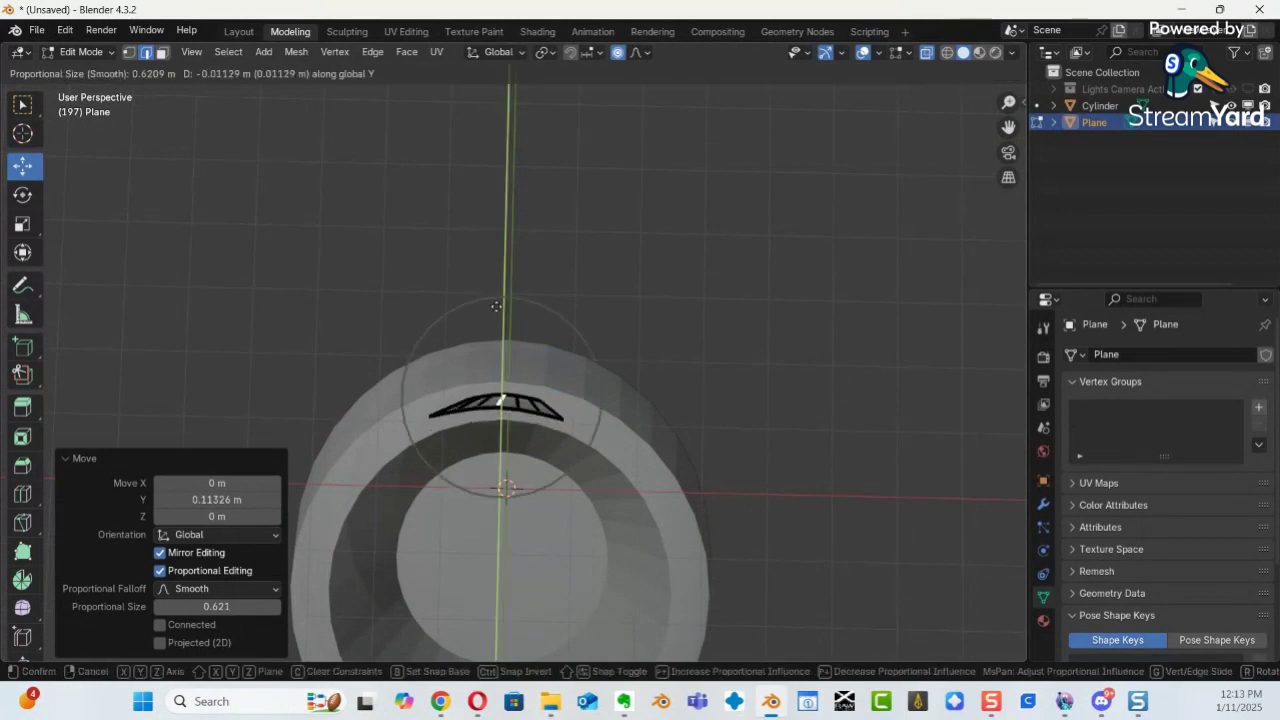
{"action": "left_click", "coordinate": [496, 306]}
Check the curved plane against the cylinder's rim in Object Mode, and return to Edit Mode.
{"action": "middle_click_drag", "start_coordinate": [573, 361], "coordinate": [622, 319]}
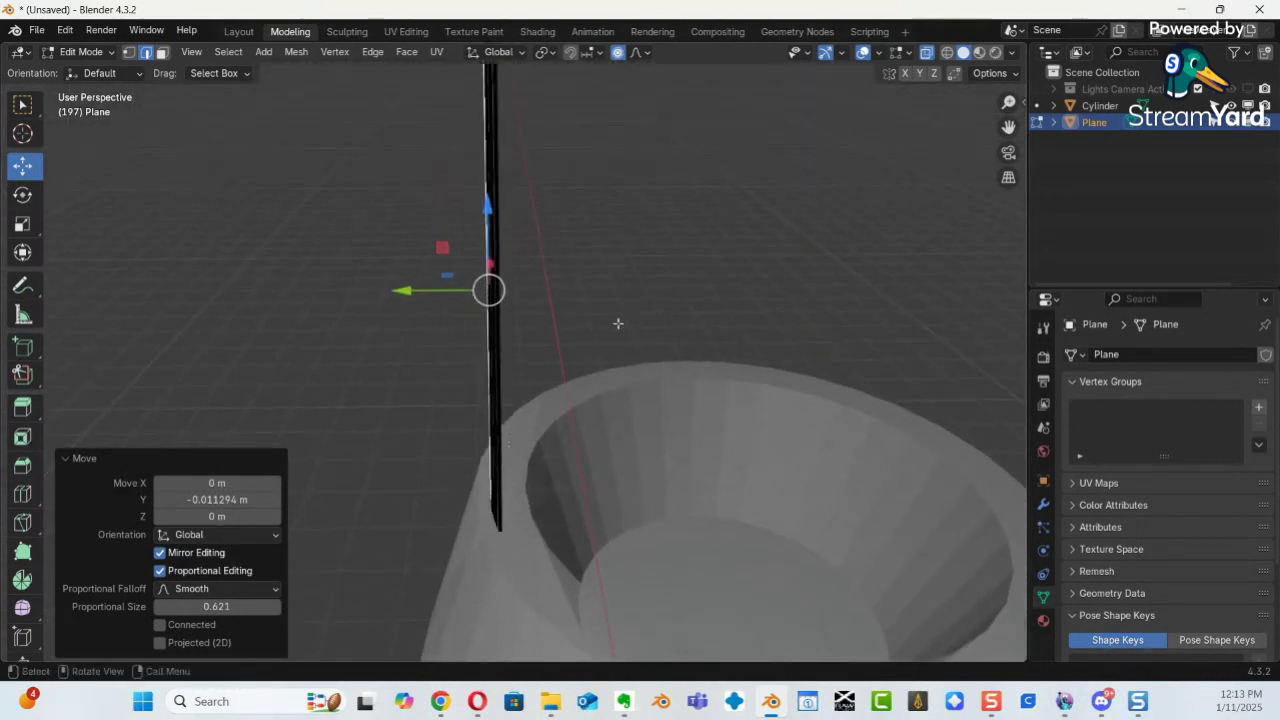
{"action": "key", "text": "ctrl+Tab"}
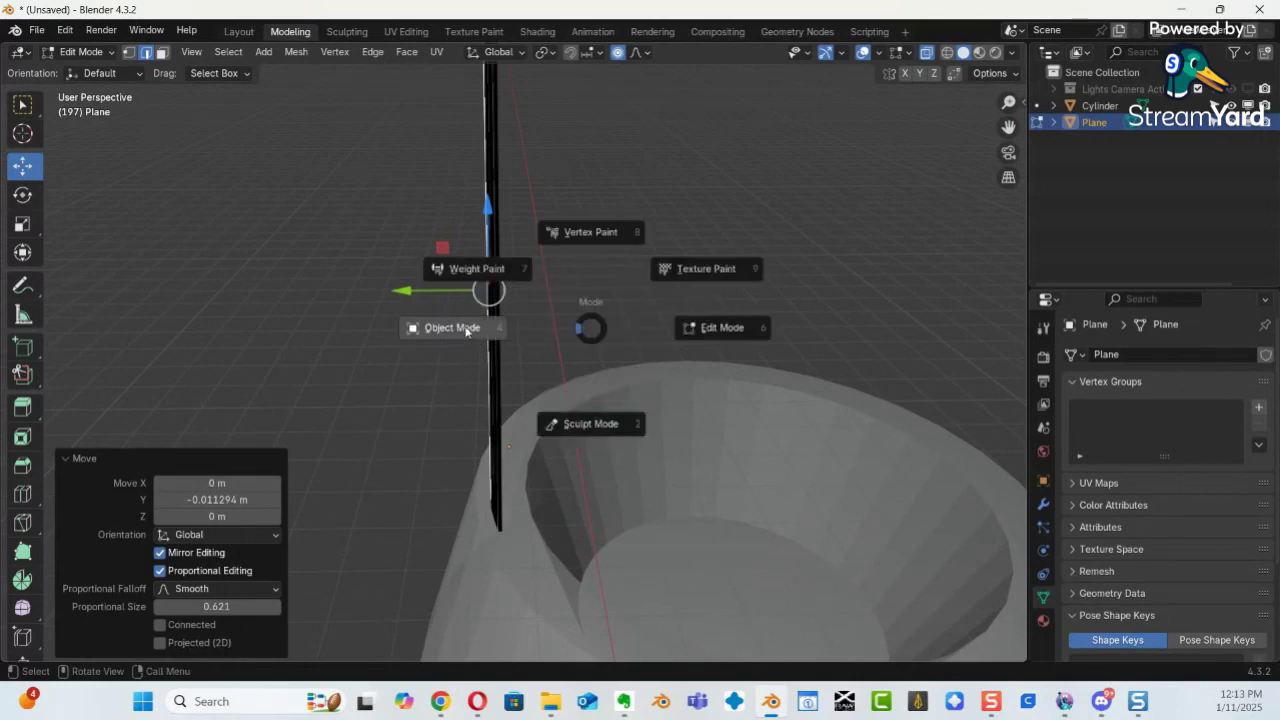
{"action": "left_click", "coordinate": [466, 330]}
{"action": "mouse_move", "coordinate": [503, 336]}
{"action": "middle_mouse_down"}
{"action": "mouse_move", "coordinate": [666, 274]}
{"action": "mouse_move", "coordinate": [417, 306]}
{"action": "mouse_move", "coordinate": [286, 289]}
{"action": "mouse_move", "coordinate": [517, 300]}
{"action": "mouse_move", "coordinate": [668, 271]}
{"action": "mouse_move", "coordinate": [434, 311]}
{"action": "mouse_move", "coordinate": [469, 351]}
{"action": "mouse_move", "coordinate": [451, 217]}
{"action": "mouse_move", "coordinate": [472, 277]}
{"action": "mouse_move", "coordinate": [531, 297]}
{"action": "mouse_move", "coordinate": [509, 343]}
{"action": "mouse_move", "coordinate": [495, 340]}
{"action": "middle_mouse_up"}
{"action": "key", "text": "ctrl+Tab"}
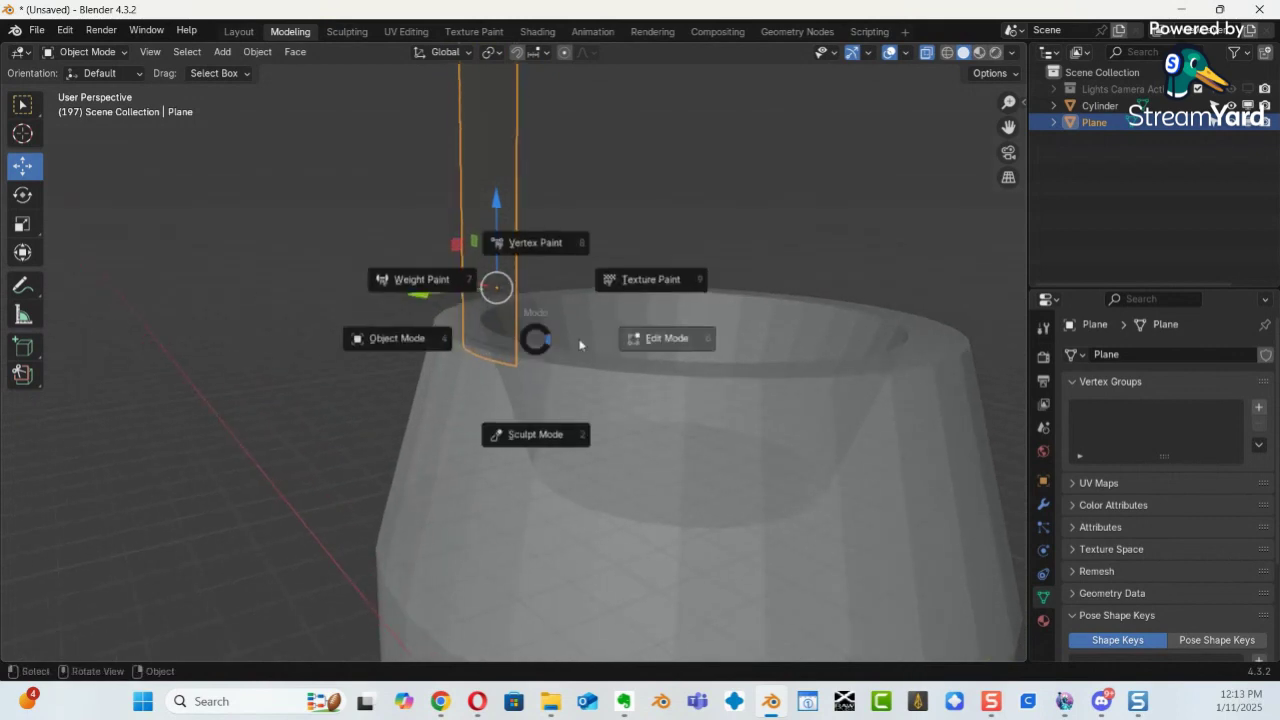
{"action": "left_click", "coordinate": [648, 343]}
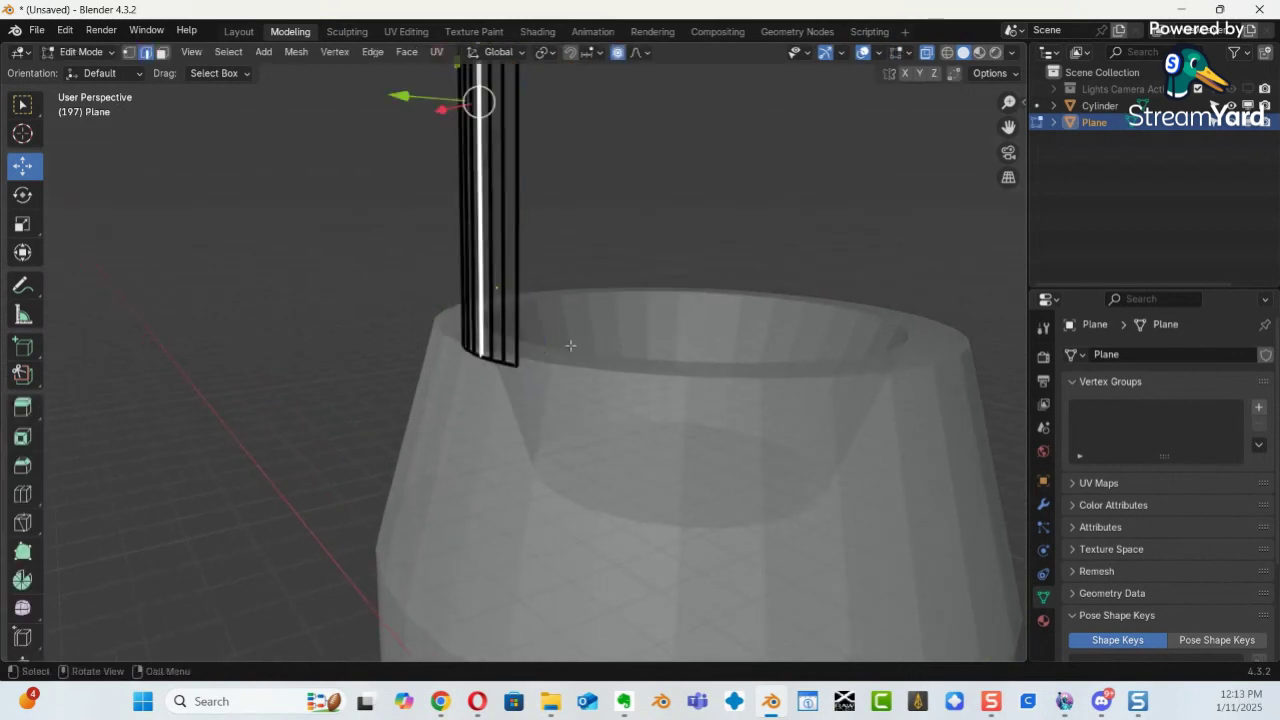
Select the full row of edges along the plane's bottom and snap the 3D cursor to it.
{"action": "left_click", "coordinate": [497, 362]}
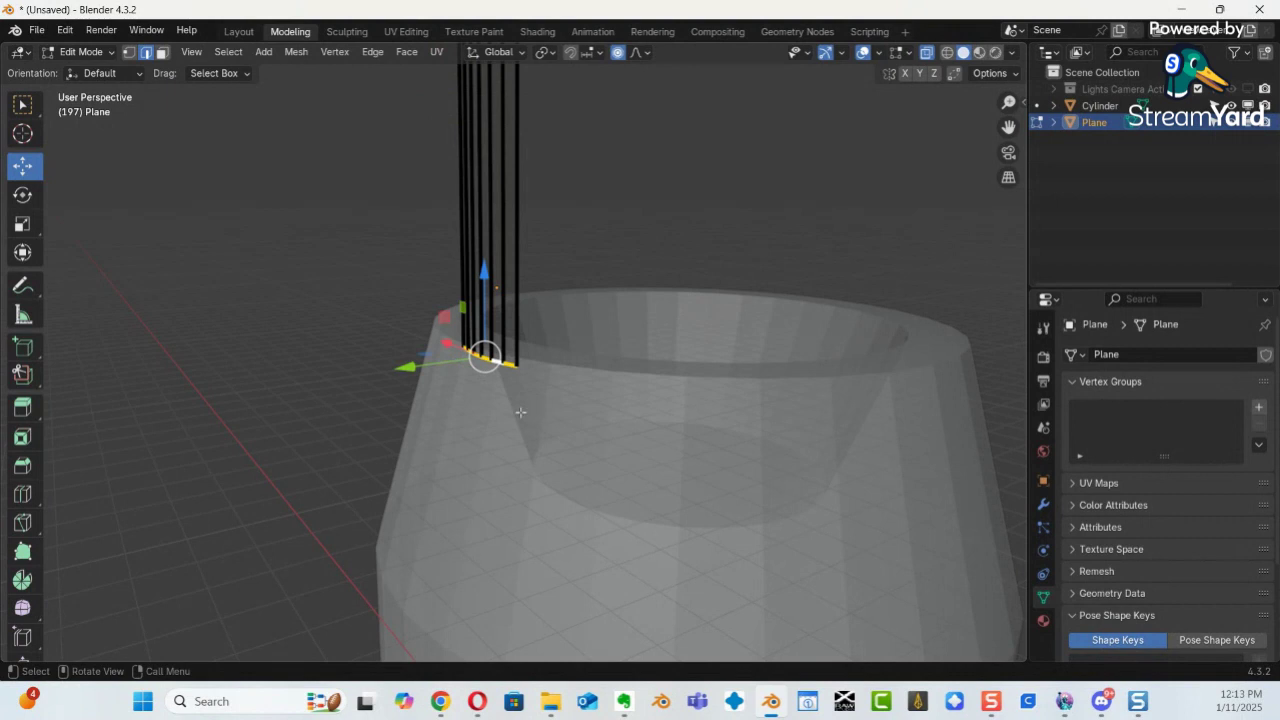
{"action": "middle_click_drag", "start_coordinate": [522, 412], "coordinate": [620, 392]}
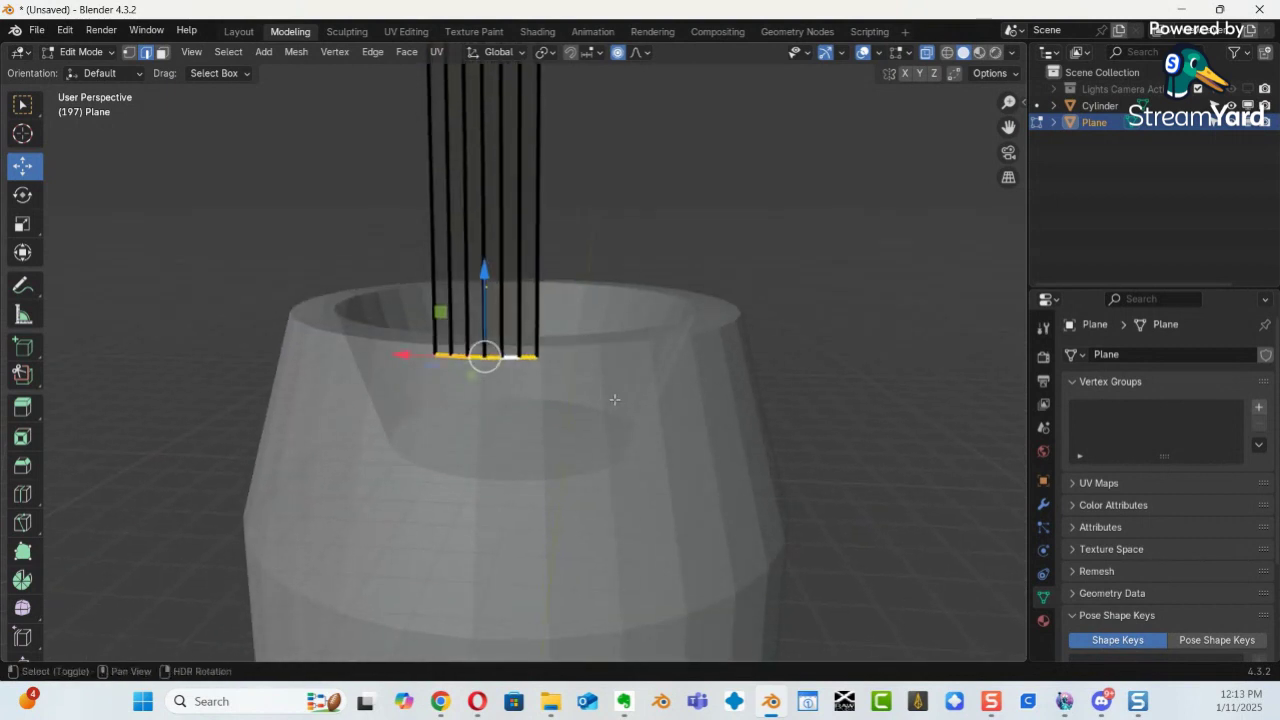
{"action": "key", "text": "shift+s"}
{"action": "left_click", "coordinate": [534, 492]}
In Object Mode, set the plane's origin to the 3D cursor at its bottom edge.
{"action": "middle_click_drag", "start_coordinate": [516, 453], "coordinate": [448, 365]}
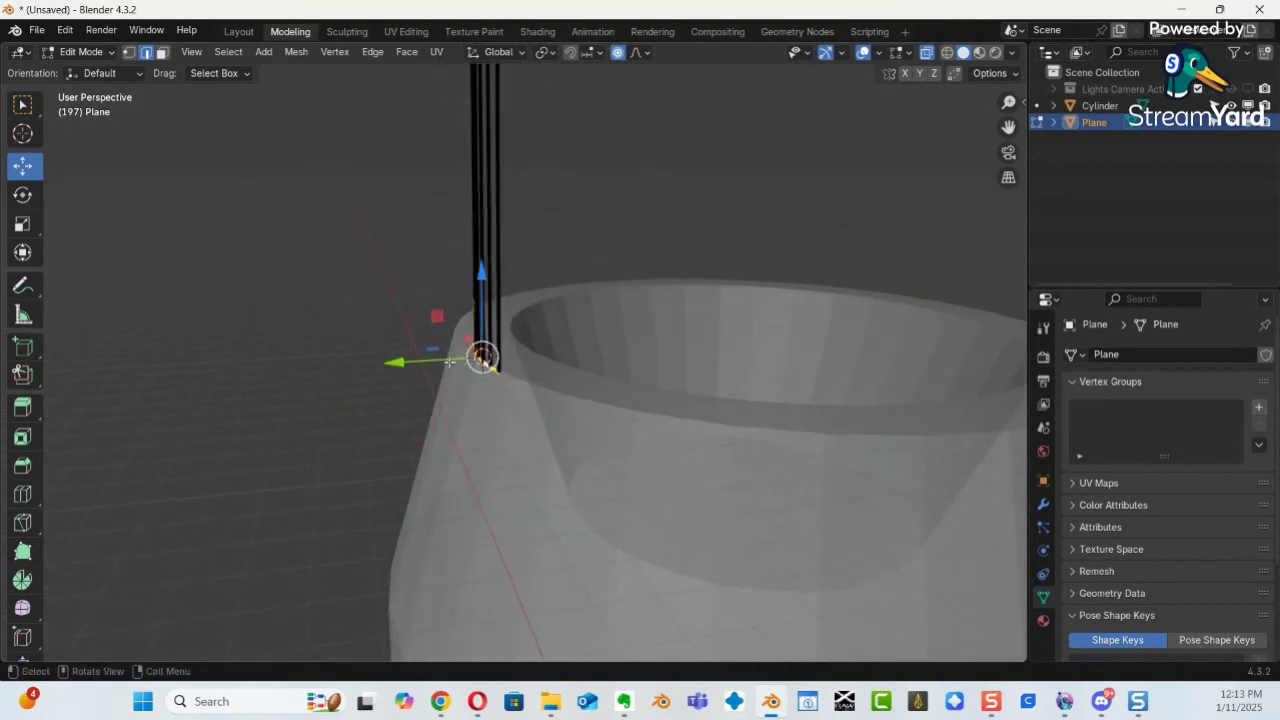
{"action": "key", "text": "ctrl+Tab"}
{"action": "left_click", "coordinate": [330, 360]}
{"action": "right_click", "coordinate": [486, 304]}
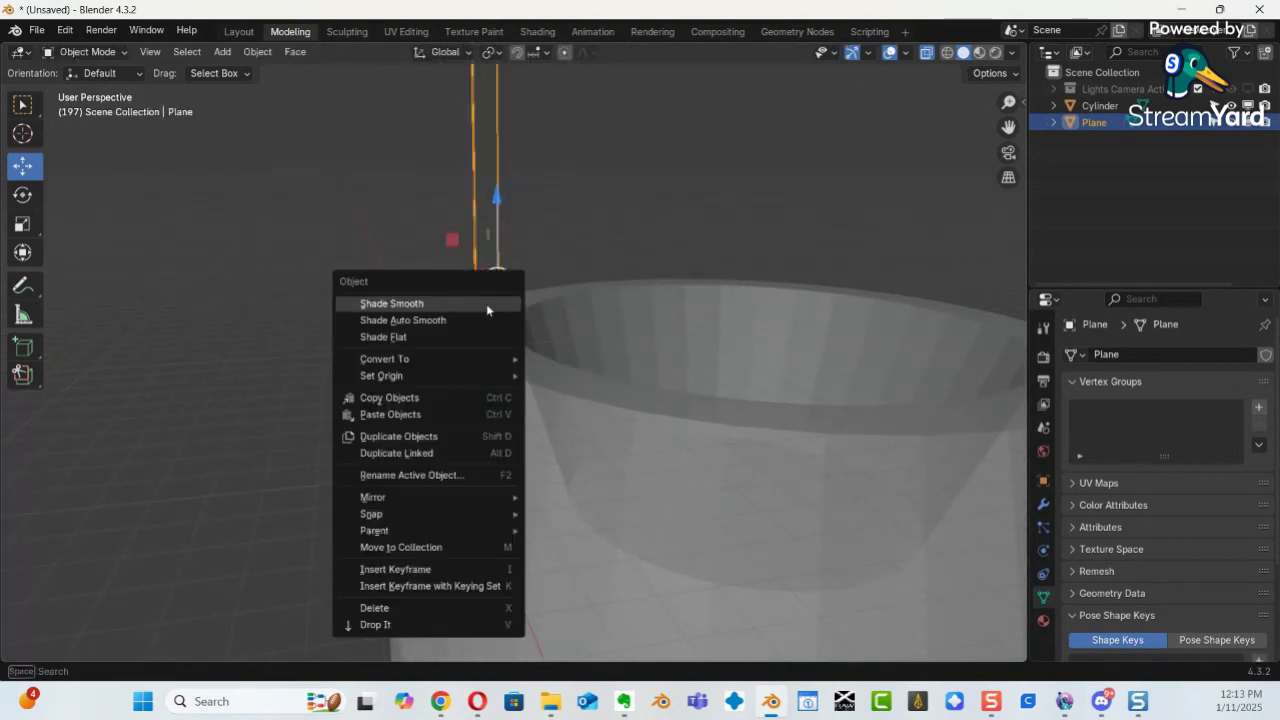
{"action": "mouse_move", "coordinate": [470, 375]}
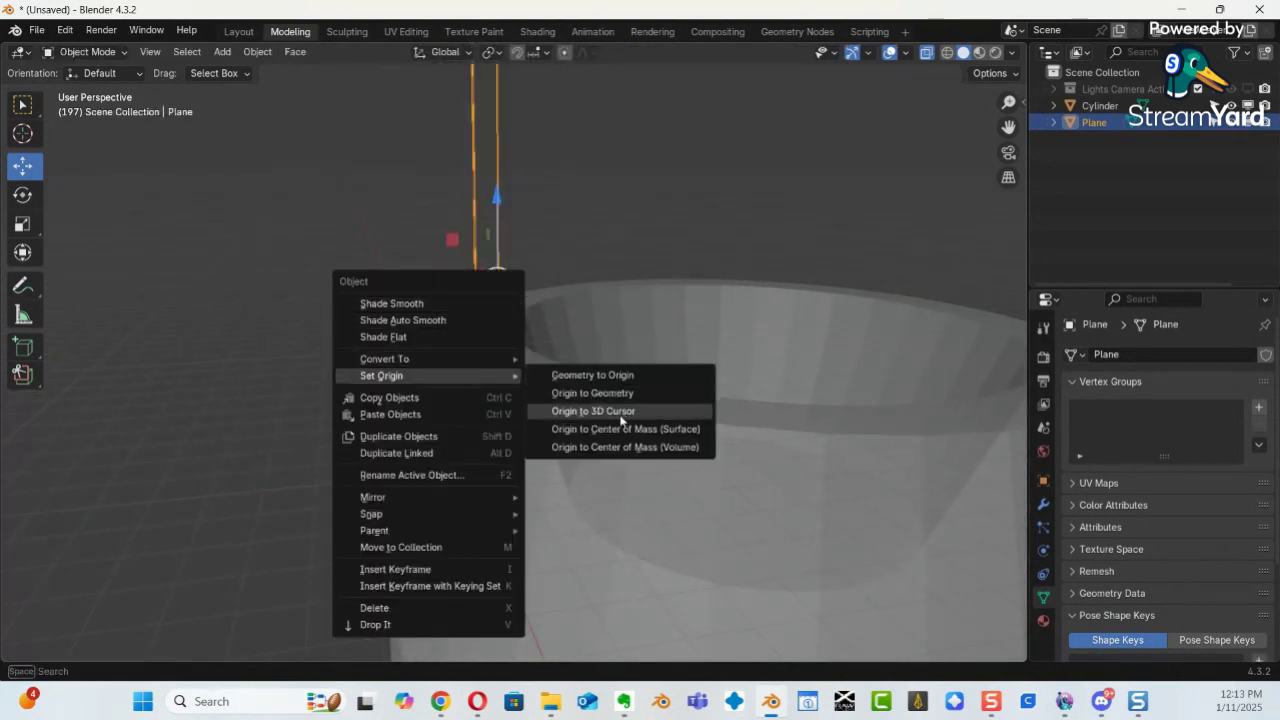
{"action": "left_click", "coordinate": [612, 411]}
Try tilting the plane about the X axis around its new origin.
{"action": "middle_click_drag", "start_coordinate": [615, 291], "coordinate": [573, 303]}
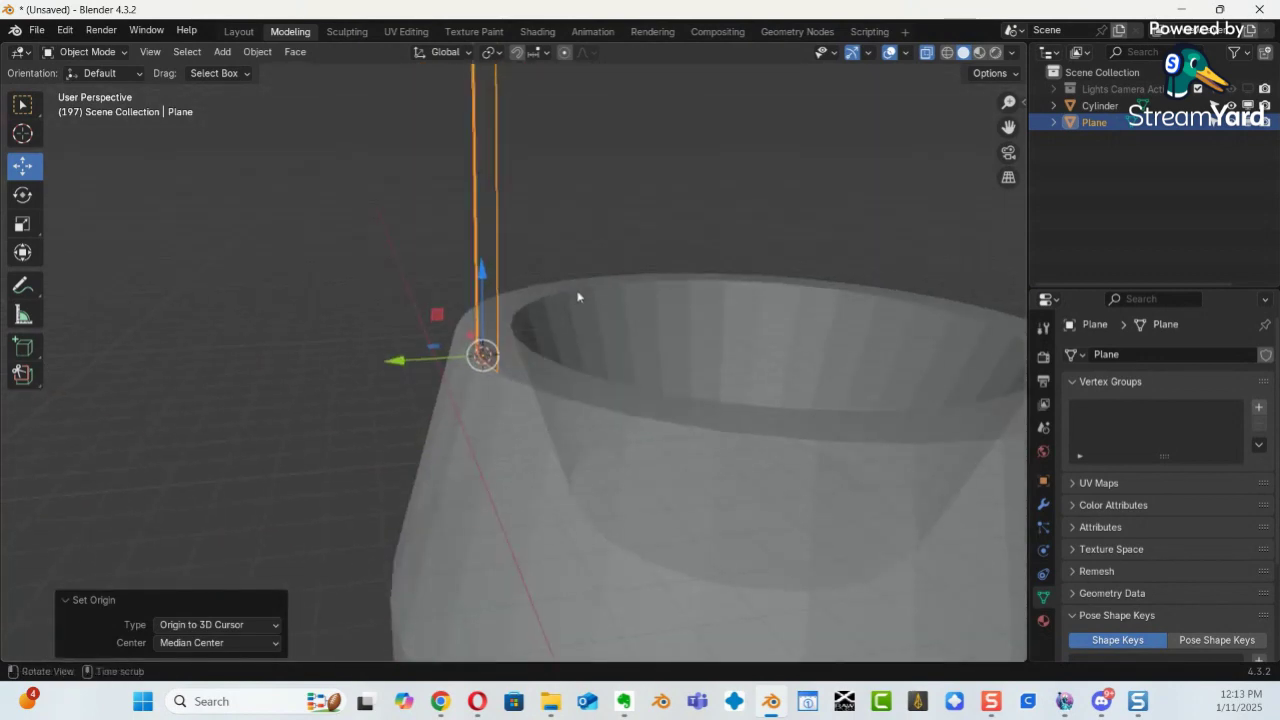
{"action": "scroll", "coordinate": [523, 447], "scroll_direction": "down", "scroll_amount": 7}
{"action": "middle_click_drag", "start_coordinate": [660, 351], "coordinate": [581, 316]}
{"action": "left_click", "coordinate": [31, 197]}
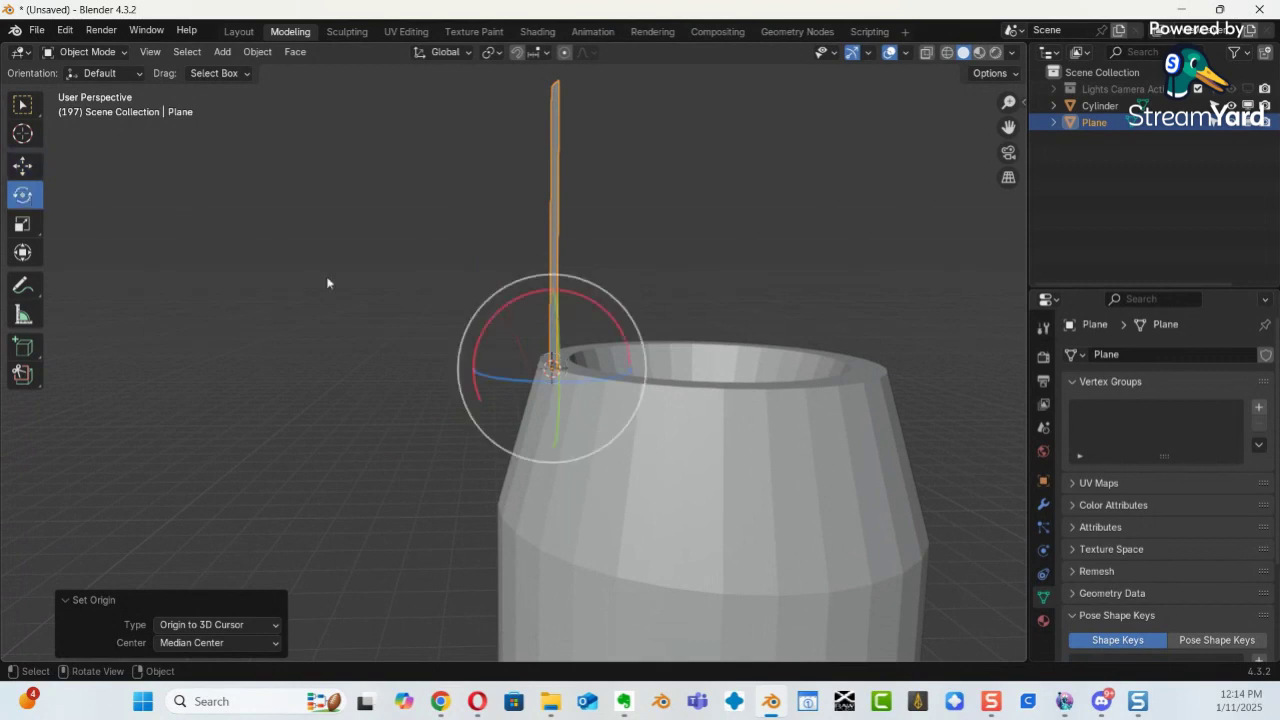
{"action": "left_click_drag", "start_coordinate": [515, 306], "coordinate": [532, 335]}
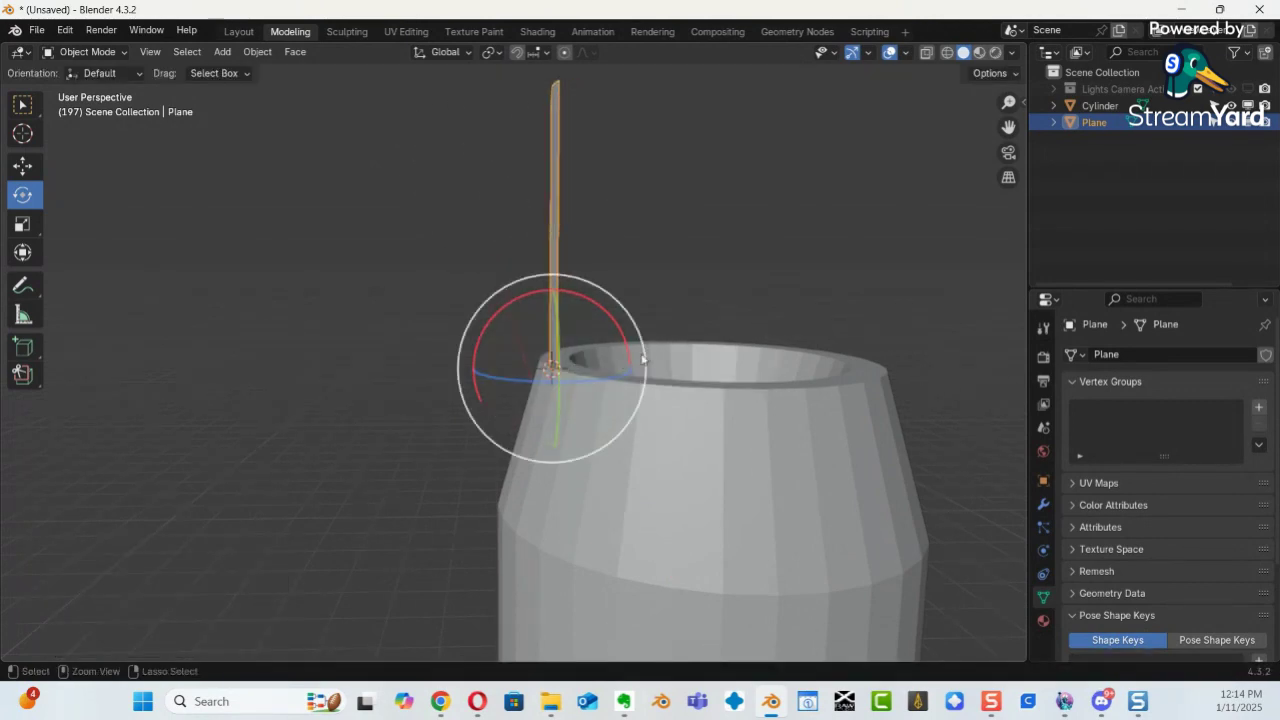
Add a Solidify modifier to the plane and set its thickness to -0.03 m.
{"action": "middle_click_drag", "start_coordinate": [741, 311], "coordinate": [631, 353]}
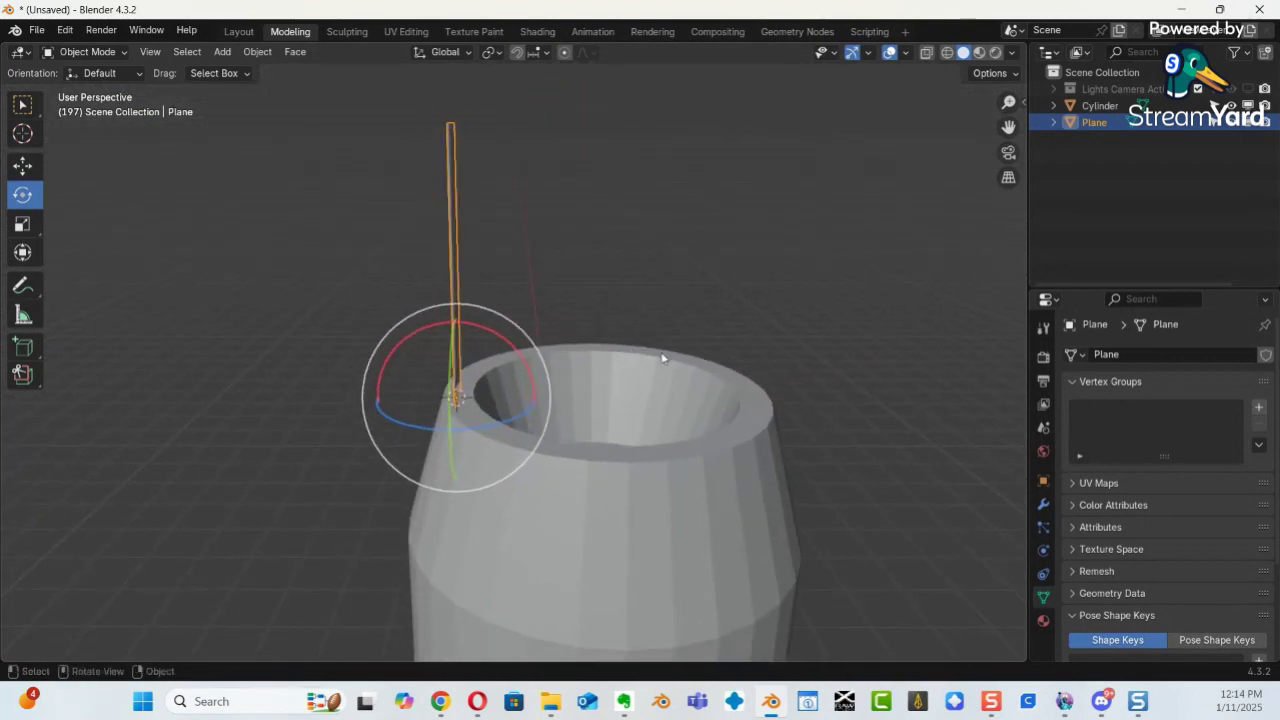
{"action": "left_click", "coordinate": [1044, 505]}
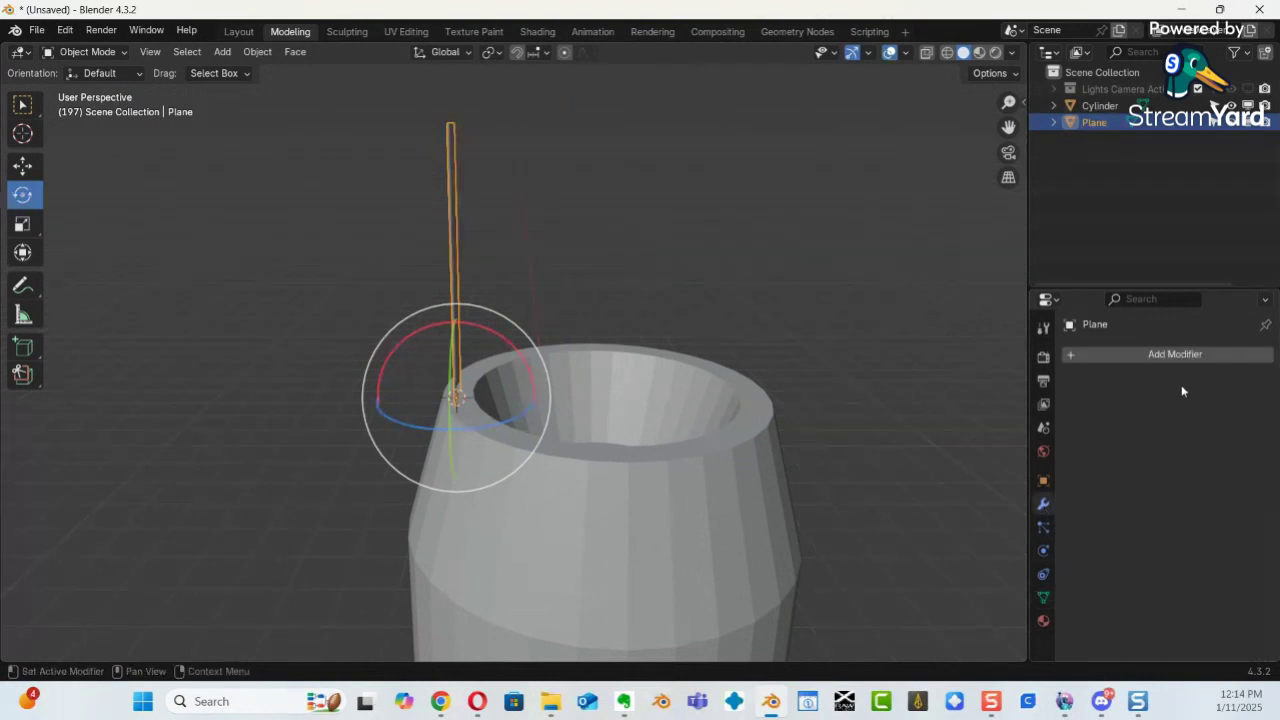
{"action": "left_click", "coordinate": [1158, 355]}
{"action": "mouse_move", "coordinate": [1107, 335]}
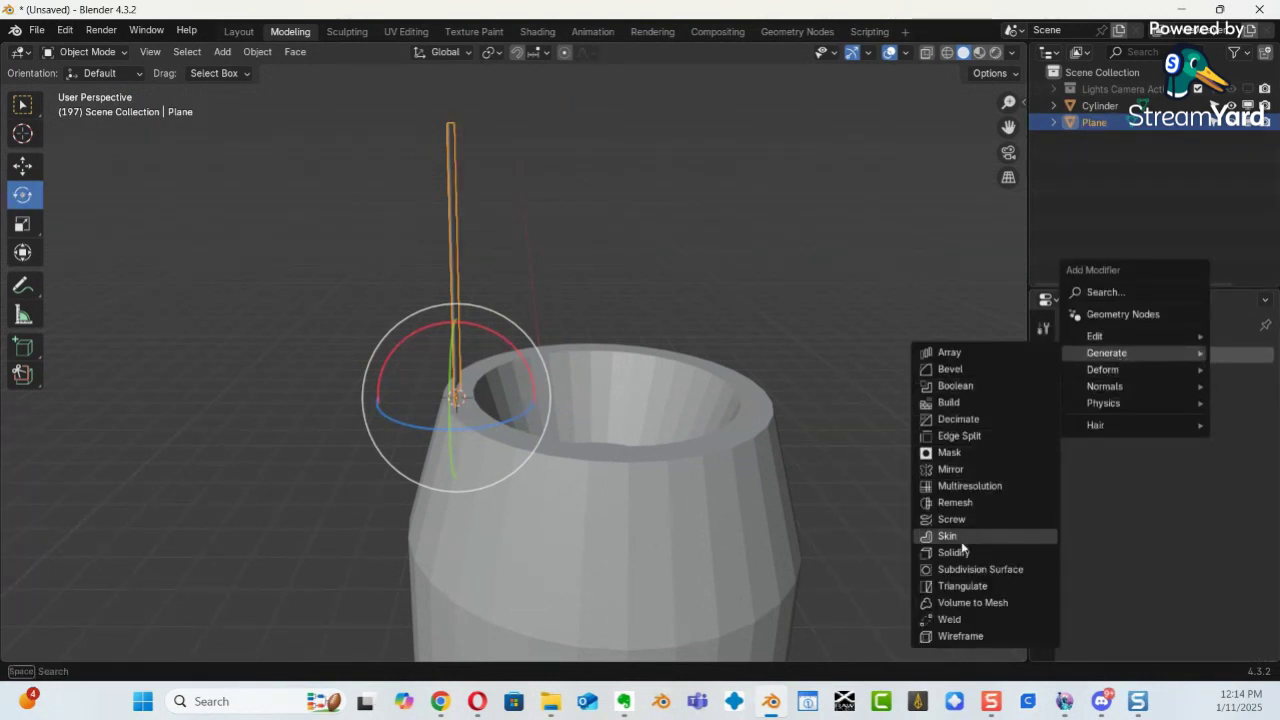
{"action": "left_click", "coordinate": [955, 552]}
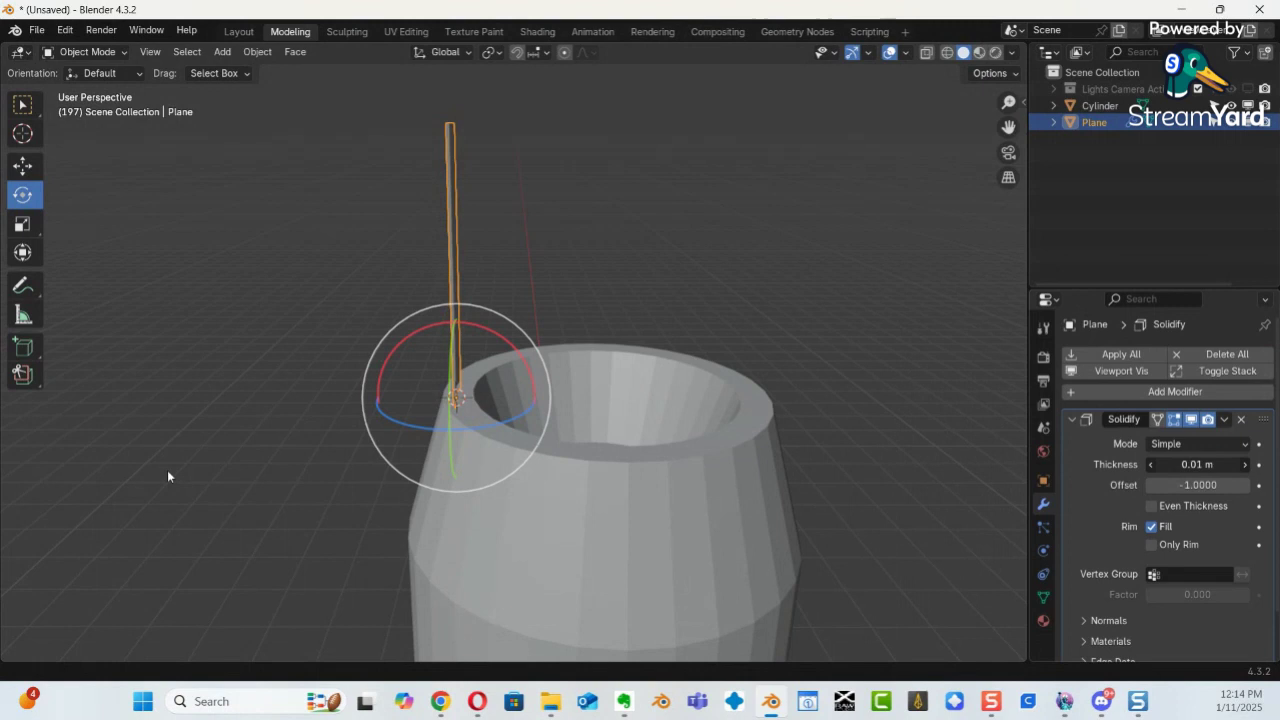
{"action": "left_click_drag", "start_coordinate": [166, 470], "coordinate": [160, 469]}
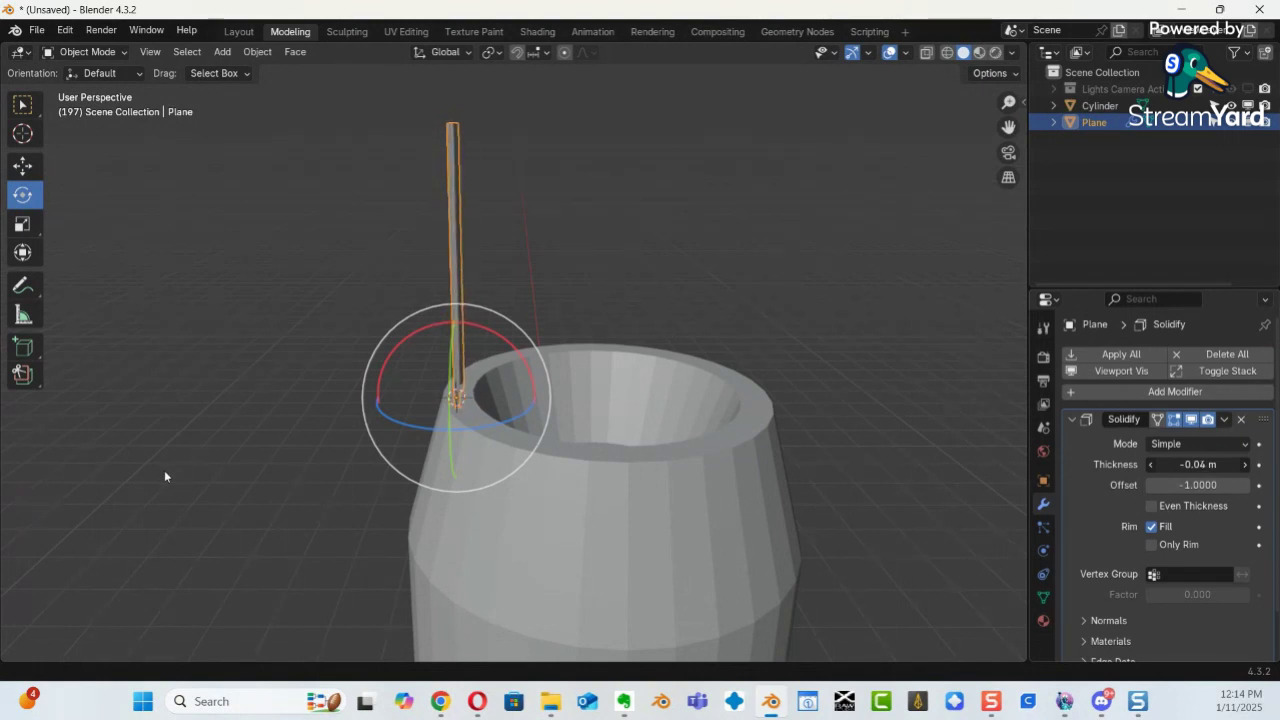
{"action": "left_click_drag", "start_coordinate": [164, 470], "coordinate": [164, 470]}
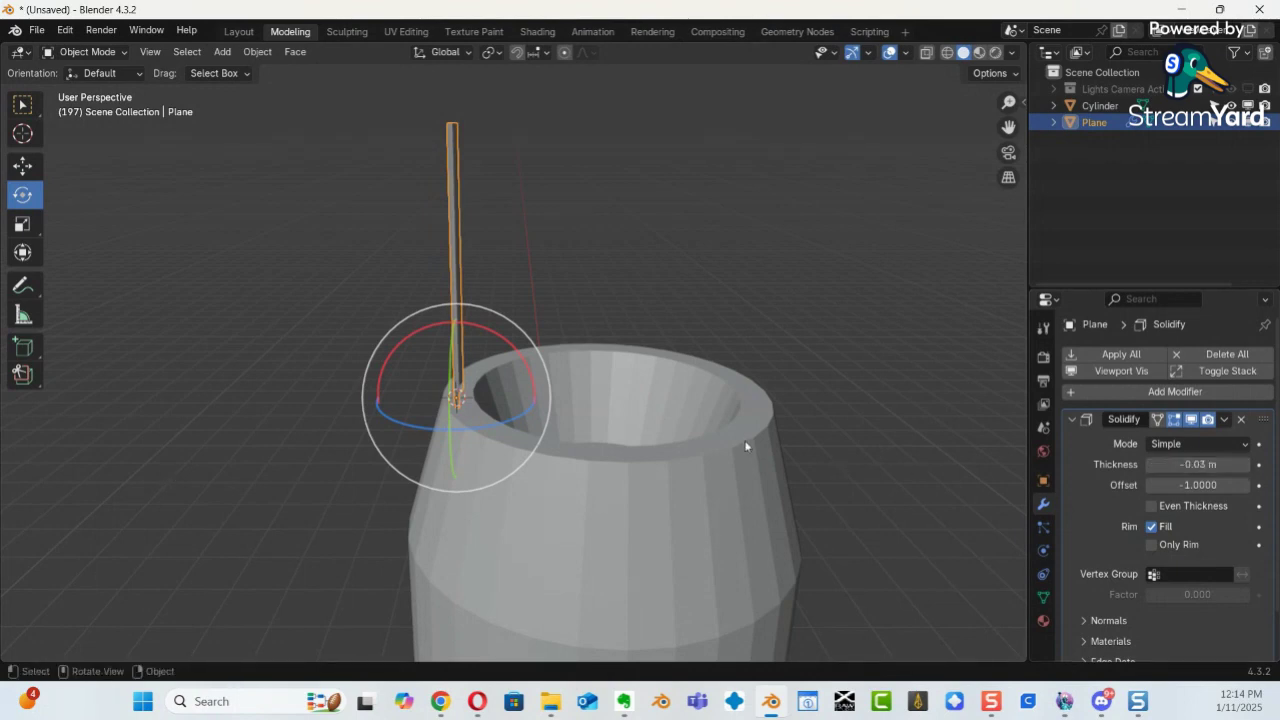
Apply the plane's rotation and scale.
{"action": "middle_click_drag", "start_coordinate": [743, 281], "coordinate": [434, 459]}
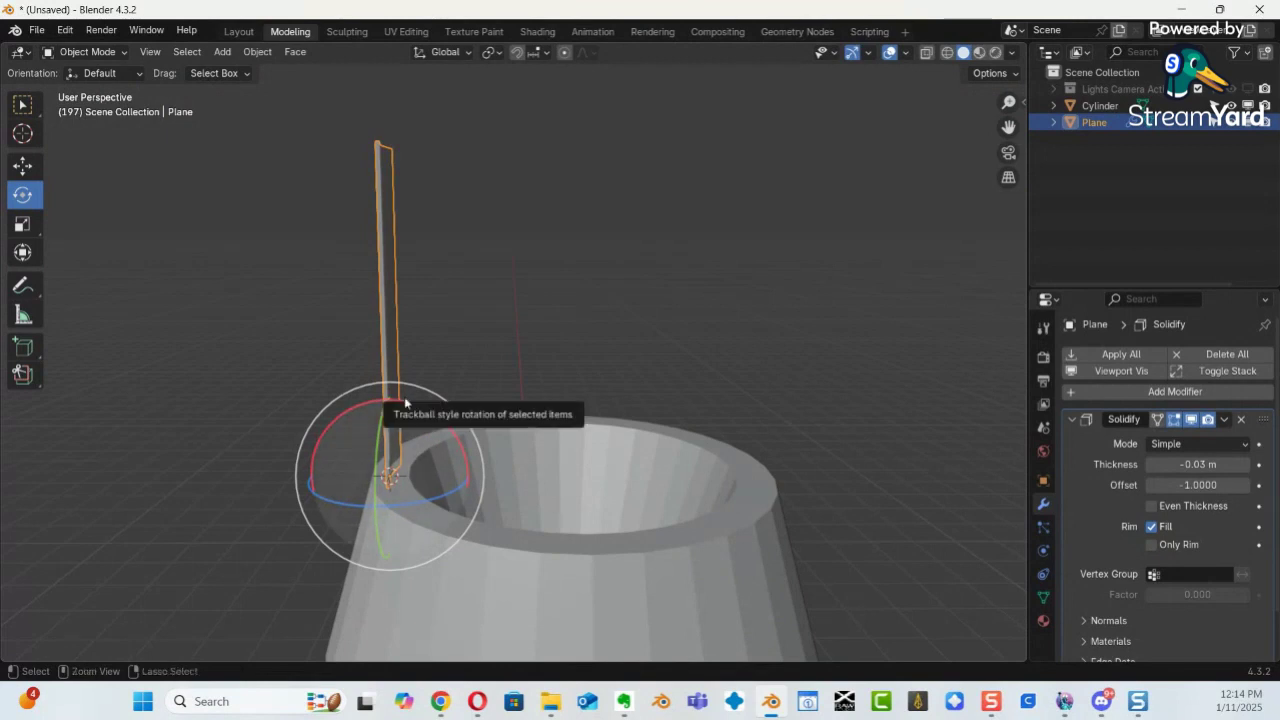
{"action": "key", "text": "ctrl+a"}
{"action": "left_click", "coordinate": [369, 399]}
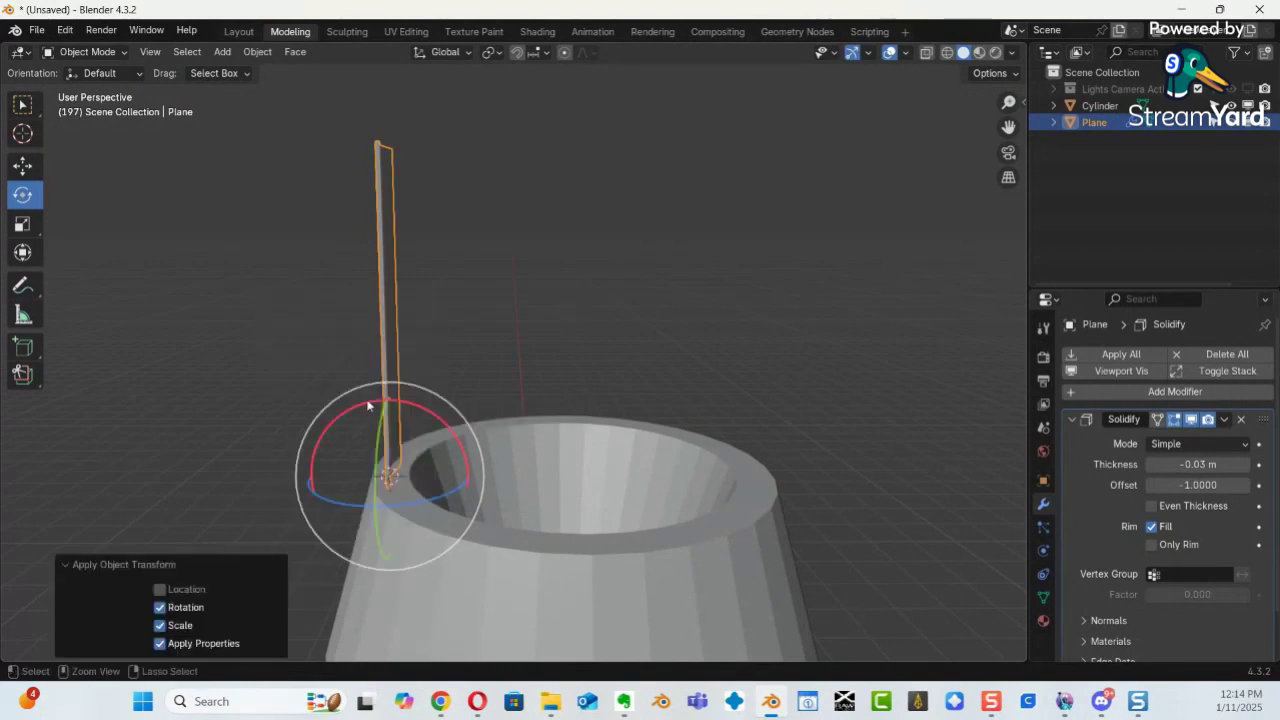
Select the cylinder and apply its rotation and scale.
{"action": "middle_click_drag", "start_coordinate": [456, 377], "coordinate": [406, 440]}
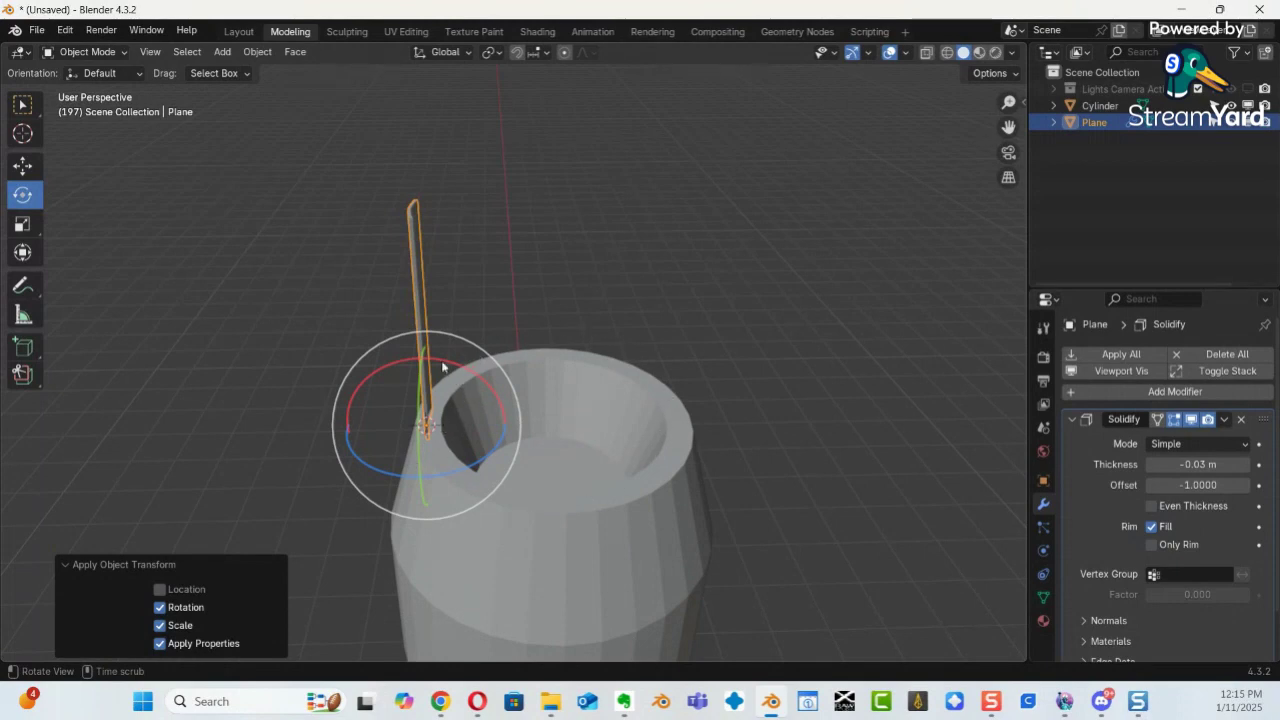
{"action": "middle_click_drag", "start_coordinate": [438, 440], "coordinate": [522, 366]}
{"action": "left_click", "coordinate": [657, 409]}
{"action": "middle_click_drag", "start_coordinate": [523, 534], "coordinate": [607, 458]}
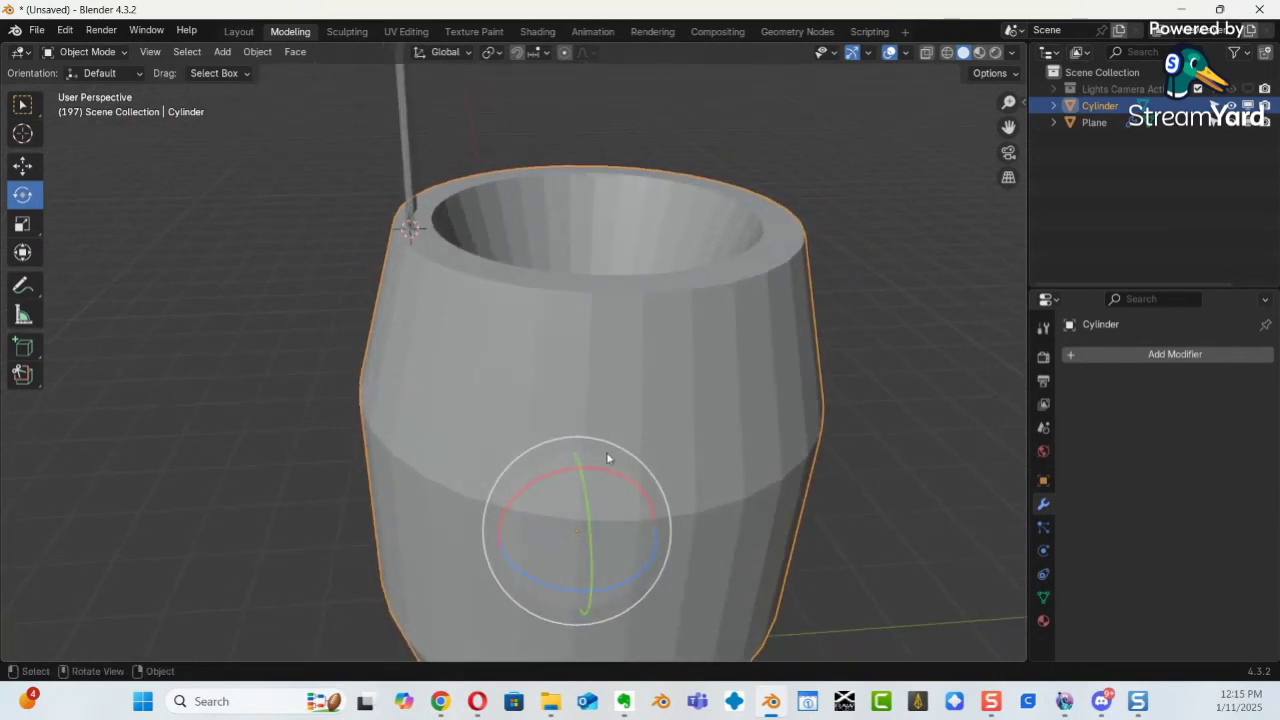
{"action": "key", "text": "ctrl+a"}
{"action": "left_click", "coordinate": [548, 453]}
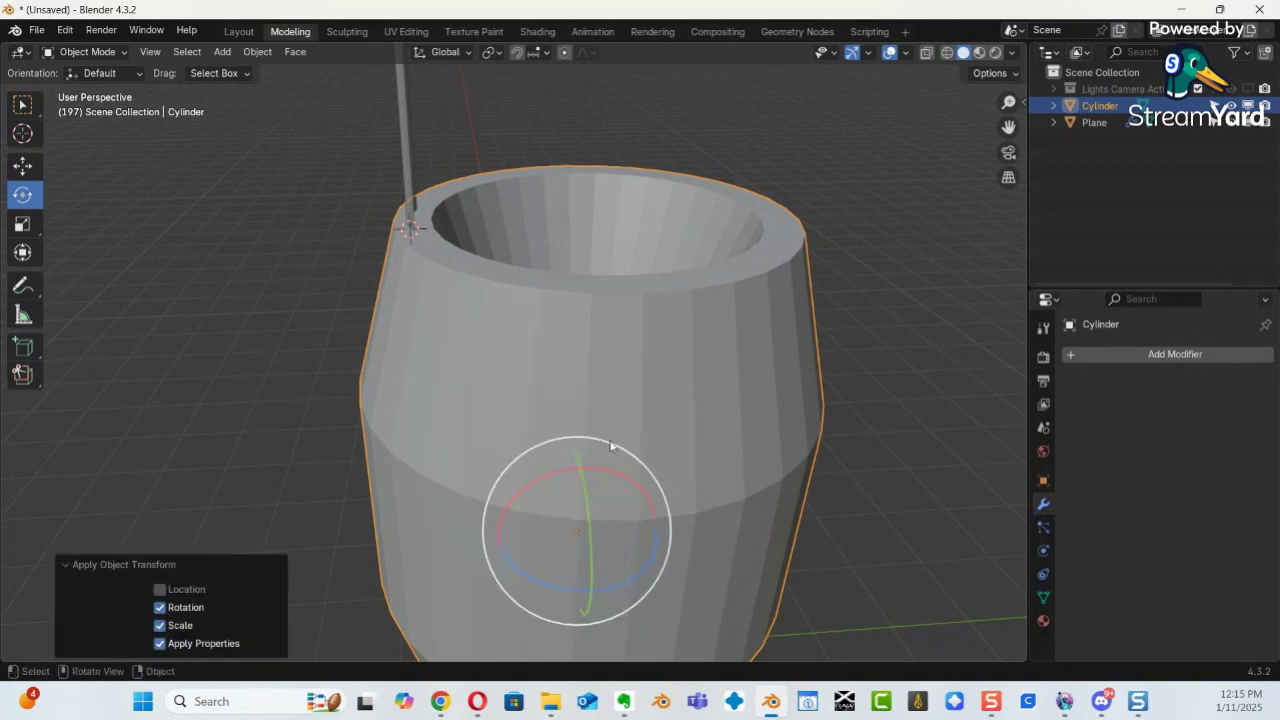
Snap the 3D cursor to the selected cylinder's origin.
{"action": "middle_click_drag", "start_coordinate": [644, 466], "coordinate": [594, 436]}
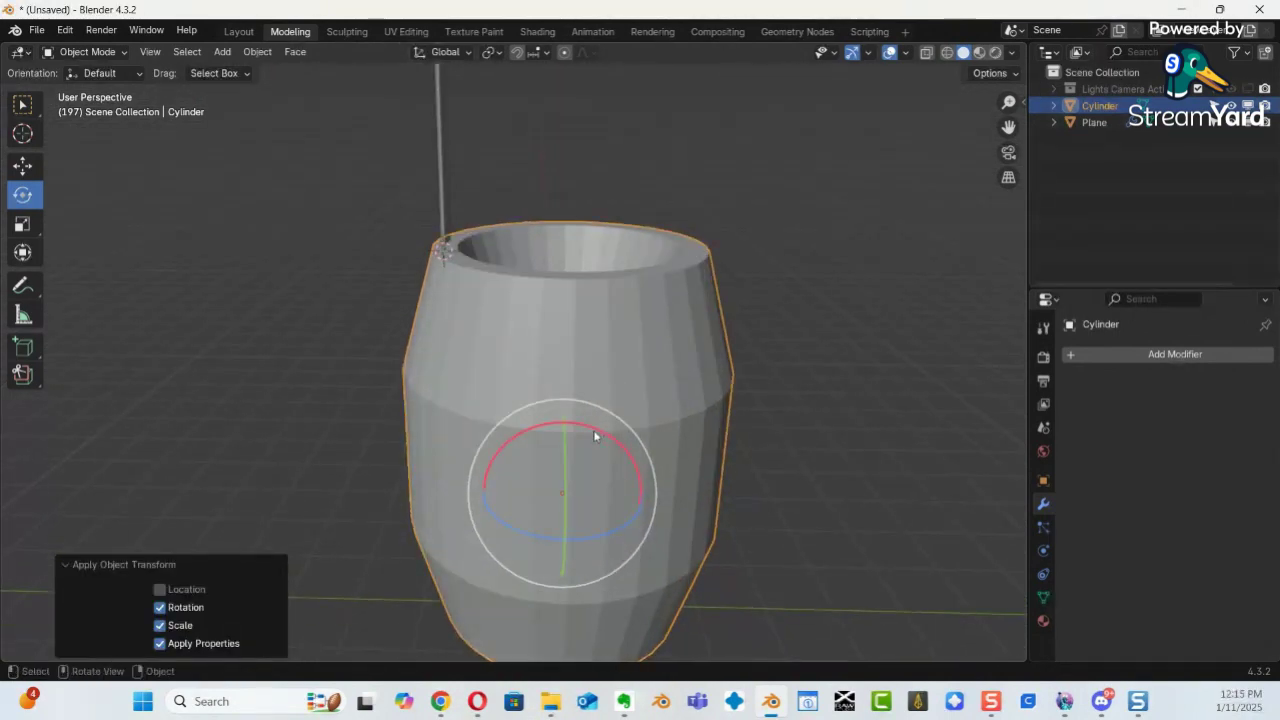
{"action": "key", "text": "shift+s"}
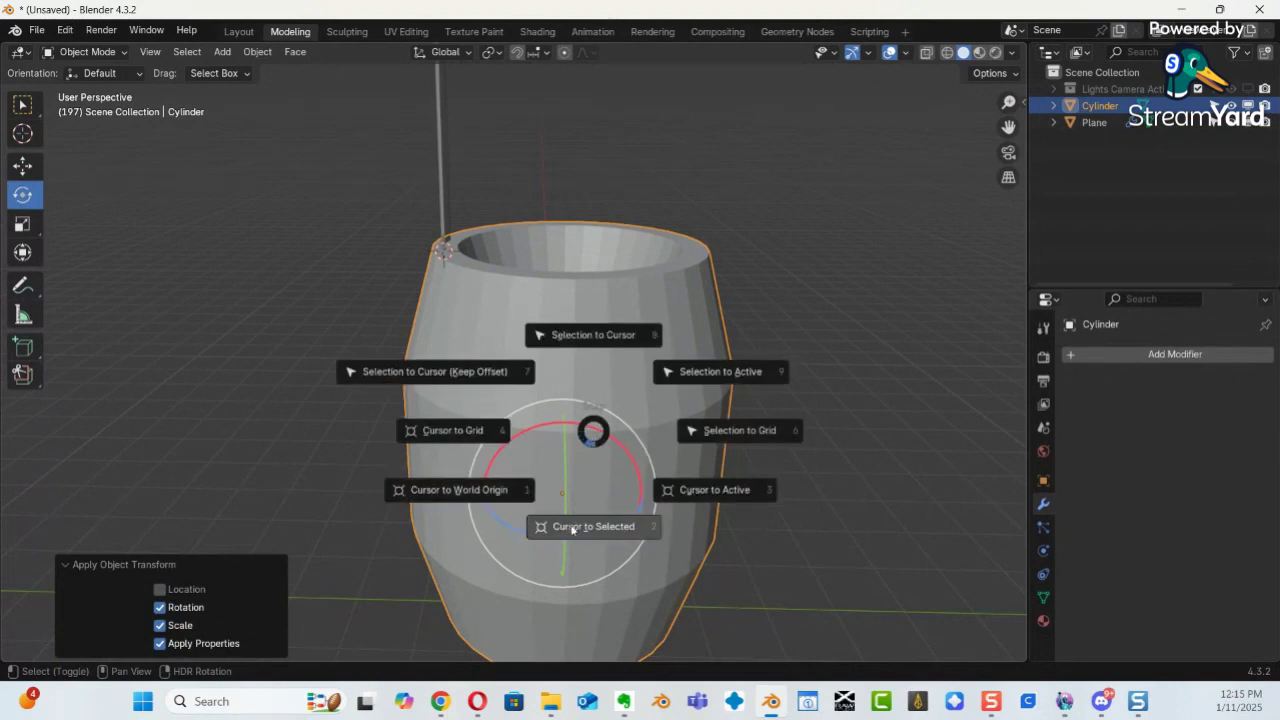
{"action": "left_click", "coordinate": [572, 527]}
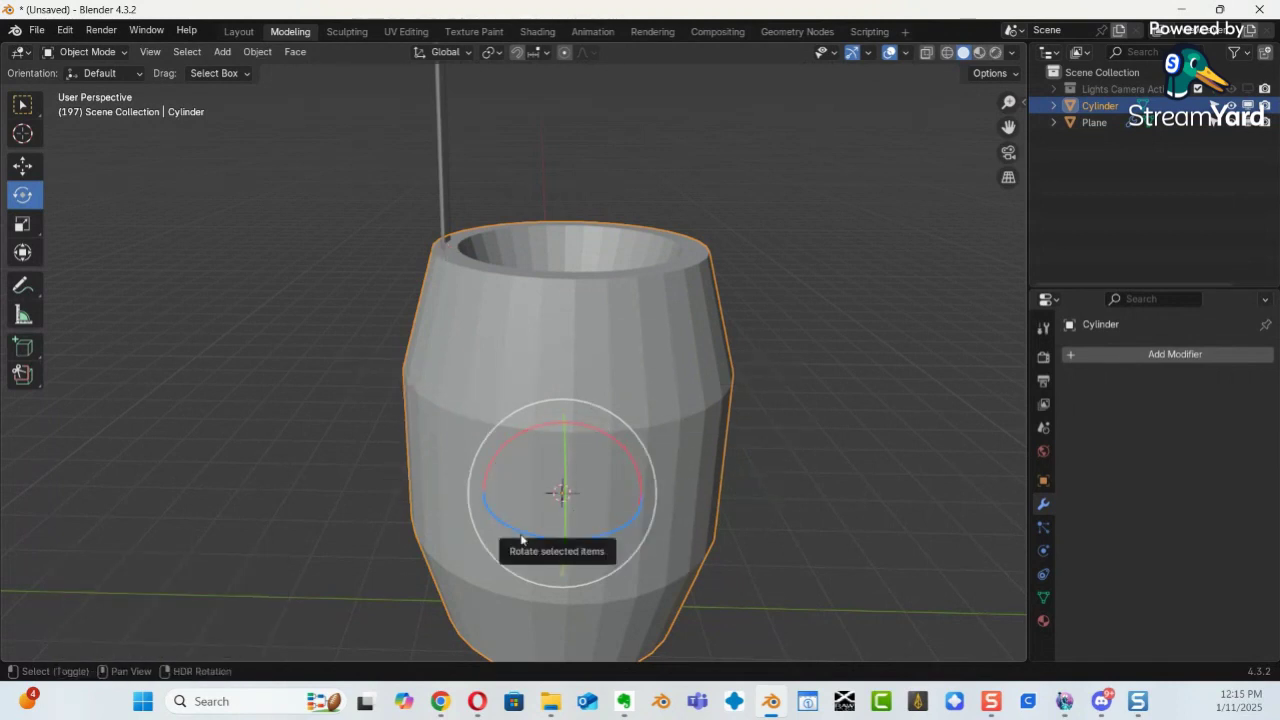
Add an Arrows empty at the 3D cursor in the cylinder's centre and turn on X-ray display.
{"action": "key", "text": "shift+a"}
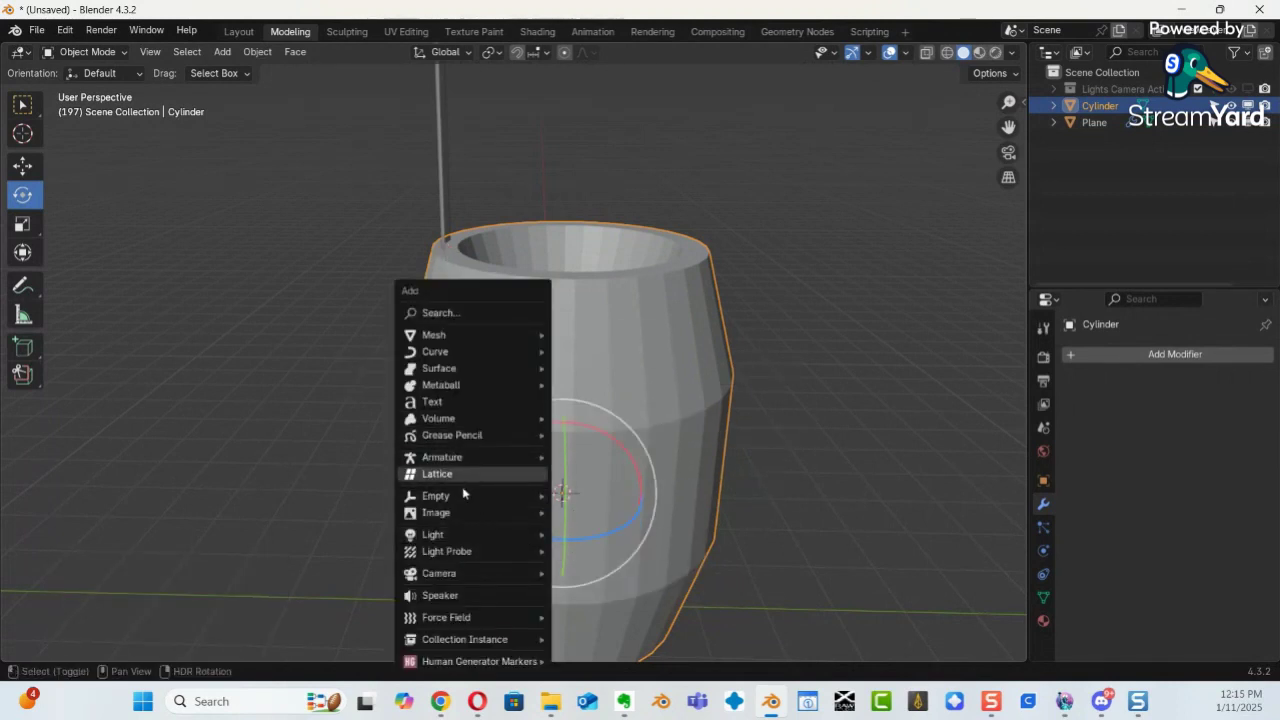
{"action": "mouse_move", "coordinate": [463, 500]}
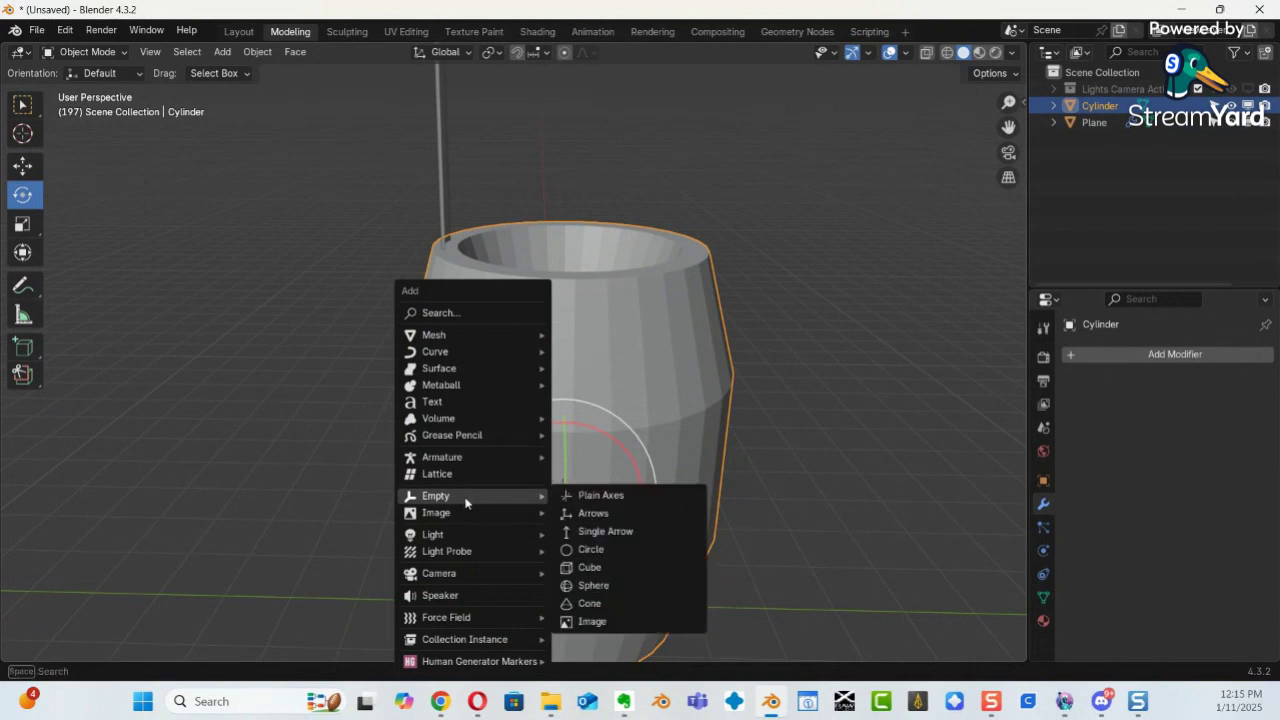
{"action": "left_click", "coordinate": [597, 517]}
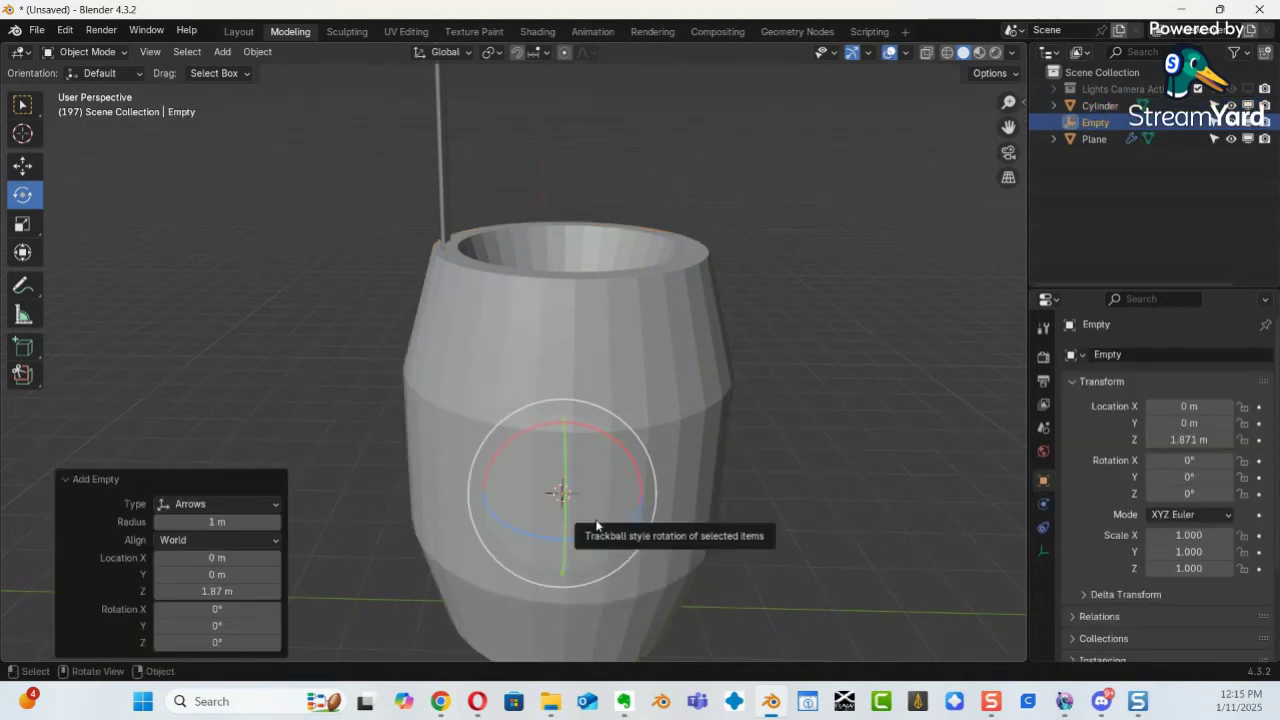
{"action": "key", "text": "alt+z"}
{"action": "middle_click_drag", "start_coordinate": [595, 519], "coordinate": [626, 430]}
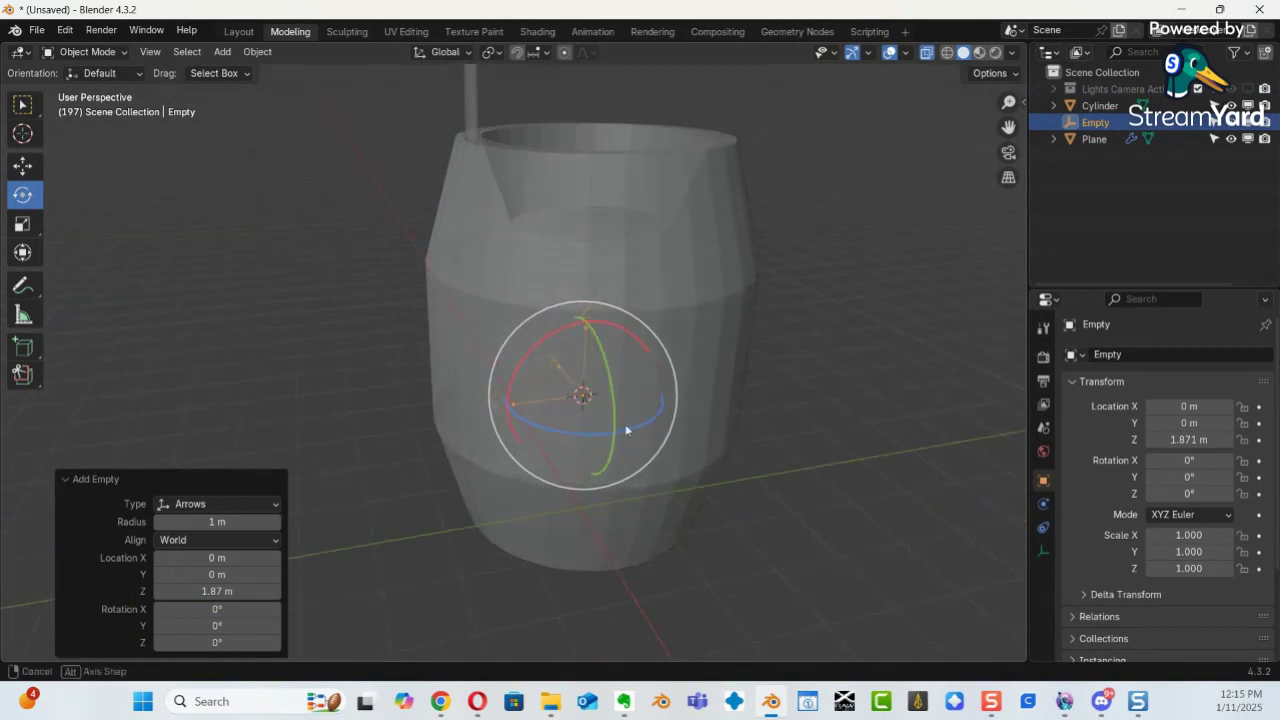
Rename the new empty to Empty.array.
{"action": "double_click", "coordinate": [1100, 122]}
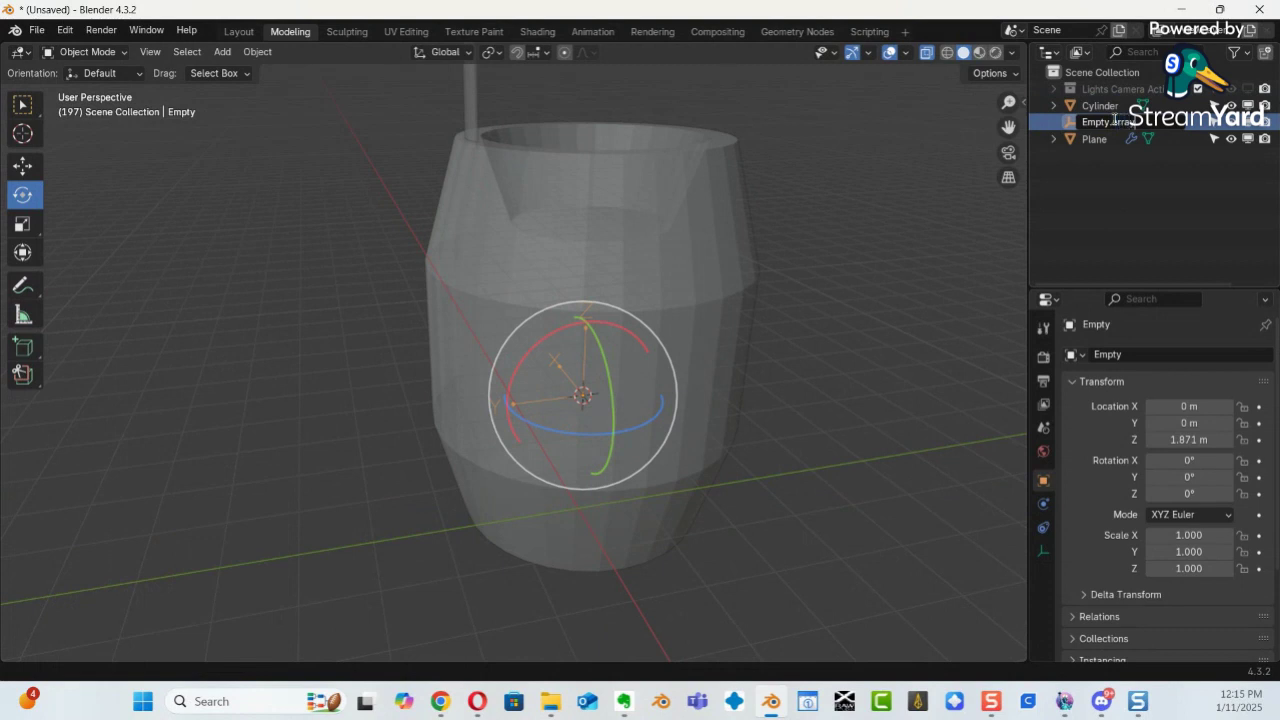
{"action": "type", "text": ".array"}
{"action": "key", "text": "Return"}
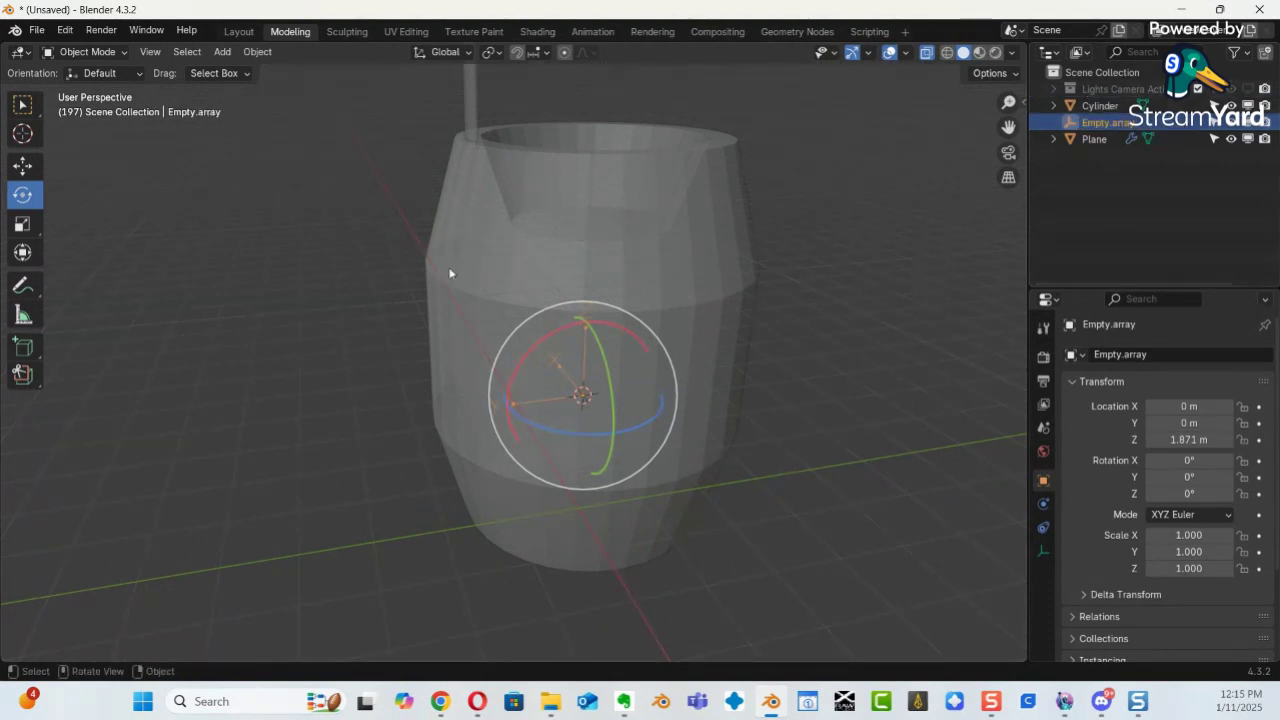
Move Empty.array up along Z by about 3.44 m to the height of the cylinder's rim.
{"action": "left_click", "coordinate": [25, 162]}
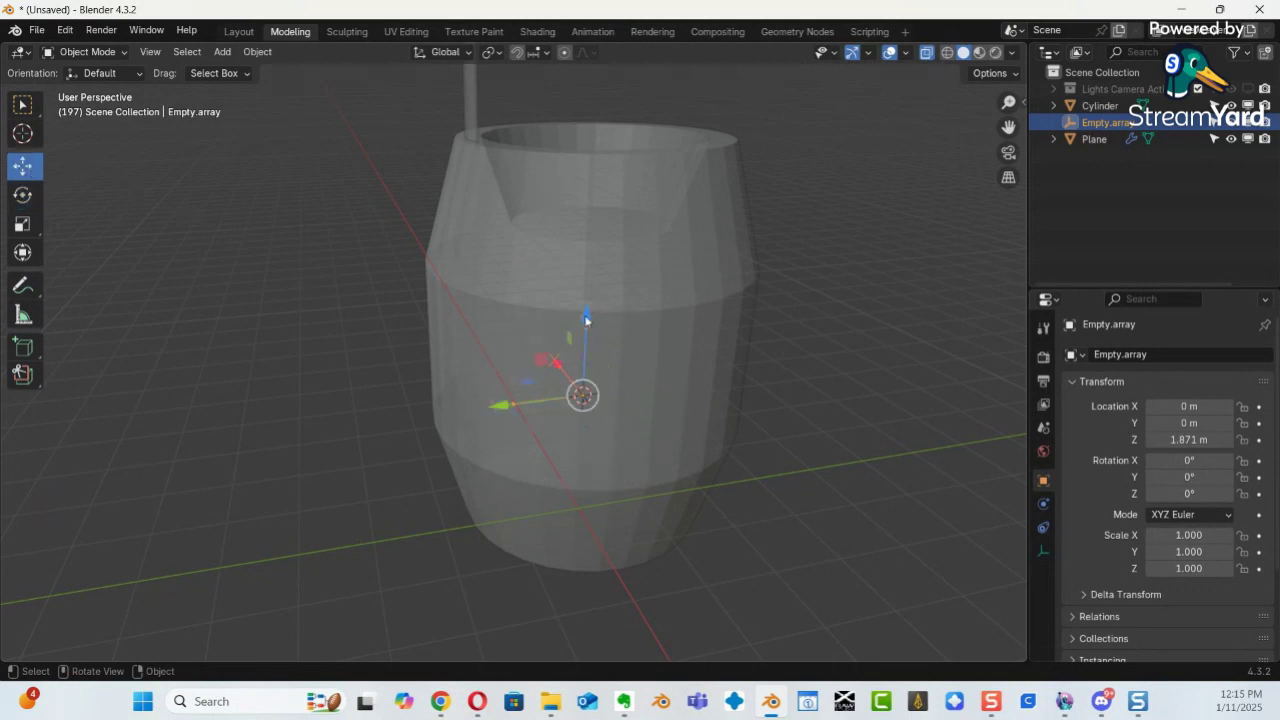
{"action": "left_click_drag", "start_coordinate": [585, 319], "coordinate": [626, 52]}
{"action": "middle_click_drag", "start_coordinate": [527, 262], "coordinate": [573, 428]}
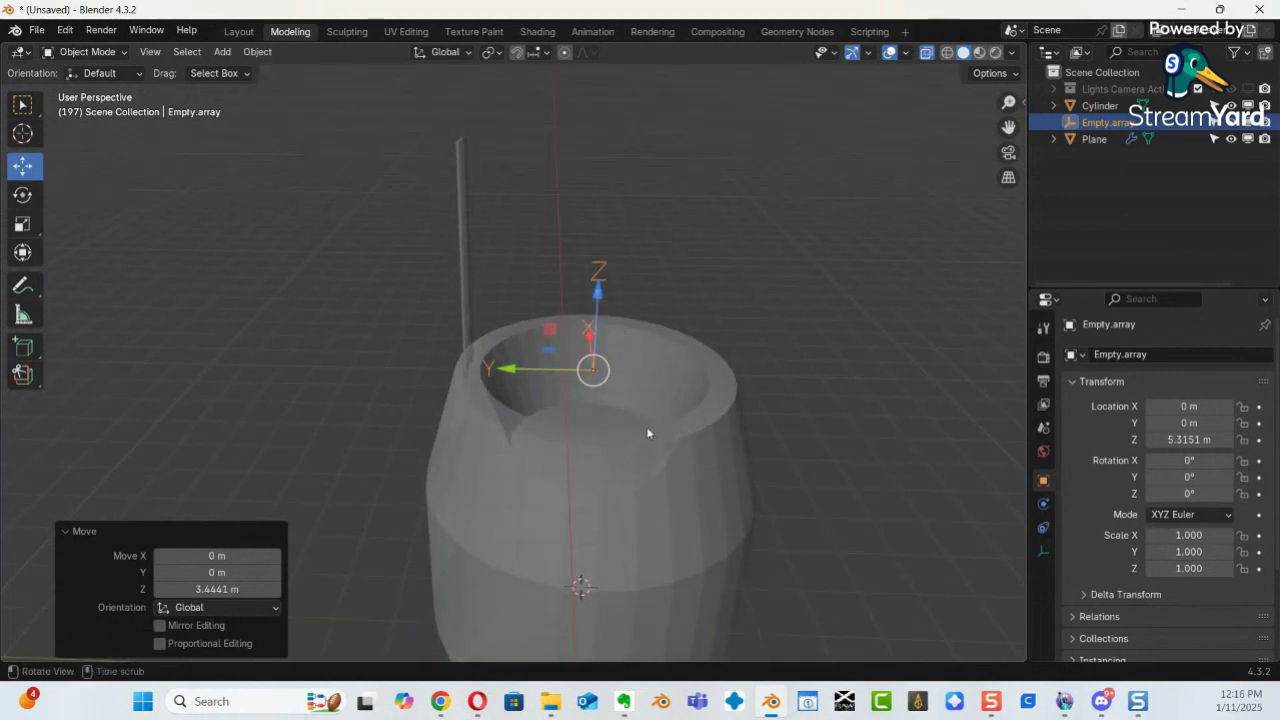
{"action": "middle_click_drag", "start_coordinate": [491, 388], "coordinate": [488, 316]}
Select the plane strip and add an Array modifier below its Solidify modifier.
{"action": "left_click", "coordinate": [484, 318]}
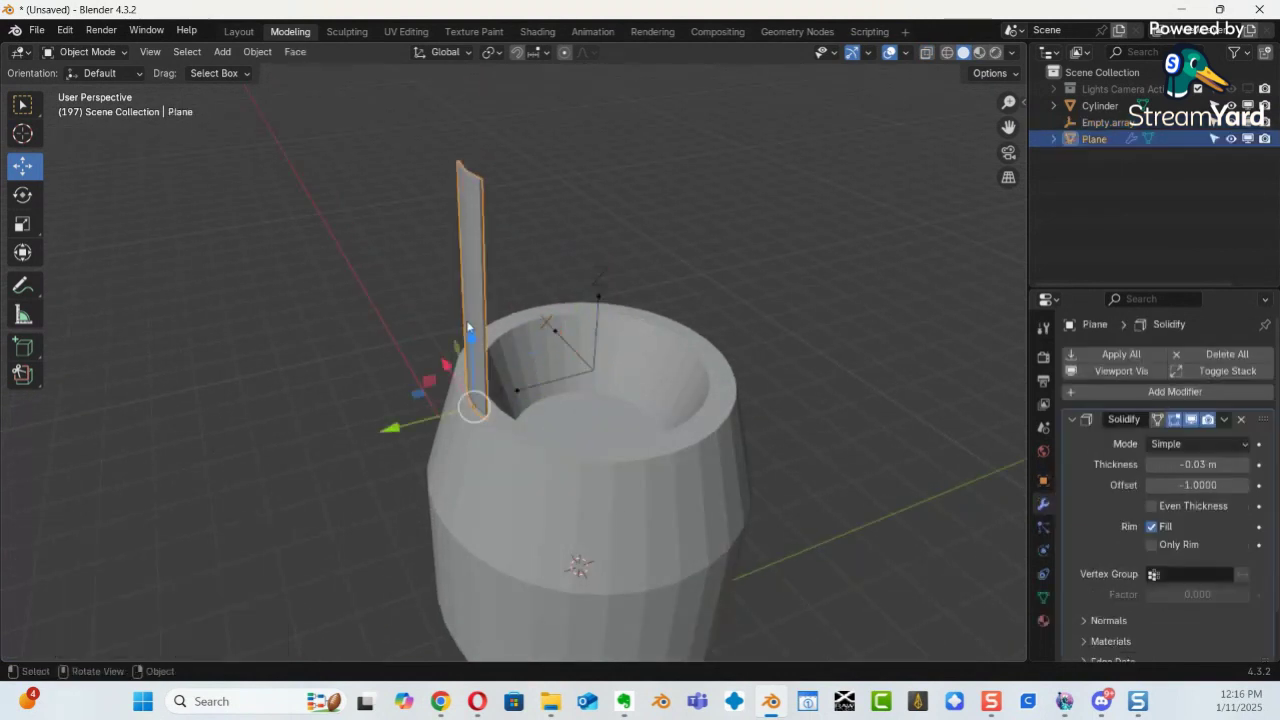
{"action": "middle_click_drag", "start_coordinate": [542, 490], "coordinate": [442, 389]}
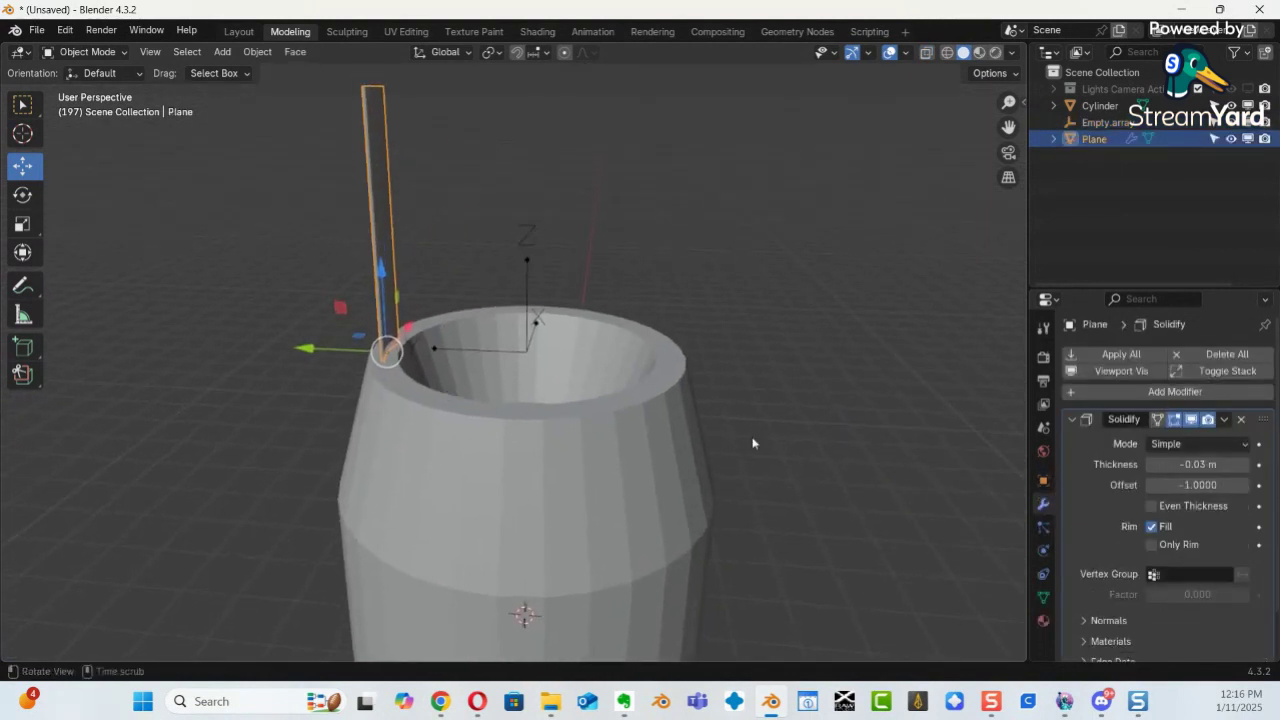
{"action": "left_click", "coordinate": [1073, 419]}
{"action": "left_click", "coordinate": [1100, 391]}
{"action": "mouse_move", "coordinate": [1097, 392]}
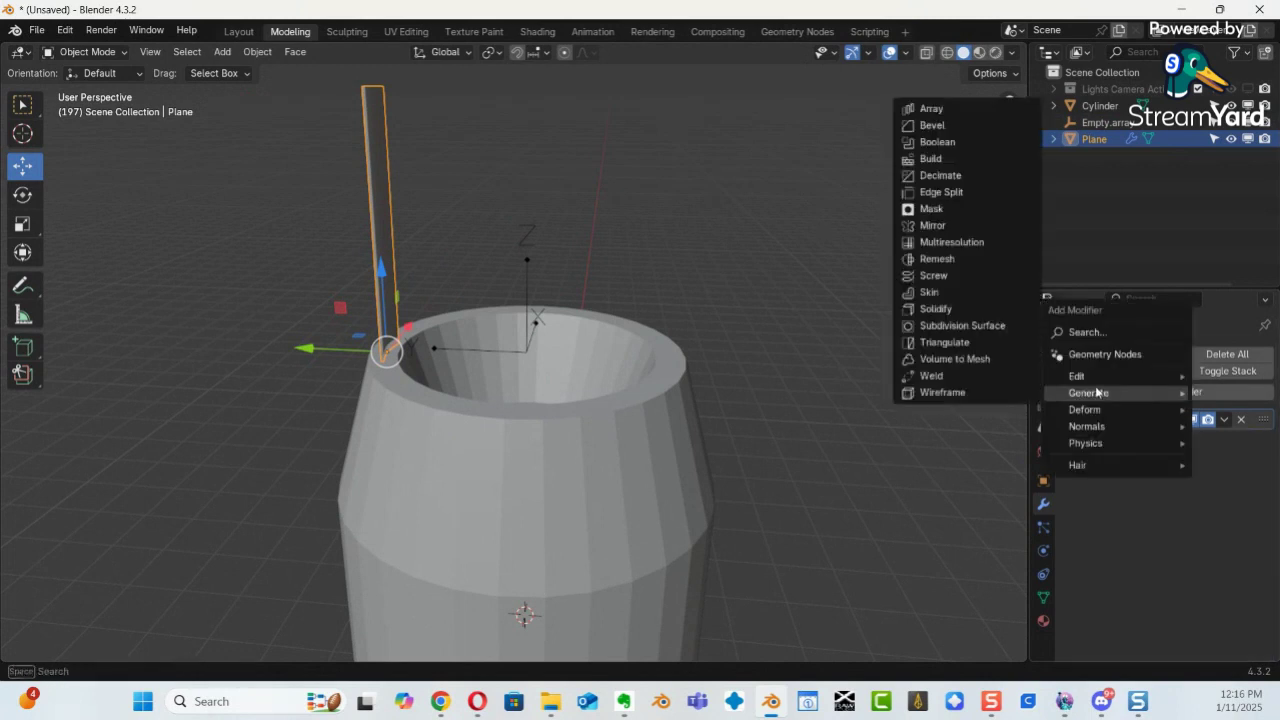
{"action": "left_click", "coordinate": [963, 110]}
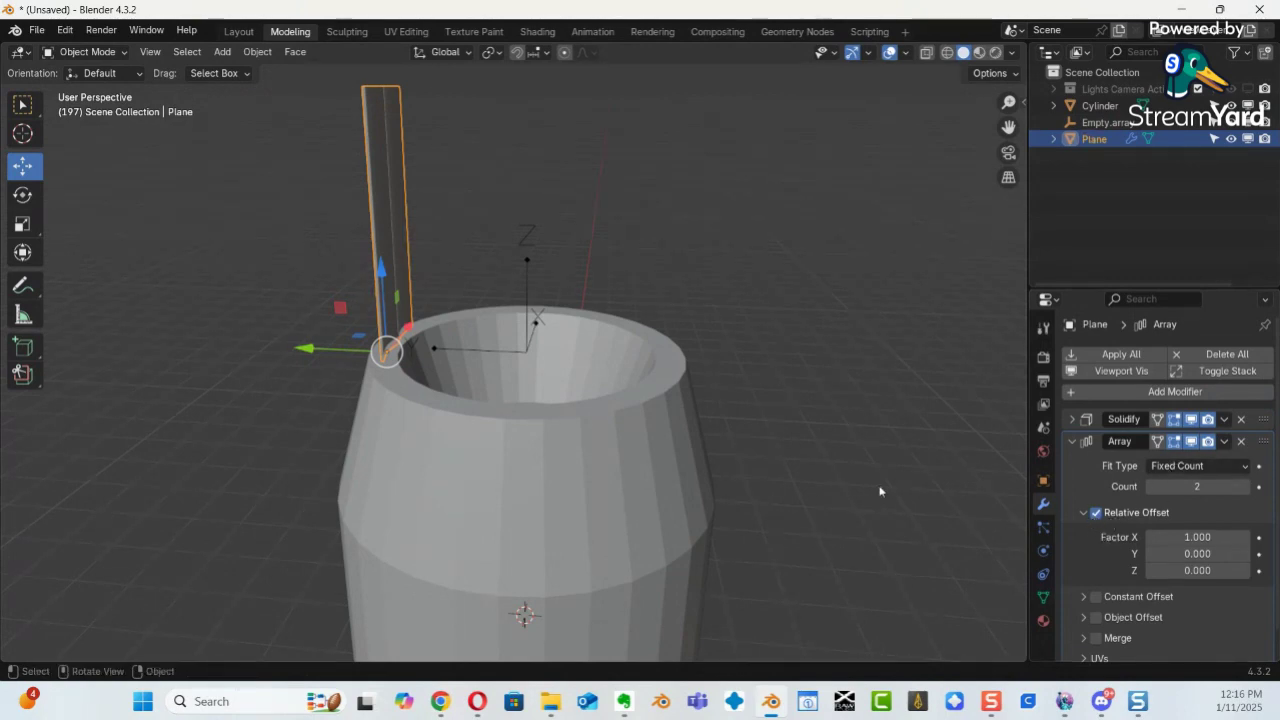
Set the array's count to 25.
{"action": "mouse_move", "coordinate": [566, 363]}
{"action": "middle_mouse_down"}
{"action": "mouse_move", "coordinate": [376, 364]}
{"action": "mouse_move", "coordinate": [157, 330]}
{"action": "mouse_move", "coordinate": [122, 342]}
{"action": "mouse_move", "coordinate": [569, 398]}
{"action": "mouse_move", "coordinate": [569, 413]}
{"action": "mouse_move", "coordinate": [551, 383]}
{"action": "middle_mouse_up"}
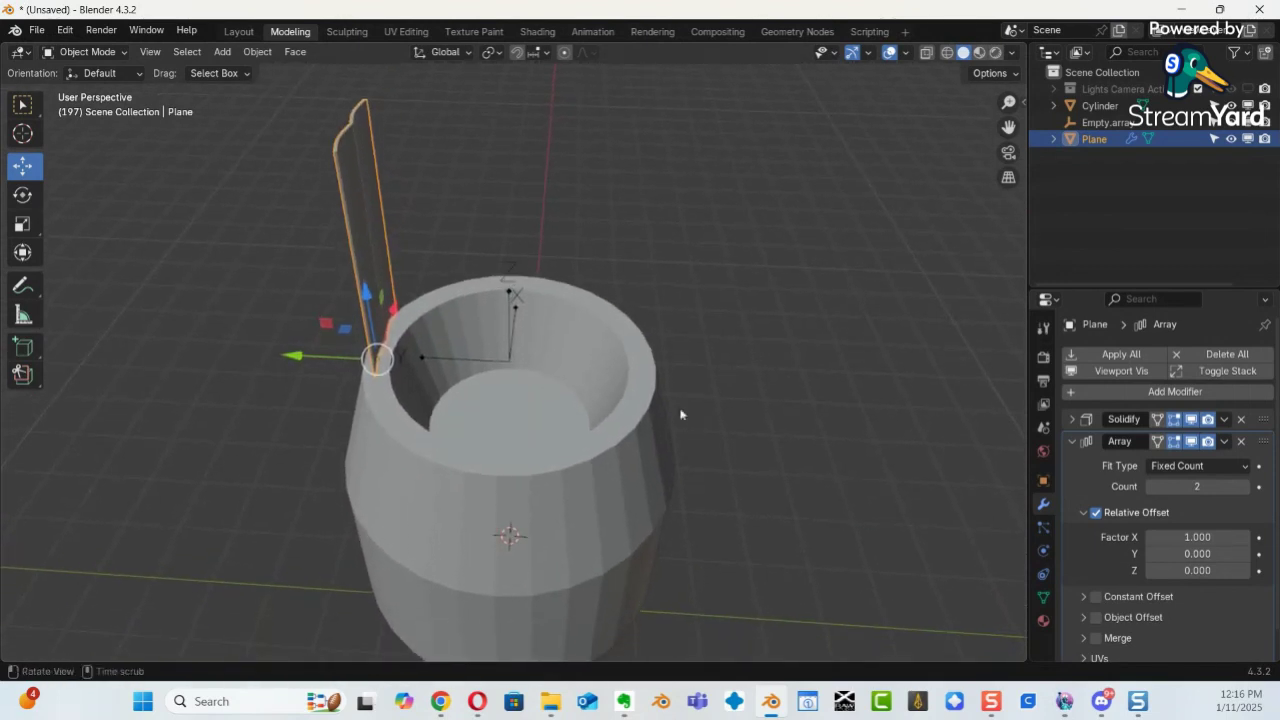
{"action": "left_click", "coordinate": [1200, 486]}
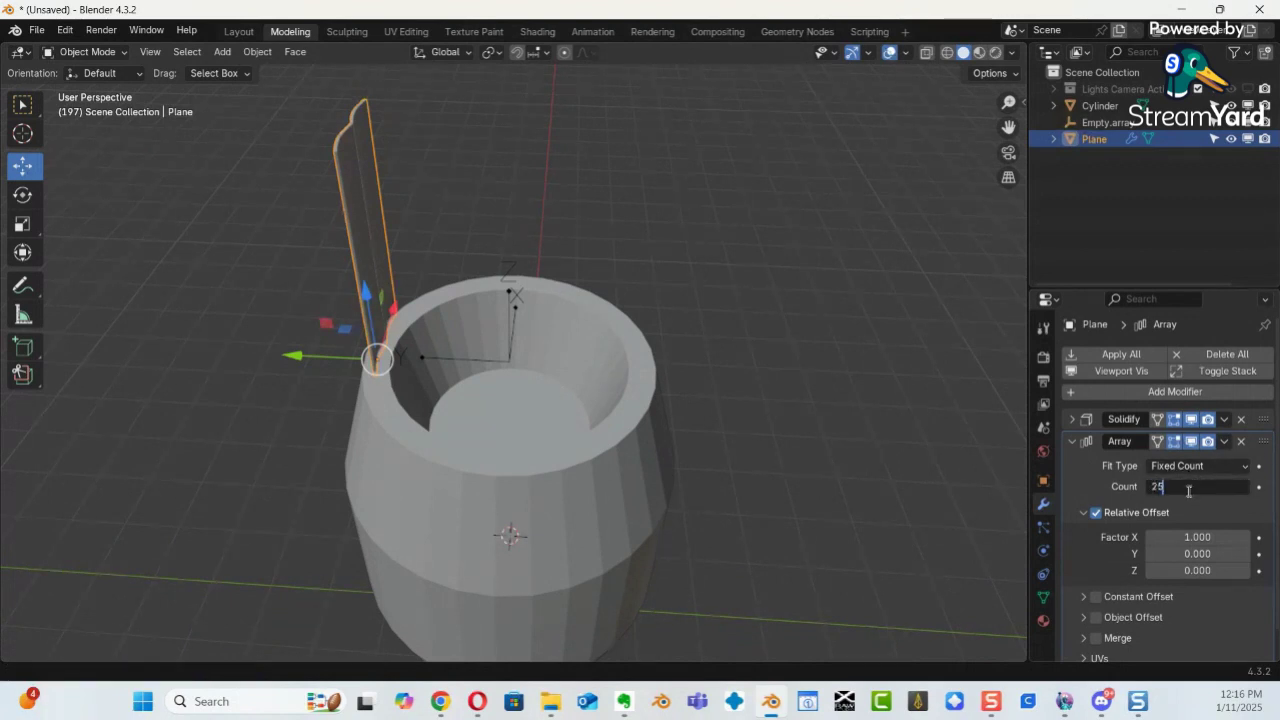
{"action": "key", "text": "Return"}
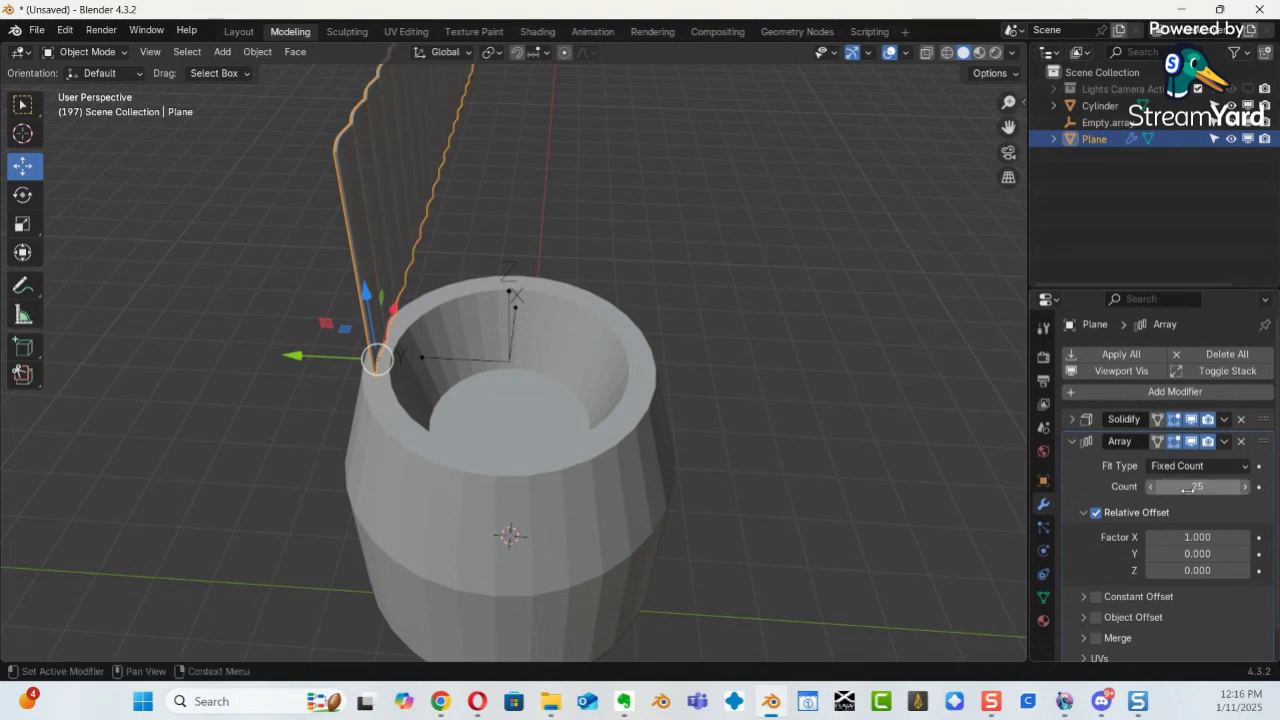
Set the plane array's count to 20.
{"action": "middle_click_drag", "start_coordinate": [922, 328], "coordinate": [690, 560]}
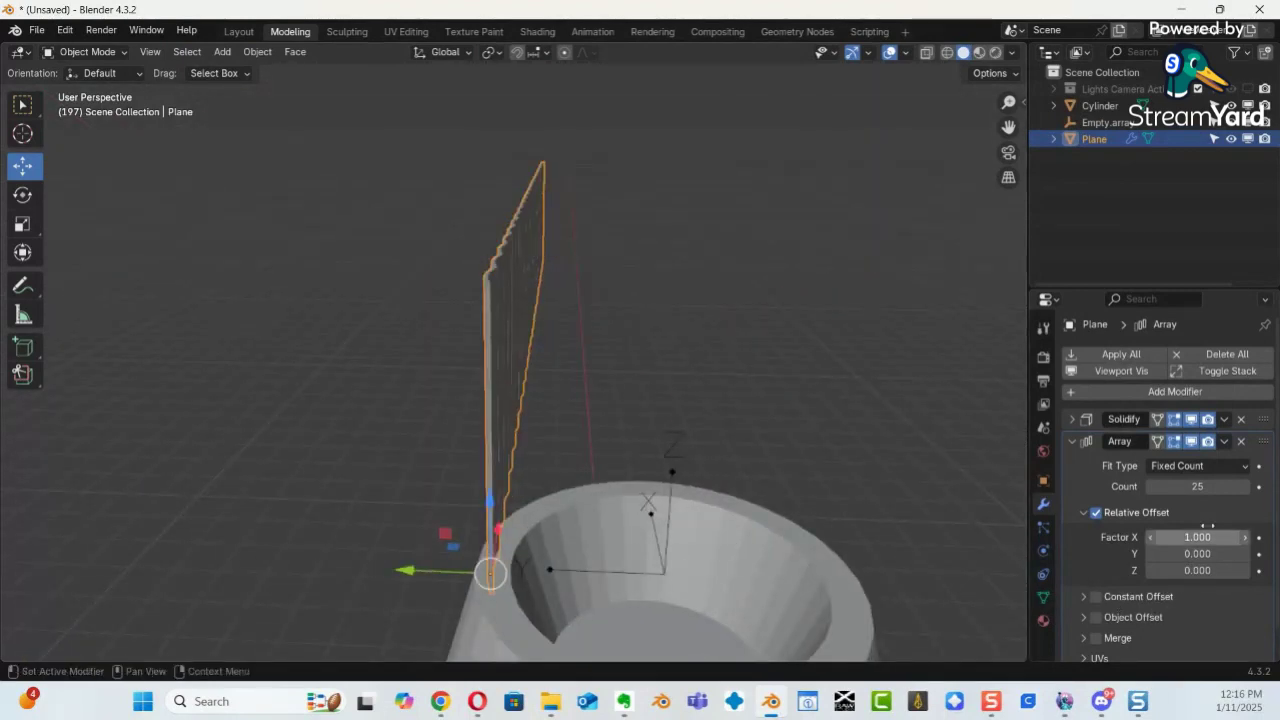
{"action": "left_click", "coordinate": [1198, 487]}
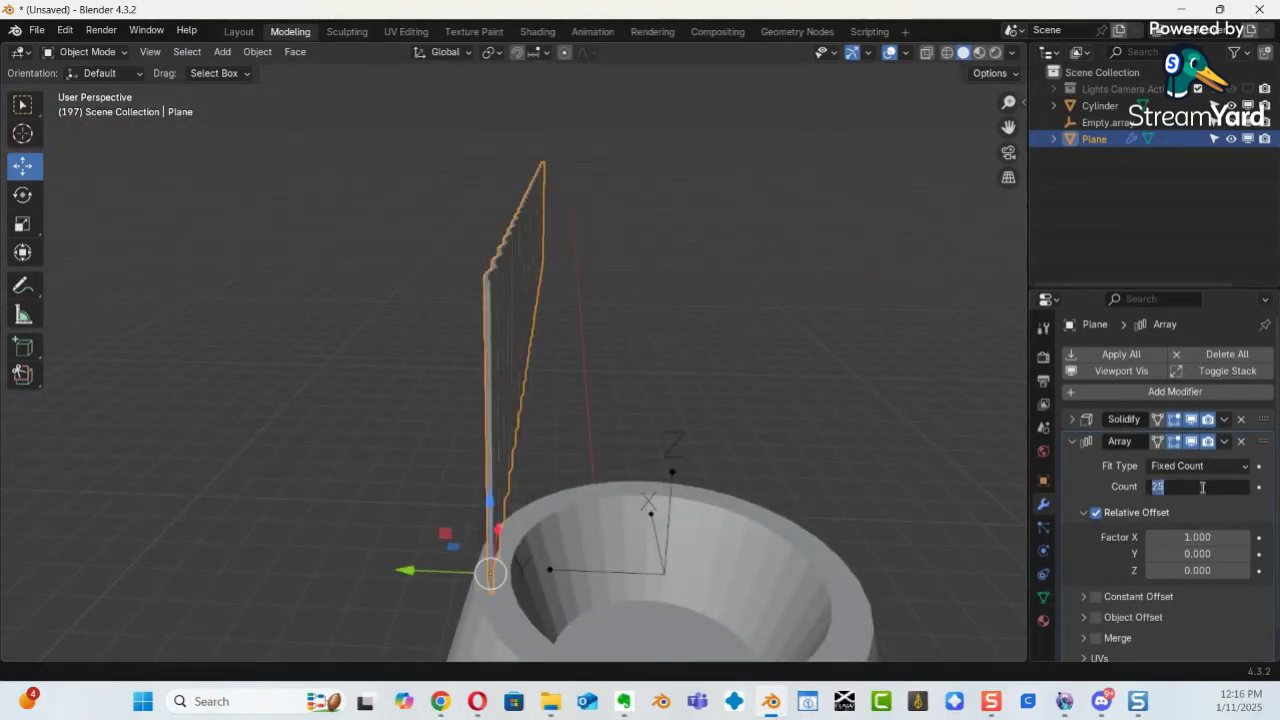
{"action": "type", "text": "20"}
{"action": "key", "text": "Return"}
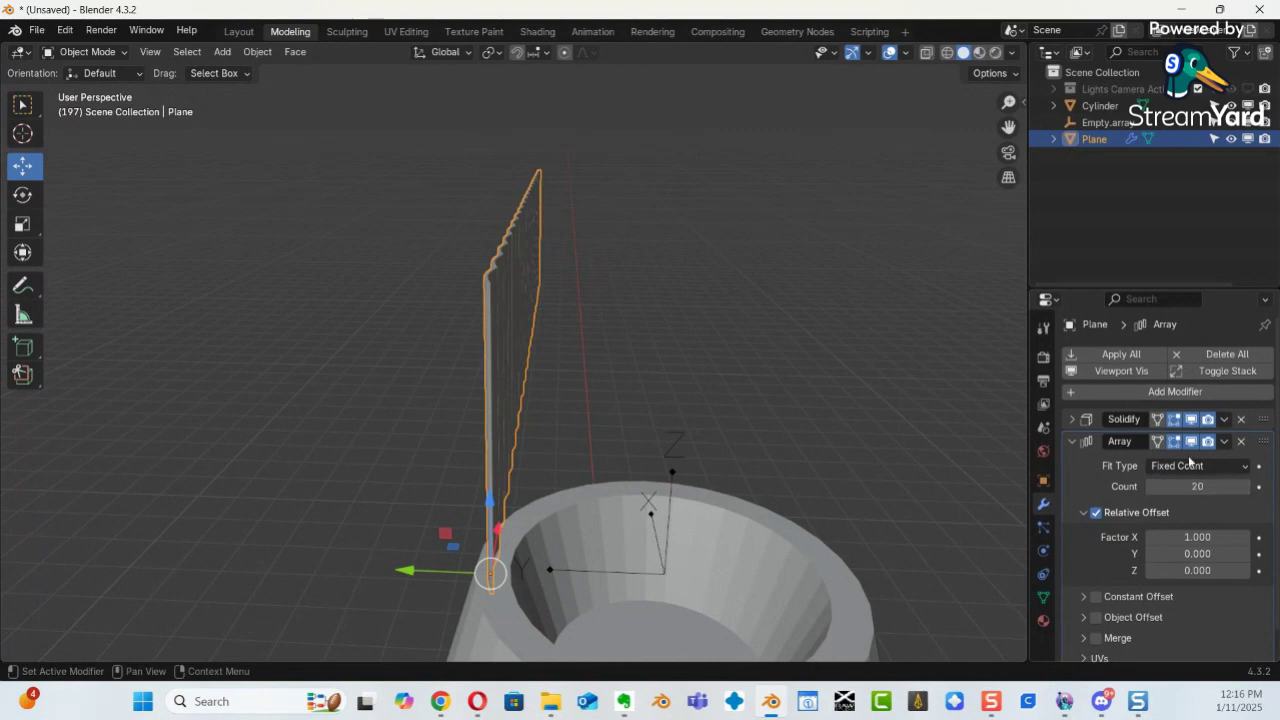
{"action": "middle_click_drag", "start_coordinate": [1024, 426], "coordinate": [557, 441]}
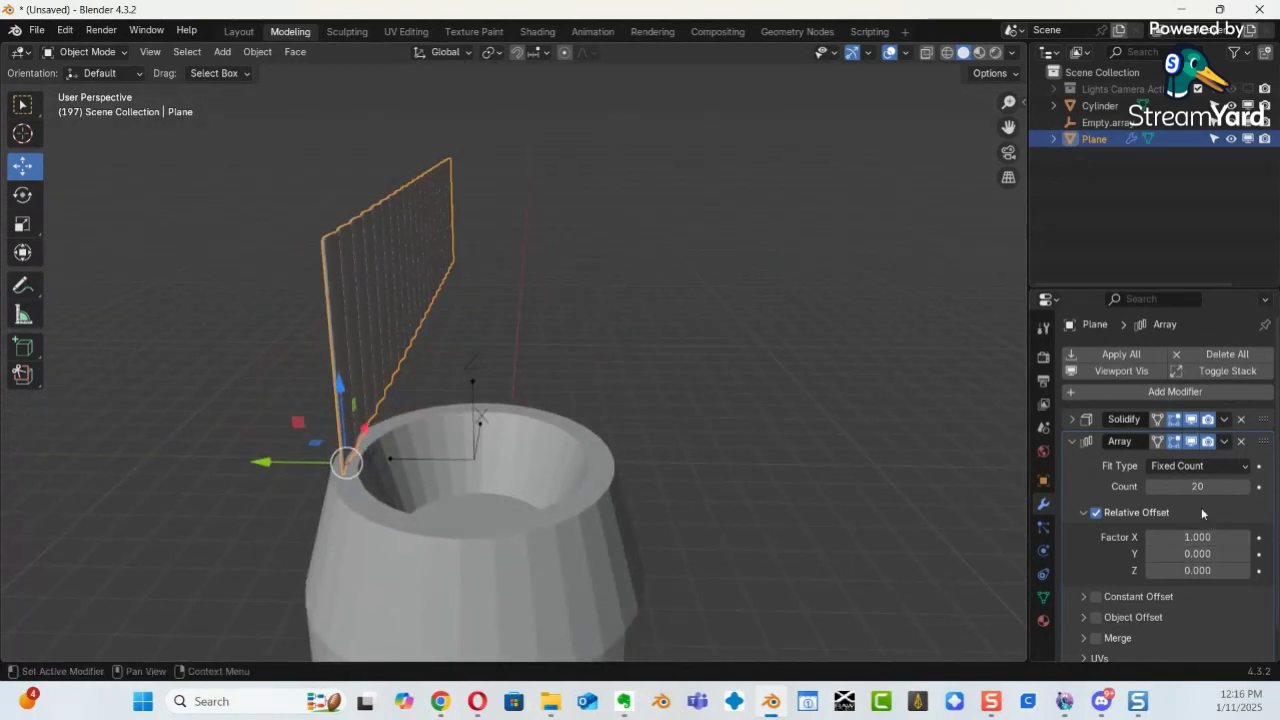
Switch the array from Relative Offset to Object Offset, using Empty.array as the offset object.
{"action": "left_click", "coordinate": [1222, 467]}
{"action": "scroll", "coordinate": [1096, 495], "scroll_direction": "down", "scroll_amount": 1}
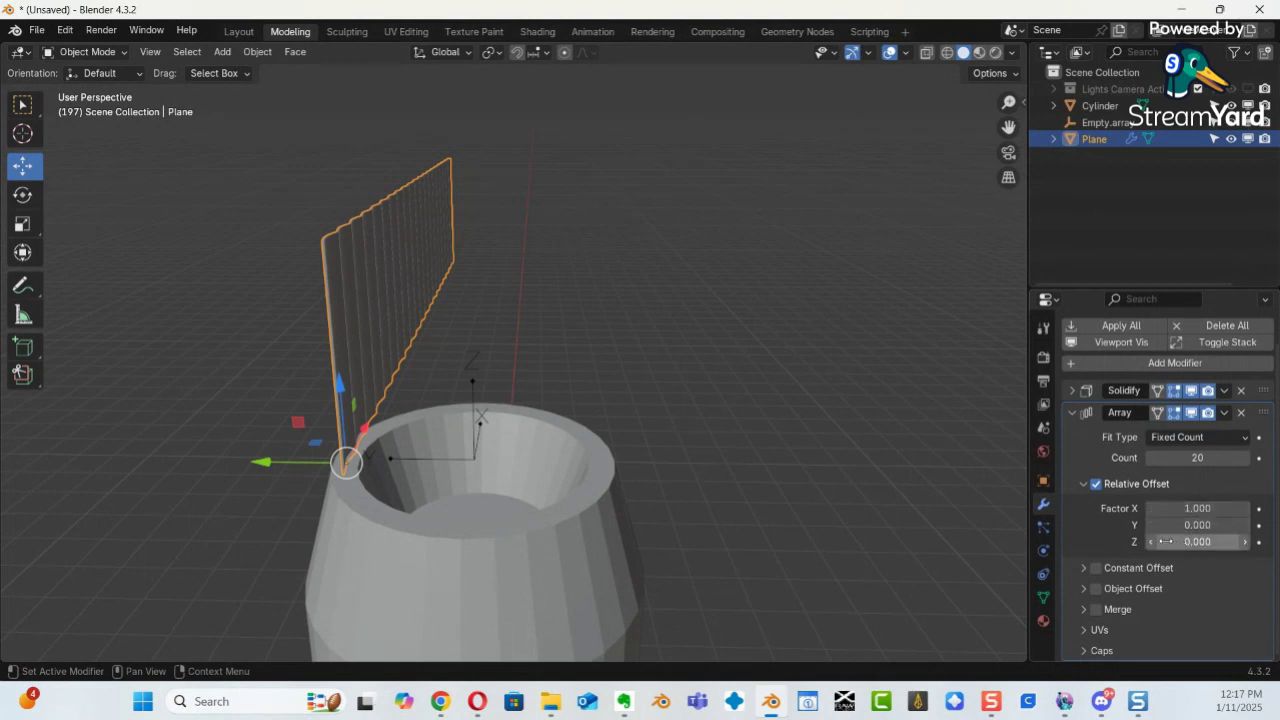
{"action": "left_click", "coordinate": [1096, 484]}
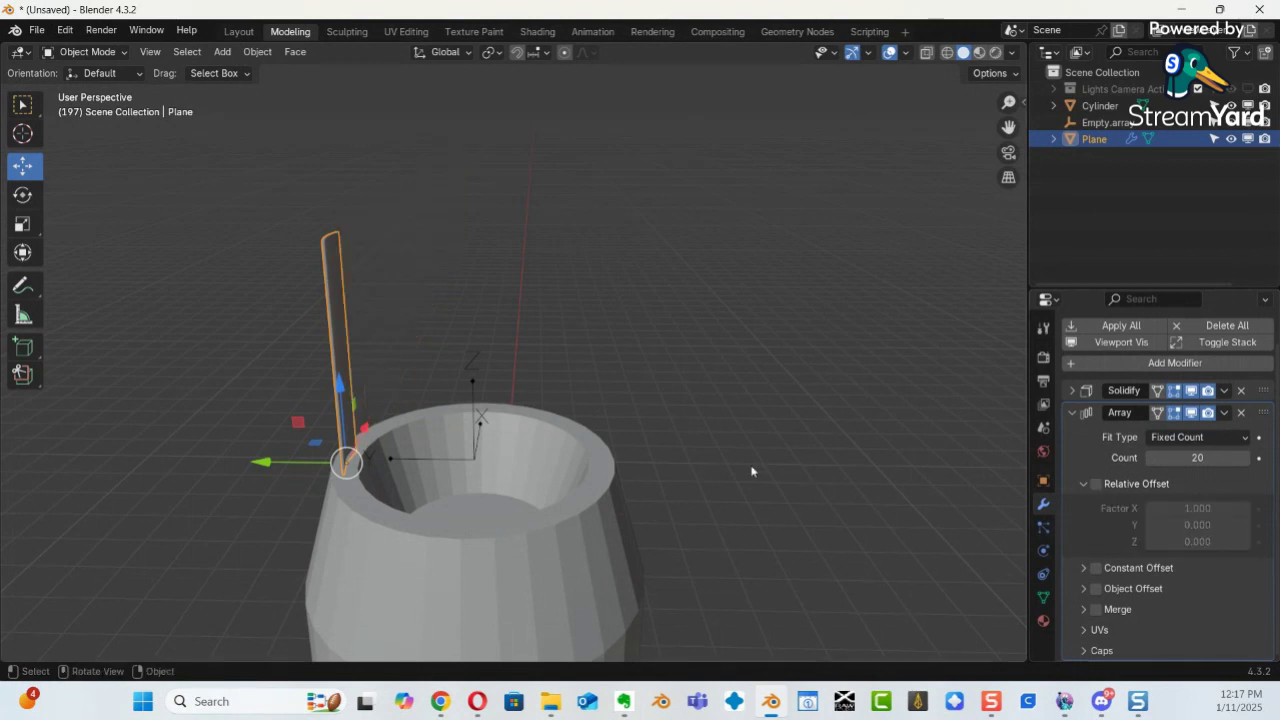
{"action": "left_click", "coordinate": [1095, 589]}
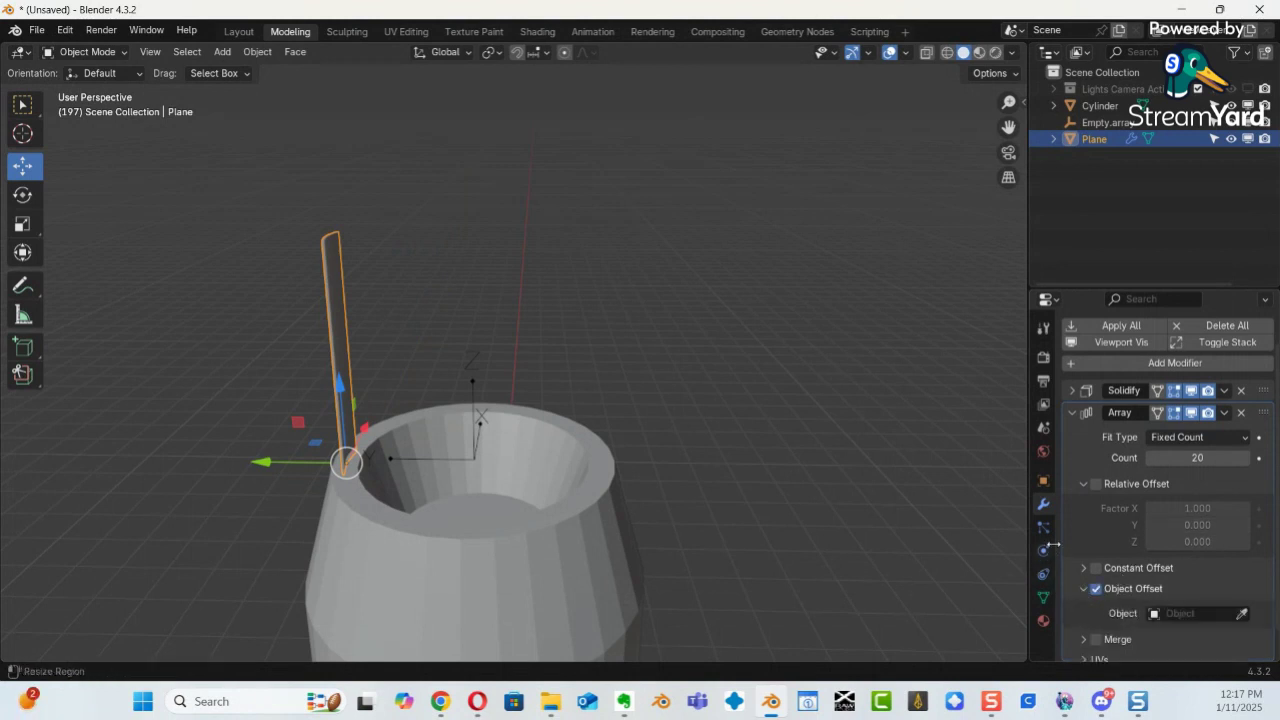
{"action": "left_click", "coordinate": [1180, 613]}
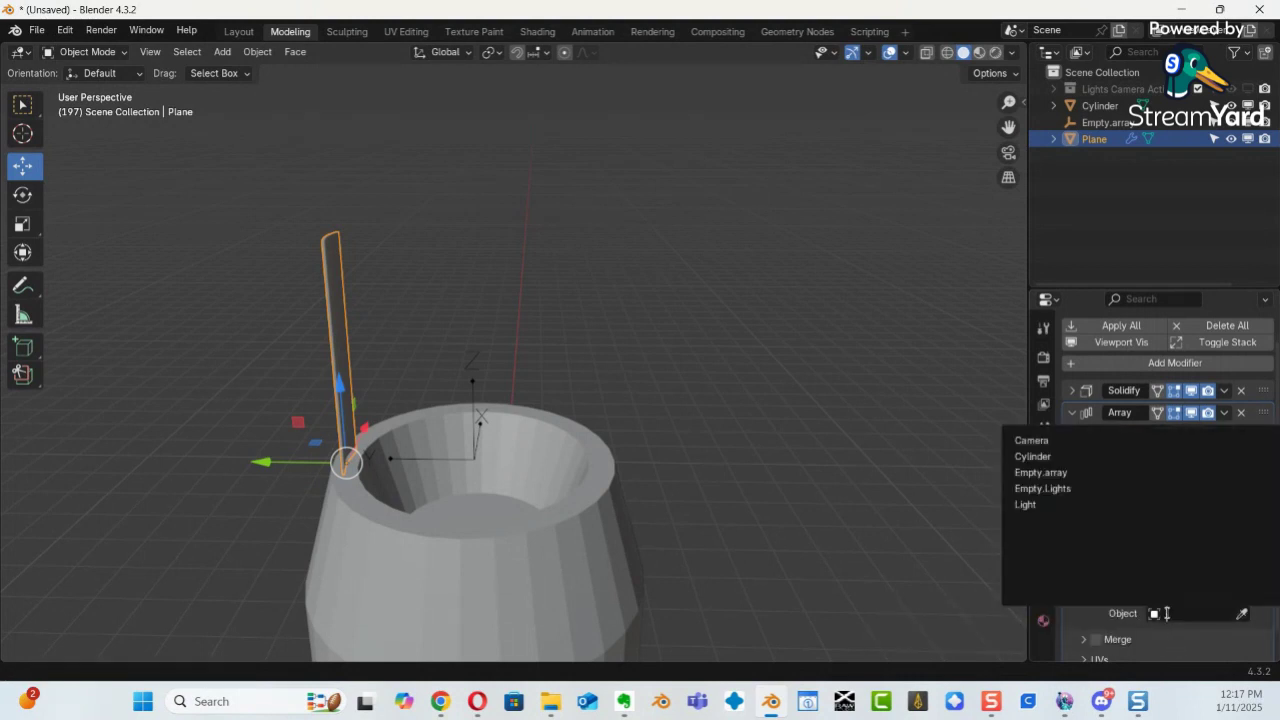
{"action": "left_click", "coordinate": [1071, 473]}
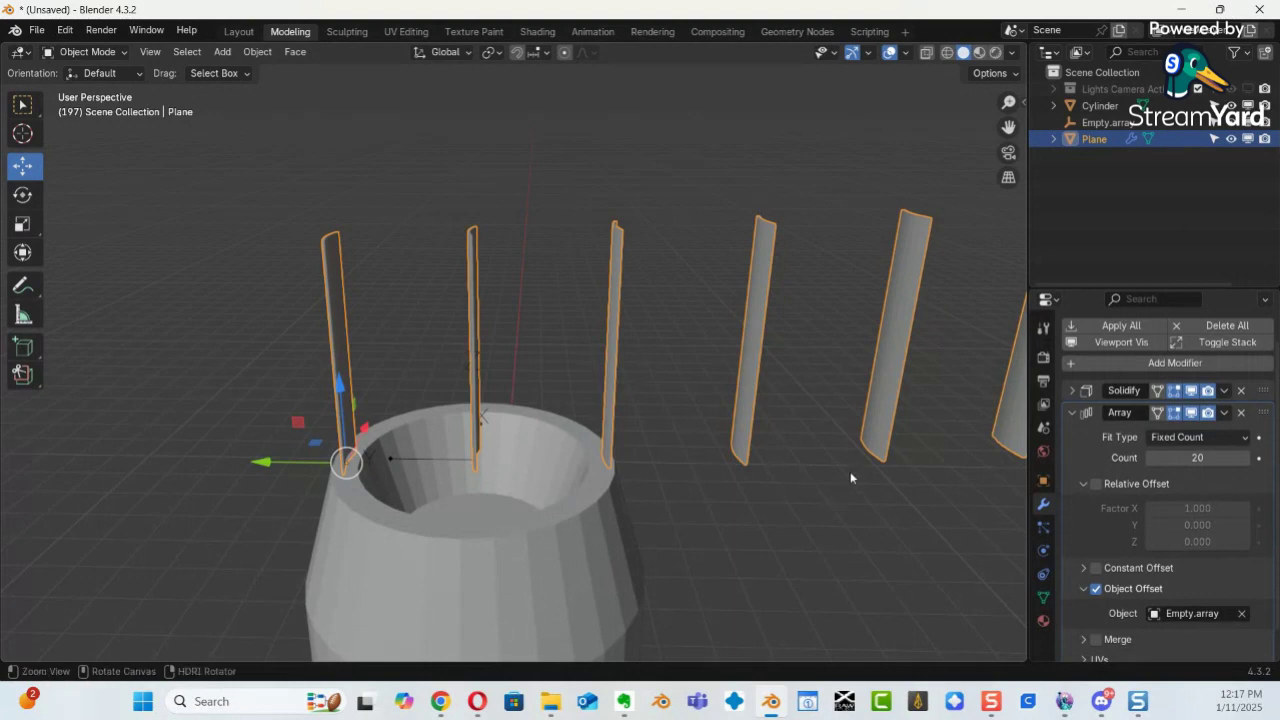
Apply the plane's rotation and scale, and turn off its Array modifier's viewport display.
{"action": "scroll", "coordinate": [850, 471], "scroll_direction": "down", "scroll_amount": 3}
{"action": "middle_click_drag", "start_coordinate": [773, 507], "coordinate": [511, 409]}
{"action": "scroll", "coordinate": [450, 380], "scroll_direction": "up", "scroll_amount": 7}
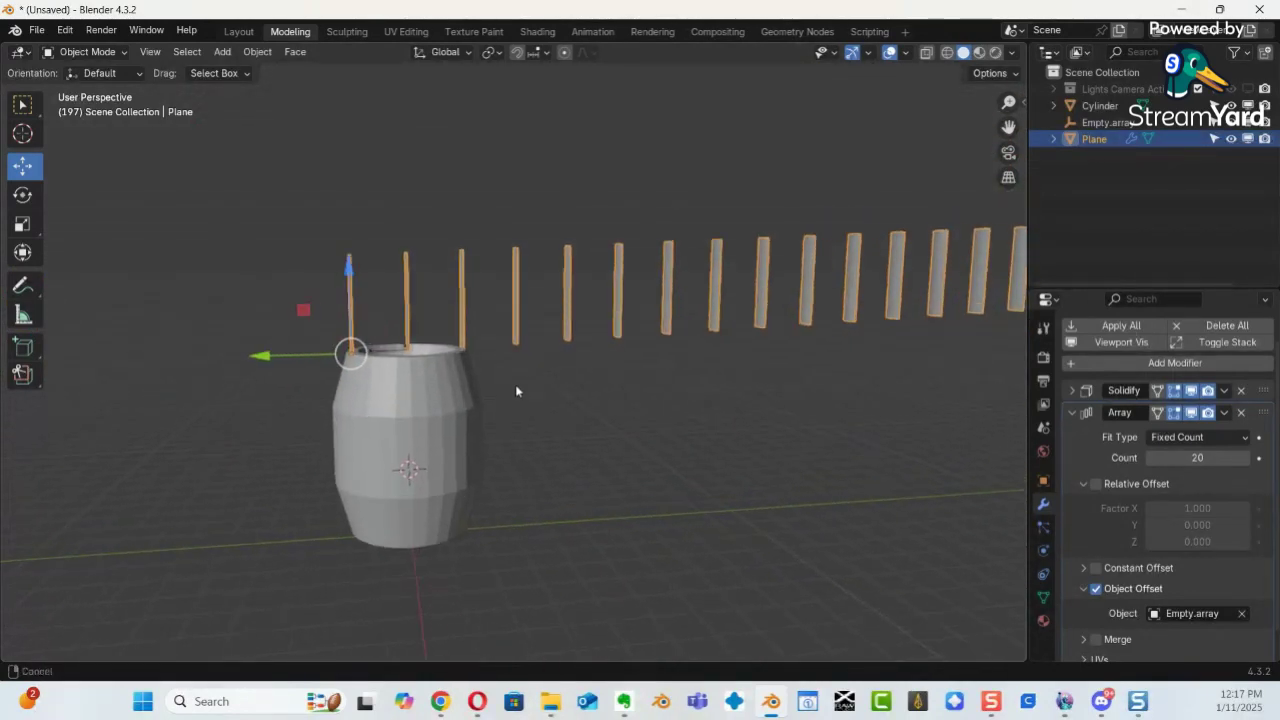
{"action": "middle_click_drag", "start_coordinate": [385, 346], "coordinate": [691, 400], "text": "shift"}
{"action": "scroll", "coordinate": [597, 394], "scroll_direction": "down", "scroll_amount": 1}
{"action": "mouse_move", "coordinate": [597, 394]}
{"action": "middle_mouse_down"}
{"action": "mouse_move", "coordinate": [578, 405]}
{"action": "mouse_move", "coordinate": [589, 403]}
{"action": "middle_mouse_up"}
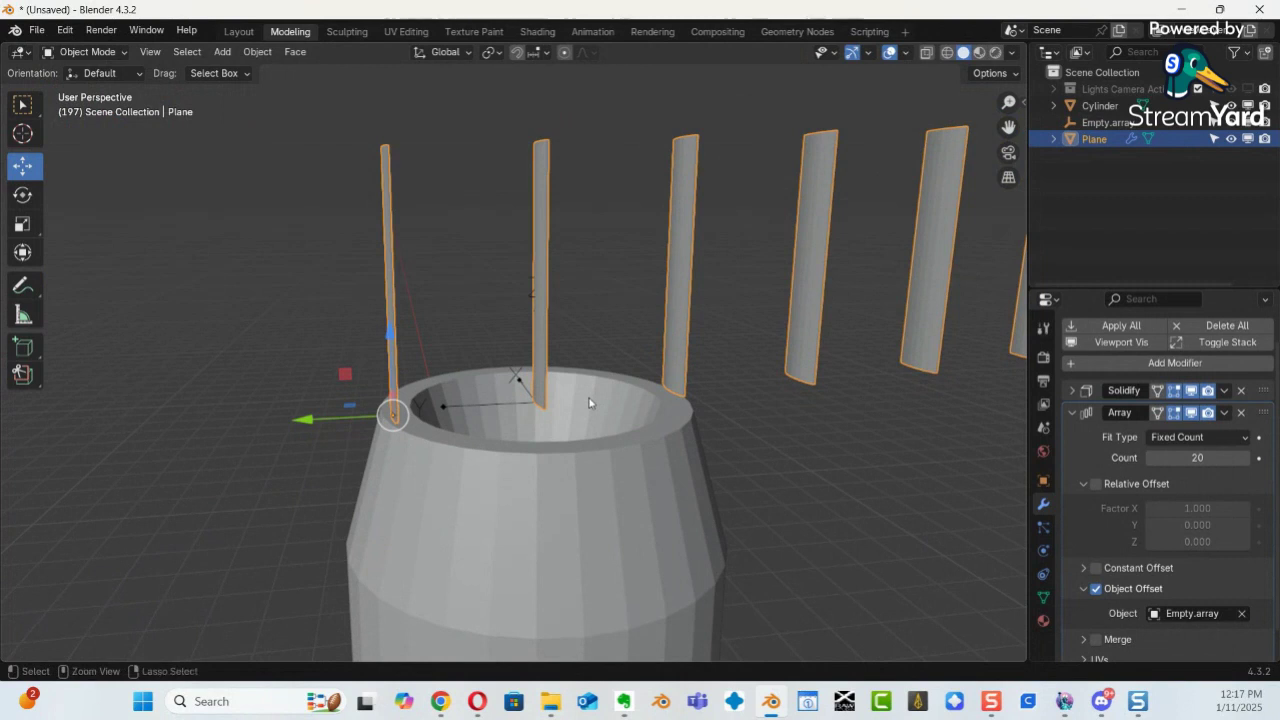
{"action": "key", "text": "ctrl+a"}
{"action": "left_click", "coordinate": [570, 403]}
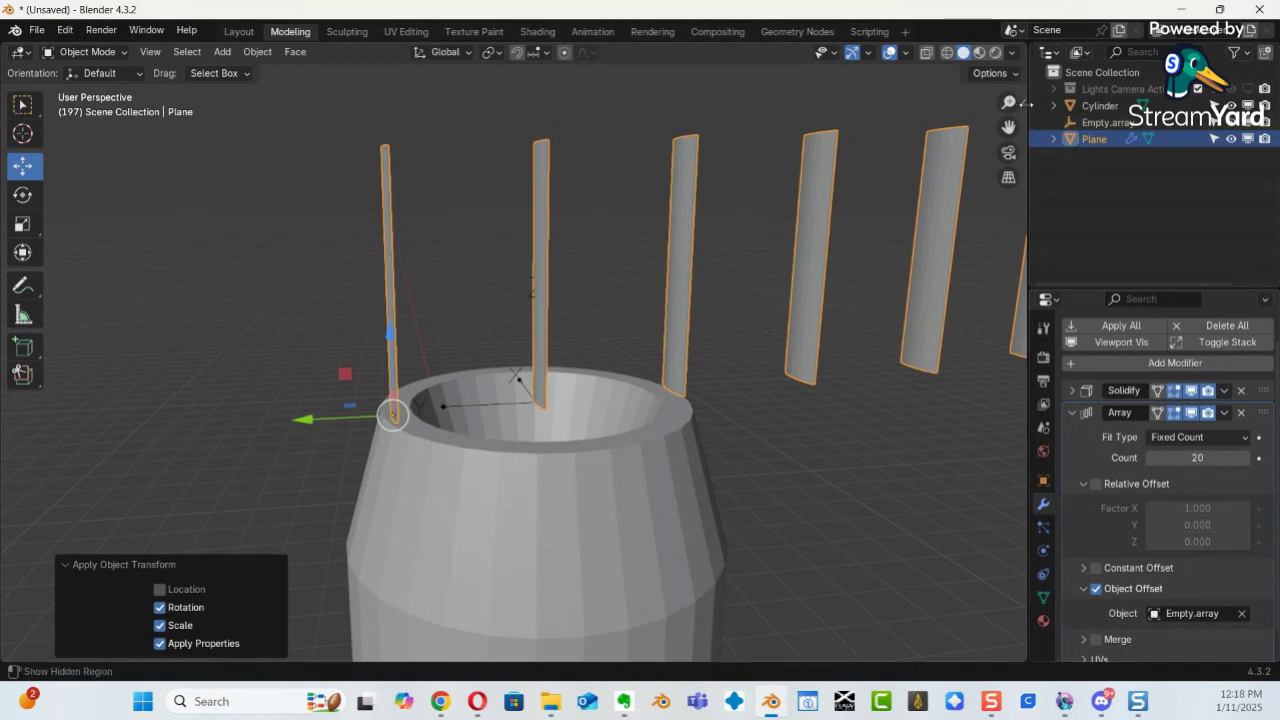
{"action": "middle_click_drag", "start_coordinate": [865, 270], "coordinate": [717, 377]}
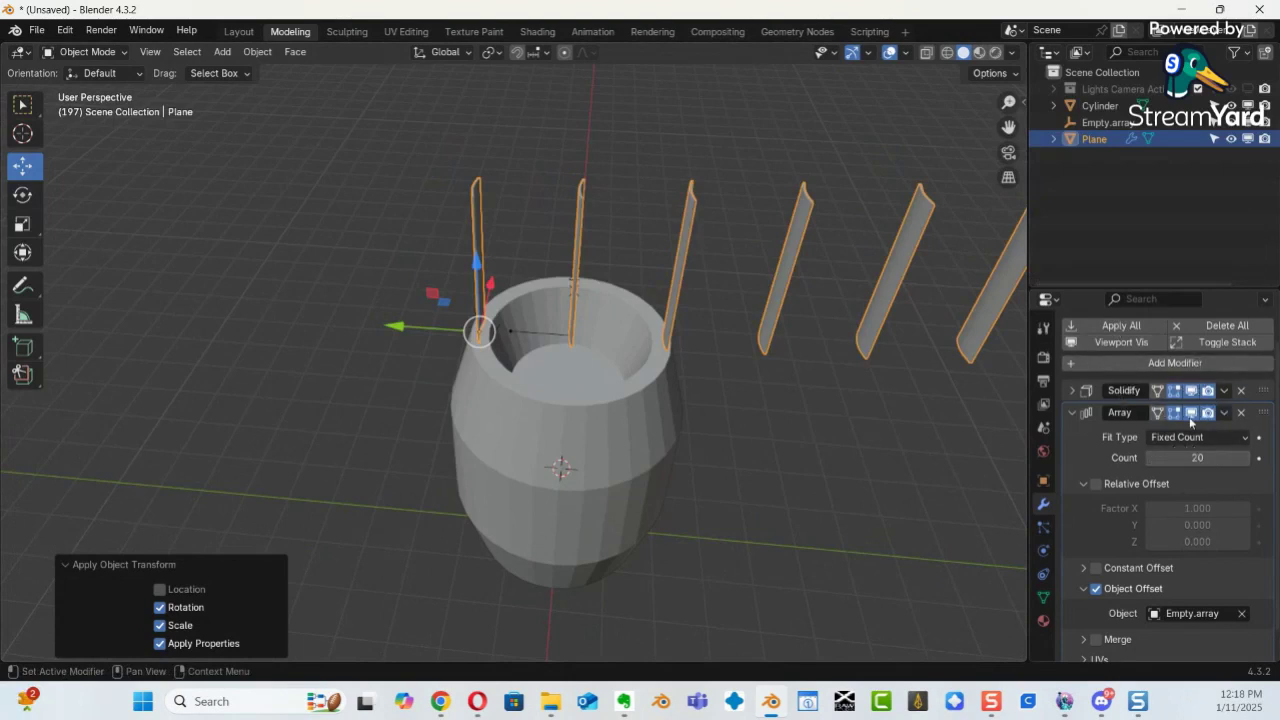
{"action": "left_click", "coordinate": [1191, 413]}
Select Empty.array and snap the 3D cursor to it.
{"action": "middle_click_drag", "start_coordinate": [576, 338], "coordinate": [476, 318]}
{"action": "left_click", "coordinate": [692, 410]}
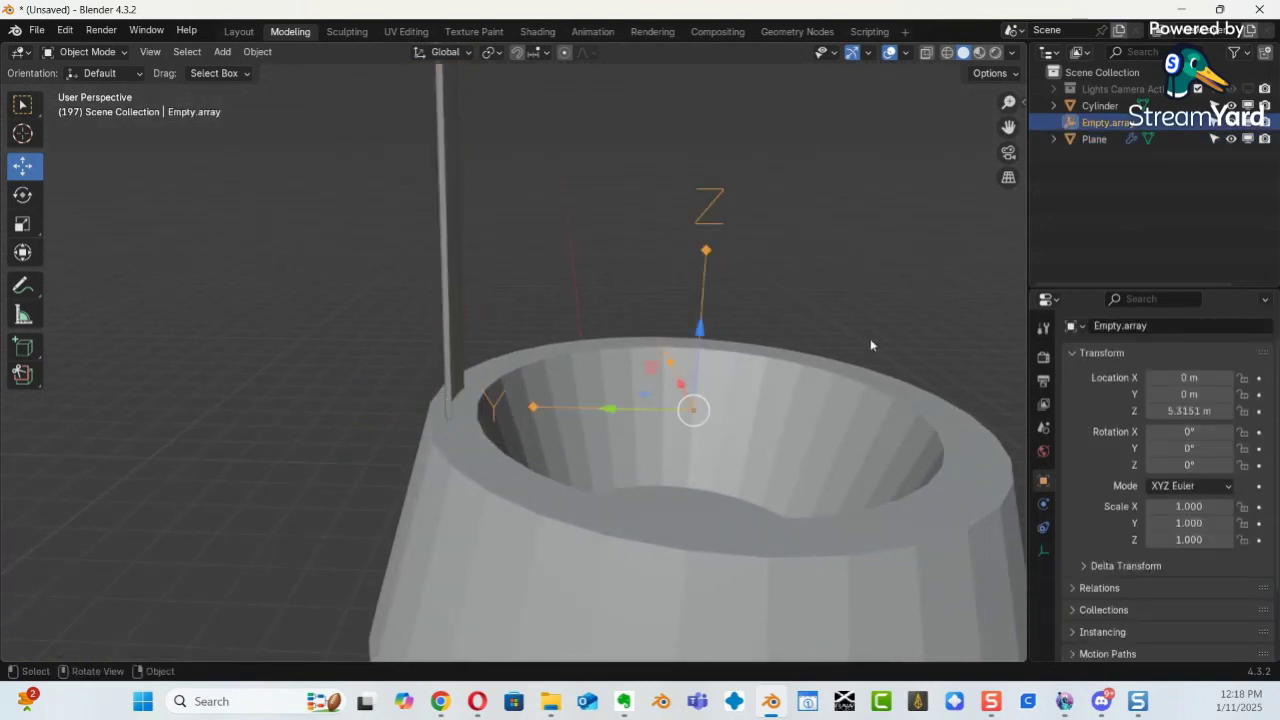
{"action": "middle_click_drag", "start_coordinate": [870, 345], "coordinate": [674, 407]}
{"action": "key", "text": "shift+s"}
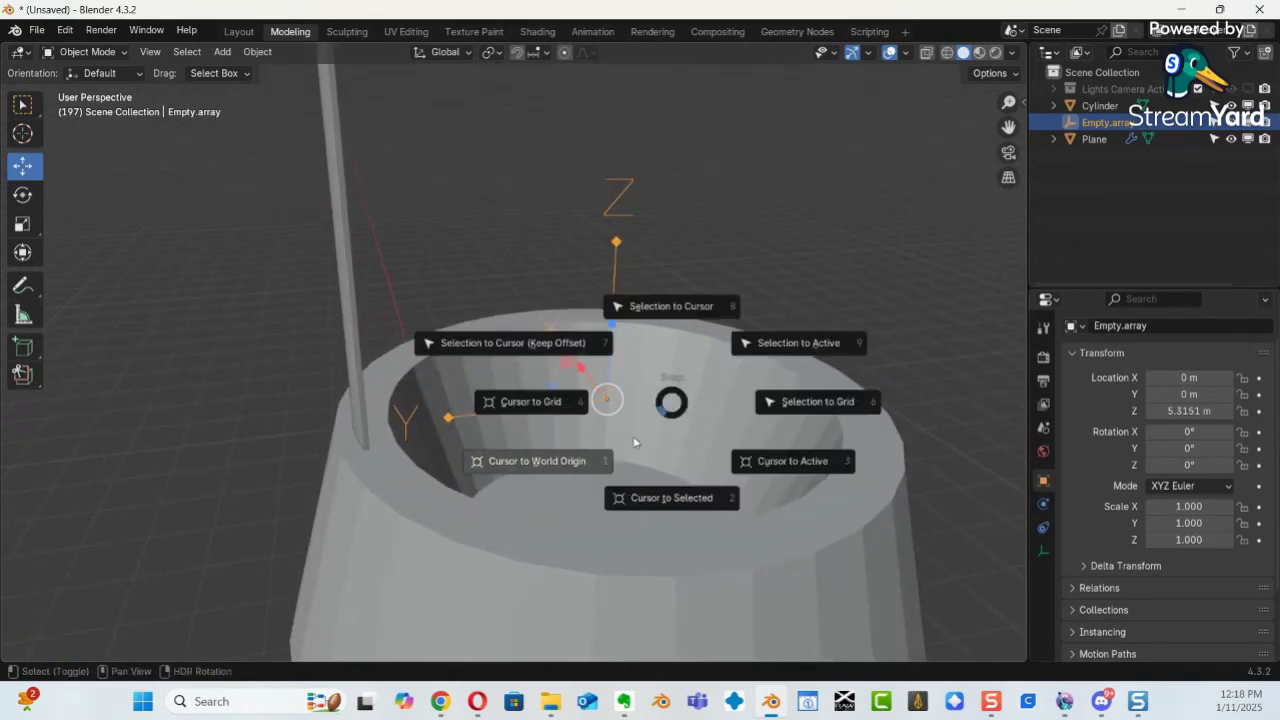
{"action": "left_click", "coordinate": [657, 503]}
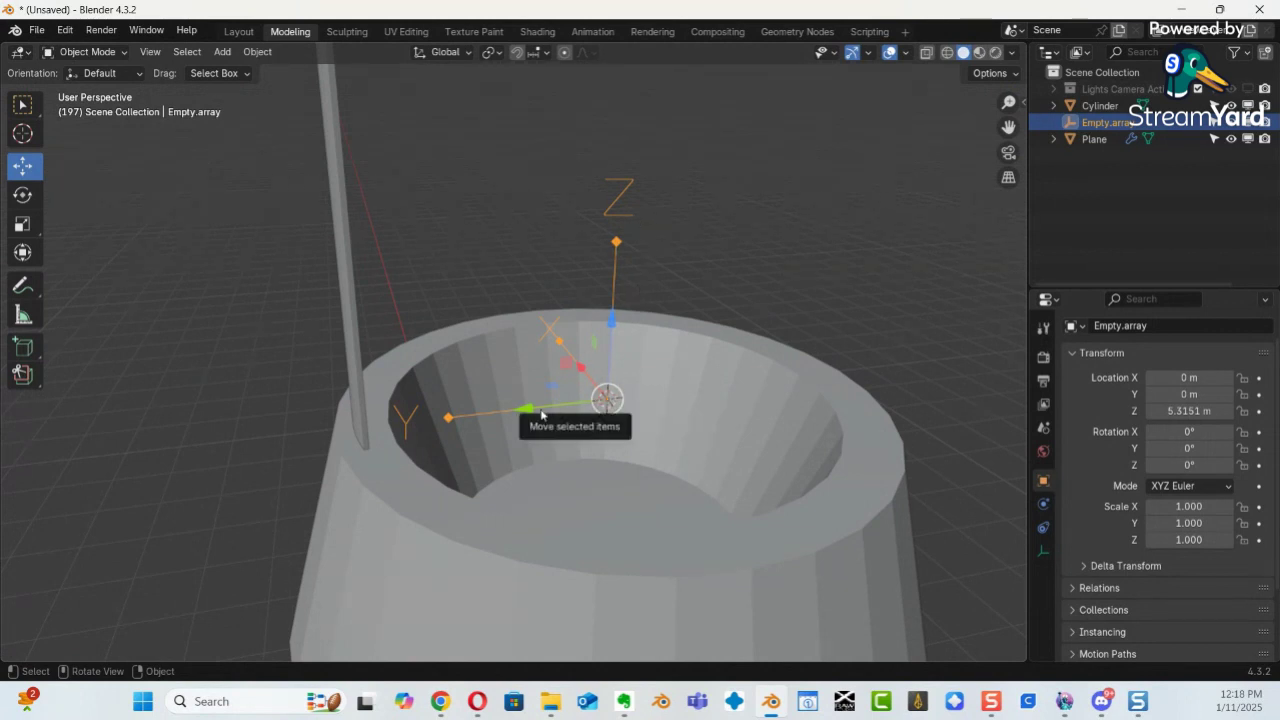
Set the plane strip's origin to the 3D cursor and try rotating it about Z around that point.
{"action": "left_click", "coordinate": [351, 316]}
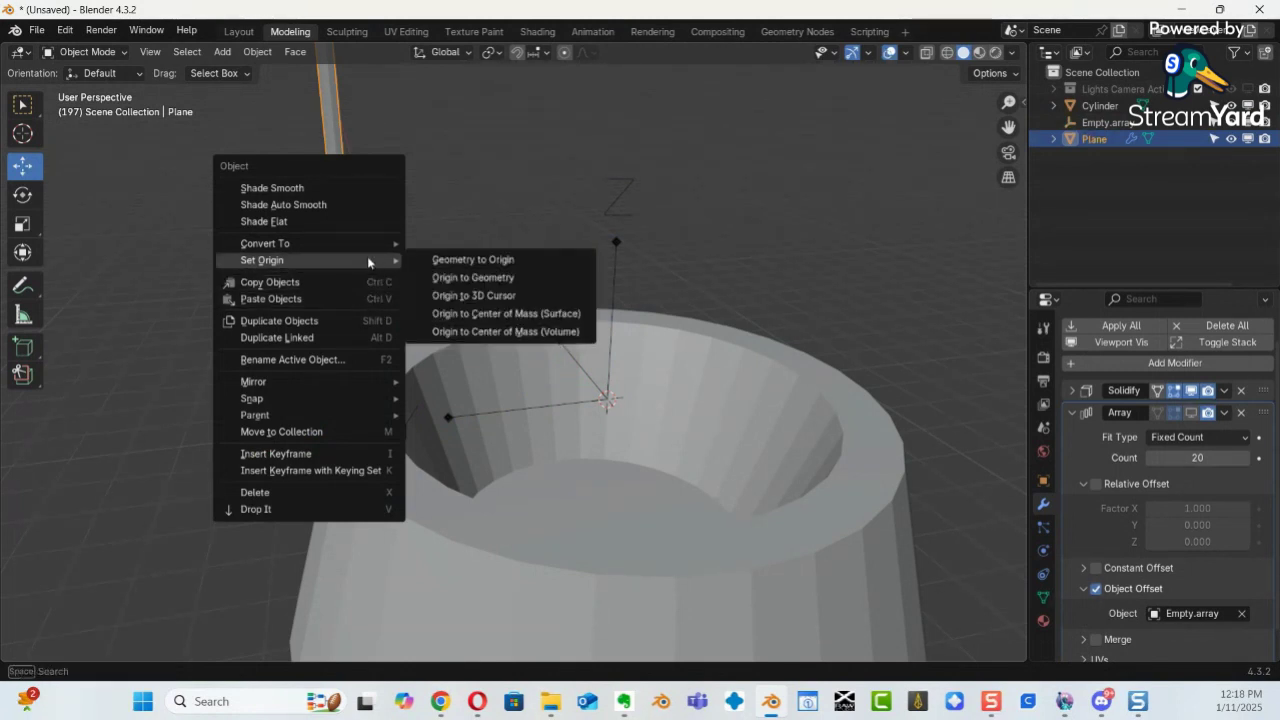
{"action": "left_click", "coordinate": [481, 298]}
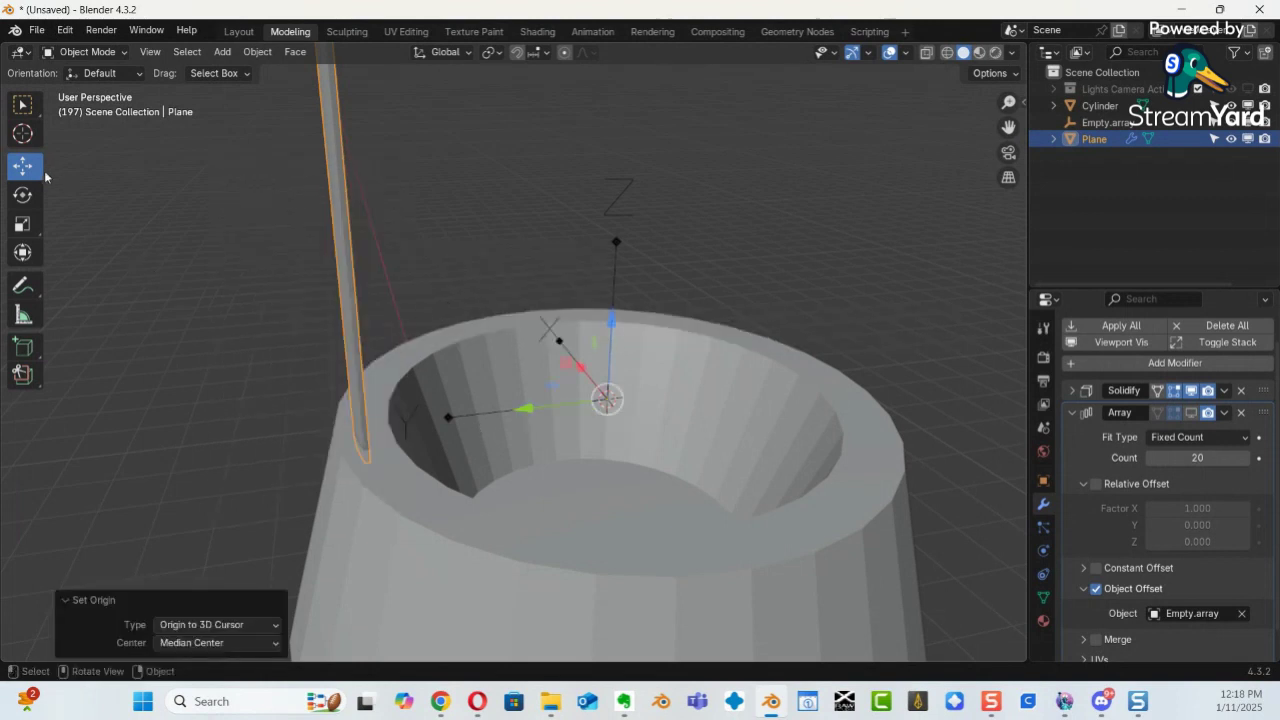
{"action": "left_click", "coordinate": [24, 198]}
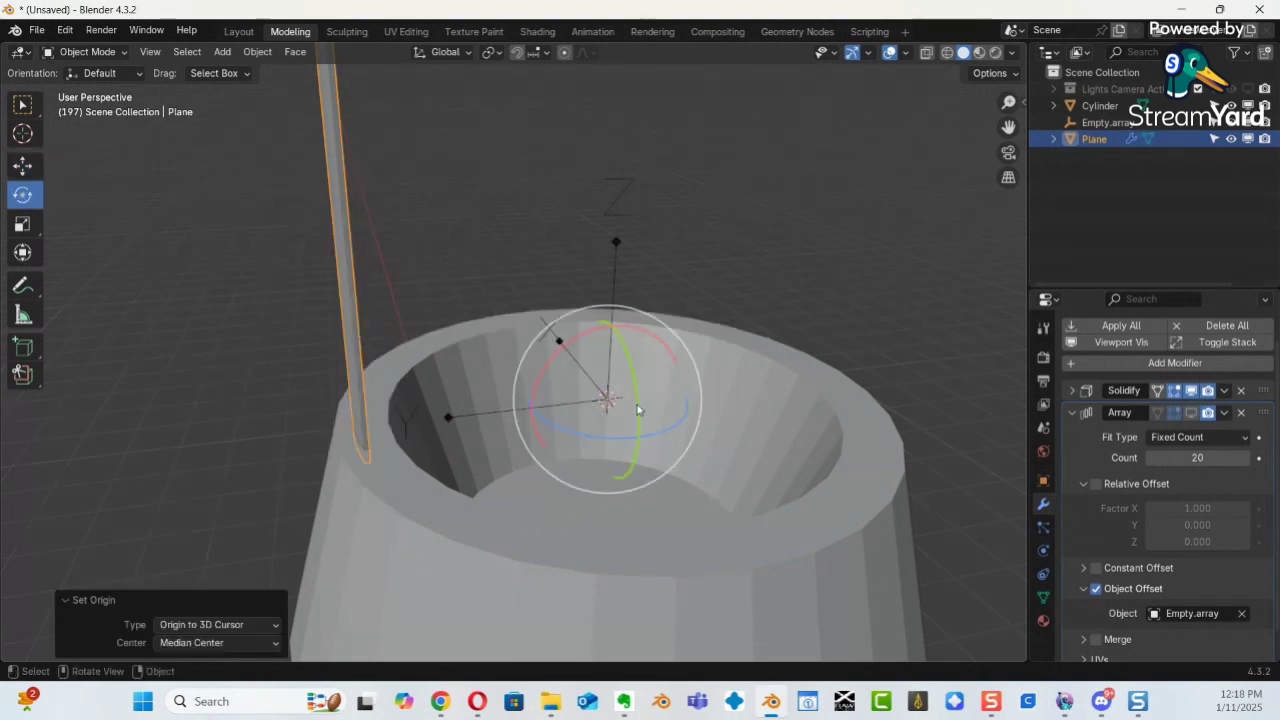
{"action": "left_click_drag", "start_coordinate": [662, 432], "coordinate": [634, 437]}
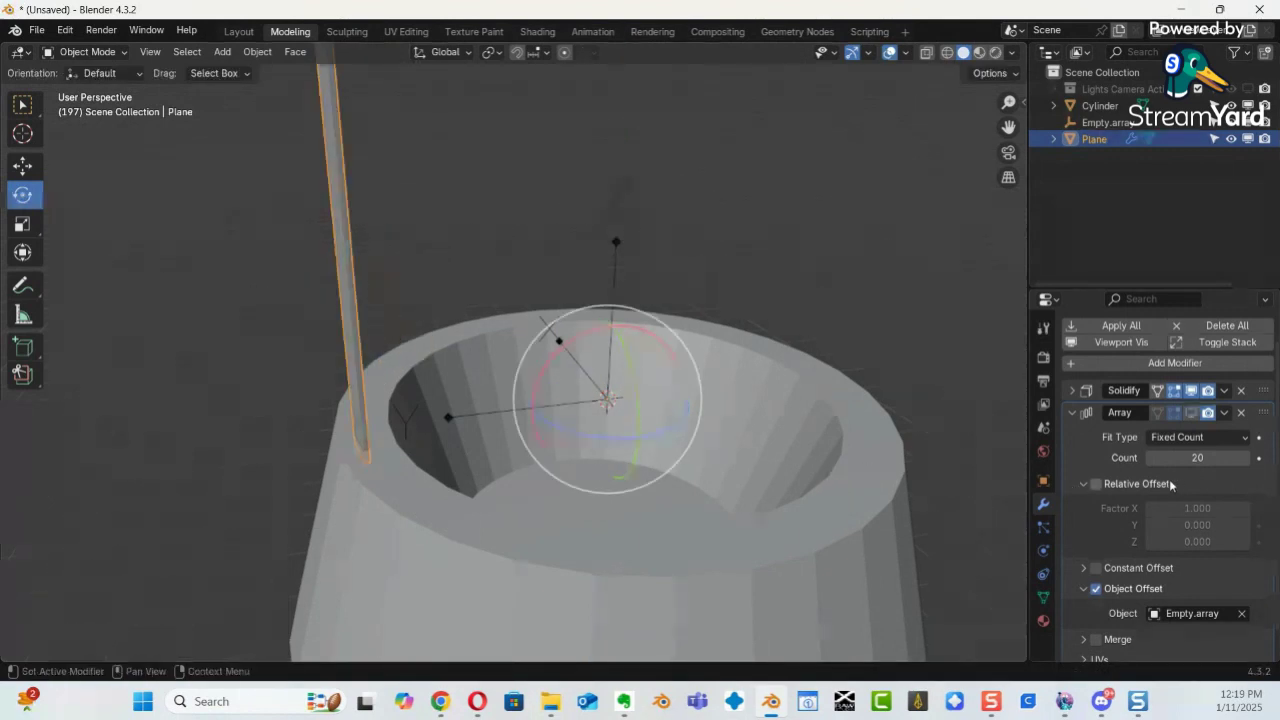
Select Empty.array and rotate it about -62.8° around the global Z axis.
{"action": "scroll", "coordinate": [1134, 541], "scroll_direction": "down", "scroll_amount": 1}
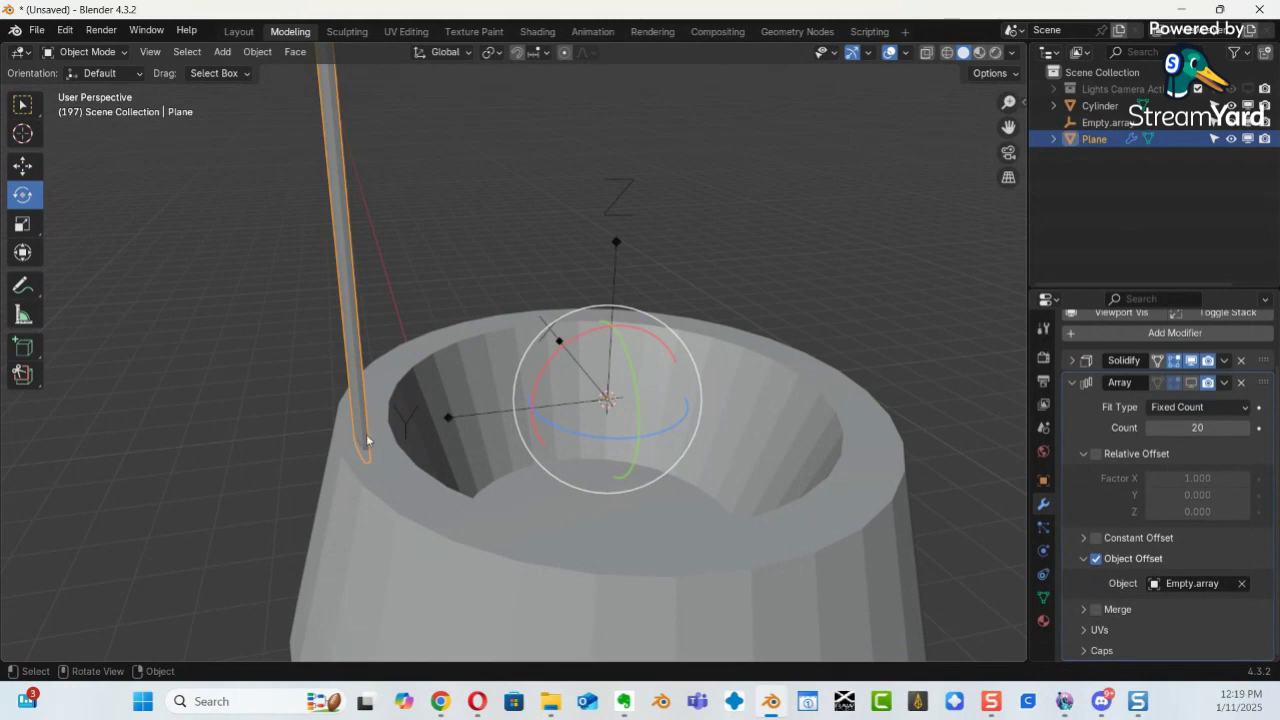
{"action": "middle_click_drag", "start_coordinate": [429, 411], "coordinate": [586, 394]}
{"action": "left_click", "coordinate": [552, 376]}
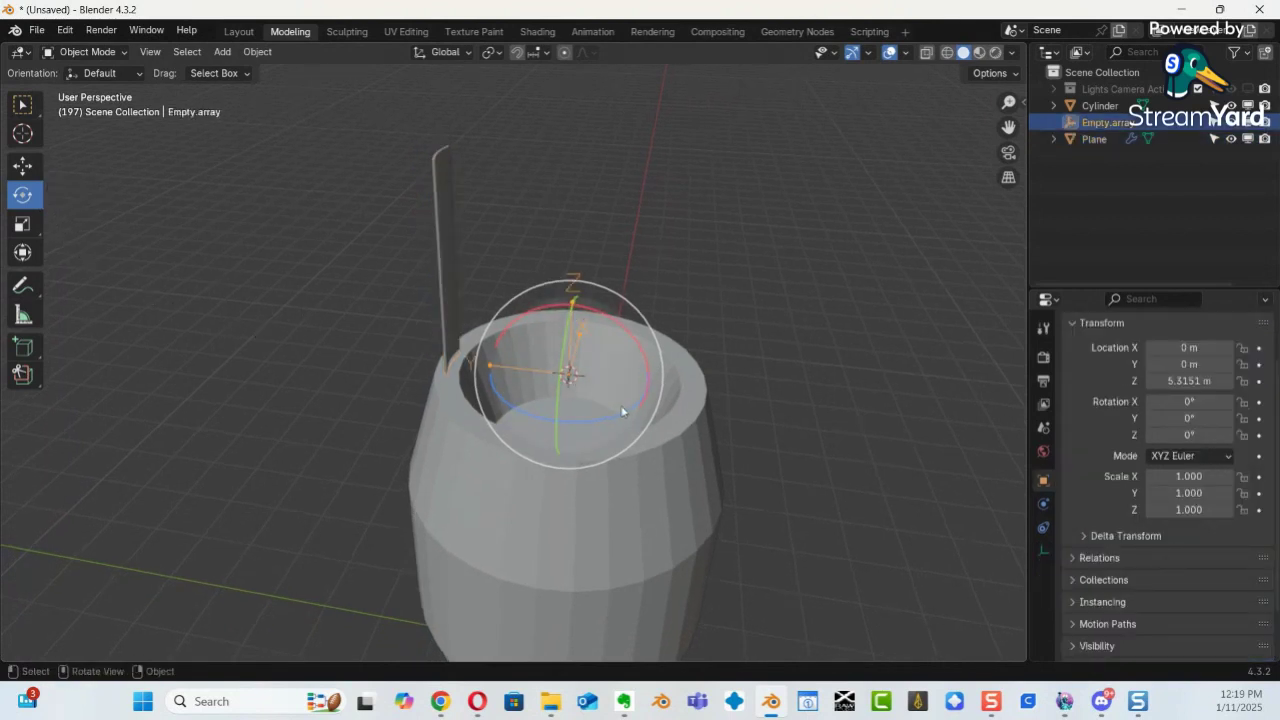
{"action": "left_click_drag", "start_coordinate": [620, 418], "coordinate": [562, 425]}
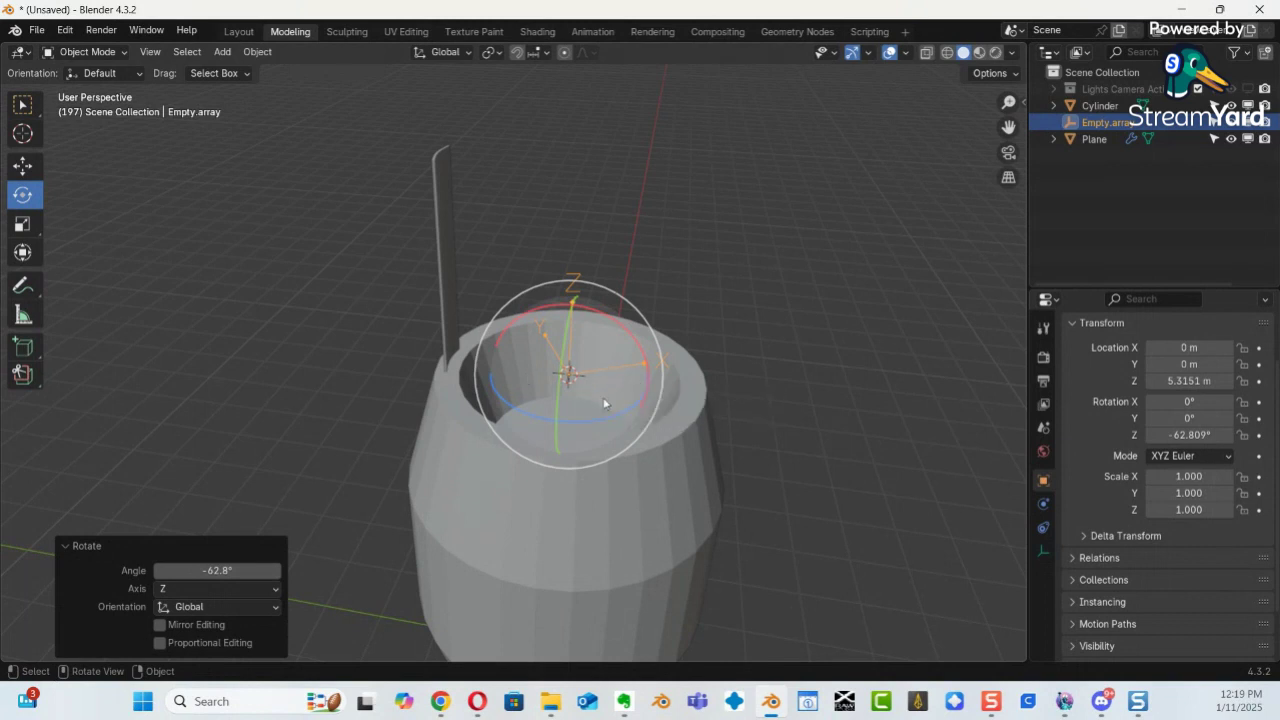
Turn on viewport display for the plane's Array modifier and rotate the plane about 106° around global Z.
{"action": "left_click", "coordinate": [451, 327]}
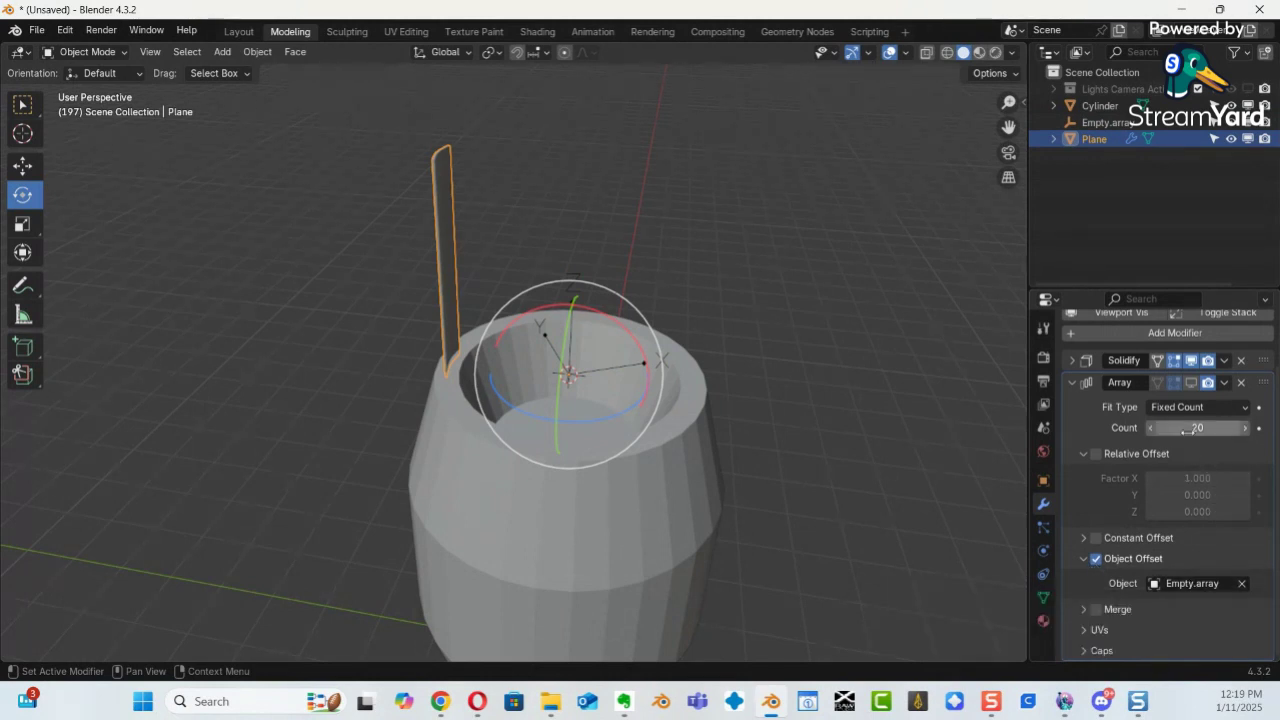
{"action": "left_click", "coordinate": [1190, 385]}
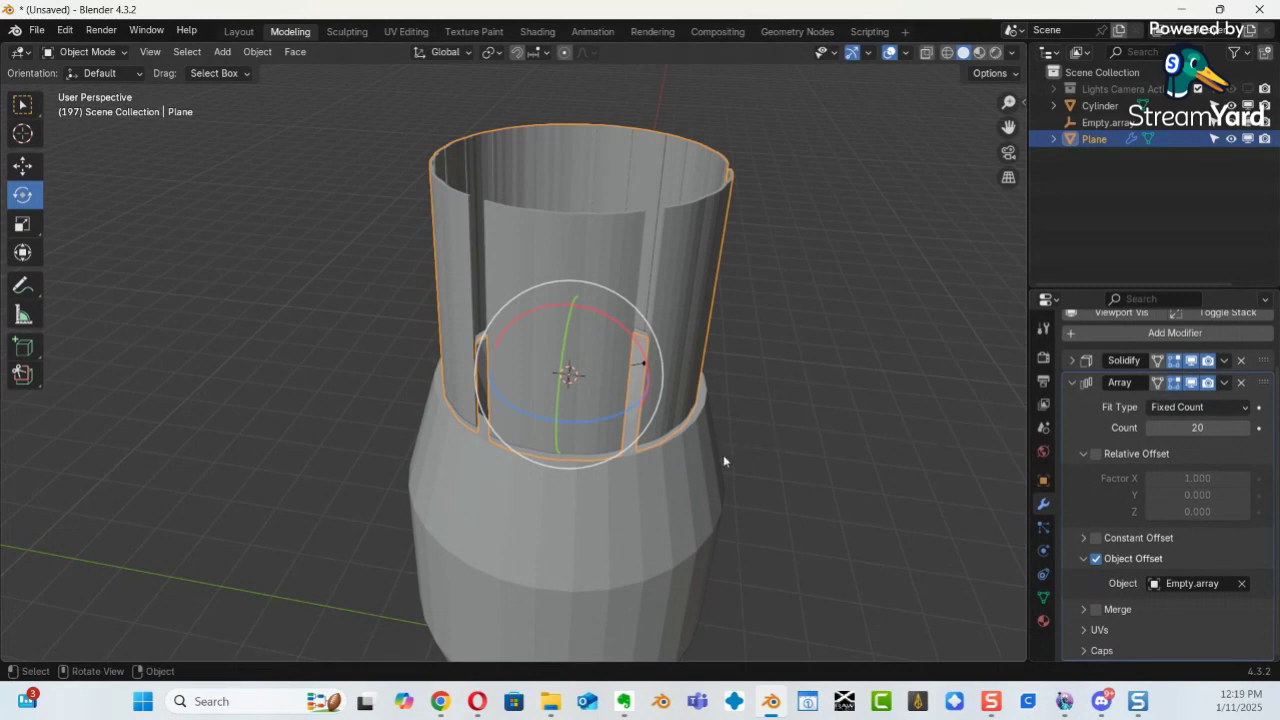
{"action": "left_click_drag", "start_coordinate": [523, 415], "coordinate": [610, 418]}
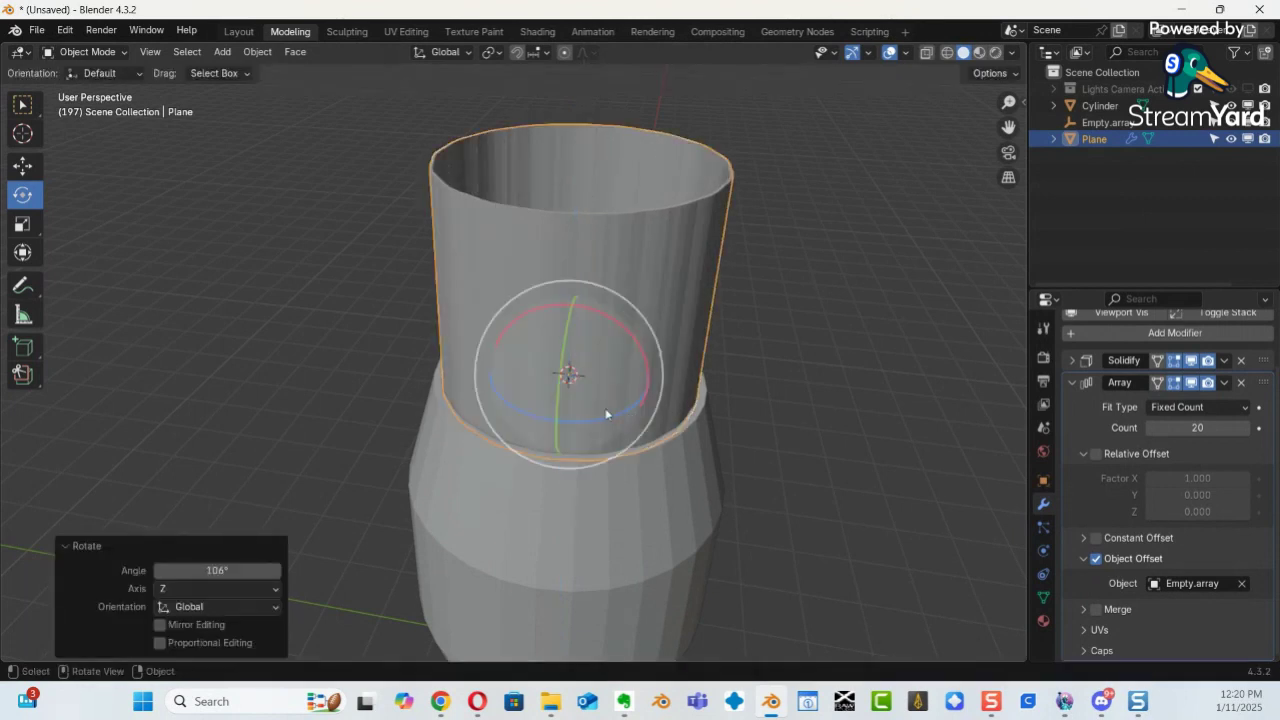
{"action": "left_click", "coordinate": [498, 278]}
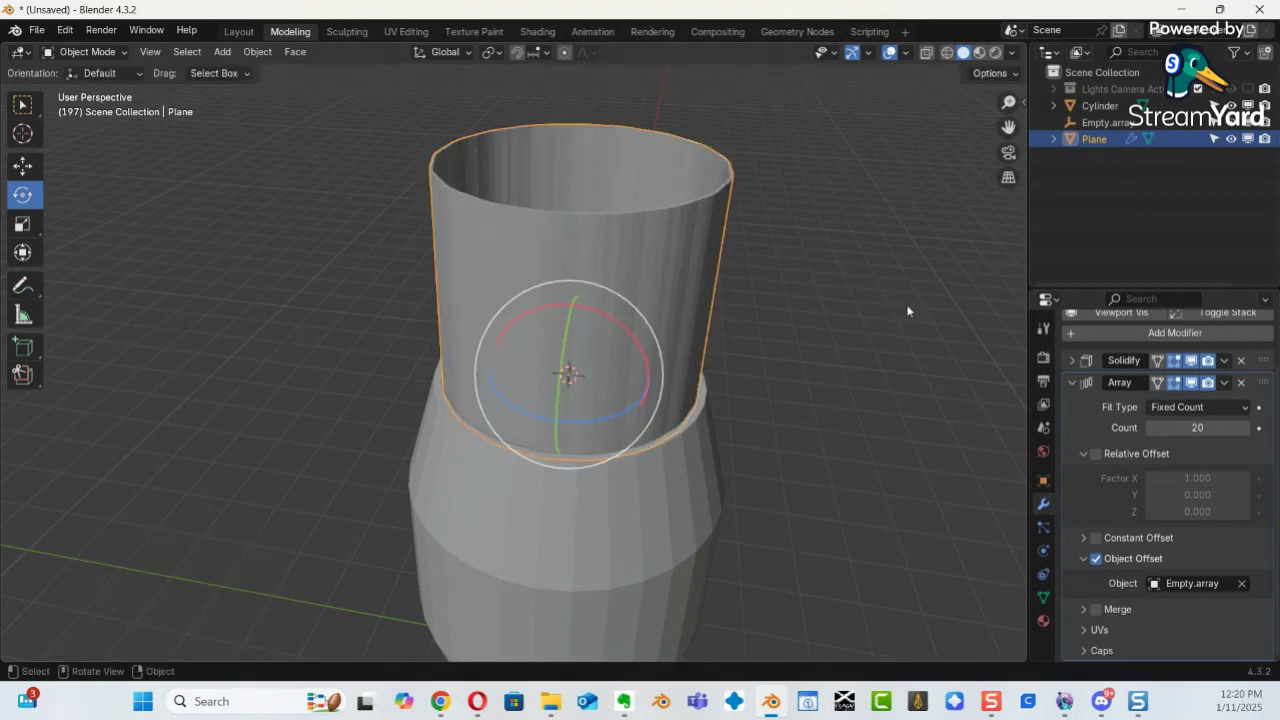
Show the object transform values and set Empty.array's Z rotation to 360/20.
{"action": "left_click", "coordinate": [1022, 102]}
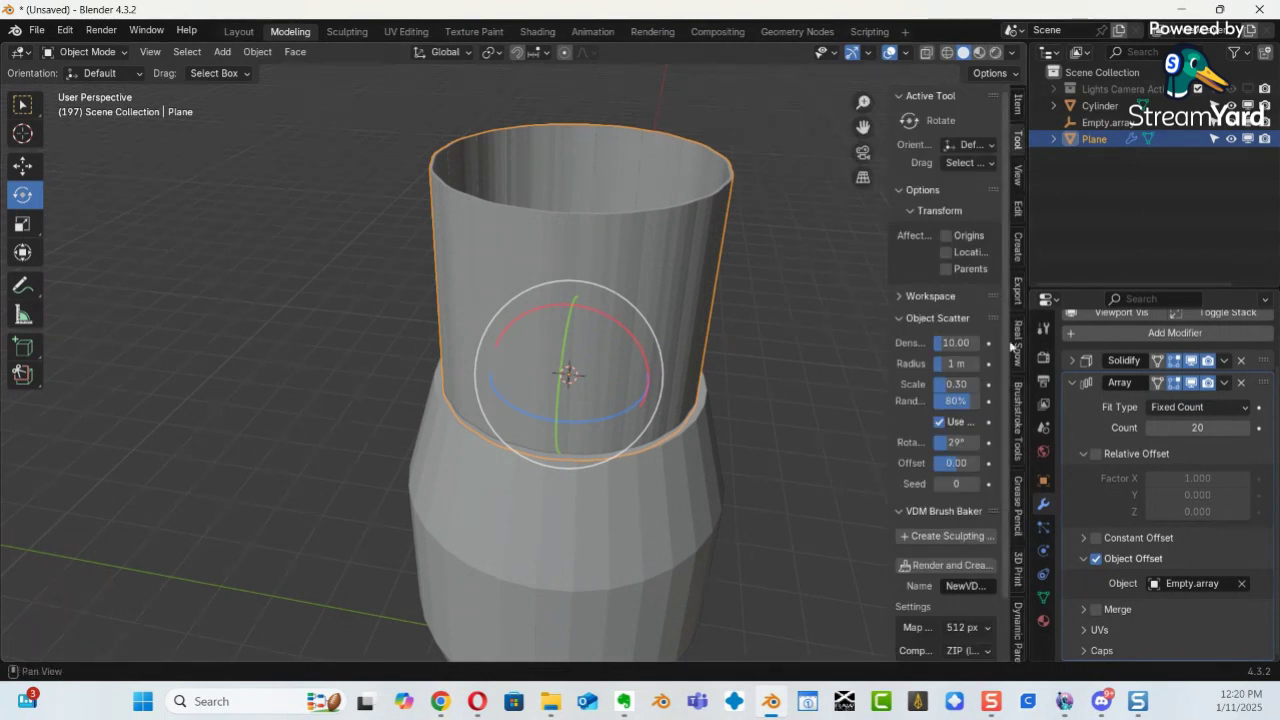
{"action": "left_click", "coordinate": [1018, 108]}
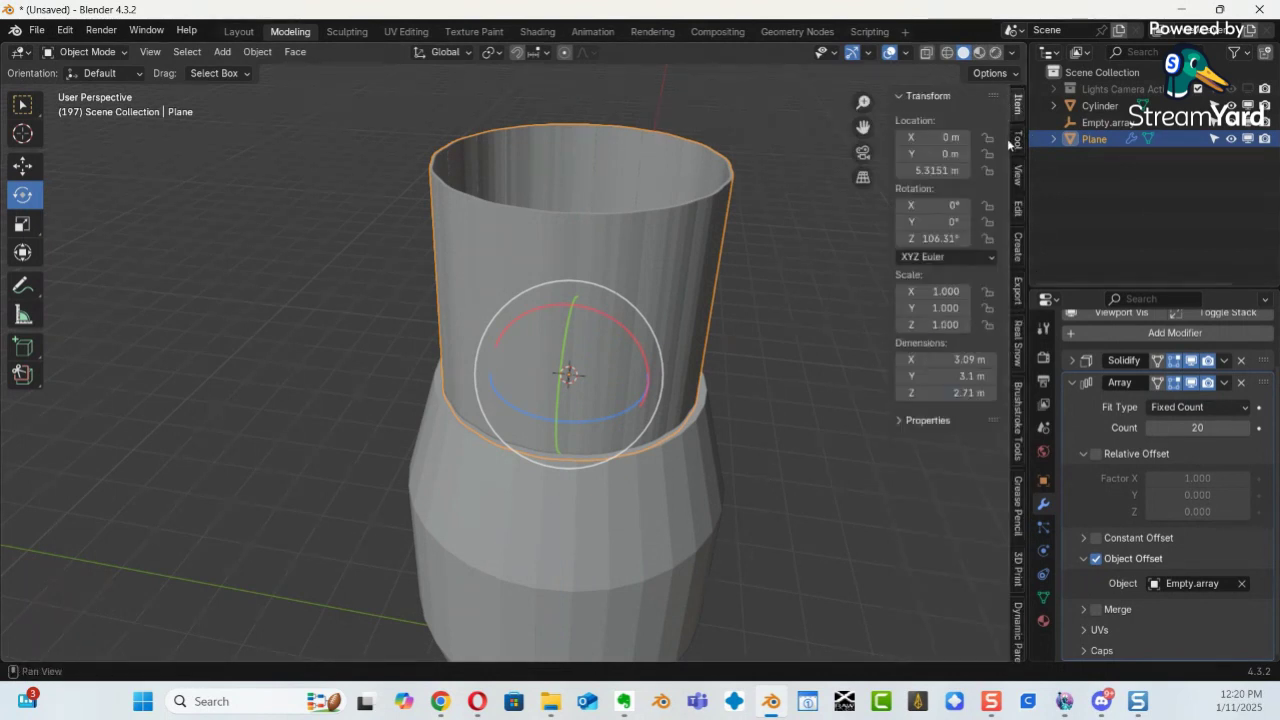
{"action": "left_click", "coordinate": [1100, 122]}
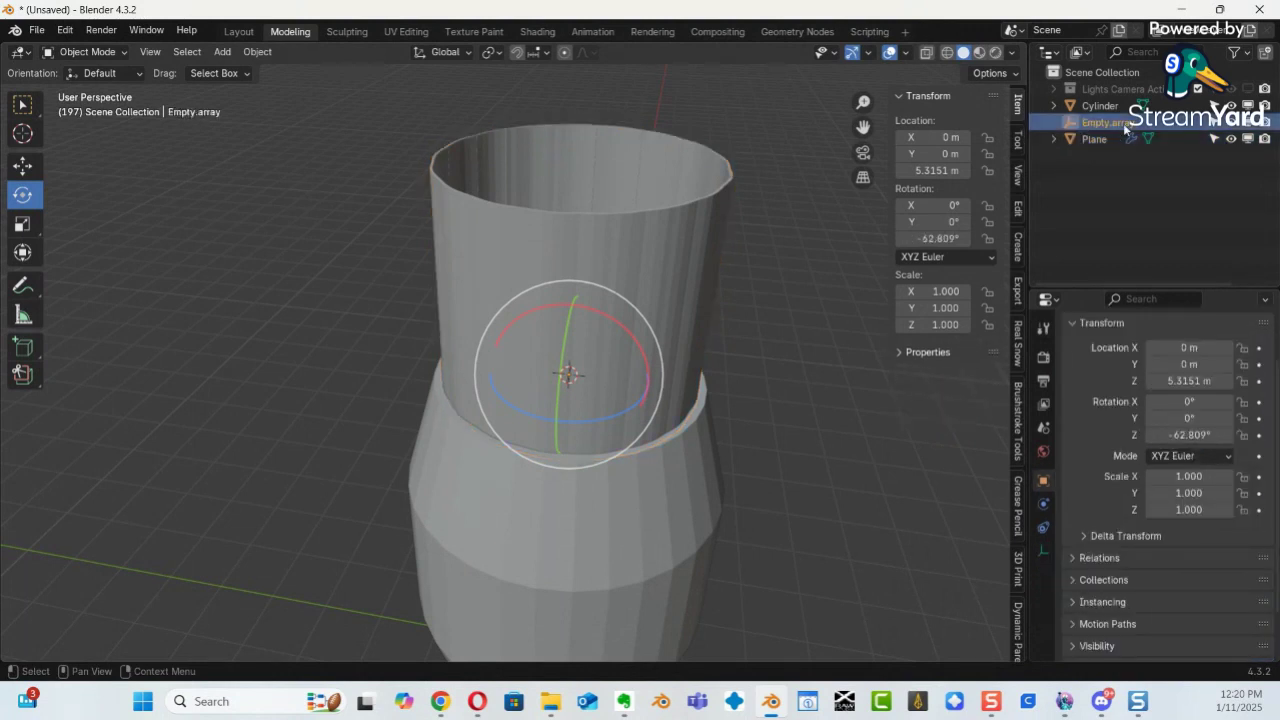
{"action": "right_click", "coordinate": [1123, 123]}
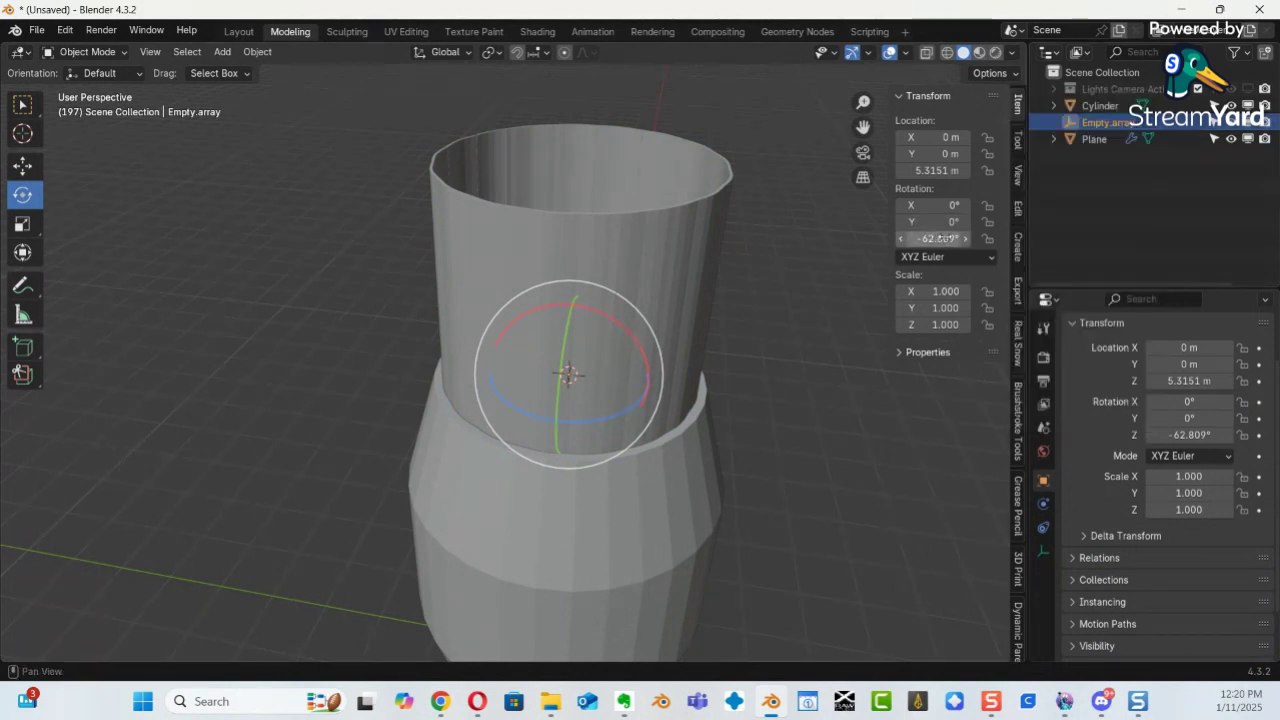
{"action": "double_click", "coordinate": [937, 238]}
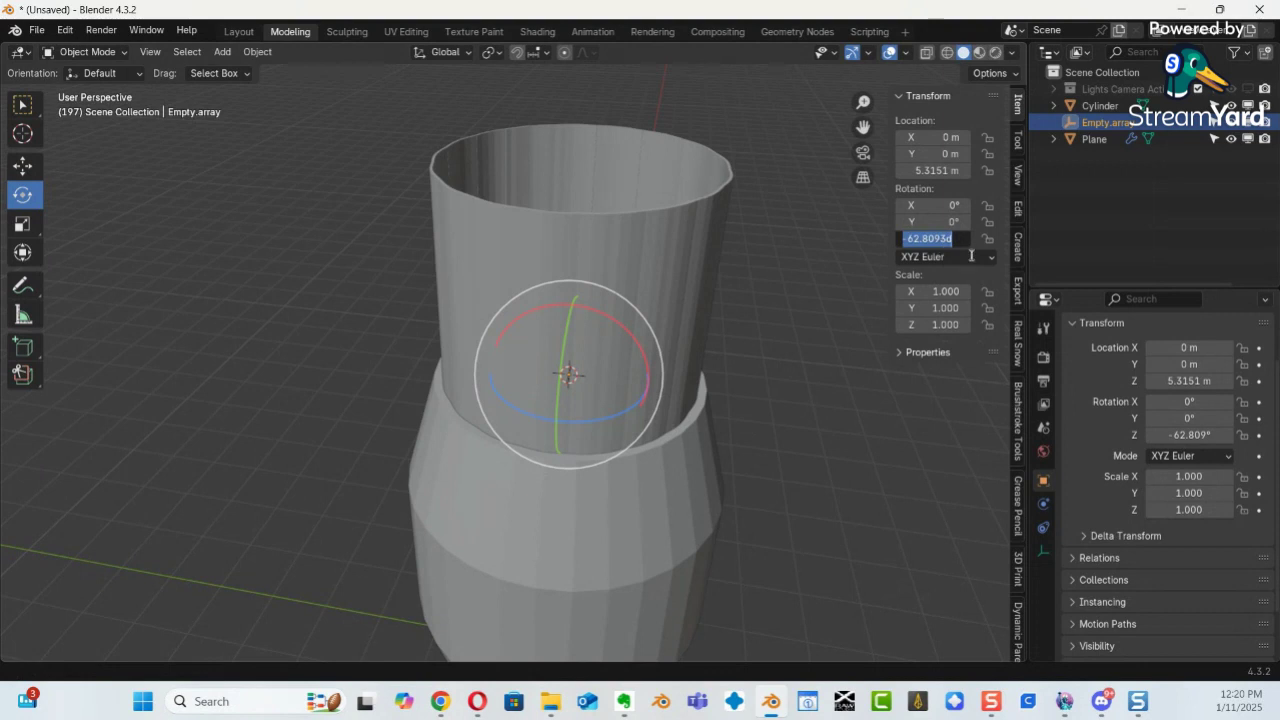
{"action": "type", "text": "360/20"}
{"action": "key", "text": "Return"}
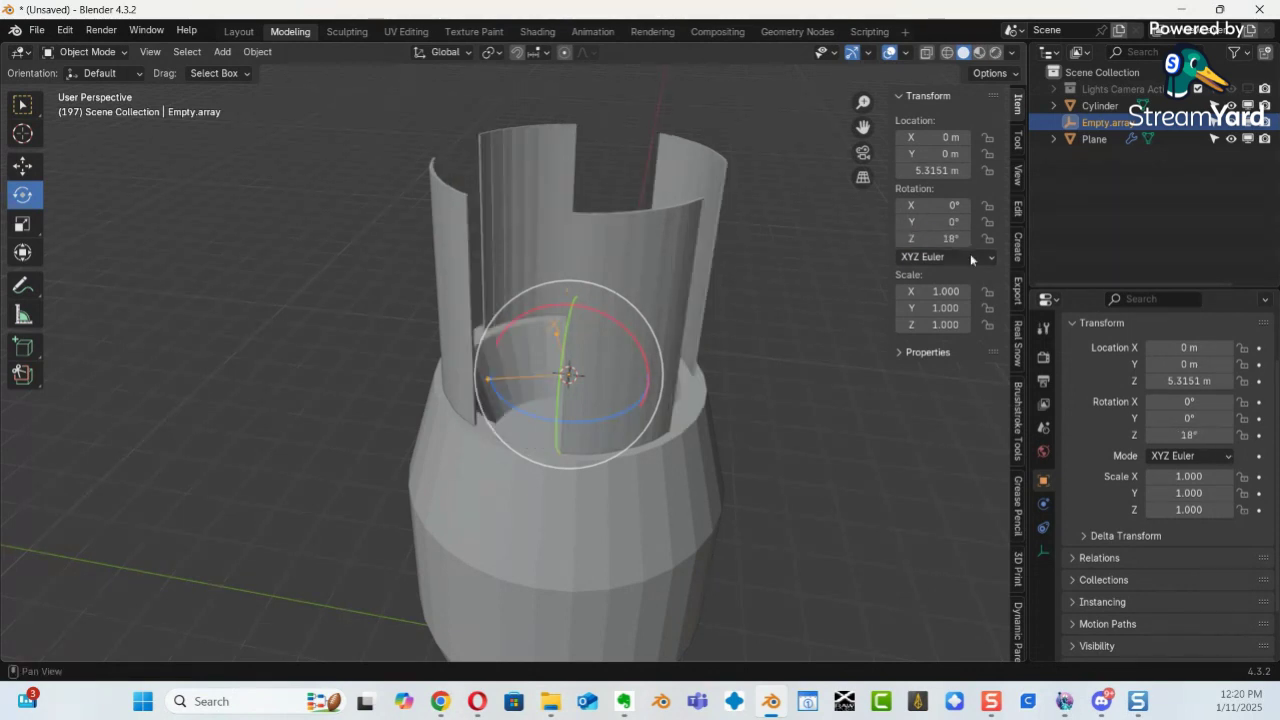
Undo the Z rotation changes to Empty.array and the plane, along with the array's viewport display.
{"action": "left_click", "coordinate": [621, 271]}
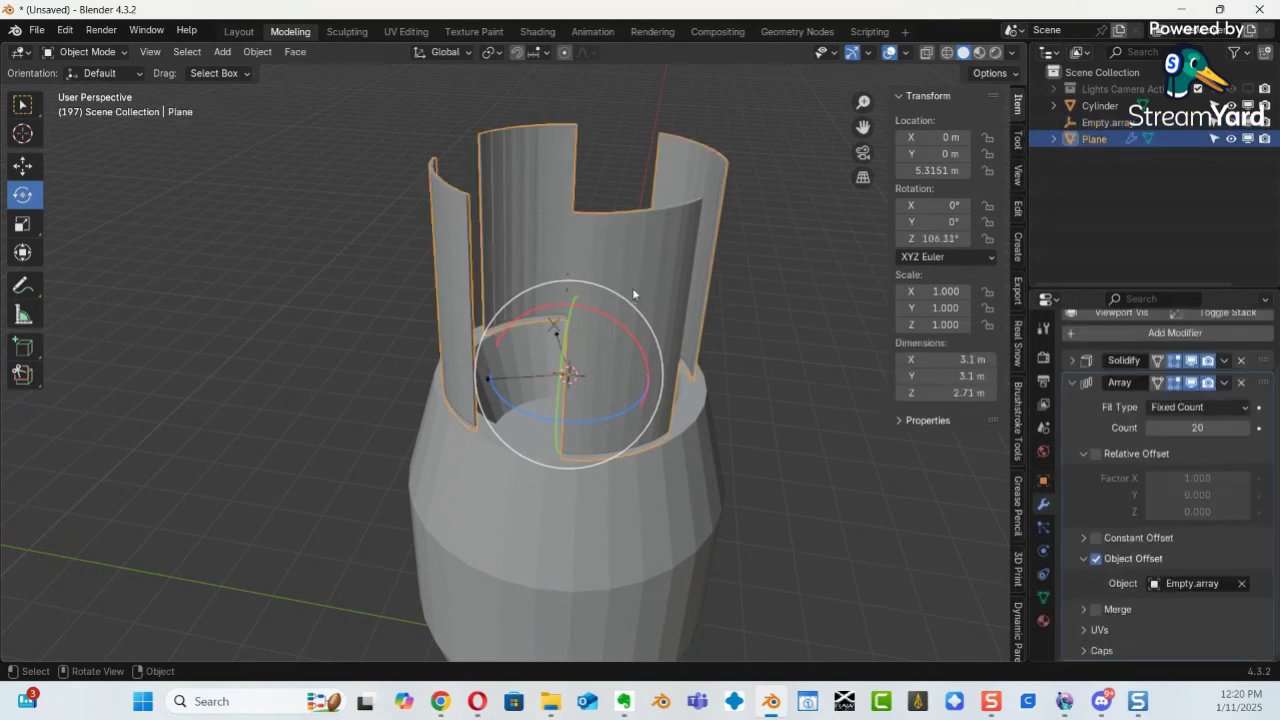
{"action": "key", "text": "ctrl+z"}
{"action": "key", "text": "ctrl+z"}
{"action": "key", "text": "ctrl+z"}
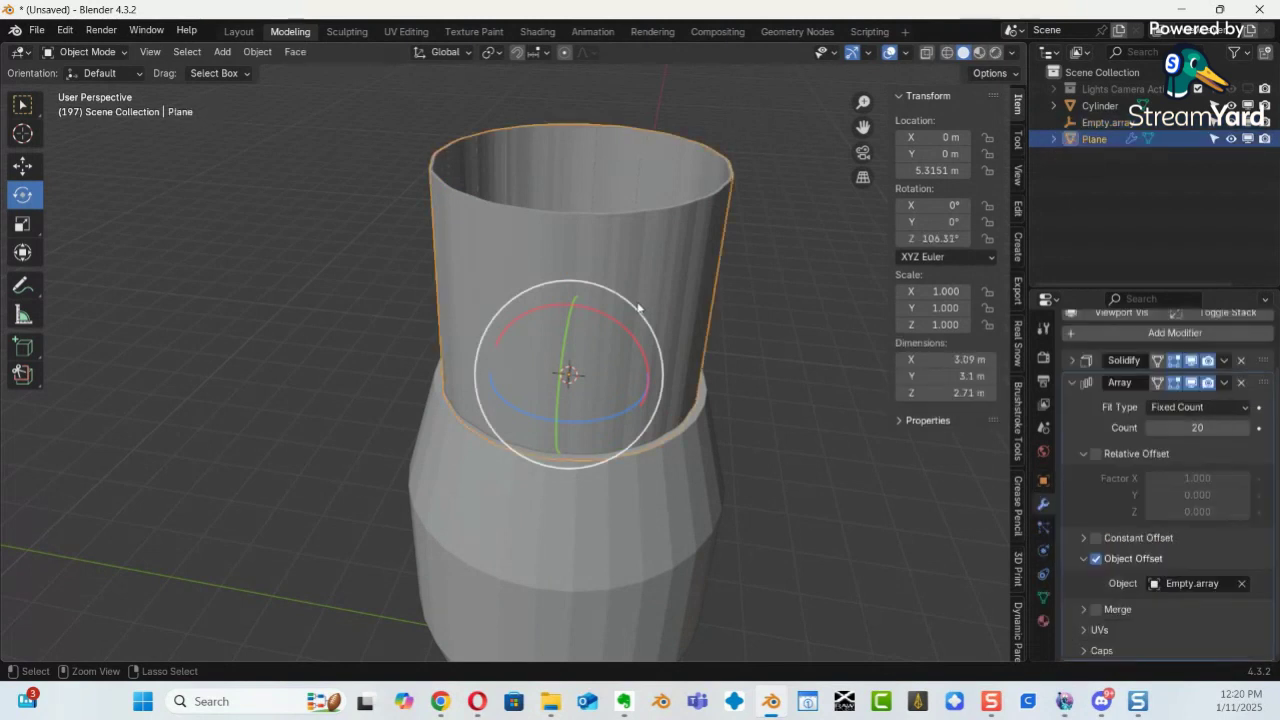
{"action": "key", "text": "ctrl+z"}
{"action": "key", "text": "ctrl+z"}
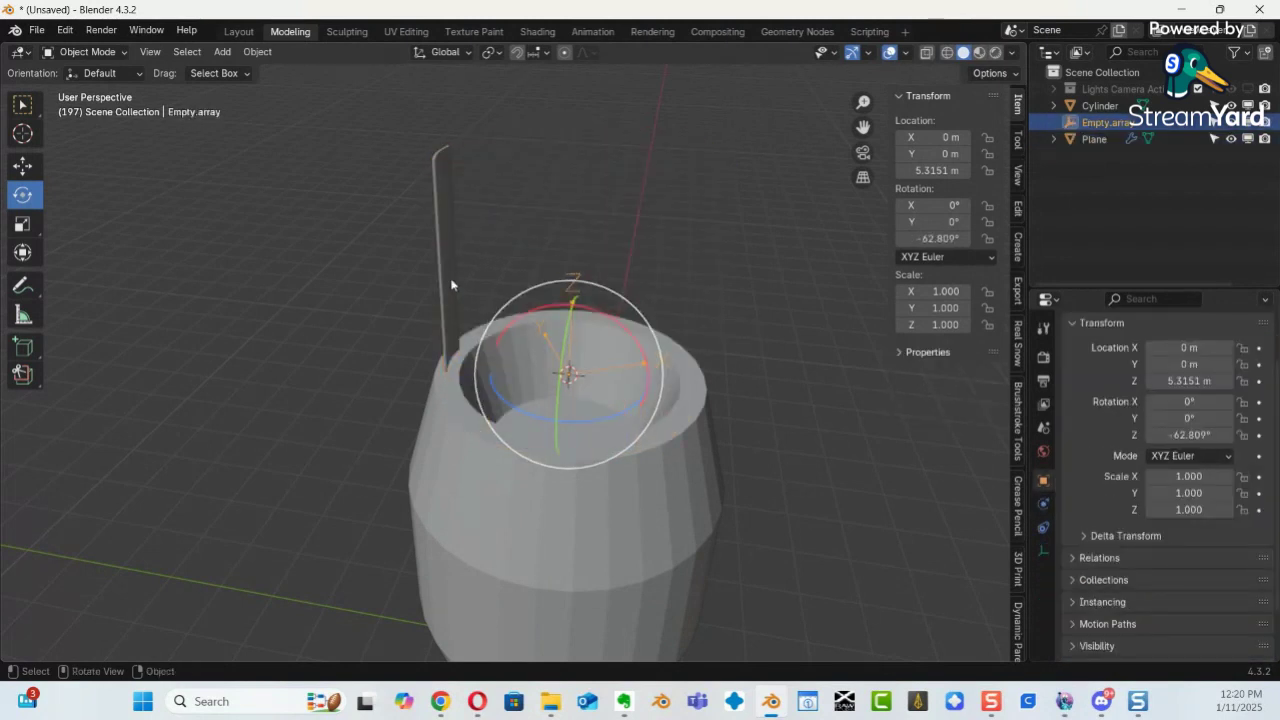
Try rotating Empty.array about -13.2° around global Z, and undo it.
{"action": "left_click", "coordinate": [450, 285]}
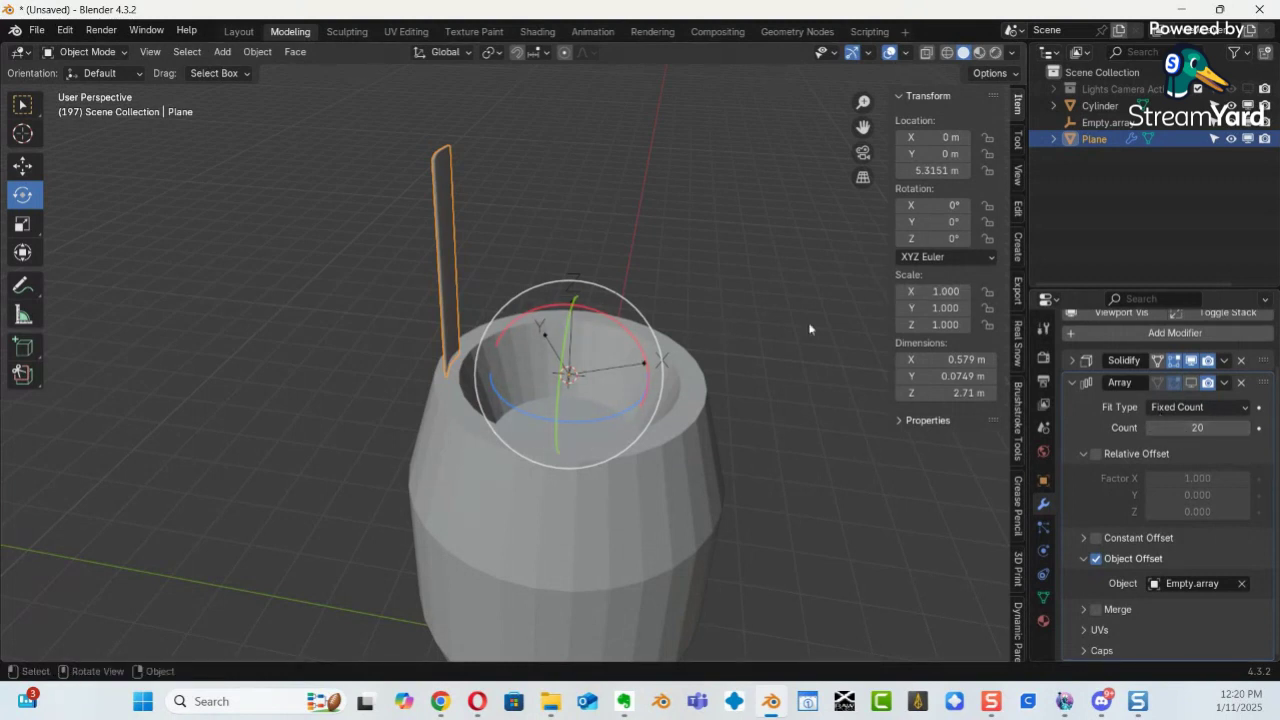
{"action": "left_click", "coordinate": [1104, 123]}
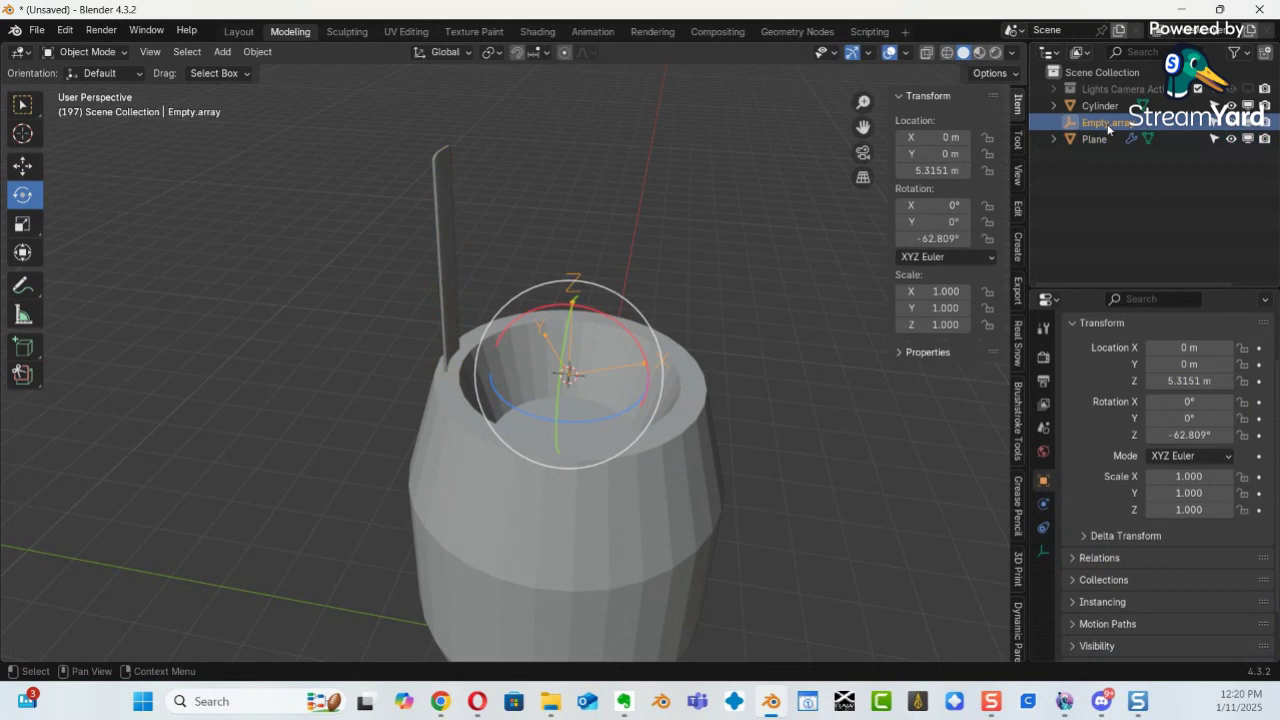
{"action": "mouse_move", "coordinate": [624, 418]}
{"action": "left_mouse_down"}
{"action": "mouse_move", "coordinate": [569, 420]}
{"action": "mouse_move", "coordinate": [632, 432]}
{"action": "left_mouse_up"}
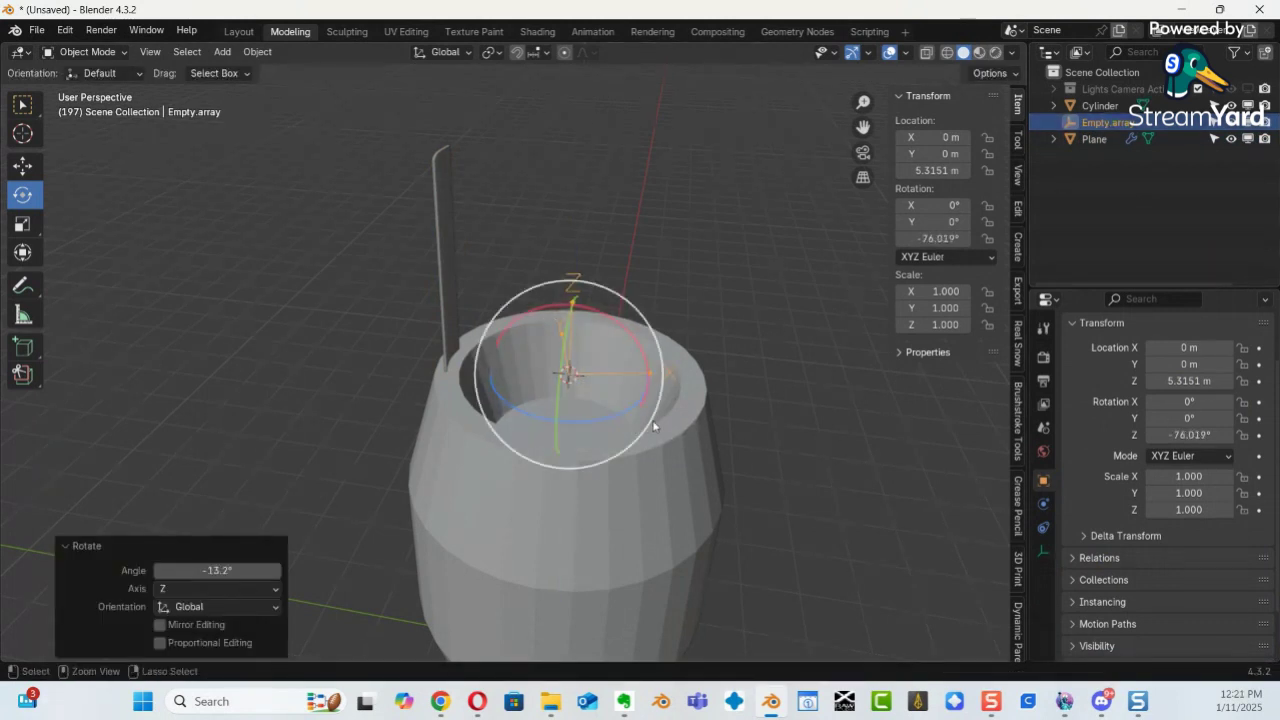
{"action": "key", "text": "ctrl+z"}
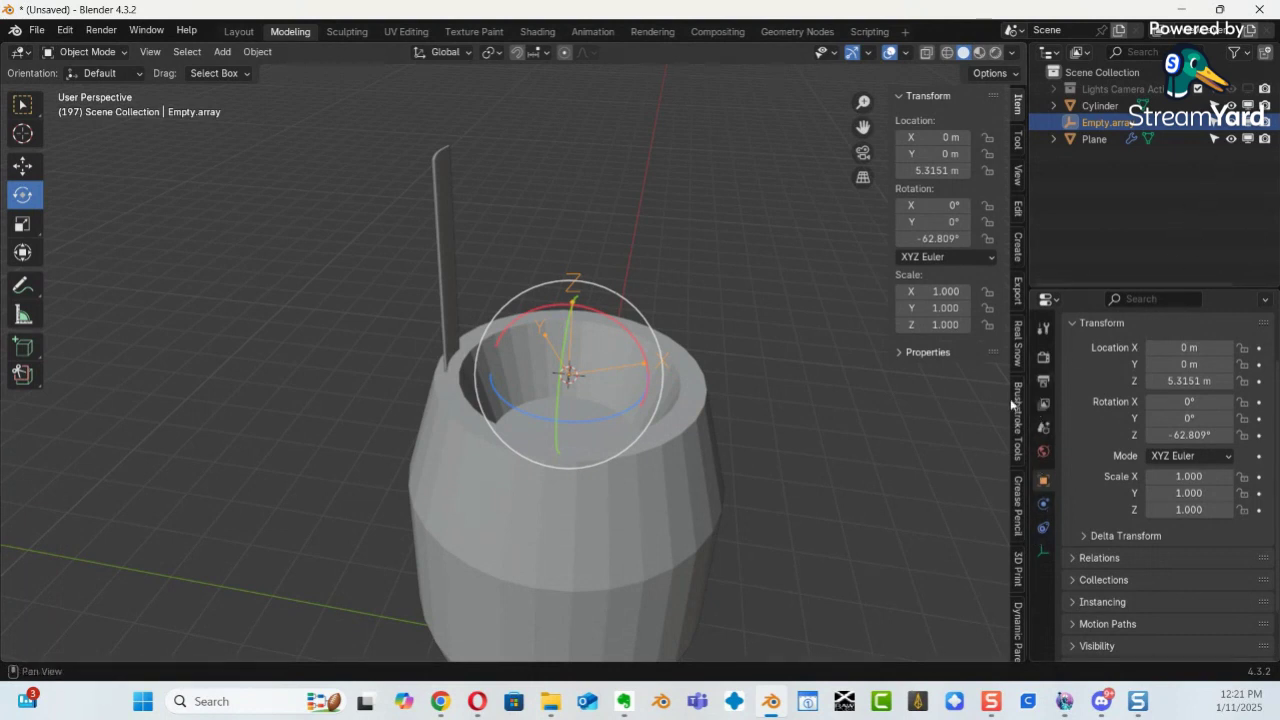
Show the plane strip's array in the viewport, and delete its Array modifier.
{"action": "left_click", "coordinate": [447, 253]}
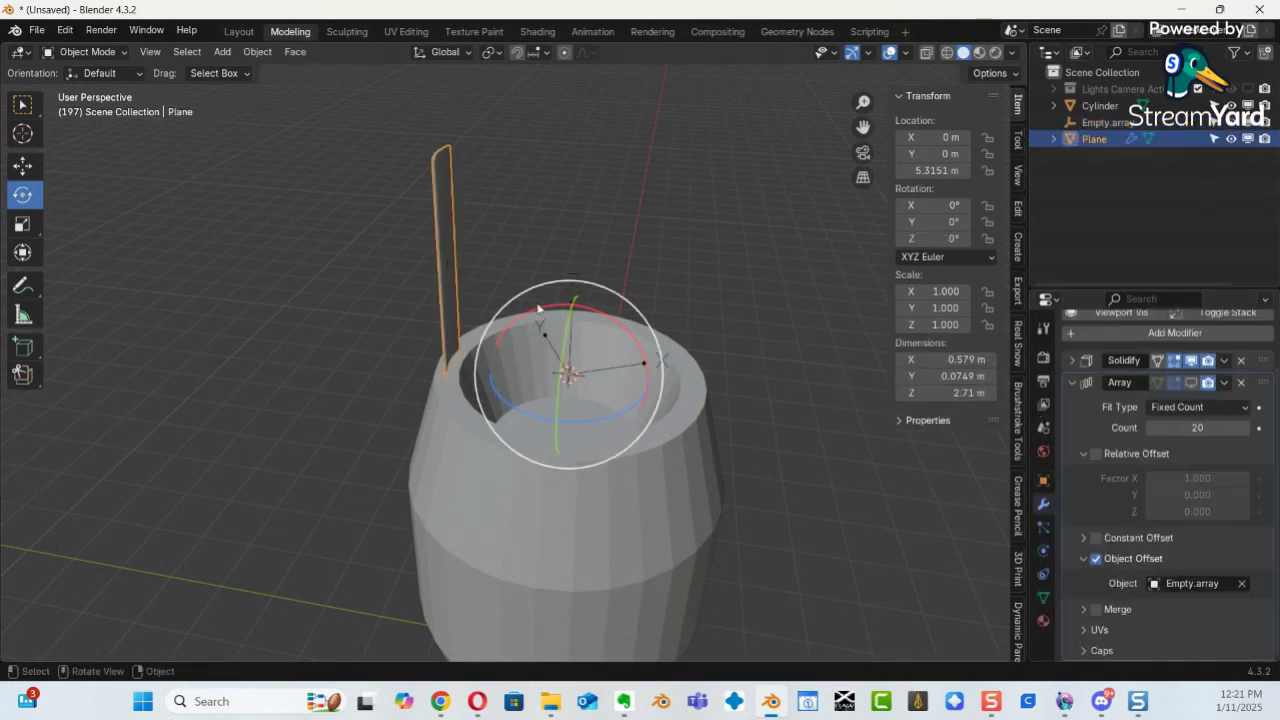
{"action": "left_click", "coordinate": [1189, 384]}
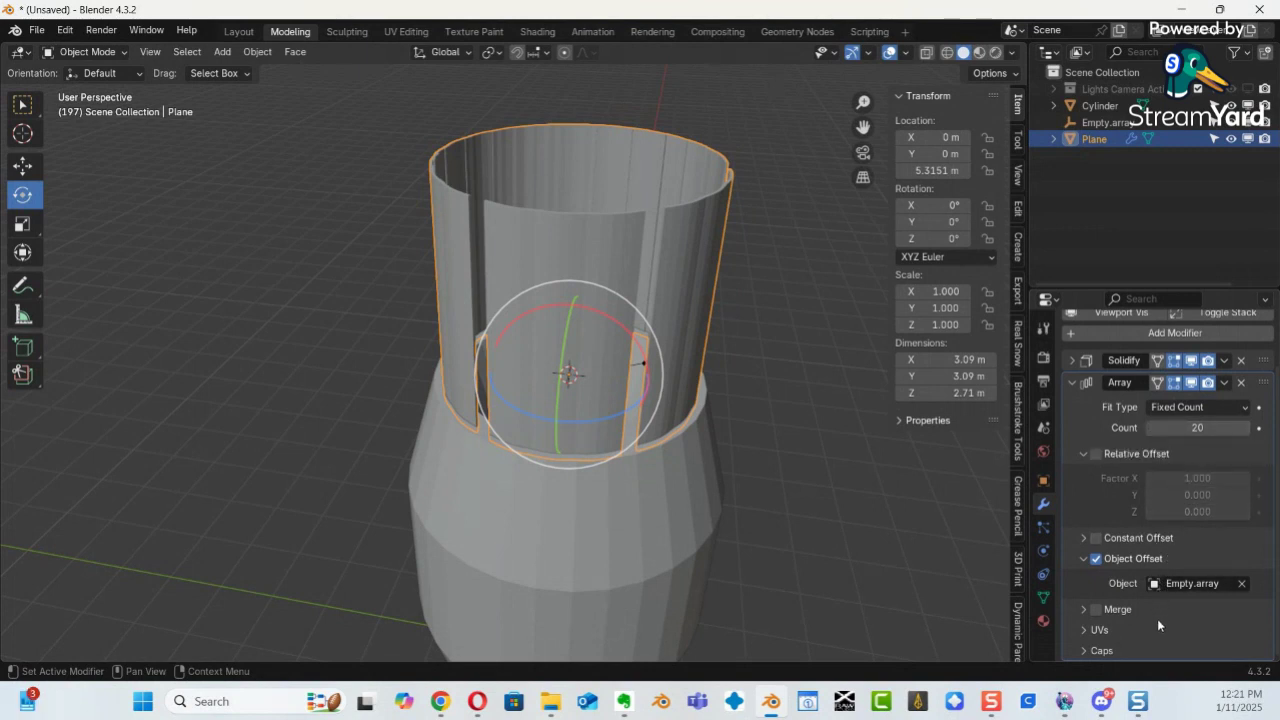
{"action": "left_click", "coordinate": [1241, 385]}
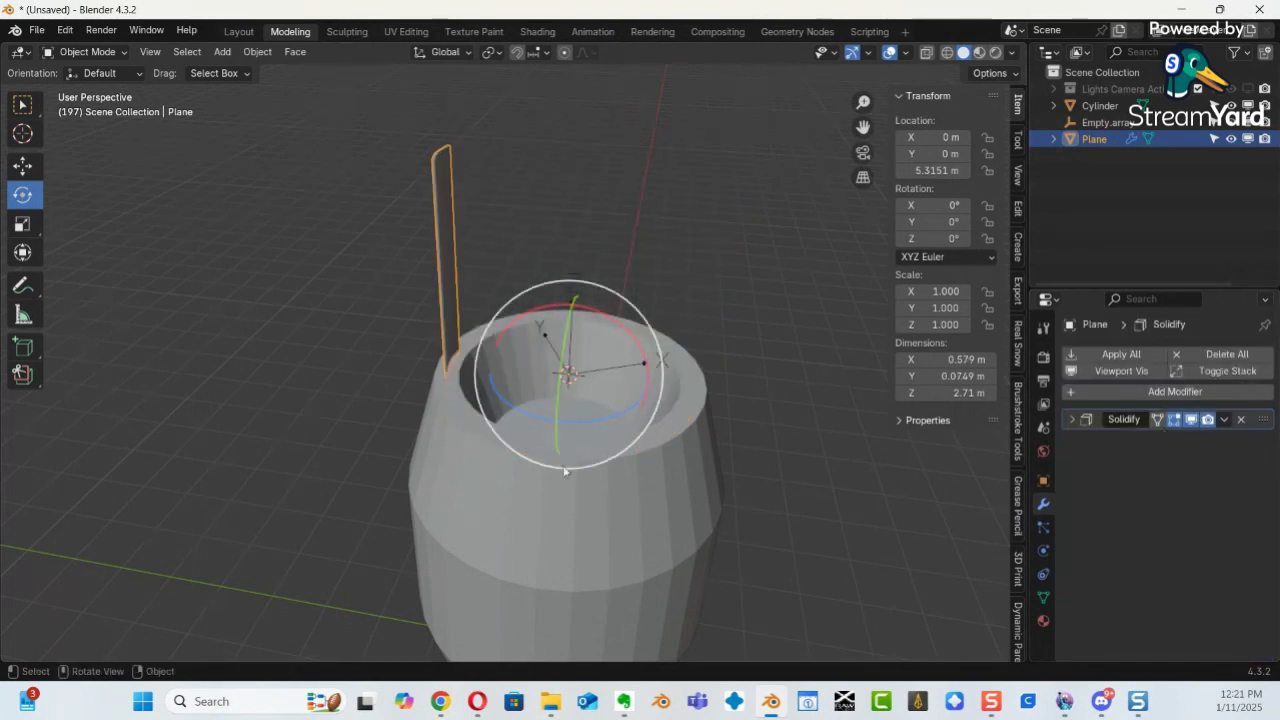
Select Empty.array and apply its rotation and scale.
{"action": "middle_click_drag", "start_coordinate": [770, 456], "coordinate": [652, 375]}
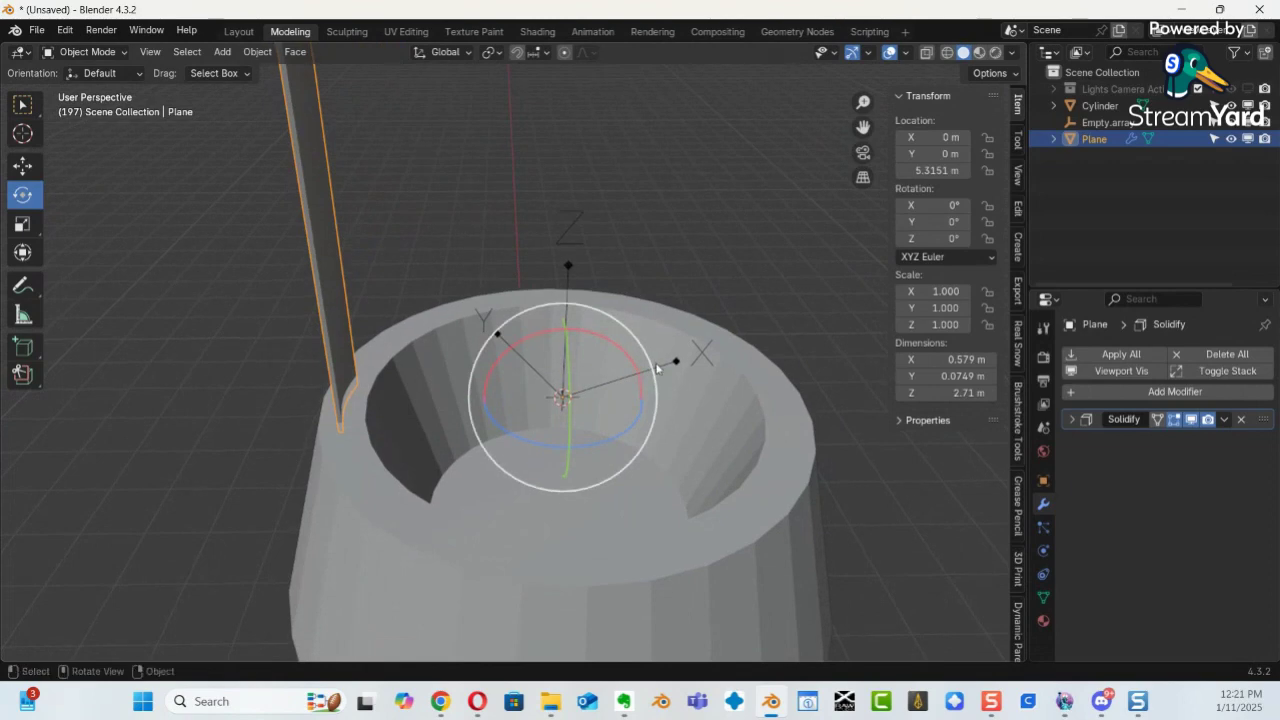
{"action": "left_click", "coordinate": [658, 366]}
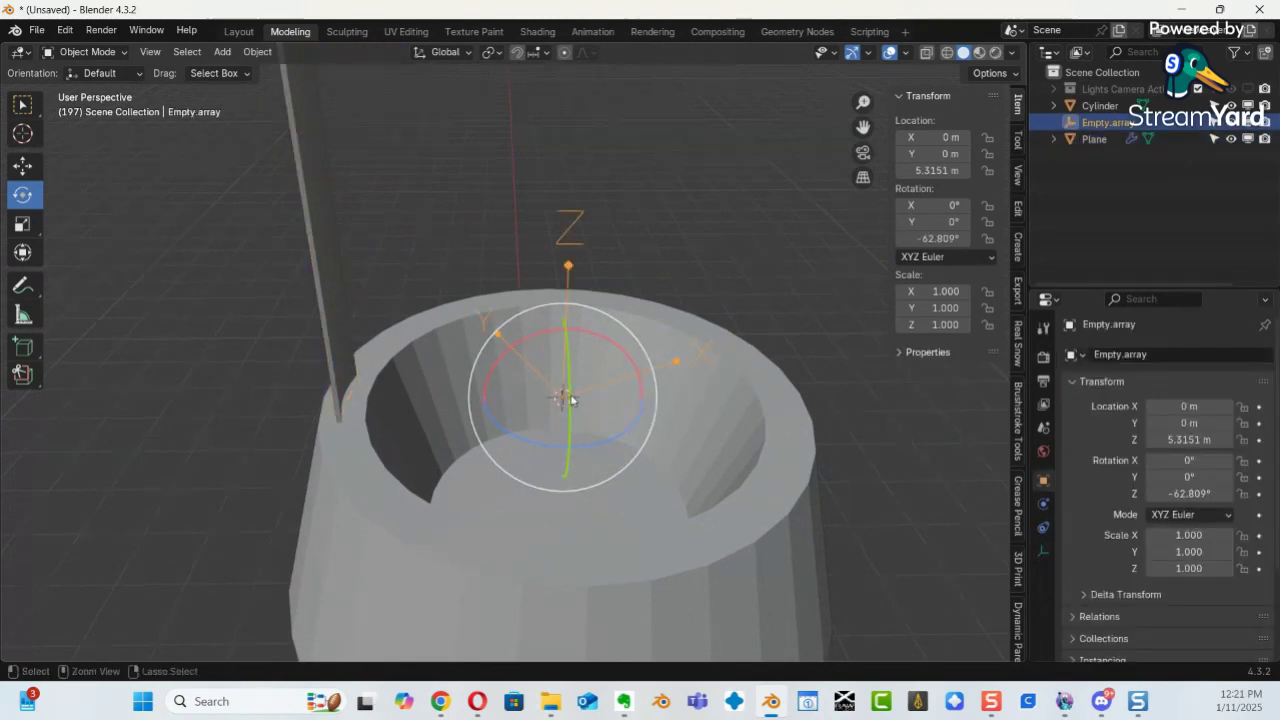
{"action": "key", "text": "ctrl+a"}
{"action": "left_click", "coordinate": [512, 396]}
{"action": "middle_click_drag", "start_coordinate": [611, 403], "coordinate": [542, 449]}
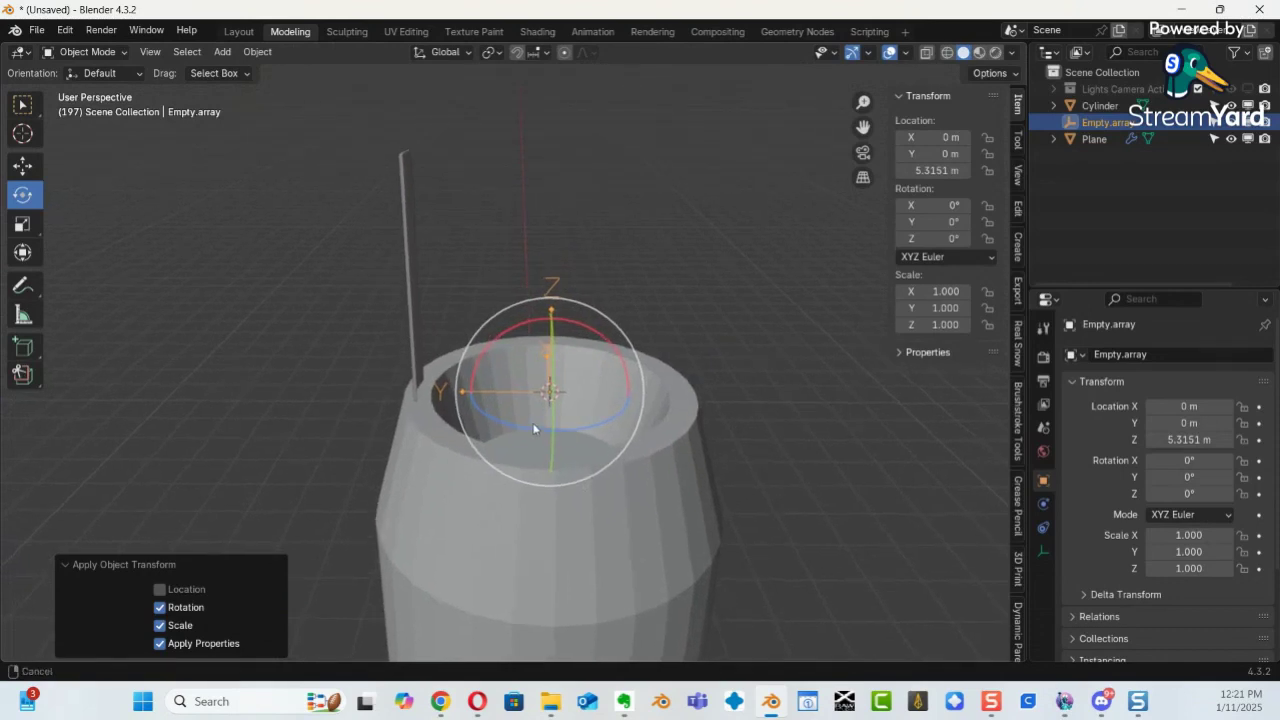
Add a new Array modifier to the plane strip with Relative Offset disabled and a count of 20.
{"action": "left_click", "coordinate": [420, 334]}
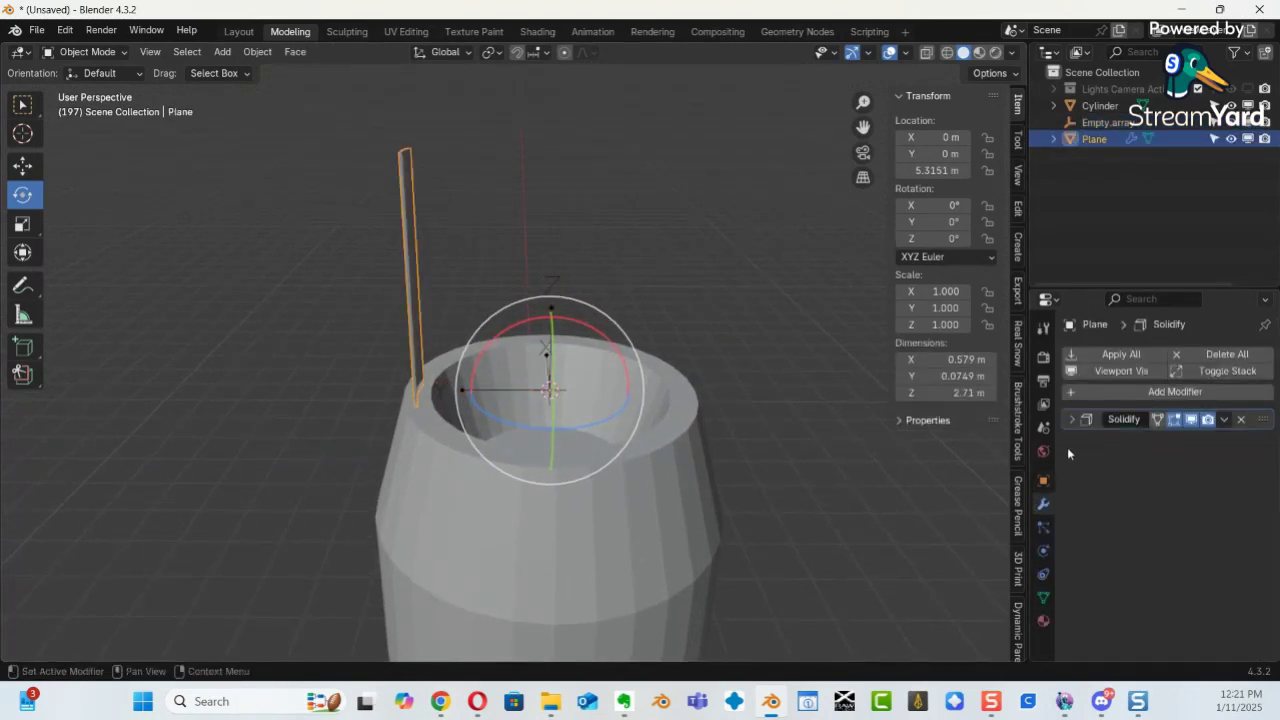
{"action": "left_click", "coordinate": [1150, 392]}
{"action": "mouse_move", "coordinate": [1082, 392]}
{"action": "left_click", "coordinate": [925, 103]}
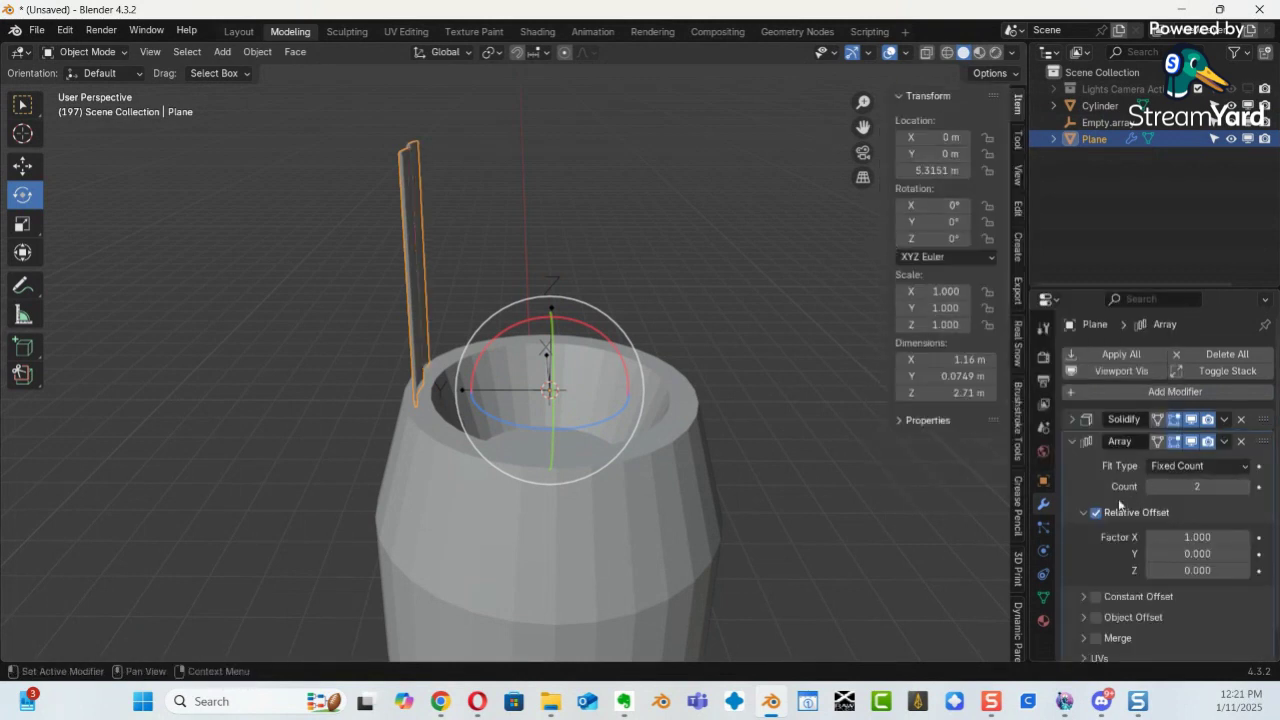
{"action": "left_click", "coordinate": [1096, 513]}
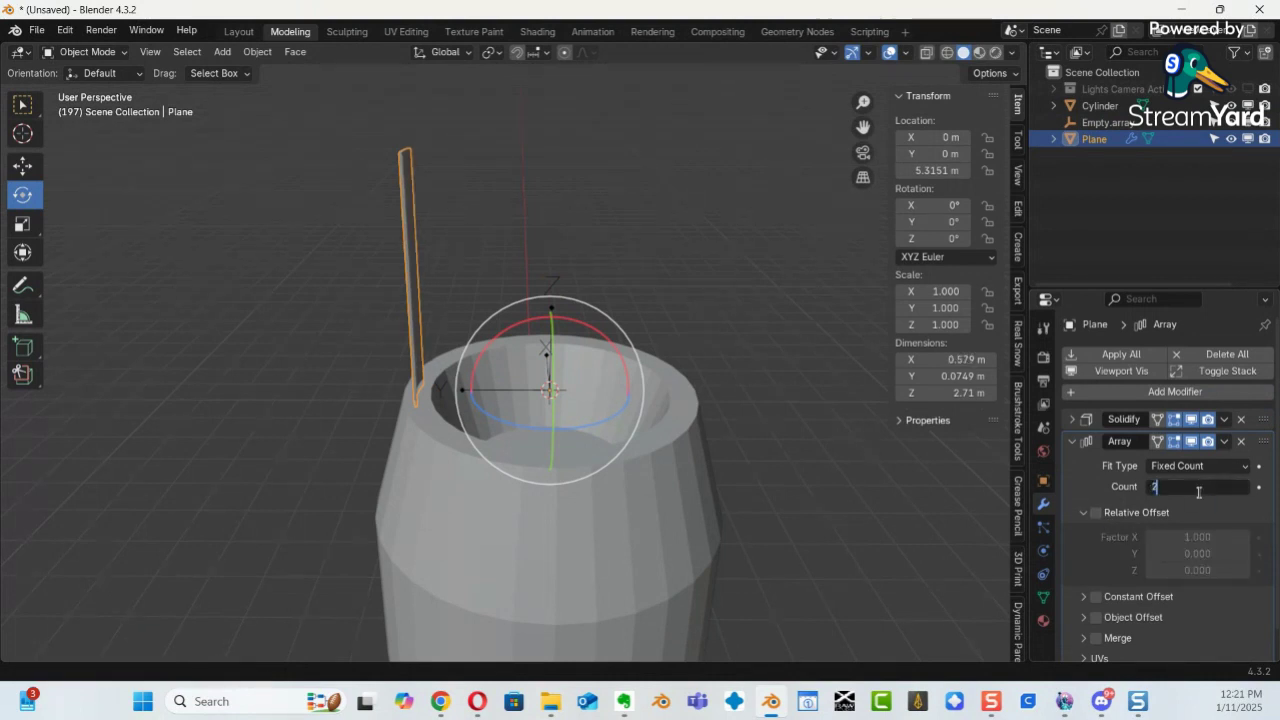
{"action": "type", "text": "20"}
{"action": "key", "text": "Return"}
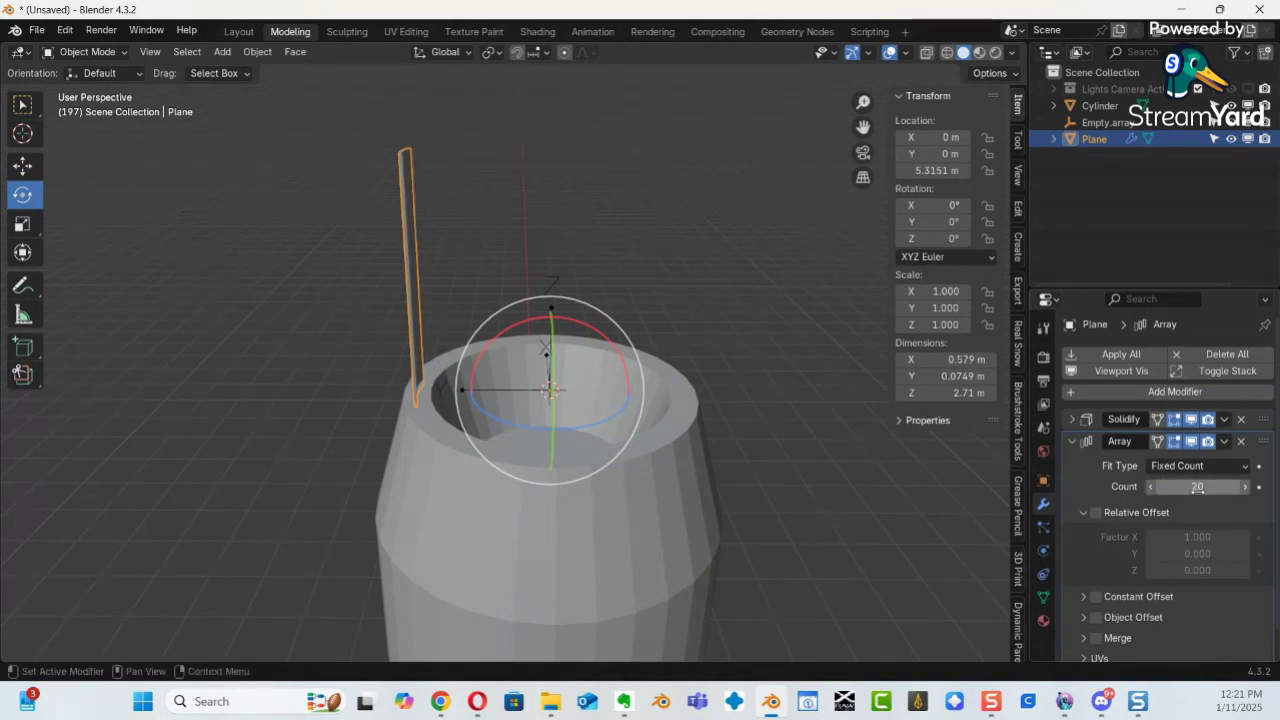
Enable Object Offset on the new Array modifier and use Empty.array as its offset object.
{"action": "scroll", "coordinate": [1095, 535], "scroll_direction": "down", "scroll_amount": 1}
{"action": "left_click", "coordinate": [1089, 589]}
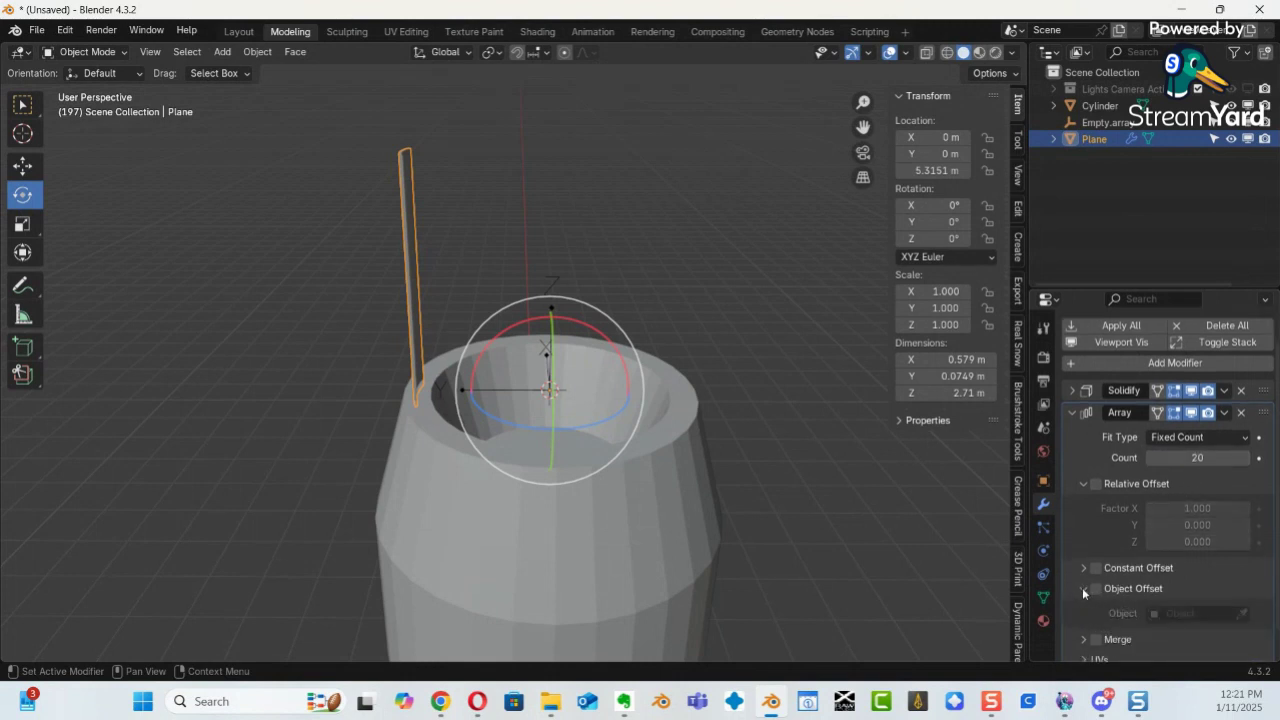
{"action": "left_click", "coordinate": [1082, 587]}
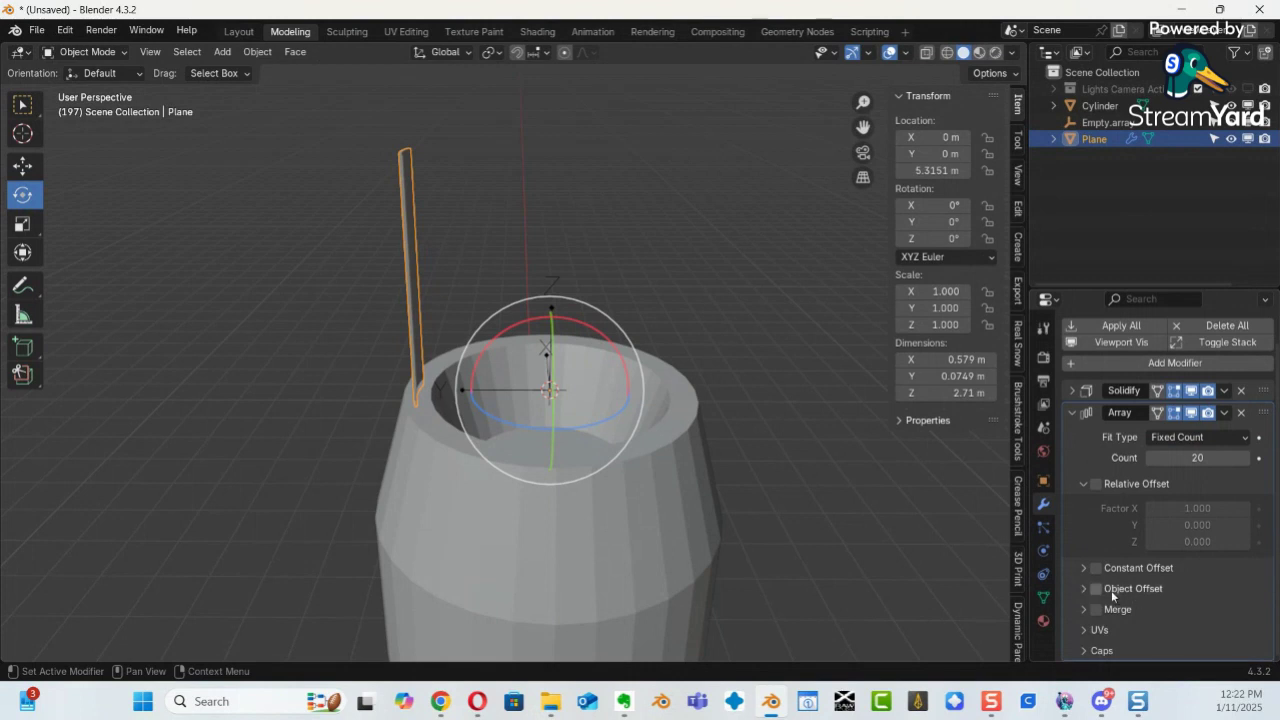
{"action": "left_click", "coordinate": [1084, 589]}
{"action": "left_click", "coordinate": [1096, 589]}
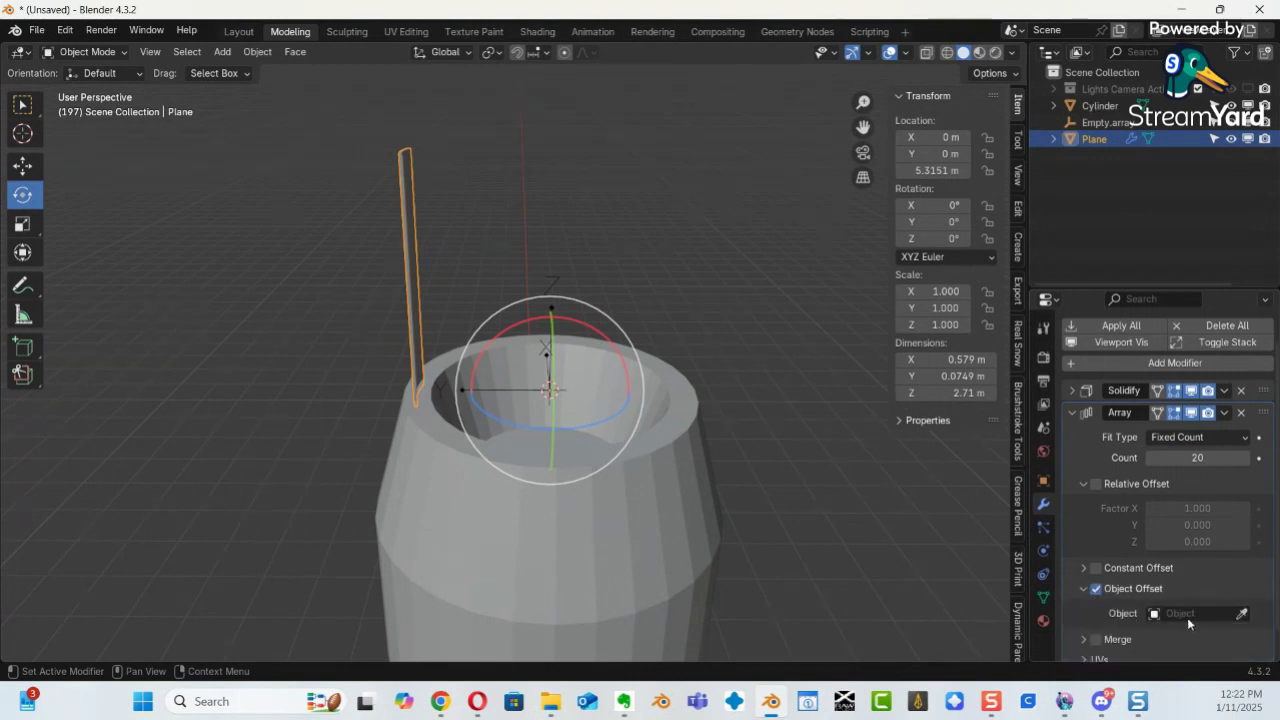
{"action": "left_click", "coordinate": [1187, 616]}
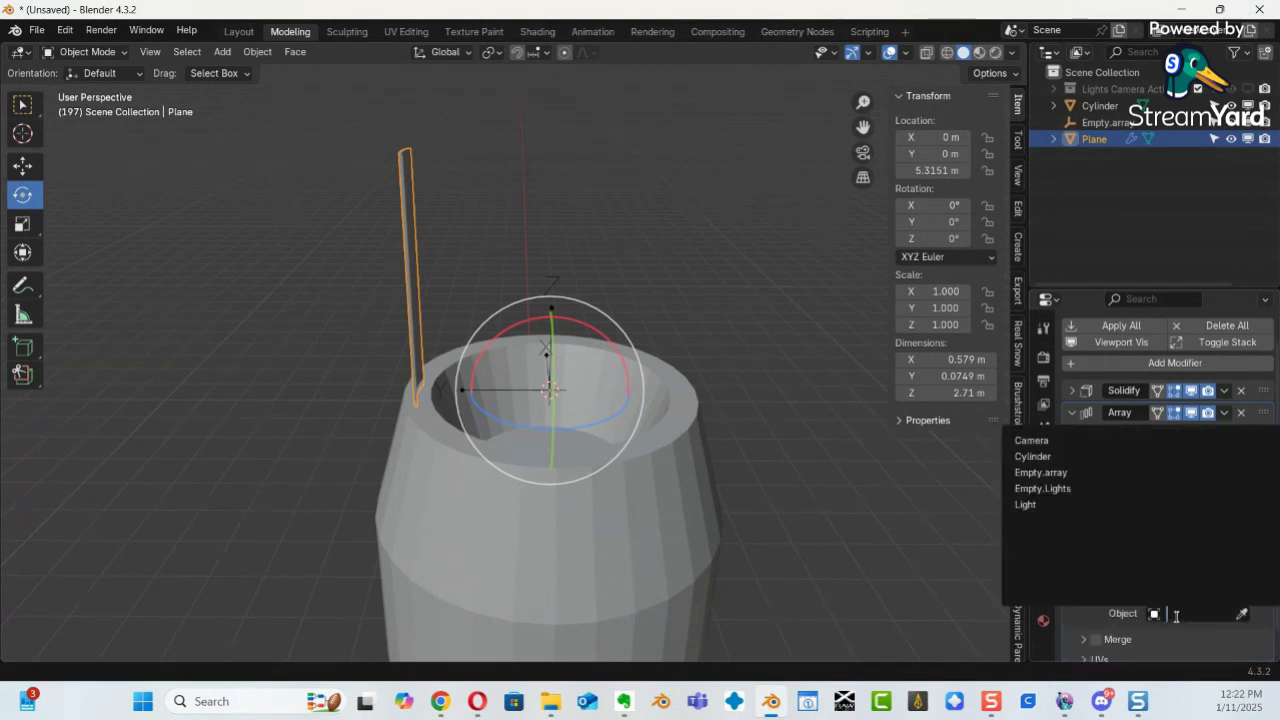
{"action": "left_click", "coordinate": [1088, 473]}
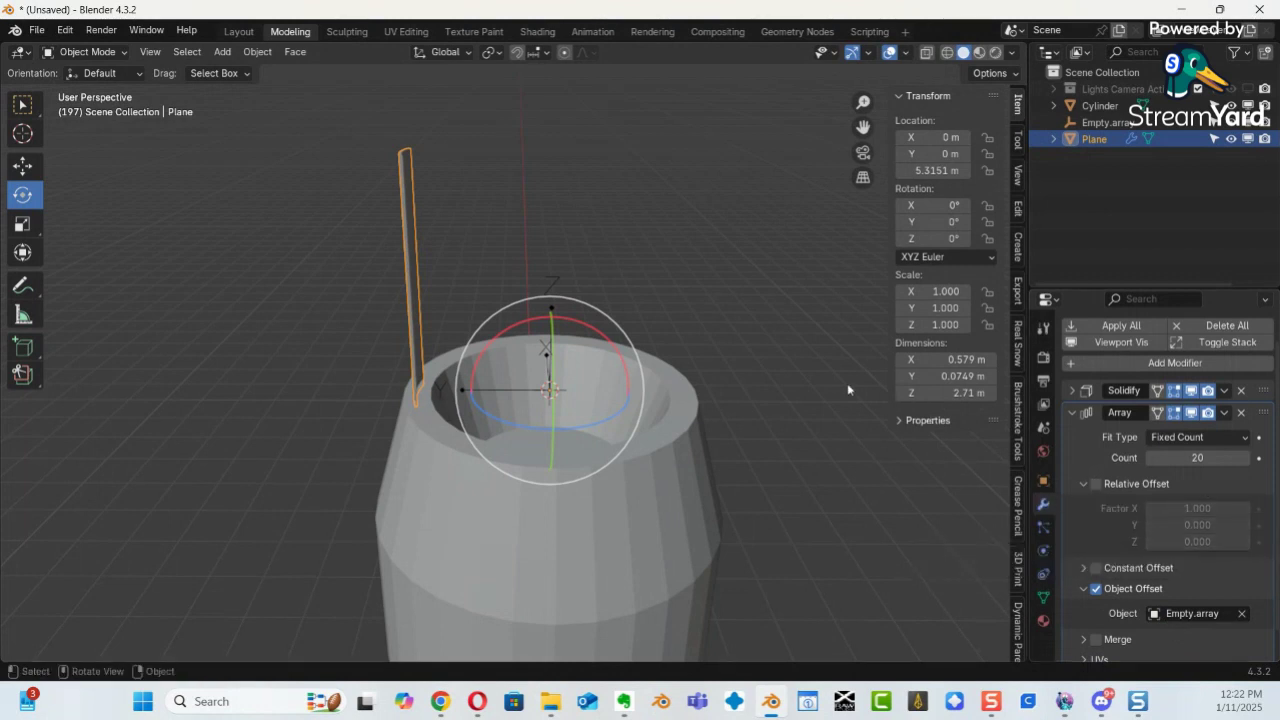
Set the Z rotation of Empty.array to 360/20 degrees.
{"action": "left_click", "coordinate": [1112, 123]}
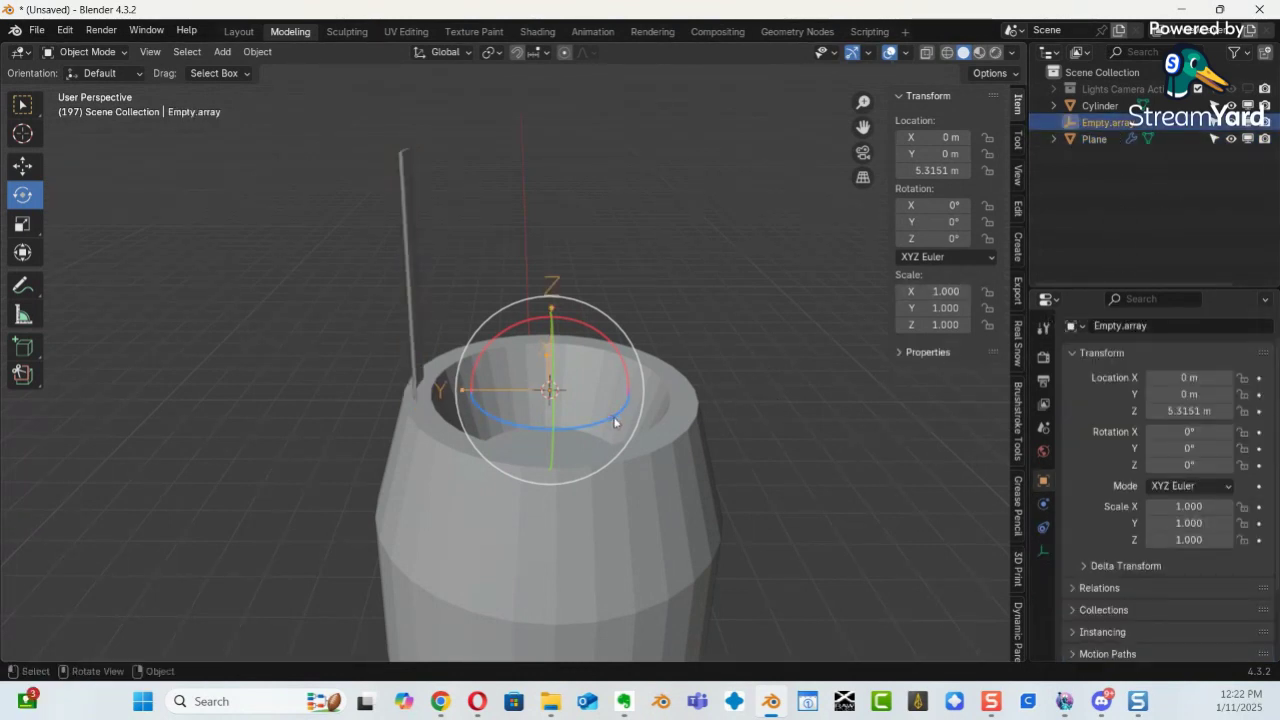
{"action": "left_click_drag", "start_coordinate": [565, 425], "coordinate": [621, 430]}
{"action": "key", "text": "ctrl+z"}
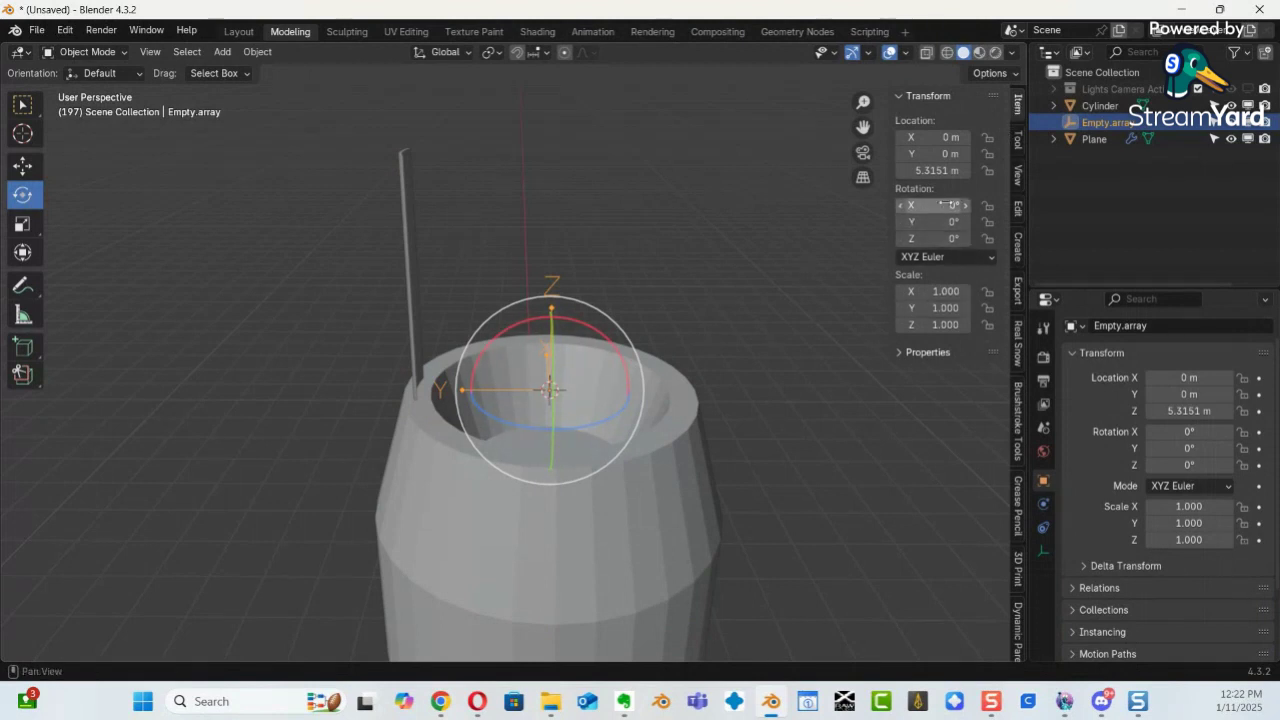
{"action": "left_click", "coordinate": [935, 238]}
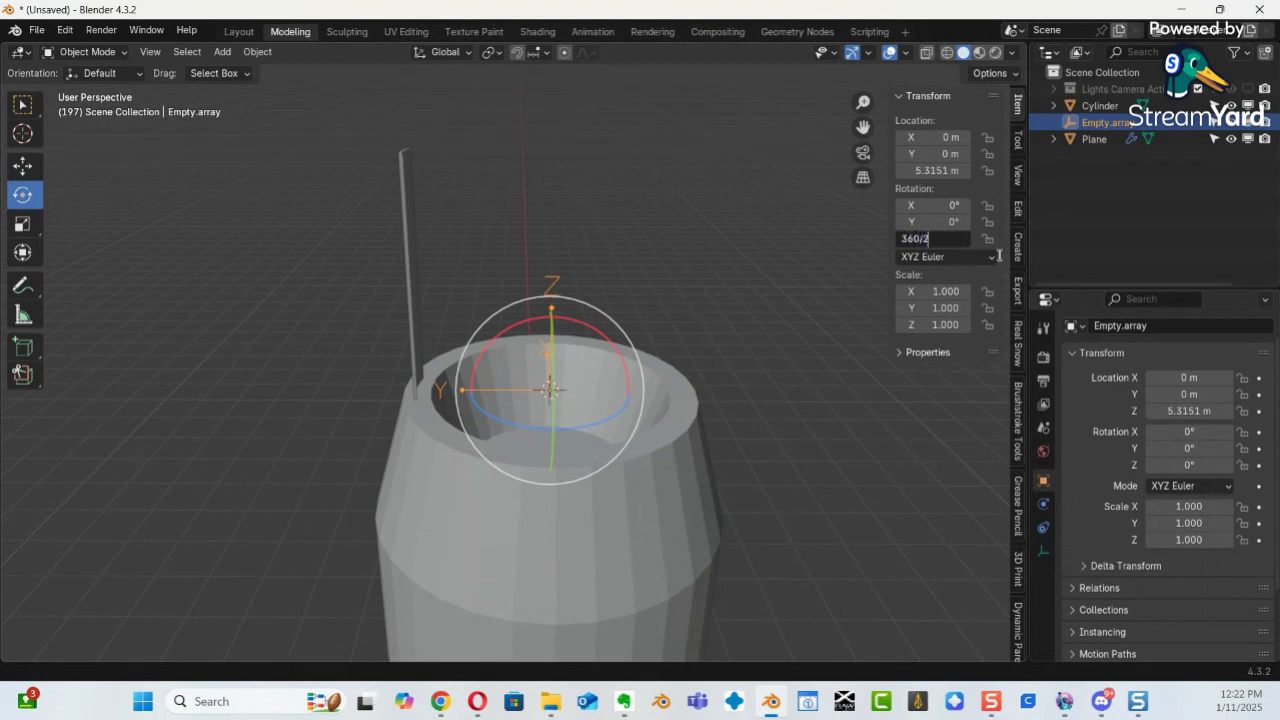
{"action": "key", "text": "Return"}
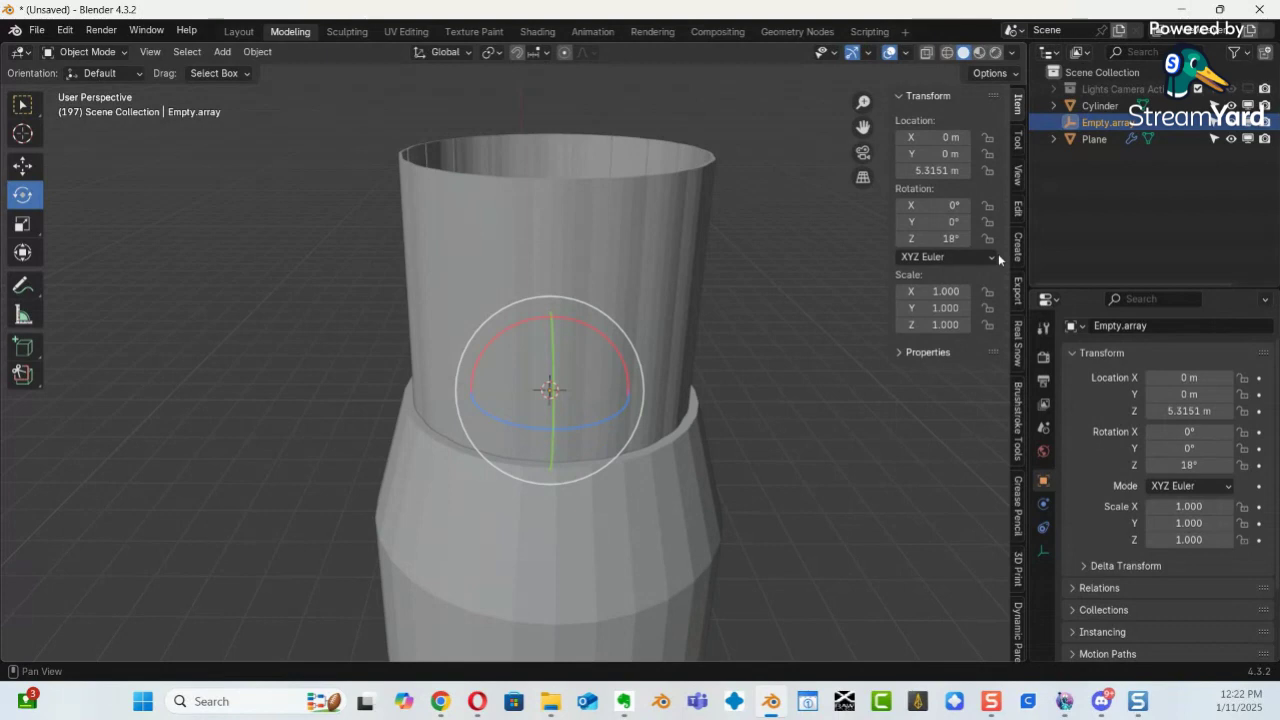
{"action": "scroll", "coordinate": [671, 249], "scroll_direction": "up", "scroll_amount": 1}
{"action": "middle_click_drag", "start_coordinate": [671, 249], "coordinate": [418, 380]}
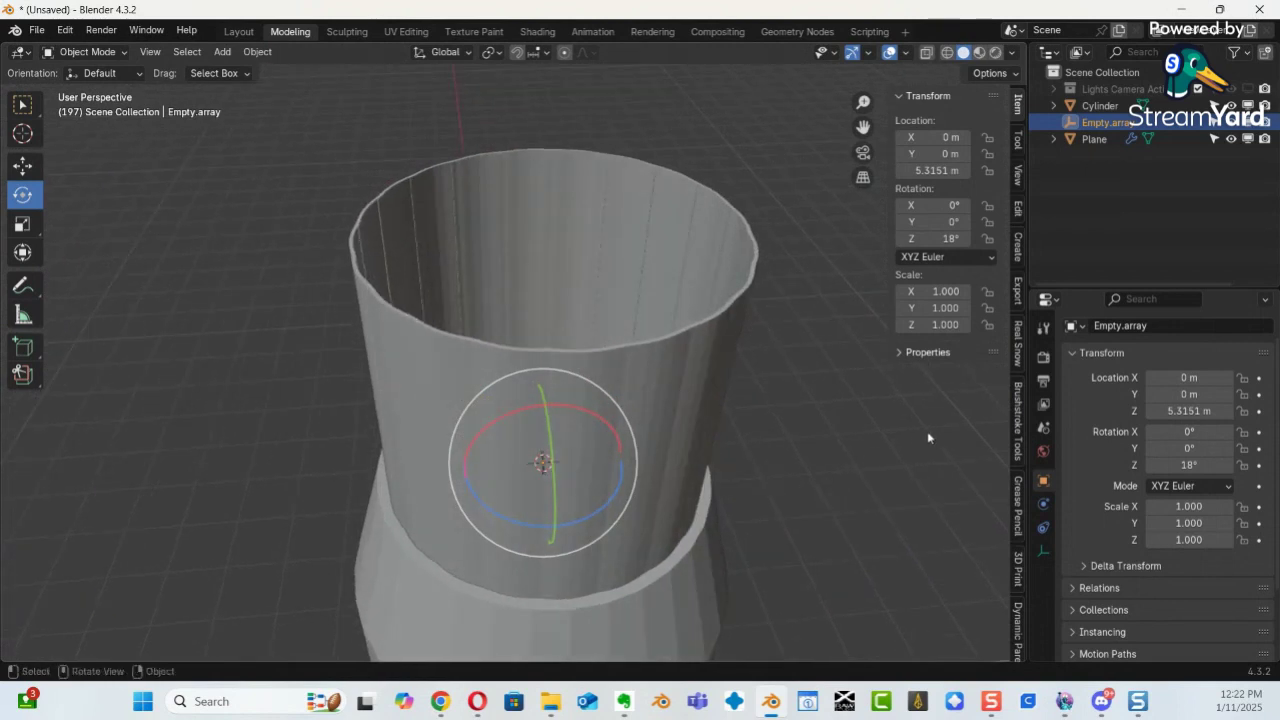
Set the count of the plane strip's Array modifier to 25.
{"action": "left_click", "coordinate": [563, 377]}
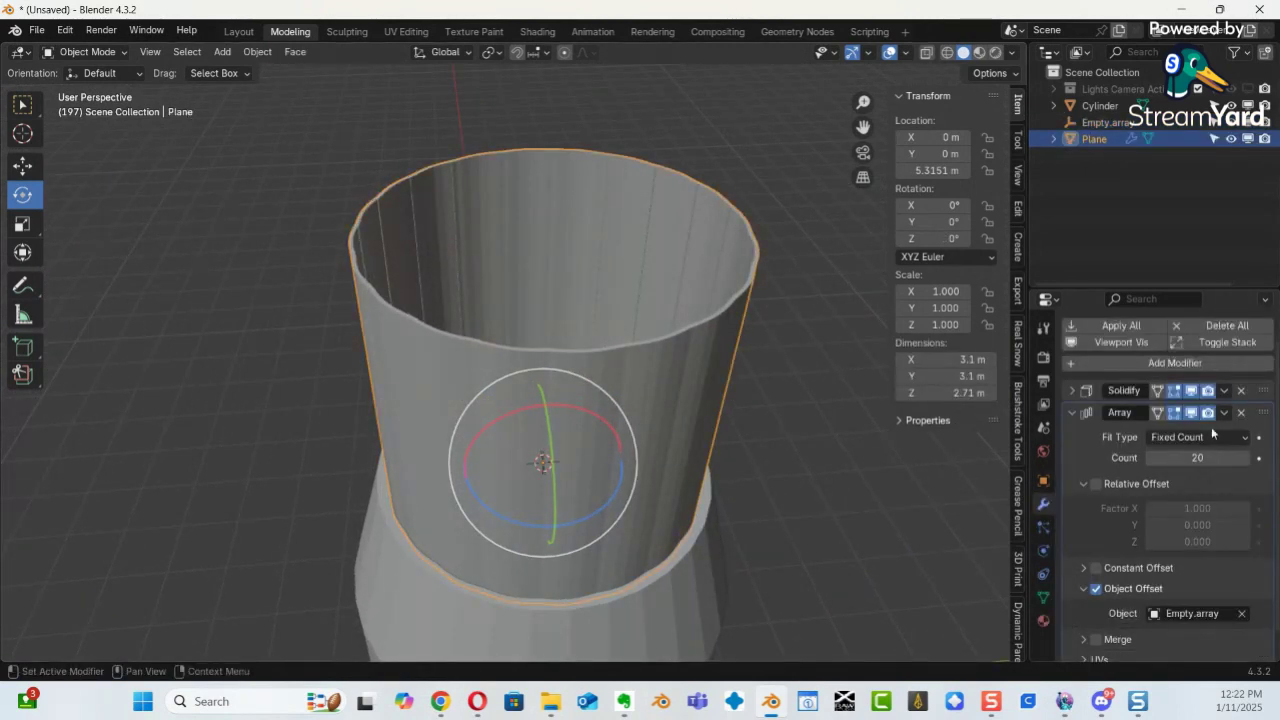
{"action": "left_click", "coordinate": [1201, 457]}
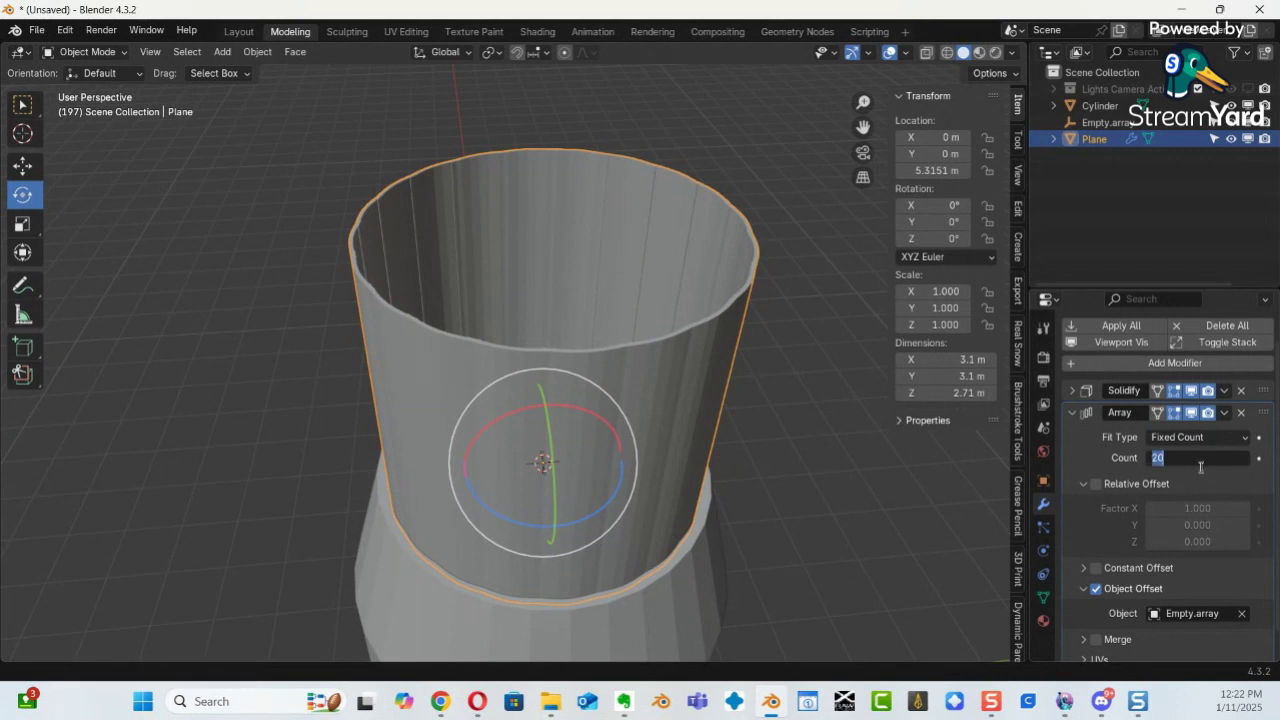
{"action": "key", "text": "Return"}
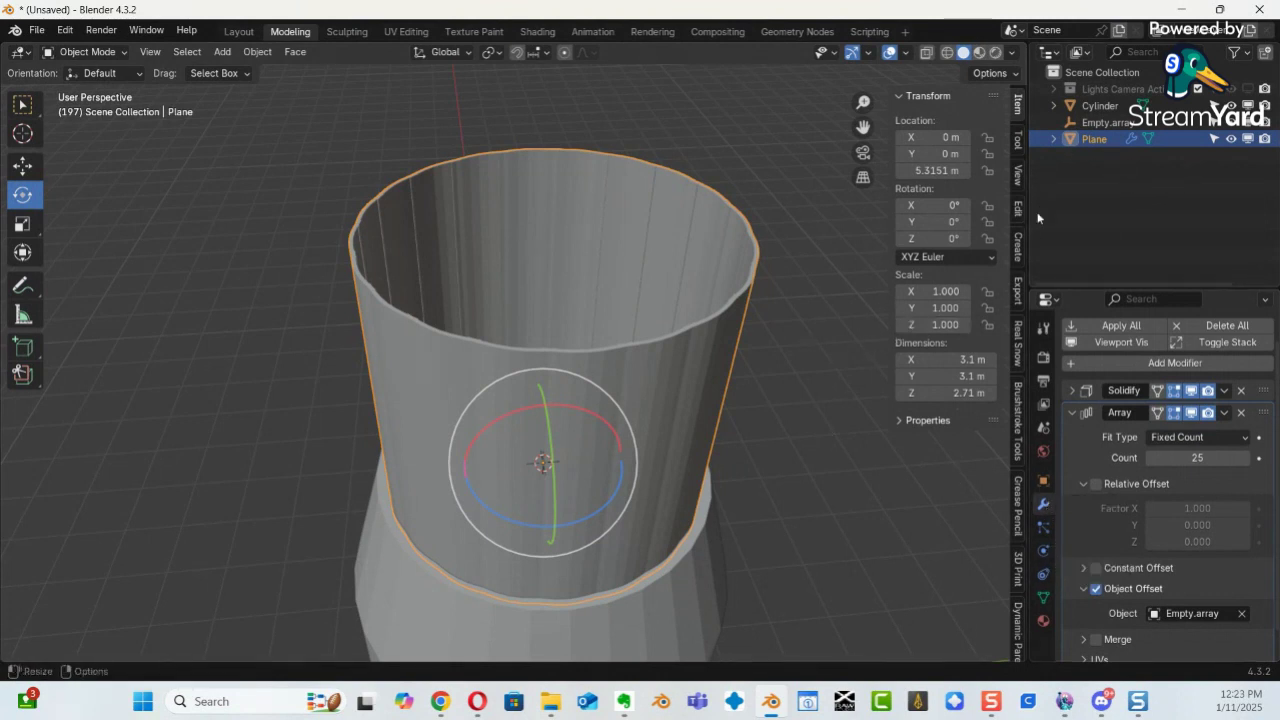
Set the Z rotation of Empty.array to 360/25 degrees to match the array count.
{"action": "left_click", "coordinate": [1108, 123]}
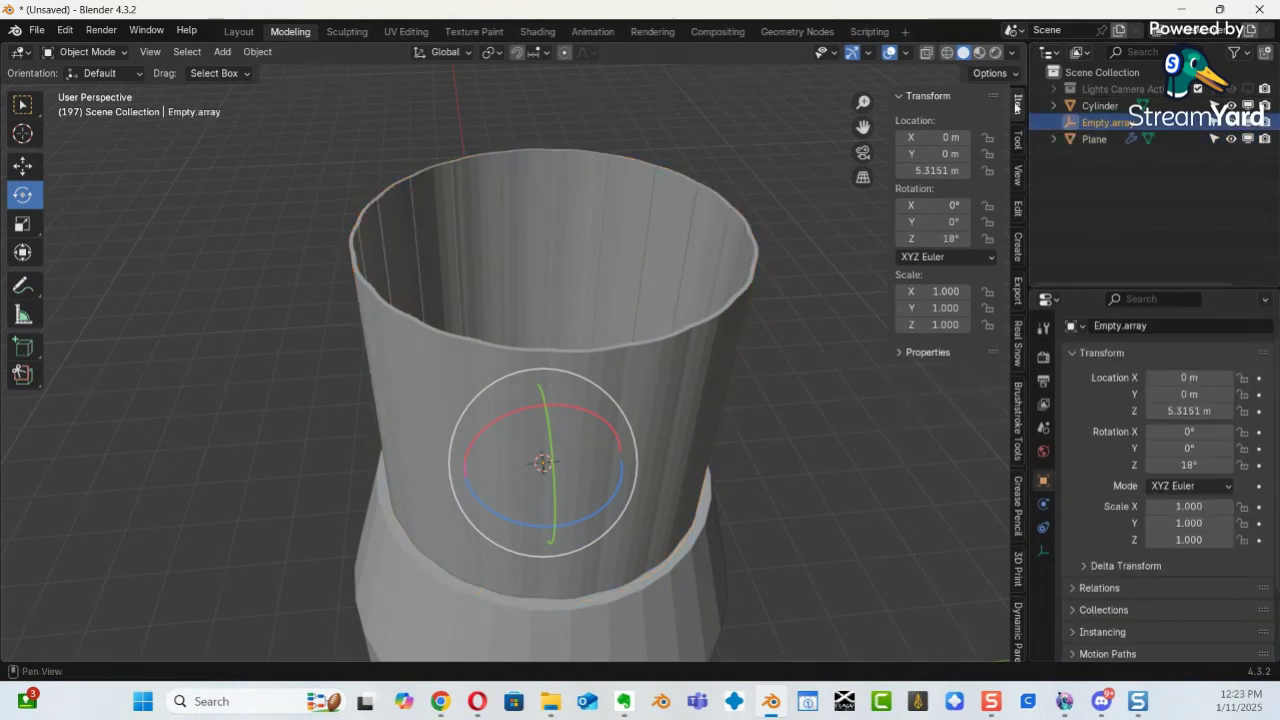
{"action": "left_click", "coordinate": [947, 238]}
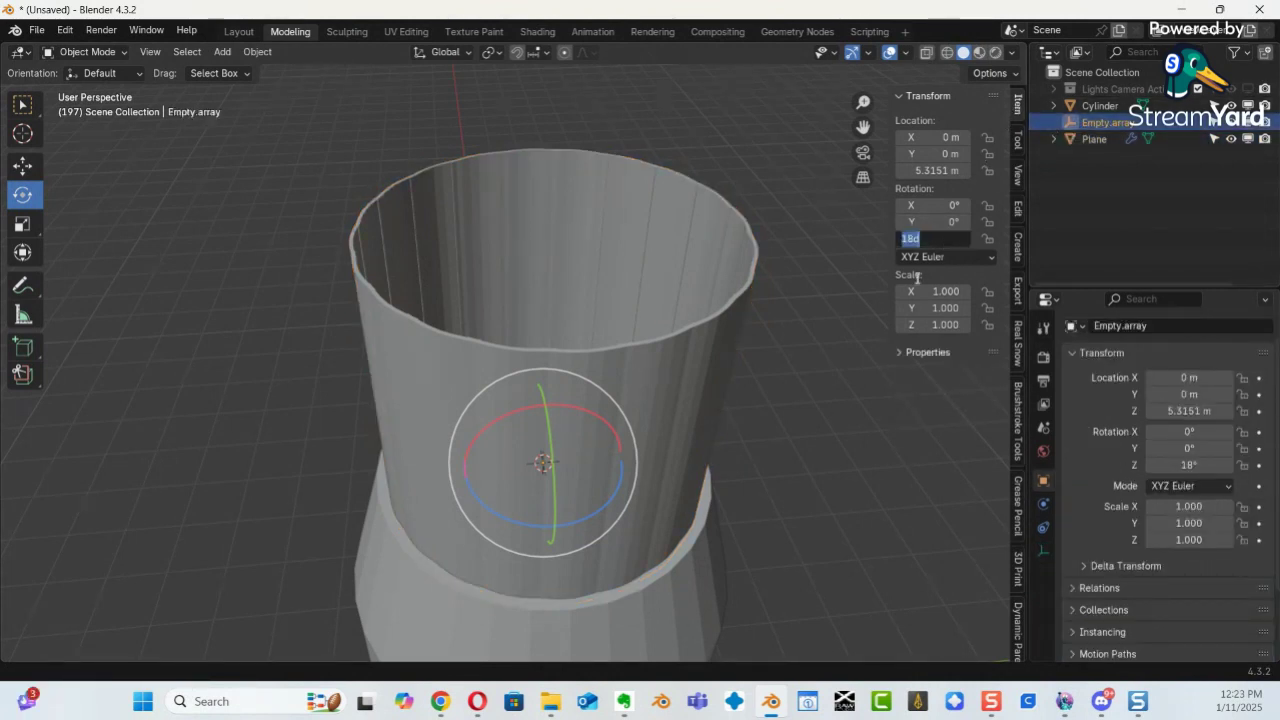
{"action": "type", "text": "360/25"}
{"action": "key", "text": "Return"}
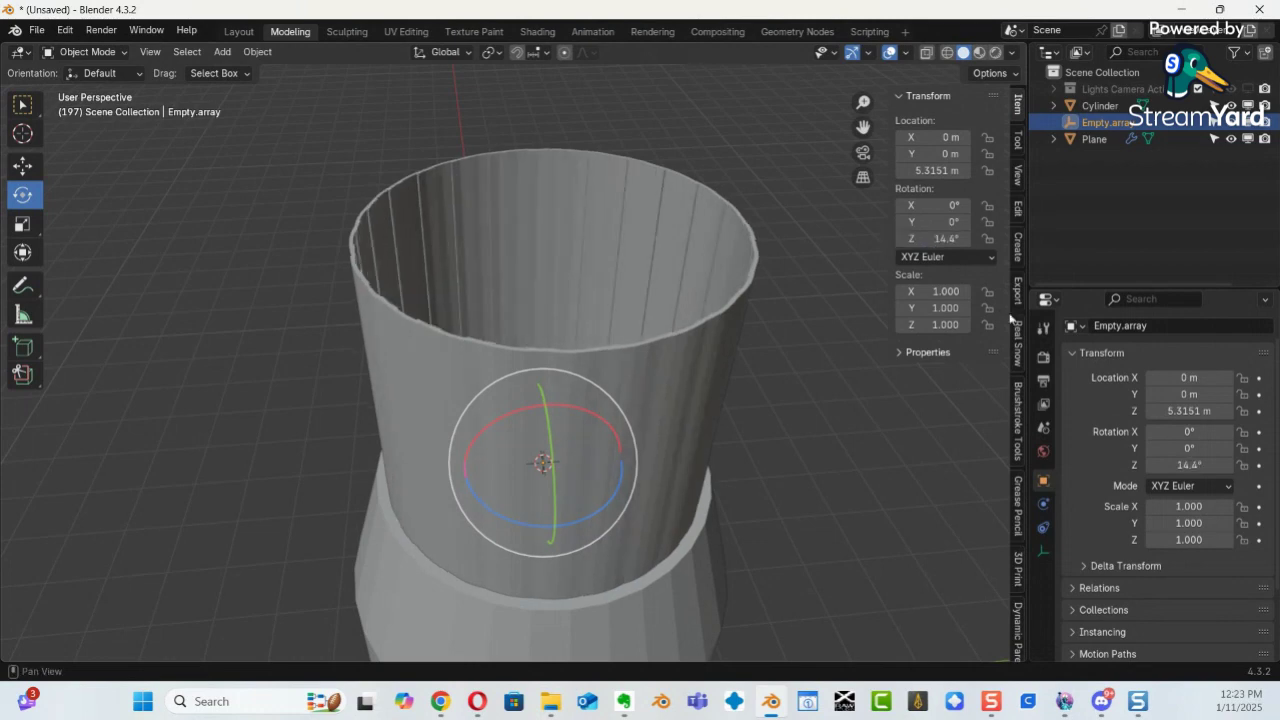
Move the plane strip outward along Y by about 0.075 m with its array shown in the viewport.
{"action": "middle_click_drag", "start_coordinate": [851, 297], "coordinate": [690, 215]}
{"action": "left_click", "coordinate": [500, 320]}
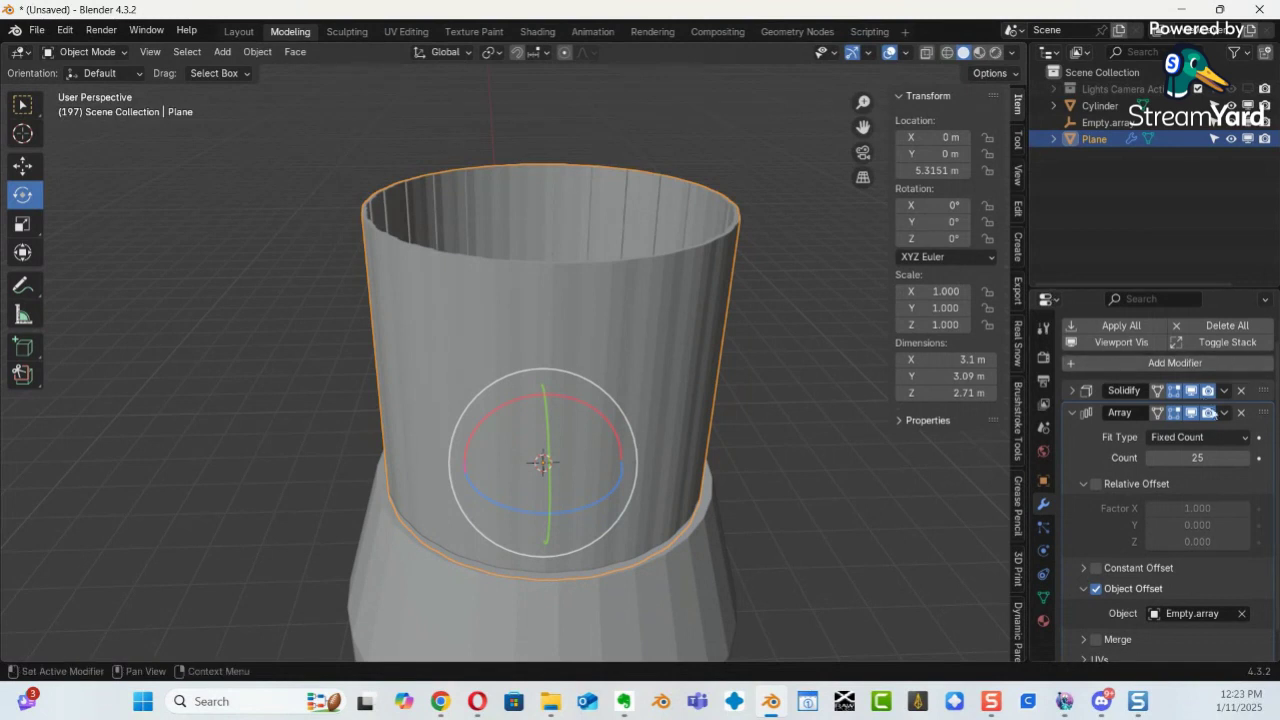
{"action": "left_click", "coordinate": [1190, 413]}
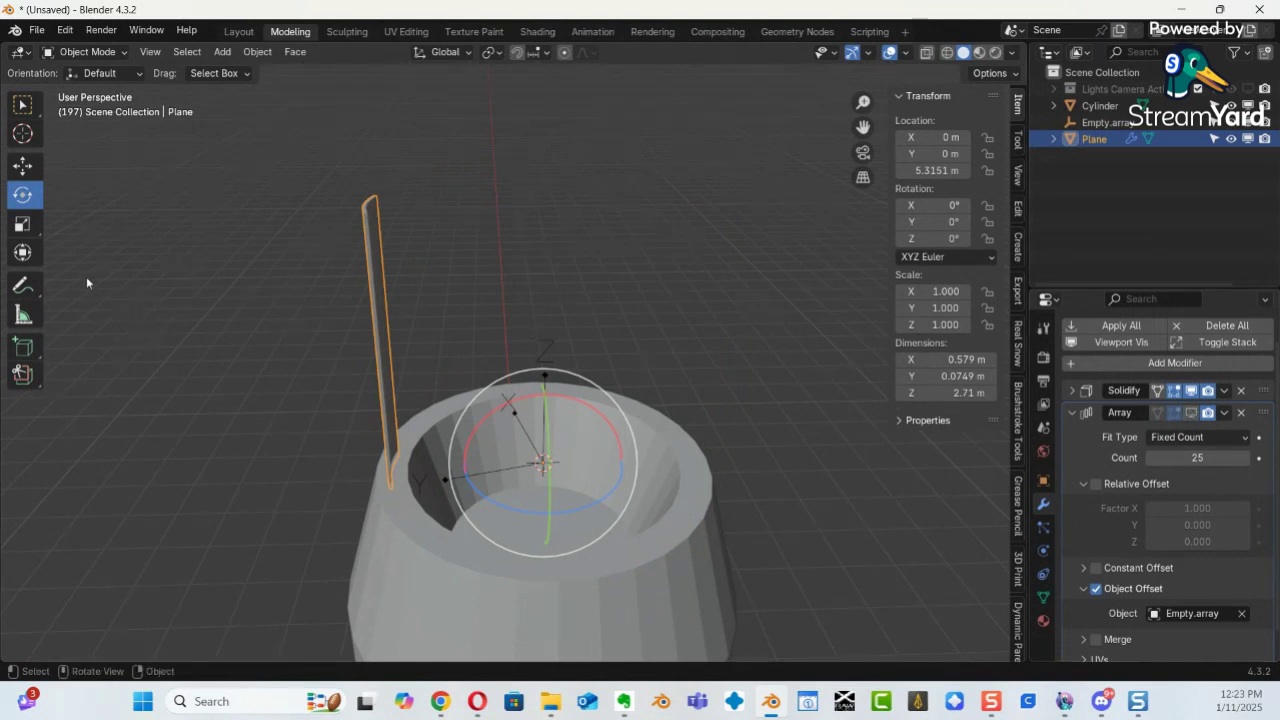
{"action": "left_click", "coordinate": [23, 166]}
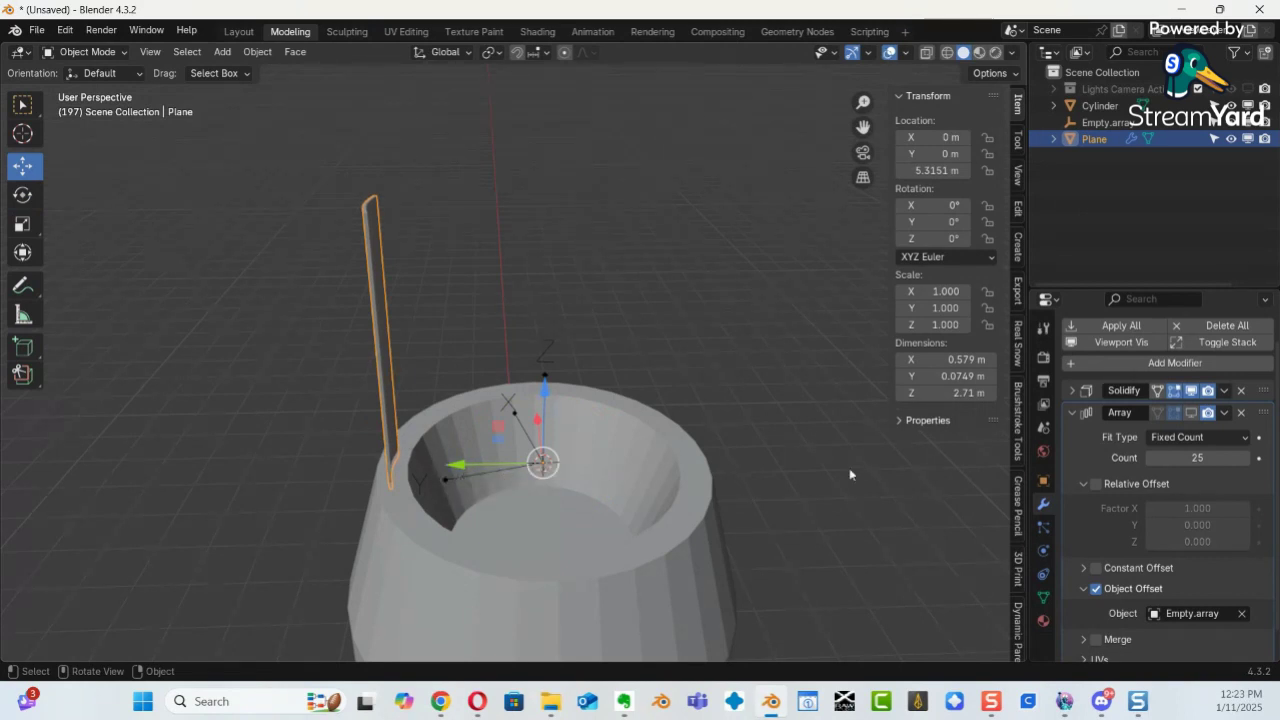
{"action": "left_click", "coordinate": [1191, 412]}
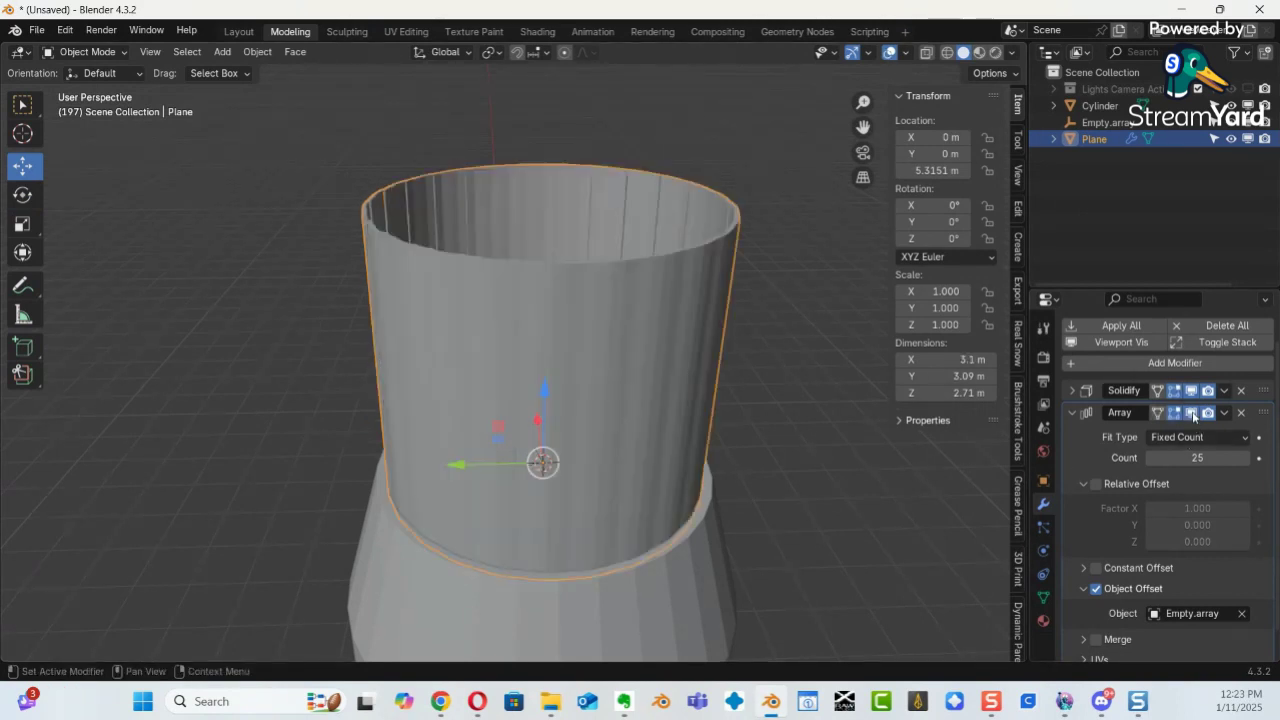
{"action": "middle_click_drag", "start_coordinate": [489, 478], "coordinate": [623, 511]}
{"action": "mouse_move", "coordinate": [623, 511]}
{"action": "left_mouse_down"}
{"action": "mouse_move", "coordinate": [606, 504]}
{"action": "mouse_move", "coordinate": [618, 510]}
{"action": "left_mouse_up"}
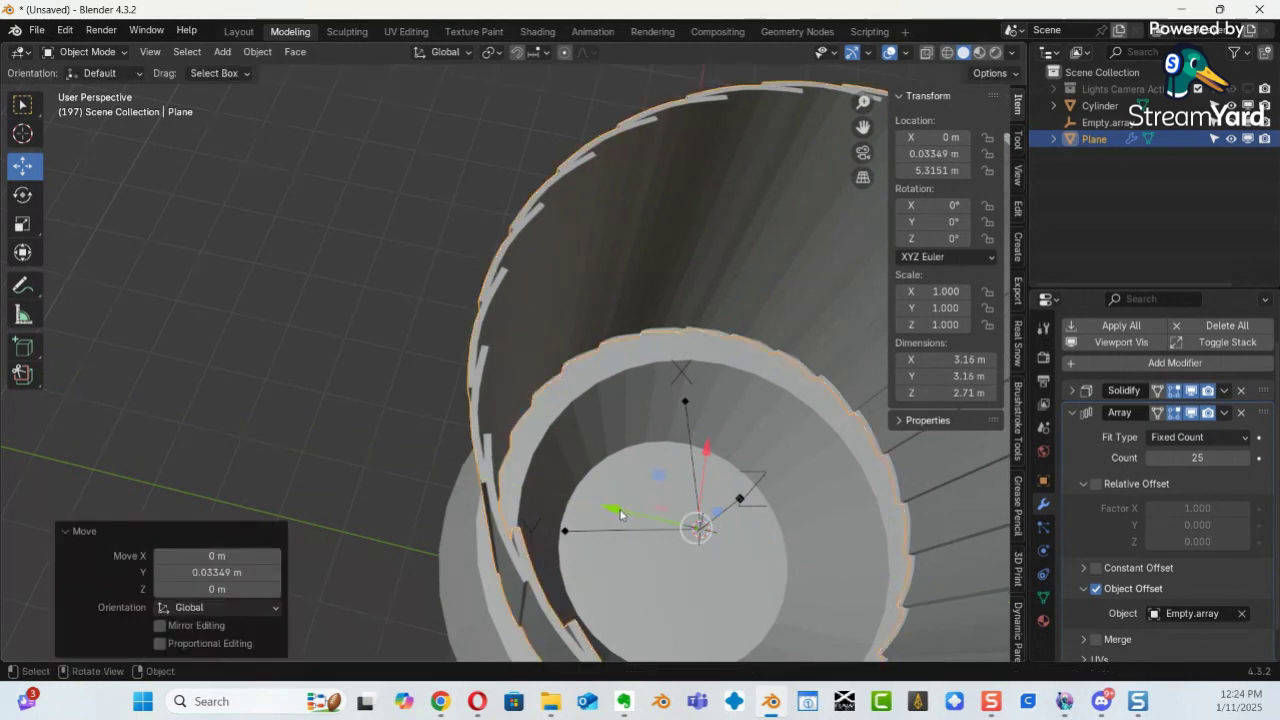
{"action": "middle_click_drag", "start_coordinate": [609, 564], "coordinate": [510, 576]}
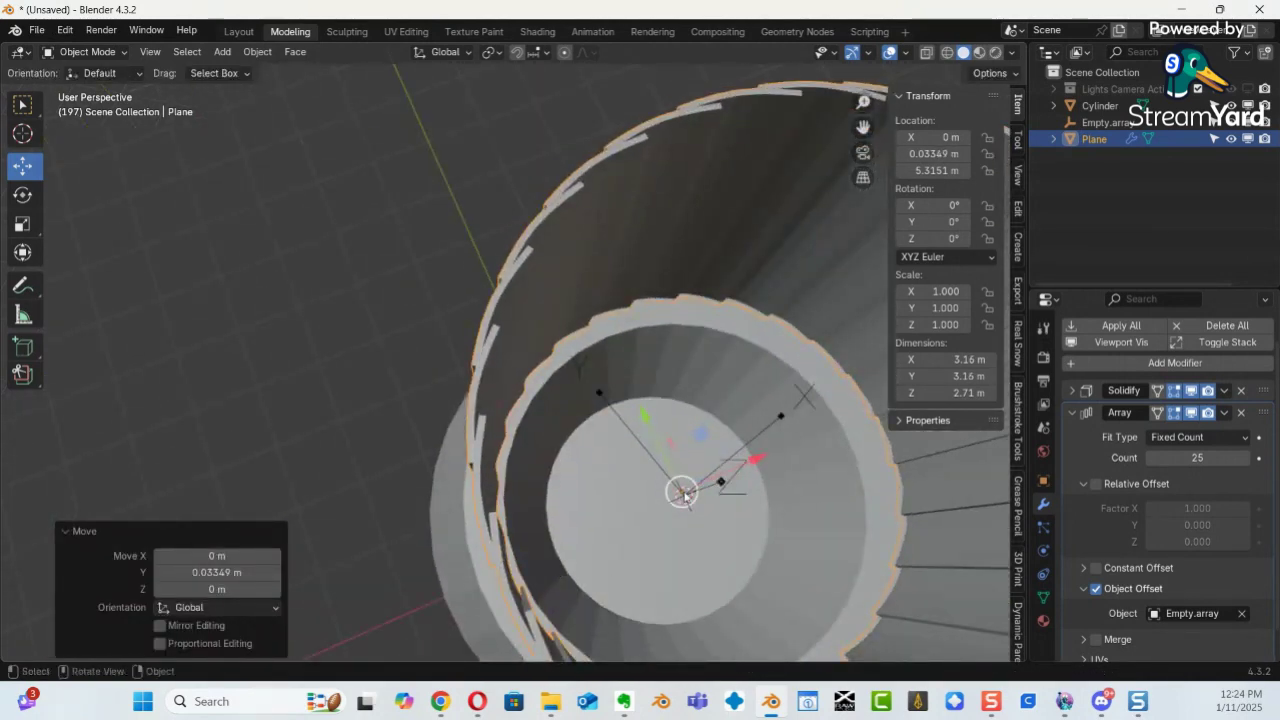
{"action": "left_click_drag", "start_coordinate": [645, 416], "coordinate": [625, 471]}
{"action": "middle_click_drag", "start_coordinate": [625, 471], "coordinate": [709, 455]}
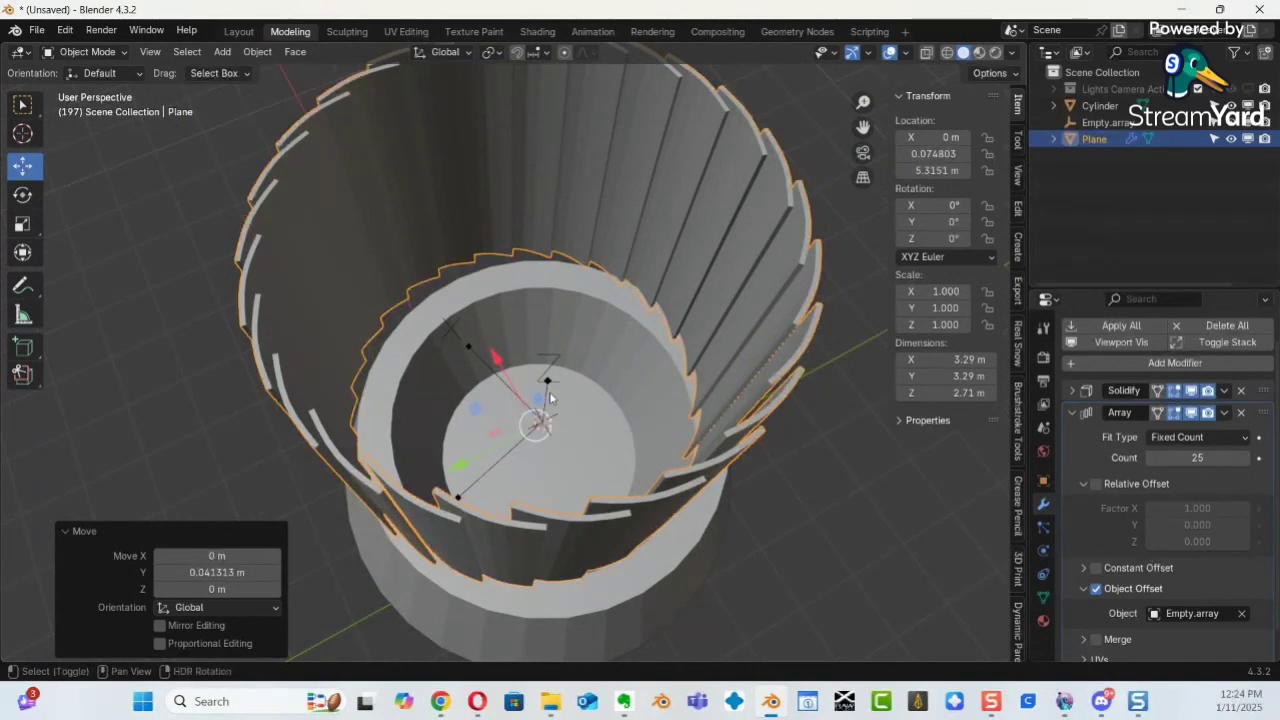
Parent the plane strip to Empty.array using Object (Keep Transform).
{"action": "left_click", "coordinate": [547, 382], "text": "shift"}
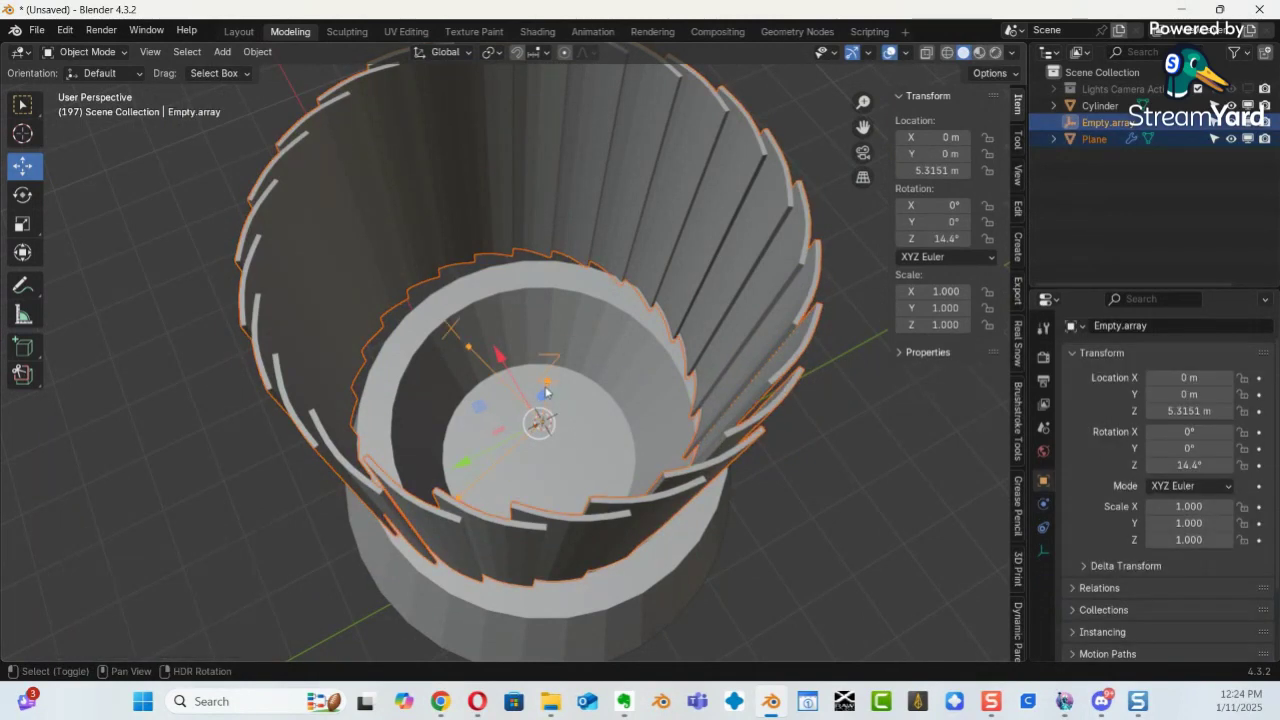
{"action": "key", "text": "ctrl+p"}
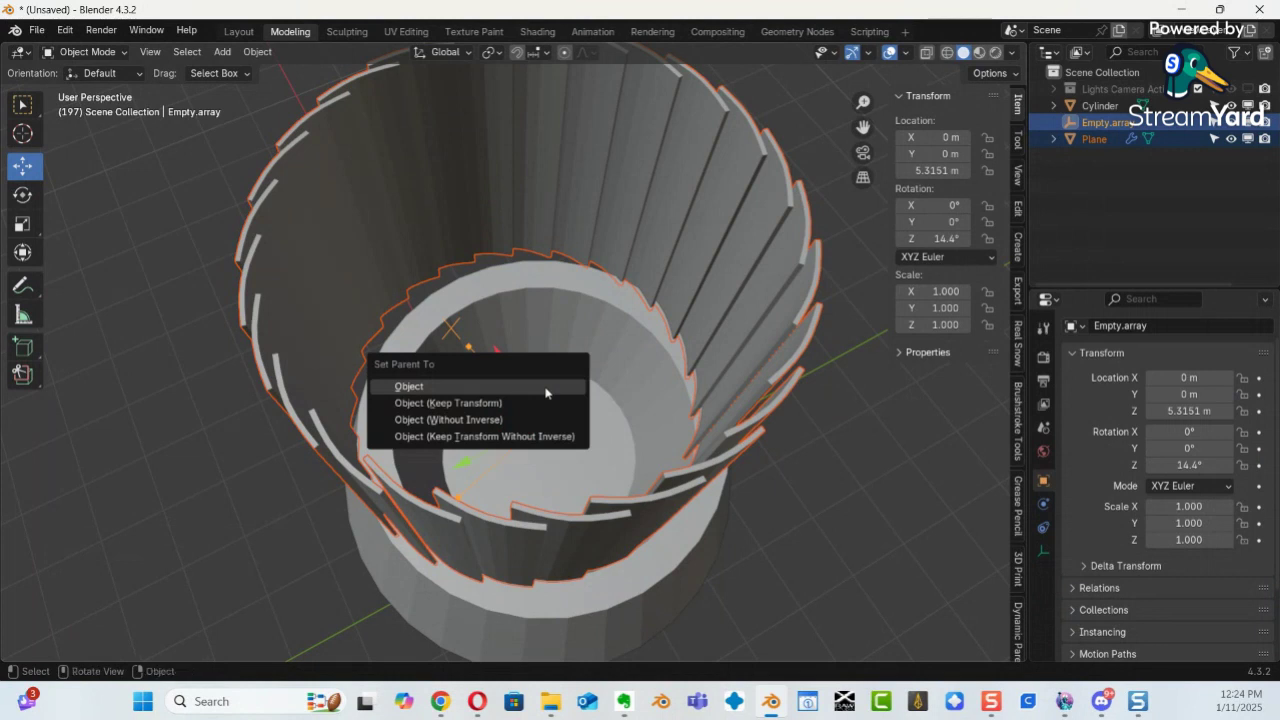
{"action": "left_click", "coordinate": [500, 405]}
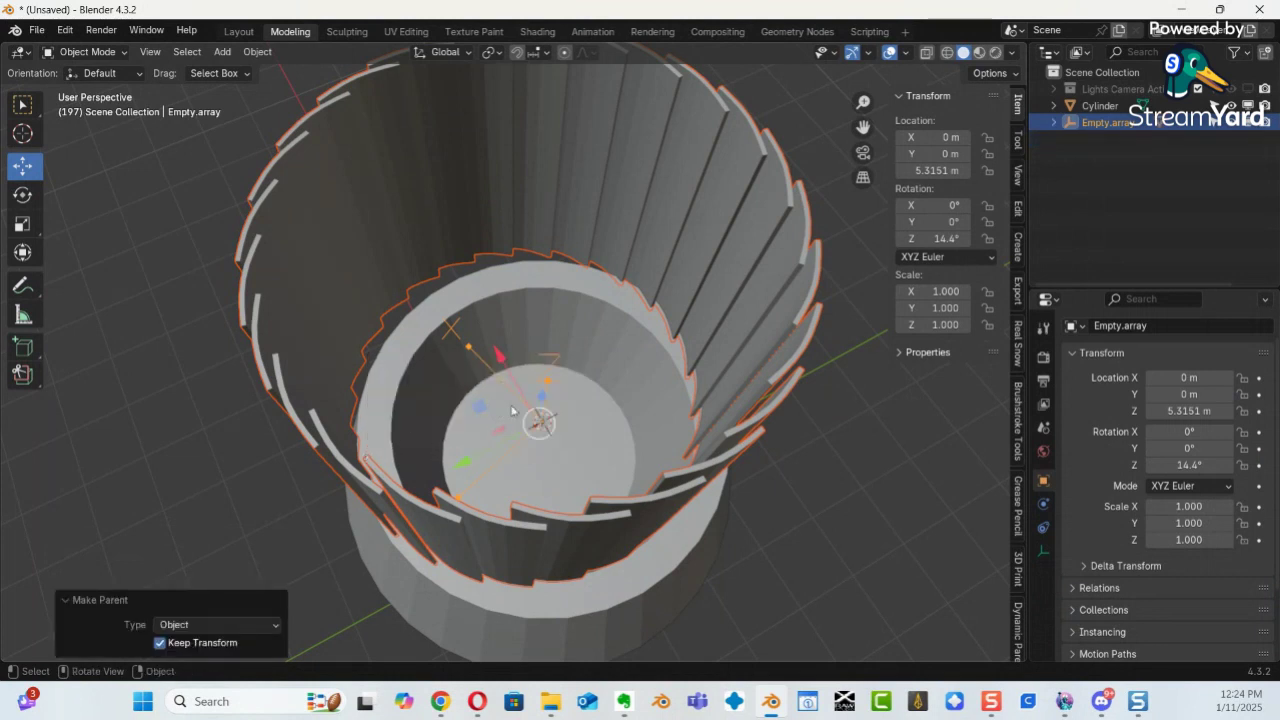
Select only Empty.array and move it about -0.294 m along X and -0.046 m along Y.
{"action": "left_click", "coordinate": [1103, 122]}
{"action": "middle_click_drag", "start_coordinate": [652, 516], "coordinate": [734, 503]}
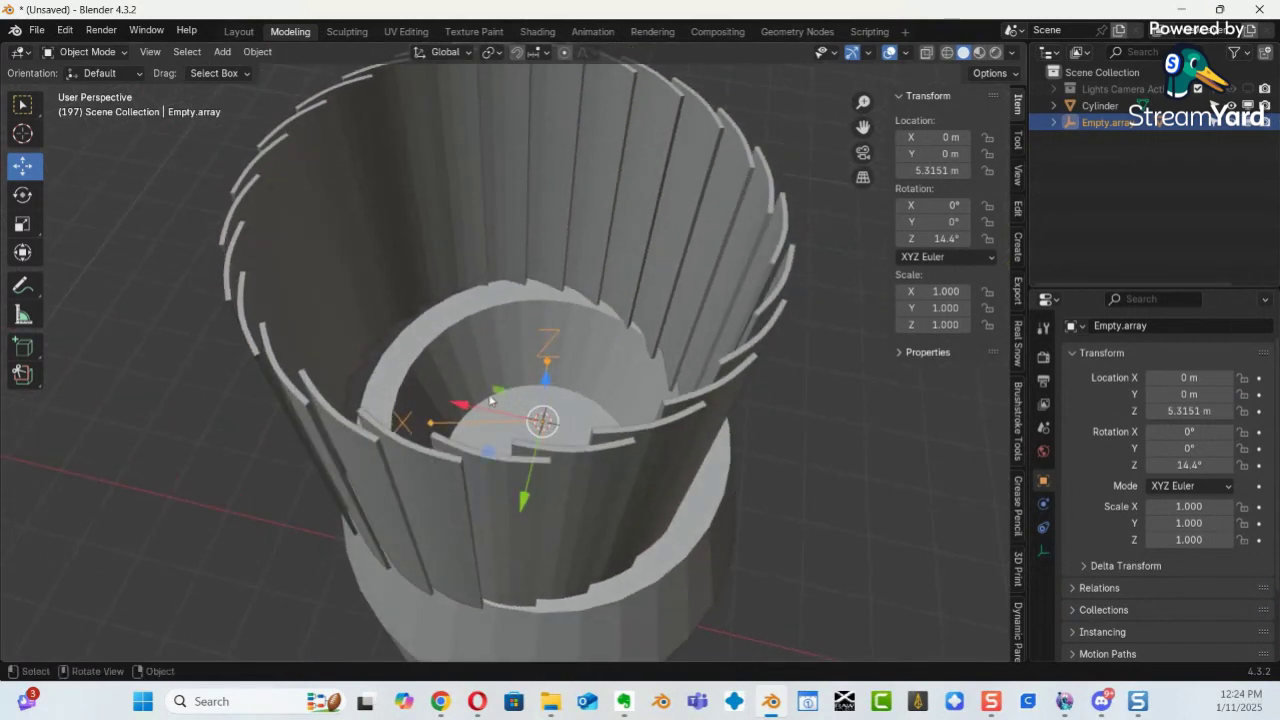
{"action": "left_click_drag", "start_coordinate": [461, 405], "coordinate": [496, 414]}
{"action": "middle_click_drag", "start_coordinate": [531, 508], "coordinate": [439, 478]}
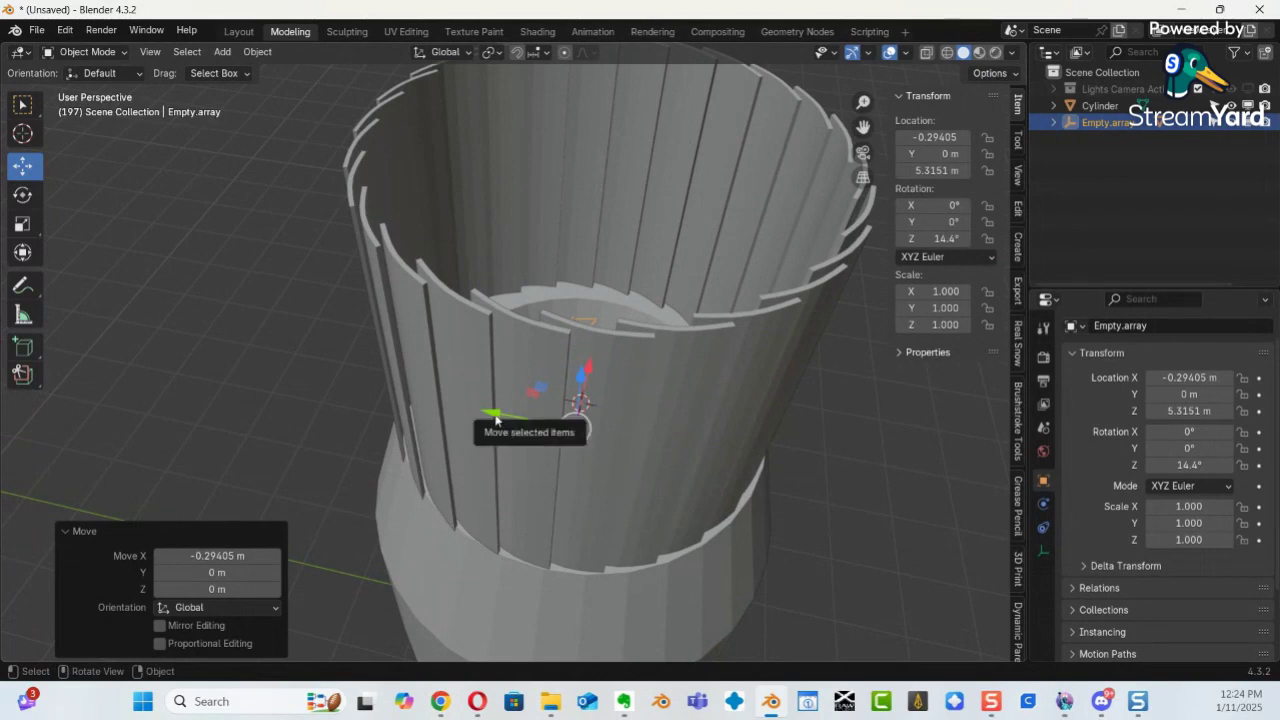
{"action": "left_click_drag", "start_coordinate": [497, 420], "coordinate": [508, 416]}
{"action": "middle_click_drag", "start_coordinate": [575, 410], "coordinate": [518, 411]}
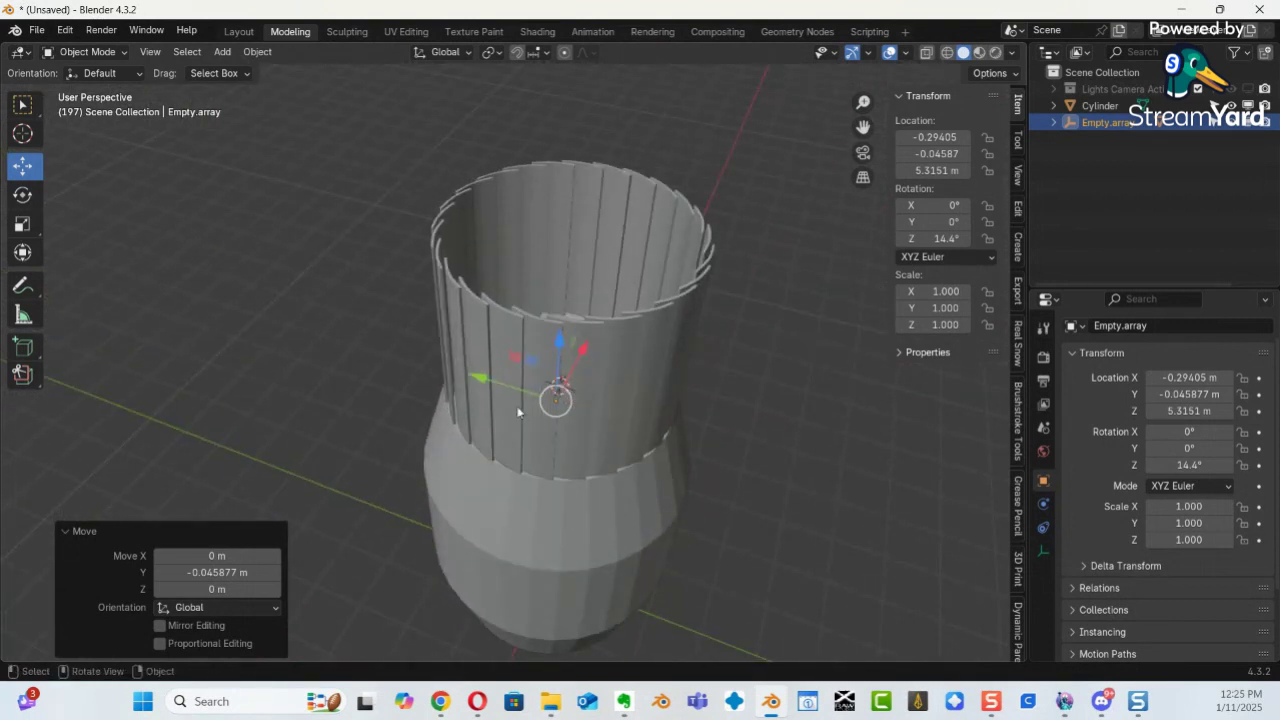
In Edit Mode with X-ray, try moving the plane strip's upper edge inward along Y by about 0.51 m using smooth proportional editing.
{"action": "left_click", "coordinate": [600, 367]}
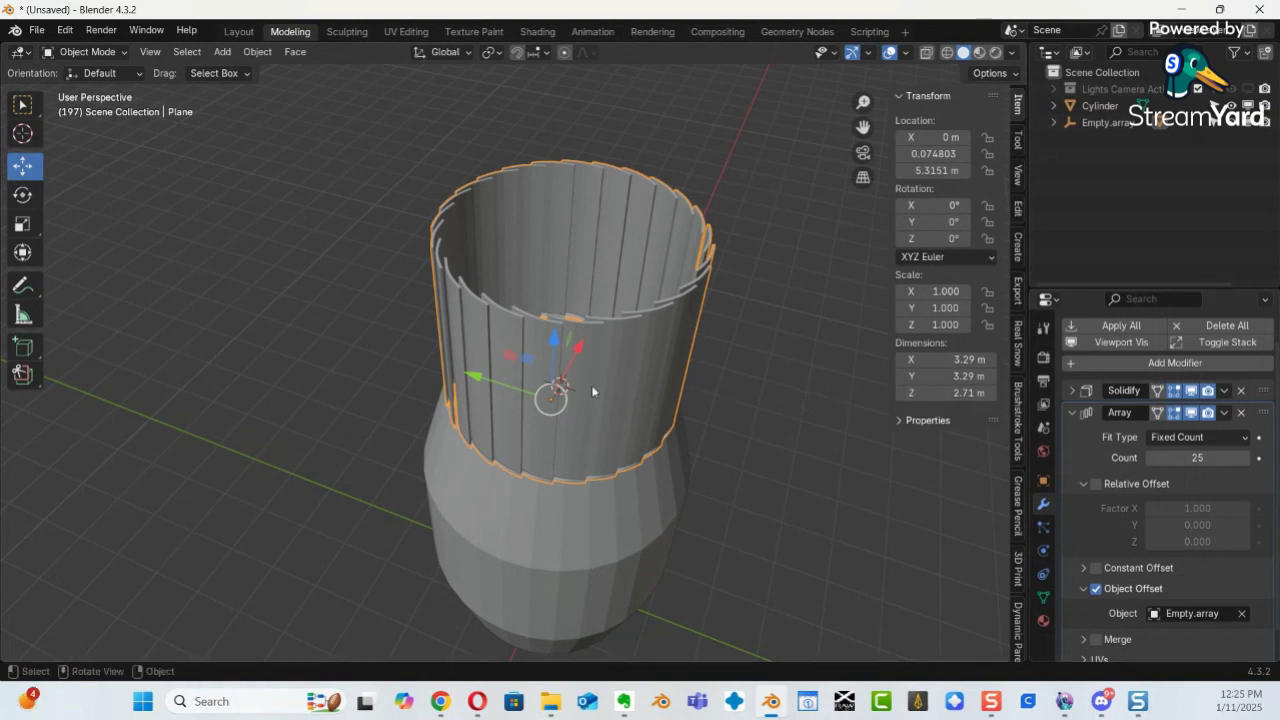
{"action": "key", "text": "ctrl+Tab"}
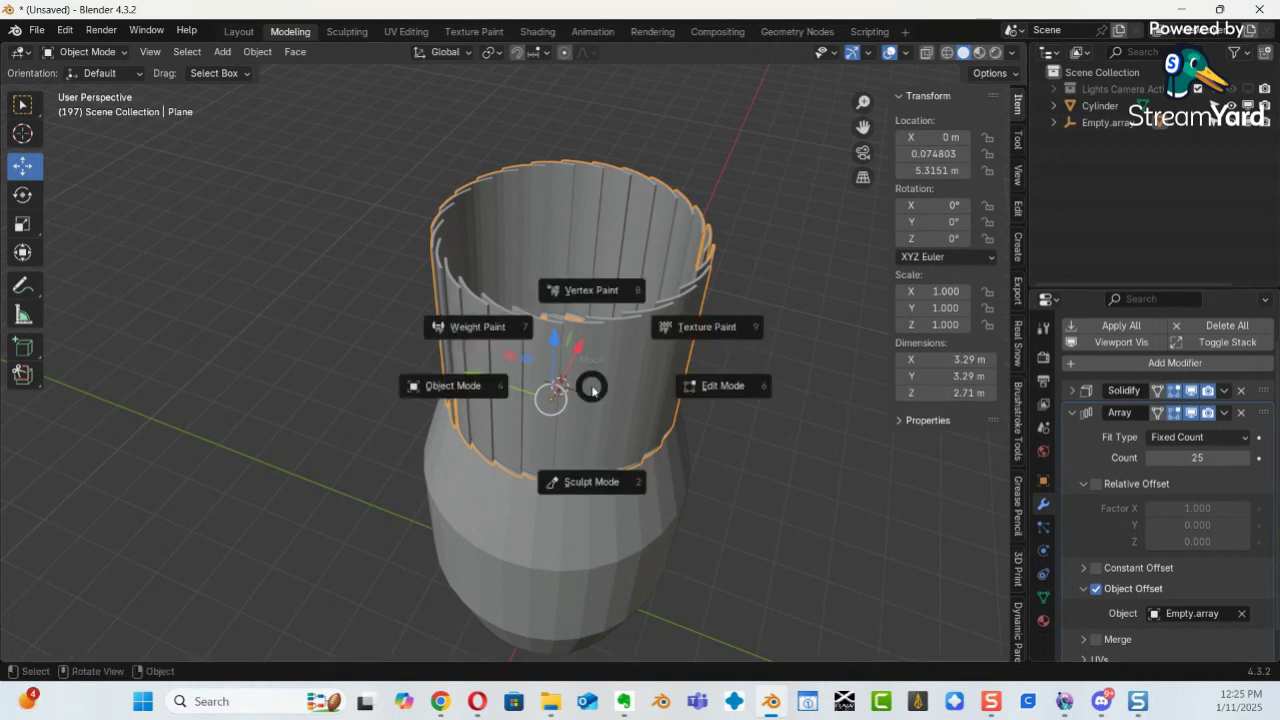
{"action": "left_click", "coordinate": [723, 386]}
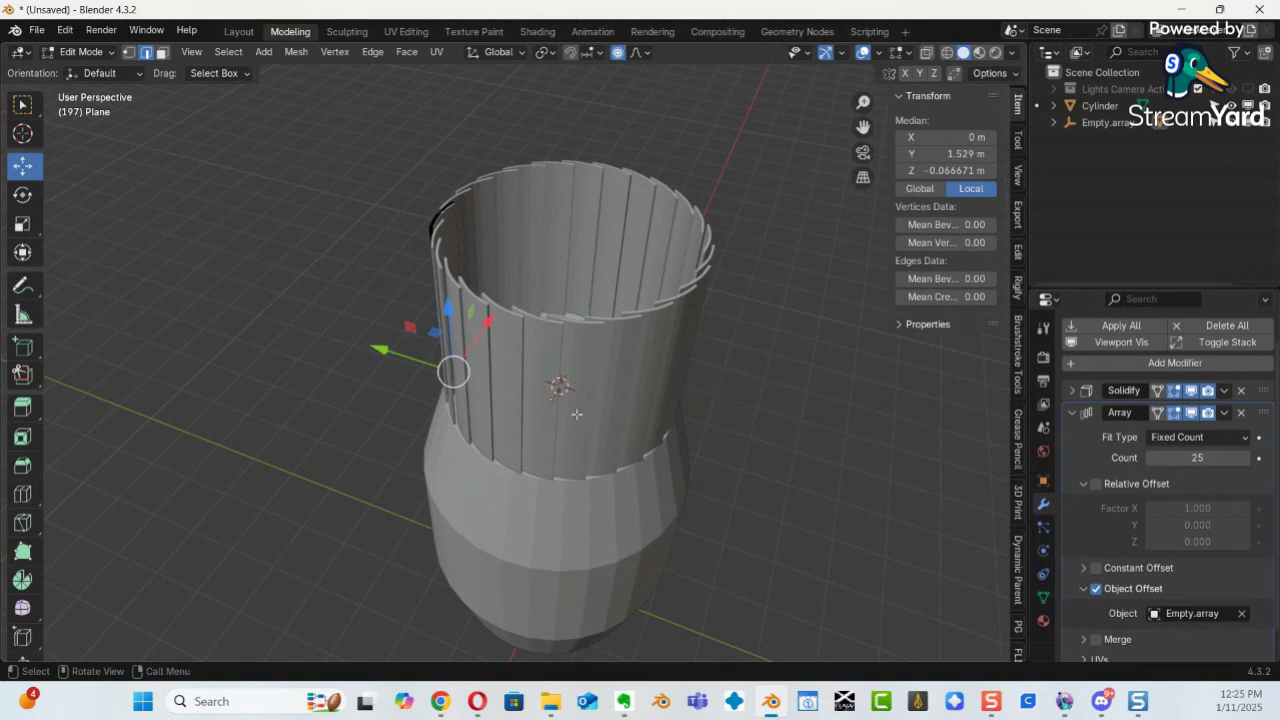
{"action": "key", "text": "alt+z"}
{"action": "middle_click_drag", "start_coordinate": [518, 360], "coordinate": [440, 365]}
{"action": "left_click", "coordinate": [408, 300]}
{"action": "middle_click_drag", "start_coordinate": [439, 312], "coordinate": [332, 316]}
{"action": "left_click_drag", "start_coordinate": [332, 316], "coordinate": [373, 434]}
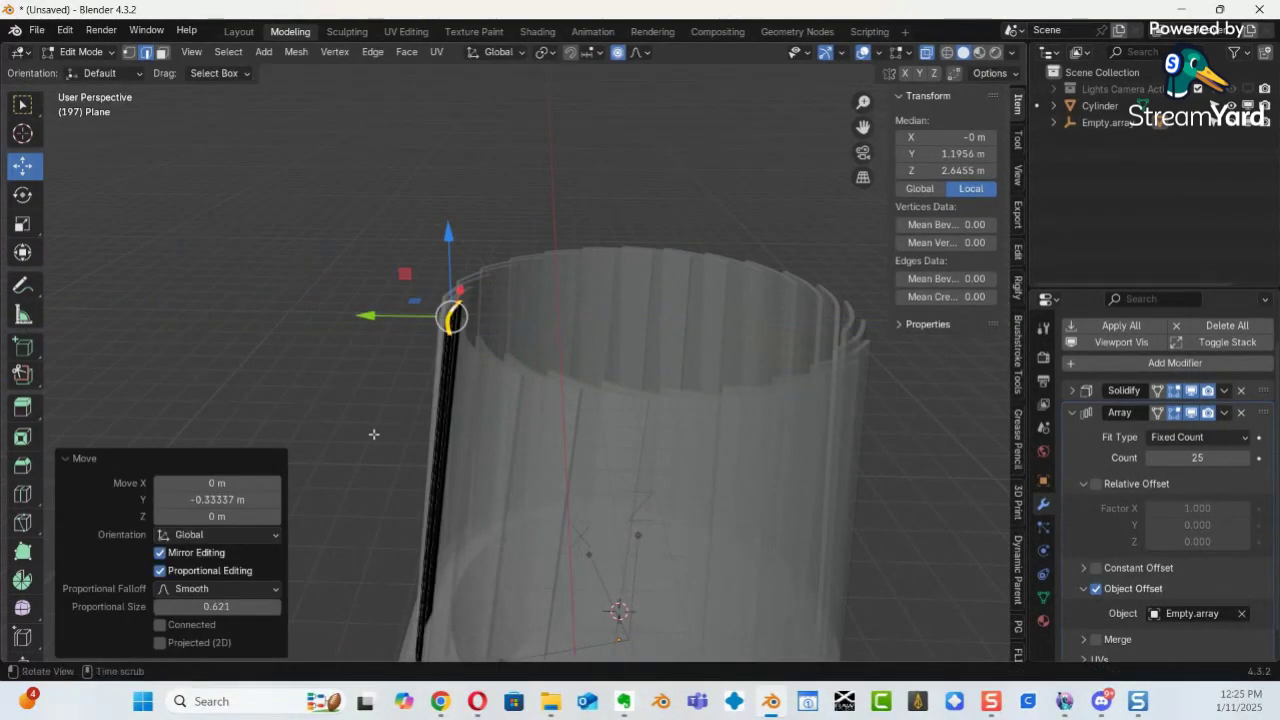
{"action": "left_click_drag", "start_coordinate": [370, 315], "coordinate": [420, 382]}
{"action": "middle_click_drag", "start_coordinate": [420, 382], "coordinate": [493, 289]}
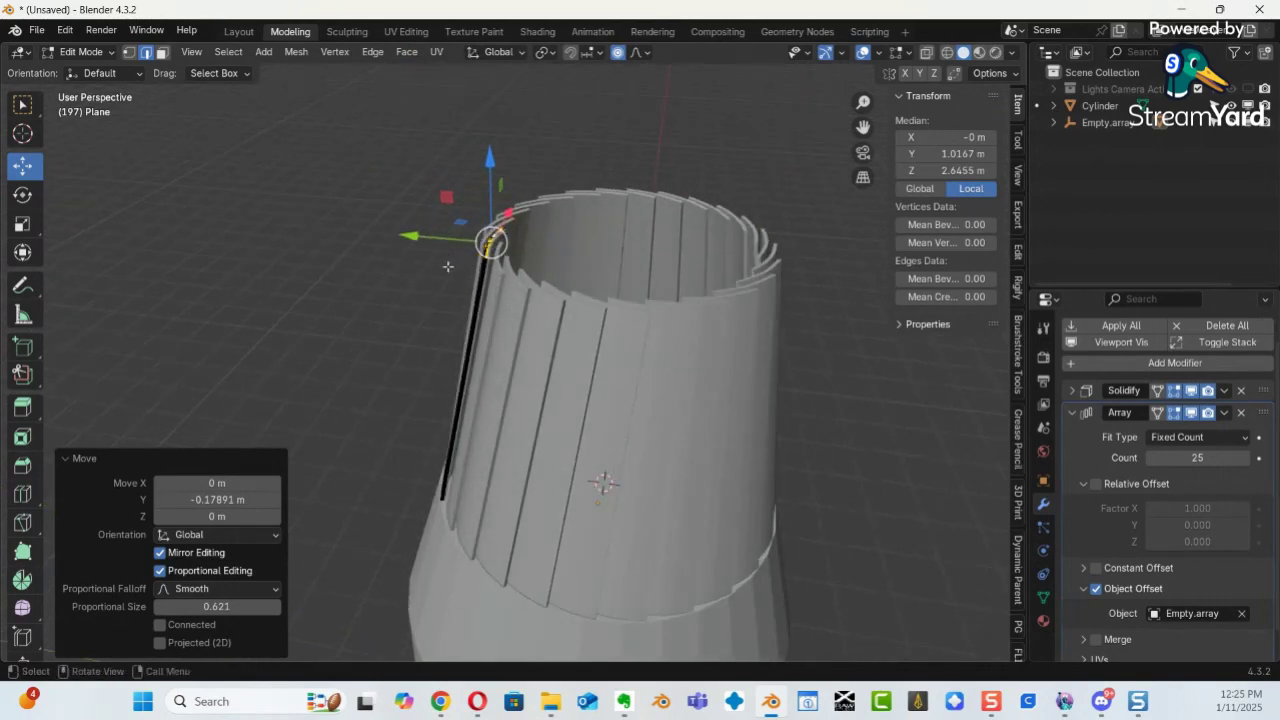
Undo both inward moves of the plane strip's upper edge and return to Object Mode.
{"action": "key", "text": "ctrl+z"}
{"action": "middle_click_drag", "start_coordinate": [598, 410], "coordinate": [524, 420]}
{"action": "key", "text": "ctrl+z"}
{"action": "key", "text": "ctrl+Tab"}
{"action": "left_click", "coordinate": [387, 421]}
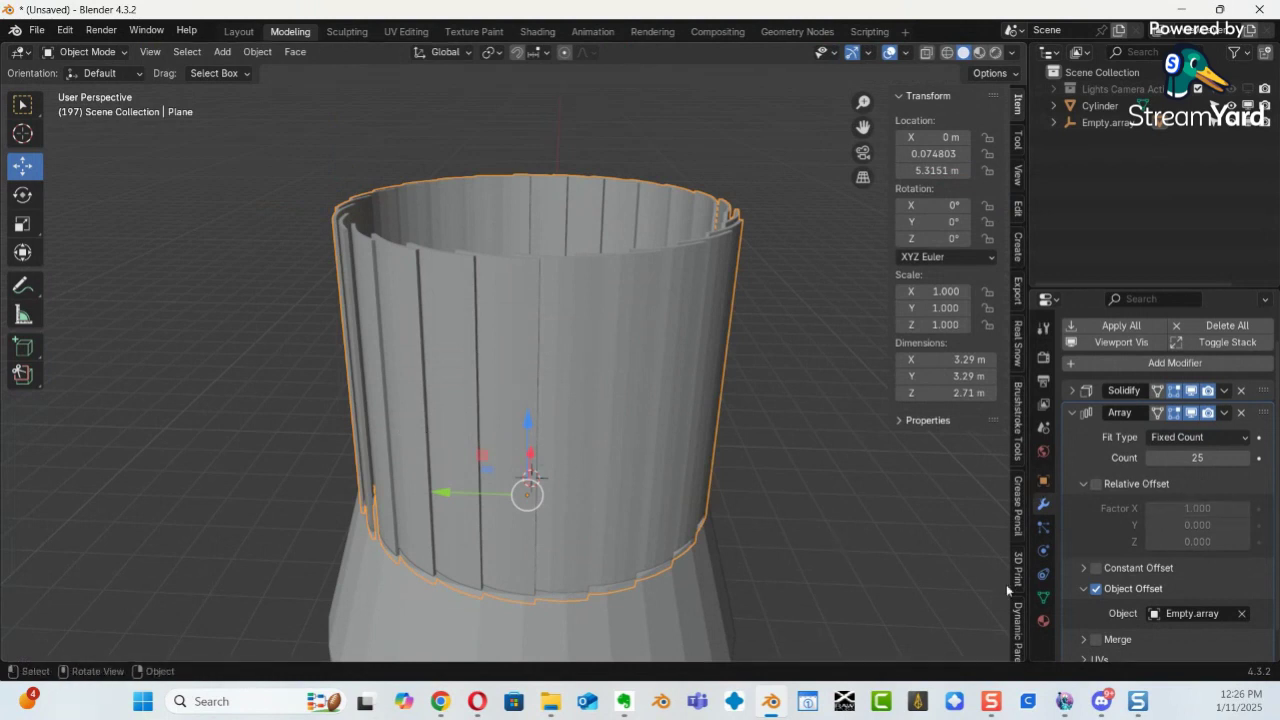
Enlarge the properties editor and add a basis shape key plus a second shape key to the plane strip.
{"action": "left_click_drag", "start_coordinate": [1120, 286], "coordinate": [1097, 200]}
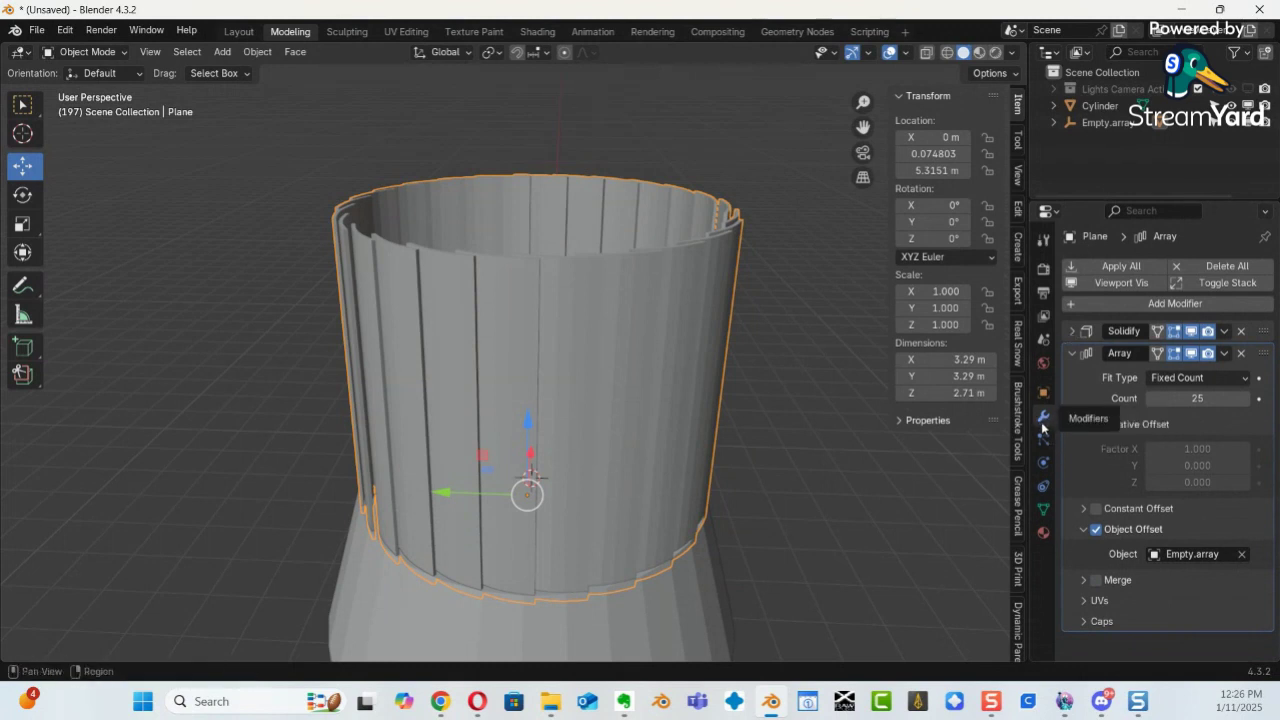
{"action": "left_click", "coordinate": [1043, 509]}
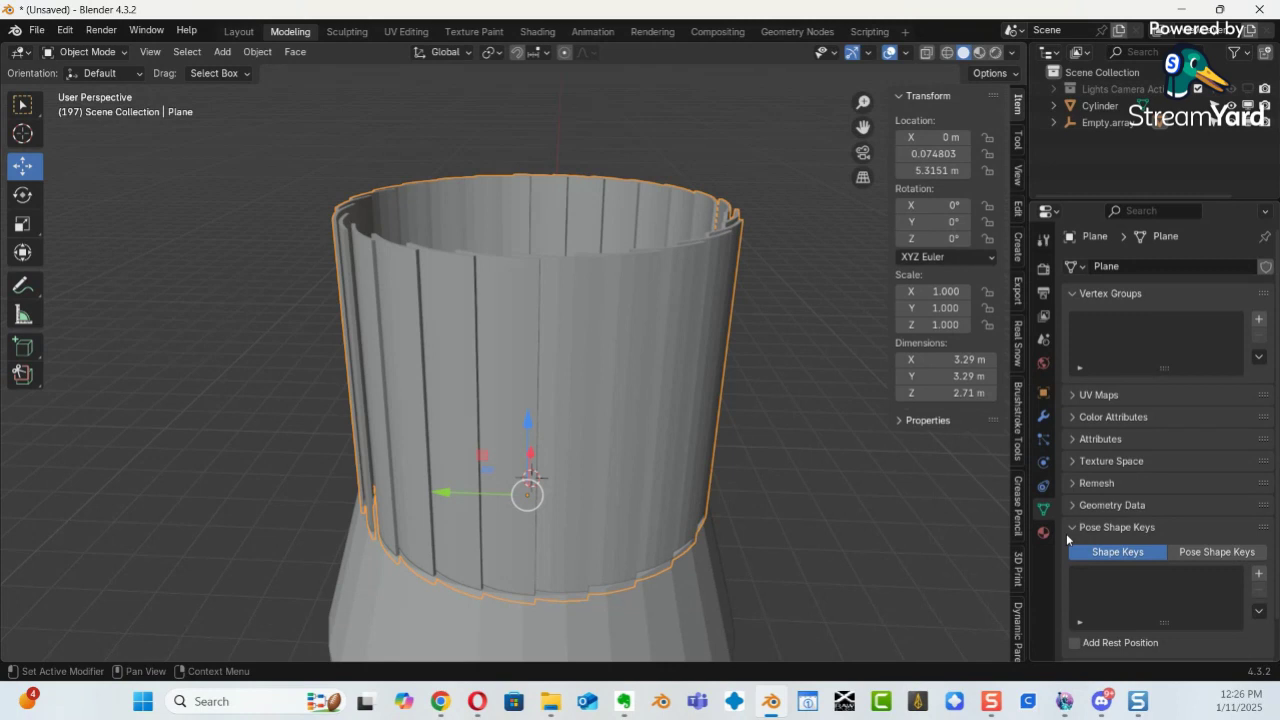
{"action": "left_click", "coordinate": [1259, 574]}
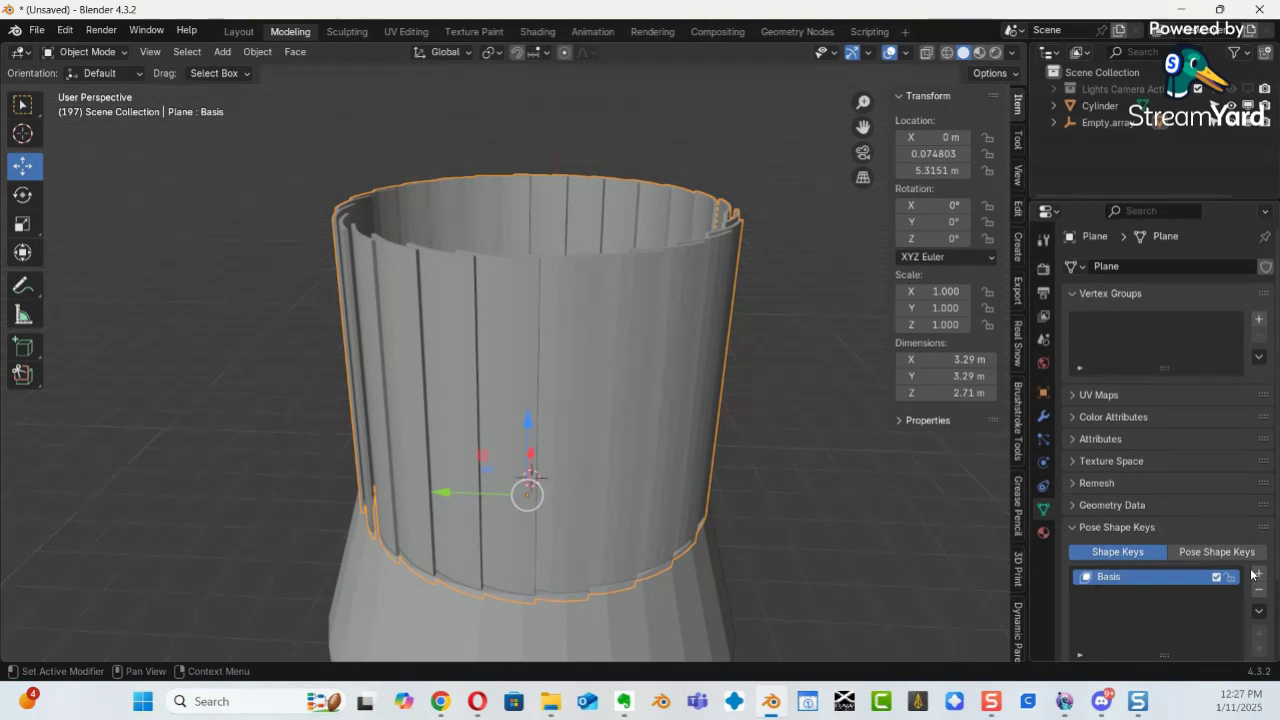
{"action": "middle_click_drag", "start_coordinate": [667, 420], "coordinate": [532, 336]}
{"action": "mouse_move", "coordinate": [609, 400]}
{"action": "middle_mouse_down"}
{"action": "mouse_move", "coordinate": [564, 378]}
{"action": "mouse_move", "coordinate": [600, 365]}
{"action": "mouse_move", "coordinate": [566, 389]}
{"action": "mouse_move", "coordinate": [640, 345]}
{"action": "mouse_move", "coordinate": [567, 416]}
{"action": "mouse_move", "coordinate": [594, 400]}
{"action": "mouse_move", "coordinate": [570, 518]}
{"action": "mouse_move", "coordinate": [604, 399]}
{"action": "middle_mouse_up"}
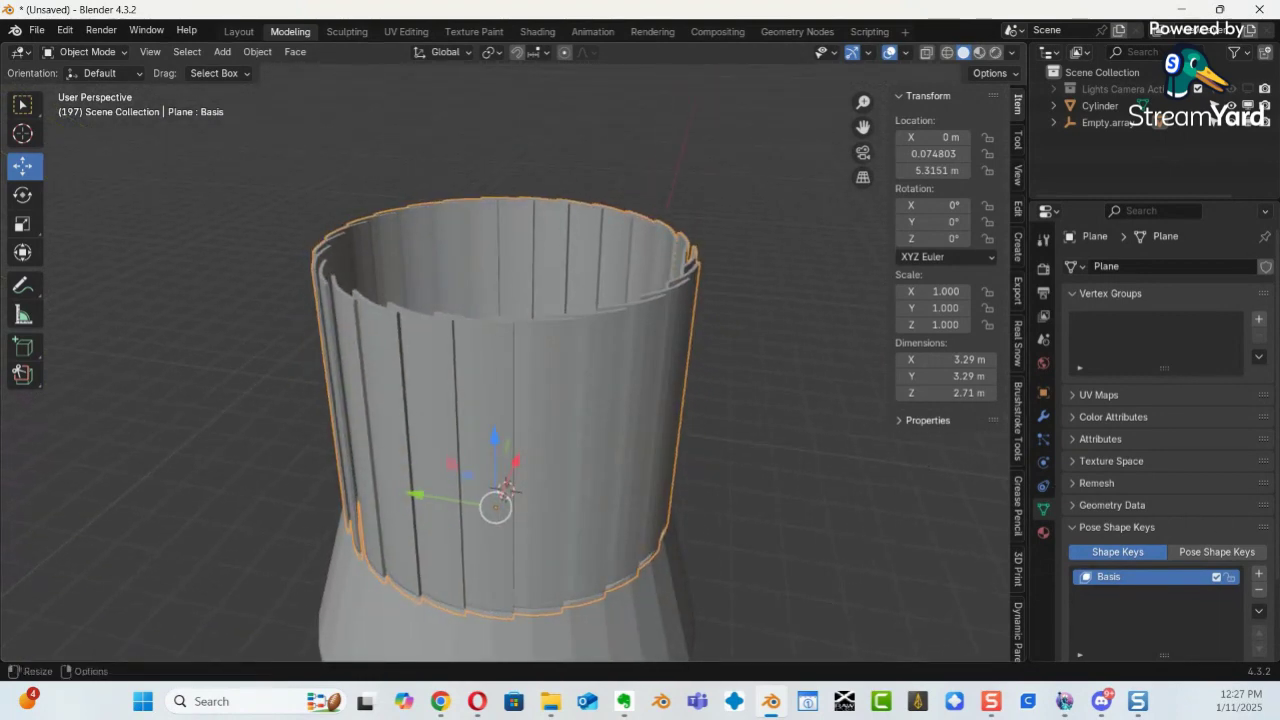
{"action": "left_click", "coordinate": [1259, 576]}
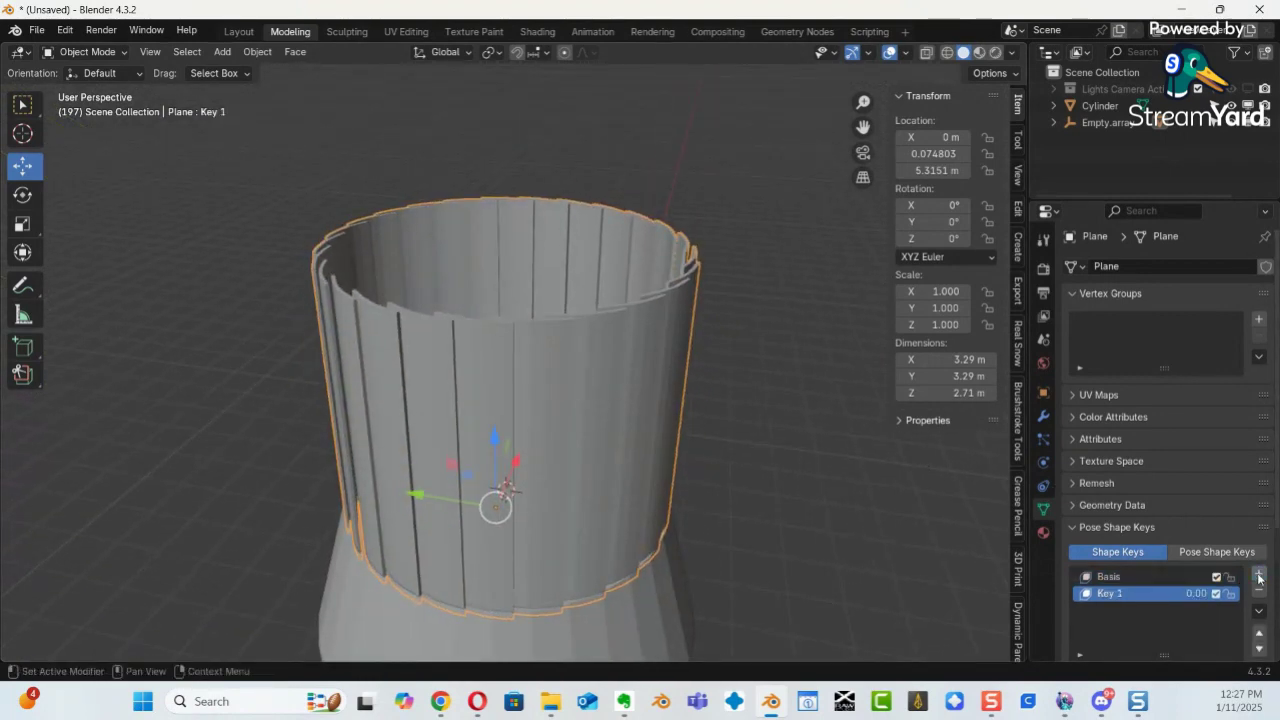
Rename the plane strip's second shape key to rocket blast.
{"action": "double_click", "coordinate": [1121, 596]}
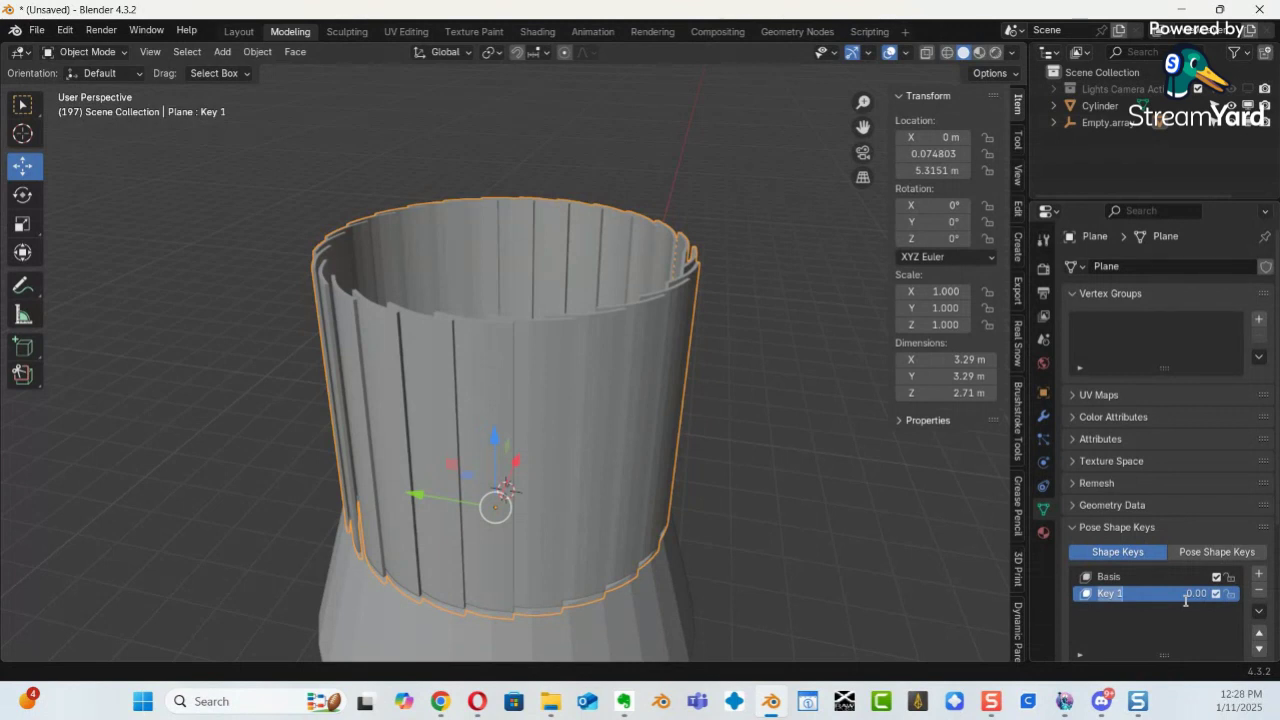
{"action": "type", "text": "rocket blast"}
{"action": "key", "text": "Return"}
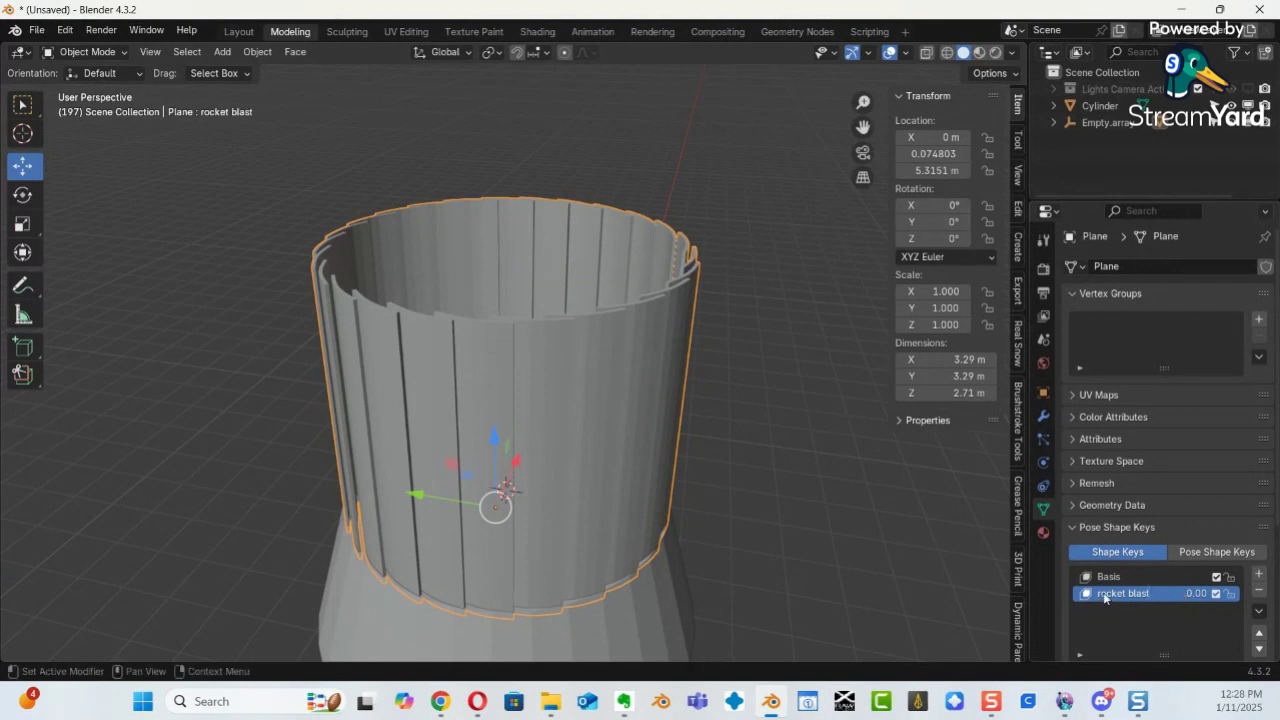
In Edit Mode, move the strip's upper edge about -0.848 m along Y for the rocket blast key, and return to Object Mode.
{"action": "key", "text": "ctrl+Tab"}
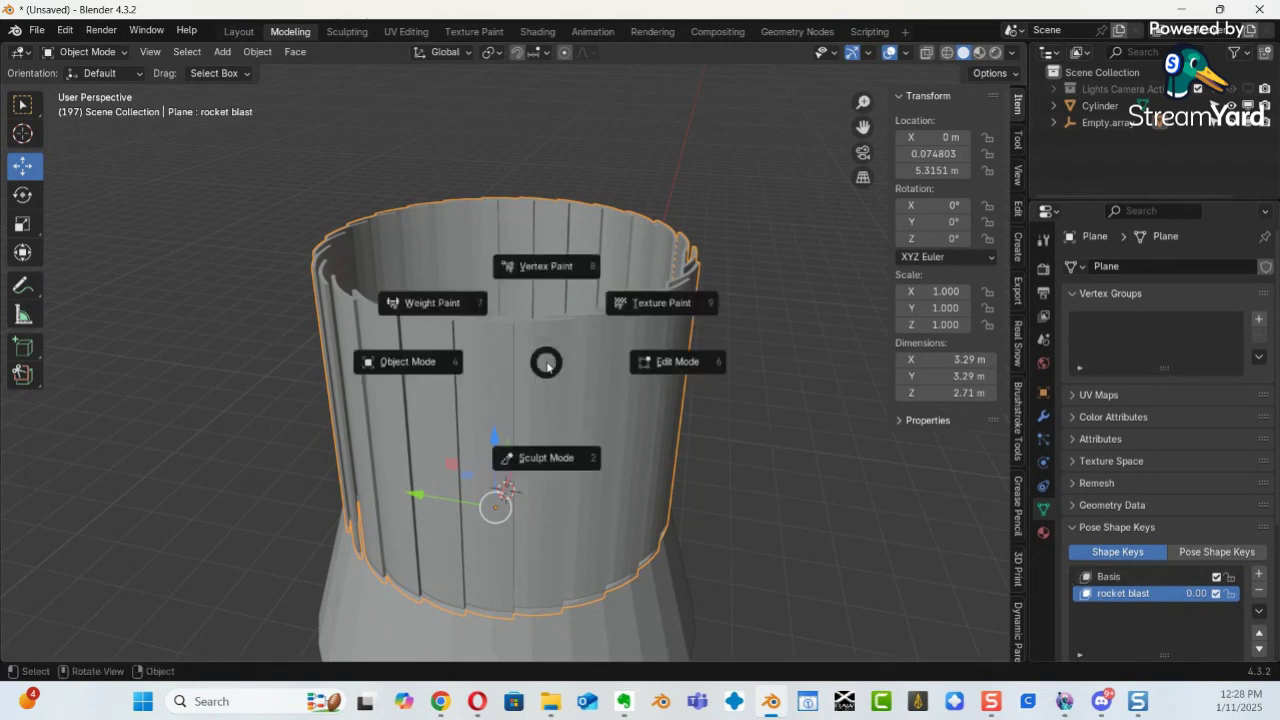
{"action": "left_click", "coordinate": [651, 363]}
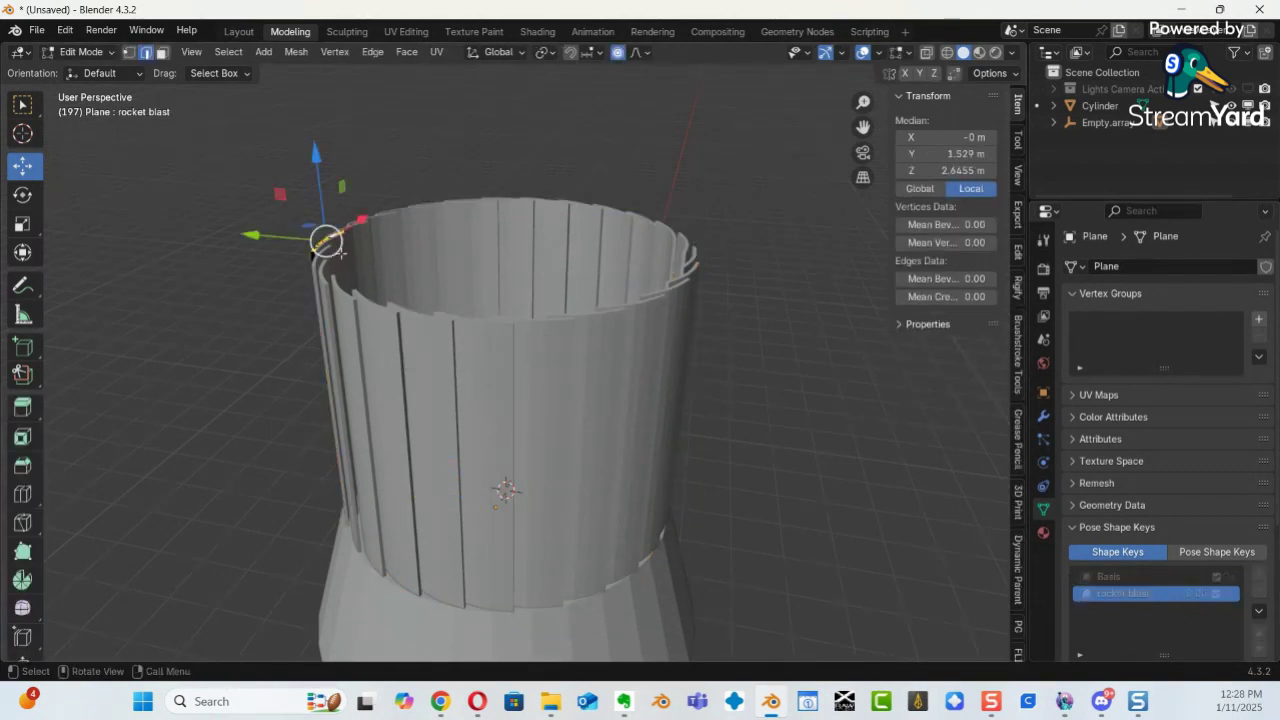
{"action": "left_click_drag", "start_coordinate": [260, 236], "coordinate": [346, 278]}
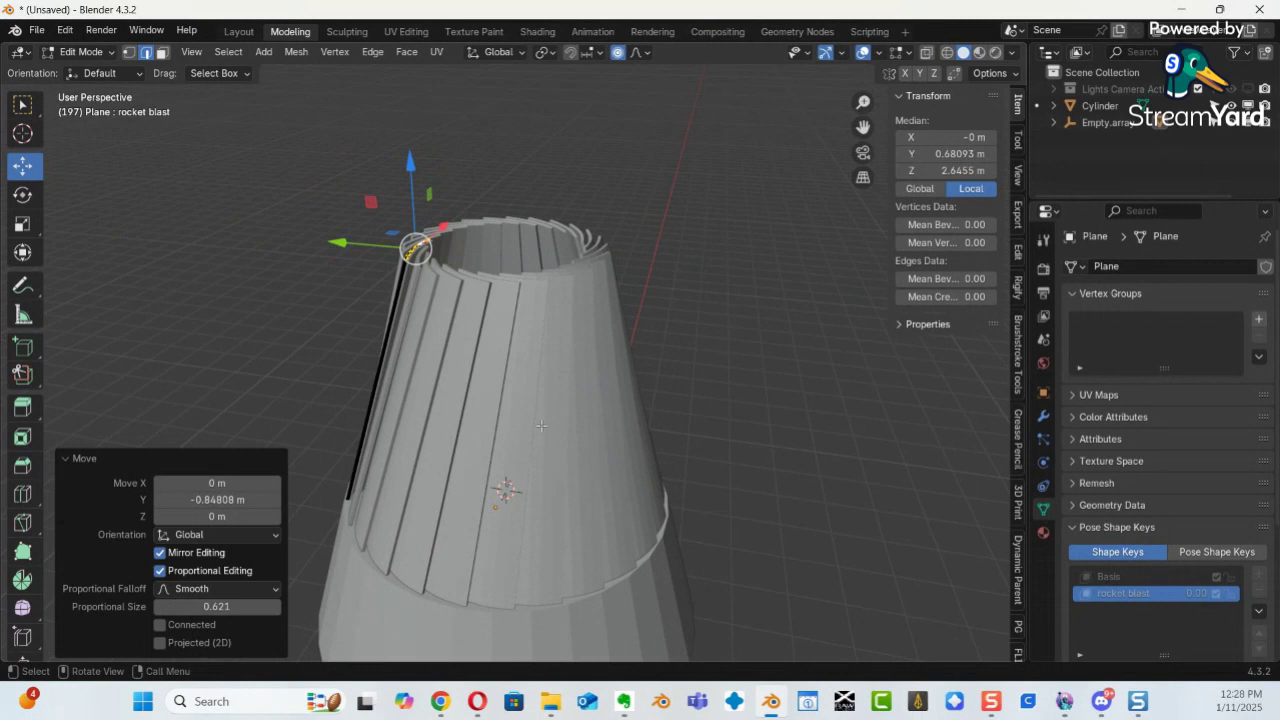
{"action": "key", "text": "ctrl+Tab"}
{"action": "left_click", "coordinate": [430, 430]}
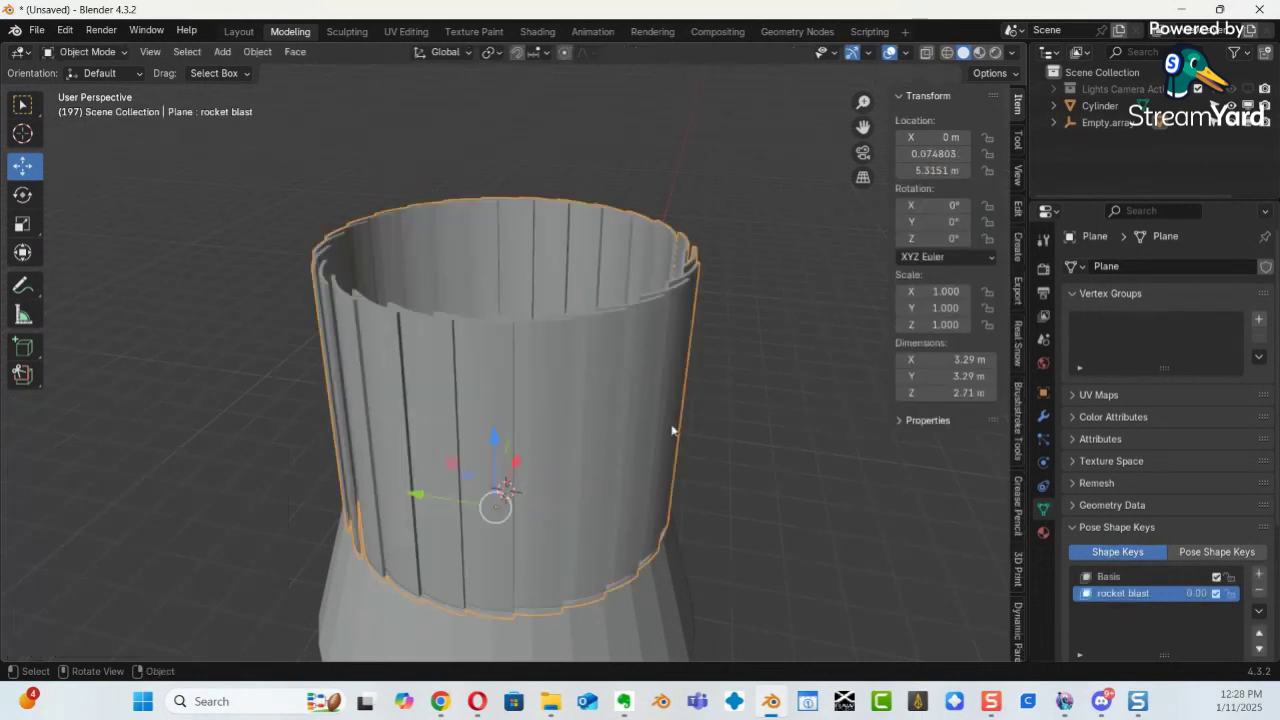
Try the rocket blast shape key across its range and leave its value at about 0.874.
{"action": "scroll", "coordinate": [560, 570], "scroll_direction": "down", "scroll_amount": 3}
{"action": "middle_click_drag", "start_coordinate": [443, 555], "coordinate": [553, 416]}
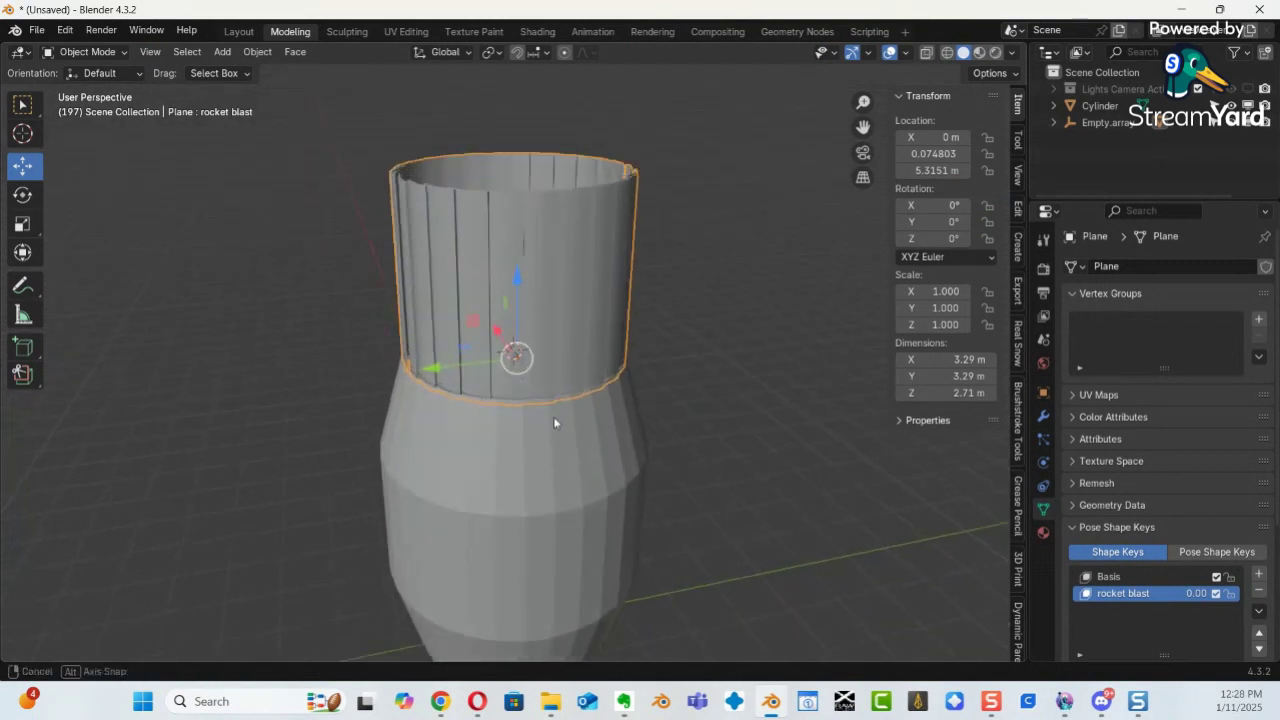
{"action": "scroll", "coordinate": [1205, 430], "scroll_direction": "down", "scroll_amount": 4}
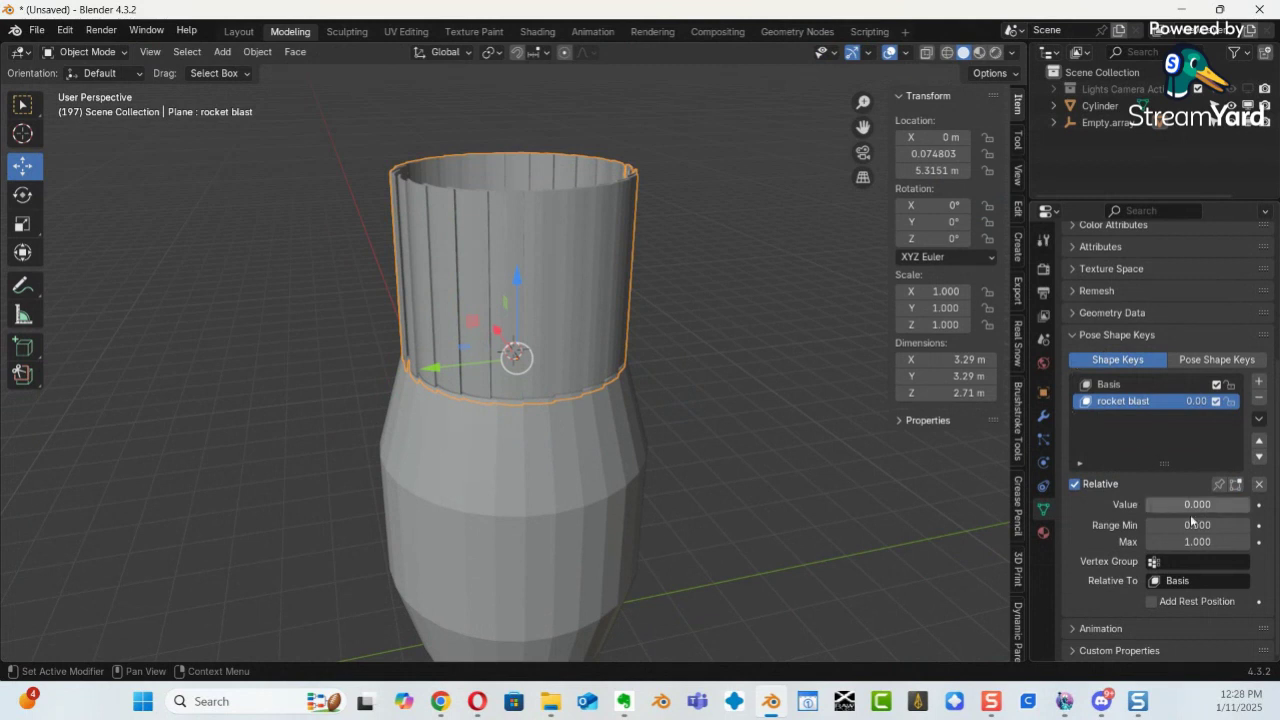
{"action": "left_click_drag", "start_coordinate": [1183, 503], "coordinate": [189, 495]}
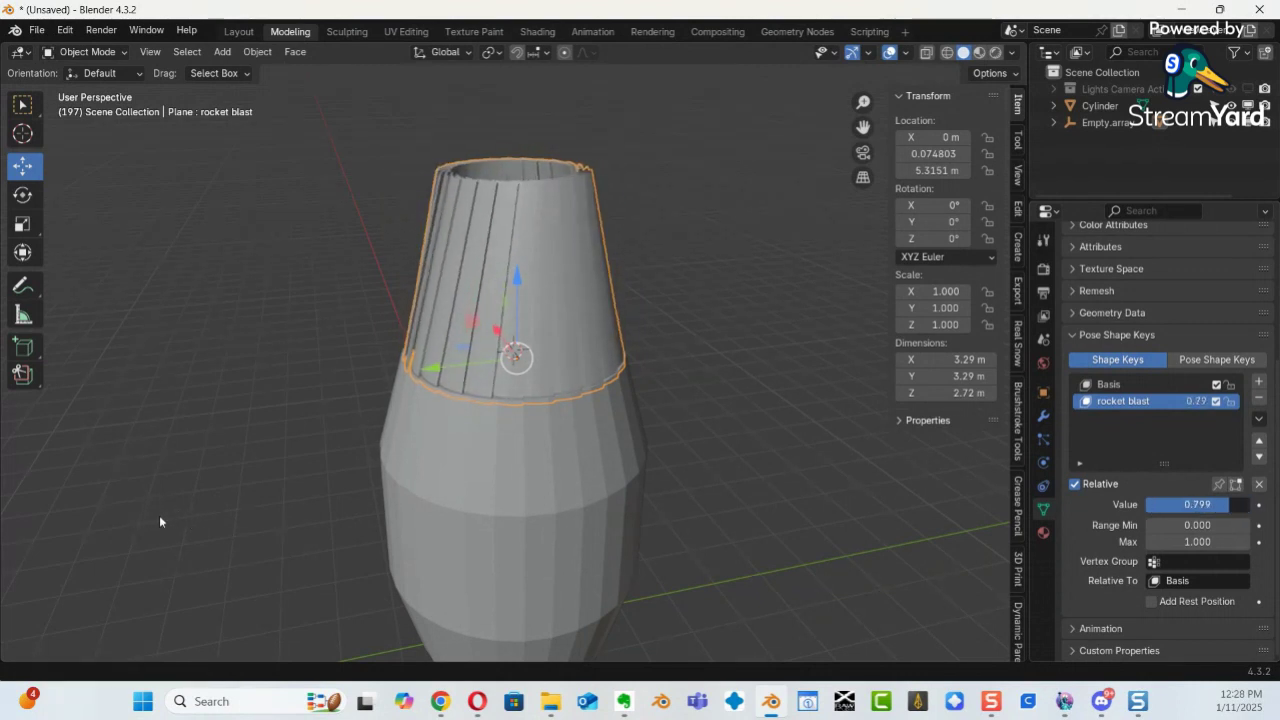
{"action": "left_click_drag", "start_coordinate": [1105, 519], "coordinate": [185, 543]}
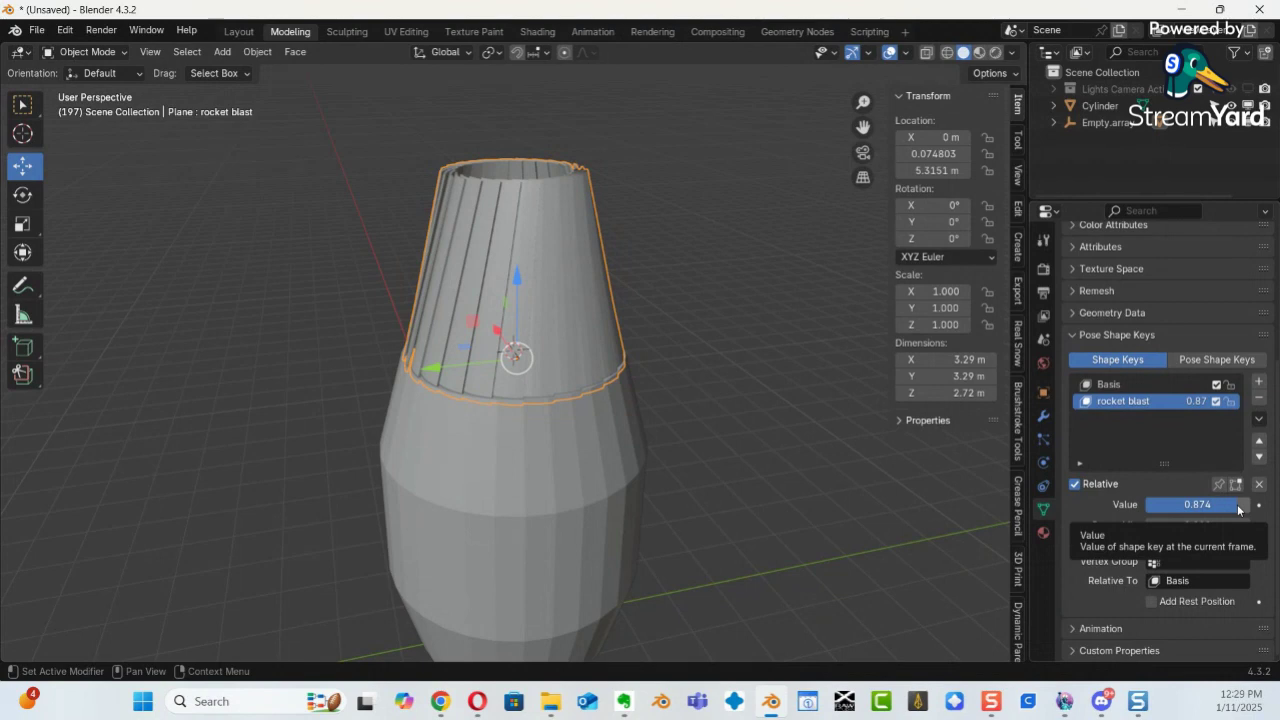
Select the cylinder body and apply Shade Auto Smooth to it.
{"action": "scroll", "coordinate": [669, 397], "scroll_direction": "up", "scroll_amount": 2}
{"action": "middle_click_drag", "start_coordinate": [704, 354], "coordinate": [523, 380]}
{"action": "left_click", "coordinate": [526, 391]}
{"action": "right_click", "coordinate": [526, 391]}
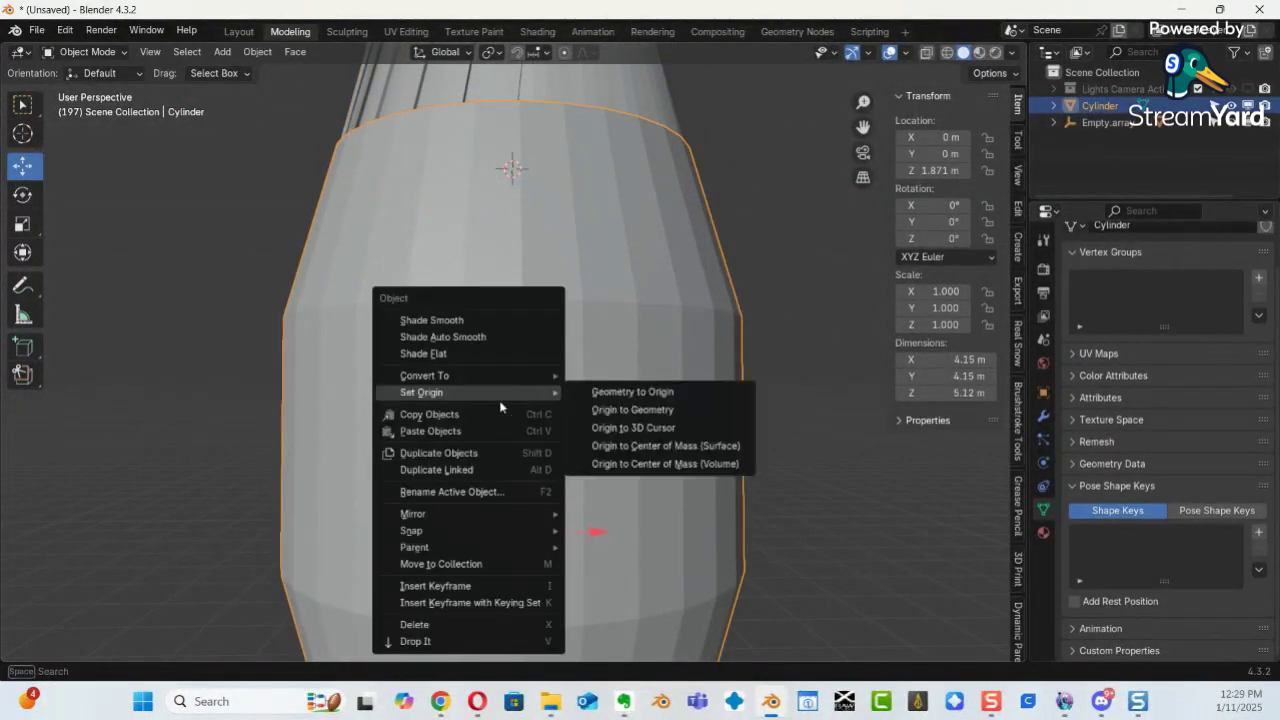
{"action": "left_click", "coordinate": [452, 337]}
Select the arrayed plane strips and apply Shade Auto Smooth to them.
{"action": "middle_click_drag", "start_coordinate": [538, 376], "coordinate": [802, 187]}
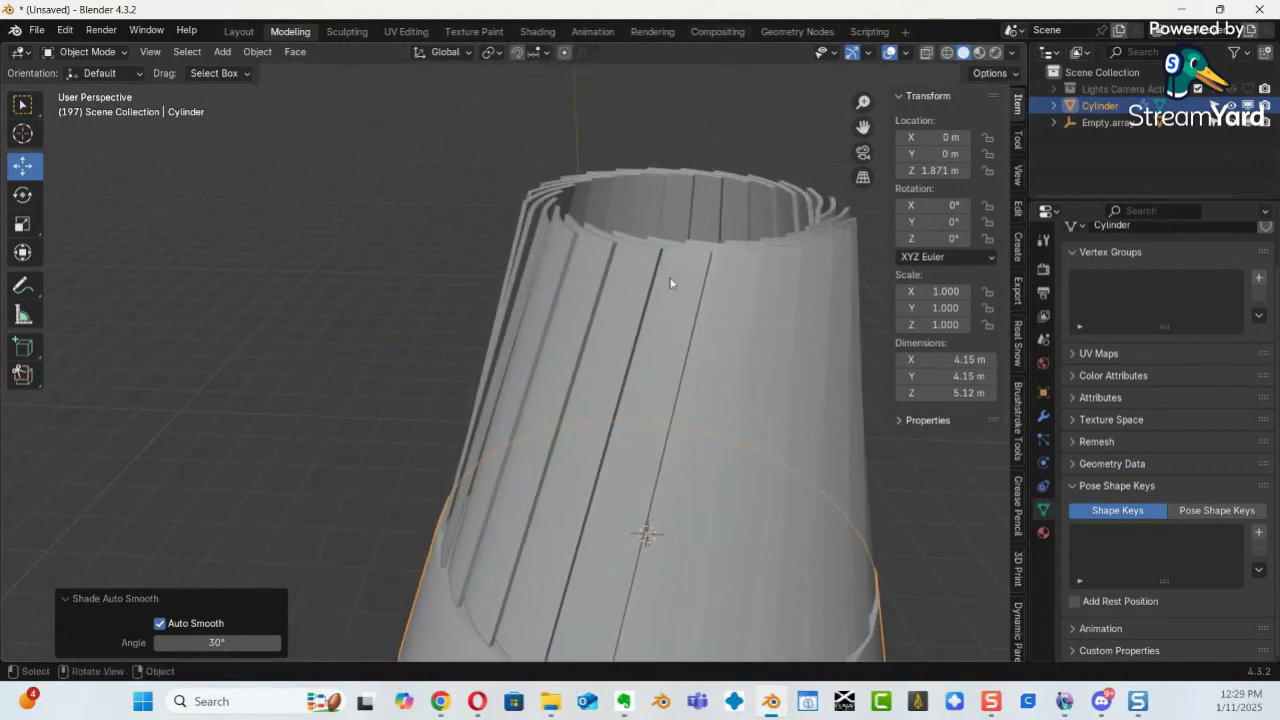
{"action": "left_click", "coordinate": [597, 304]}
{"action": "middle_click_drag", "start_coordinate": [597, 304], "coordinate": [528, 190], "text": "shift"}
{"action": "right_click", "coordinate": [528, 190]}
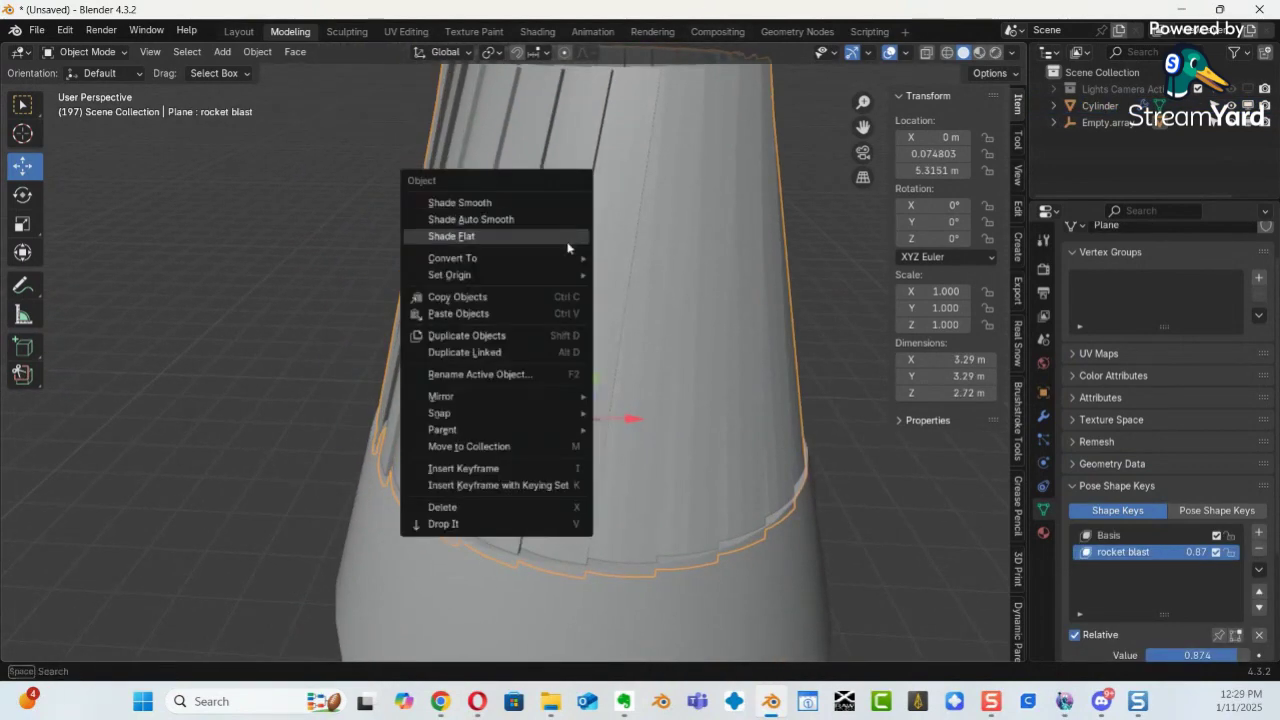
{"action": "left_click", "coordinate": [565, 221]}
{"action": "middle_click_drag", "start_coordinate": [548, 288], "coordinate": [449, 574]}
{"action": "middle_click_drag", "start_coordinate": [557, 440], "coordinate": [329, 443], "text": "shift"}
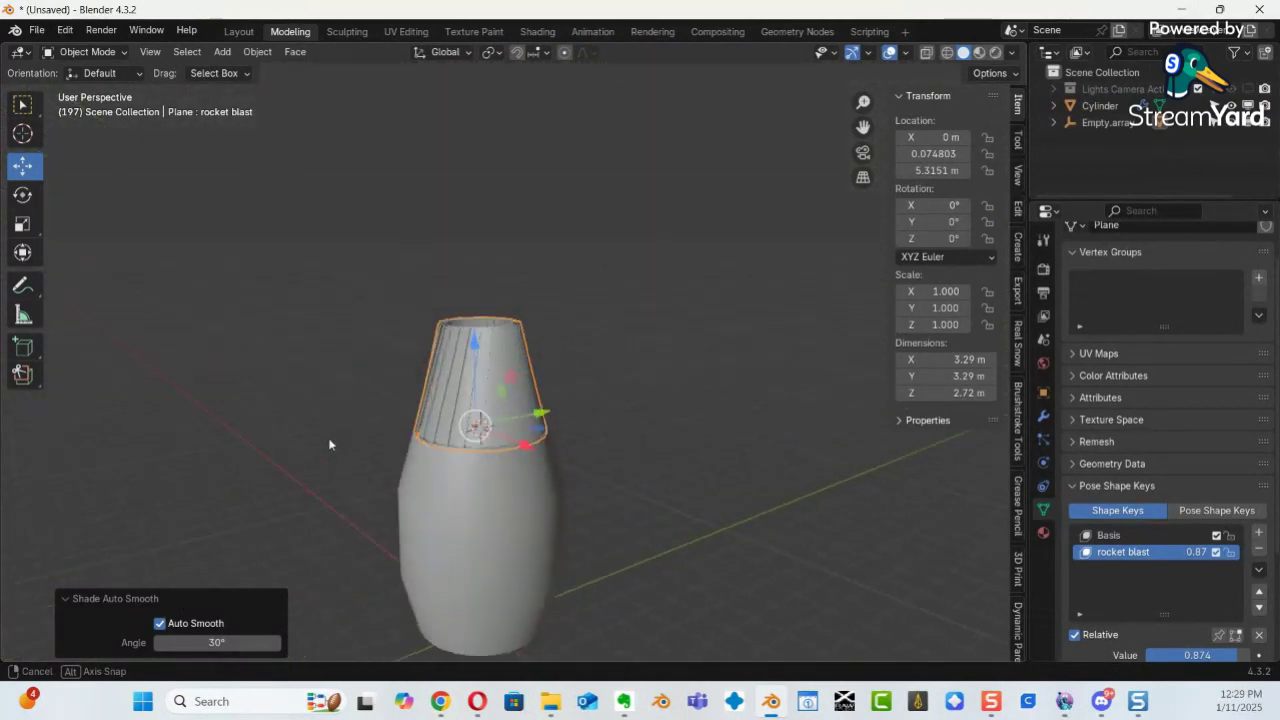
{"action": "middle_click_drag", "start_coordinate": [463, 449], "coordinate": [534, 297], "text": "ctrl"}
Start saving the file under a new name and browse to G:\0 Presentations\rocket engine shape keys.
{"action": "key", "text": "ctrl+shift+s"}
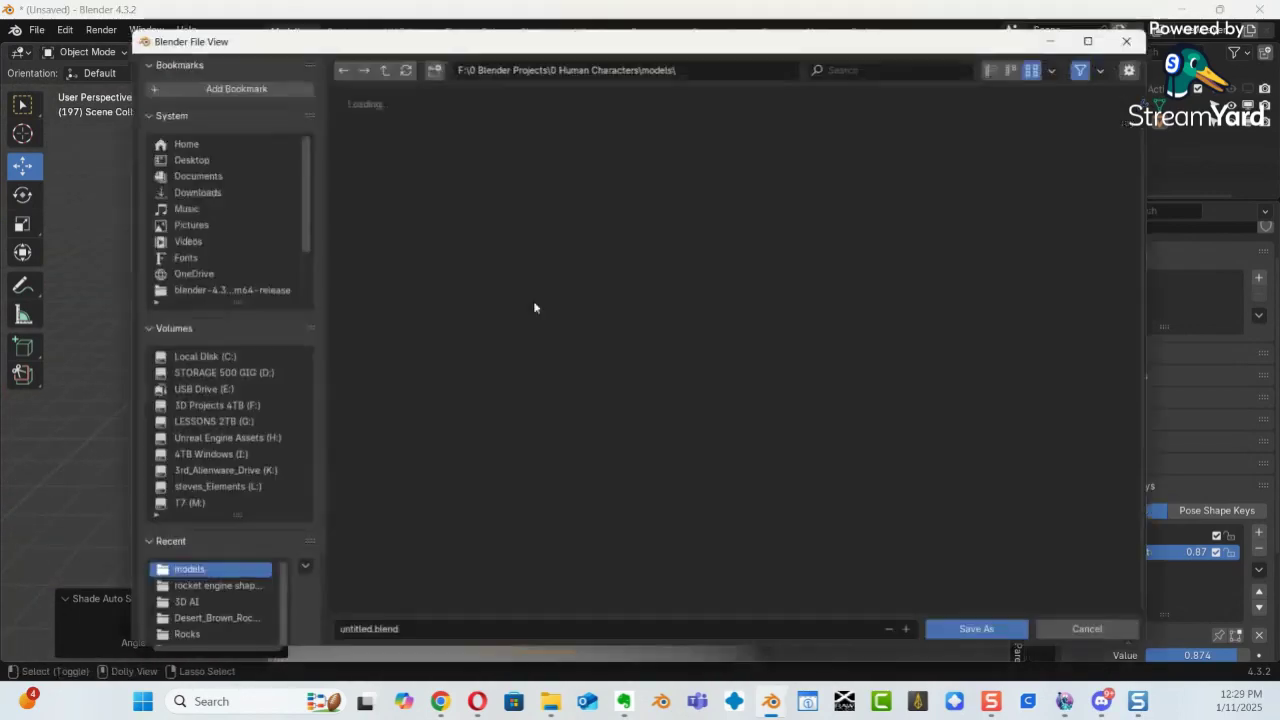
{"action": "left_click", "coordinate": [380, 64]}
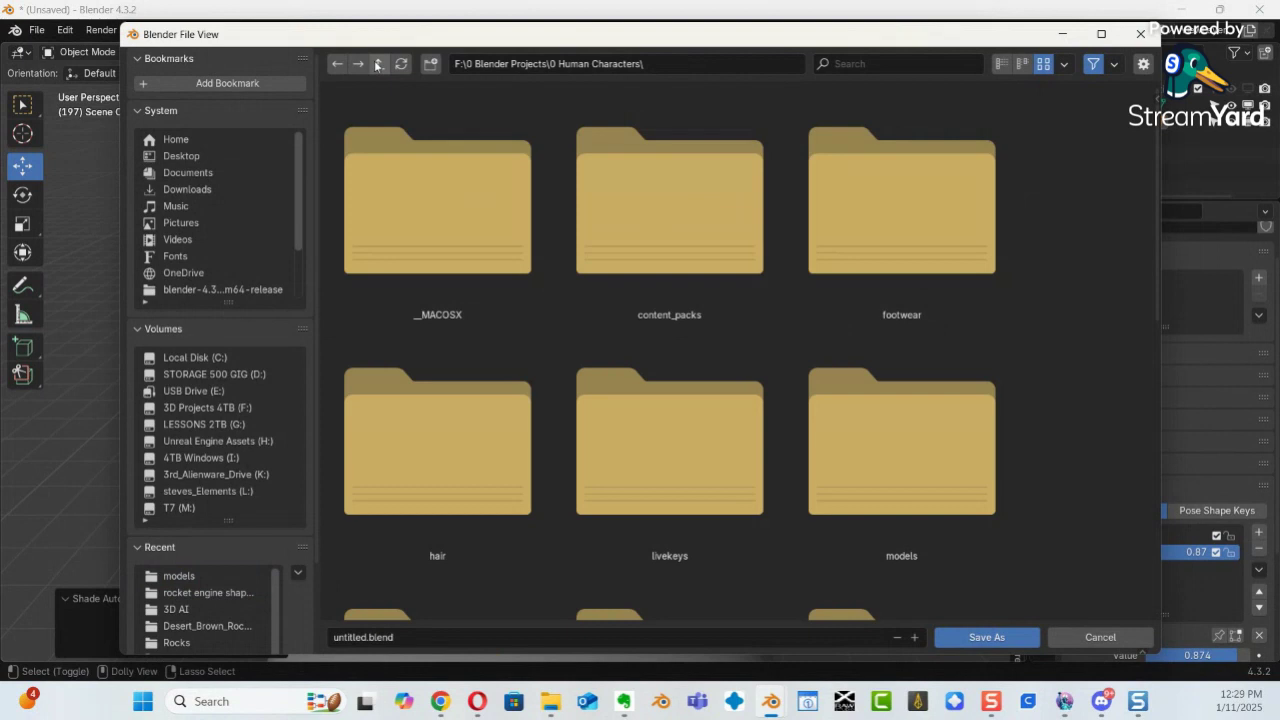
{"action": "left_click", "coordinate": [194, 406]}
{"action": "left_click", "coordinate": [211, 426]}
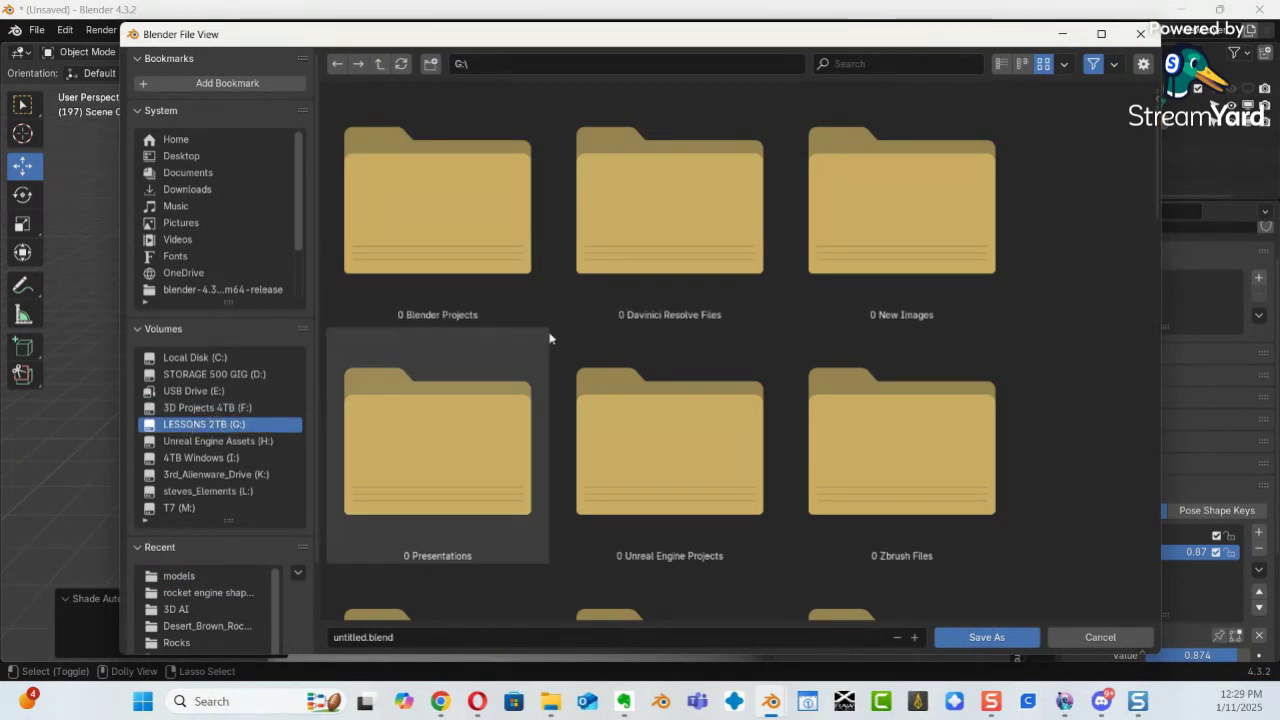
{"action": "scroll", "coordinate": [945, 280], "scroll_direction": "down", "scroll_amount": 2}
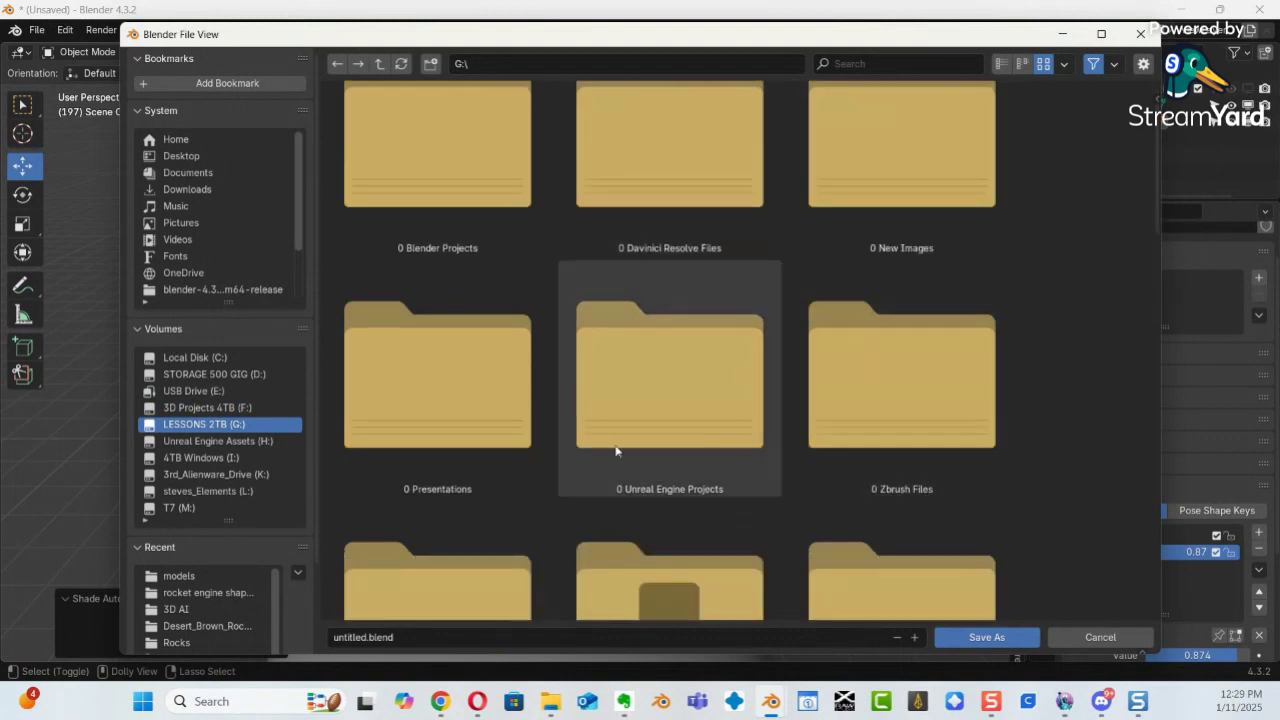
{"action": "left_click", "coordinate": [452, 432]}
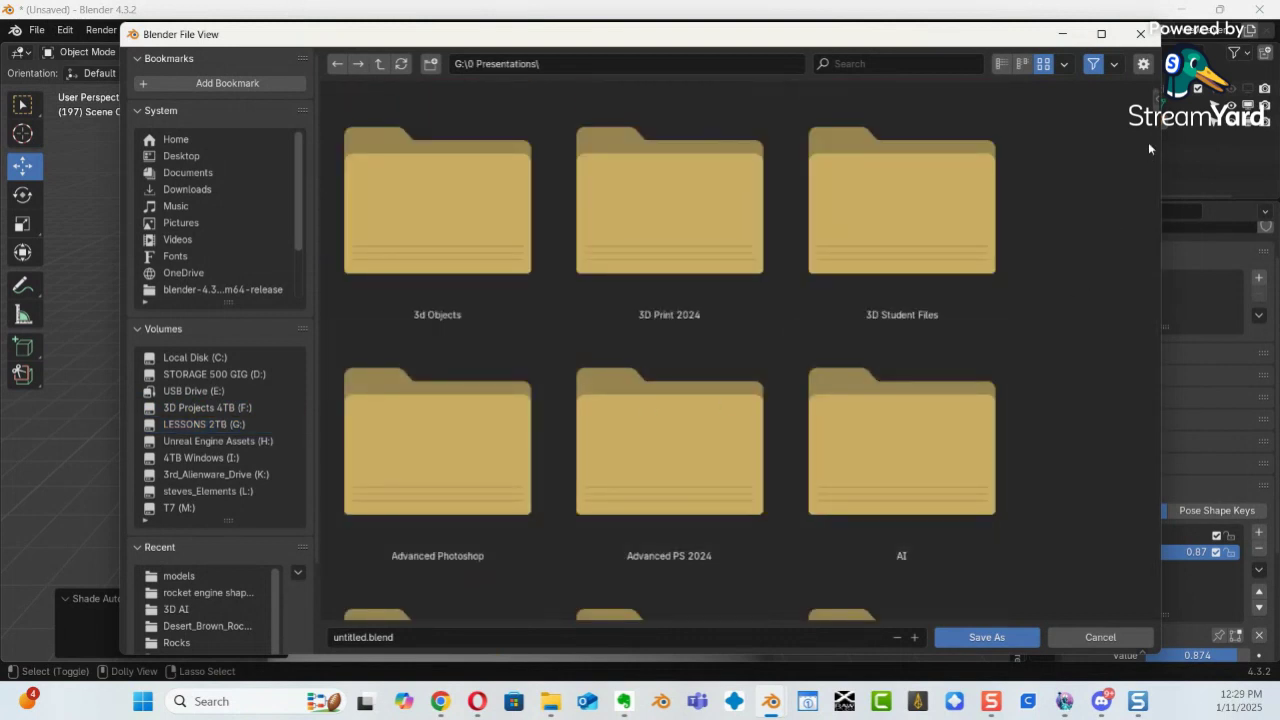
{"action": "left_click_drag", "start_coordinate": [1155, 105], "coordinate": [1153, 322]}
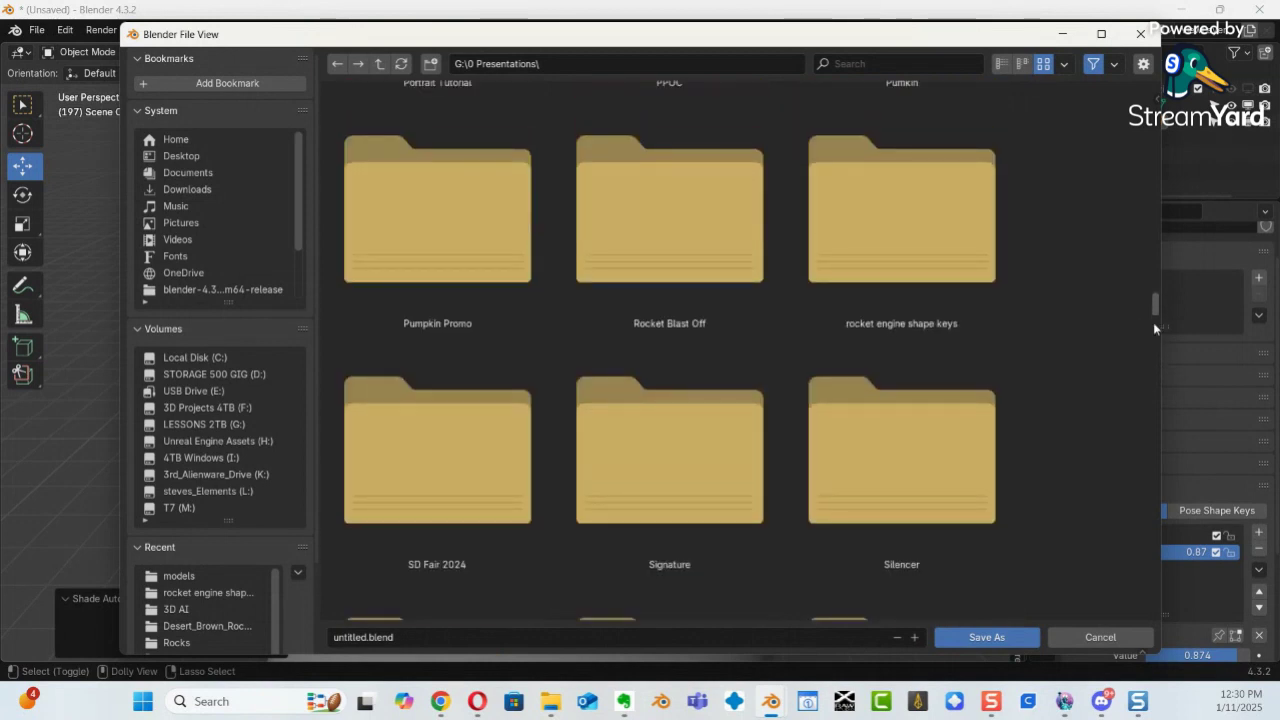
{"action": "double_click", "coordinate": [910, 267]}
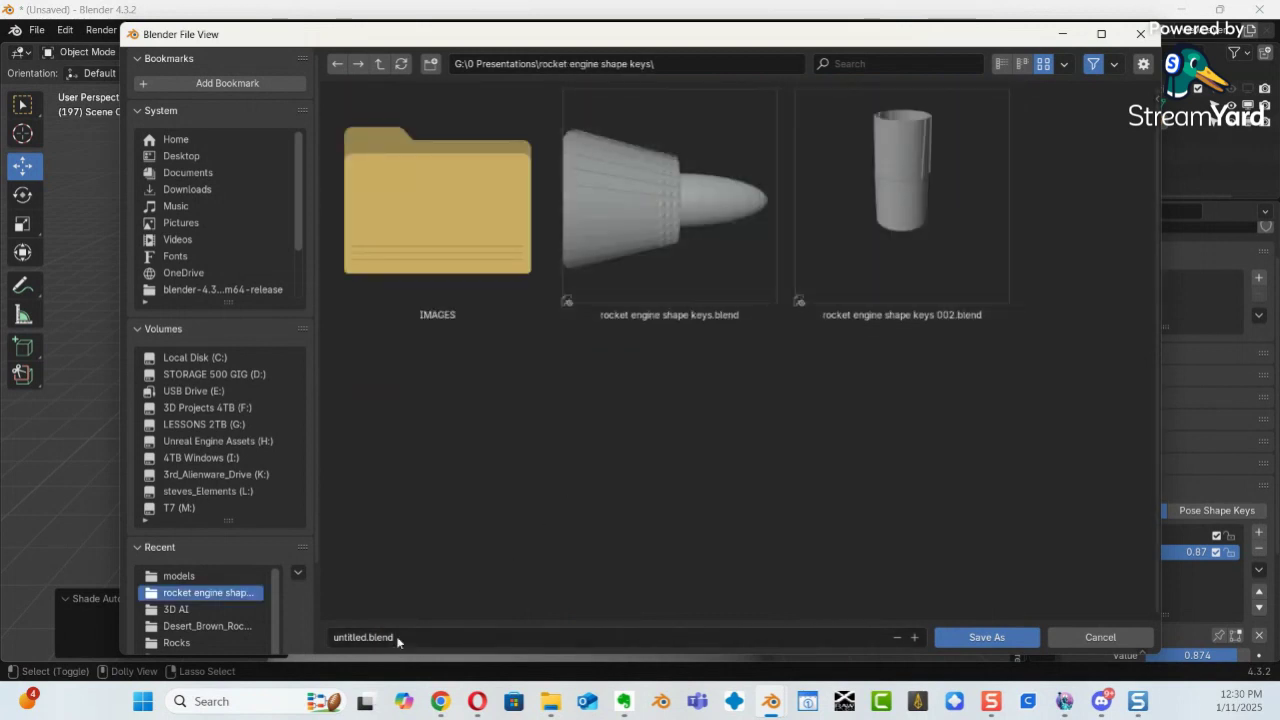
Base the file name on the existing rocket engine file and save as rocket engine shape keys 003.blend.
{"action": "left_click", "coordinate": [762, 286]}
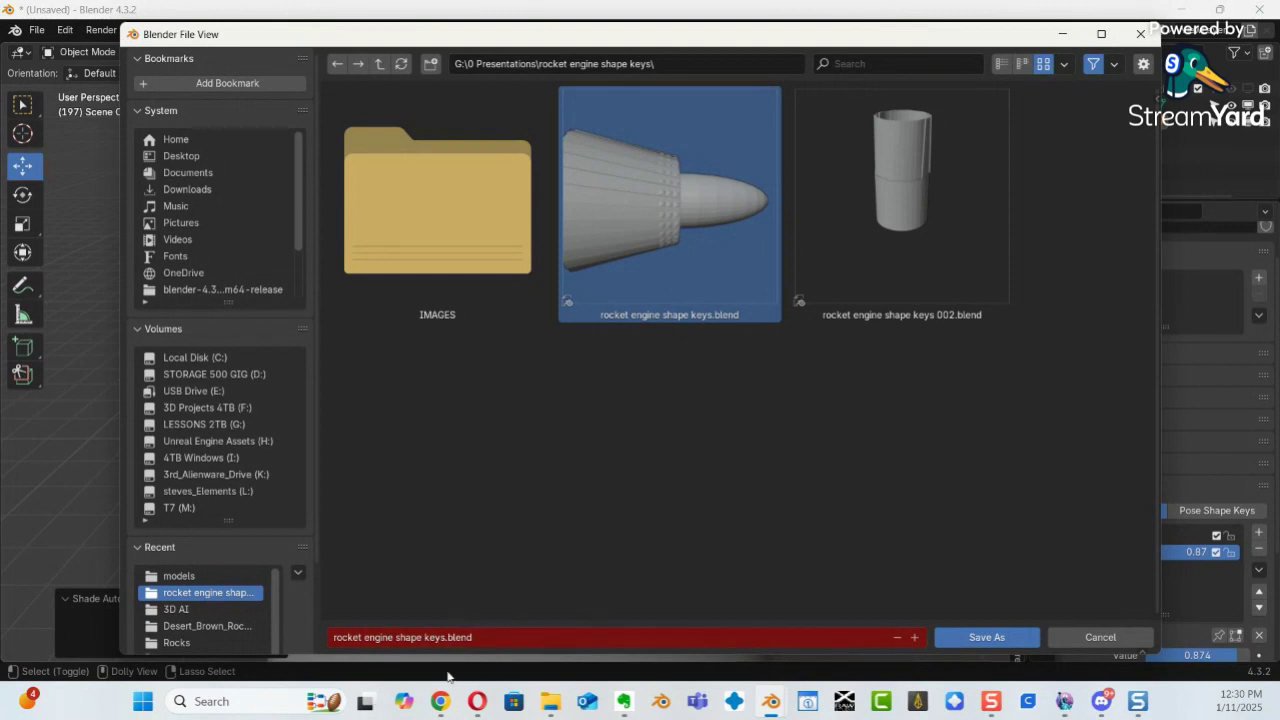
{"action": "left_click", "coordinate": [463, 638]}
{"action": "left_click", "coordinate": [444, 644]}
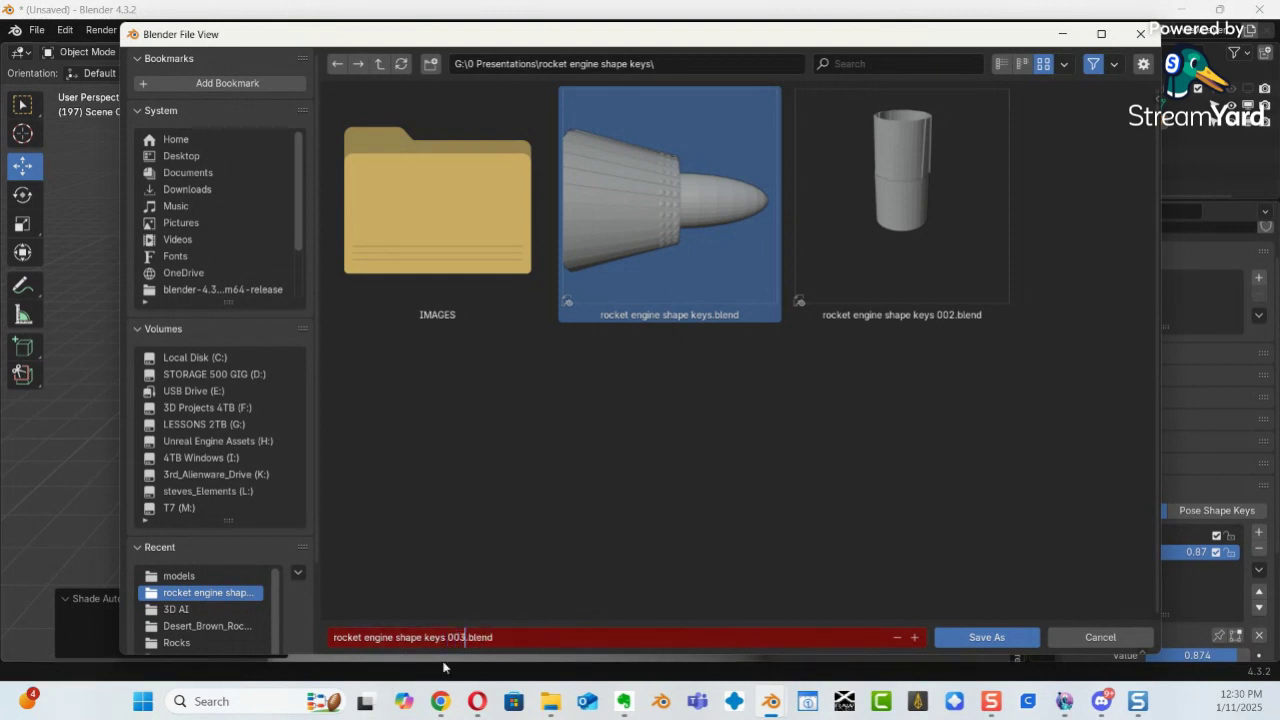
{"action": "key", "text": "Return"}
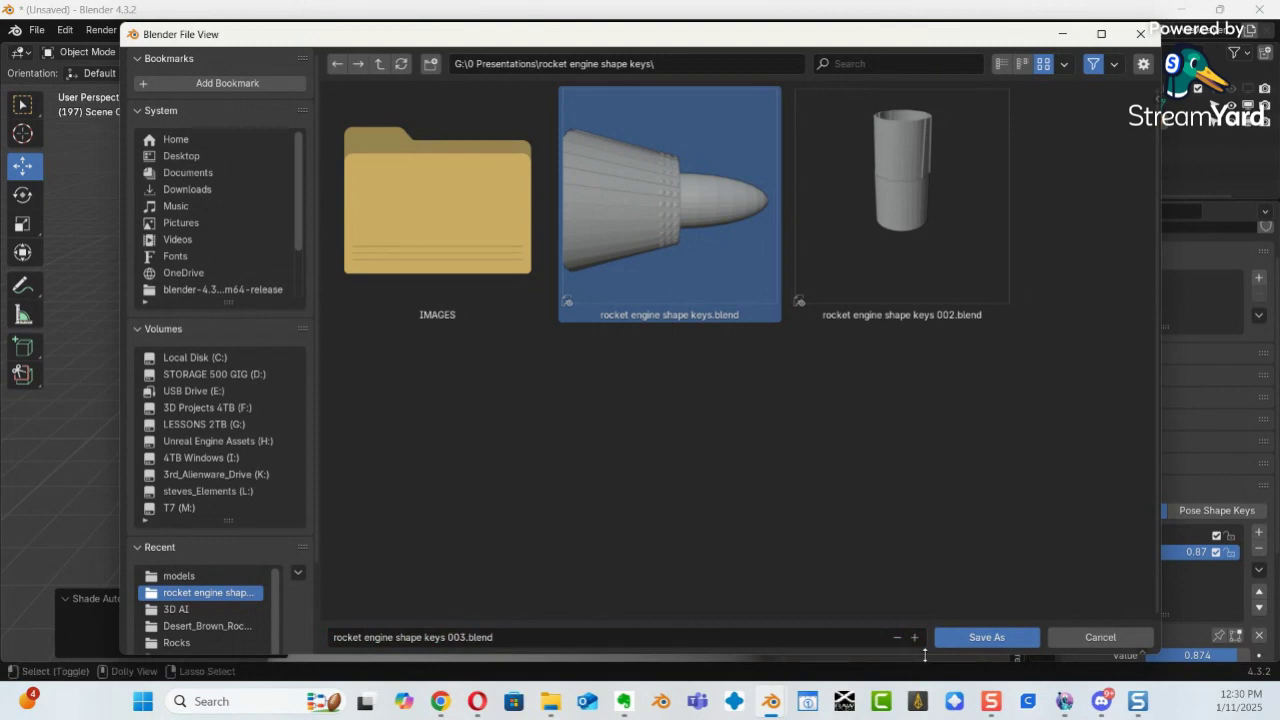
{"action": "left_click", "coordinate": [986, 638]}
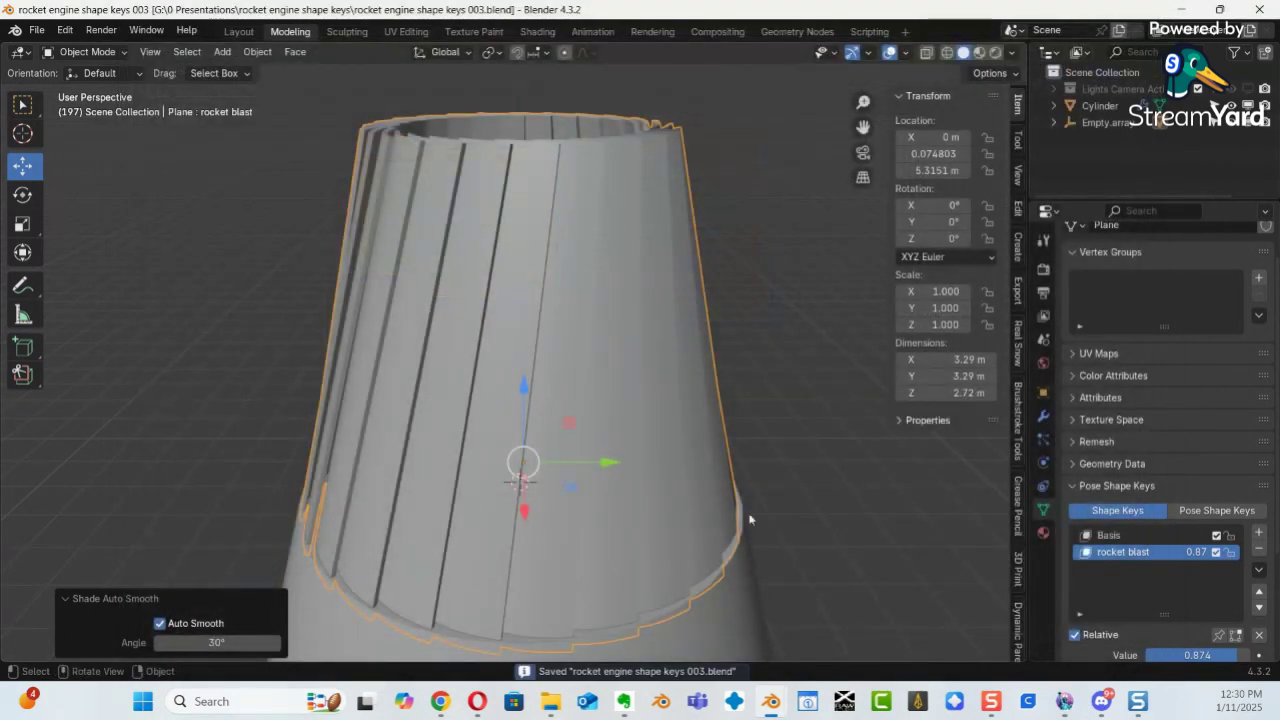
In Edit Mode, add eight evenly spaced horizontal loop cuts across the plane strip without sliding them.
{"action": "middle_click_drag", "start_coordinate": [547, 463], "coordinate": [930, 462]}
{"action": "key", "text": "ctrl+Tab"}
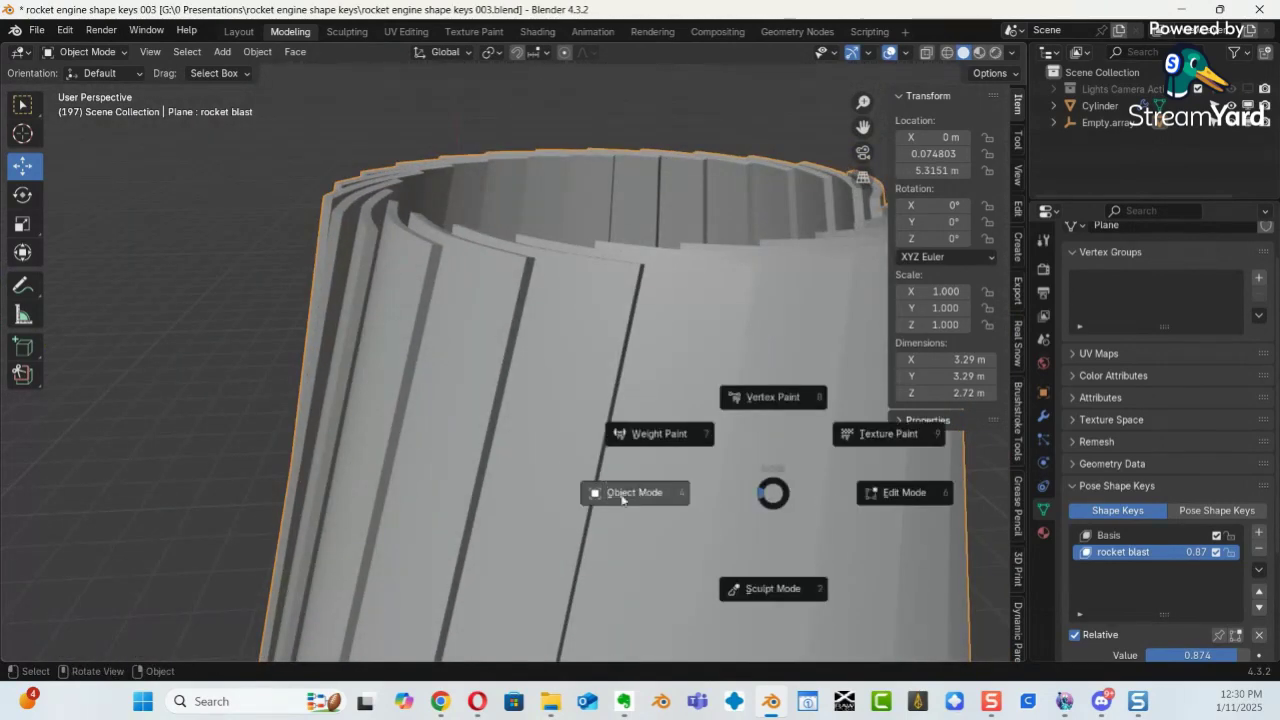
{"action": "left_click", "coordinate": [904, 500]}
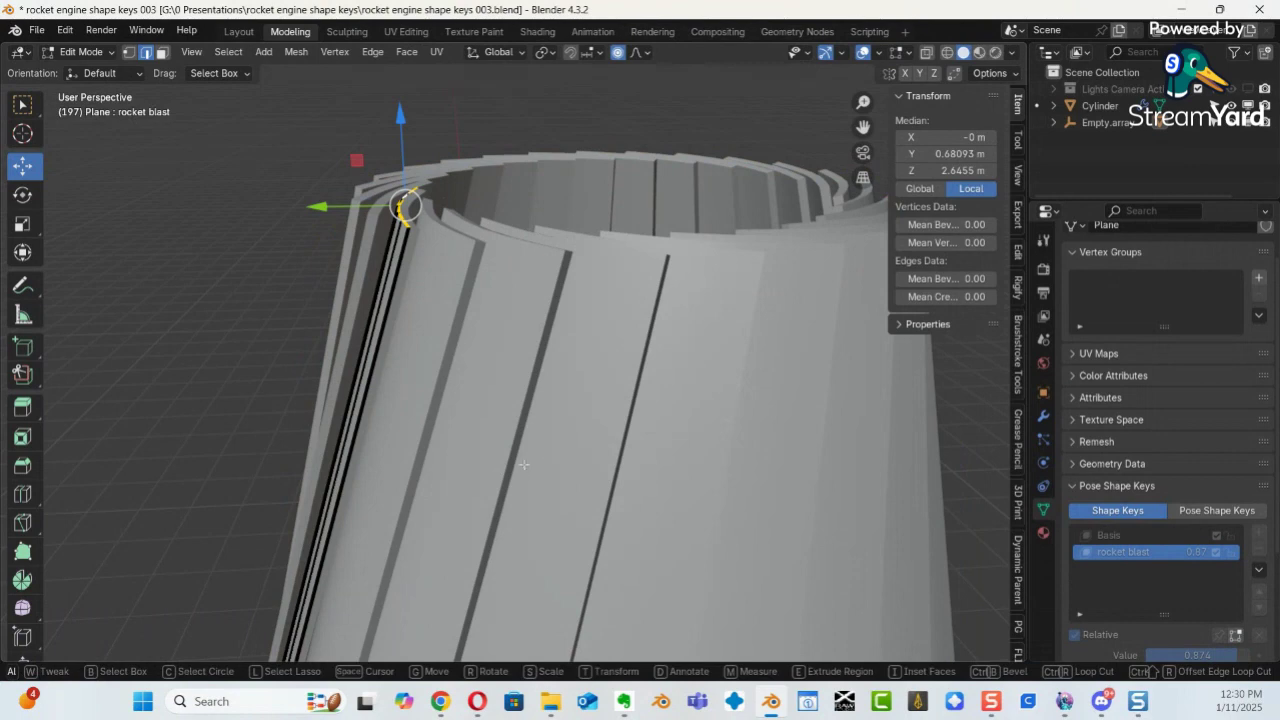
{"action": "middle_click_drag", "start_coordinate": [507, 471], "coordinate": [574, 358]}
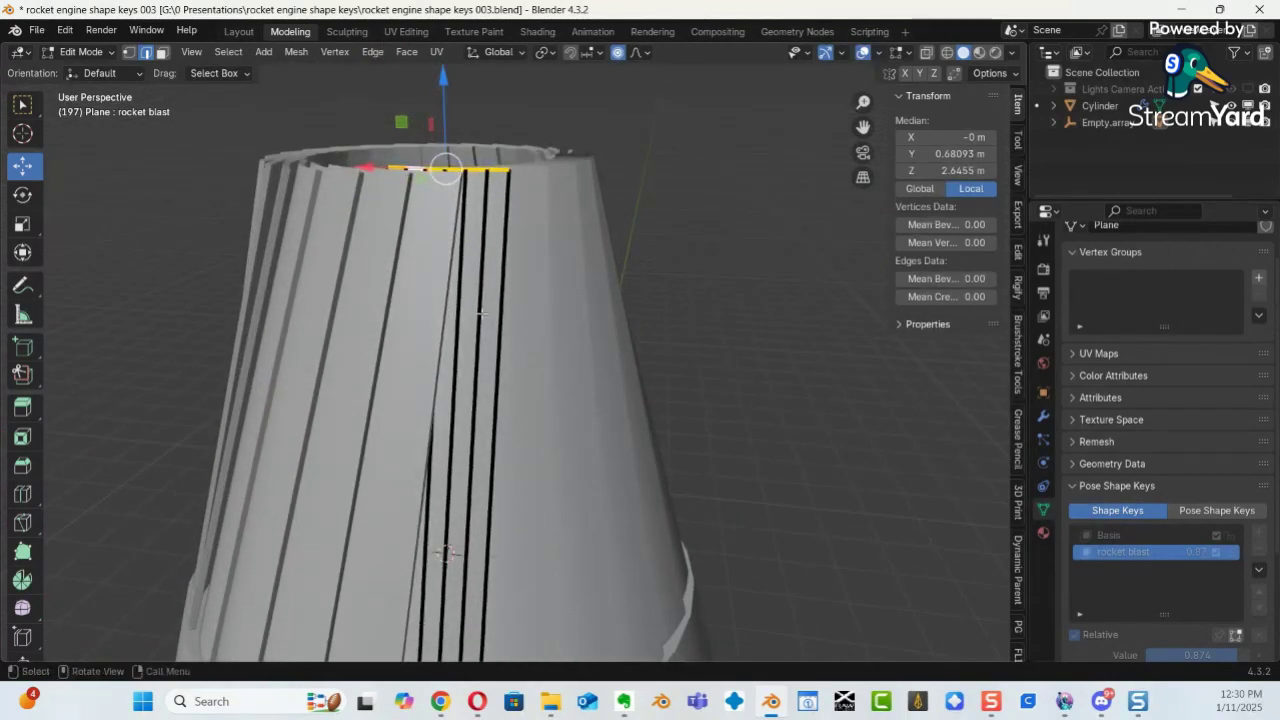
{"action": "key", "text": "ctrl+r"}
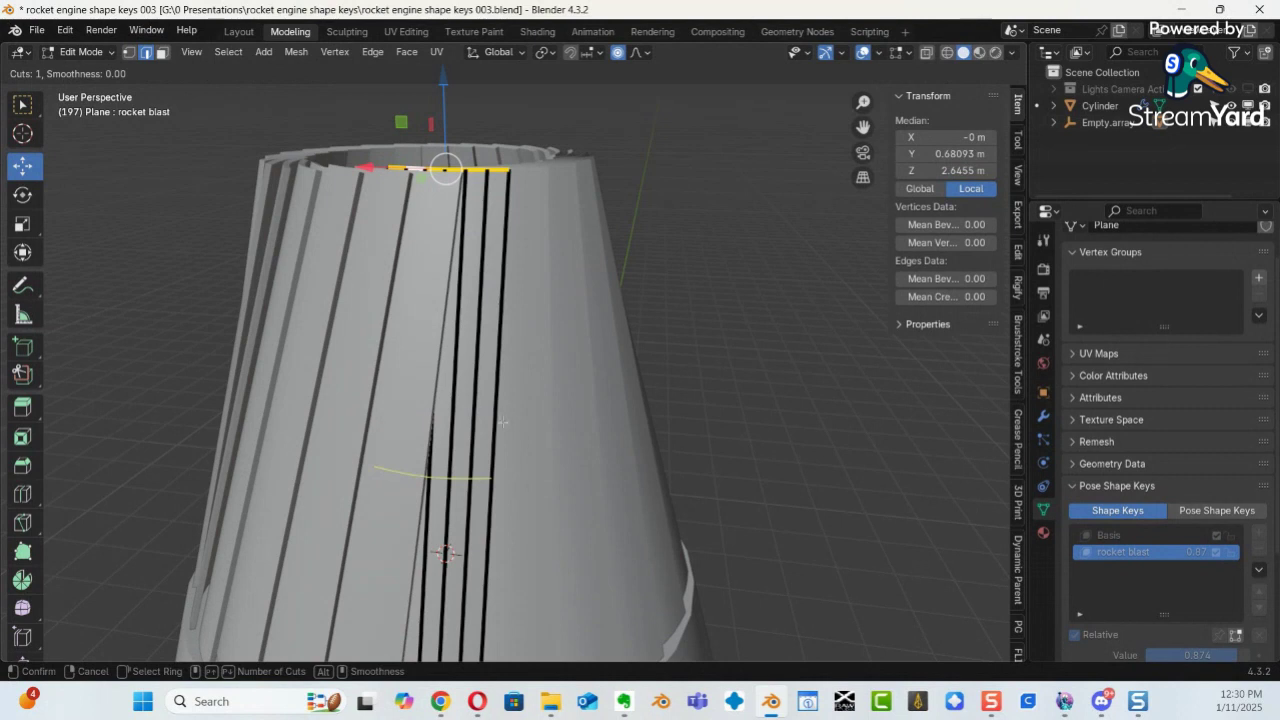
{"action": "scroll", "coordinate": [491, 456], "scroll_direction": "up", "scroll_amount": 3}
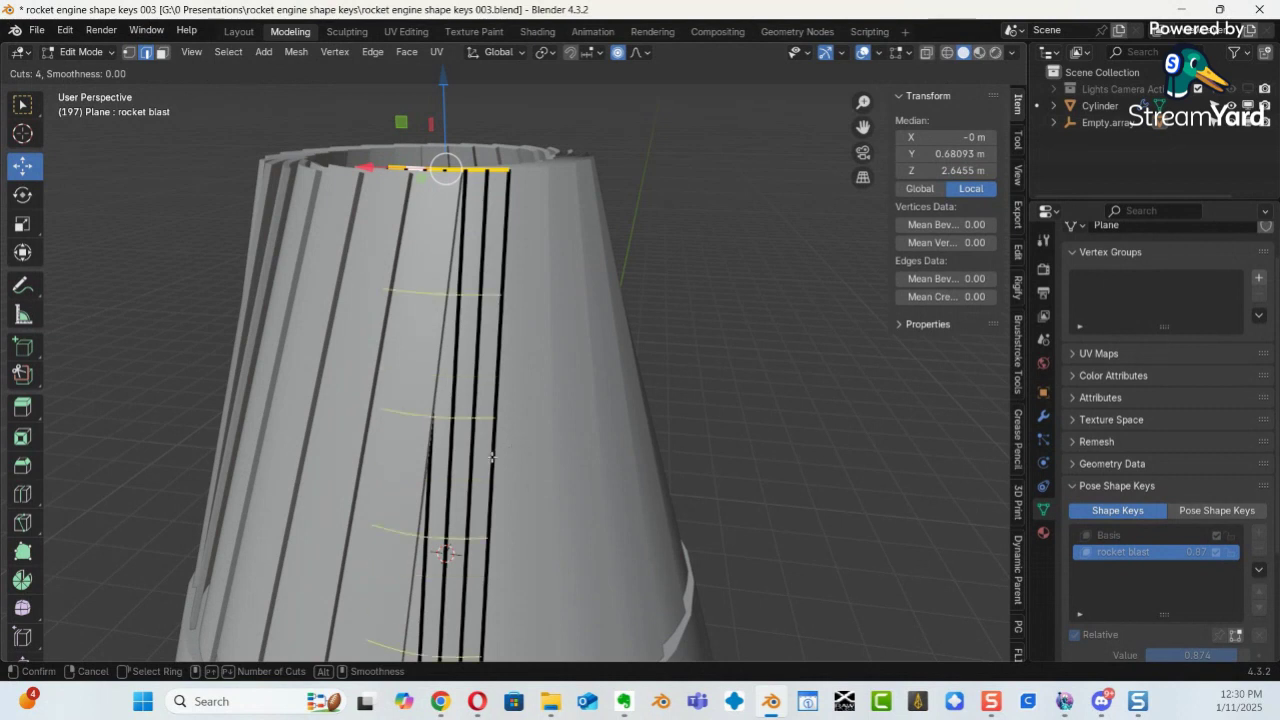
{"action": "scroll", "coordinate": [494, 456], "scroll_direction": "up", "scroll_amount": 2}
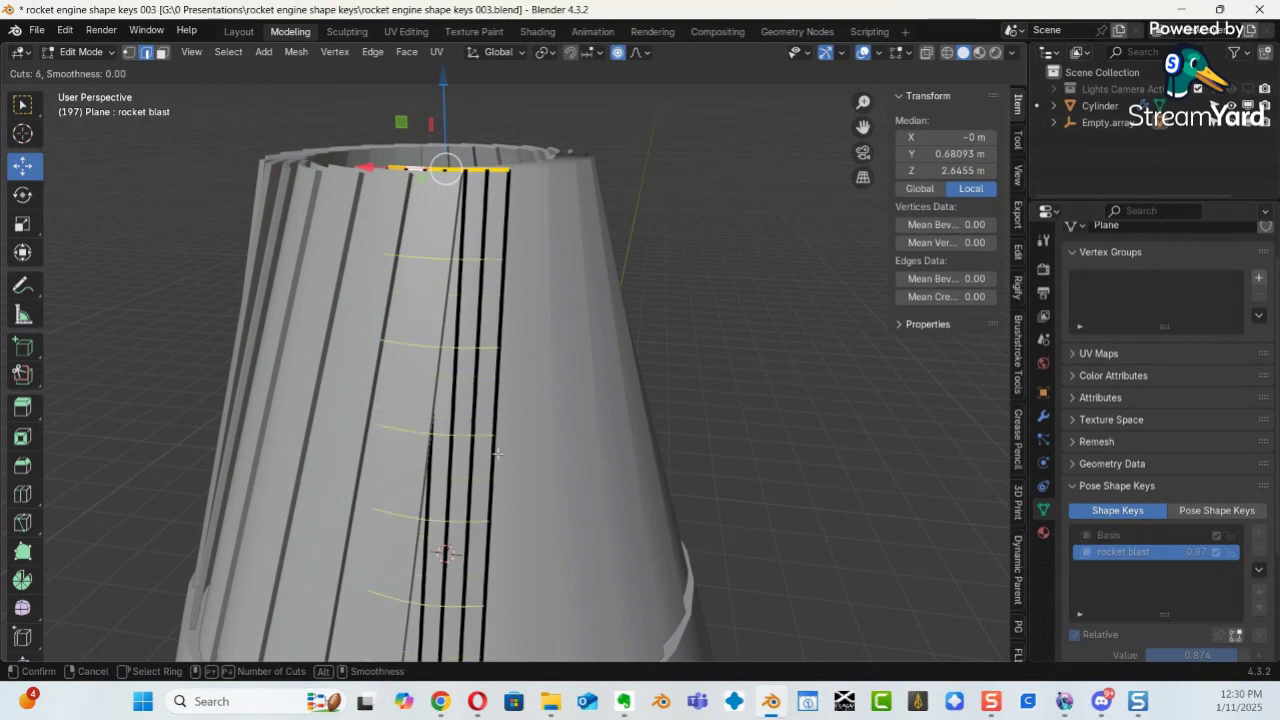
{"action": "scroll", "coordinate": [497, 453], "scroll_direction": "up", "scroll_amount": 2}
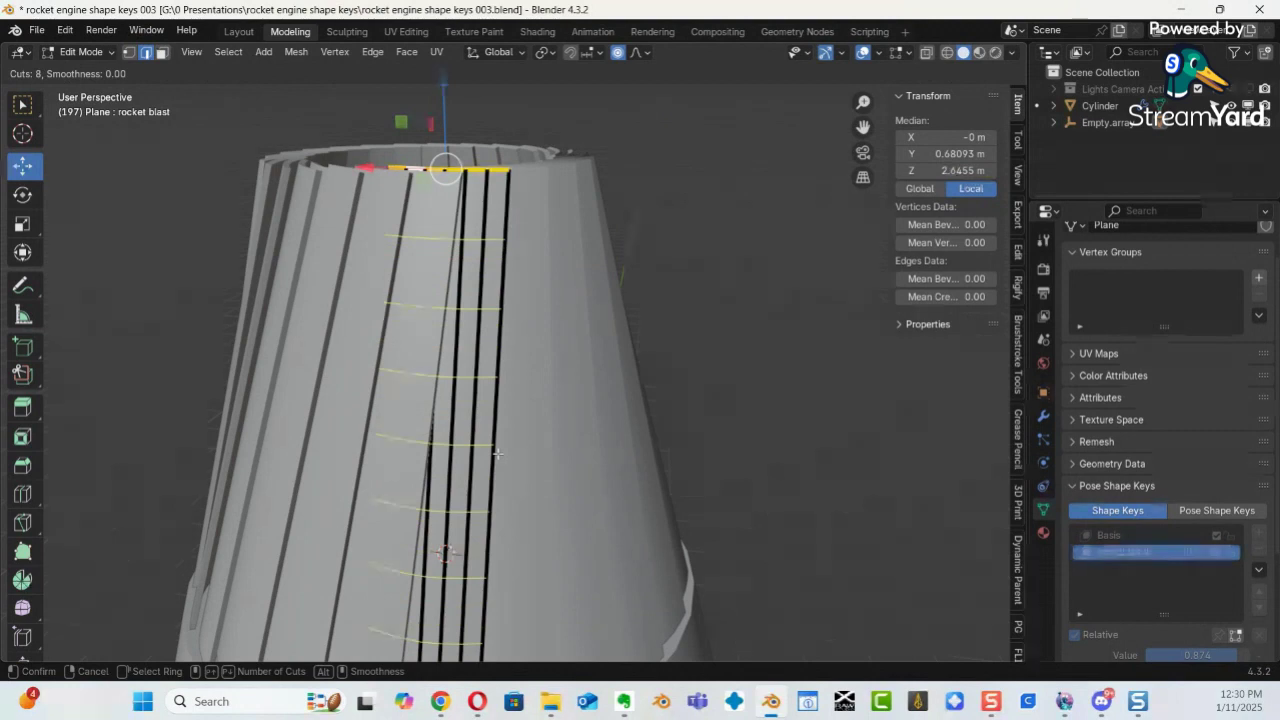
{"action": "left_click", "coordinate": [497, 453]}
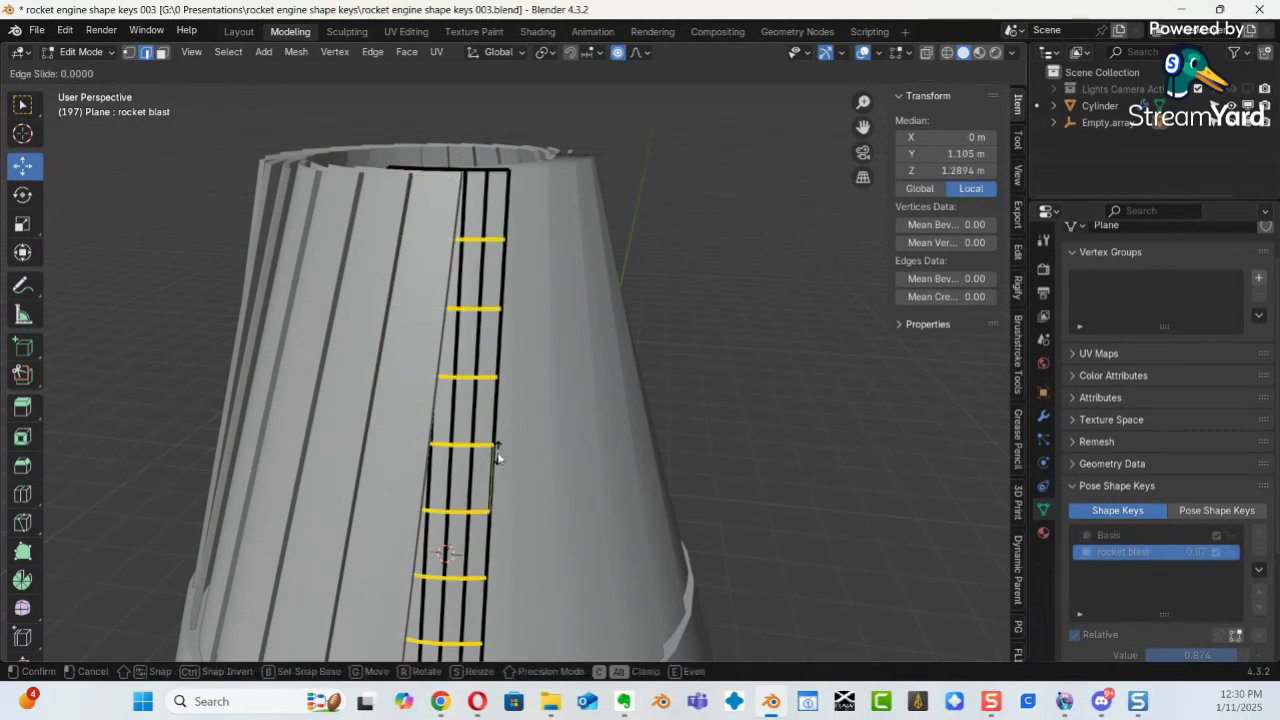
{"action": "left_click", "coordinate": [497, 455]}
Inset every other two-column block of faces down the strip, starting at its upper end, by about 0.032 m.
{"action": "middle_click_drag", "start_coordinate": [575, 340], "coordinate": [535, 350]}
{"action": "key", "text": "alt+a"}
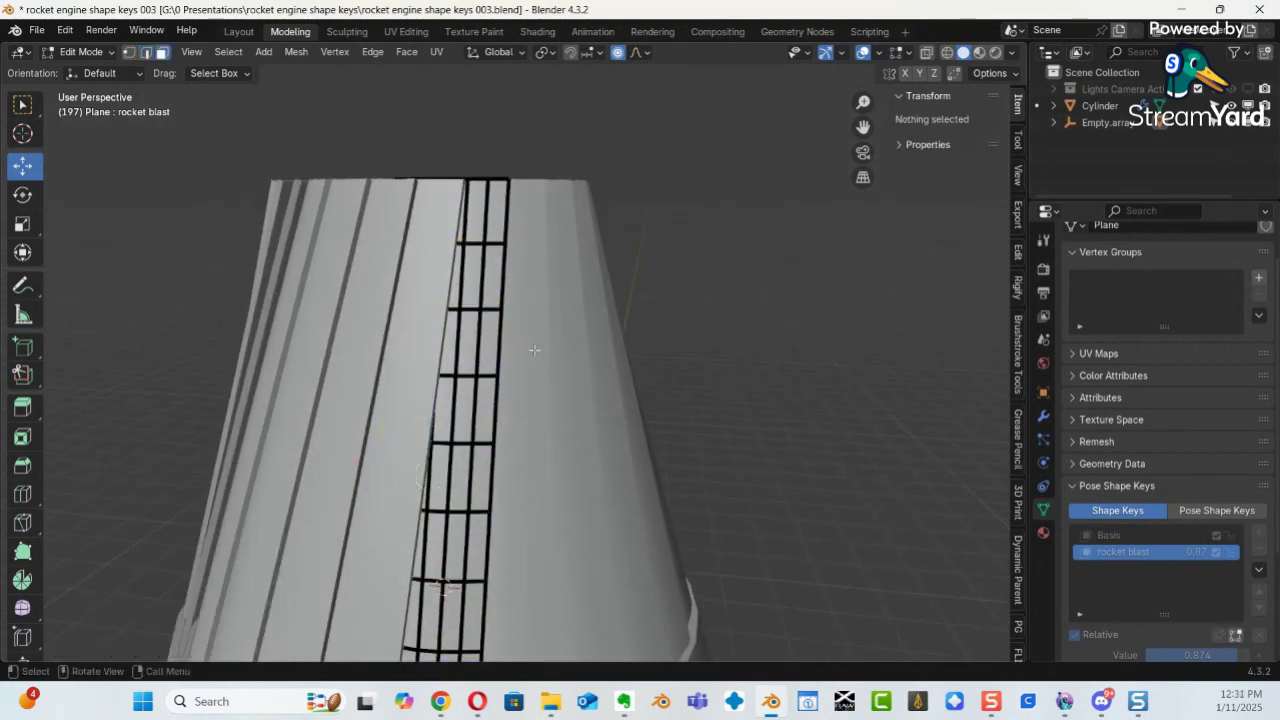
{"action": "left_click", "coordinate": [478, 210], "text": "shift"}
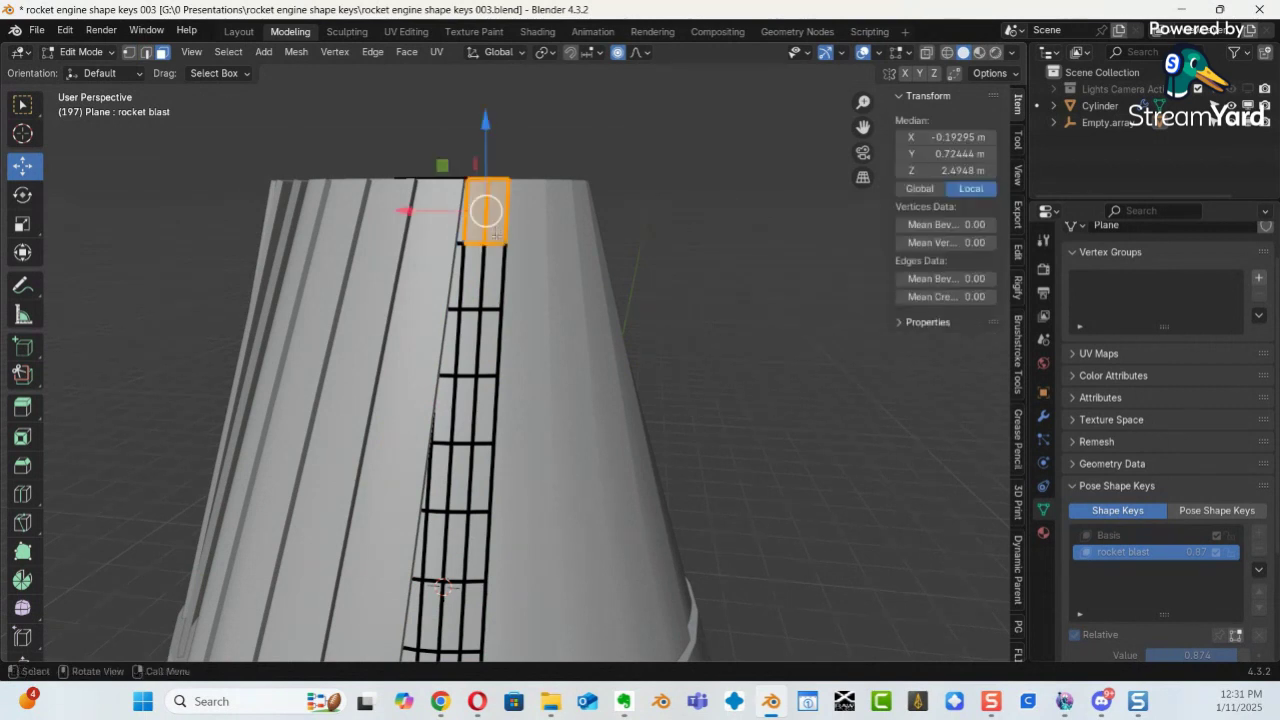
{"action": "left_click", "coordinate": [486, 372], "text": "shift"}
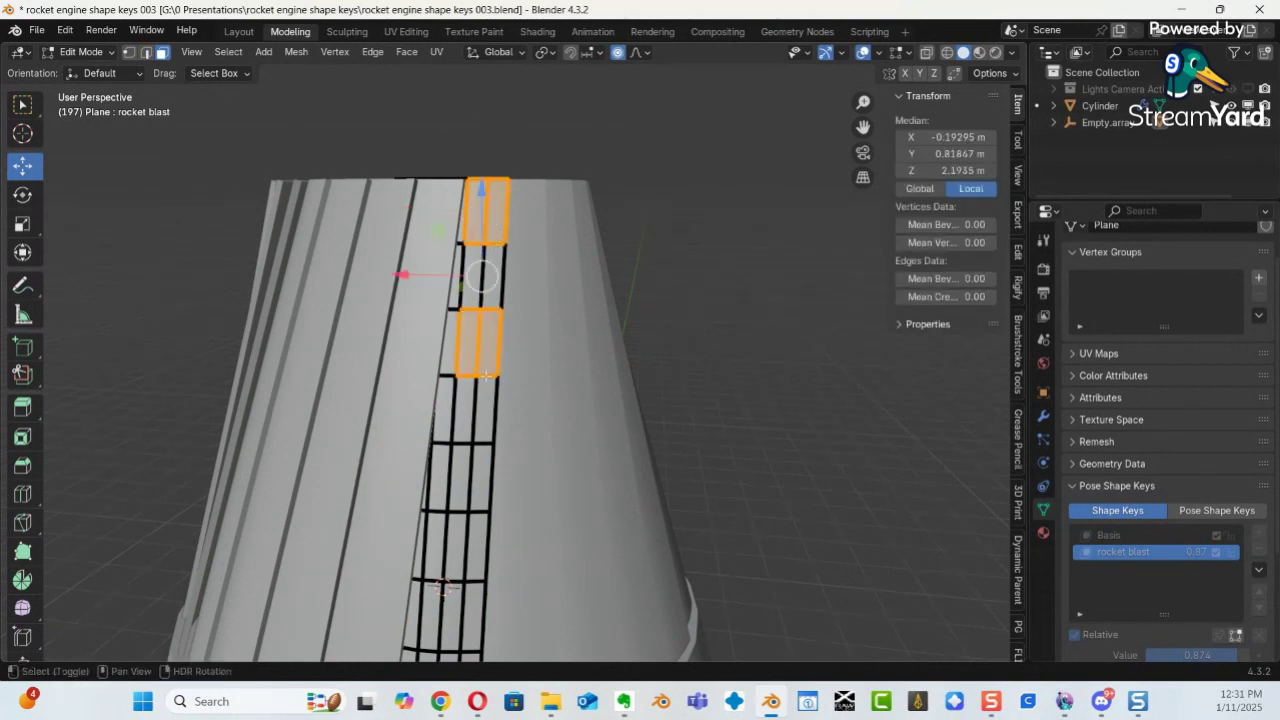
{"action": "left_click", "coordinate": [465, 481], "text": "shift"}
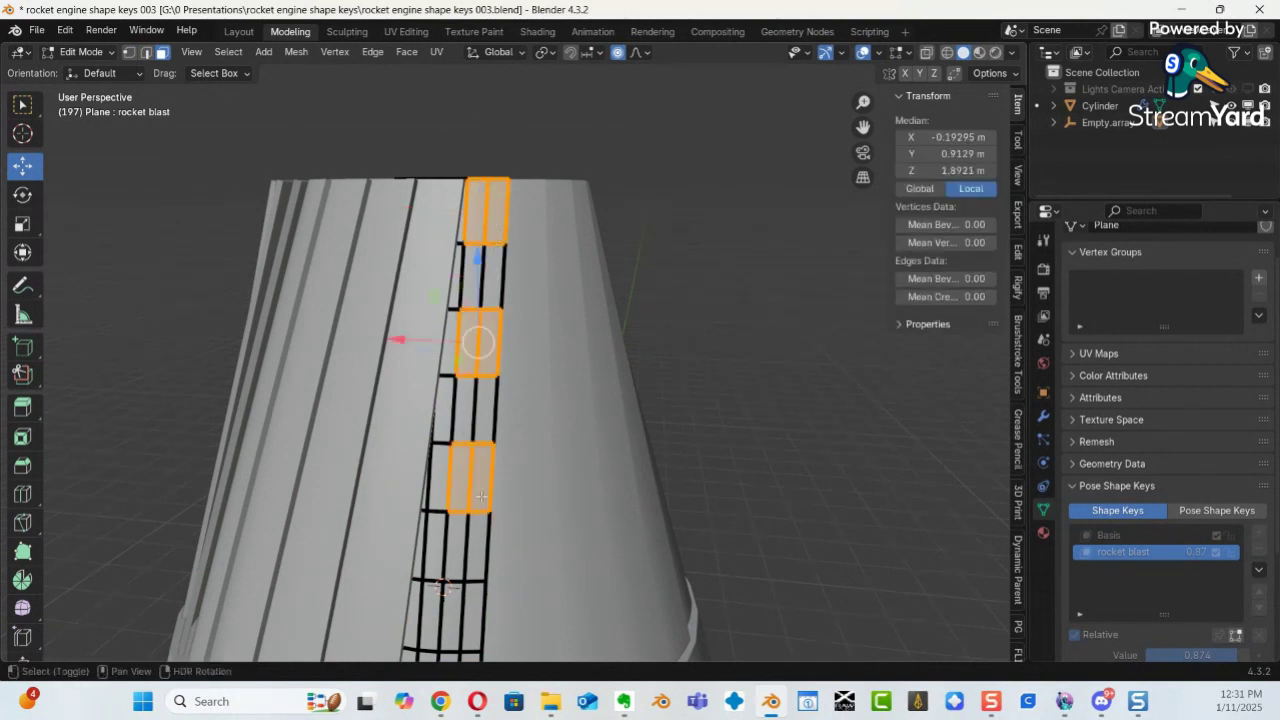
{"action": "middle_click_drag", "start_coordinate": [465, 481], "coordinate": [483, 318]}
{"action": "left_click", "coordinate": [474, 311], "text": "shift"}
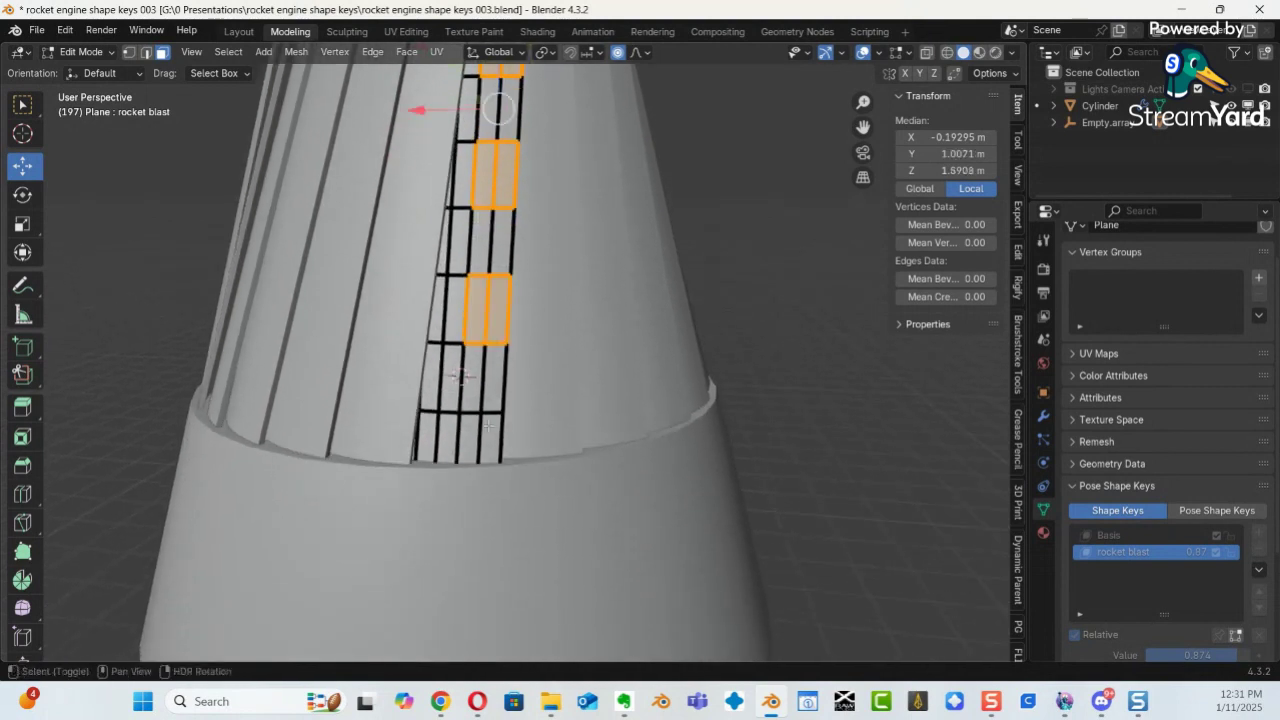
{"action": "left_click", "coordinate": [468, 437], "text": "shift"}
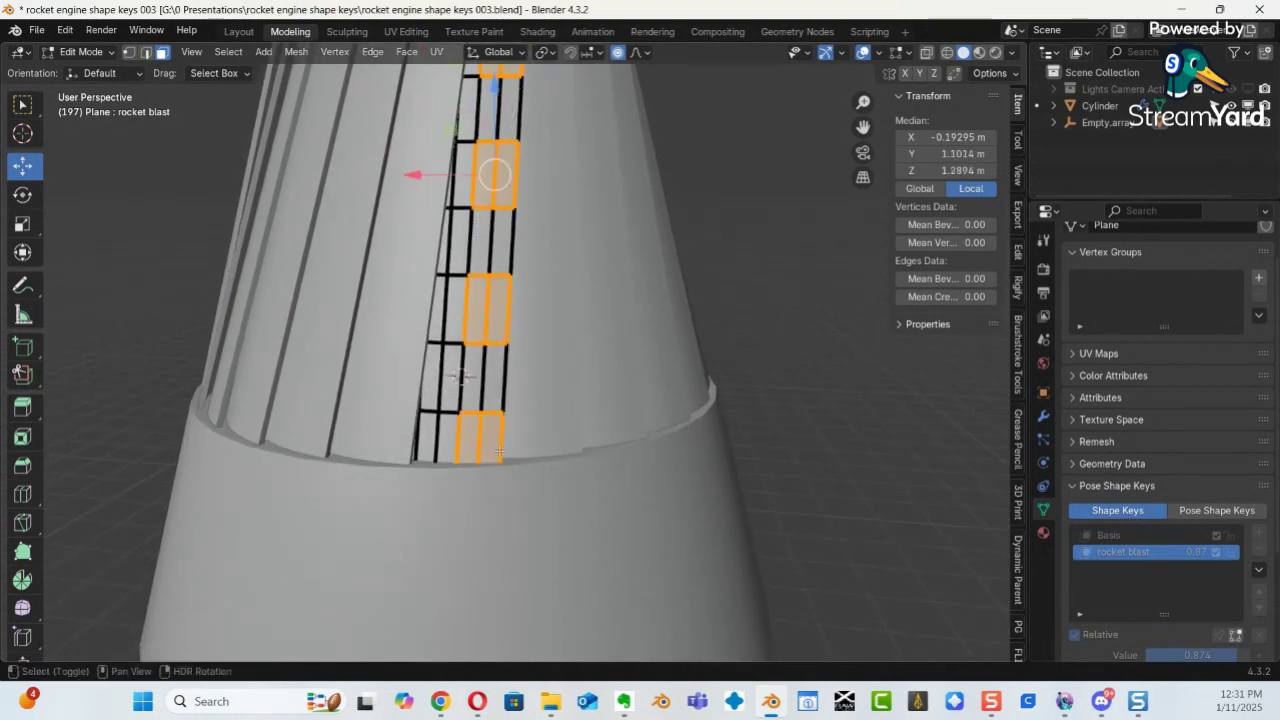
{"action": "middle_click_drag", "start_coordinate": [468, 437], "coordinate": [594, 479]}
{"action": "key", "text": "i"}
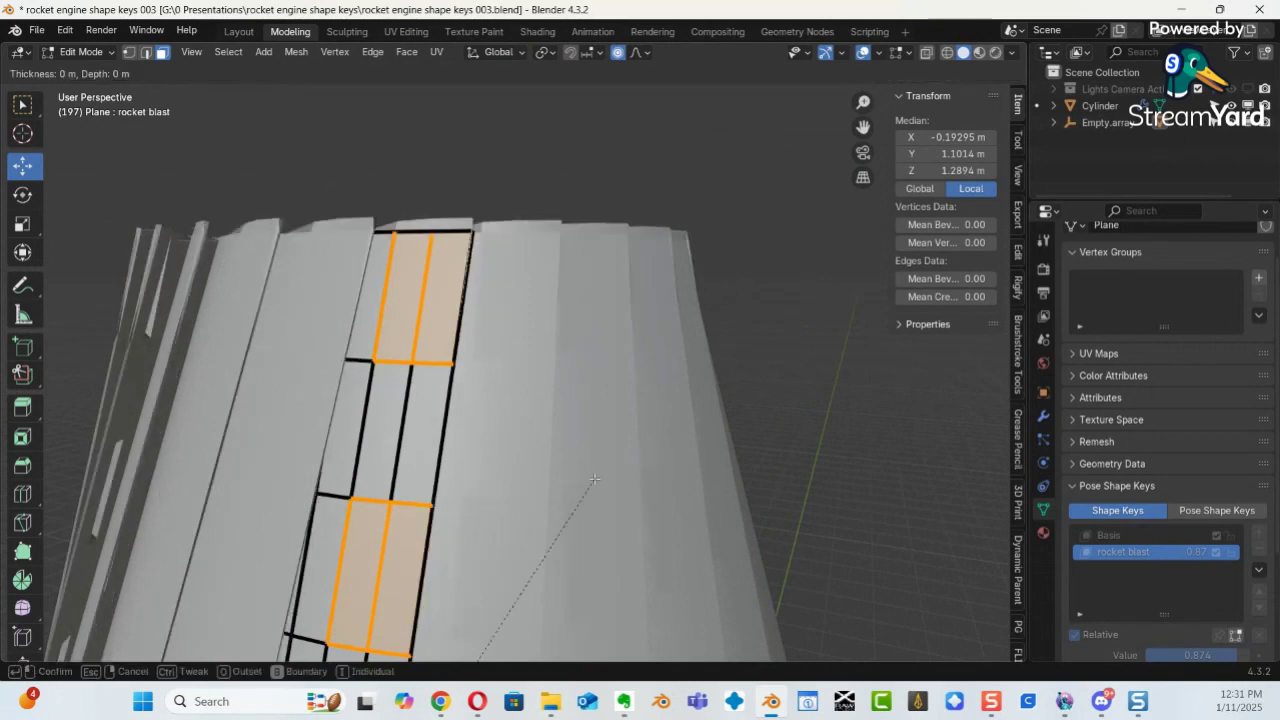
{"action": "mouse_move", "coordinate": [576, 484]}
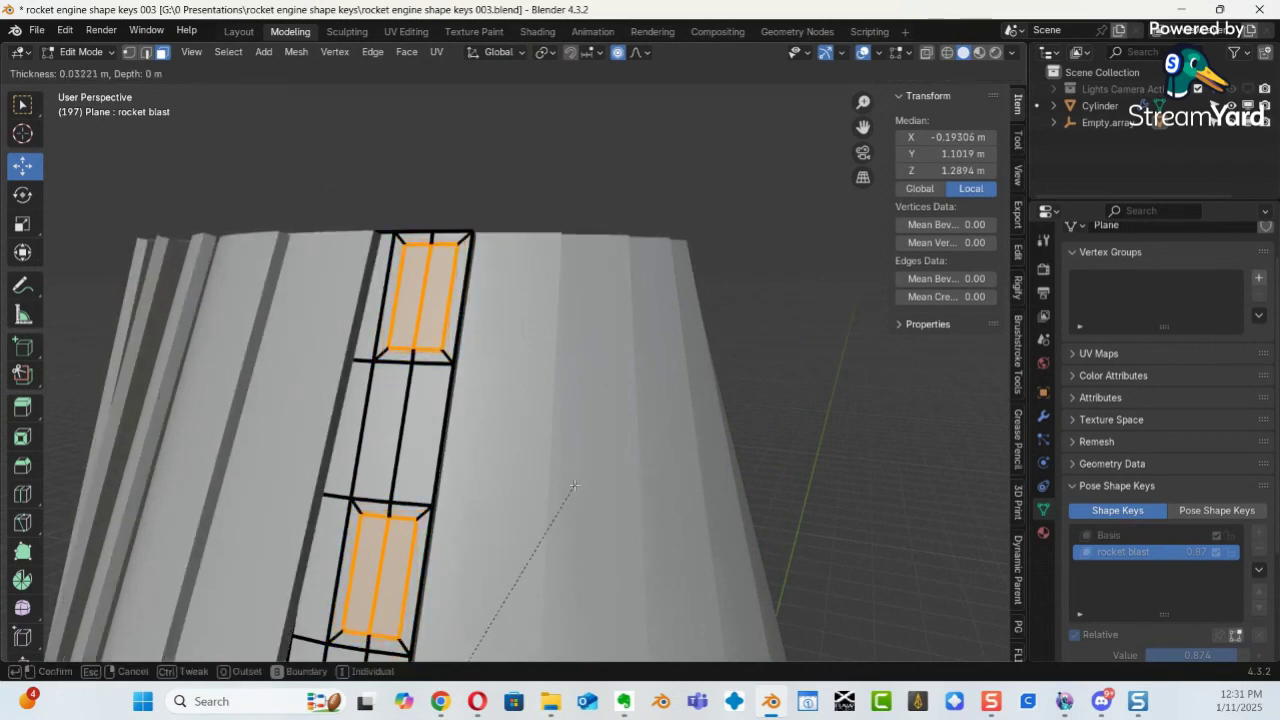
{"action": "left_click", "coordinate": [575, 486]}
Try extruding the inset faces outward about 0.031 m and scaling them around individual origins, and undo the extrusion.
{"action": "middle_click_drag", "start_coordinate": [575, 486], "coordinate": [628, 340]}
{"action": "key", "text": "e"}
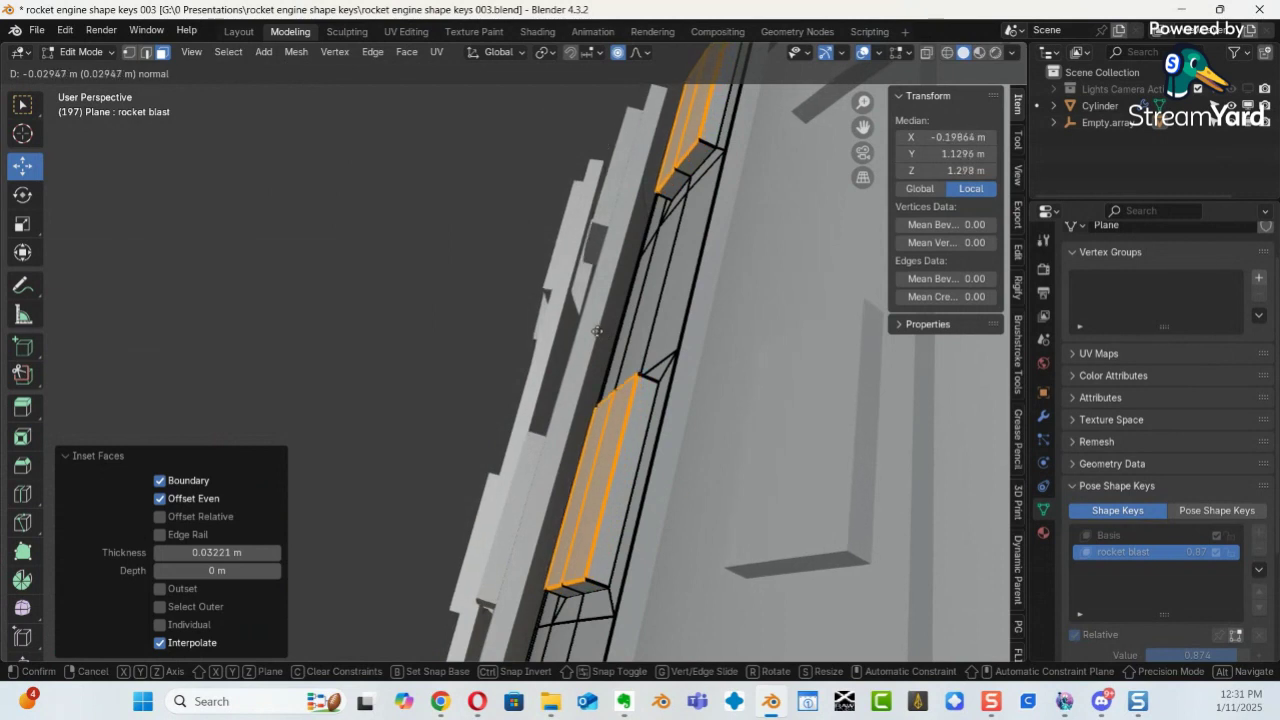
{"action": "left_click", "coordinate": [597, 333]}
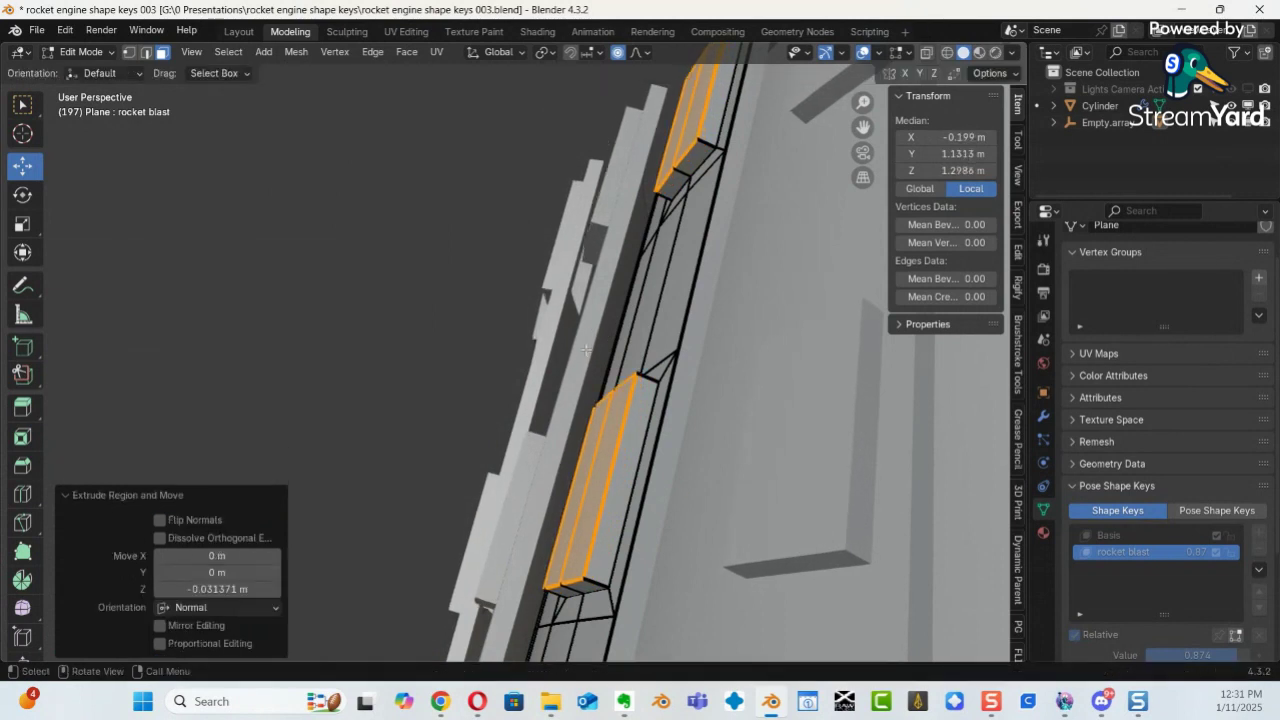
{"action": "left_click", "coordinate": [549, 56]}
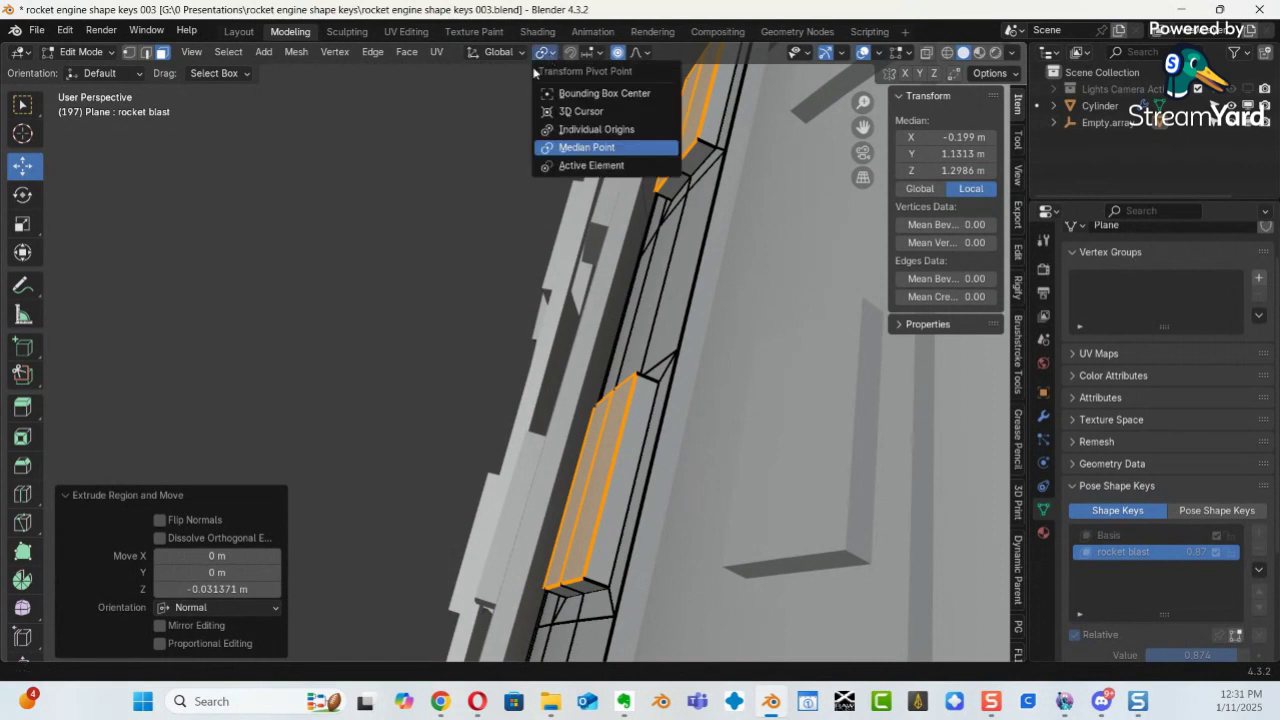
{"action": "left_click", "coordinate": [572, 130]}
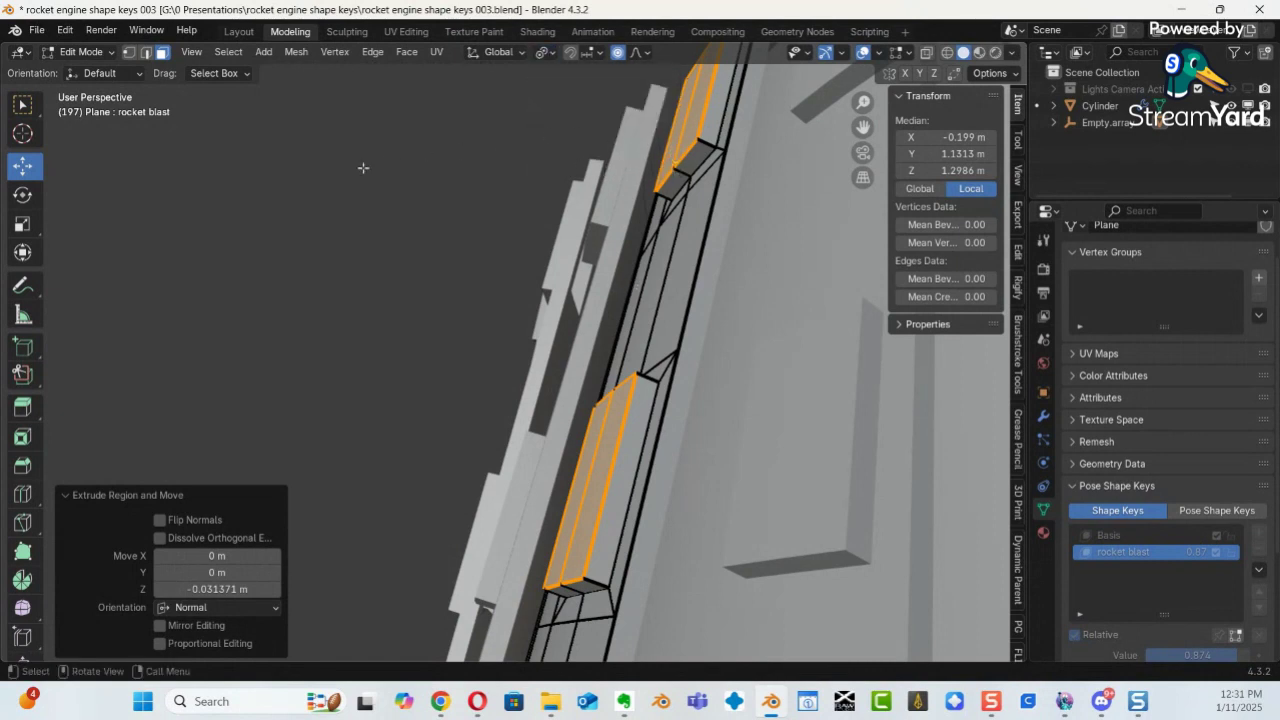
{"action": "key", "text": "s"}
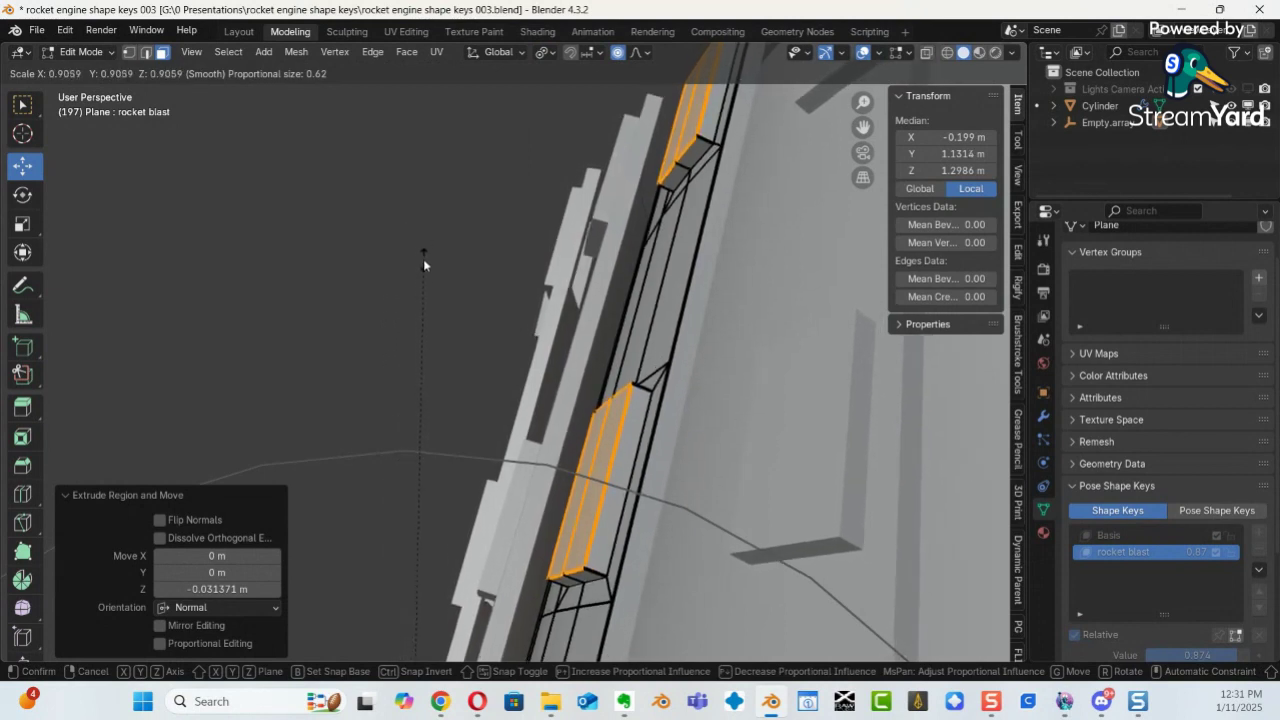
{"action": "right_click", "coordinate": [434, 240]}
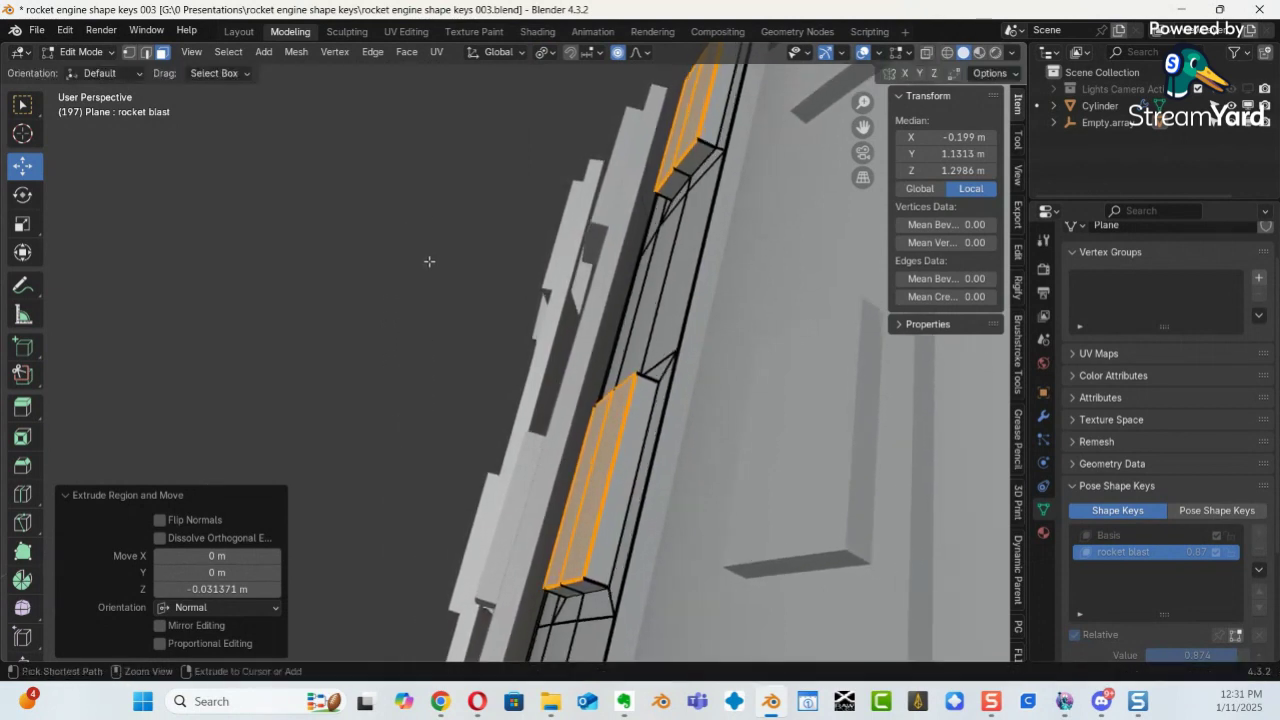
{"action": "key", "text": "ctrl+z"}
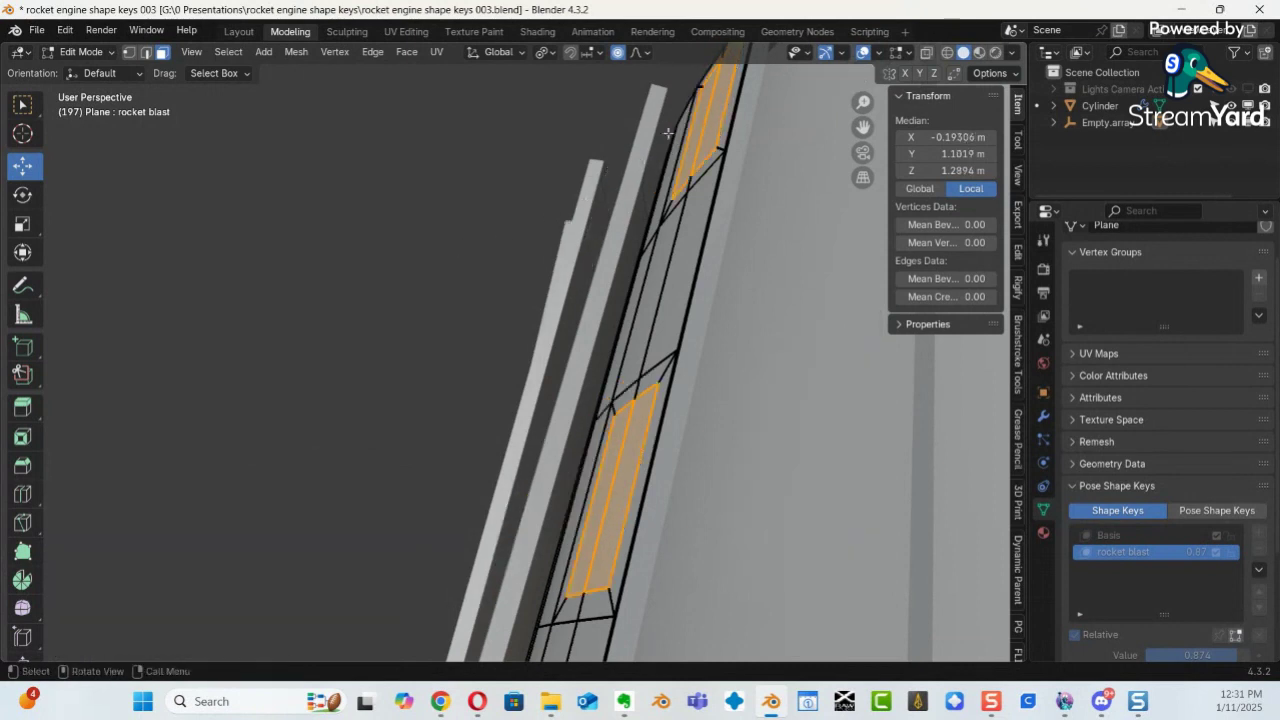
Turn off proportional editing and extrude the inset faces outward about 0.04 m along their normals.
{"action": "left_click", "coordinate": [618, 53]}
{"action": "key", "text": "e"}
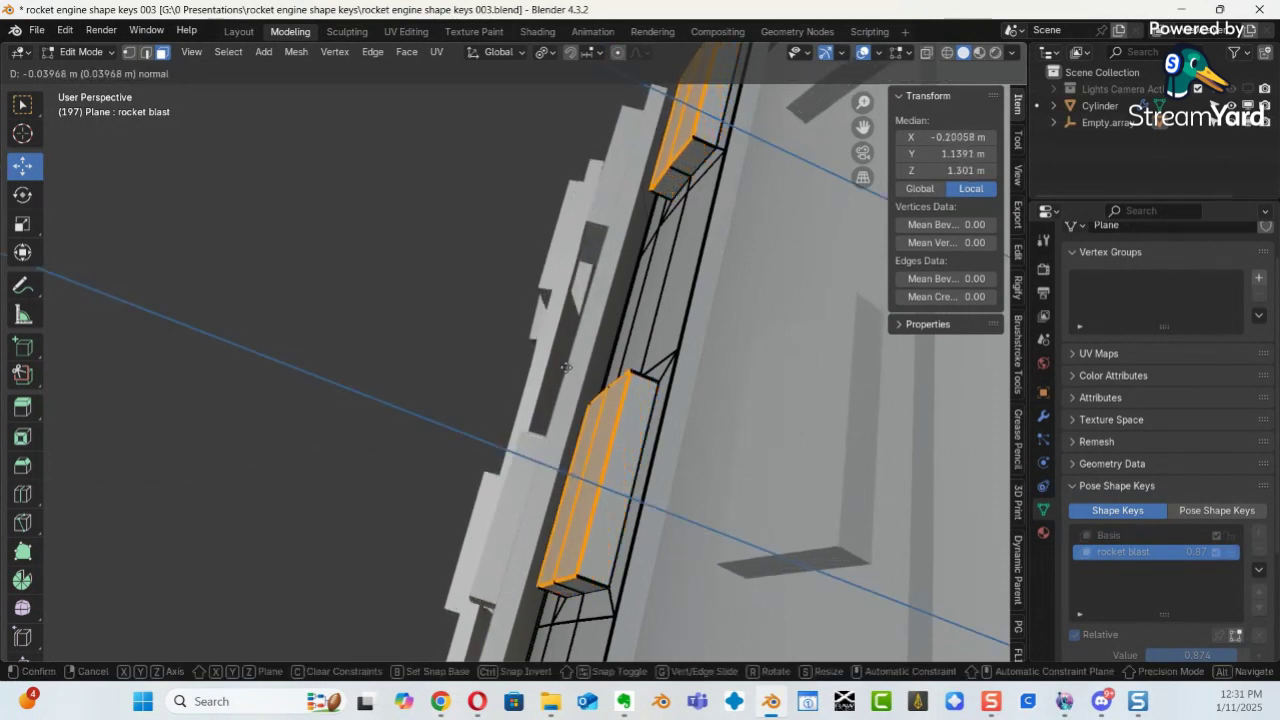
{"action": "left_click", "coordinate": [566, 366]}
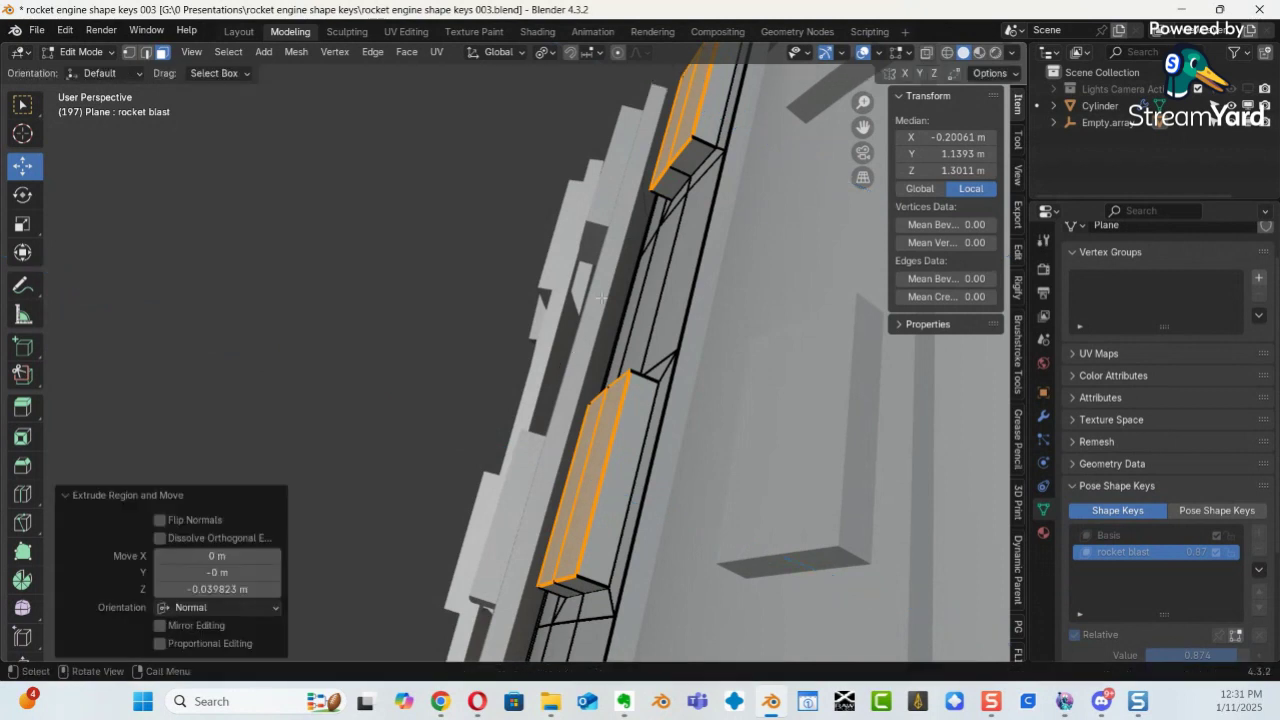
Scale the extruded faces to about 0.78 around their individual origins to taper the raised blocks.
{"action": "left_click", "coordinate": [545, 52]}
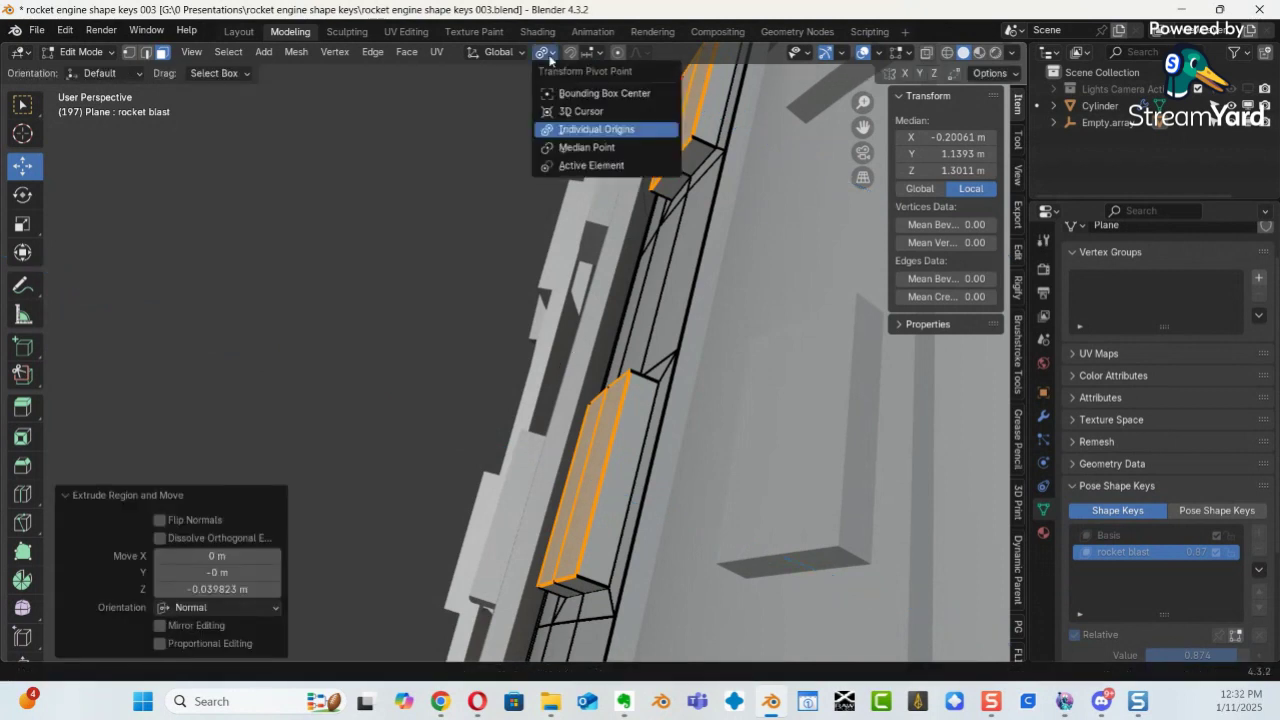
{"action": "left_click", "coordinate": [574, 135]}
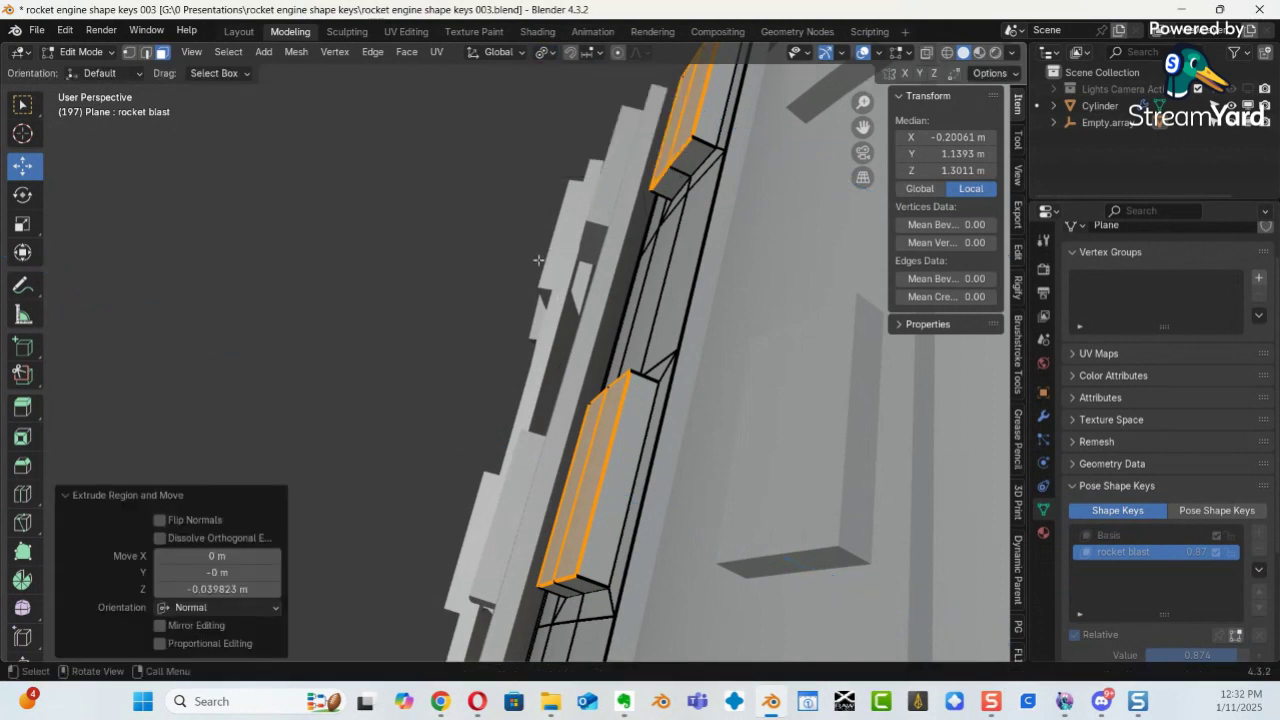
{"action": "key", "text": "s"}
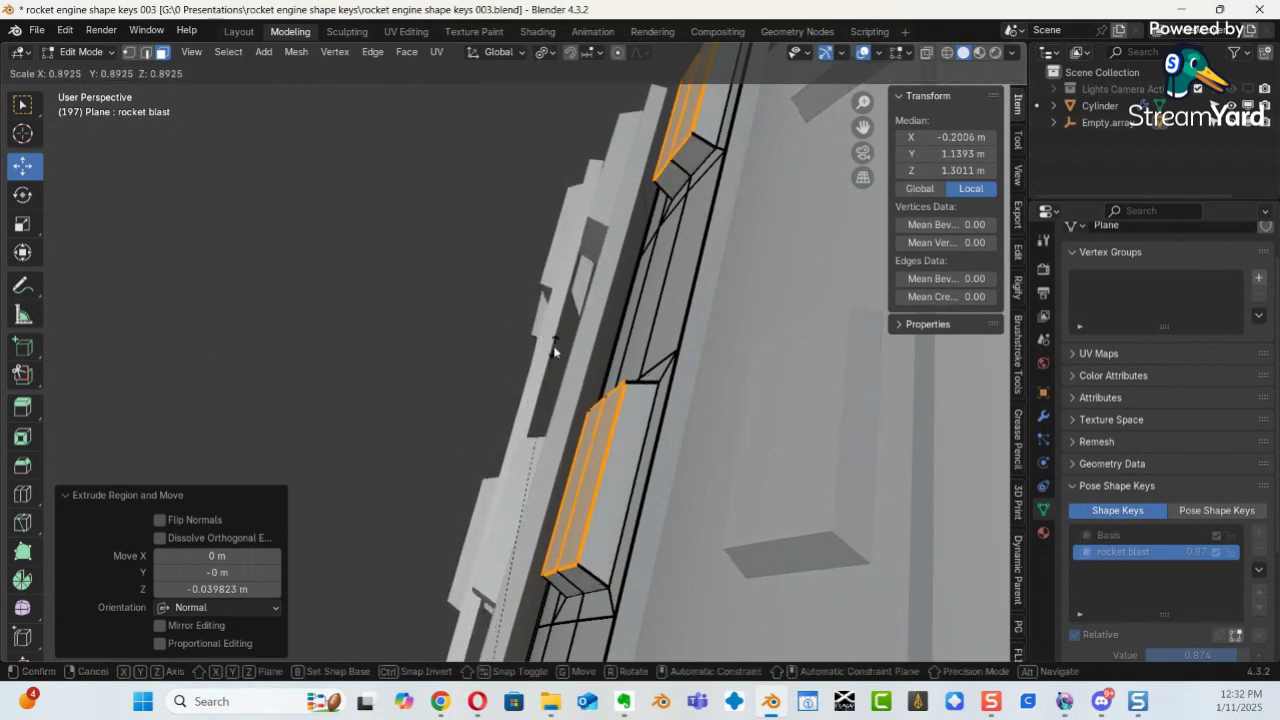
{"action": "left_click", "coordinate": [568, 461]}
Inset the flat face pairs between the raised blocks individually, with a thickness of about 0.023 m.
{"action": "middle_click_drag", "start_coordinate": [663, 404], "coordinate": [702, 419]}
{"action": "scroll", "coordinate": [691, 474], "scroll_direction": "up", "scroll_amount": 4}
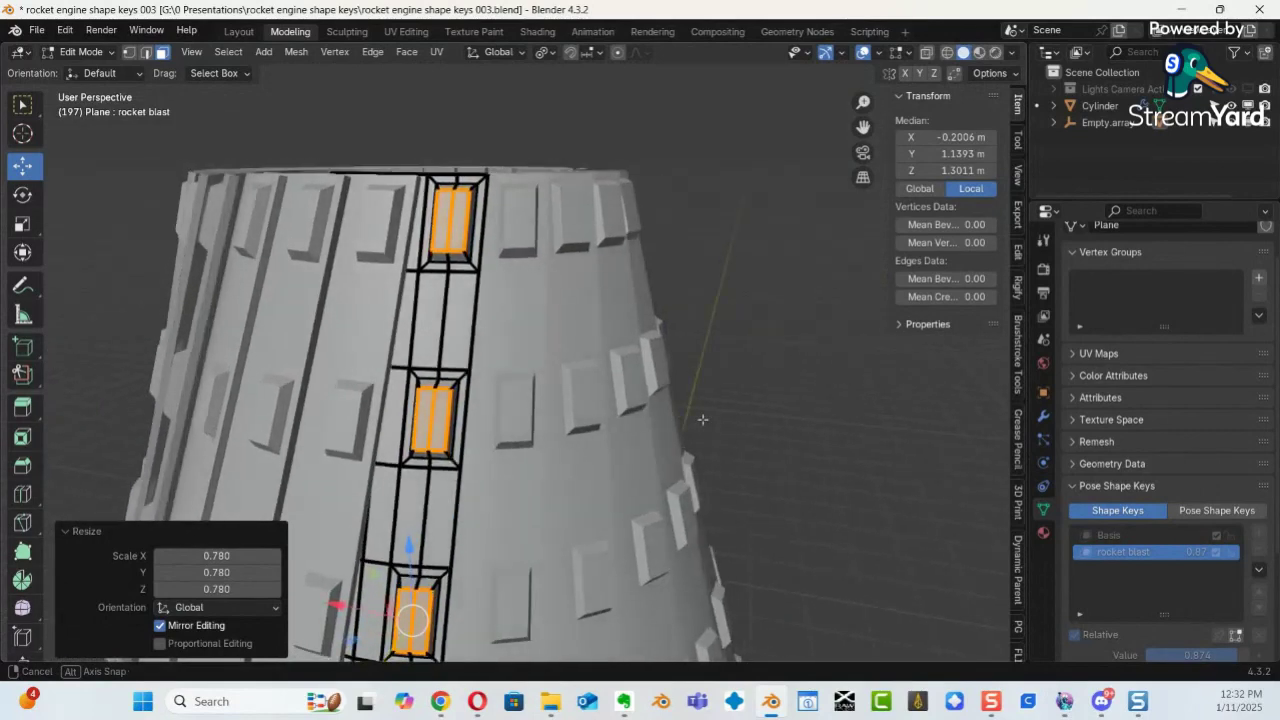
{"action": "middle_click_drag", "start_coordinate": [613, 430], "coordinate": [530, 211], "text": "shift"}
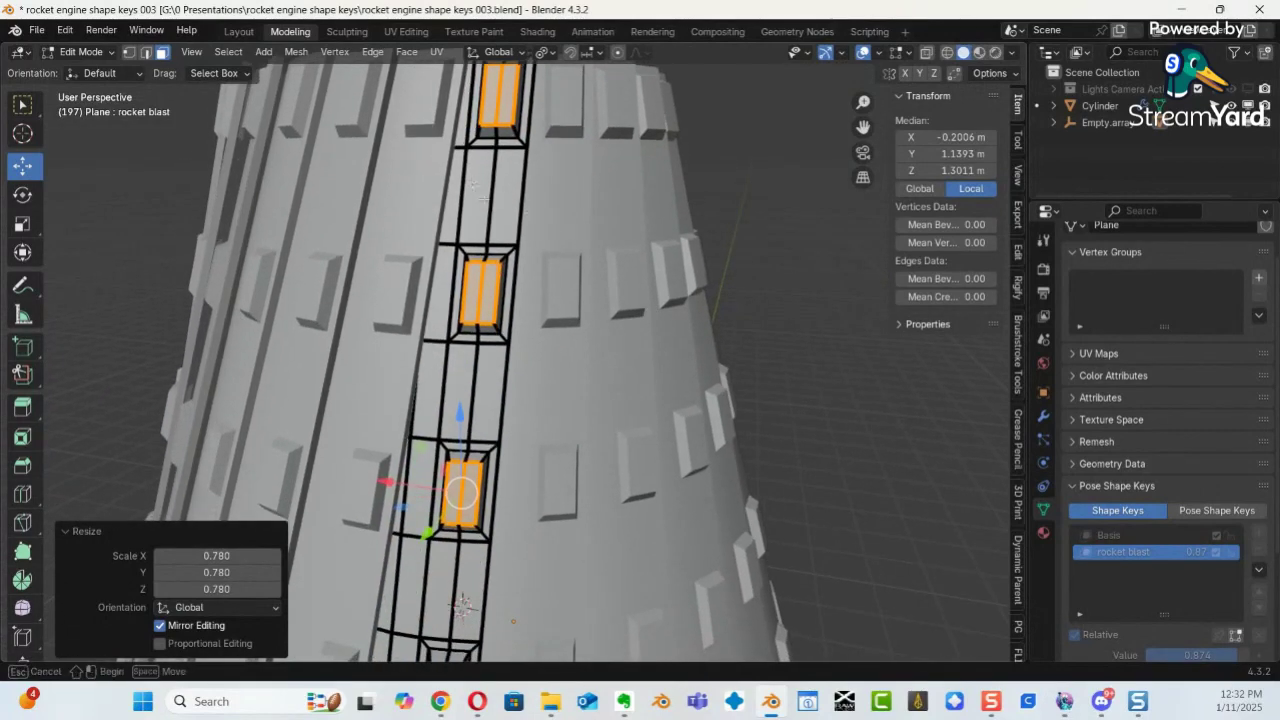
{"action": "left_click", "coordinate": [473, 185]}
{"action": "middle_click_drag", "start_coordinate": [476, 441], "coordinate": [533, 301], "text": "shift"}
{"action": "left_click_drag", "start_coordinate": [528, 353], "coordinate": [532, 357], "text": "shift"}
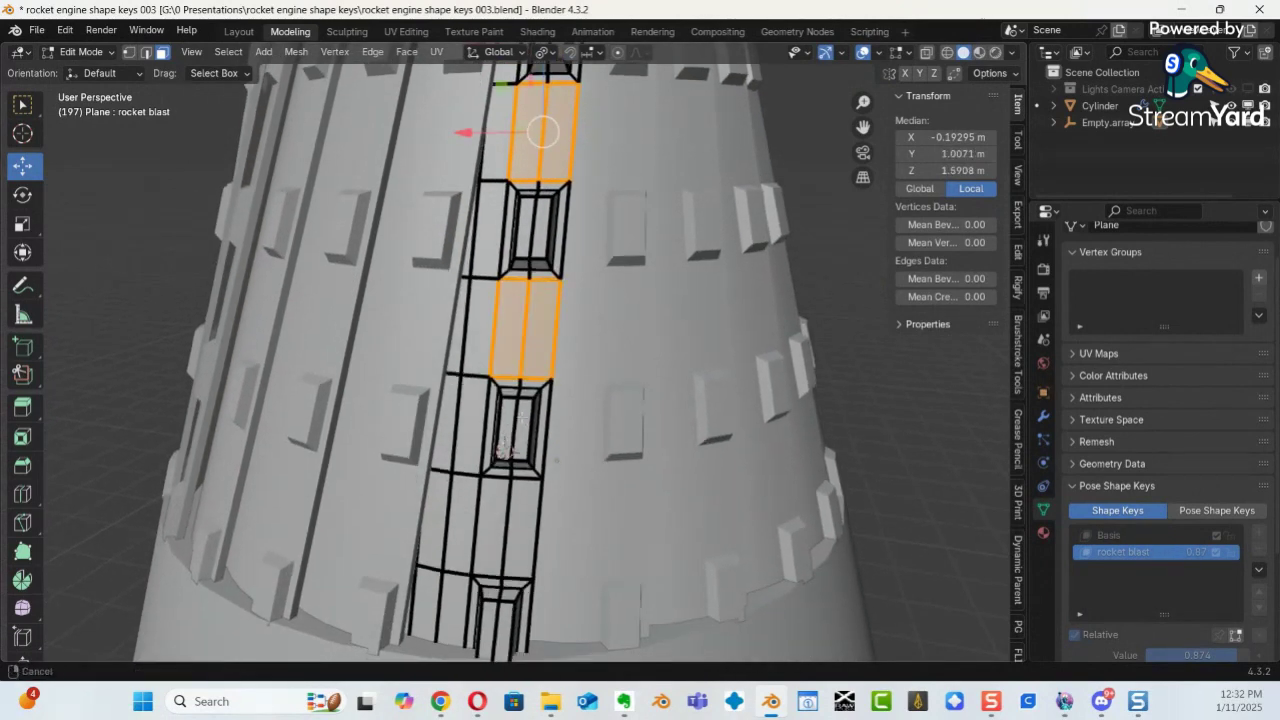
{"action": "middle_click_drag", "start_coordinate": [507, 438], "coordinate": [512, 260], "text": "shift"}
{"action": "middle_click_drag", "start_coordinate": [534, 214], "coordinate": [519, 532], "text": "shift"}
{"action": "scroll", "coordinate": [567, 250], "scroll_direction": "up", "scroll_amount": 2}
{"action": "middle_click_drag", "start_coordinate": [575, 212], "coordinate": [476, 533], "text": "shift"}
{"action": "scroll", "coordinate": [551, 255], "scroll_direction": "up", "scroll_amount": 2}
{"action": "middle_click_drag", "start_coordinate": [552, 249], "coordinate": [584, 409], "text": "shift"}
{"action": "key", "text": "i"}
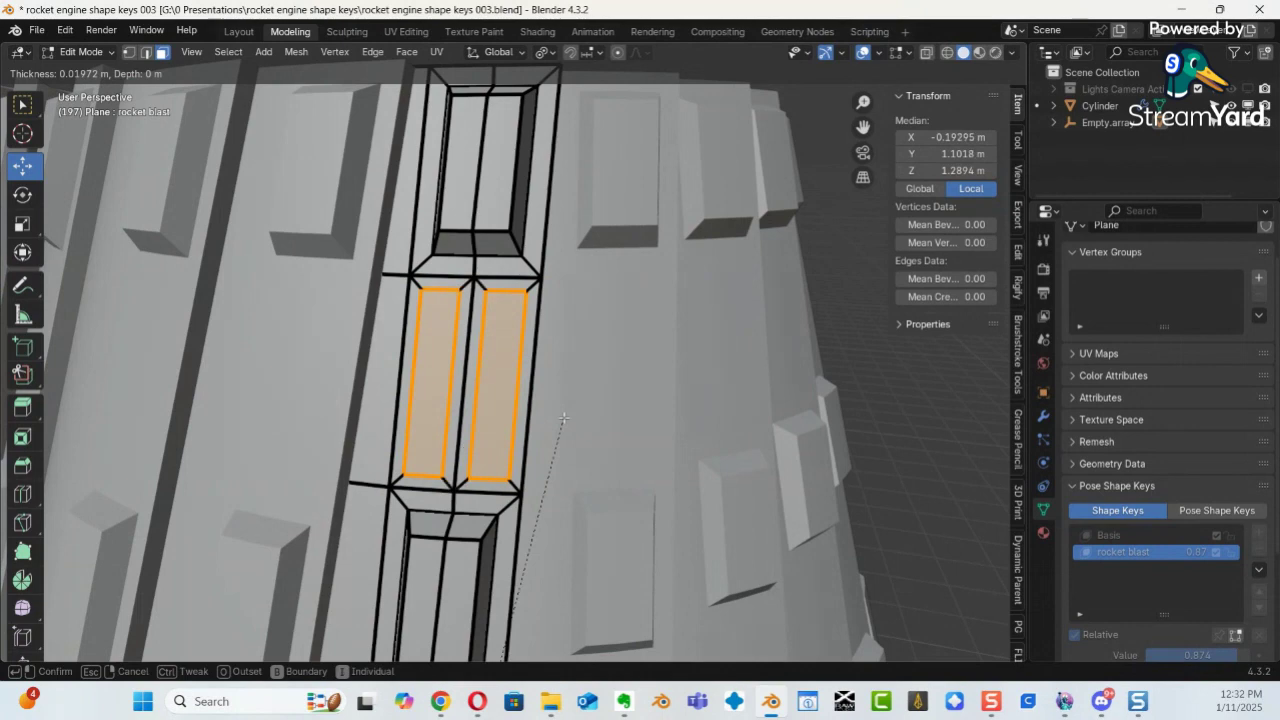
{"action": "left_click", "coordinate": [567, 421]}
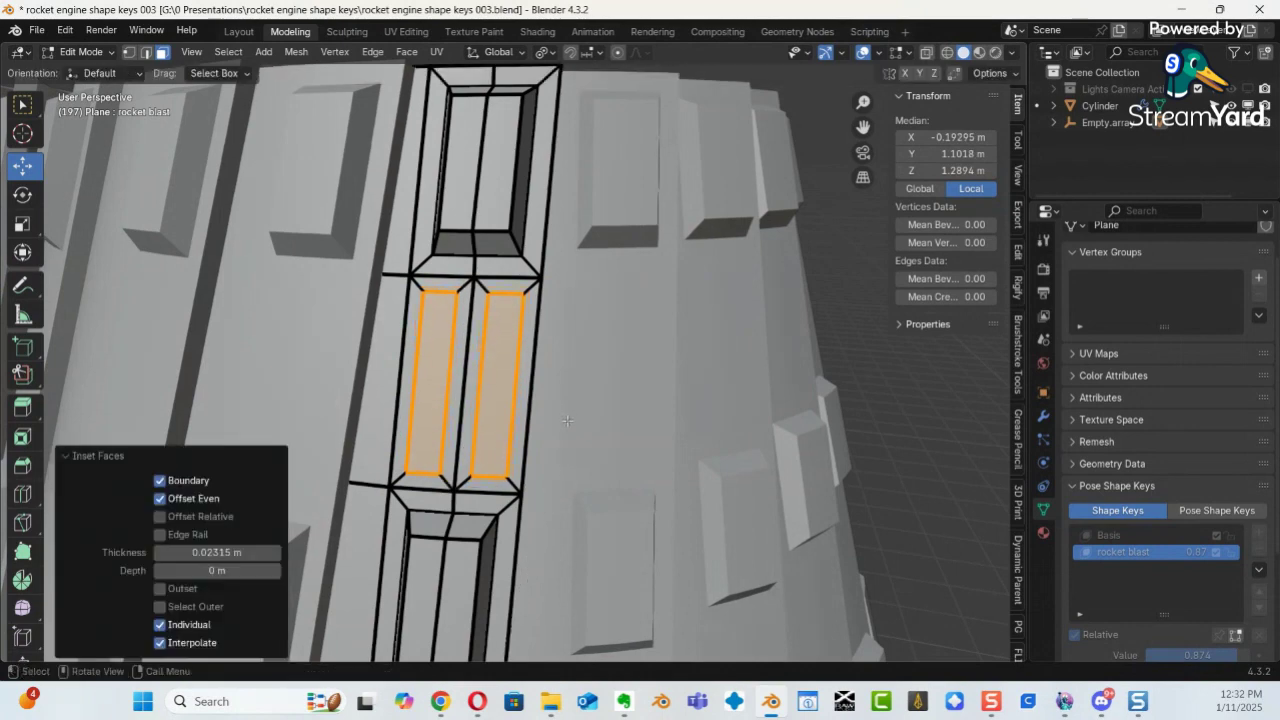
Extrude the narrow inset faces inward about 0.009 m along their normals to form recessed grooves.
{"action": "scroll", "coordinate": [583, 430], "scroll_direction": "down", "scroll_amount": 3}
{"action": "middle_click_drag", "start_coordinate": [583, 430], "coordinate": [680, 213]}
{"action": "scroll", "coordinate": [590, 350], "scroll_direction": "up", "scroll_amount": 5}
{"action": "scroll", "coordinate": [668, 131], "scroll_direction": "down", "scroll_amount": 4}
{"action": "scroll", "coordinate": [680, 228], "scroll_direction": "up", "scroll_amount": 2}
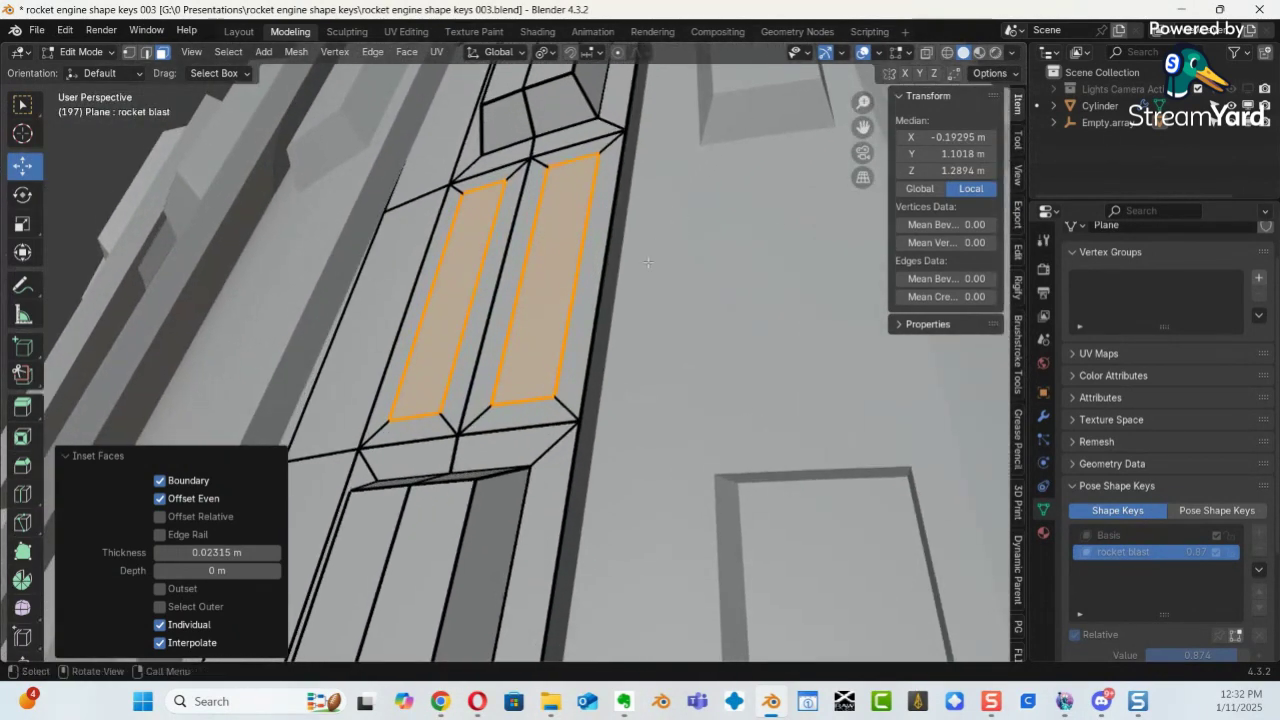
{"action": "key", "text": "g"}
{"action": "key", "text": "z"}
{"action": "key", "text": "z"}
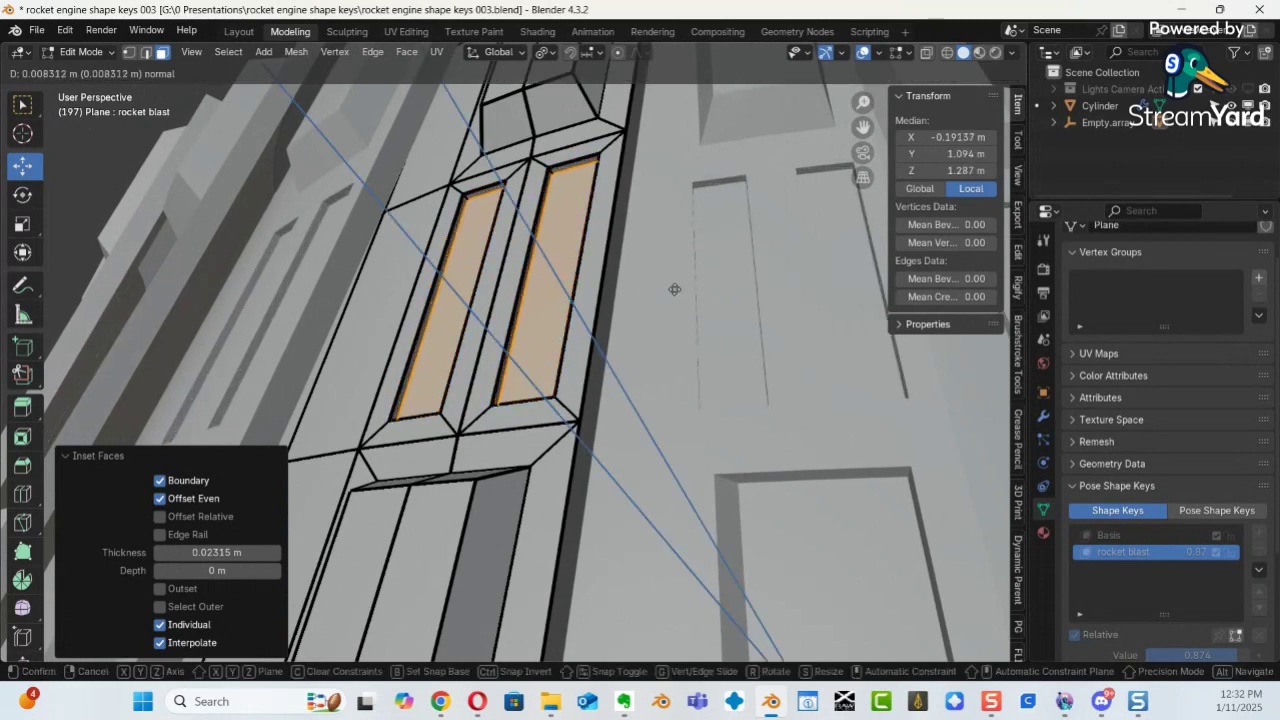
{"action": "left_click", "coordinate": [677, 293]}
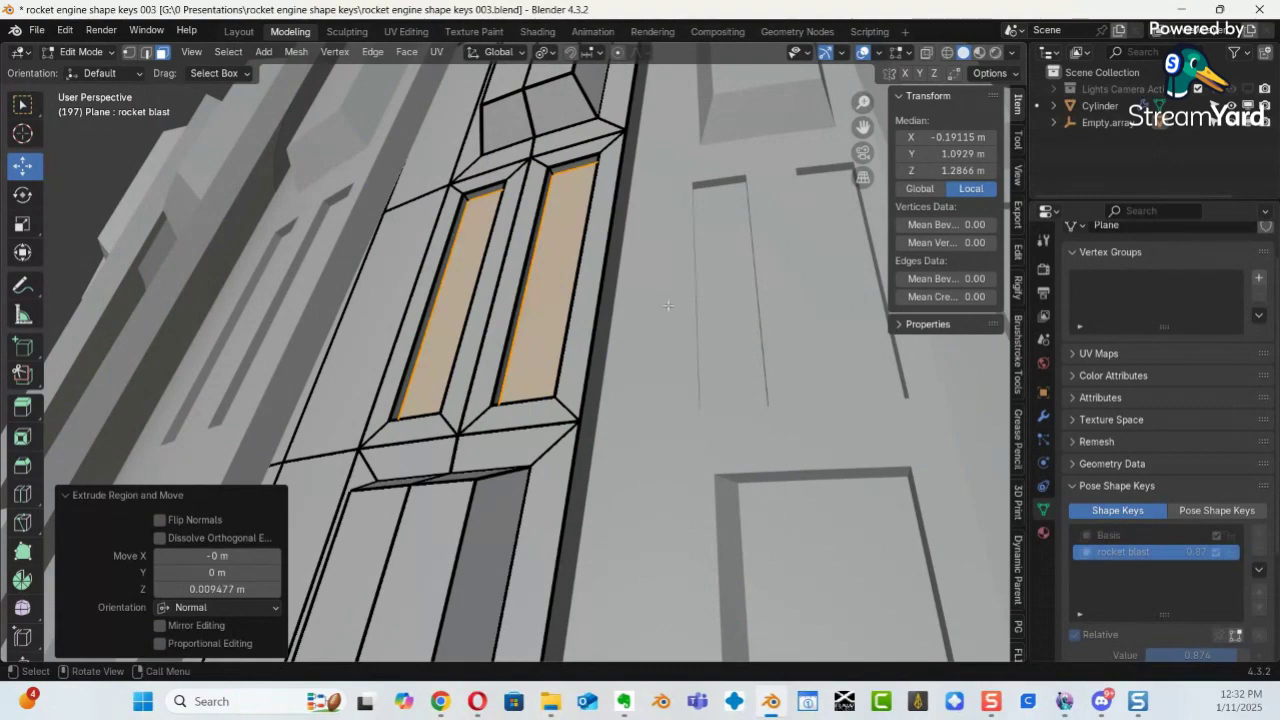
Deselect the mesh and return the strips to Object Mode.
{"action": "scroll", "coordinate": [658, 300], "scroll_direction": "down", "scroll_amount": 5}
{"action": "key", "text": "alt+a"}
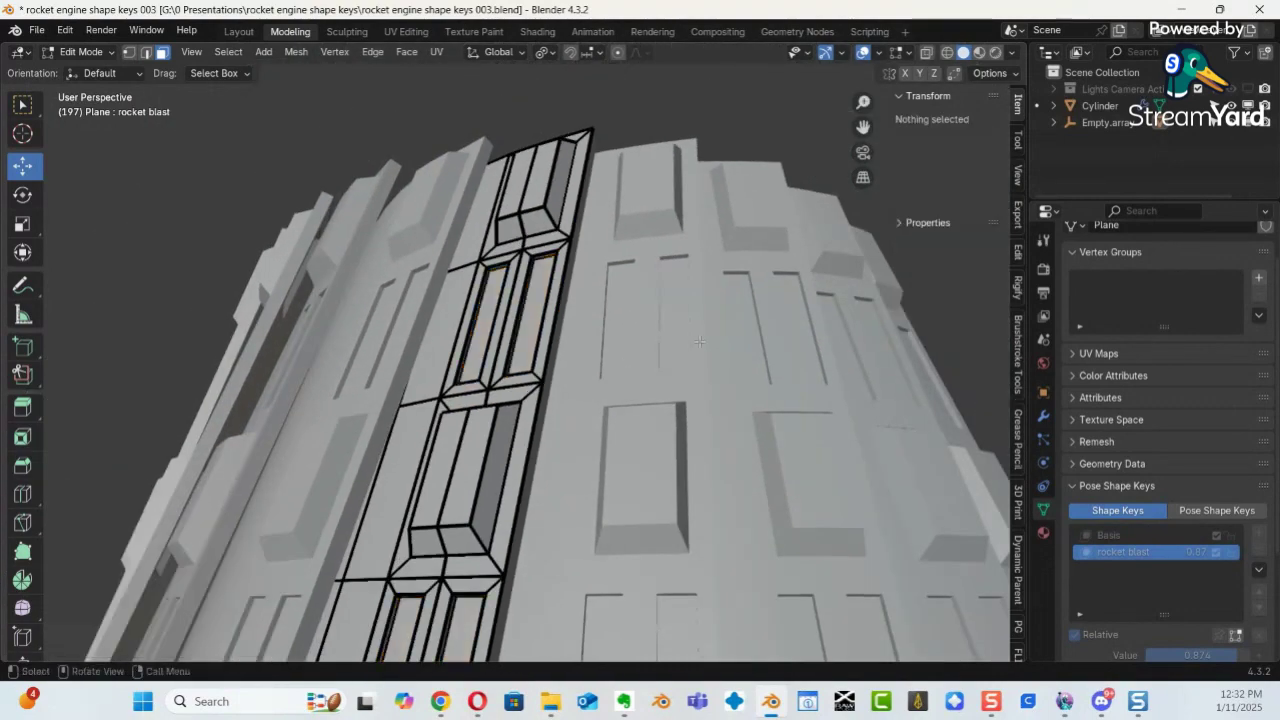
{"action": "middle_click_drag", "start_coordinate": [658, 300], "coordinate": [654, 221]}
{"action": "left_click_drag", "start_coordinate": [654, 221], "coordinate": [593, 443], "text": "ctrl+alt"}
{"action": "middle_click_drag", "start_coordinate": [593, 443], "coordinate": [672, 390]}
{"action": "key", "text": "ctrl+Tab"}
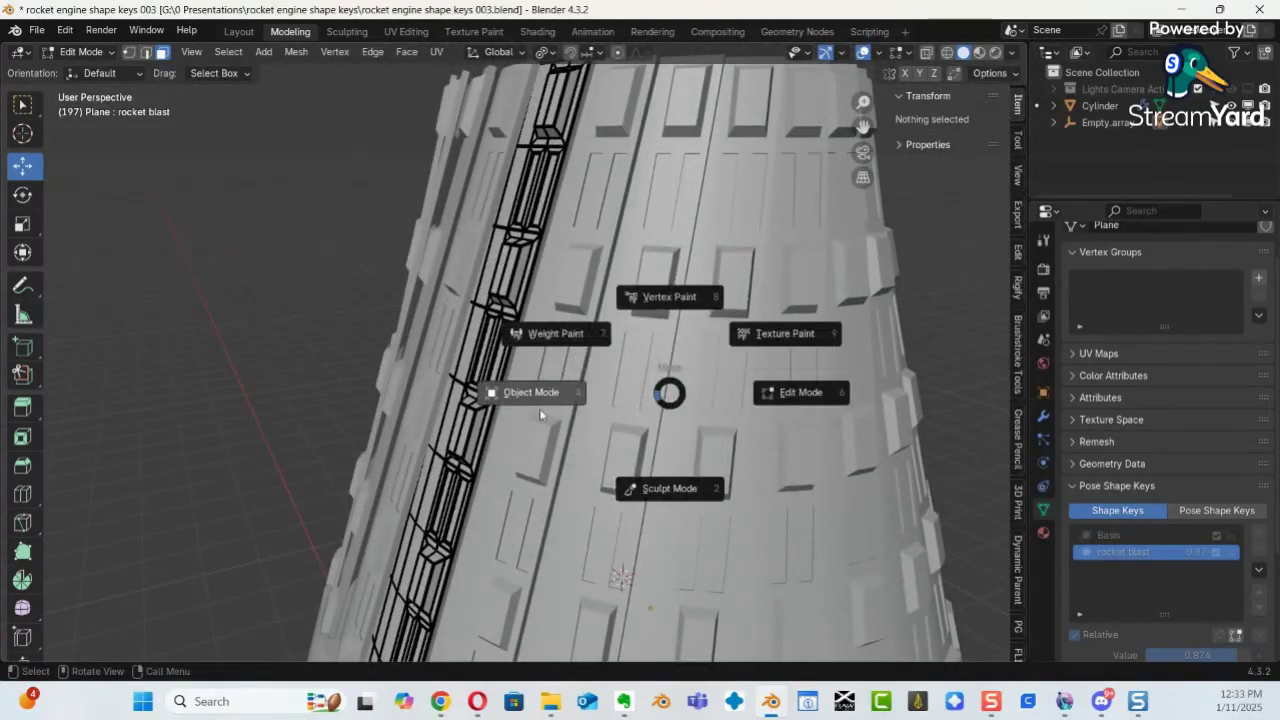
{"action": "left_click", "coordinate": [526, 393]}
Test the rocket blast shape key on the detailed strips by lowering its value to 0 and raising it to 1.
{"action": "middle_click_drag", "start_coordinate": [519, 418], "coordinate": [943, 567]}
{"action": "scroll", "coordinate": [529, 466], "scroll_direction": "down", "scroll_amount": 4}
{"action": "scroll", "coordinate": [1207, 440], "scroll_direction": "down", "scroll_amount": 4}
{"action": "middle_click_drag", "start_coordinate": [731, 543], "coordinate": [697, 631]}
{"action": "middle_click_drag", "start_coordinate": [678, 573], "coordinate": [796, 631]}
{"action": "left_click_drag", "start_coordinate": [1197, 525], "coordinate": [285, 536]}
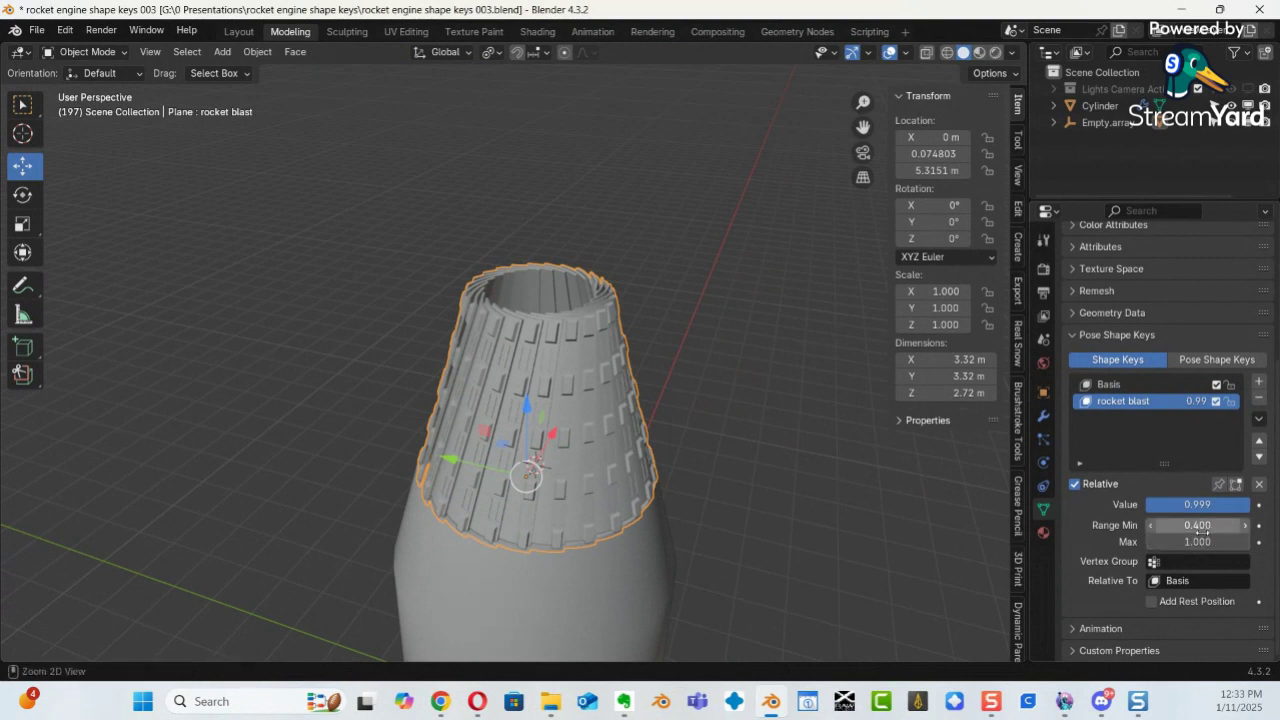
{"action": "left_click_drag", "start_coordinate": [1201, 530], "coordinate": [1201, 537]}
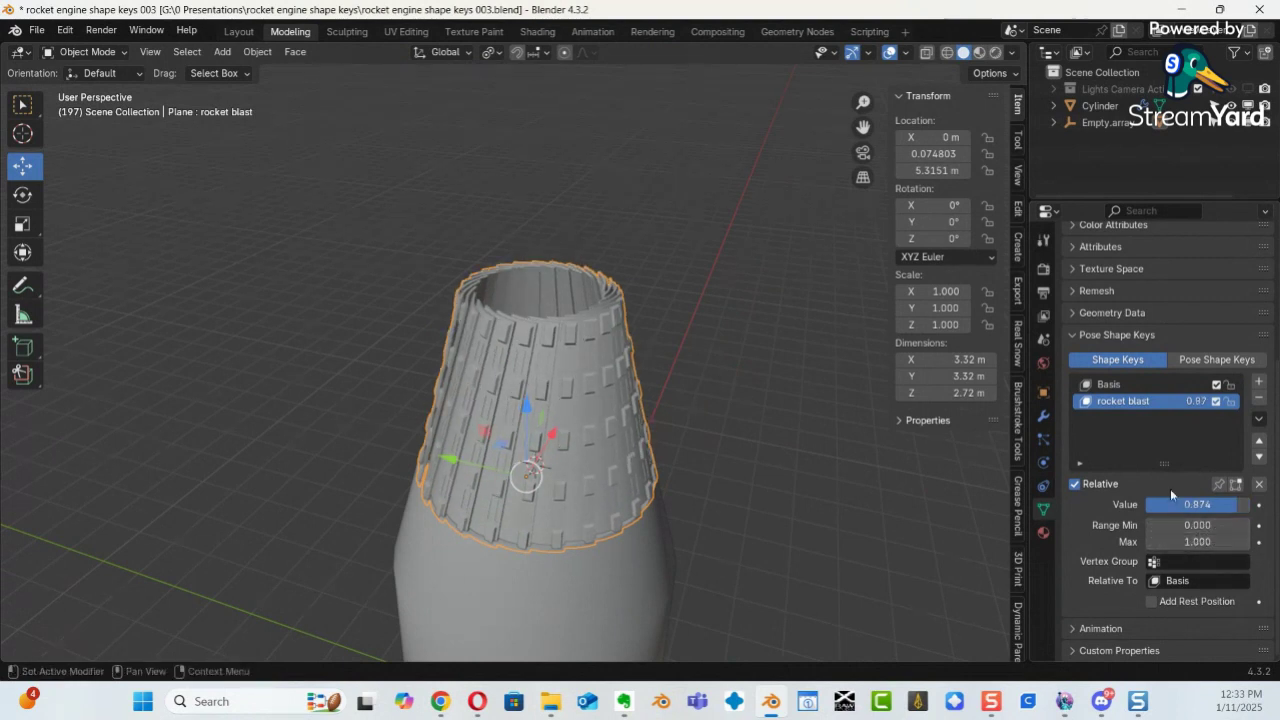
{"action": "left_click_drag", "start_coordinate": [178, 508], "coordinate": [1103, 478]}
{"action": "middle_click_drag", "start_coordinate": [738, 500], "coordinate": [698, 379]}
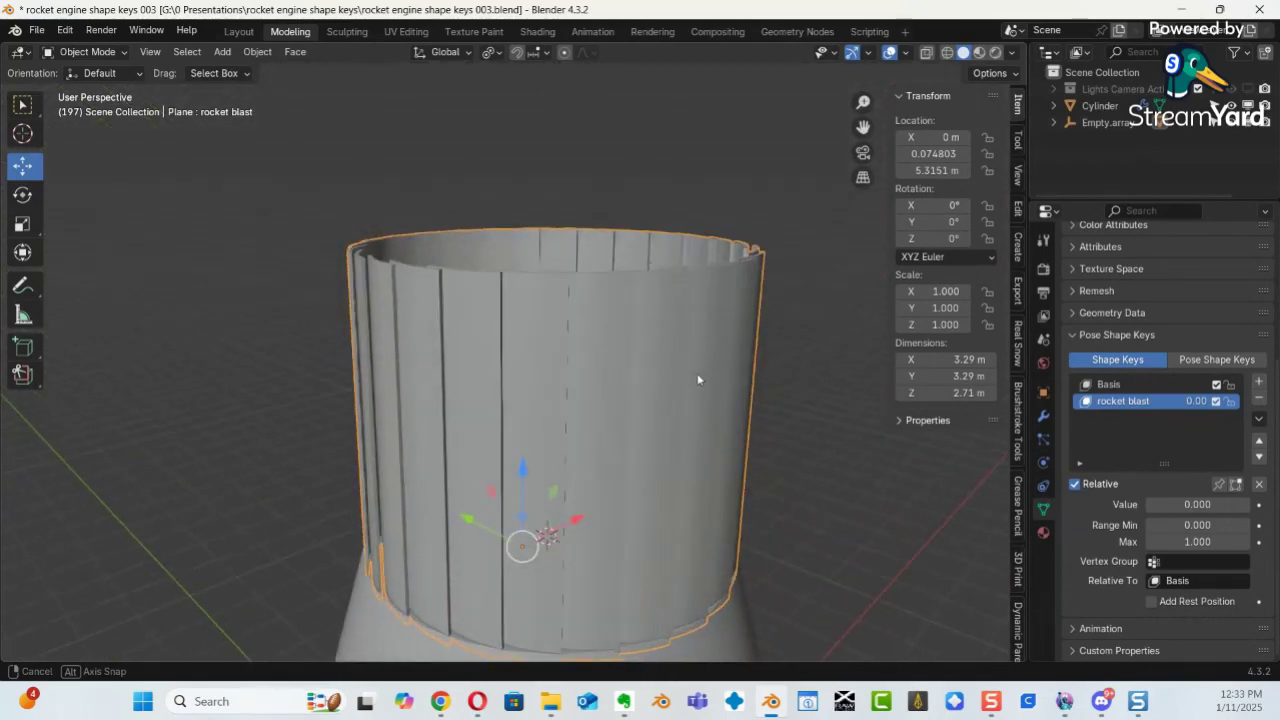
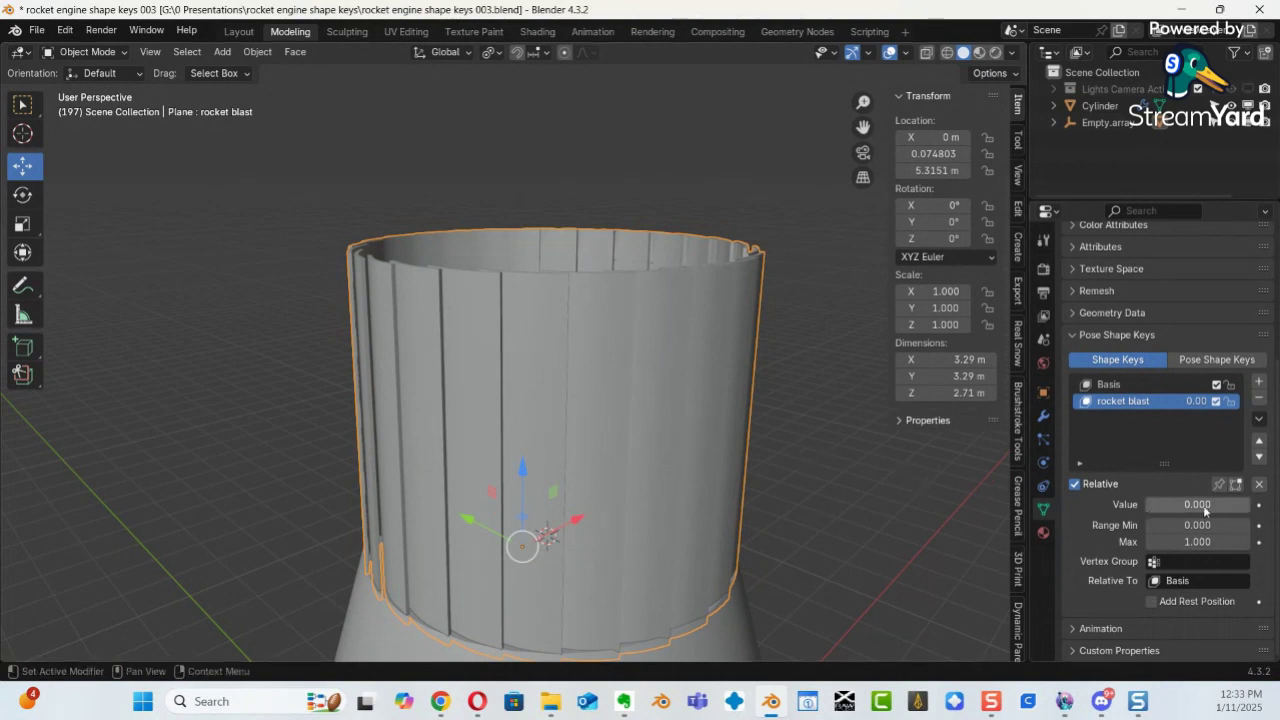
{"action": "left_click_drag", "start_coordinate": [1189, 509], "coordinate": [305, 528]}
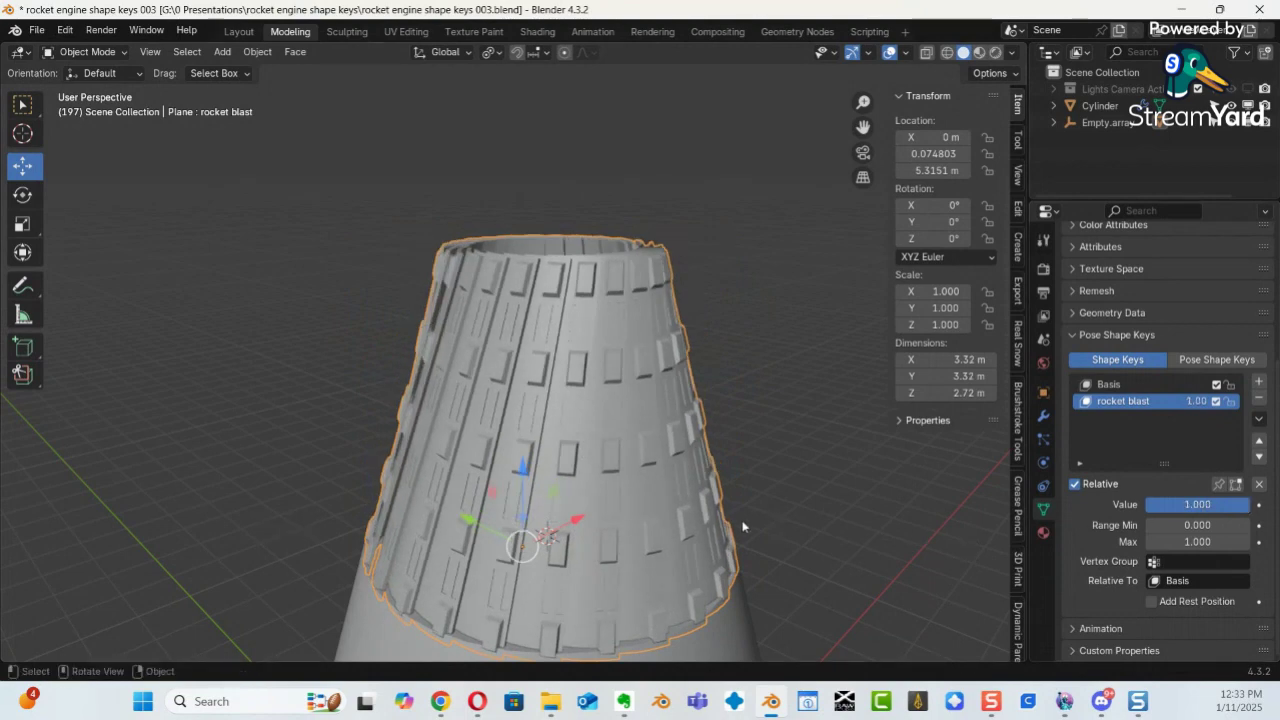
Set the rocket blast shape key value to 0.597, preview it at 0, and inspect the nozzle strips with the engine body.
{"action": "left_click_drag", "start_coordinate": [650, 517], "coordinate": [299, 404], "text": "alt"}
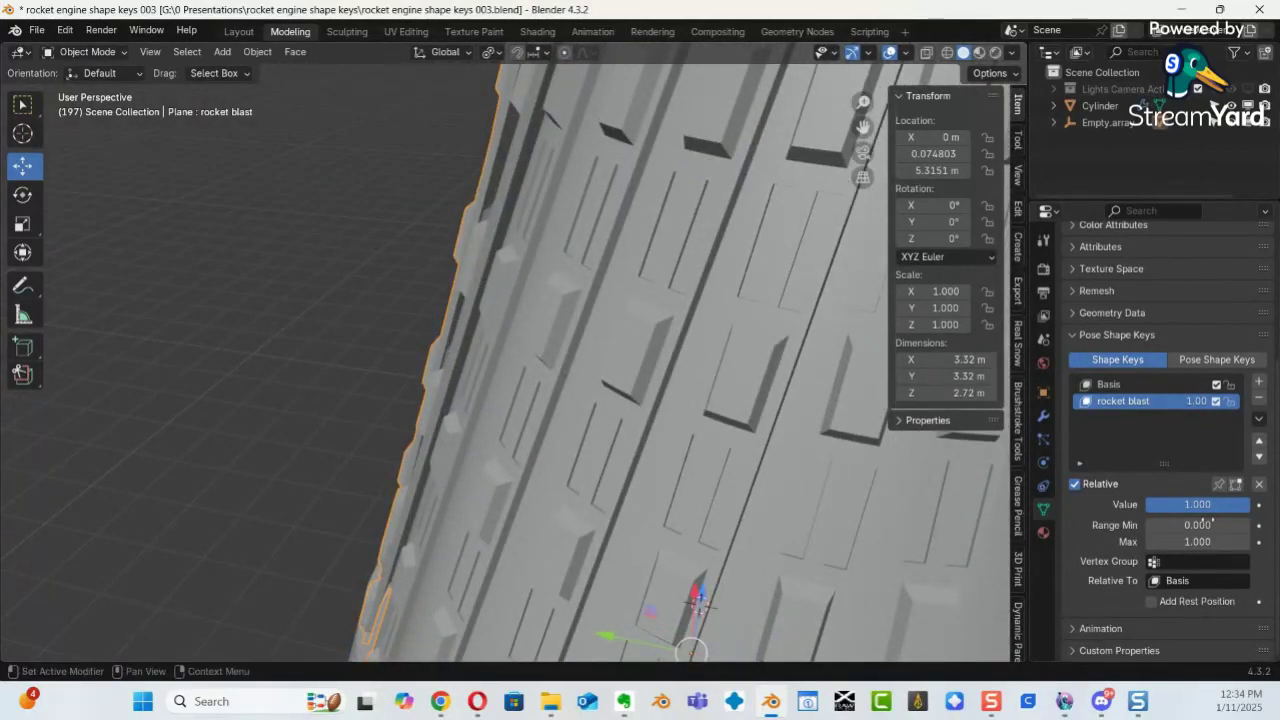
{"action": "left_click_drag", "start_coordinate": [1200, 508], "coordinate": [1147, 520]}
{"action": "middle_click_drag", "start_coordinate": [784, 497], "coordinate": [596, 472], "text": "ctrl"}
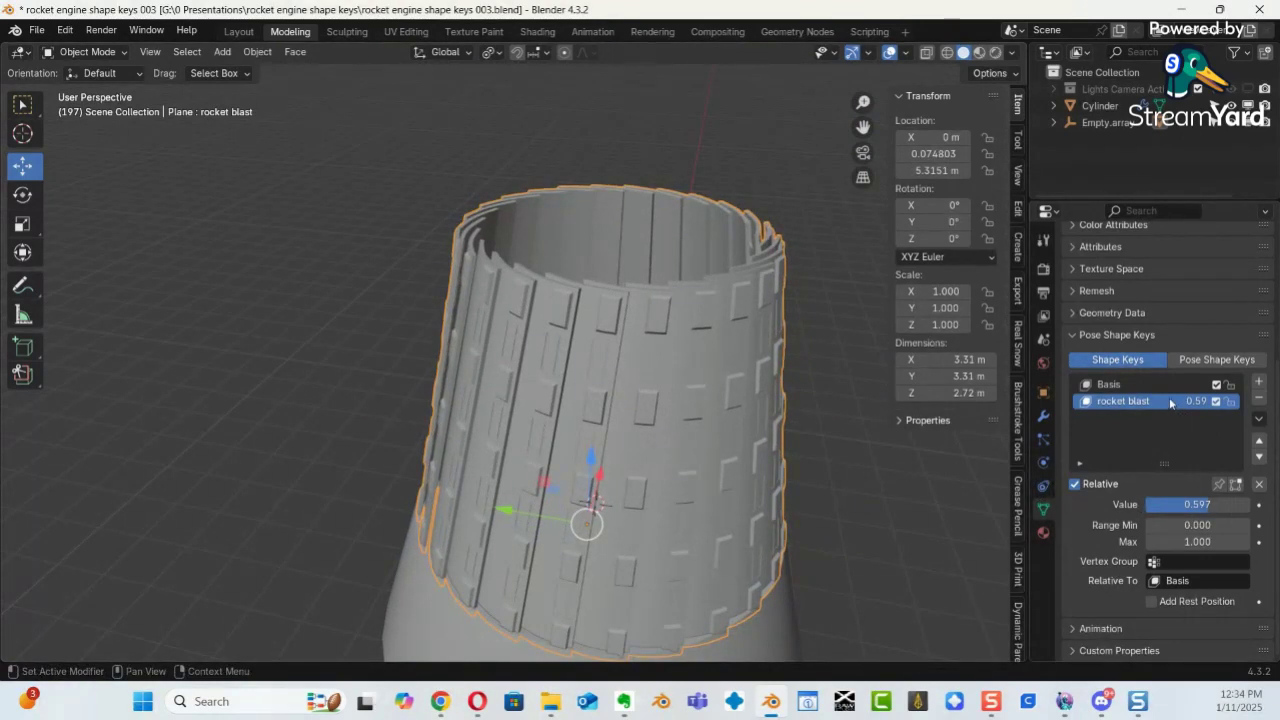
{"action": "left_click_drag", "start_coordinate": [146, 509], "coordinate": [1075, 157]}
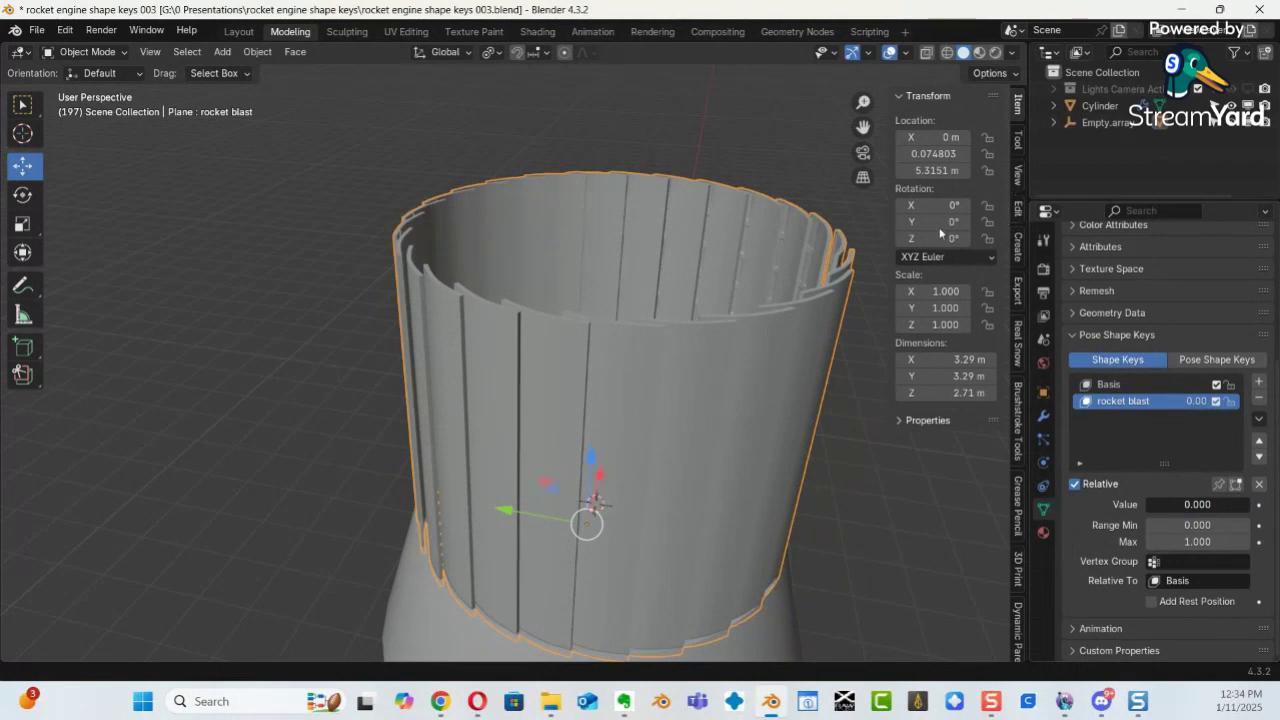
{"action": "key", "text": "Escape"}
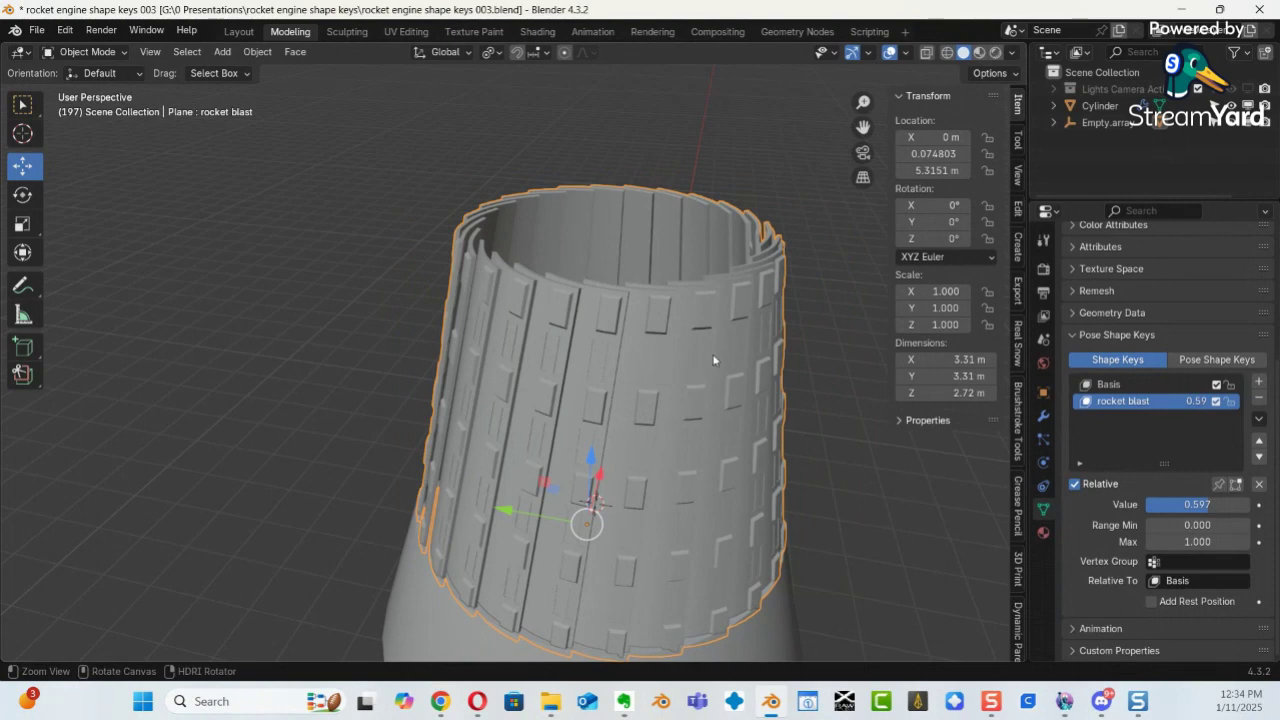
{"action": "middle_click_drag", "start_coordinate": [697, 385], "coordinate": [878, 565]}
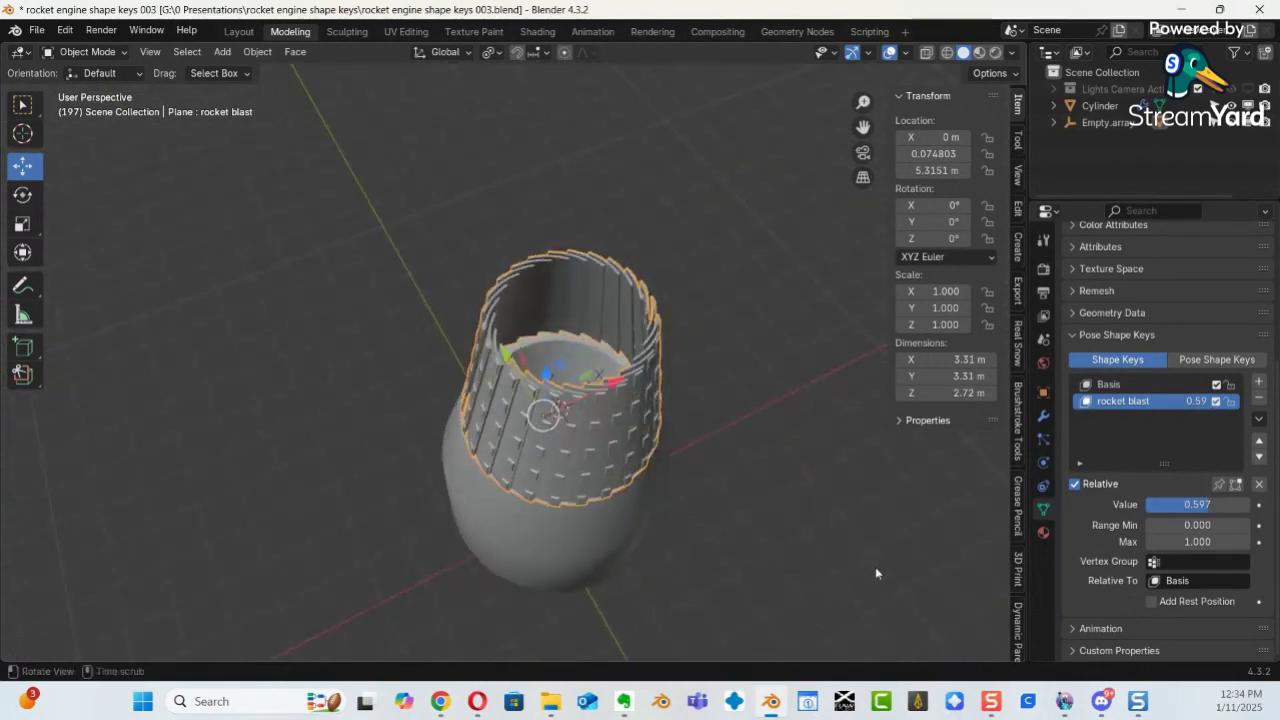
{"action": "middle_click_drag", "start_coordinate": [581, 381], "coordinate": [547, 306]}
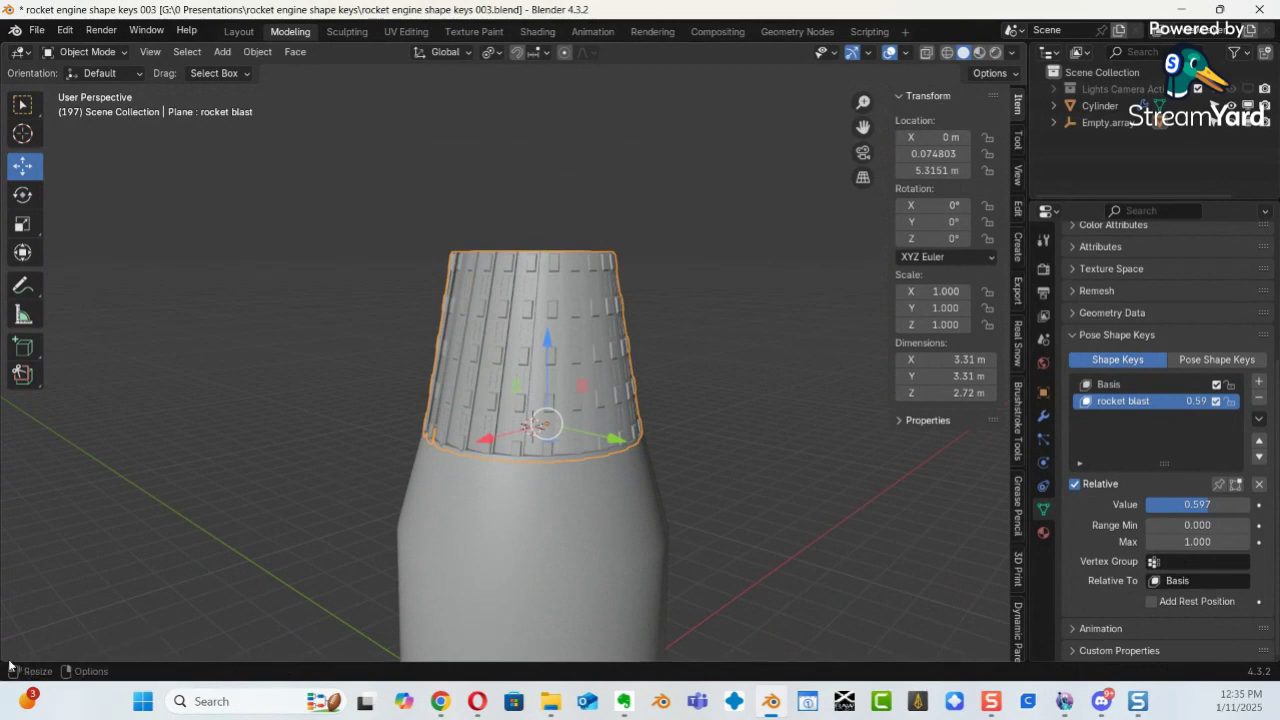
Detach the 3D Viewport into its own window, try it maximized and snapped to half the screen, and minimize it.
{"action": "left_click_drag", "start_coordinate": [4, 660], "coordinate": [14, 565], "text": "shift"}
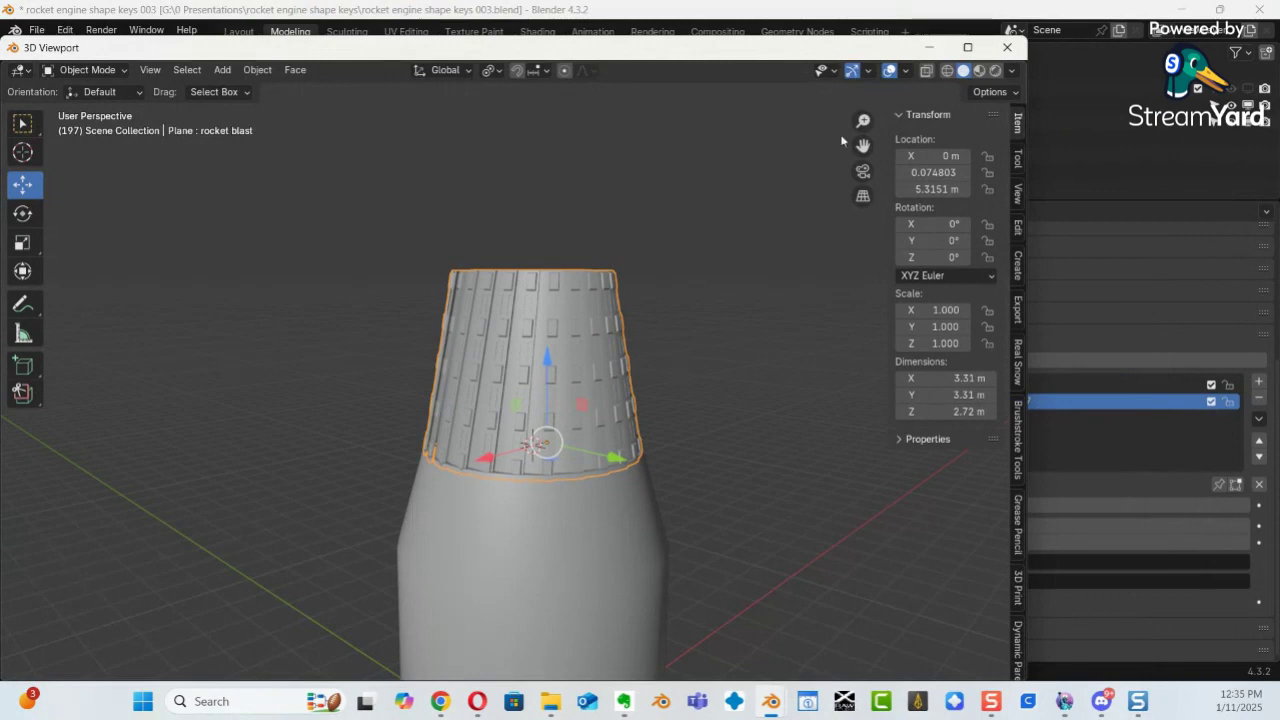
{"action": "left_click_drag", "start_coordinate": [783, 51], "coordinate": [810, 35]}
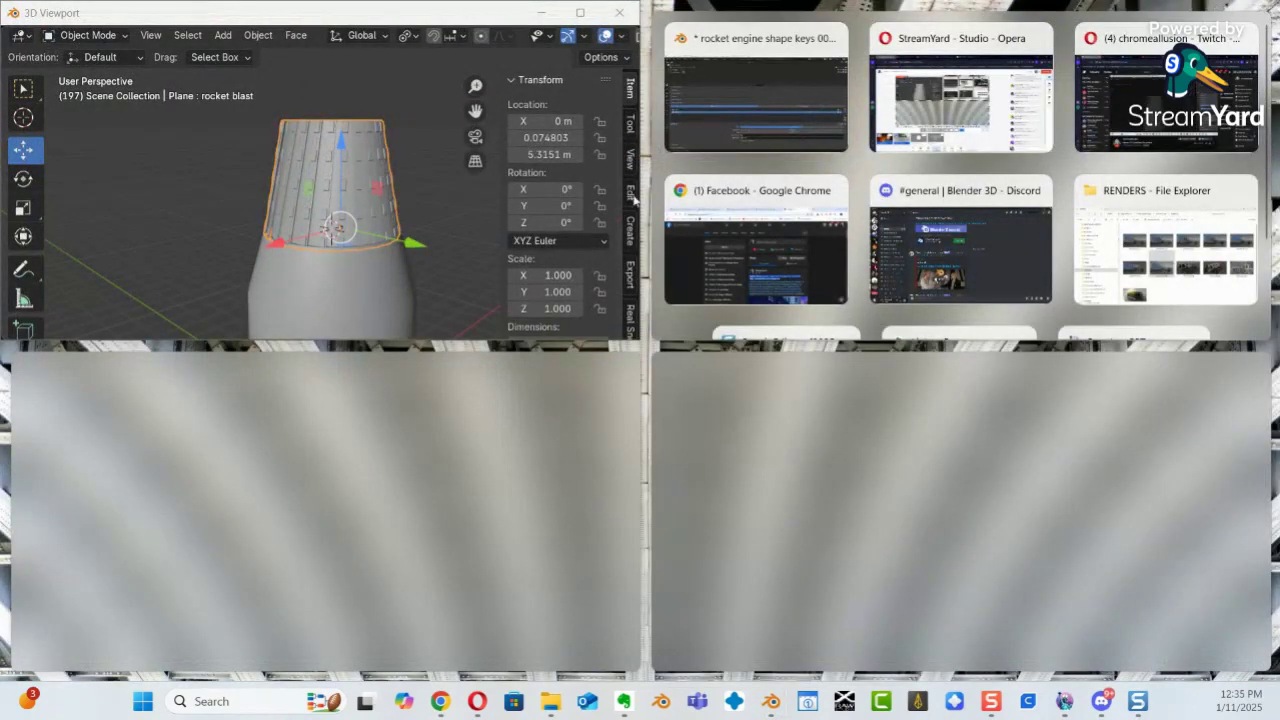
{"action": "left_click", "coordinate": [460, 130]}
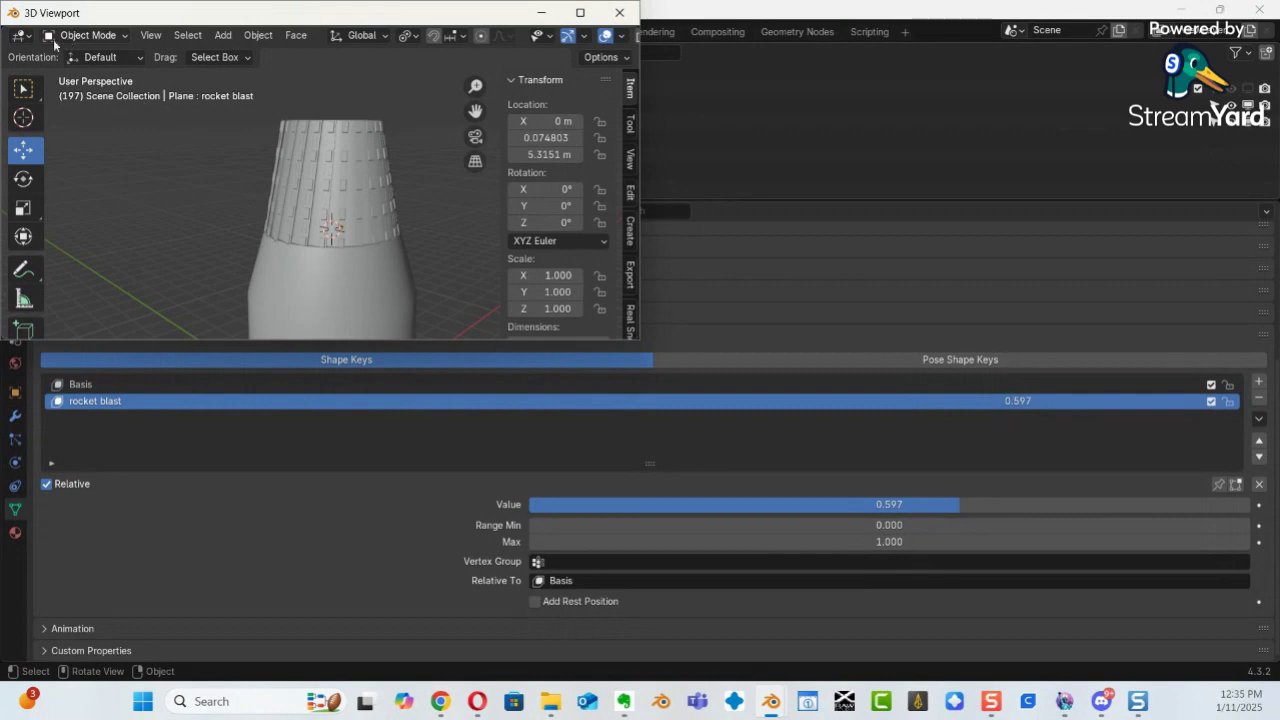
{"action": "left_click", "coordinate": [581, 13]}
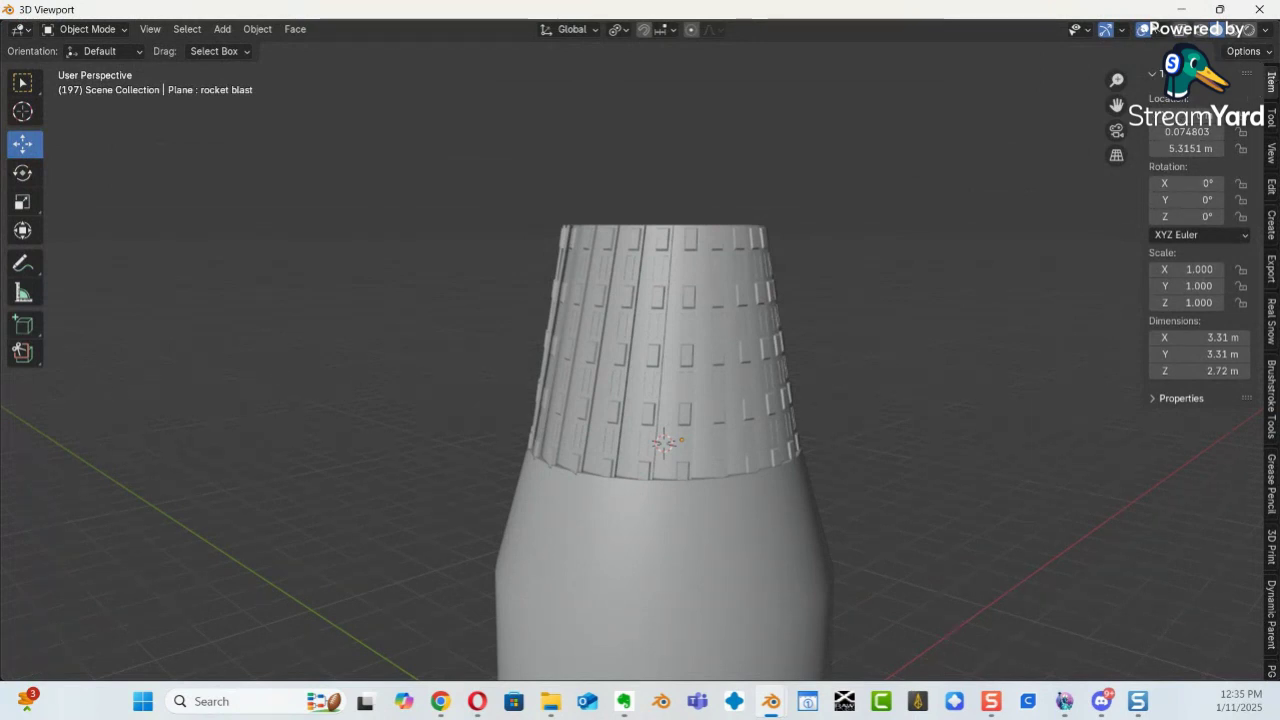
{"action": "left_click_drag", "start_coordinate": [1070, 22], "coordinate": [591, 148]}
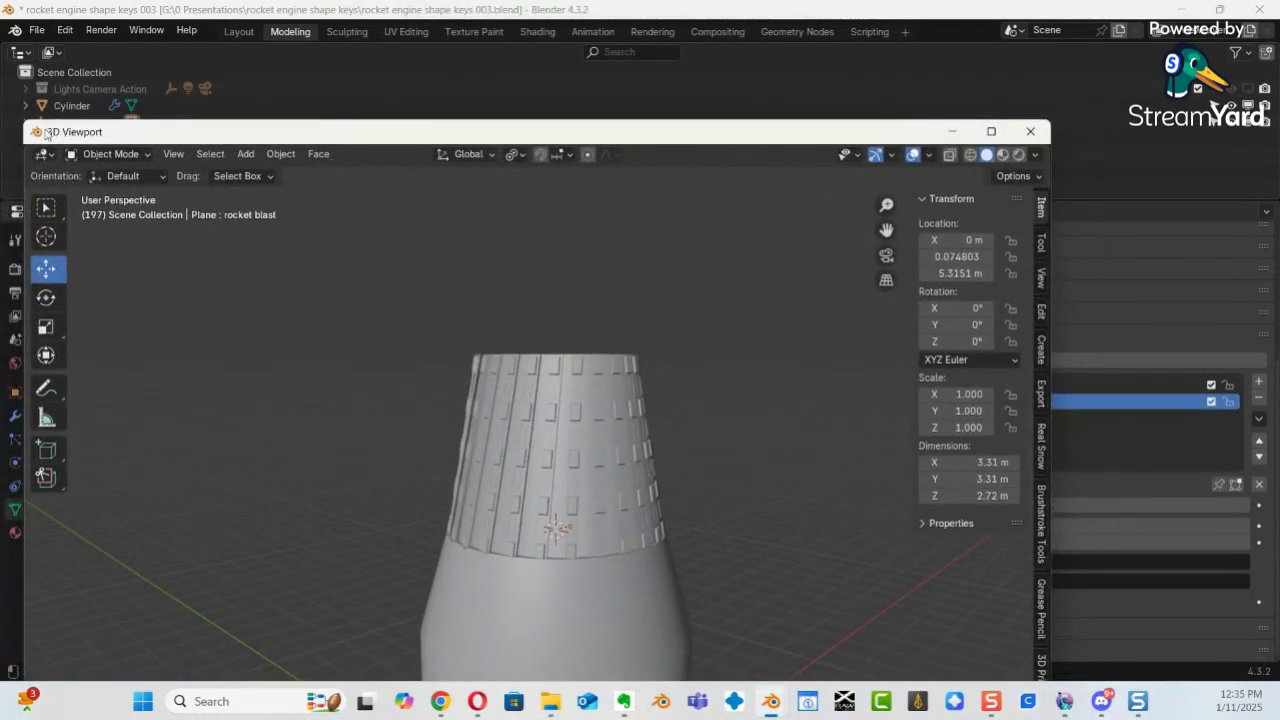
{"action": "left_click_drag", "start_coordinate": [72, 128], "coordinate": [6, 165]}
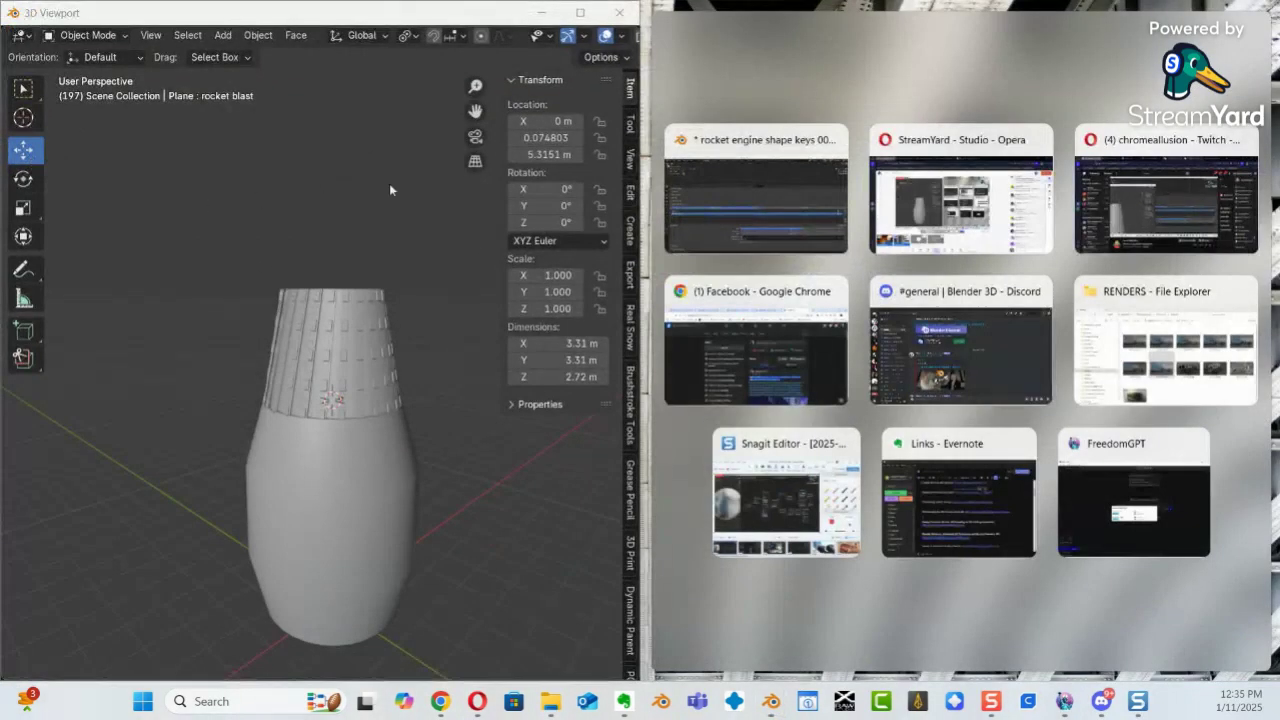
{"action": "left_click", "coordinate": [539, 20]}
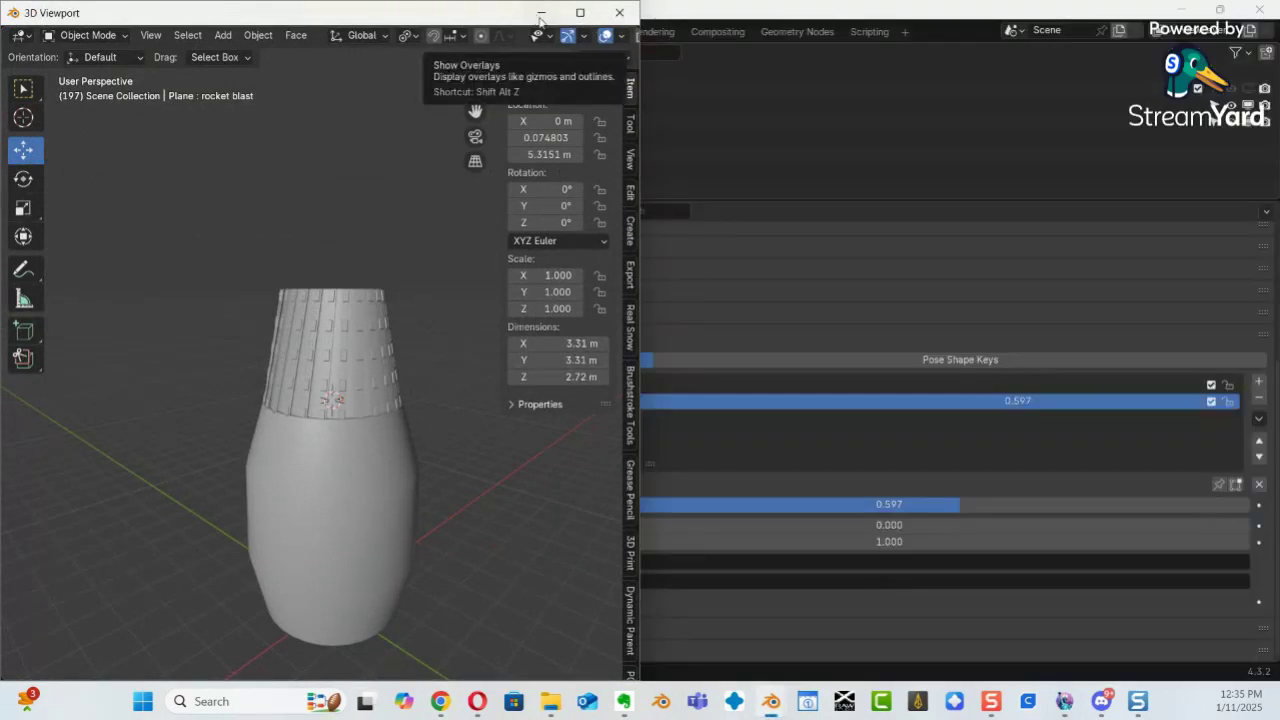
{"action": "left_click", "coordinate": [541, 20]}
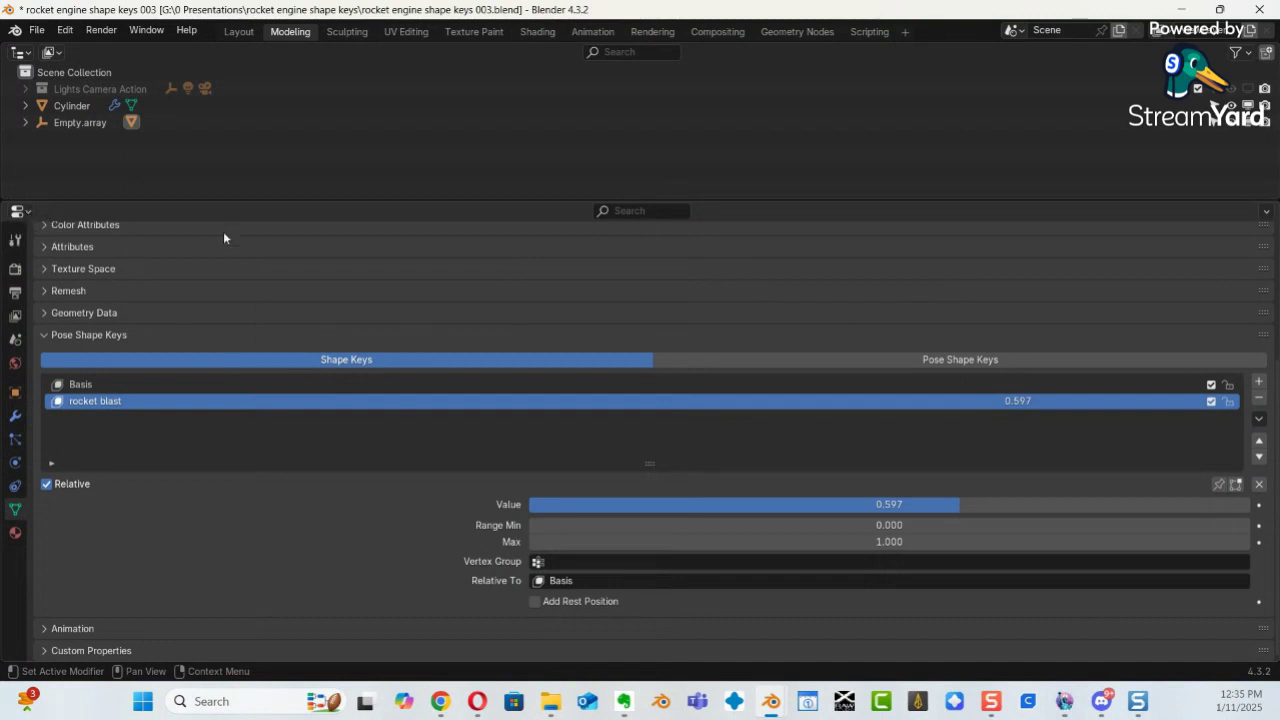
Quit the program, saving the changes to rocket engine shape keys 003.blend.
{"action": "left_click", "coordinate": [20, 53]}
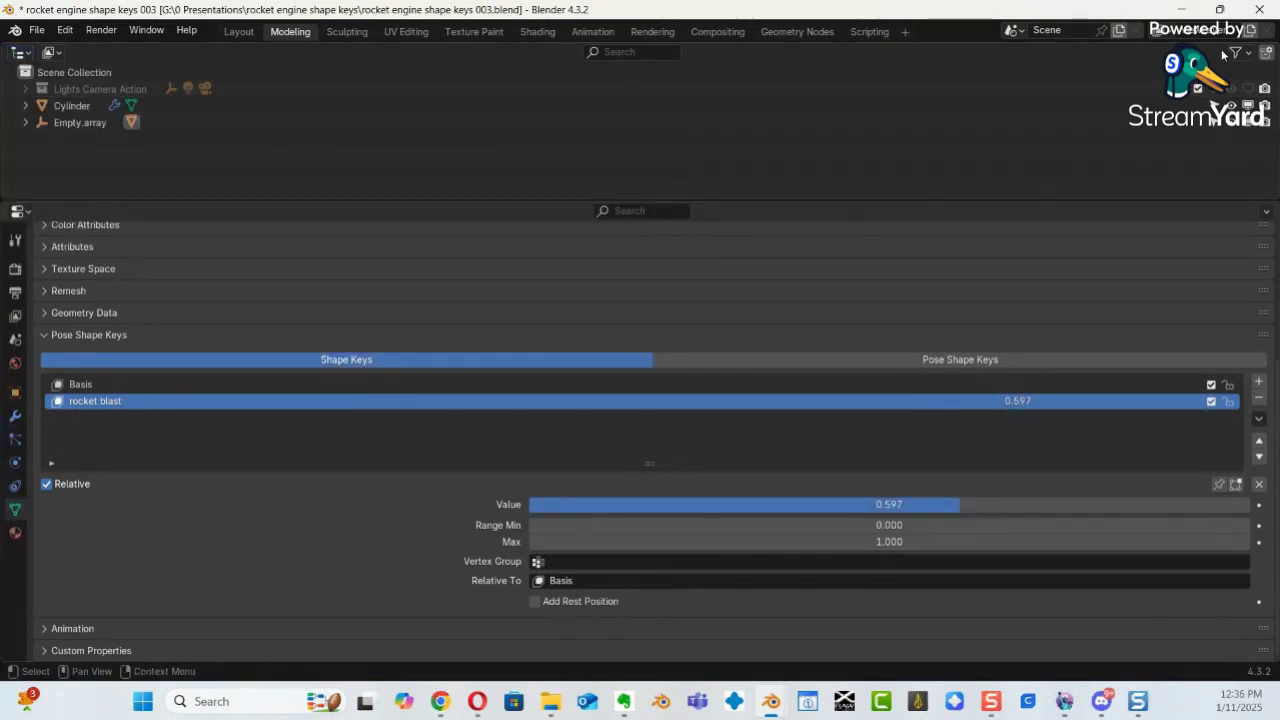
{"action": "left_click", "coordinate": [1250, 14]}
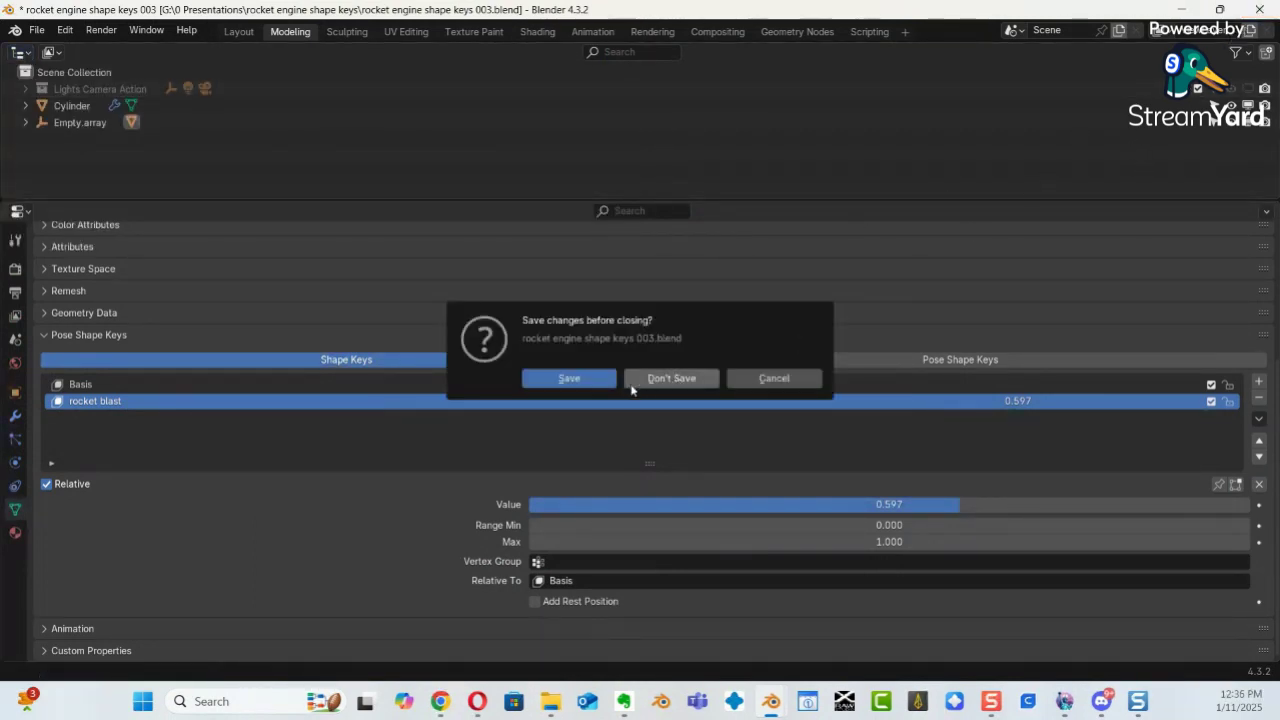
{"action": "left_click", "coordinate": [580, 381]}
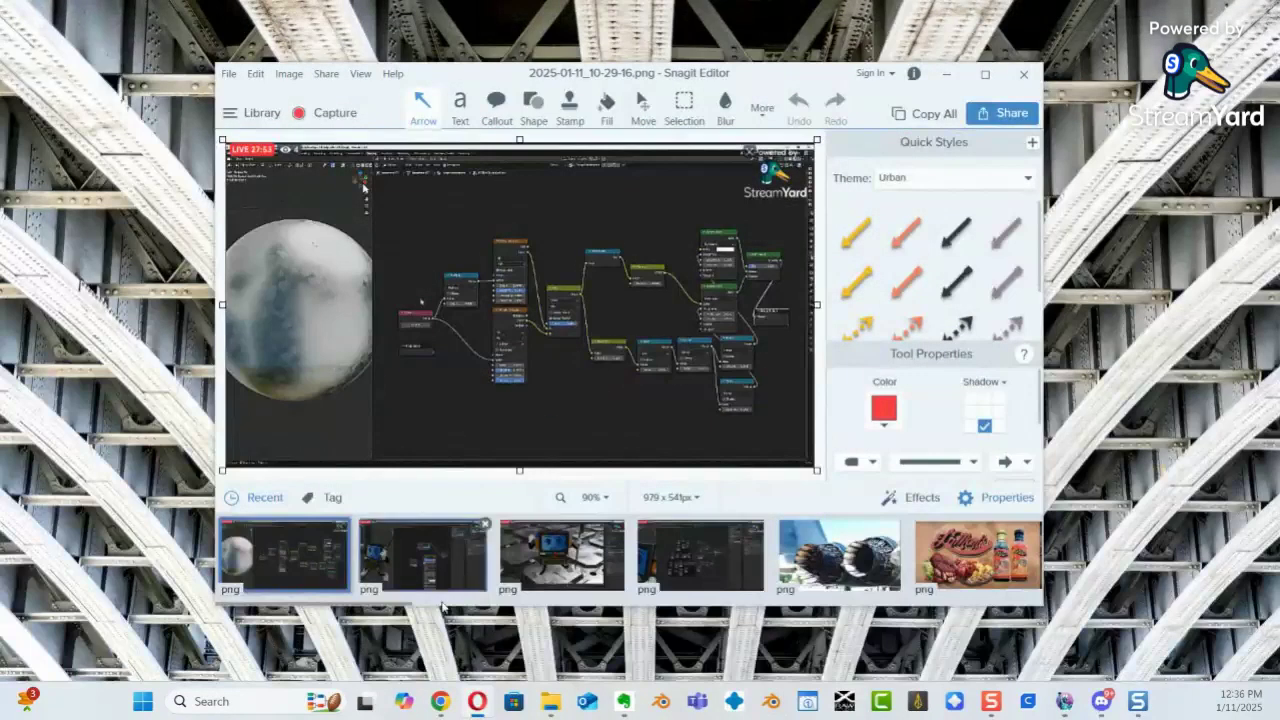
Launch Blender 4.3 from the list of installed applications.
{"action": "left_click", "coordinate": [145, 704]}
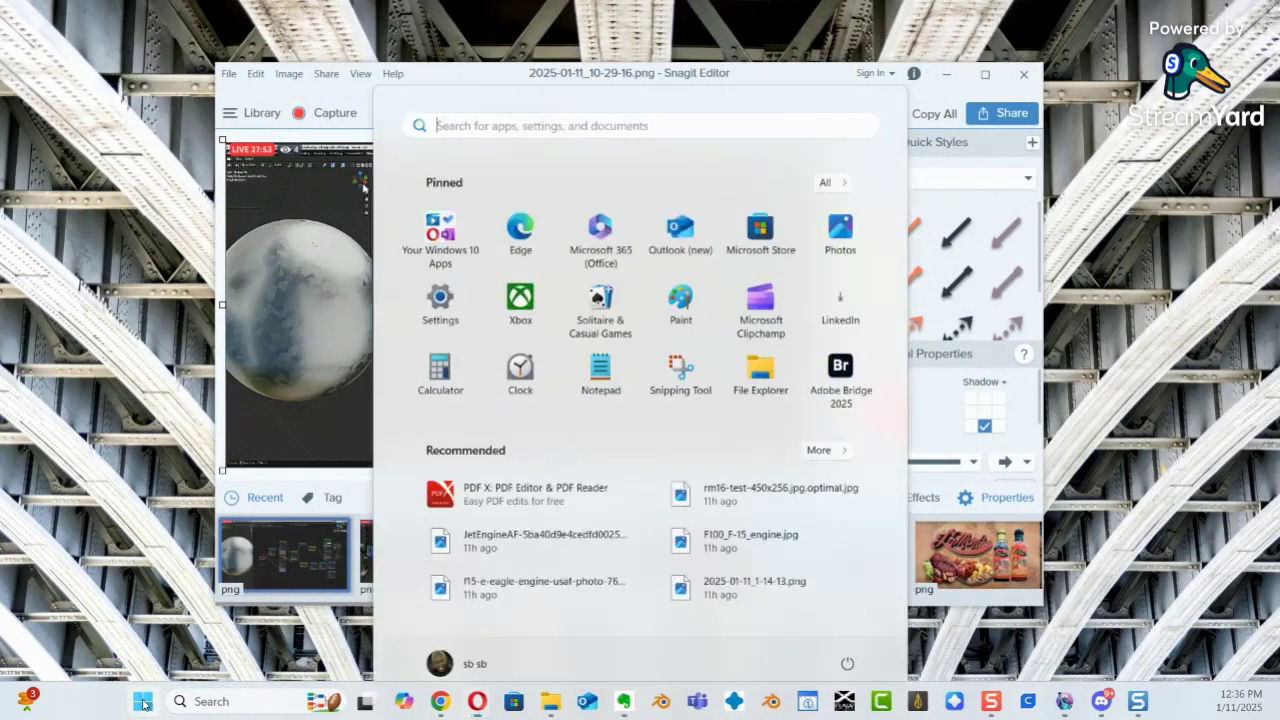
{"action": "left_click", "coordinate": [825, 164]}
{"action": "scroll", "coordinate": [631, 432], "scroll_direction": "down", "scroll_amount": 10}
{"action": "scroll", "coordinate": [630, 430], "scroll_direction": "up", "scroll_amount": 3}
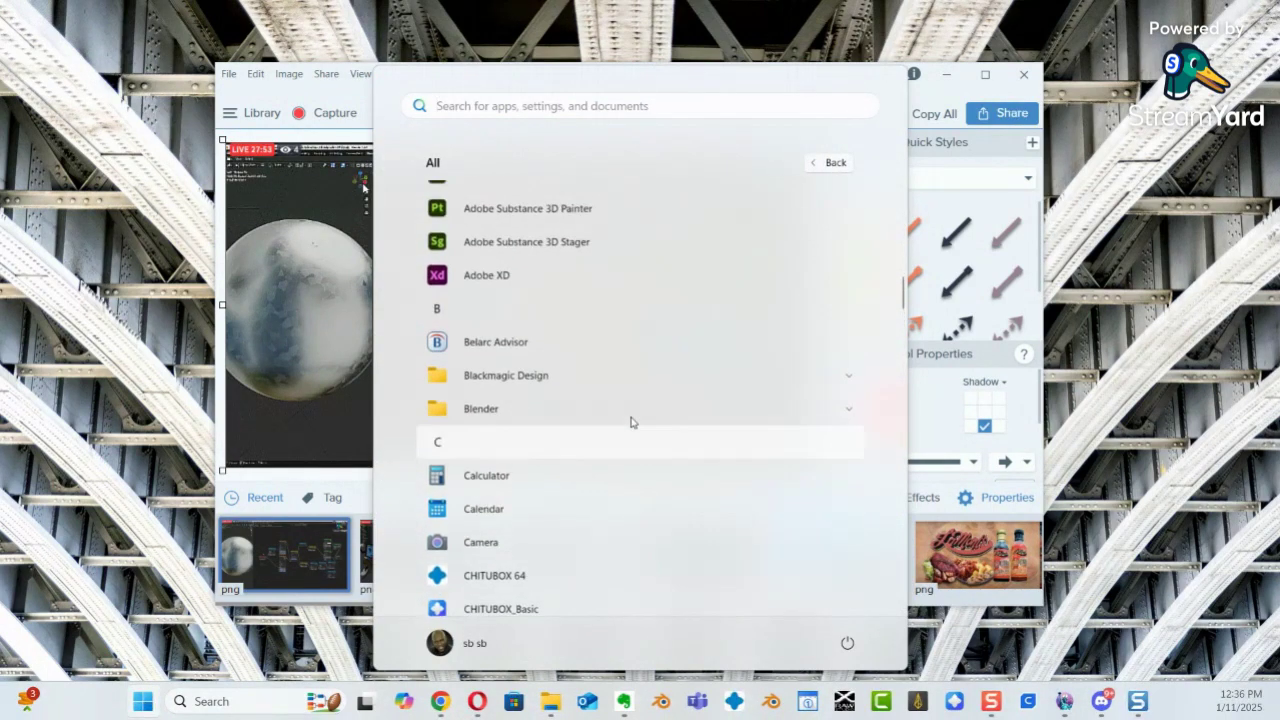
{"action": "left_click", "coordinate": [506, 454]}
{"action": "scroll", "coordinate": [551, 486], "scroll_direction": "down", "scroll_amount": 2}
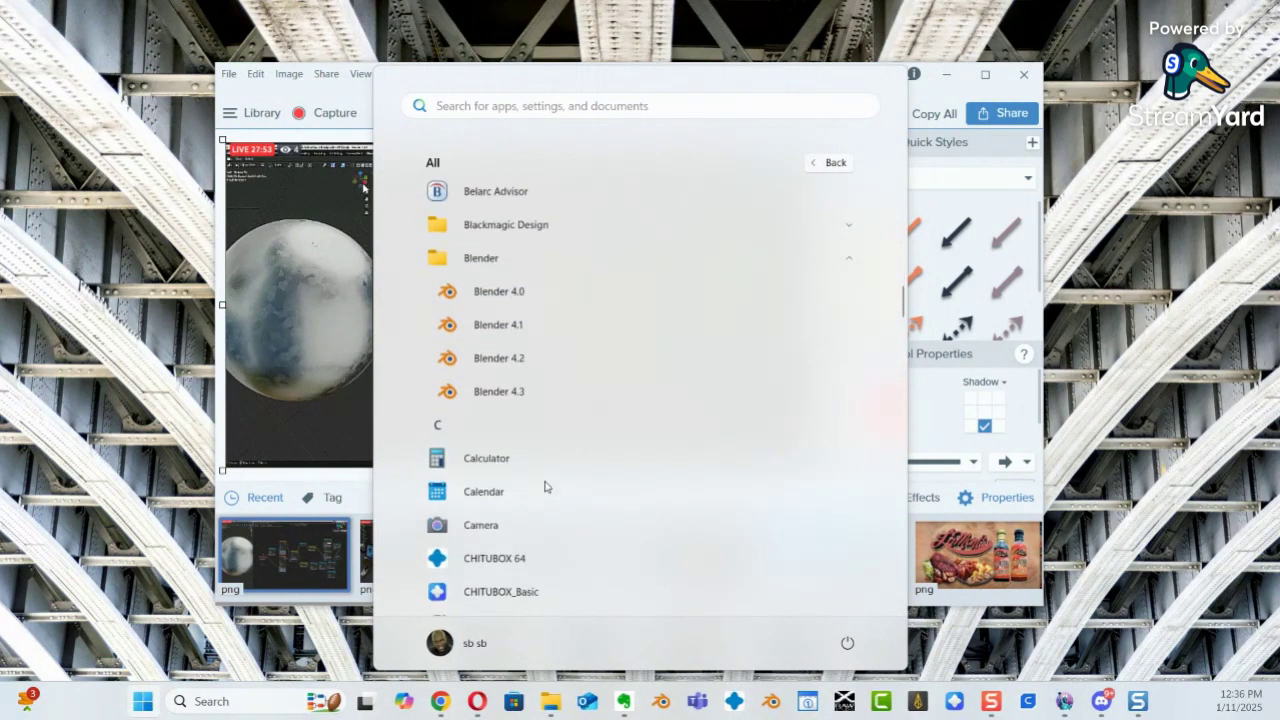
{"action": "left_click", "coordinate": [509, 409]}
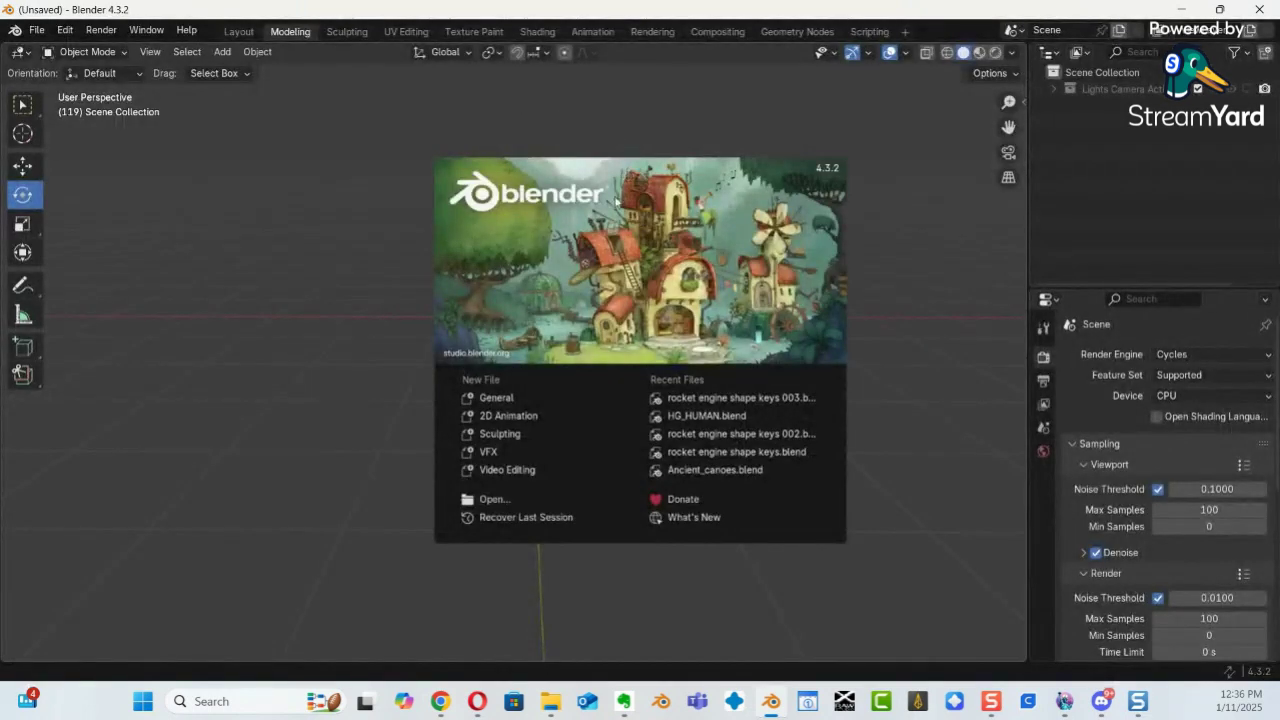
Dismiss the splash screen and reopen the recent file rocket engine shape keys 003.blend.
{"action": "left_click", "coordinate": [605, 203]}
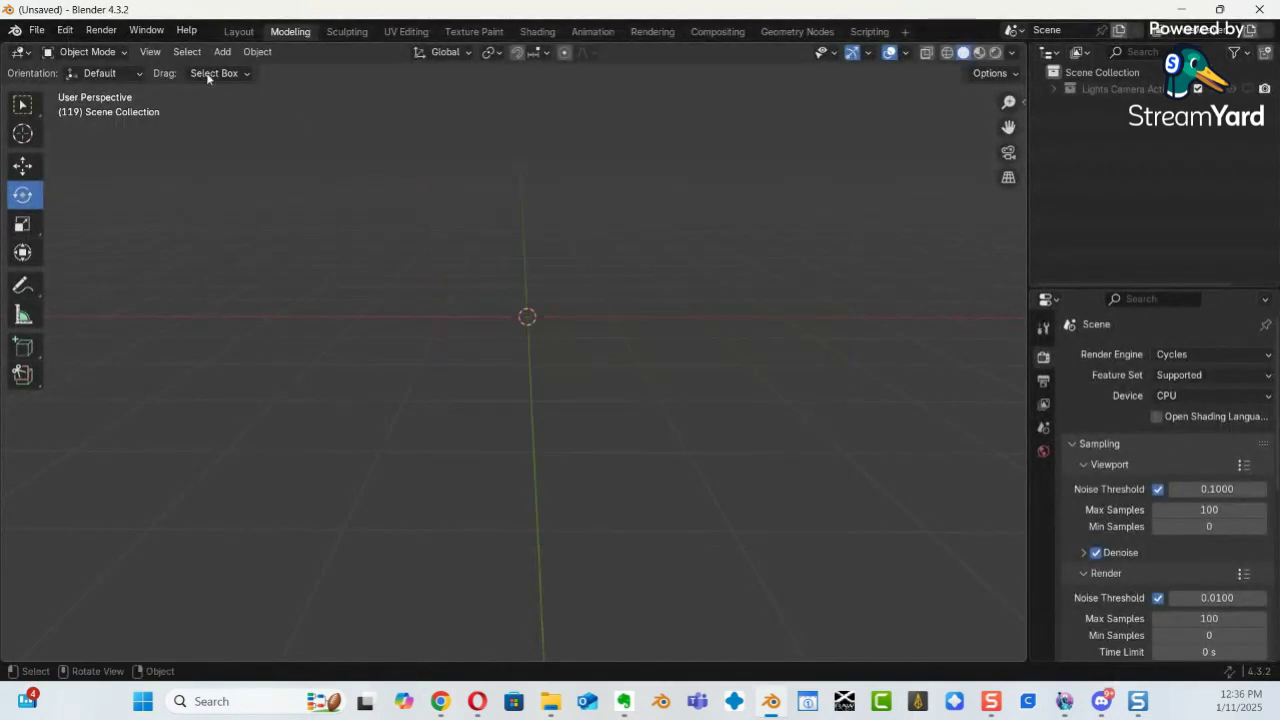
{"action": "left_click", "coordinate": [34, 30]}
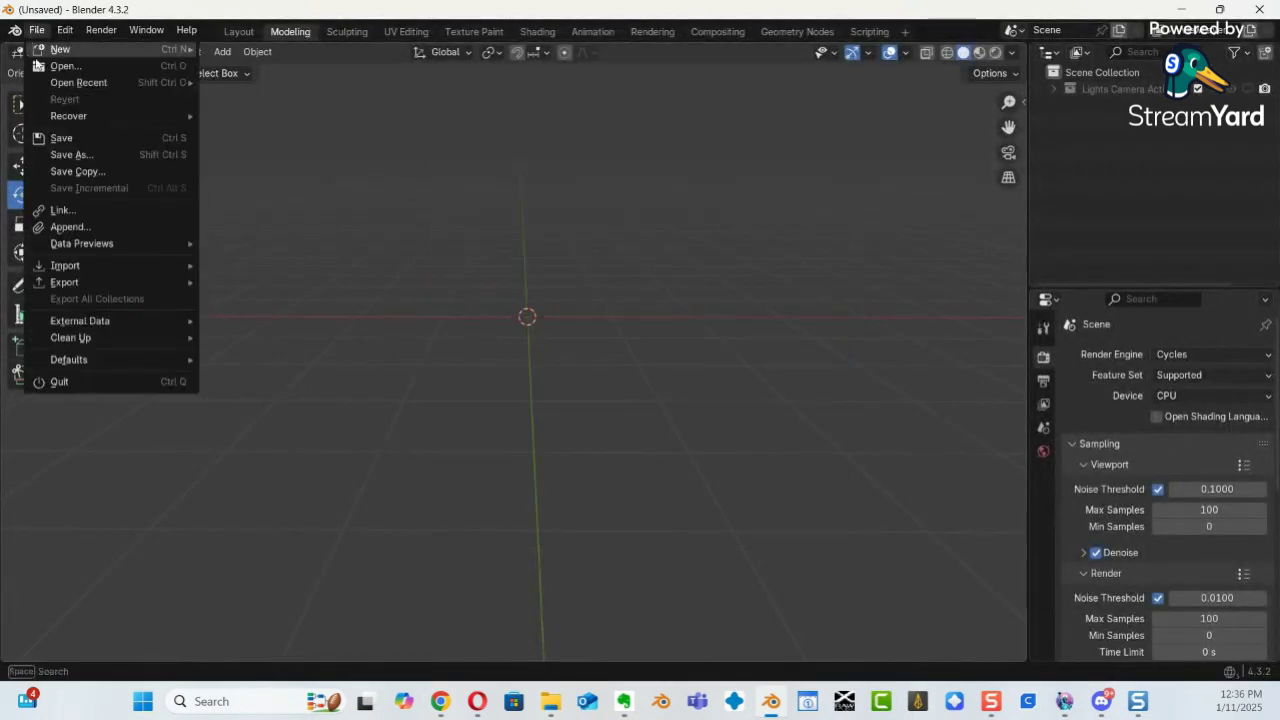
{"action": "right_click", "coordinate": [125, 78]}
{"action": "key", "text": "Escape"}
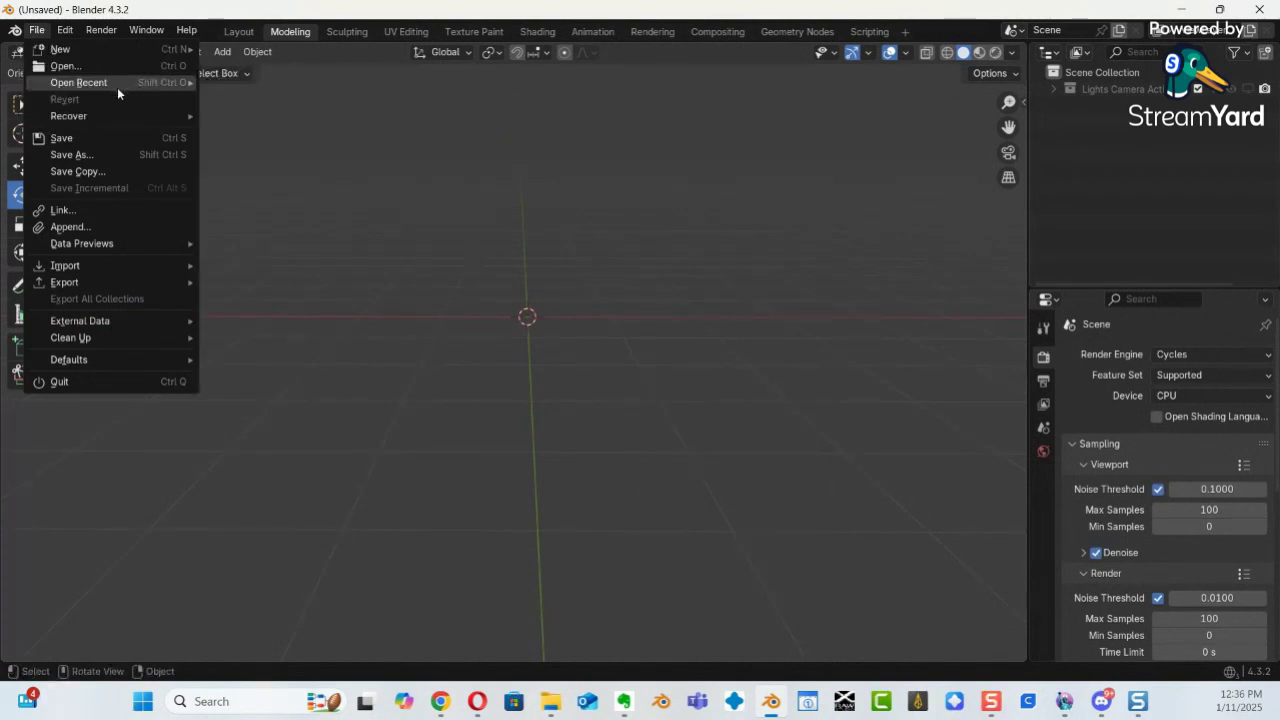
{"action": "mouse_move", "coordinate": [89, 79]}
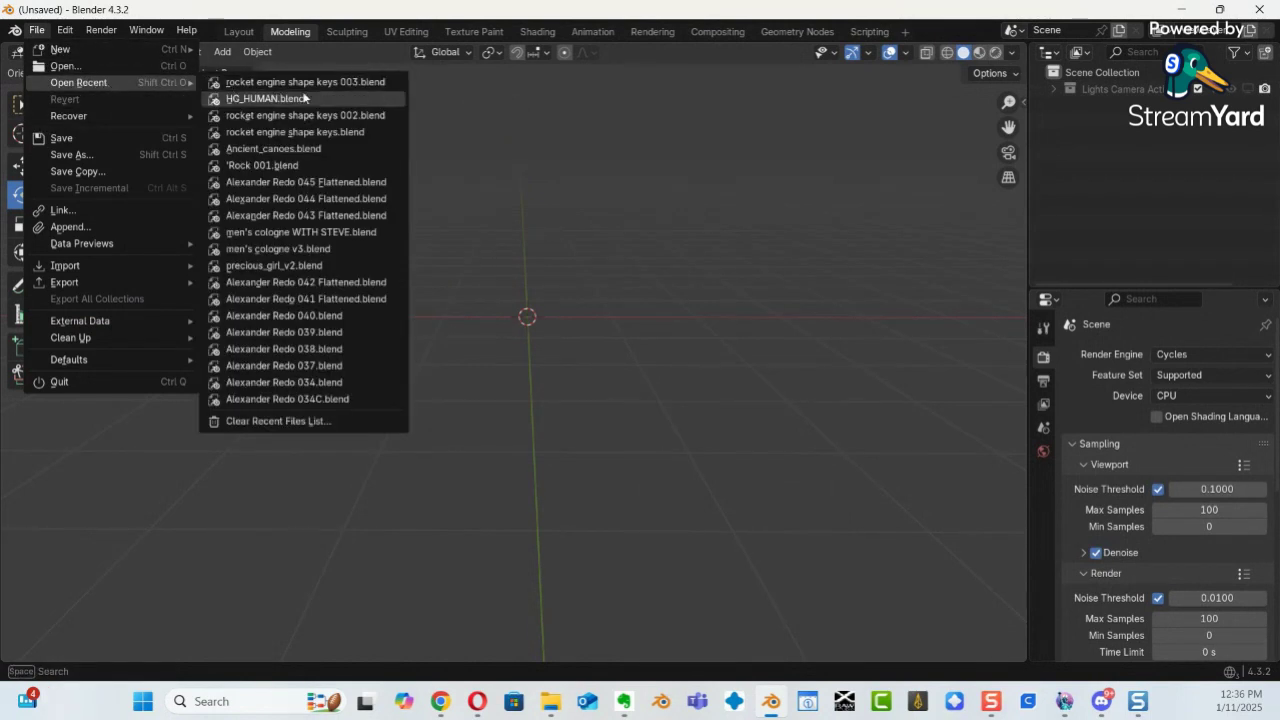
{"action": "left_click", "coordinate": [347, 82]}
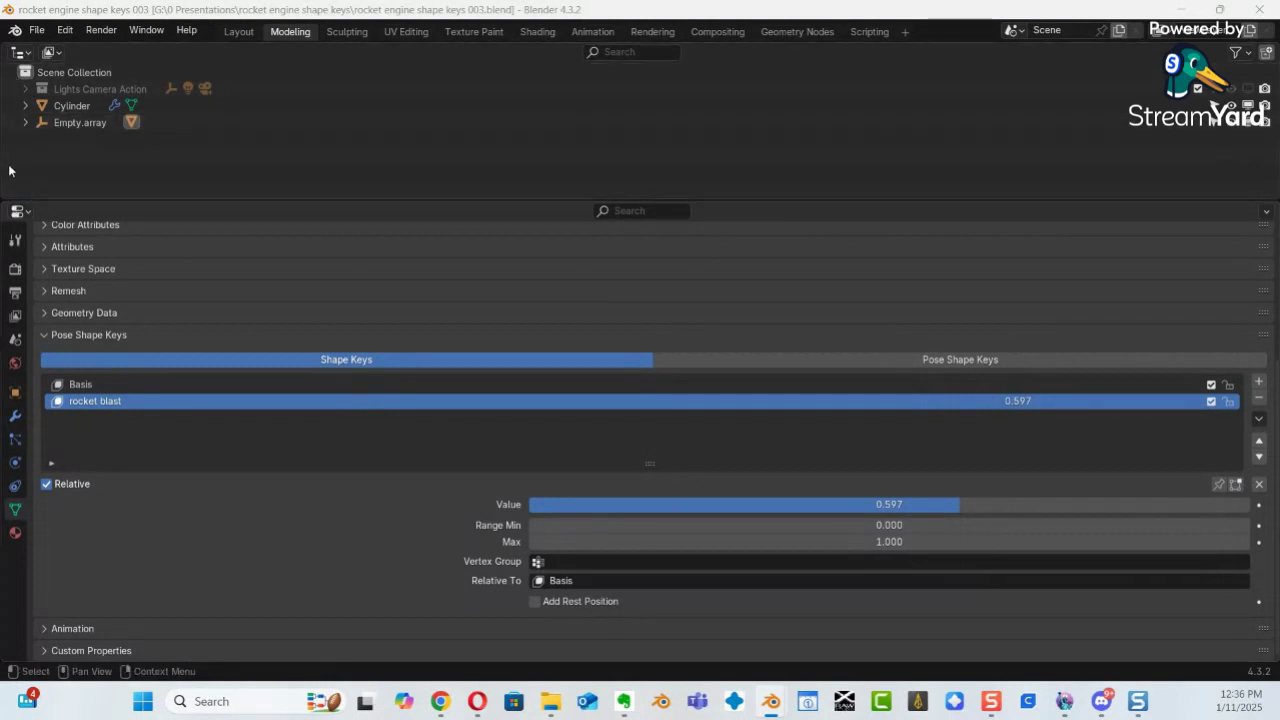
Split the Outliner area vertically and change one half into a 3D Viewport editor.
{"action": "right_click", "coordinate": [211, 201]}
{"action": "left_click", "coordinate": [228, 224]}
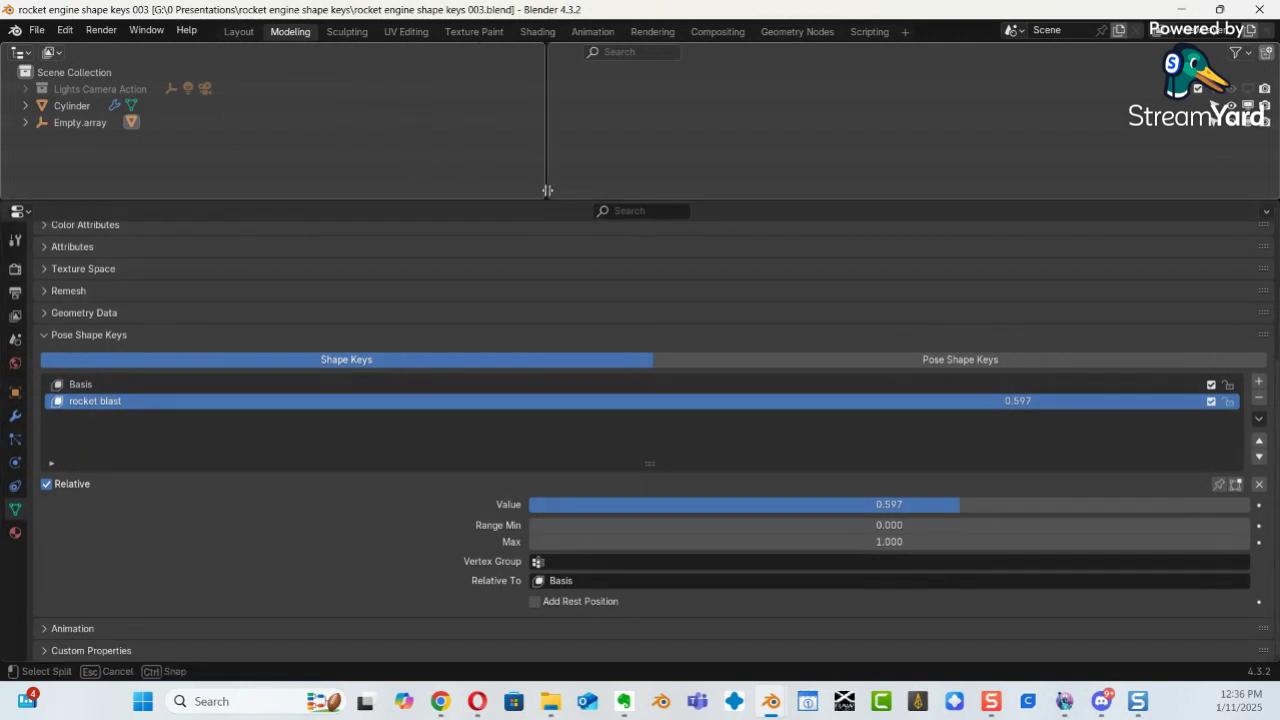
{"action": "left_click", "coordinate": [547, 190]}
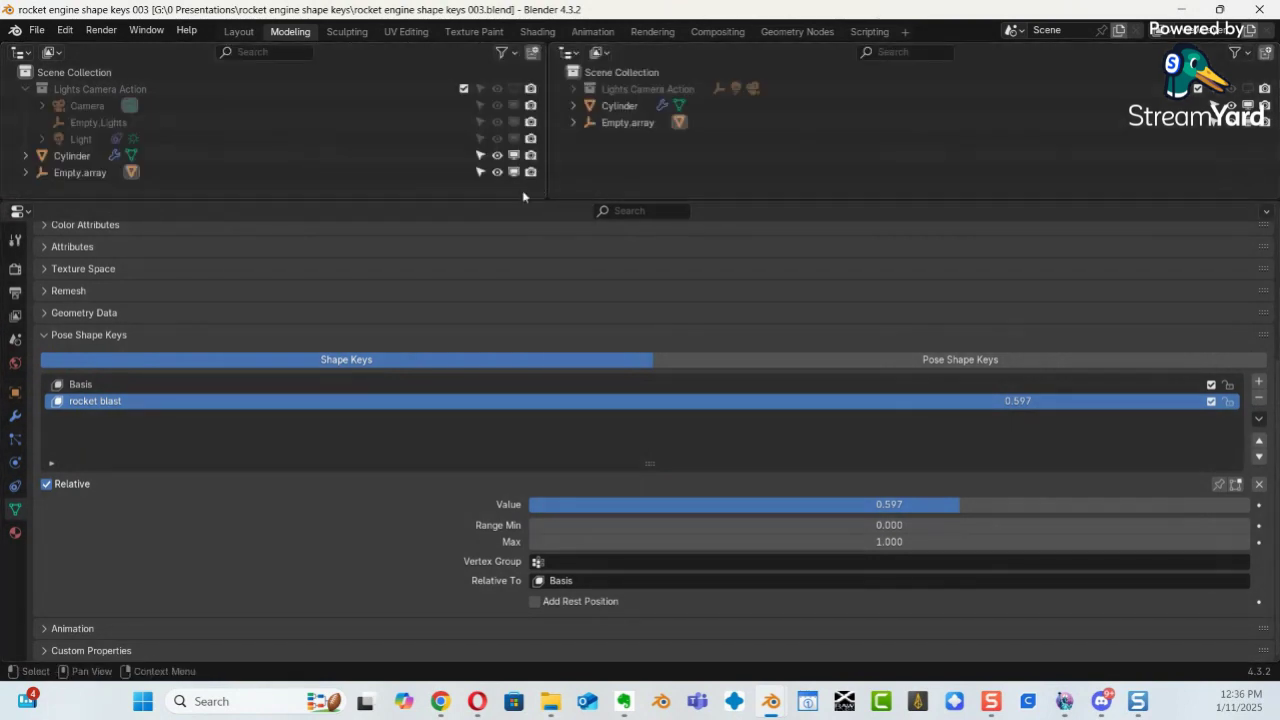
{"action": "left_click", "coordinate": [50, 53]}
{"action": "left_click", "coordinate": [81, 93]}
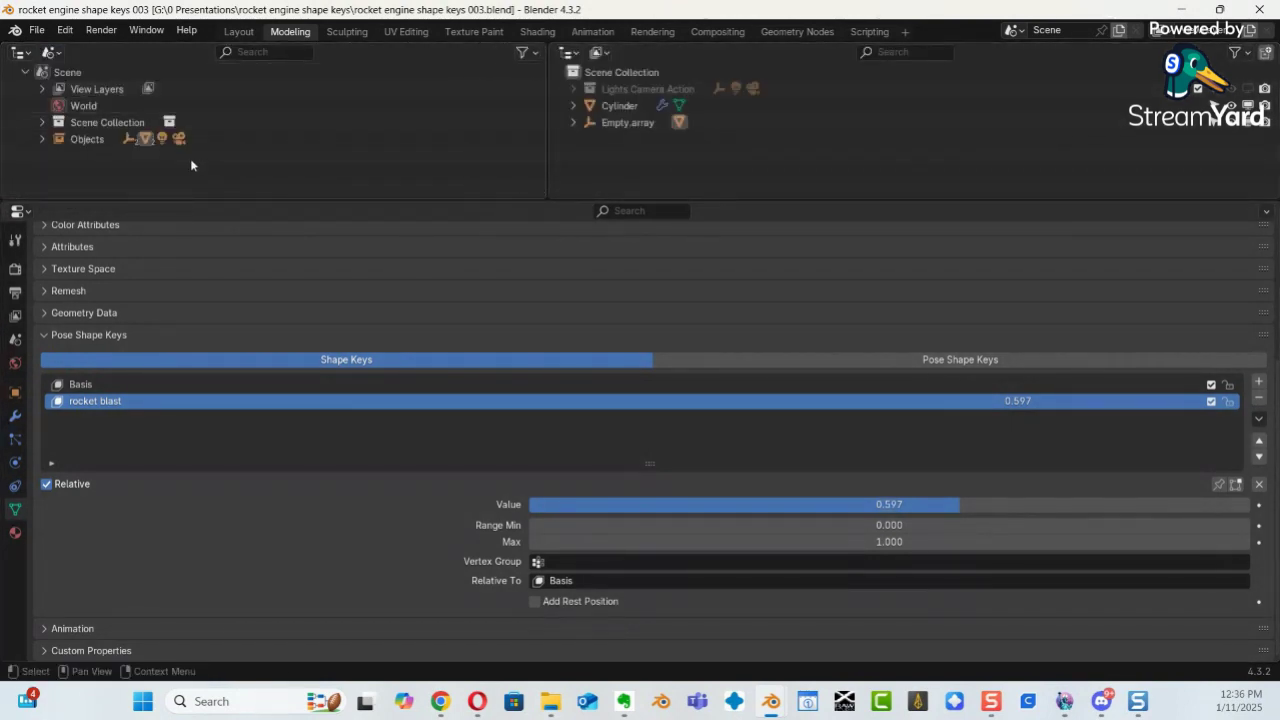
{"action": "left_click", "coordinate": [52, 54]}
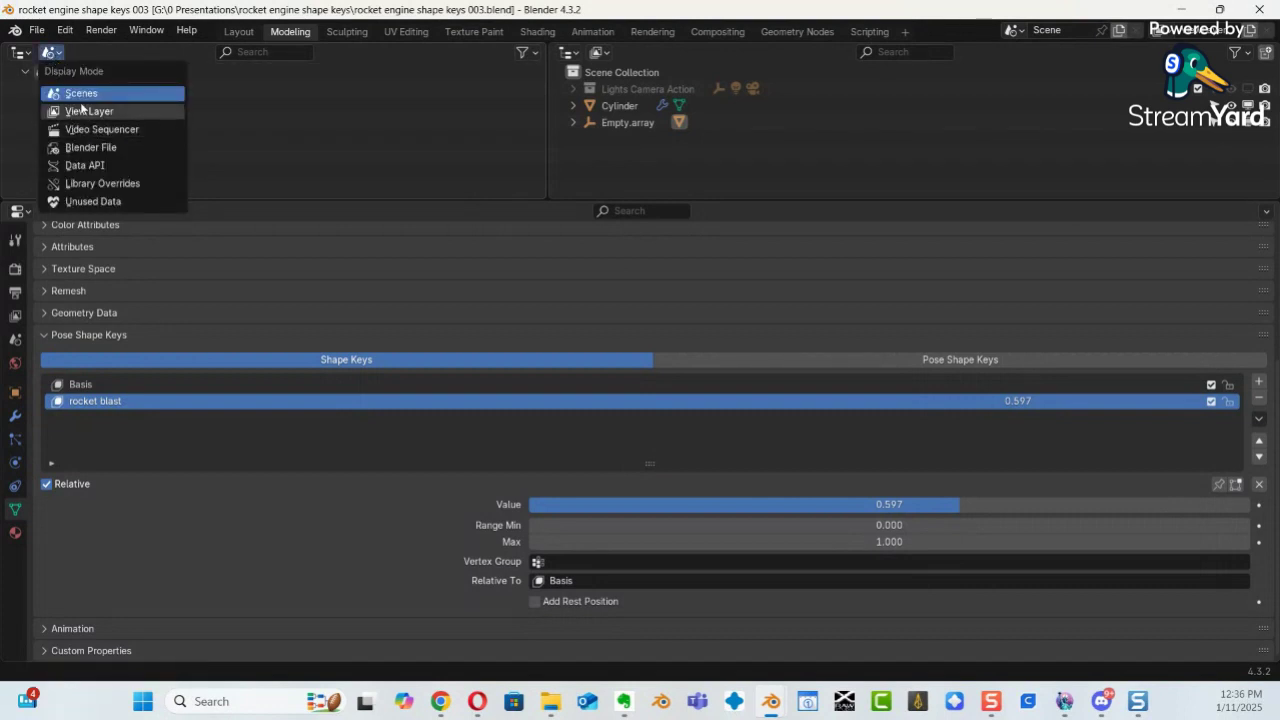
{"action": "right_click", "coordinate": [21, 56]}
{"action": "left_click", "coordinate": [18, 57]}
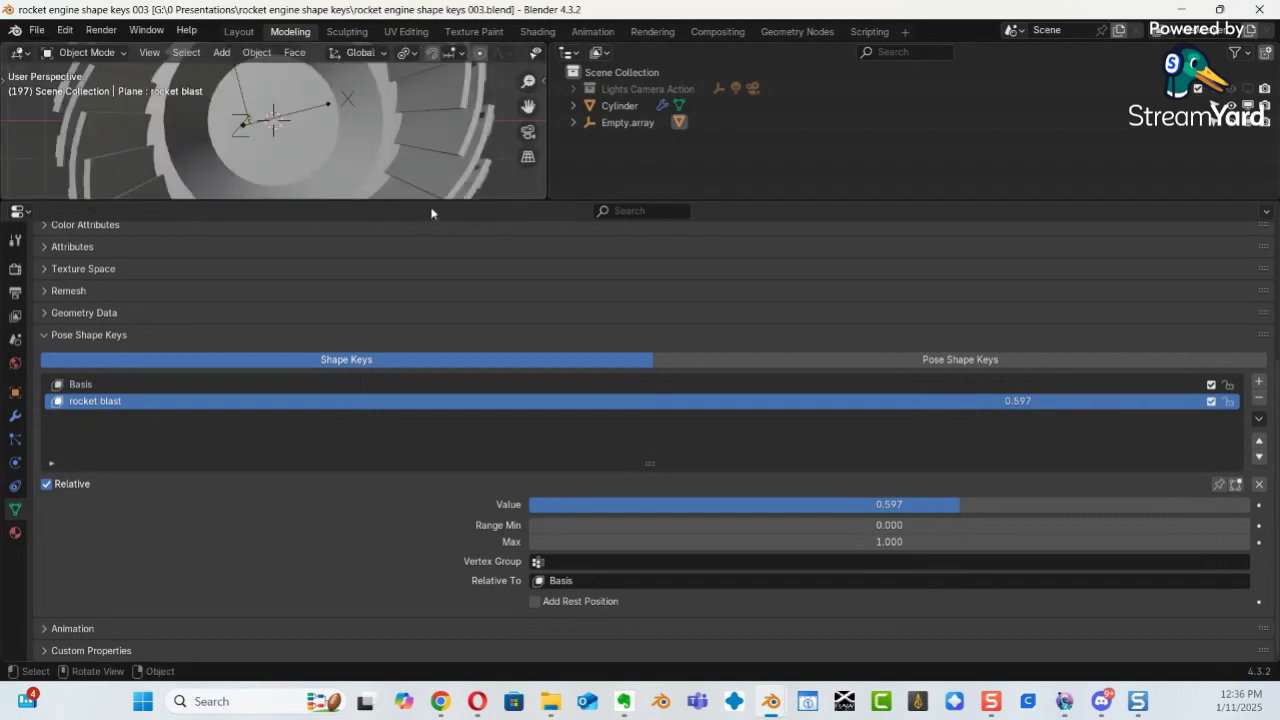
Extend the new 3D Viewport to full height beside the Properties editor and widen it to fill most of the workspace.
{"action": "left_click_drag", "start_coordinate": [435, 202], "coordinate": [447, 332]}
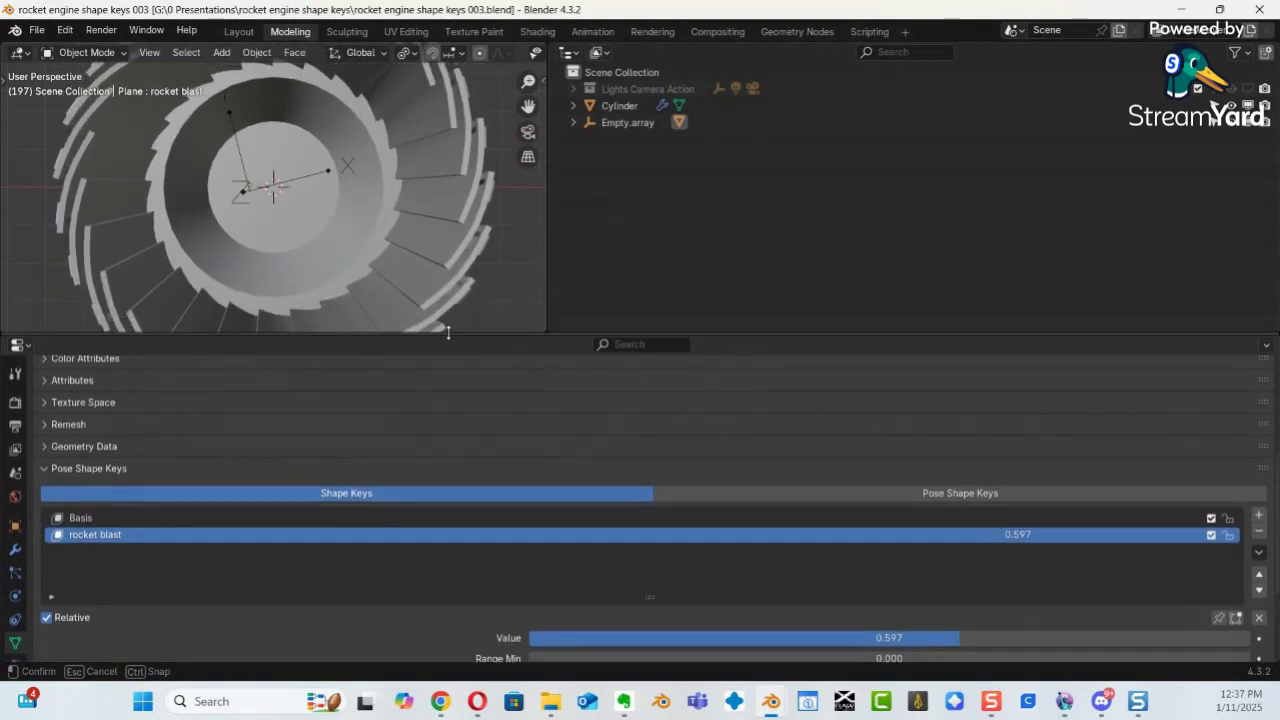
{"action": "left_click_drag", "start_coordinate": [447, 332], "coordinate": [427, 355]}
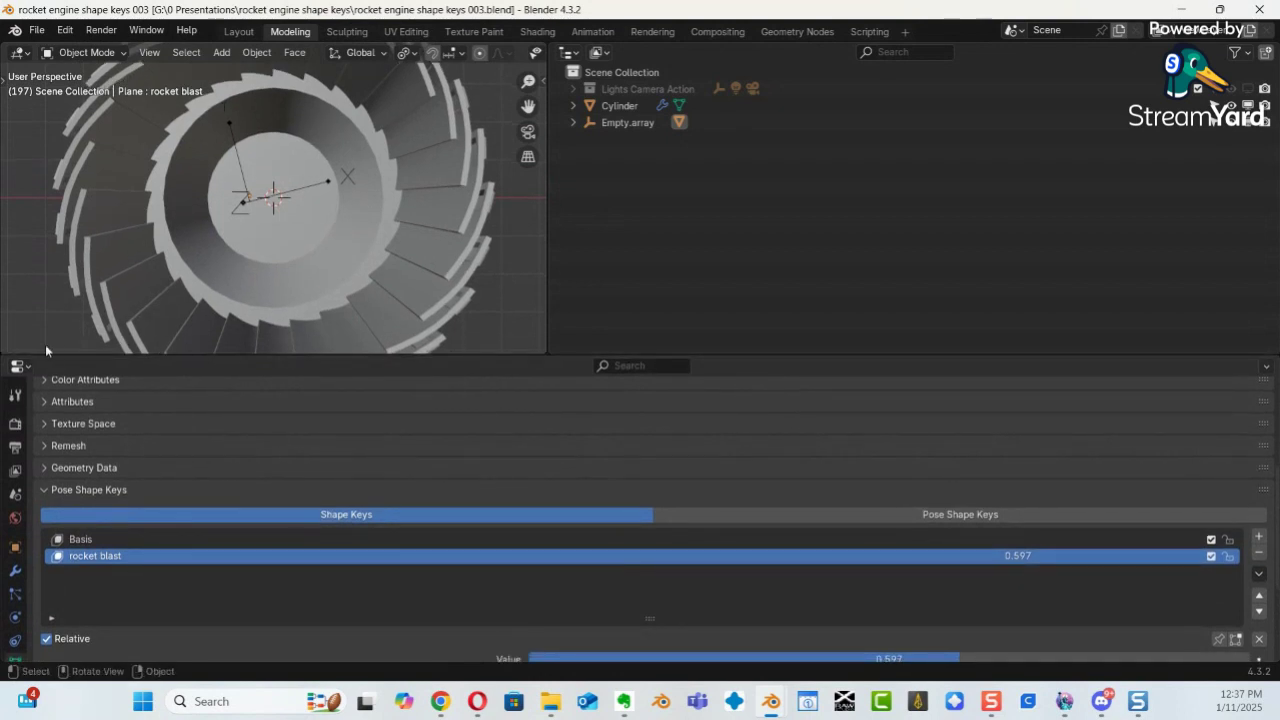
{"action": "left_click_drag", "start_coordinate": [5, 350], "coordinate": [10, 402]}
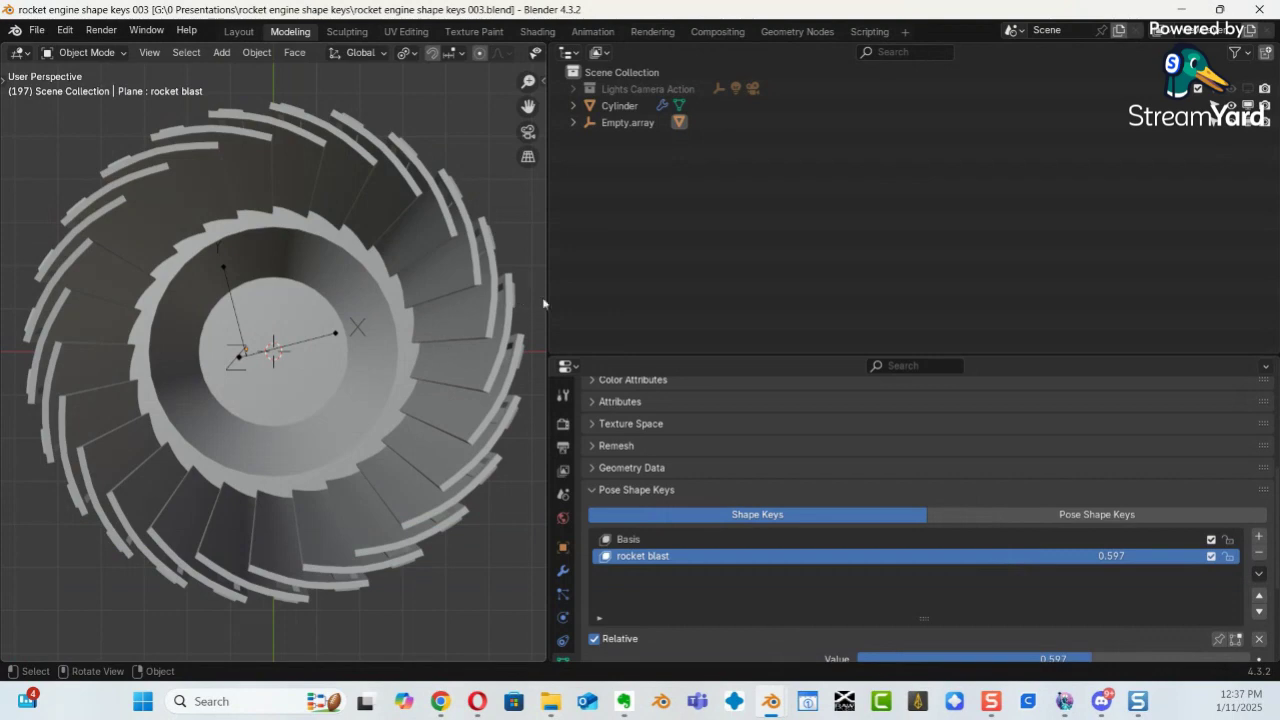
{"action": "left_click_drag", "start_coordinate": [547, 297], "coordinate": [1061, 313]}
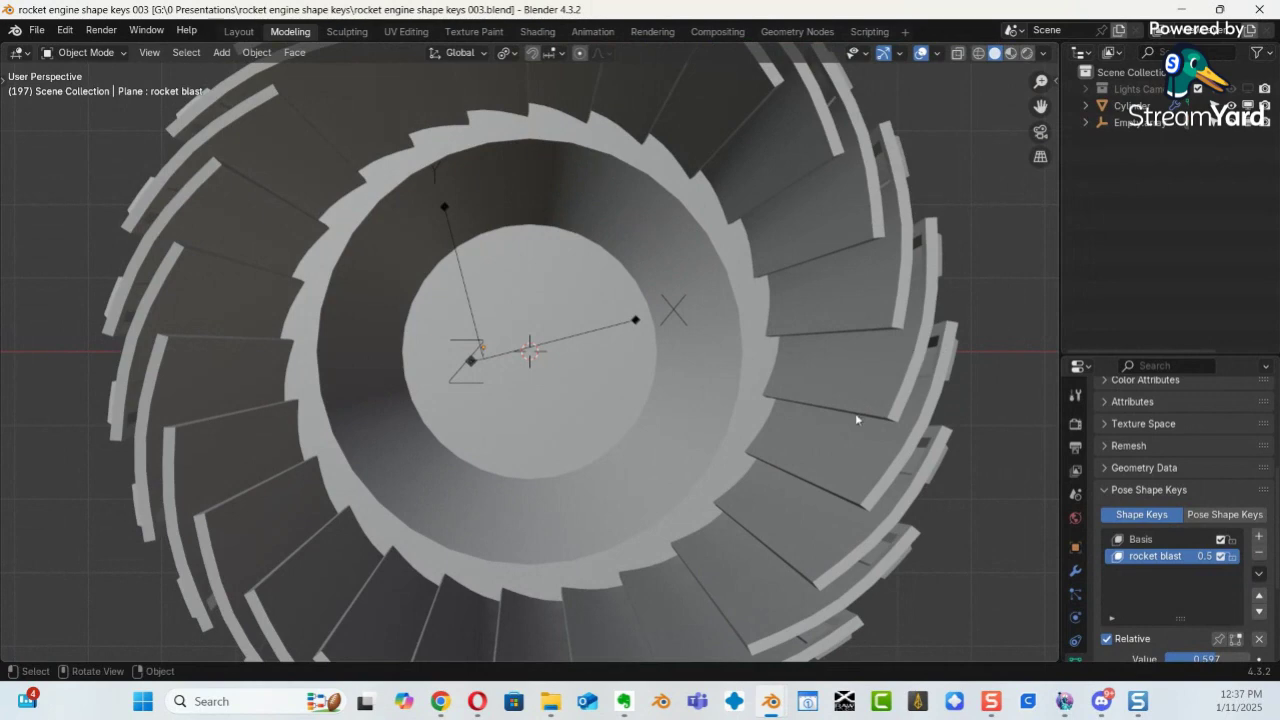
Select the nozzle strips, enlarge the Properties editor and raise the rocket blast shape key value to about 0.705.
{"action": "middle_click_drag", "start_coordinate": [829, 355], "coordinate": [591, 334]}
{"action": "left_click", "coordinate": [504, 403]}
{"action": "middle_click_drag", "start_coordinate": [510, 392], "coordinate": [528, 314]}
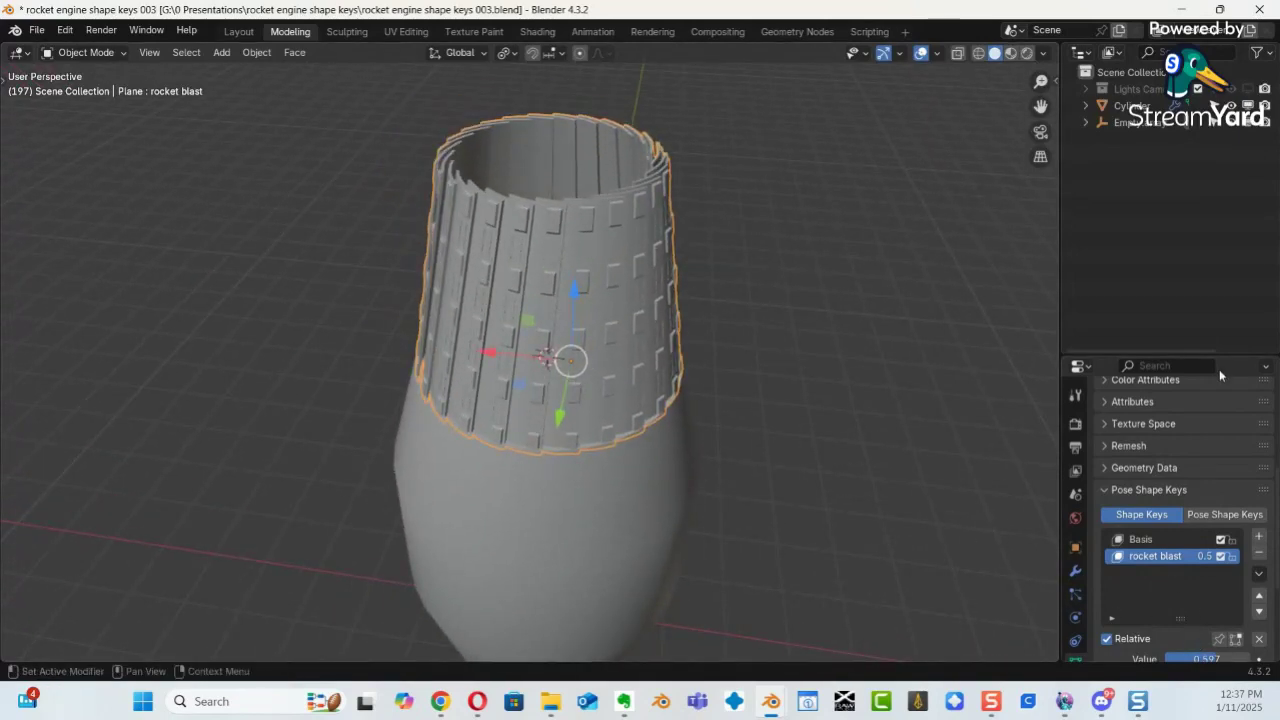
{"action": "left_click_drag", "start_coordinate": [1223, 356], "coordinate": [1233, 195]}
{"action": "left_click_drag", "start_coordinate": [1207, 504], "coordinate": [1225, 504]}
Split off an area beneath the 3D Viewport, change it to a Timeline editor and adjust its height.
{"action": "middle_click_drag", "start_coordinate": [747, 435], "coordinate": [697, 445], "text": "shift"}
{"action": "left_click", "coordinate": [13, 658]}
{"action": "left_click_drag", "start_coordinate": [6, 654], "coordinate": [20, 534]}
{"action": "left_click", "coordinate": [18, 545]}
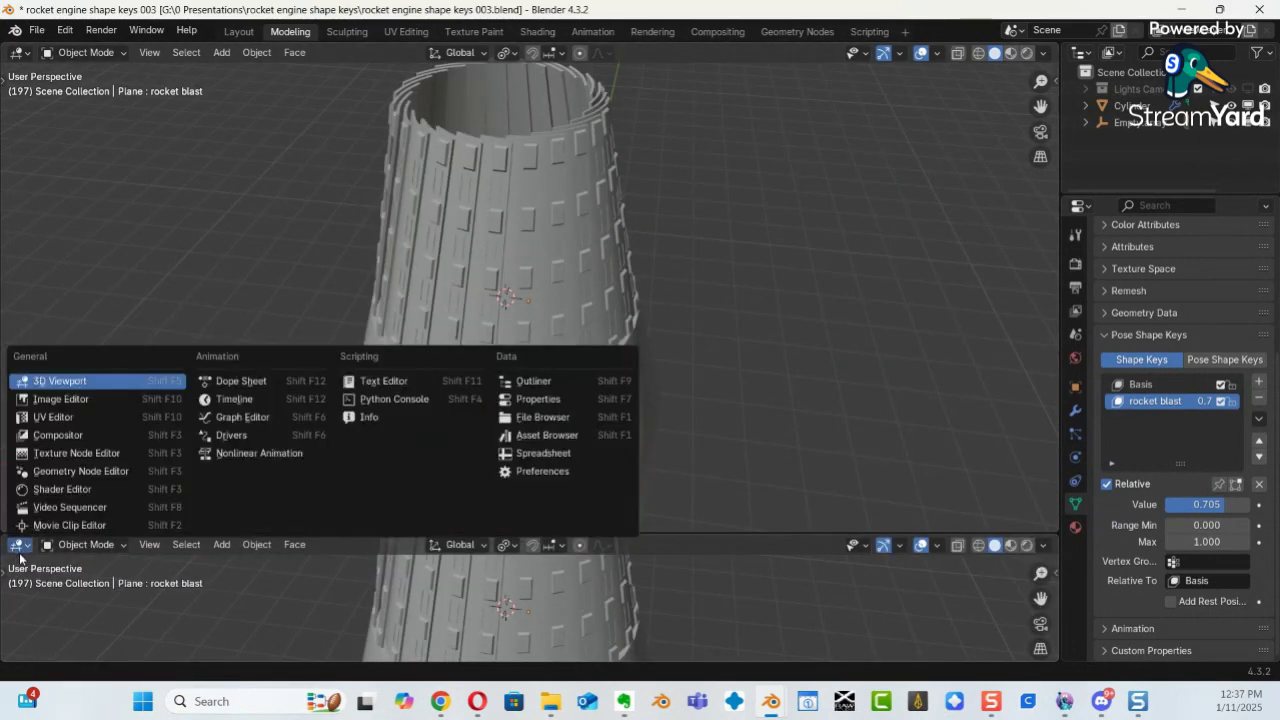
{"action": "left_click", "coordinate": [16, 545]}
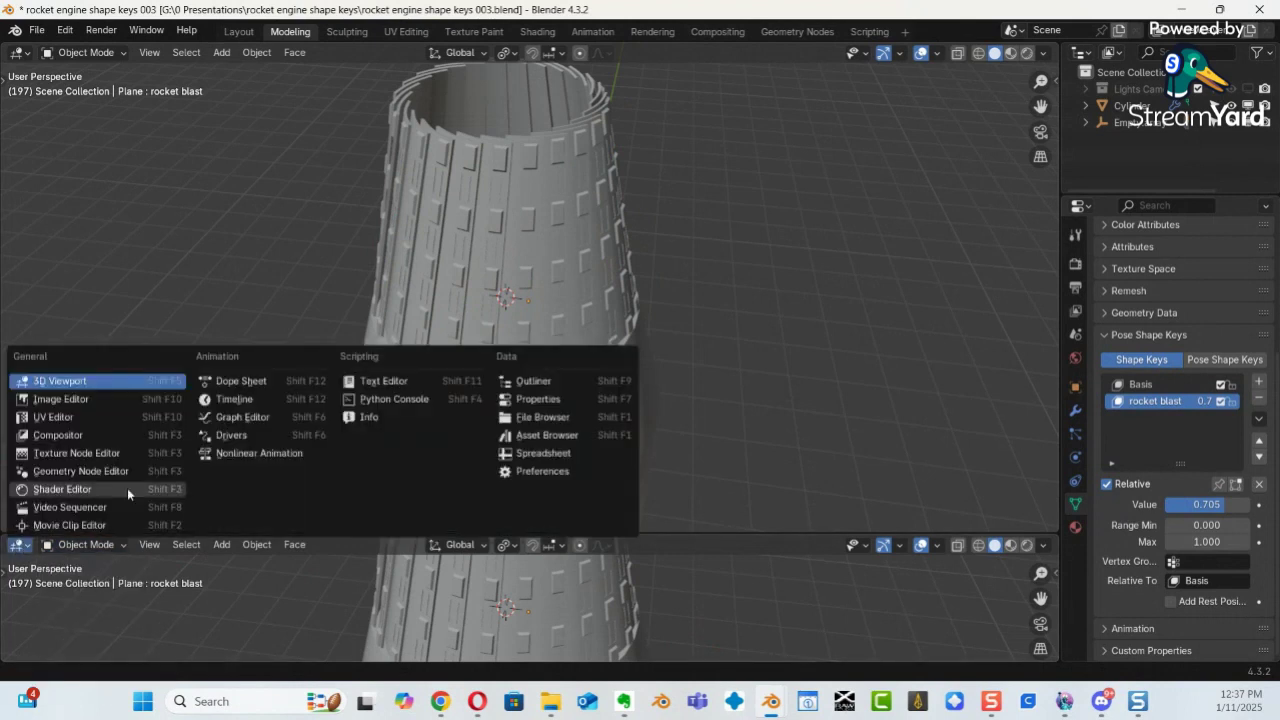
{"action": "left_click", "coordinate": [250, 405]}
{"action": "left_click_drag", "start_coordinate": [674, 533], "coordinate": [177, 542]}
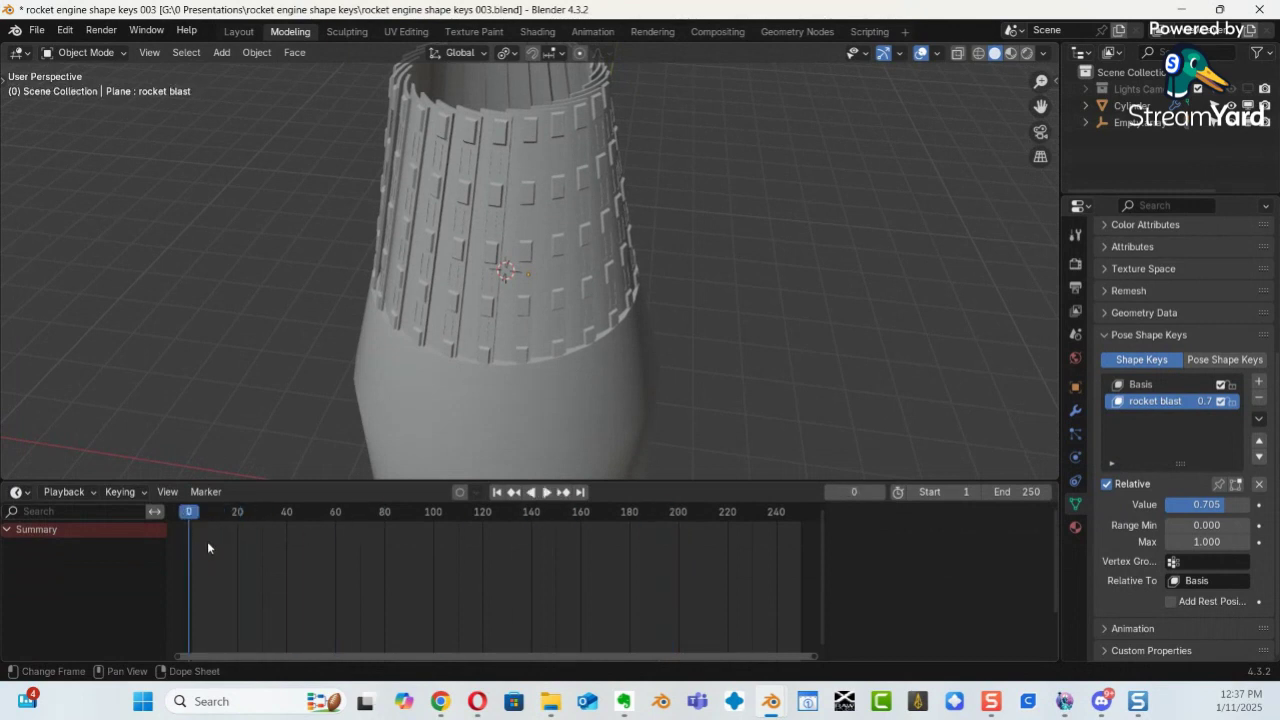
Add a UV sphere at the 3D cursor inside the nozzle and scale it down to less than half its size.
{"action": "middle_click_drag", "start_coordinate": [621, 314], "coordinate": [693, 443]}
{"action": "middle_click_drag", "start_coordinate": [602, 414], "coordinate": [596, 244]}
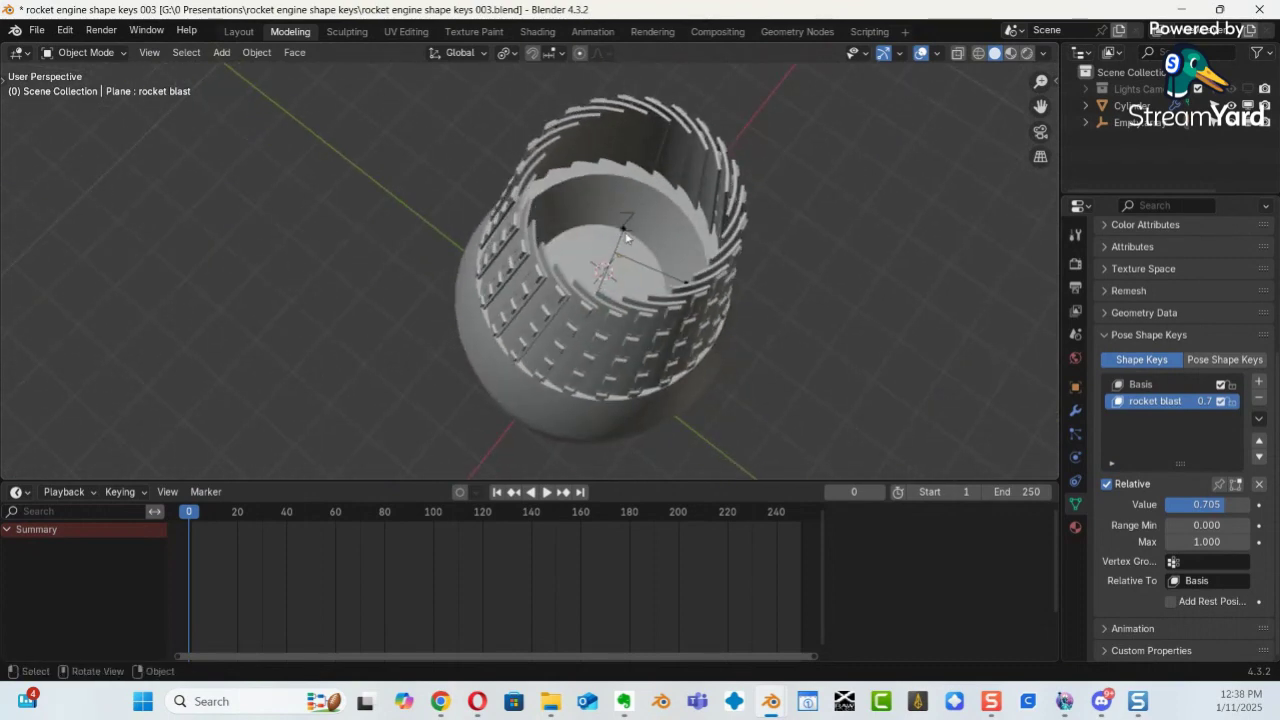
{"action": "middle_click_drag", "start_coordinate": [607, 277], "coordinate": [520, 290], "text": "shift"}
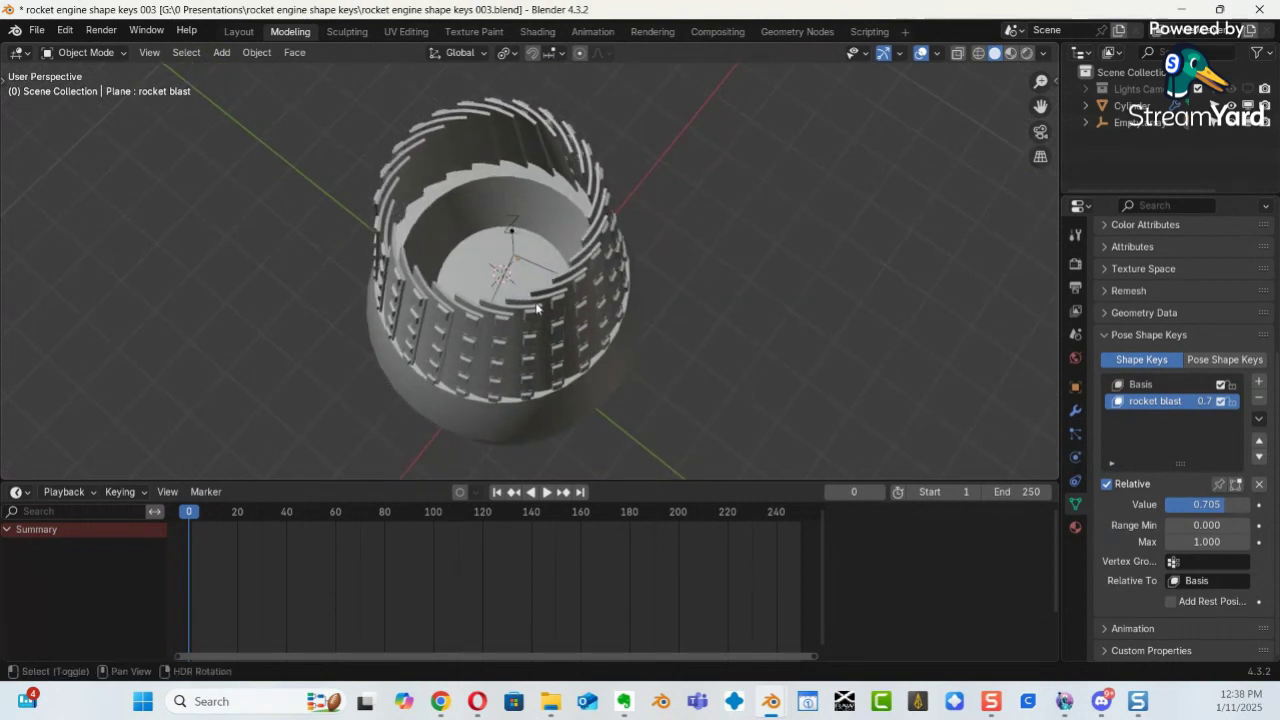
{"action": "key", "text": "shift+a"}
{"action": "mouse_move", "coordinate": [512, 325]}
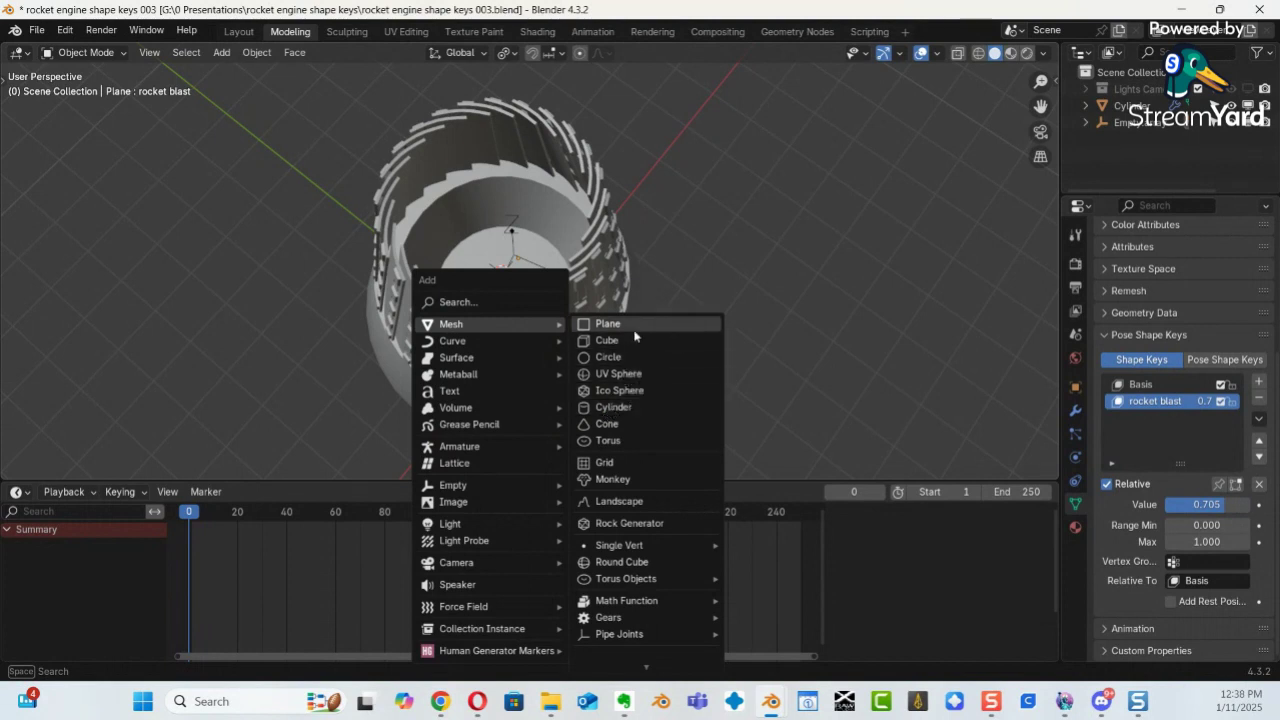
{"action": "left_click", "coordinate": [630, 375]}
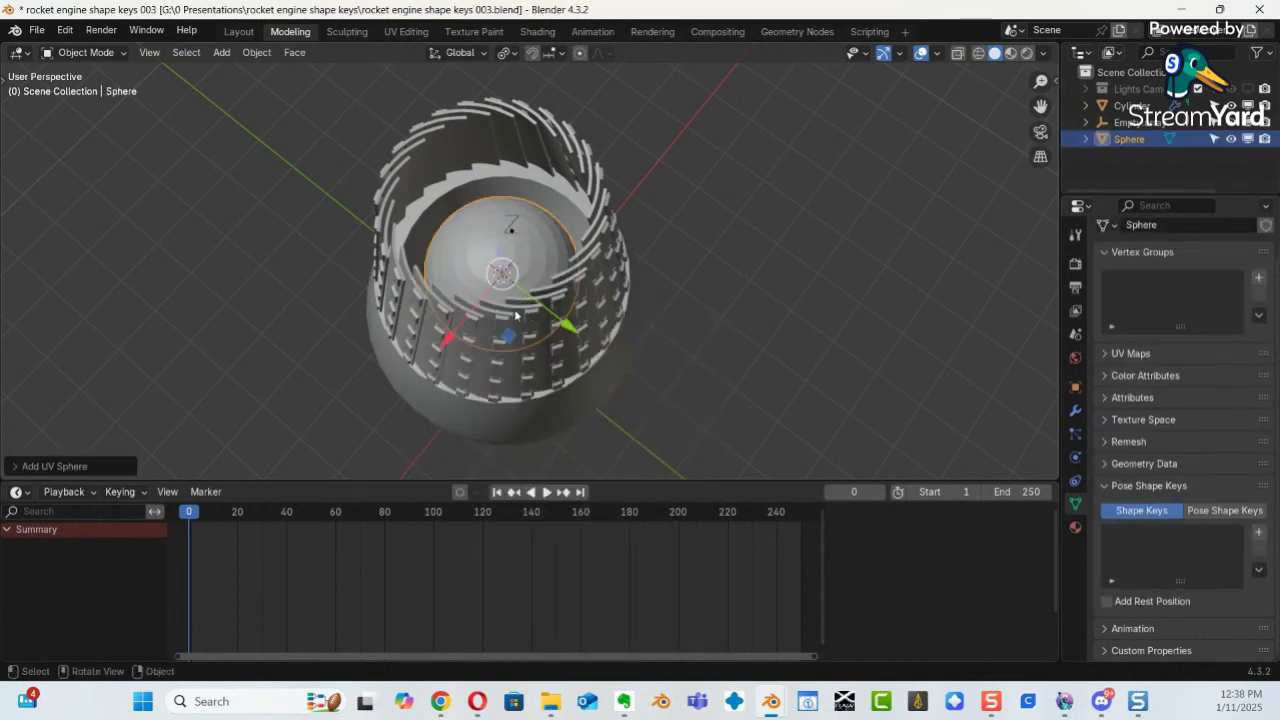
{"action": "middle_click_drag", "start_coordinate": [516, 315], "coordinate": [658, 265]}
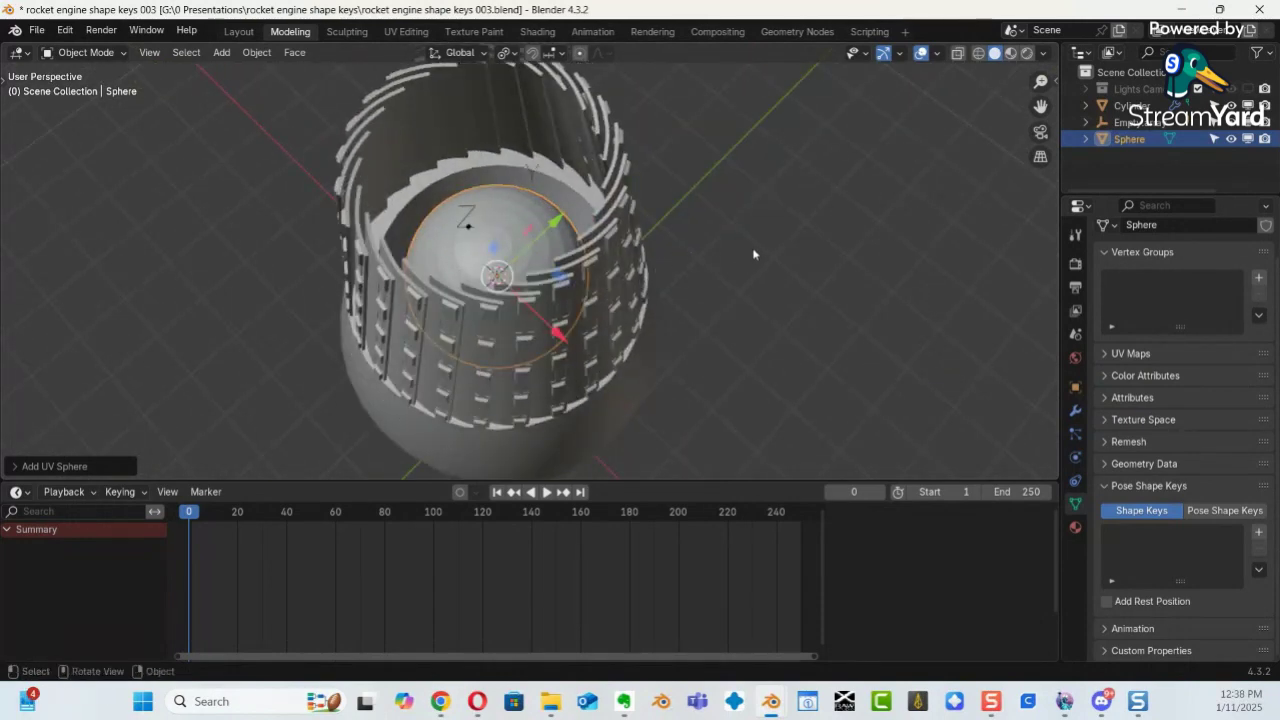
{"action": "key", "text": "s"}
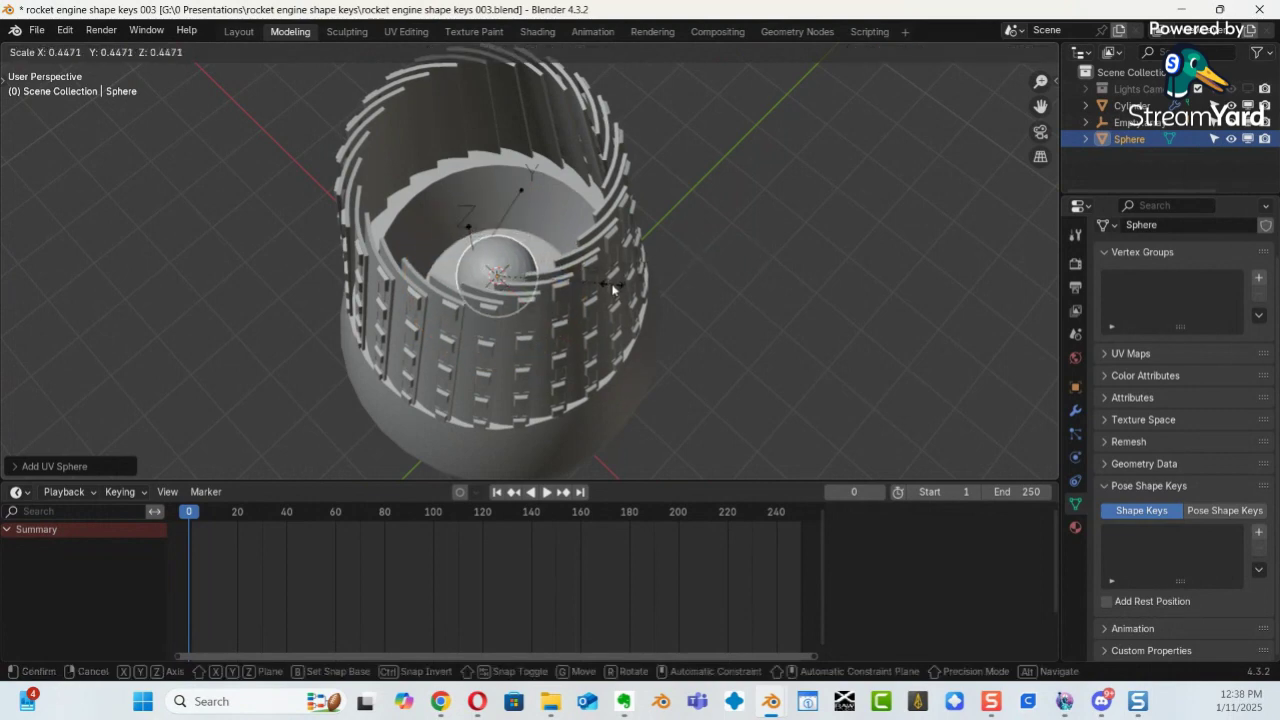
{"action": "left_click", "coordinate": [593, 300]}
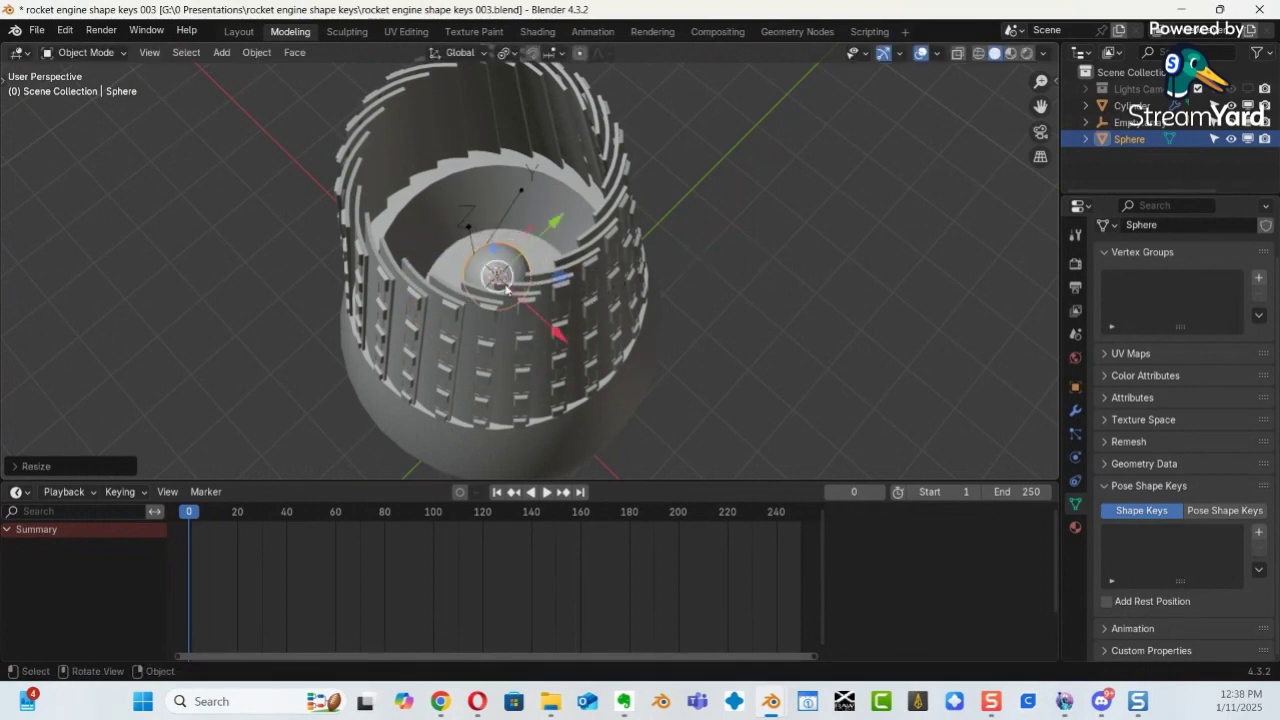
Move the sphere up along the Z axis to the nozzle's open upper rim.
{"action": "mouse_move", "coordinate": [487, 336]}
{"action": "middle_mouse_down"}
{"action": "mouse_move", "coordinate": [483, 178]}
{"action": "mouse_move", "coordinate": [505, 348]}
{"action": "middle_mouse_up"}
{"action": "left_click_drag", "start_coordinate": [507, 350], "coordinate": [539, 75]}
{"action": "middle_click_drag", "start_coordinate": [539, 75], "coordinate": [675, 240]}
{"action": "scroll", "coordinate": [675, 240], "scroll_direction": "down", "scroll_amount": 5}
{"action": "middle_click_drag", "start_coordinate": [518, 302], "coordinate": [551, 269]}
{"action": "scroll", "coordinate": [551, 269], "scroll_direction": "up", "scroll_amount": 2}
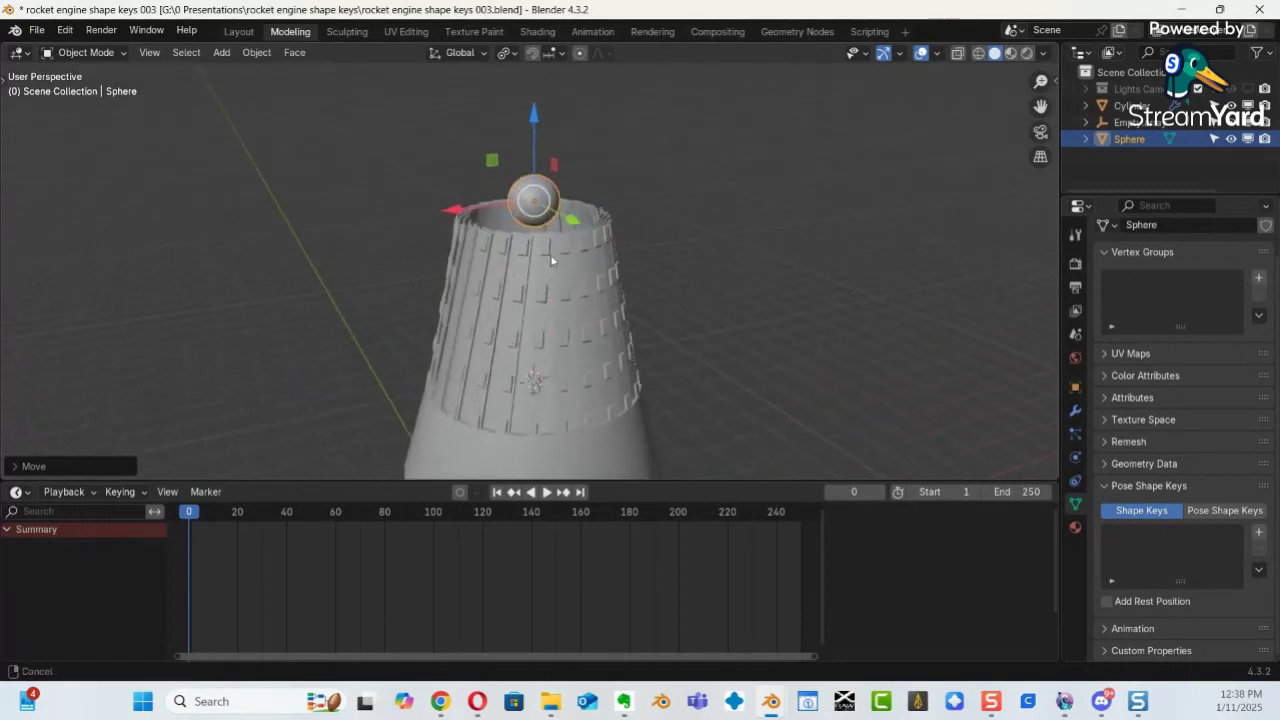
Apply the rotation and scale of the sphere.
{"action": "key", "text": "ctrl+s"}
{"action": "key", "text": "ctrl+a"}
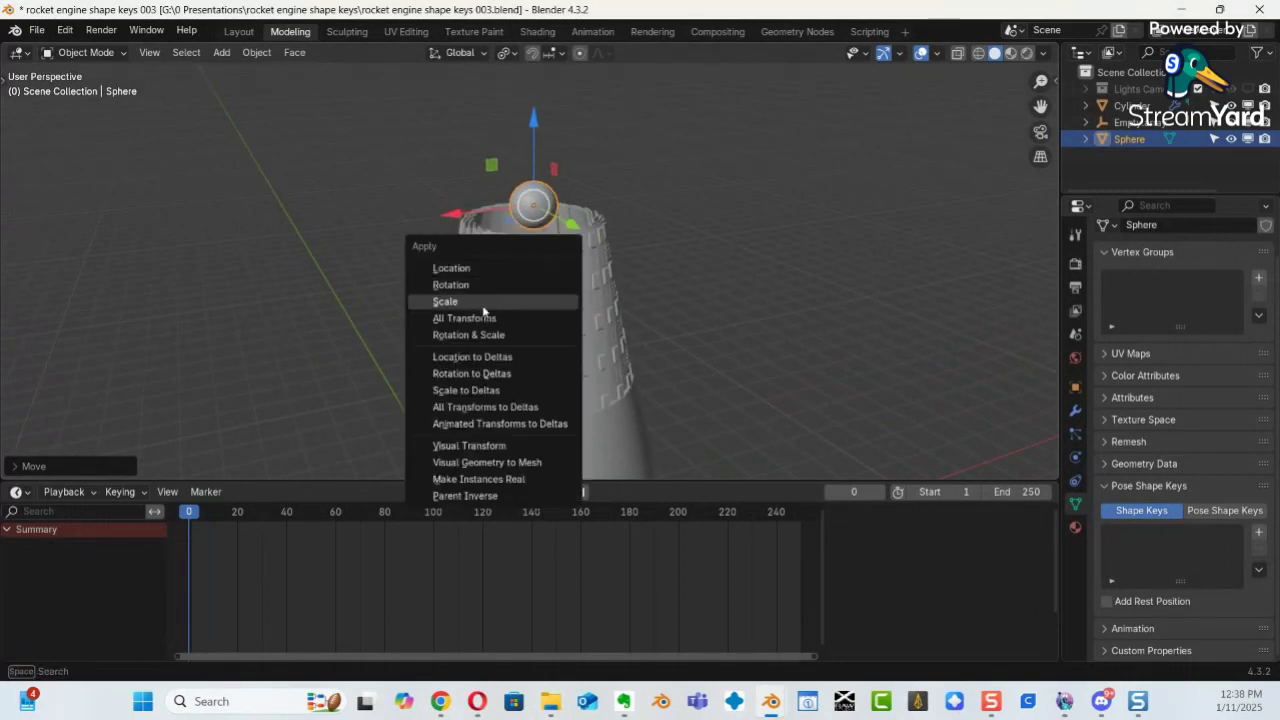
{"action": "left_click", "coordinate": [466, 334]}
{"action": "middle_click_drag", "start_coordinate": [664, 205], "coordinate": [543, 251]}
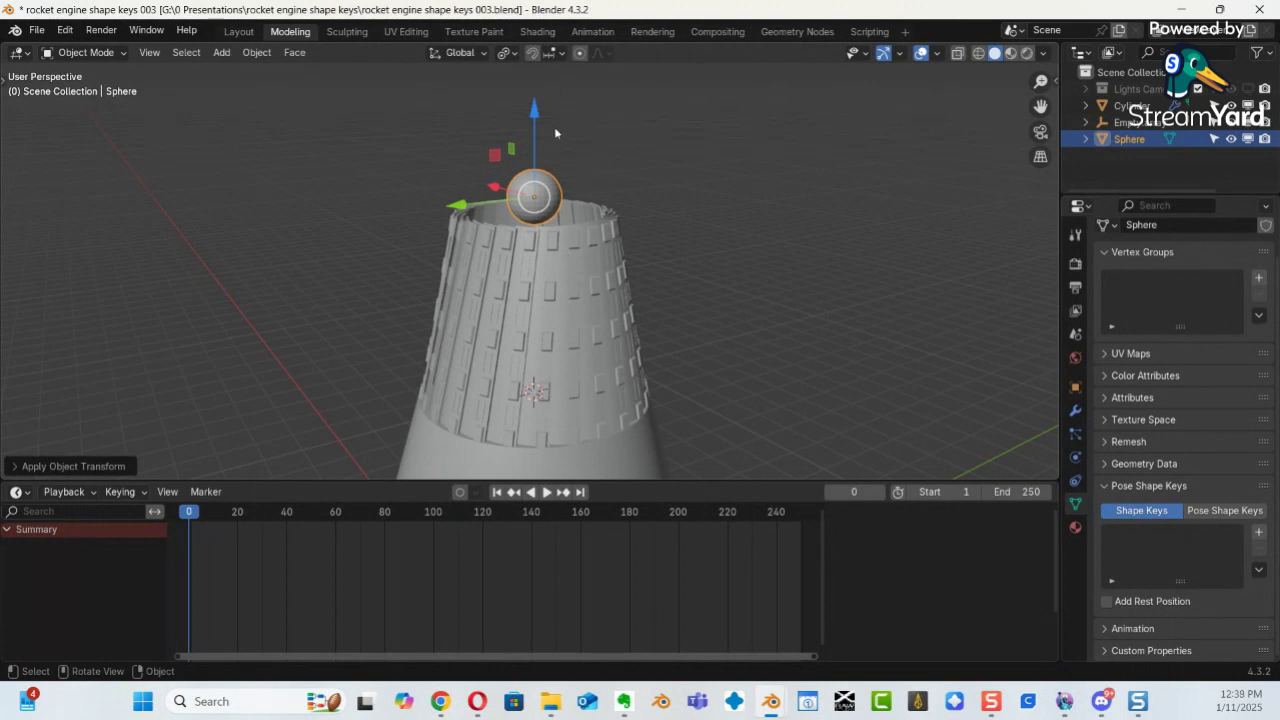
{"action": "key", "text": "alt+a"}
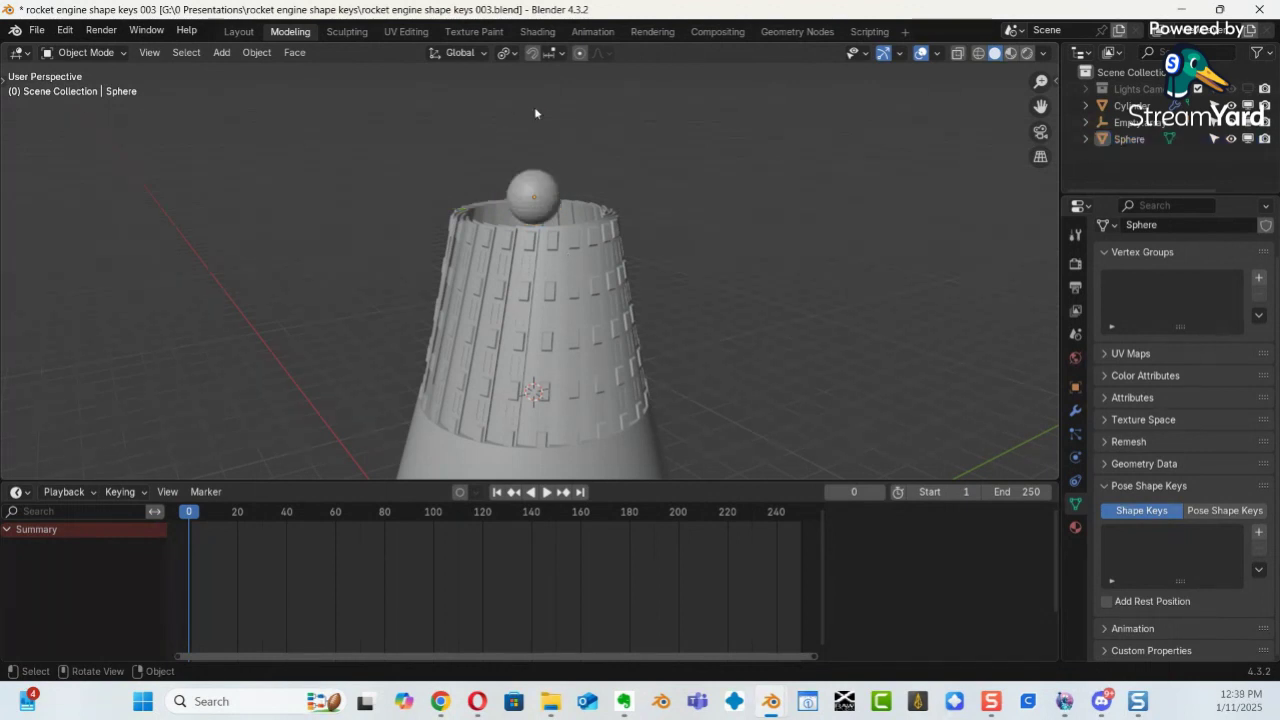
{"action": "left_click", "coordinate": [535, 196]}
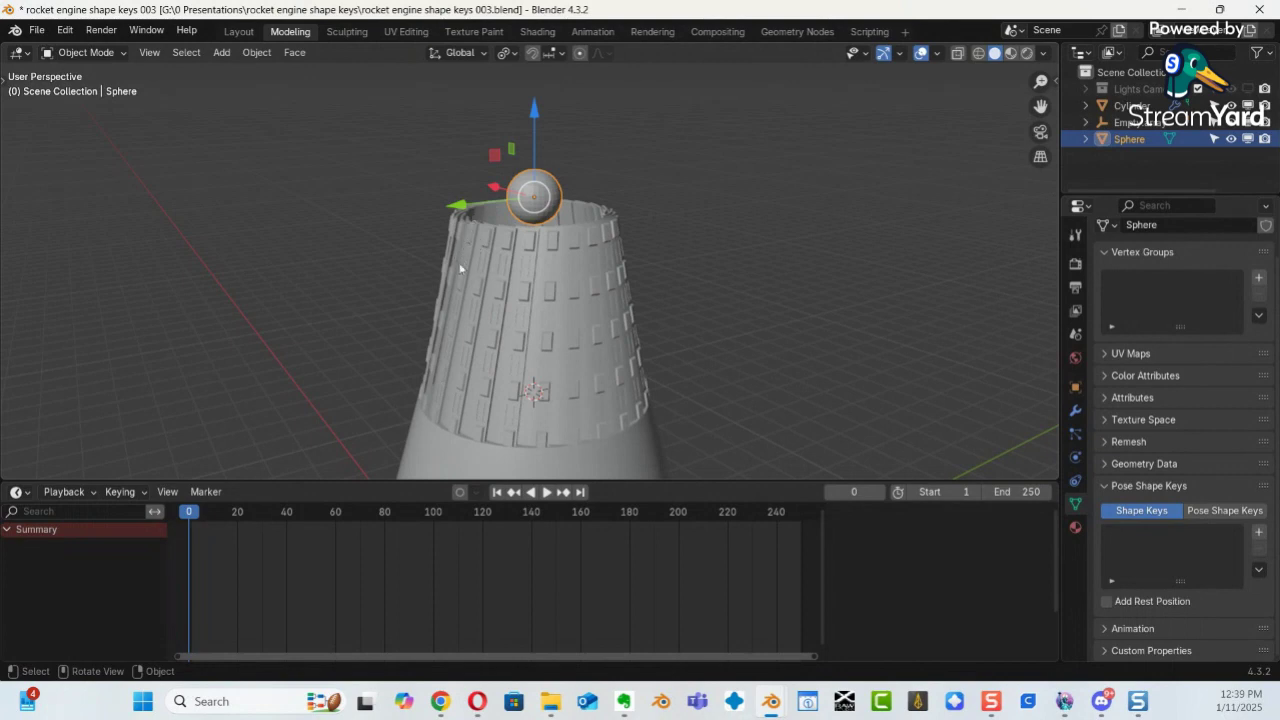
{"action": "middle_click_drag", "start_coordinate": [485, 347], "coordinate": [528, 240]}
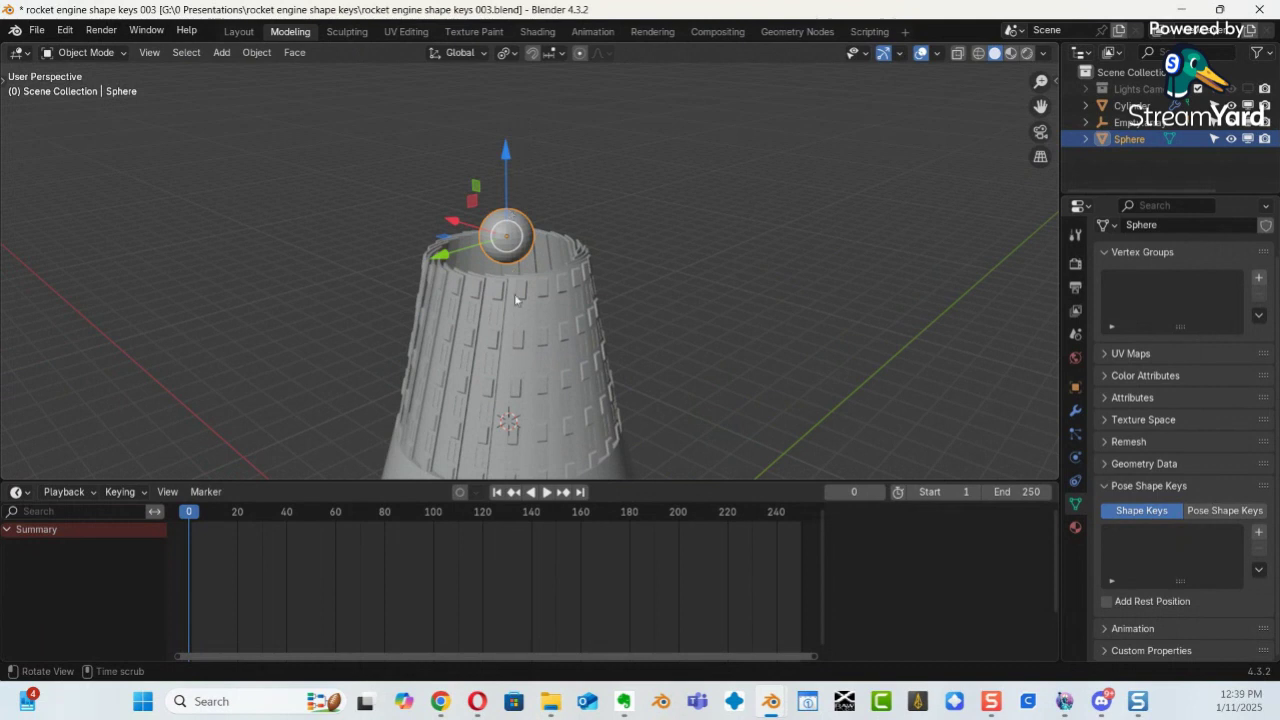
{"action": "middle_click_drag", "start_coordinate": [515, 258], "coordinate": [488, 231]}
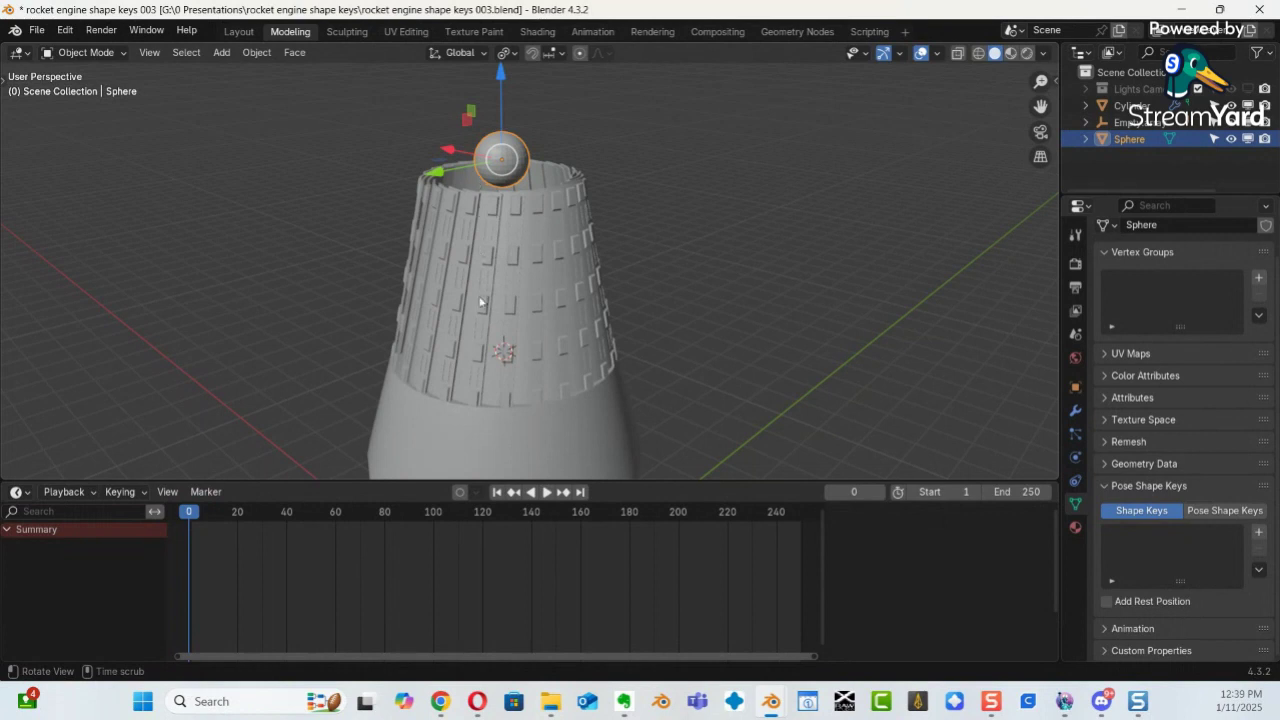
{"action": "middle_click_drag", "start_coordinate": [508, 207], "coordinate": [678, 222]}
Select the nozzle strips and set the rocket blast shape key value to 0.
{"action": "left_click", "coordinate": [513, 284]}
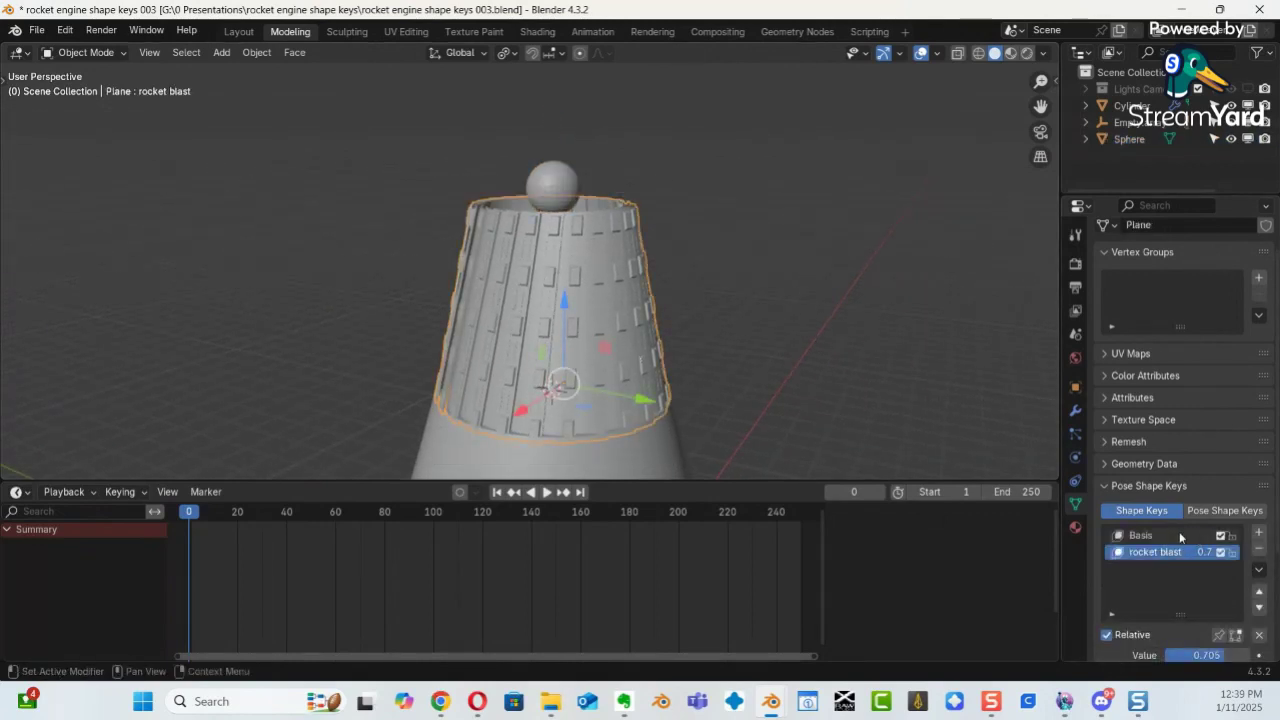
{"action": "left_click", "coordinate": [1117, 536]}
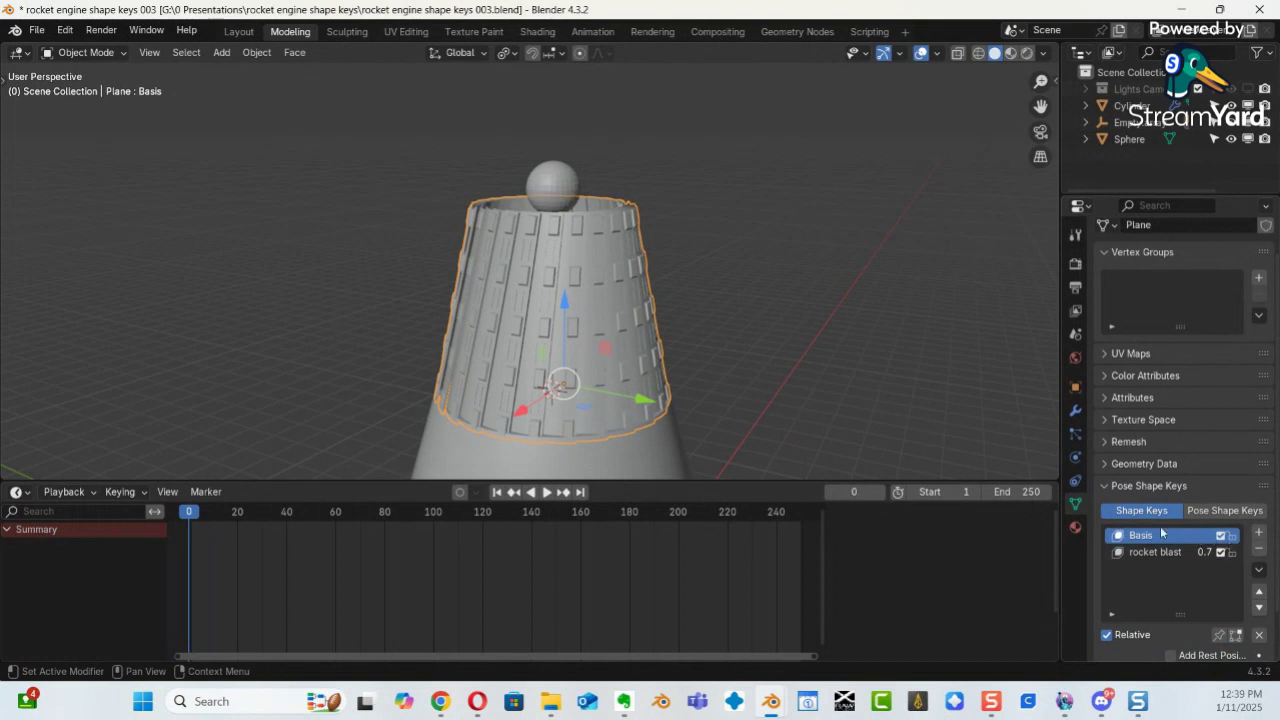
{"action": "left_click", "coordinate": [1159, 549]}
{"action": "double_click", "coordinate": [1200, 655]}
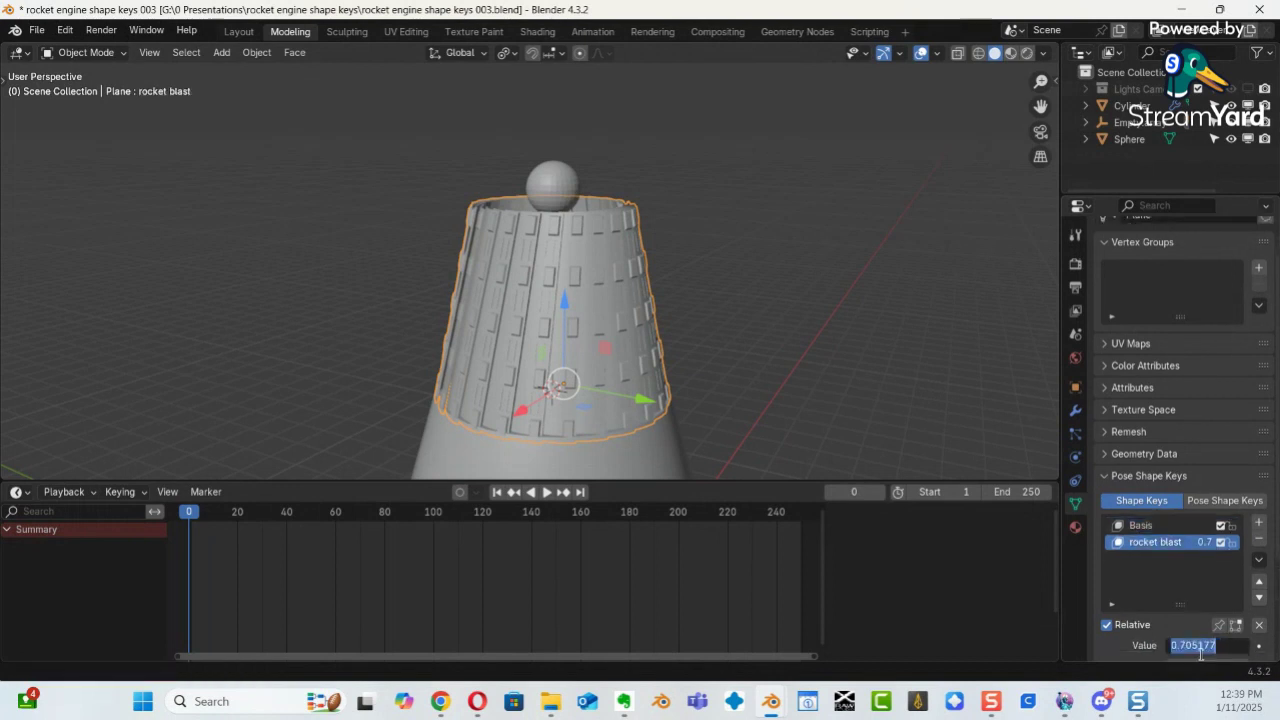
{"action": "type", "text": "0"}
{"action": "key", "text": "Return"}
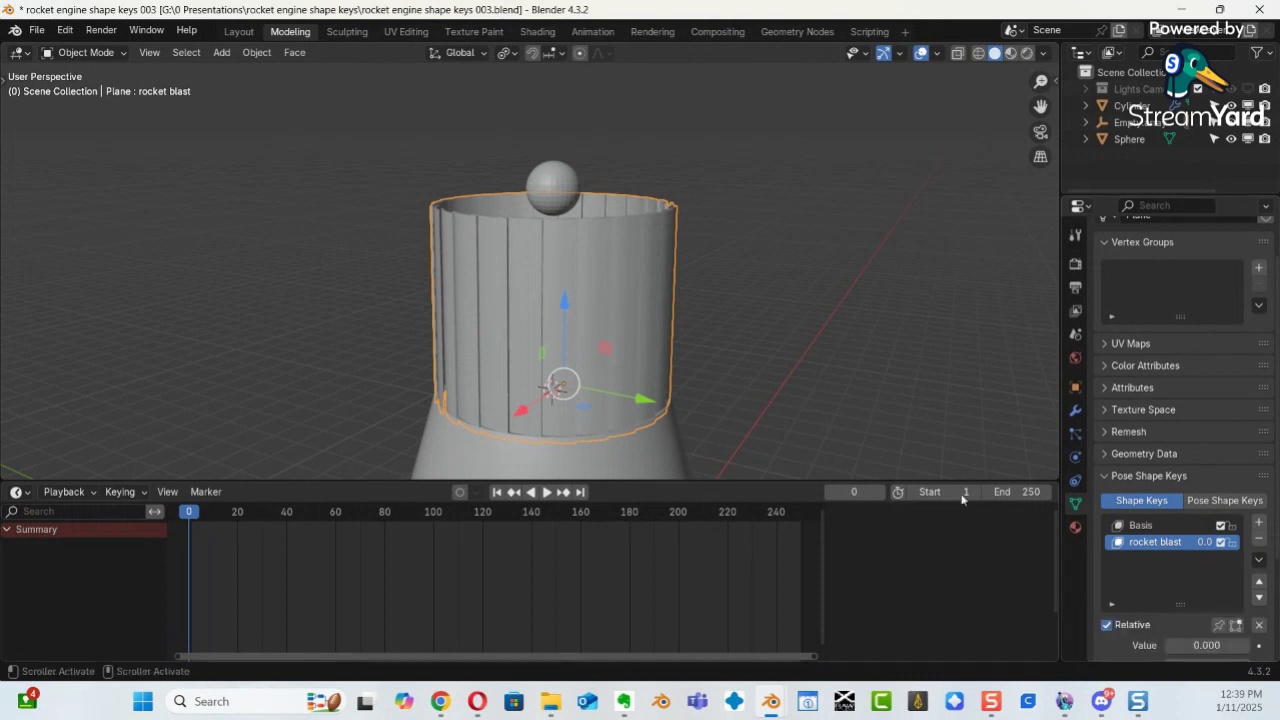
{"action": "left_click_drag", "start_coordinate": [685, 351], "coordinate": [709, 220], "text": "ctrl+alt"}
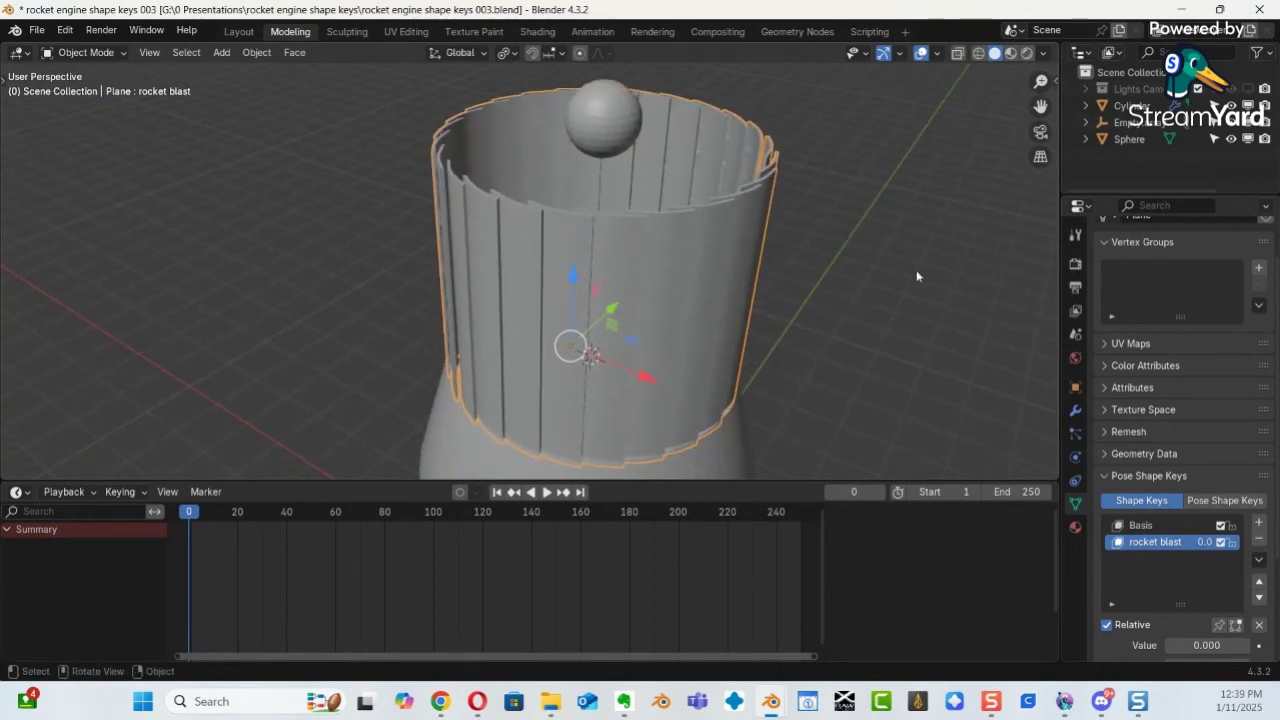
Show the viewport sidebar with the strips' transform values and widen the Outliner and Properties column.
{"action": "left_click", "coordinate": [1057, 80]}
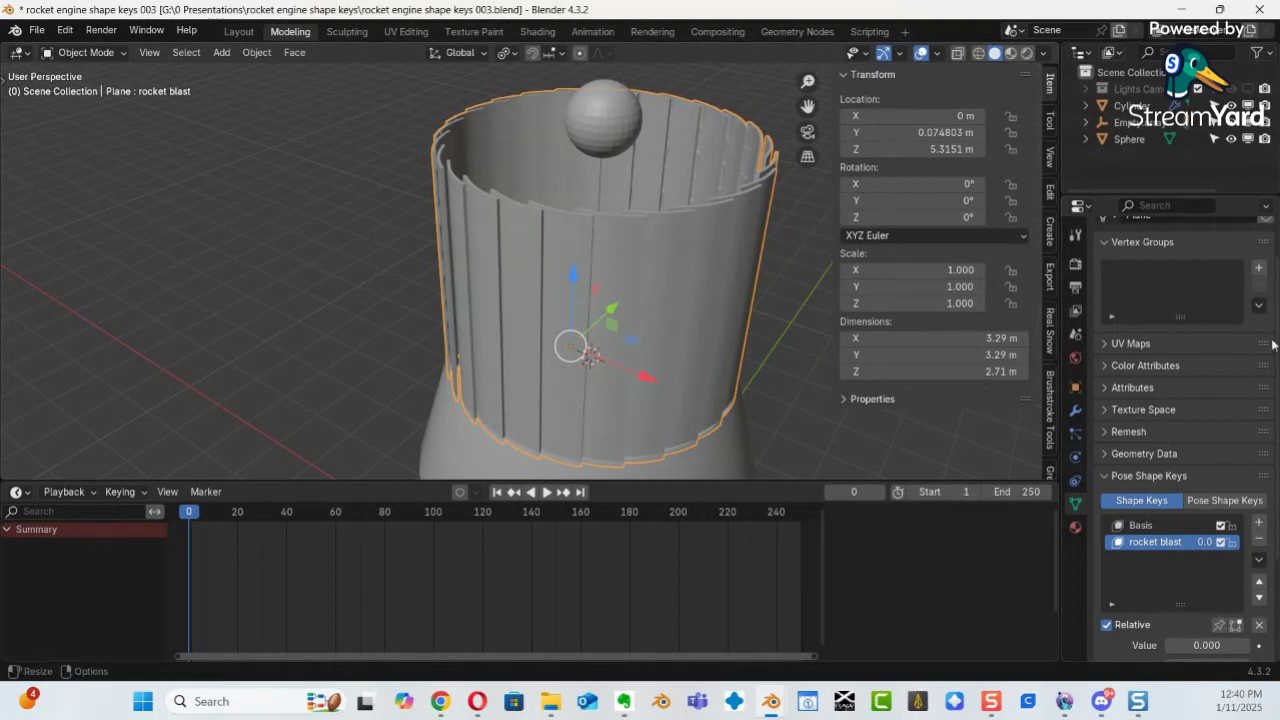
{"action": "scroll", "coordinate": [1275, 483], "scroll_direction": "down", "scroll_amount": 4}
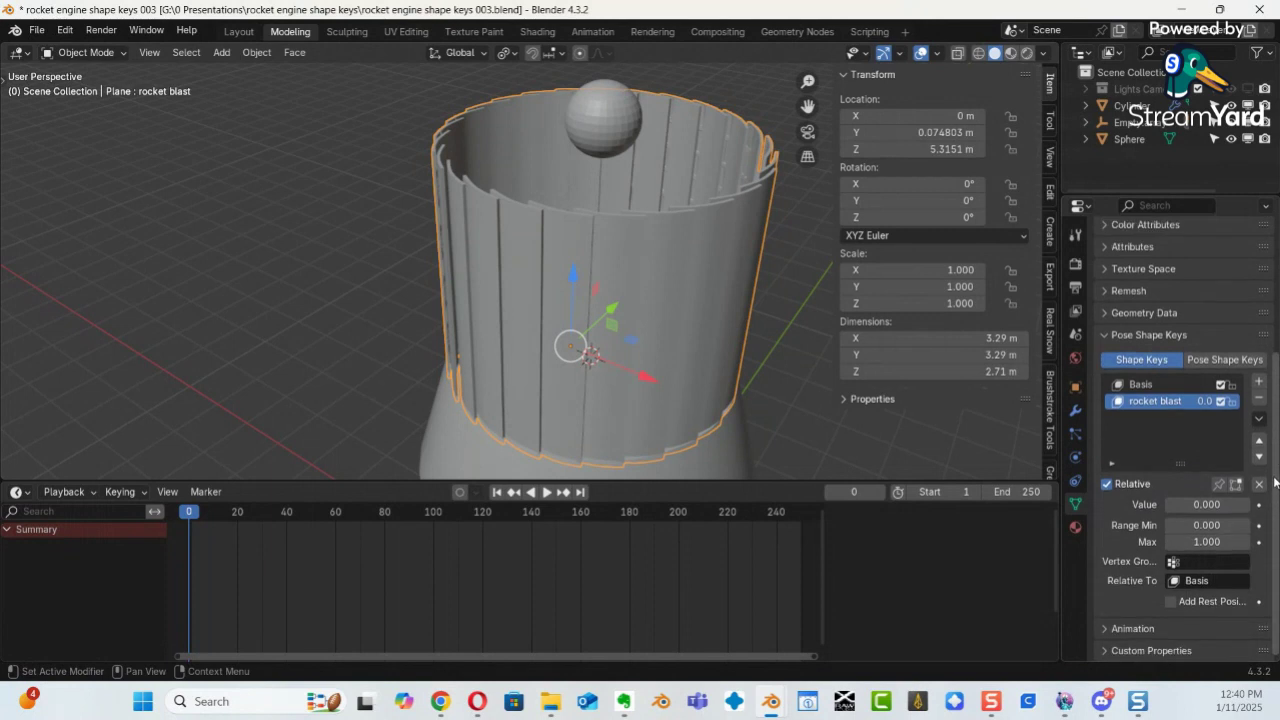
{"action": "scroll", "coordinate": [1275, 483], "scroll_direction": "up", "scroll_amount": 5}
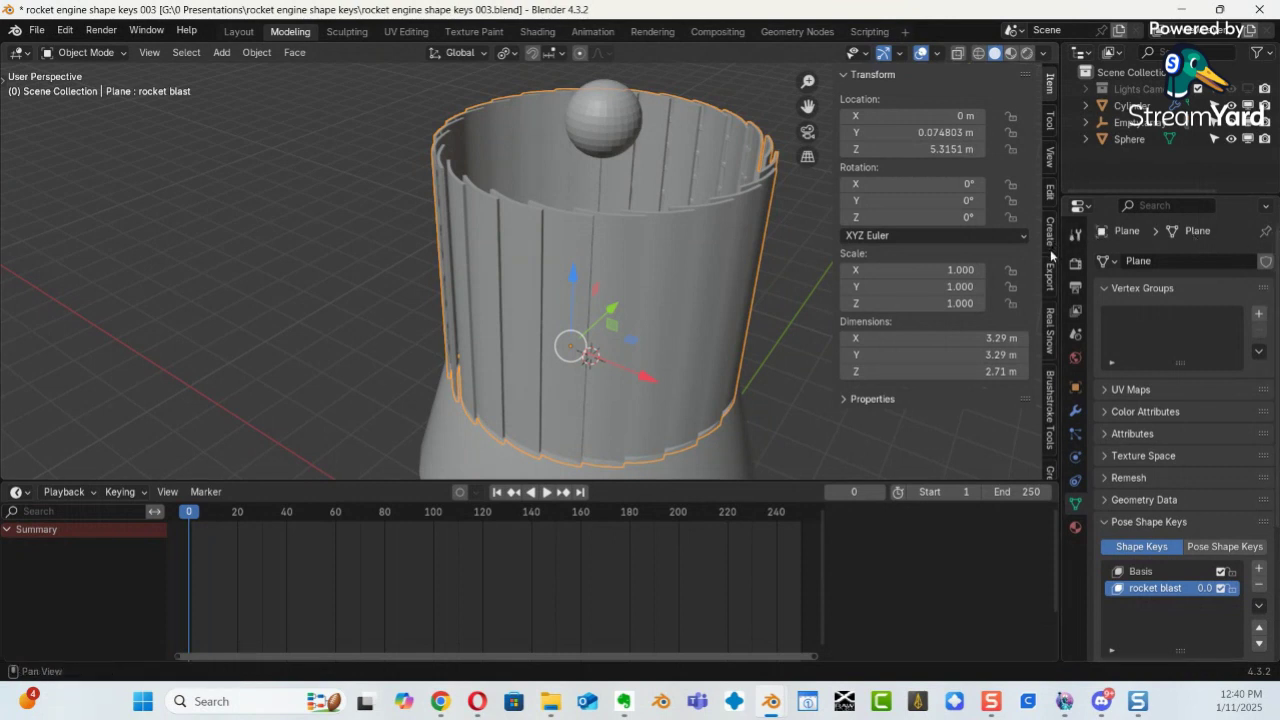
{"action": "left_click_drag", "start_coordinate": [1061, 292], "coordinate": [997, 314]}
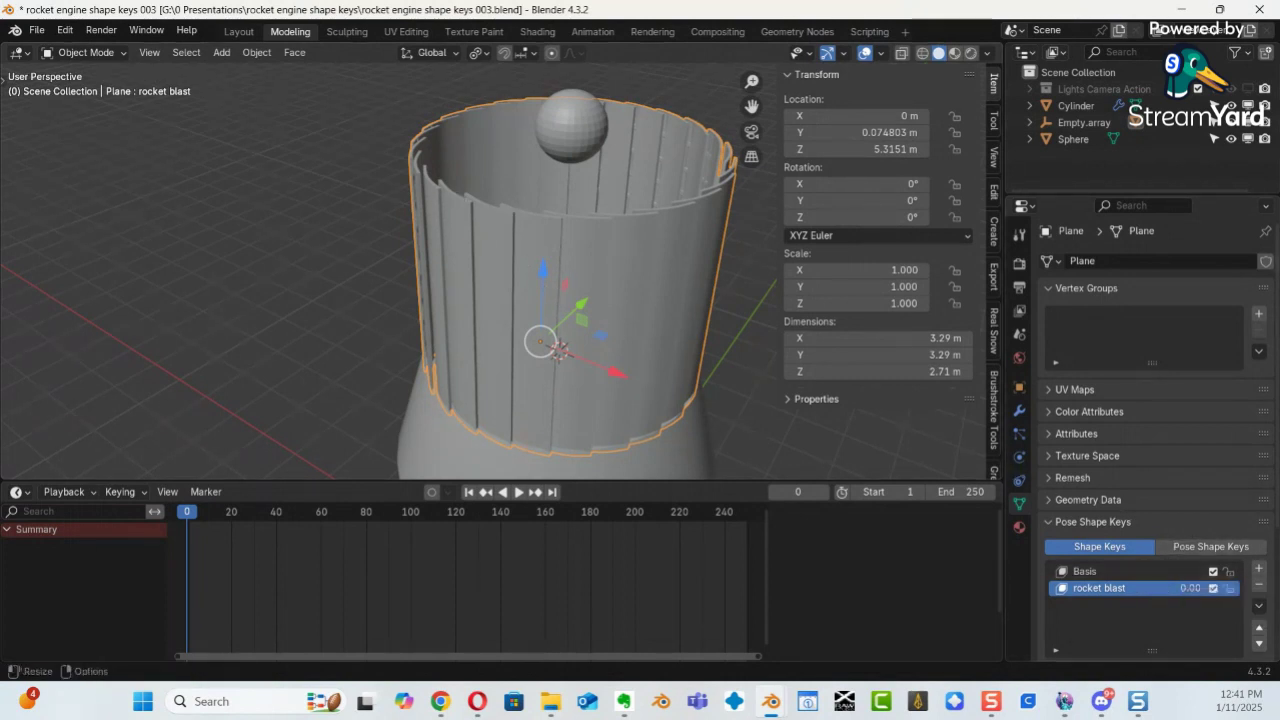
{"action": "scroll", "coordinate": [1276, 413], "scroll_direction": "down", "scroll_amount": 4}
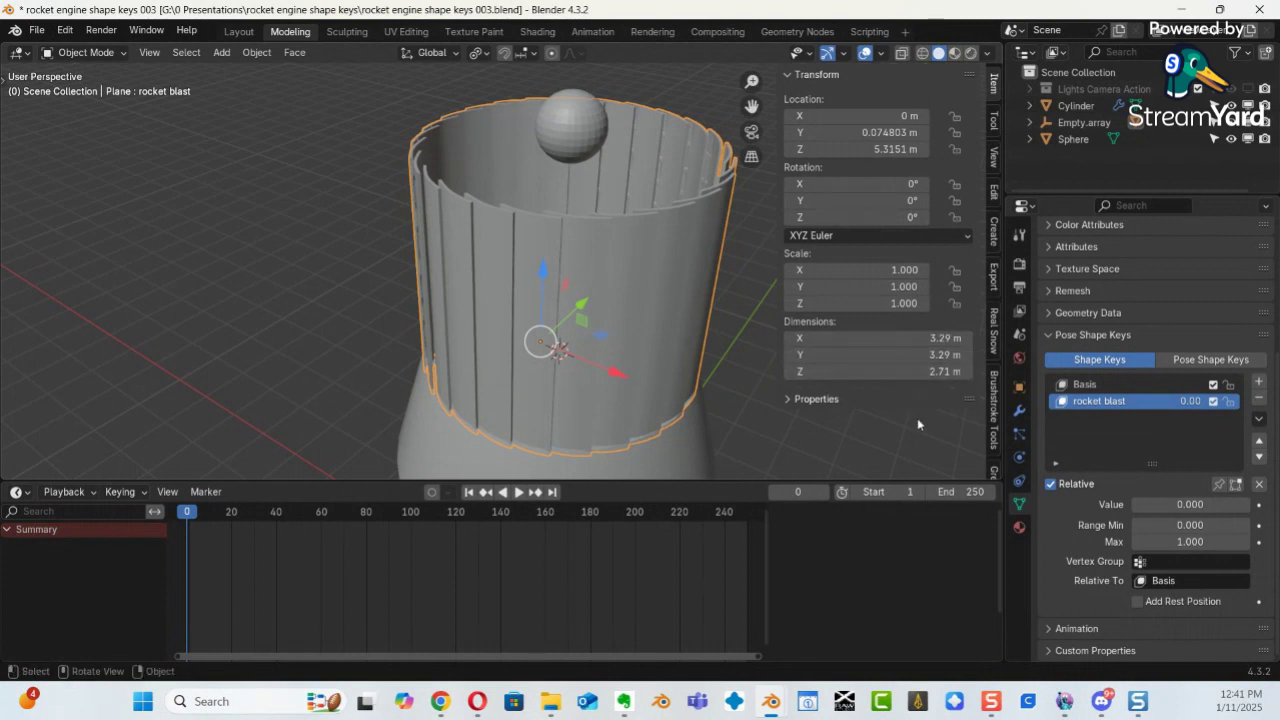
Add a driver to the rocket blast shape key value and set the driver type to Averaged Value.
{"action": "right_click", "coordinate": [1185, 505]}
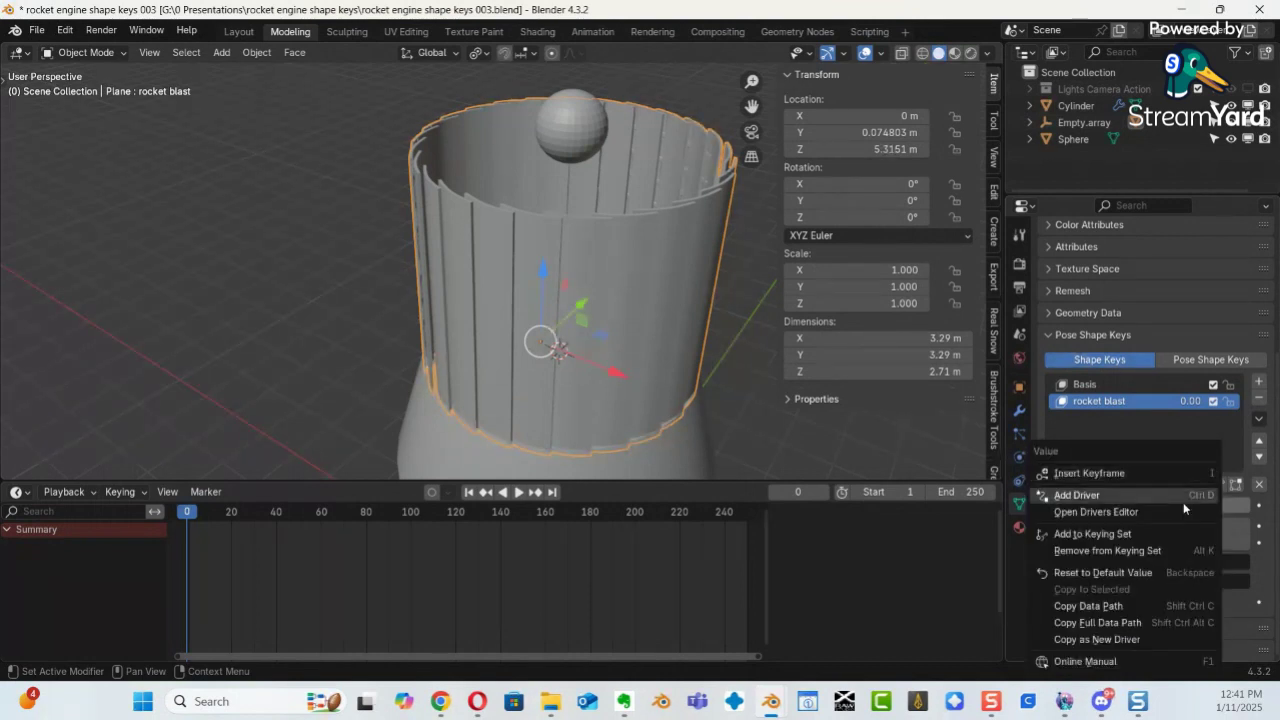
{"action": "left_click", "coordinate": [1150, 500]}
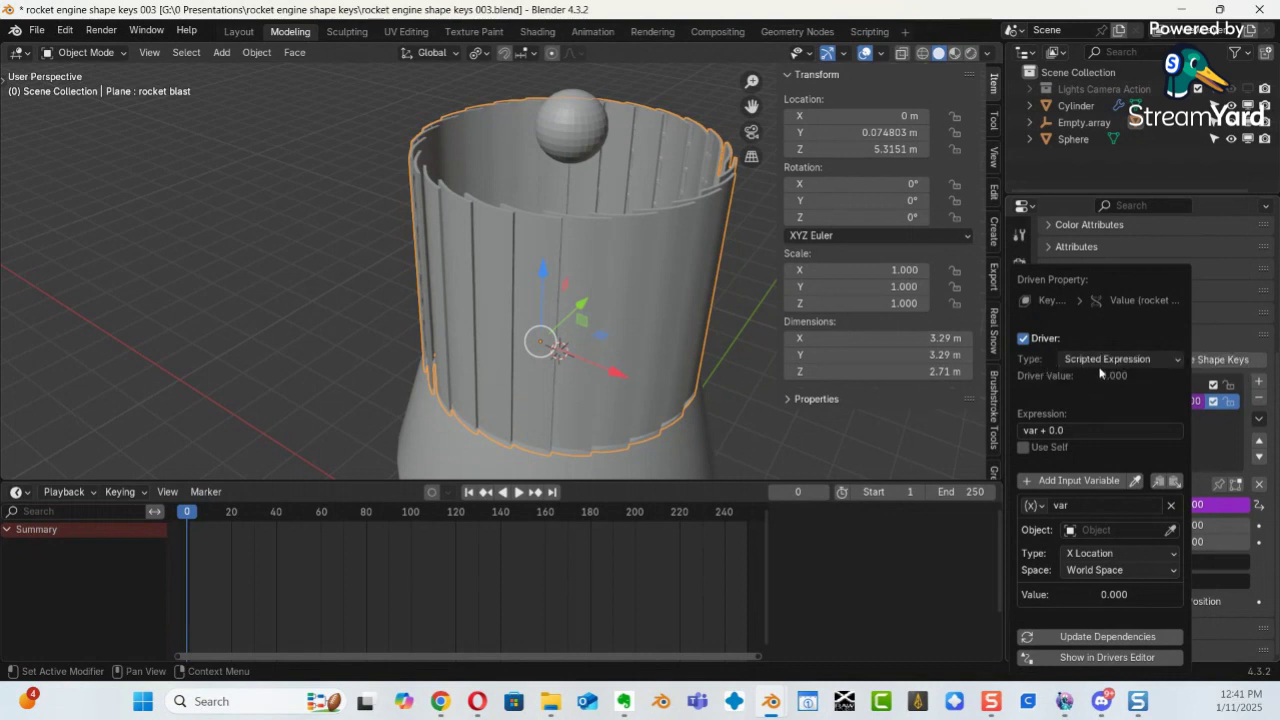
{"action": "left_click", "coordinate": [1165, 364]}
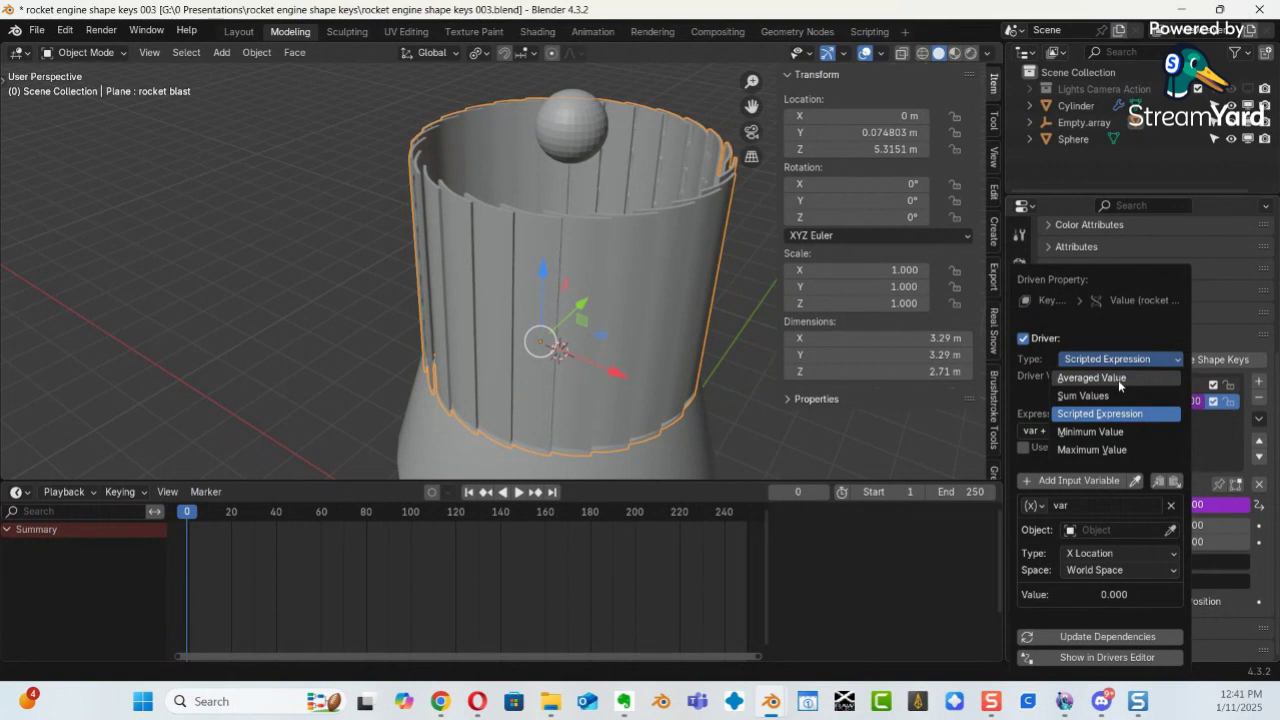
{"action": "left_click", "coordinate": [1118, 380]}
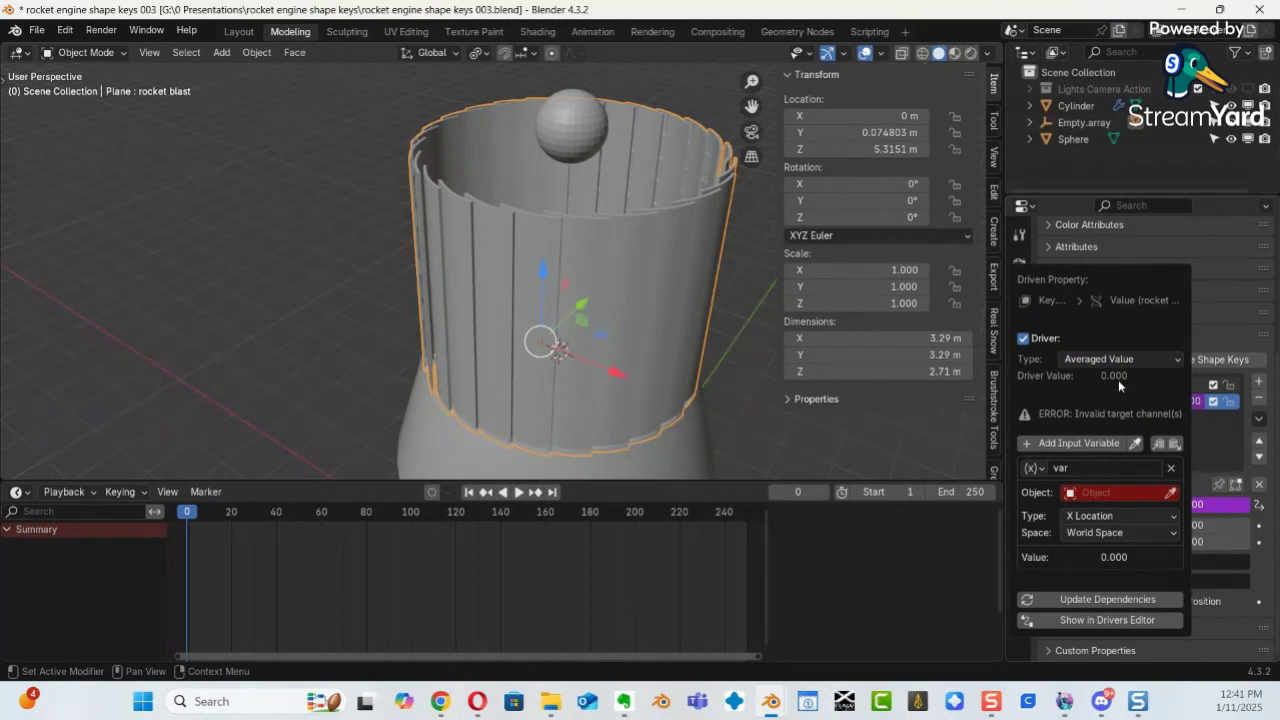
Set the driver variable to read the Sphere's Z Location in Local Space.
{"action": "left_click", "coordinate": [1083, 494]}
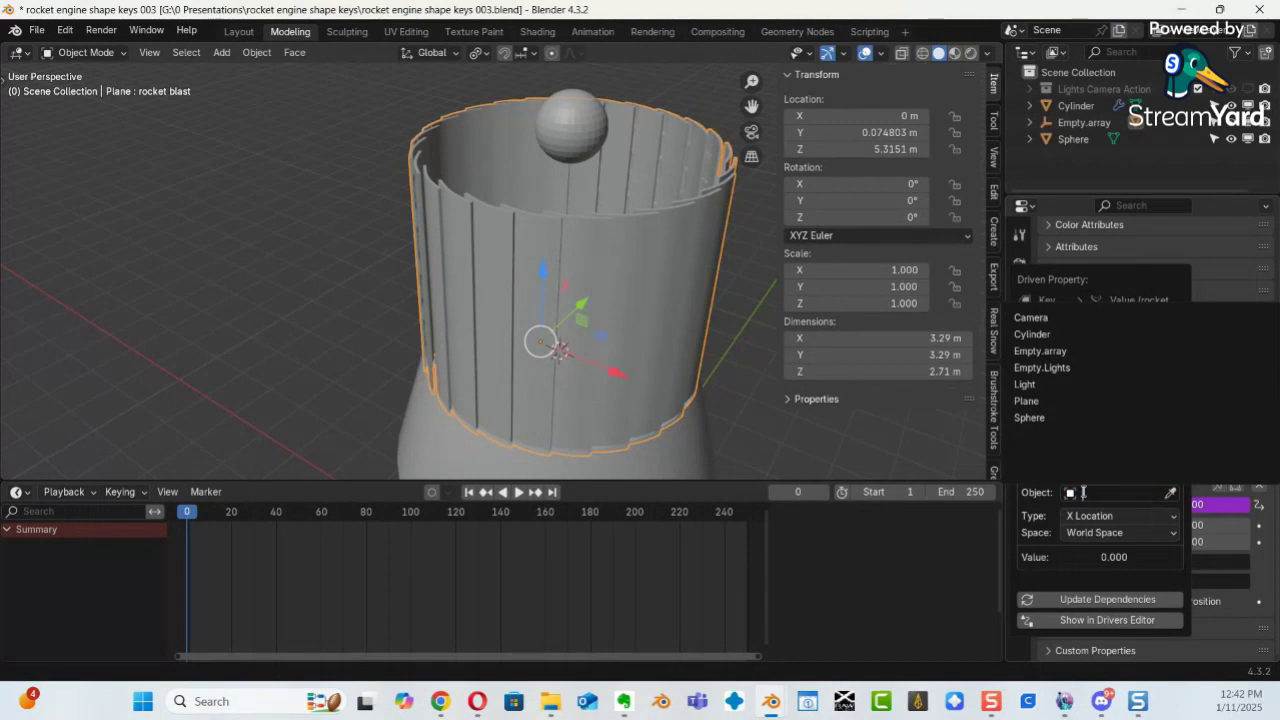
{"action": "left_click", "coordinate": [1037, 418]}
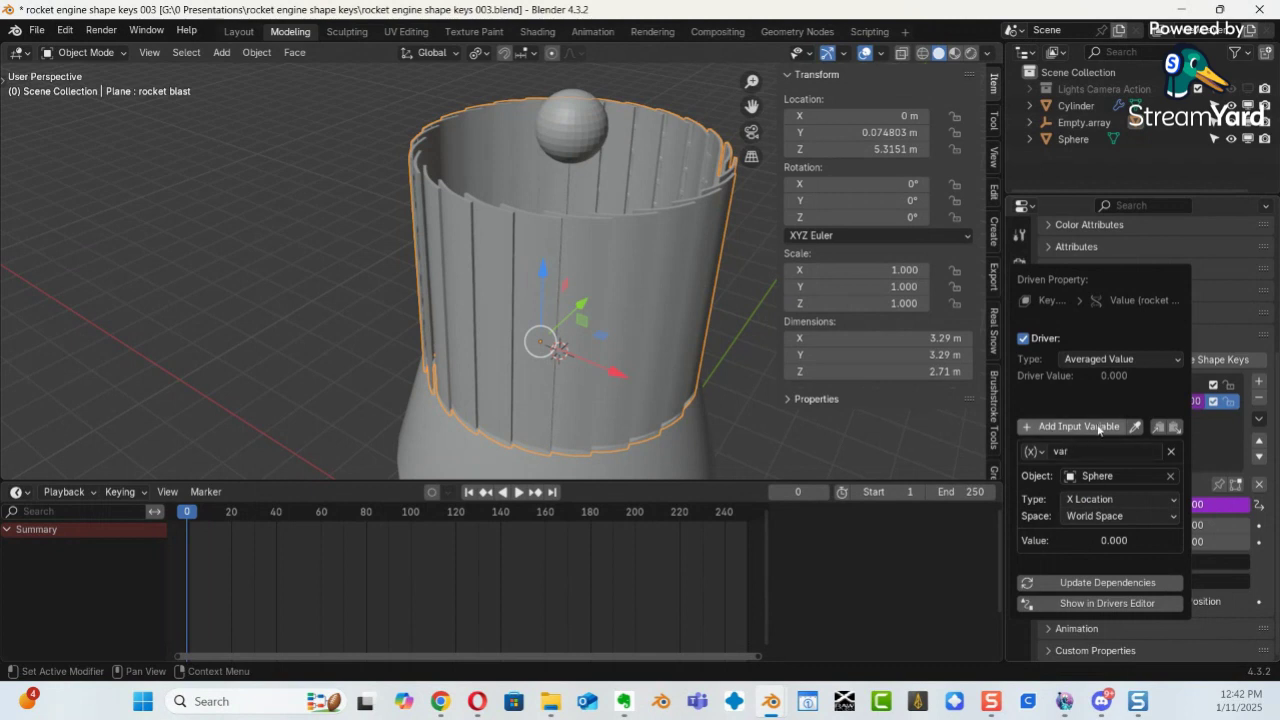
{"action": "left_click", "coordinate": [1086, 502]}
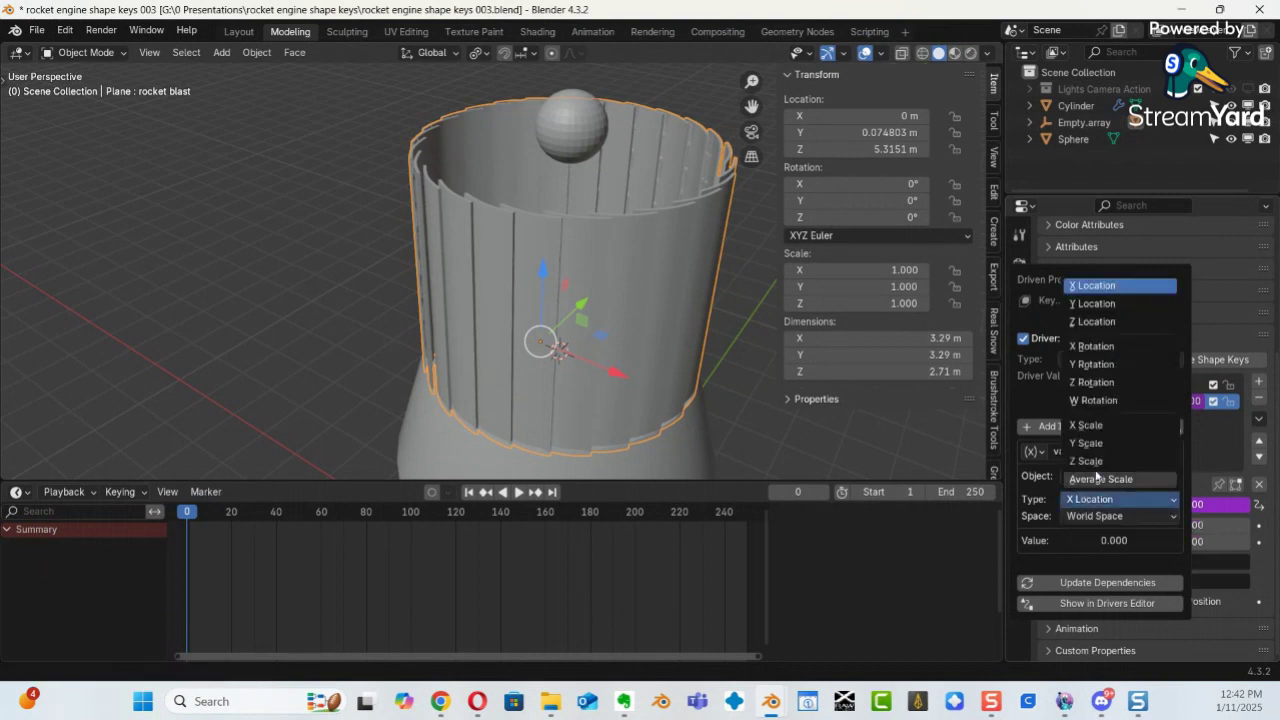
{"action": "left_click", "coordinate": [1086, 322]}
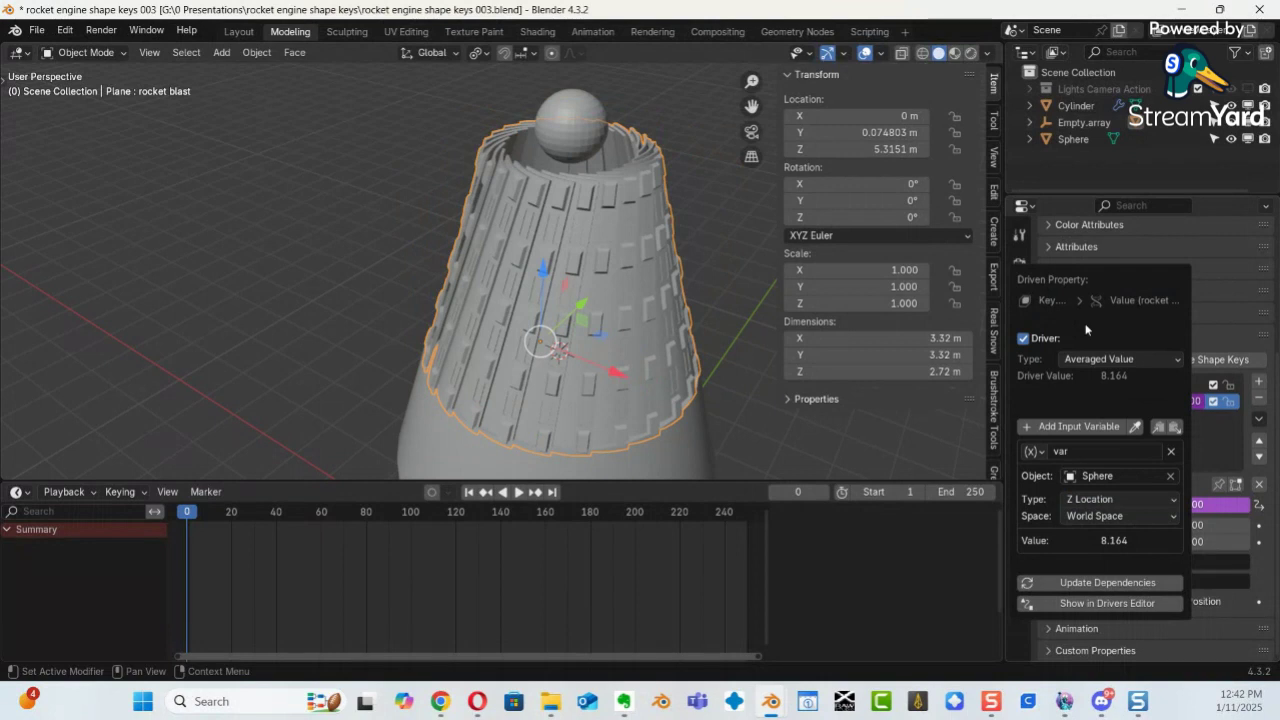
{"action": "left_click", "coordinate": [1092, 516]}
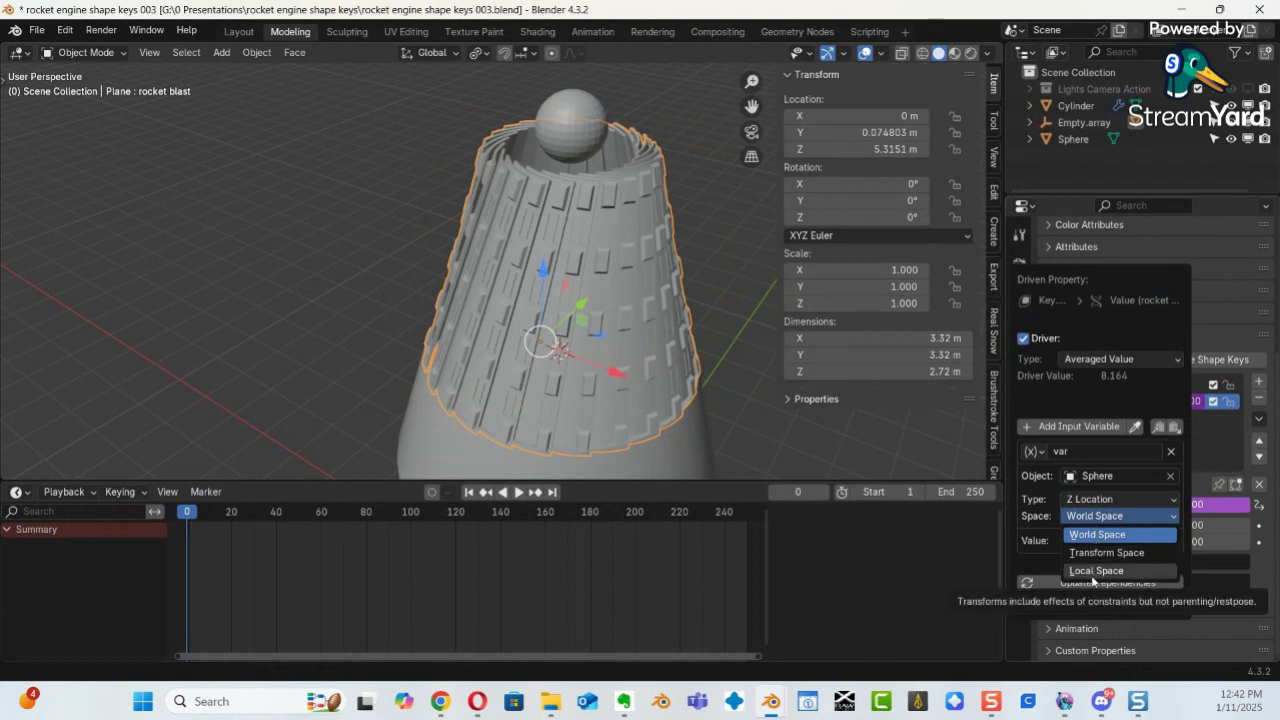
{"action": "left_click", "coordinate": [1094, 571]}
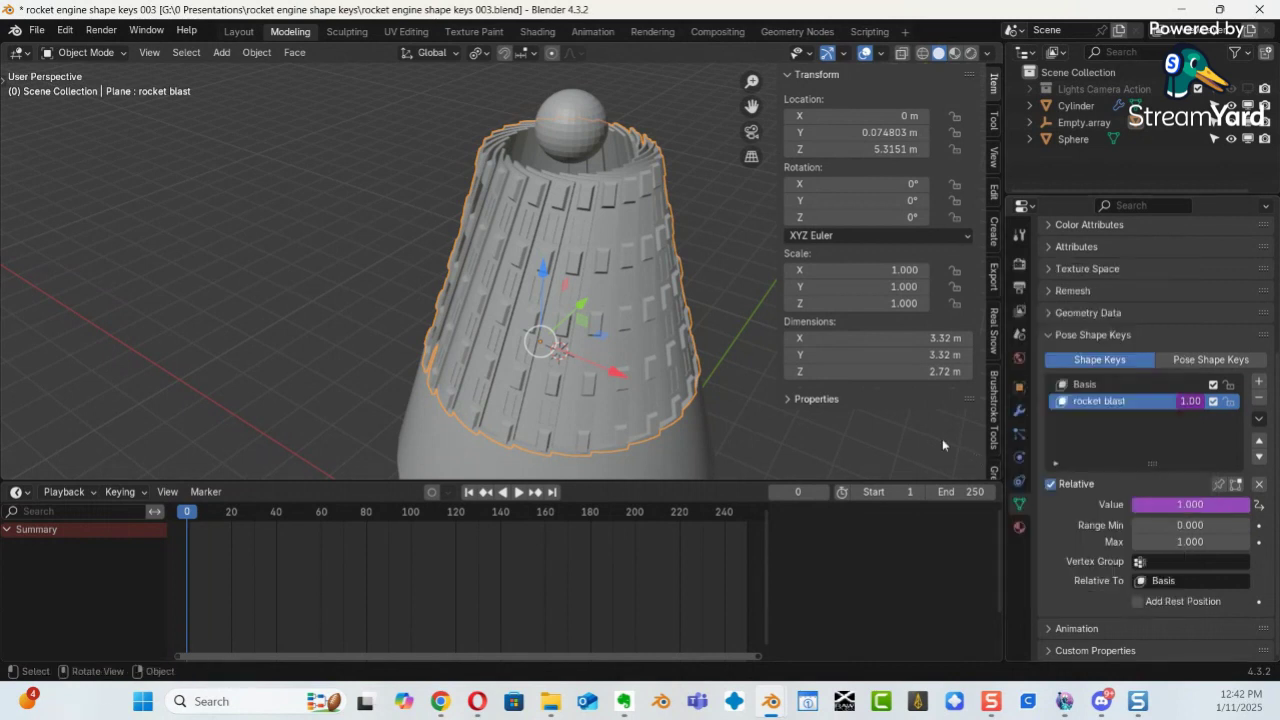
Lower the control sphere along Z to about 7.7 m, and select the nozzle strips to check the rocket blast value.
{"action": "middle_click_drag", "start_coordinate": [590, 290], "coordinate": [460, 390]}
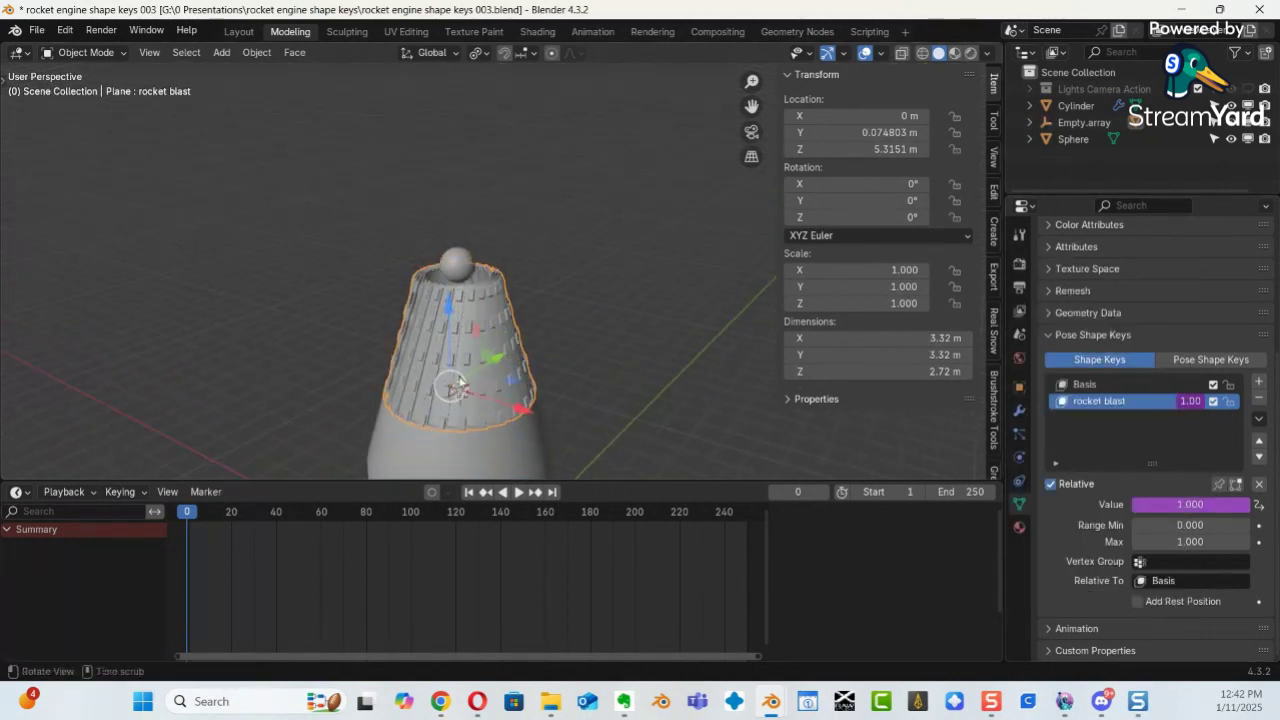
{"action": "left_click", "coordinate": [458, 267]}
{"action": "left_click_drag", "start_coordinate": [455, 178], "coordinate": [455, 215]}
{"action": "left_click", "coordinate": [442, 347]}
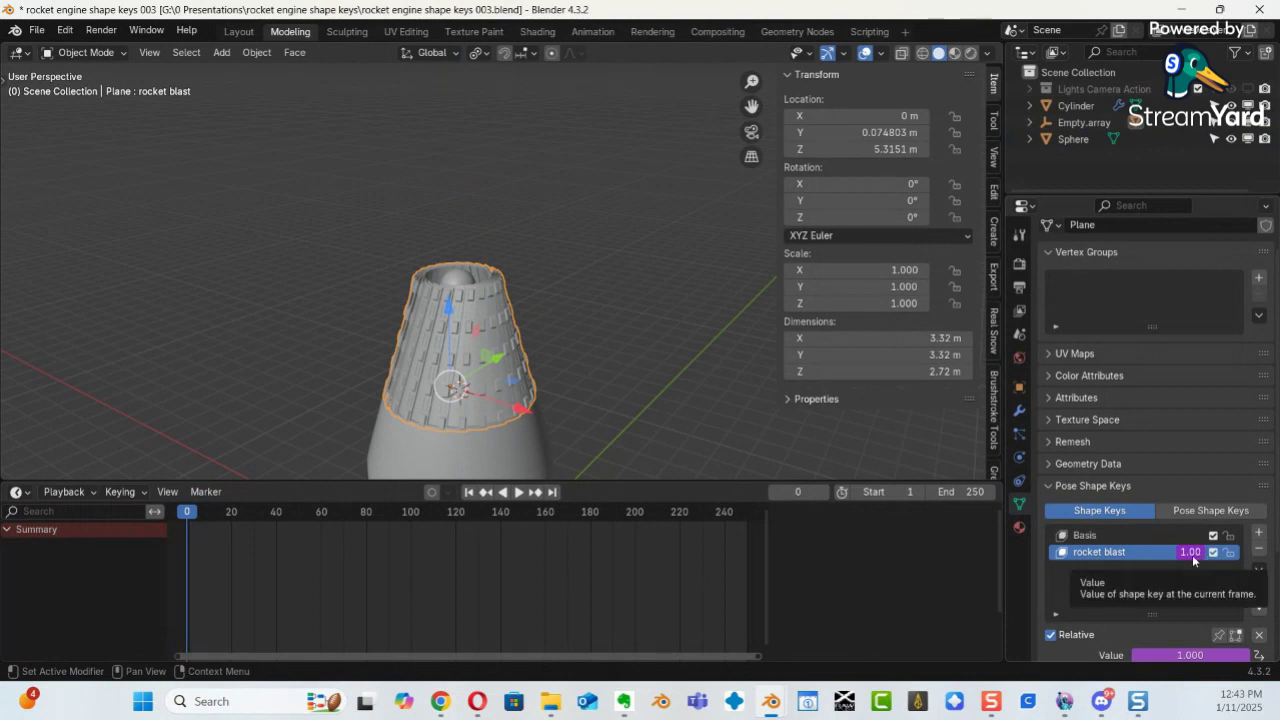
Lower the control sphere along Z through the cylinder to its base, at about -0.08 m.
{"action": "left_click", "coordinate": [456, 279]}
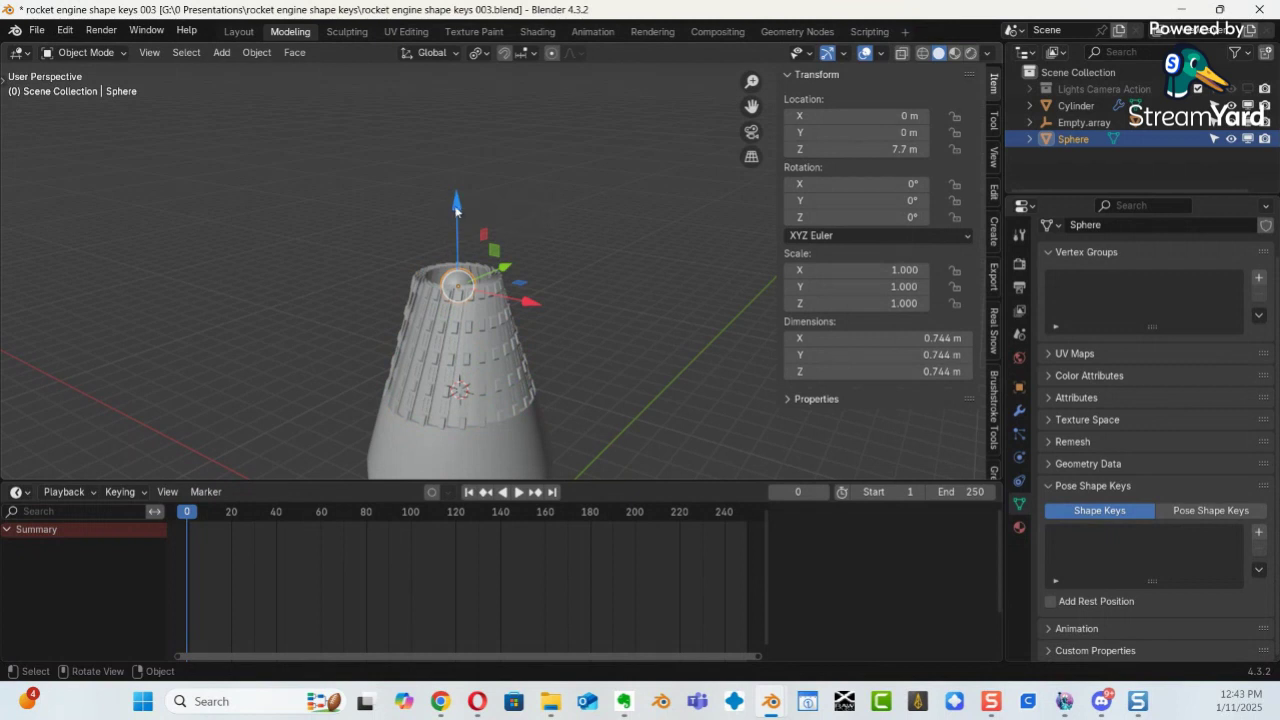
{"action": "left_click_drag", "start_coordinate": [455, 214], "coordinate": [428, 466]}
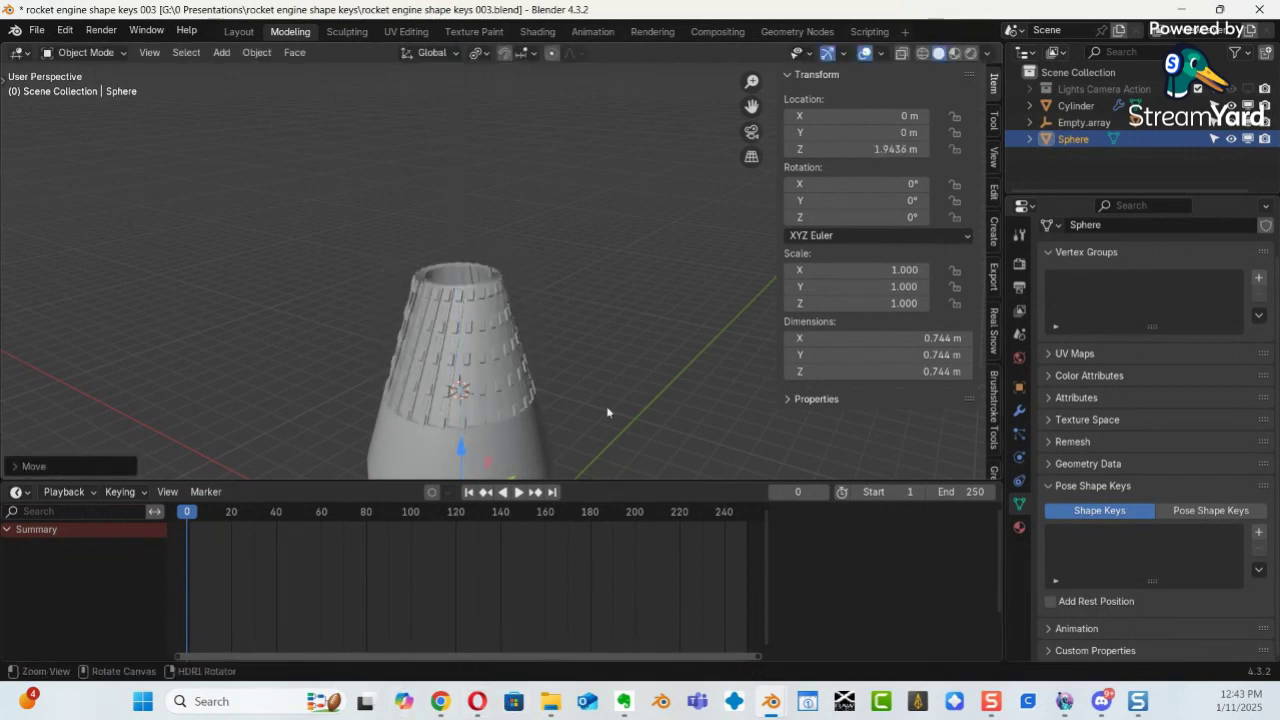
{"action": "scroll", "coordinate": [510, 152], "scroll_direction": "down", "scroll_amount": 4}
{"action": "middle_click_drag", "start_coordinate": [510, 152], "coordinate": [460, 249]}
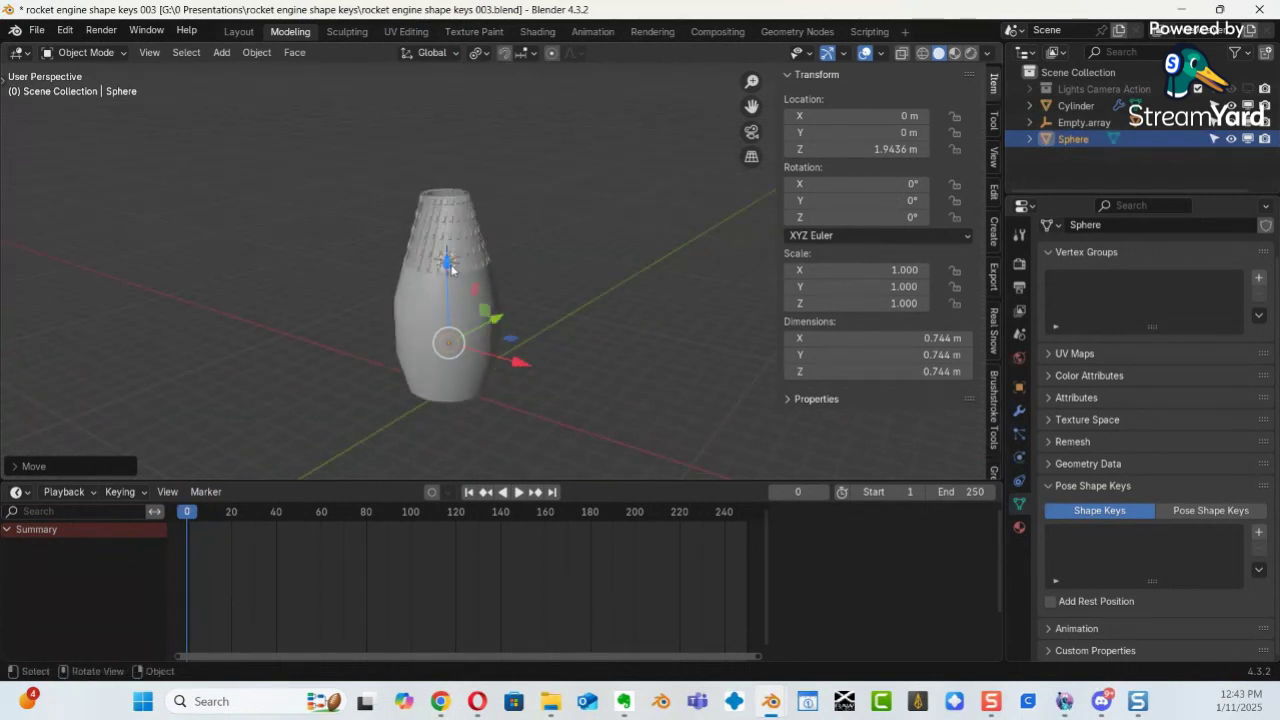
{"action": "left_click_drag", "start_coordinate": [450, 265], "coordinate": [386, 310]}
{"action": "middle_click_drag", "start_coordinate": [495, 372], "coordinate": [478, 323]}
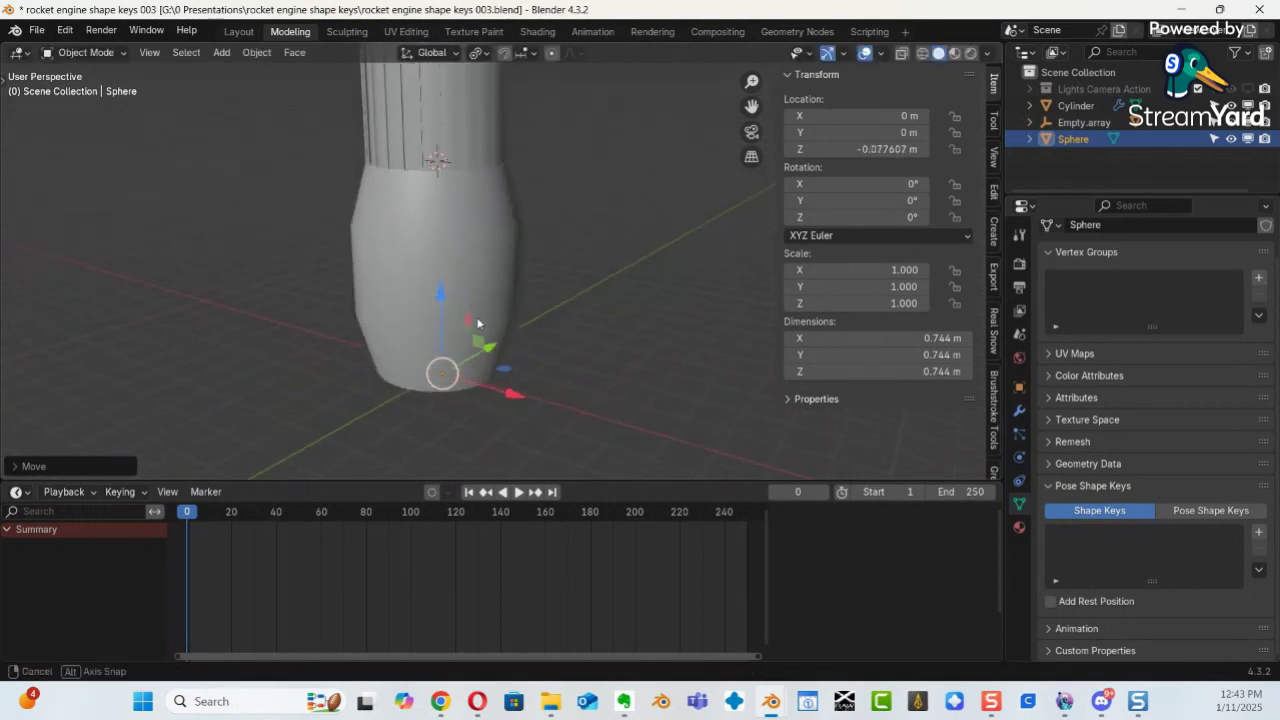
Raise the control sphere to about 0.61 m on Z and insert a transform keyframe at frame 0.
{"action": "right_click", "coordinate": [443, 289]}
{"action": "left_click", "coordinate": [443, 289]}
{"action": "mouse_move", "coordinate": [437, 295]}
{"action": "left_mouse_down"}
{"action": "mouse_move", "coordinate": [437, 256]}
{"action": "mouse_move", "coordinate": [440, 322]}
{"action": "mouse_move", "coordinate": [426, 254]}
{"action": "mouse_move", "coordinate": [440, 285]}
{"action": "left_mouse_up"}
{"action": "middle_click_drag", "start_coordinate": [468, 245], "coordinate": [473, 343]}
{"action": "left_click_drag", "start_coordinate": [473, 343], "coordinate": [428, 373]}
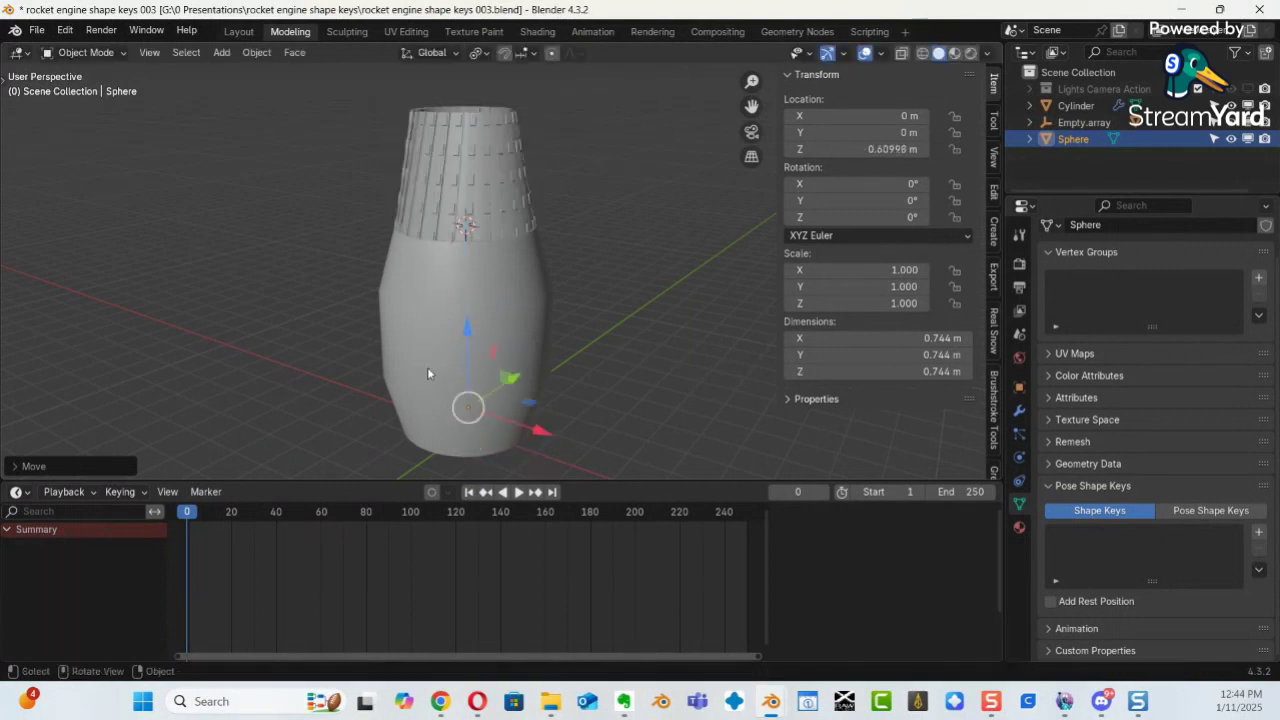
{"action": "middle_click_drag", "start_coordinate": [556, 379], "coordinate": [530, 292]}
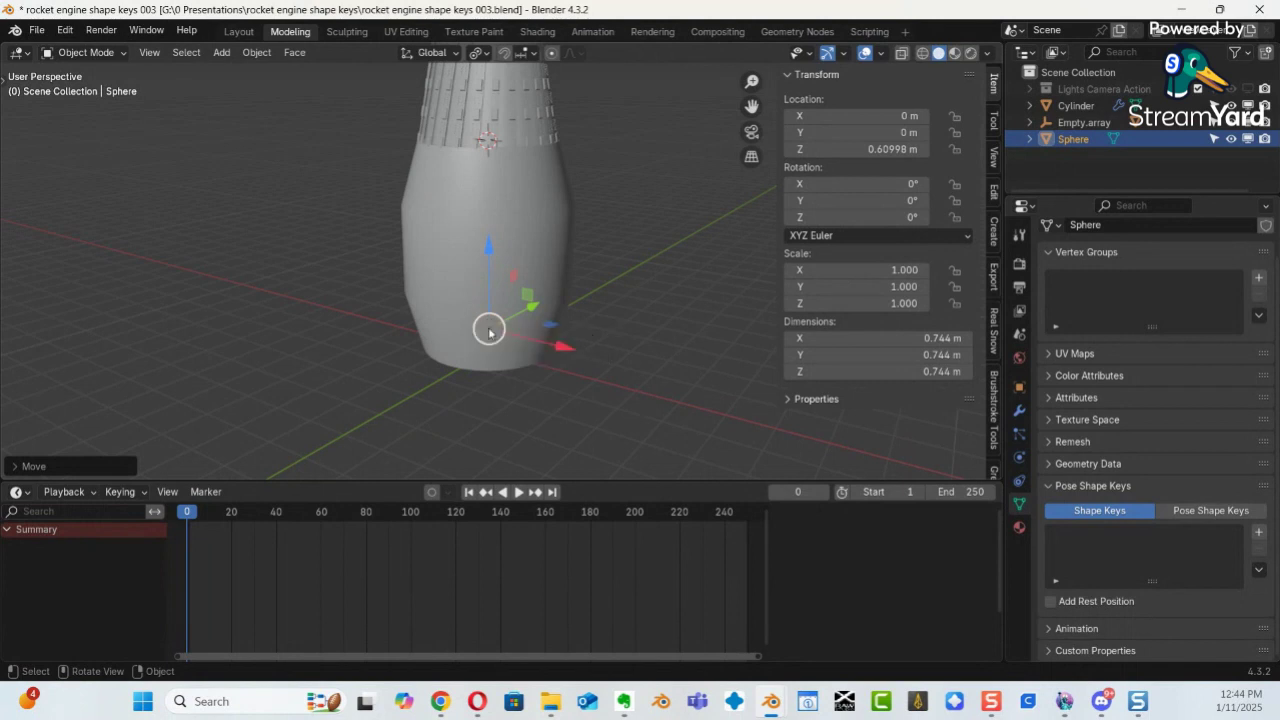
{"action": "key", "text": "i"}
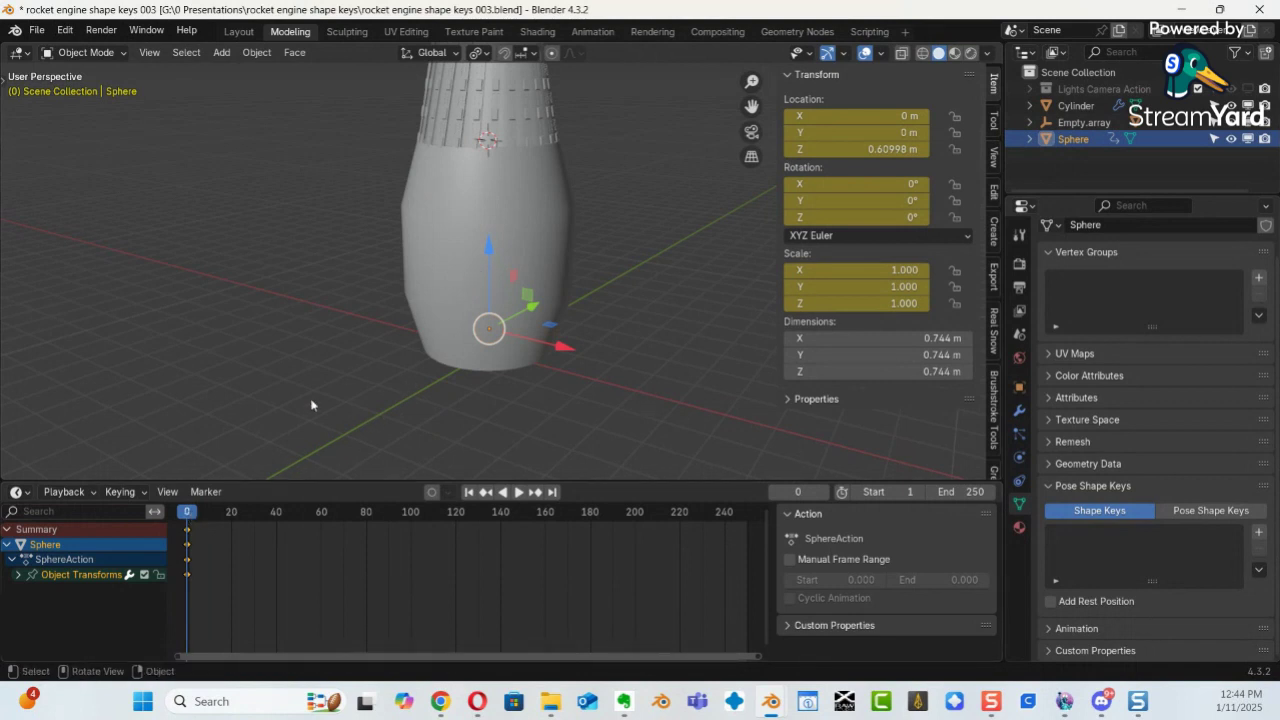
Go to frame 10, raise the control sphere to about 1.13 m on Z and insert a transform keyframe.
{"action": "key", "text": "space"}
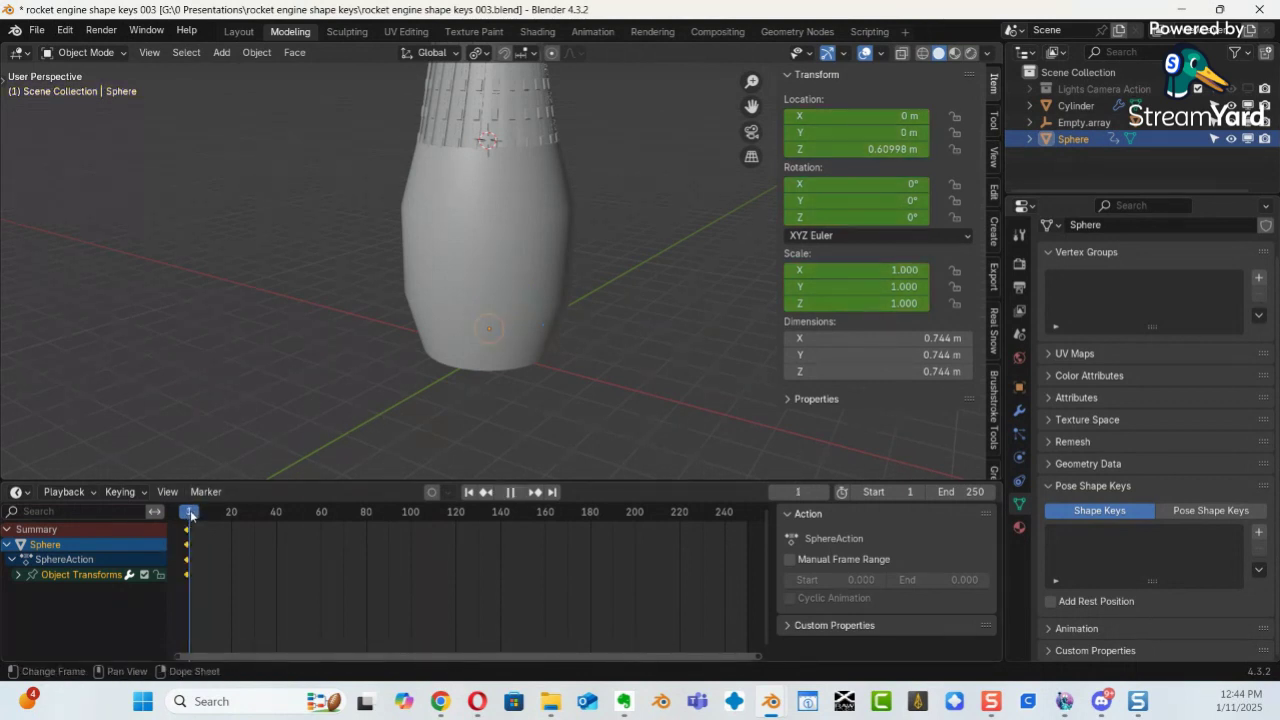
{"action": "left_click_drag", "start_coordinate": [212, 521], "coordinate": [209, 517]}
{"action": "key", "text": "space"}
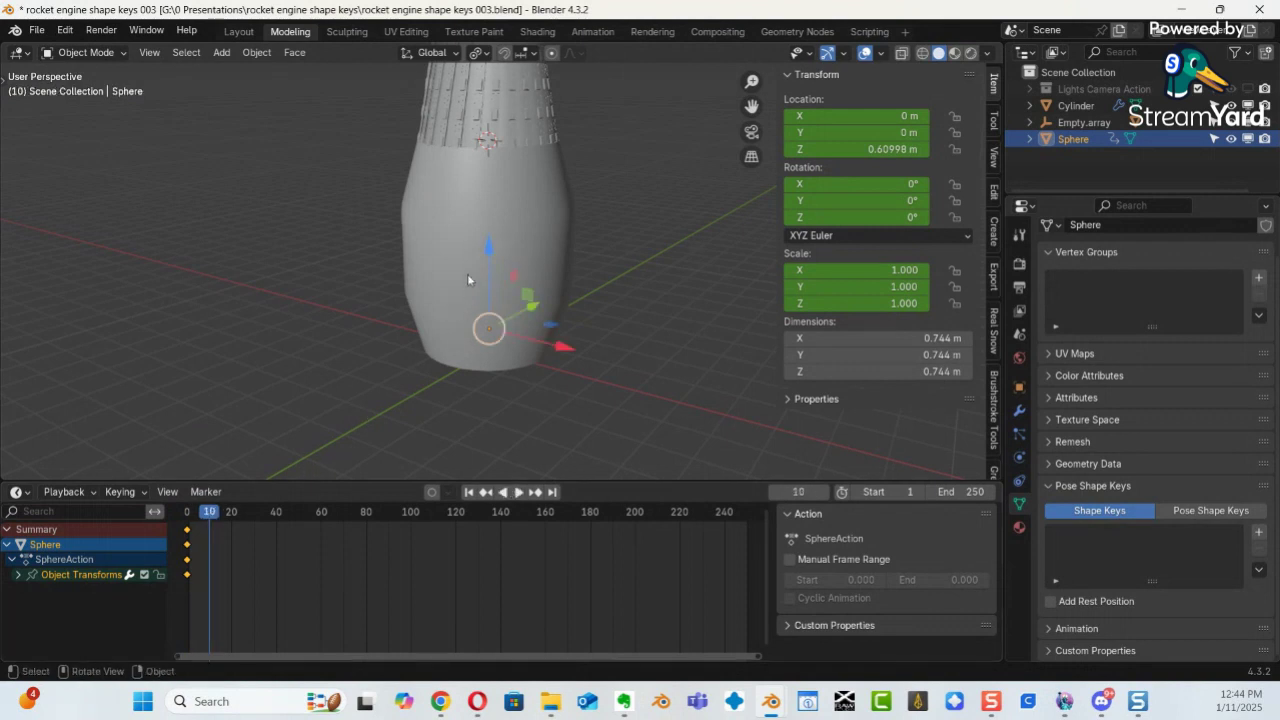
{"action": "mouse_move", "coordinate": [490, 247]}
{"action": "left_mouse_down"}
{"action": "mouse_move", "coordinate": [487, 214]}
{"action": "mouse_move", "coordinate": [484, 229]}
{"action": "left_mouse_up"}
{"action": "middle_click_drag", "start_coordinate": [540, 242], "coordinate": [526, 330]}
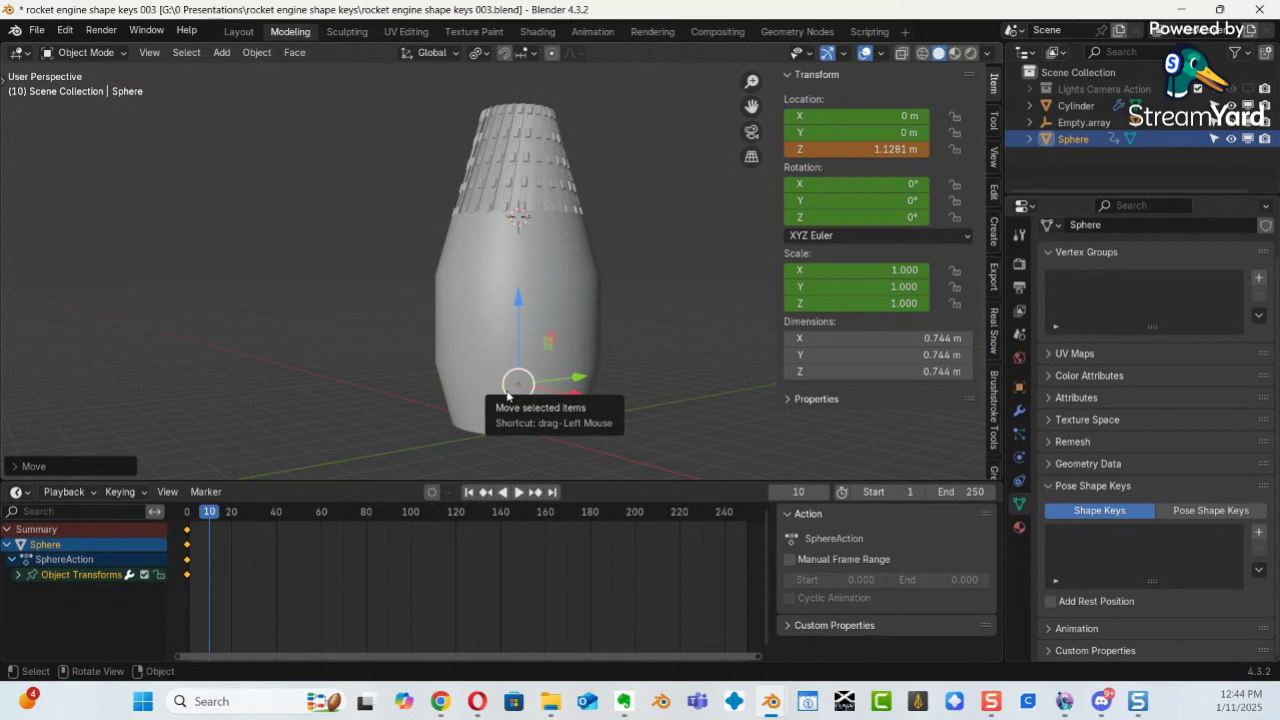
{"action": "key", "text": "i"}
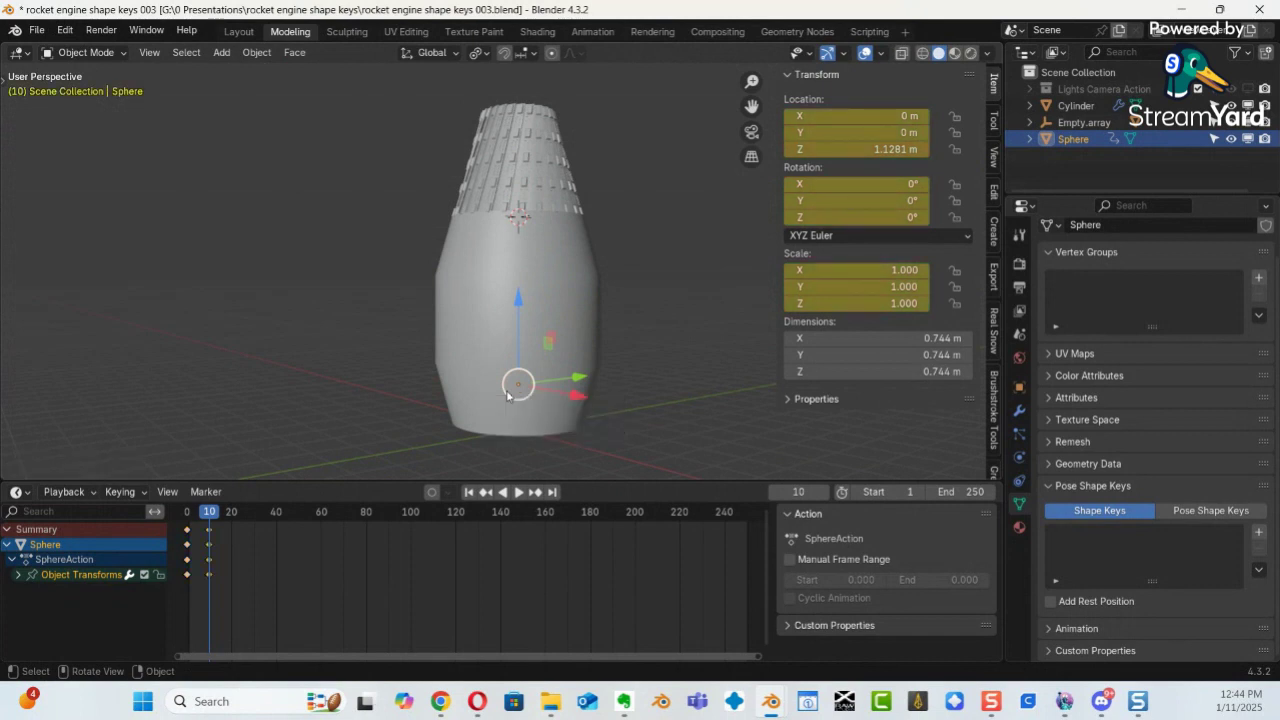
Play and scrub the animation between frames 0 and 10 to examine the nozzle strips' movement from above.
{"action": "key", "text": "space"}
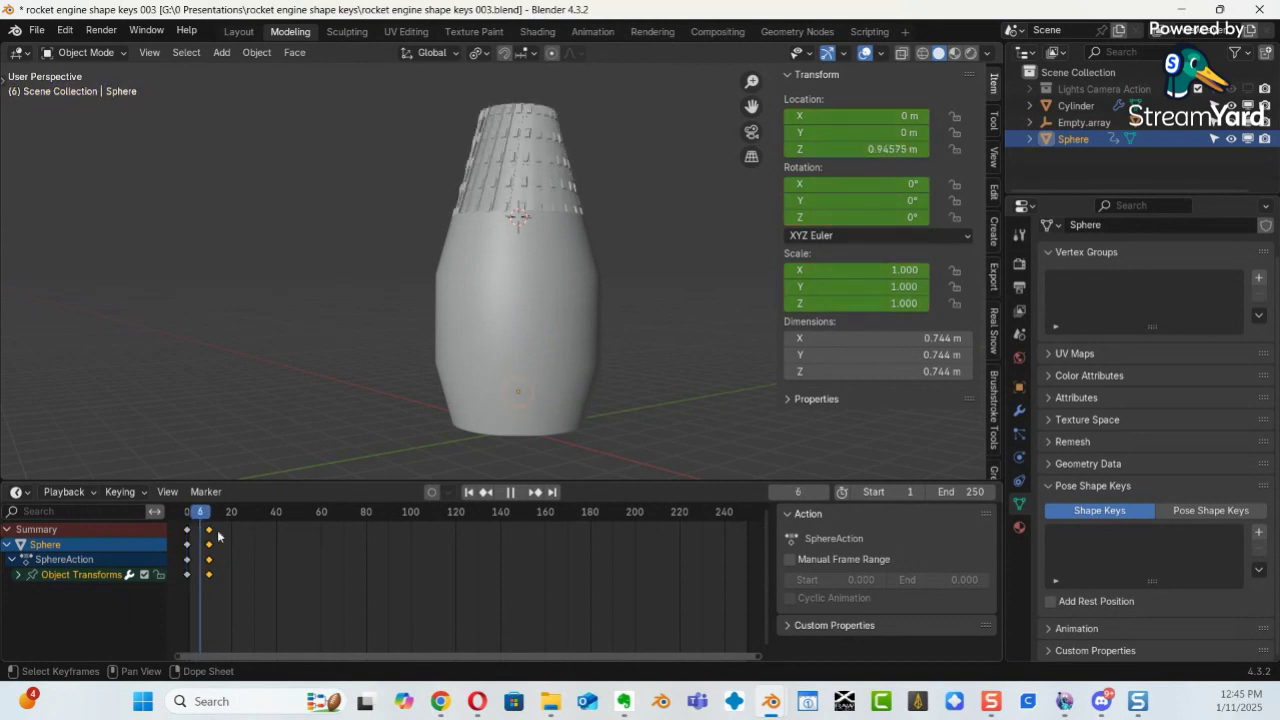
{"action": "mouse_move", "coordinate": [192, 530]}
{"action": "left_mouse_down"}
{"action": "mouse_move", "coordinate": [228, 537]}
{"action": "mouse_move", "coordinate": [185, 531]}
{"action": "mouse_move", "coordinate": [197, 536]}
{"action": "left_mouse_up"}
{"action": "middle_click_drag", "start_coordinate": [578, 303], "coordinate": [478, 310]}
{"action": "scroll", "coordinate": [479, 306], "scroll_direction": "up", "scroll_amount": 1}
{"action": "left_click", "coordinate": [187, 513]}
{"action": "key", "text": "space"}
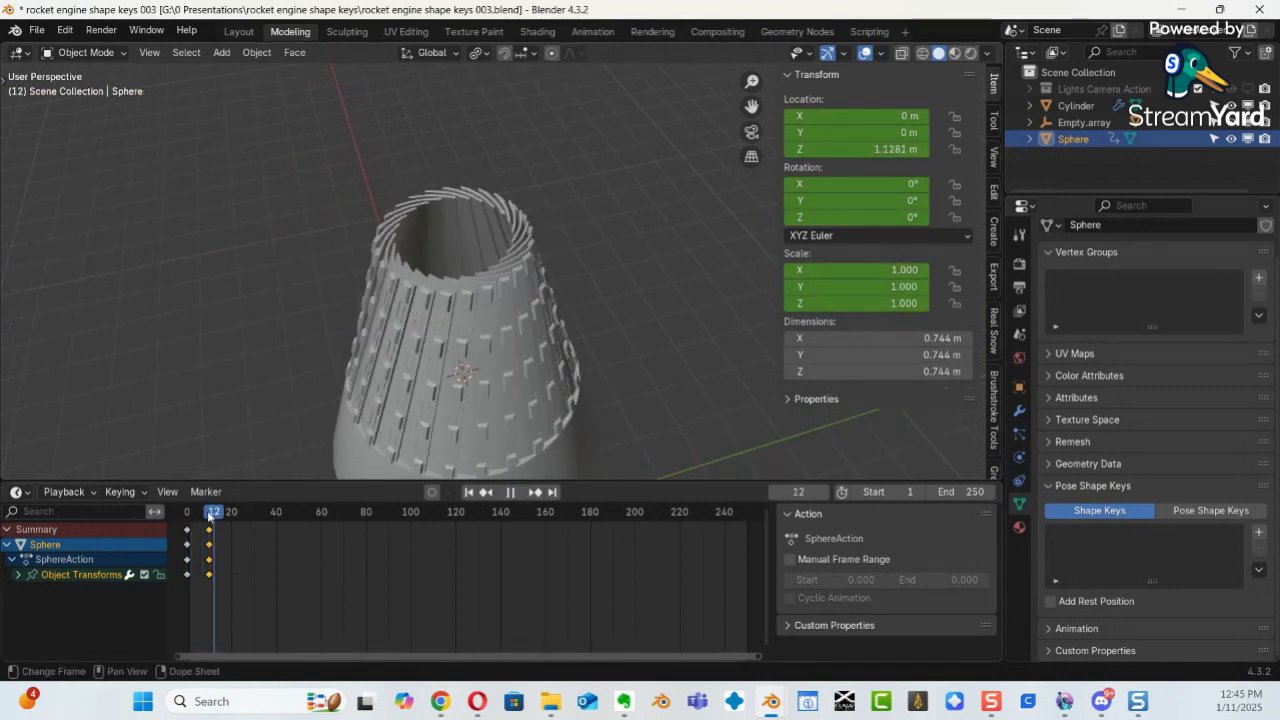
{"action": "left_click_drag", "start_coordinate": [194, 523], "coordinate": [186, 528]}
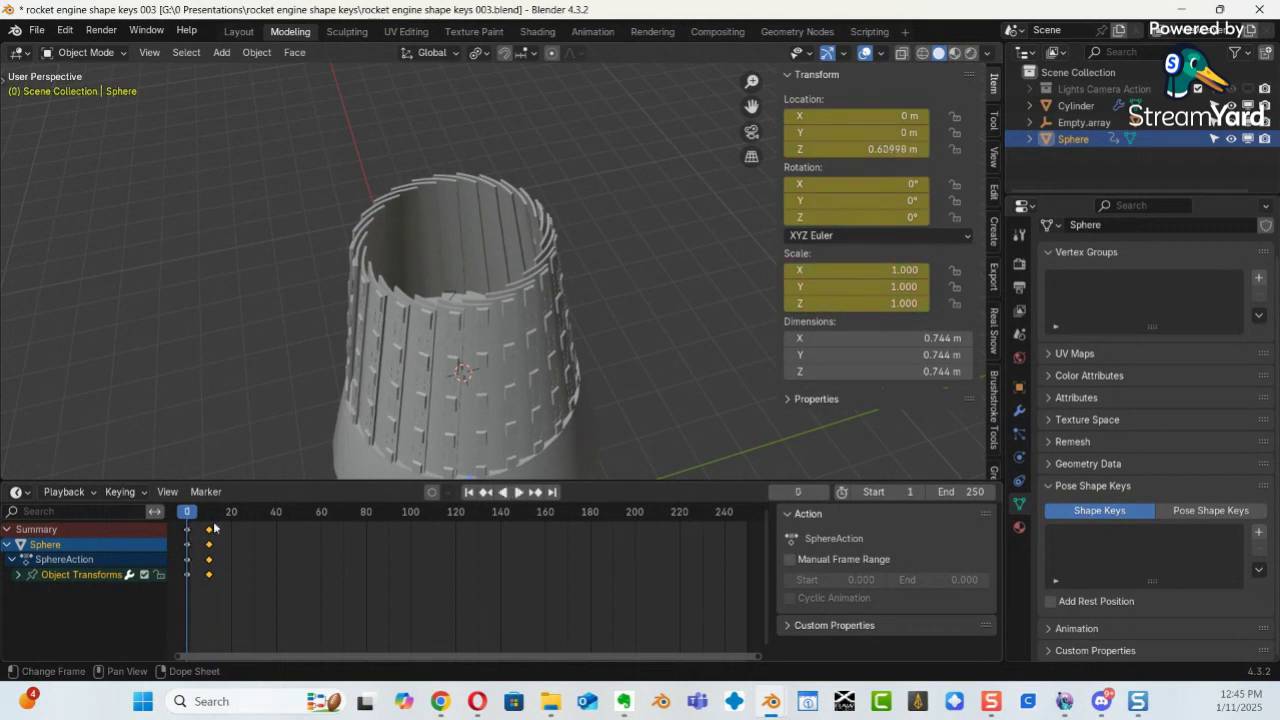
Enlarge the timeline area, switch it to the Graph Editor and select all of the sphere's keyframes.
{"action": "left_click_drag", "start_coordinate": [276, 482], "coordinate": [266, 428]}
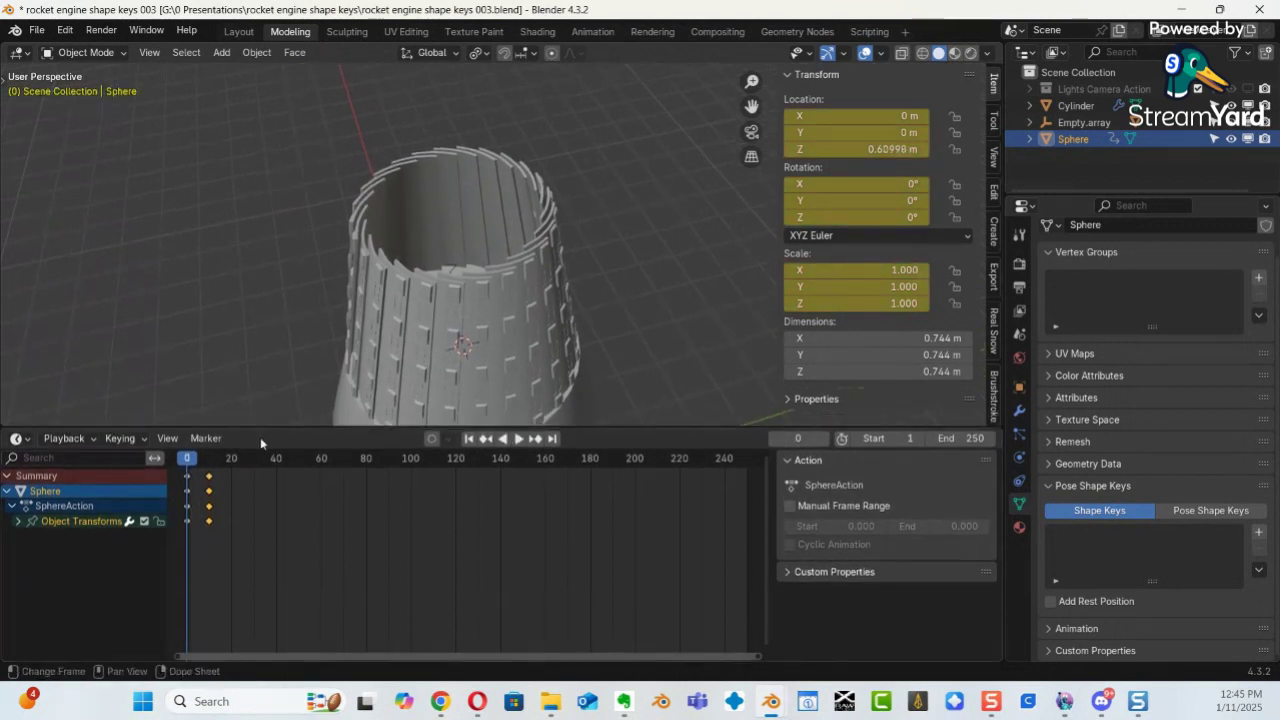
{"action": "left_click", "coordinate": [18, 439]}
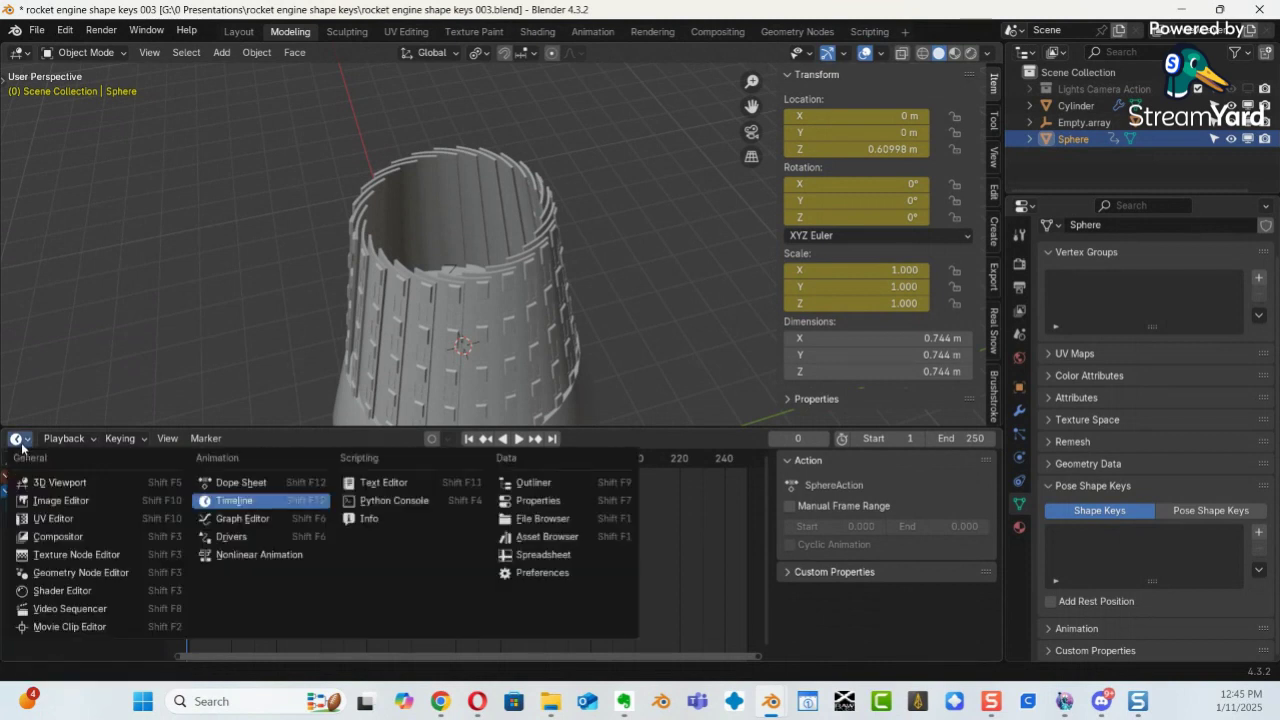
{"action": "left_click", "coordinate": [262, 480]}
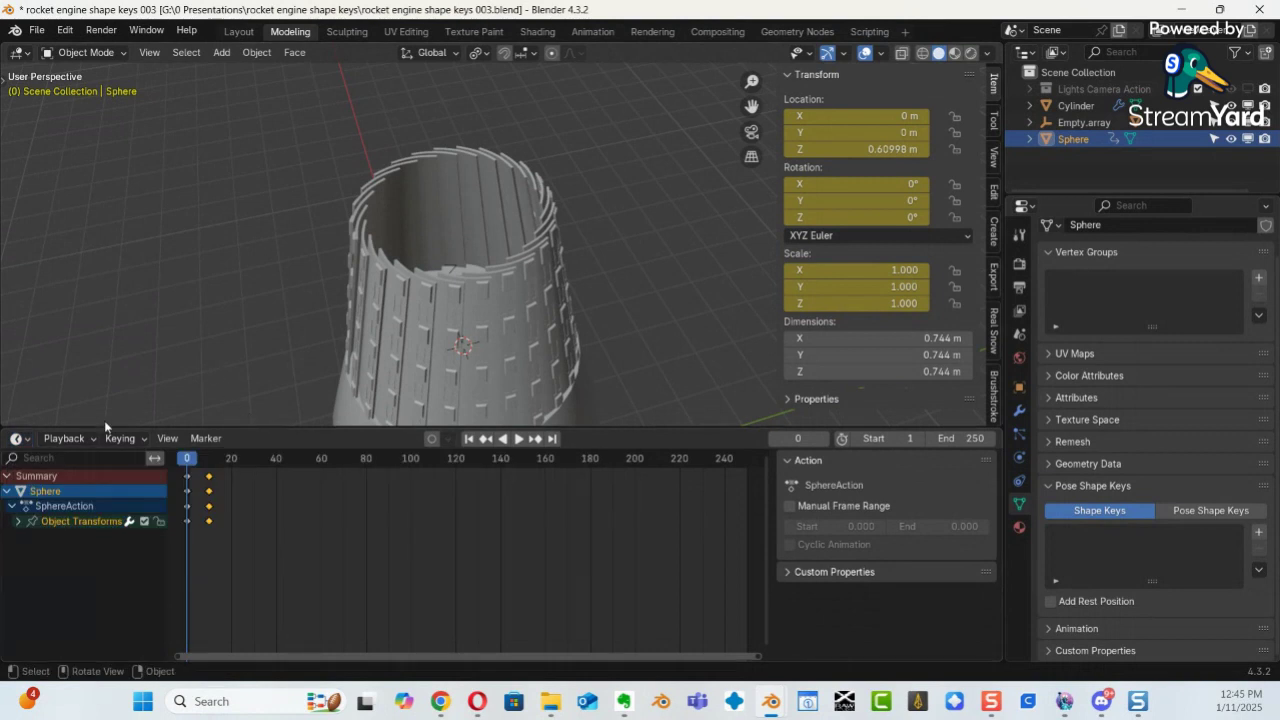
{"action": "left_click", "coordinate": [19, 440]}
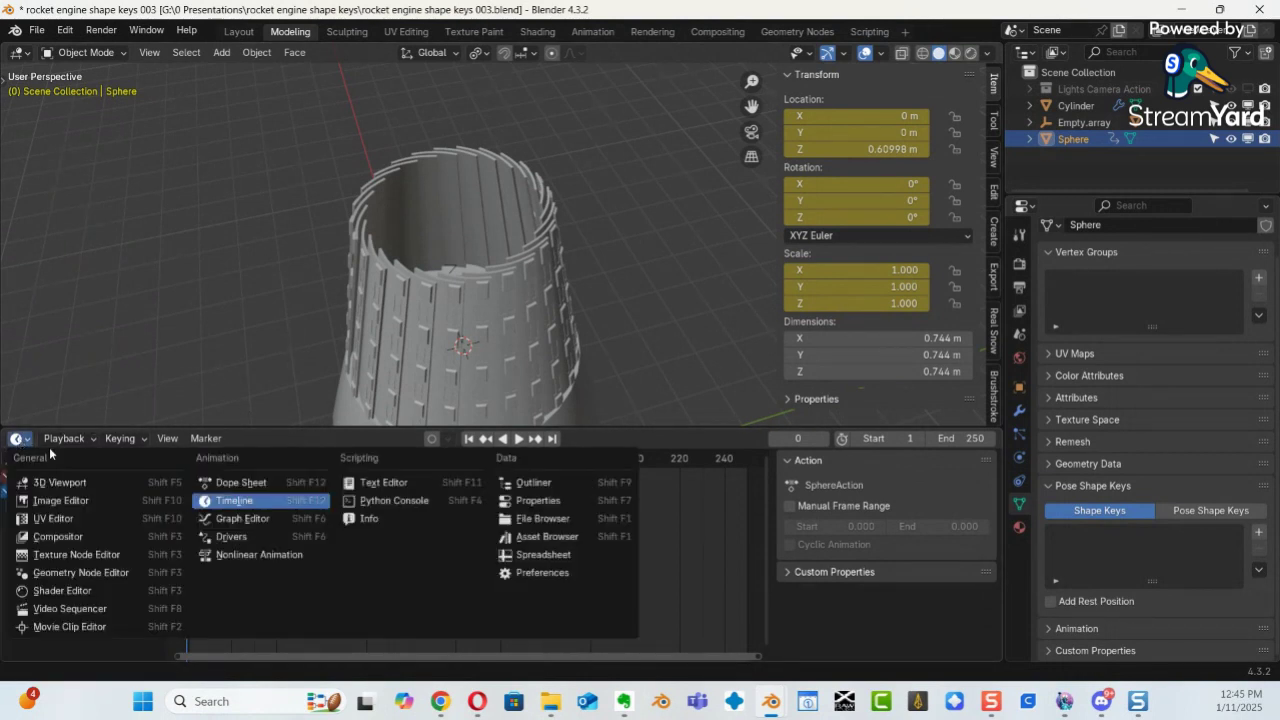
{"action": "left_click", "coordinate": [240, 519]}
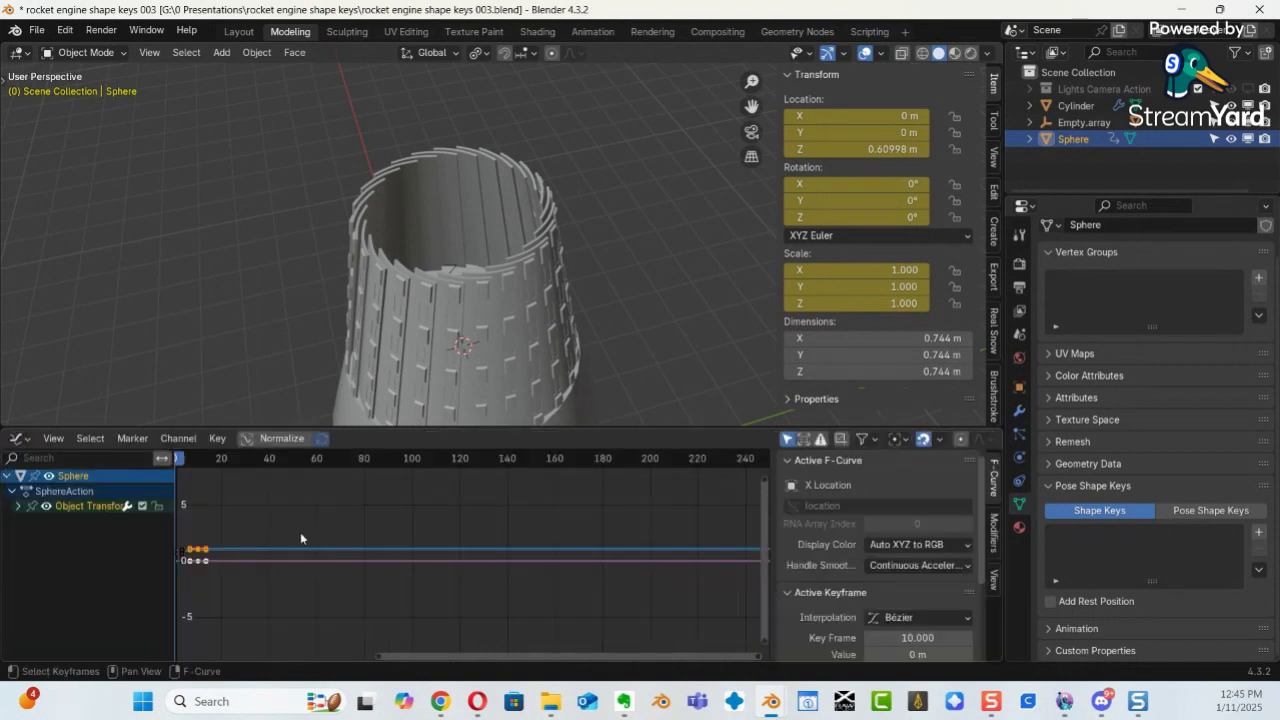
{"action": "left_click_drag", "start_coordinate": [218, 574], "coordinate": [148, 525]}
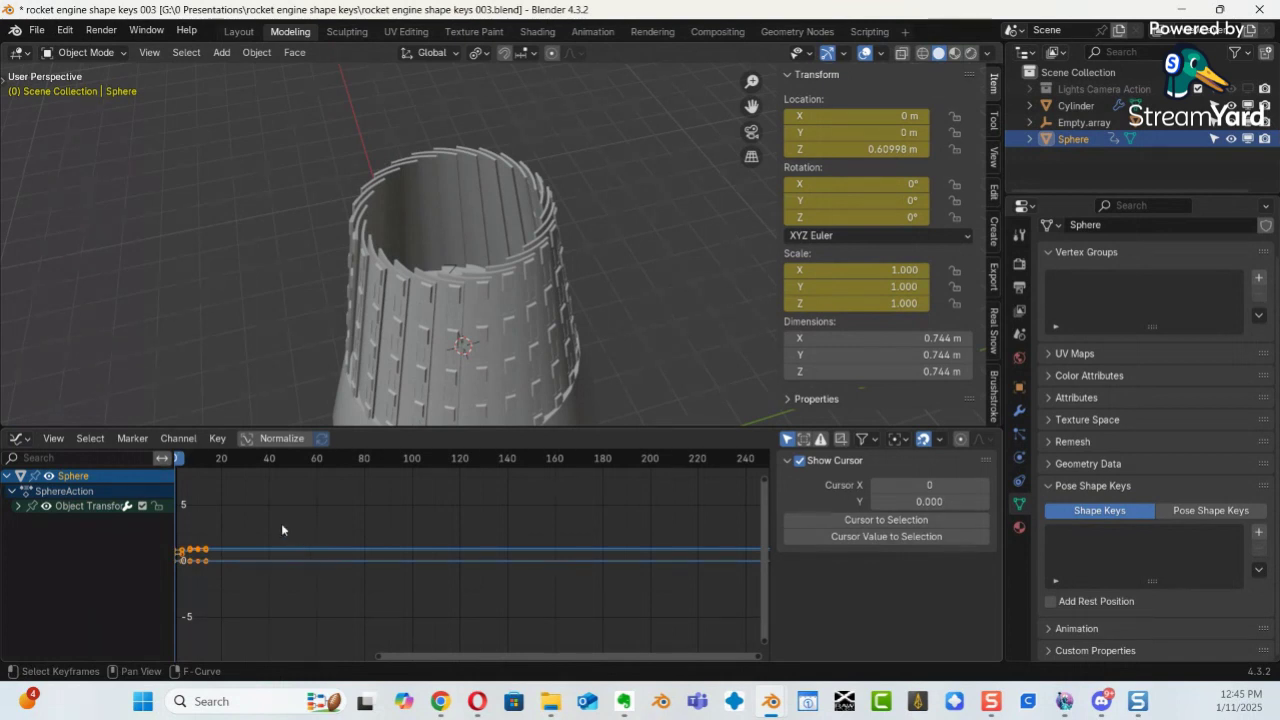
{"action": "left_click", "coordinate": [390, 325]}
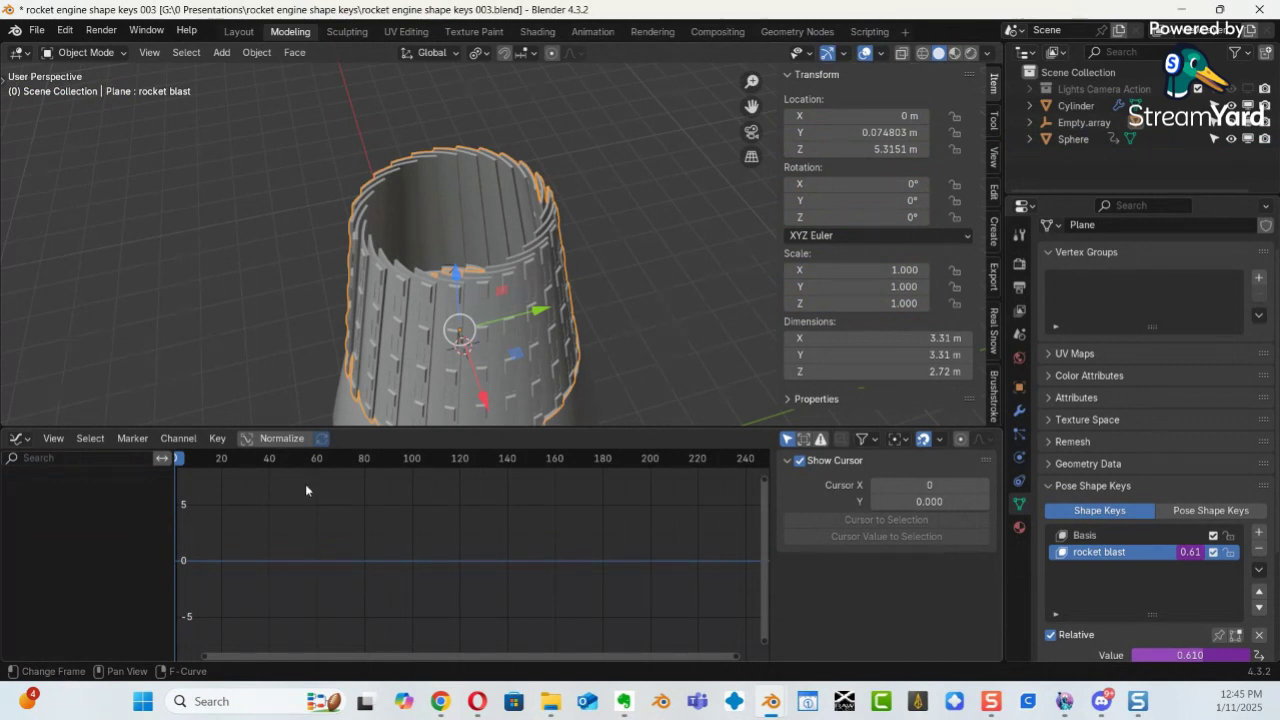
{"action": "key", "text": "Home"}
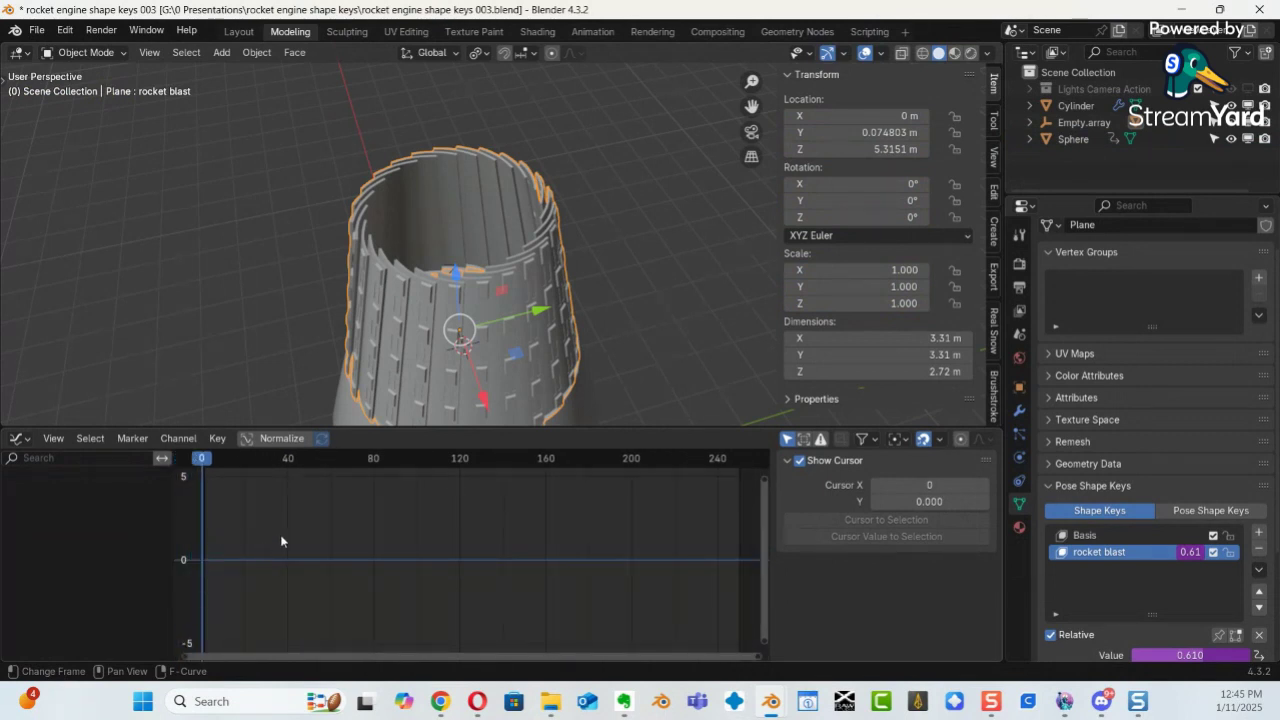
{"action": "left_click", "coordinate": [408, 322]}
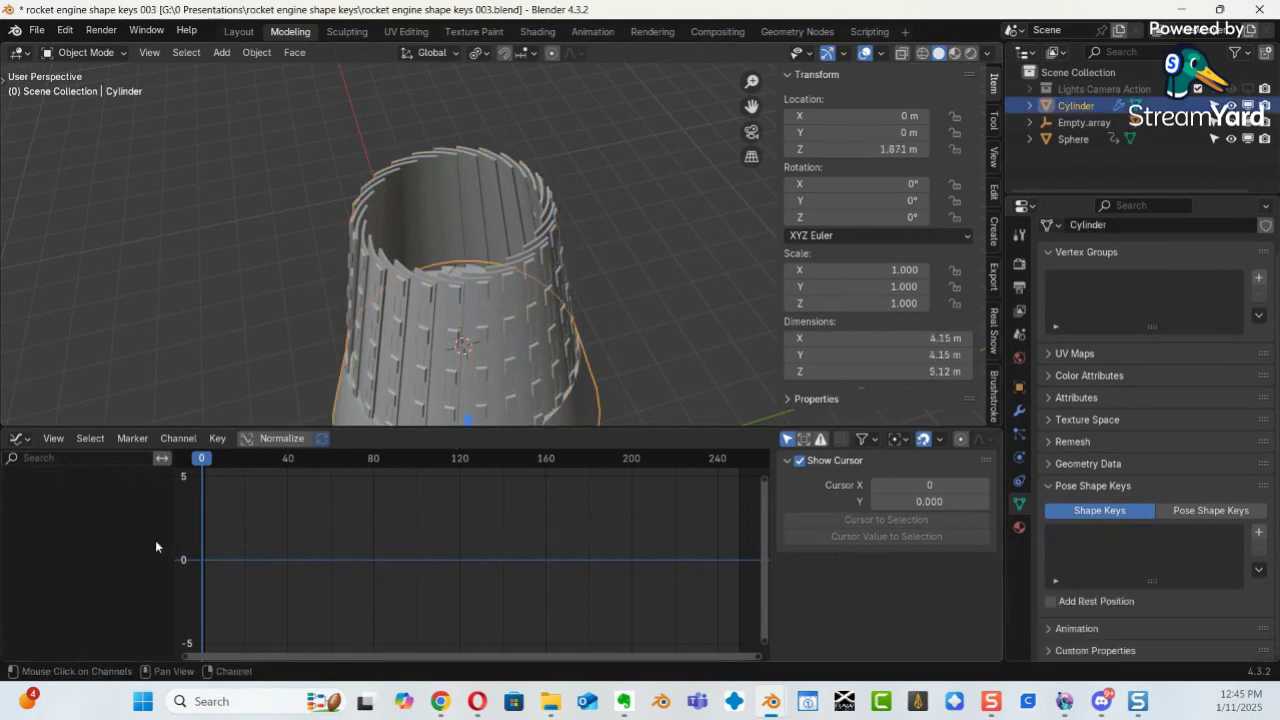
{"action": "mouse_move", "coordinate": [389, 527]}
{"action": "middle_mouse_down", "text": "ctrl"}
{"action": "mouse_move", "coordinate": [326, 646]}
{"action": "mouse_move", "coordinate": [363, 594]}
{"action": "mouse_move", "coordinate": [364, 560]}
{"action": "mouse_move", "coordinate": [374, 566]}
{"action": "mouse_move", "coordinate": [403, 532]}
{"action": "mouse_move", "coordinate": [400, 512]}
{"action": "mouse_move", "coordinate": [411, 521]}
{"action": "middle_mouse_up", "text": "ctrl"}
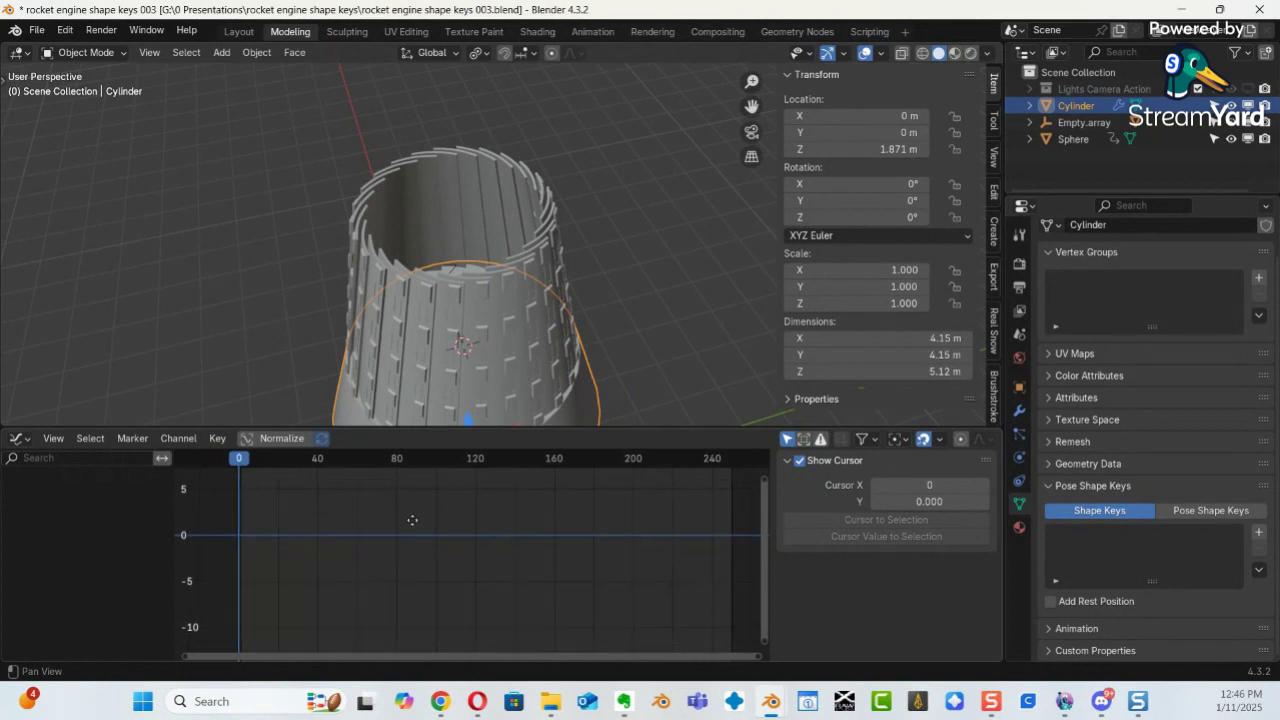
{"action": "left_click", "coordinate": [367, 283]}
Turn on X-ray, select the control sphere inside the cylinder and expand its Object Transforms channels in the Graph Editor.
{"action": "middle_click_drag", "start_coordinate": [456, 340], "coordinate": [449, 108]}
{"action": "middle_click_drag", "start_coordinate": [466, 268], "coordinate": [457, 189], "text": "shift"}
{"action": "mouse_move", "coordinate": [457, 323]}
{"action": "middle_mouse_down"}
{"action": "mouse_move", "coordinate": [431, 196]}
{"action": "mouse_move", "coordinate": [463, 312]}
{"action": "middle_mouse_up"}
{"action": "key", "text": "alt+z"}
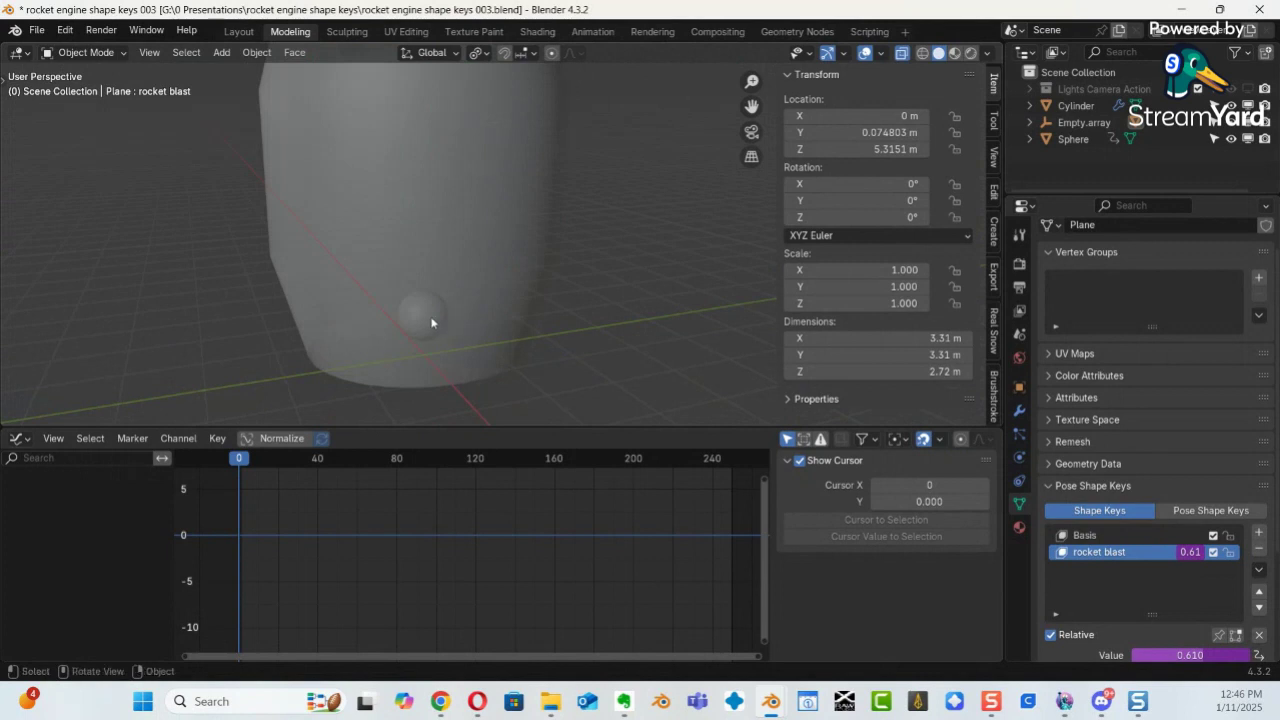
{"action": "left_click", "coordinate": [431, 323]}
{"action": "left_click", "coordinate": [428, 320]}
{"action": "mouse_move", "coordinate": [392, 473]}
{"action": "middle_mouse_down"}
{"action": "mouse_move", "coordinate": [403, 486]}
{"action": "mouse_move", "coordinate": [437, 477]}
{"action": "mouse_move", "coordinate": [426, 509]}
{"action": "mouse_move", "coordinate": [450, 485]}
{"action": "mouse_move", "coordinate": [420, 503]}
{"action": "mouse_move", "coordinate": [426, 491]}
{"action": "mouse_move", "coordinate": [443, 509]}
{"action": "middle_mouse_up"}
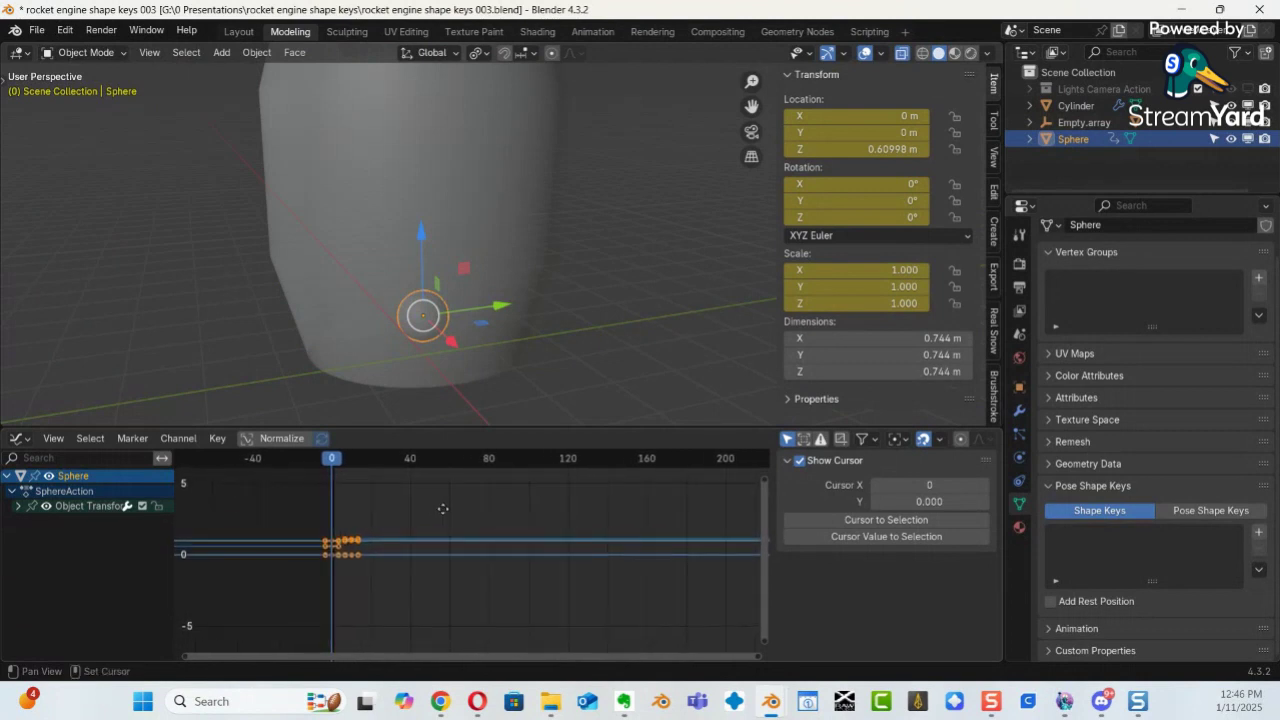
{"action": "left_click", "coordinate": [19, 507]}
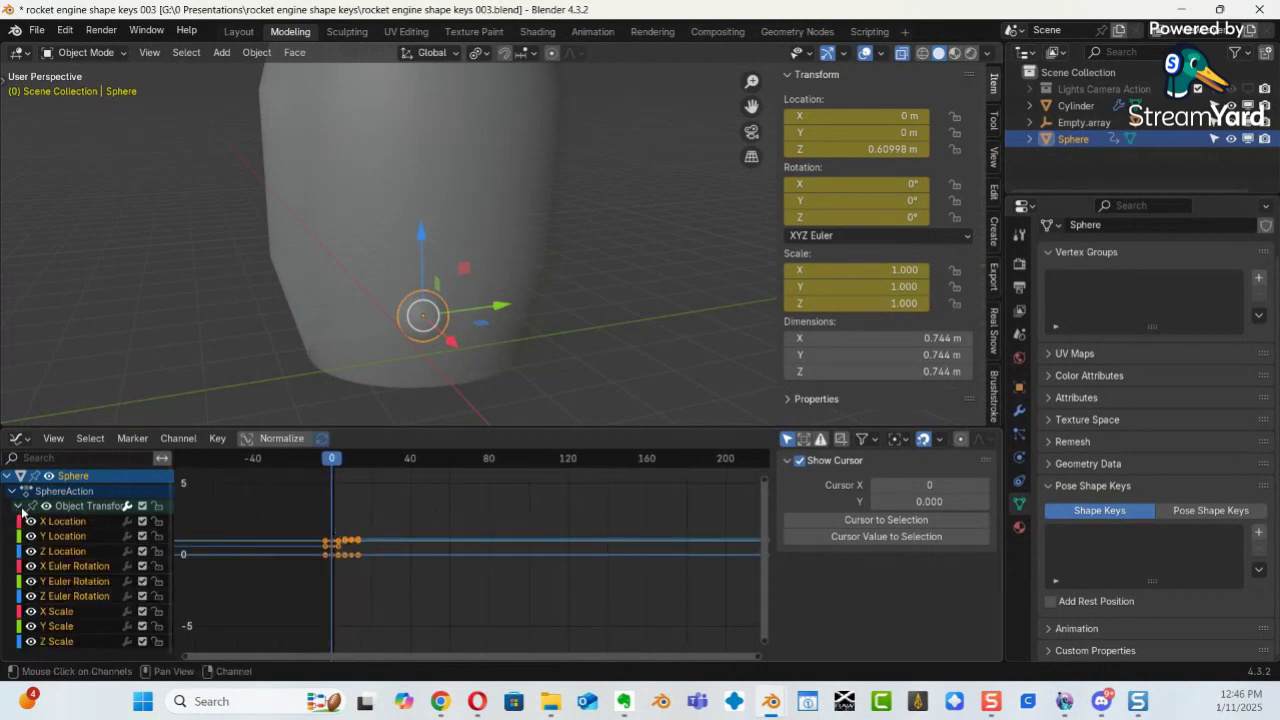
Add a Cycles modifier to the sphere's Z Location curve and play the animation to check the repeating motion.
{"action": "left_click", "coordinate": [64, 552]}
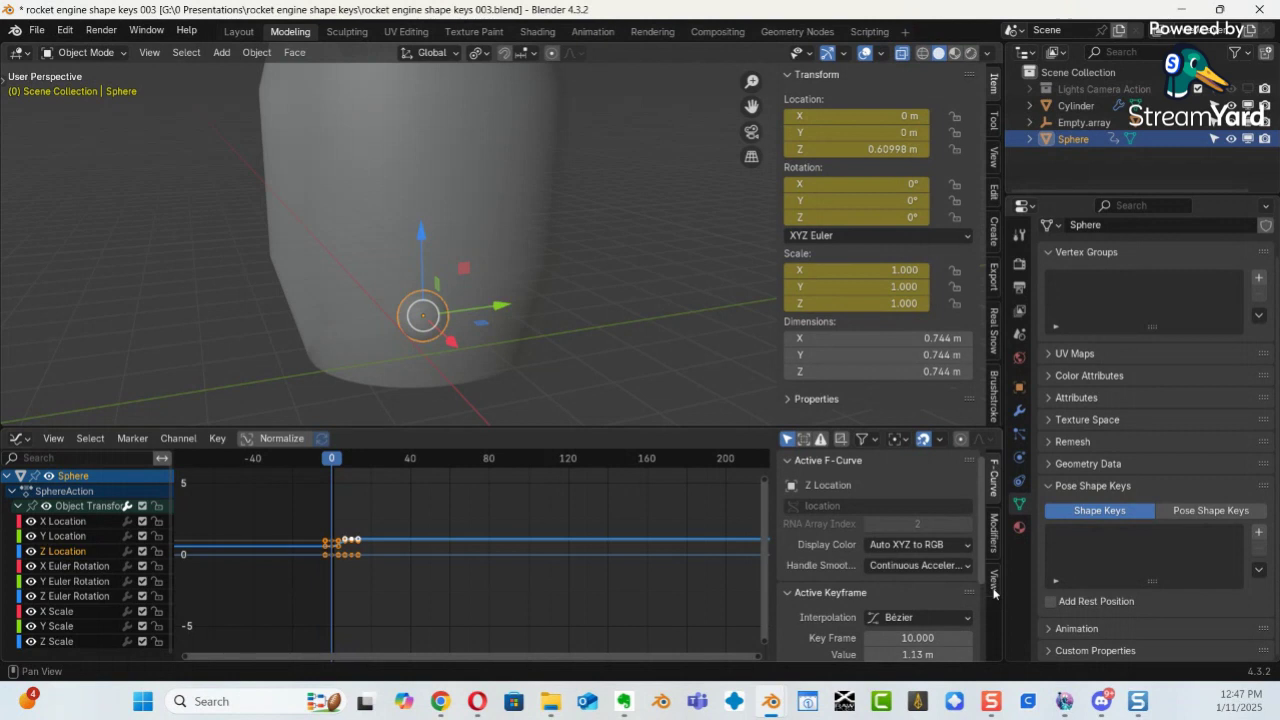
{"action": "left_click", "coordinate": [993, 533]}
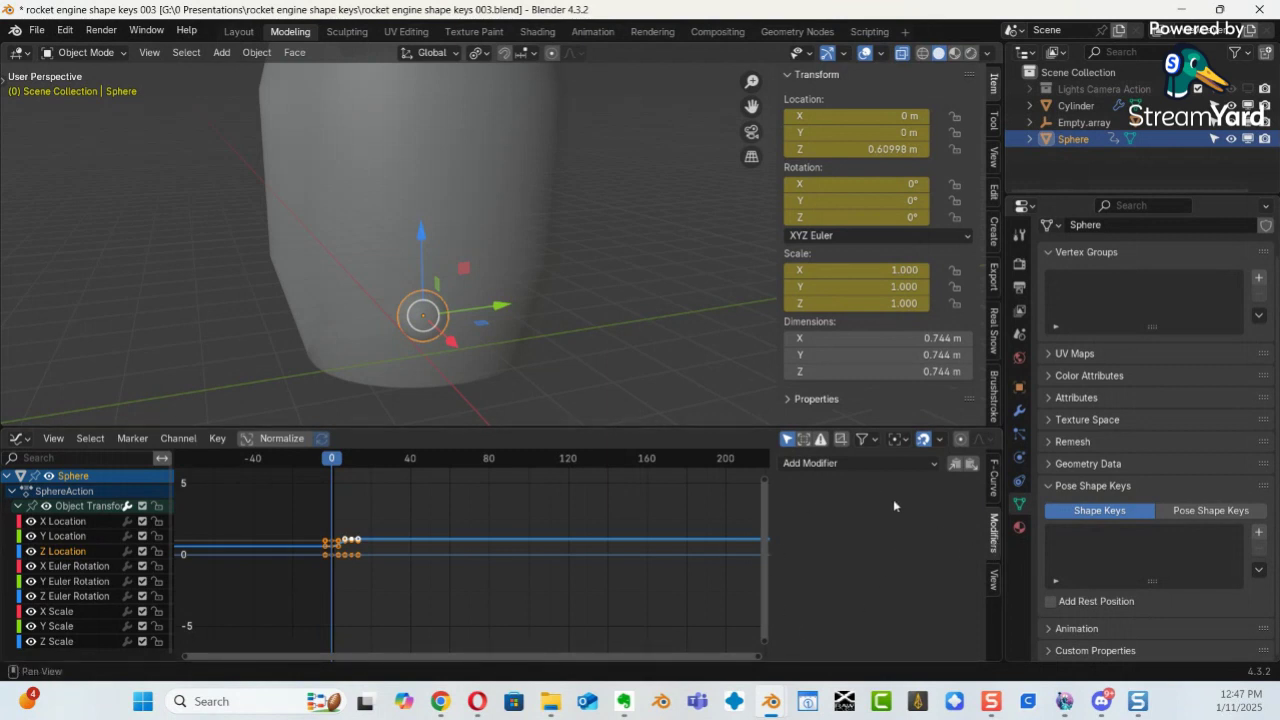
{"action": "left_click", "coordinate": [837, 465]}
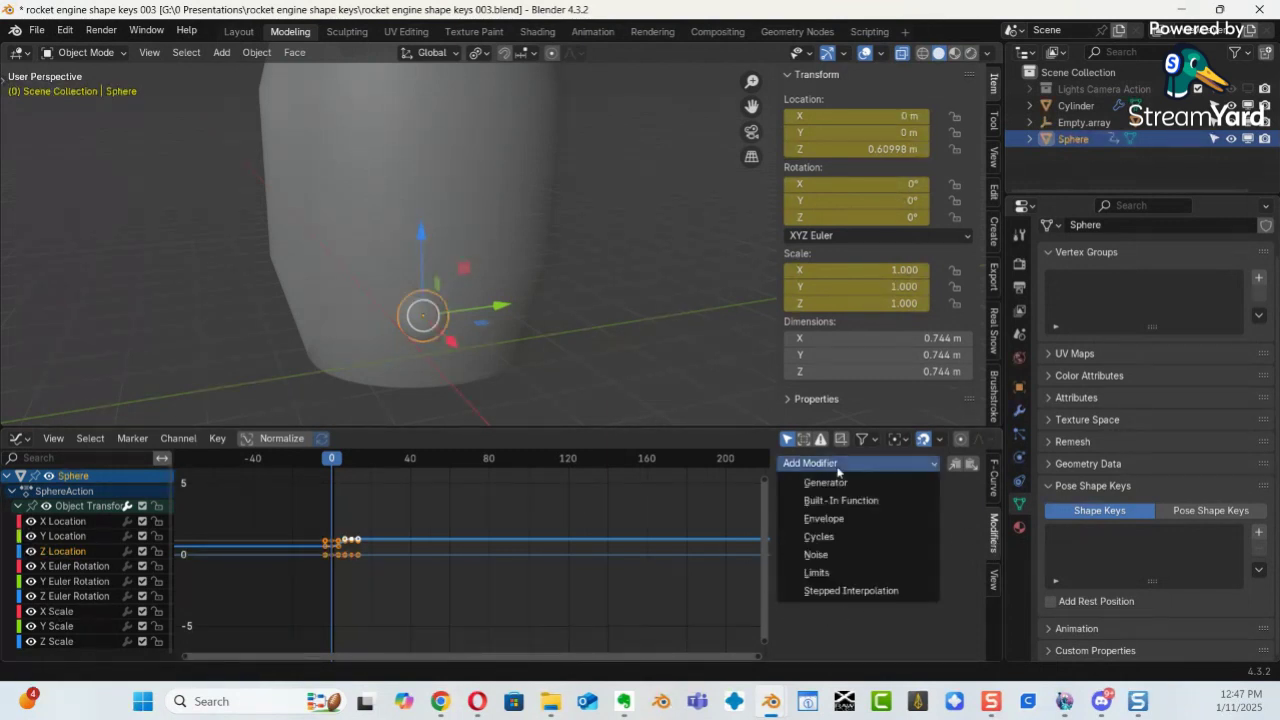
{"action": "left_click", "coordinate": [832, 538]}
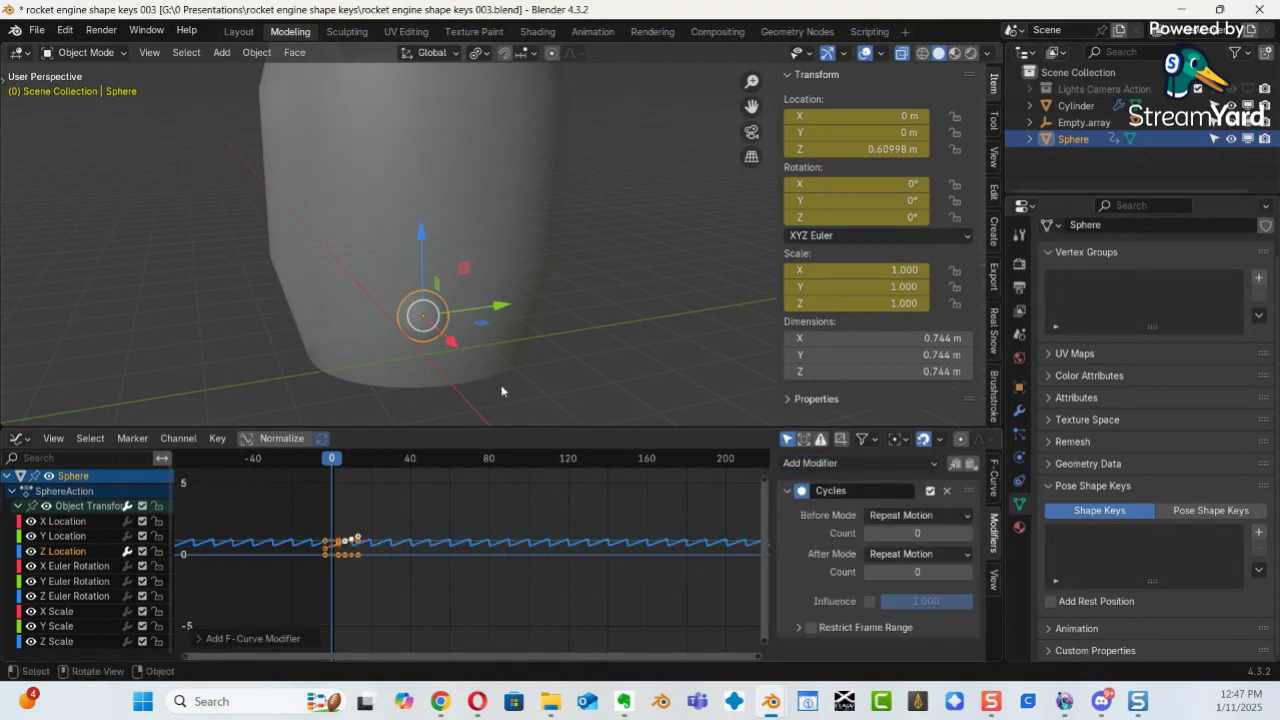
{"action": "middle_click_drag", "start_coordinate": [536, 185], "coordinate": [593, 190]}
{"action": "key", "text": "space"}
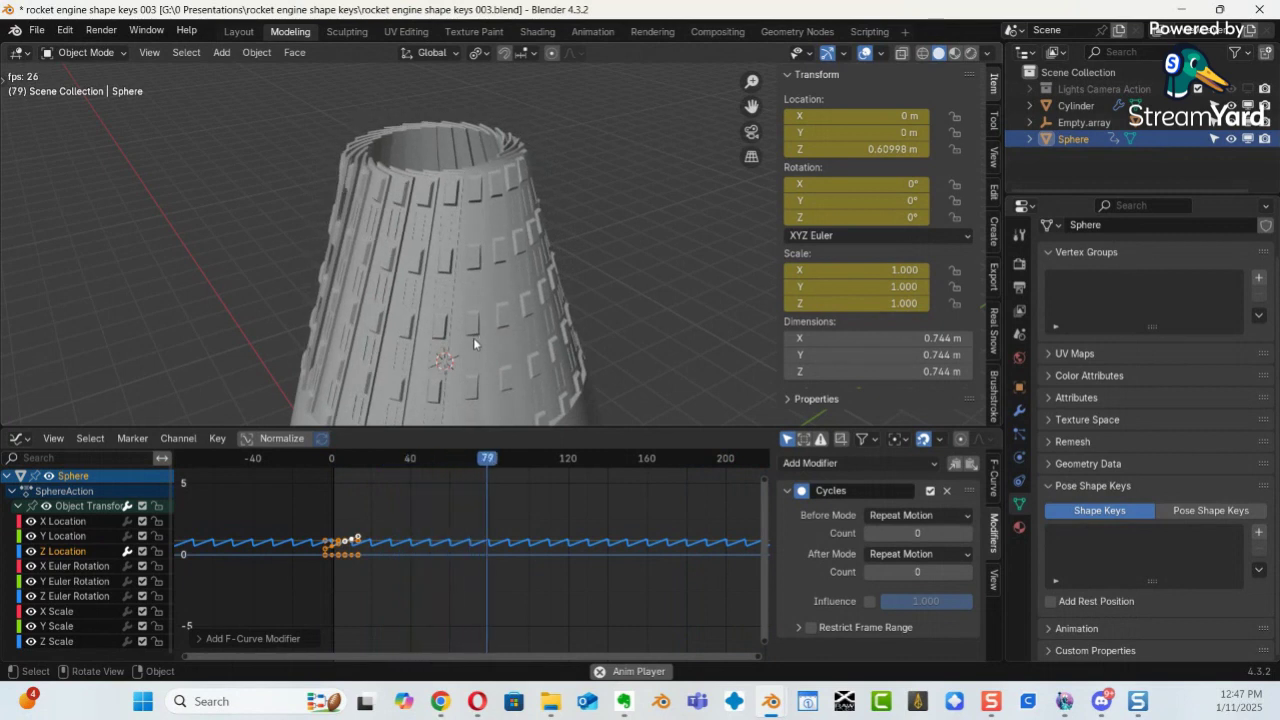
{"action": "key", "text": "space"}
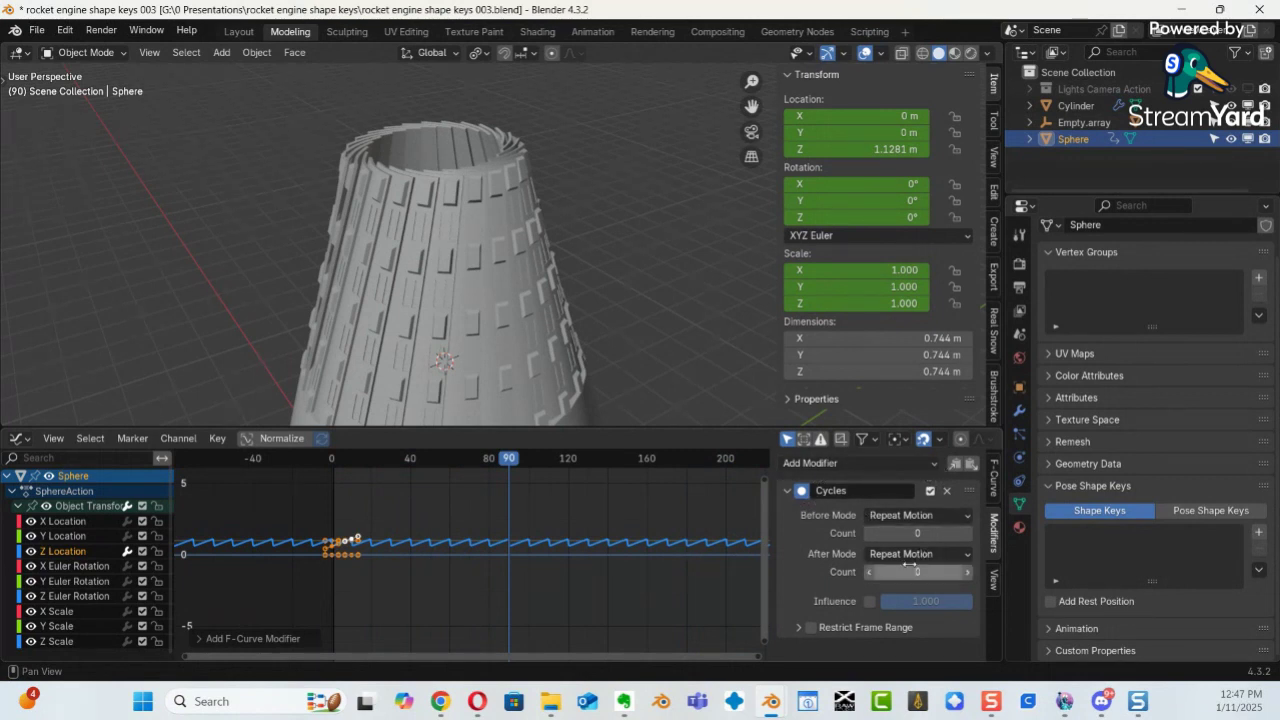
Add a Noise modifier after Cycles on the sphere's Z Location curve and start playback.
{"action": "left_click", "coordinate": [788, 491]}
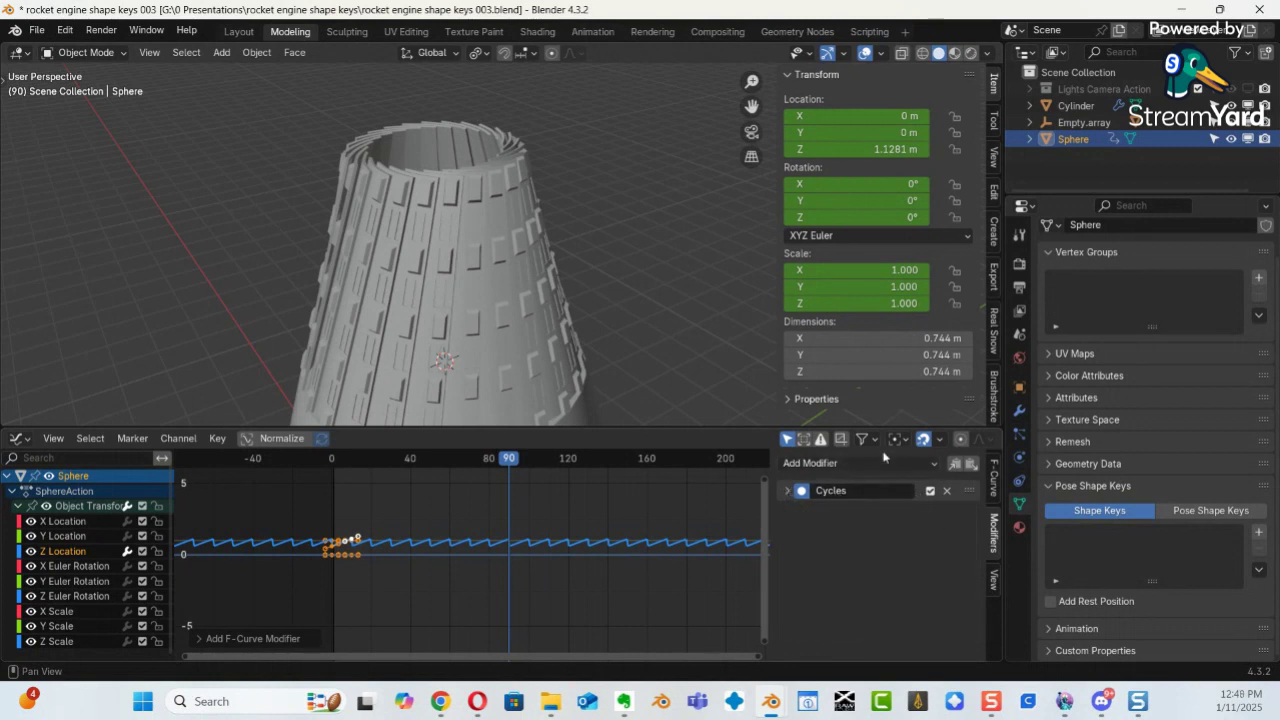
{"action": "left_click", "coordinate": [841, 464]}
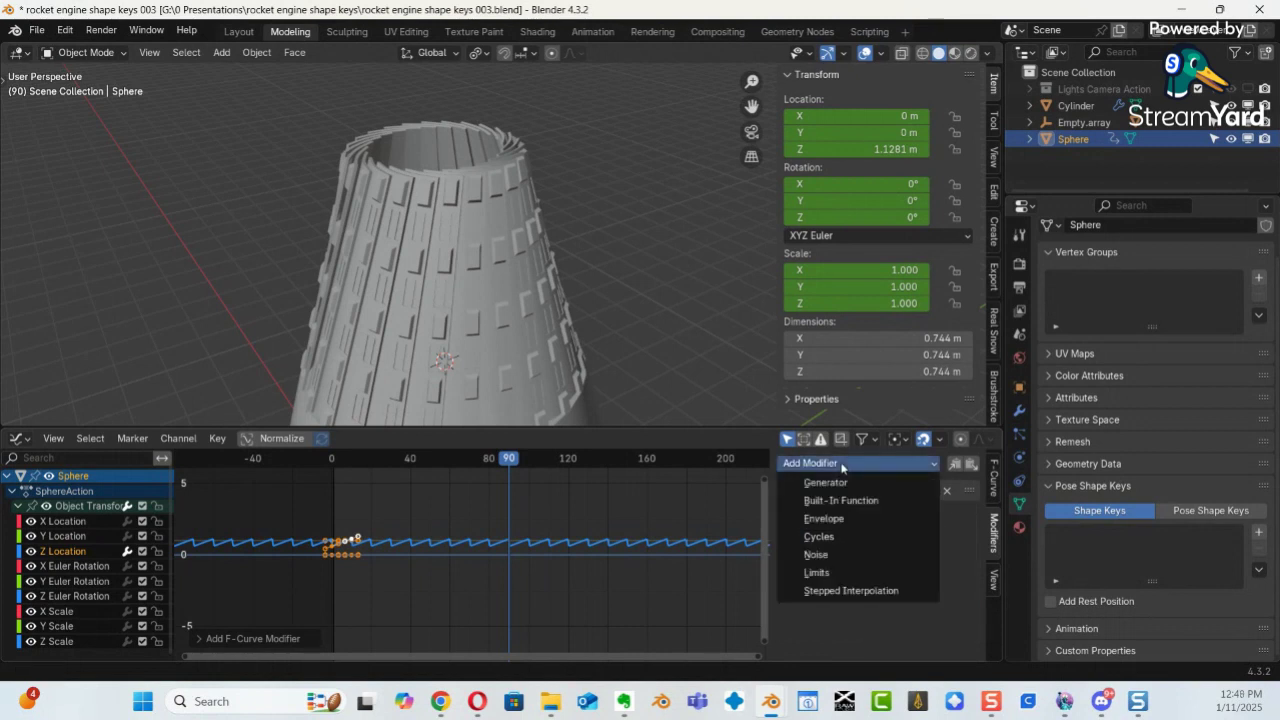
{"action": "left_click", "coordinate": [831, 556]}
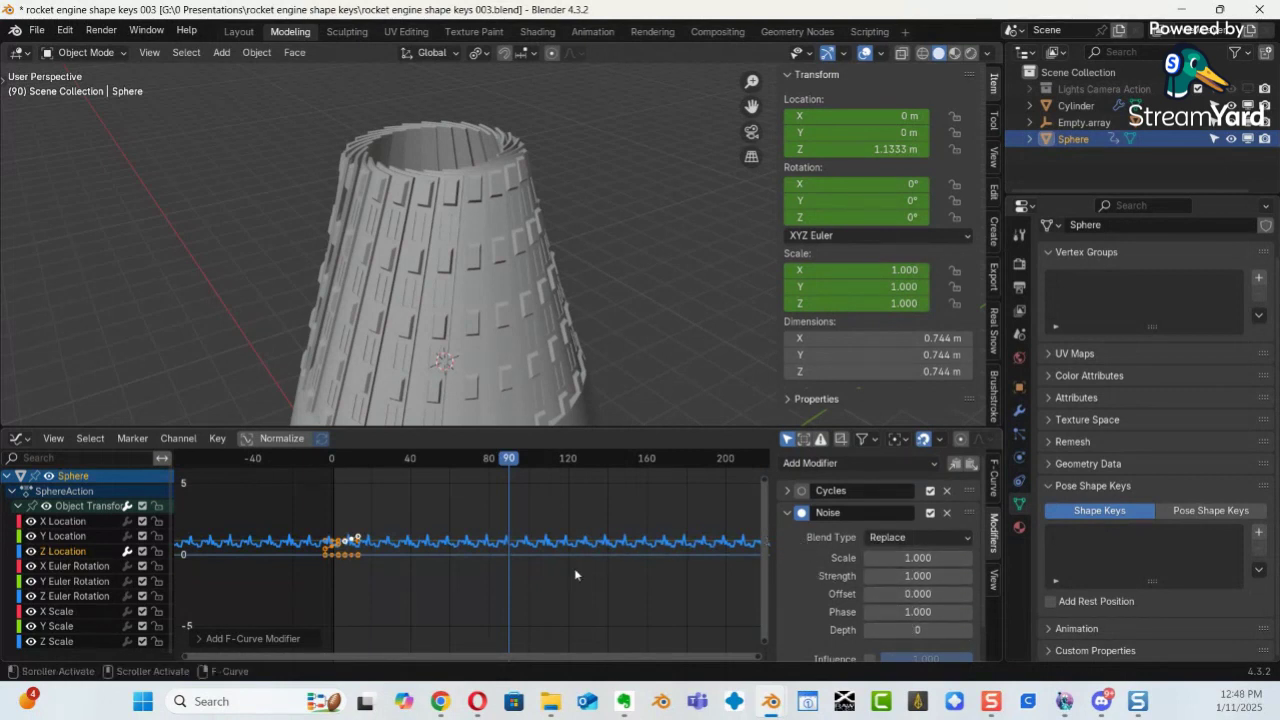
{"action": "key", "text": "space"}
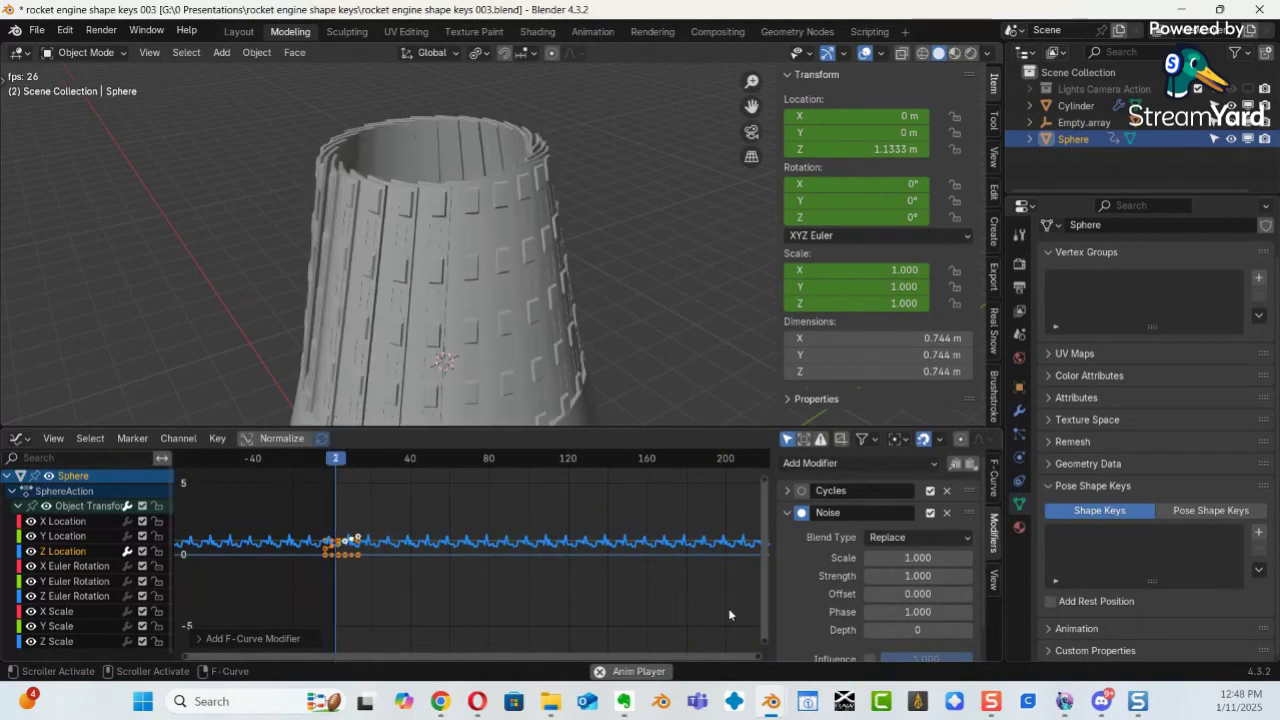
Set the Noise modifier's Scale to 1.7 and its Strength to -1.3 while the animation plays.
{"action": "left_click_drag", "start_coordinate": [915, 559], "coordinate": [998, 185]}
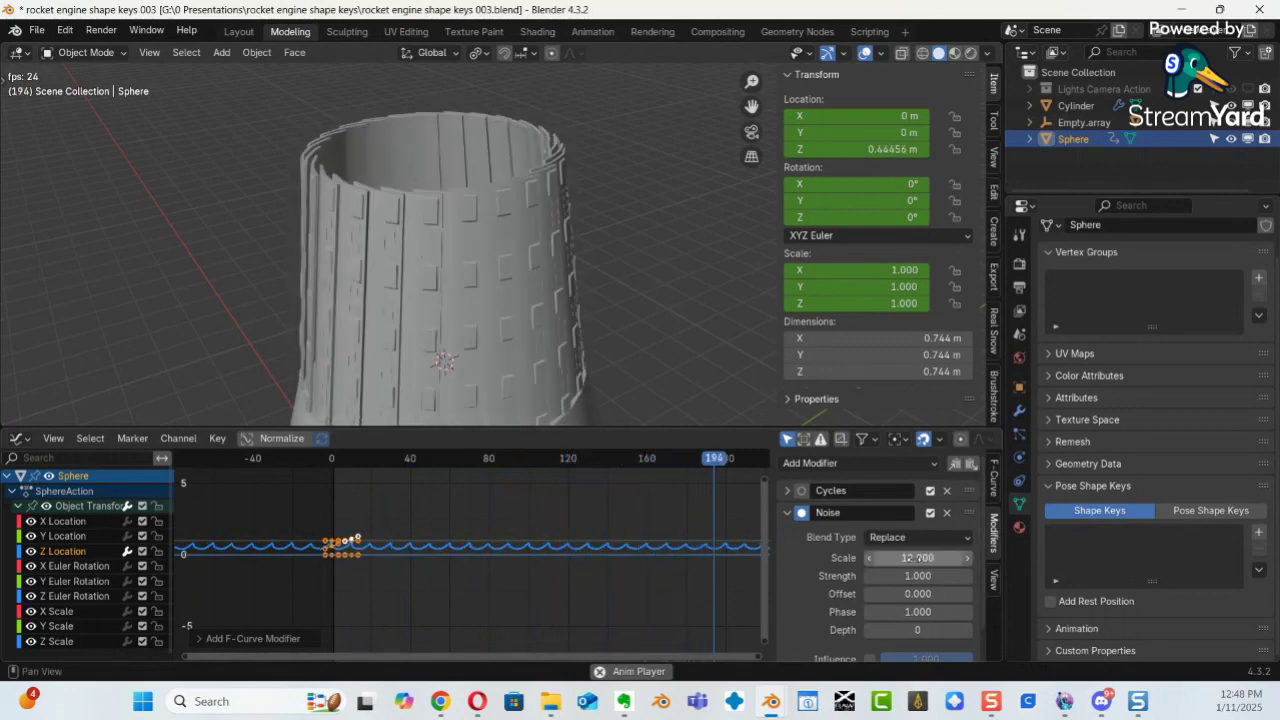
{"action": "left_click_drag", "start_coordinate": [914, 558], "coordinate": [839, 150]}
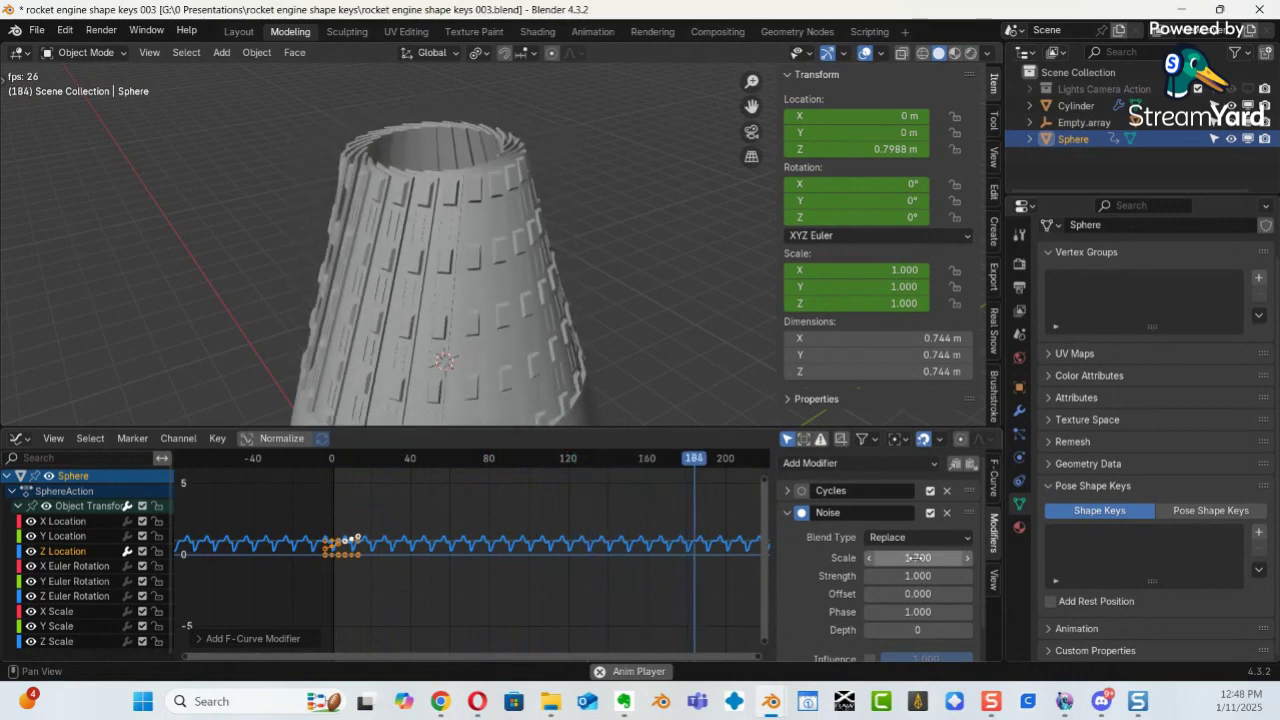
{"action": "left_click_drag", "start_coordinate": [912, 576], "coordinate": [916, 576]}
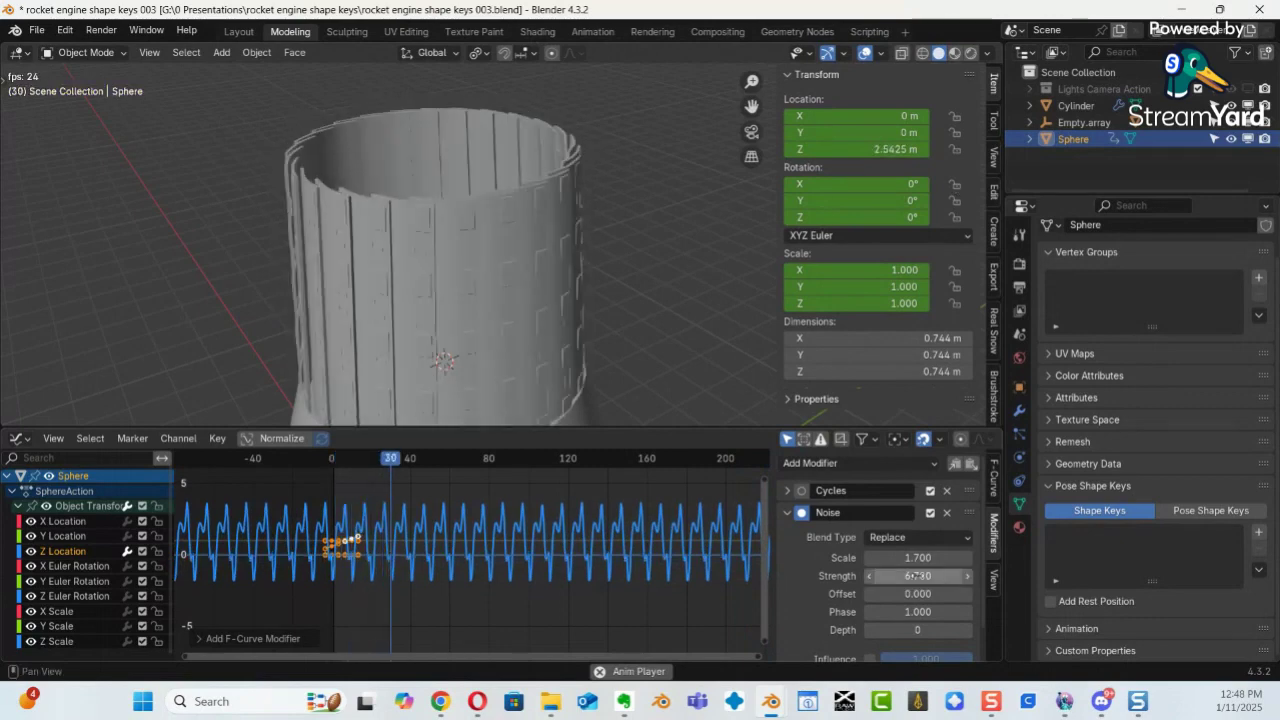
{"action": "right_click", "coordinate": [917, 576]}
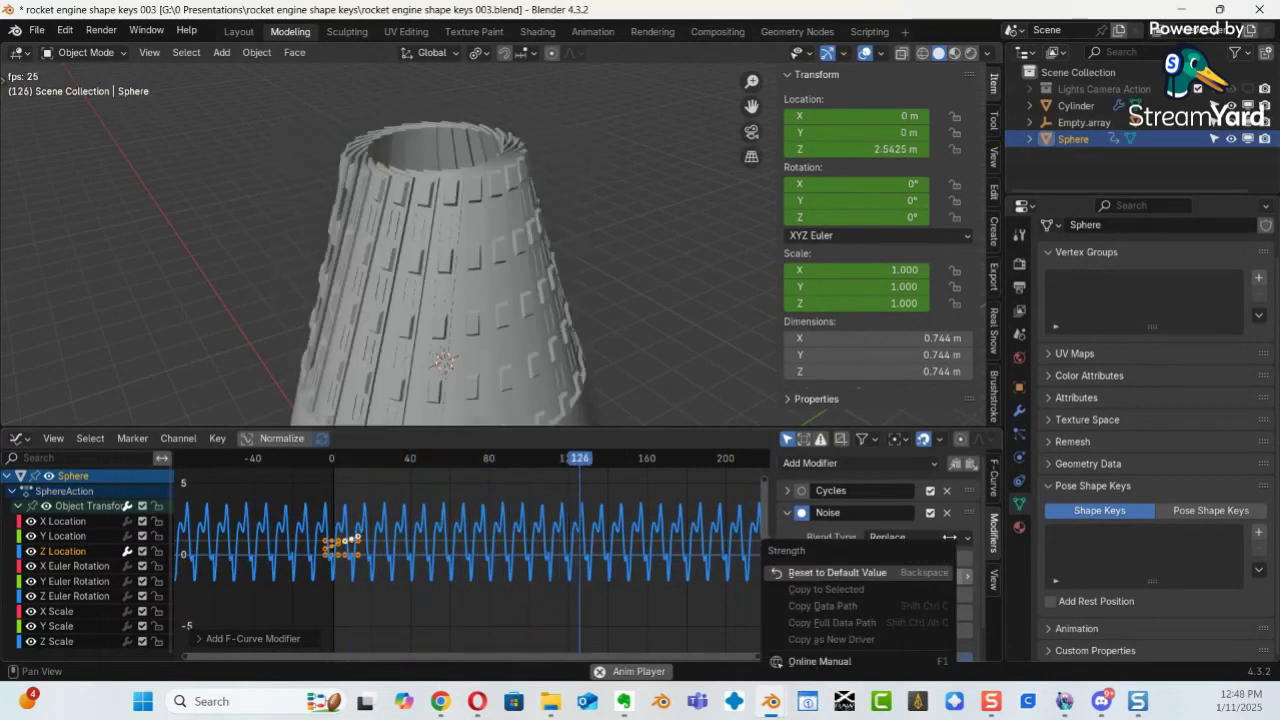
{"action": "left_click_drag", "start_coordinate": [920, 178], "coordinate": [880, 176]}
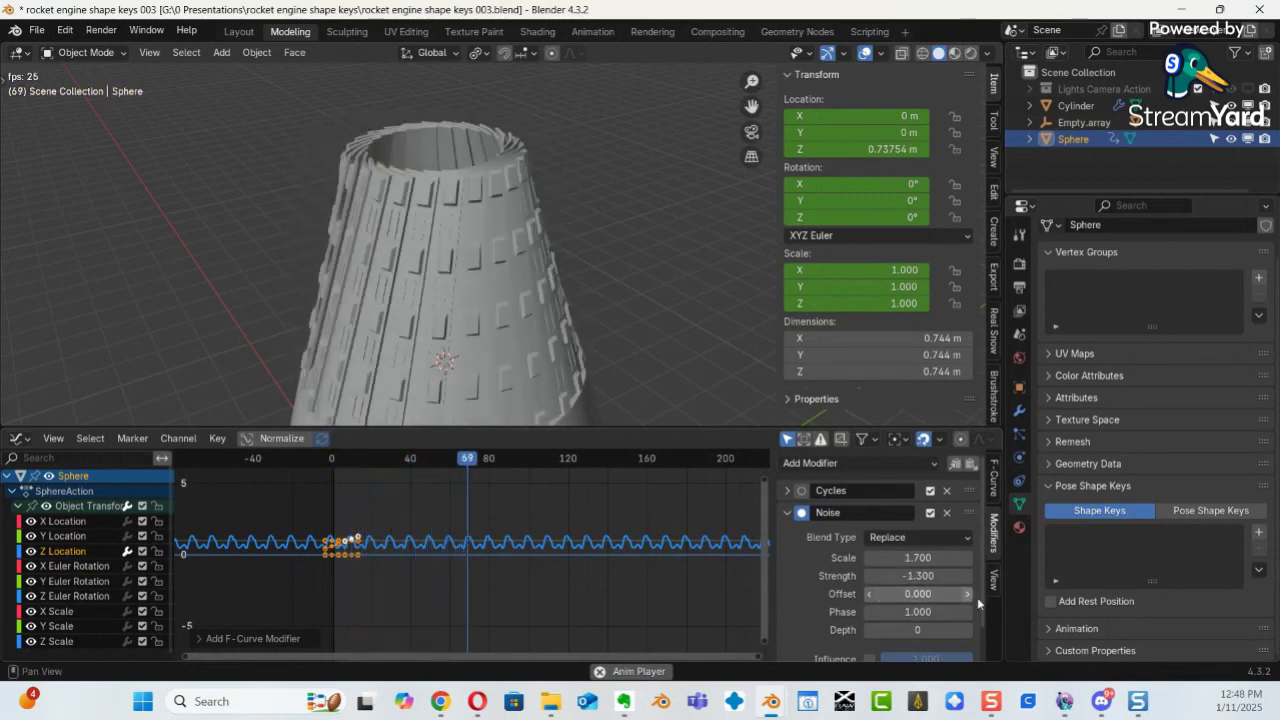
Set the Noise modifier's Offset to 26.9 and Phase to 5.4, and save the file.
{"action": "left_click_drag", "start_coordinate": [929, 192], "coordinate": [918, 593]}
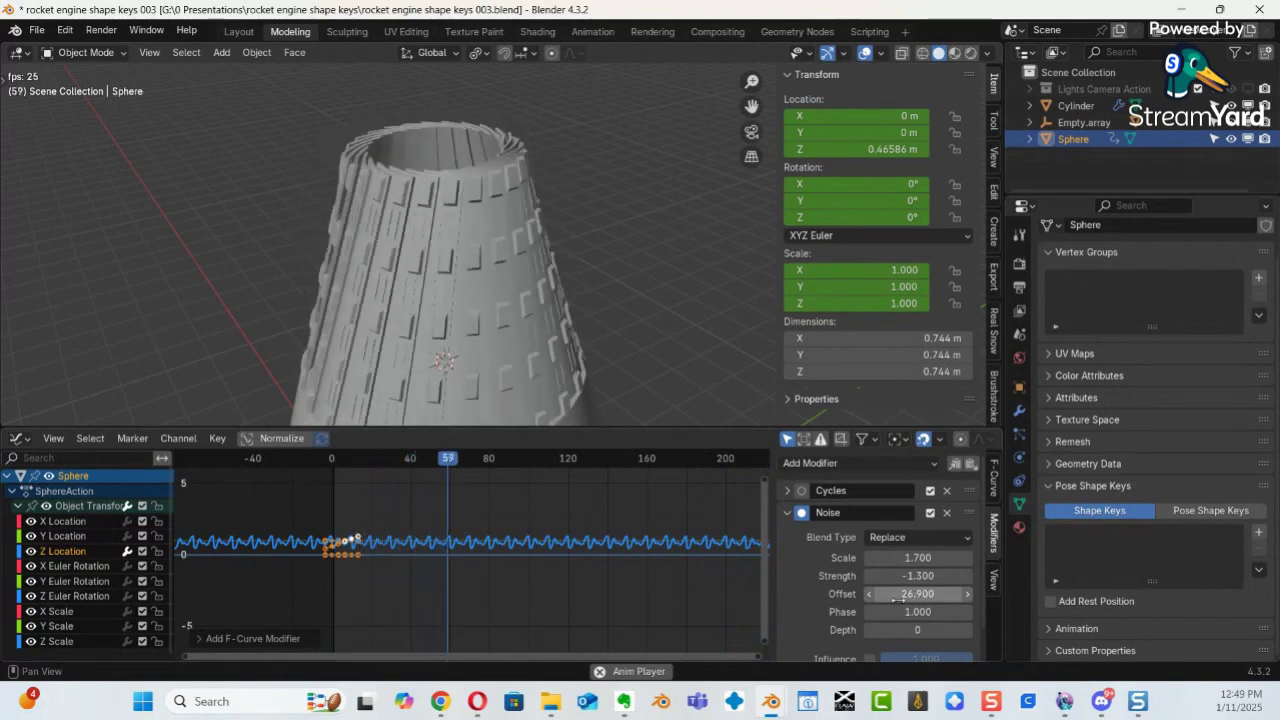
{"action": "left_click_drag", "start_coordinate": [915, 617], "coordinate": [948, 218]}
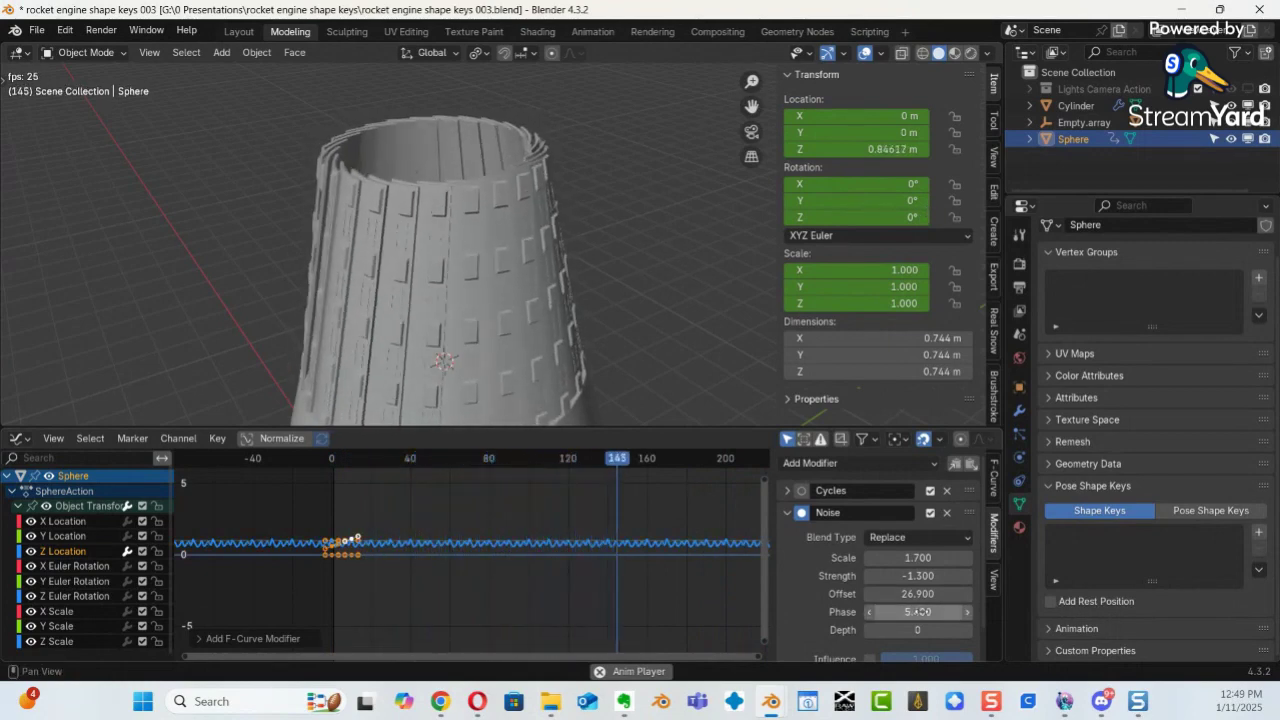
{"action": "left_click", "coordinate": [920, 611]}
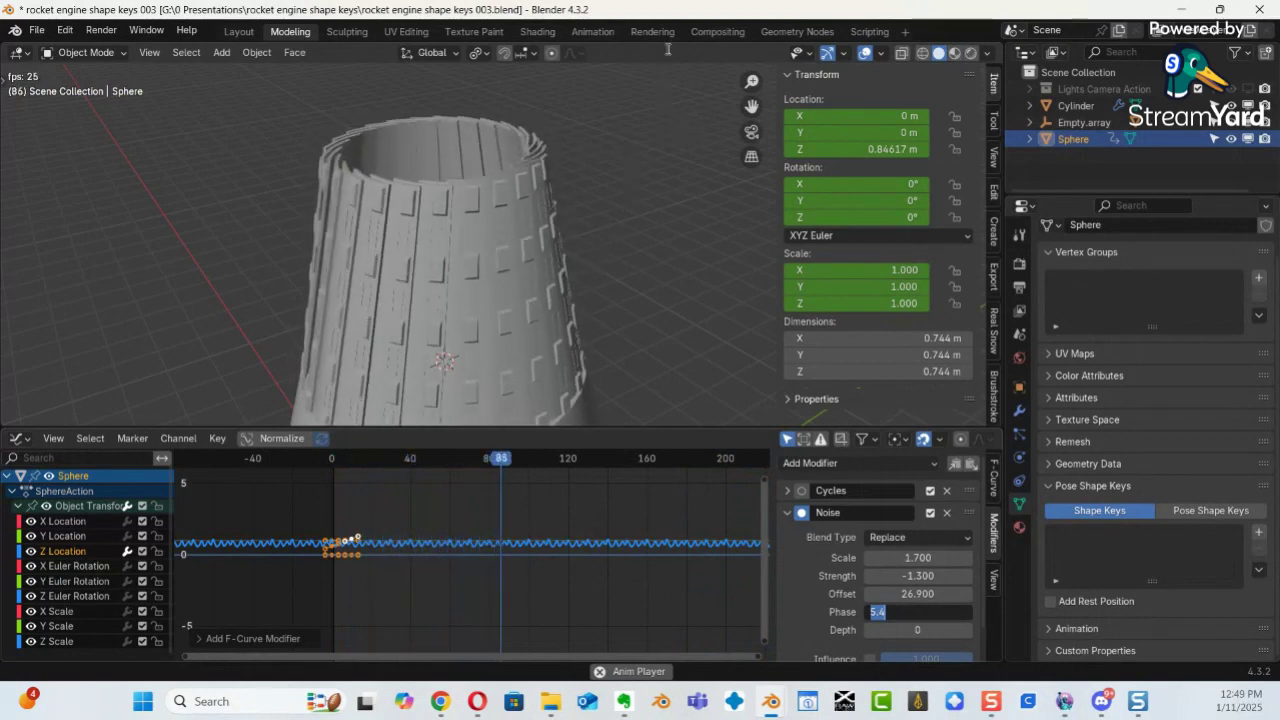
{"action": "double_click", "coordinate": [615, 18]}
{"action": "left_click", "coordinate": [631, 281]}
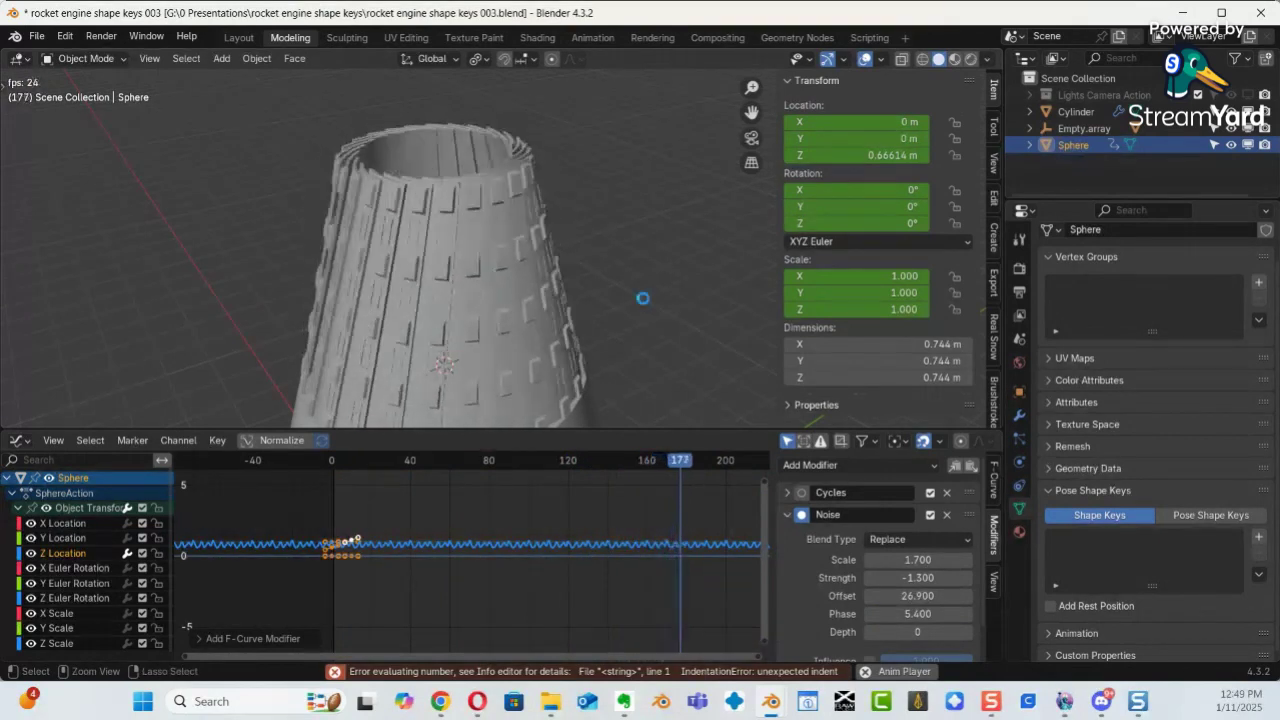
{"action": "key", "text": "ctrl+s"}
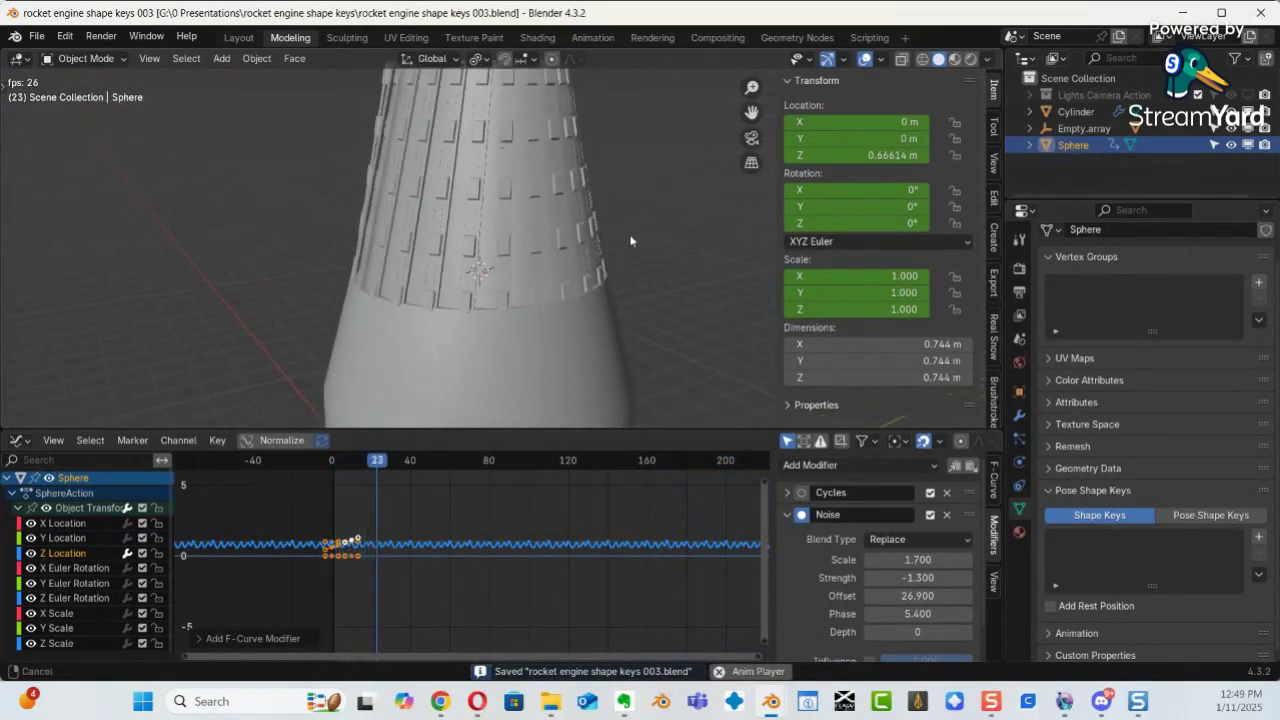
Set the Noise modifier's Depth to 57 and check the nozzle's motion from above and below.
{"action": "middle_click_drag", "start_coordinate": [571, 314], "coordinate": [610, 345]}
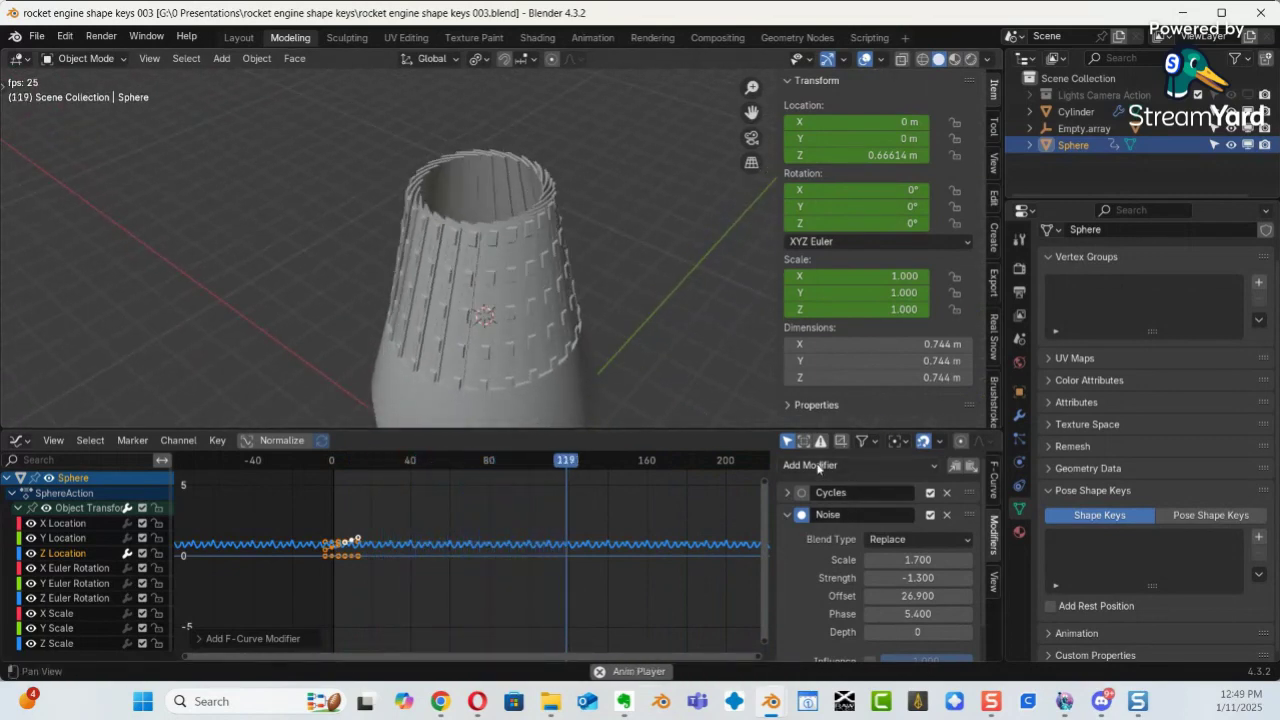
{"action": "scroll", "coordinate": [848, 585], "scroll_direction": "down", "scroll_amount": 1}
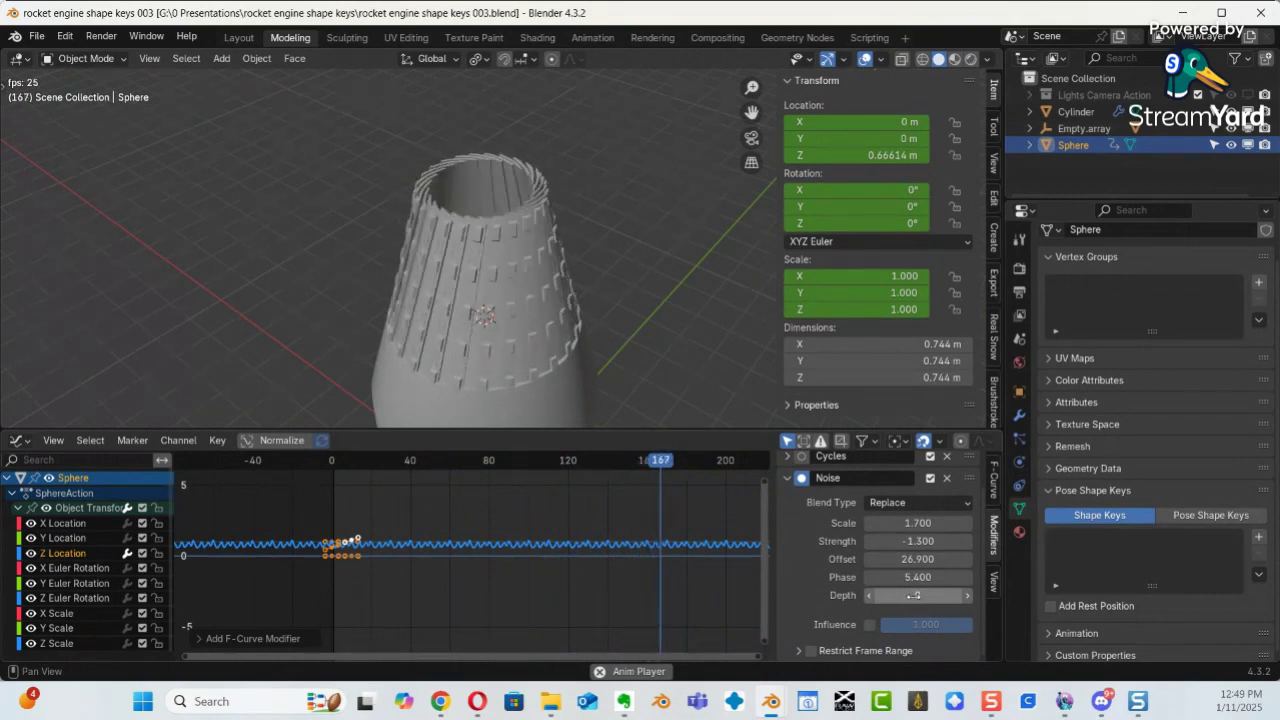
{"action": "left_click_drag", "start_coordinate": [917, 596], "coordinate": [993, 596]}
{"action": "middle_click_drag", "start_coordinate": [565, 355], "coordinate": [720, 173]}
{"action": "middle_click_drag", "start_coordinate": [563, 311], "coordinate": [586, 72]}
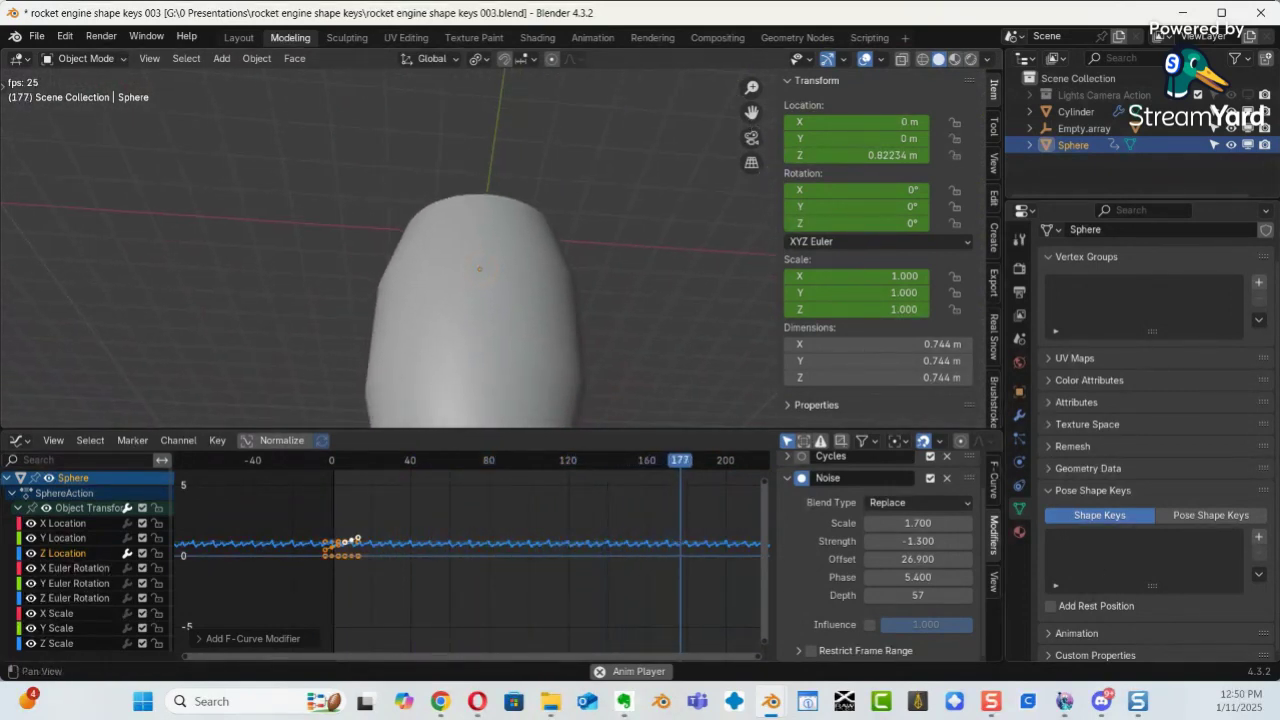
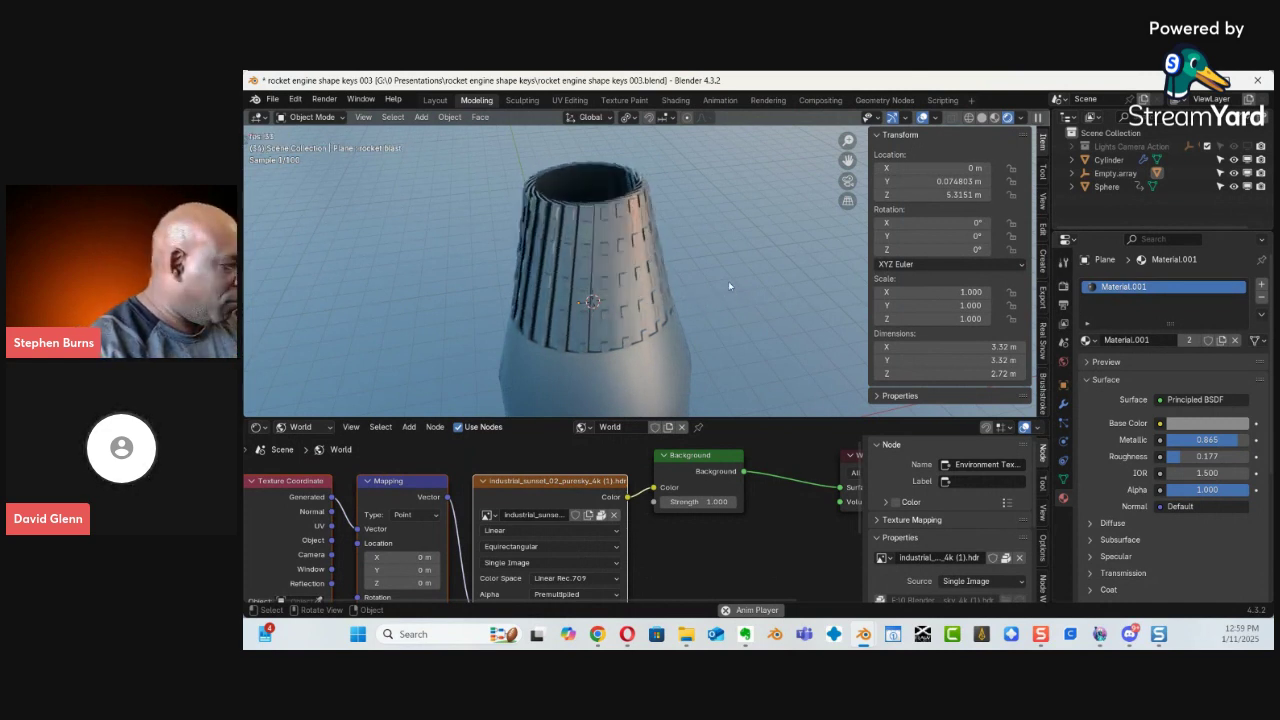
Select the engine's cylinder body and examine the rendered metallic nozzle from several angles and distances.
{"action": "middle_click_drag", "start_coordinate": [728, 286], "coordinate": [773, 202]}
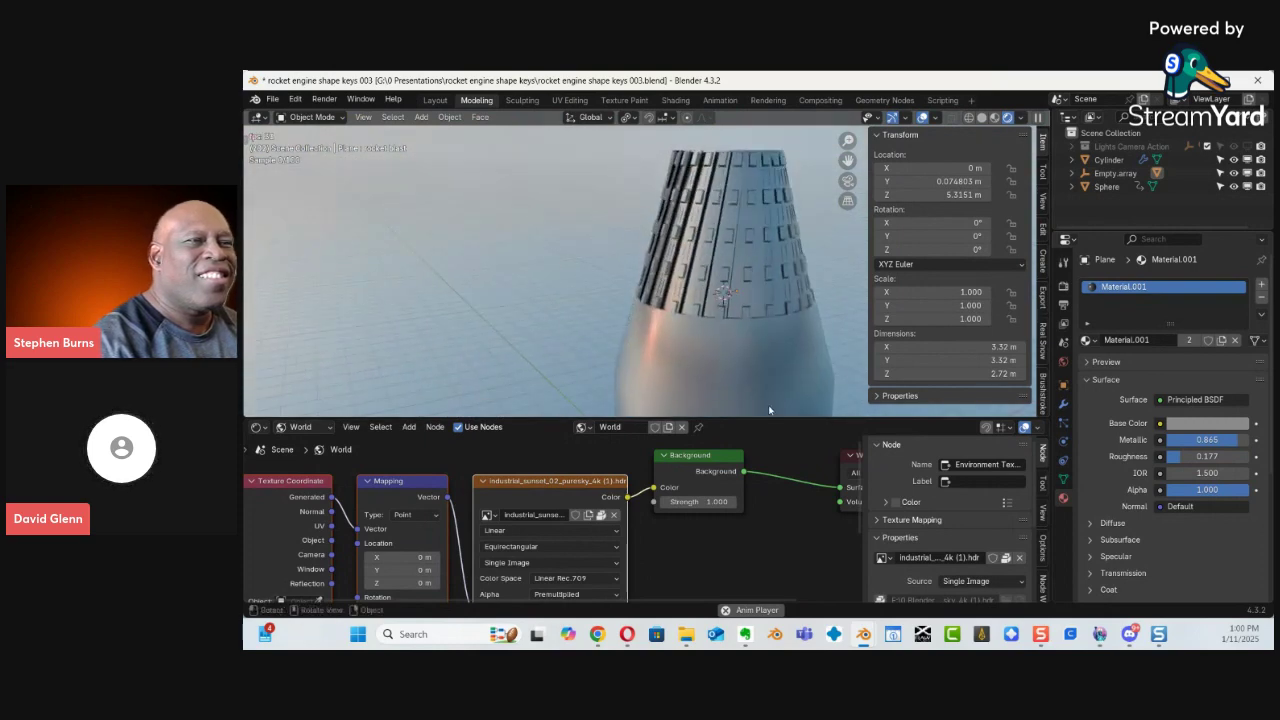
{"action": "left_click", "coordinate": [726, 364]}
{"action": "middle_click_drag", "start_coordinate": [726, 364], "coordinate": [681, 295]}
{"action": "middle_click_drag", "start_coordinate": [667, 313], "coordinate": [871, 282]}
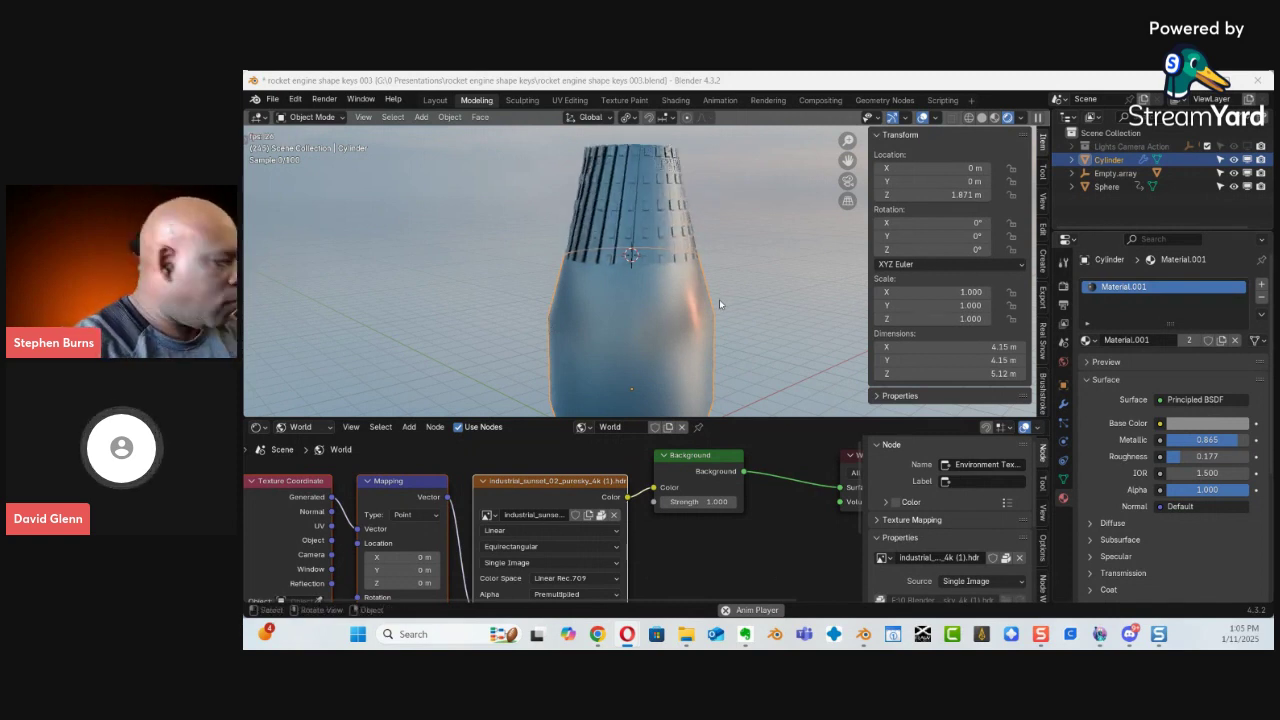
{"action": "middle_click_drag", "start_coordinate": [636, 190], "coordinate": [668, 283]}
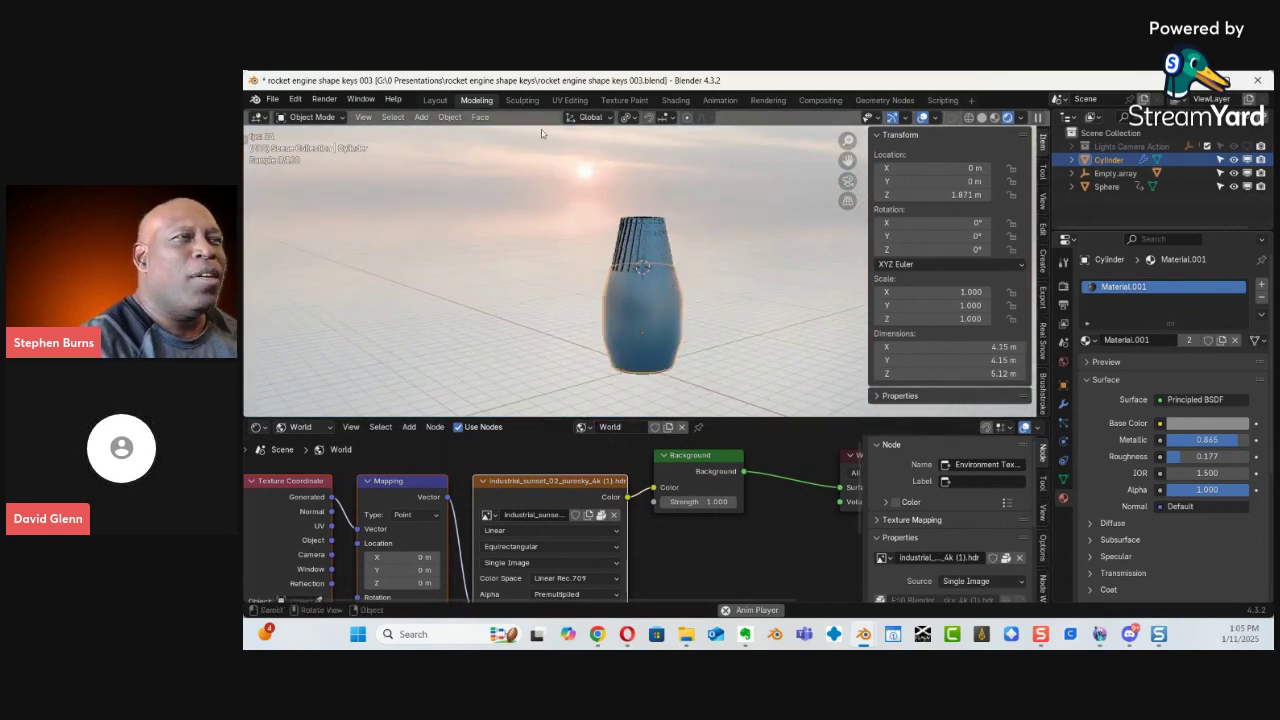
Save the rocket engine file and create a new General file.
{"action": "left_click", "coordinate": [270, 101]}
{"action": "key", "text": "Escape"}
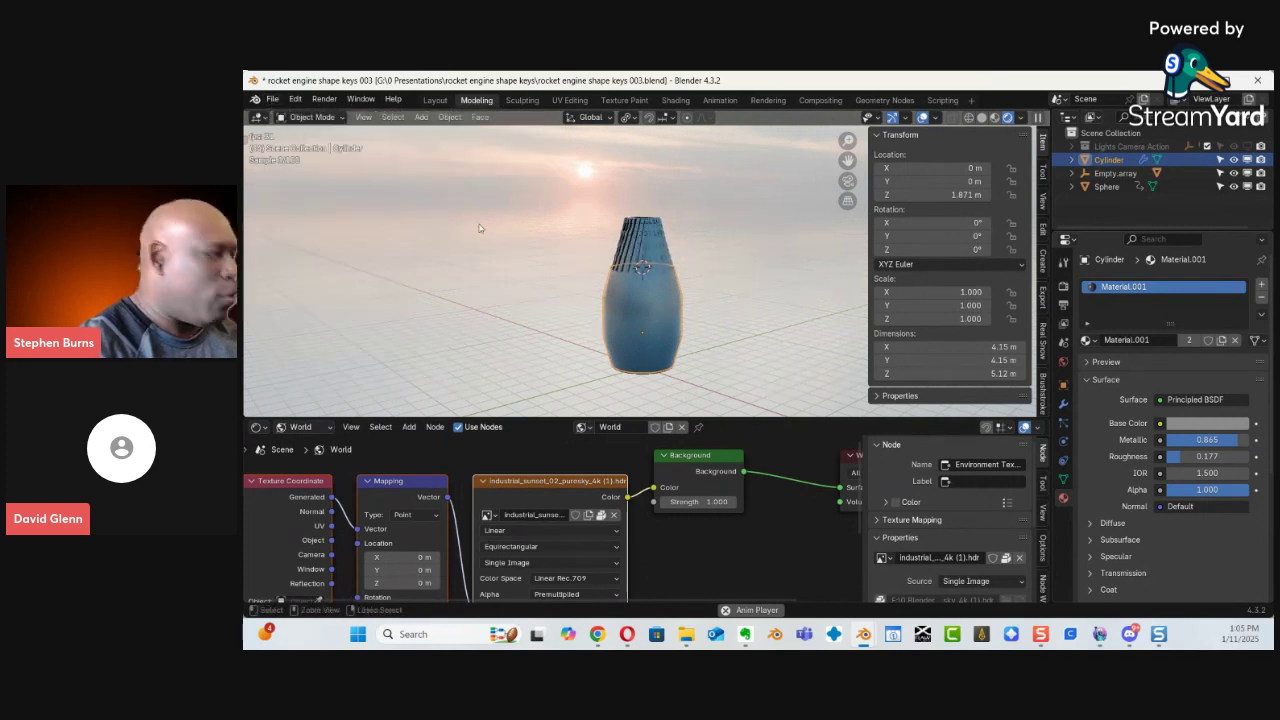
{"action": "key", "text": "ctrl+s"}
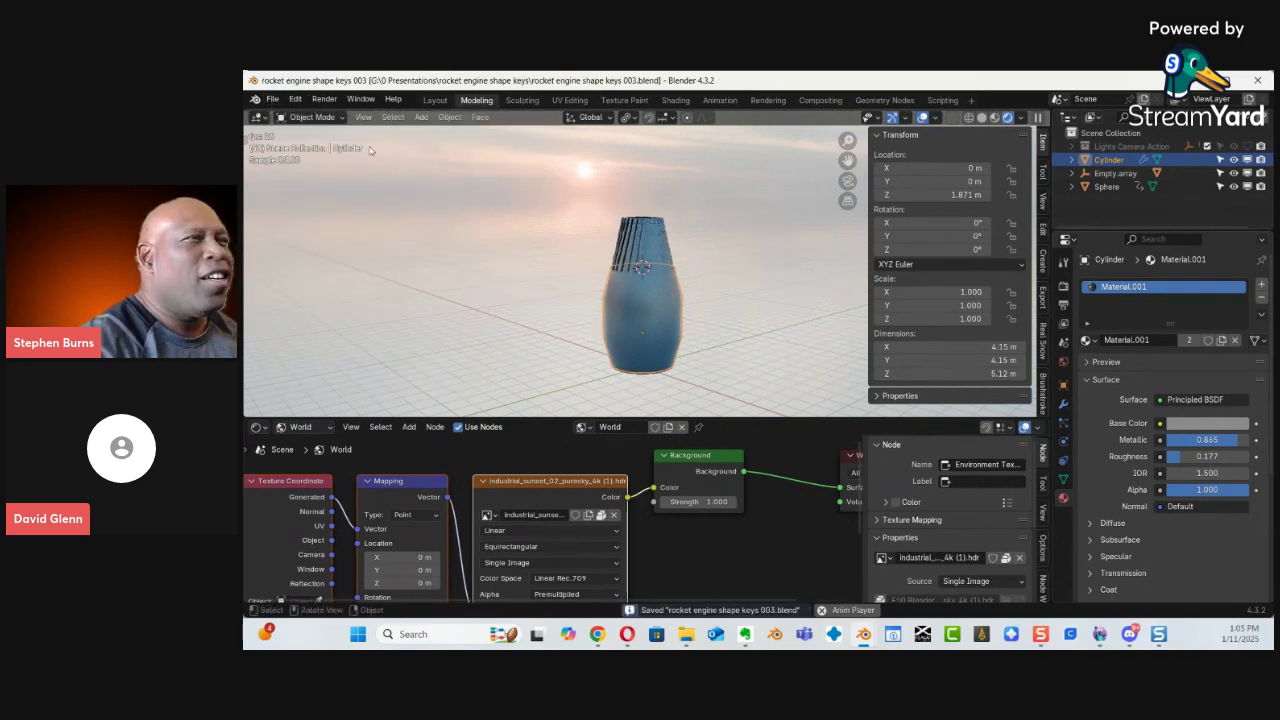
{"action": "left_click", "coordinate": [270, 100]}
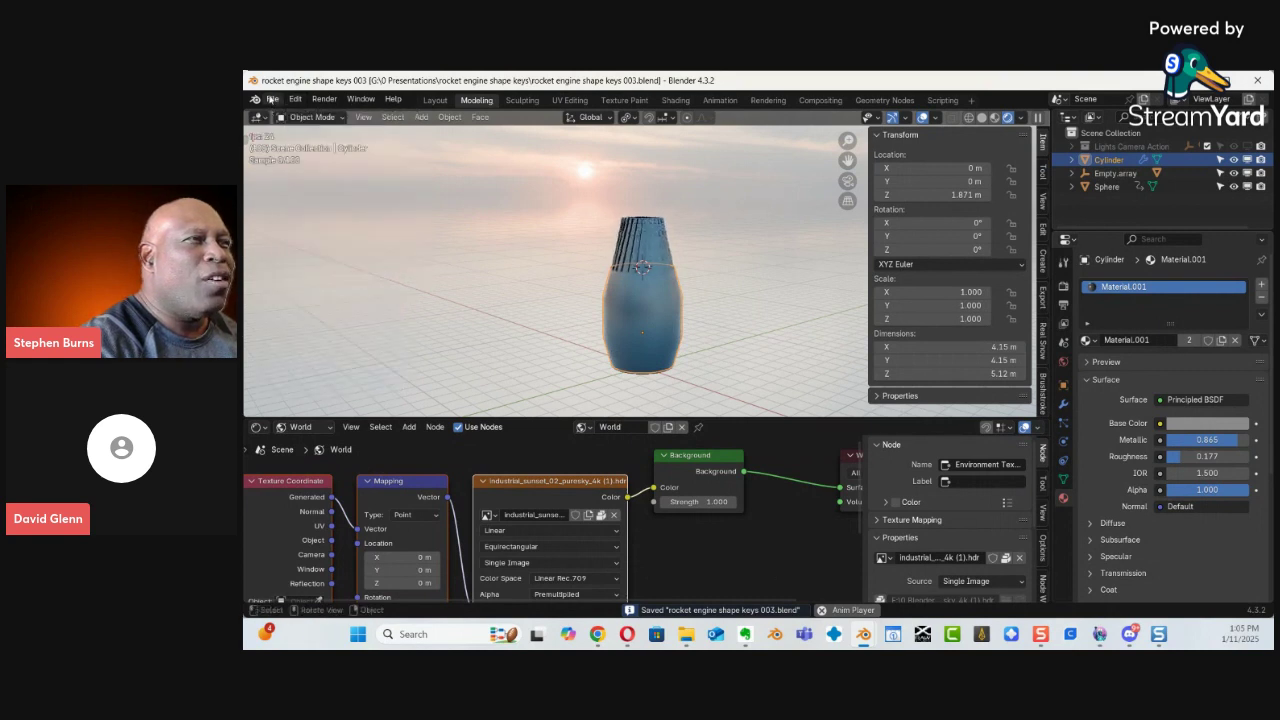
{"action": "left_click", "coordinate": [272, 100]}
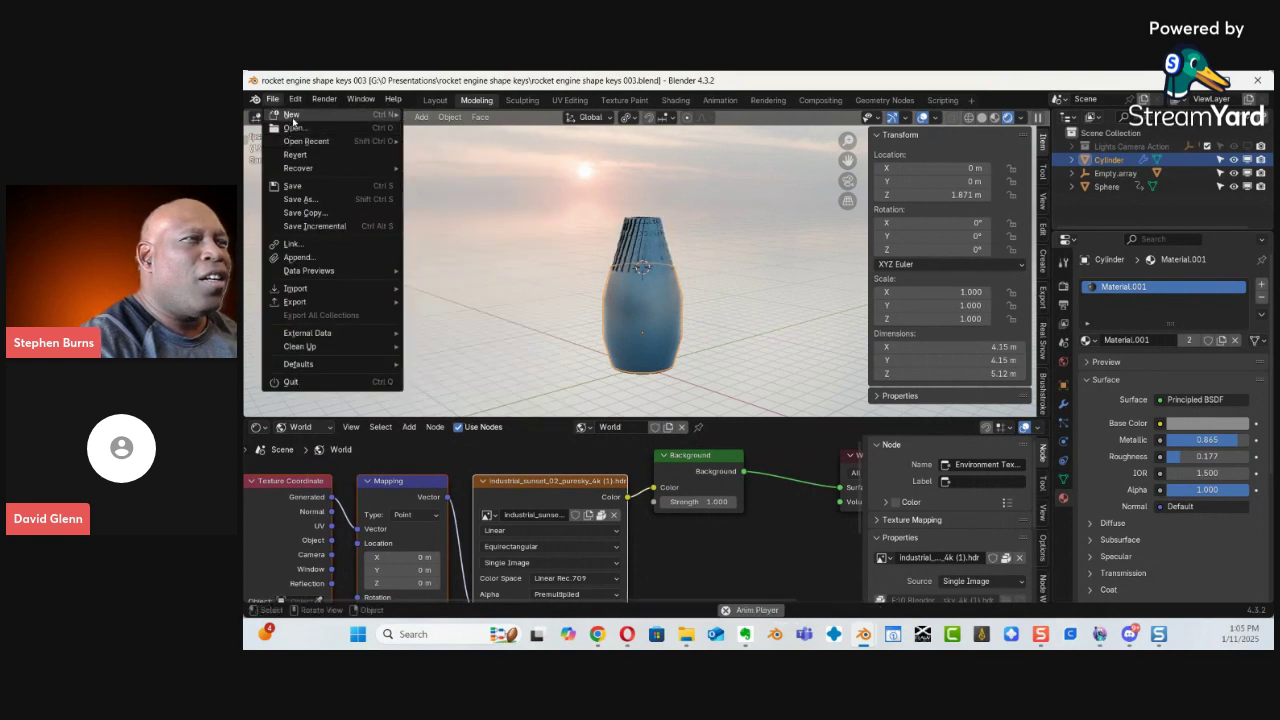
{"action": "mouse_move", "coordinate": [320, 115]}
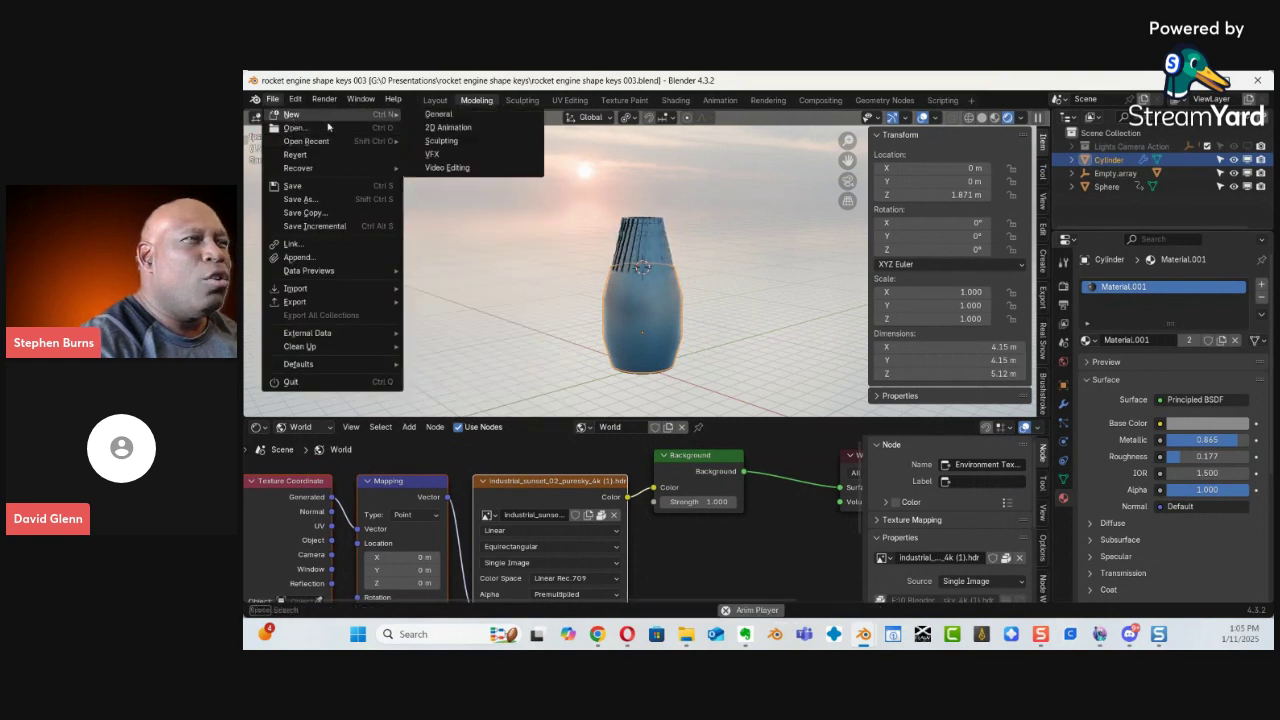
{"action": "left_click", "coordinate": [470, 116]}
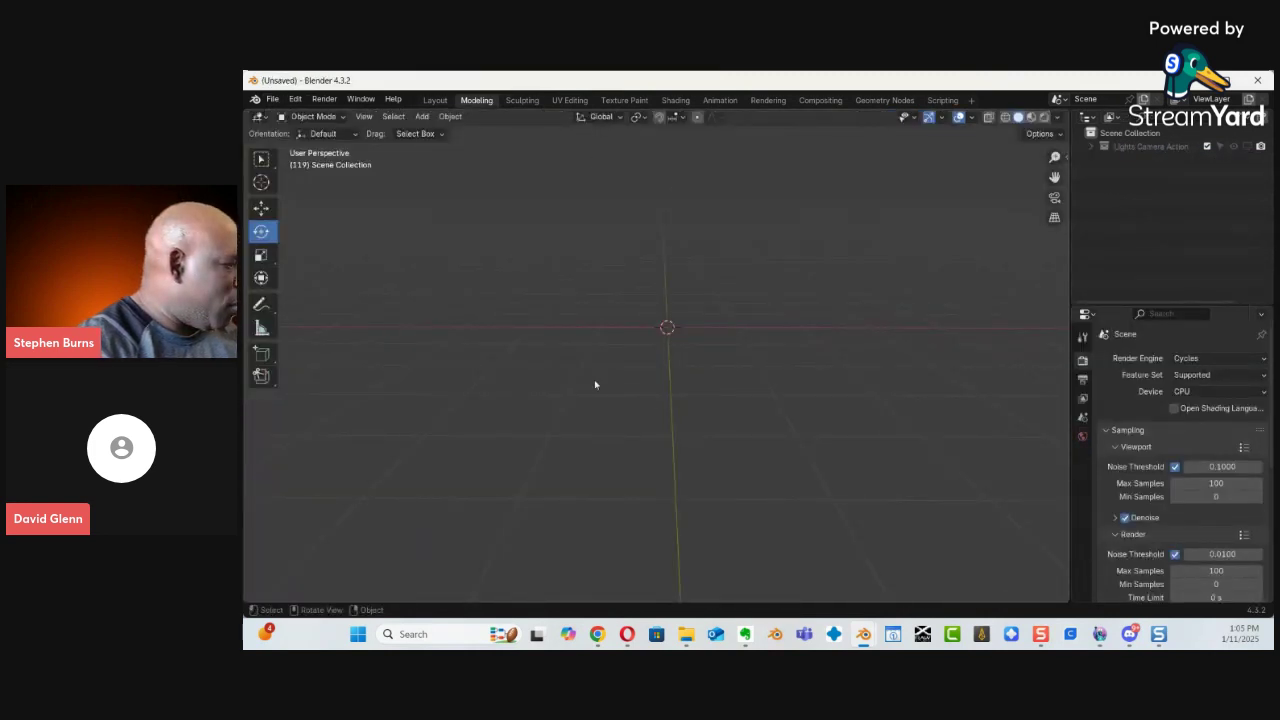
Add a UV sphere to the empty scene.
{"action": "key", "text": "ctrl+Tab"}
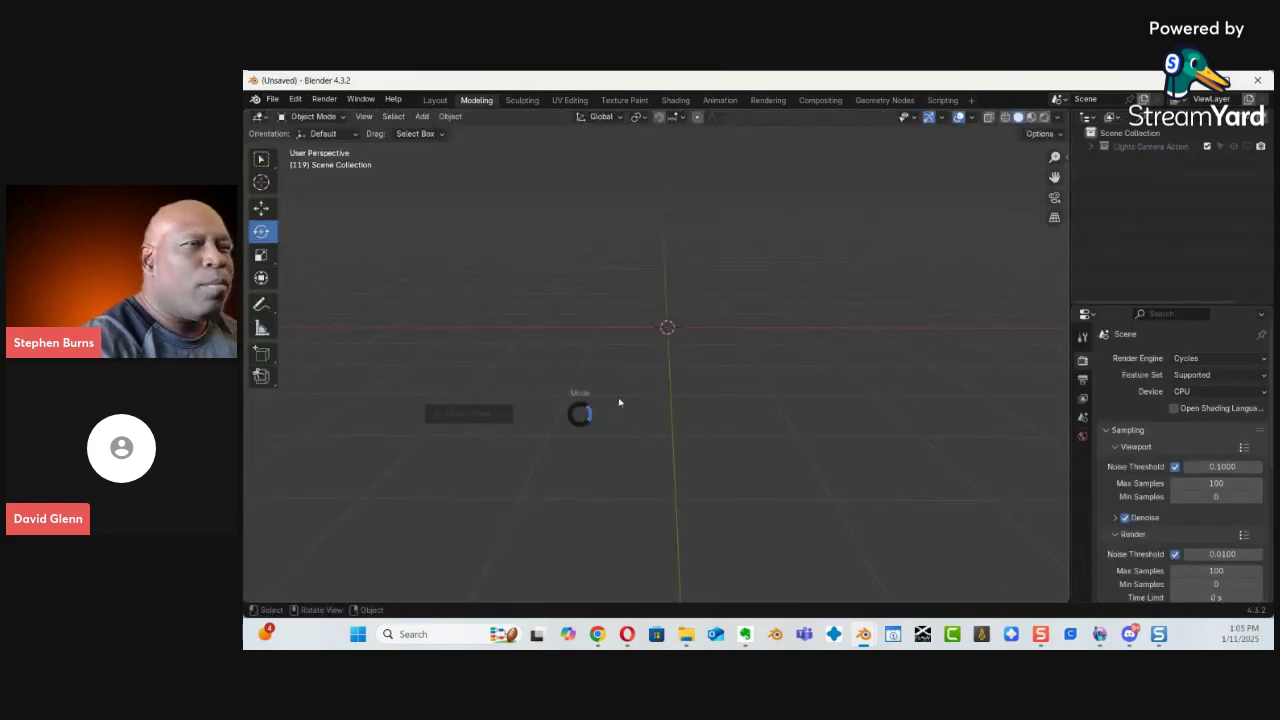
{"action": "key", "text": "shift+a"}
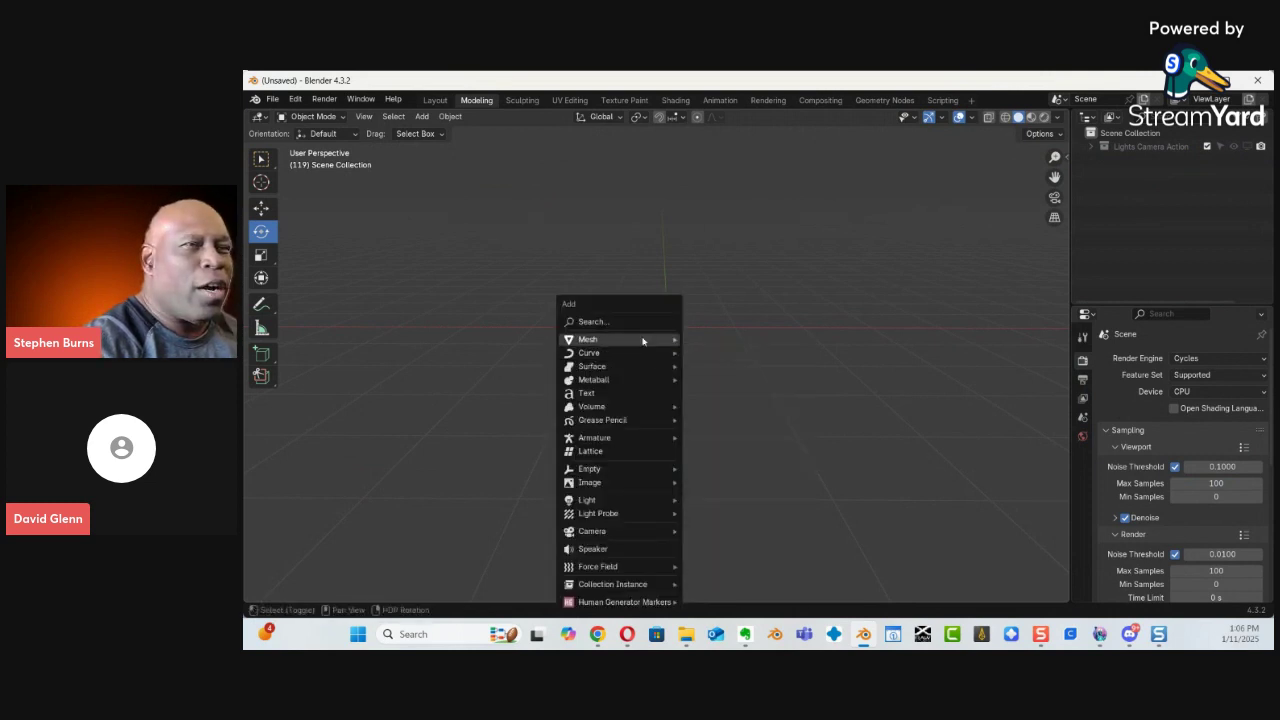
{"action": "mouse_move", "coordinate": [636, 341]}
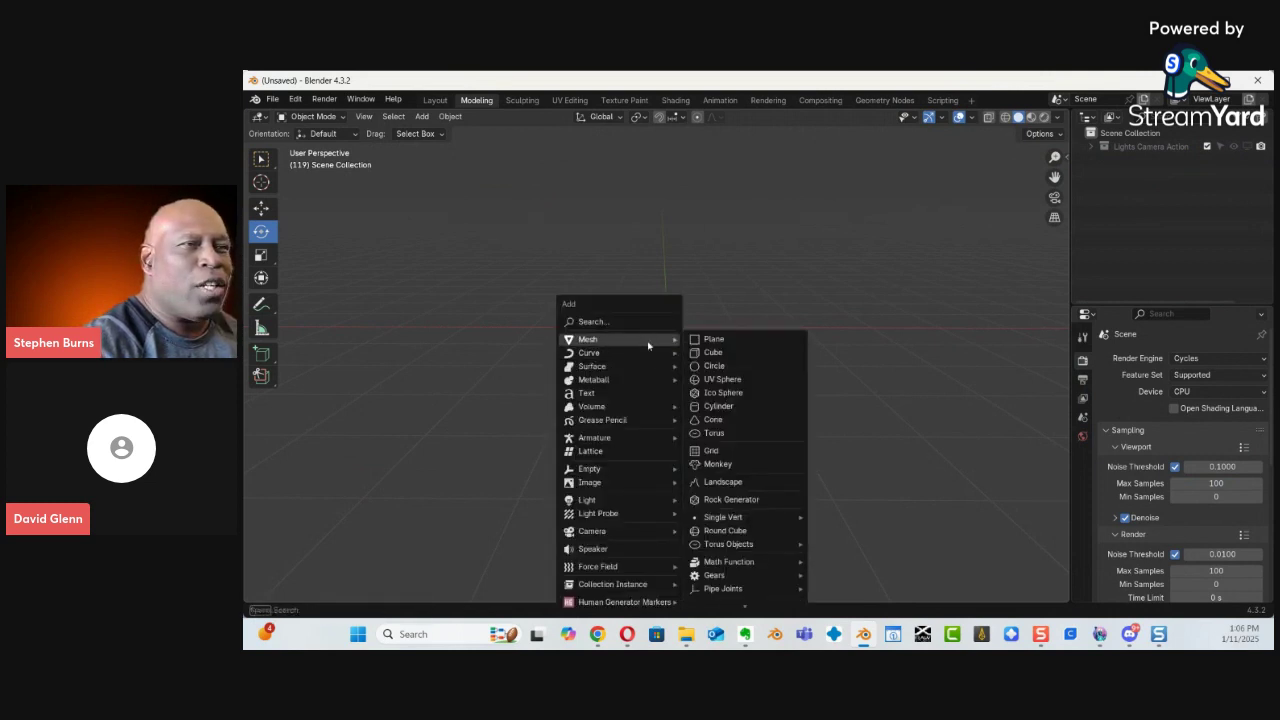
{"action": "left_click", "coordinate": [722, 380]}
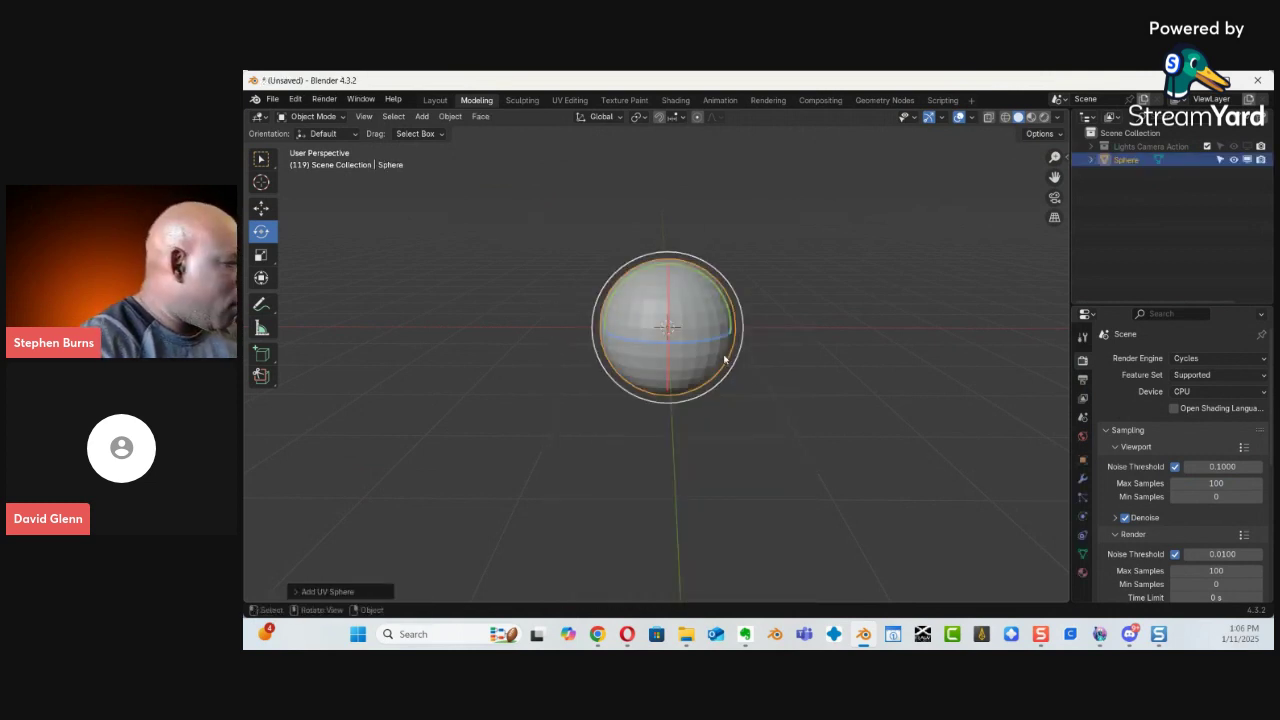
Put the sphere into Sculpt Mode and enlarge the brush shelf to show three rows of brushes.
{"action": "key", "text": "ctrl+Tab"}
{"action": "left_click", "coordinate": [707, 433]}
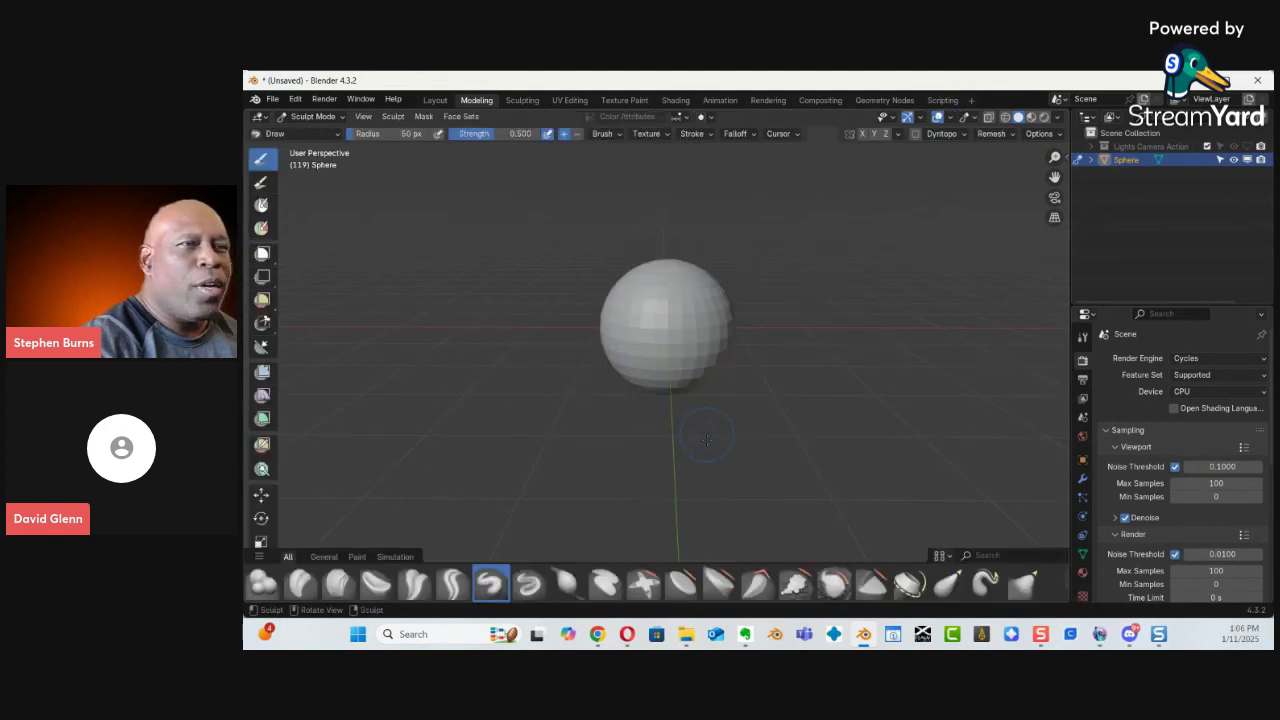
{"action": "mouse_move", "coordinate": [733, 550]}
{"action": "left_mouse_down"}
{"action": "mouse_move", "coordinate": [766, 466]}
{"action": "mouse_move", "coordinate": [774, 380]}
{"action": "mouse_move", "coordinate": [757, 445]}
{"action": "left_mouse_up"}
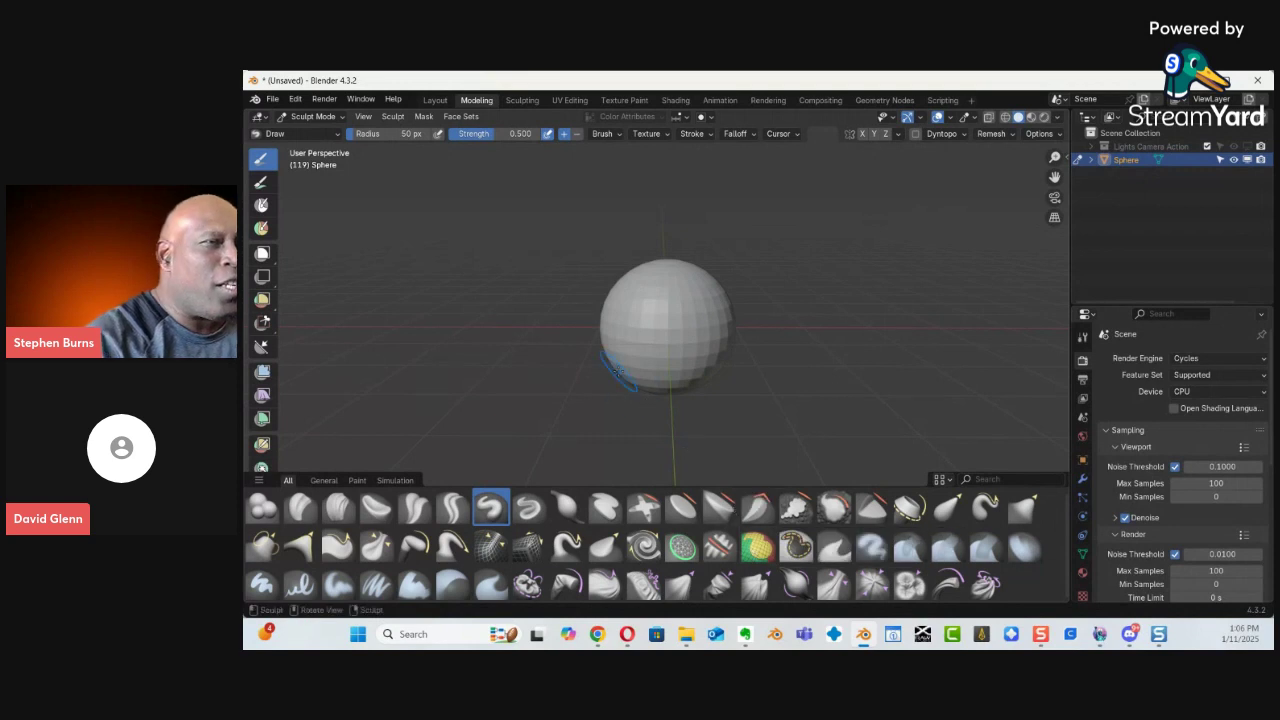
Switch the sphere to Edit Mode and back to Sculpt Mode.
{"action": "key", "text": "ctrl+Tab"}
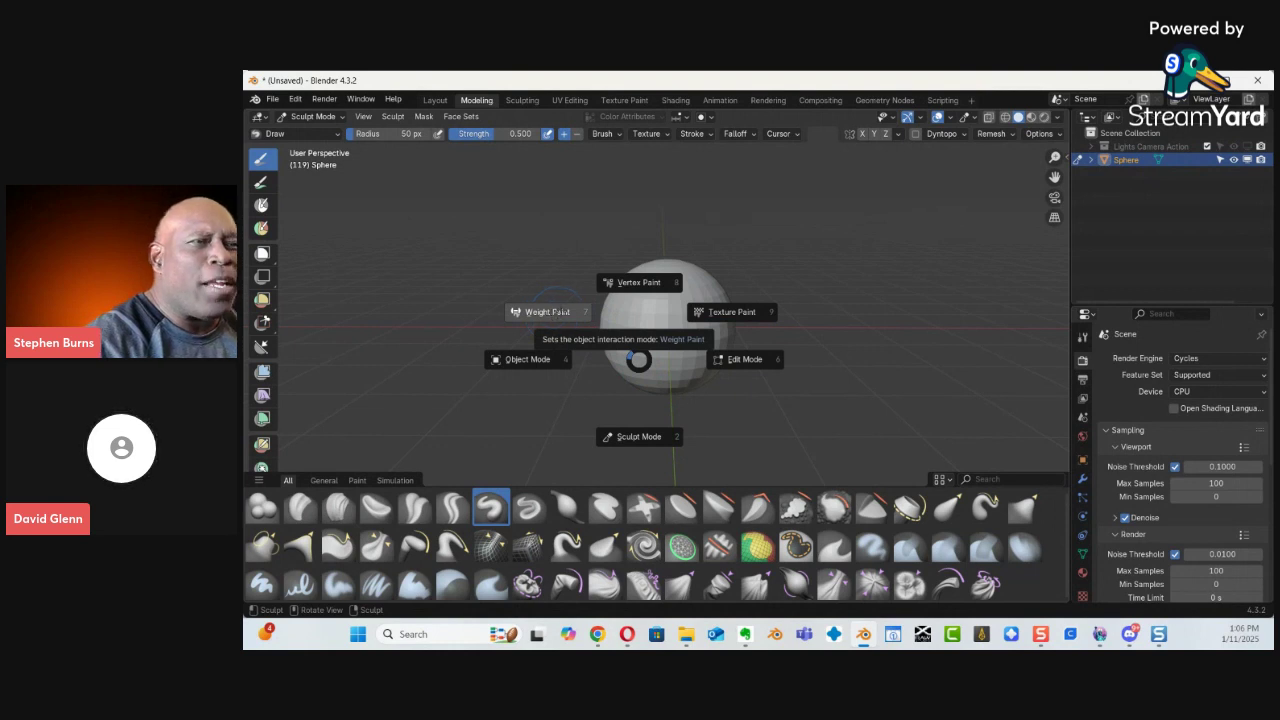
{"action": "left_click", "coordinate": [879, 334]}
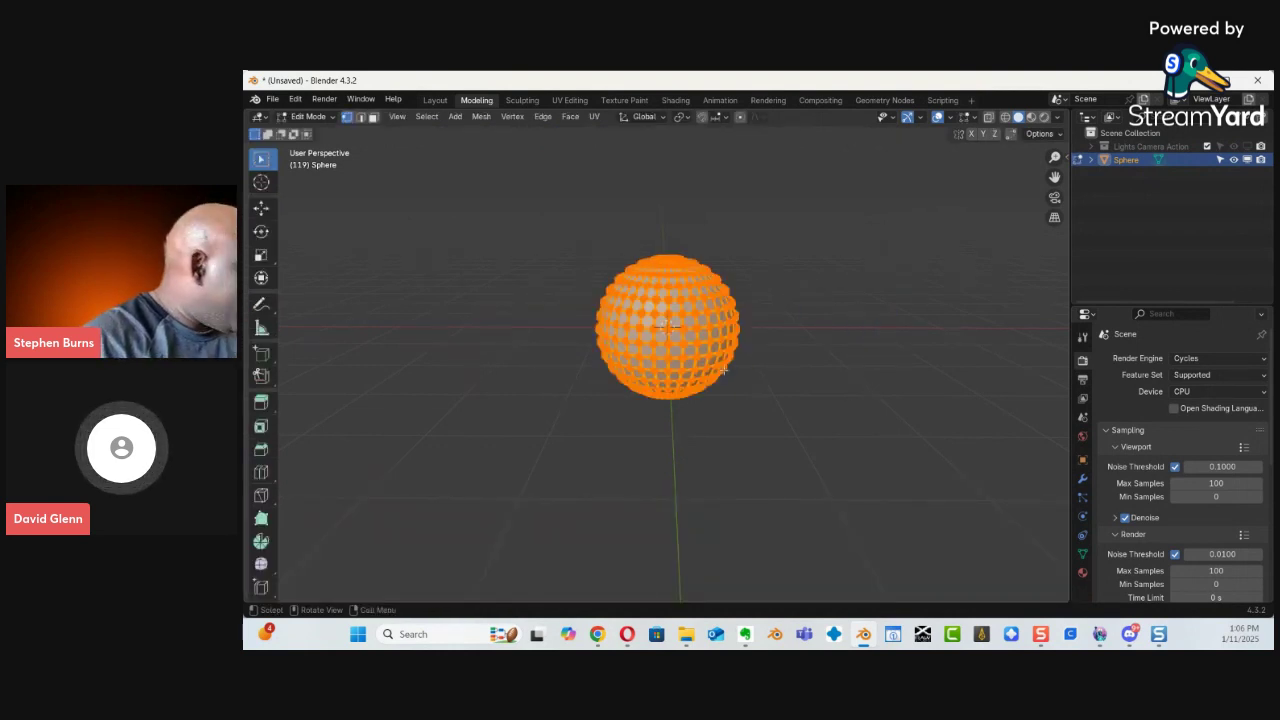
{"action": "key", "text": "ctrl+Tab"}
{"action": "left_click", "coordinate": [705, 448]}
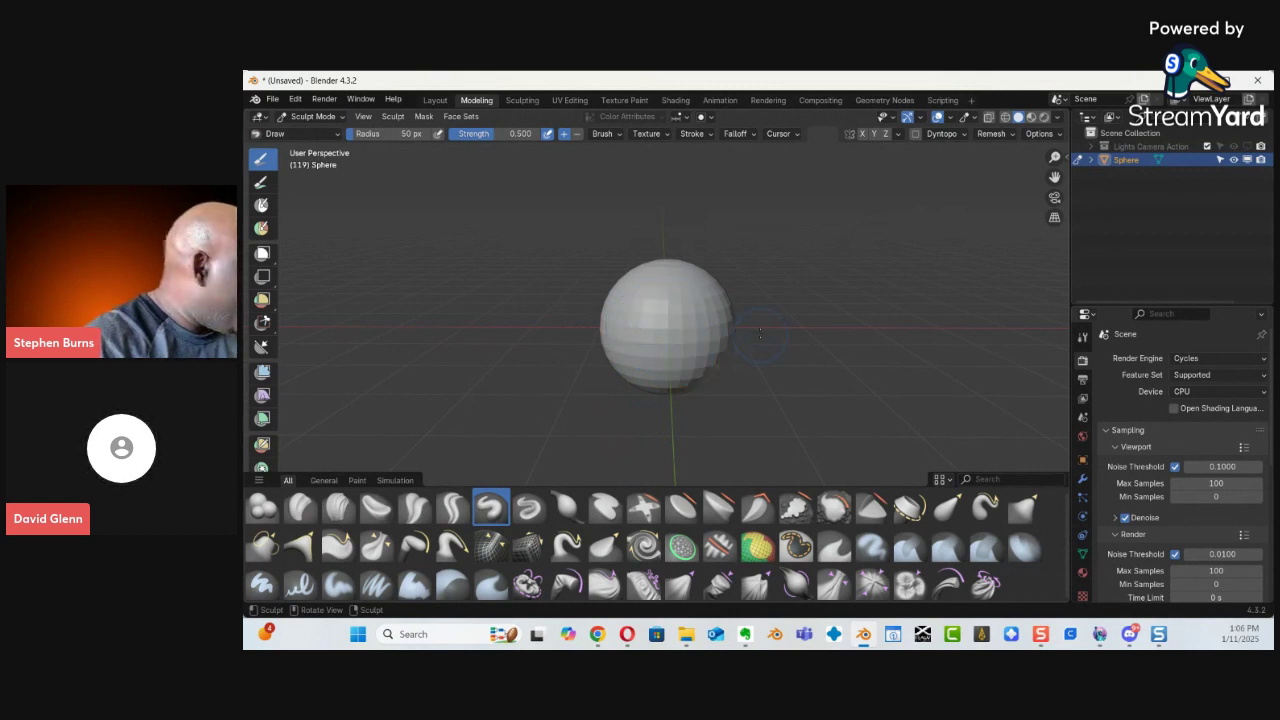
View the Texture Paint mode's brush shelf for the sphere, and return to Object Mode.
{"action": "key", "text": "ctrl+Tab"}
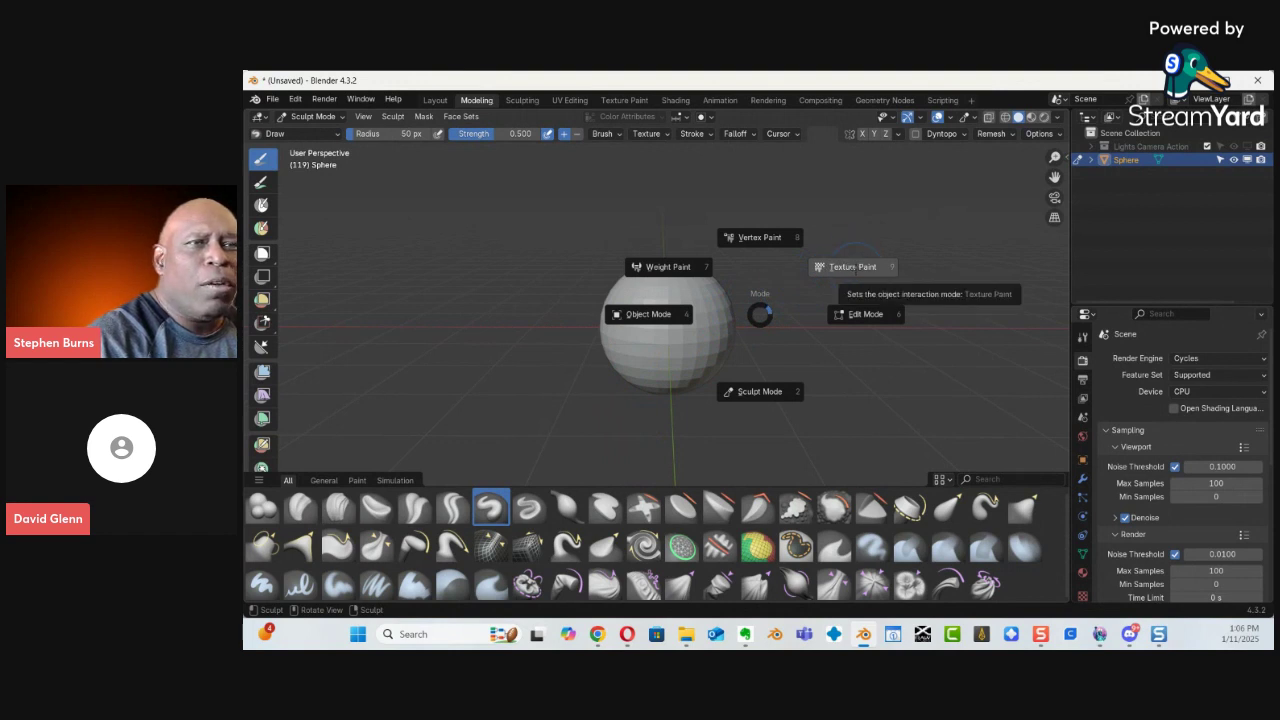
{"action": "left_click", "coordinate": [852, 264]}
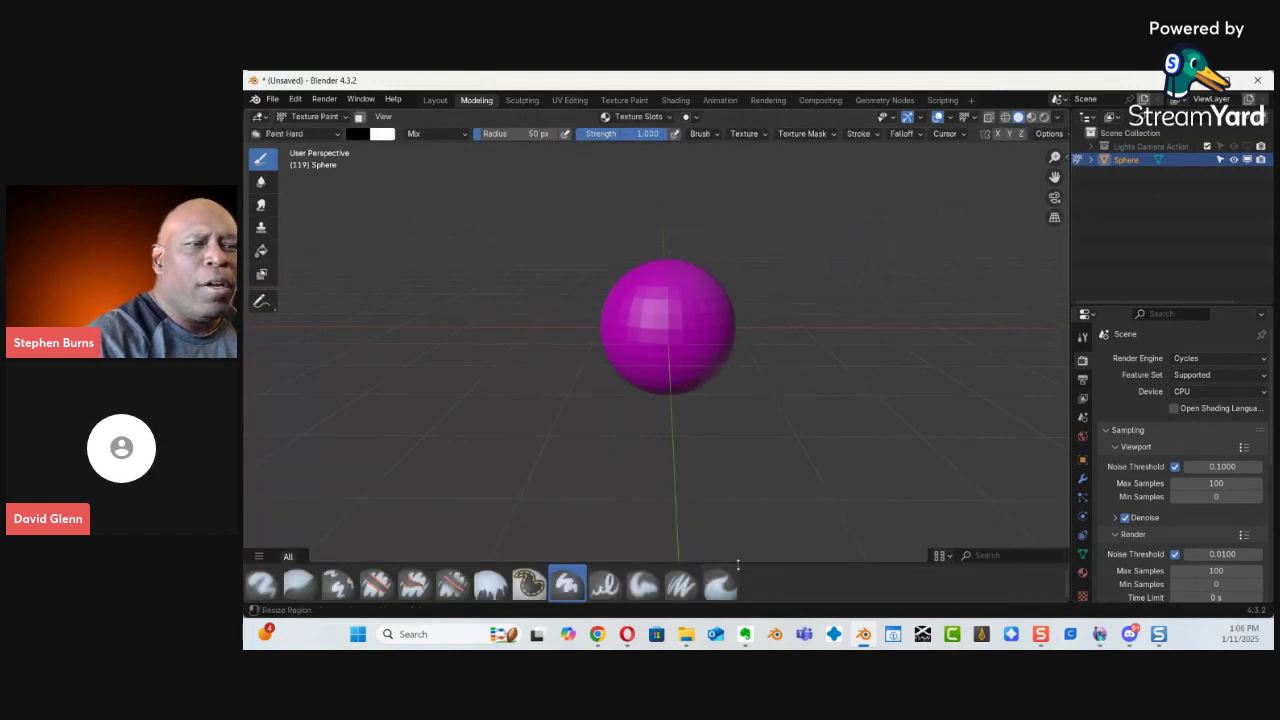
{"action": "mouse_move", "coordinate": [738, 565]}
{"action": "left_mouse_down"}
{"action": "mouse_move", "coordinate": [757, 460]}
{"action": "mouse_move", "coordinate": [740, 551]}
{"action": "left_mouse_up"}
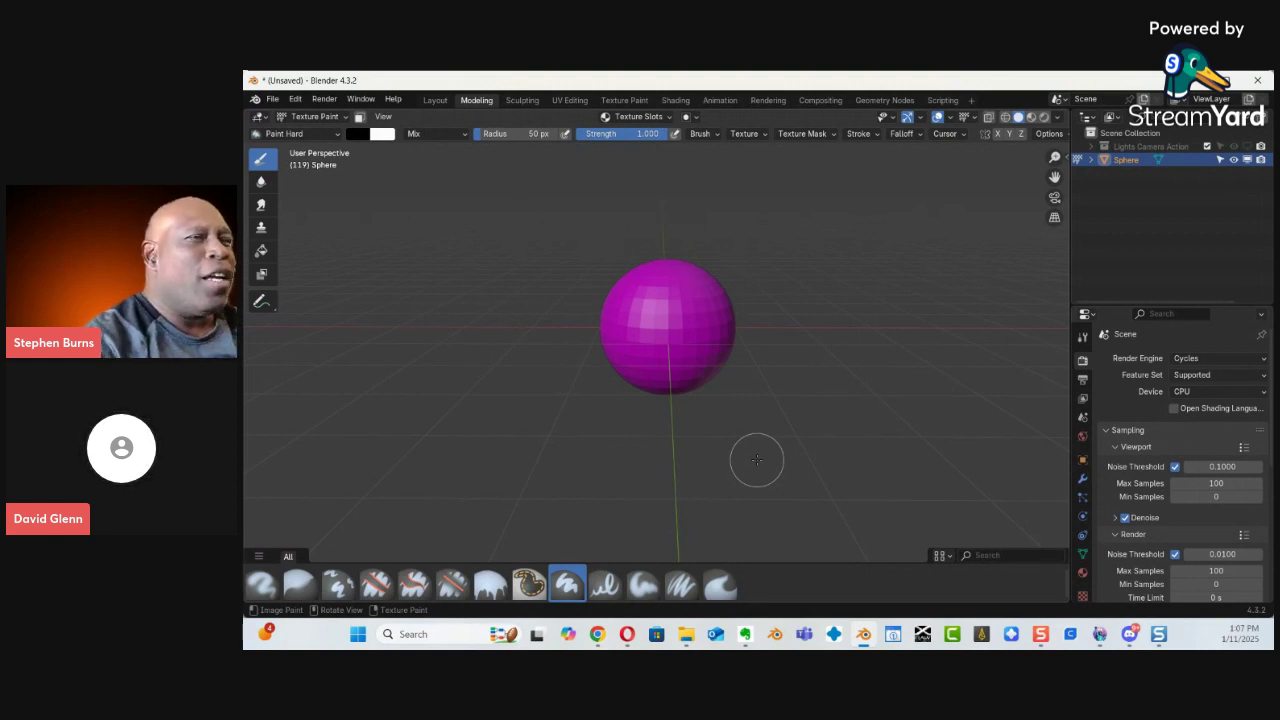
{"action": "key", "text": "ctrl+Tab"}
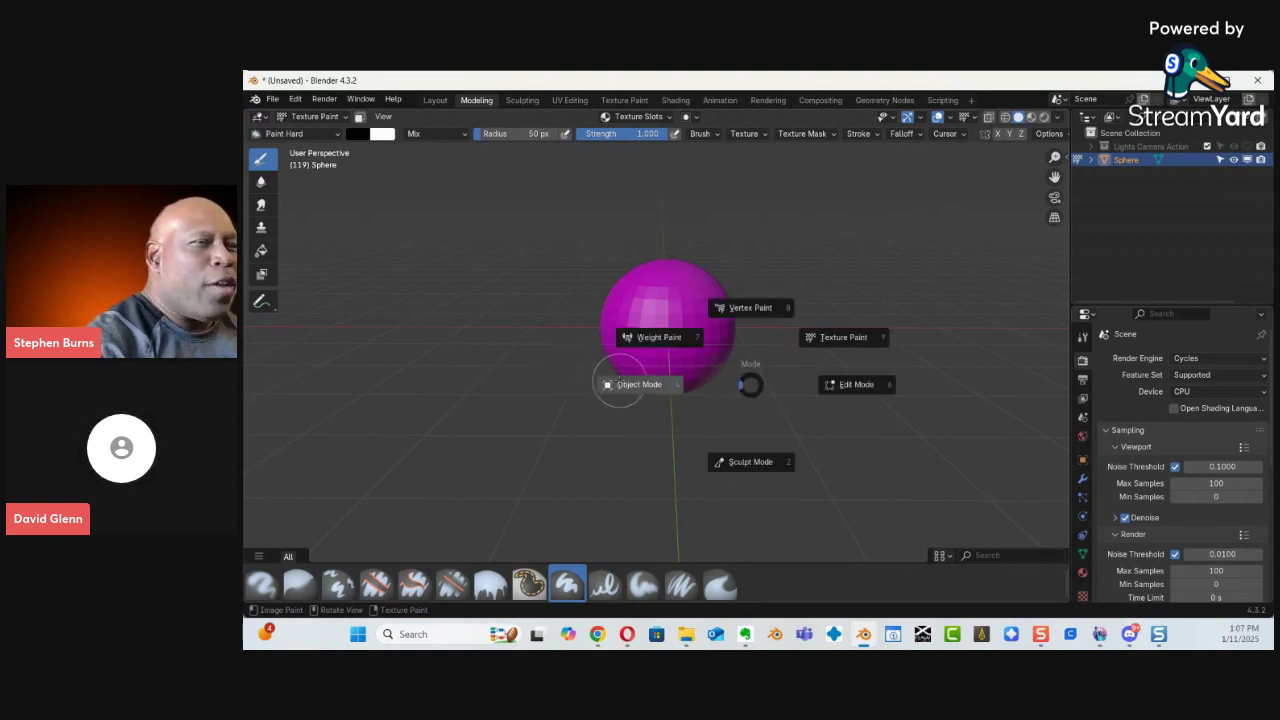
{"action": "left_click", "coordinate": [623, 384]}
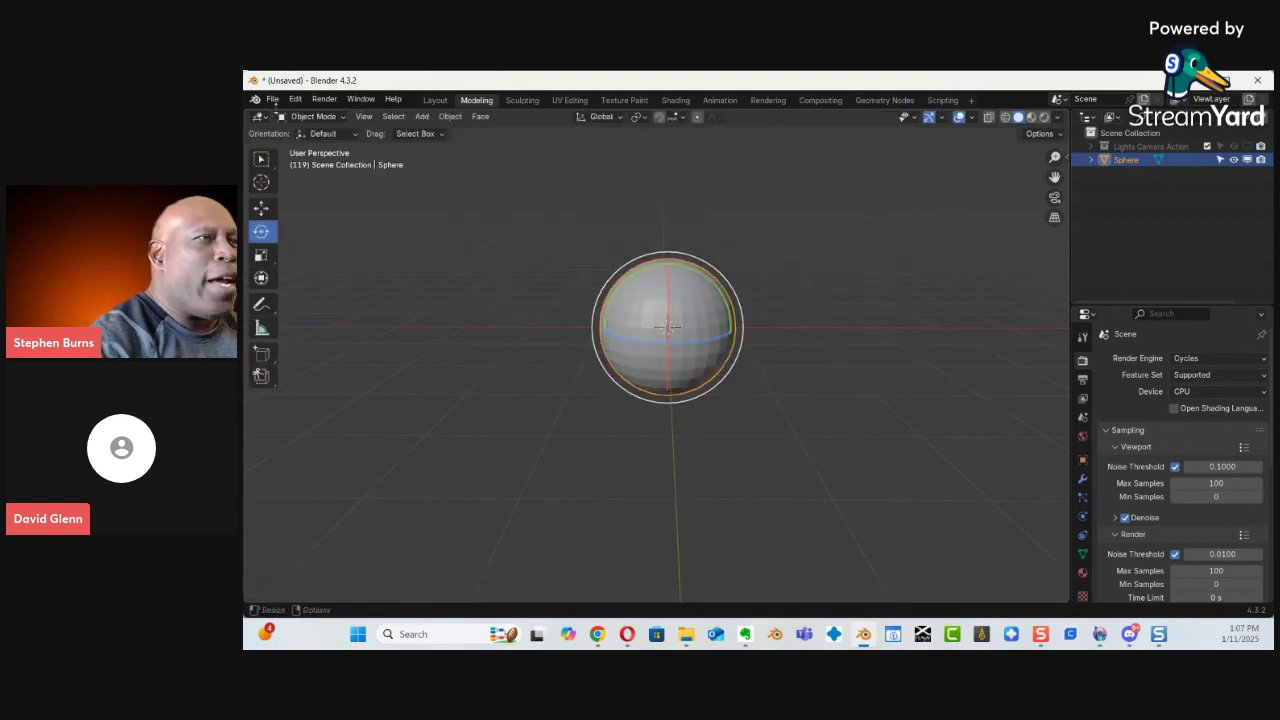
{"action": "left_click", "coordinate": [272, 100]}
{"action": "mouse_move", "coordinate": [346, 303]}
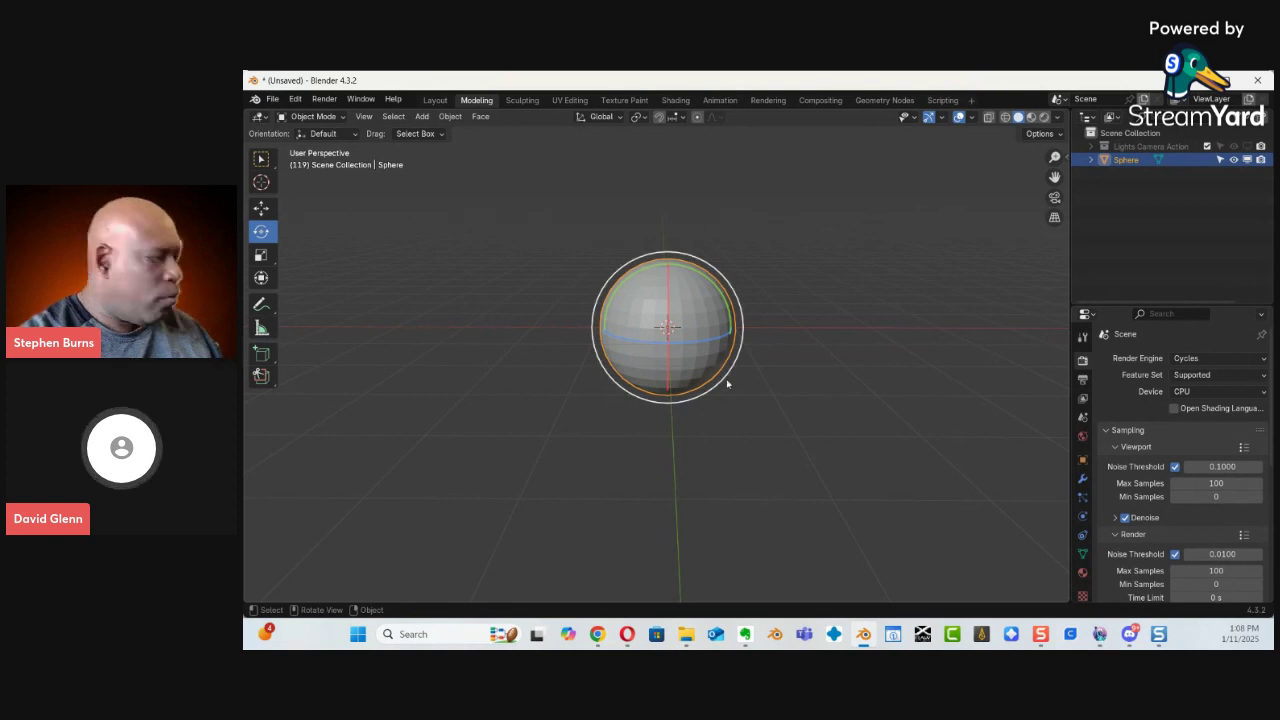
Enter Sculpt Mode and make a test stroke on the low-poly sphere with the Inflate/Deflate brush.
{"action": "mouse_move", "coordinate": [755, 312]}
{"action": "middle_mouse_down"}
{"action": "mouse_move", "coordinate": [760, 337]}
{"action": "mouse_move", "coordinate": [764, 297]}
{"action": "middle_mouse_up"}
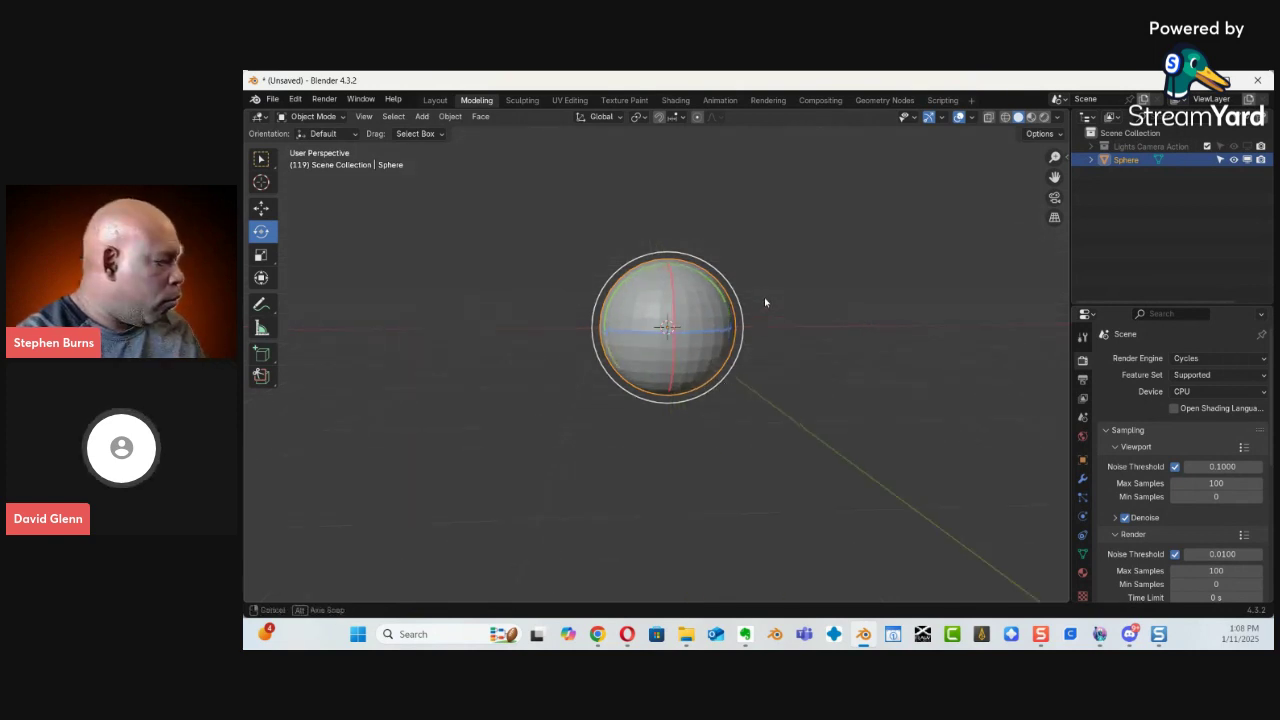
{"action": "key", "text": "ctrl+Tab"}
{"action": "left_click", "coordinate": [752, 378]}
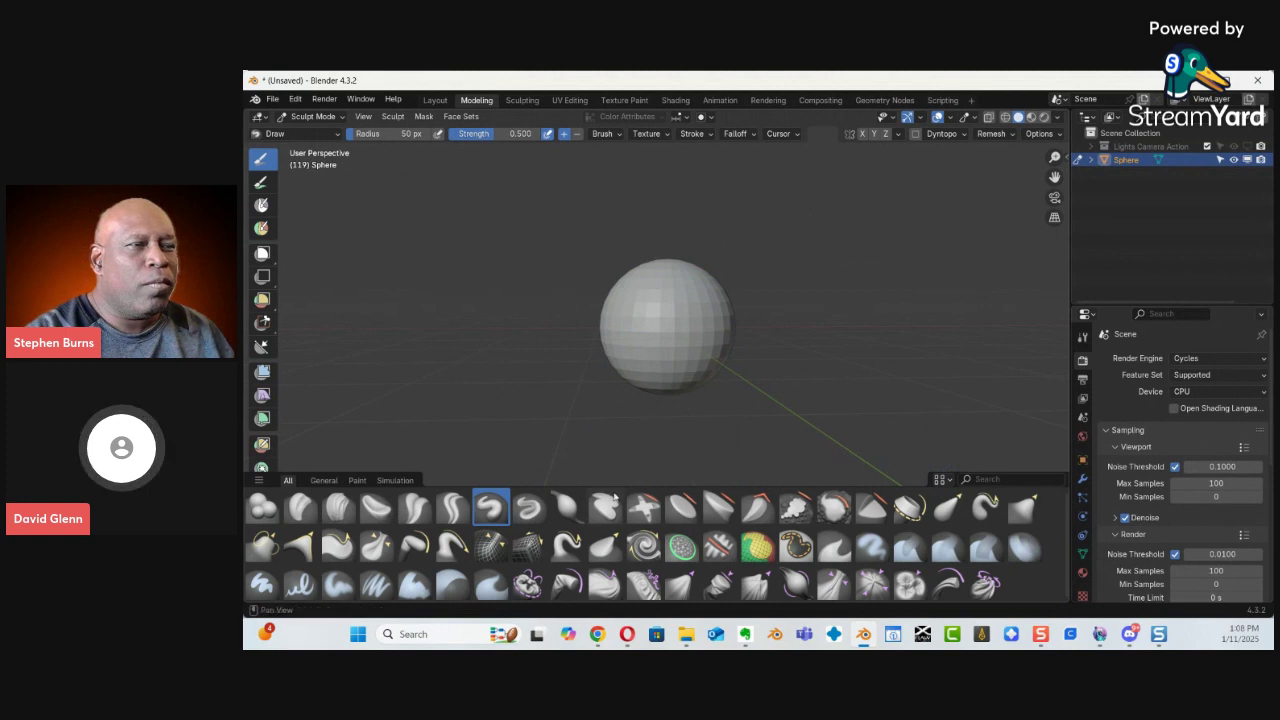
{"action": "left_click", "coordinate": [566, 507]}
{"action": "mouse_move", "coordinate": [674, 374]}
{"action": "left_mouse_down"}
{"action": "mouse_move", "coordinate": [692, 295]}
{"action": "mouse_move", "coordinate": [696, 322]}
{"action": "mouse_move", "coordinate": [697, 266]}
{"action": "mouse_move", "coordinate": [694, 328]}
{"action": "mouse_move", "coordinate": [655, 400]}
{"action": "left_mouse_up"}
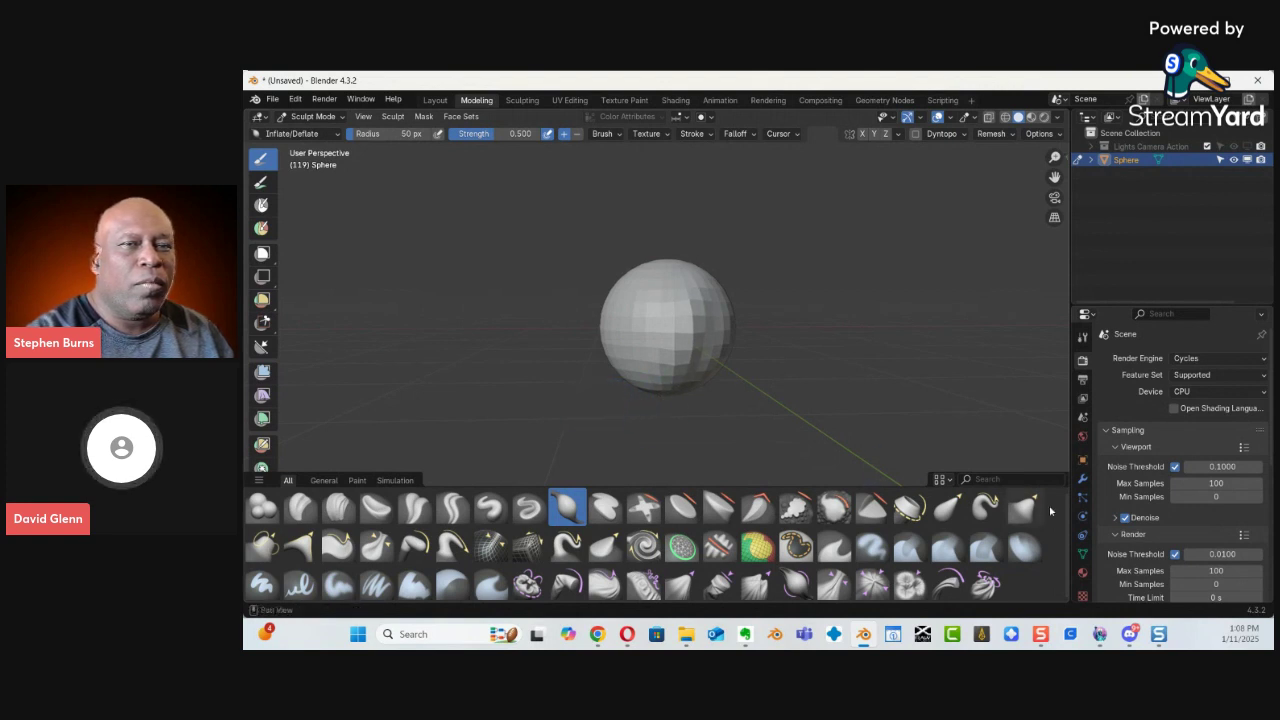
Add a Multiresolution modifier to the sphere and subdivide it to sculpt level 3.
{"action": "left_click", "coordinate": [1082, 478]}
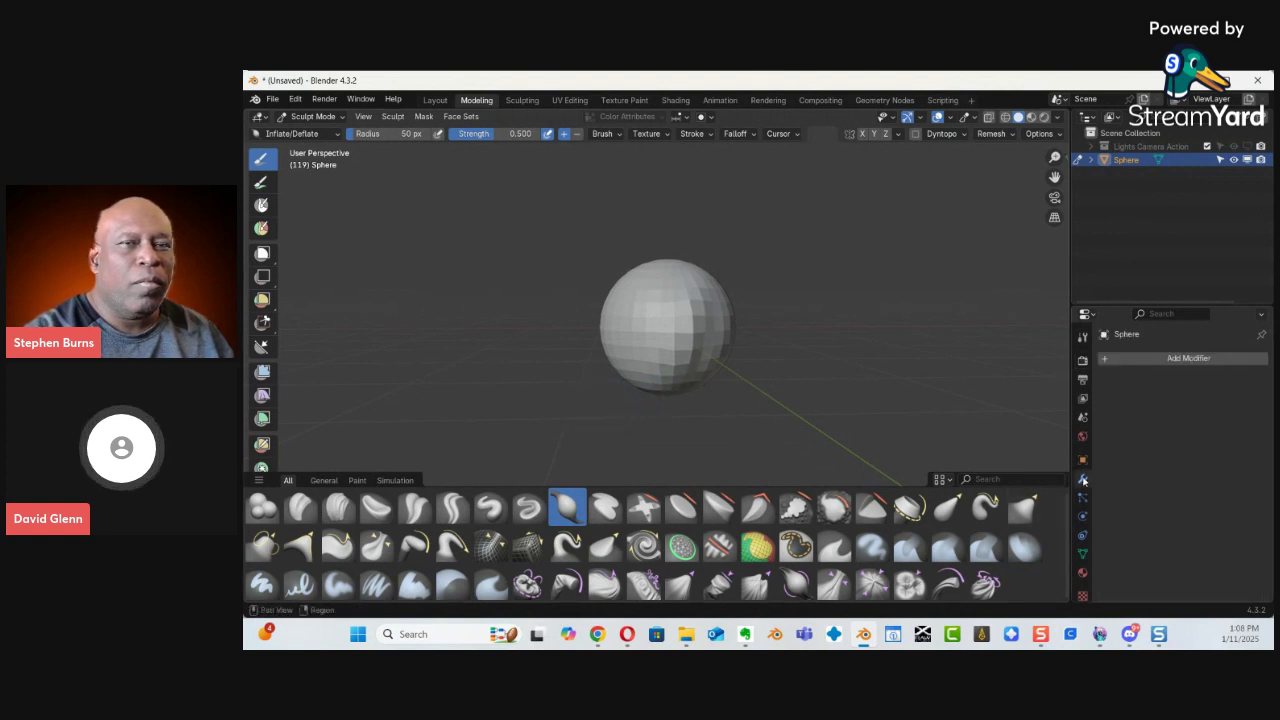
{"action": "left_click", "coordinate": [1177, 358]}
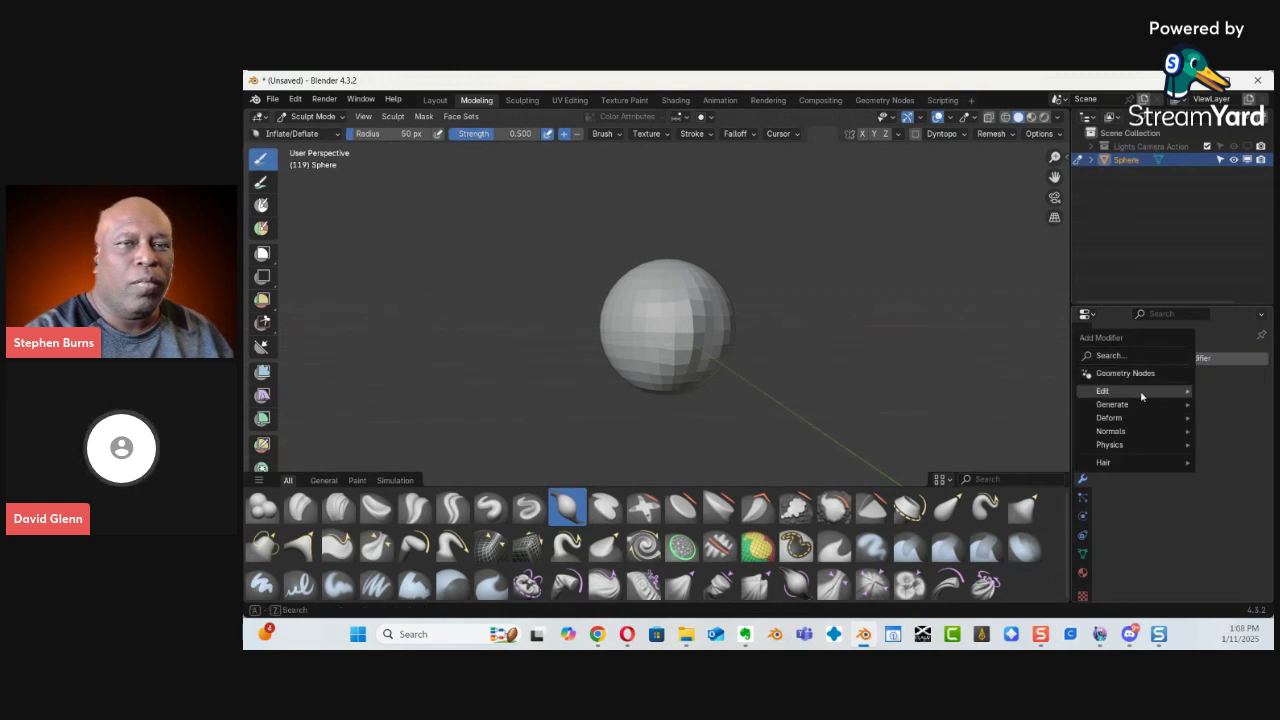
{"action": "mouse_move", "coordinate": [1135, 404]}
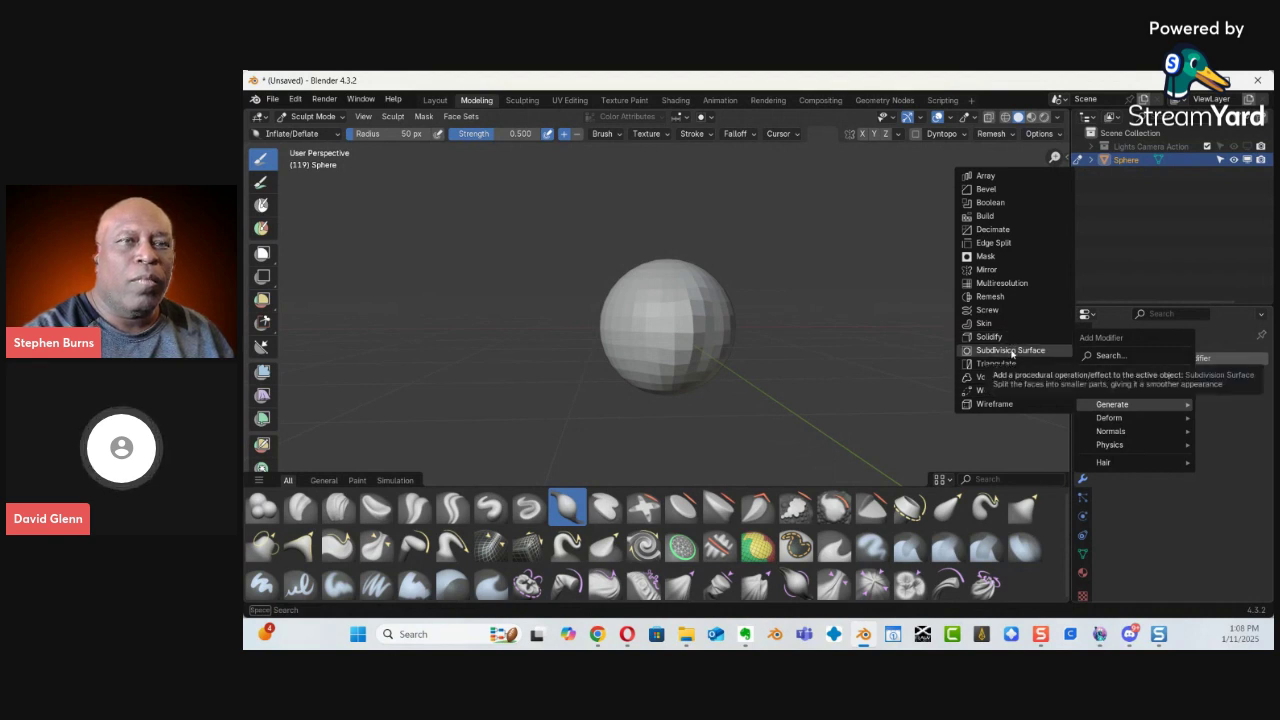
{"action": "left_click", "coordinate": [1005, 283]}
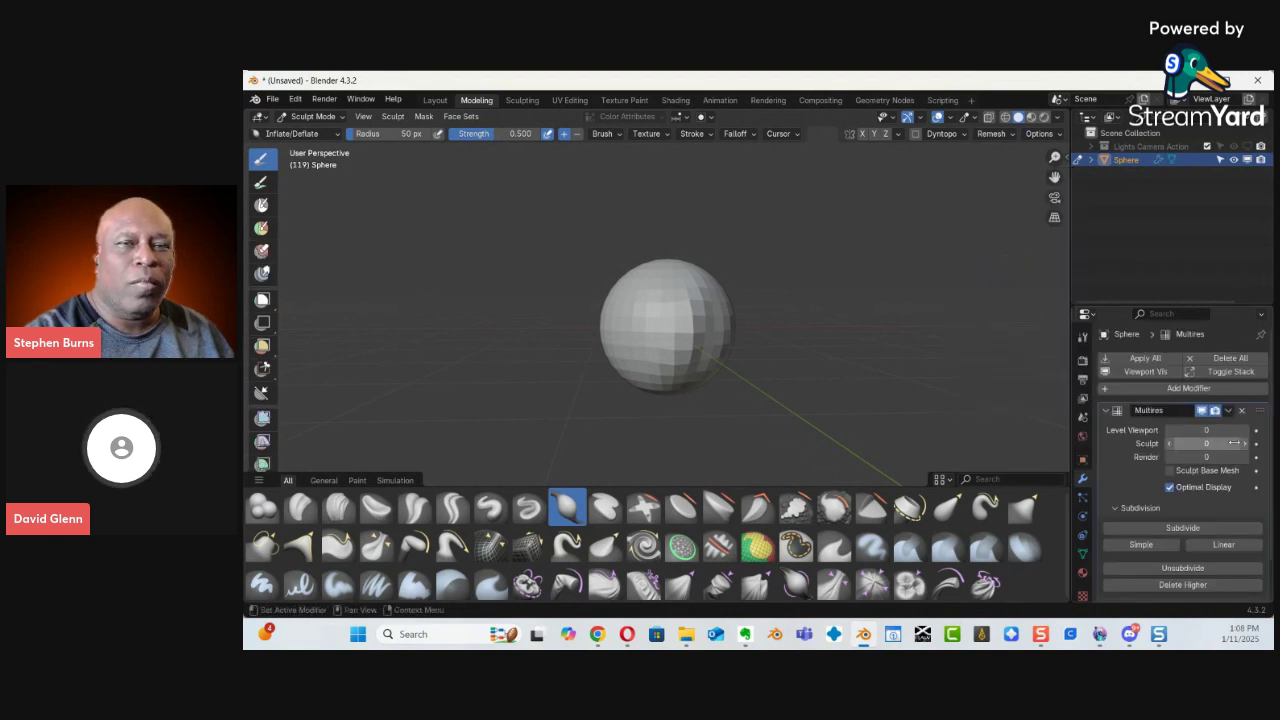
{"action": "left_click", "coordinate": [1183, 528]}
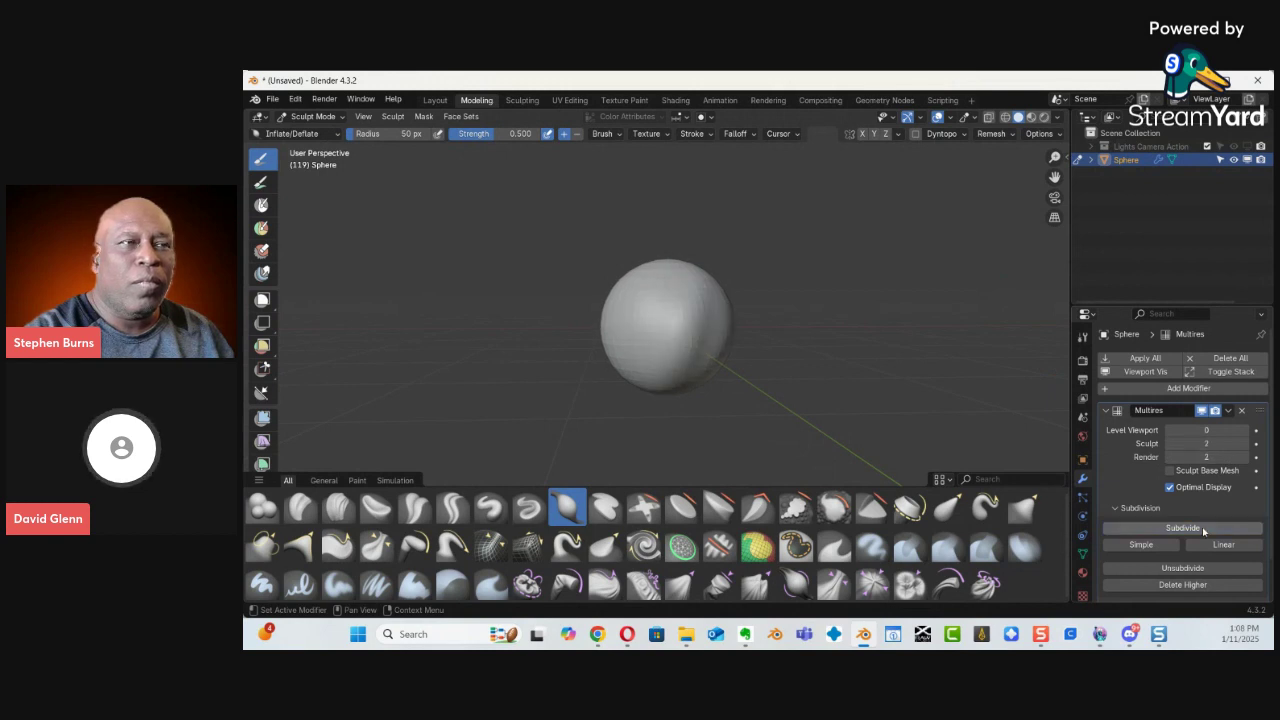
{"action": "left_click", "coordinate": [1192, 530]}
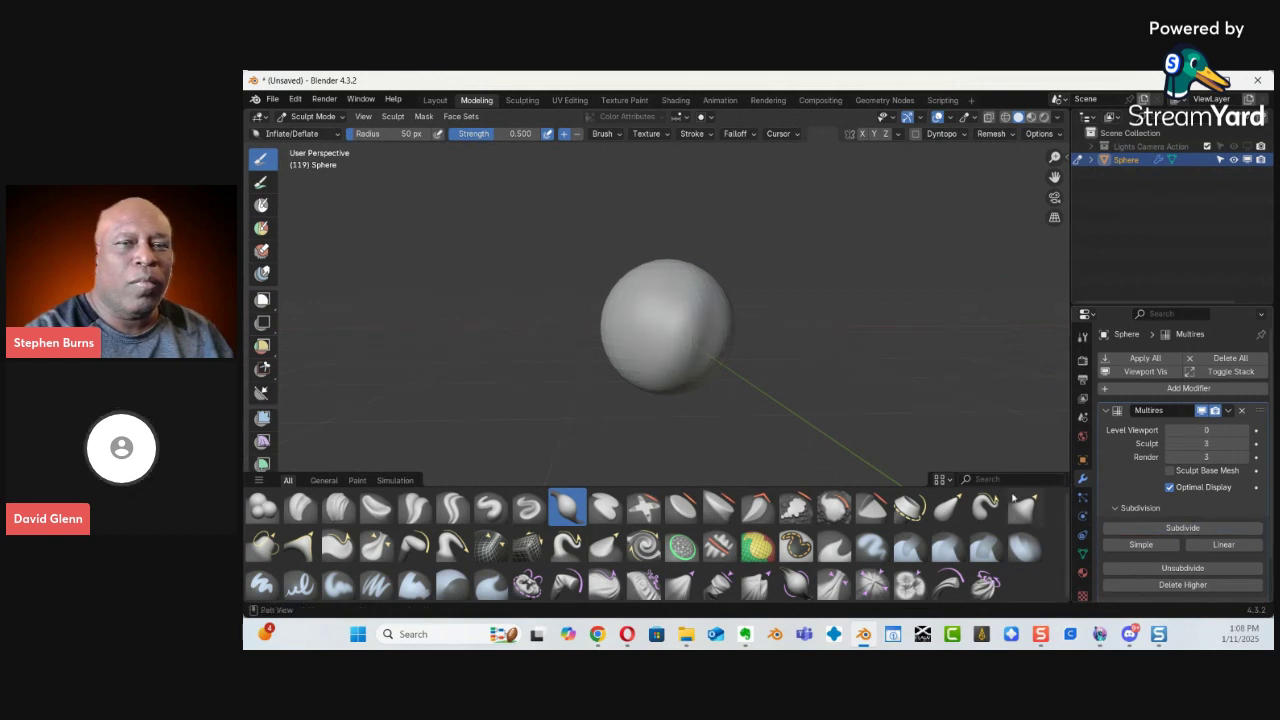
Sculpt raised bulges along the side of the subdivided sphere with Inflate/Deflate strokes from several angles.
{"action": "mouse_move", "coordinate": [684, 293]}
{"action": "left_mouse_down"}
{"action": "mouse_move", "coordinate": [661, 374]}
{"action": "mouse_move", "coordinate": [698, 285]}
{"action": "mouse_move", "coordinate": [675, 380]}
{"action": "left_mouse_up"}
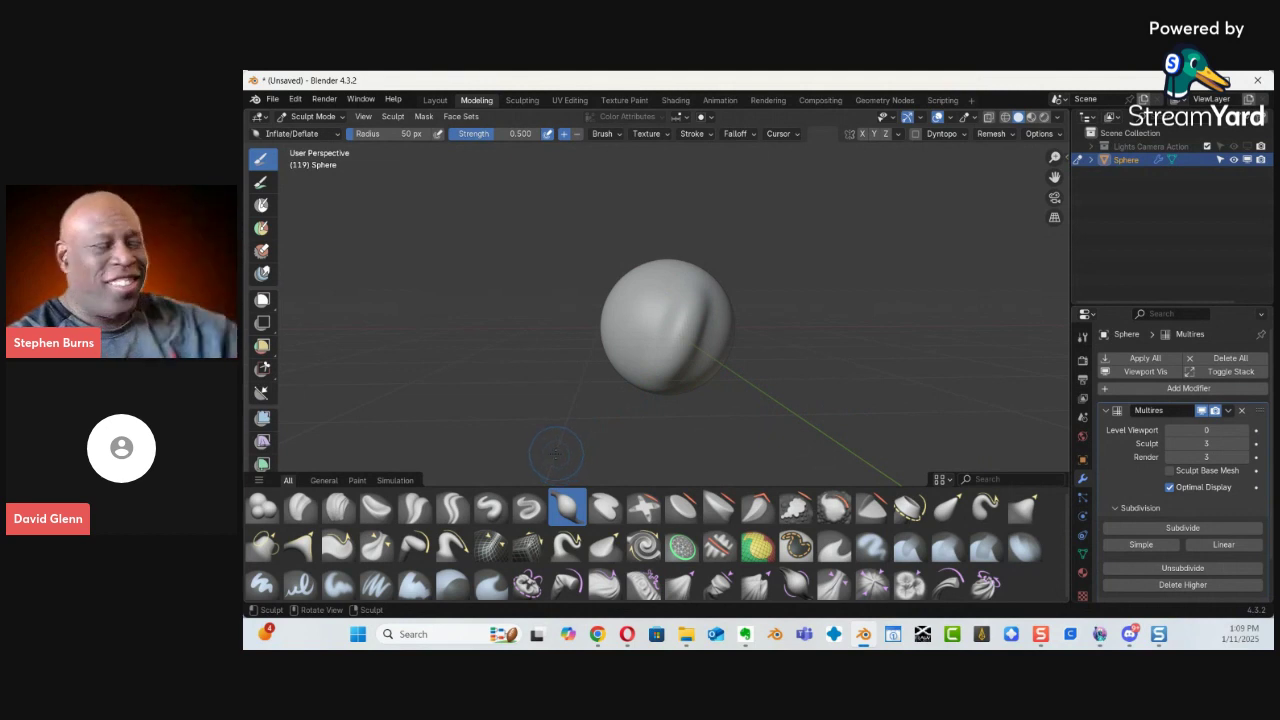
{"action": "mouse_move", "coordinate": [534, 368]}
{"action": "left_mouse_down"}
{"action": "mouse_move", "coordinate": [625, 320]}
{"action": "mouse_move", "coordinate": [651, 286]}
{"action": "mouse_move", "coordinate": [674, 286]}
{"action": "mouse_move", "coordinate": [653, 350]}
{"action": "mouse_move", "coordinate": [661, 384]}
{"action": "mouse_move", "coordinate": [688, 362]}
{"action": "left_mouse_up"}
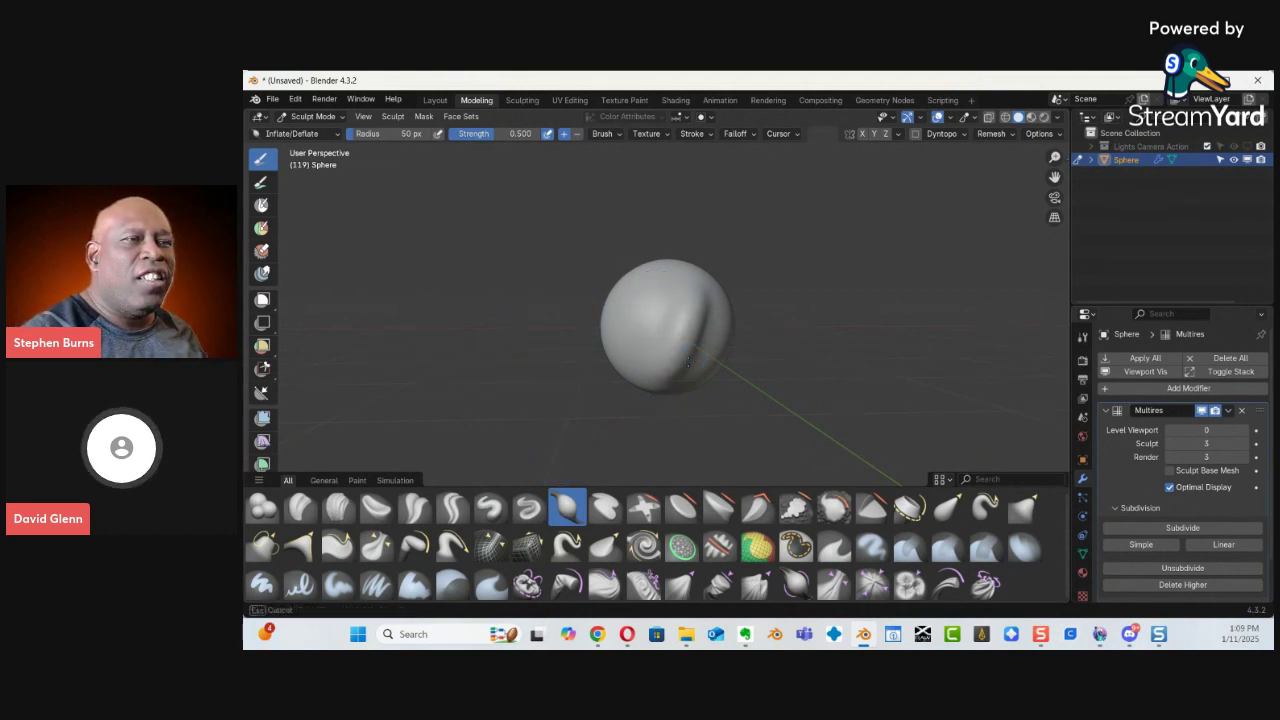
{"action": "mouse_move", "coordinate": [717, 281]}
{"action": "left_mouse_down"}
{"action": "mouse_move", "coordinate": [666, 362]}
{"action": "mouse_move", "coordinate": [692, 269]}
{"action": "mouse_move", "coordinate": [679, 287]}
{"action": "left_mouse_up"}
{"action": "mouse_move", "coordinate": [640, 356]}
{"action": "middle_mouse_down"}
{"action": "mouse_move", "coordinate": [688, 362]}
{"action": "mouse_move", "coordinate": [652, 300]}
{"action": "middle_mouse_up"}
{"action": "mouse_move", "coordinate": [652, 300]}
{"action": "left_mouse_down"}
{"action": "mouse_move", "coordinate": [663, 280]}
{"action": "mouse_move", "coordinate": [634, 366]}
{"action": "mouse_move", "coordinate": [672, 311]}
{"action": "mouse_move", "coordinate": [657, 280]}
{"action": "mouse_move", "coordinate": [652, 350]}
{"action": "mouse_move", "coordinate": [622, 381]}
{"action": "left_mouse_up"}
{"action": "mouse_move", "coordinate": [623, 380]}
{"action": "middle_mouse_down"}
{"action": "mouse_move", "coordinate": [651, 325]}
{"action": "mouse_move", "coordinate": [640, 340]}
{"action": "middle_mouse_up"}
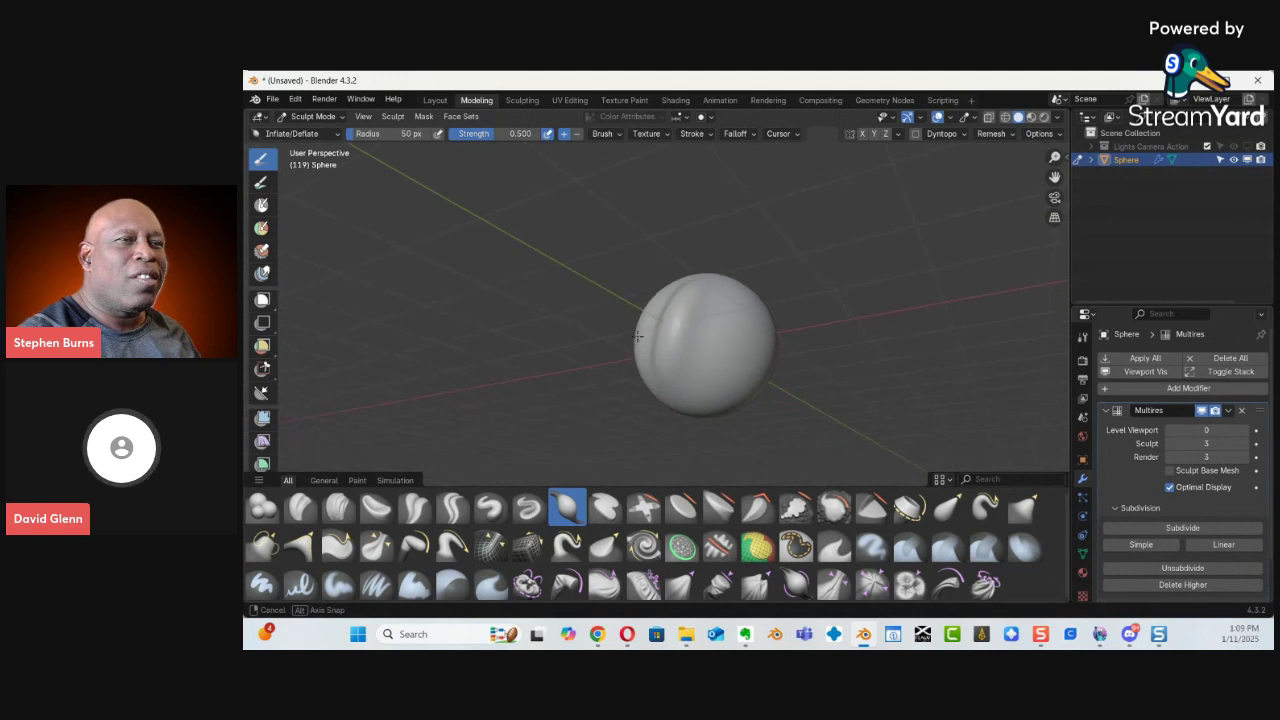
{"action": "mouse_move", "coordinate": [722, 314]}
{"action": "left_mouse_down"}
{"action": "mouse_move", "coordinate": [731, 292]}
{"action": "mouse_move", "coordinate": [709, 304]}
{"action": "mouse_move", "coordinate": [672, 390]}
{"action": "mouse_move", "coordinate": [736, 291]}
{"action": "left_mouse_up"}
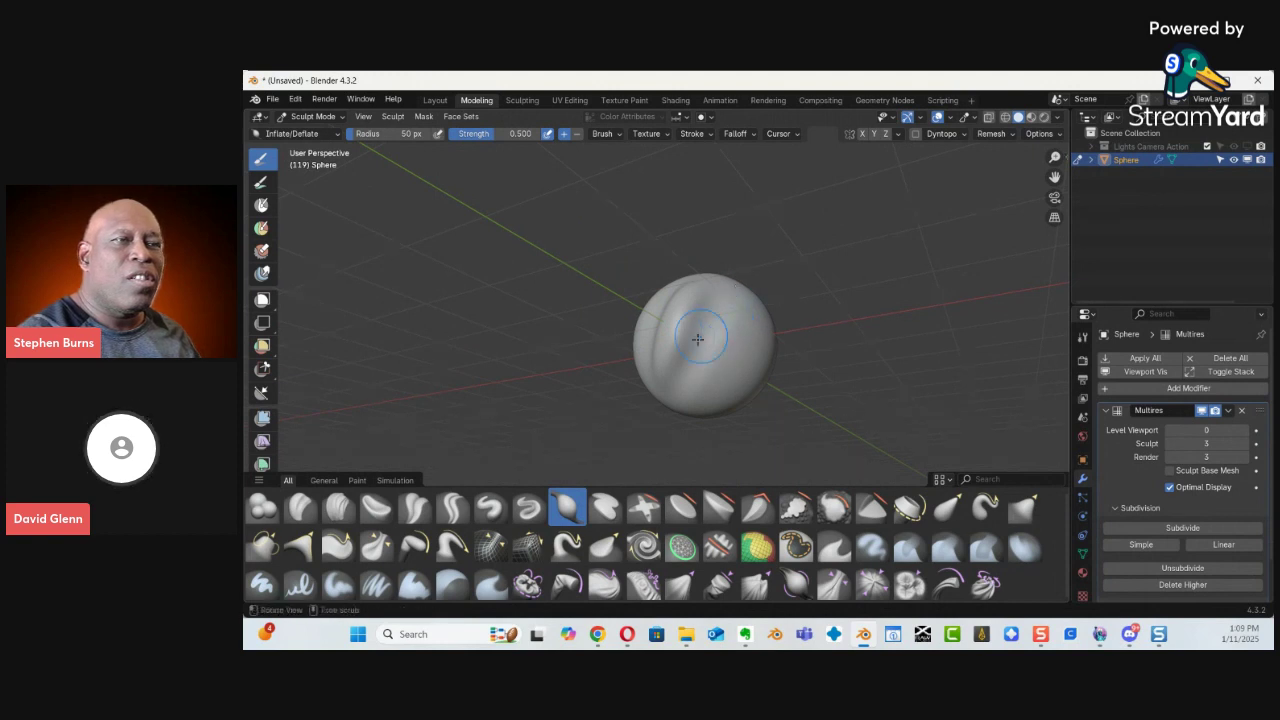
{"action": "mouse_move", "coordinate": [736, 291]}
{"action": "middle_mouse_down"}
{"action": "mouse_move", "coordinate": [829, 346]}
{"action": "mouse_move", "coordinate": [718, 404]}
{"action": "middle_mouse_up"}
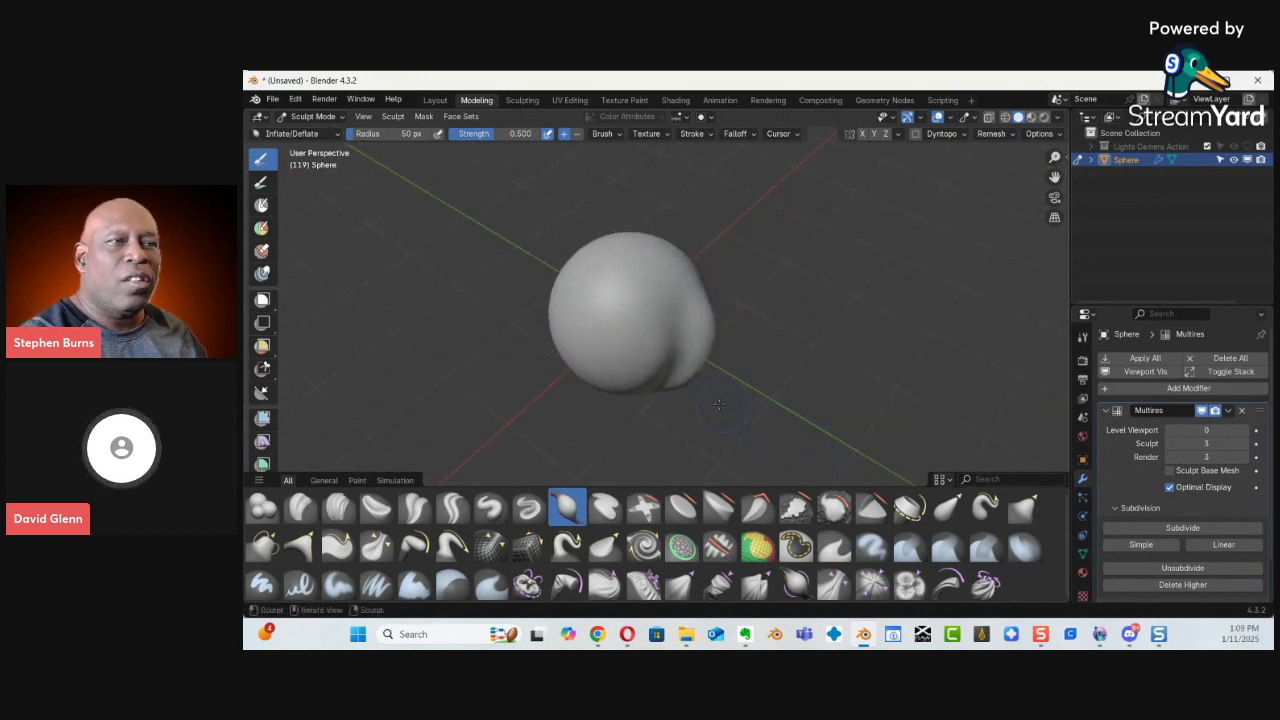